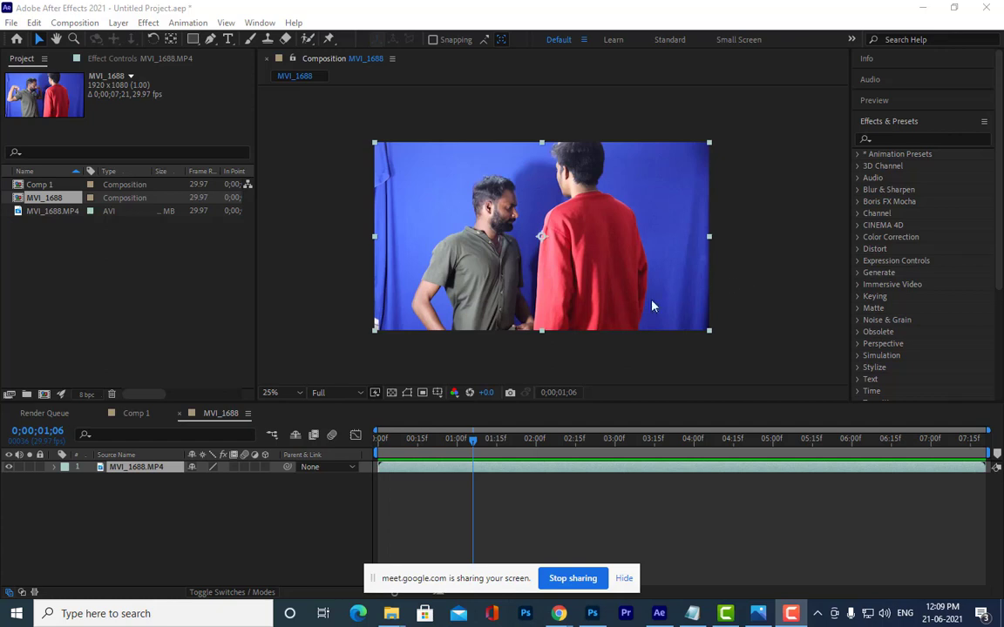
Preview the MVI_1688 footage from its first frame and nudge the composition view down
drag(410, 440, 318, 444)
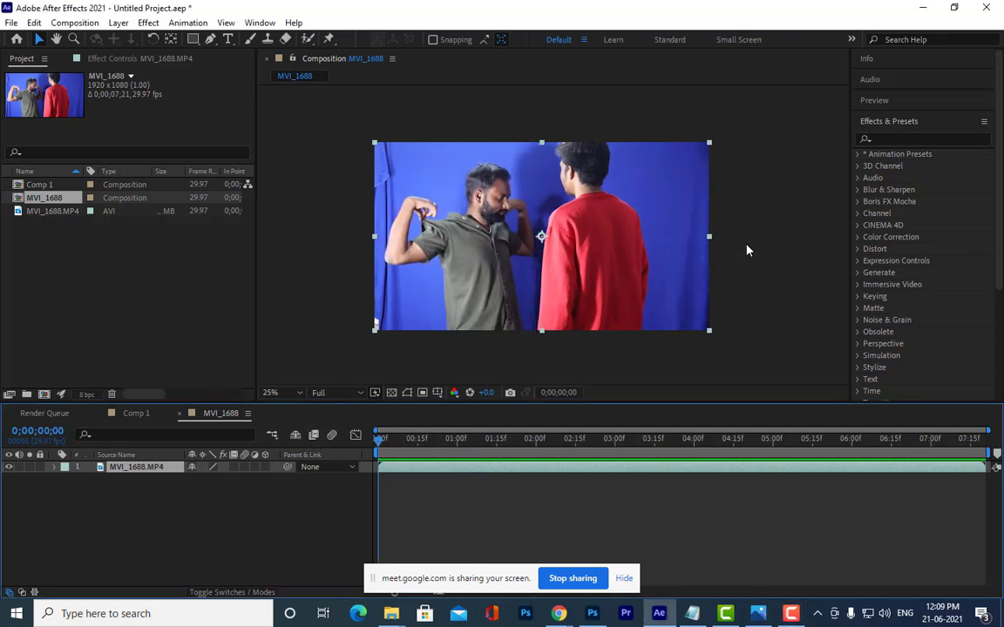
key(space)
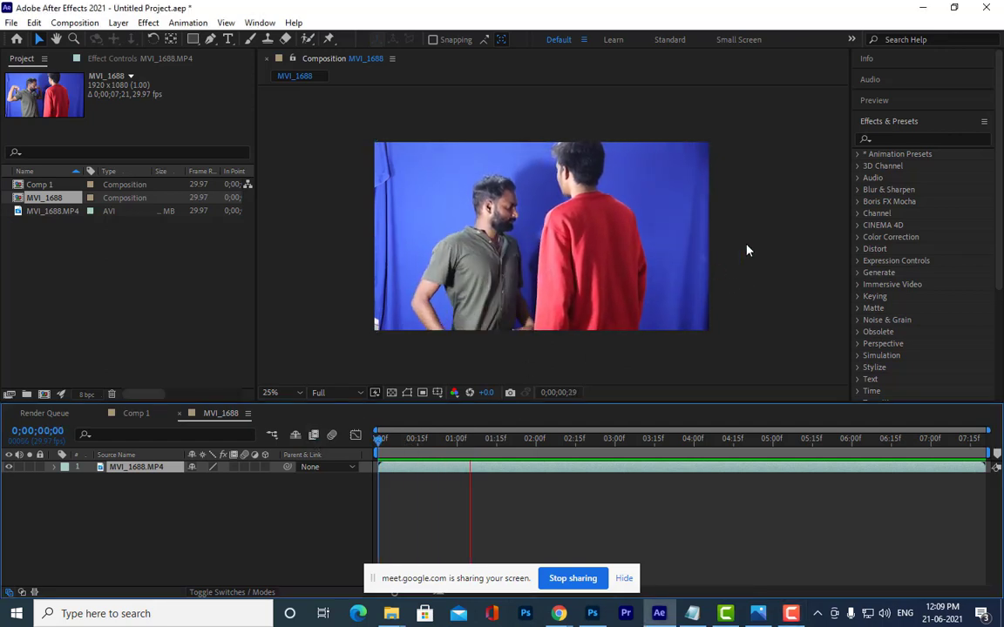
key(space)
drag(396, 447, 359, 444)
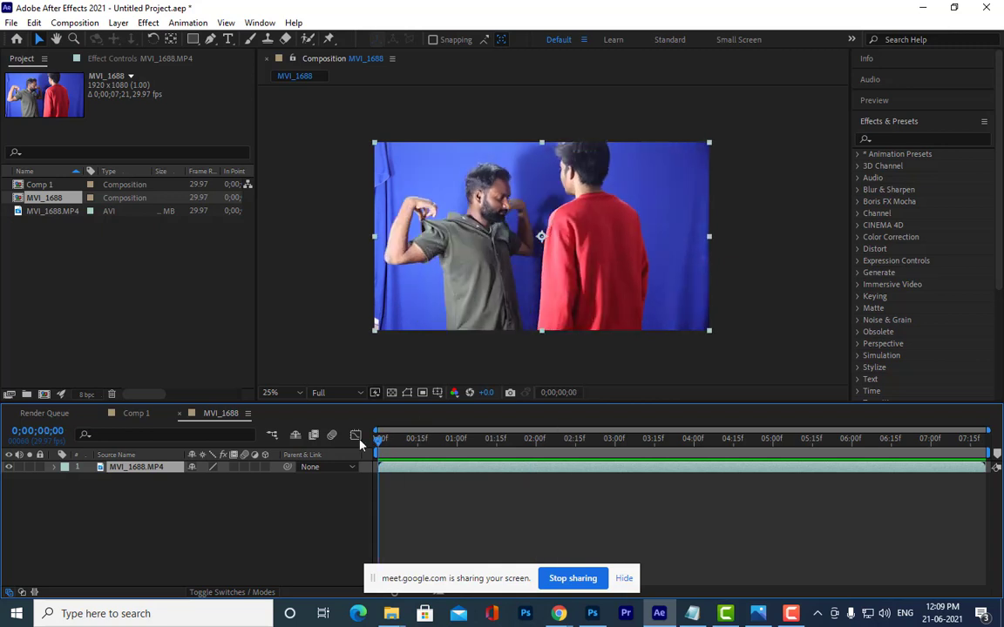
mouse_move(620, 224)
mouse_down()
mouse_move(621, 249)
mouse_move(634, 263)
mouse_up()
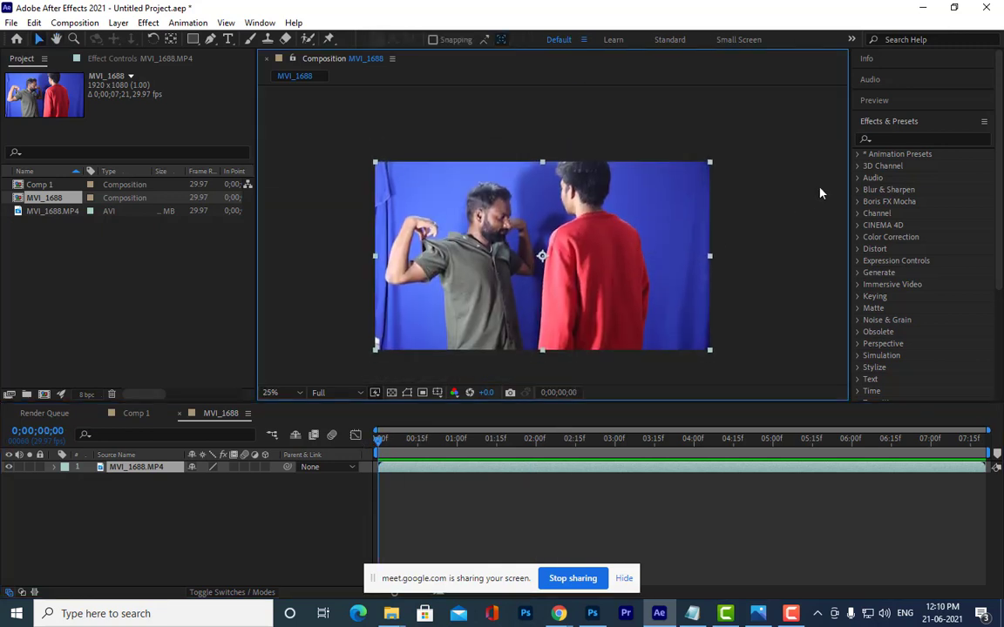
Search the effects for 'keyli' and drag Keylight (1.2) onto the MVI_1688 layer
click(889, 140)
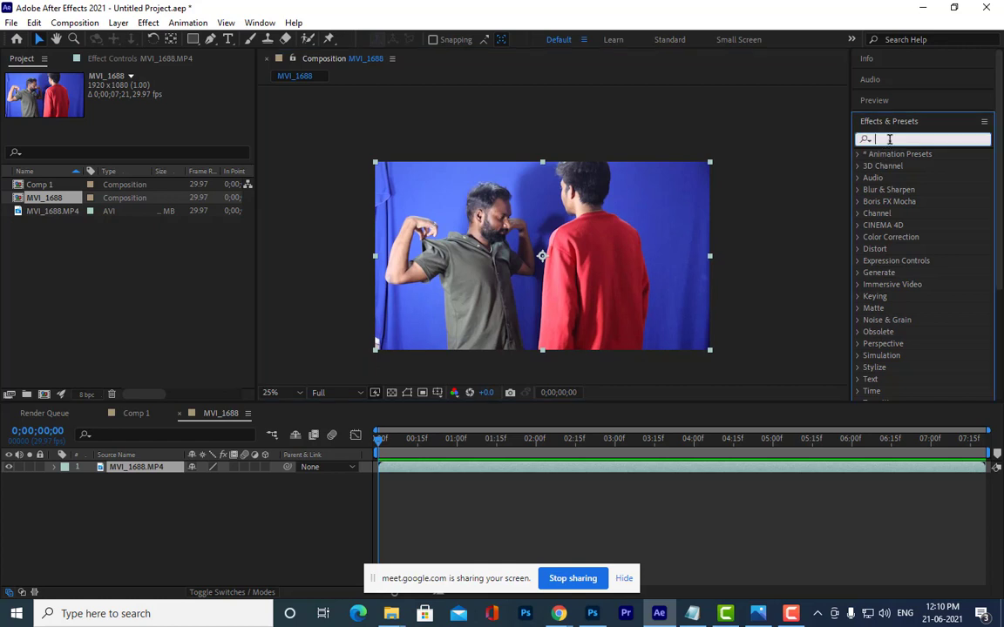
text(key)
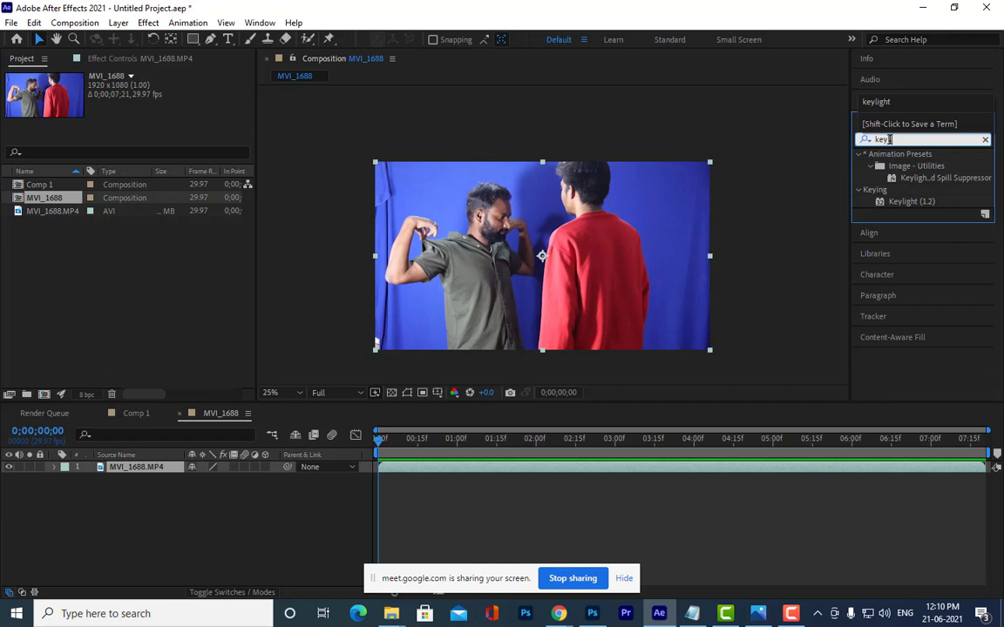
text(li)
click(913, 202)
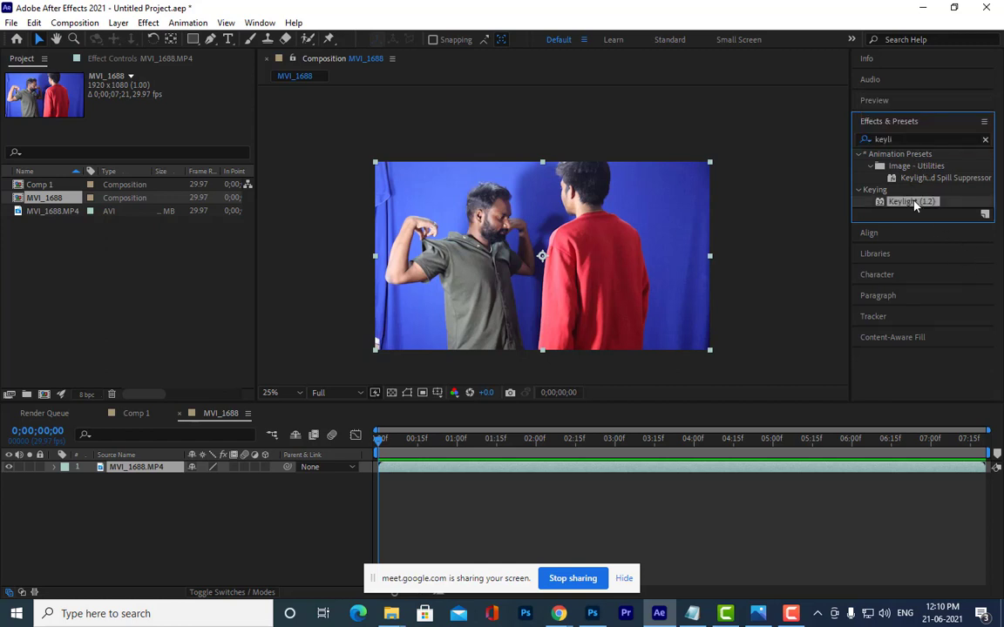
drag(913, 202, 134, 473)
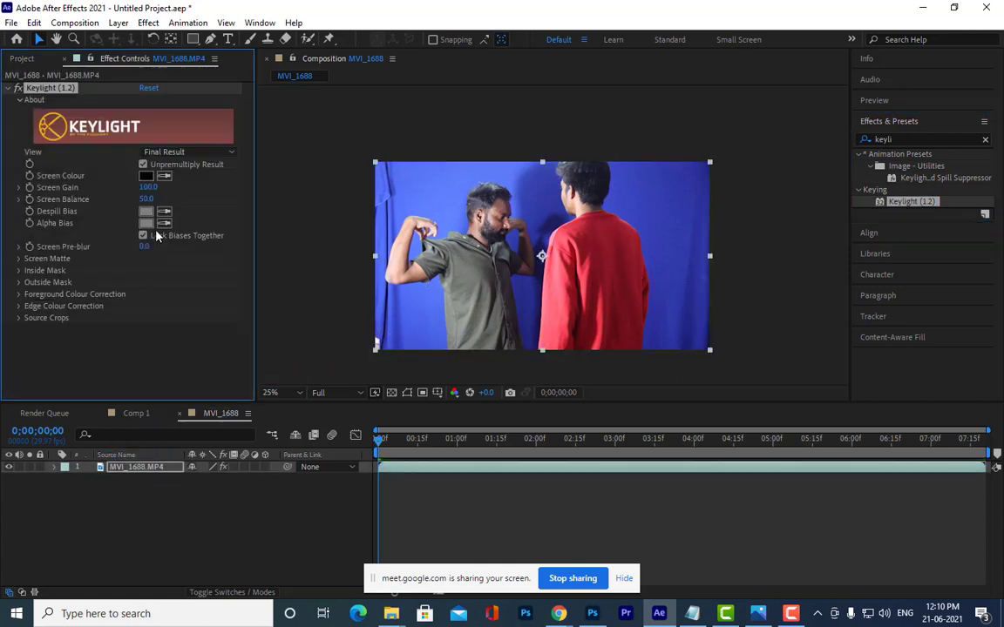
Sample the blue backdrop as Keylight's screen colour, then undo the sample and remove the effect
click(163, 175)
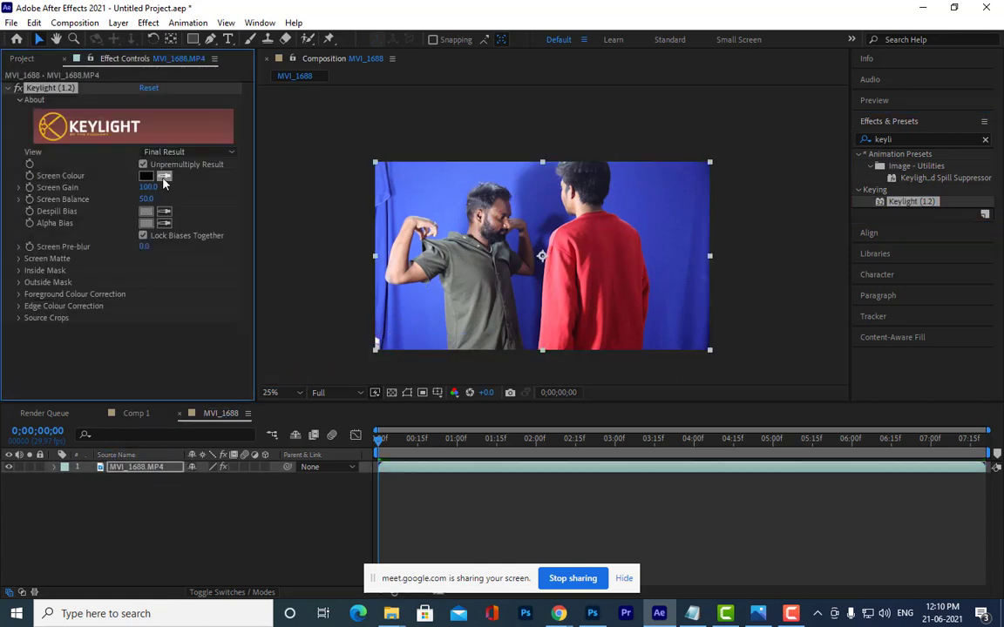
click(427, 173)
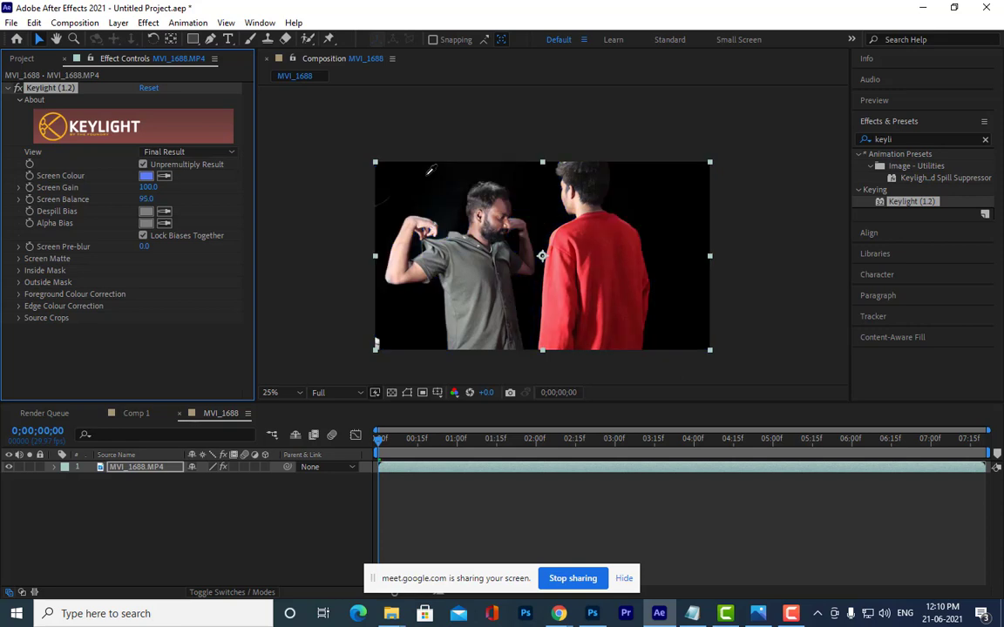
key(ctrl+z)
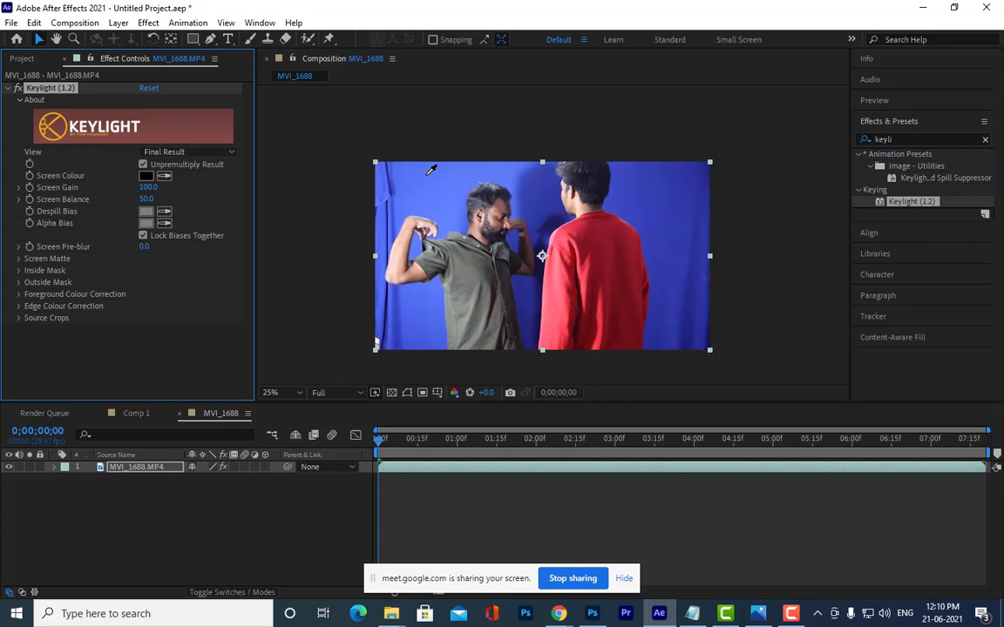
key(ctrl+z)
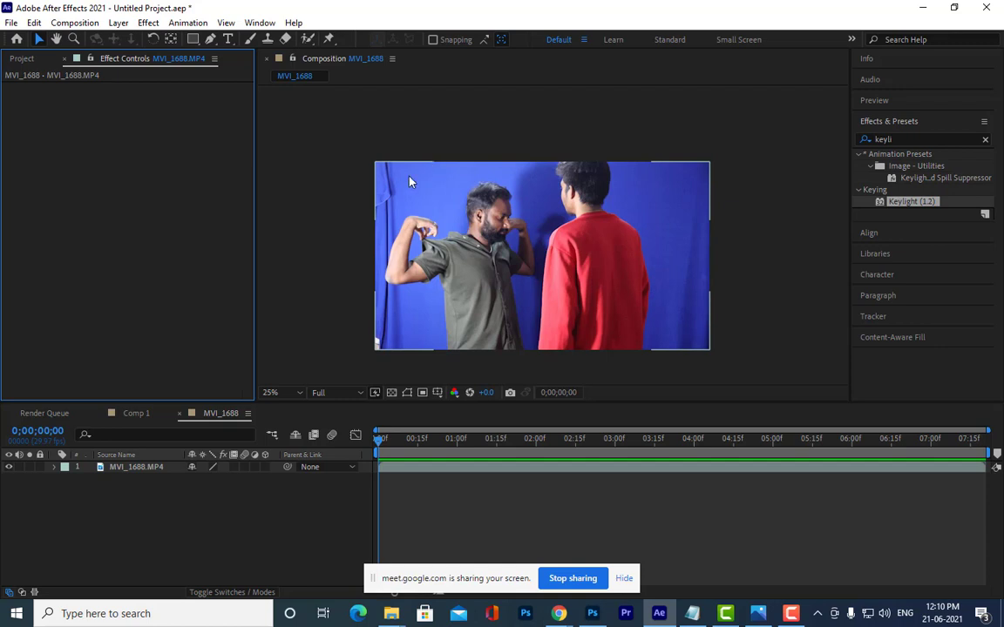
click(896, 204)
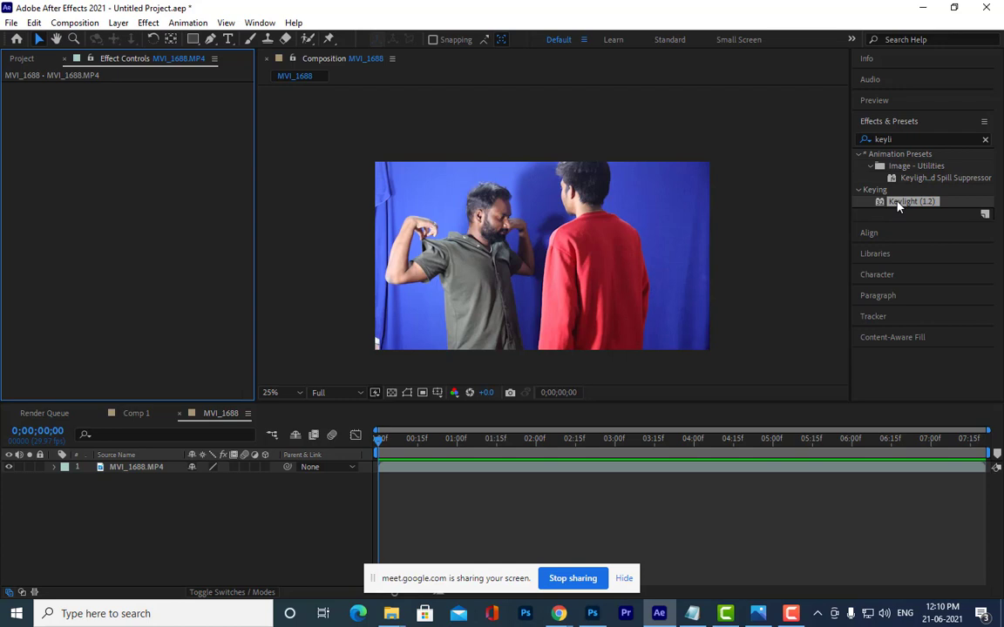
drag(897, 205, 154, 469)
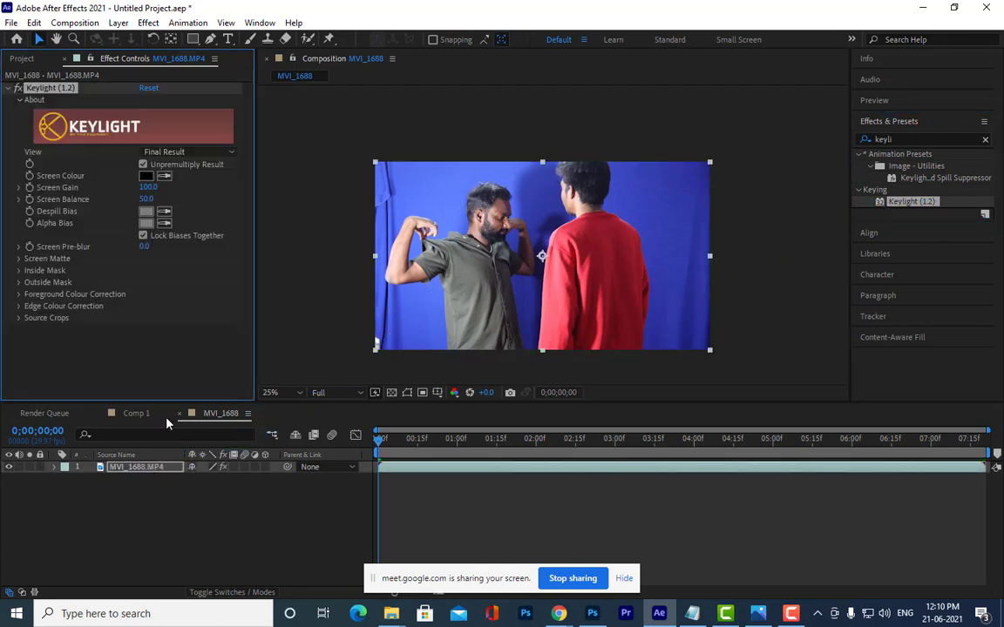
click(166, 178)
click(429, 180)
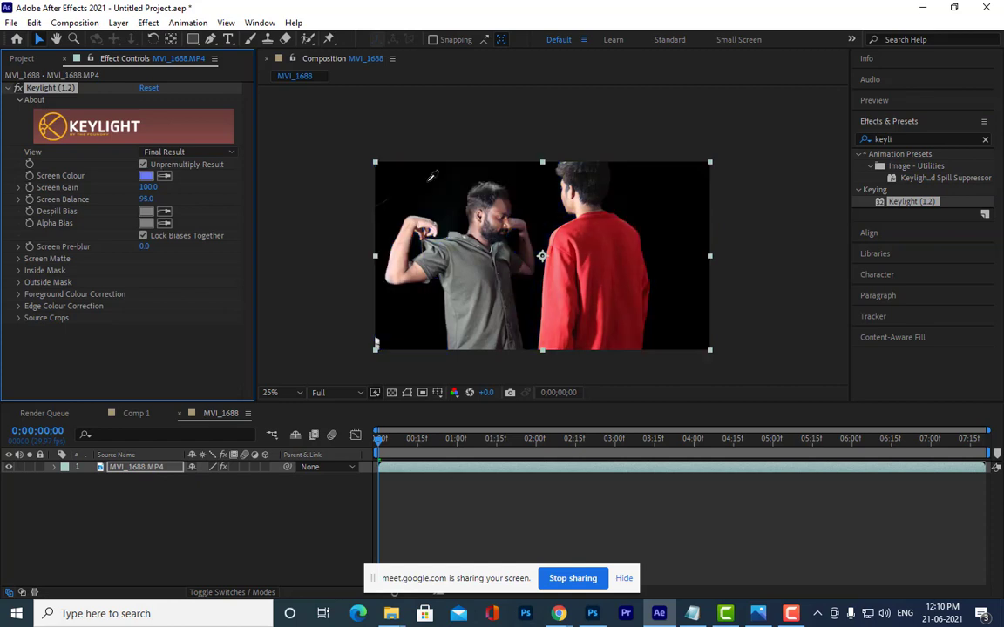
click(143, 164)
key(ctrl+z)
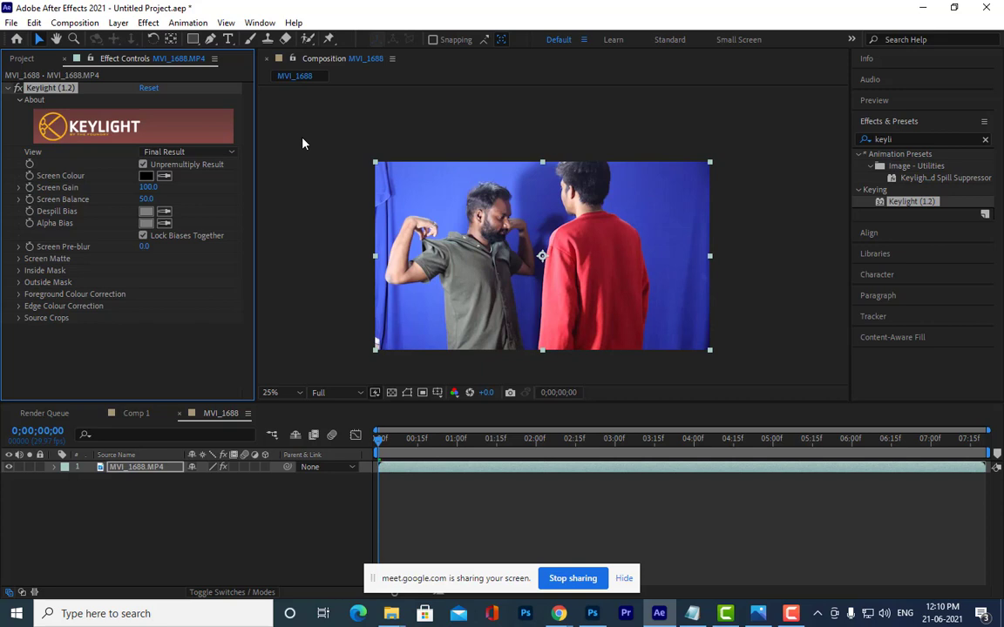
key(ctrl+z)
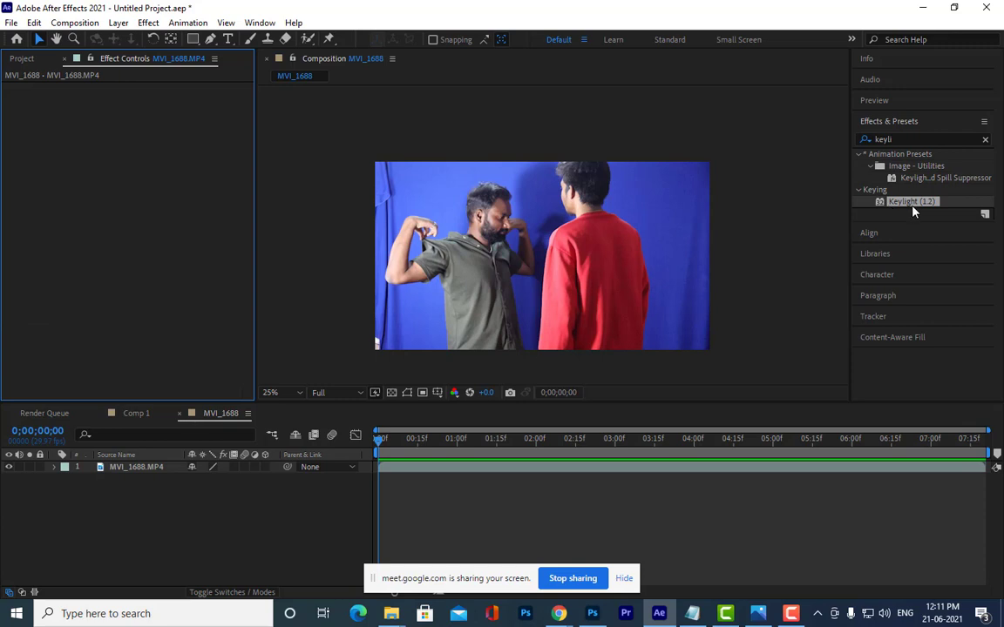
Widen the Effects & Presets panel and drag the Keylight + Key Cleaner + Advanced Spill Suppressor preset onto MVI_1688
click(933, 183)
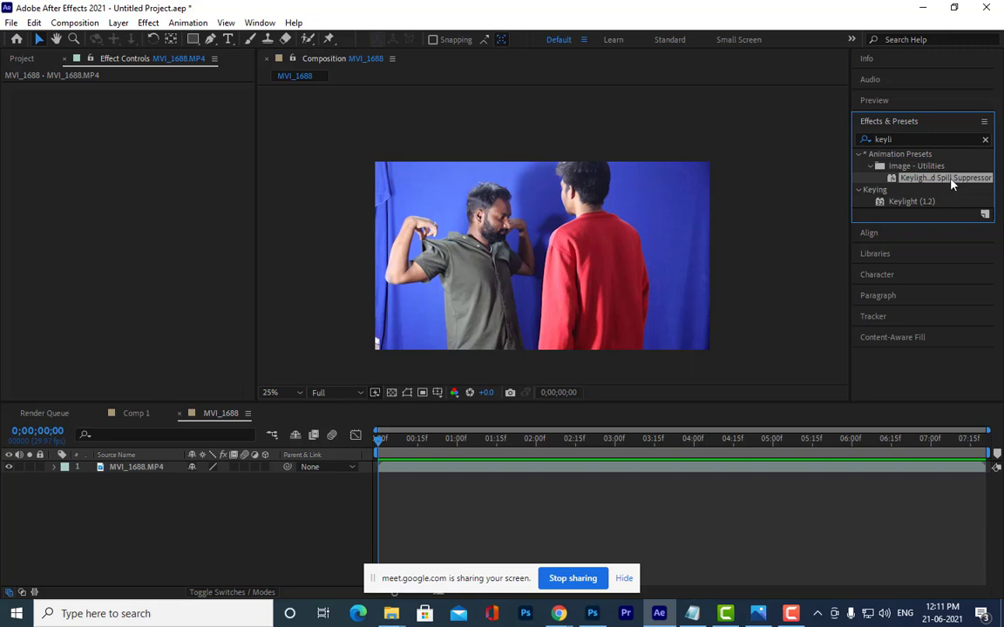
drag(850, 182, 743, 182)
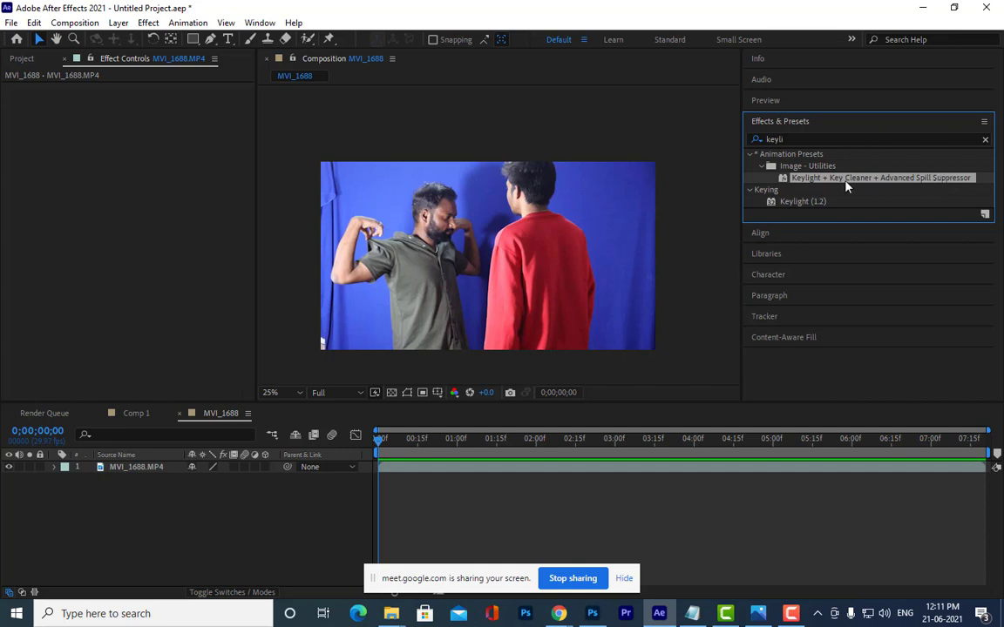
mouse_move(846, 182)
mouse_down()
mouse_move(806, 183)
mouse_move(133, 468)
mouse_up()
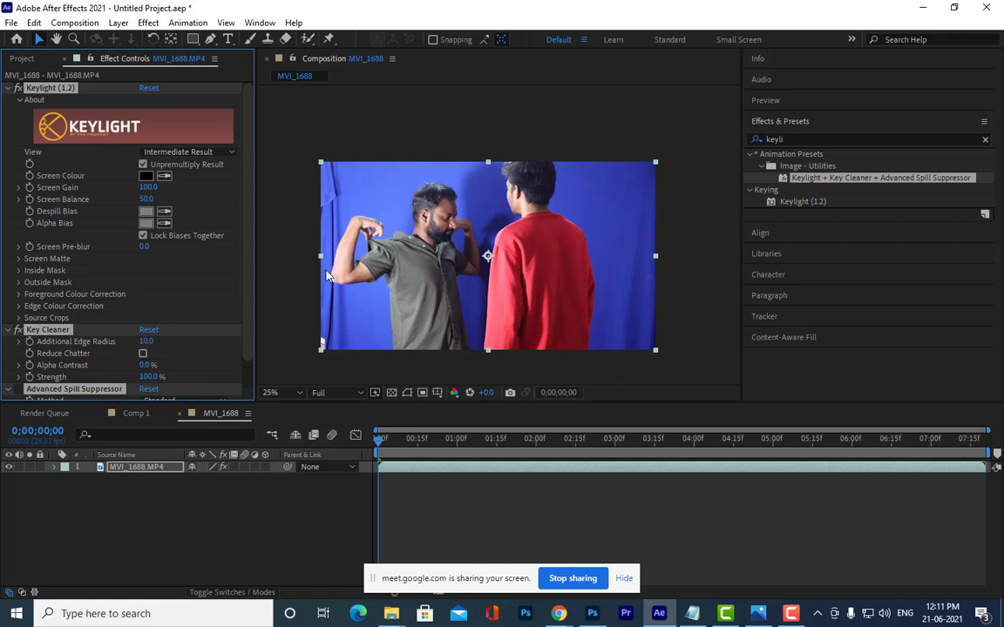
Eyedrop the blue backdrop as Keylight's Screen Colour and scrub Screen Gain from 100 up to 135
click(164, 175)
click(378, 166)
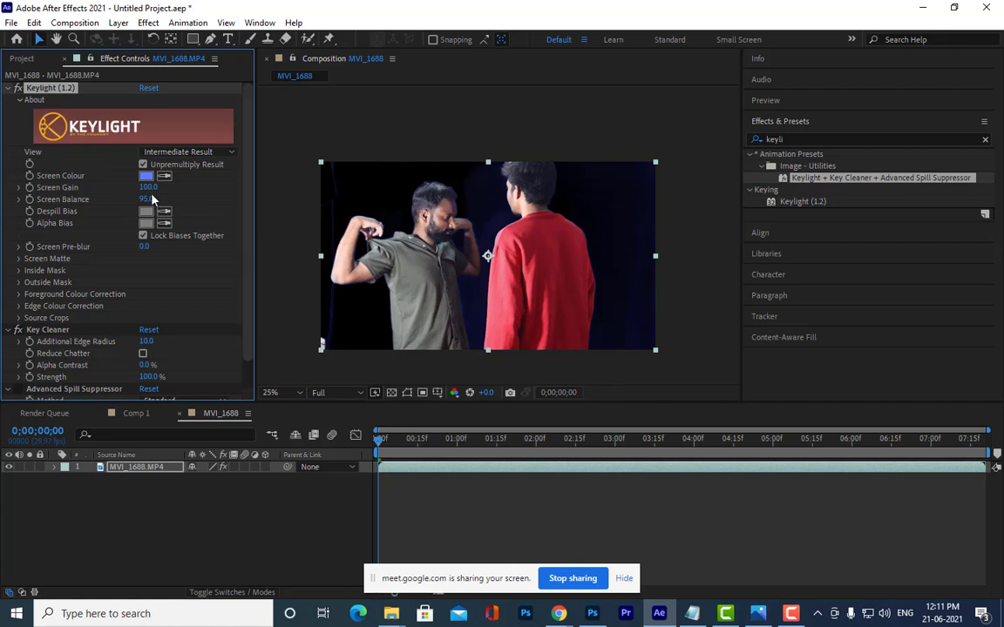
drag(150, 188, 190, 209)
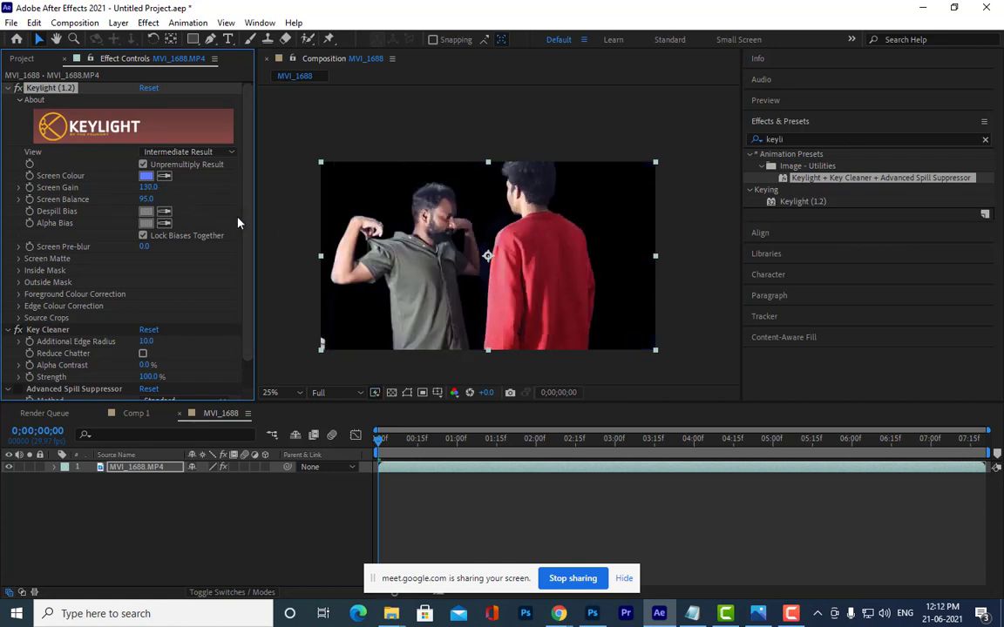
drag(144, 187, 150, 187)
click(187, 152)
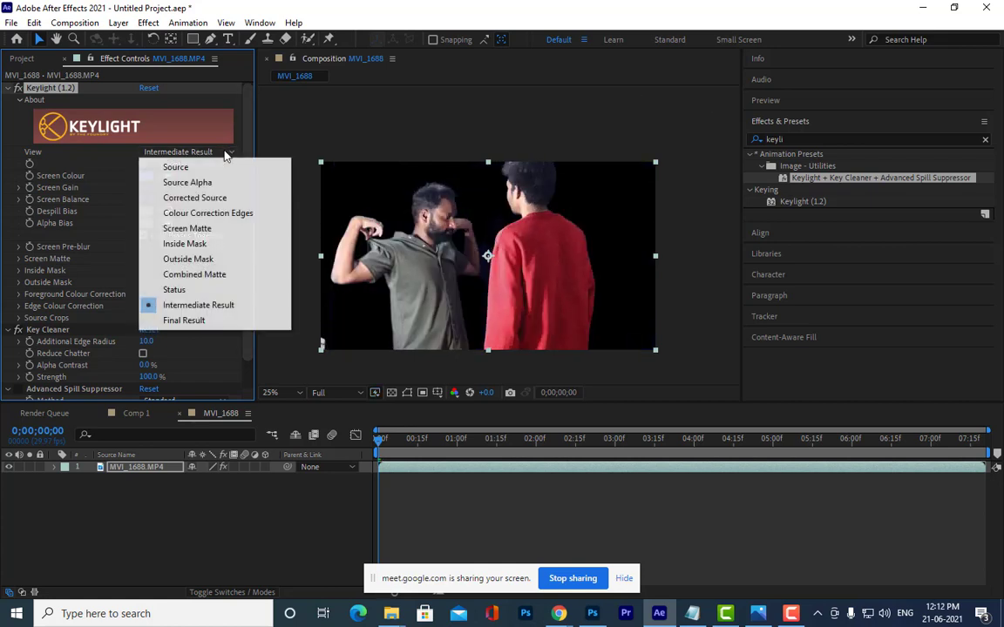
Switch Keylight's View to Screen Matte, then play it back at 50% zoom and return to 25%
click(201, 233)
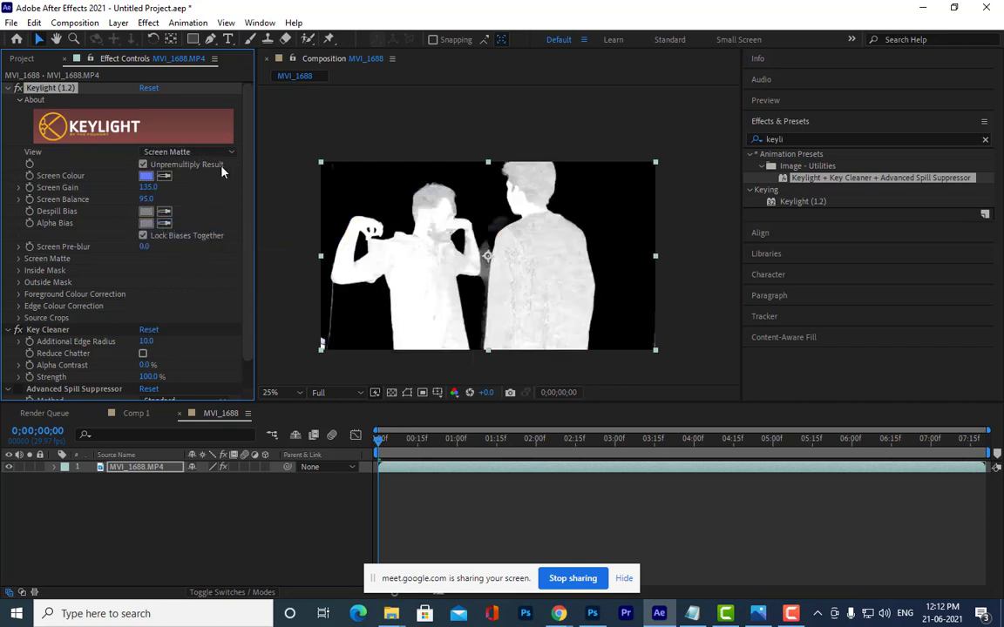
click(199, 150)
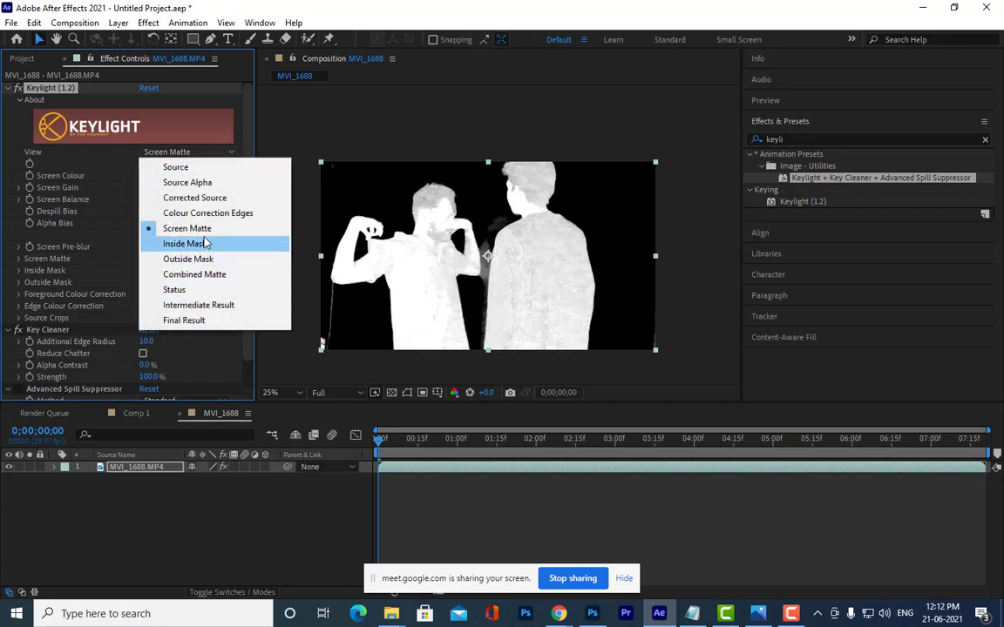
click(196, 229)
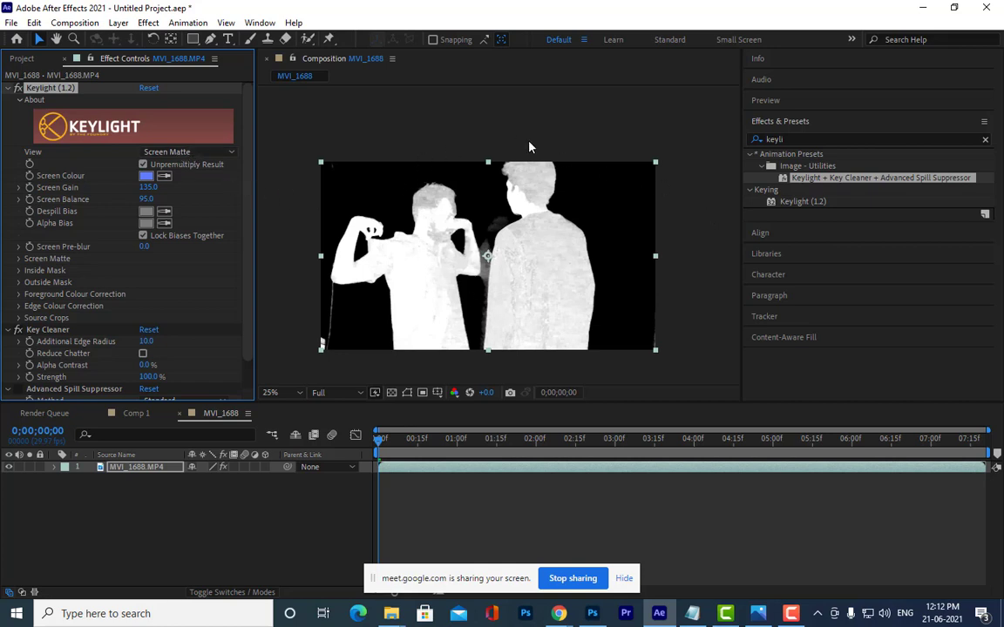
key(period)
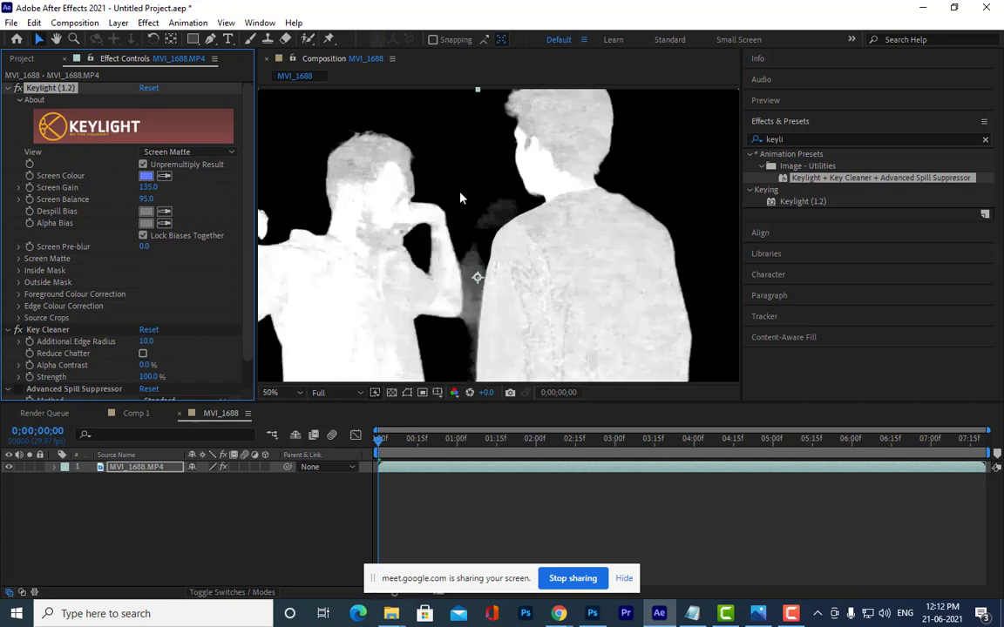
key(space)
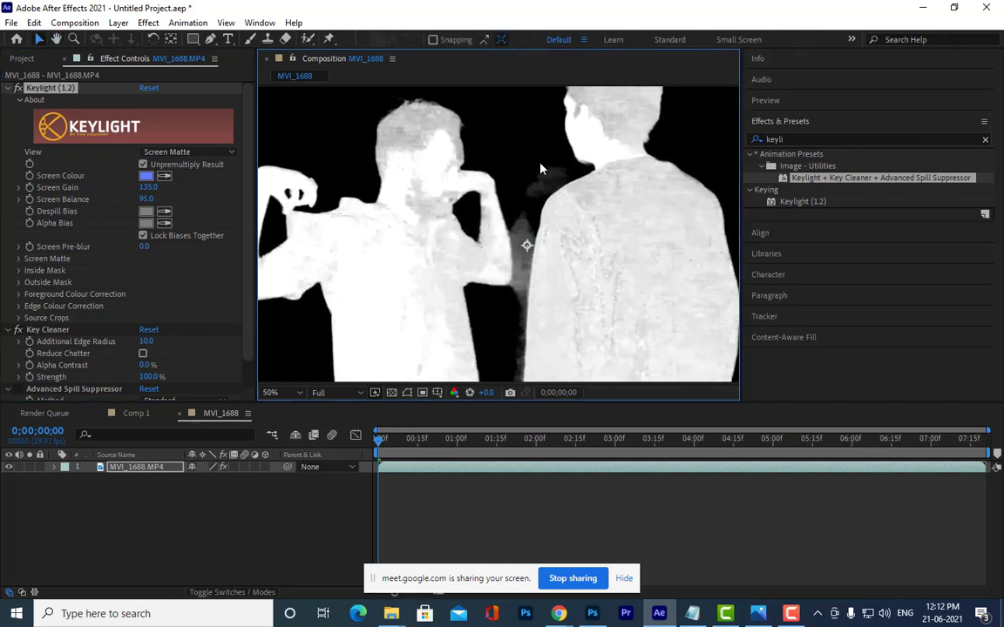
key(comma)
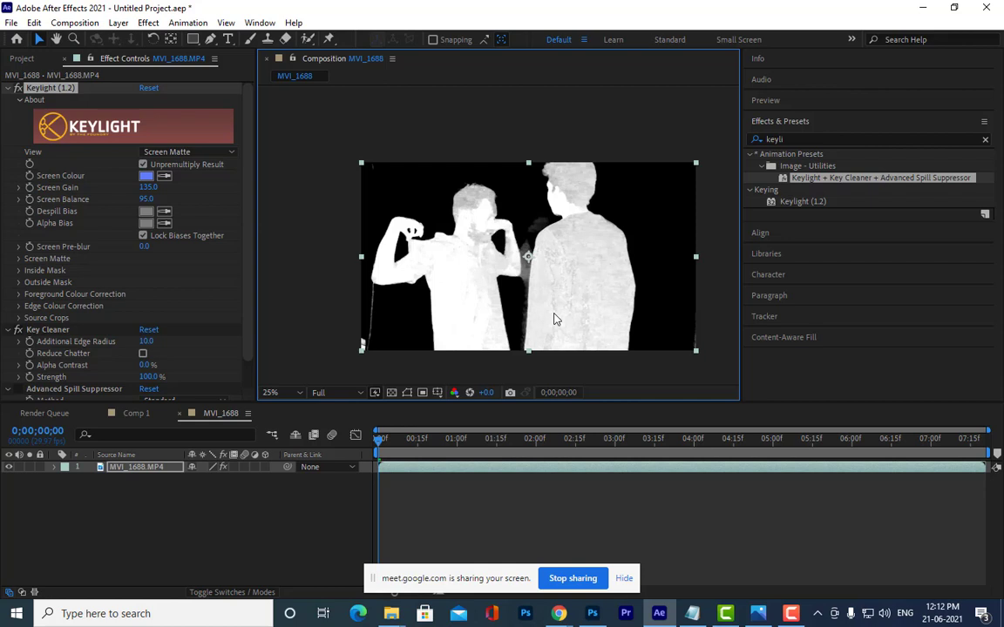
scroll(462, 152, up, 2)
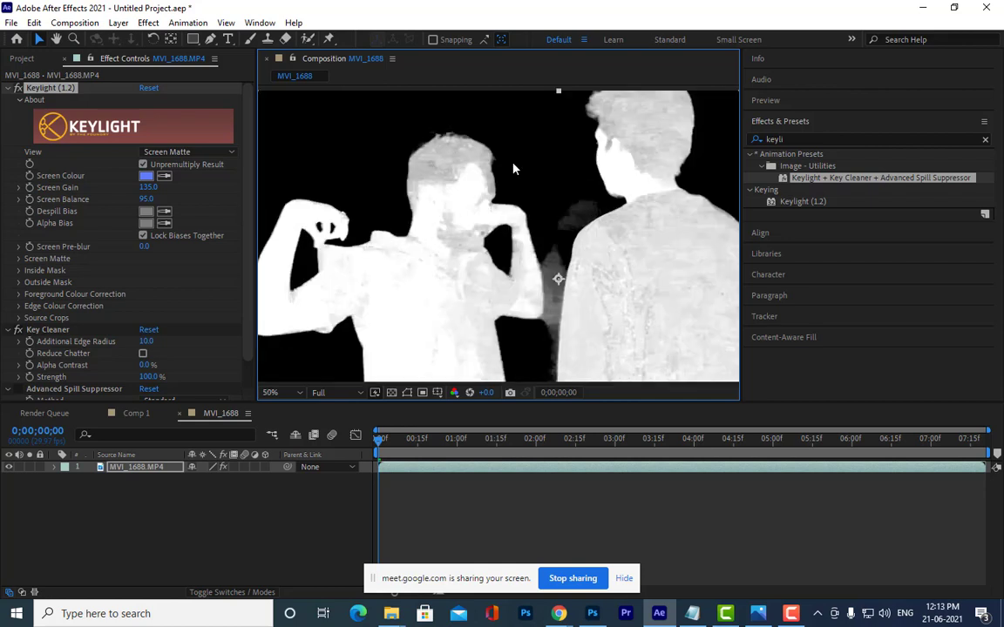
scroll(464, 153, down, 2)
scroll(530, 172, down, 1)
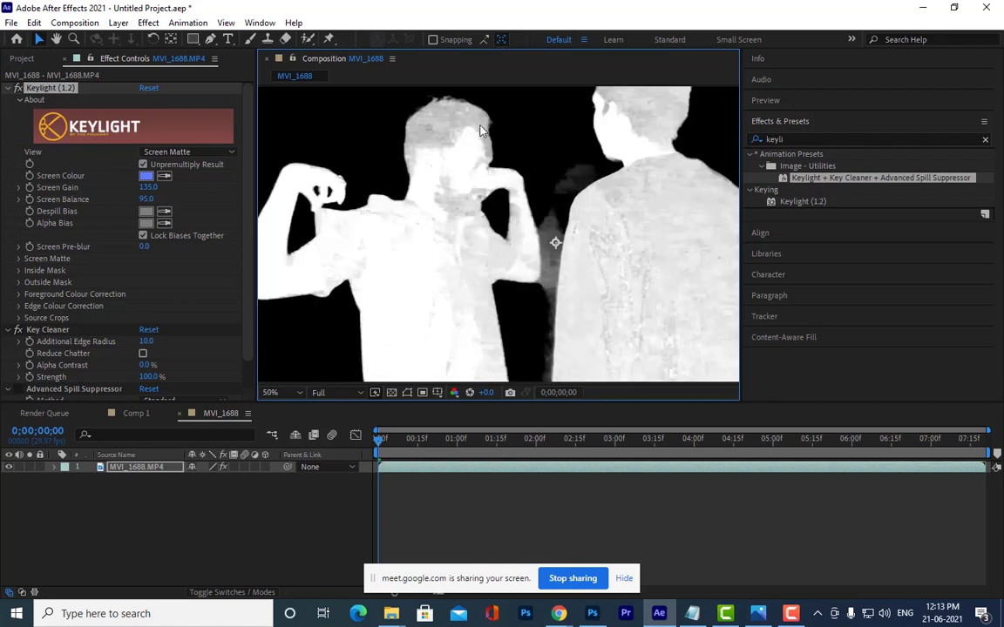
mouse_move(441, 186)
mouse_down()
mouse_move(417, 193)
mouse_move(449, 197)
mouse_up()
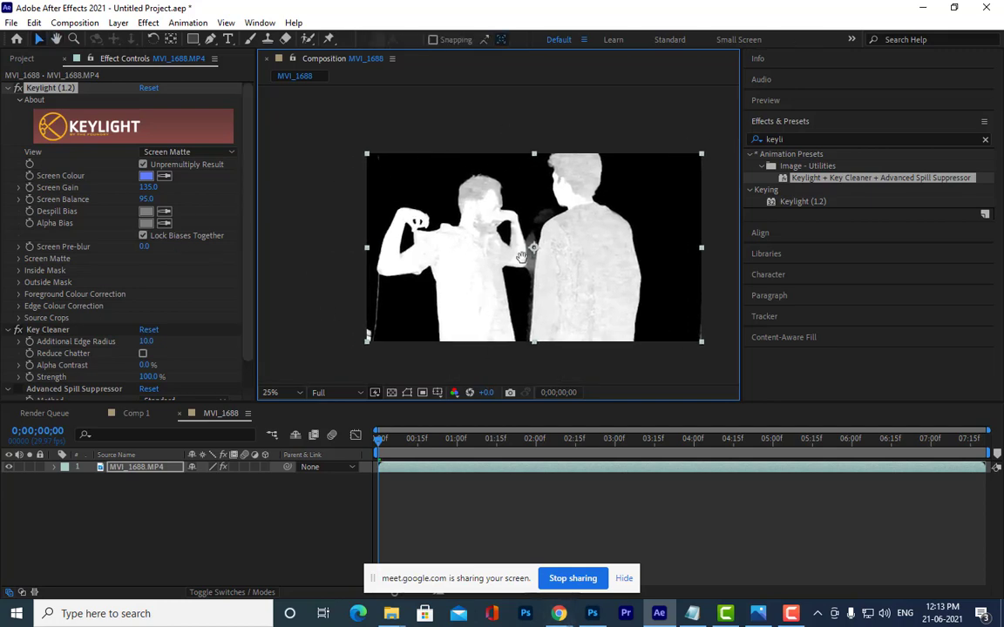
drag(541, 269, 527, 275)
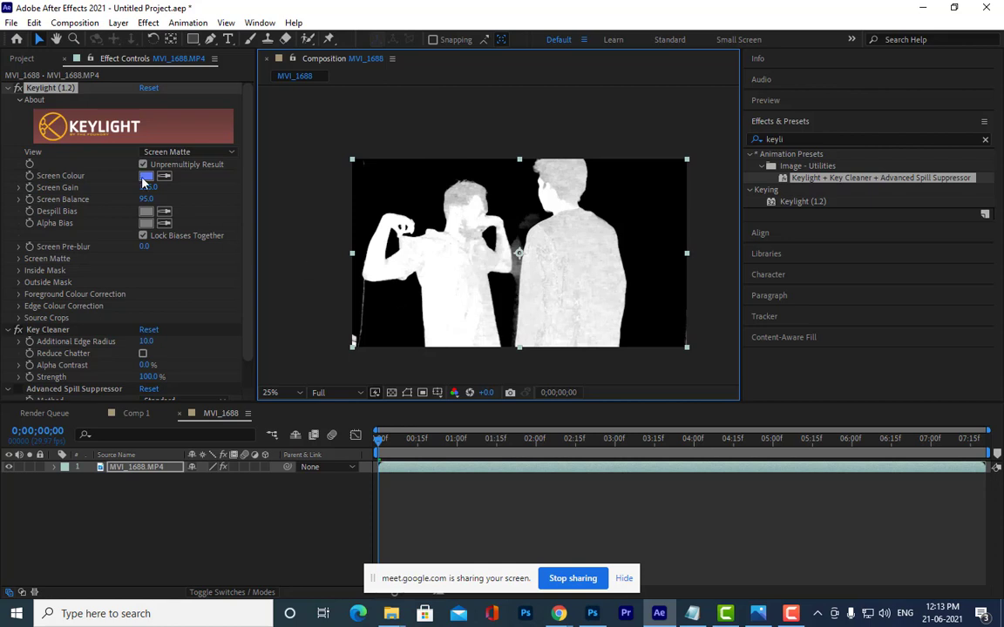
click(187, 153)
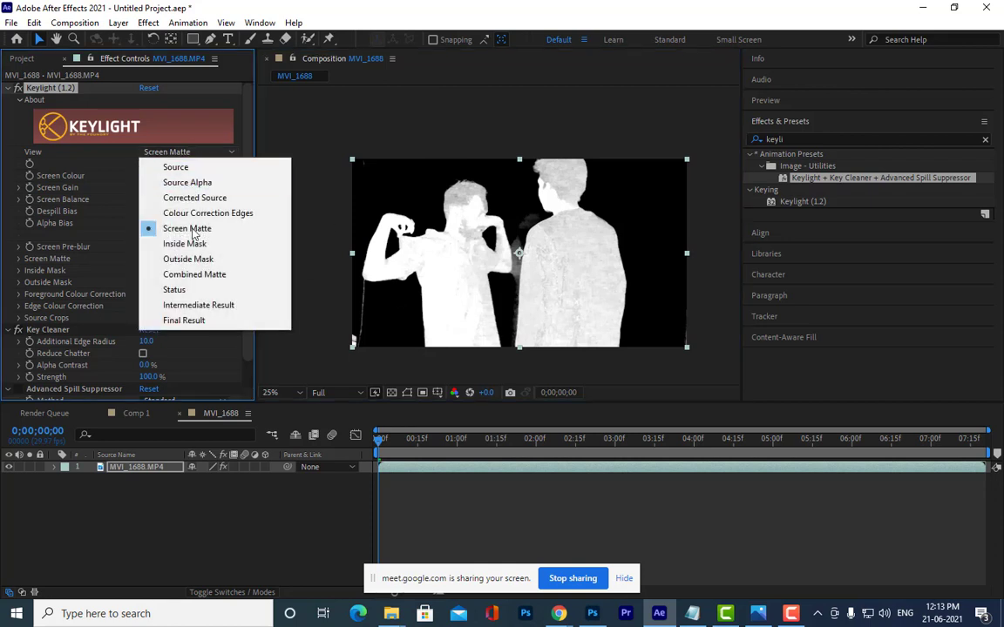
click(377, 104)
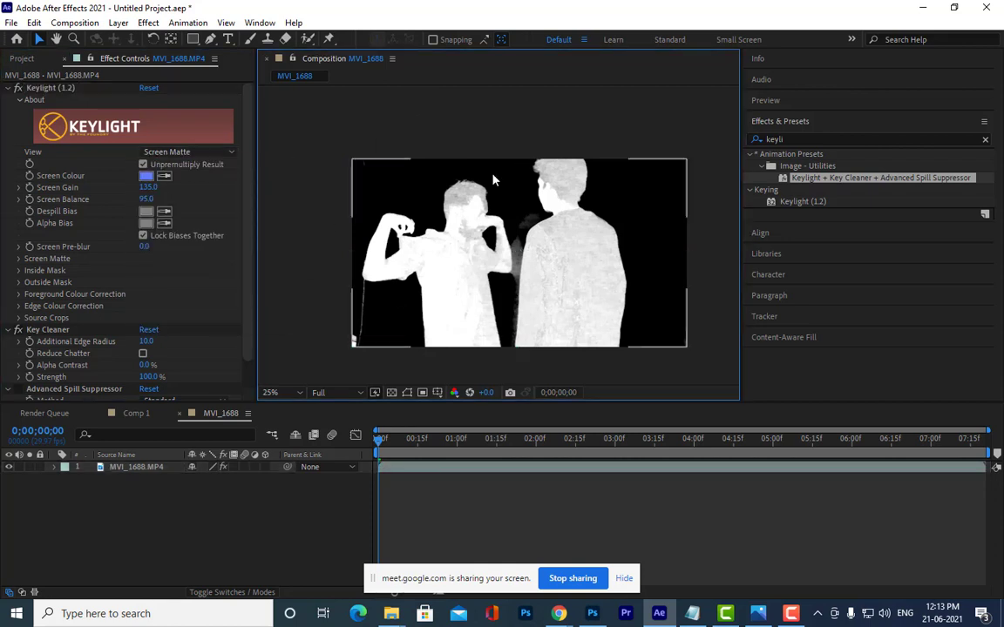
key(.)
key(comma)
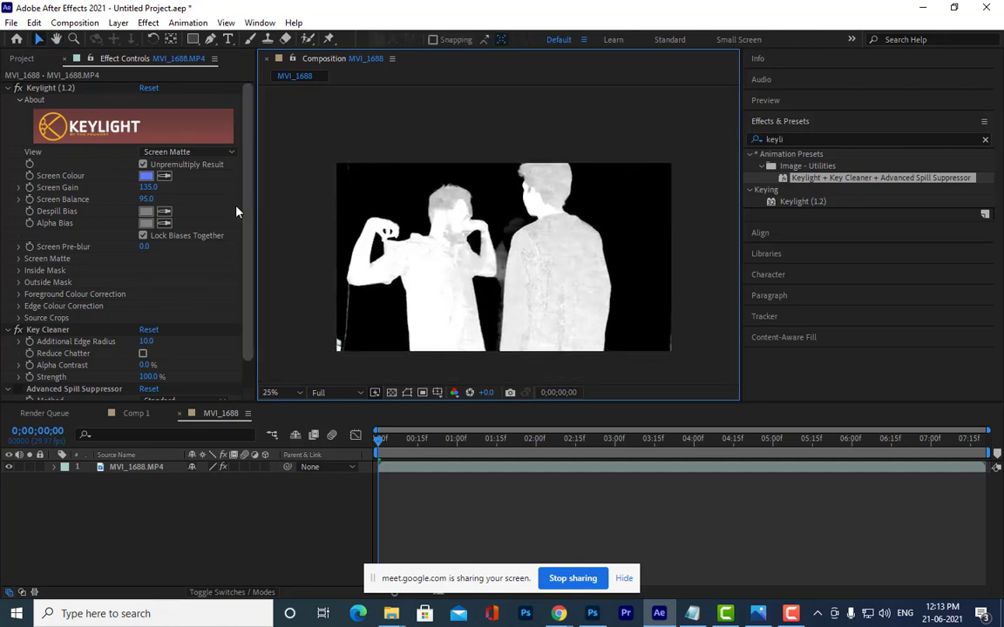
drag(149, 188, 216, 211)
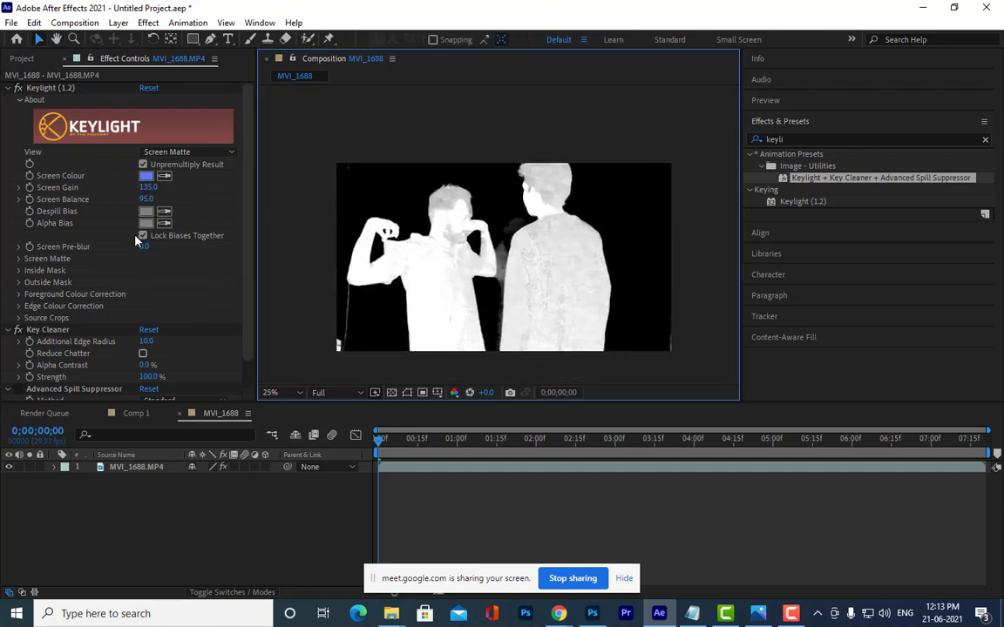
click(559, 217)
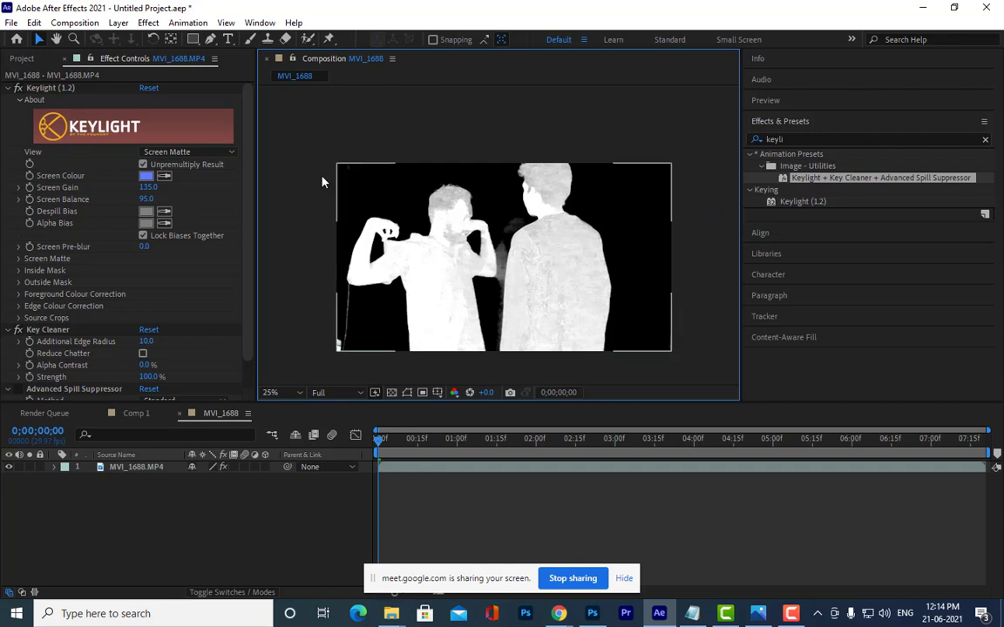
click(289, 157)
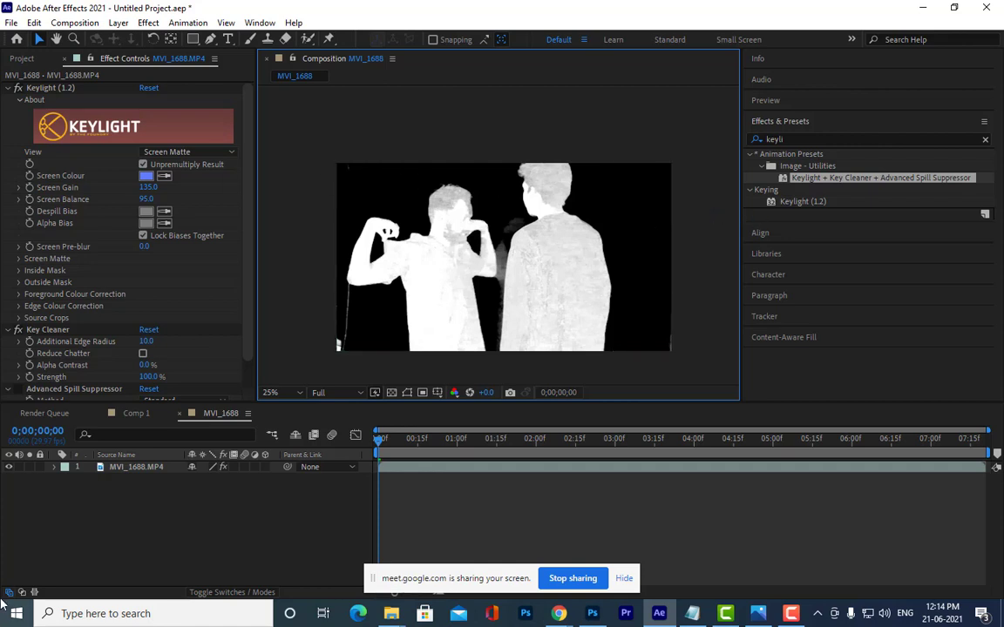
Expand Screen Matte and lower Clip White in stages from 84 to 71 to 57
click(19, 259)
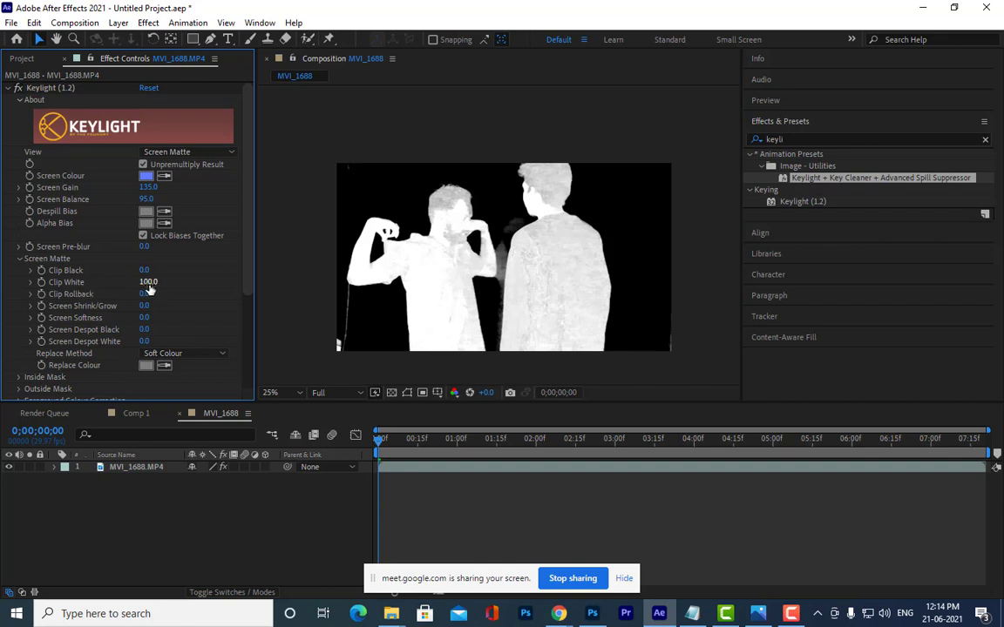
drag(148, 282, 164, 305)
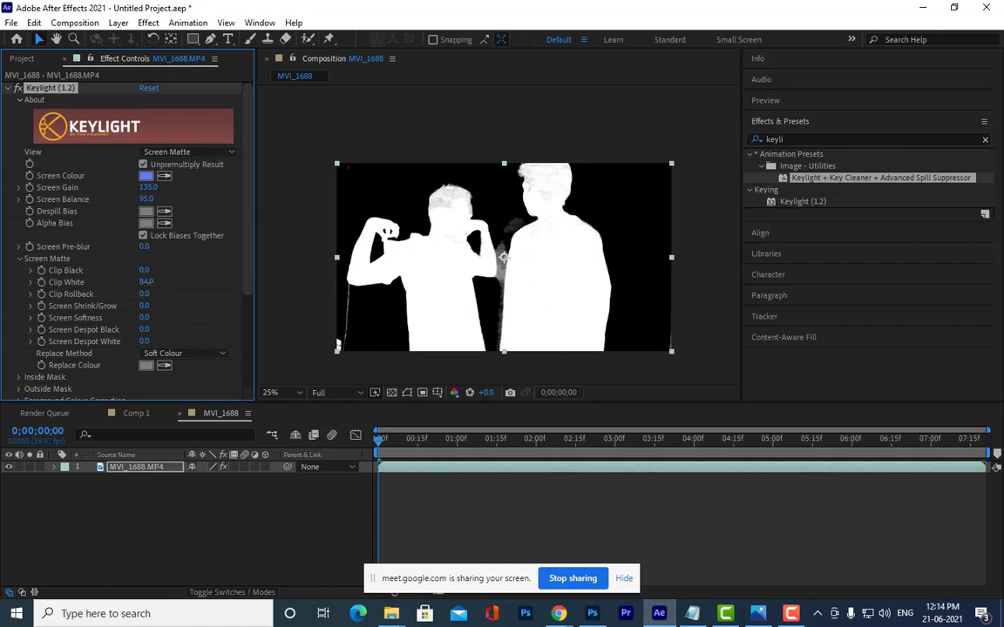
drag(145, 281, 137, 283)
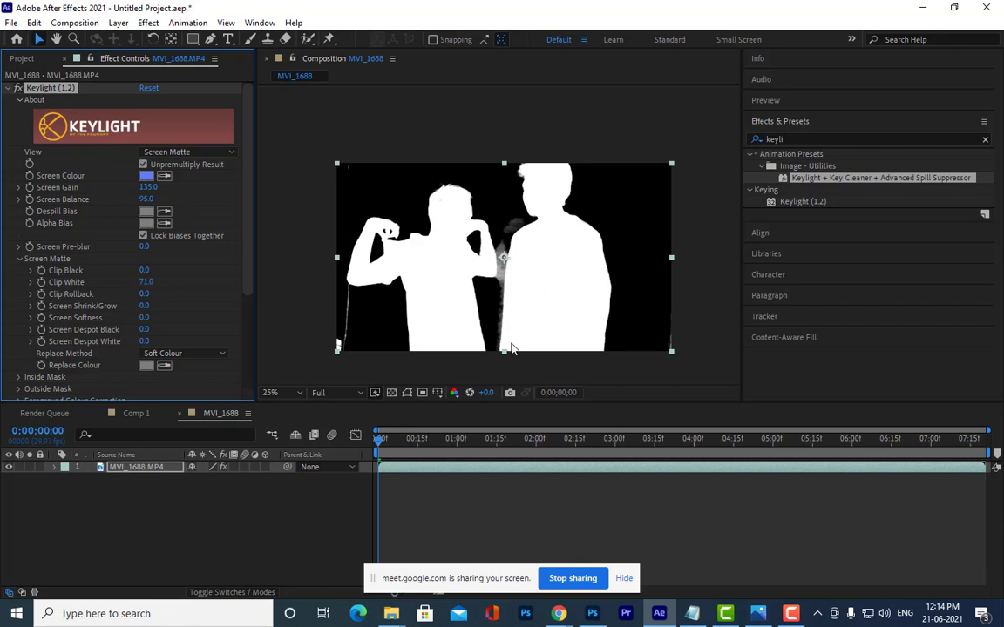
scroll(450, 219, up, 1)
scroll(433, 208, up, 1)
scroll(502, 195, up, 1)
scroll(562, 199, down, 4)
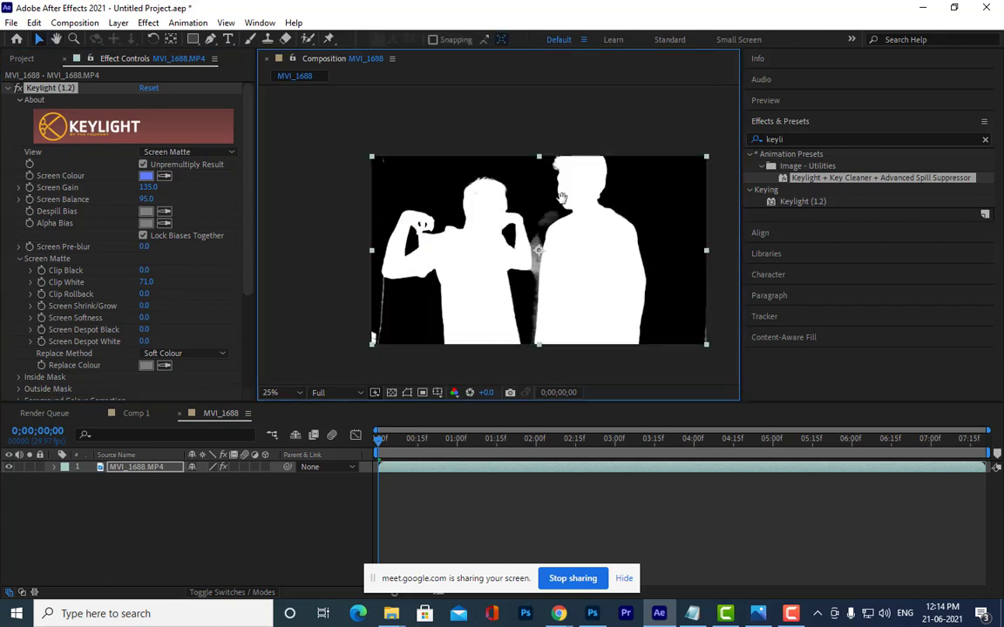
scroll(562, 199, right, 1)
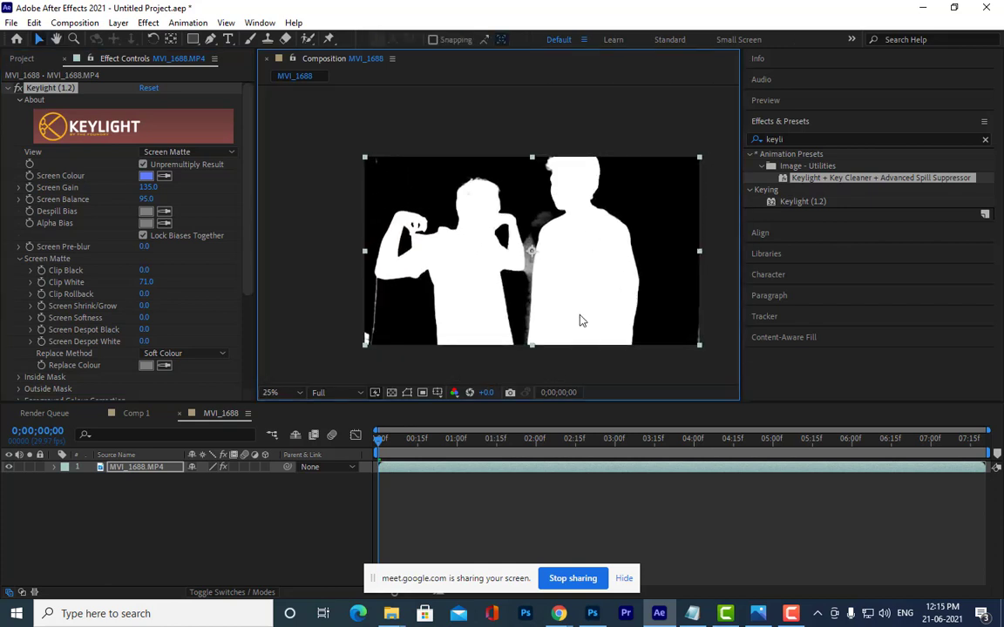
drag(145, 283, 135, 285)
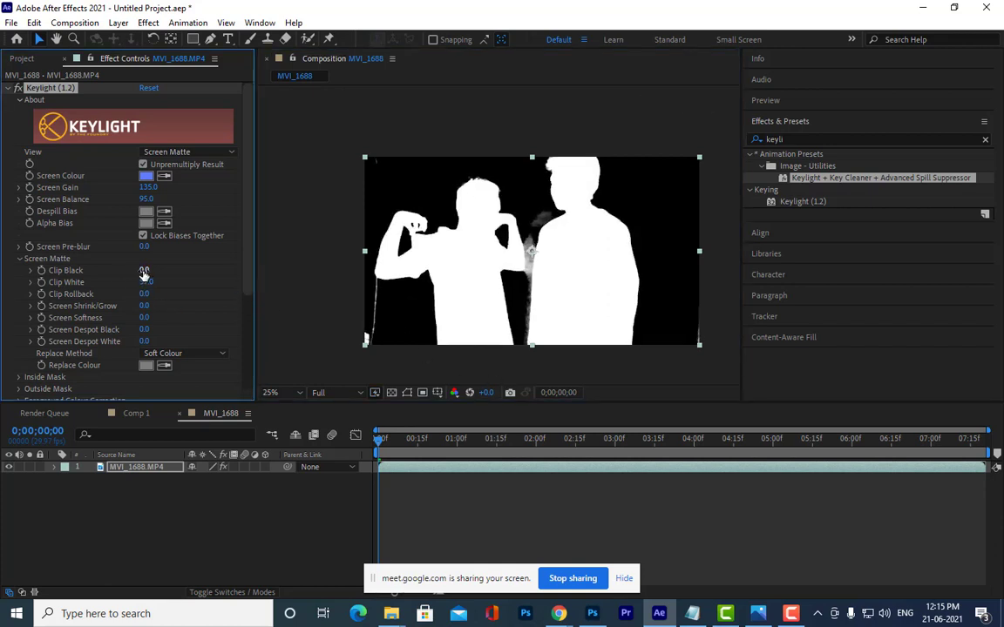
Raise Clip Black to 46 so the background becomes pure black
drag(143, 271, 171, 271)
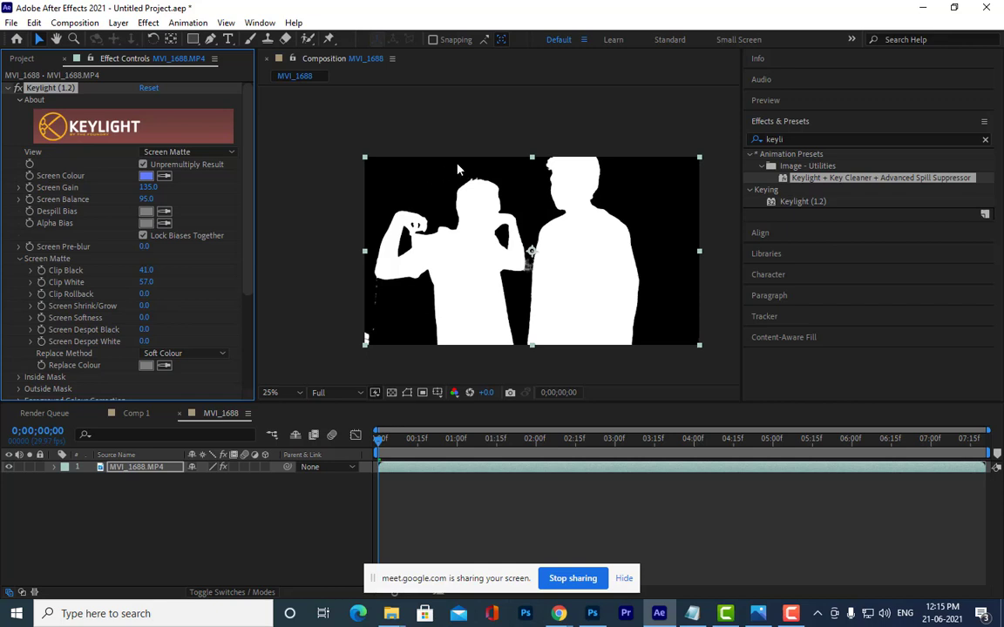
scroll(453, 196, up, 3)
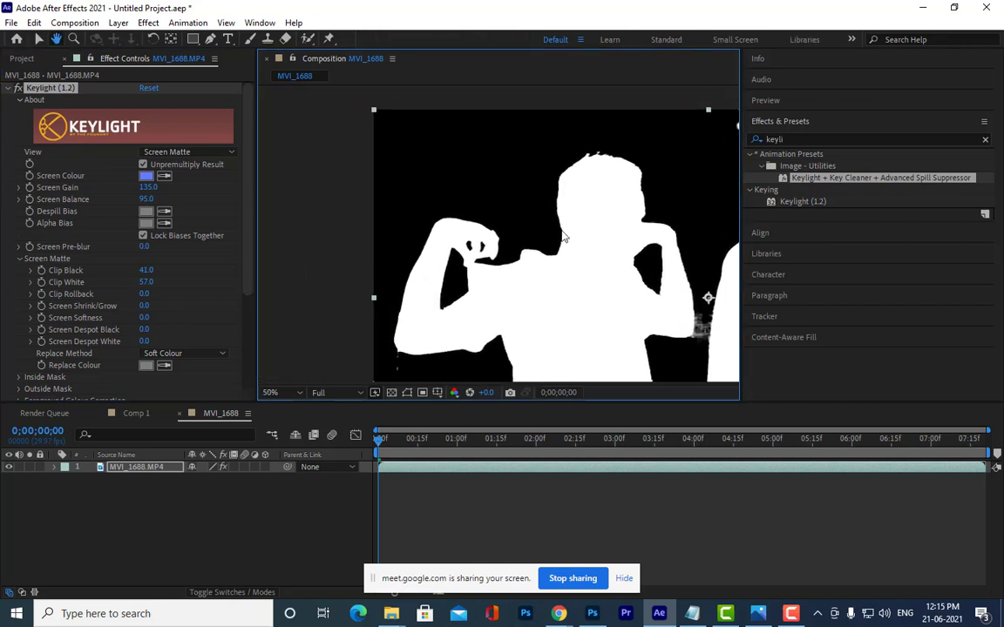
scroll(539, 228, down, 3)
scroll(541, 197, up, 2)
scroll(488, 227, down, 2)
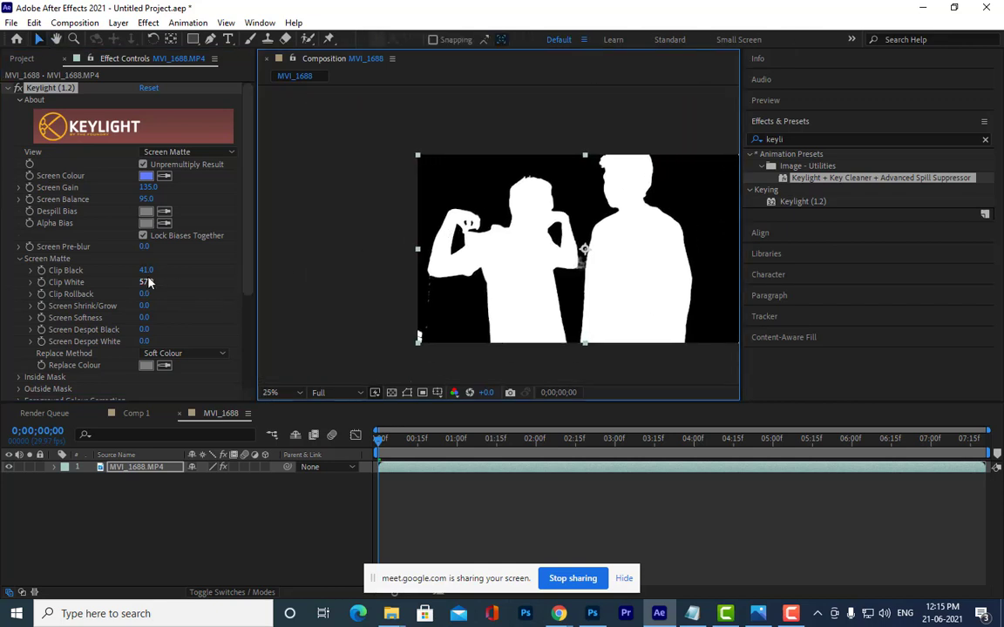
drag(146, 270, 147, 270)
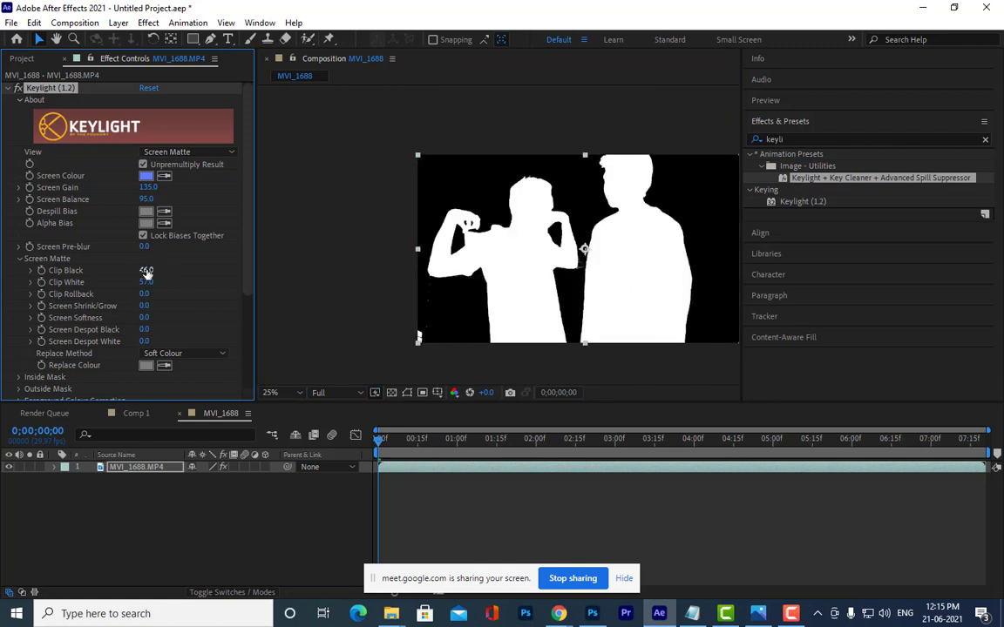
drag(146, 270, 147, 270)
scroll(262, 256, right, 2)
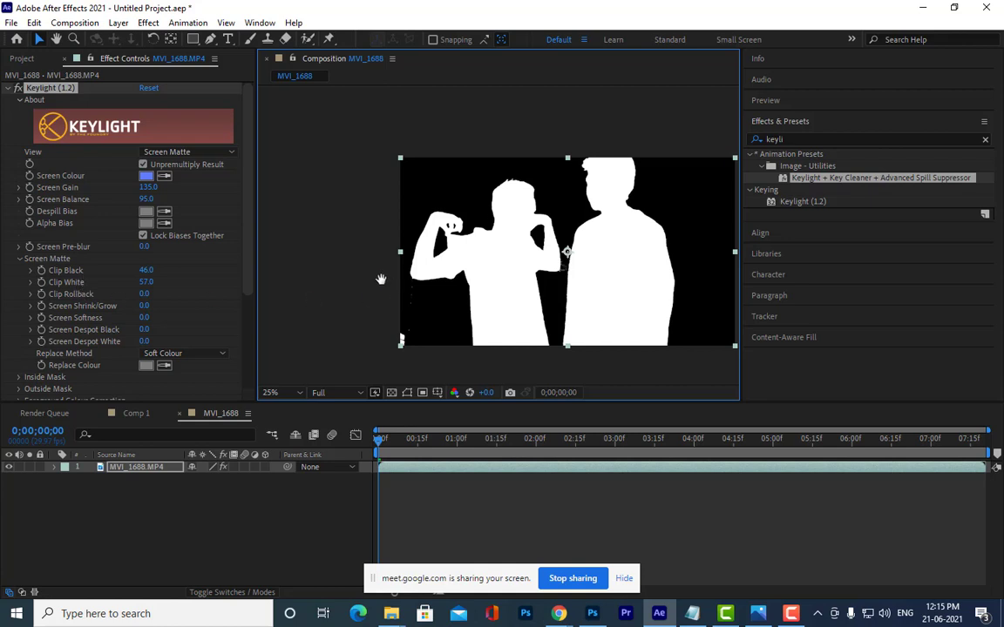
scroll(669, 341, right, 3)
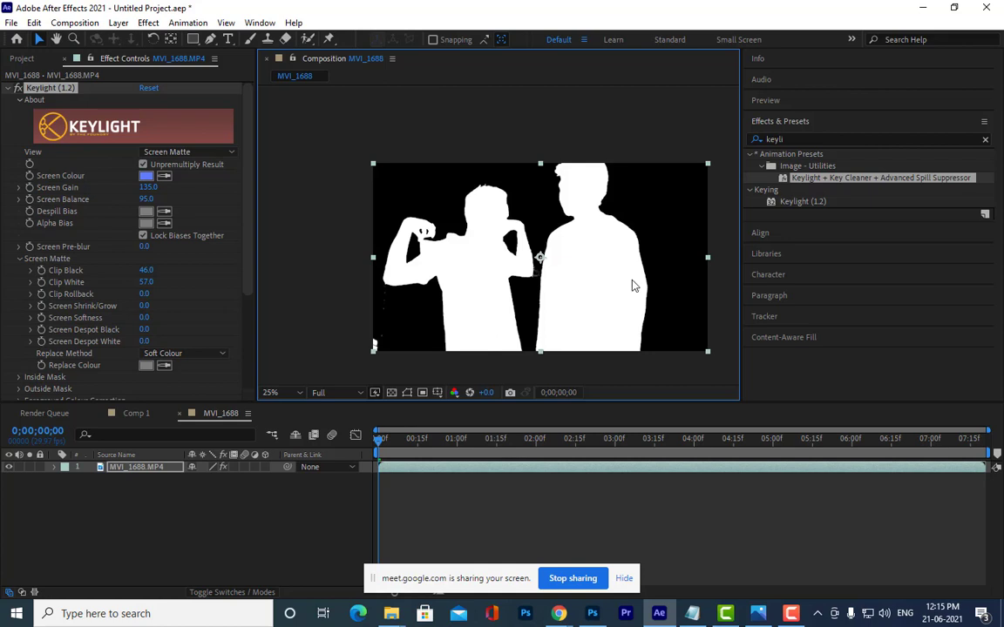
mouse_move(580, 220)
mouse_down()
mouse_move(567, 228)
mouse_move(557, 197)
mouse_up()
Set Keylight's View to Final Result and pan the enlarged footage to inspect the edges
click(230, 154)
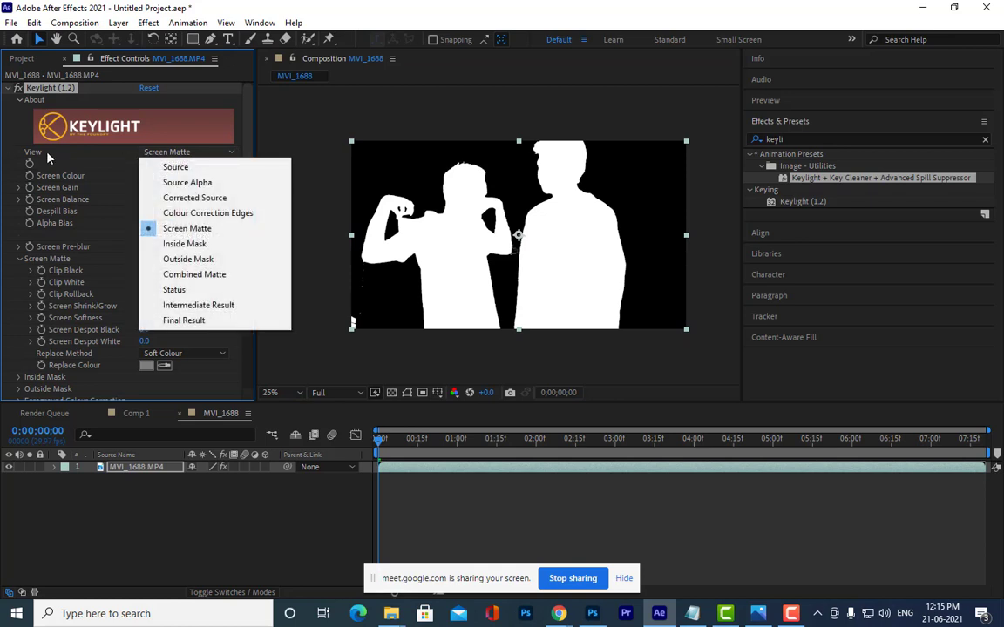
click(184, 320)
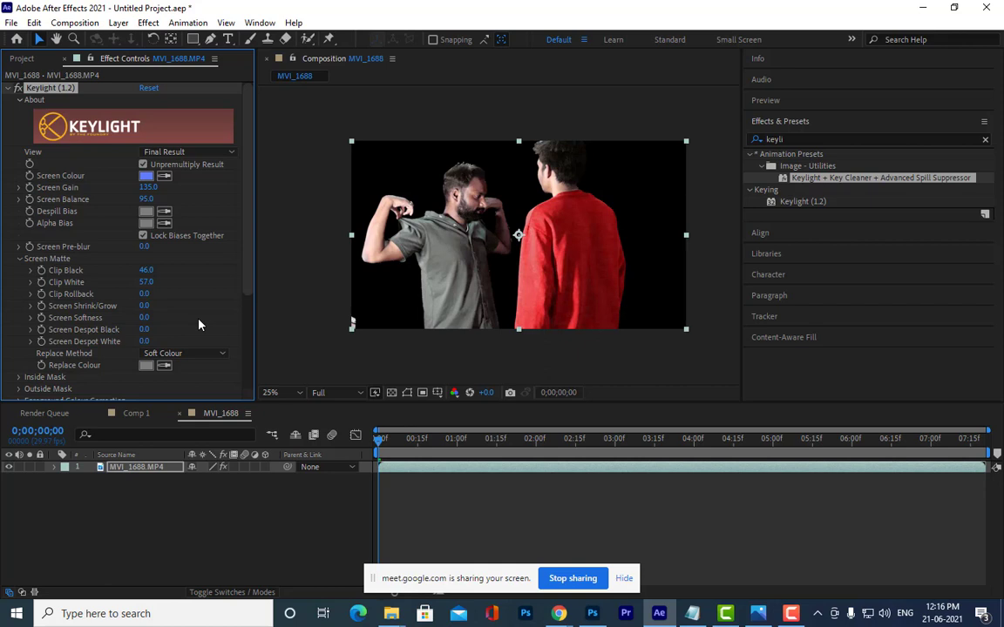
scroll(387, 258, up, 2)
mouse_move(414, 285)
mouse_down()
mouse_move(476, 298)
mouse_move(440, 335)
mouse_up()
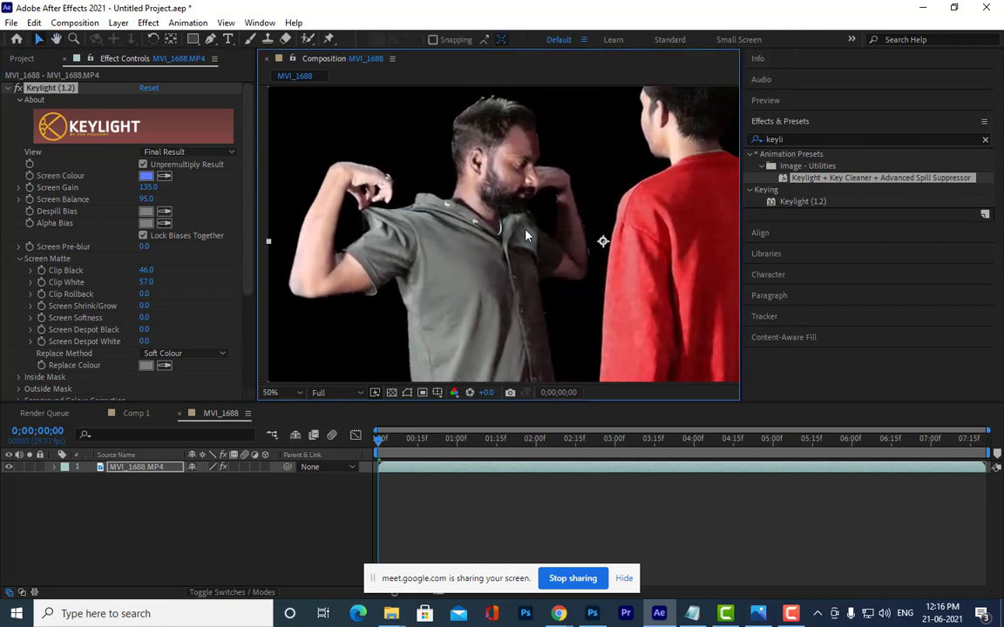
drag(395, 221, 379, 230)
drag(246, 257, 240, 349)
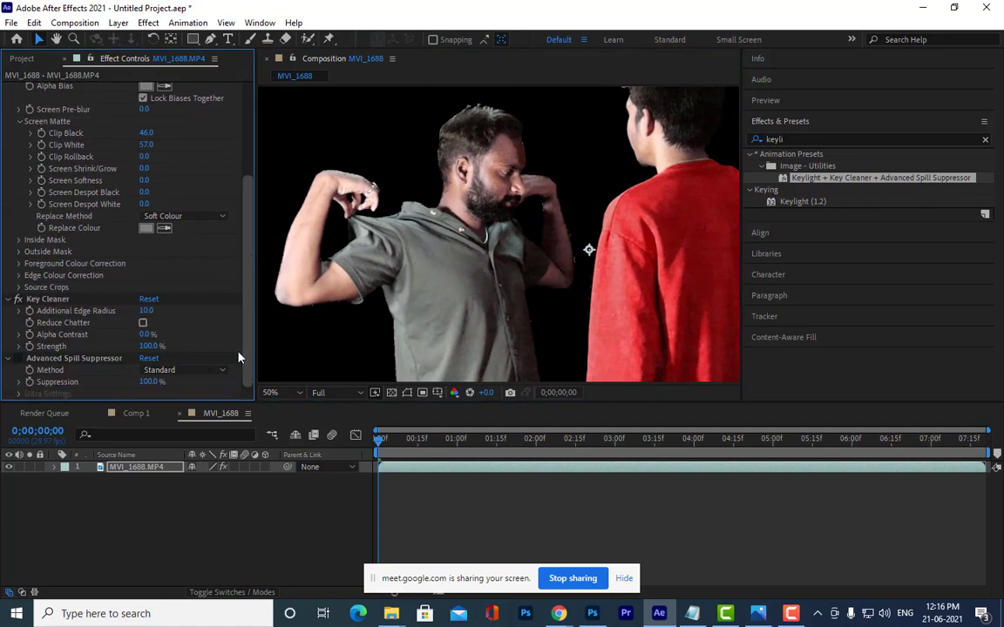
Scrub the clip to about four seconds and back, zoomed out to the whole frame
drag(646, 441, 767, 445)
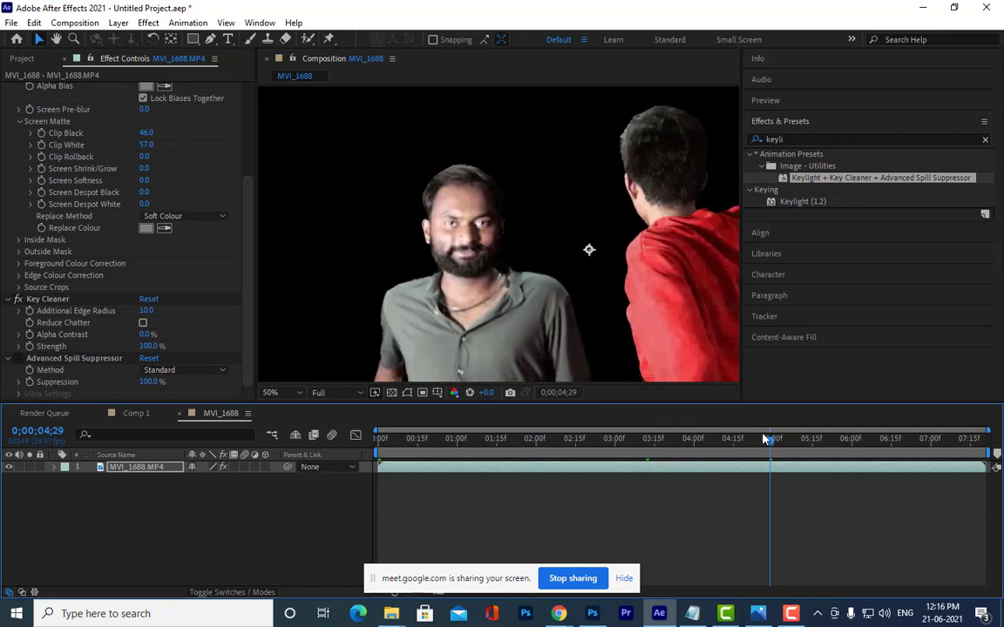
click(573, 258)
key(comma)
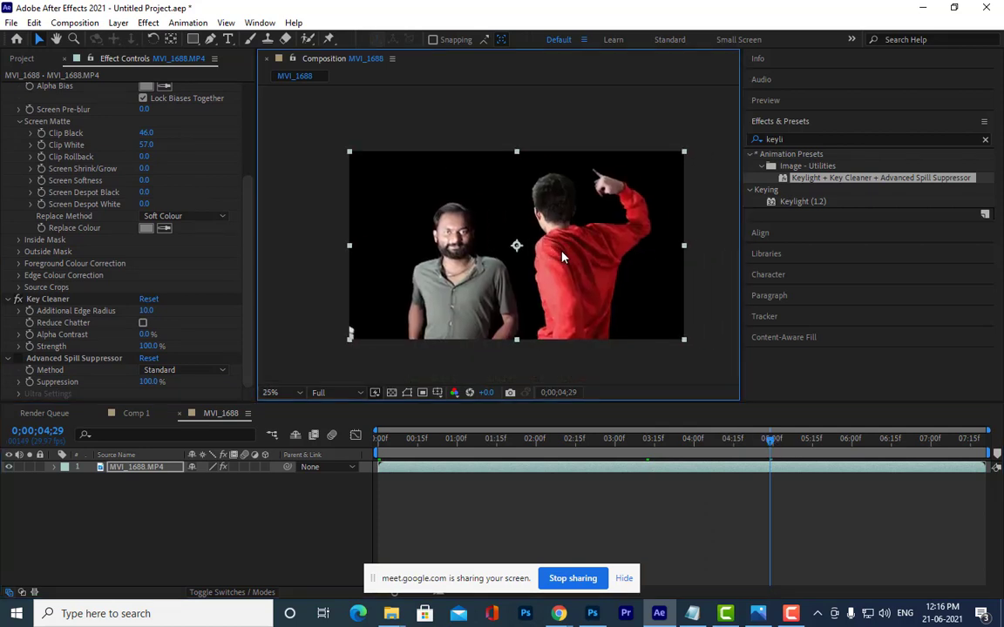
drag(441, 443, 461, 440)
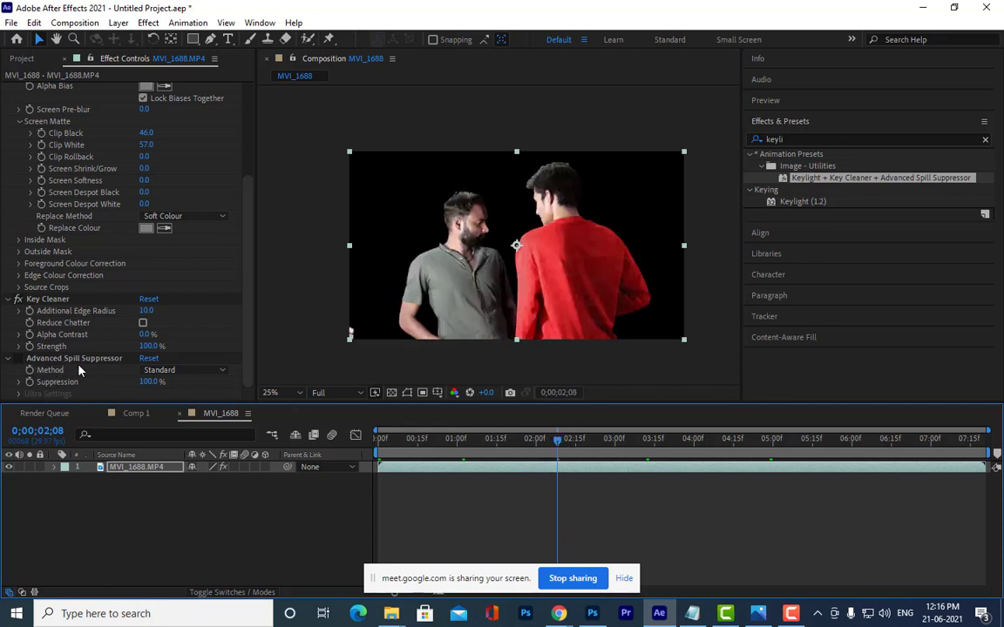
In Key Cleaner, enable Reduce Chatter, set Alpha Contrast to 23% and Additional Edge Radius to 13.6
click(17, 364)
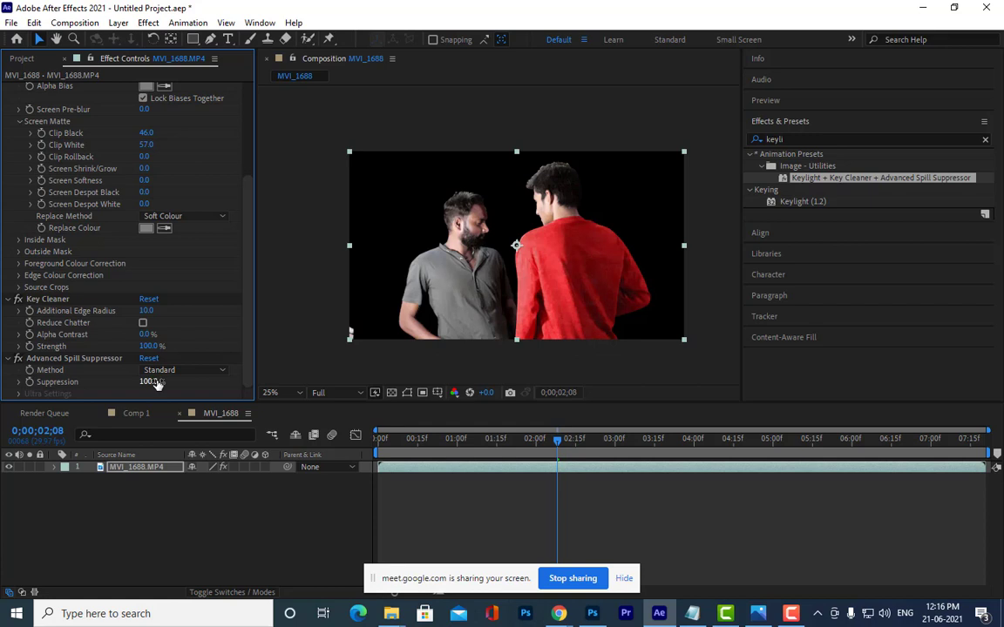
scroll(486, 272, up, 3)
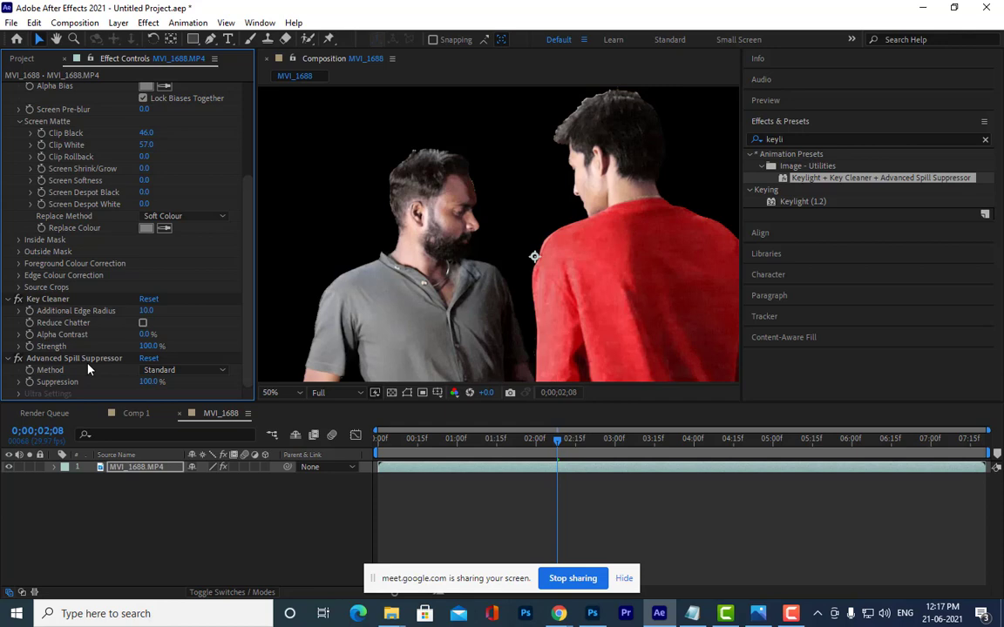
click(144, 323)
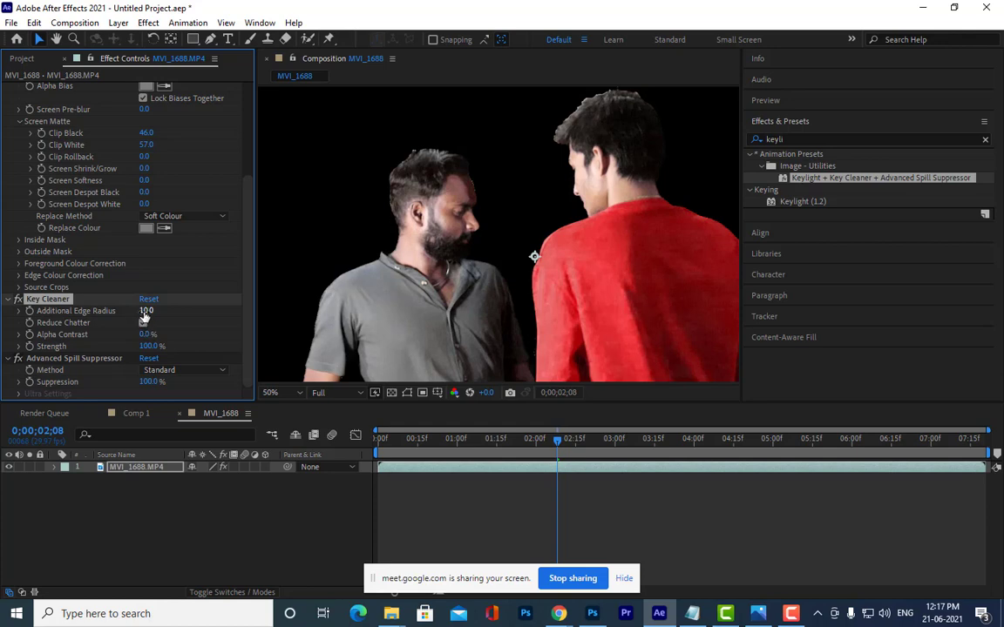
drag(146, 334, 161, 335)
drag(146, 316, 145, 319)
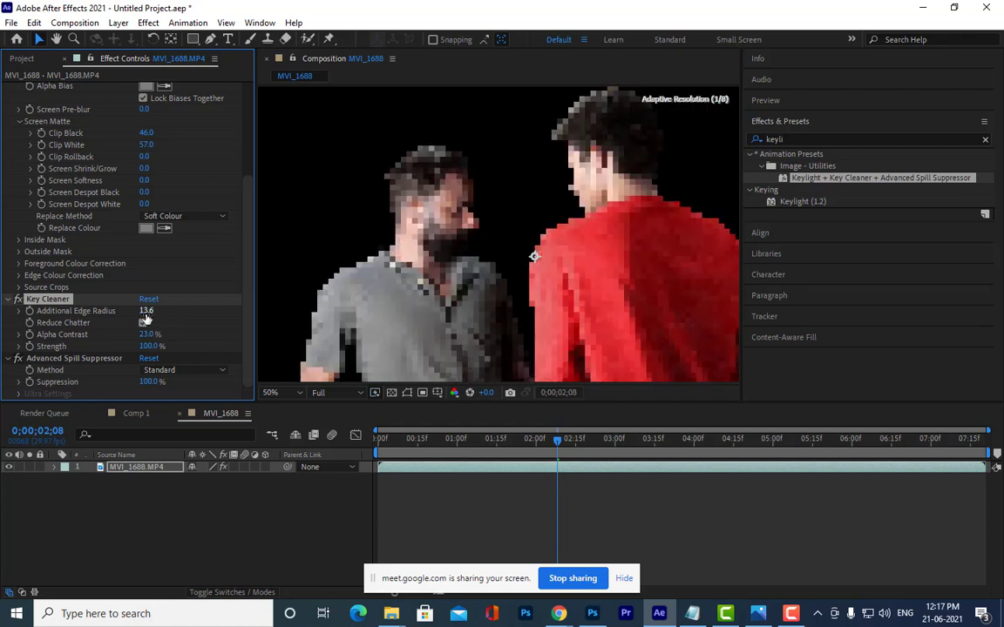
Play the keyed clip back from the start to review the result
scroll(561, 208, down, 2)
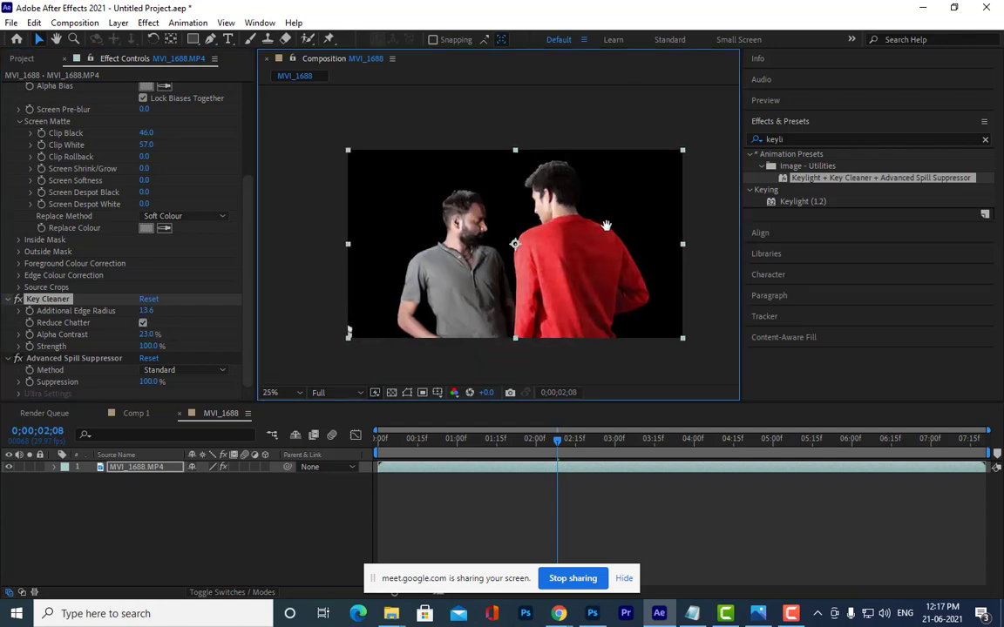
drag(401, 449, 312, 401)
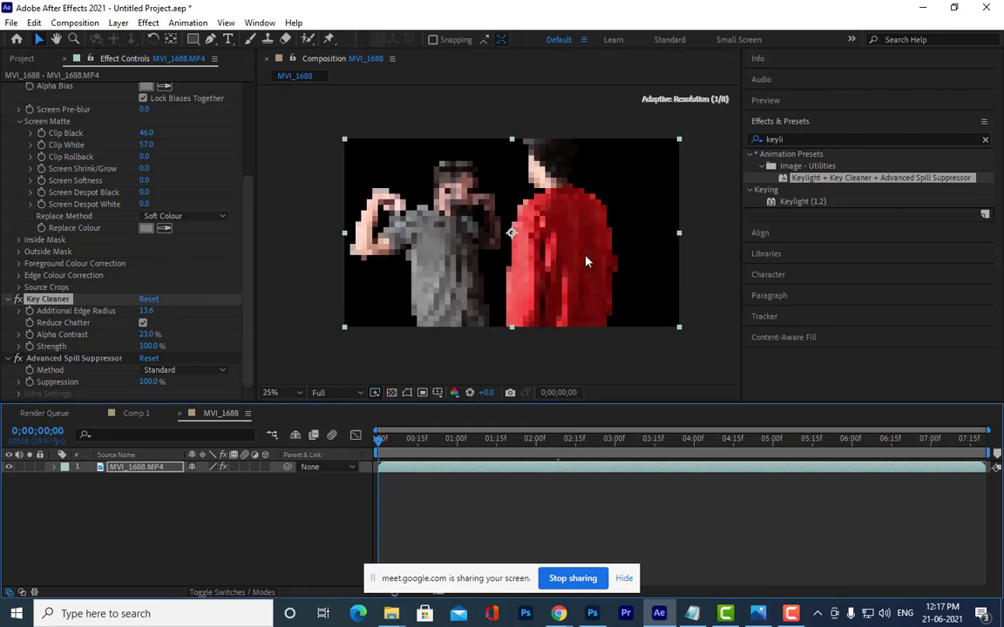
key(space)
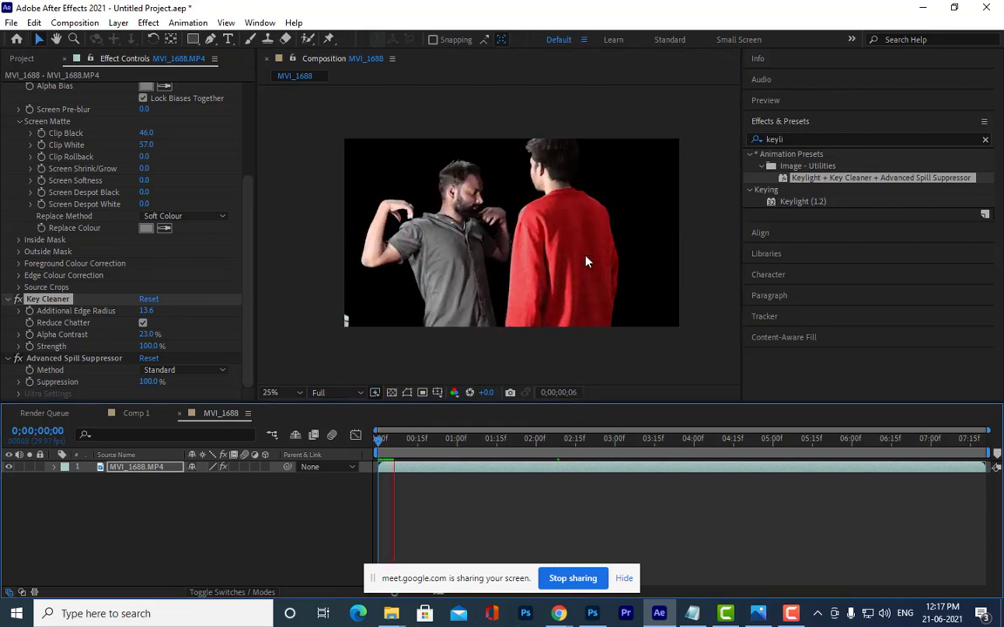
key(space)
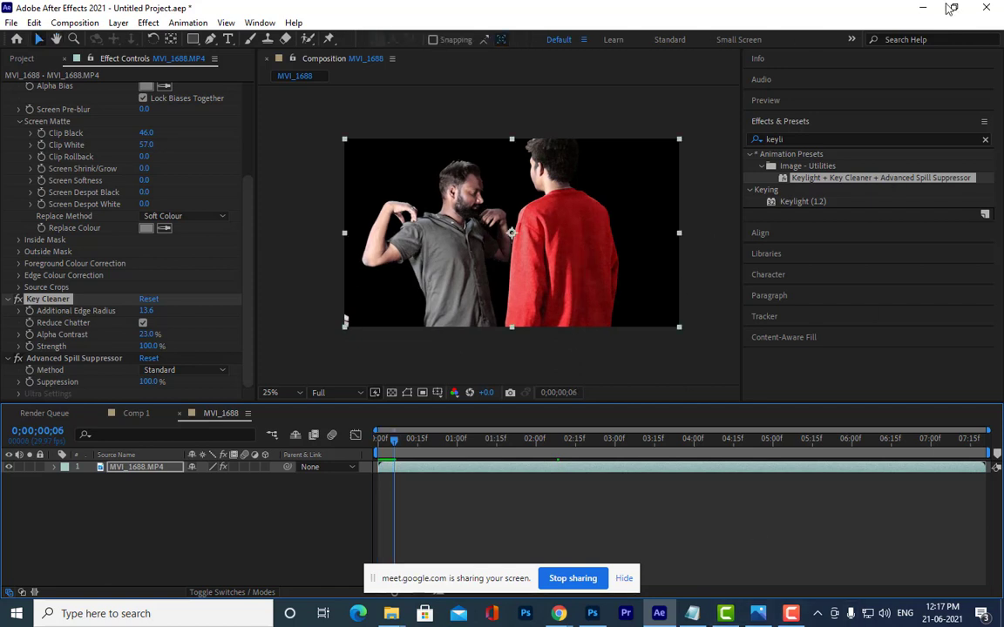
Bring Chrome to the front and open youtube.com in a new tab
mouse_move(559, 614)
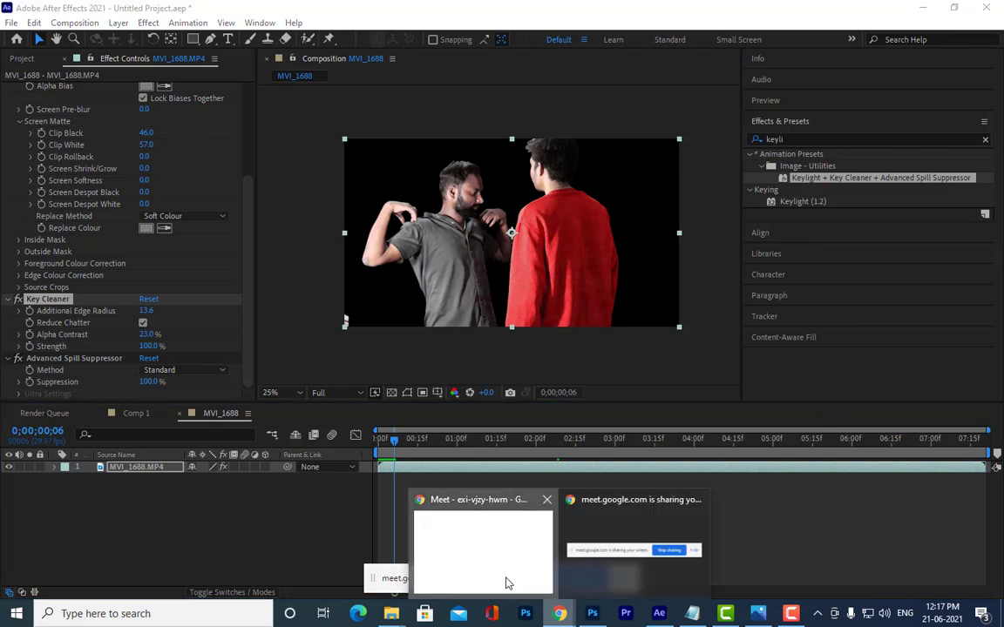
click(505, 582)
click(838, 11)
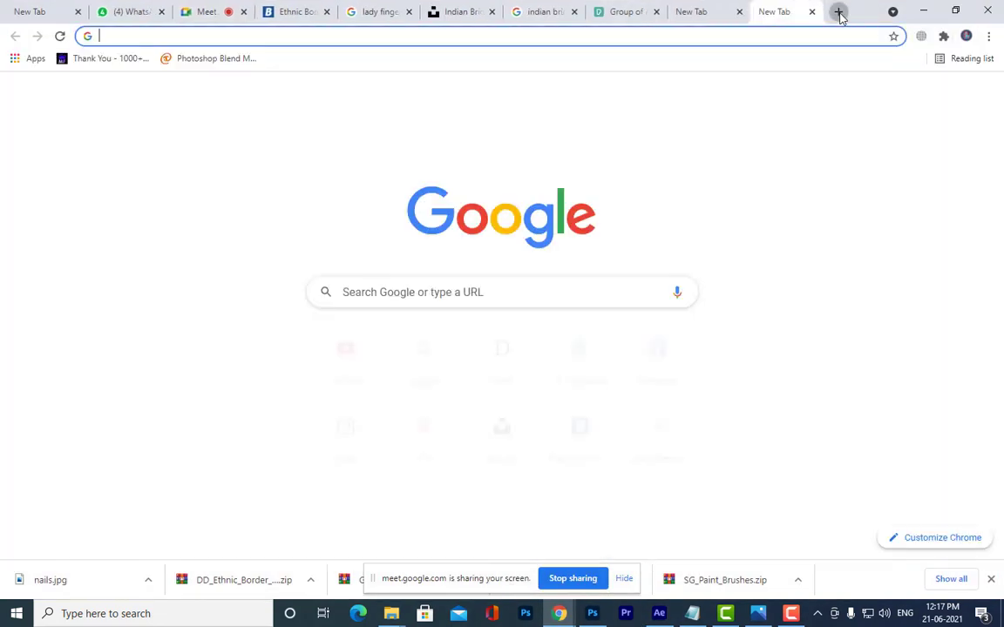
text(youtube.com)
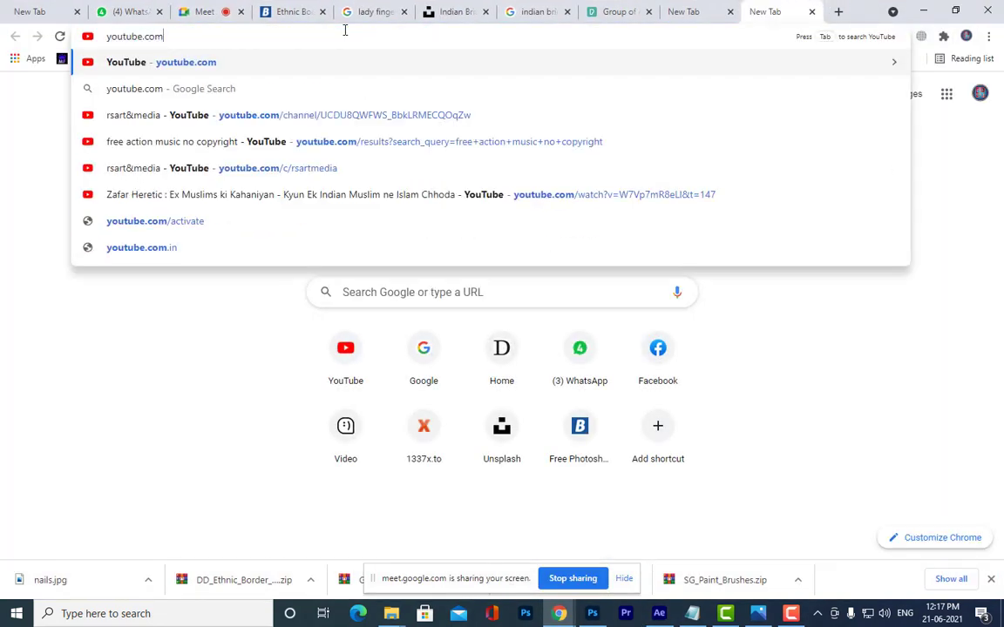
key(Return)
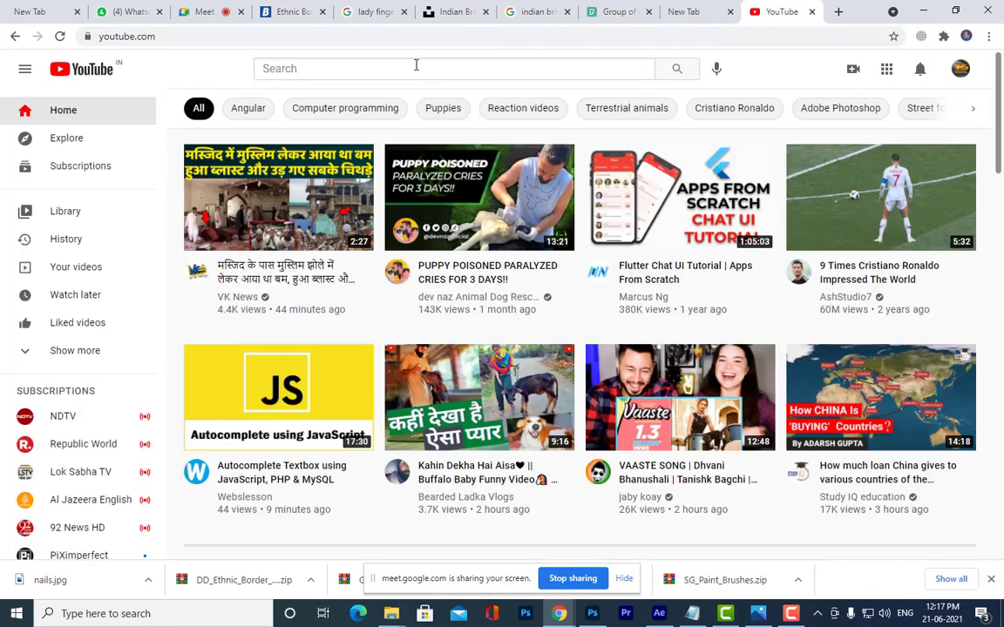
Search YouTube for 'blue screen vfx'
click(418, 69)
text(blue)
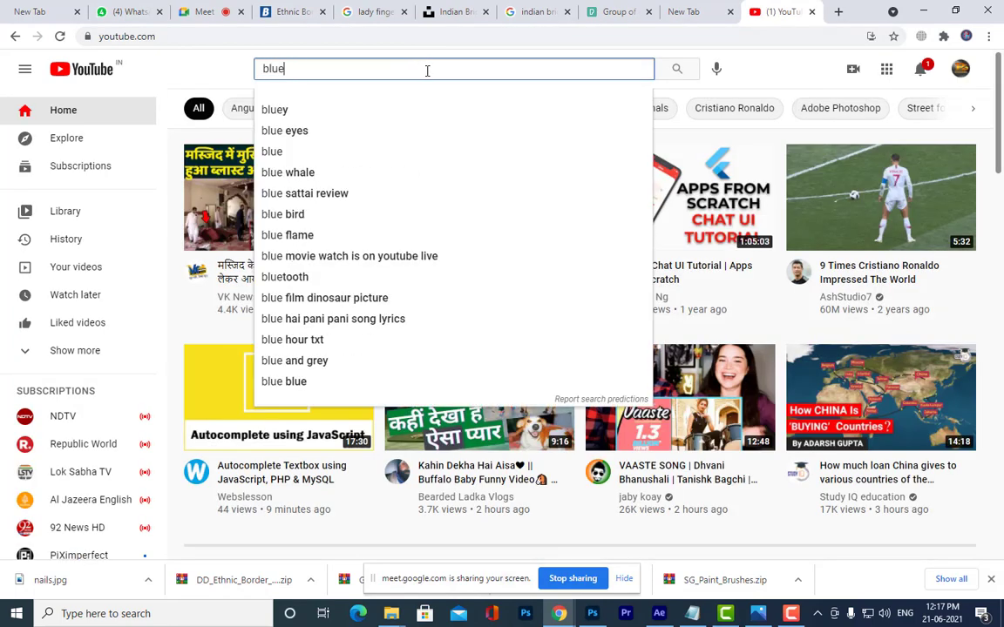
text( screen s)
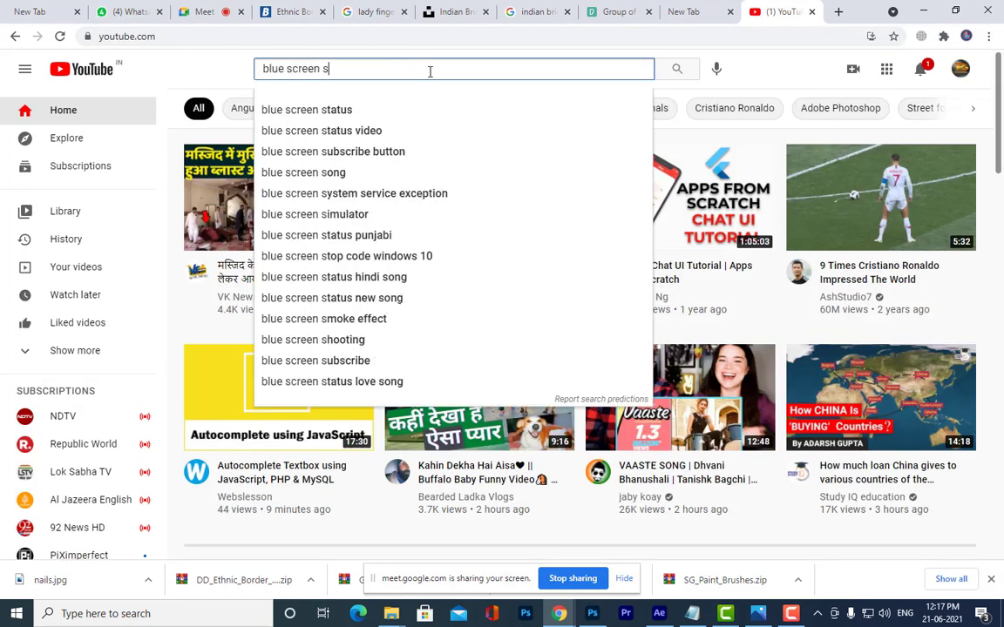
text(t)
key(BackSpace)
key(BackSpace)
text(vfx)
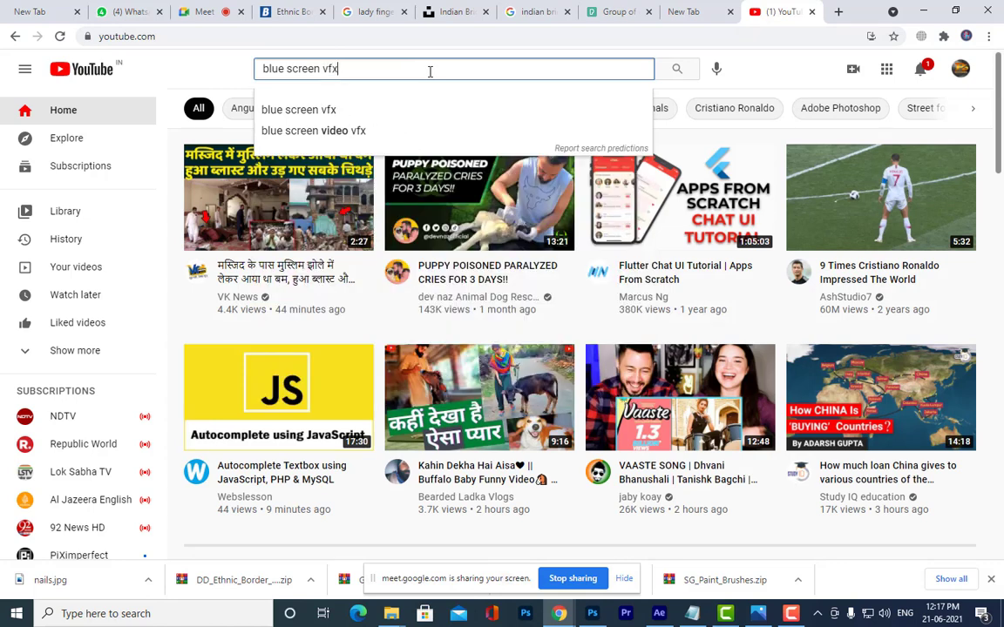
key(Return)
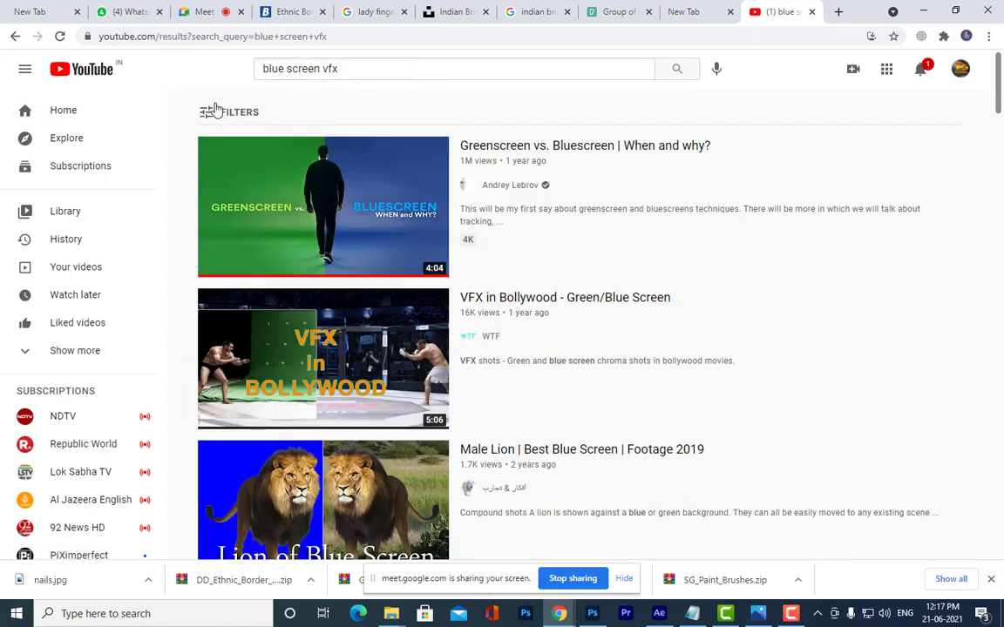
Filter results to Under 4 minutes and open the 'Blue screen snow fall effect for VFX' video
click(207, 111)
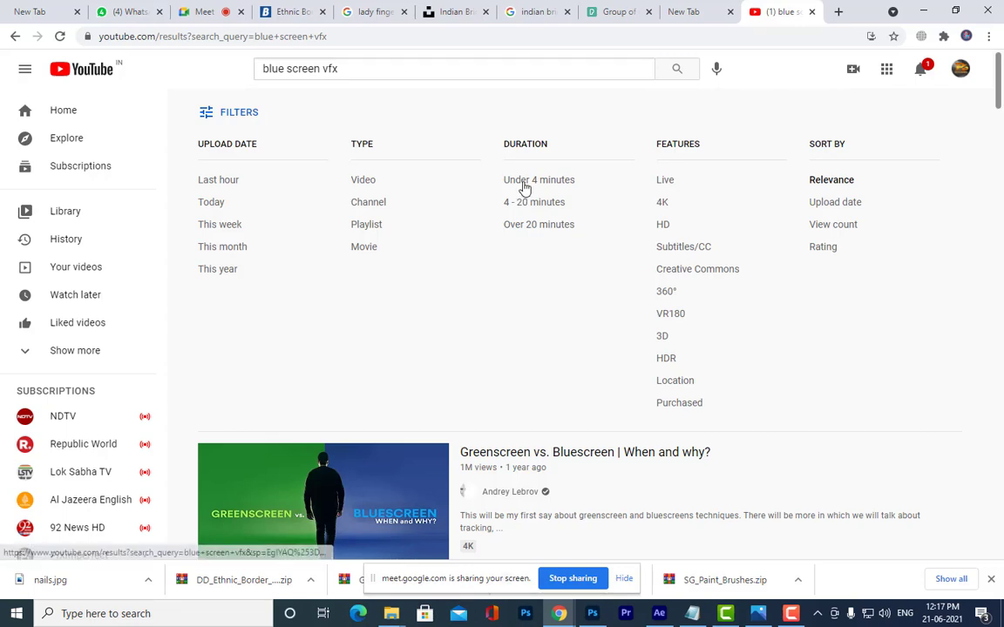
click(526, 182)
scroll(584, 421, down, 3)
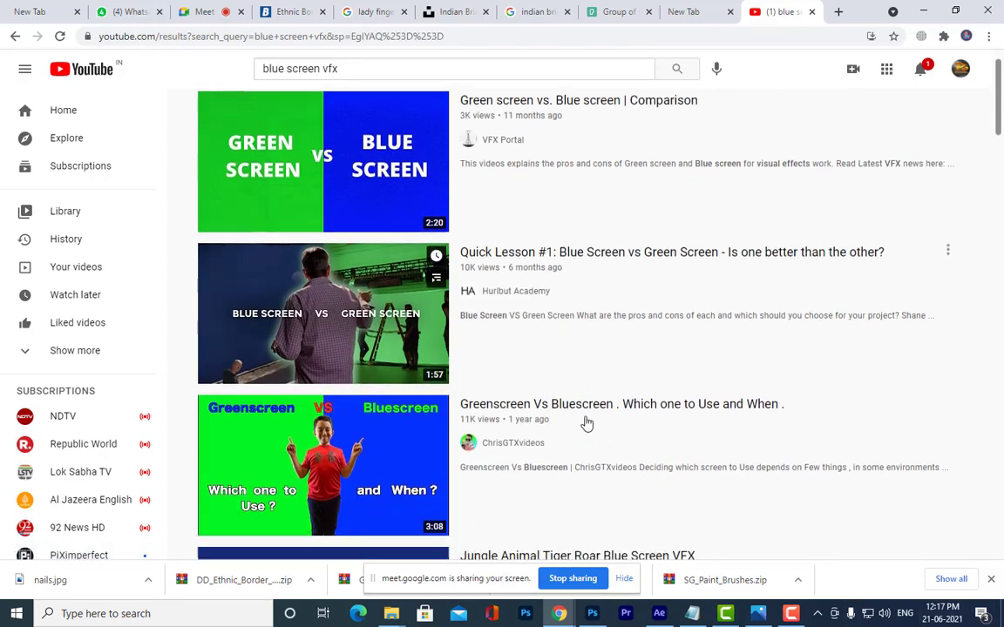
scroll(721, 319, down, 2)
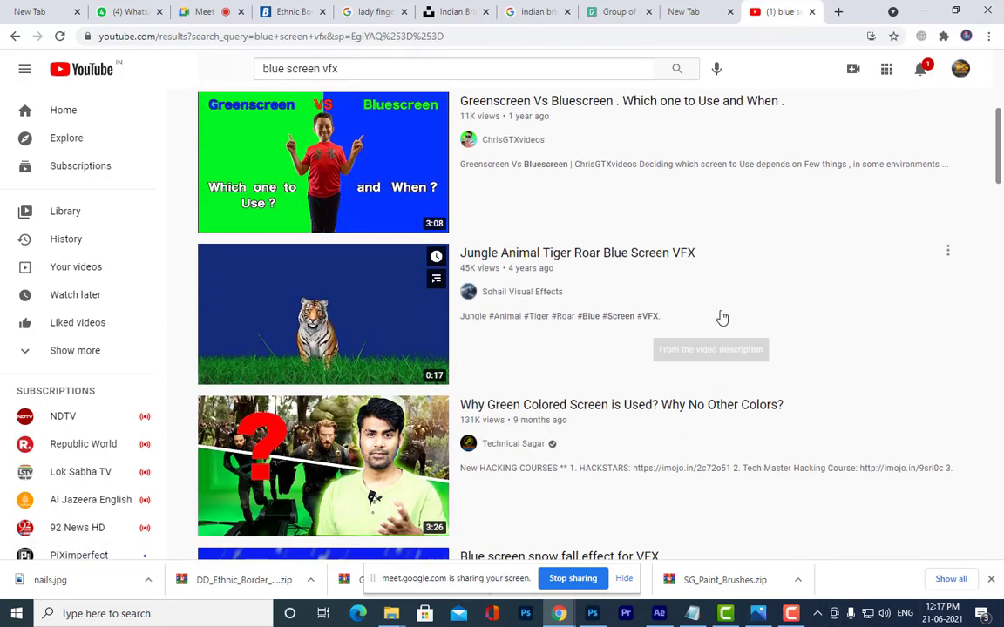
scroll(721, 318, down, 4)
click(280, 326)
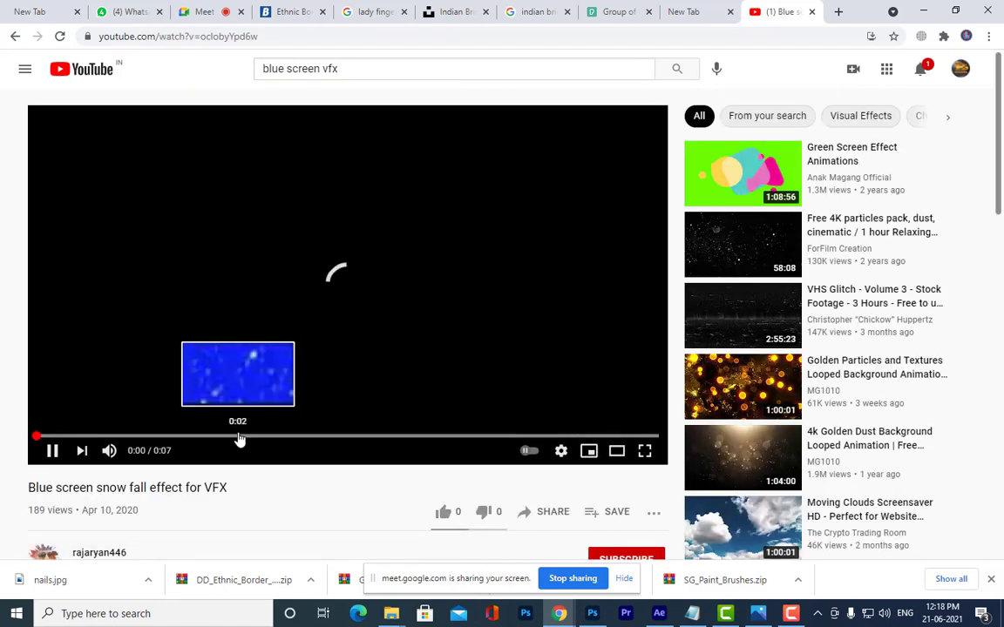
Skip ahead in the snow fall video, then go back and scroll down the search results
click(240, 437)
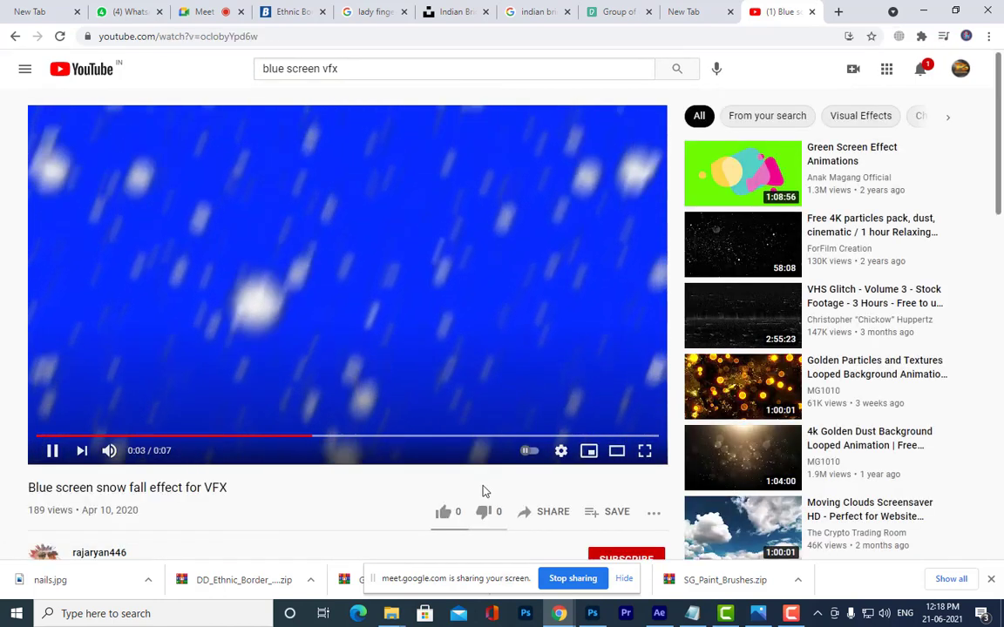
click(16, 37)
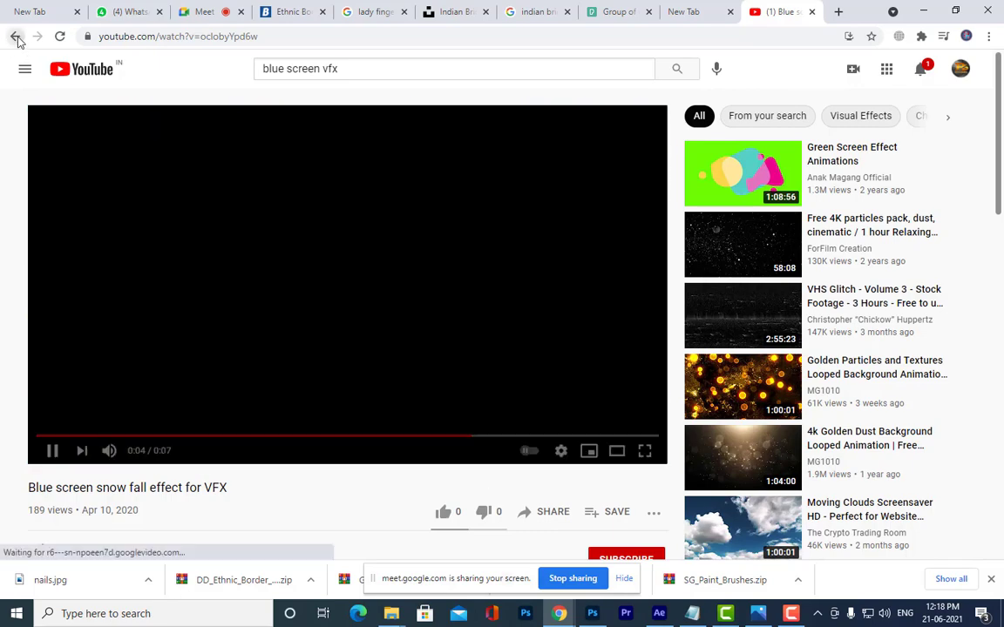
scroll(392, 323, down, 3)
scroll(393, 323, down, 3)
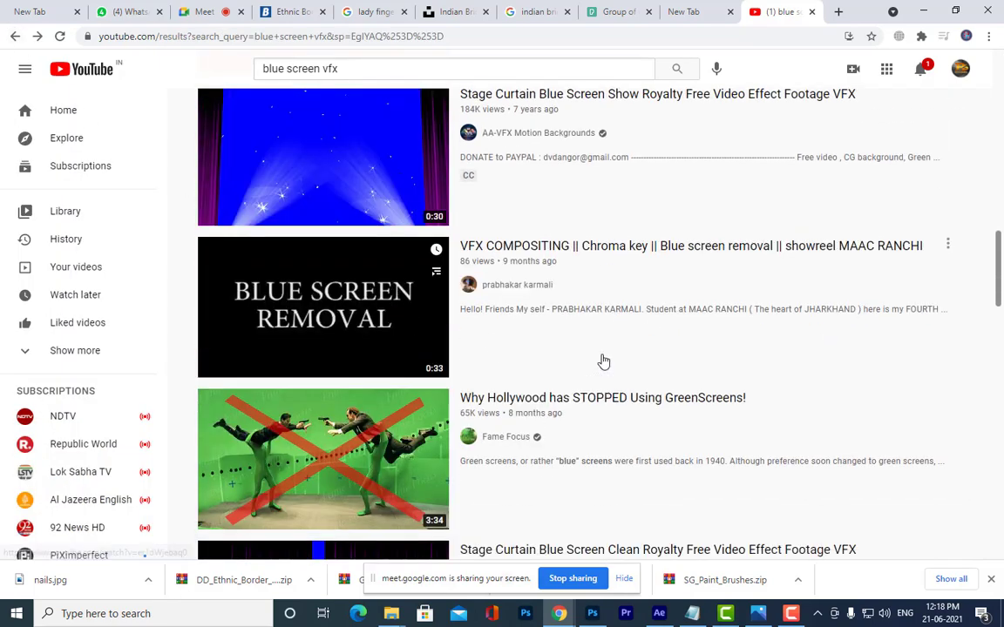
scroll(596, 353, down, 2)
scroll(523, 366, down, 3)
scroll(739, 358, down, 2)
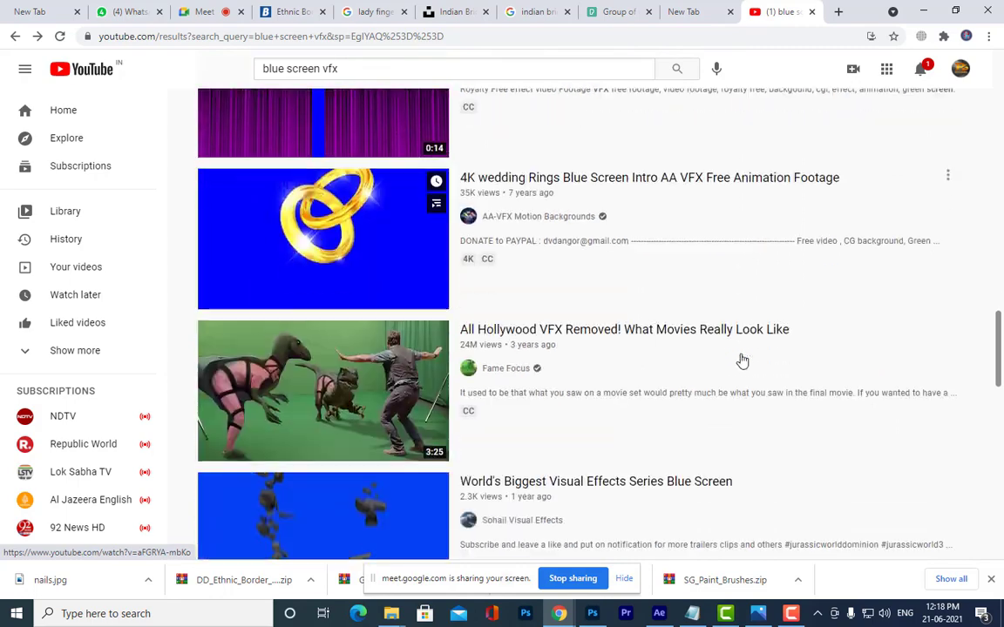
scroll(354, 382, down, 2)
Watch the World's Biggest Visual Effects video from around 0:24, dismissing its ad banner
click(353, 375)
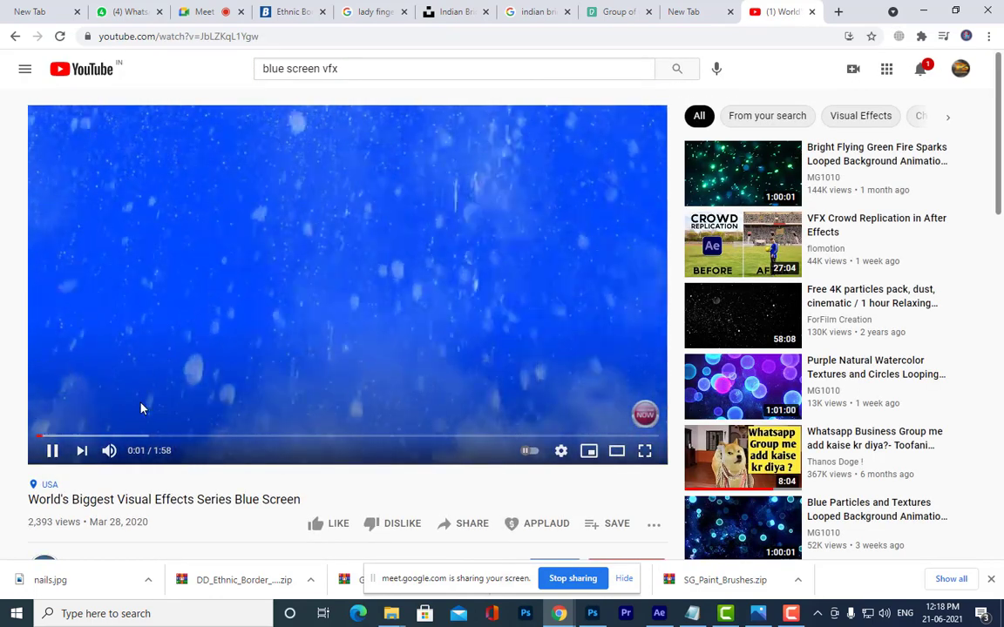
click(141, 409)
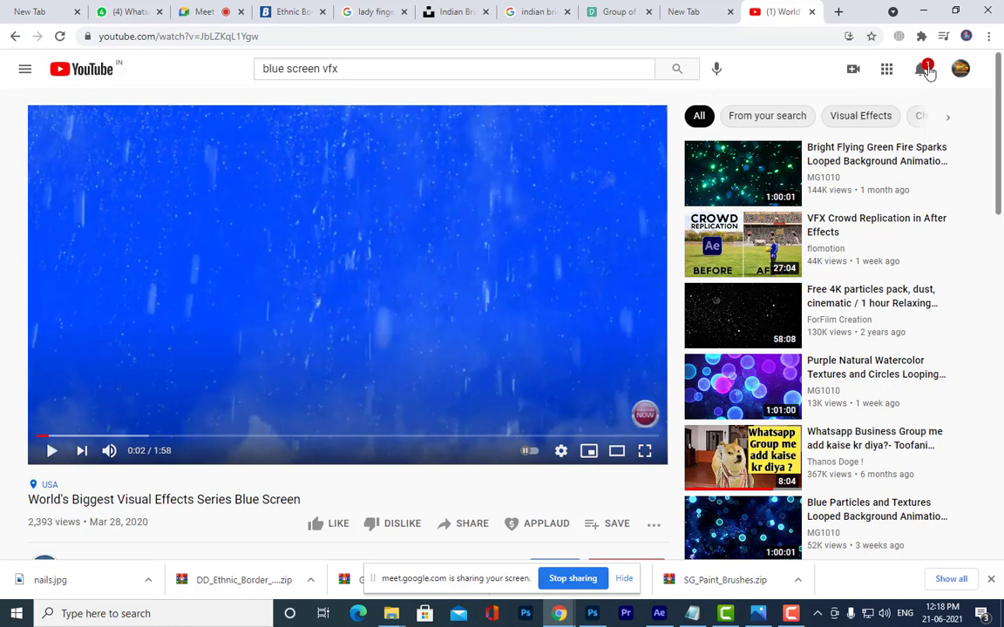
click(927, 71)
click(193, 77)
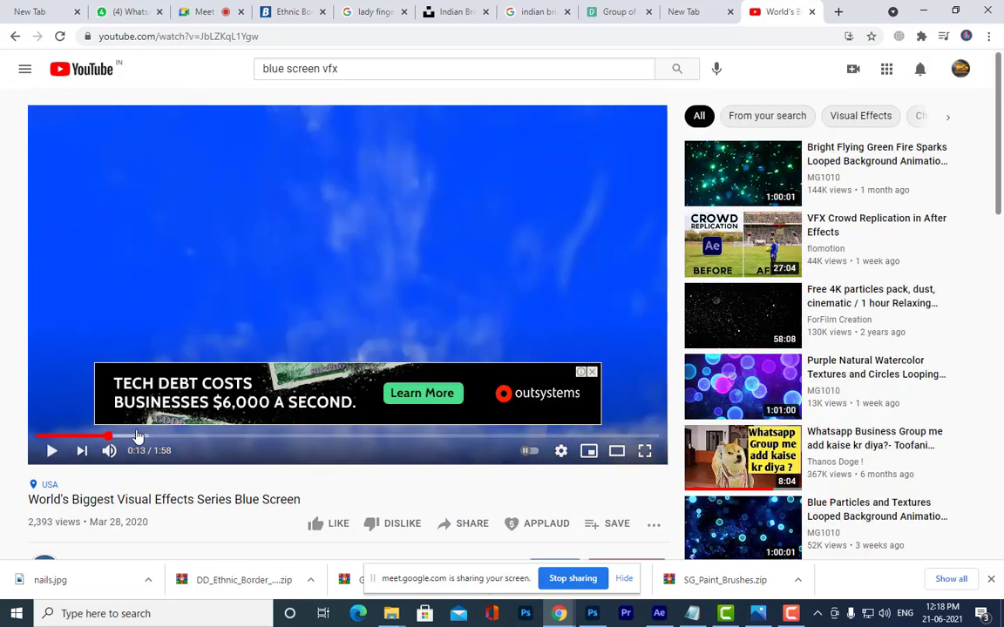
drag(106, 436, 163, 435)
click(591, 373)
click(504, 327)
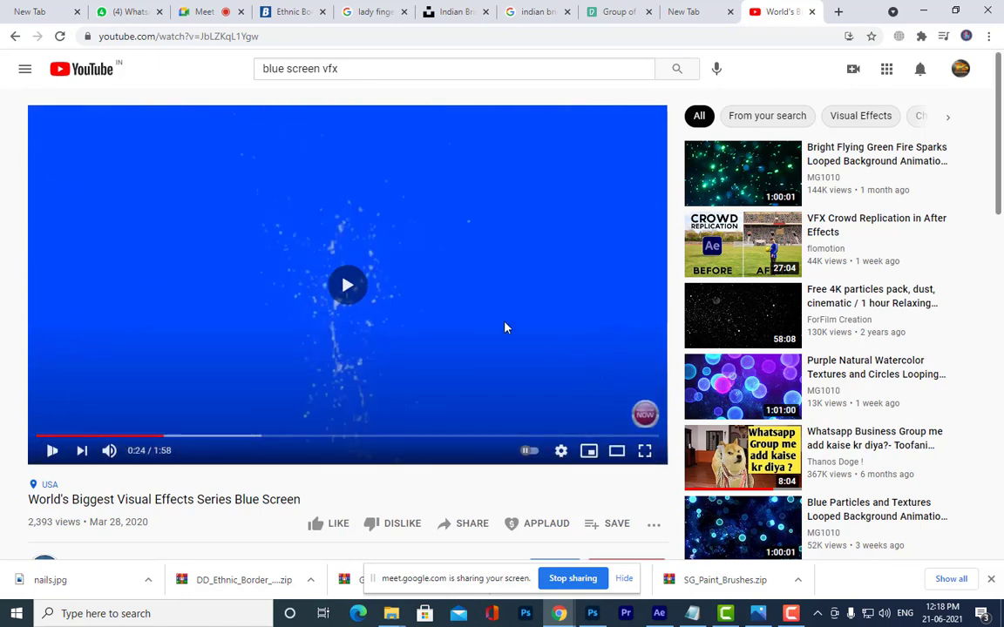
click(436, 218)
Replace the search query with 'bahubali vfx blue screen' and run it
click(286, 67)
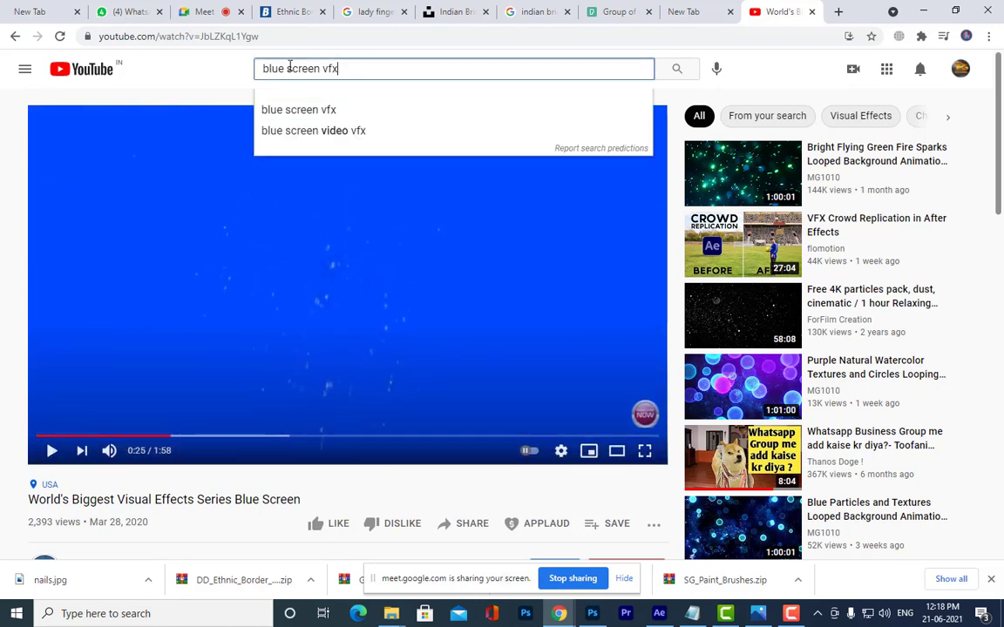
key(ctrl+a)
text(bl)
key(BackSpace)
text(a)
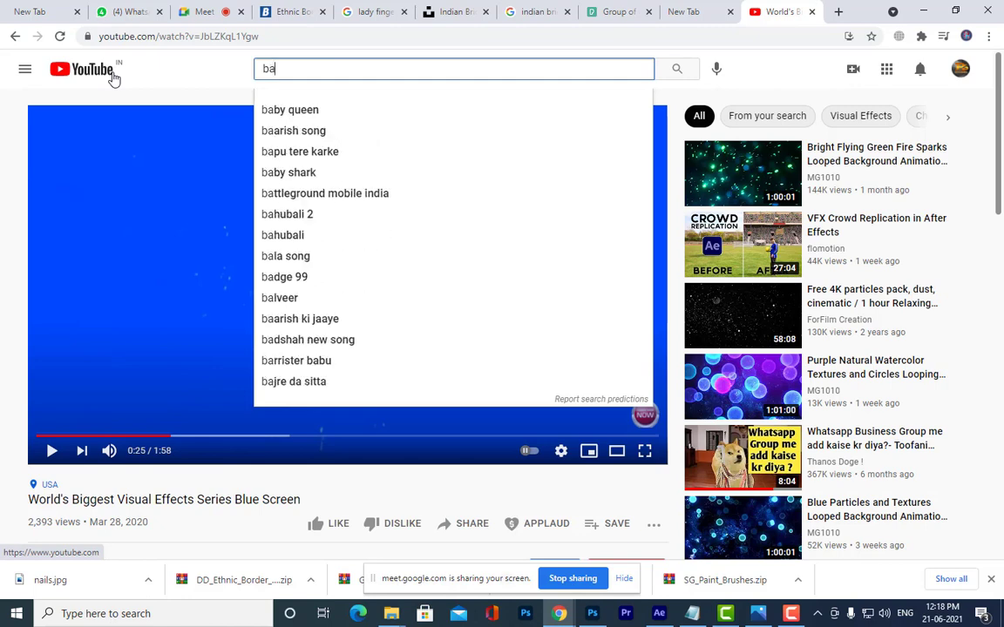
text(b)
key(BackSpace)
text(hu)
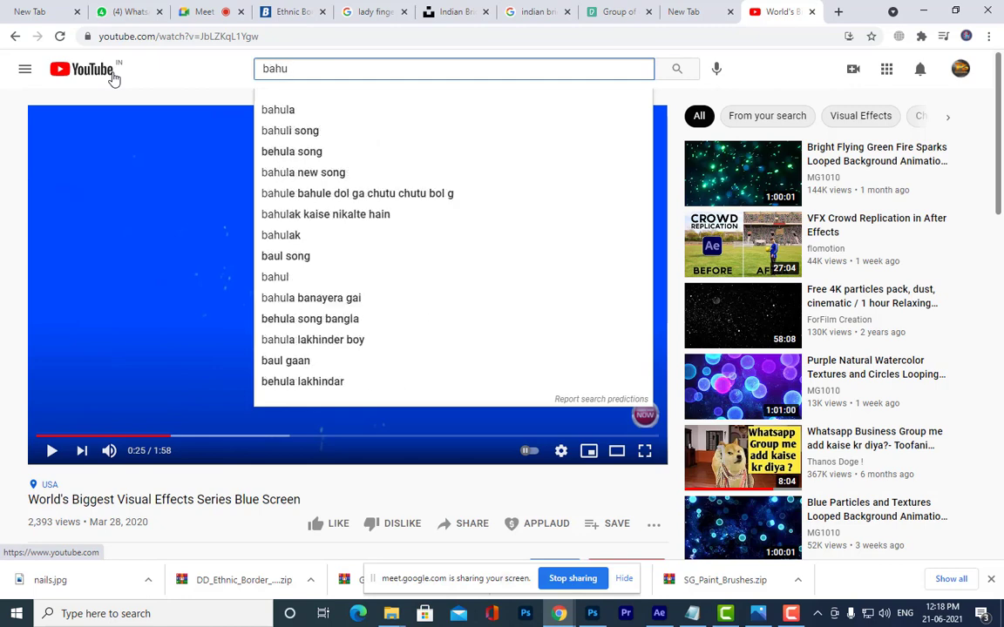
text(lbali v)
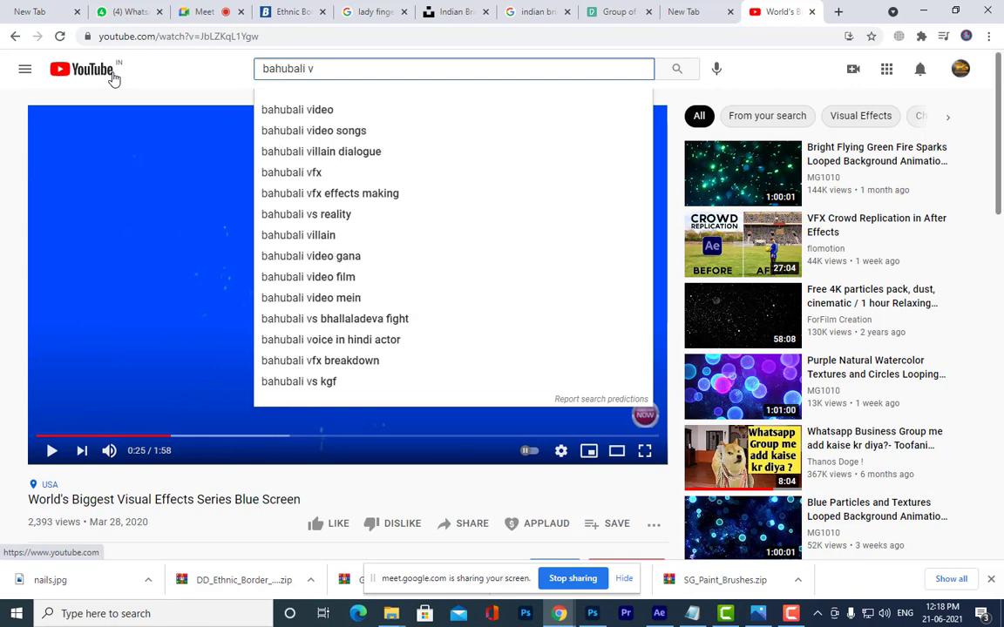
text(fx b)
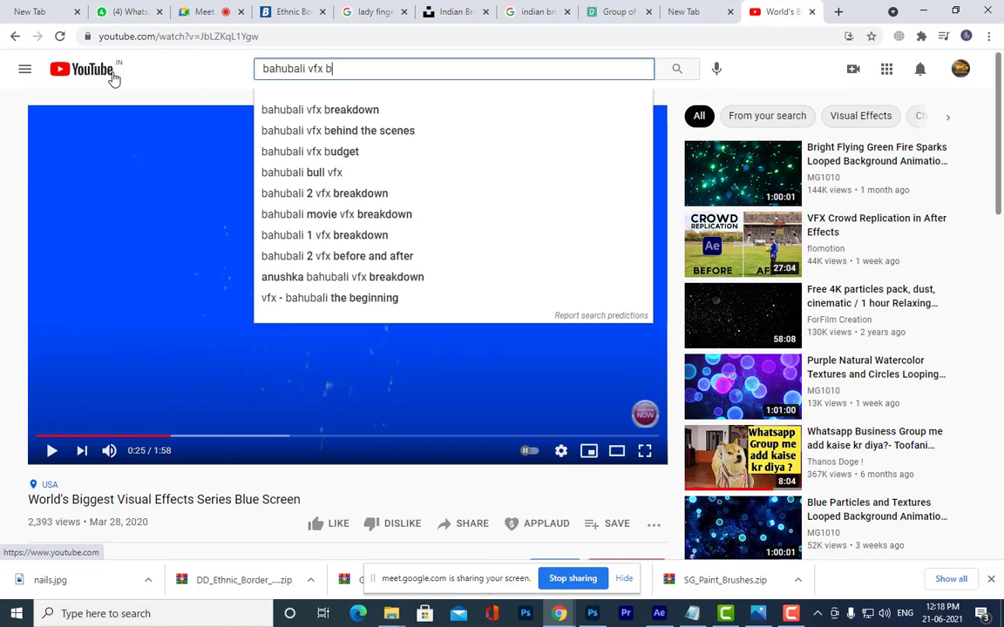
text(lue sc)
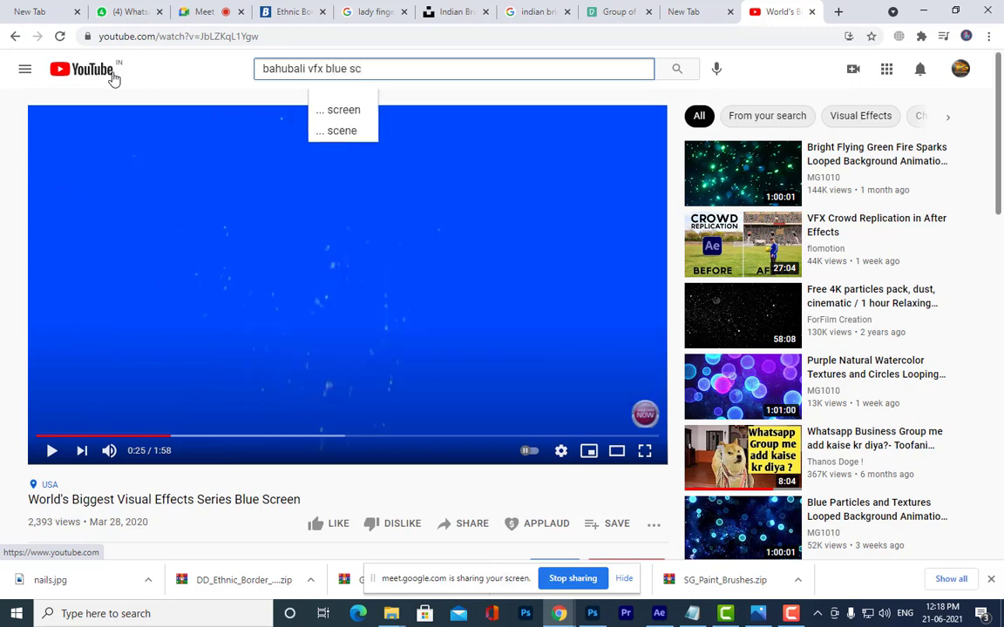
text(reen)
key(Return)
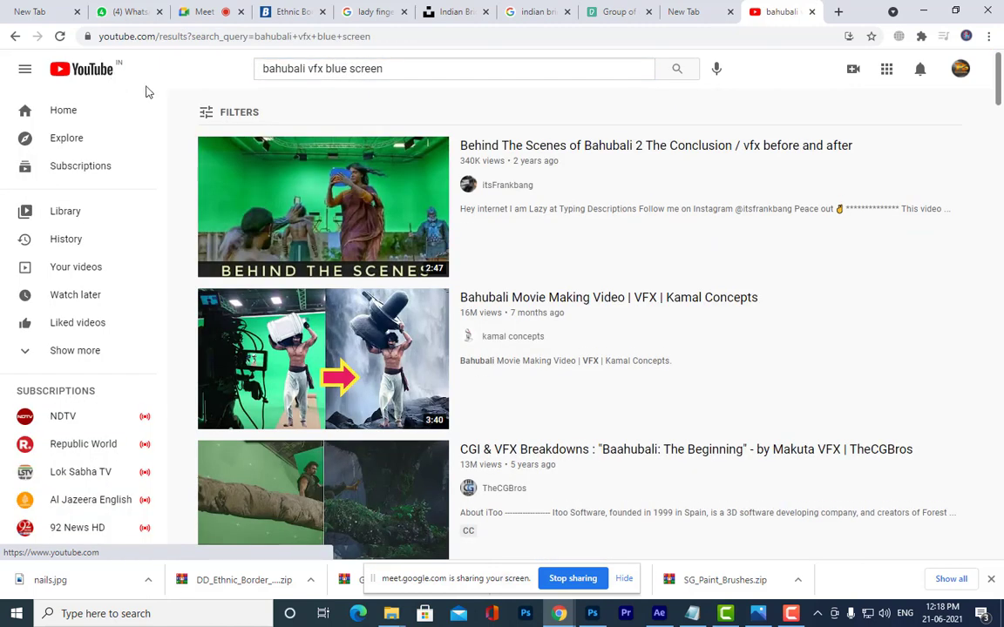
Open the Making of Baahubali VFX video, skip its ad and scrub to about 0:27
scroll(536, 253, down, 2)
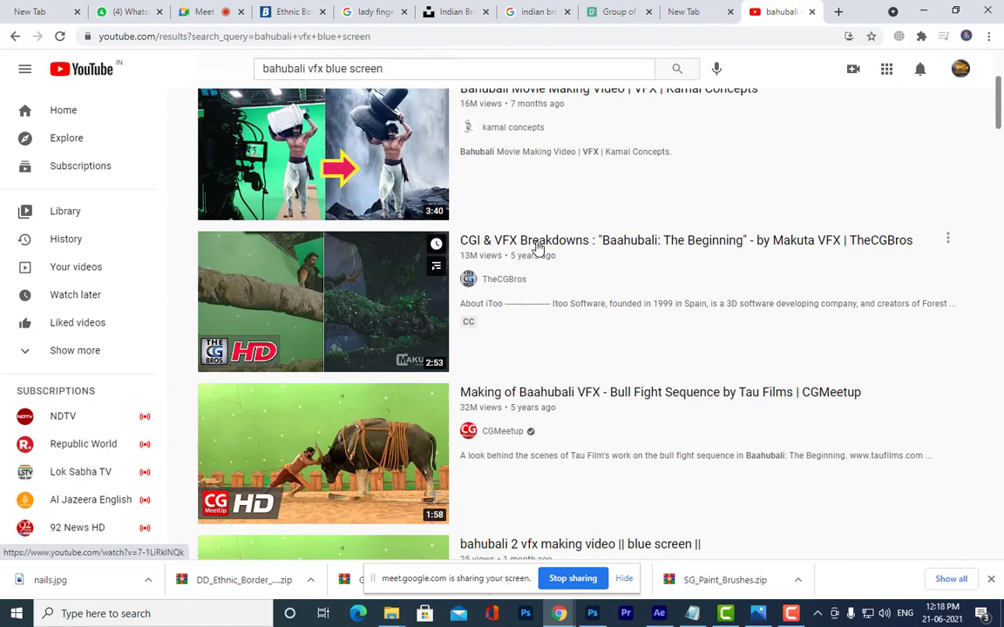
click(326, 436)
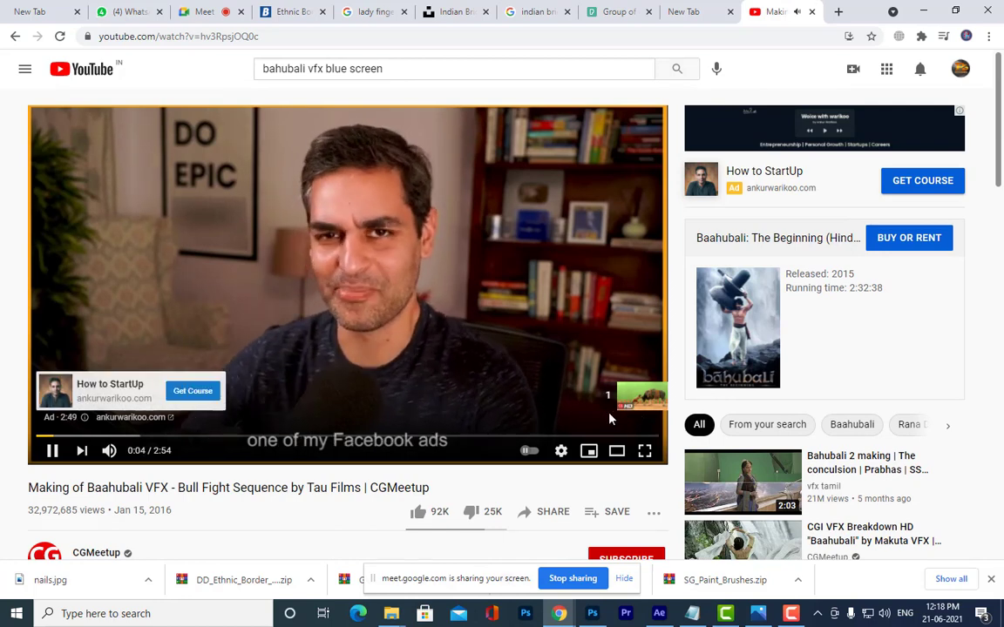
click(617, 406)
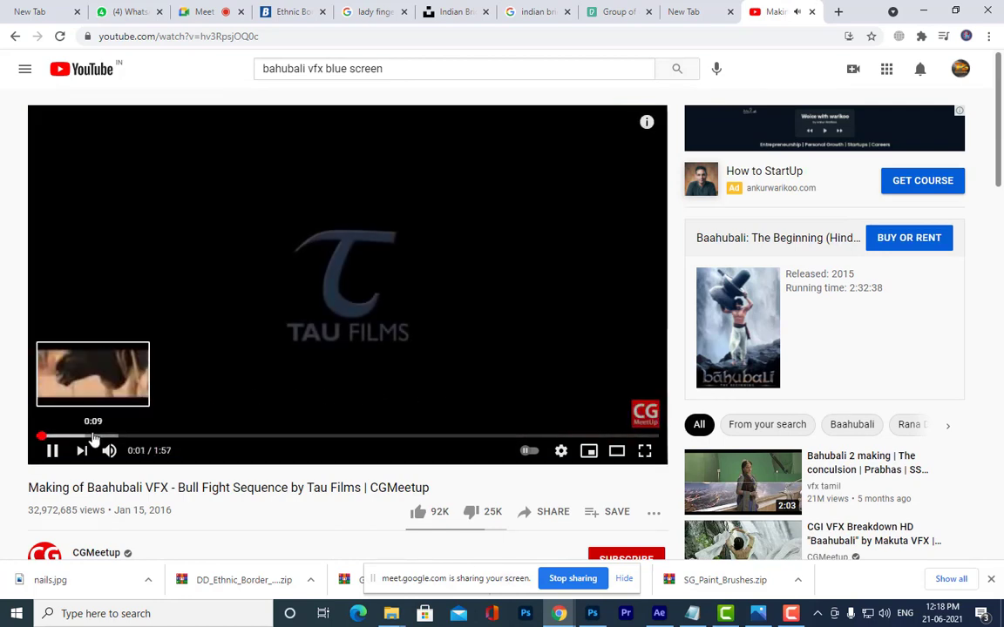
drag(94, 436, 407, 436)
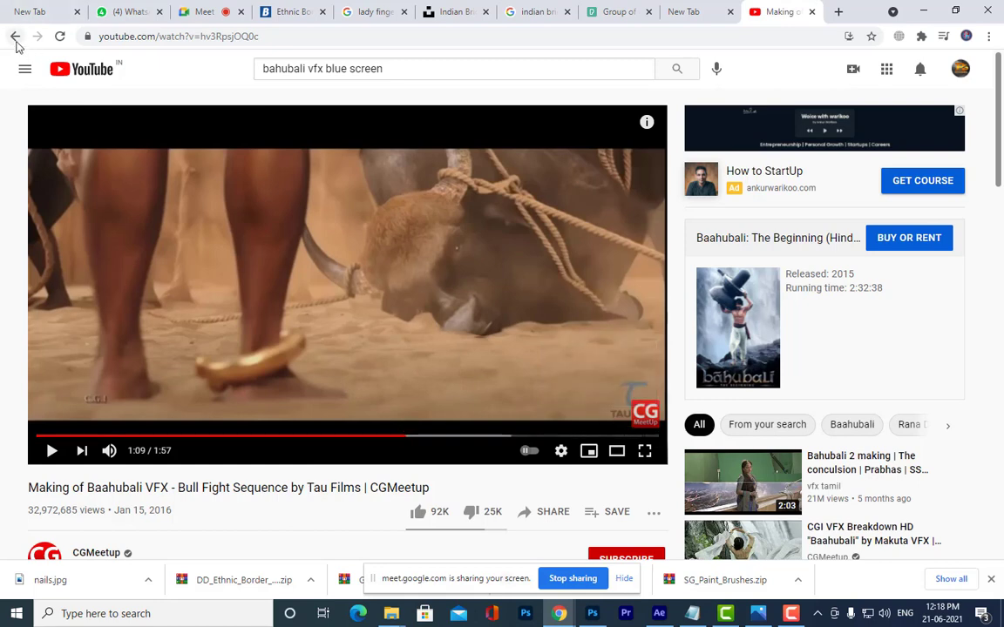
click(15, 36)
scroll(672, 322, down, 2)
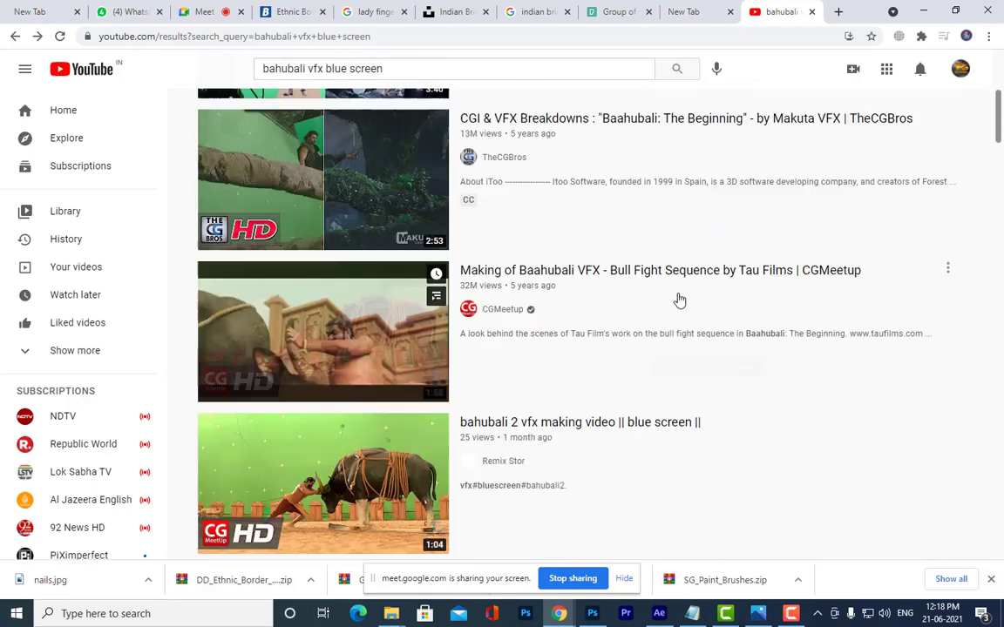
scroll(680, 299, up, 5)
Apply the Duration: Under 4 minutes filter and scroll through the results
click(206, 112)
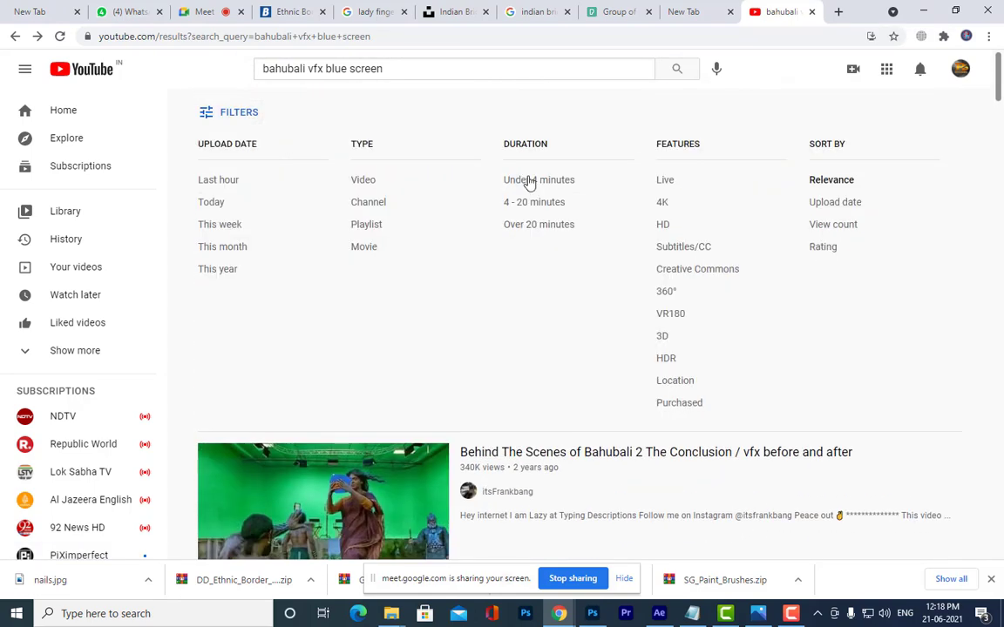
click(521, 181)
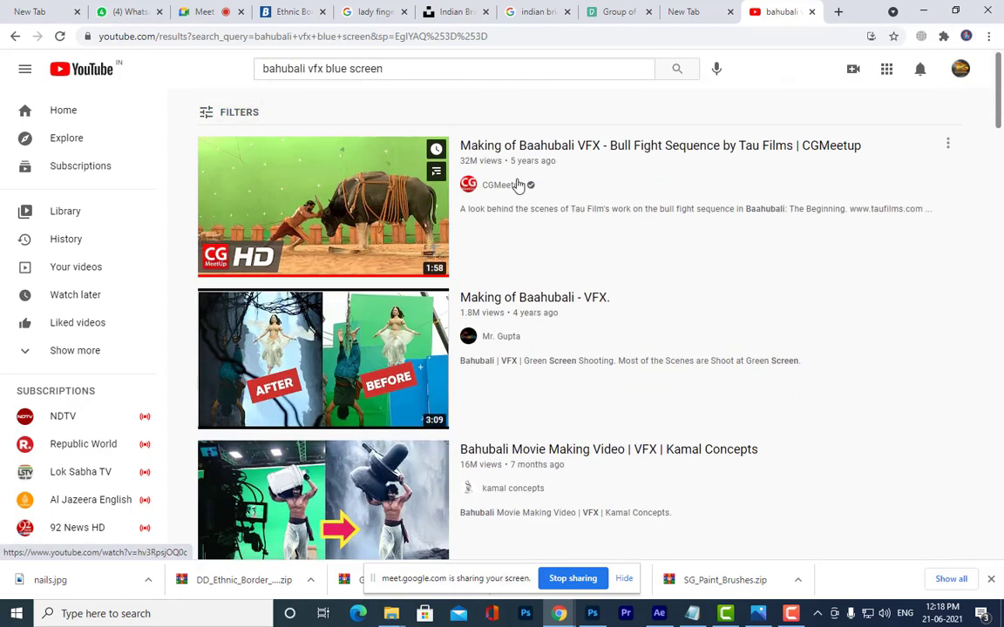
mouse_move(320, 206)
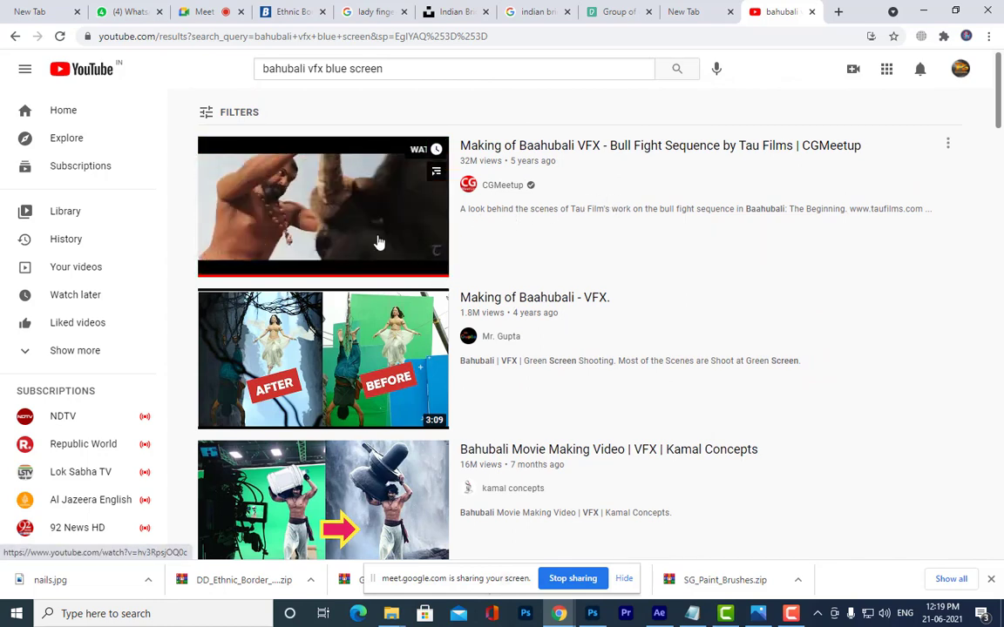
scroll(475, 288, down, 4)
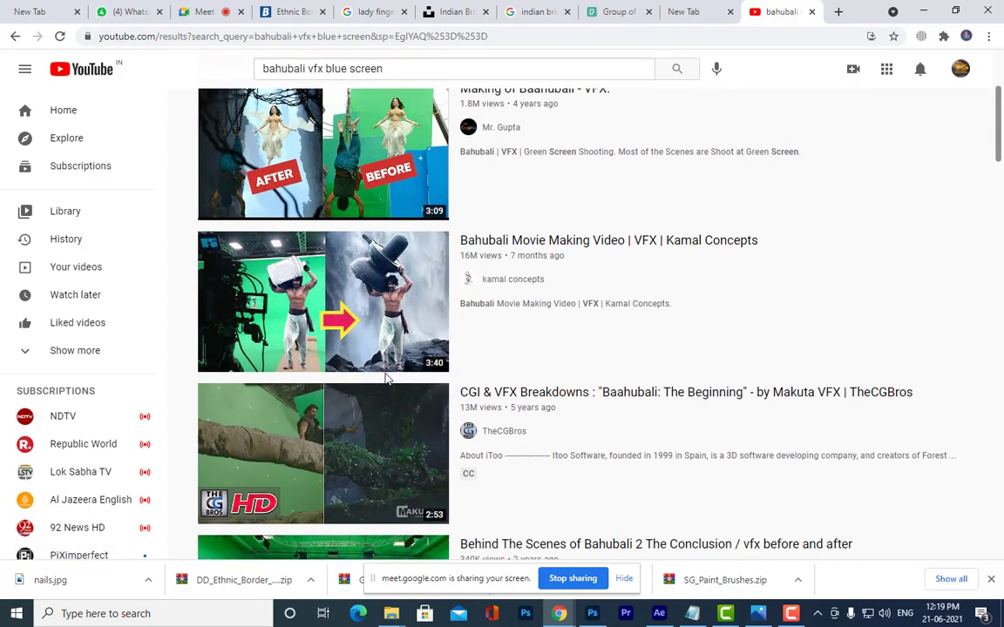
scroll(388, 377, down, 3)
scroll(343, 320, up, 7)
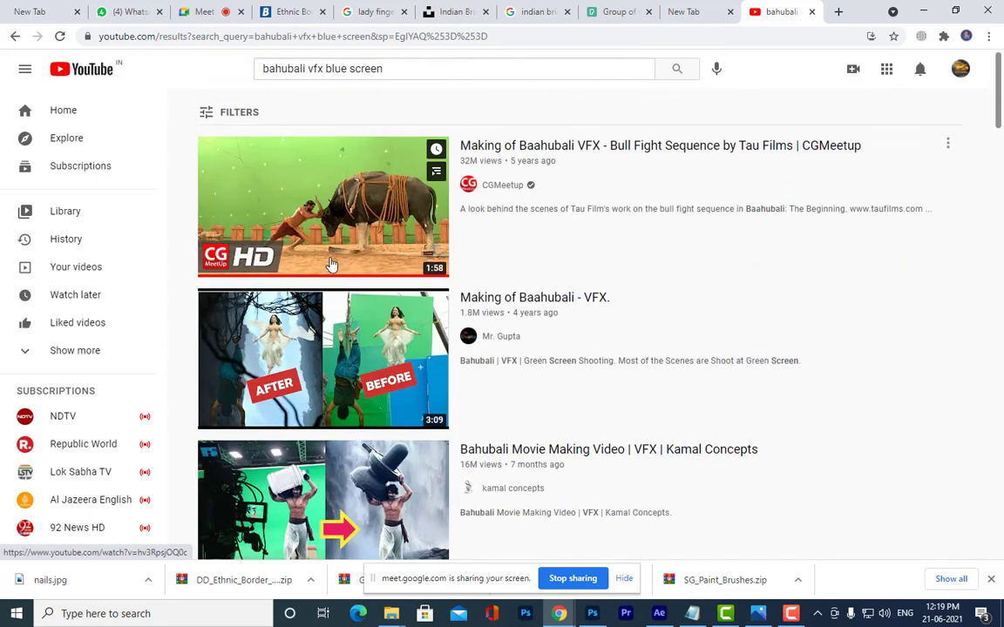
click(360, 199)
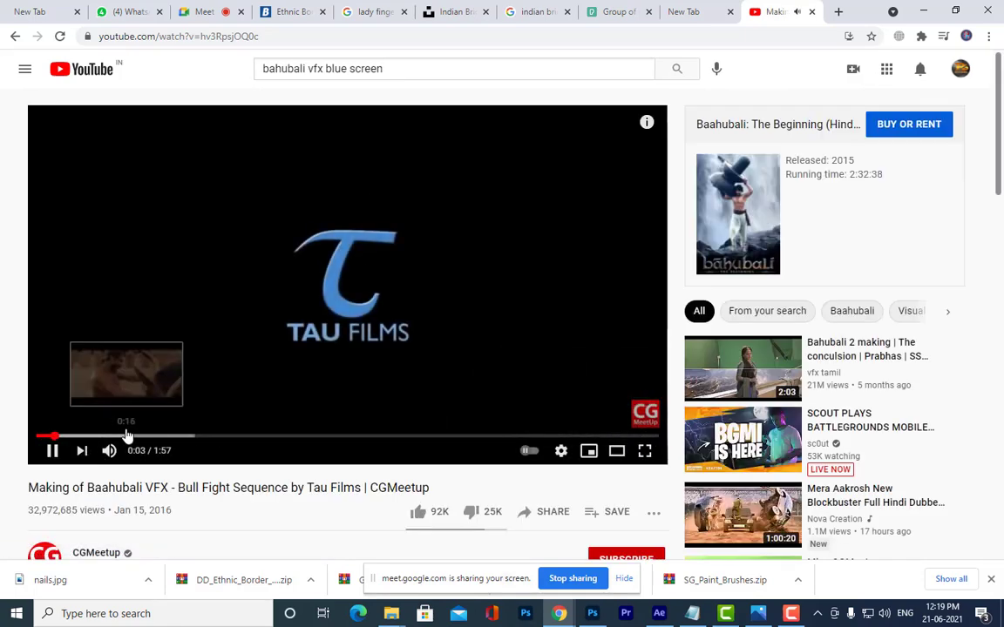
click(127, 435)
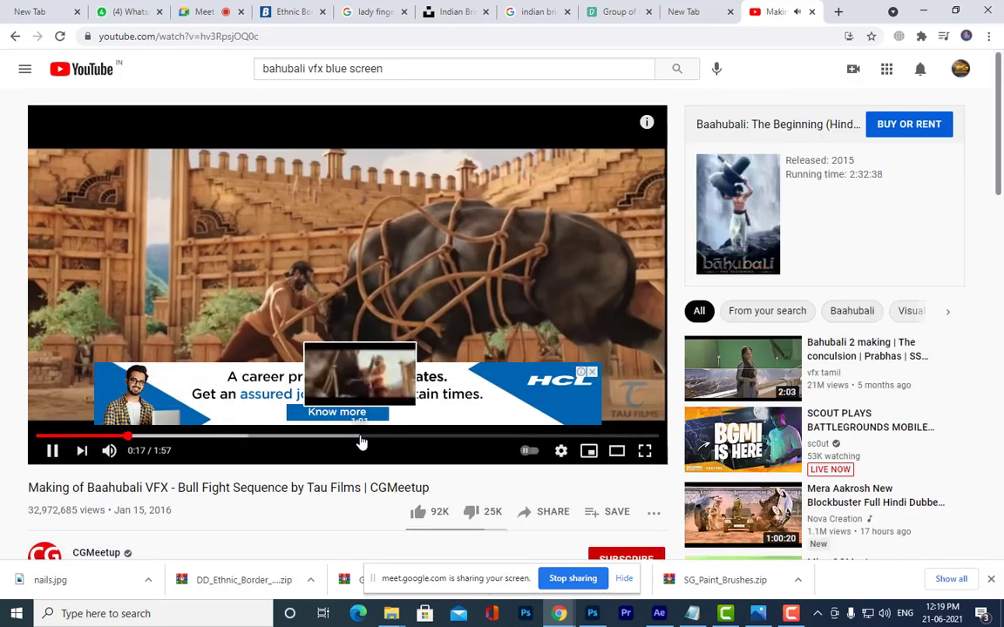
click(361, 438)
click(482, 438)
click(540, 438)
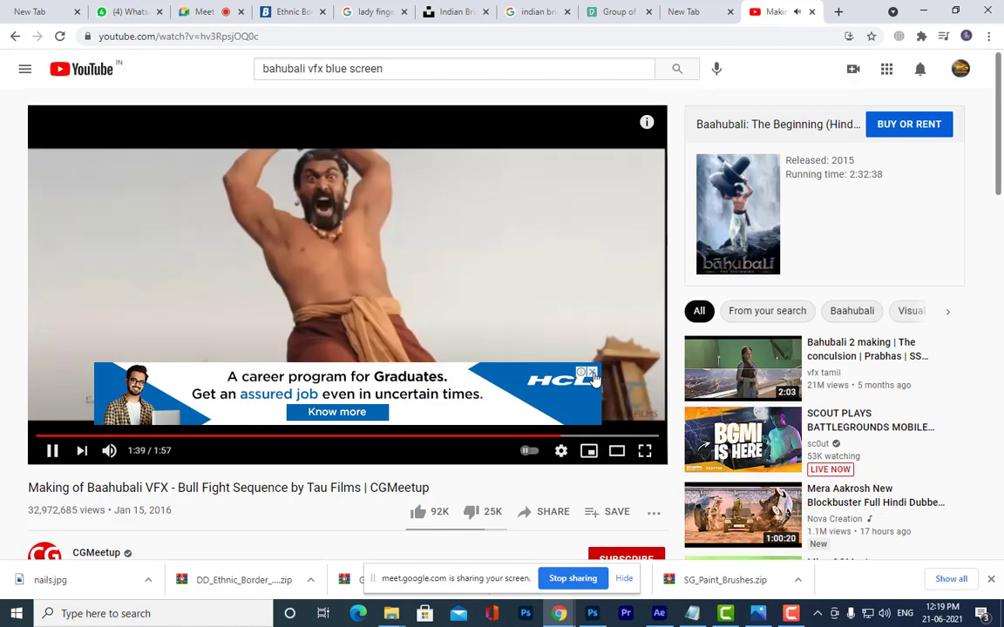
click(591, 372)
key(space)
click(260, 437)
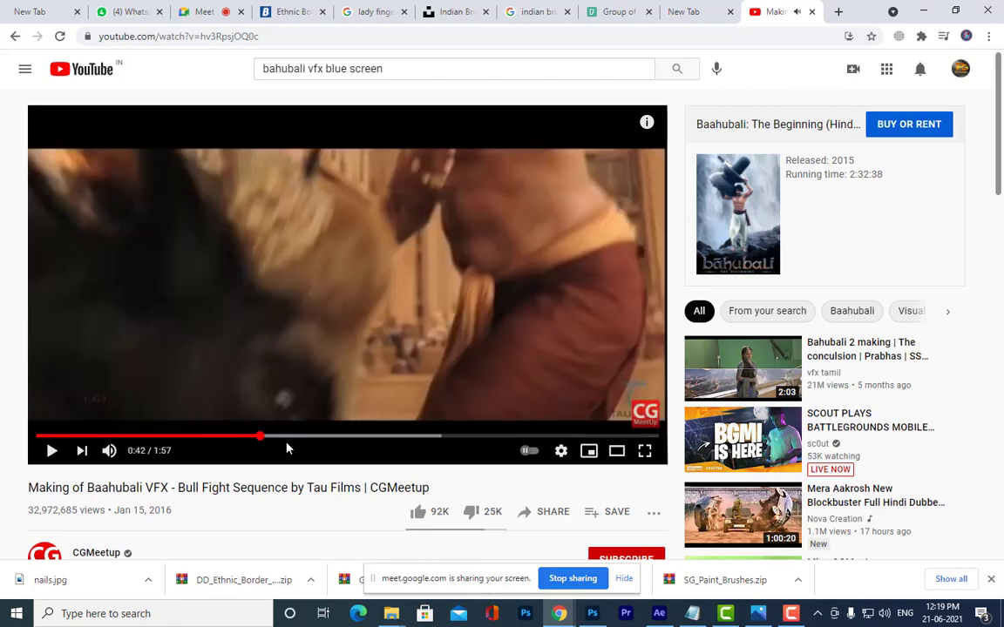
key(space)
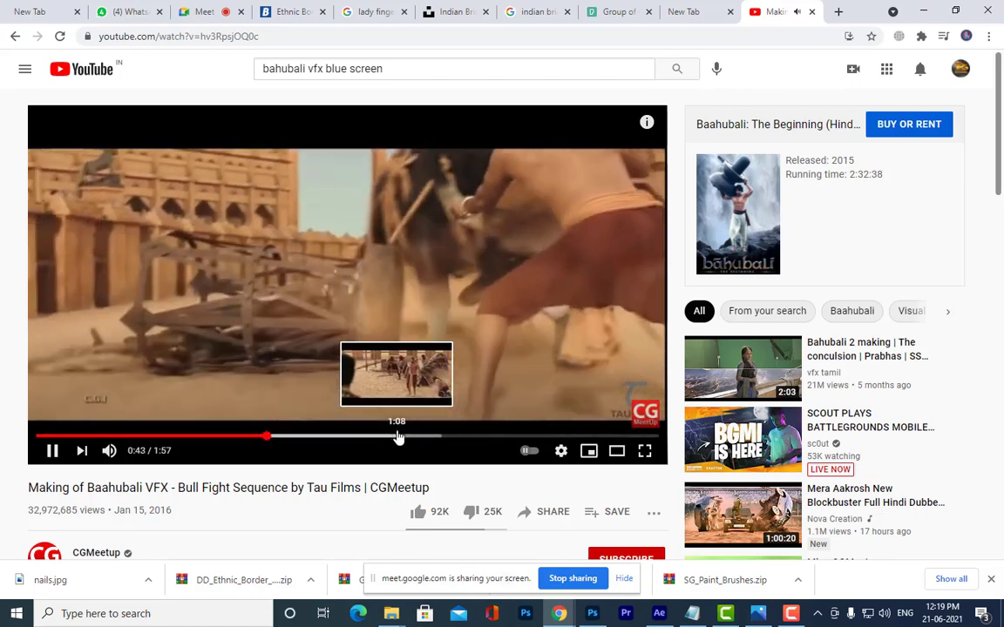
click(396, 436)
click(468, 436)
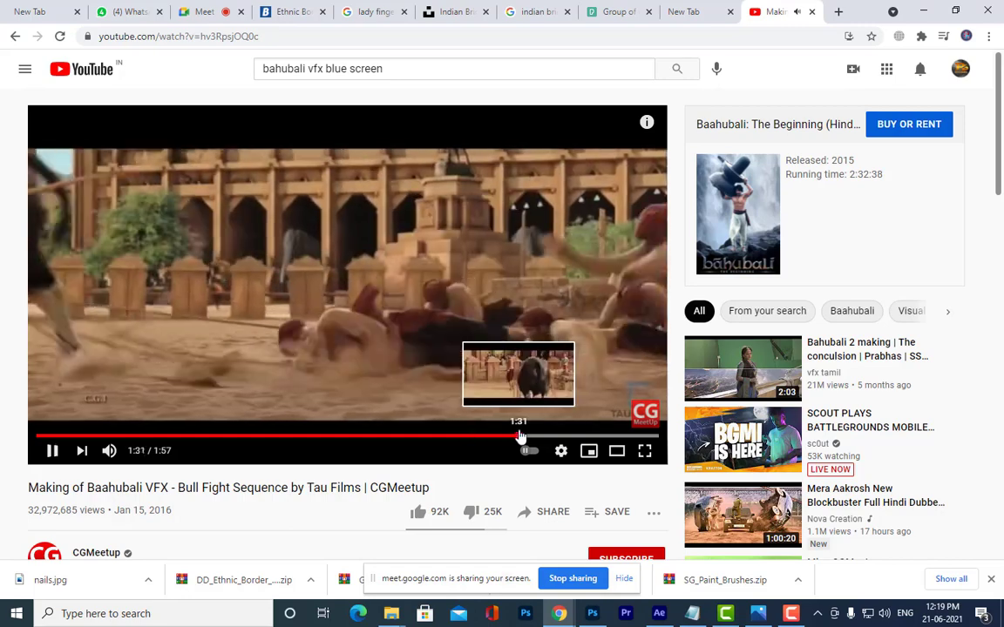
click(518, 436)
click(587, 435)
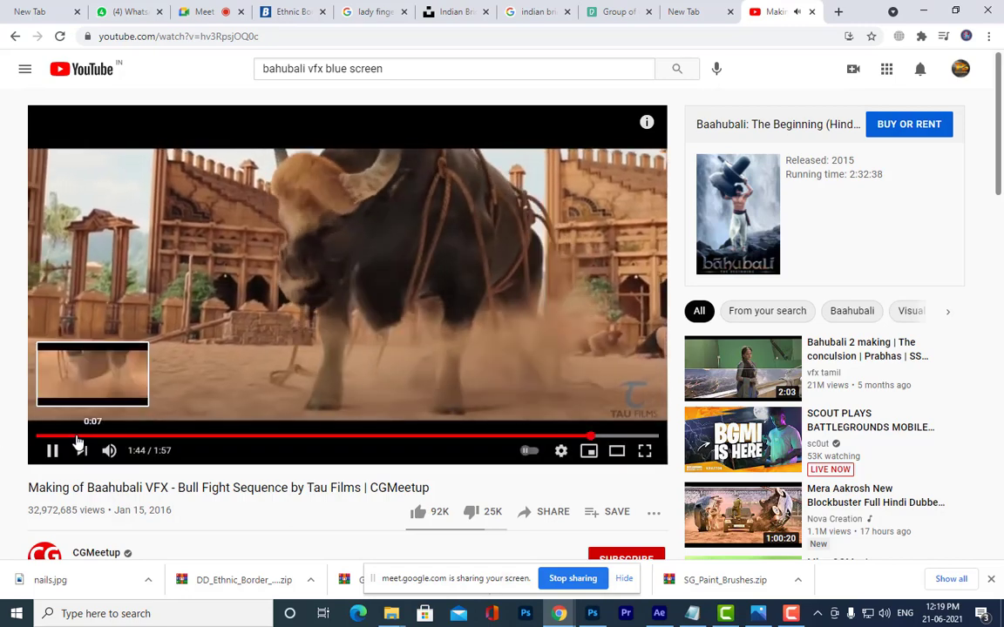
click(83, 436)
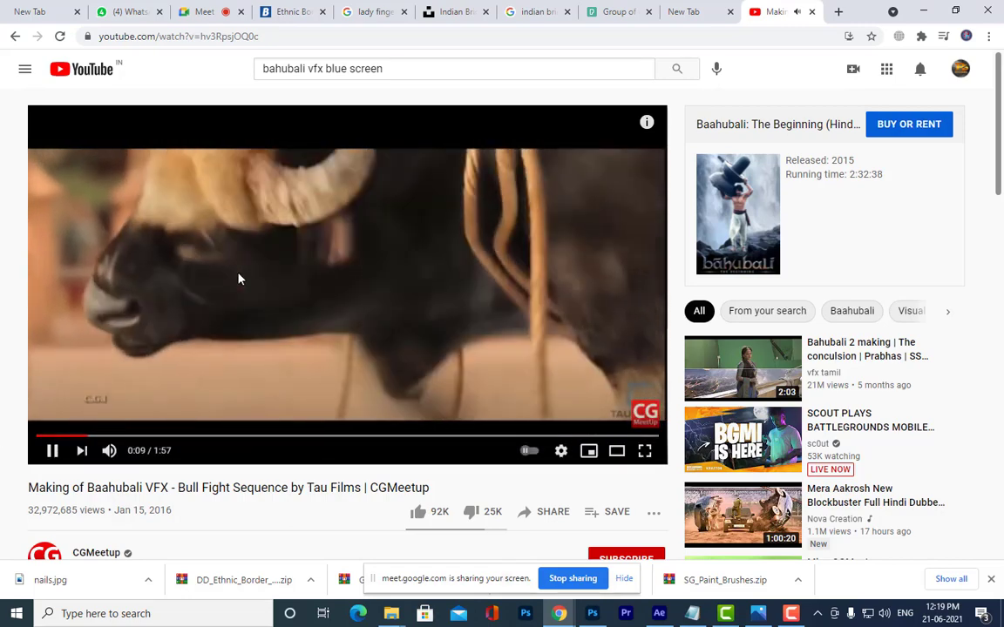
click(238, 278)
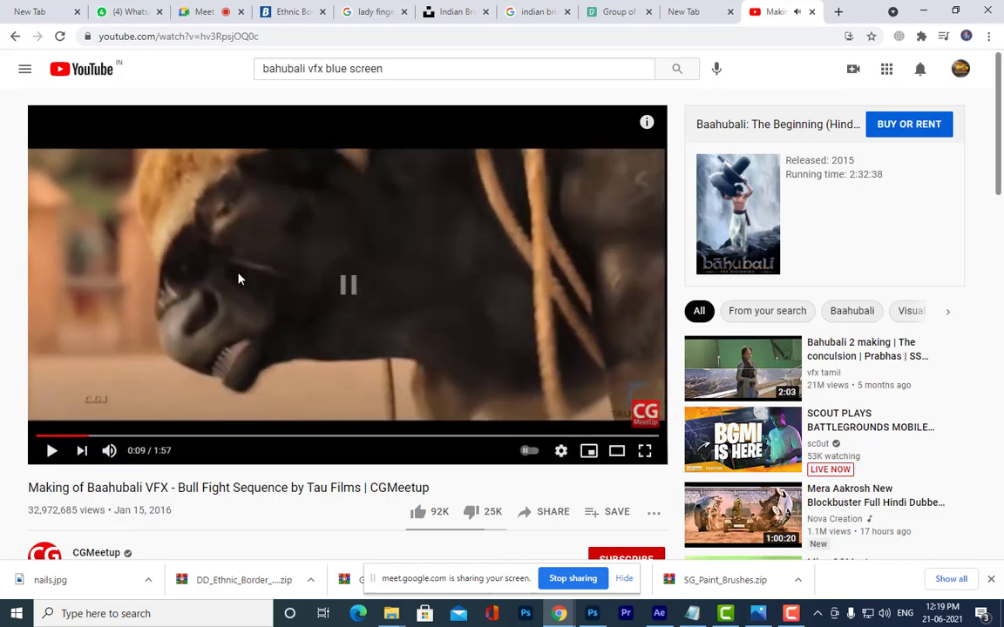
click(125, 167)
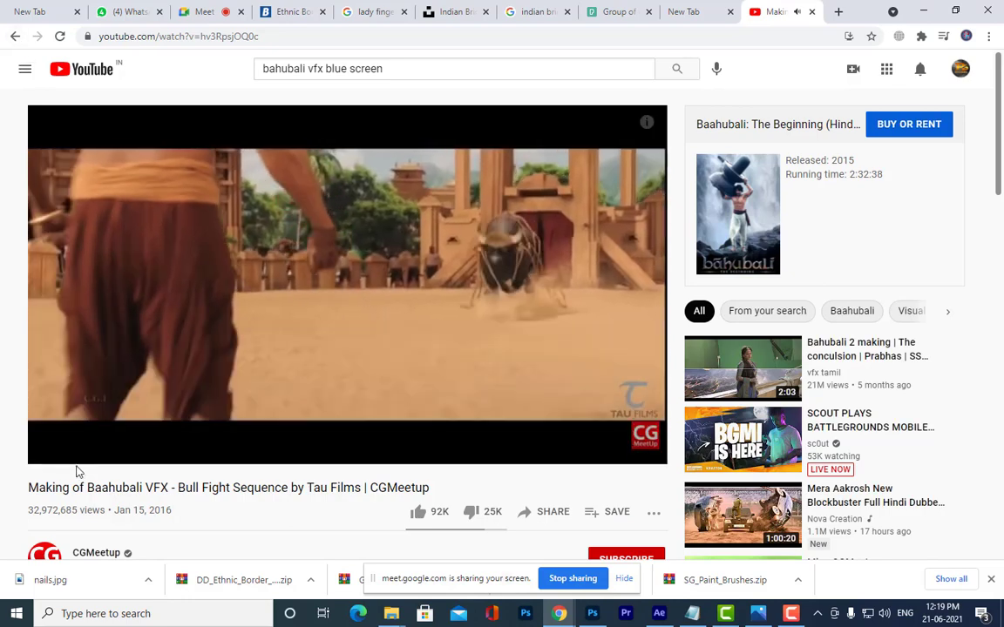
click(51, 451)
click(17, 37)
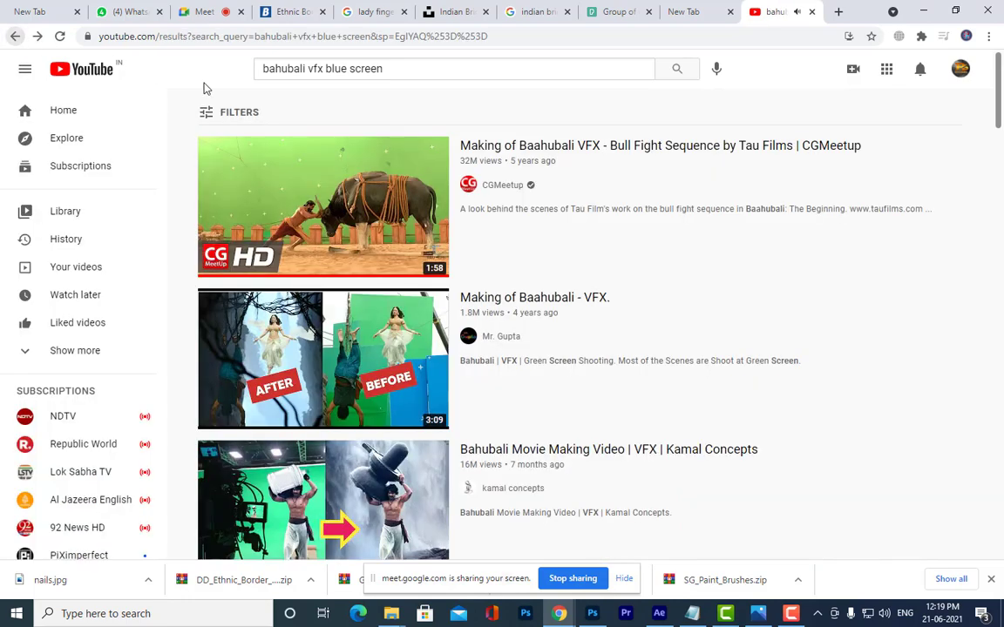
click(301, 68)
text(movie)
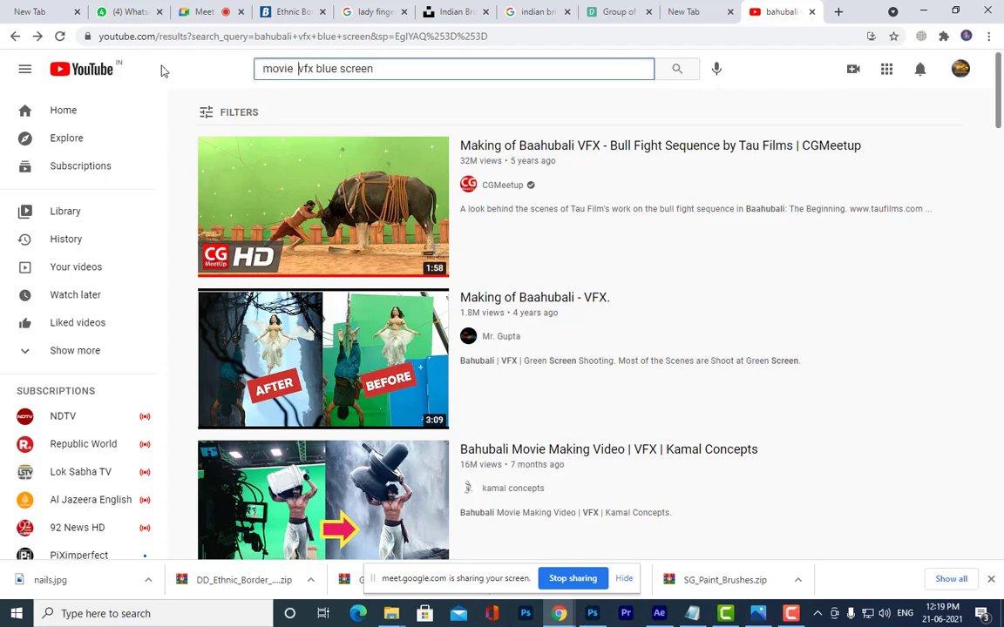
click(210, 113)
click(409, 68)
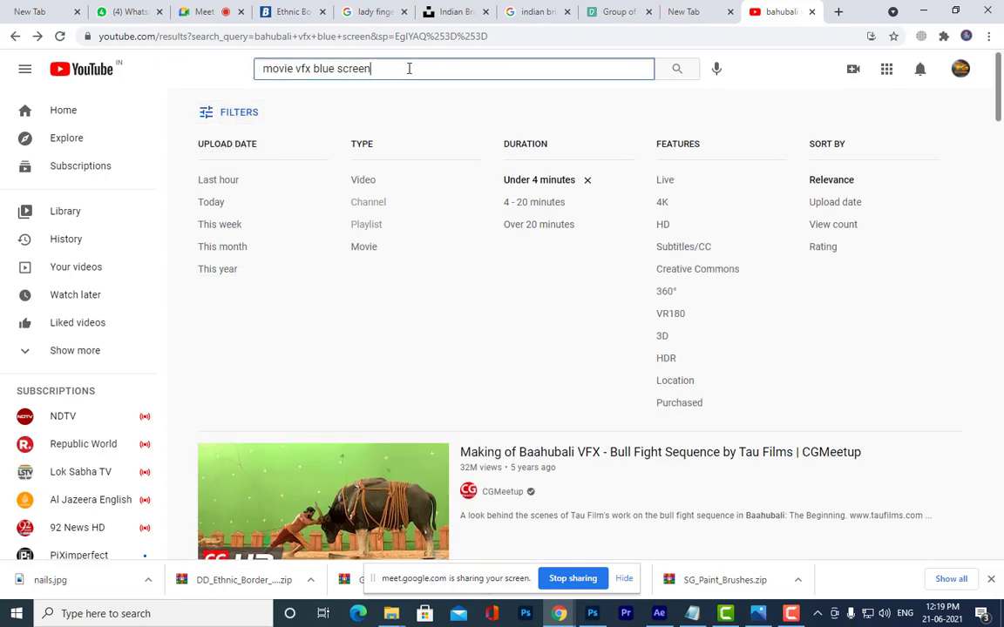
key(Return)
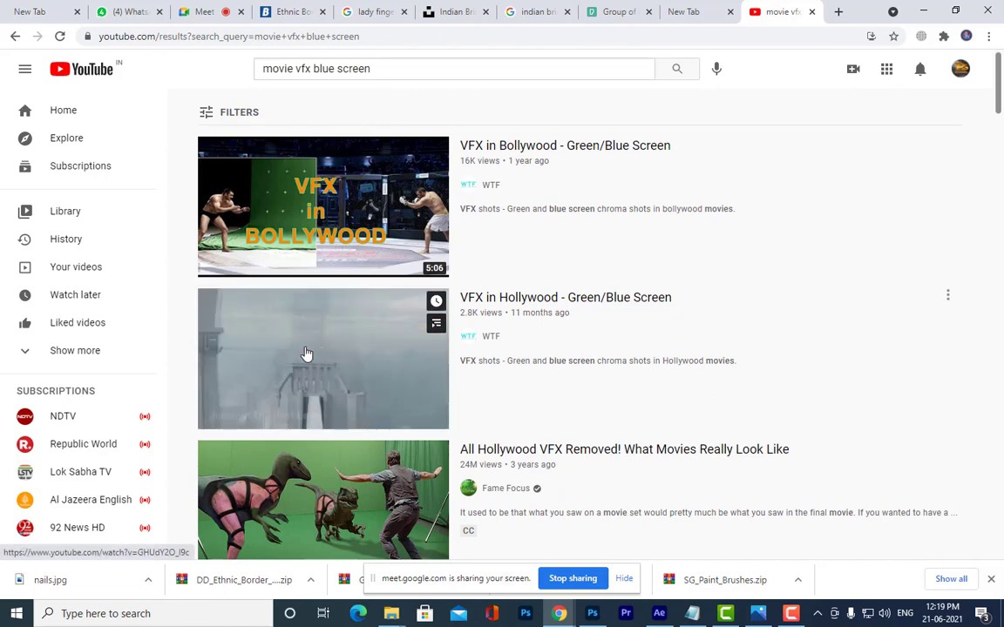
scroll(313, 358, down, 4)
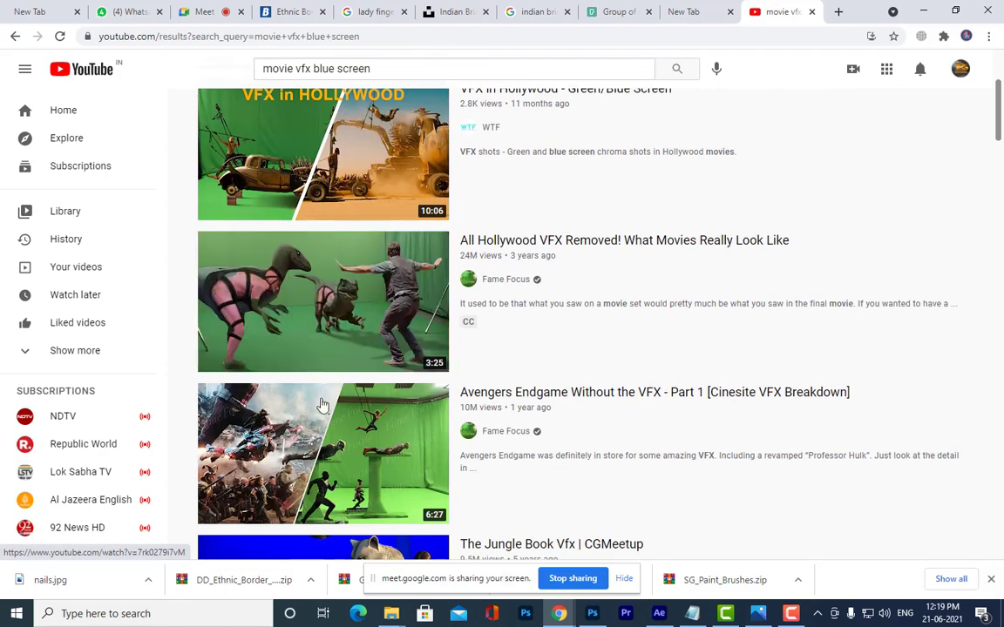
click(312, 359)
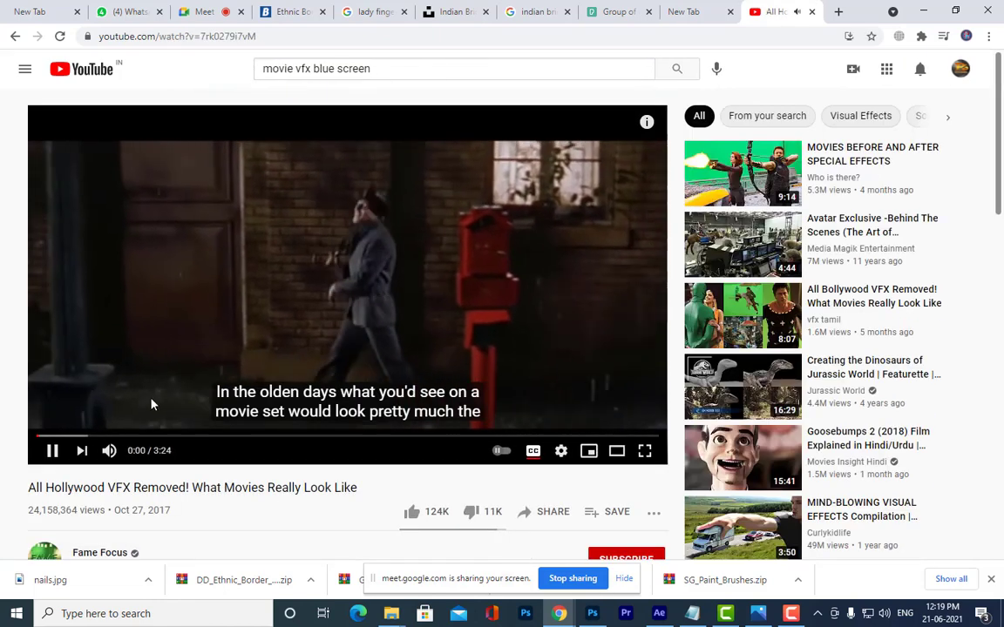
drag(94, 436, 113, 435)
click(179, 436)
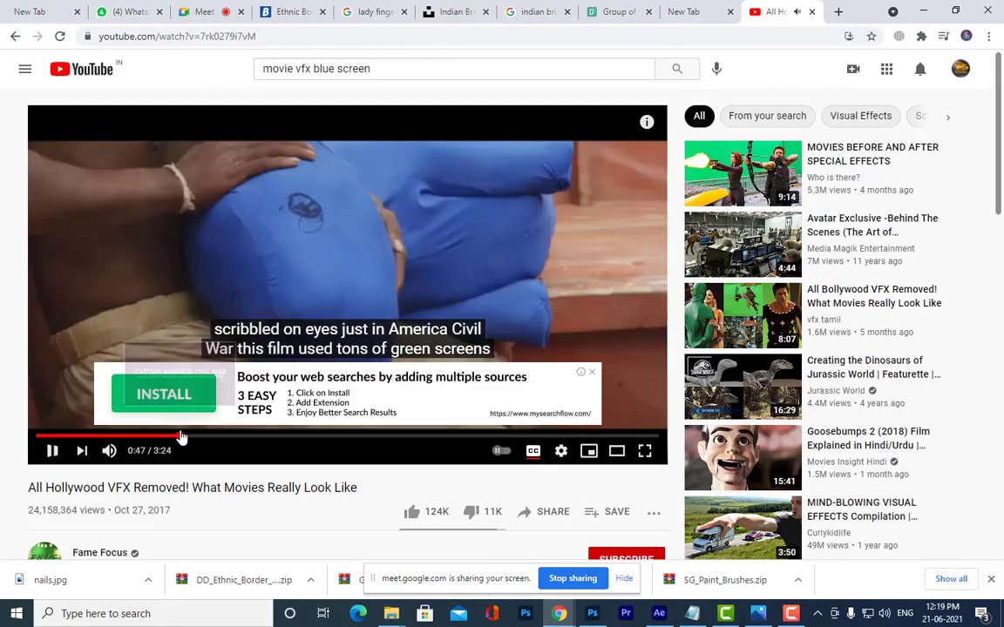
click(240, 436)
click(335, 424)
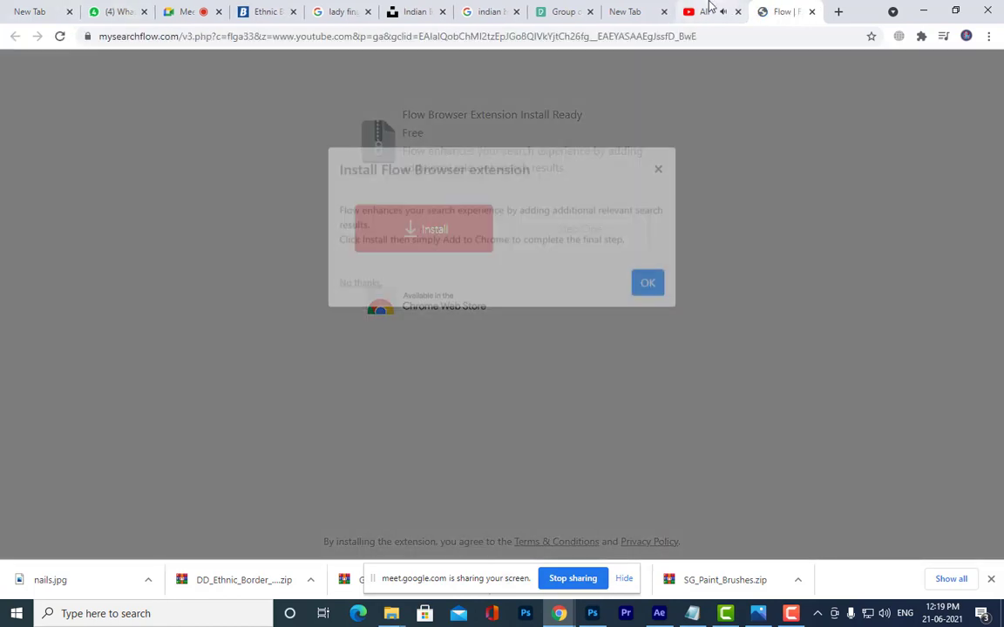
click(711, 11)
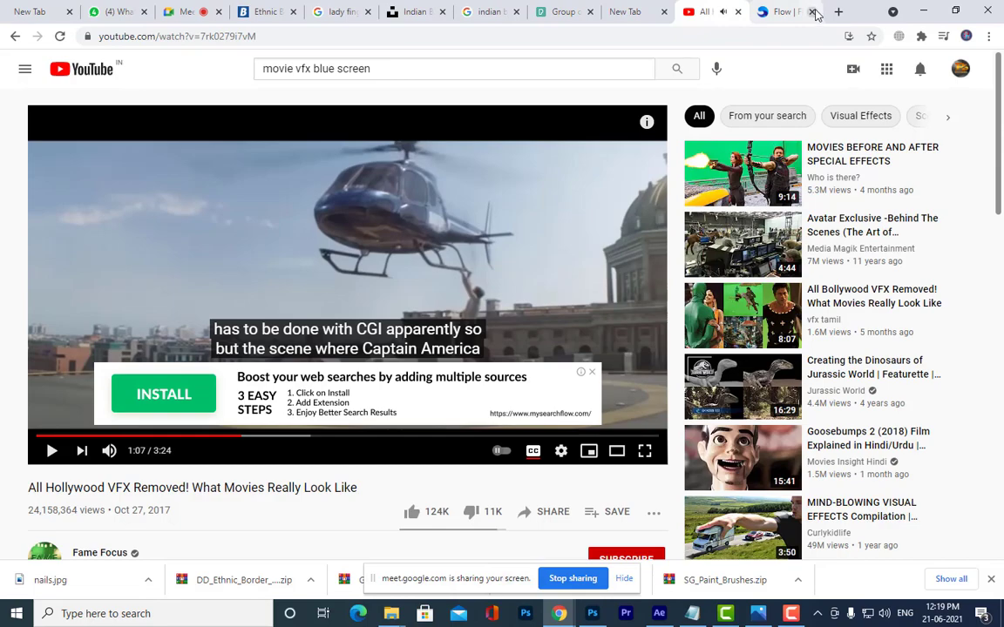
click(812, 12)
click(10, 37)
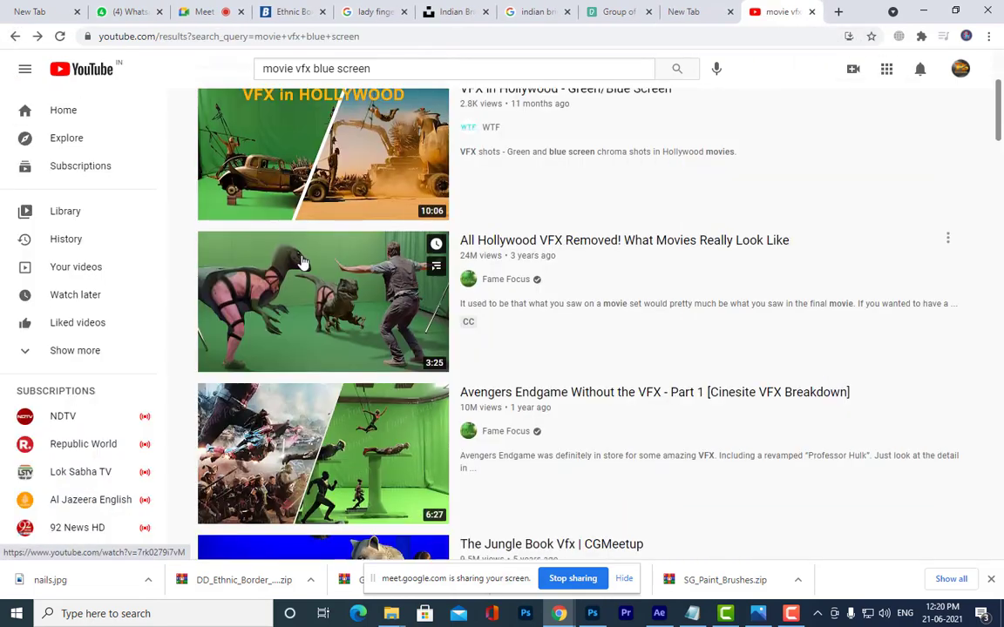
scroll(470, 257, down, 5)
scroll(474, 264, down, 4)
scroll(473, 263, up, 6)
Replace the YouTube query with the 'blue screen effects backgrounds' suggestion and search
scroll(475, 253, up, 3)
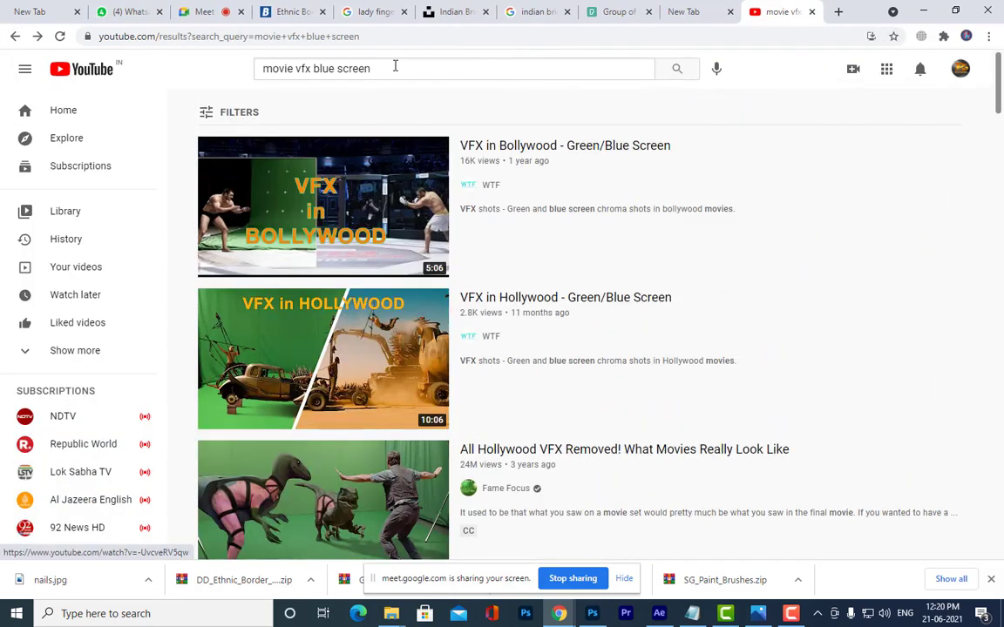
click(390, 67)
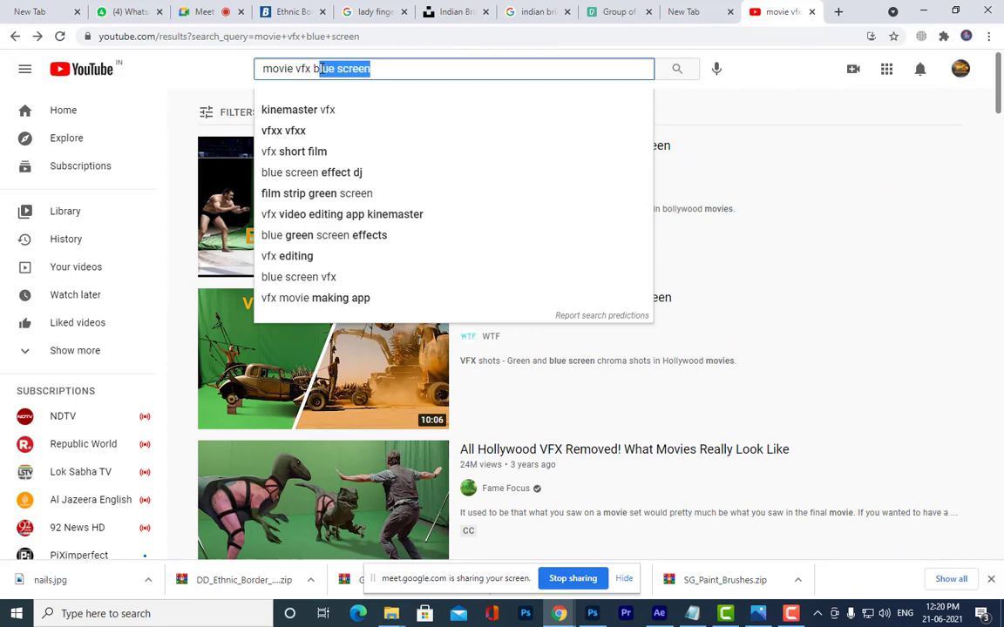
drag(309, 72, 200, 78)
text(blue )
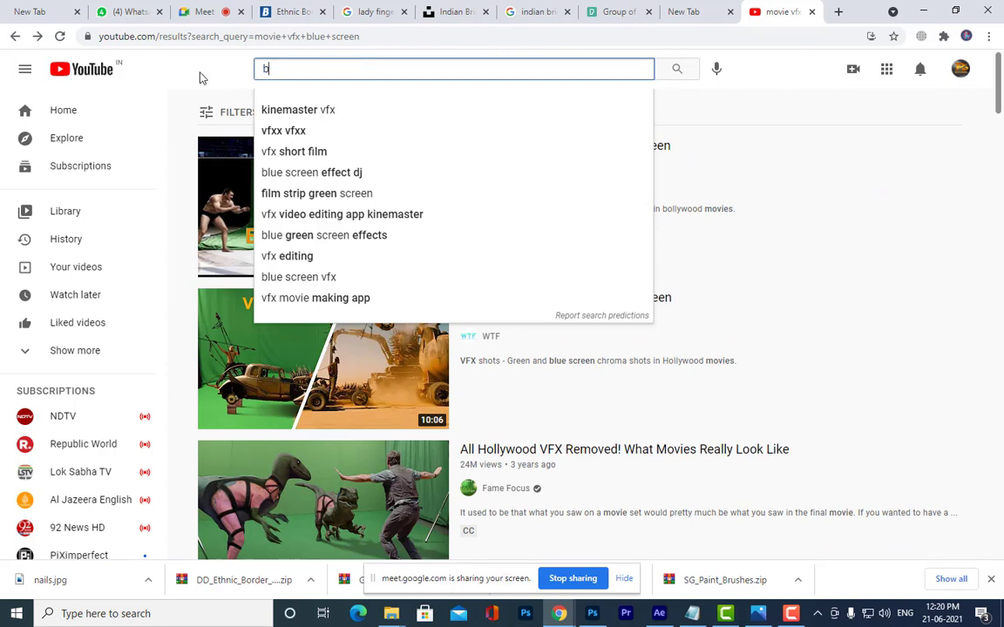
text(s)
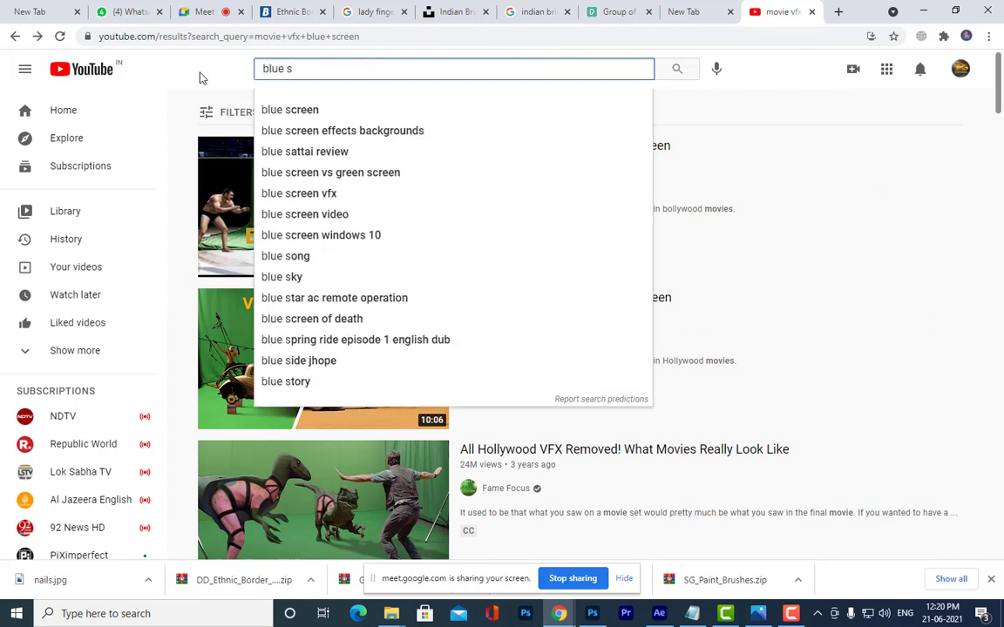
key(Down)
key(Down)
key(Return)
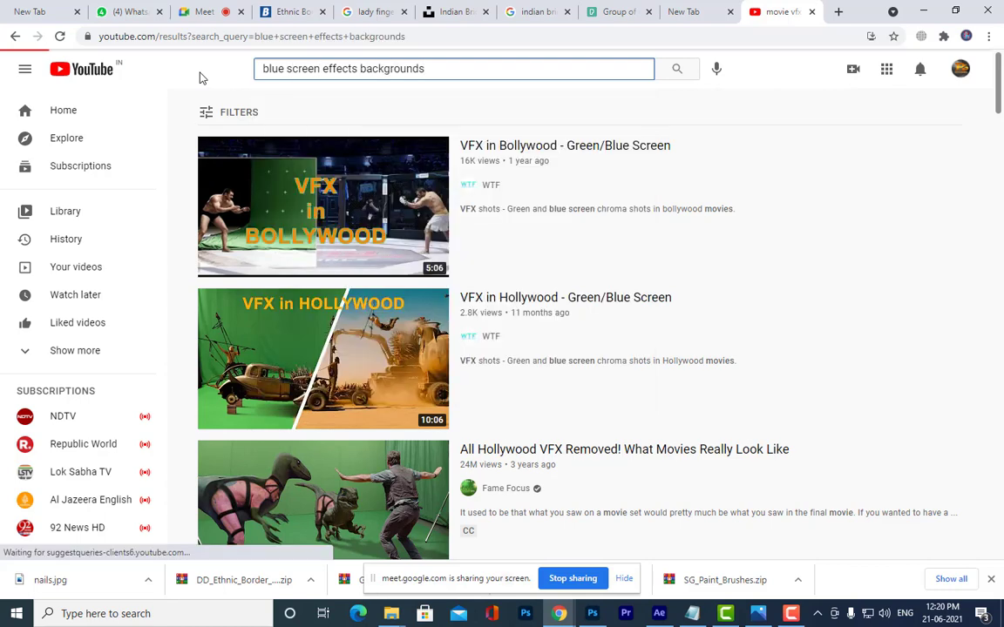
Preview the 'waterfall and flying eagle' clip near its end, then return to the results
mouse_move(322, 259)
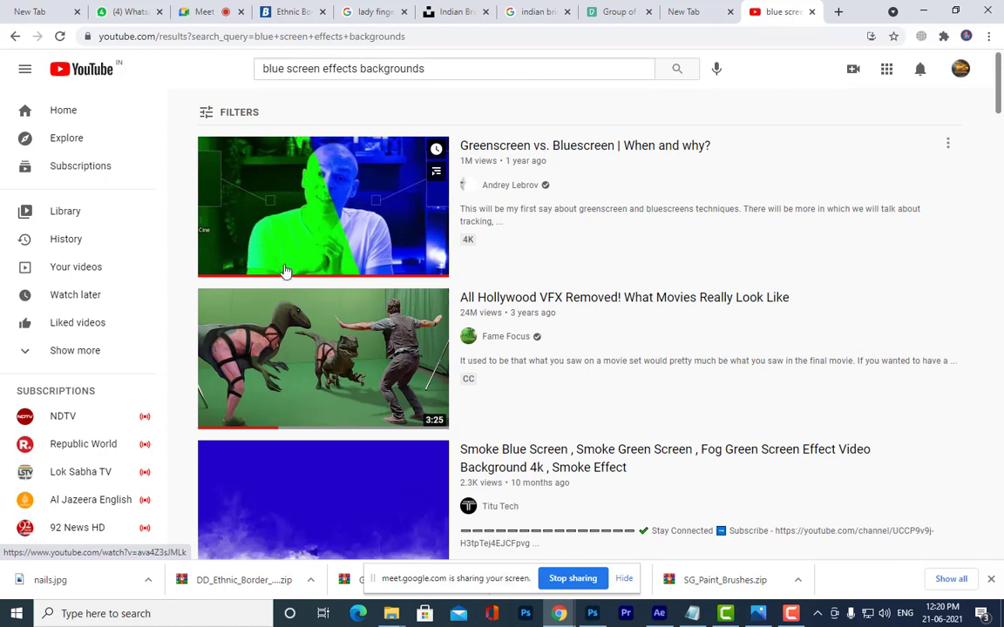
scroll(348, 279, down, 5)
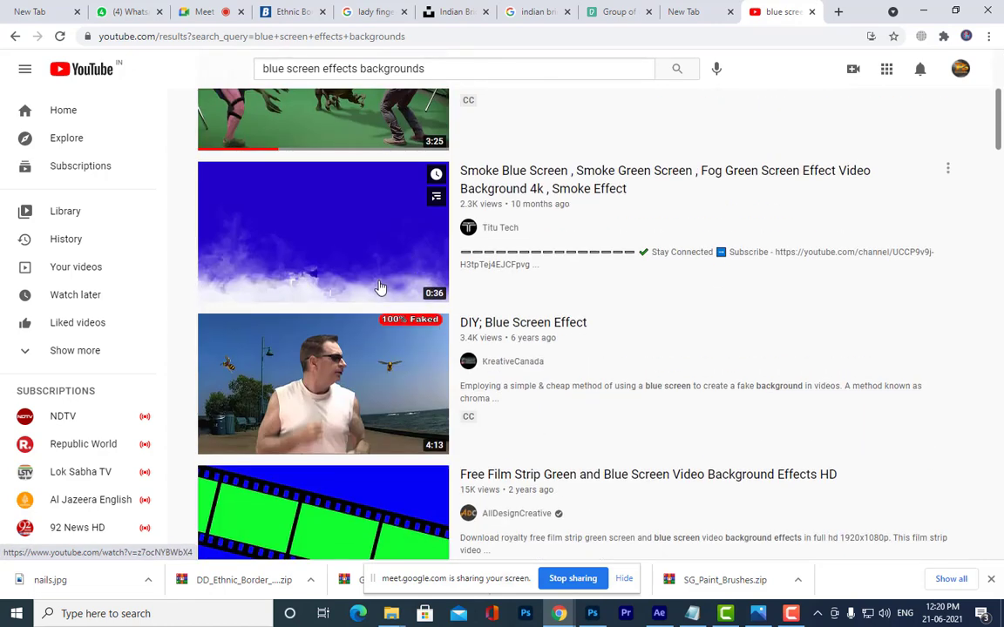
scroll(363, 278, down, 1)
scroll(392, 278, down, 3)
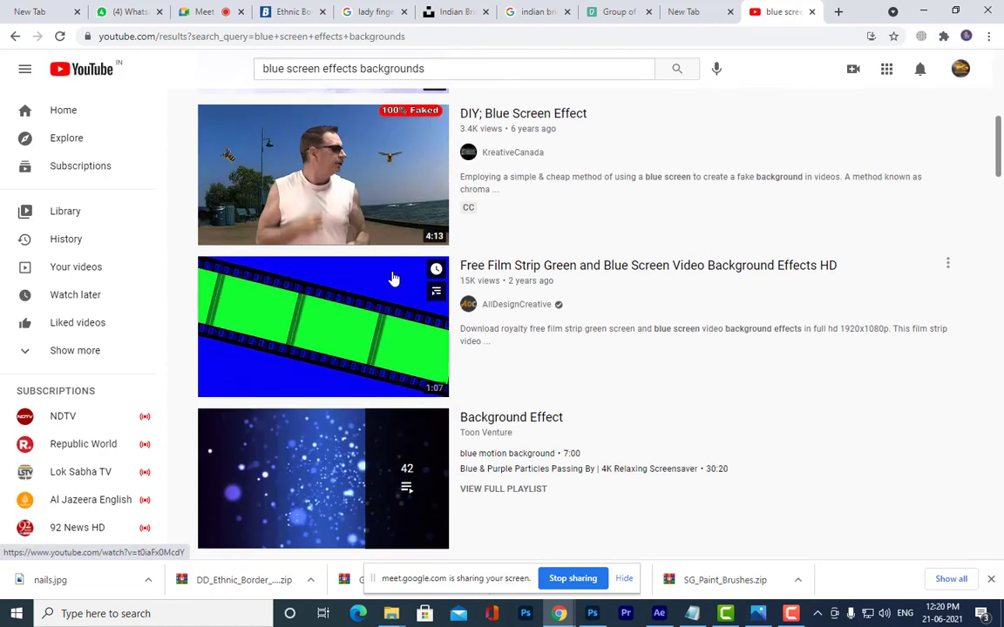
scroll(392, 278, down, 3)
scroll(387, 322, down, 3)
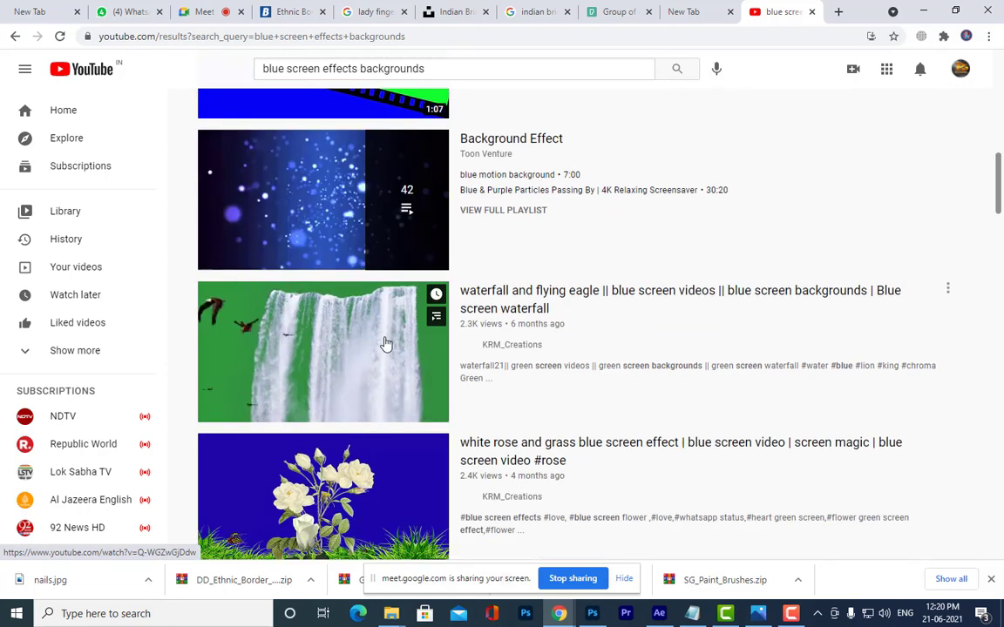
click(386, 345)
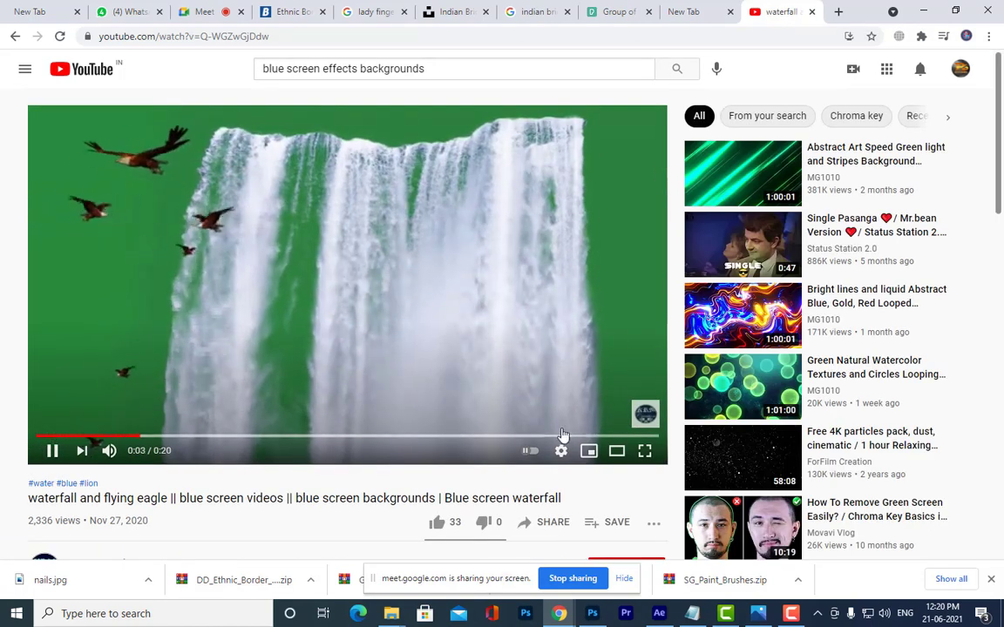
click(592, 435)
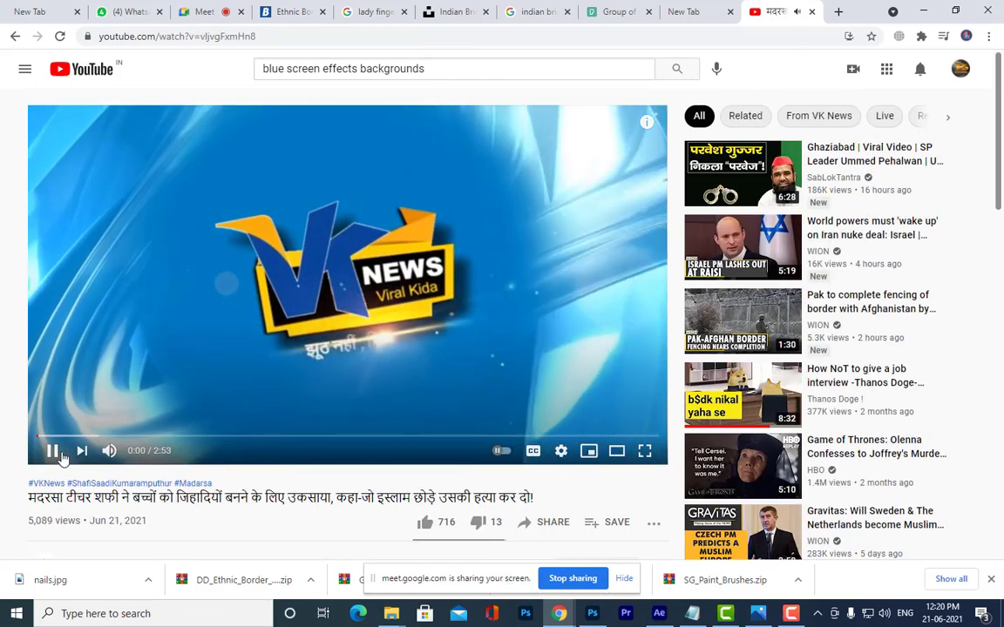
click(15, 36)
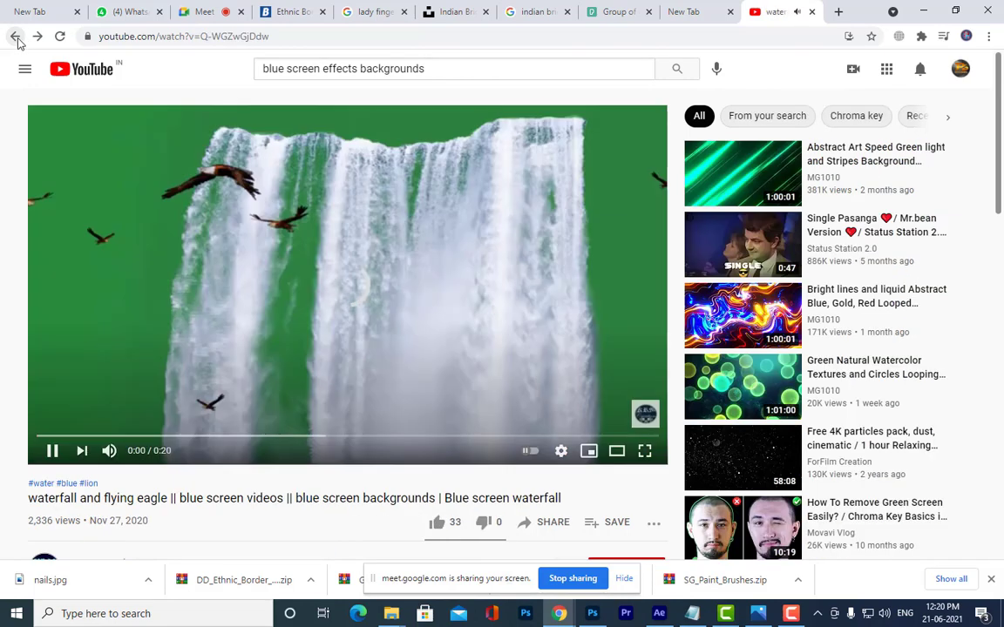
click(15, 37)
scroll(358, 229, down, 3)
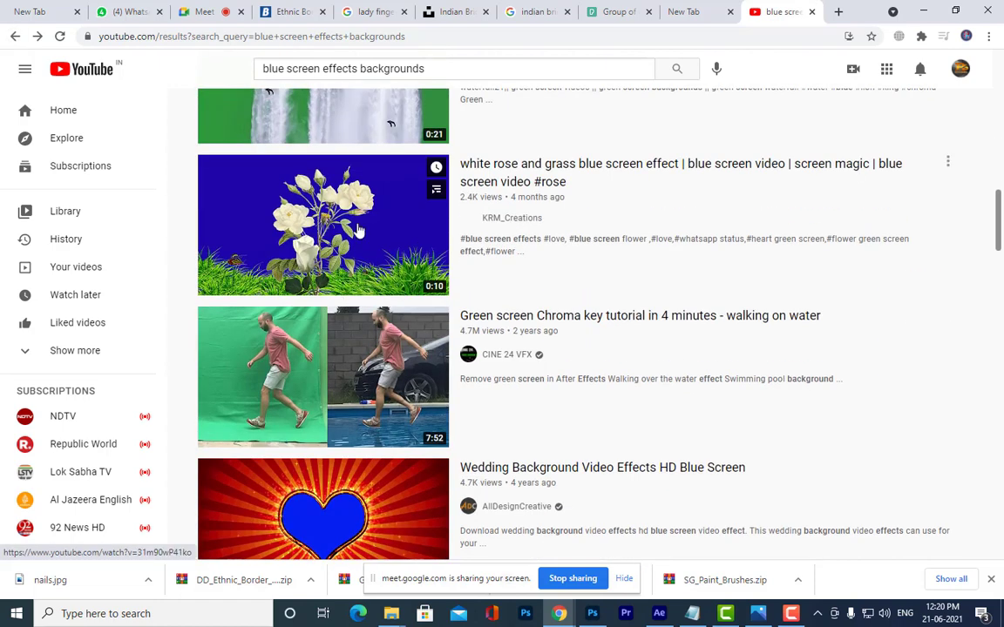
mouse_move(294, 381)
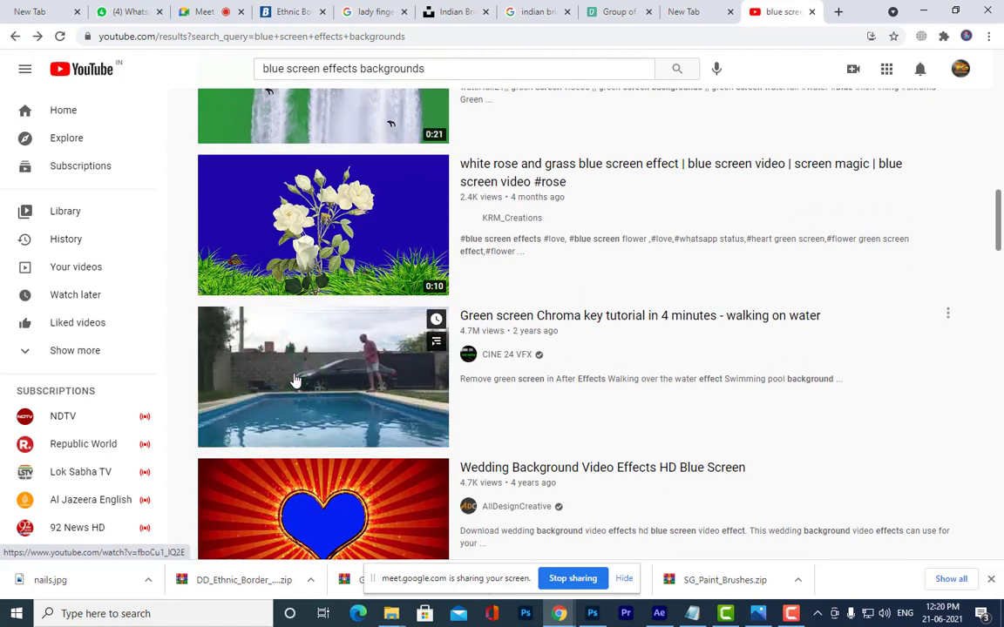
click(399, 195)
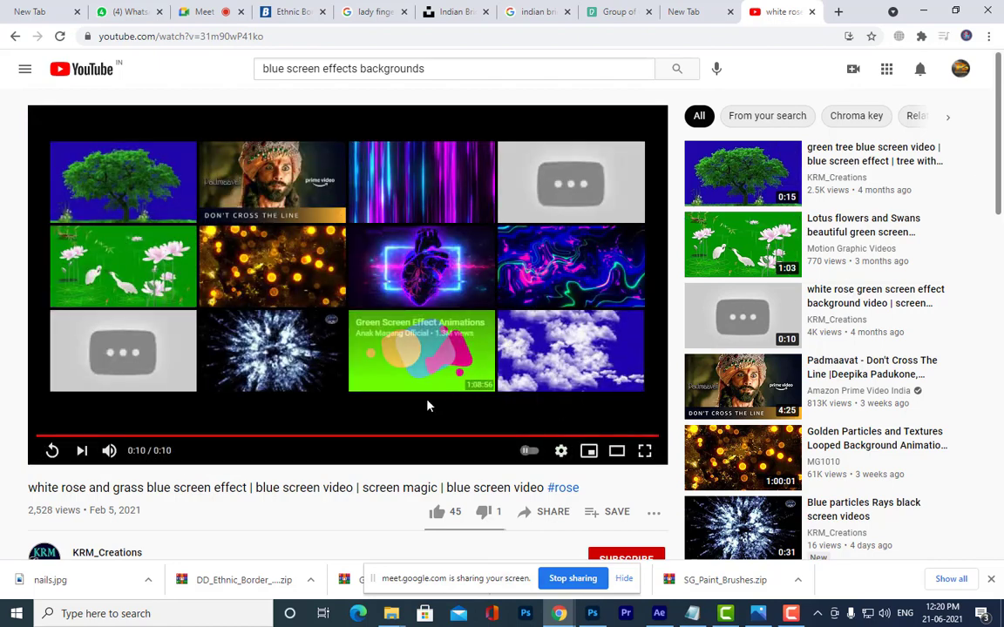
click(330, 437)
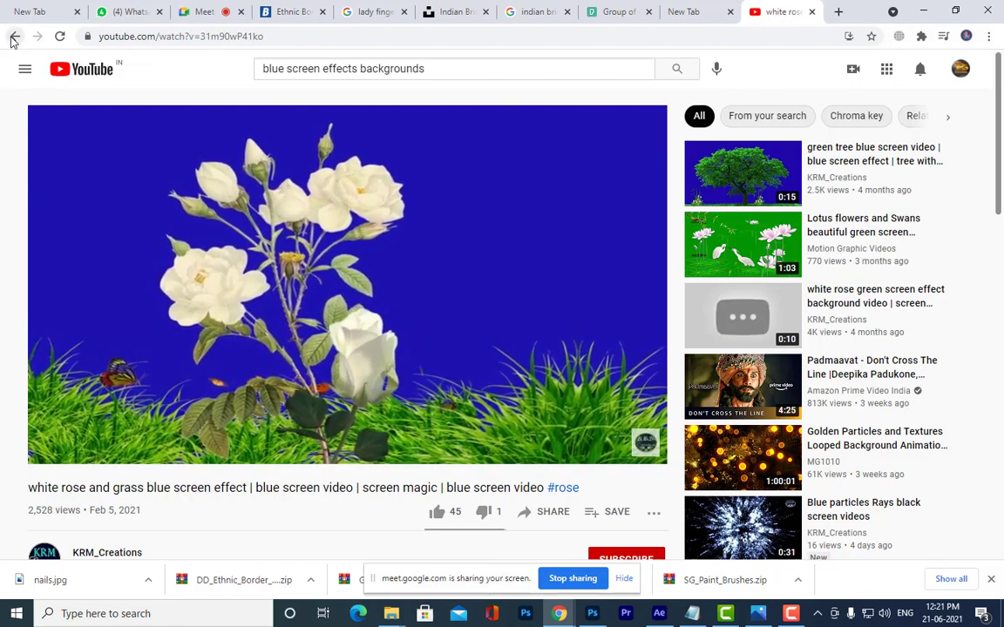
Return to the results and search for 'animal blue screen effects backgrounds'
click(15, 36)
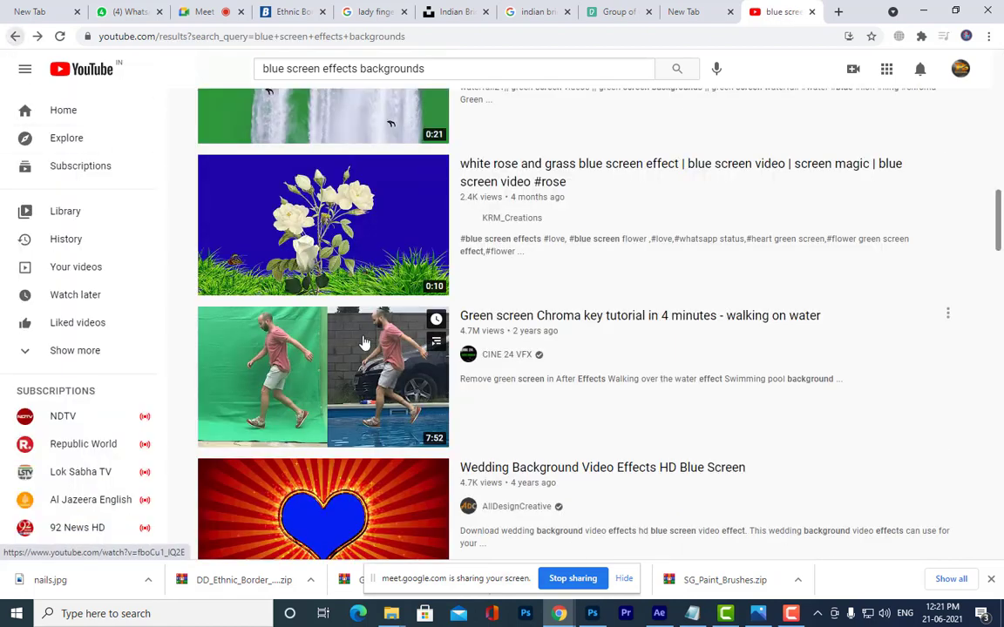
scroll(368, 344, down, 5)
scroll(368, 344, up, 5)
scroll(348, 261, up, 5)
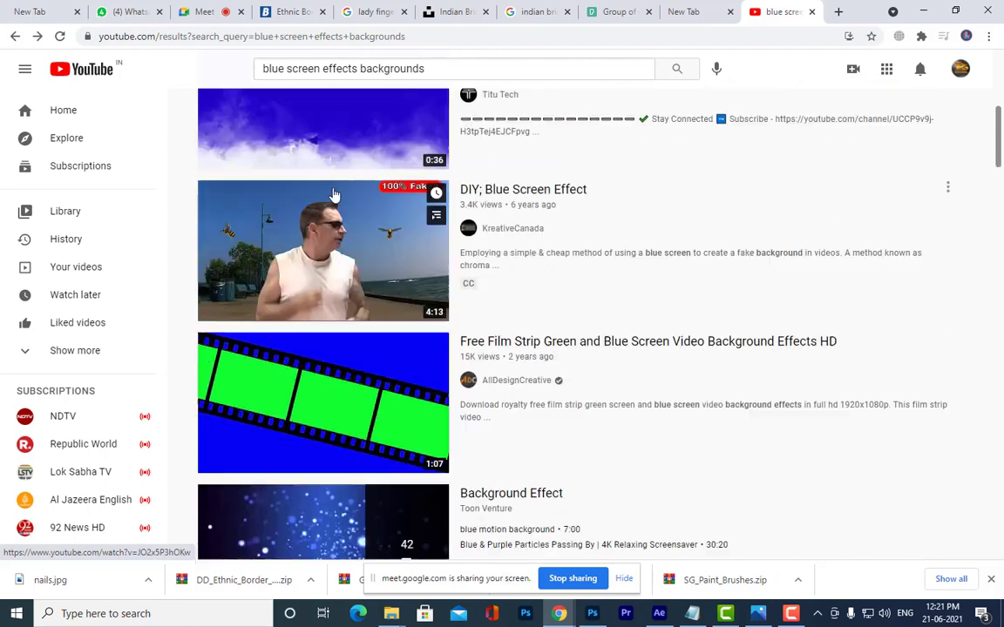
scroll(337, 201, up, 4)
click(264, 67)
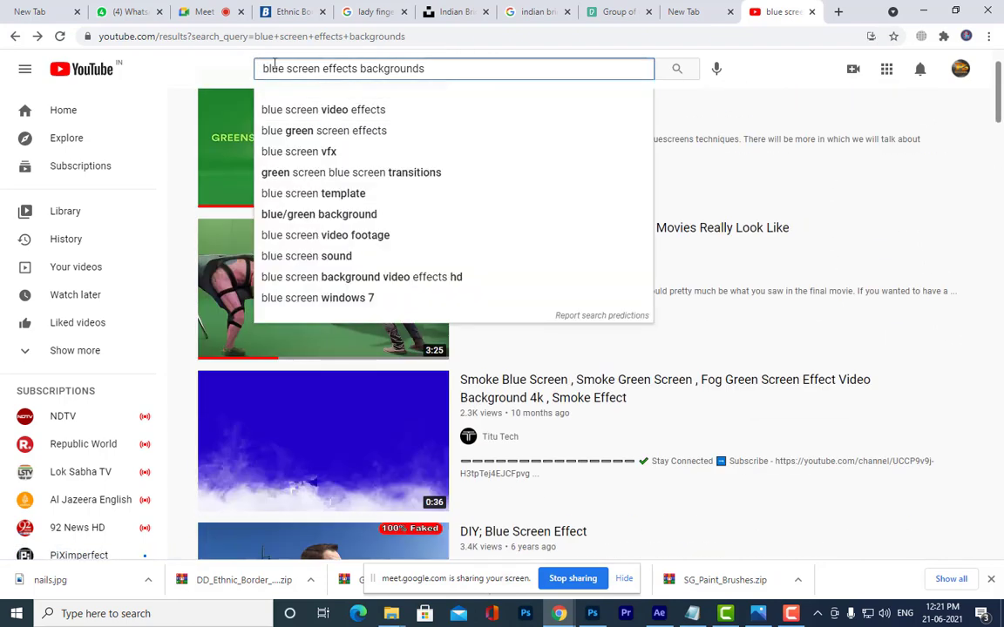
text(animal)
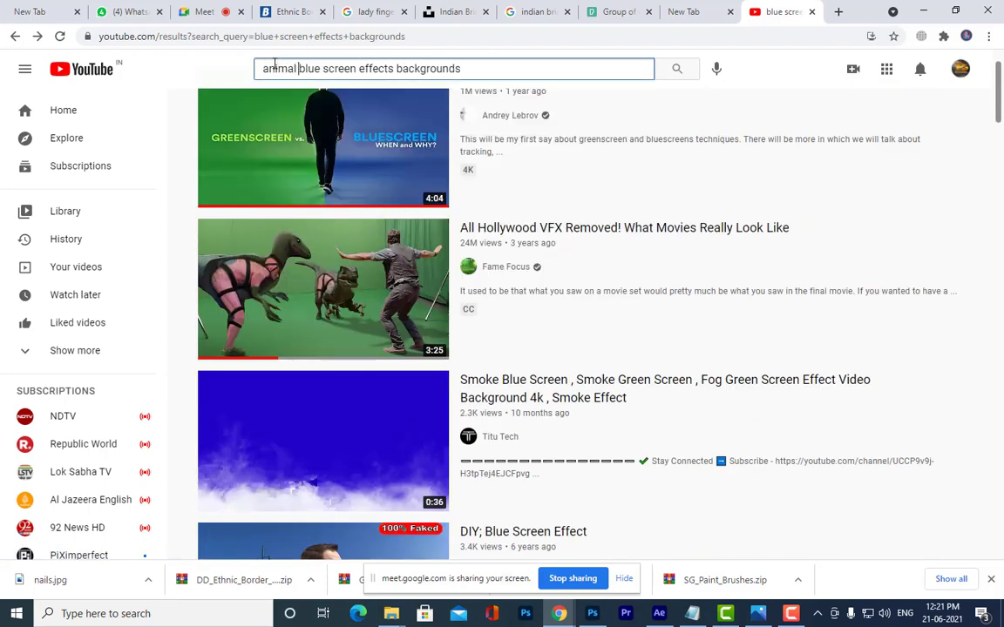
click(664, 72)
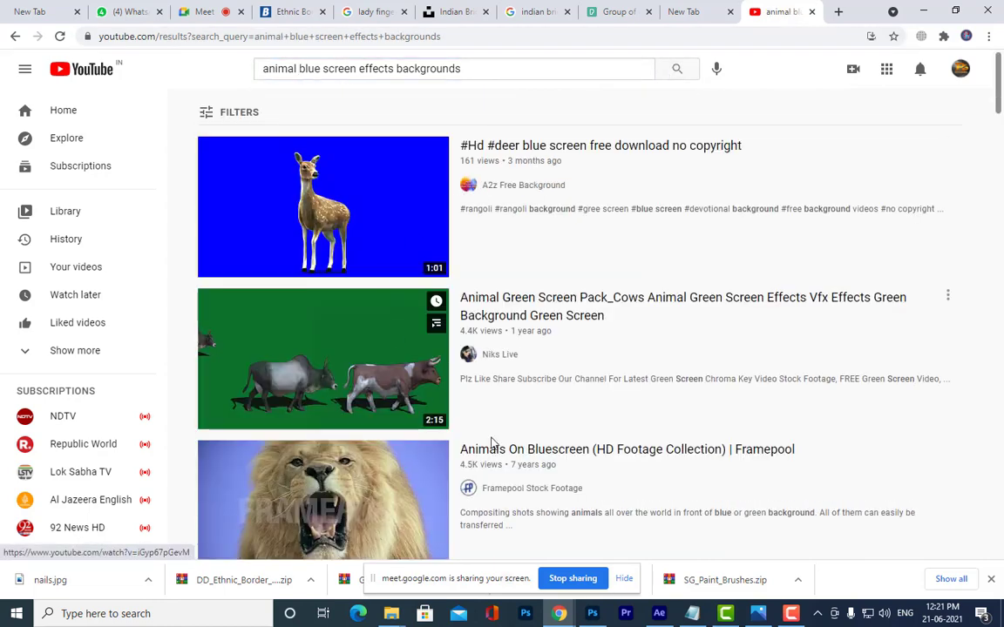
Open the 'Animals On Bluescreen' Framepool lion footage video from the new results
scroll(358, 195, down, 3)
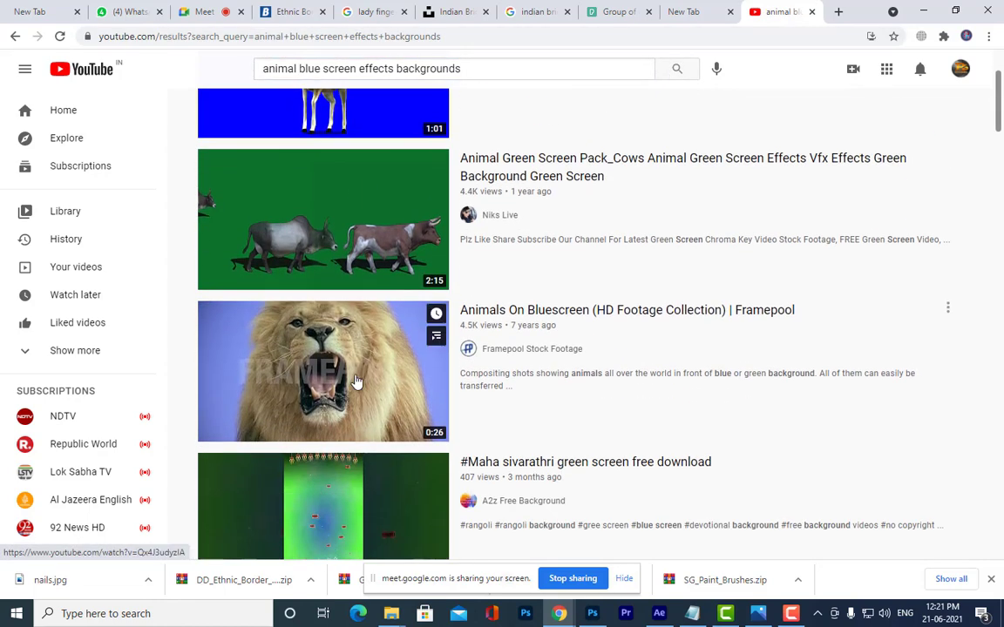
scroll(383, 366, down, 1)
scroll(405, 358, down, 3)
scroll(353, 261, up, 4)
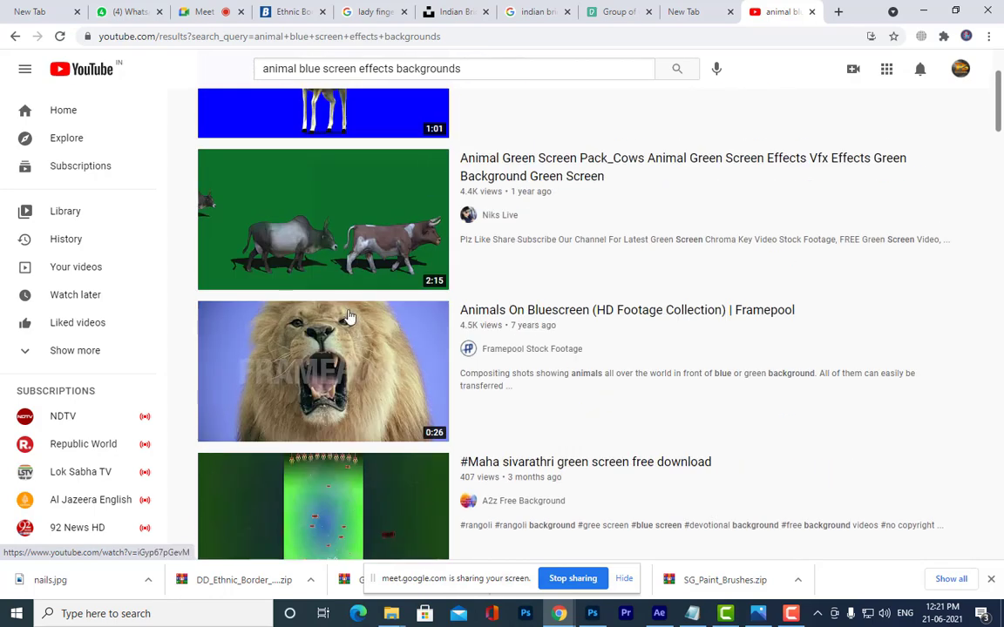
click(349, 318)
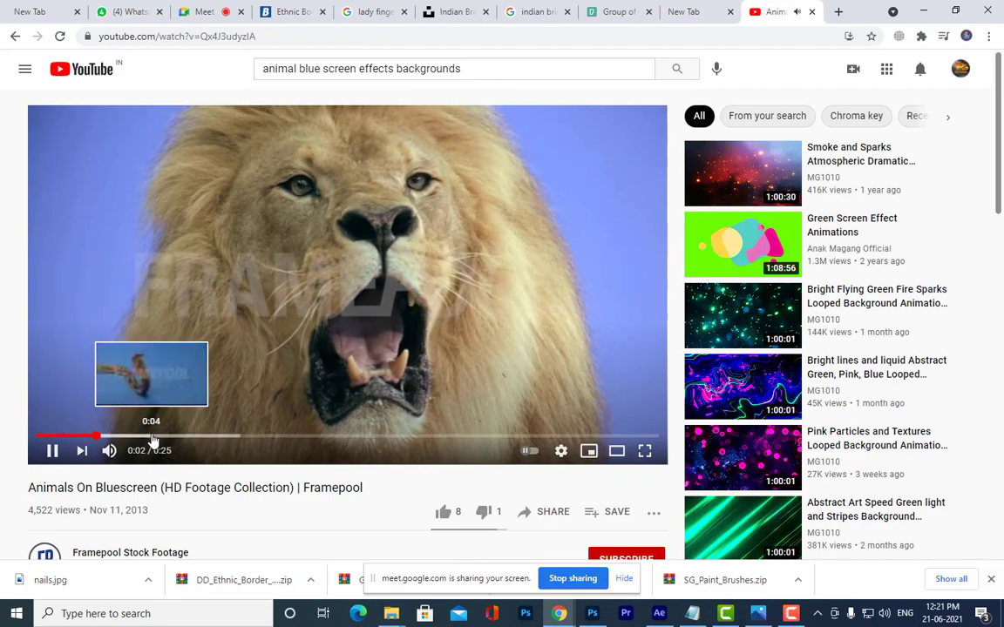
Skim through the Framepool and mandala green-screen videos, returning to the results each time
click(152, 437)
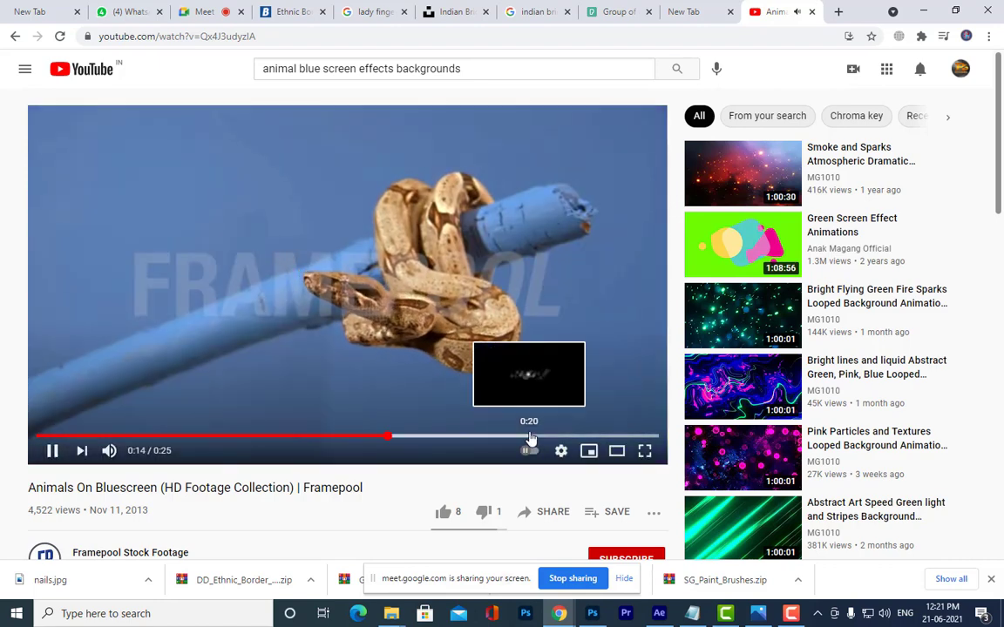
click(530, 437)
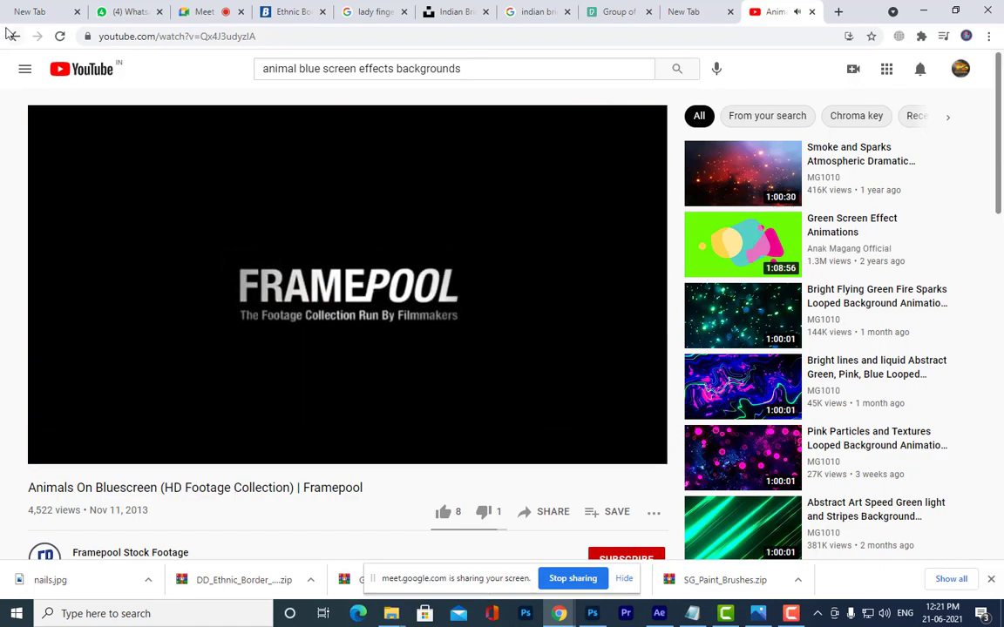
click(13, 35)
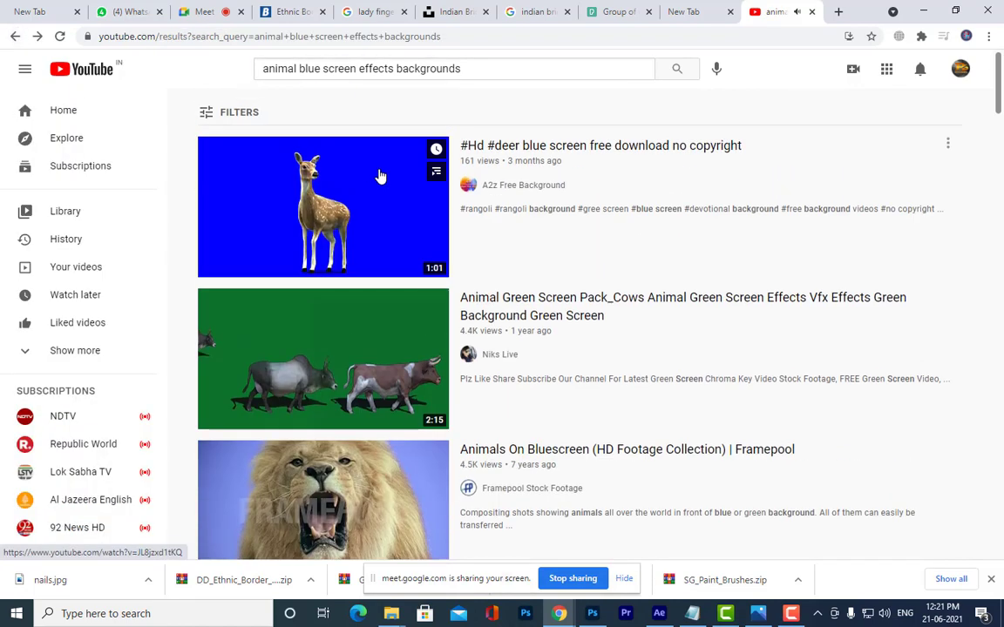
scroll(380, 172, down, 7)
scroll(381, 361, down, 5)
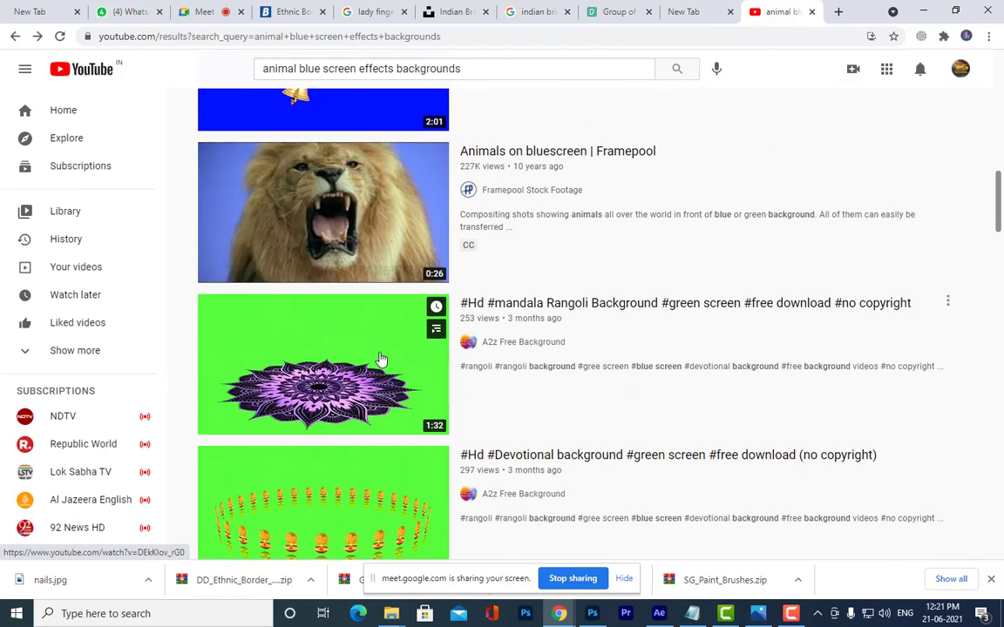
scroll(381, 362, down, 4)
scroll(381, 362, up, 2)
click(364, 236)
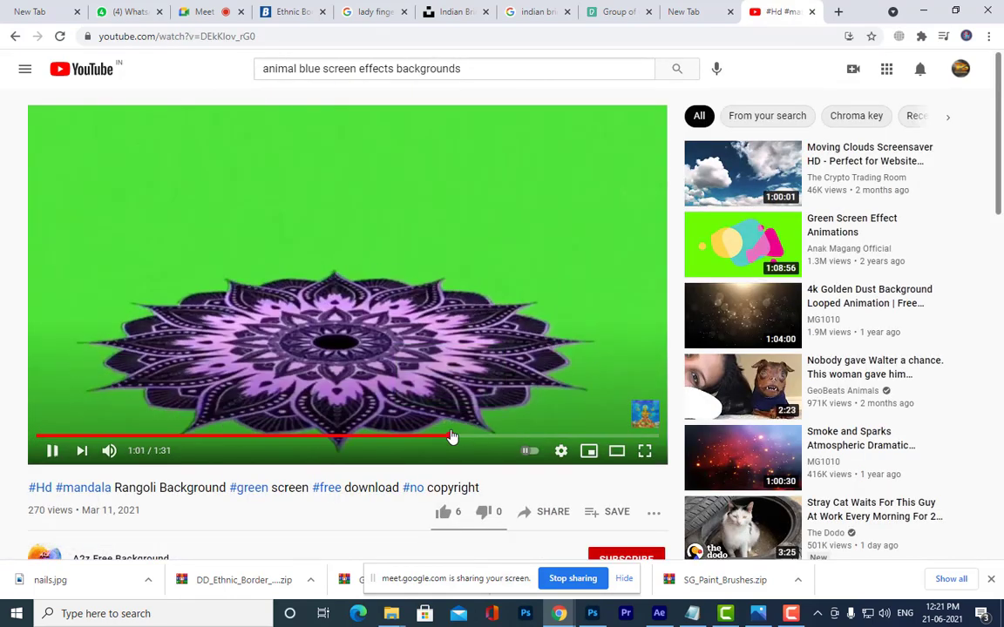
click(556, 436)
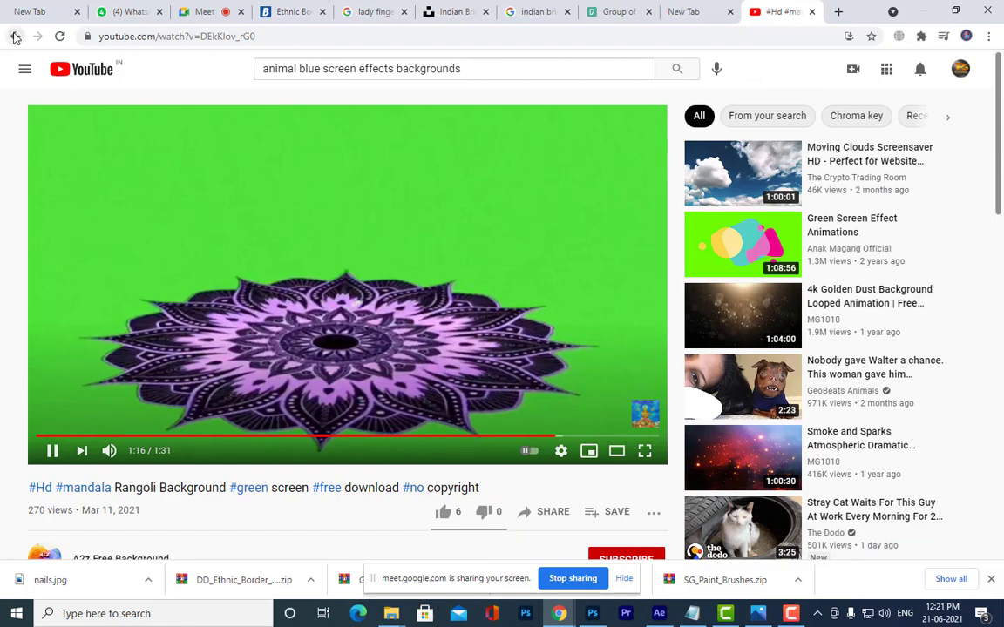
click(14, 36)
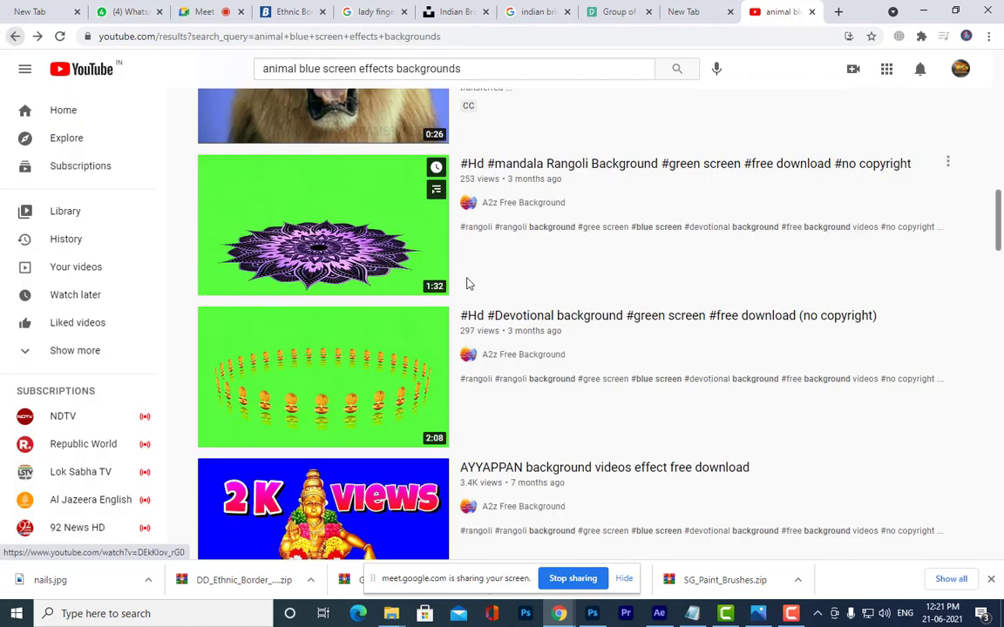
Open the 'Male Lion | Best Blue Screen | Footage 2019' video
scroll(468, 286, down, 7)
scroll(305, 405, down, 1)
click(250, 436)
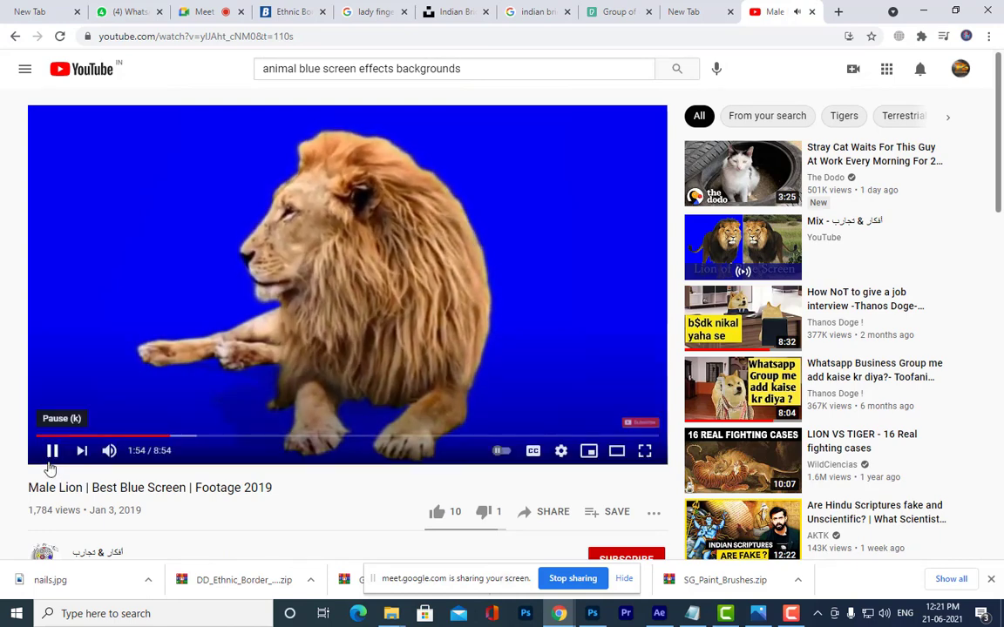
Pause the Male Lion video and change its address from youtube.com to yout.com
click(49, 451)
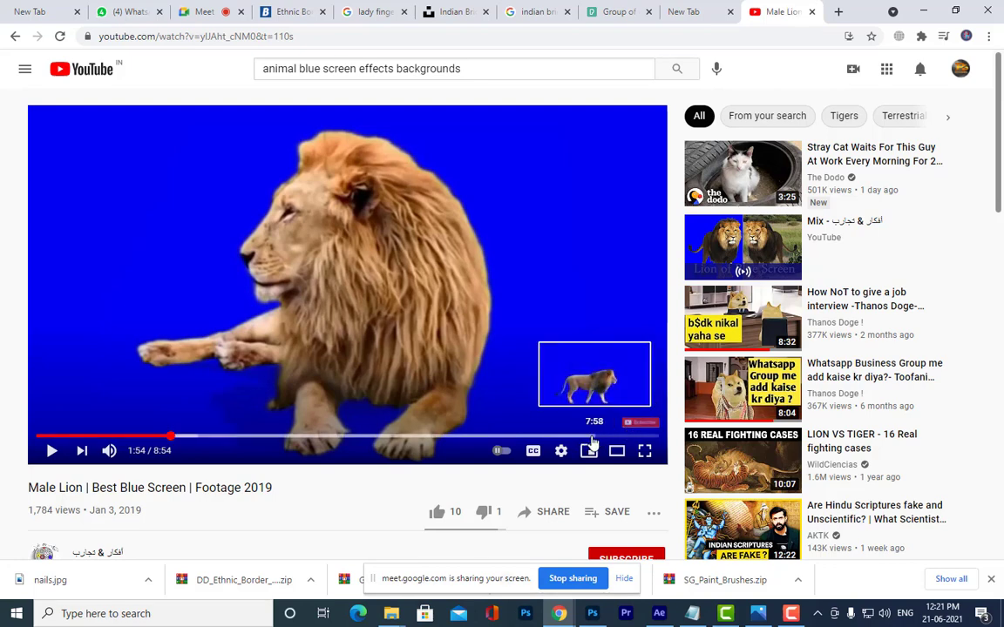
click(134, 37)
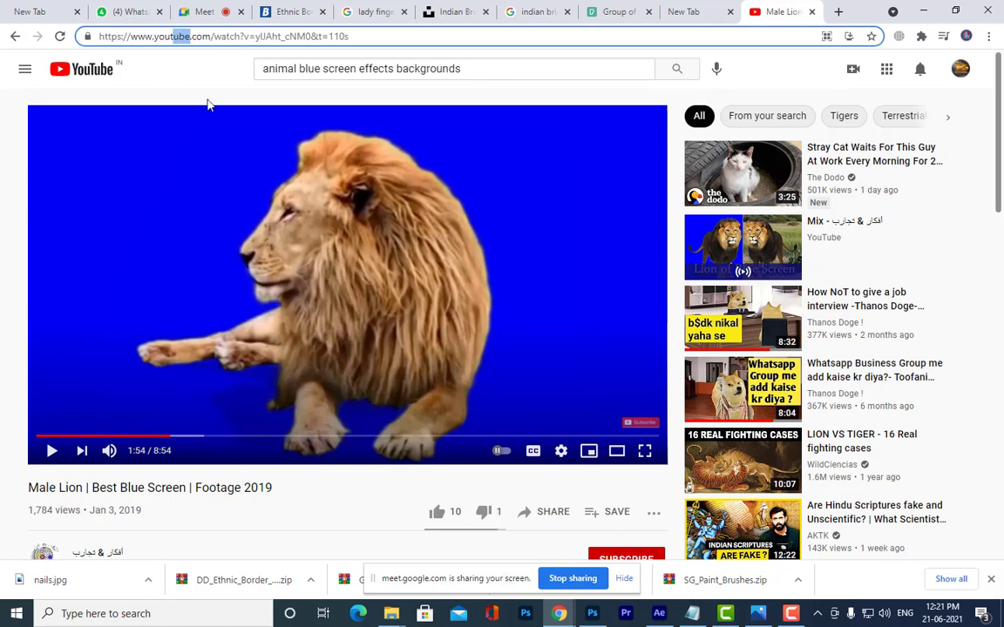
key(BackSpace)
key(Return)
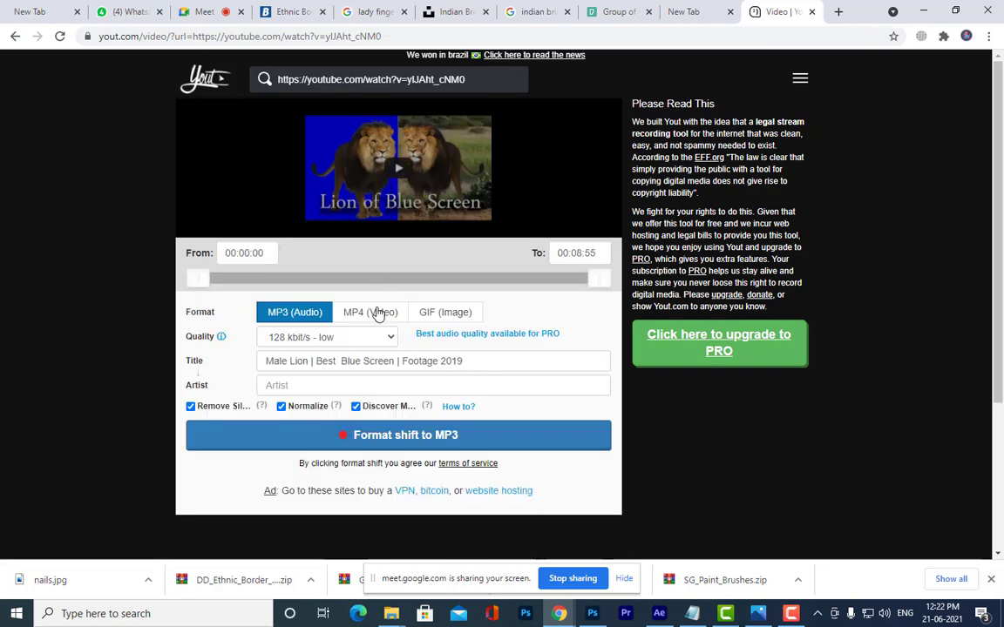
Convert the Male Lion clip to MP4 and show the 42.7 MB download in its folder
click(378, 315)
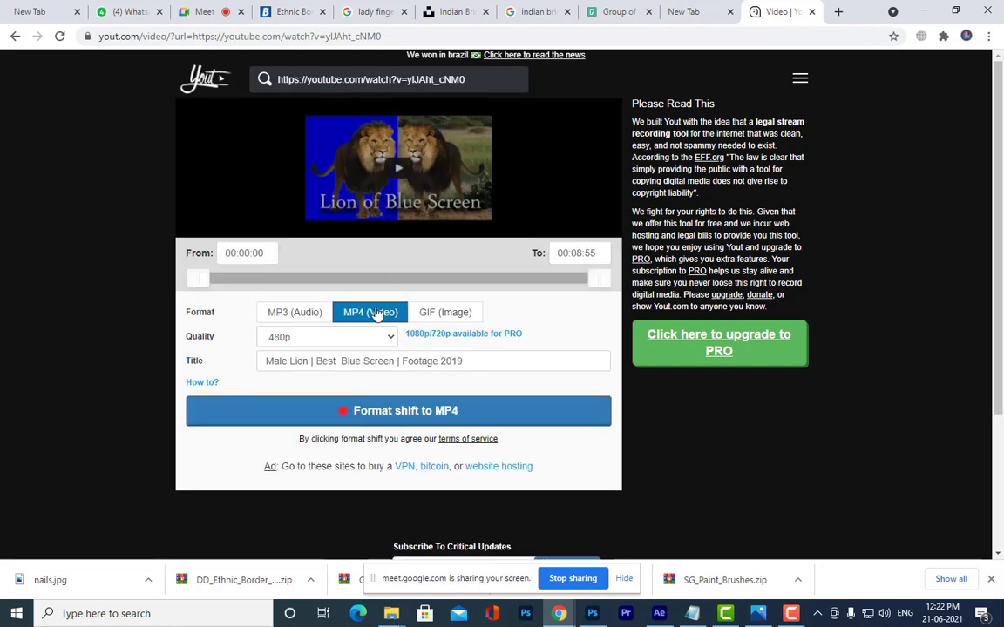
click(347, 411)
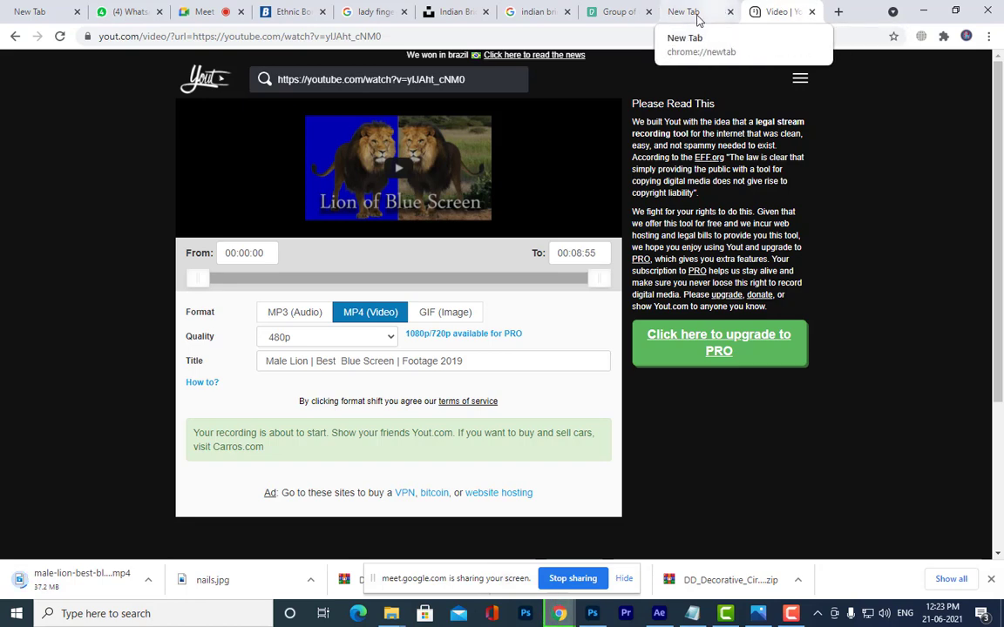
click(188, 17)
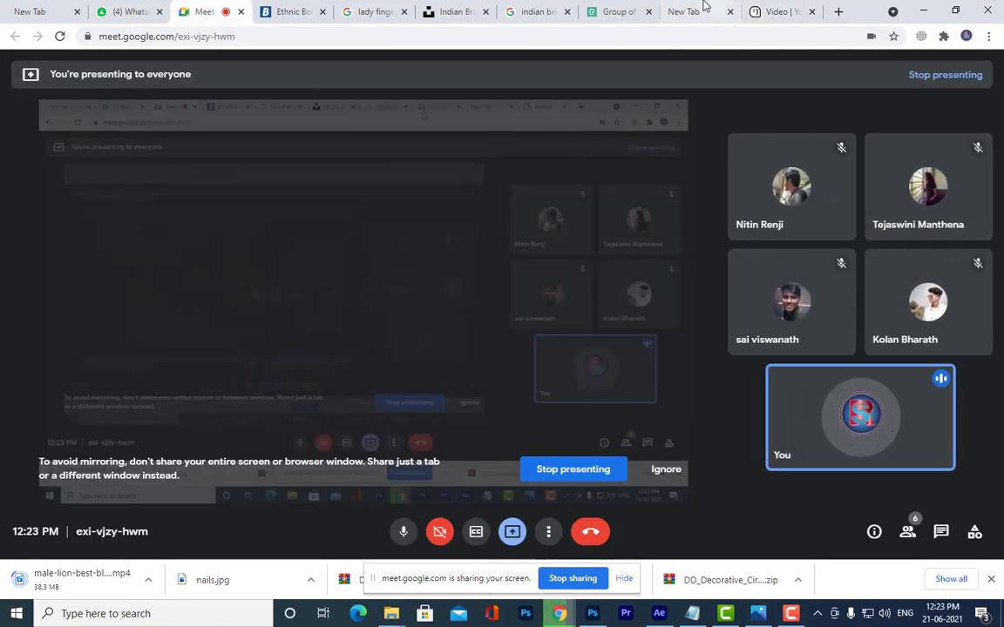
click(767, 9)
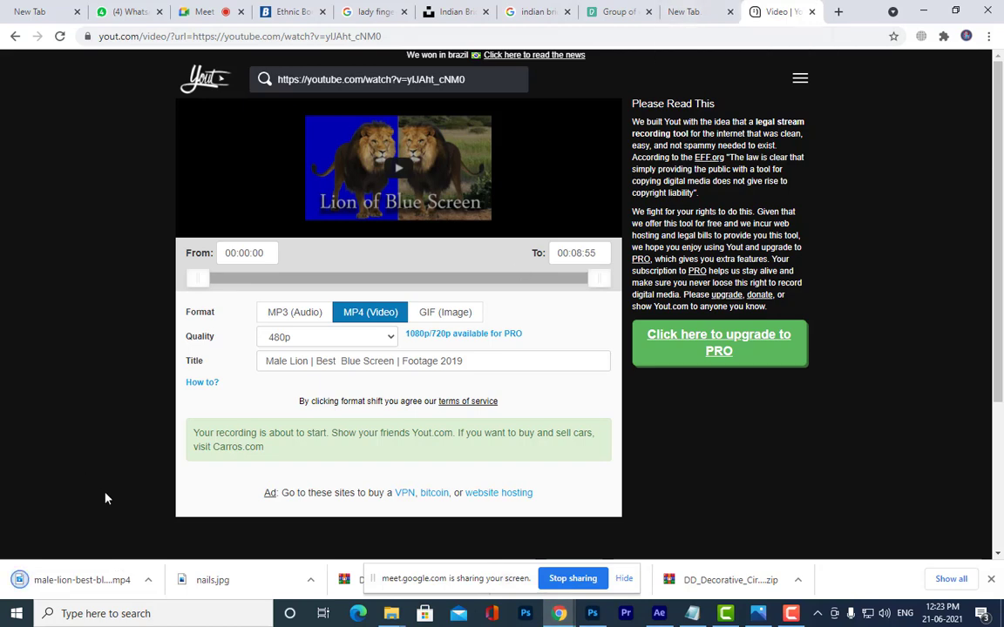
click(153, 580)
click(178, 534)
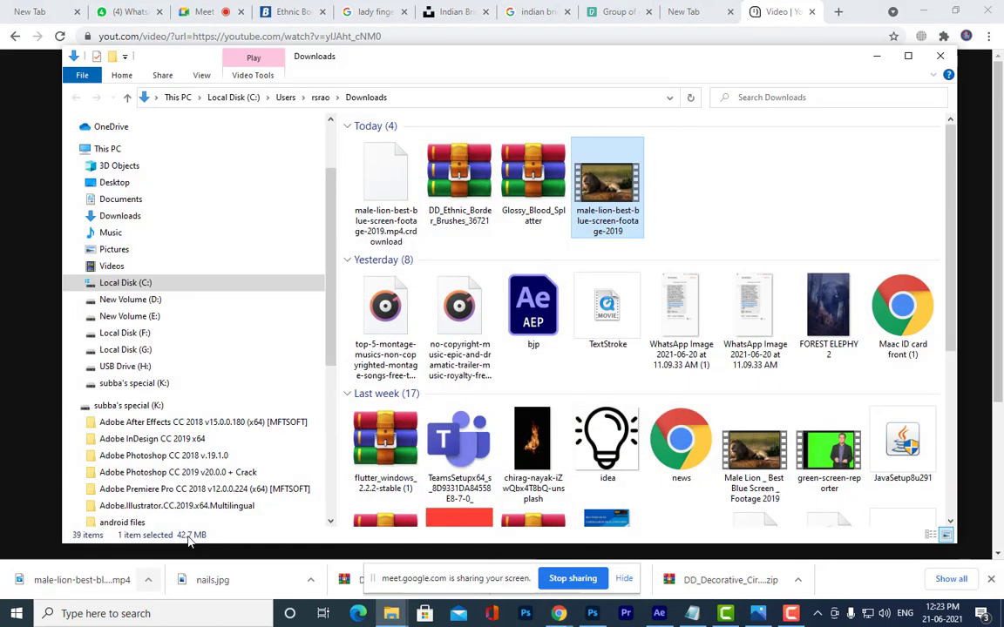
Copy the lion MP4 and create a folder named bluescreenshots on Local Disk (G:)
right_click(613, 198)
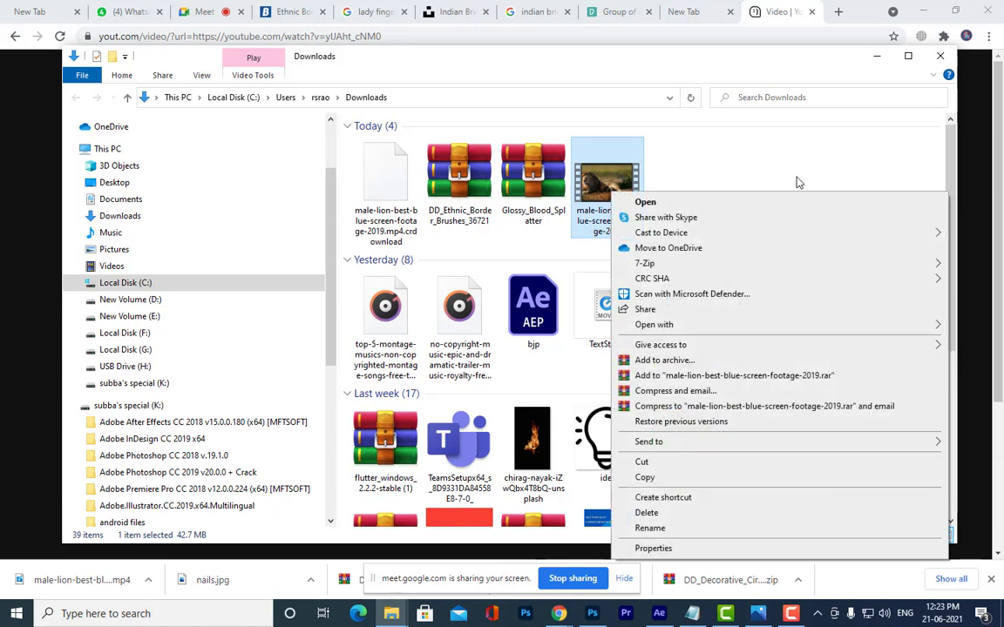
click(645, 478)
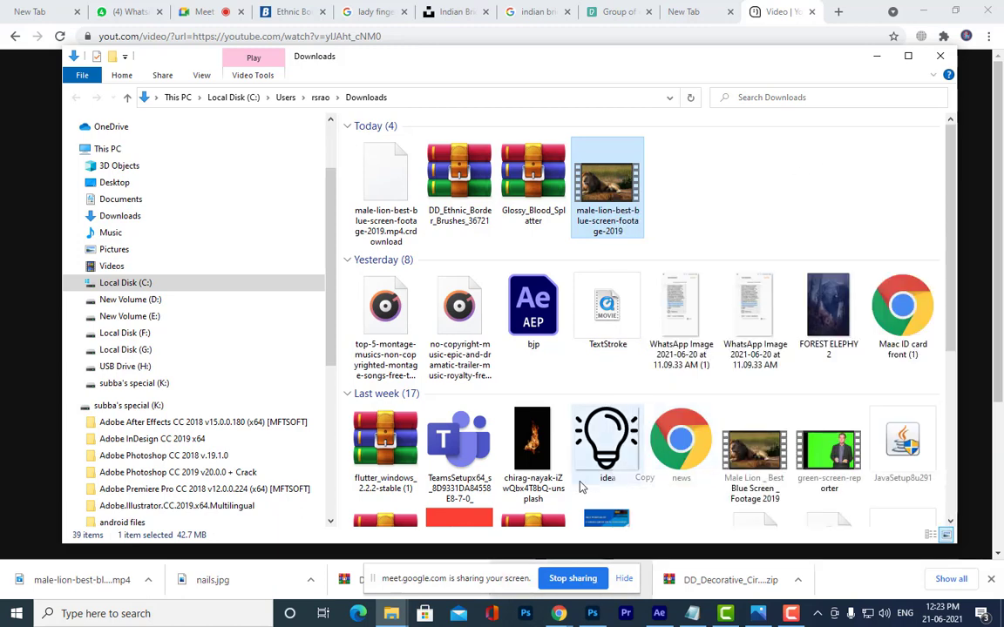
click(142, 352)
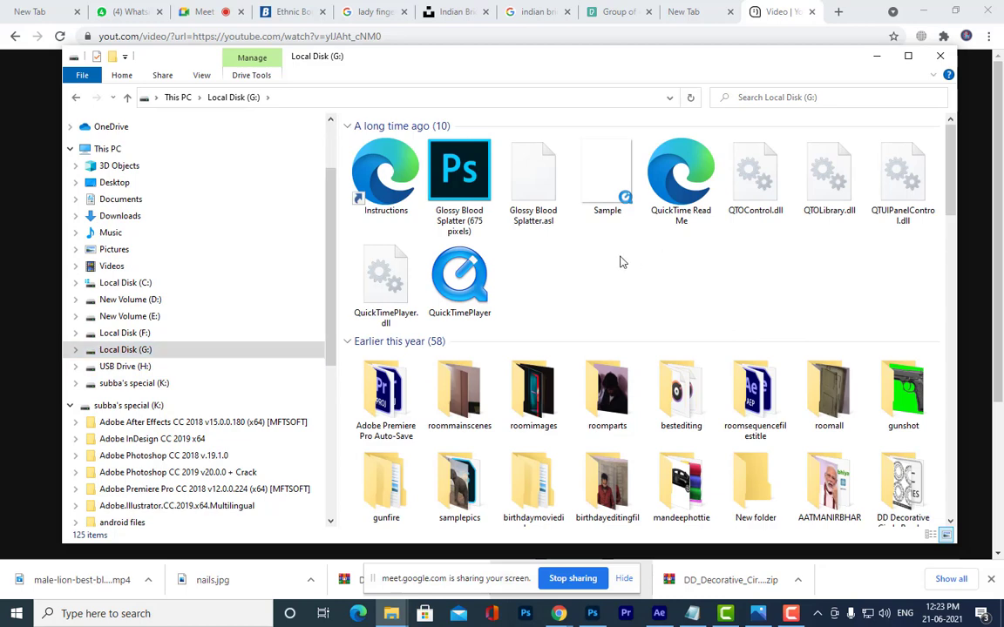
right_click(621, 259)
mouse_move(689, 455)
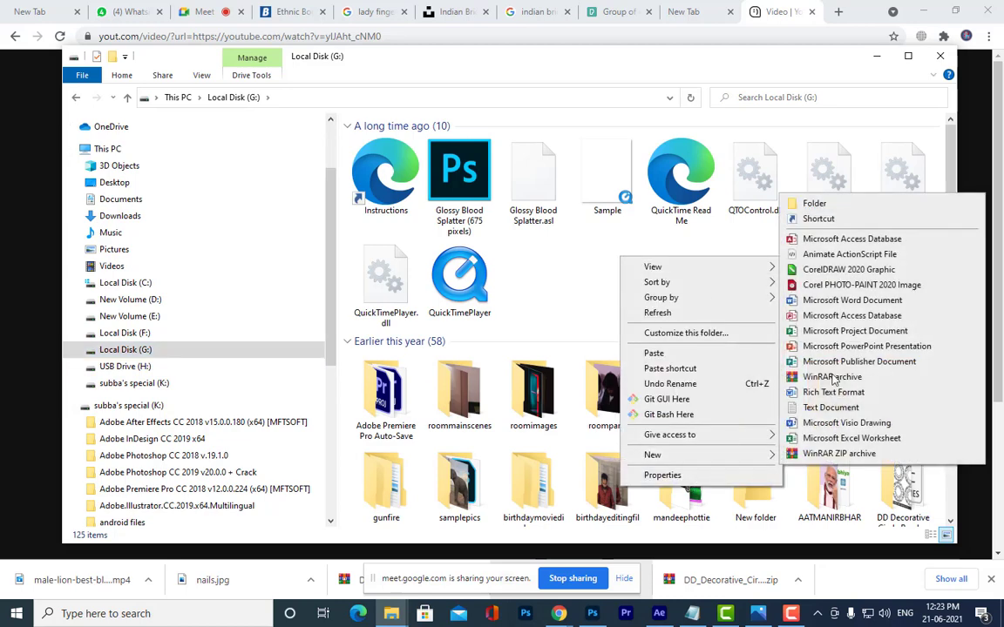
click(881, 205)
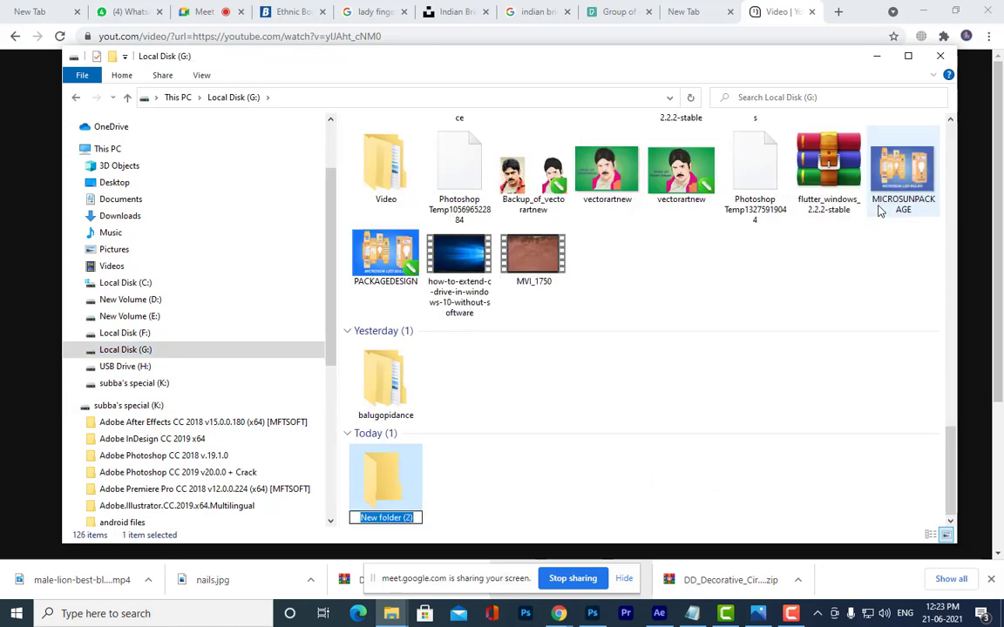
text(g)
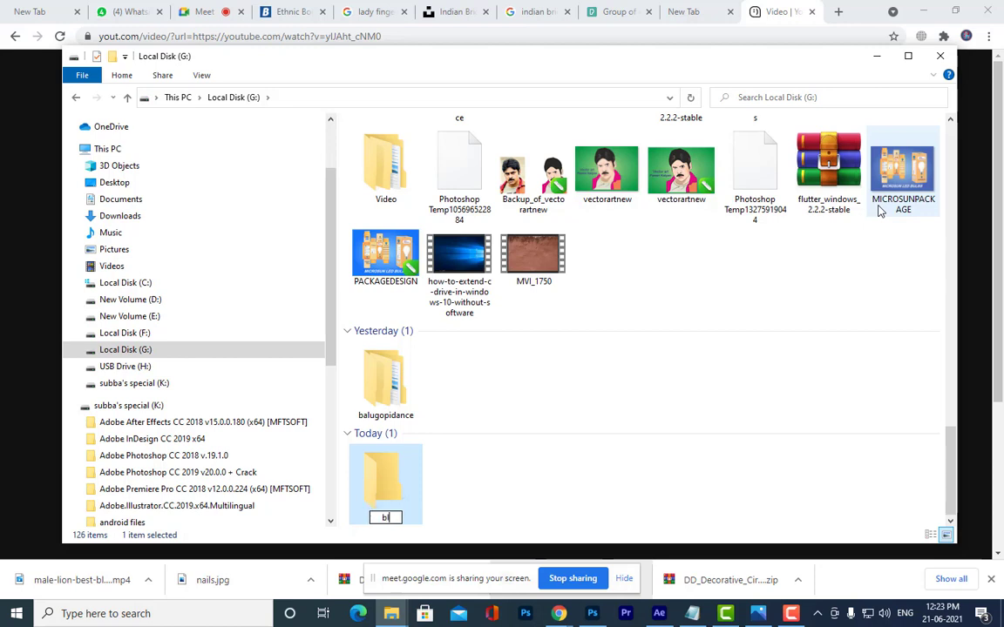
text(uescree)
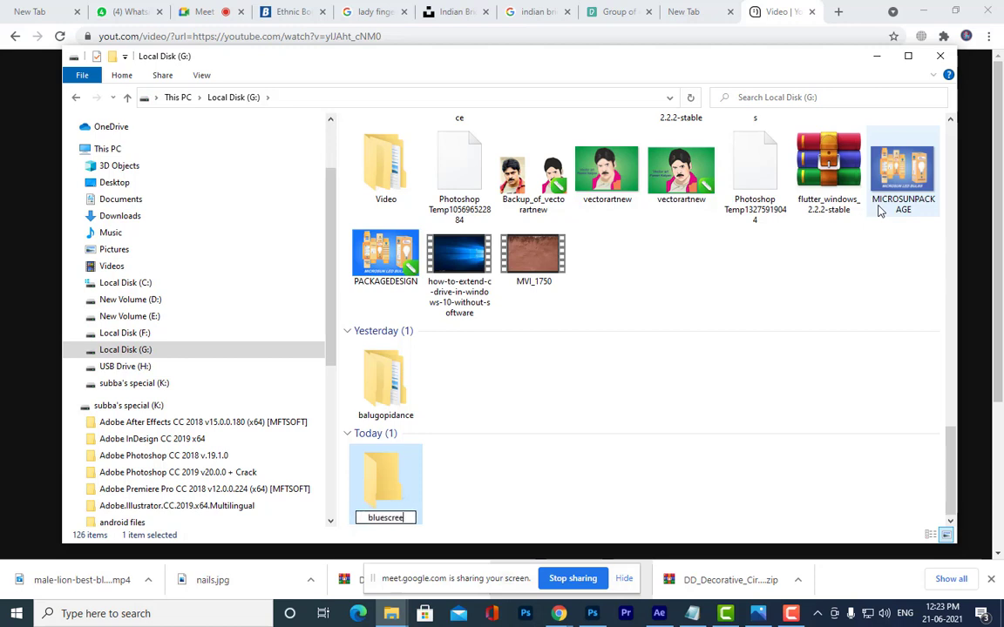
text(nshots)
key(Return)
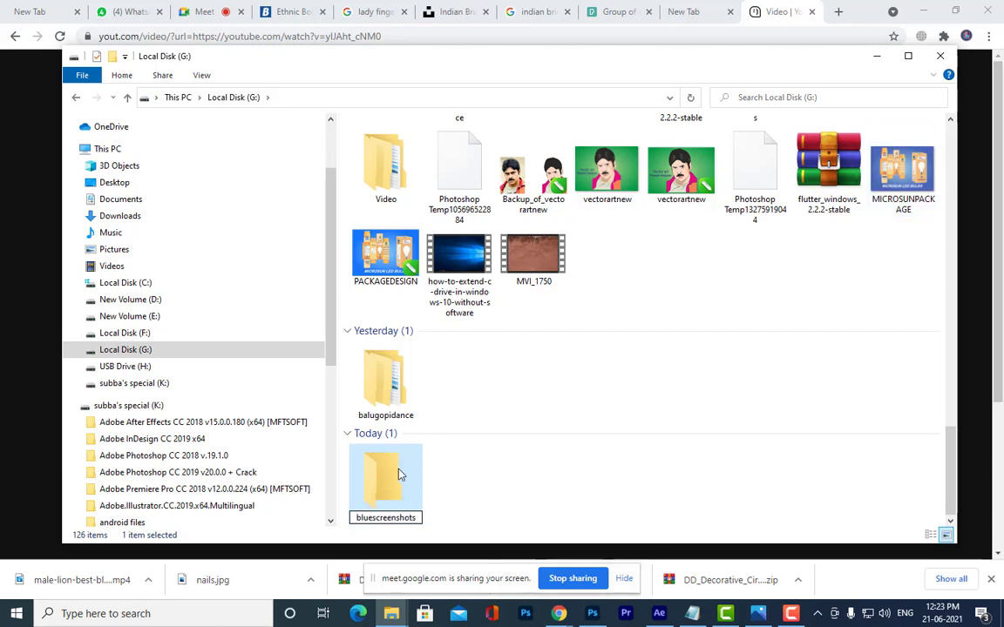
Paste the lion MP4 into the bluescreenshots folder and return to After Effects
double_click(384, 475)
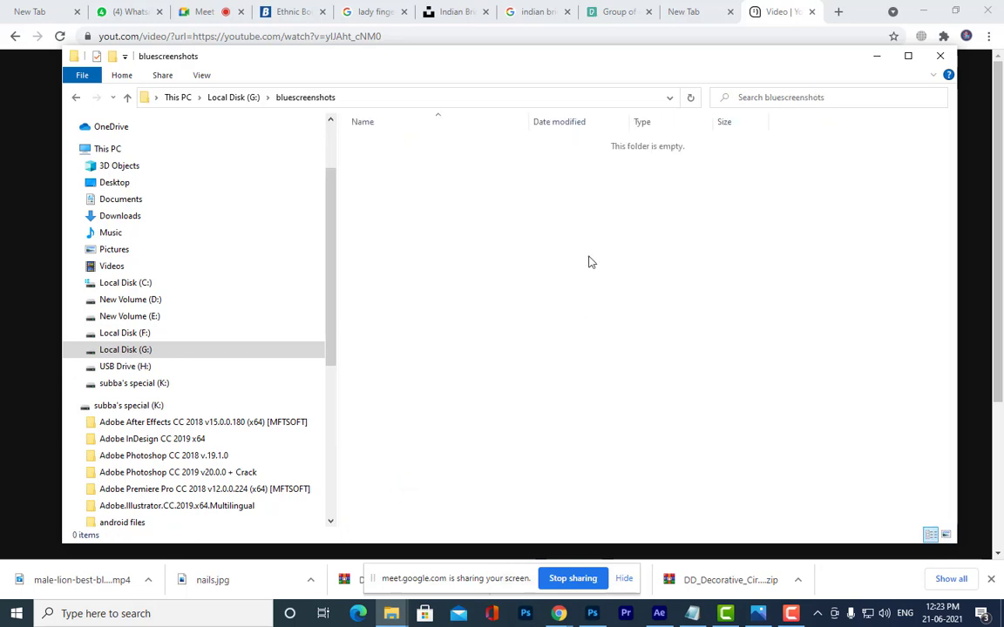
key(ctrl+v)
click(768, 150)
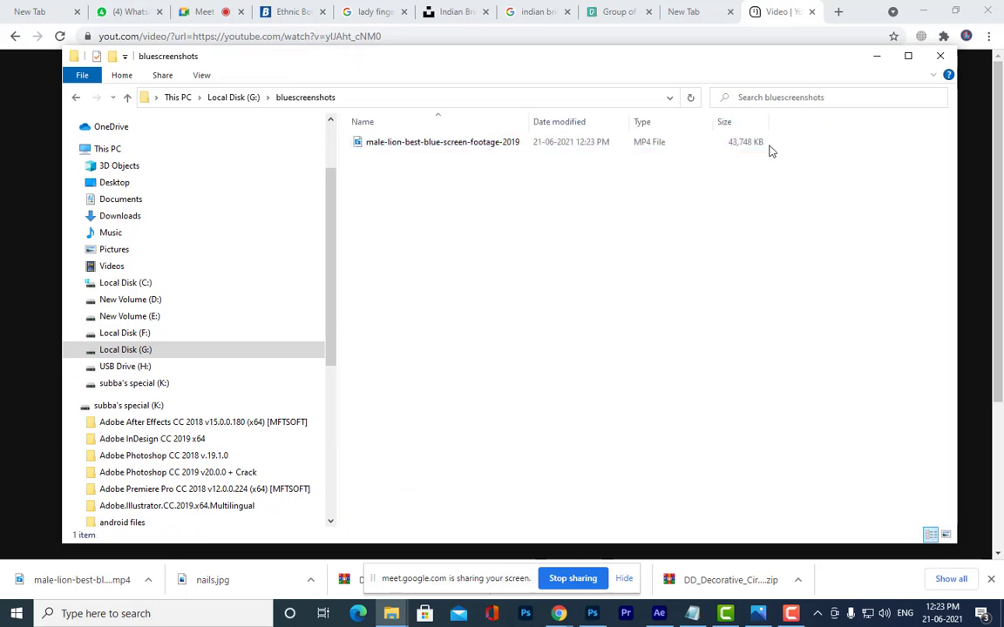
click(659, 613)
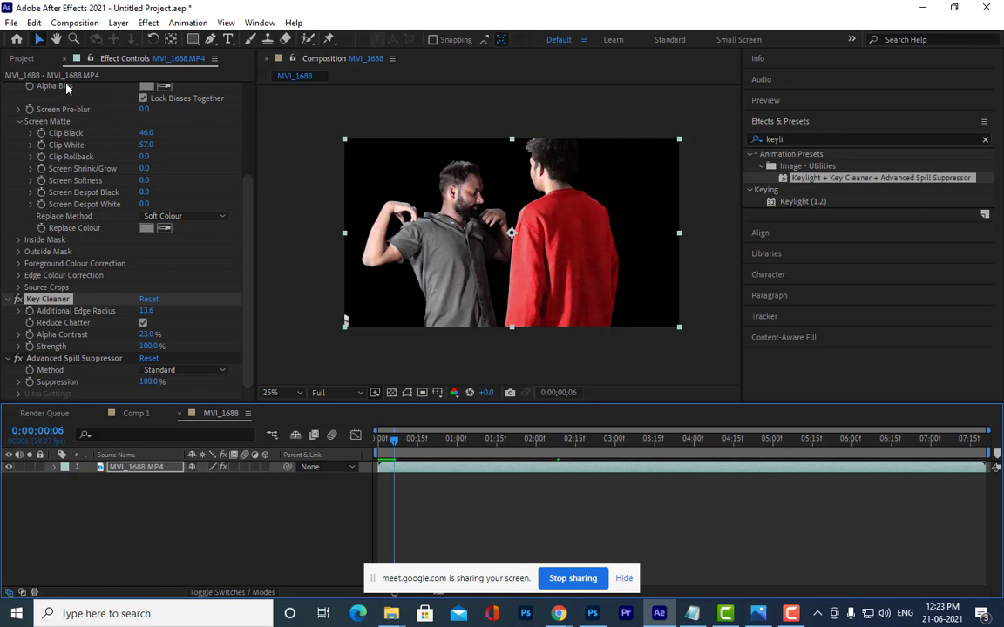
Delete the MVI_1688 layer from the composition
click(122, 477)
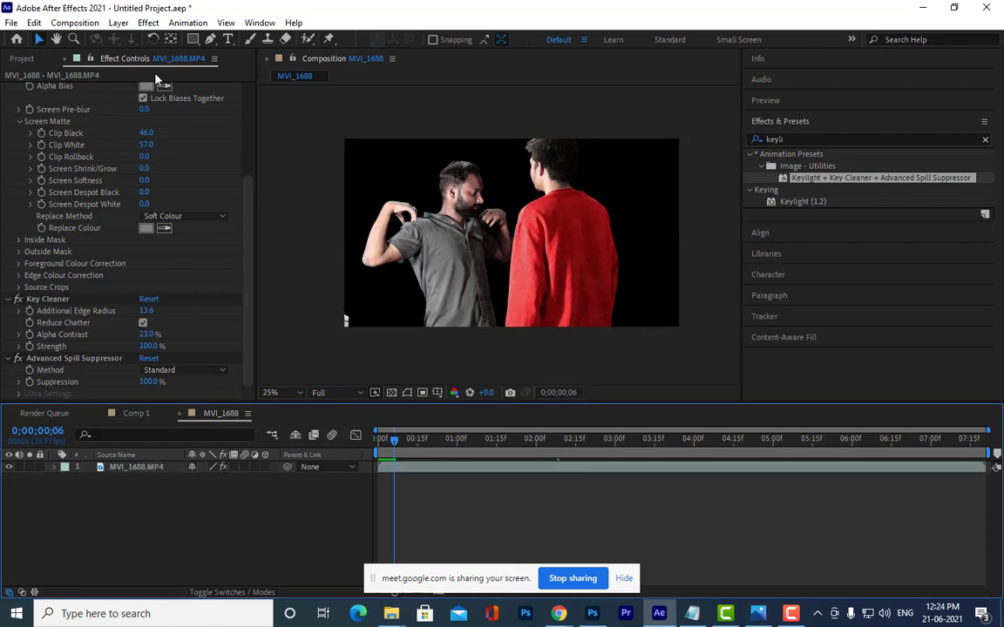
click(21, 60)
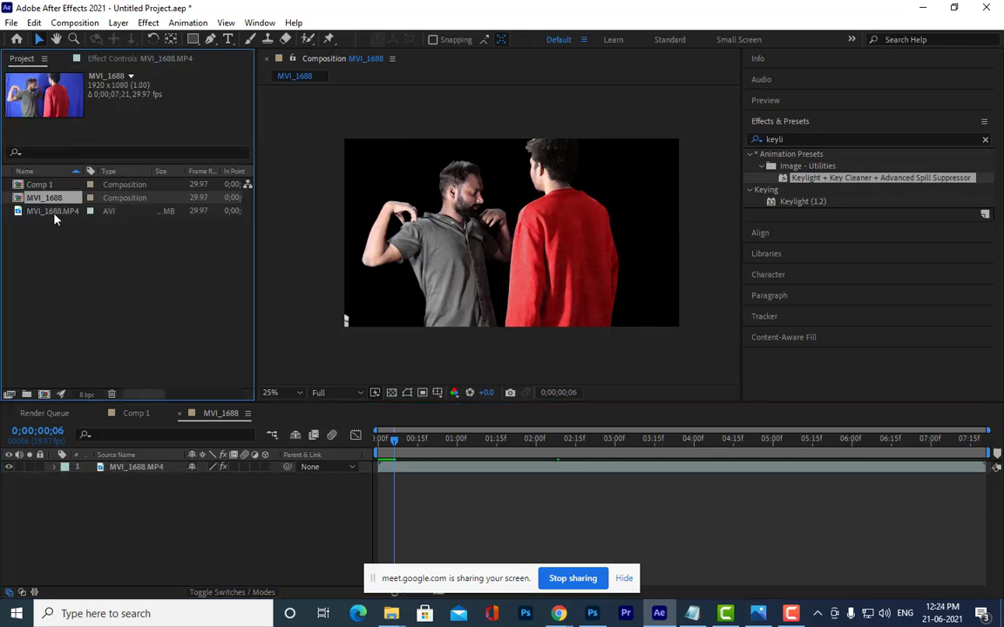
click(137, 468)
key(Delete)
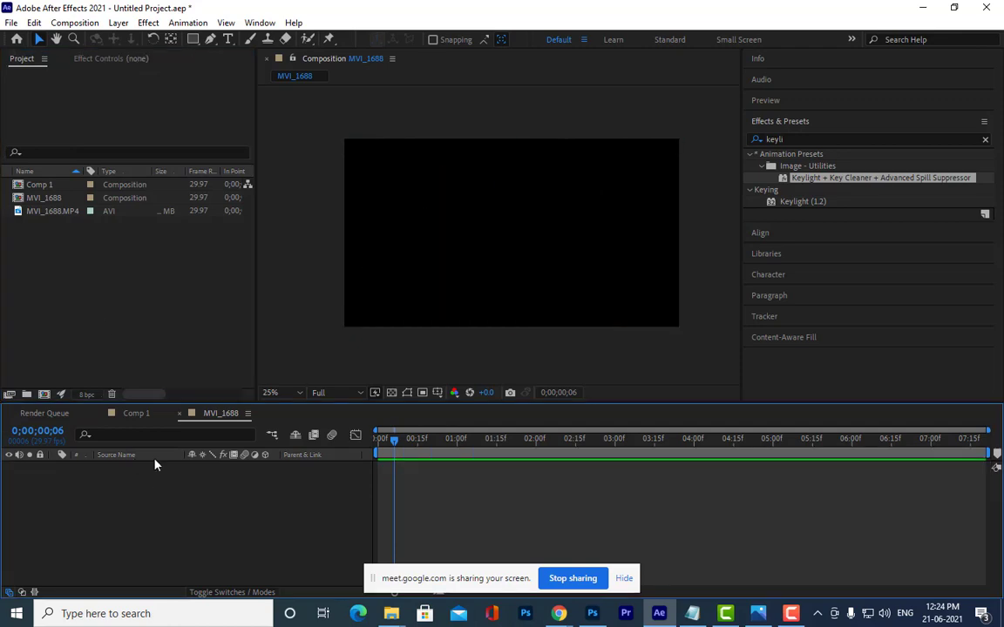
Import male-lion-best-blue-screen-footage-2019 from G:\bluescreenshots into the project
right_click(96, 280)
mouse_move(130, 349)
click(287, 351)
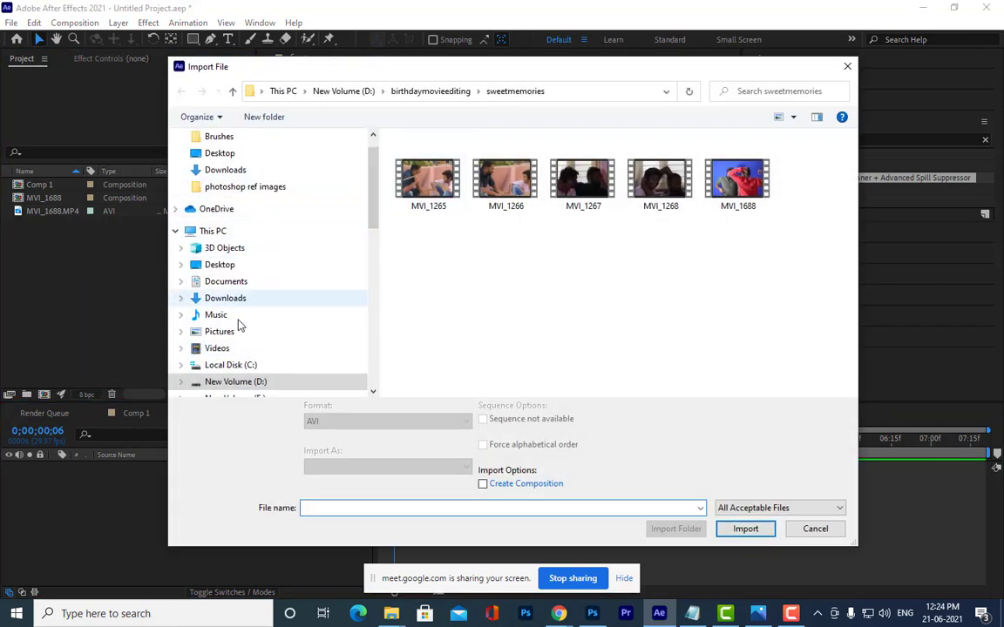
scroll(265, 344, down, 2)
click(246, 349)
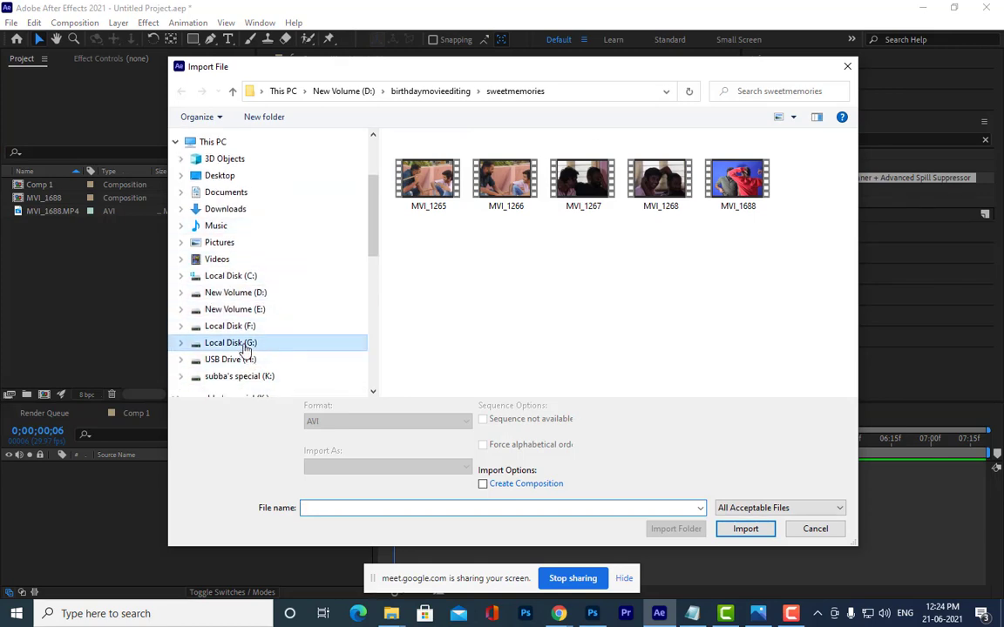
double_click(414, 179)
click(428, 183)
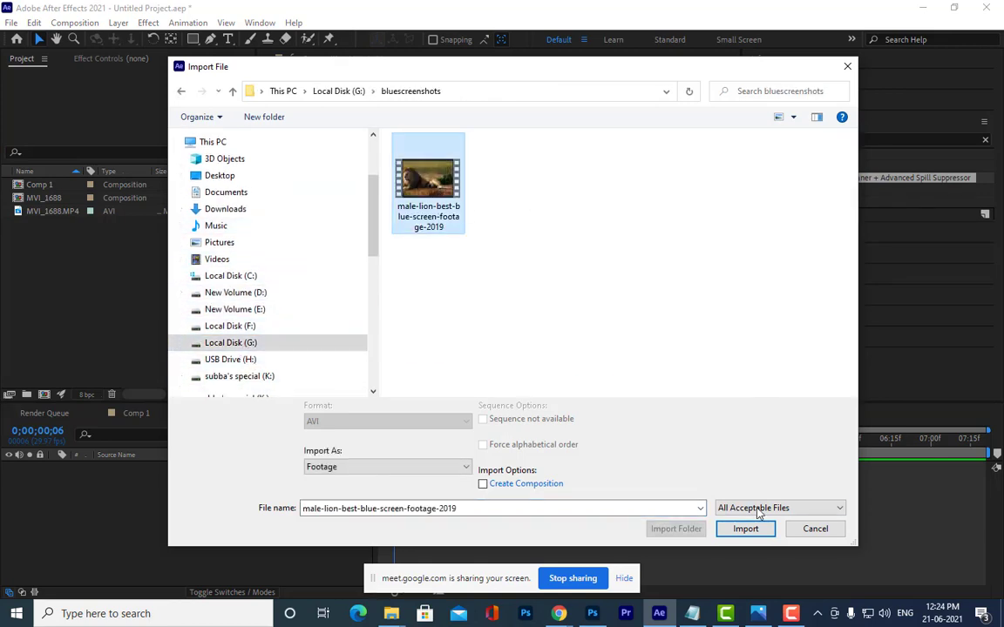
click(750, 529)
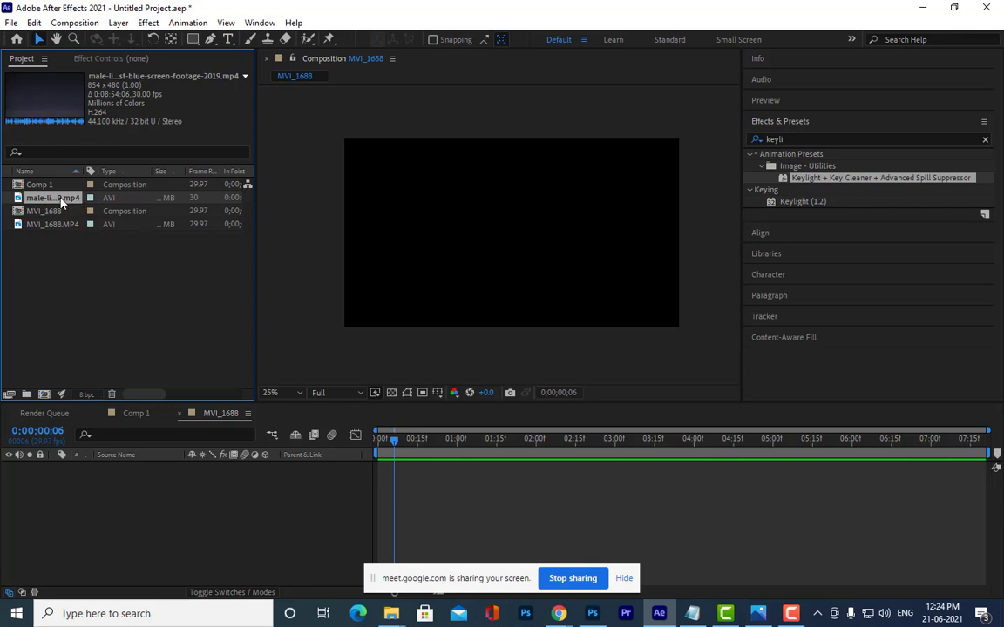
Create a new composition from the lion footage and preview it
drag(65, 227, 44, 394)
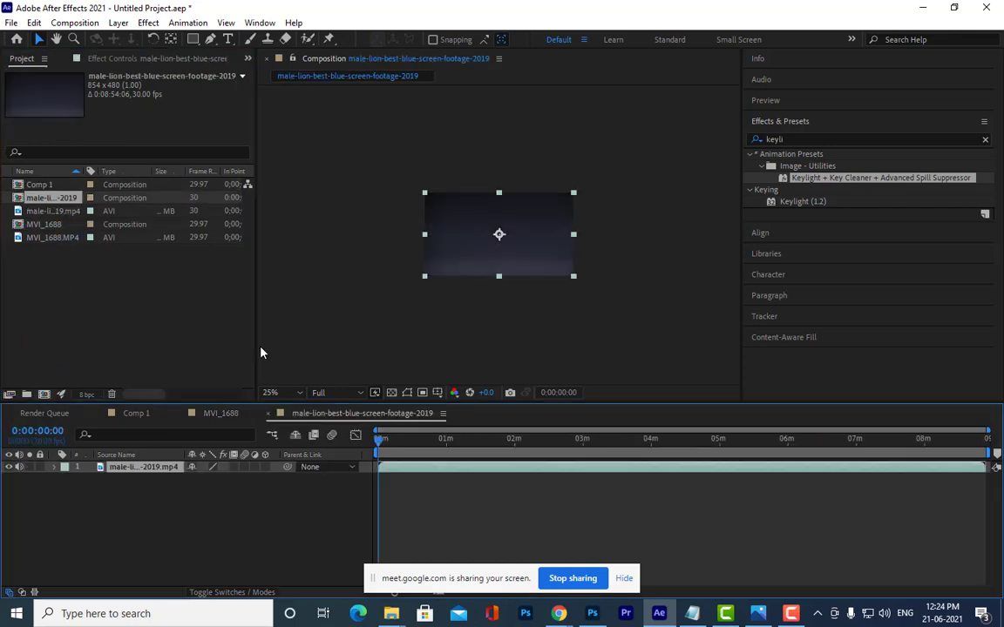
drag(559, 252, 568, 257)
key(space)
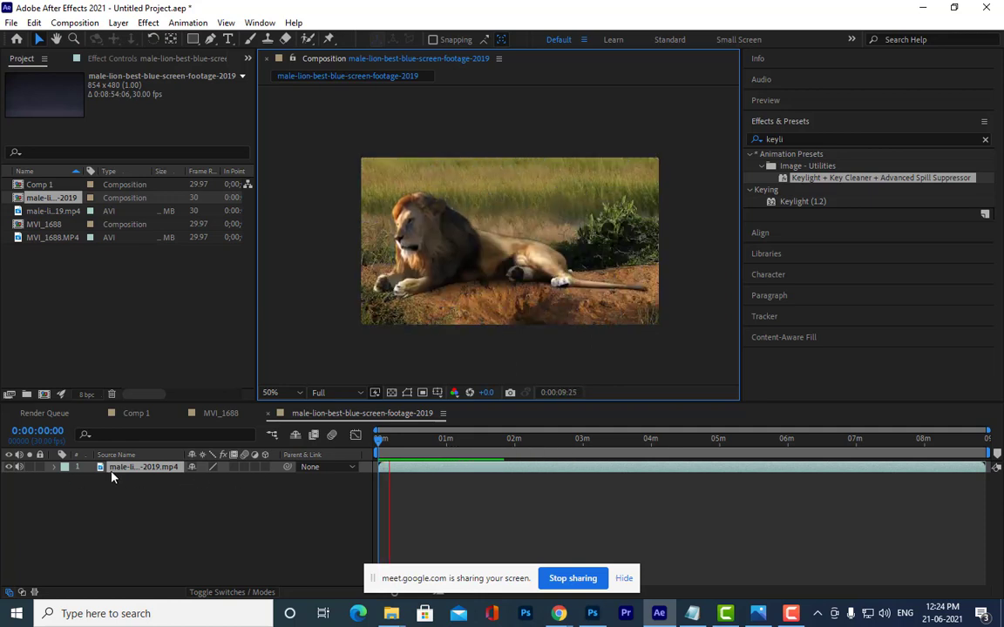
key(space)
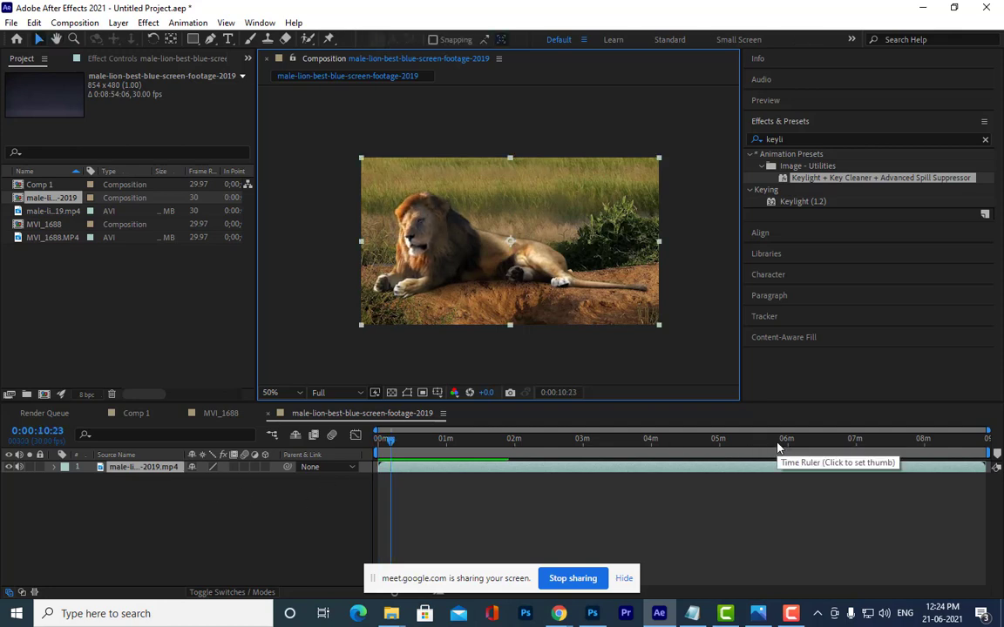
Trim the lion layer's in-point to 0:07:31:15, where the walking shot begins
click(778, 446)
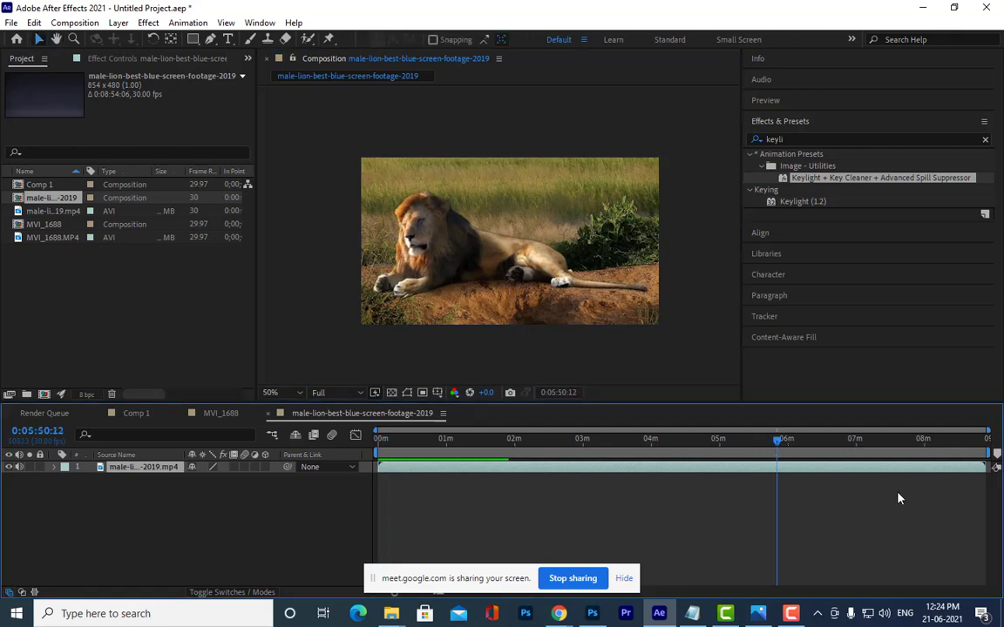
key(space)
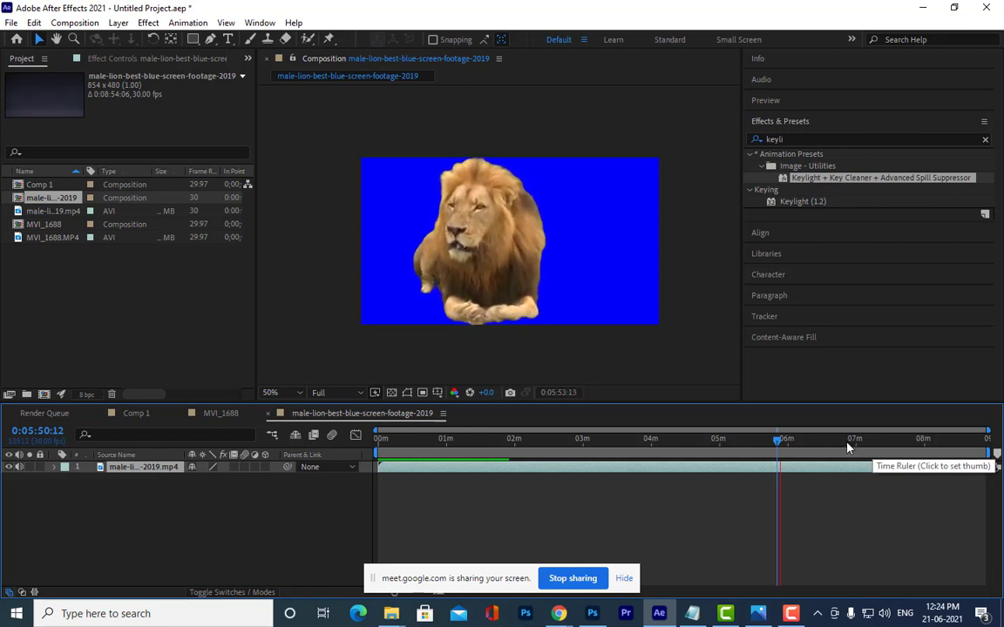
click(893, 446)
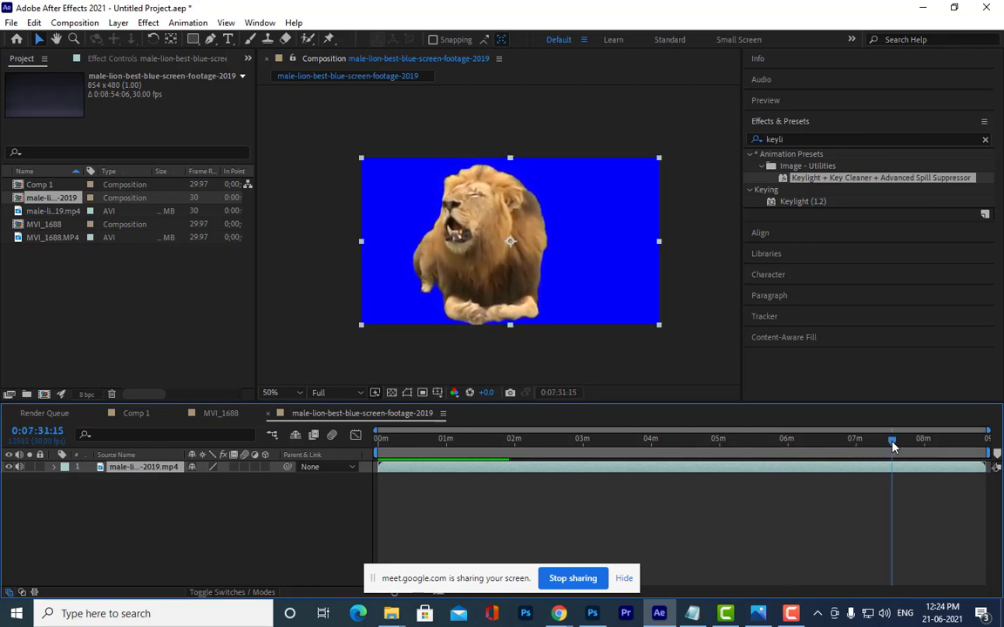
click(919, 446)
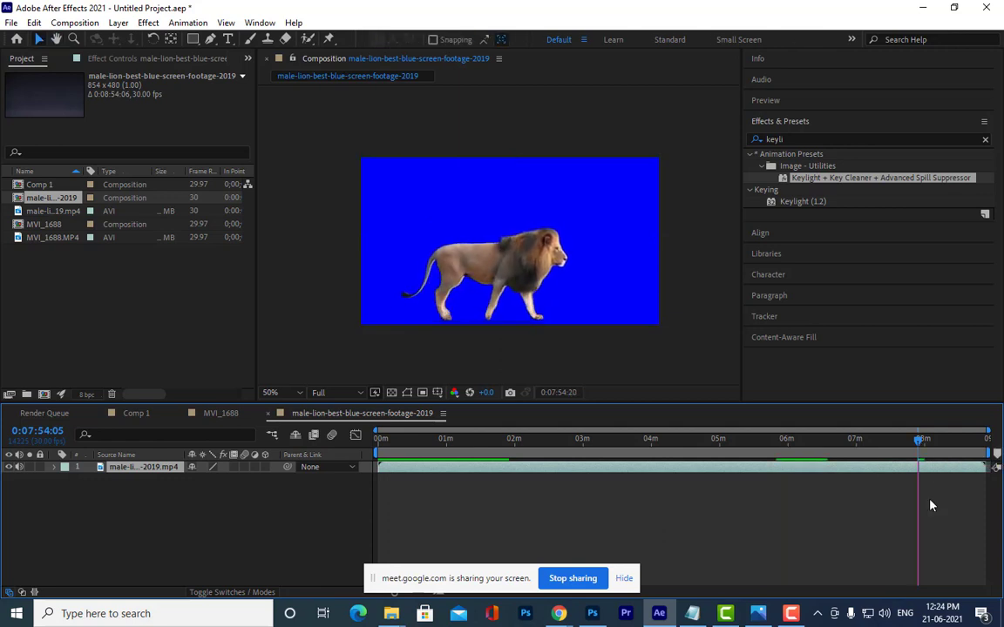
drag(918, 440, 892, 441)
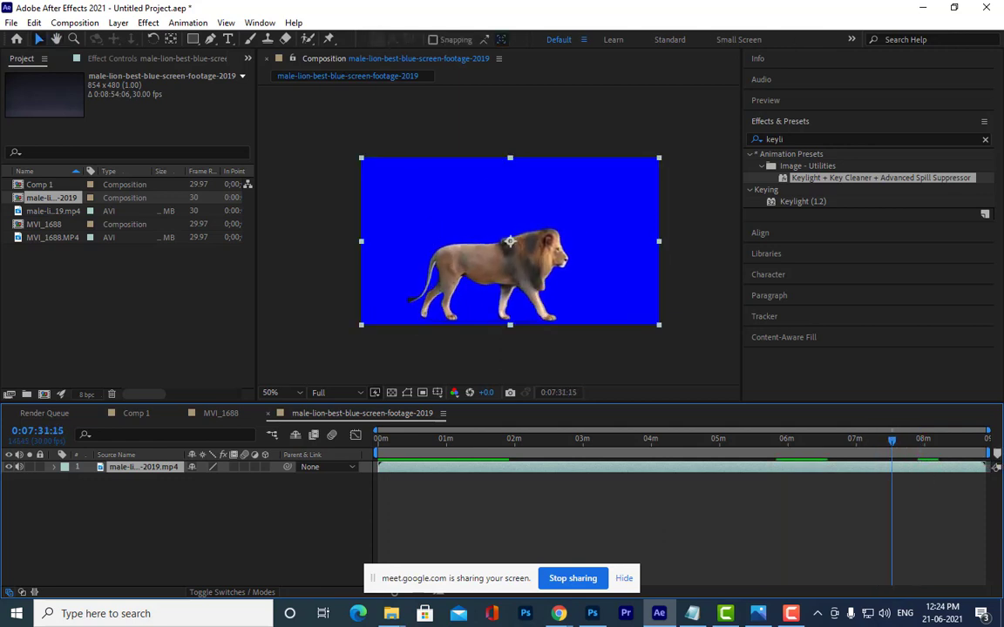
key(alt+bracketleft)
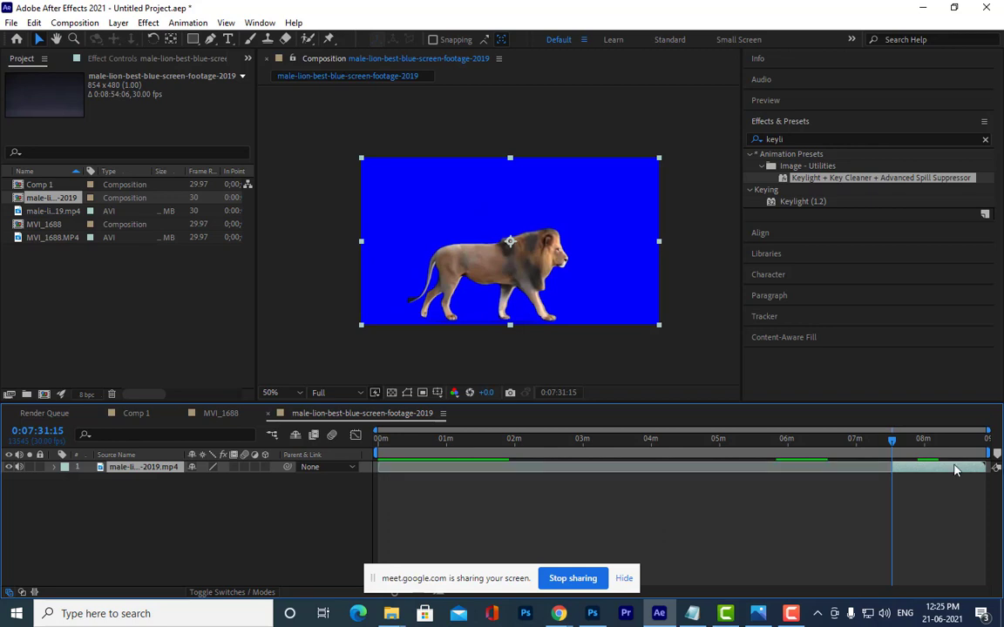
key(Home)
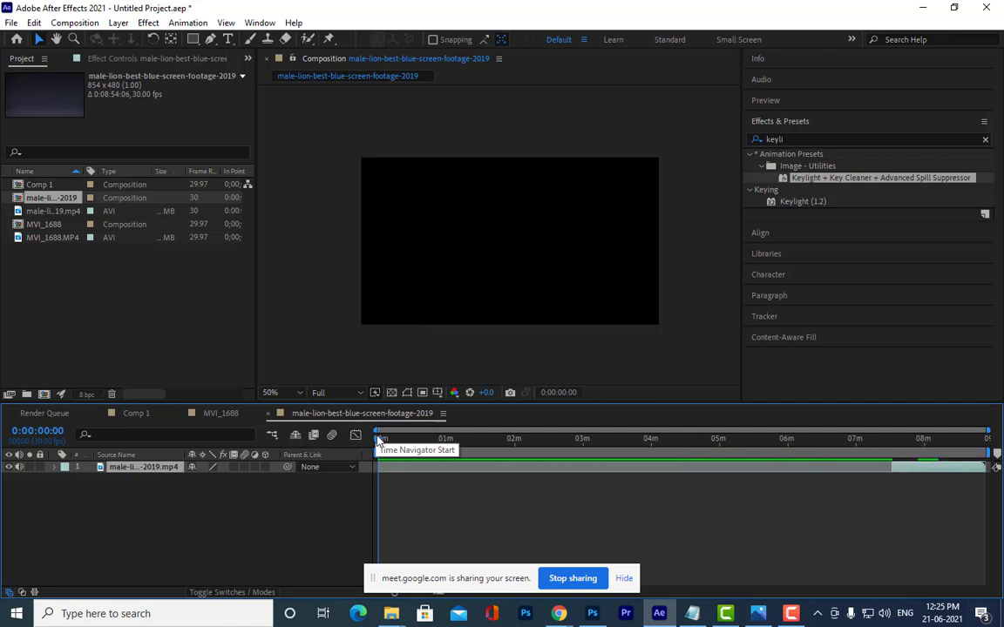
Preview the trimmed walking-lion clip from 0:00 and zoom the viewer in
click(384, 441)
drag(391, 446, 341, 443)
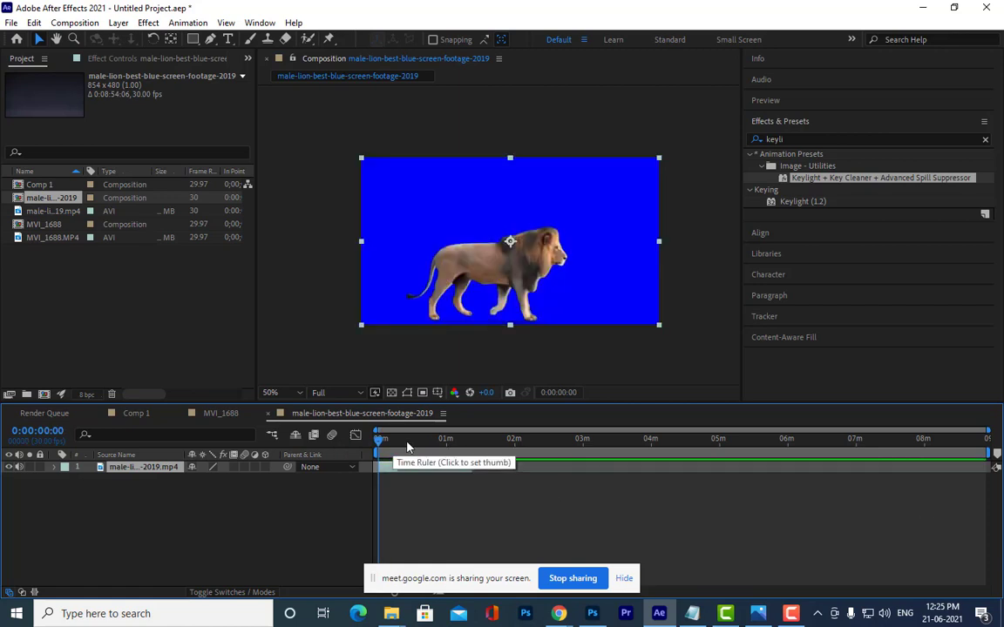
key(space)
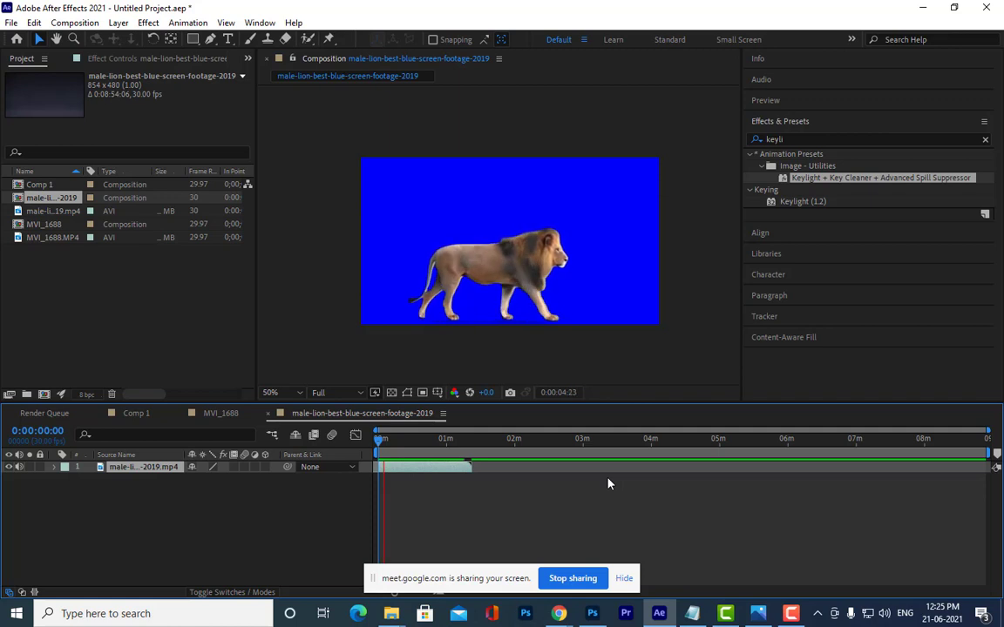
key(space)
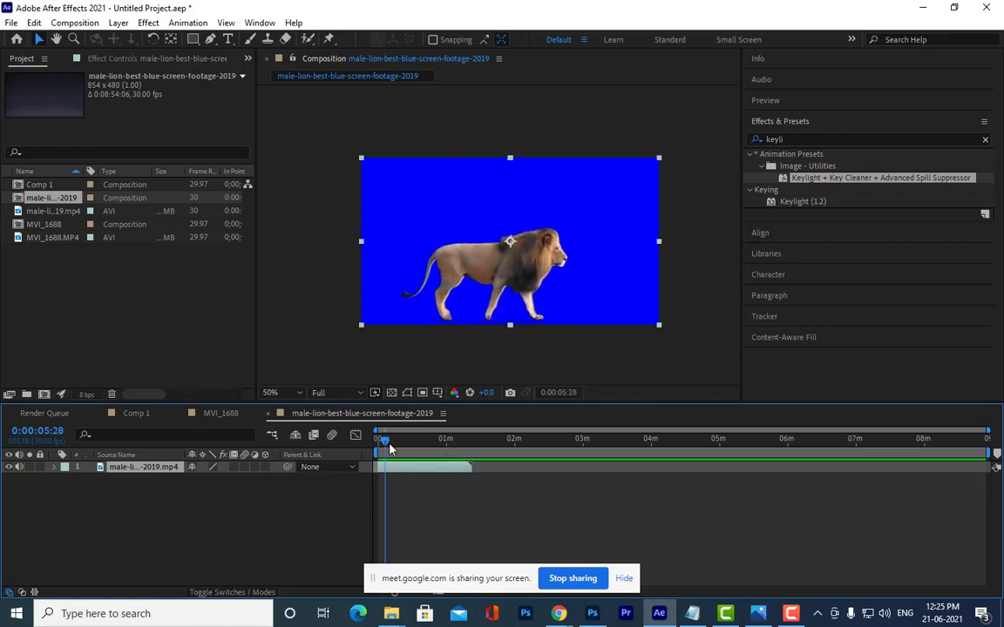
scroll(510, 233, up, 1)
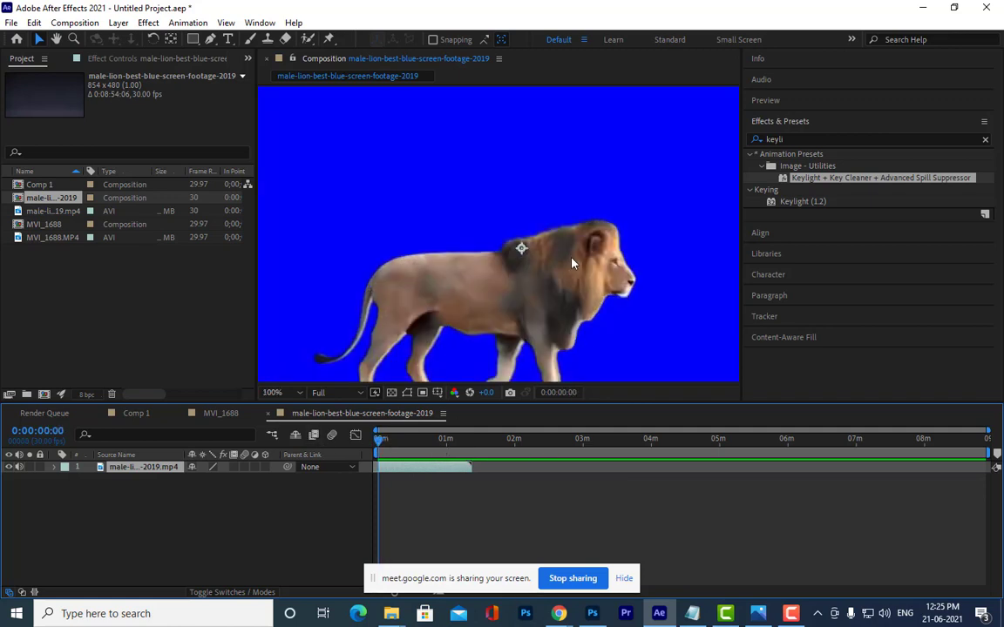
scroll(518, 232, up, 1)
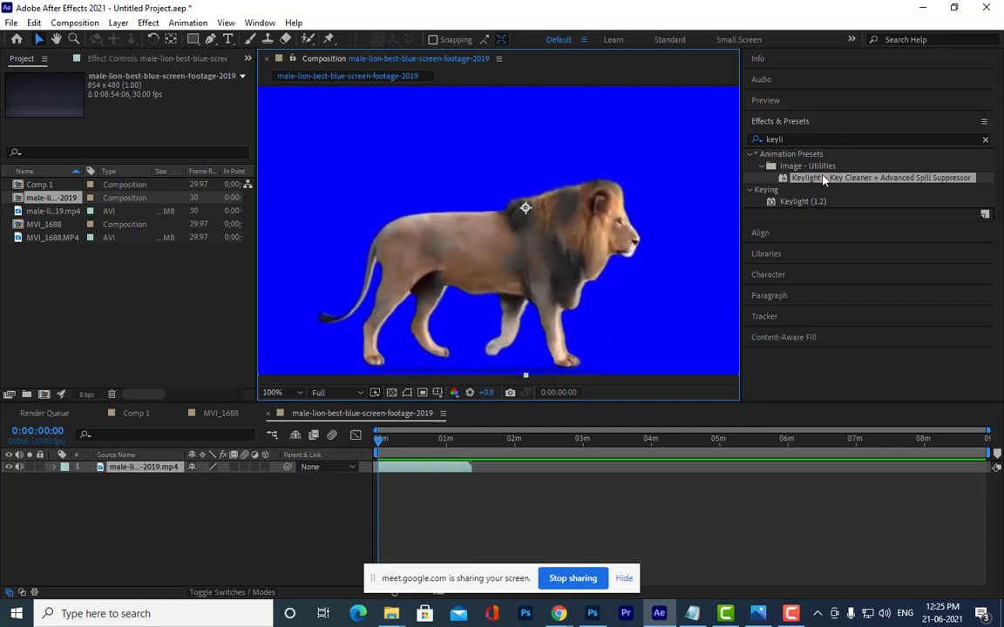
Drag the Keylight + Key Cleaner + Advanced Spill Suppressor preset from Effects & Presets onto the lion layer
click(801, 203)
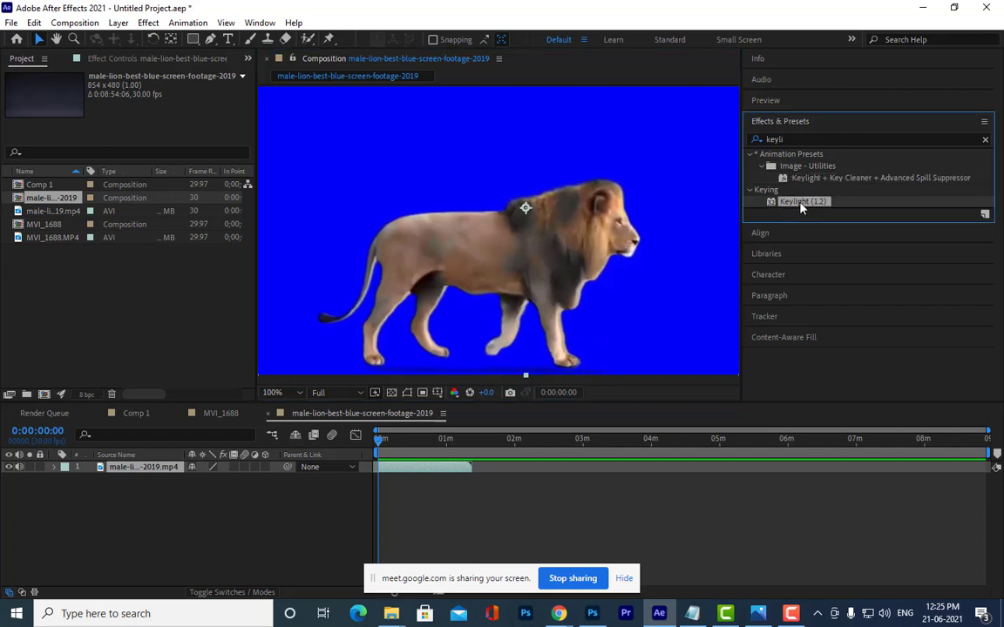
click(863, 178)
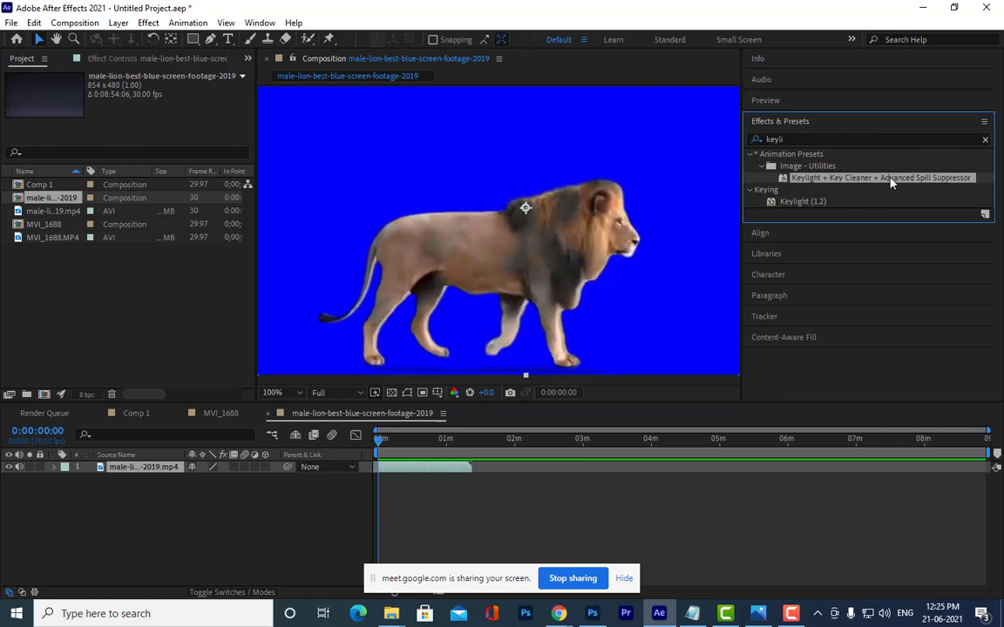
drag(891, 181, 140, 470)
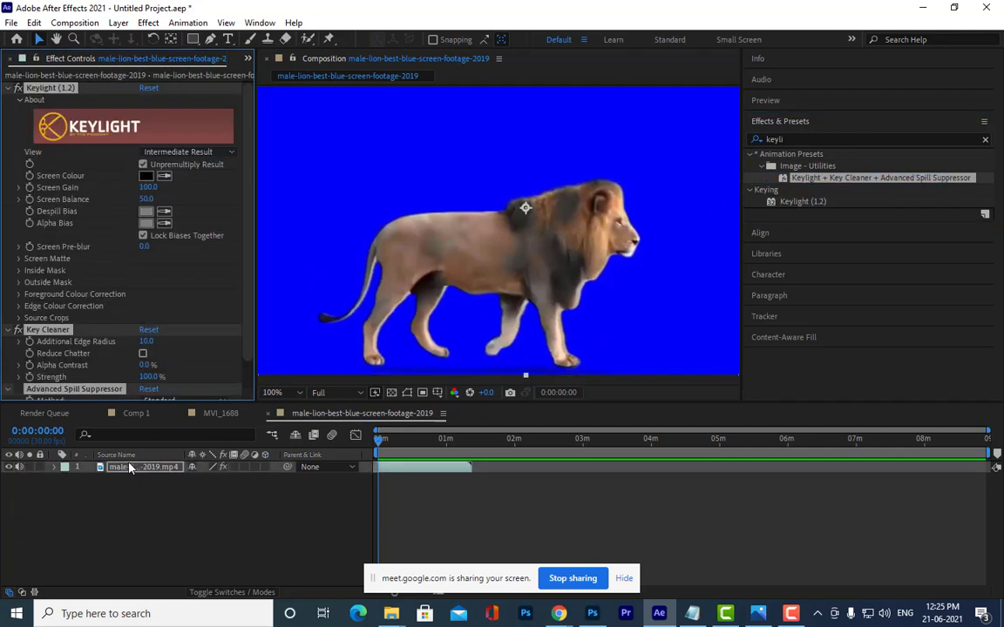
Fit the frame, reposition the lion layer, and scrub the clip to check the key
key(comma)
key(comma)
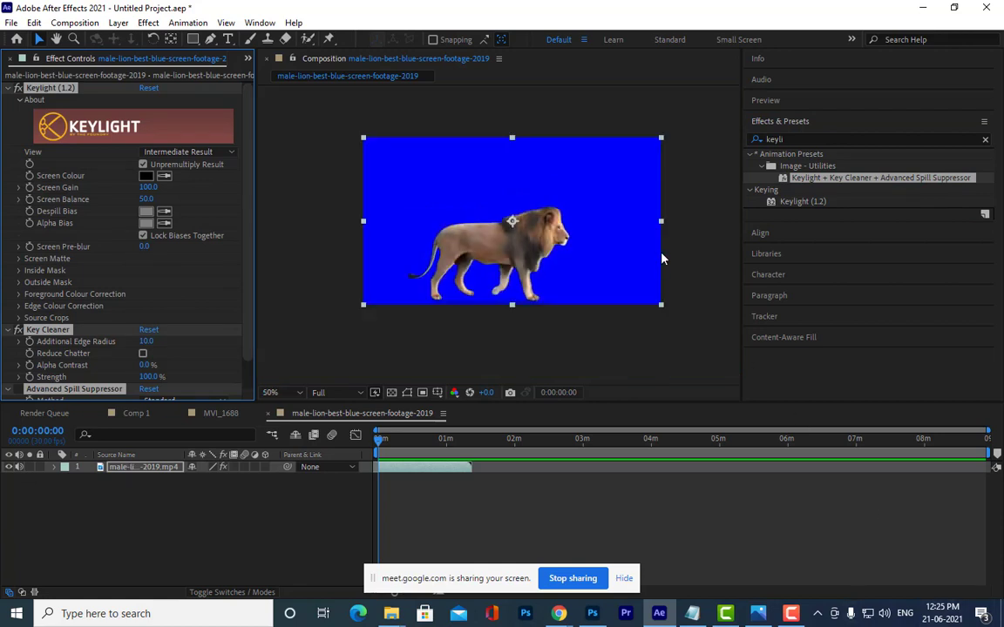
drag(662, 259, 709, 277)
click(426, 440)
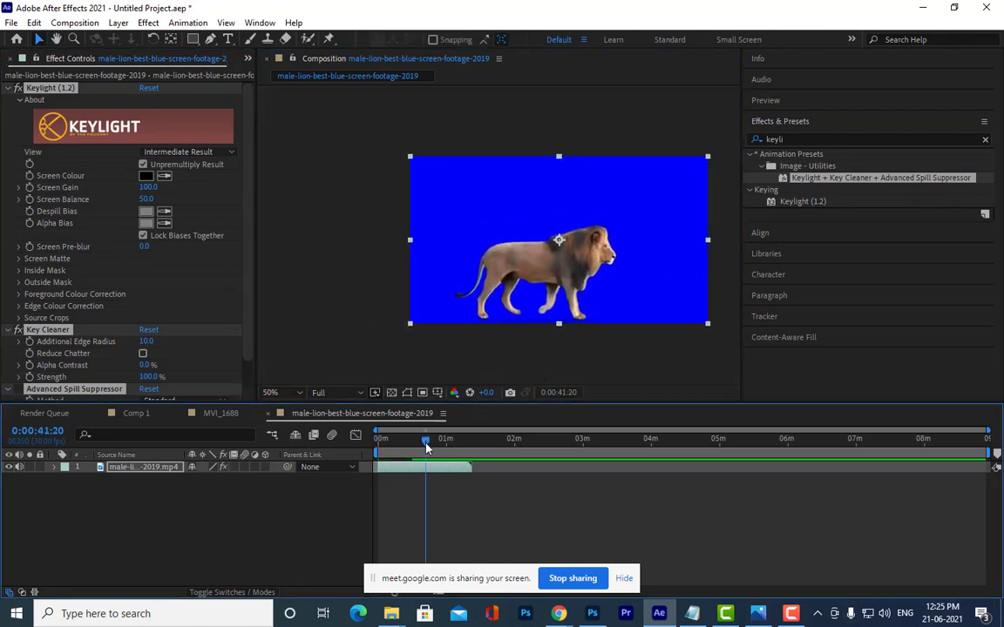
mouse_move(426, 443)
mouse_down()
mouse_move(449, 443)
mouse_move(419, 443)
mouse_up()
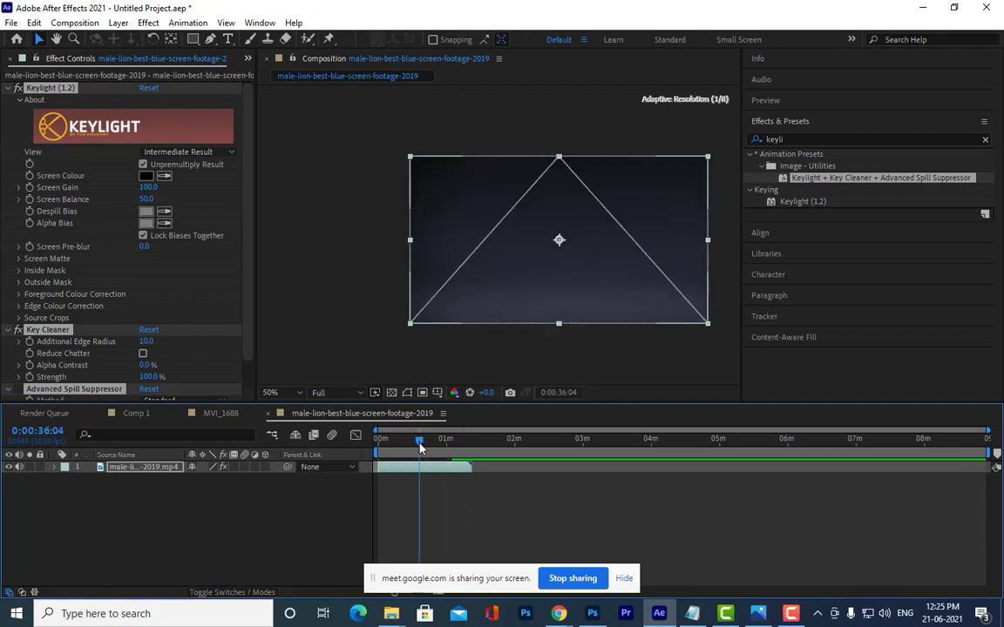
drag(399, 445, 368, 442)
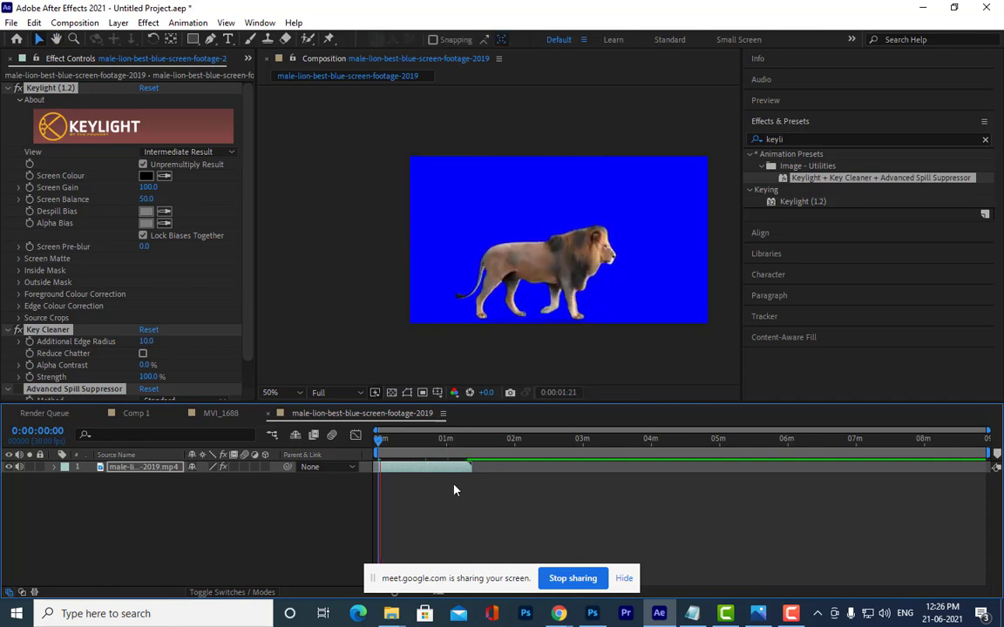
Sample the blue backdrop with Keylight's Screen Colour eyedropper so the lion sits on black
click(406, 468)
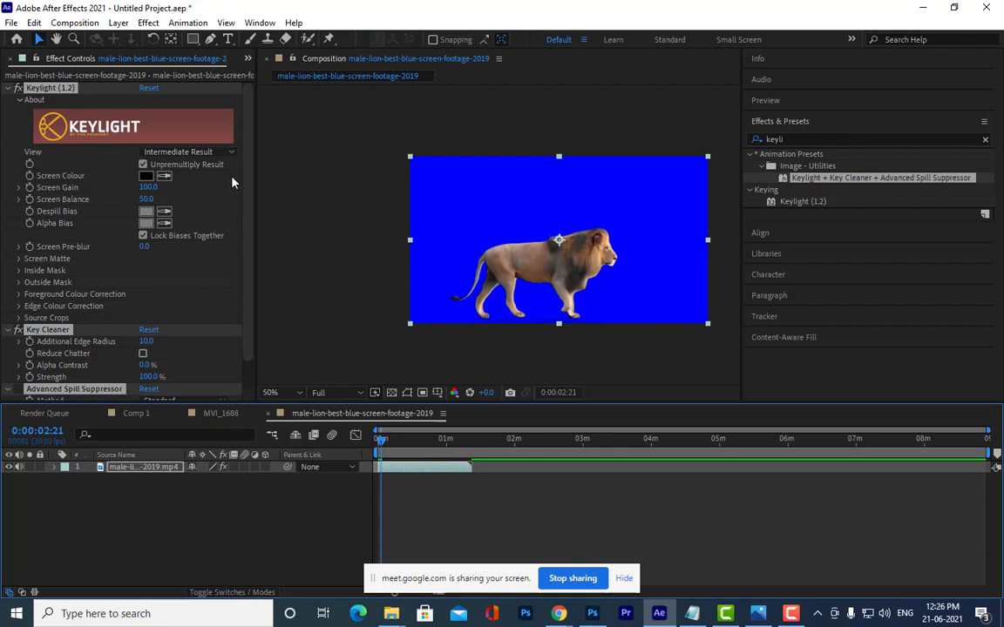
click(165, 177)
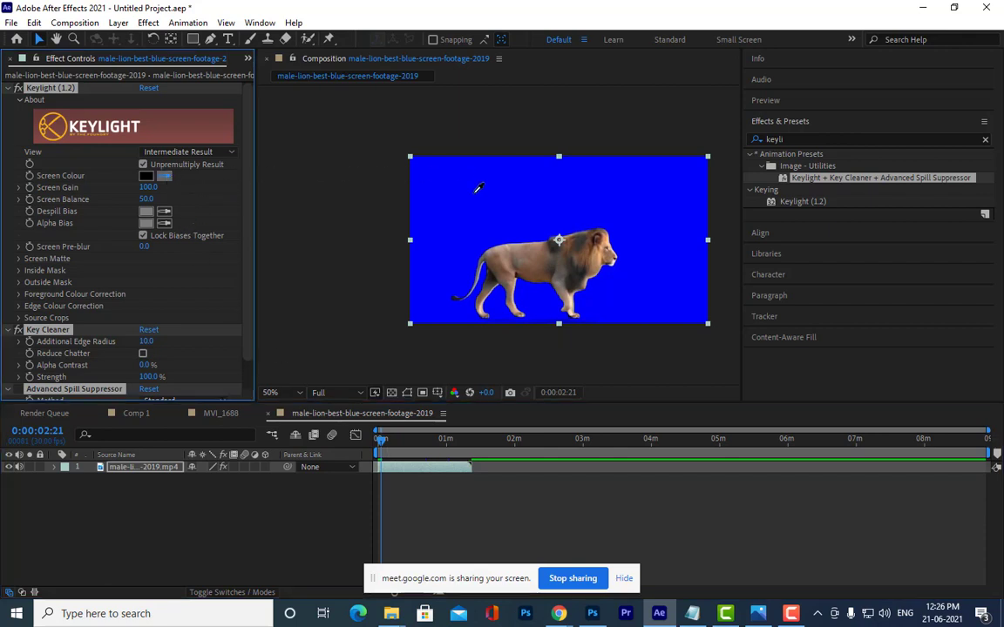
click(477, 187)
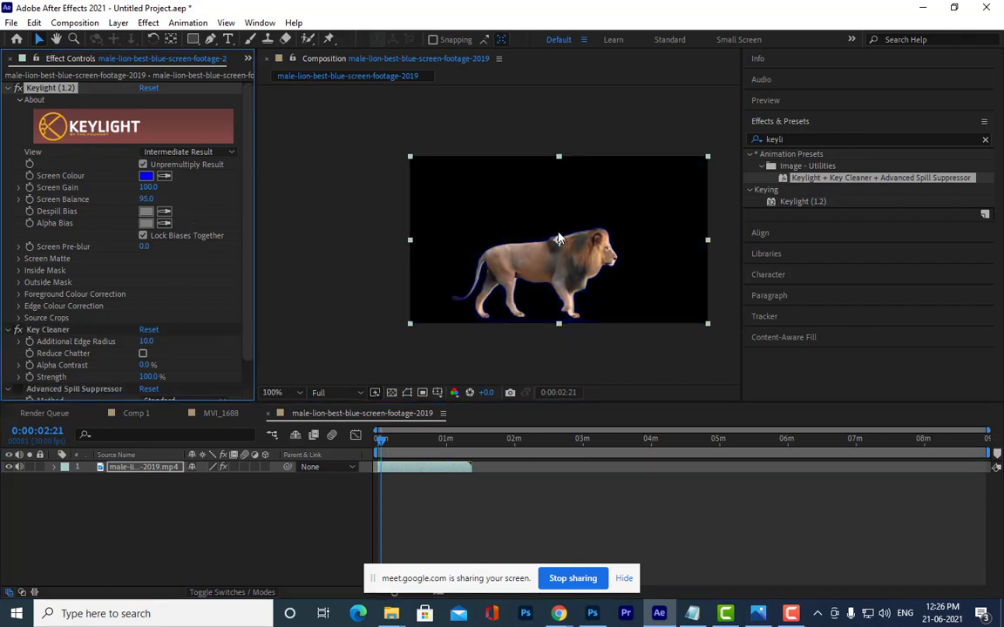
key(period)
drag(470, 239, 470, 274)
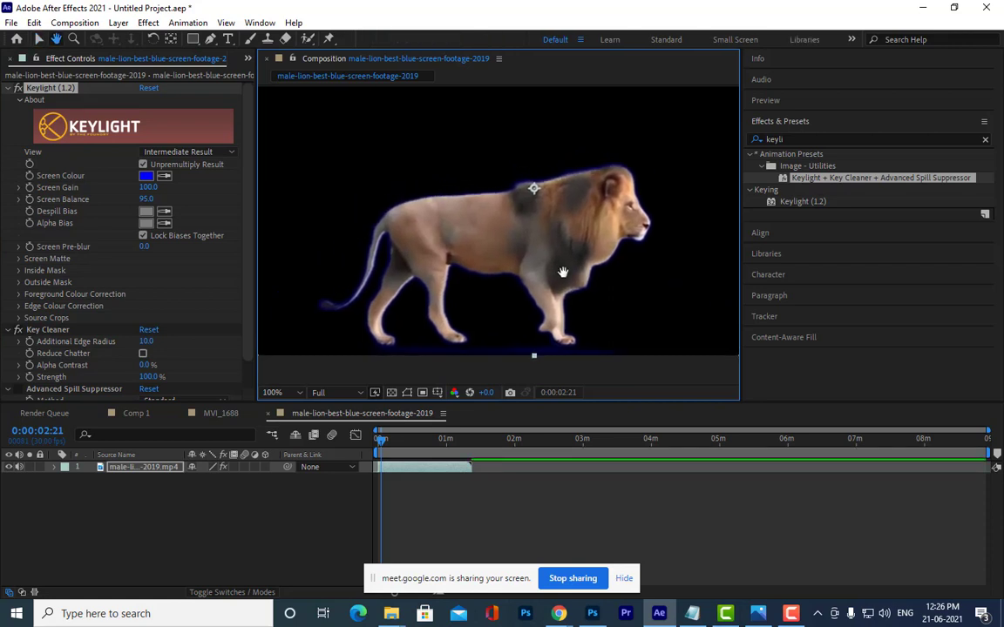
click(192, 152)
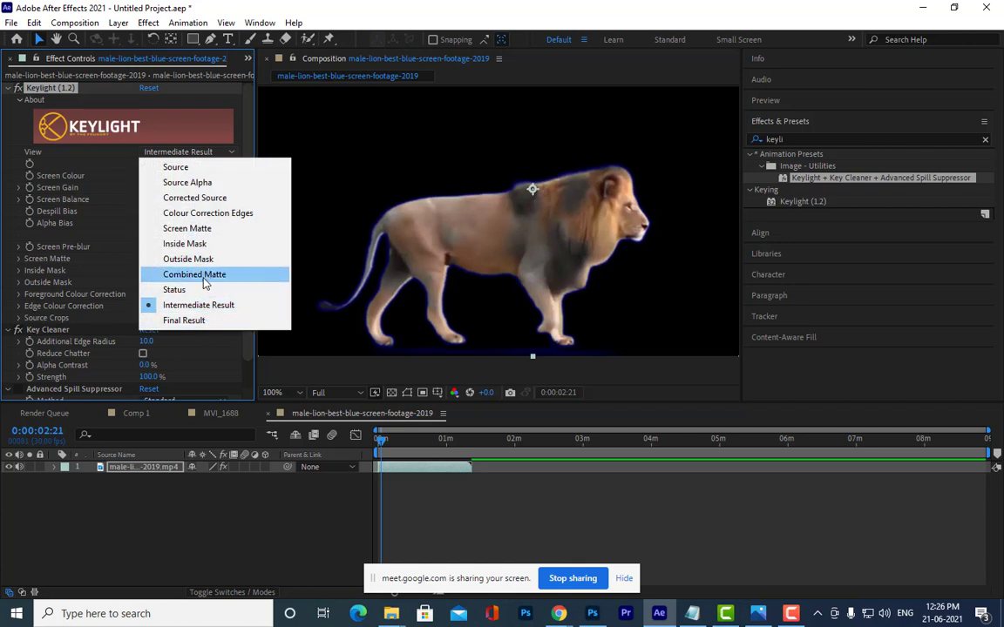
Switch Keylight's View to Screen Matte and raise Screen Gain to 119.0
click(196, 229)
mouse_move(550, 261)
mouse_down()
mouse_move(599, 183)
mouse_move(558, 327)
mouse_move(541, 240)
mouse_move(550, 212)
mouse_move(545, 226)
mouse_up()
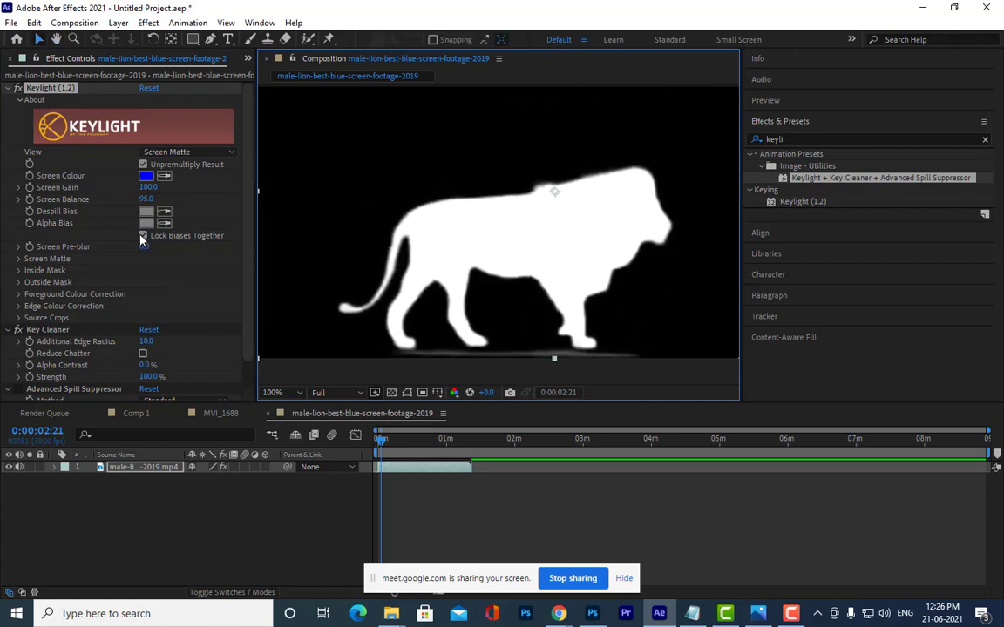
drag(150, 188, 172, 200)
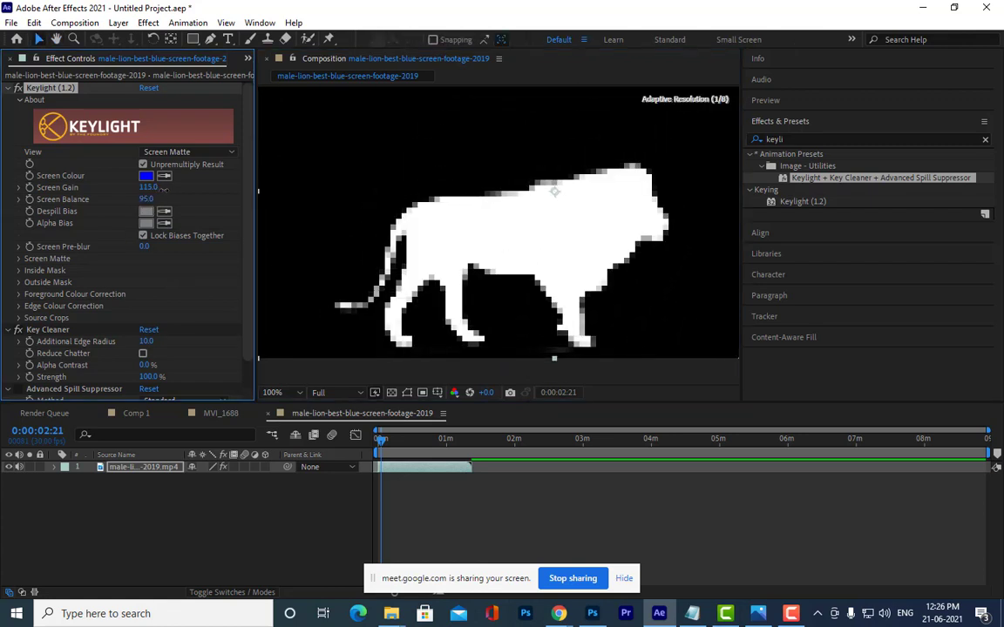
scroll(610, 269, up, 2)
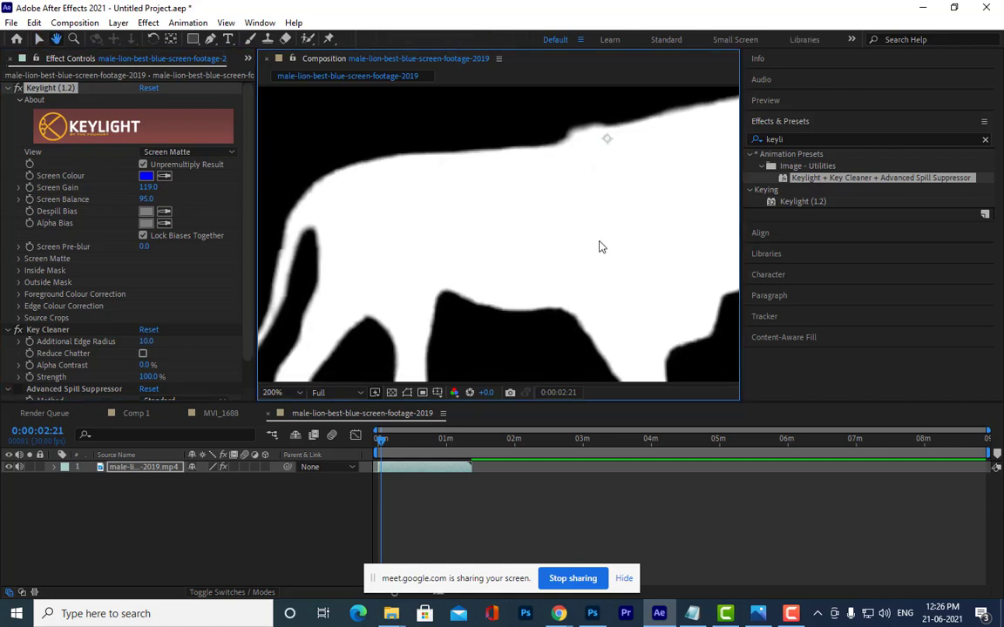
scroll(535, 236, down, 2)
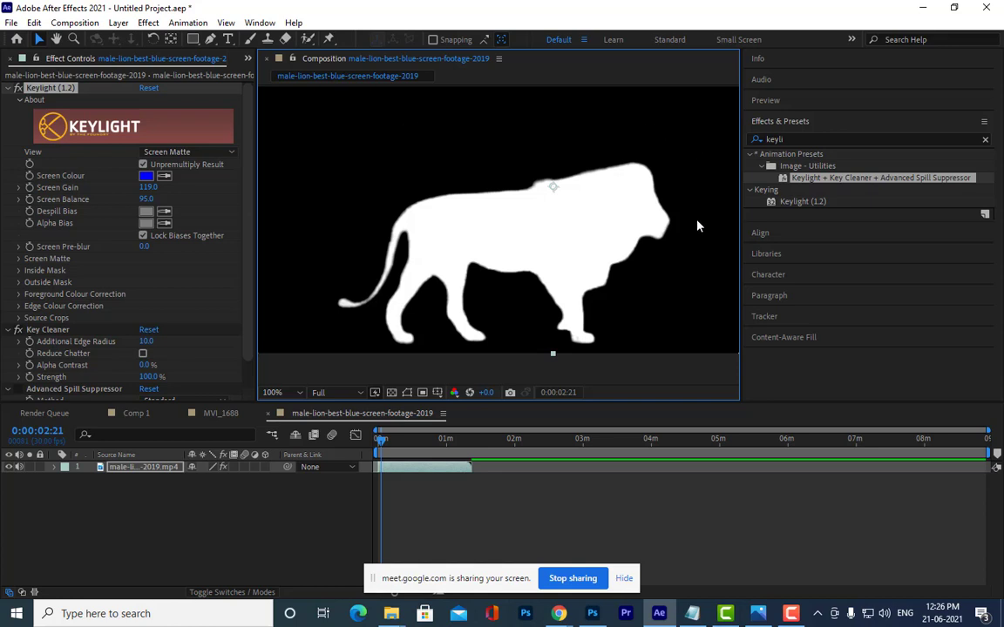
drag(515, 248, 516, 225)
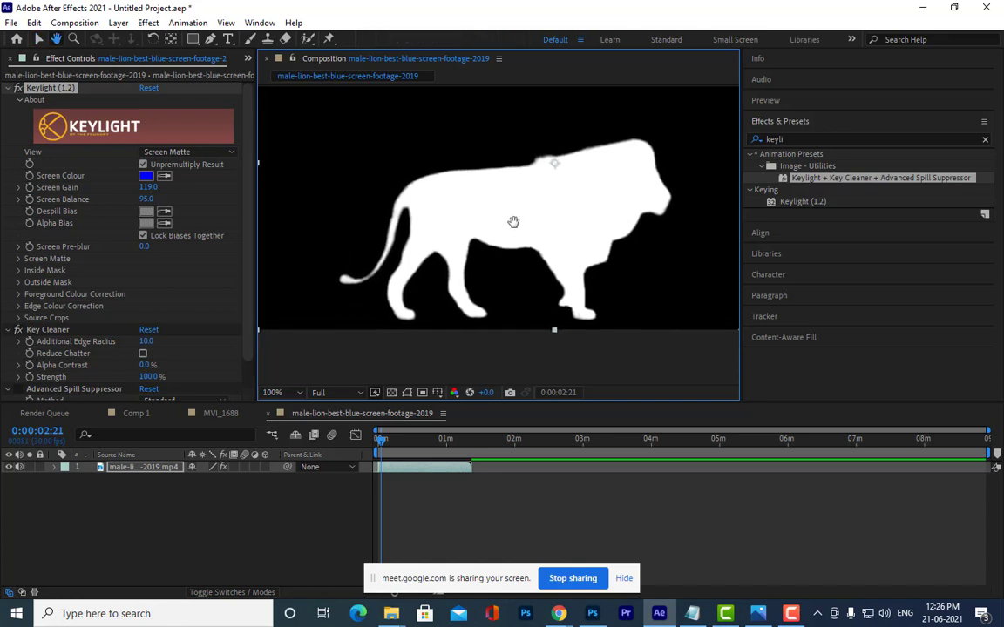
click(171, 152)
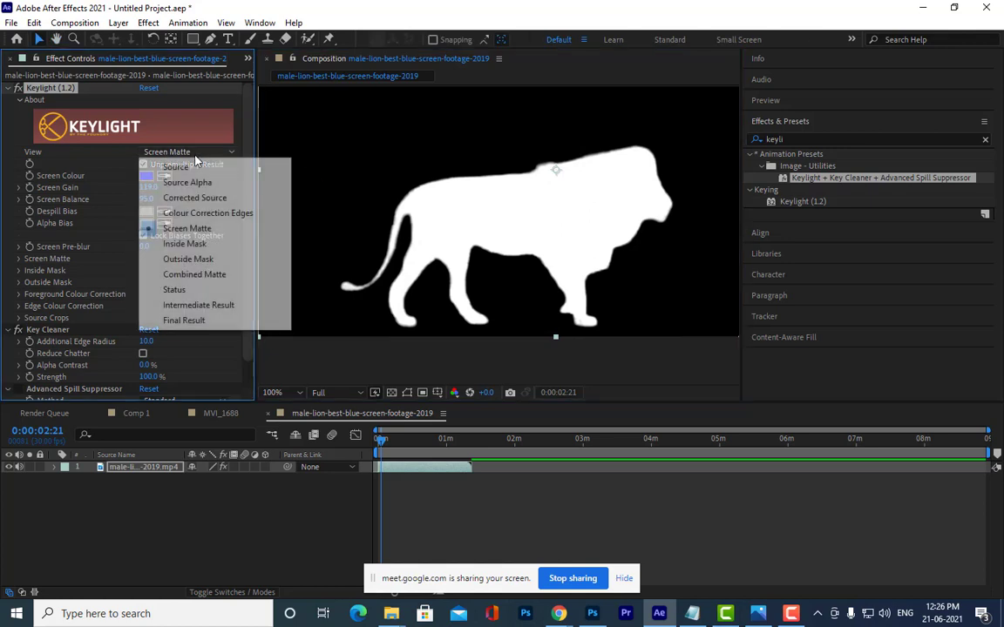
Set Keylight's View back to Final Result and toggle the Advanced Spill Suppressor to compare
click(183, 321)
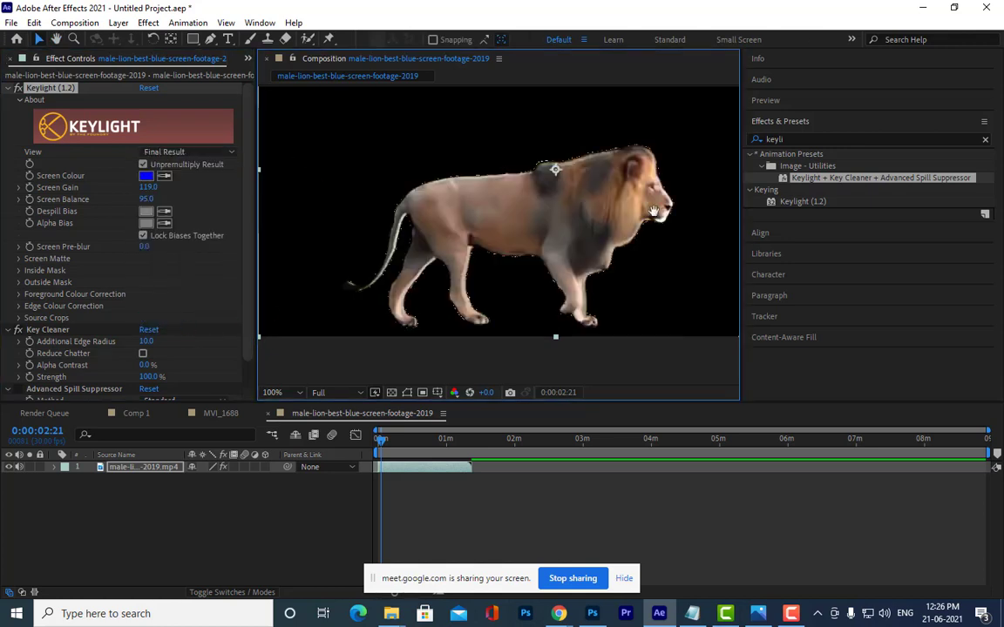
scroll(529, 188, up, 1)
scroll(544, 196, down, 1)
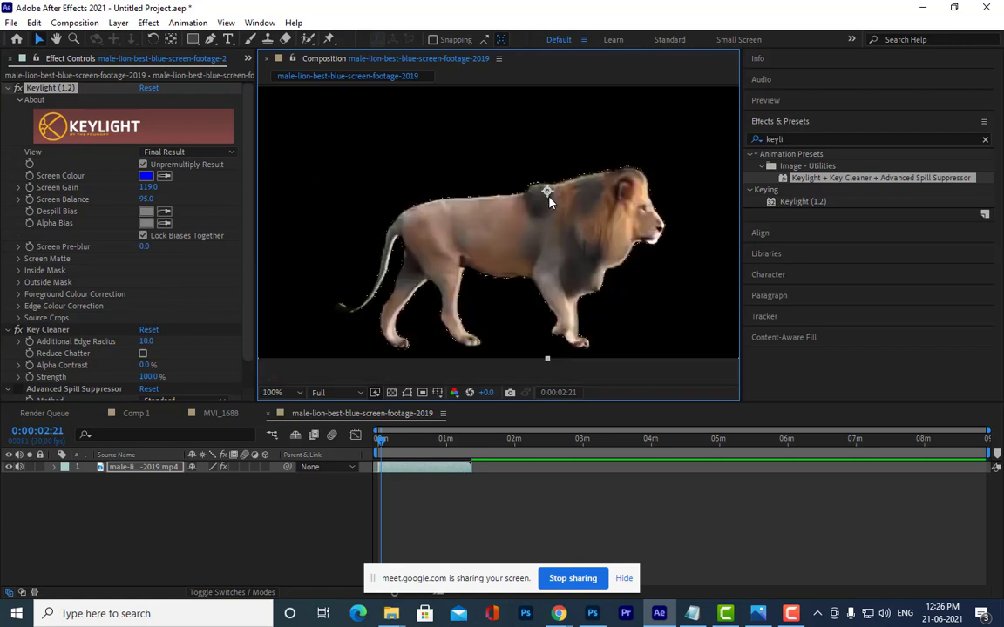
scroll(189, 216, down, 2)
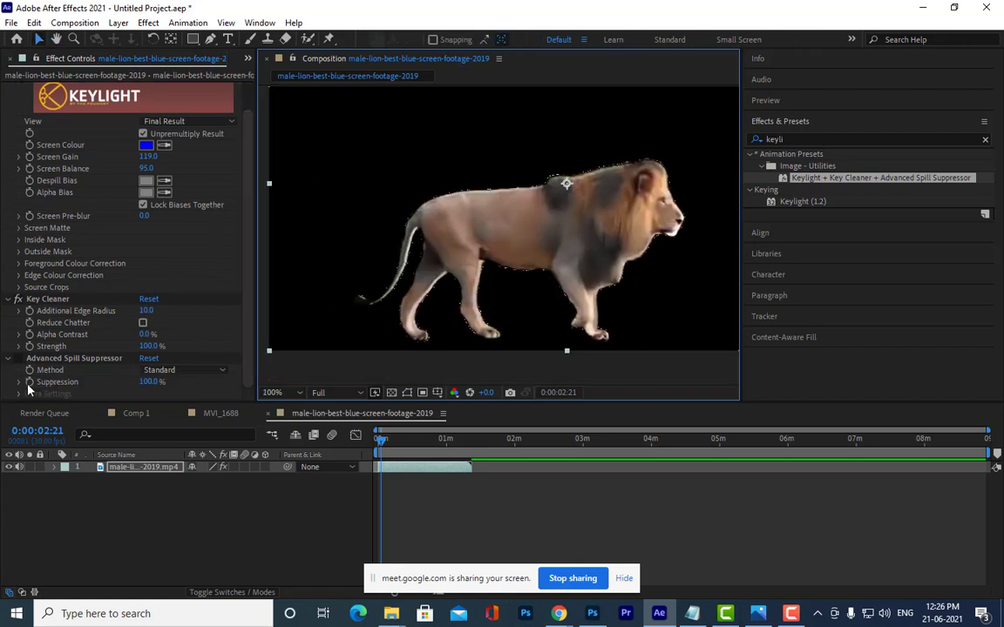
click(19, 360)
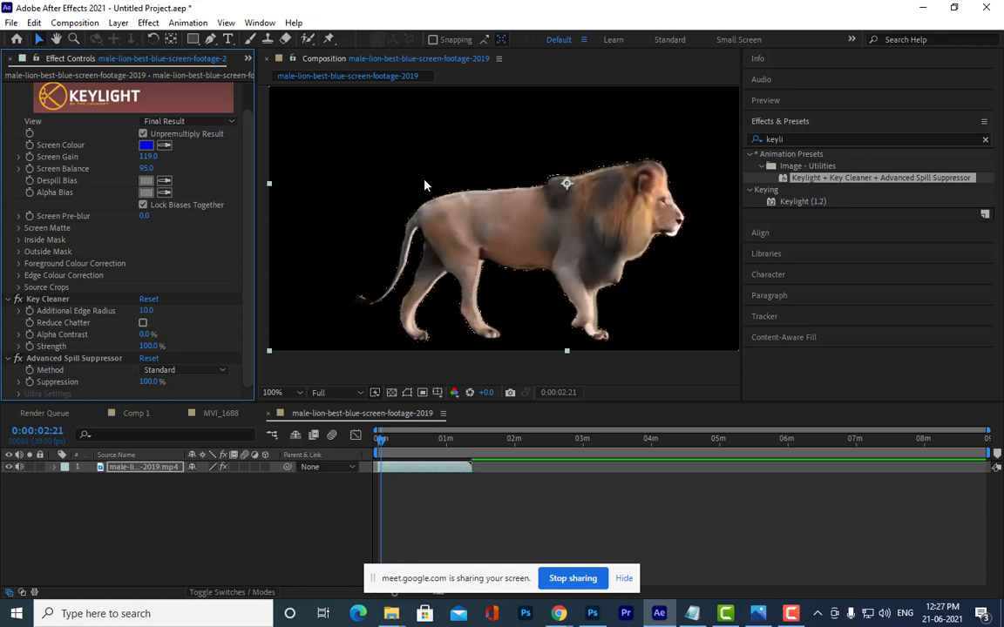
Enable Reduce Chatter, set Additional Edge Radius to 14.7 and Screen Pre-blur to 3.3
click(144, 323)
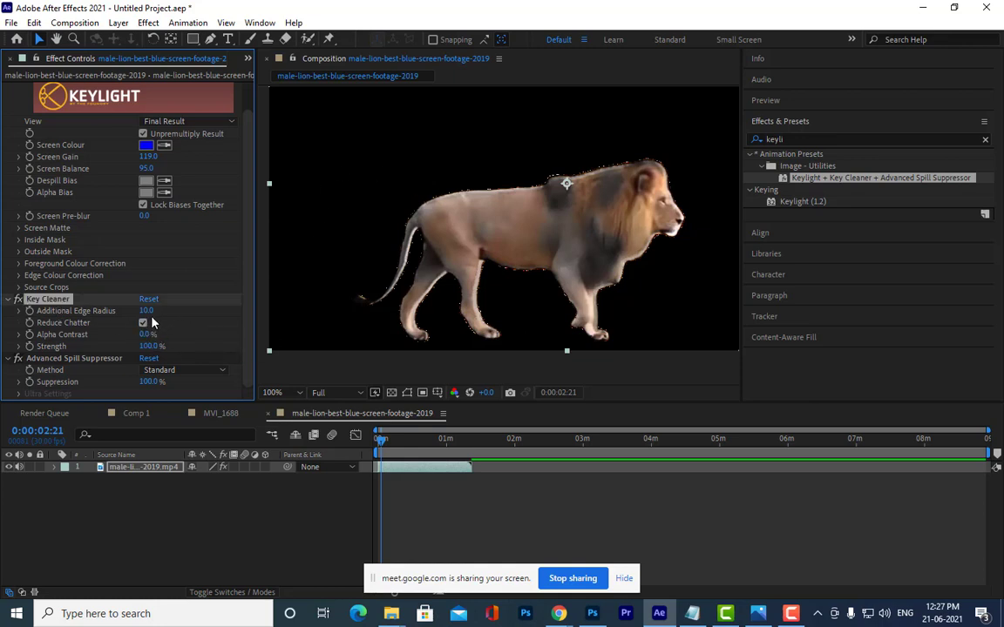
drag(145, 312, 178, 317)
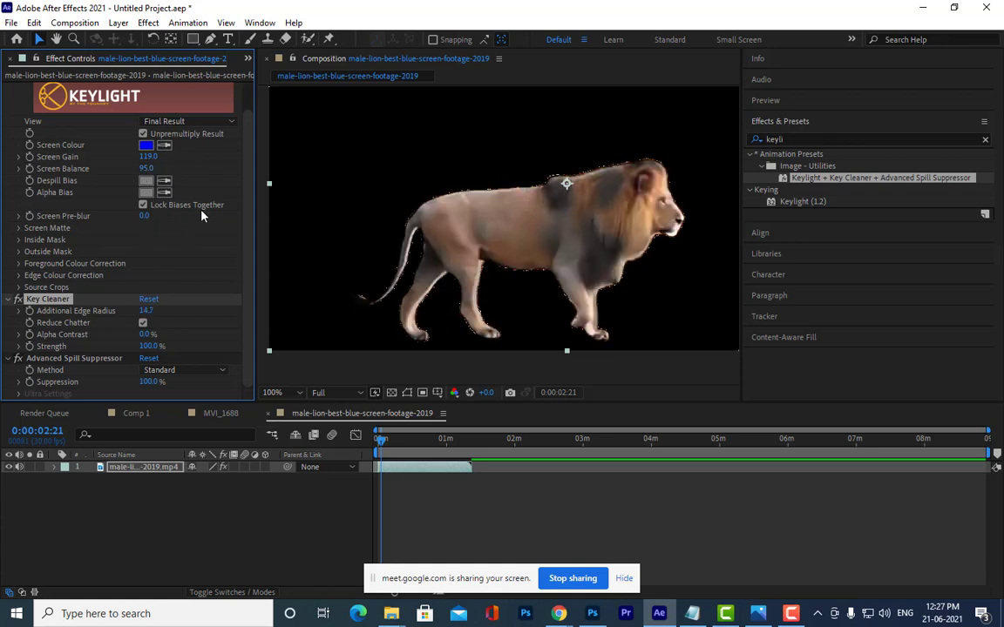
drag(146, 217, 170, 222)
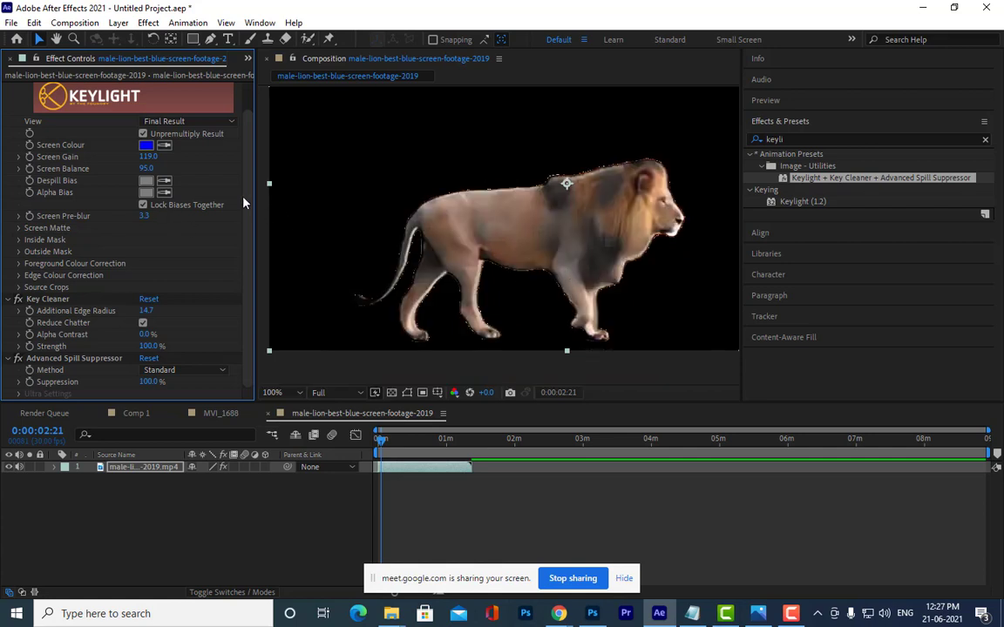
click(19, 229)
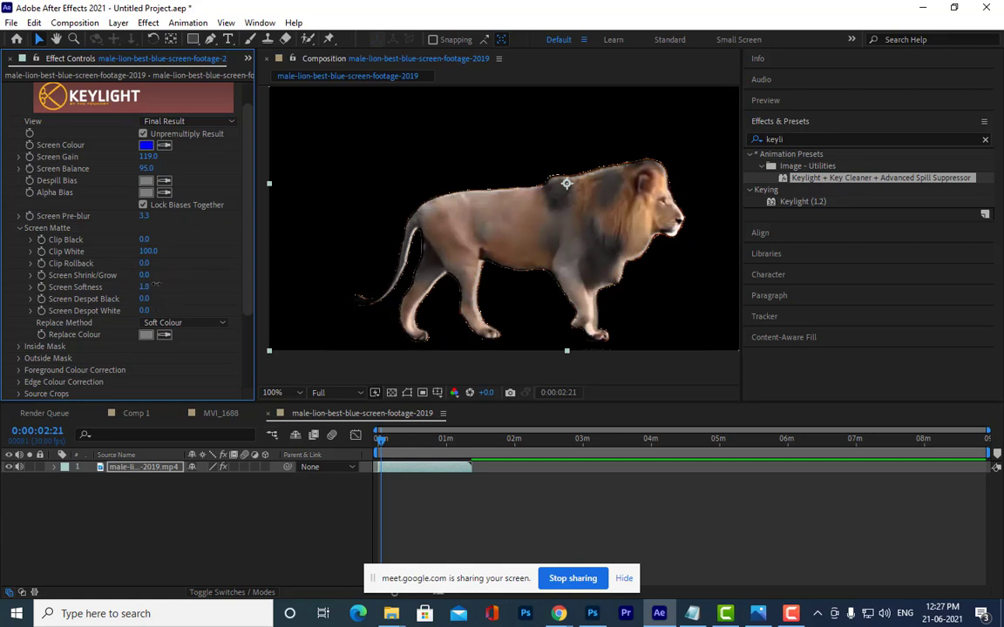
Try Screen Softness values, return it to 0.0, and expand the Inside Mask settings
drag(145, 287, 167, 291)
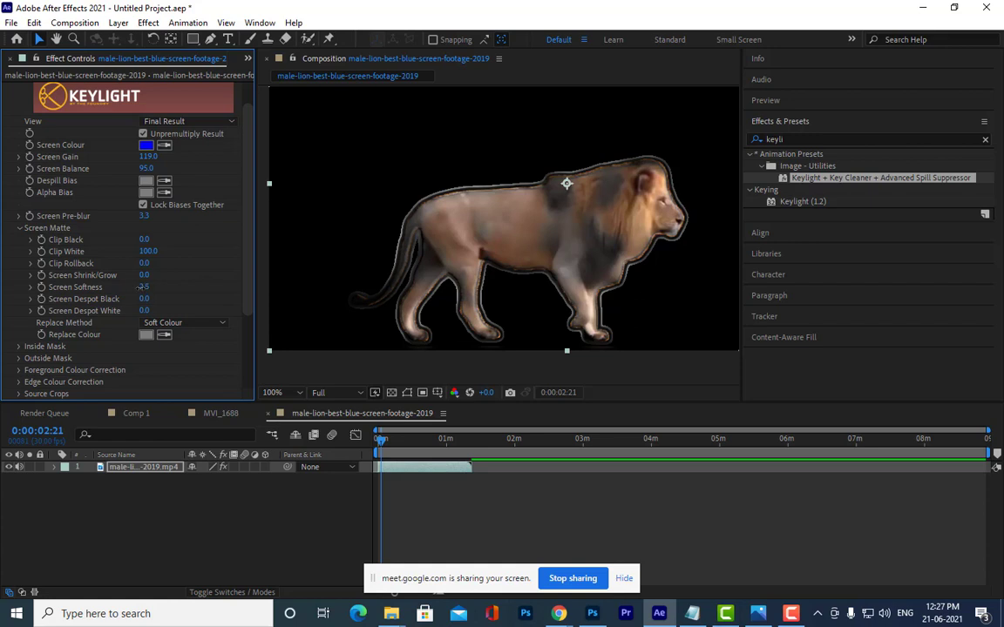
mouse_move(145, 287)
mouse_down()
mouse_move(126, 290)
mouse_move(113, 261)
mouse_up()
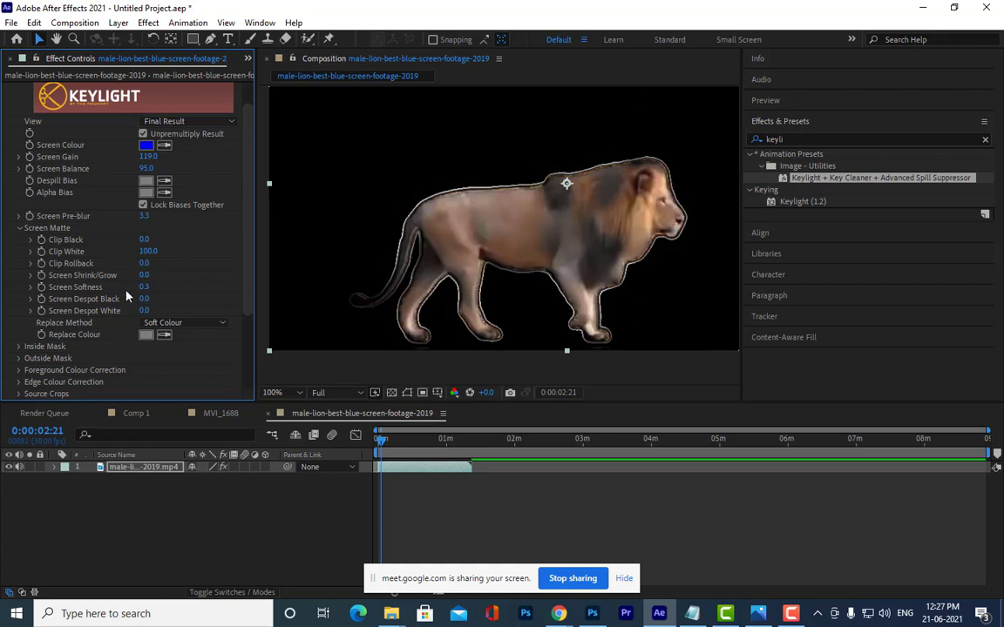
drag(144, 295, 127, 289)
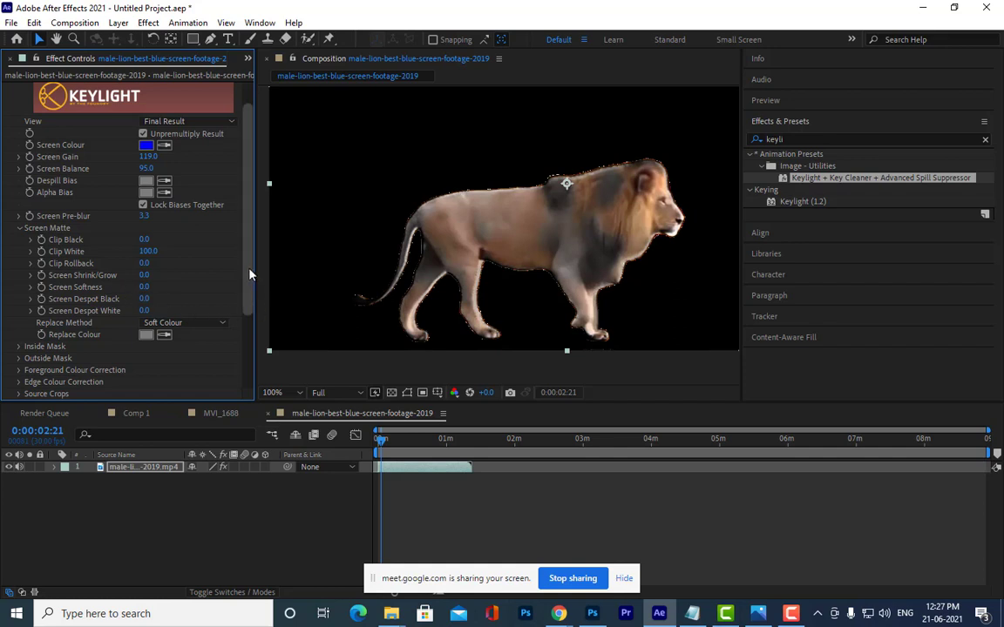
scroll(122, 261, down, 3)
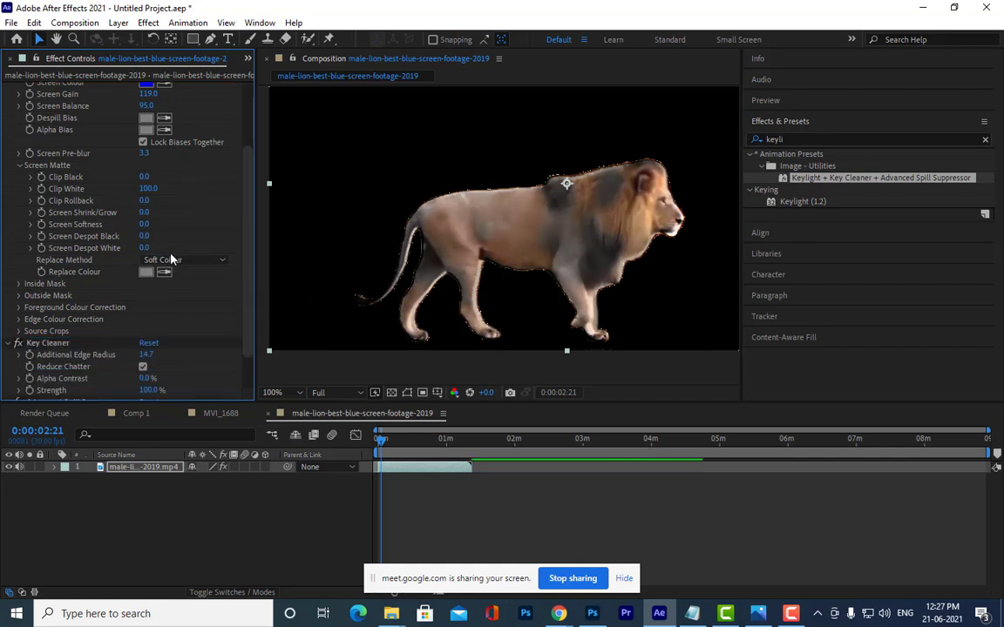
click(19, 284)
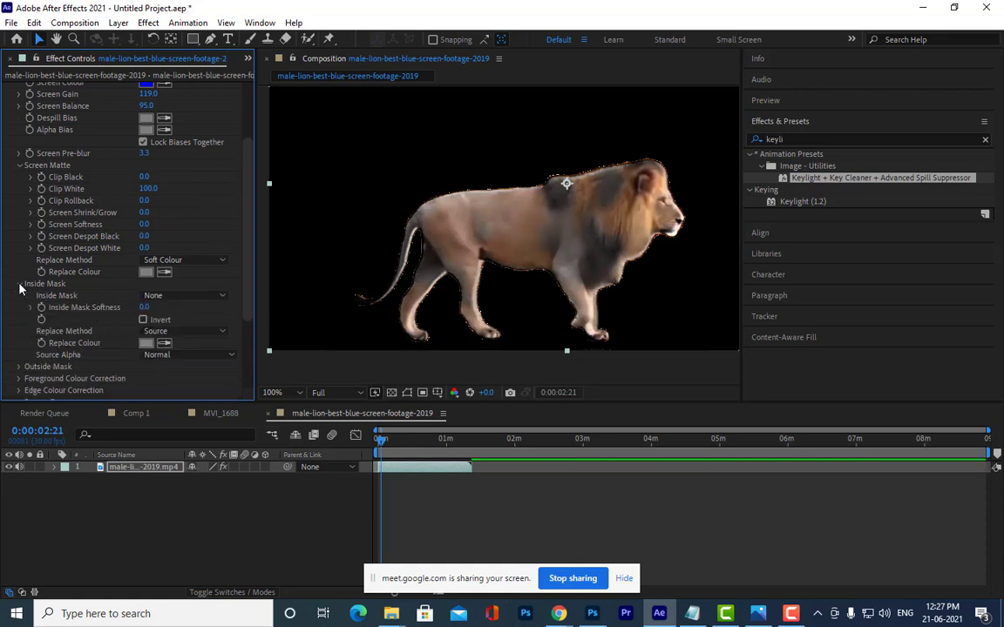
scroll(77, 283, down, 5)
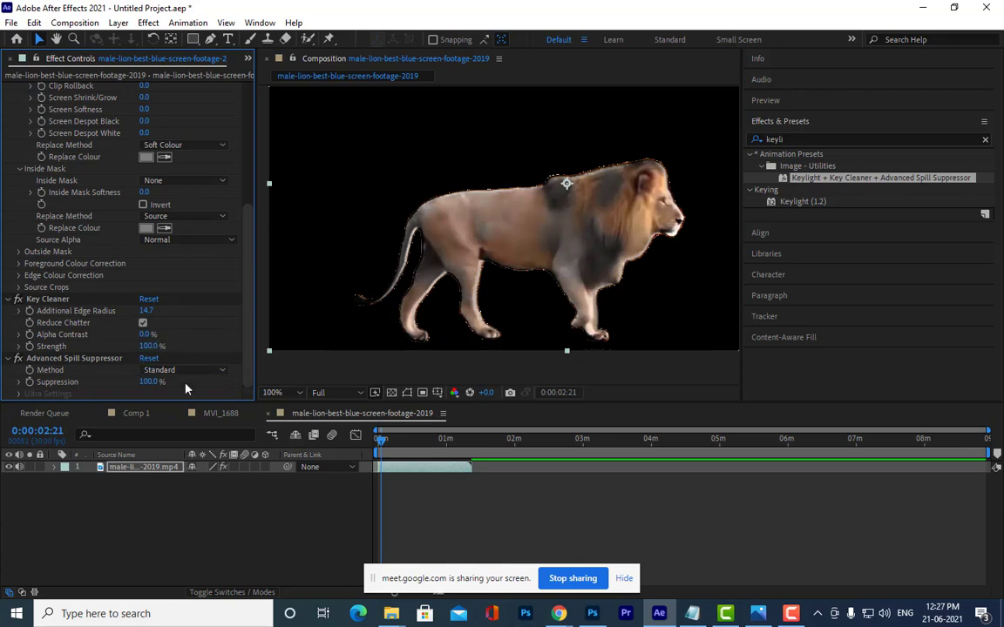
Test the Suppression amount and set the Advanced Spill Suppressor Method to Ultra
drag(150, 381, 91, 373)
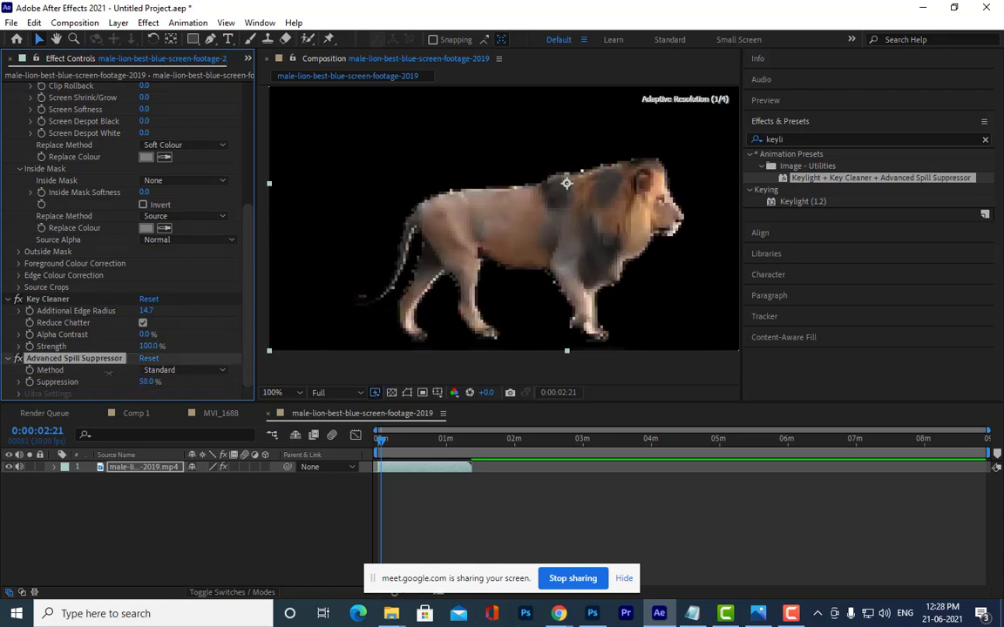
click(179, 370)
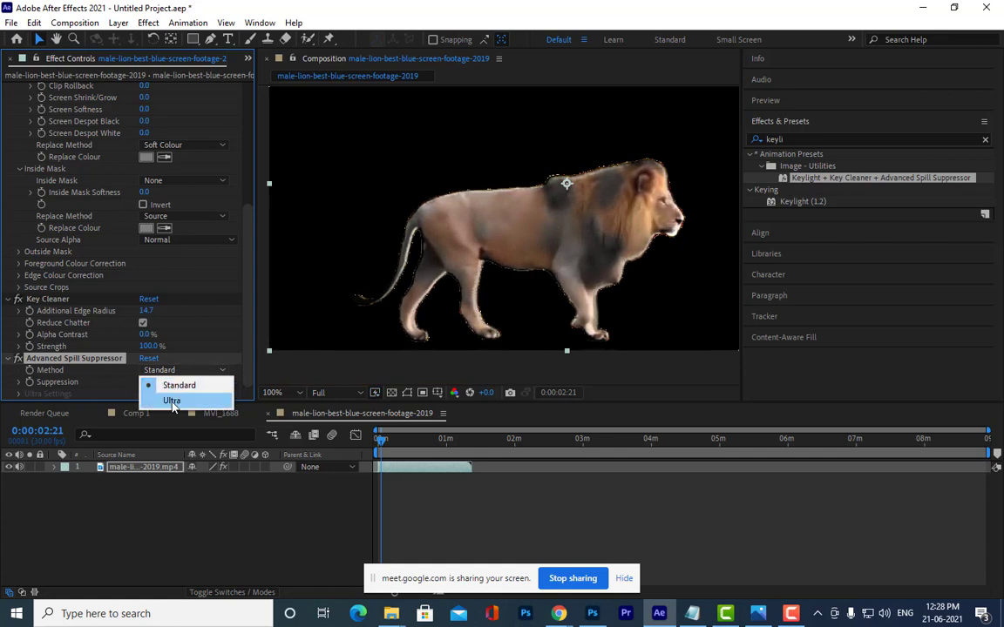
click(170, 402)
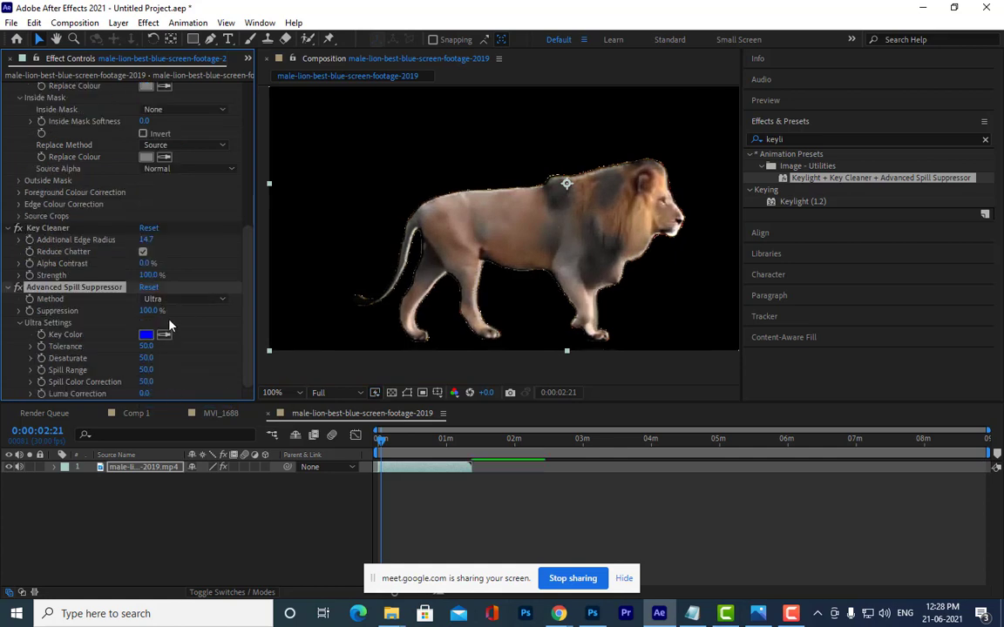
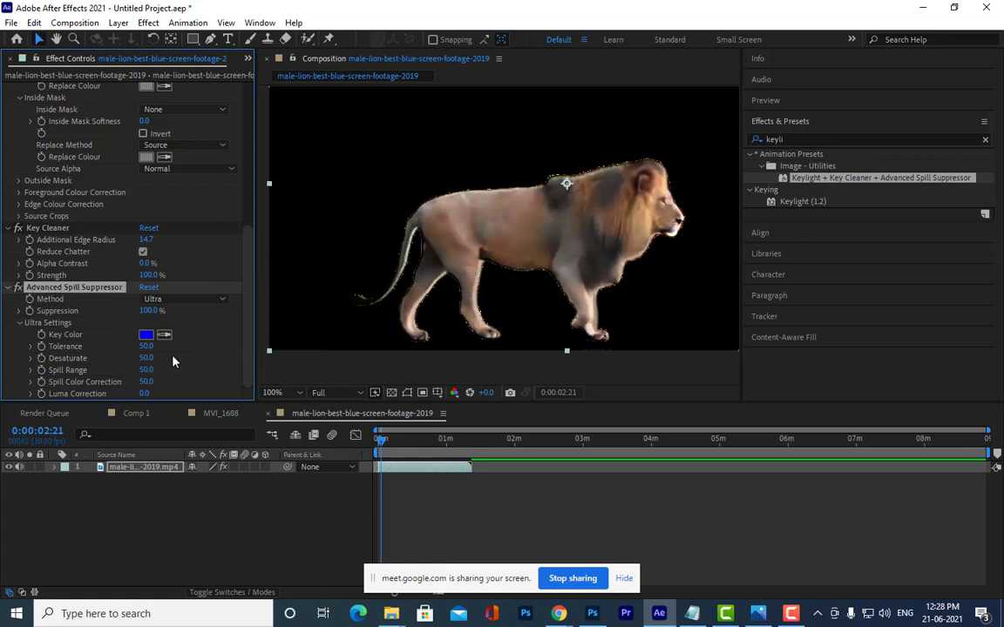
Raise the Advanced Spill Suppressor's Tolerance to 90
drag(146, 346, 172, 347)
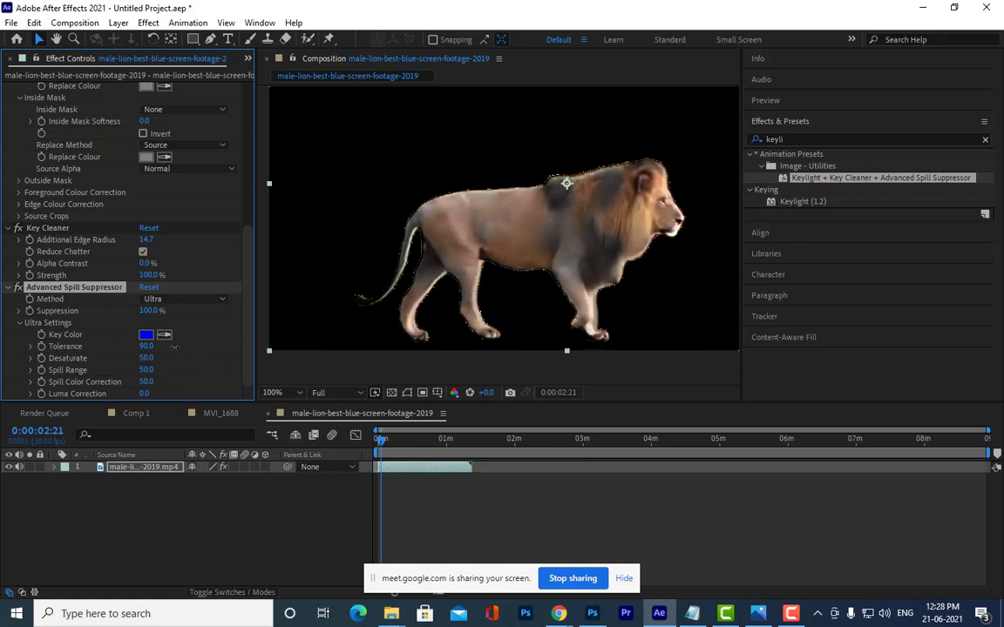
scroll(220, 248, up, 3)
scroll(208, 247, up, 3)
scroll(176, 180, up, 3)
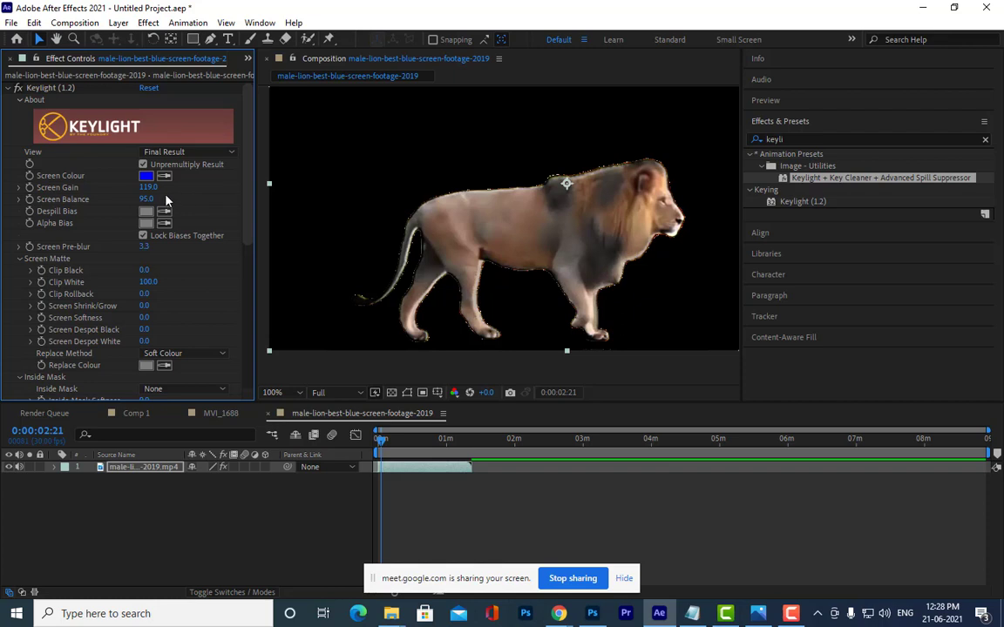
Set Keylight's Screen Gain to 64 and Screen Balance to 84, recentring the lion in view
drag(149, 188, 170, 188)
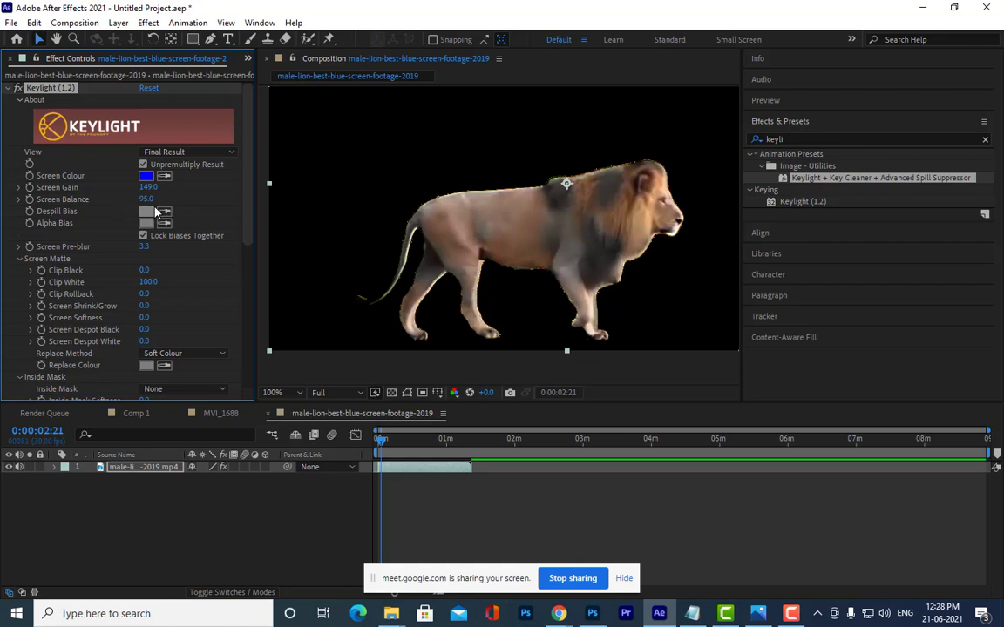
mouse_move(145, 199)
mouse_down()
mouse_move(155, 199)
mouse_move(136, 199)
mouse_move(151, 200)
mouse_up()
drag(154, 187, 132, 190)
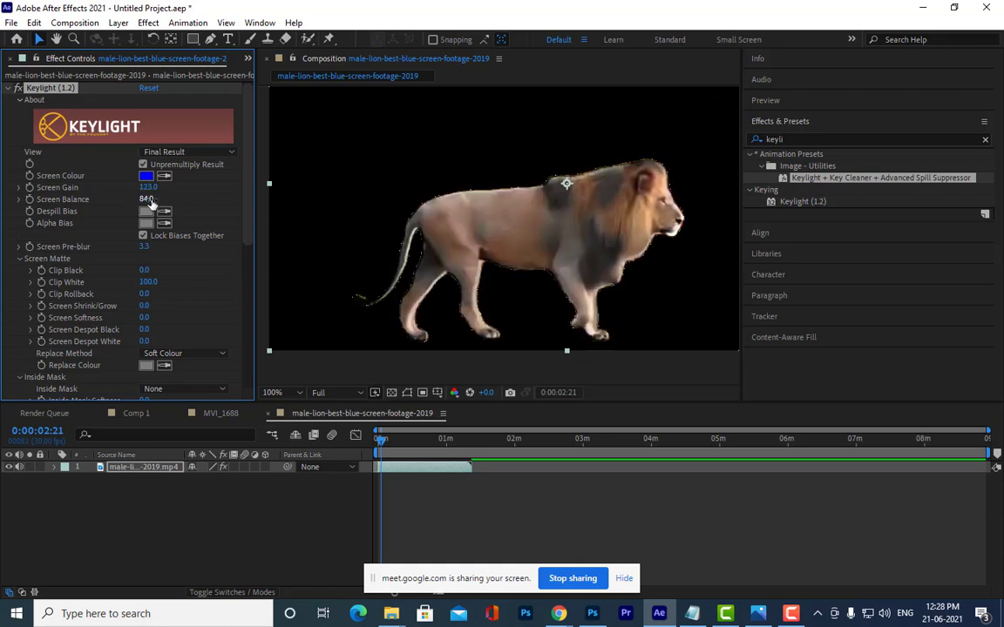
drag(145, 188, 132, 188)
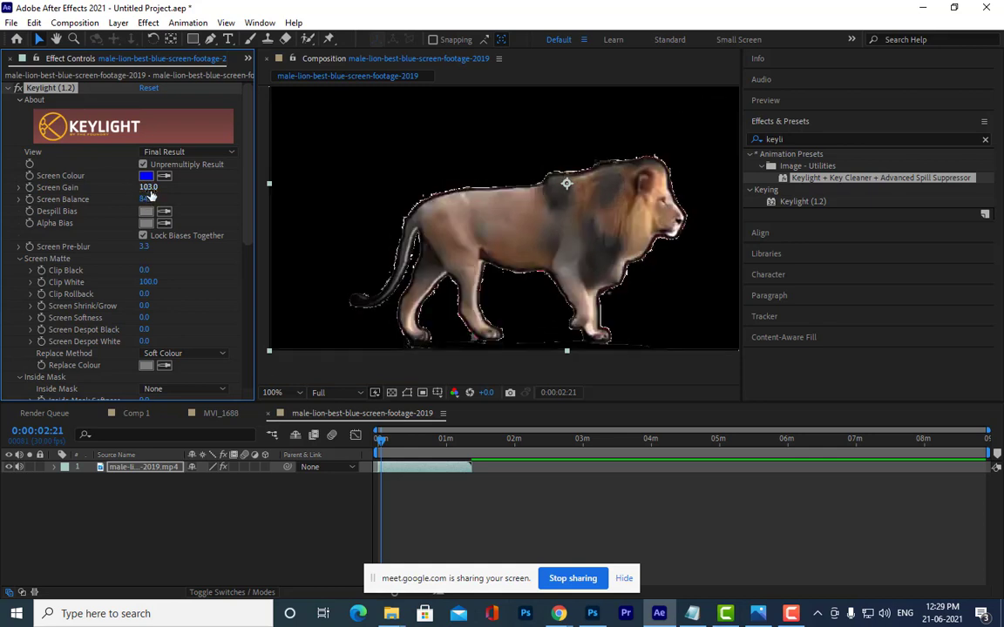
drag(147, 187, 124, 189)
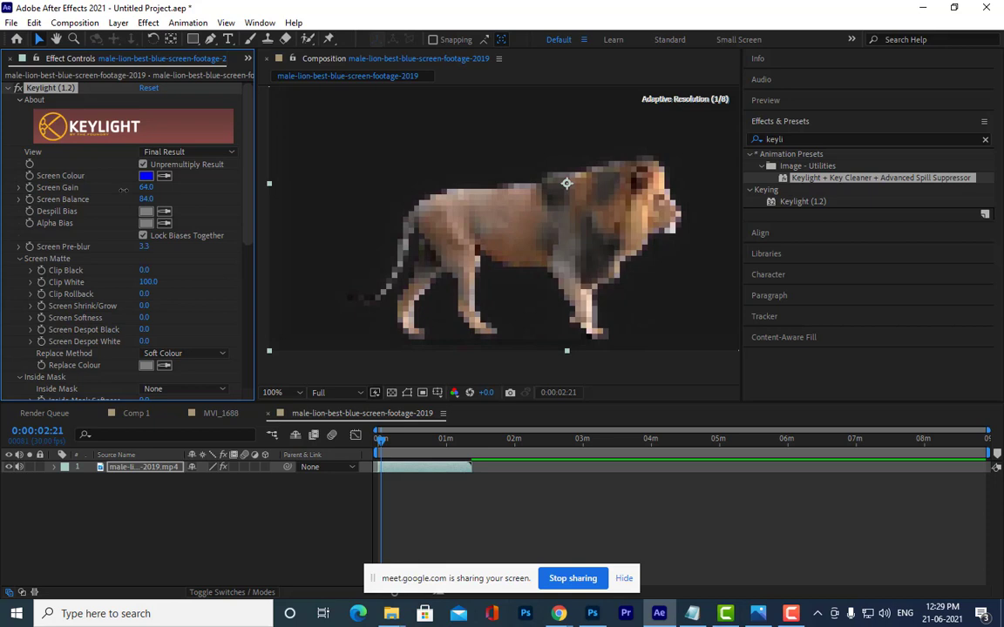
drag(477, 191, 507, 214)
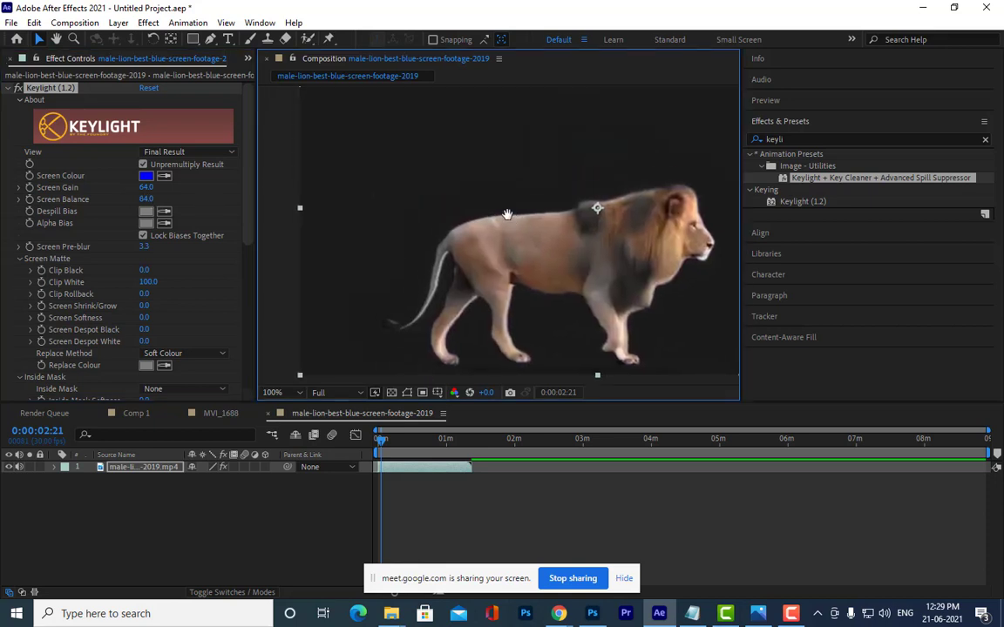
scroll(507, 215, down, 2)
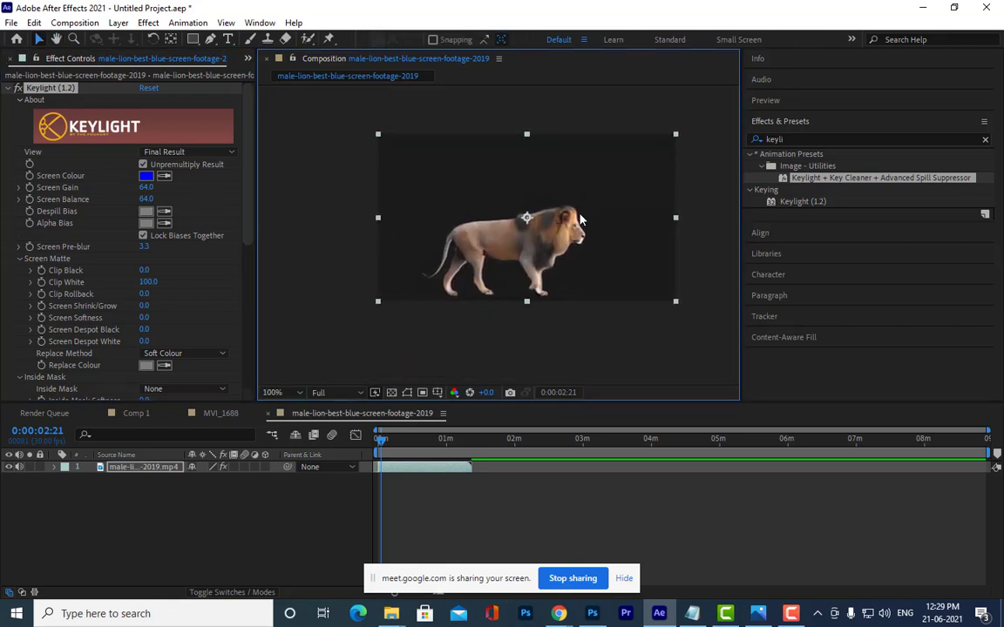
scroll(526, 203, up, 2)
Scrub Keylight's Screen Gain up to 169, then open the Keylight View mode list
drag(146, 187, 170, 187)
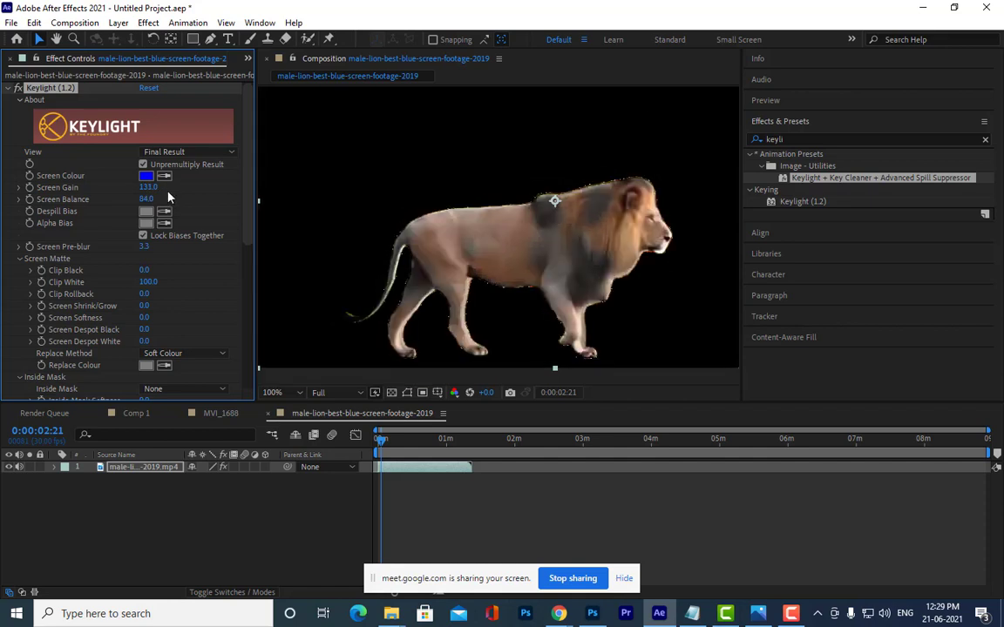
mouse_move(170, 187)
mouse_down()
mouse_move(157, 187)
mouse_move(168, 195)
mouse_up()
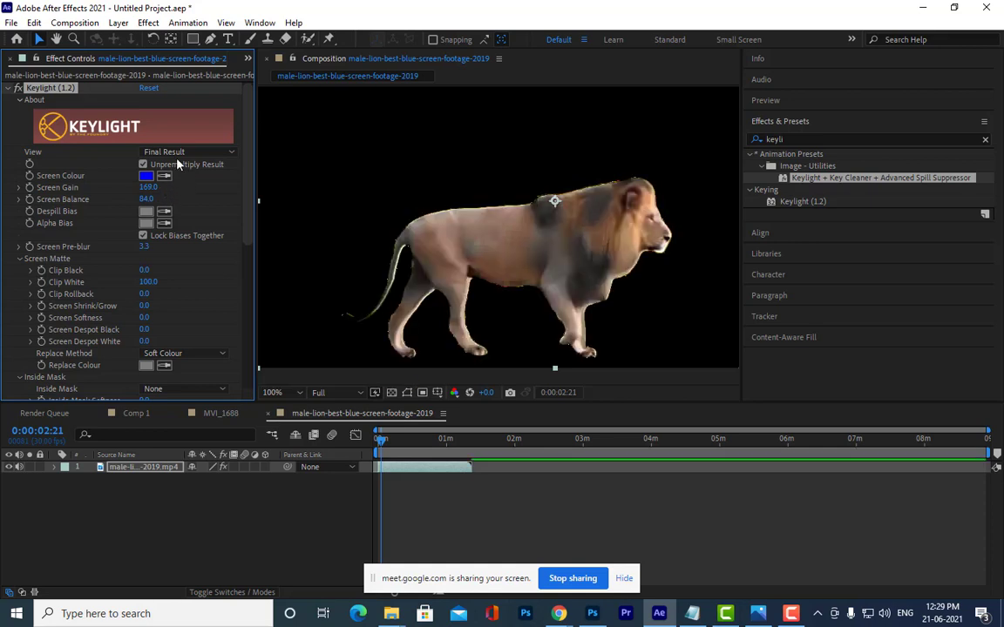
click(165, 152)
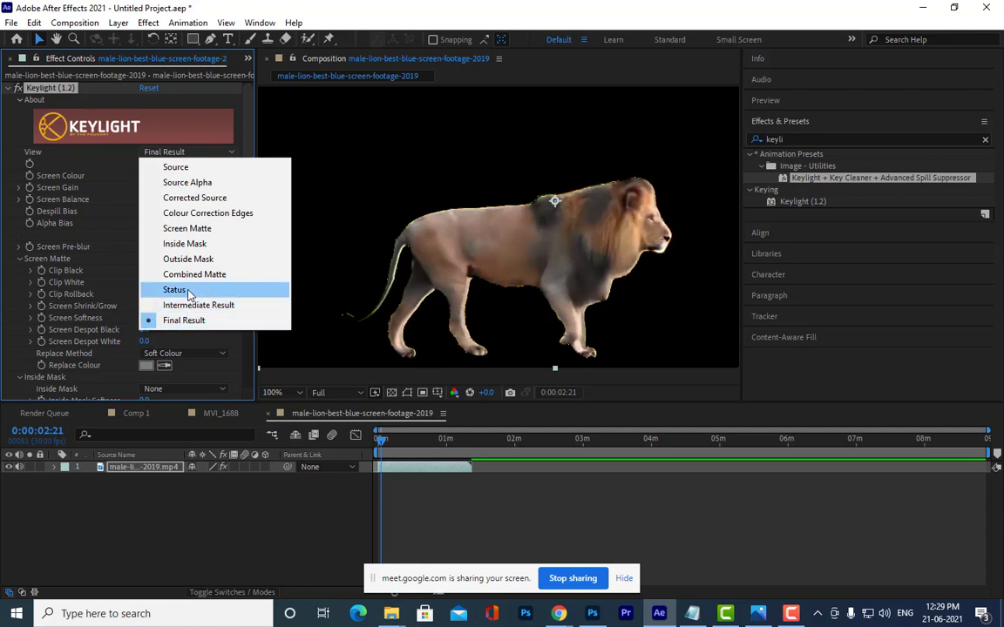
Switch Keylight's View to Screen Matte and zoom in on the lion's head
click(208, 229)
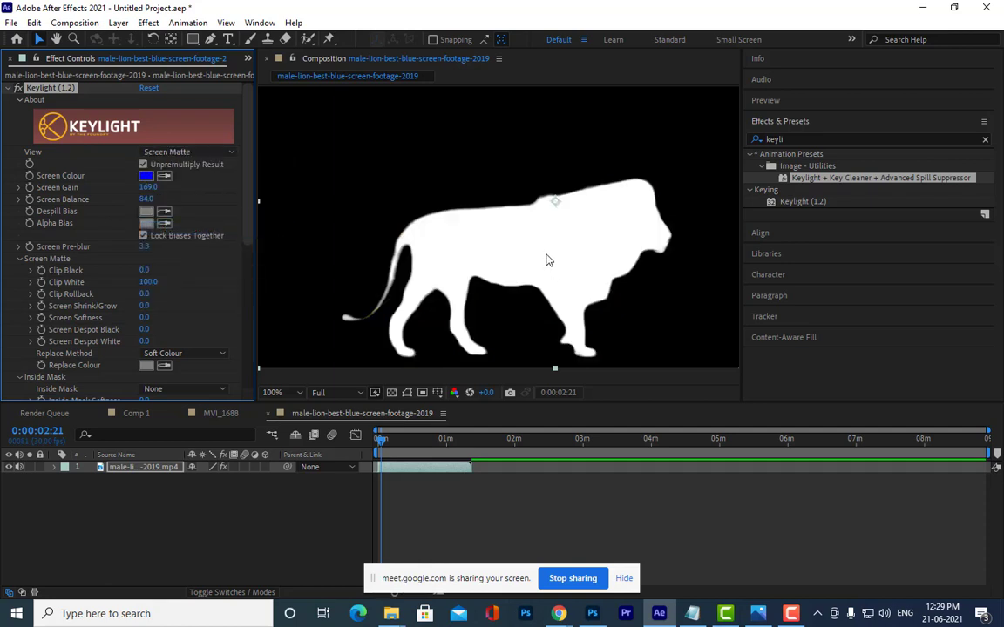
key(v)
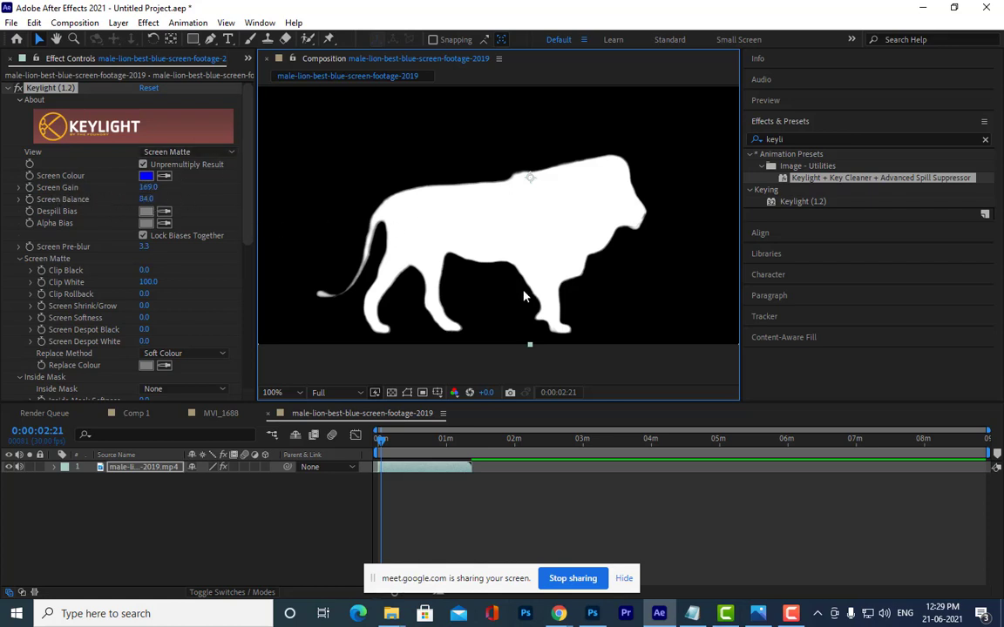
click(68, 276)
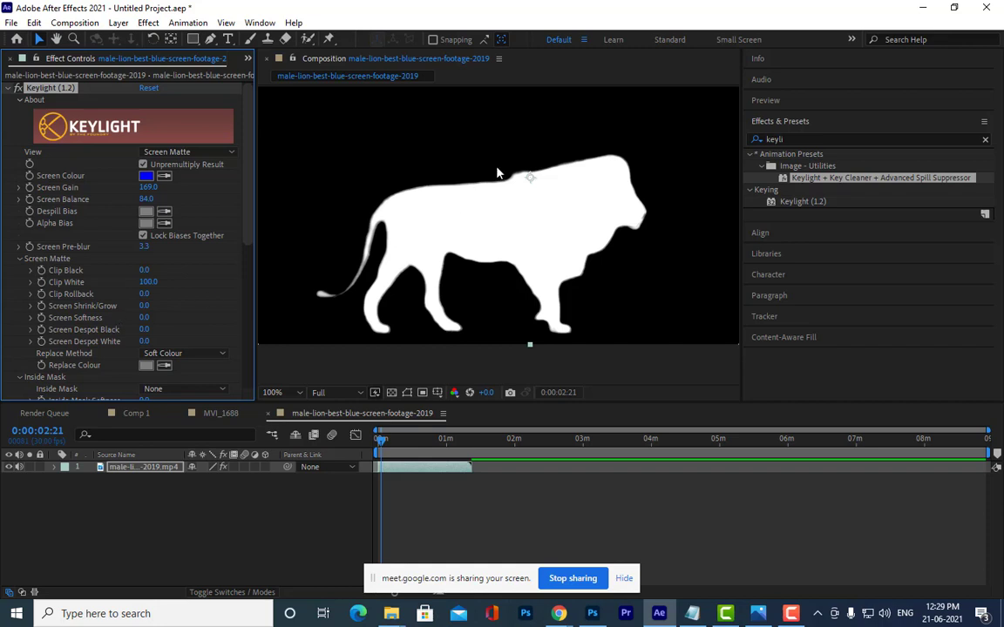
scroll(528, 181, up, 2)
mouse_move(590, 201)
mouse_down()
mouse_move(364, 293)
mouse_move(475, 275)
mouse_up()
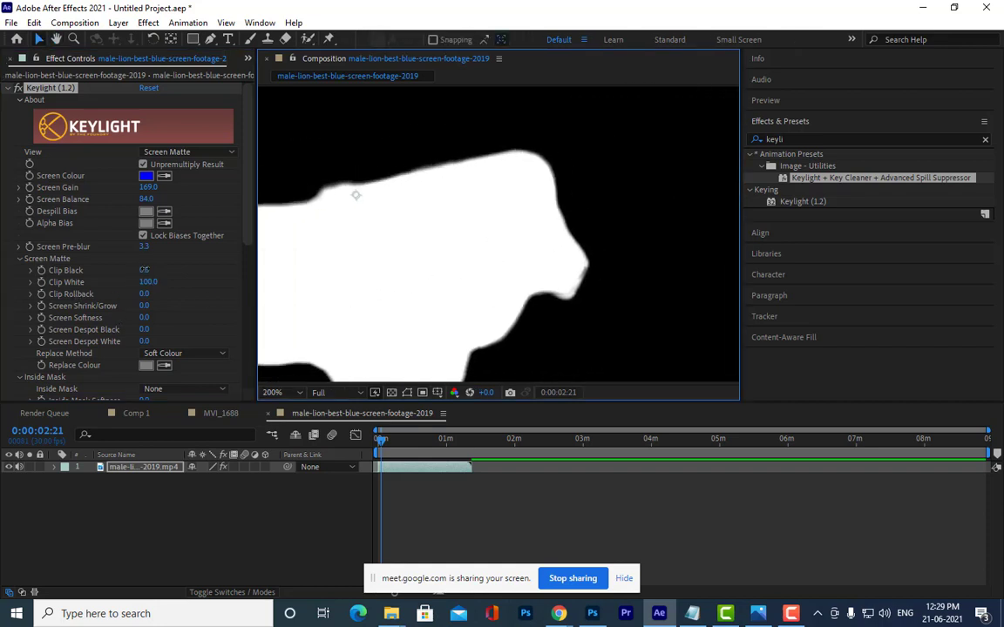
Set Screen Matte Clip Black to 1.0, recentre the matte, and reopen the View list
mouse_move(145, 270)
mouse_down()
mouse_move(193, 273)
mouse_move(150, 282)
mouse_up()
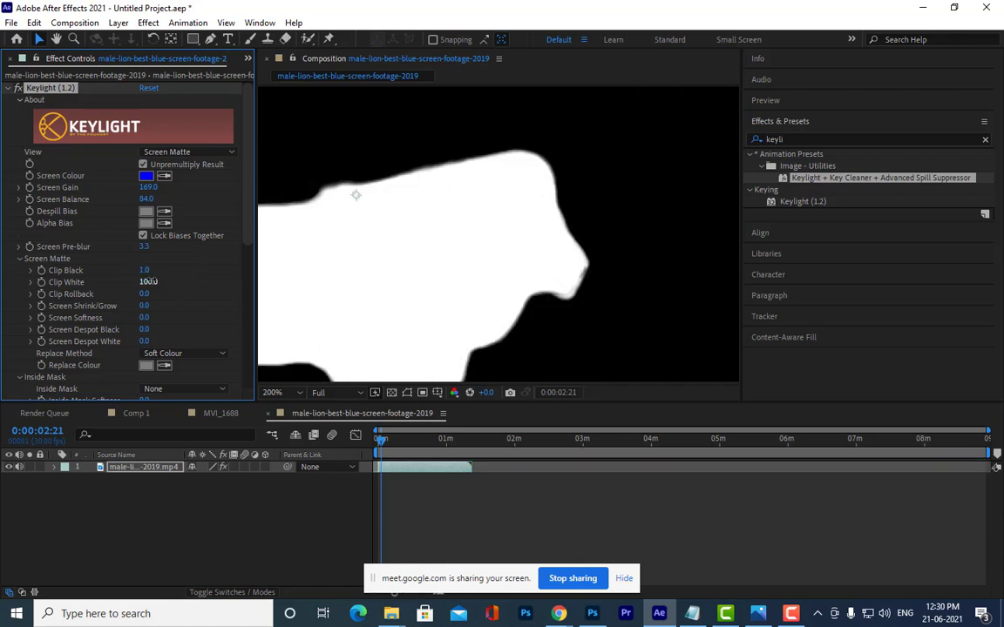
scroll(444, 246, down, 2)
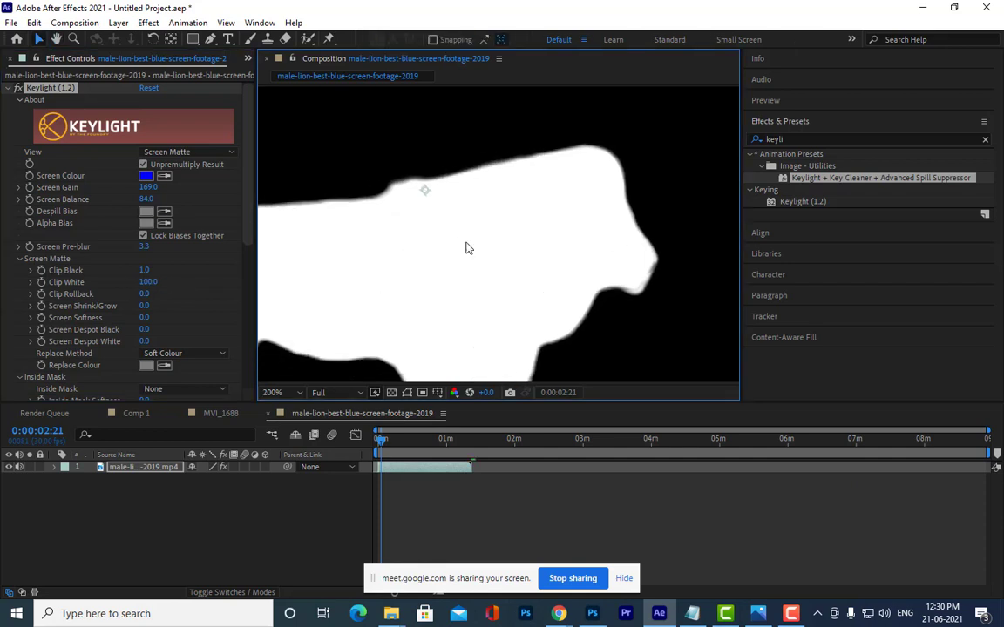
drag(468, 234, 527, 219)
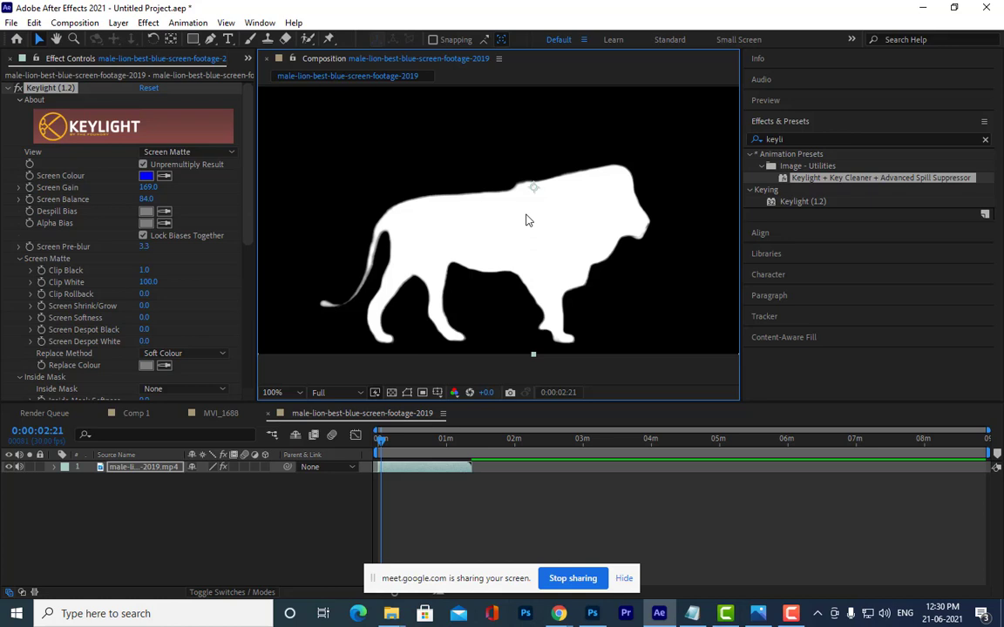
click(186, 152)
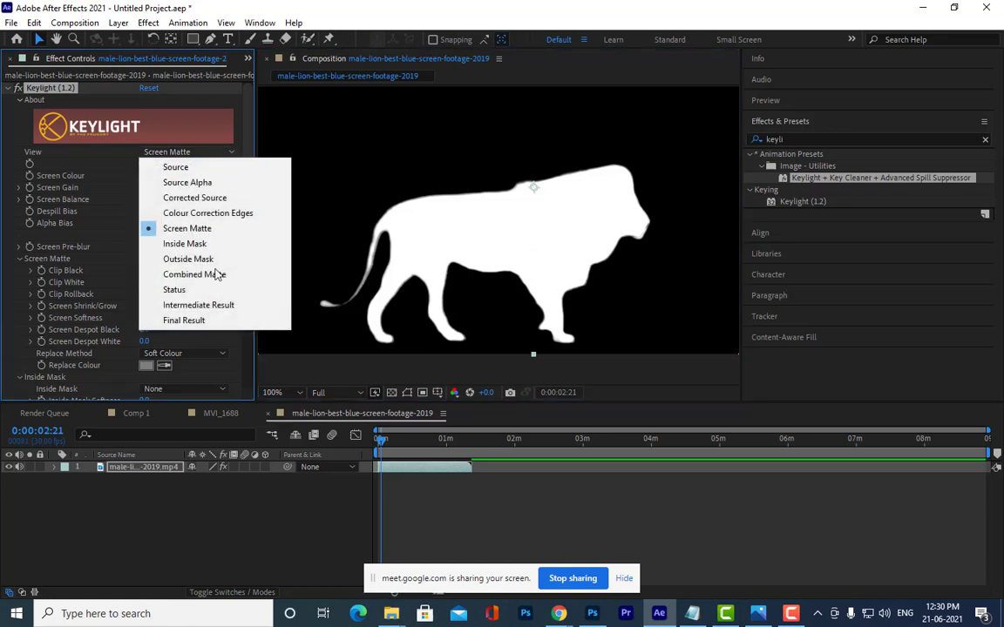
Set Keylight's View to Final Result, zoom the viewer out, and show the Project panel
click(209, 321)
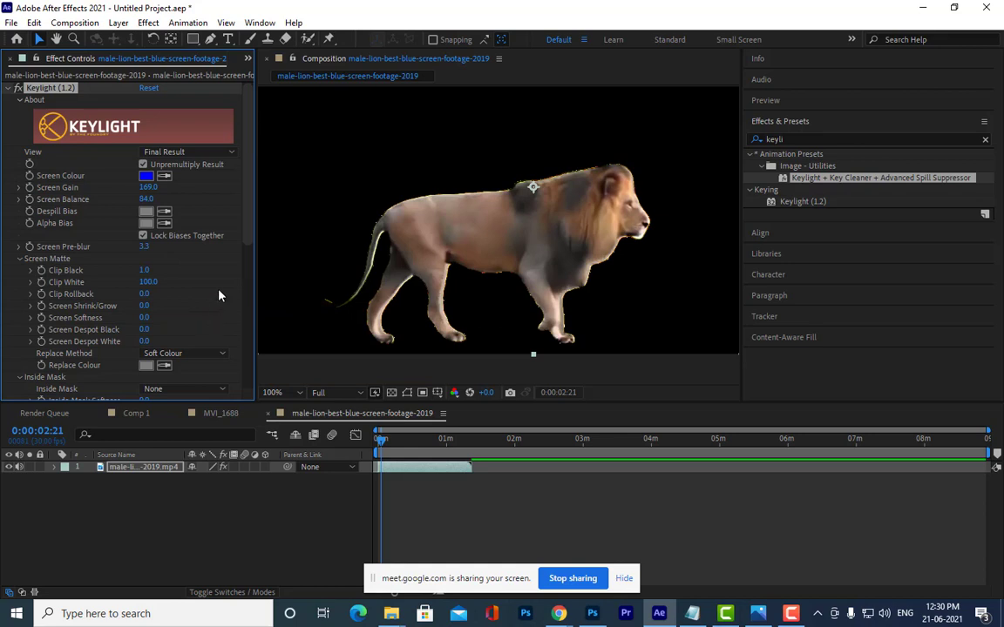
scroll(217, 291, down, 3)
scroll(538, 270, down, 4)
drag(538, 269, 563, 302)
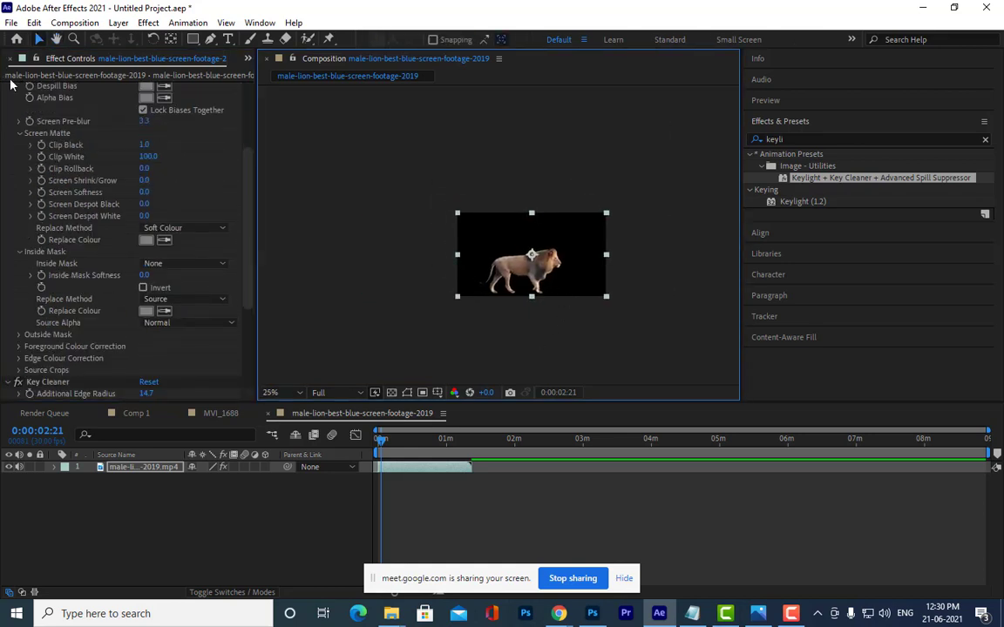
click(248, 58)
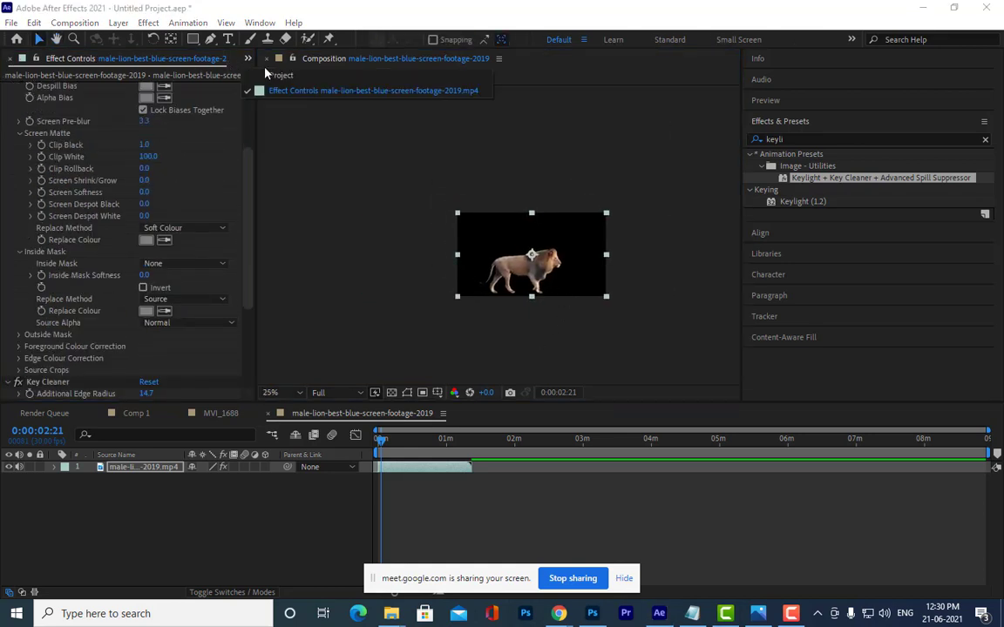
click(261, 70)
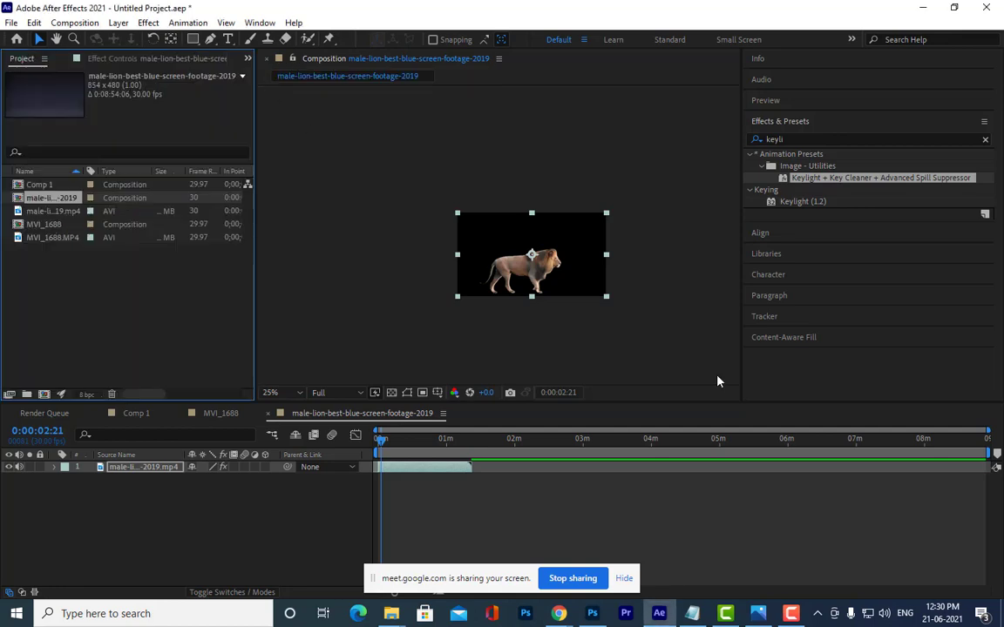
Start a file import and browse drive D: to the photoshop ref images folder
right_click(115, 304)
mouse_move(174, 372)
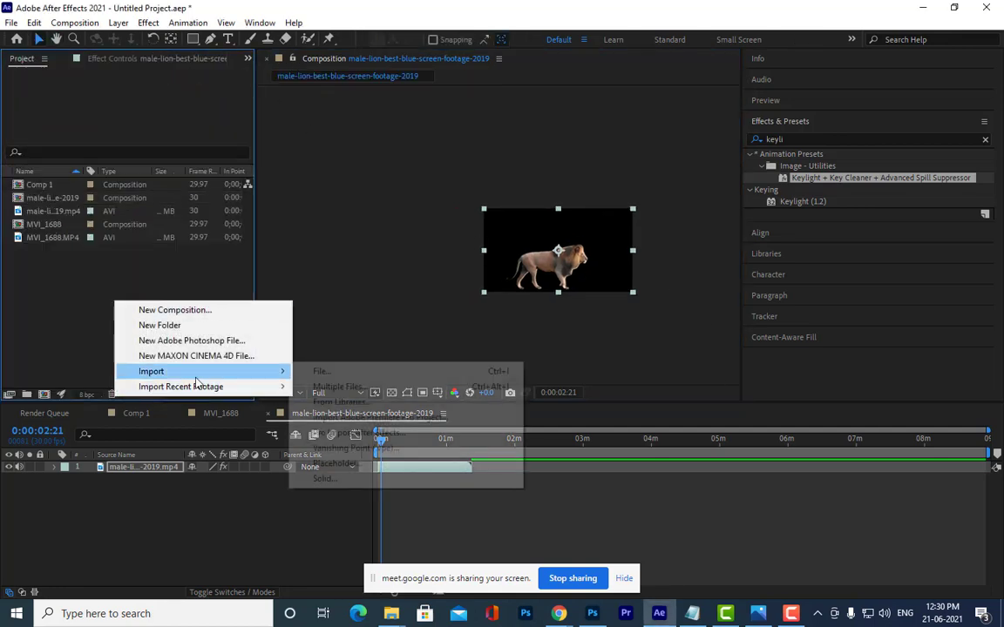
click(372, 379)
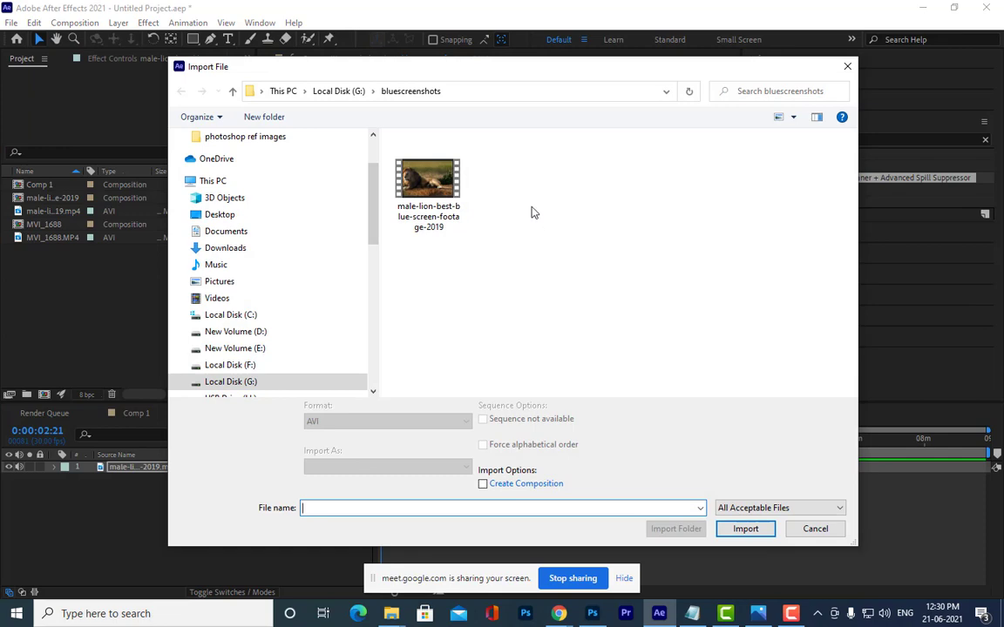
click(249, 373)
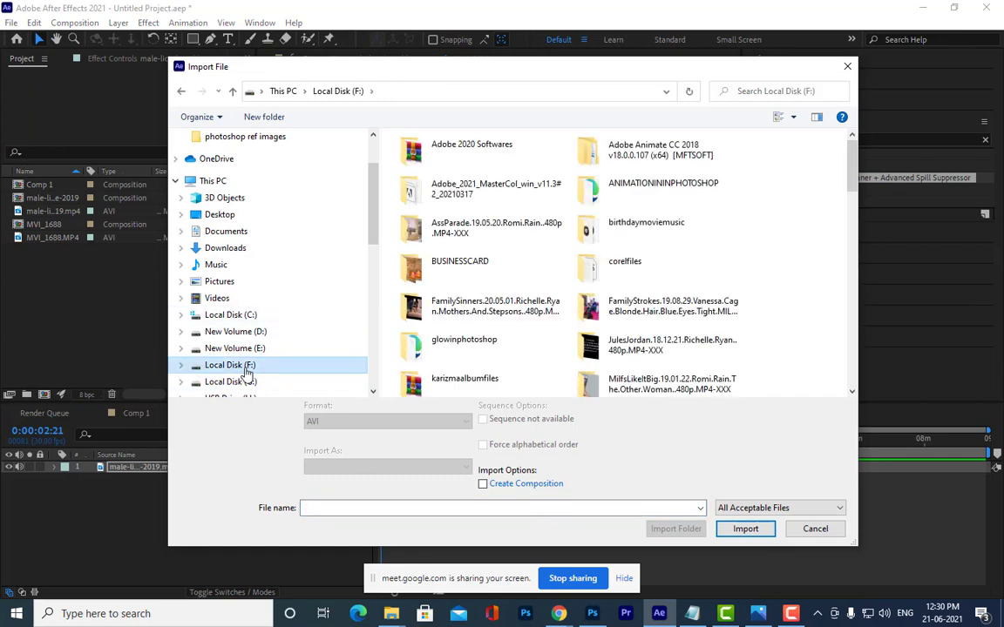
click(253, 349)
click(253, 333)
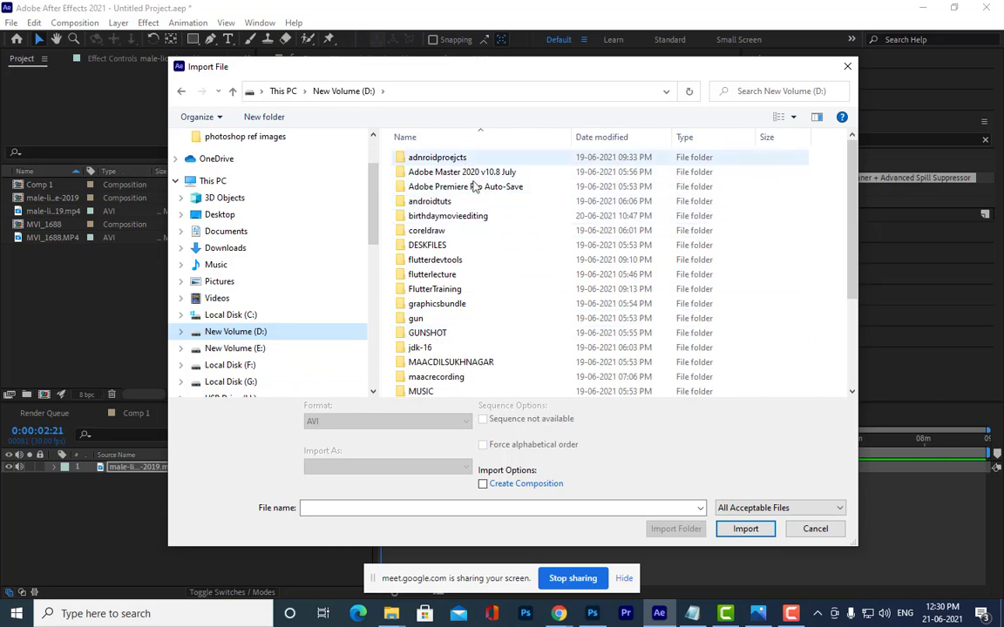
scroll(503, 272, down, 3)
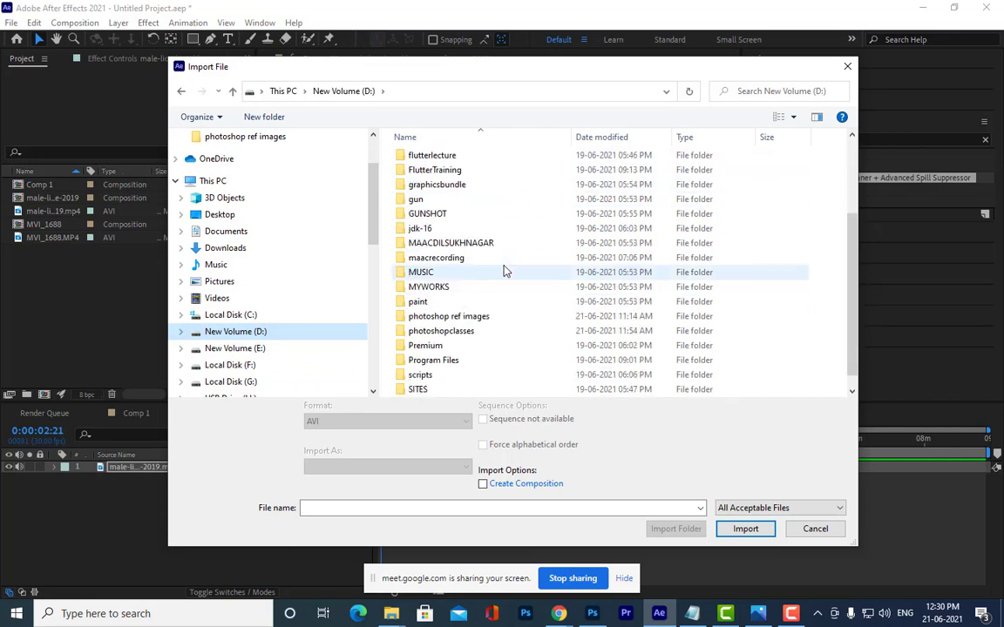
double_click(477, 317)
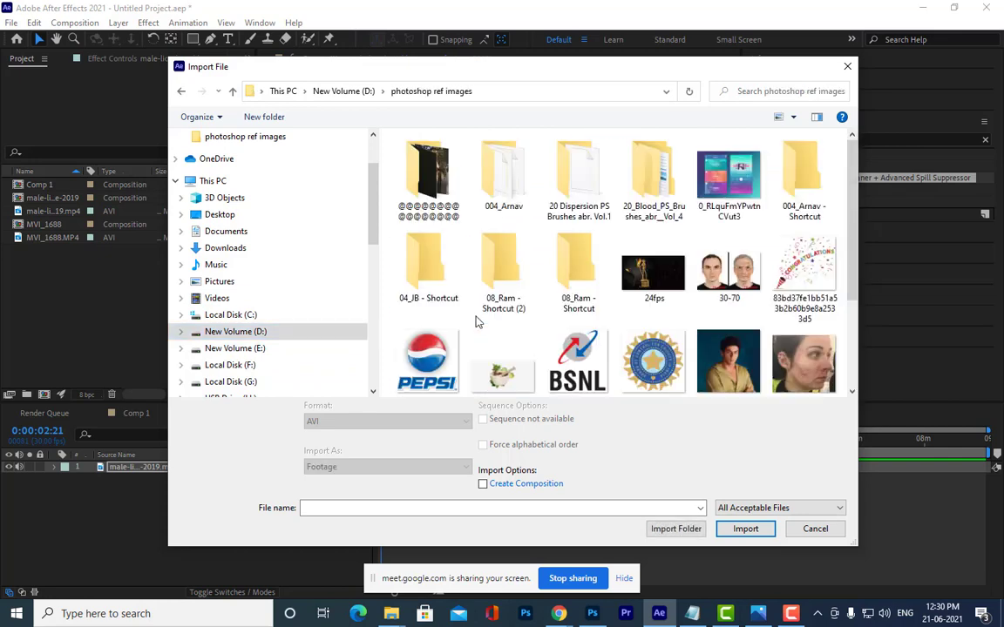
Search the folder for 'for' and import the forestsun image
click(753, 92)
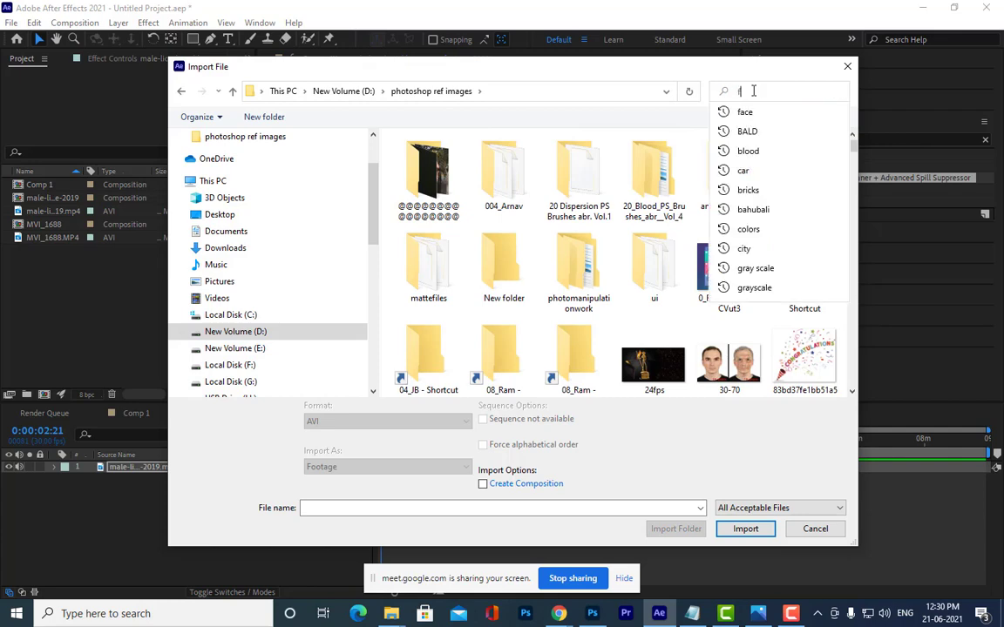
text(for)
click(748, 131)
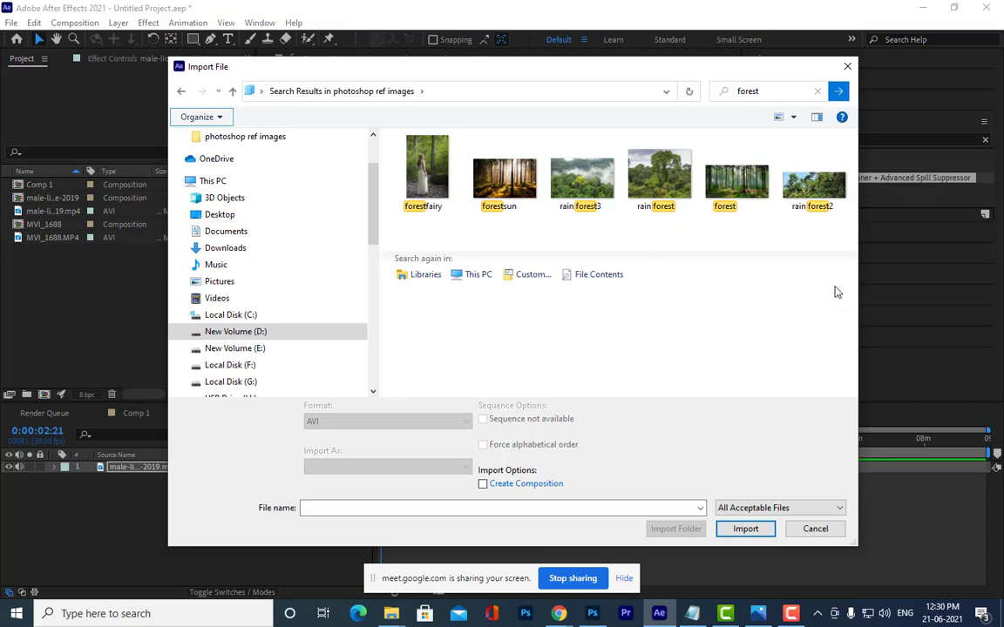
click(480, 180)
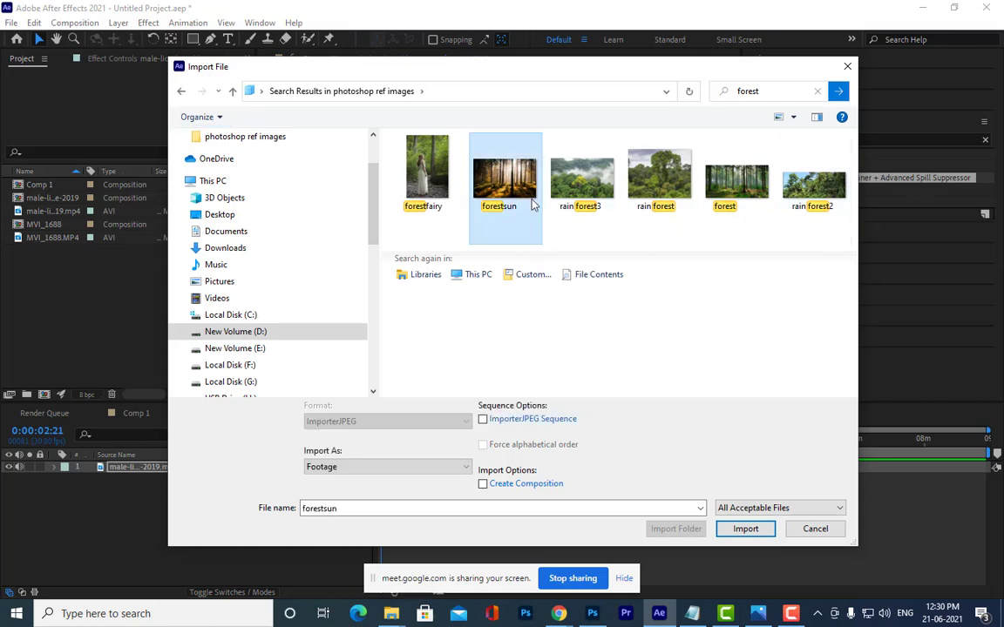
click(746, 529)
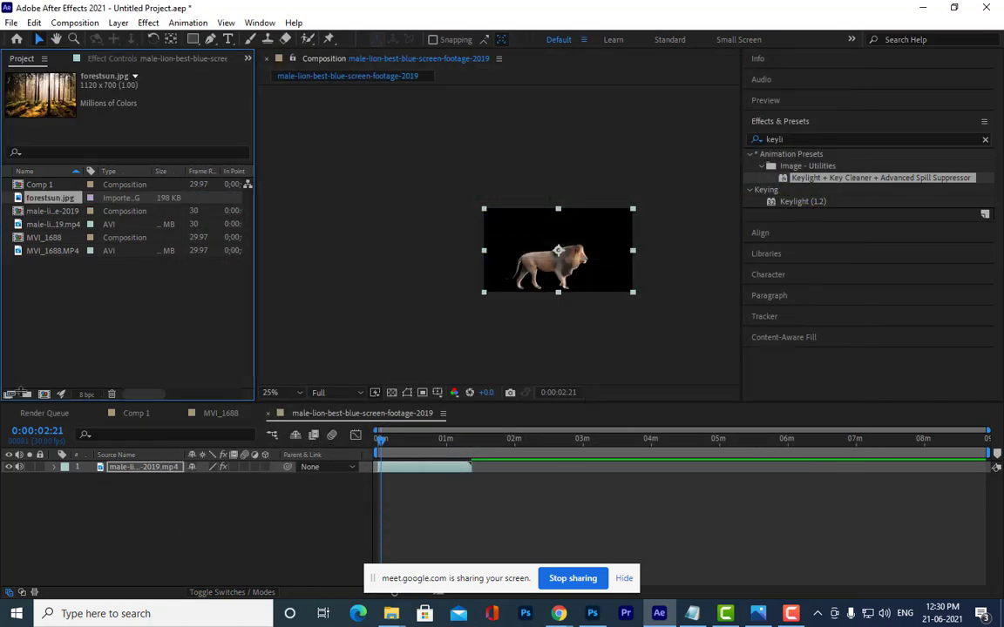
Place forestsun.jpg beneath the lion layer and scale the lion to 74%
drag(50, 199, 128, 488)
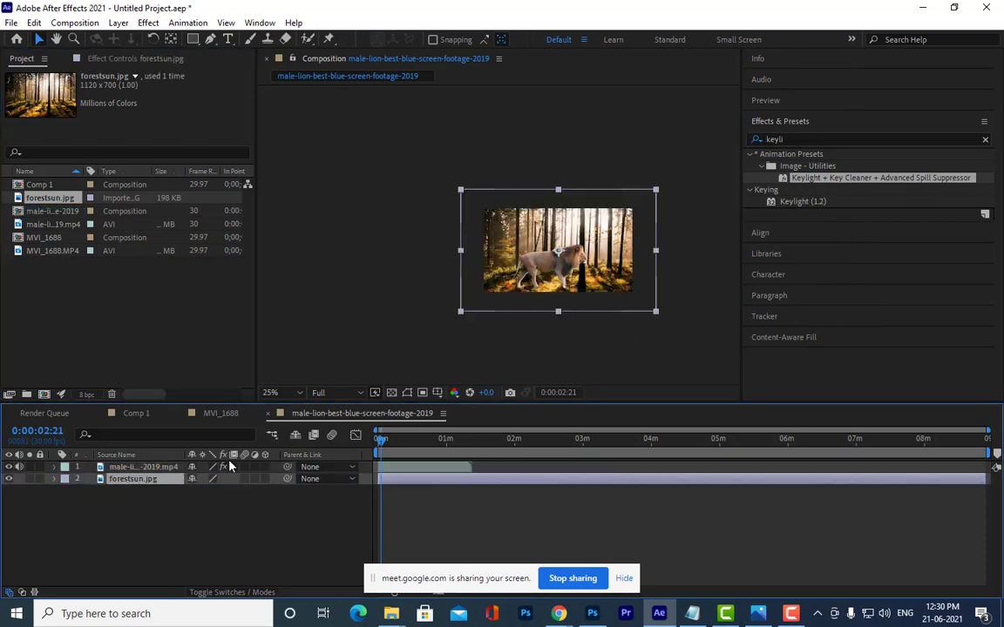
scroll(584, 269, up, 2)
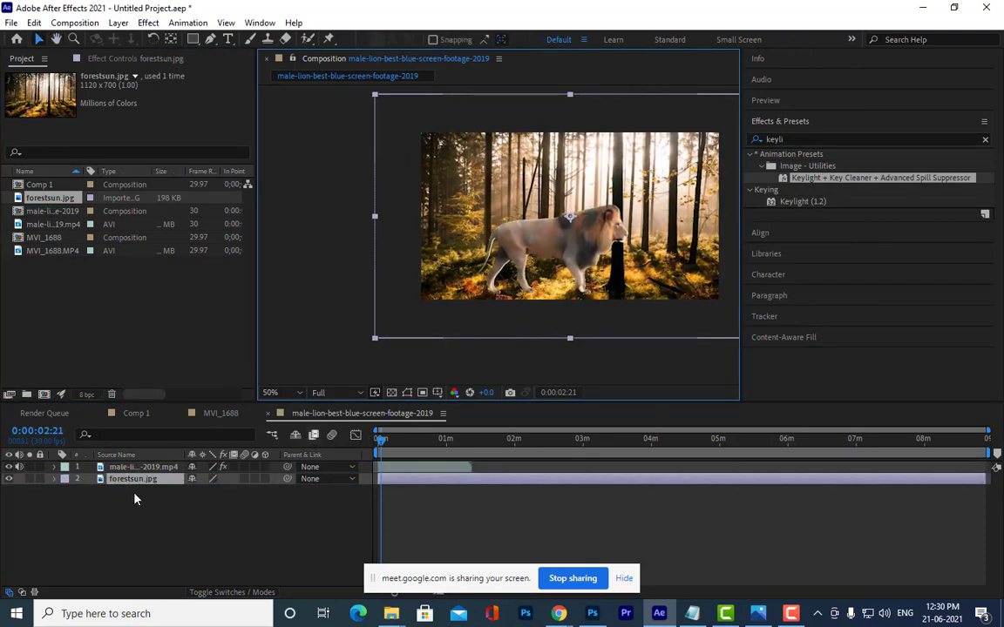
click(149, 471)
key(s)
drag(207, 480, 256, 487)
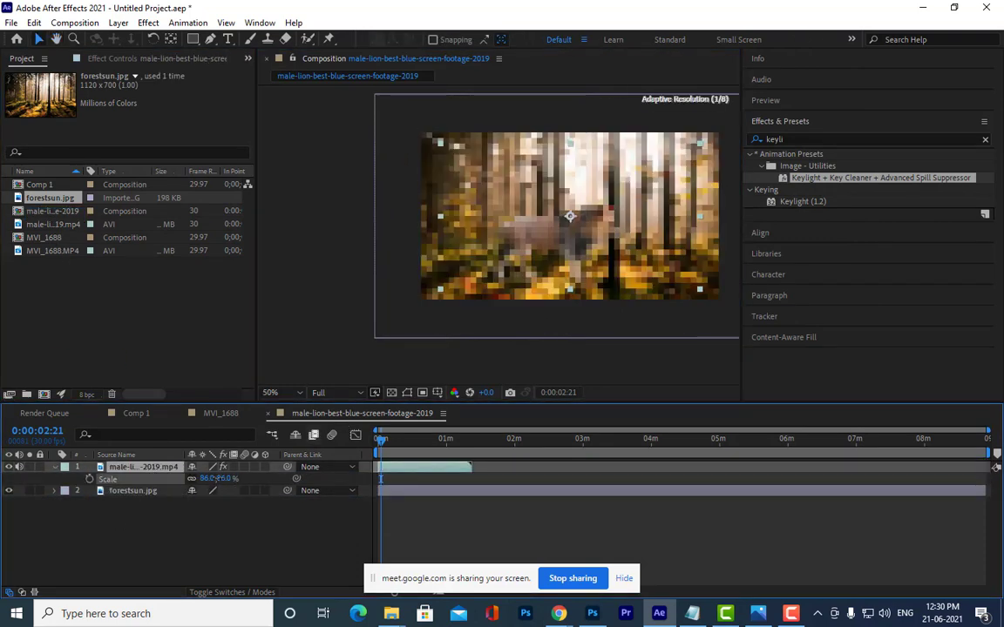
Move the lion to the lower left and preview the composition playing
drag(567, 248, 503, 273)
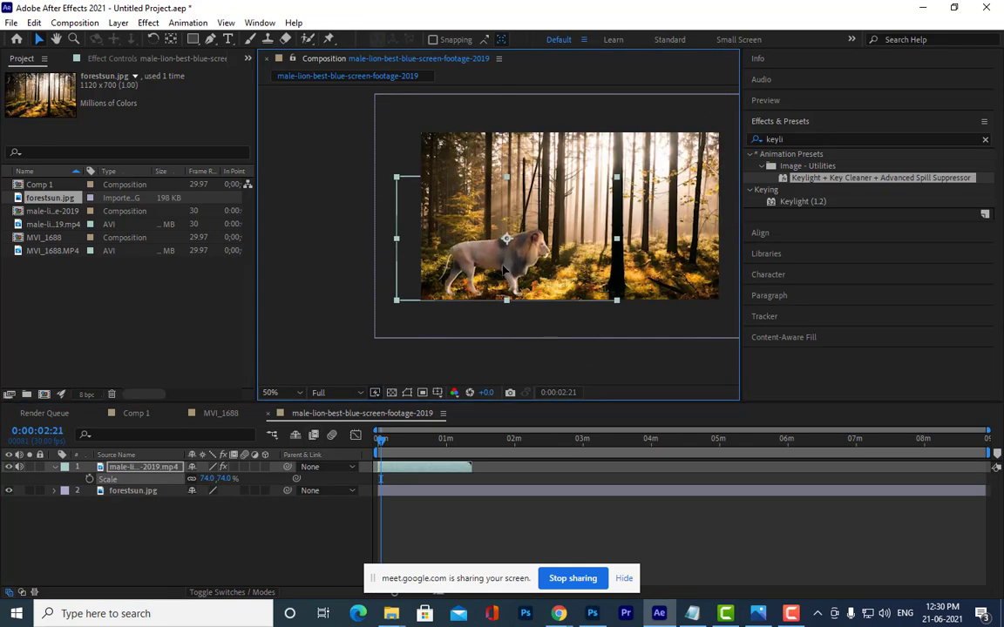
click(497, 375)
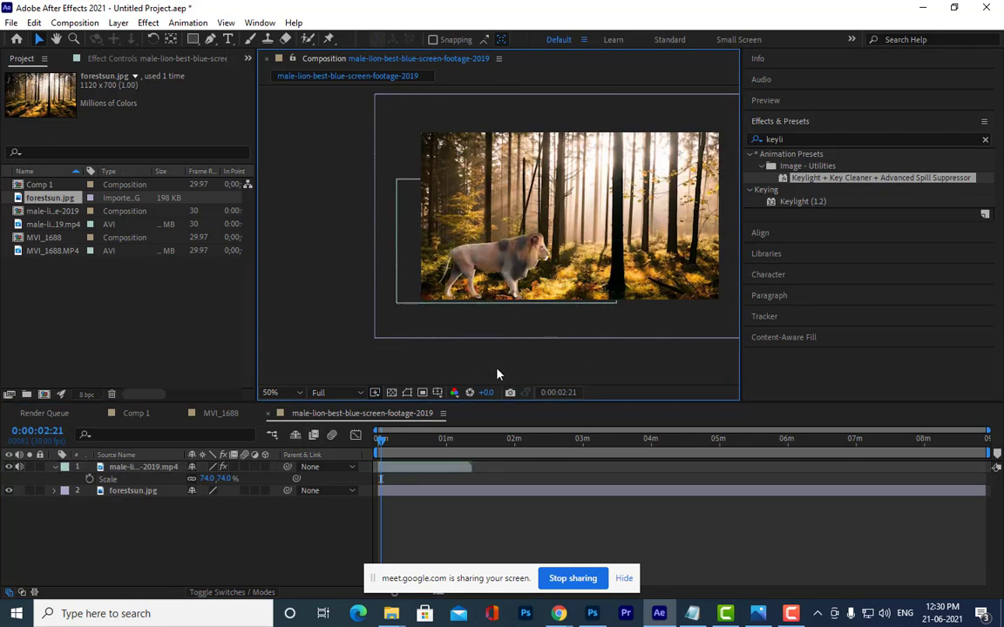
key(space)
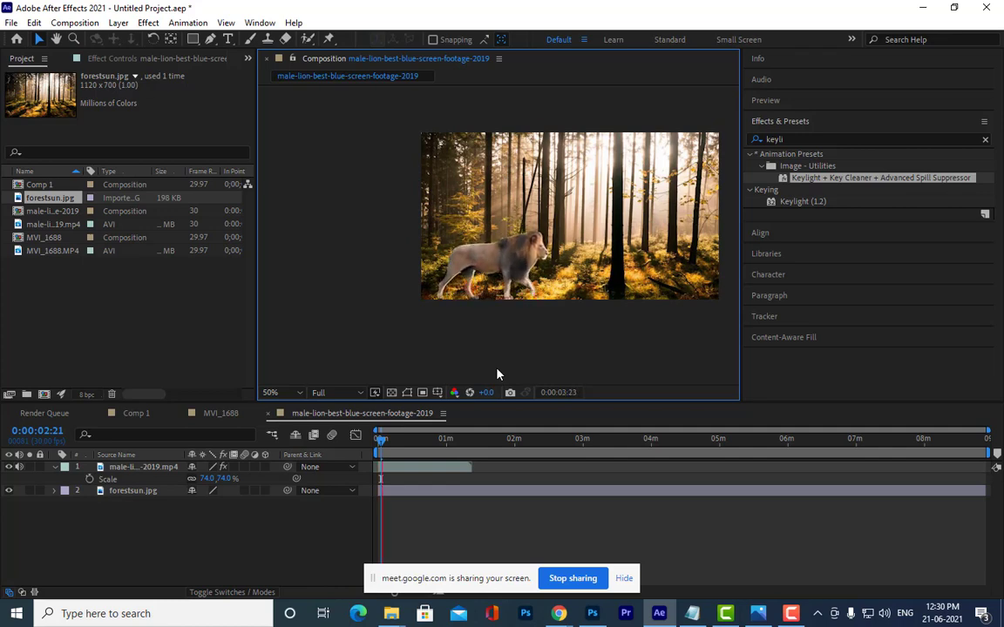
key(space)
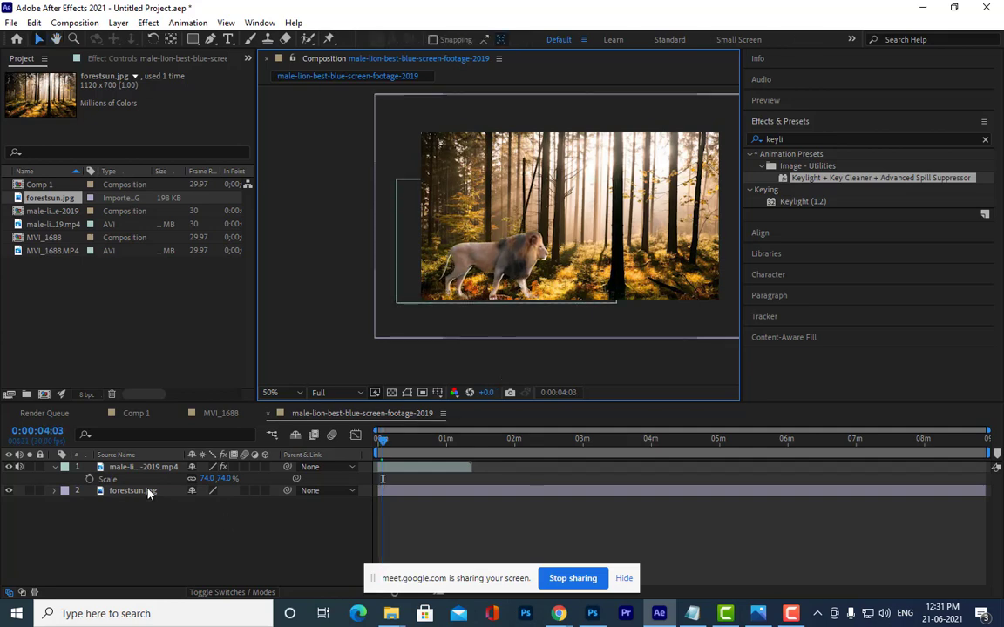
click(144, 468)
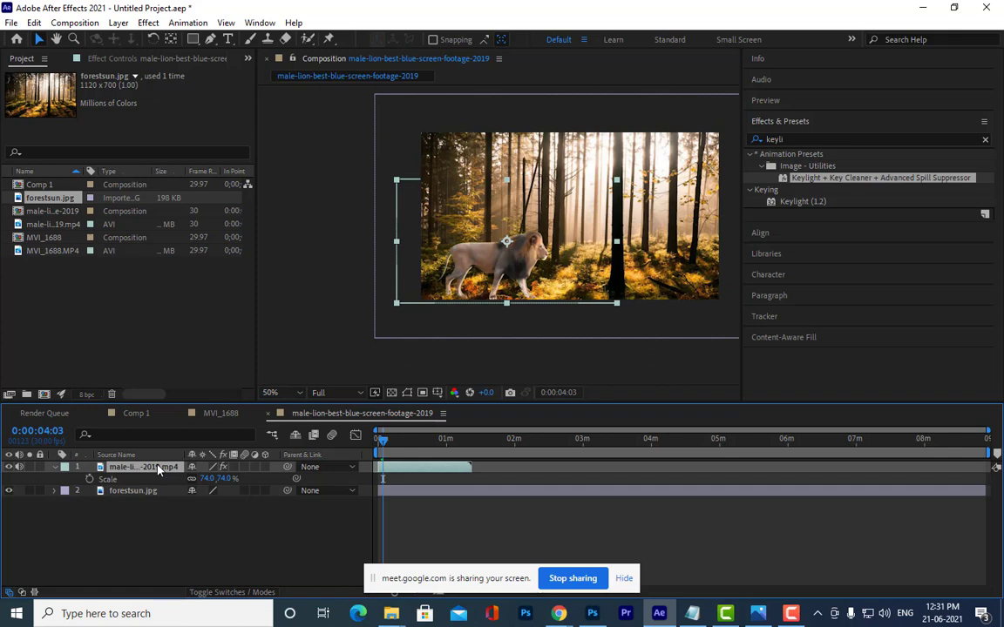
Duplicate the lion, scale the copy to 39%, and place it beside the tree trunk
key(ctrl+d)
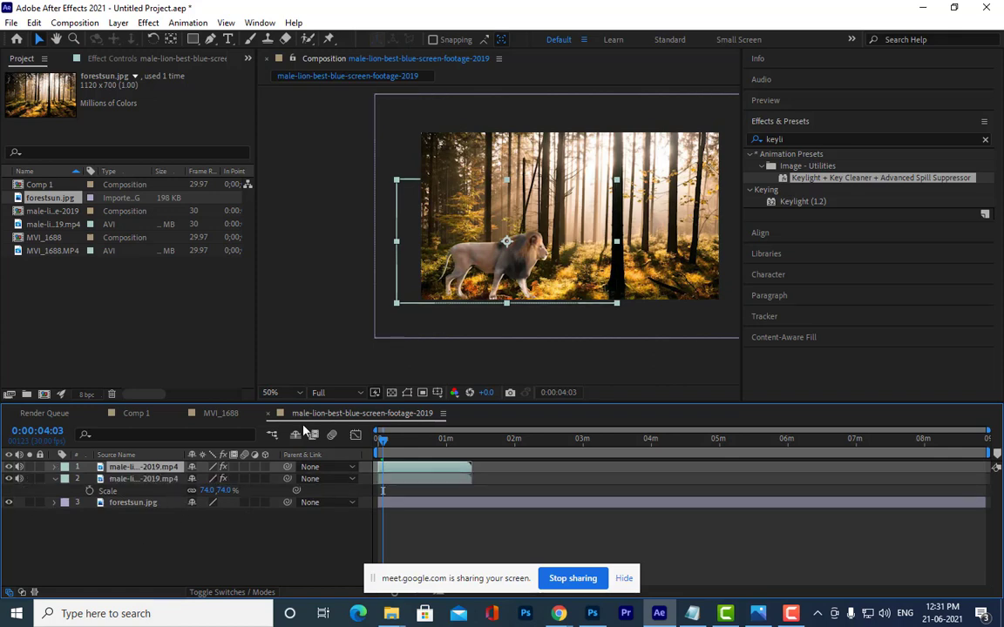
drag(525, 257, 625, 257)
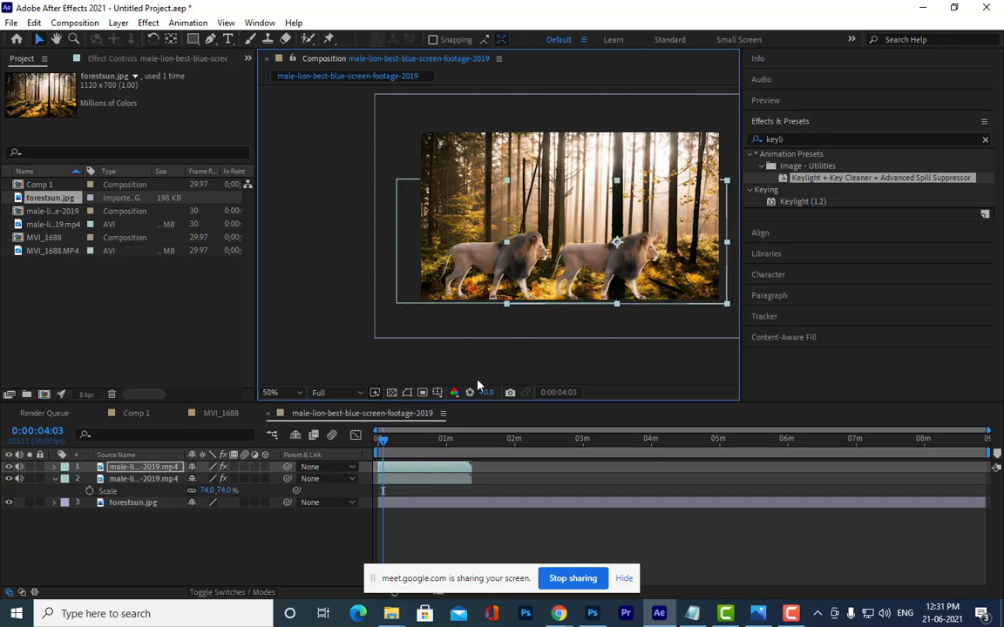
key(s)
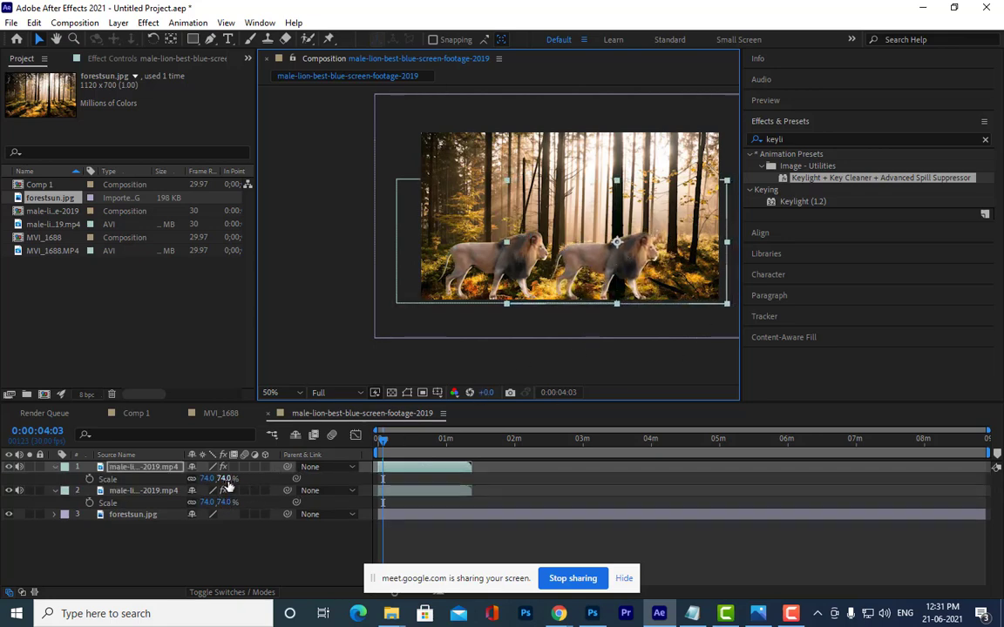
drag(218, 478, 192, 478)
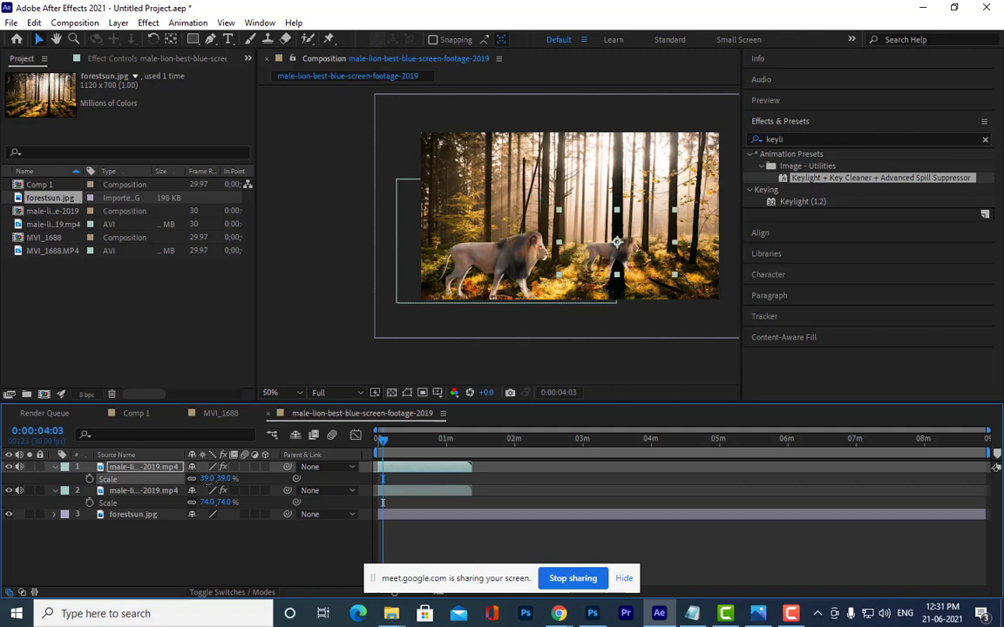
drag(610, 248, 592, 250)
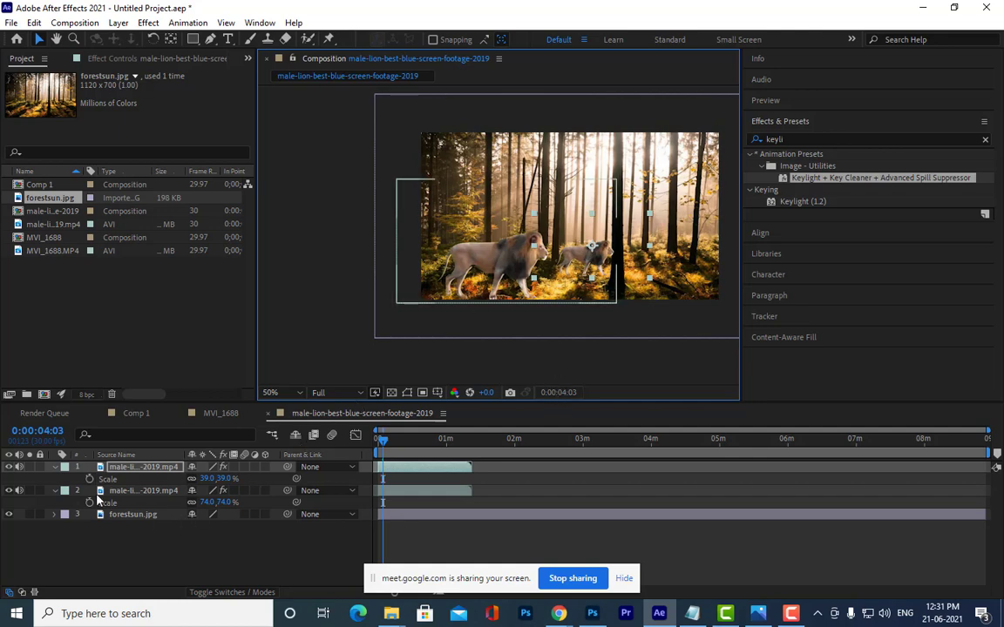
Select the larger lion layer and reveal its Position (245.0, 312.0)
click(54, 467)
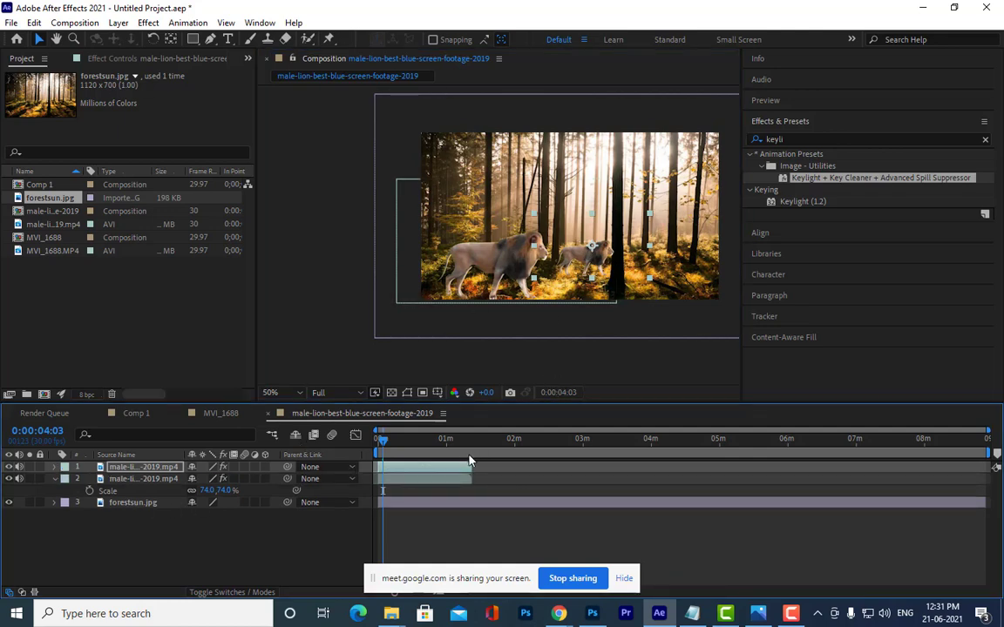
click(410, 505)
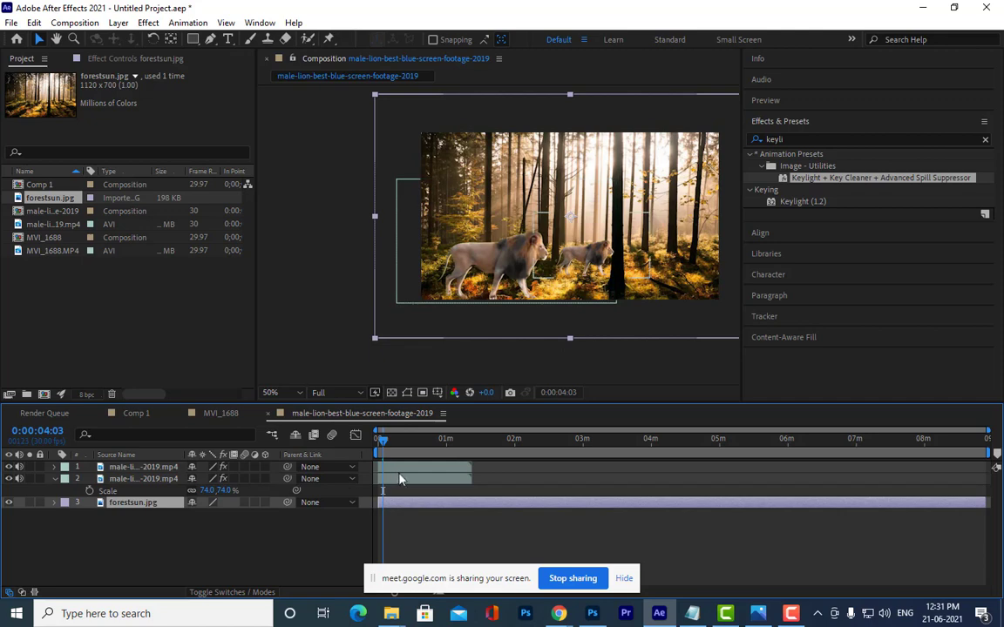
click(401, 480)
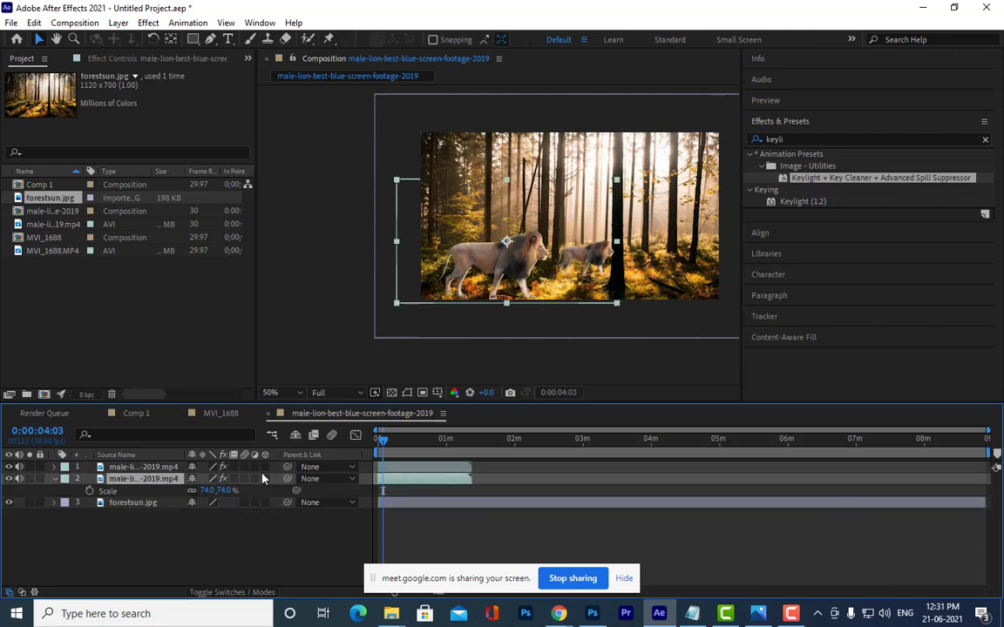
click(529, 354)
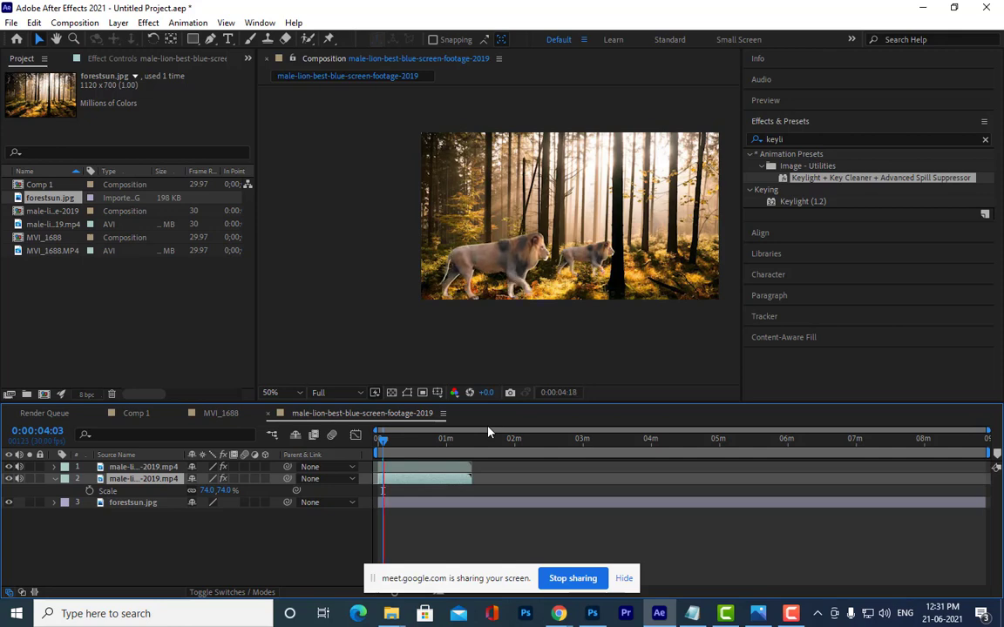
click(394, 484)
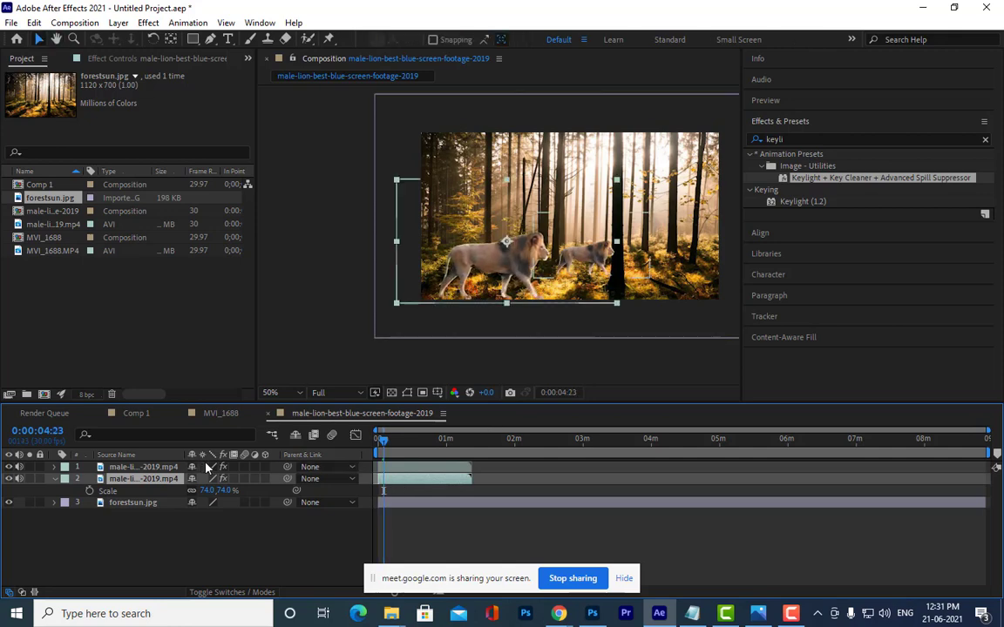
key(p)
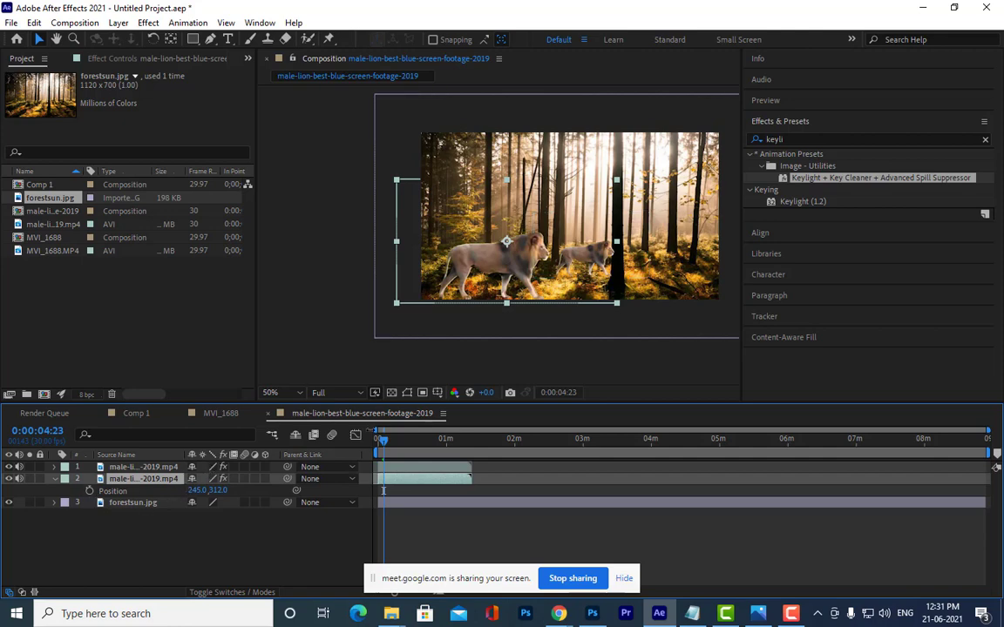
Keyframe the larger lion's Position sliding rightward, and move its layer above the small lion
drag(383, 447, 348, 452)
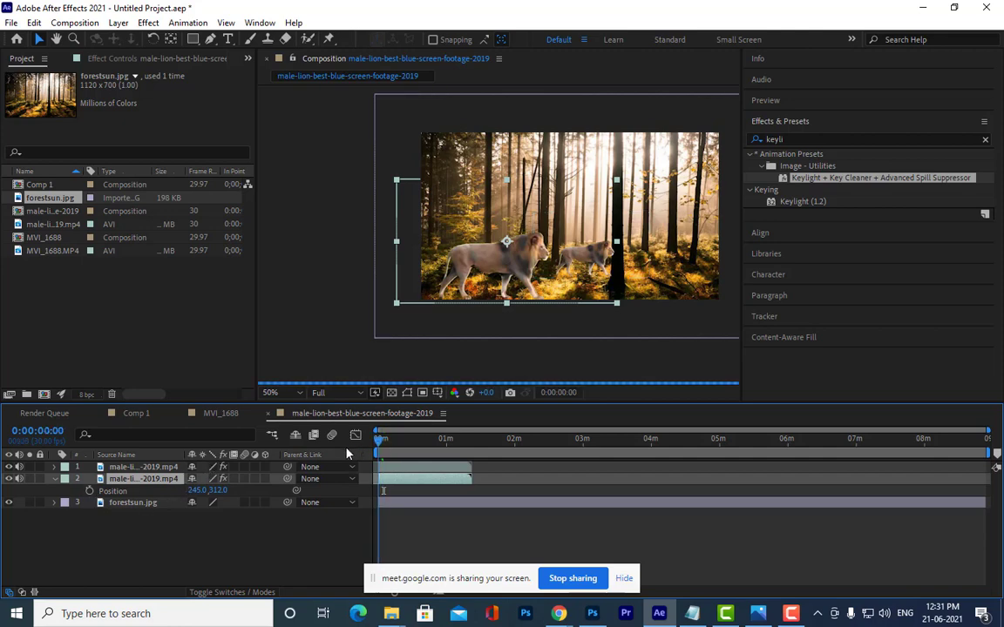
click(89, 491)
click(417, 449)
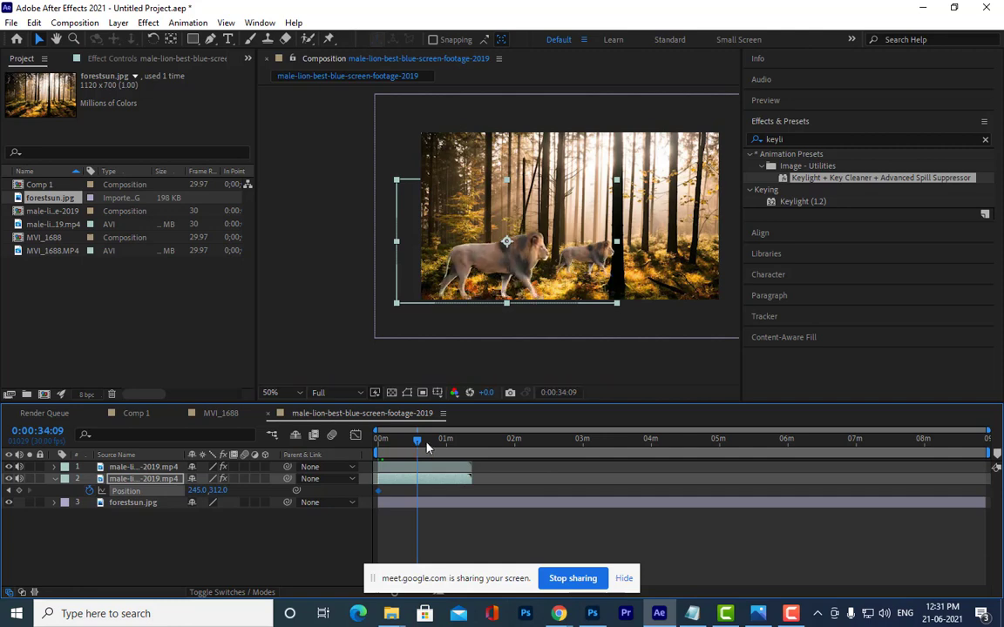
drag(563, 288, 589, 290)
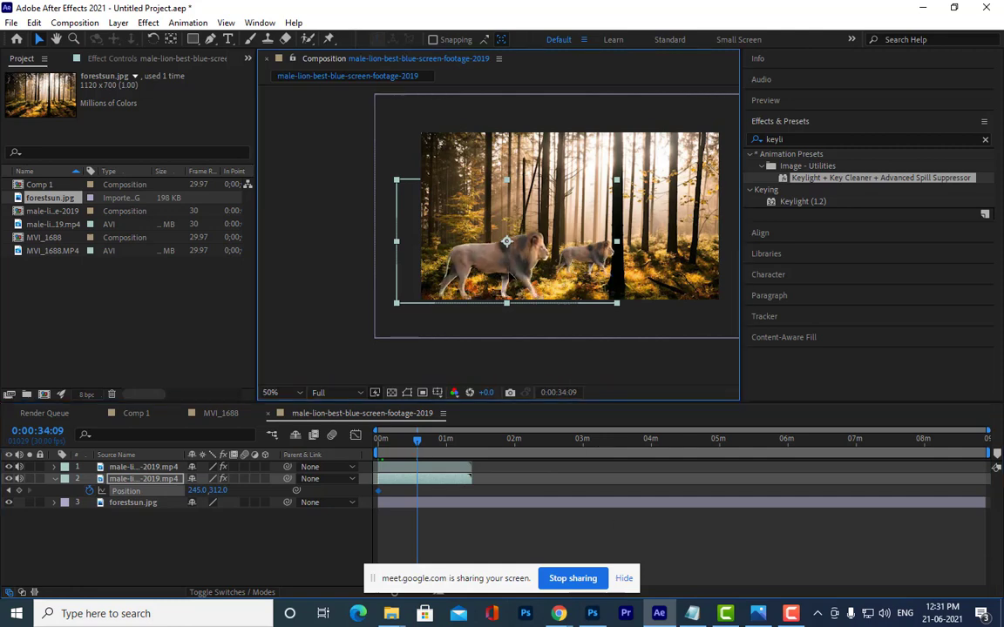
mouse_move(533, 243)
mouse_down()
mouse_move(643, 242)
mouse_move(675, 277)
mouse_up()
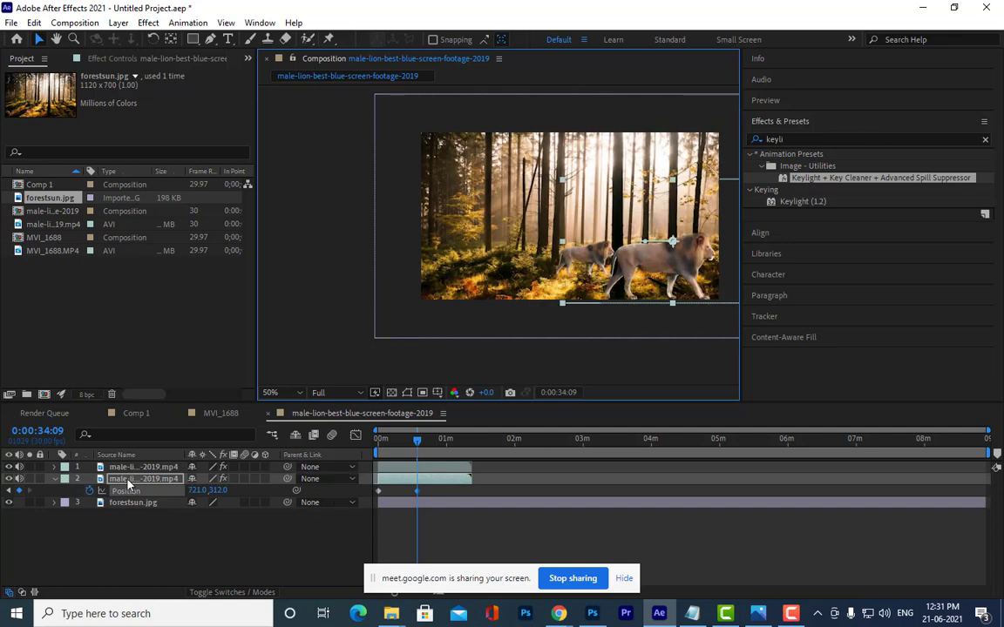
mouse_move(128, 480)
mouse_down()
mouse_move(128, 469)
mouse_move(145, 470)
mouse_up()
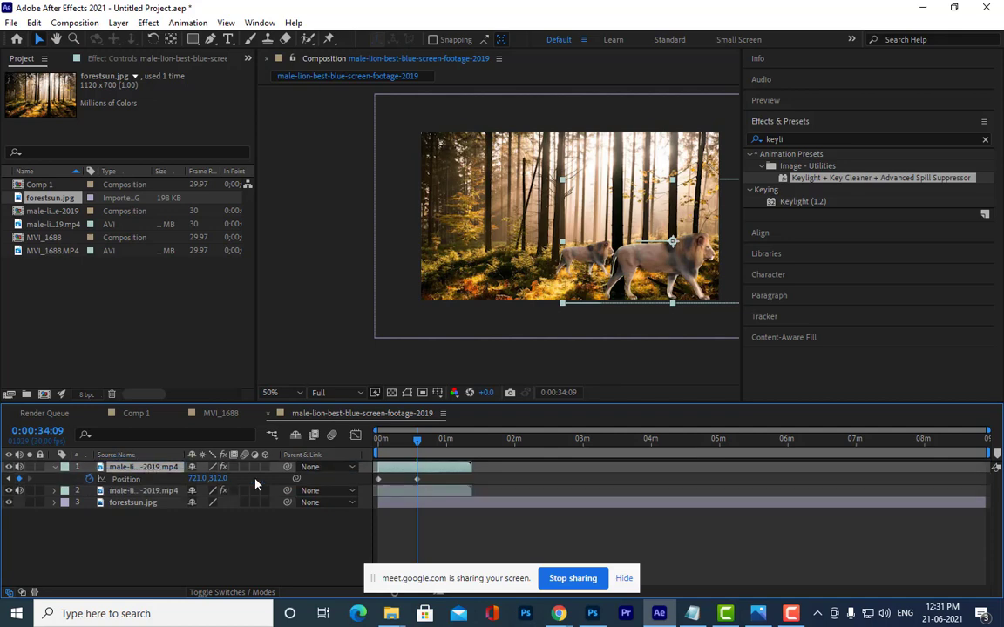
Set the composition preview resolution to Third and move the current time to frame 15
drag(406, 443, 379, 441)
click(584, 471)
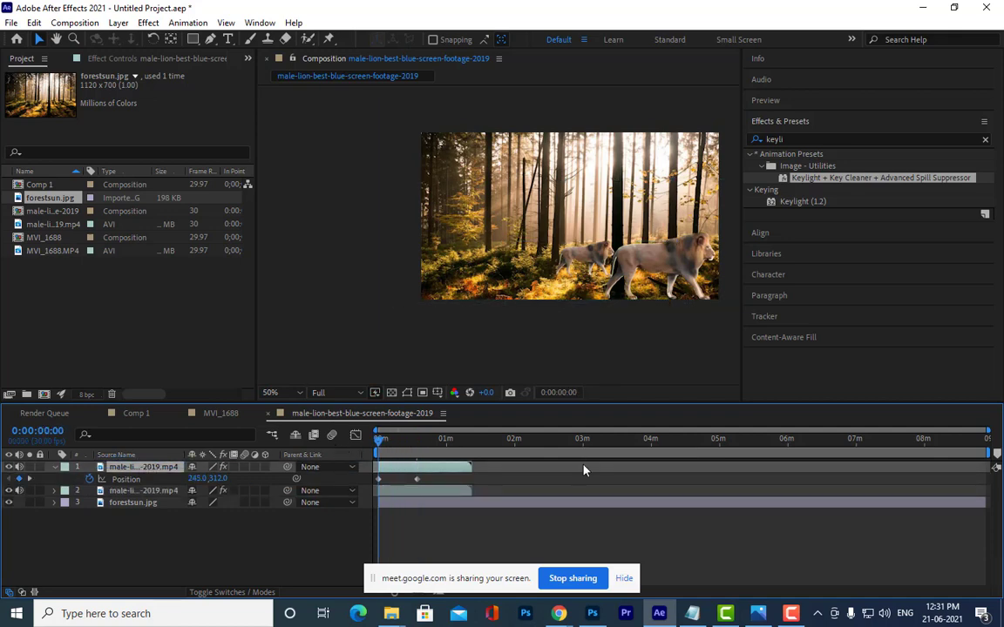
click(472, 466)
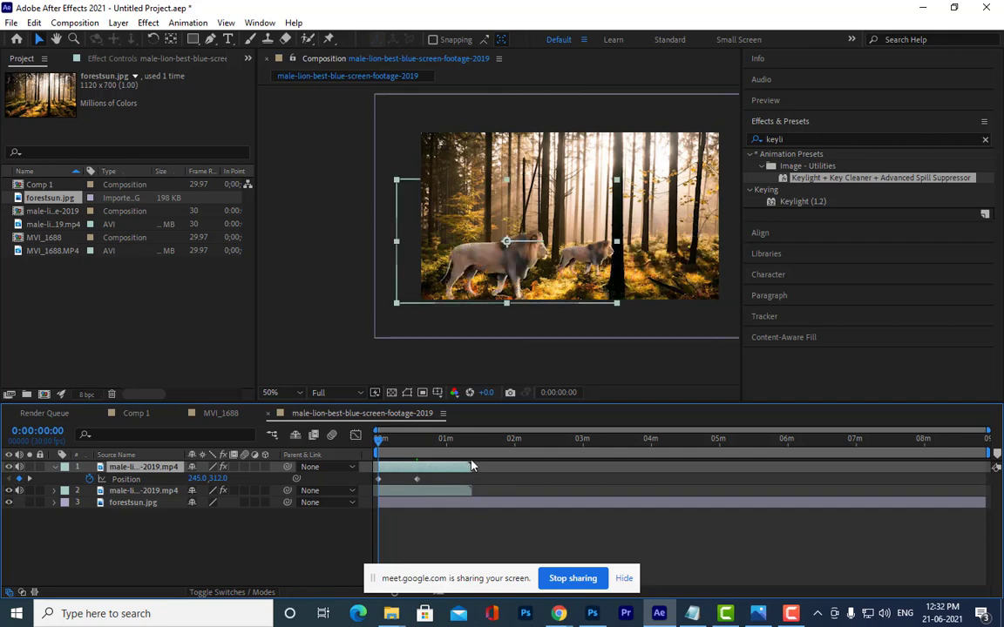
click(392, 393)
click(351, 395)
click(334, 455)
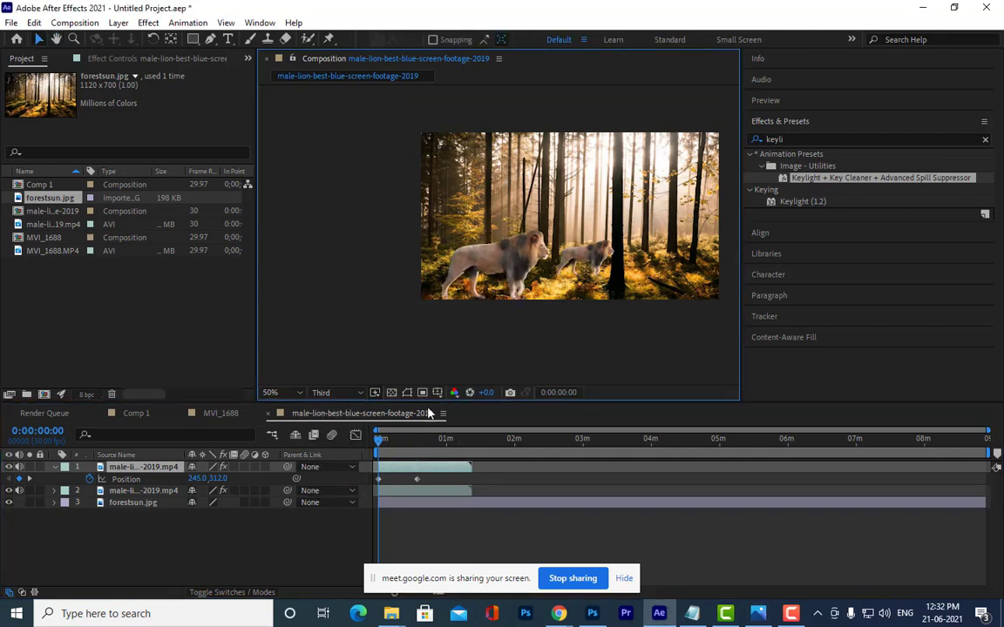
click(567, 469)
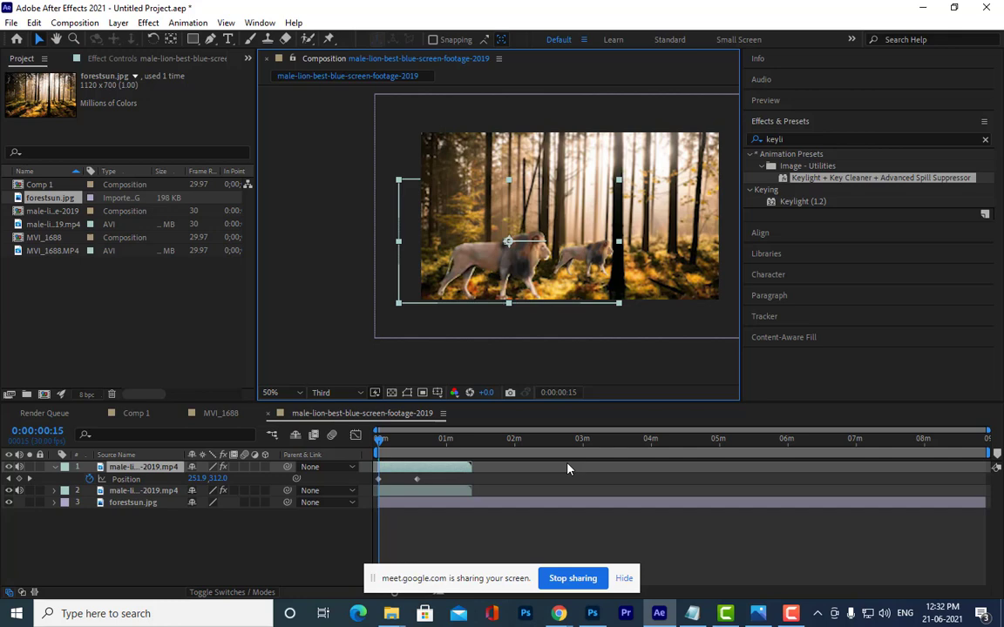
Trim the composition to the work area ending at the lion clip's end
drag(436, 440, 468, 443)
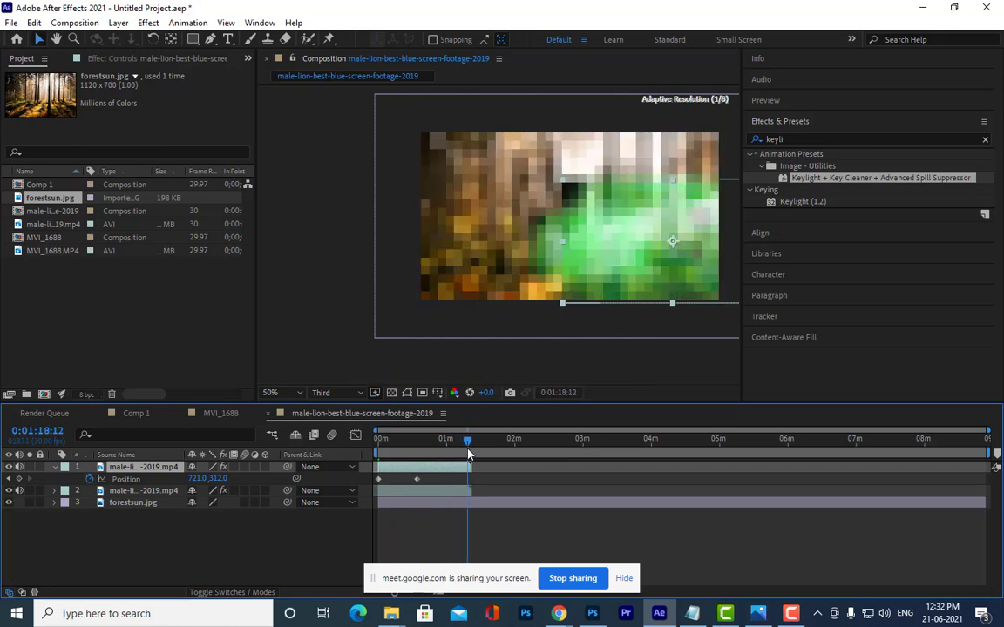
right_click(467, 452)
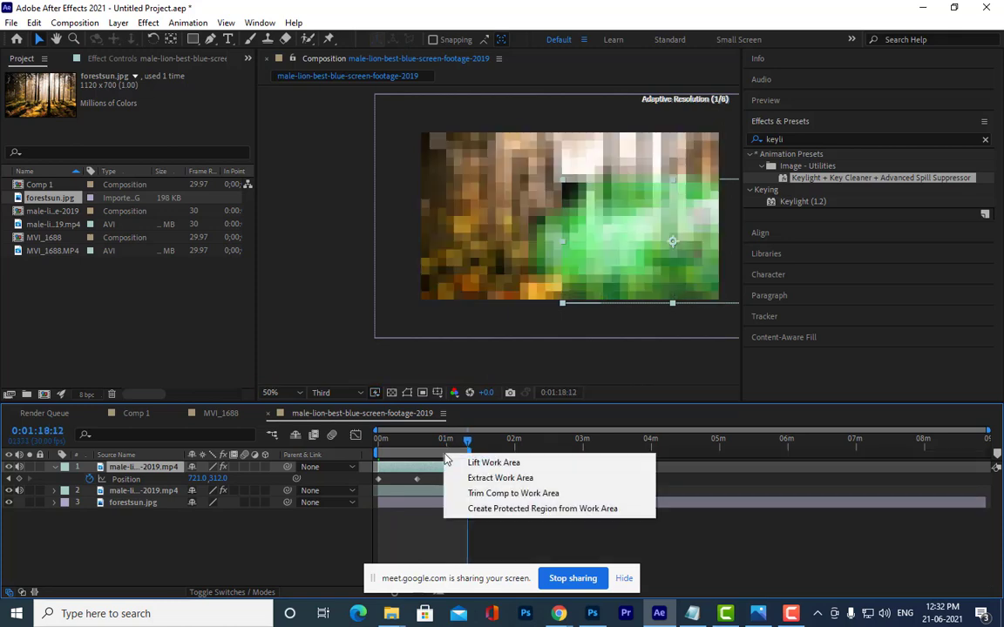
click(501, 494)
Preview the lions walking through the forest from the start
drag(413, 440, 379, 446)
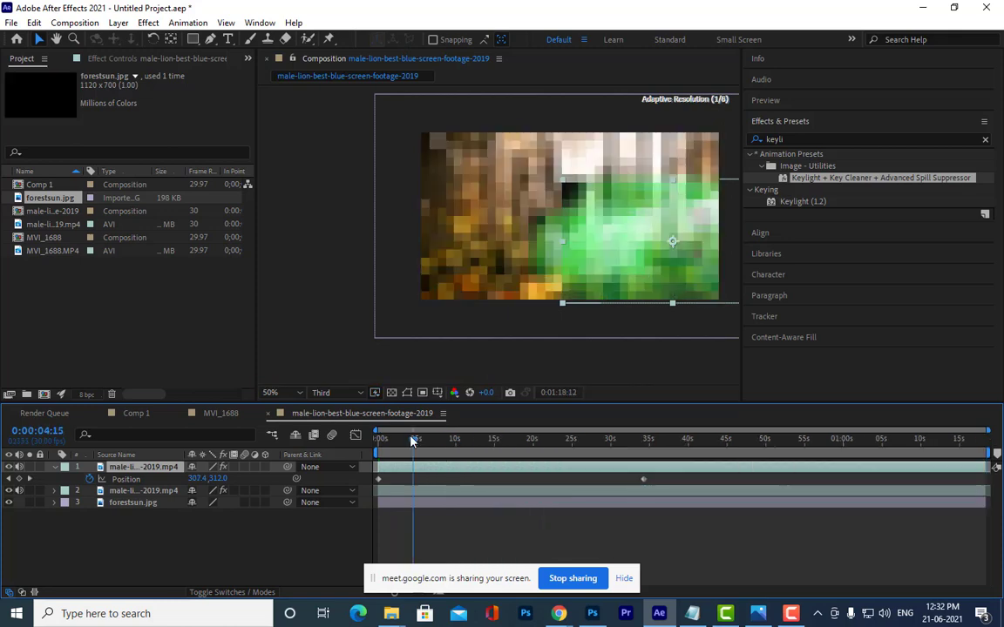
click(545, 311)
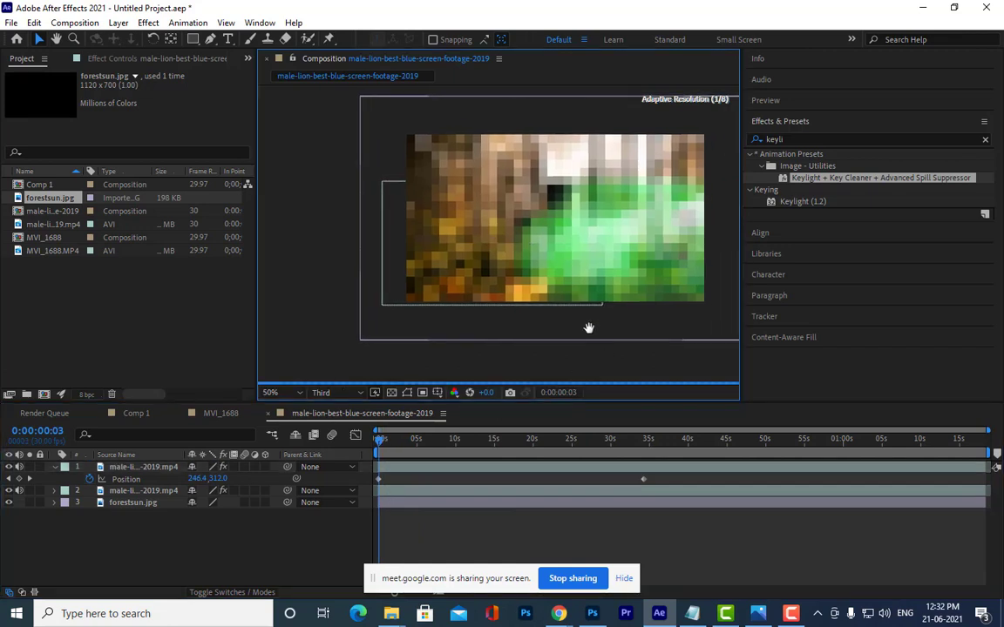
key(space)
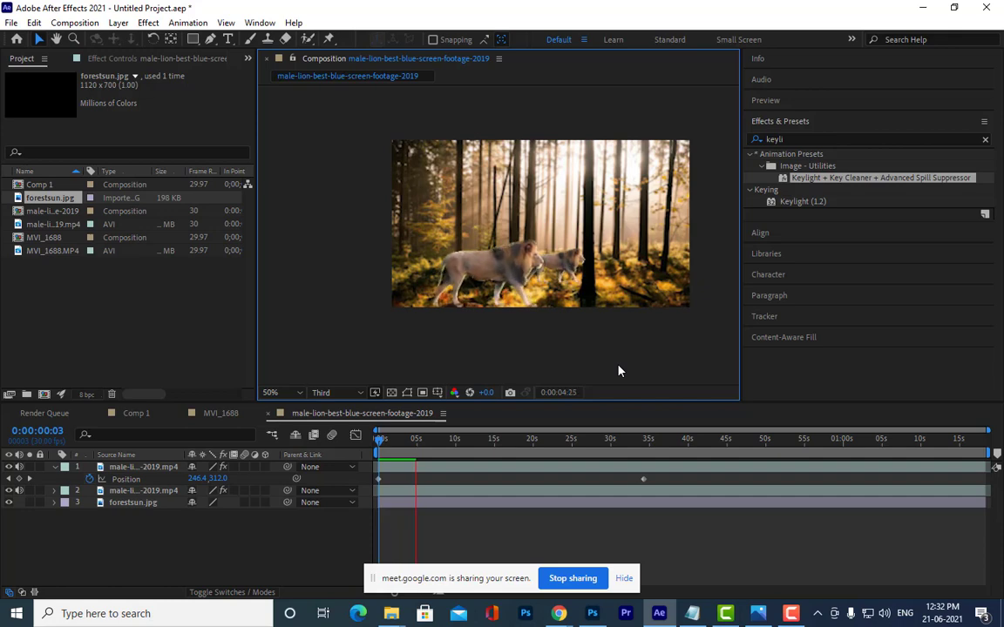
key(space)
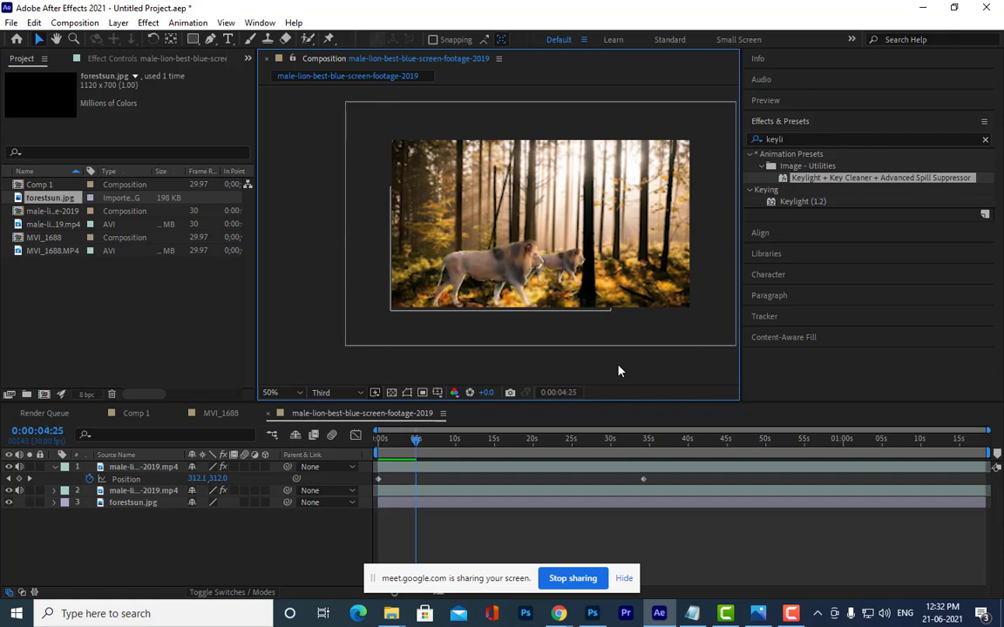
key(space)
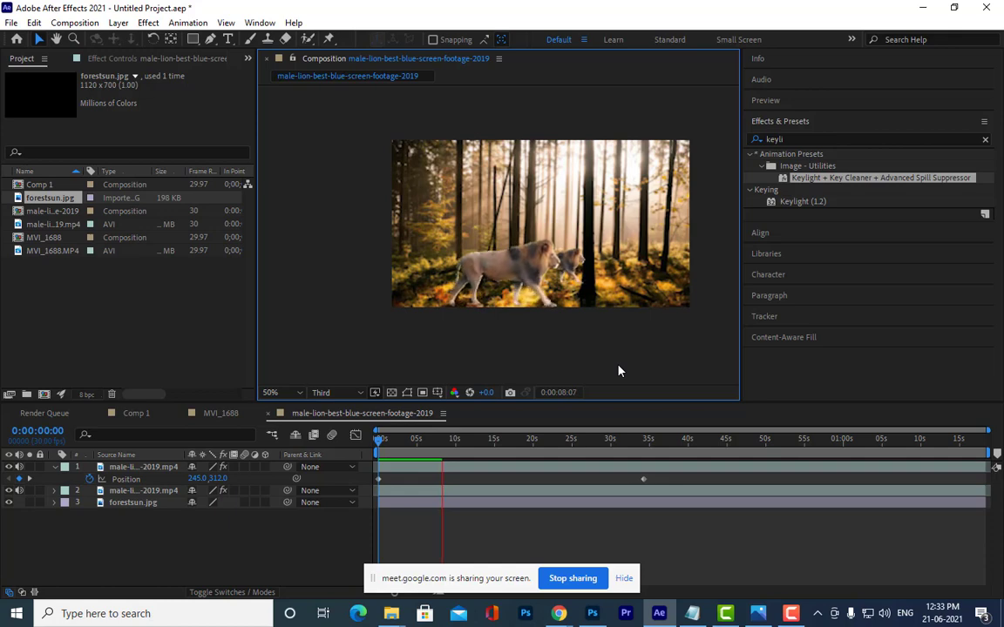
key(space)
key(space)
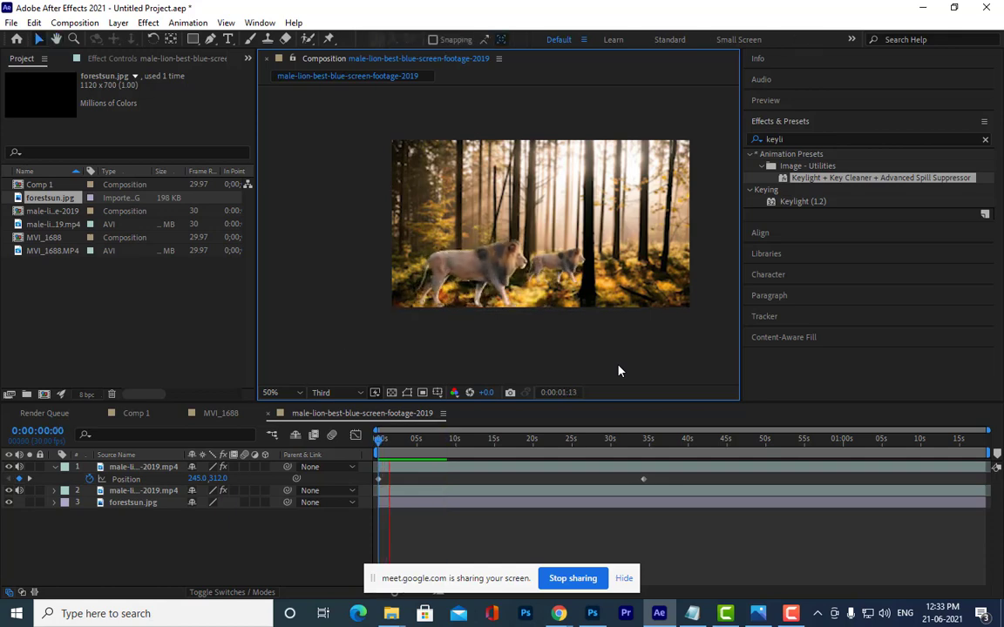
click(144, 491)
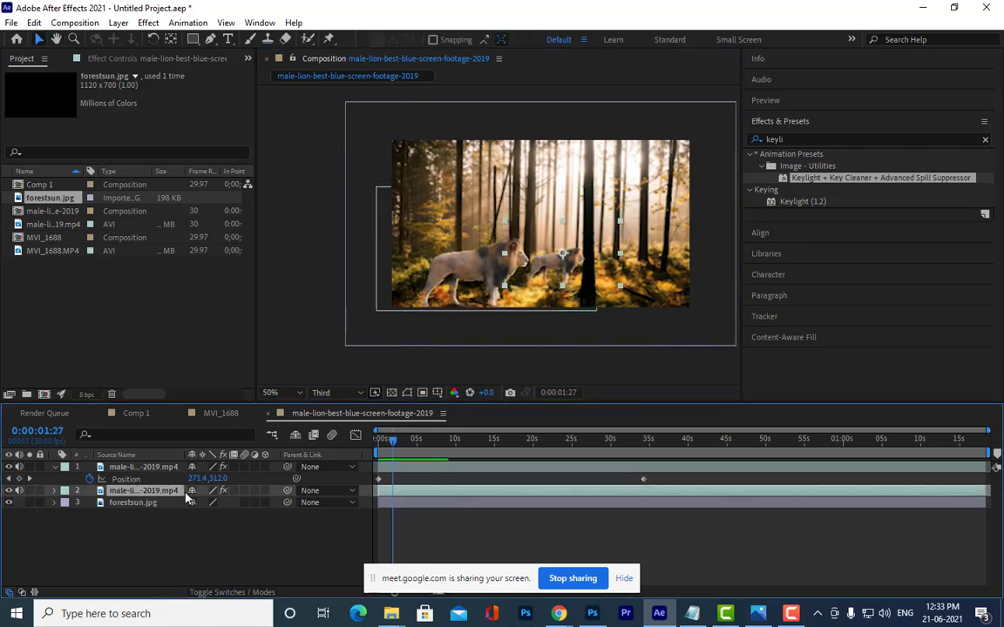
Delete both lion layers from the composition
key(Delete)
click(139, 467)
key(Delete)
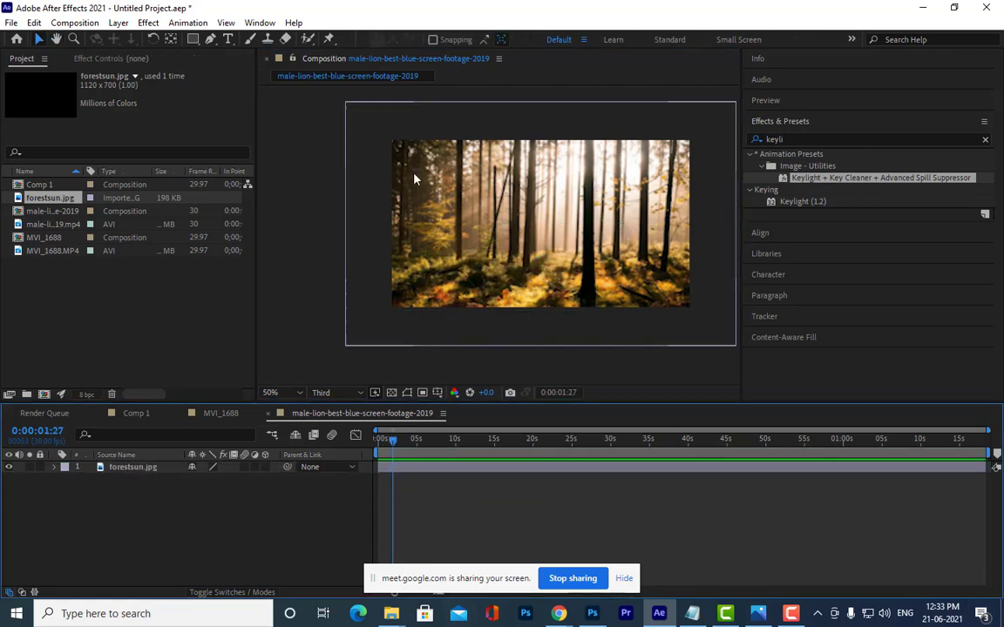
Clear the Project panel selection and bring up its import options
click(122, 470)
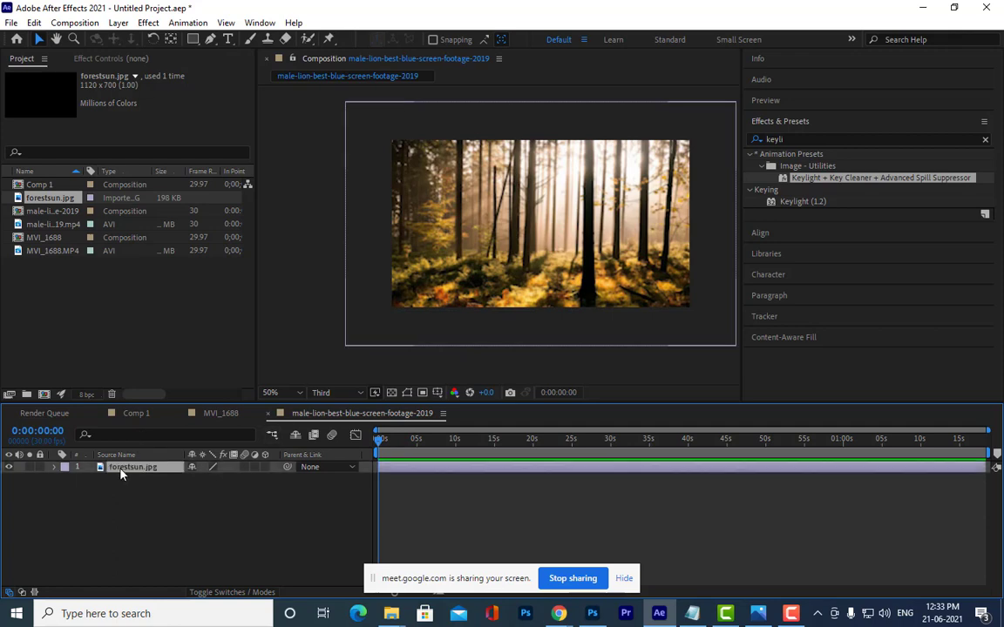
click(49, 236)
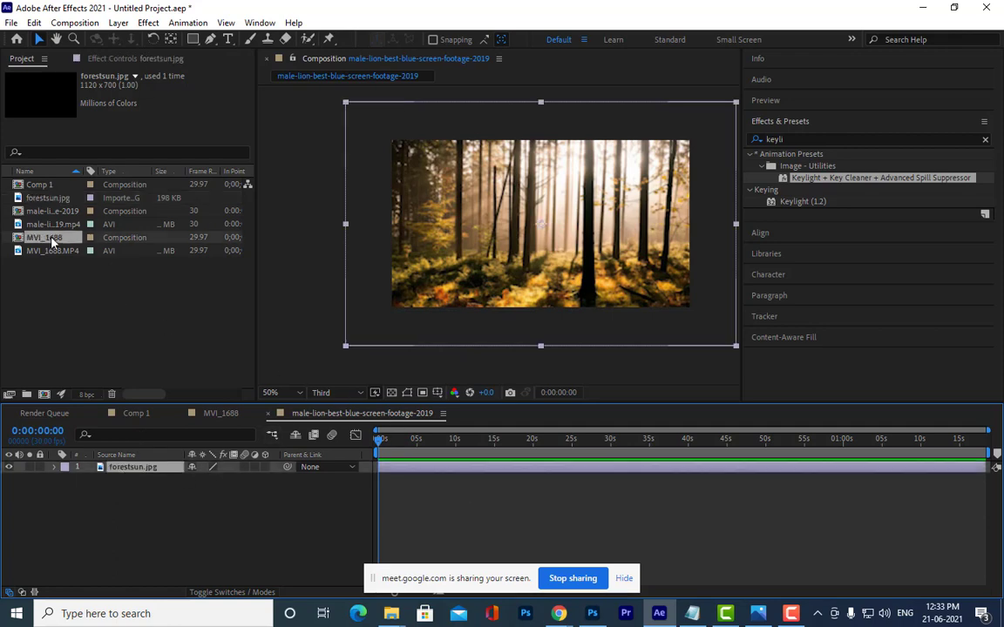
click(57, 225)
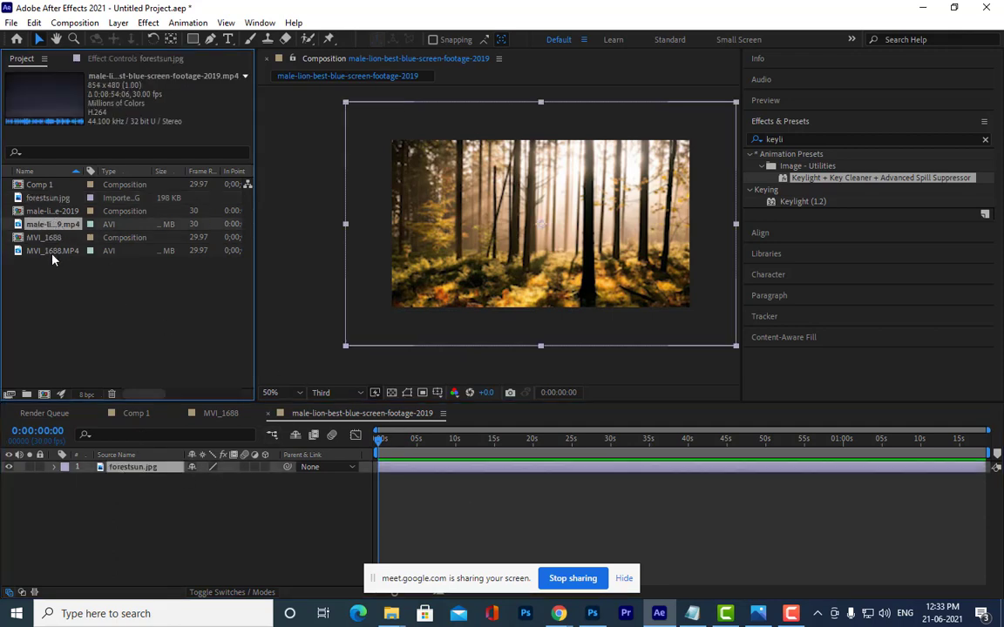
click(49, 251)
click(135, 324)
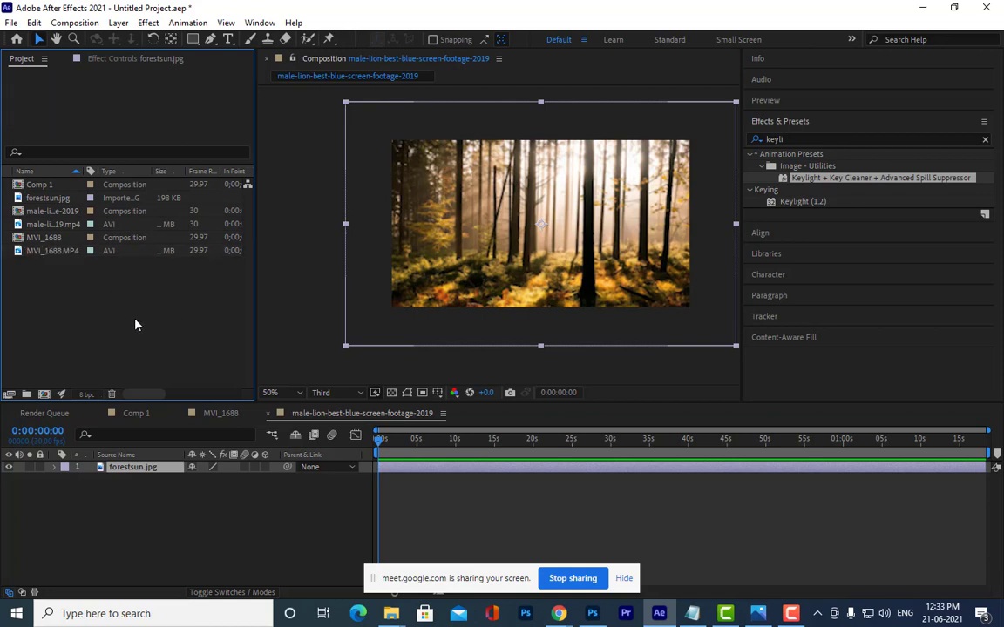
right_click(146, 319)
In the Import File dialog, browse drives D:, E:, K: and G: to open G:\roomall
mouse_move(296, 378)
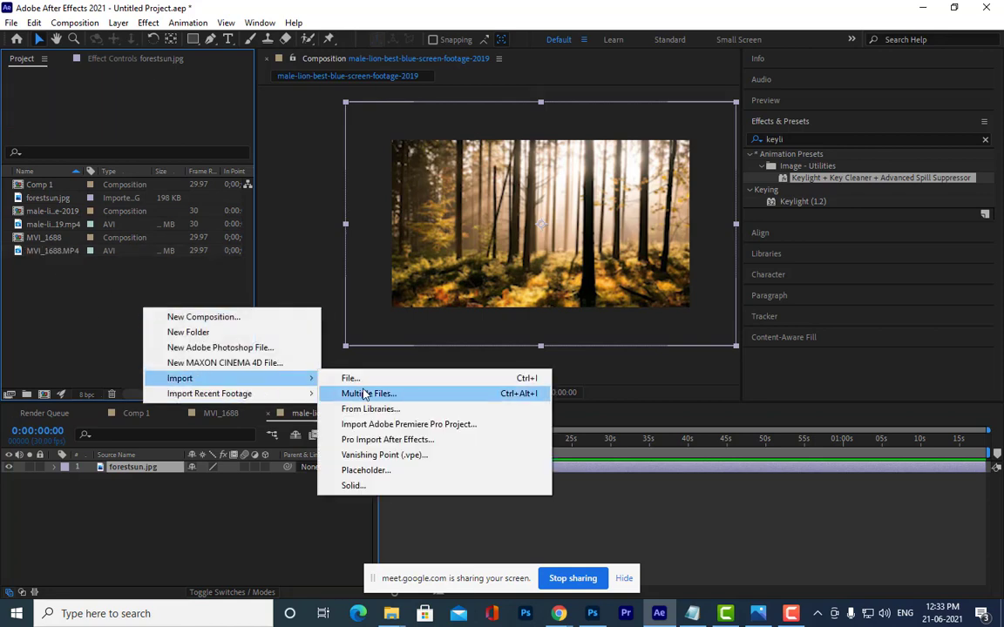
click(381, 380)
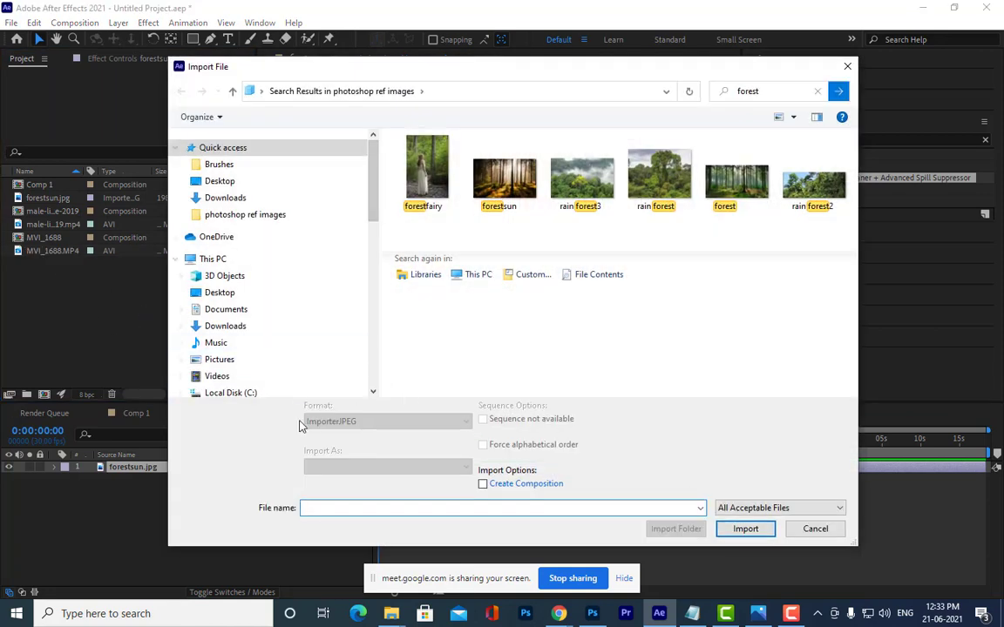
scroll(320, 325, down, 2)
scroll(321, 325, down, 2)
click(252, 226)
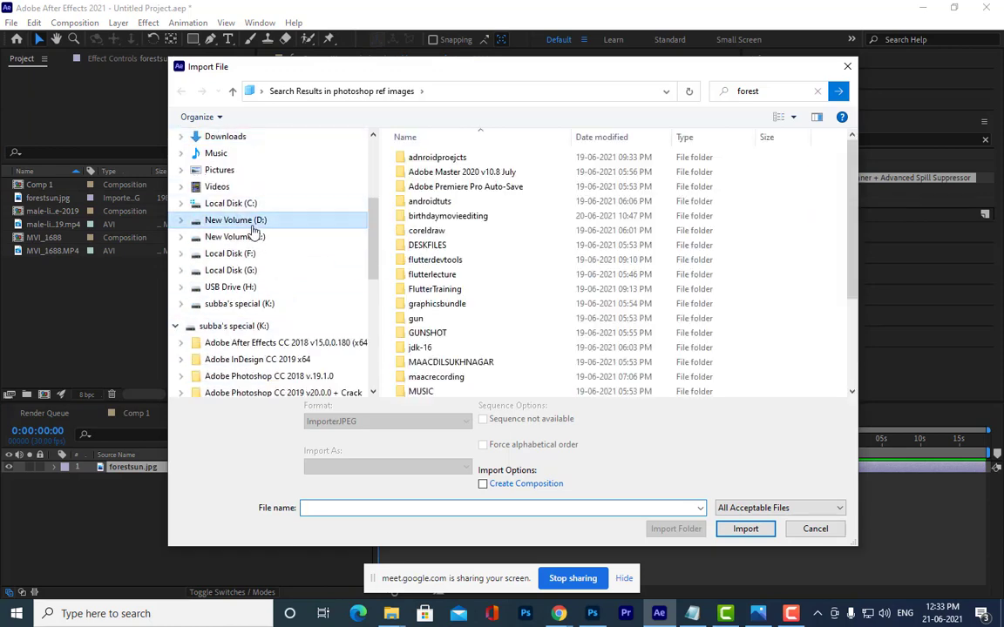
click(439, 266)
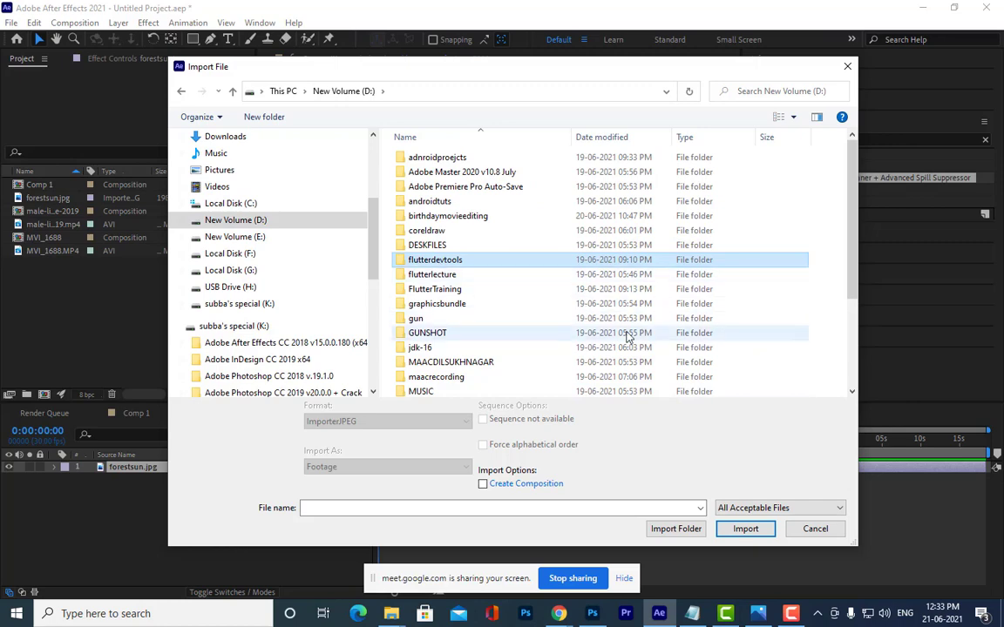
click(244, 237)
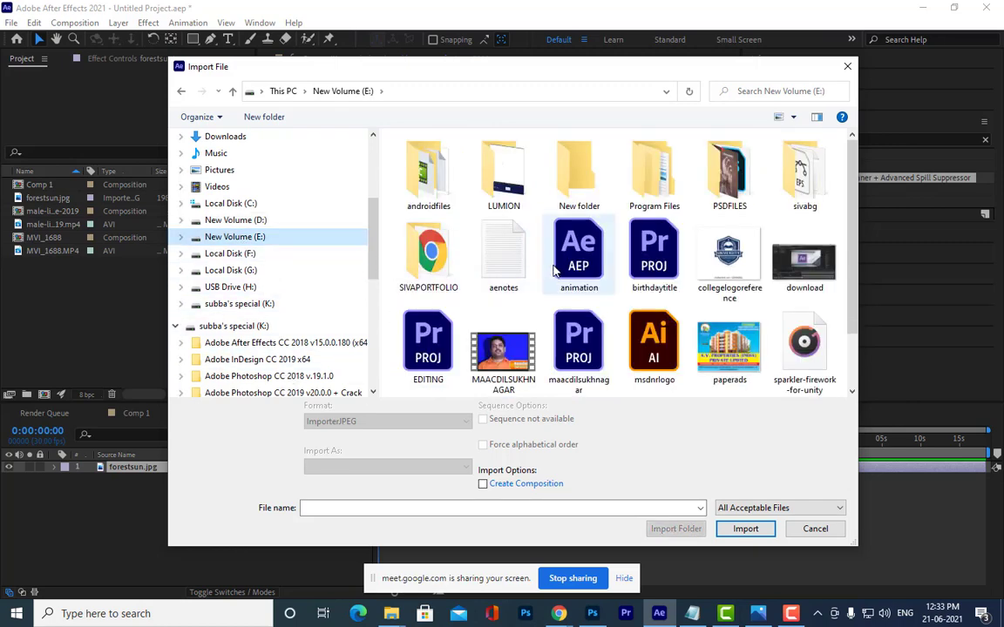
click(729, 170)
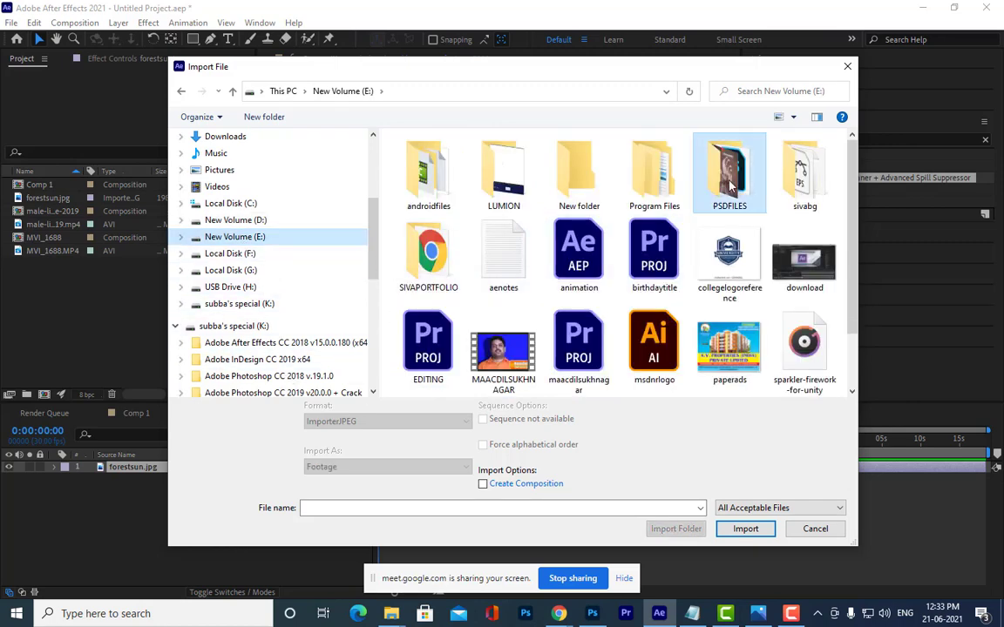
click(253, 306)
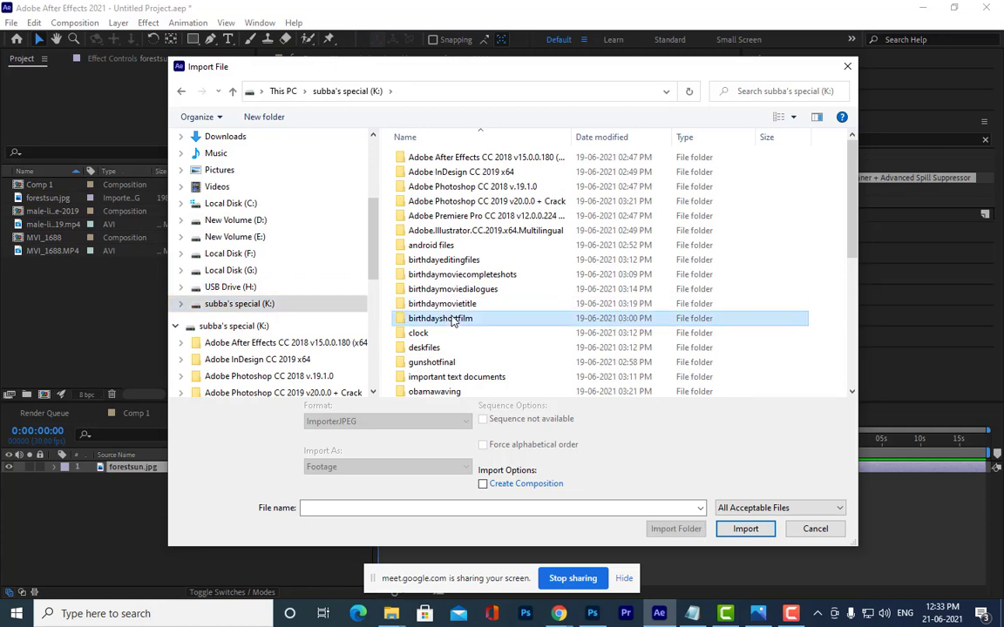
scroll(453, 321, down, 5)
double_click(444, 158)
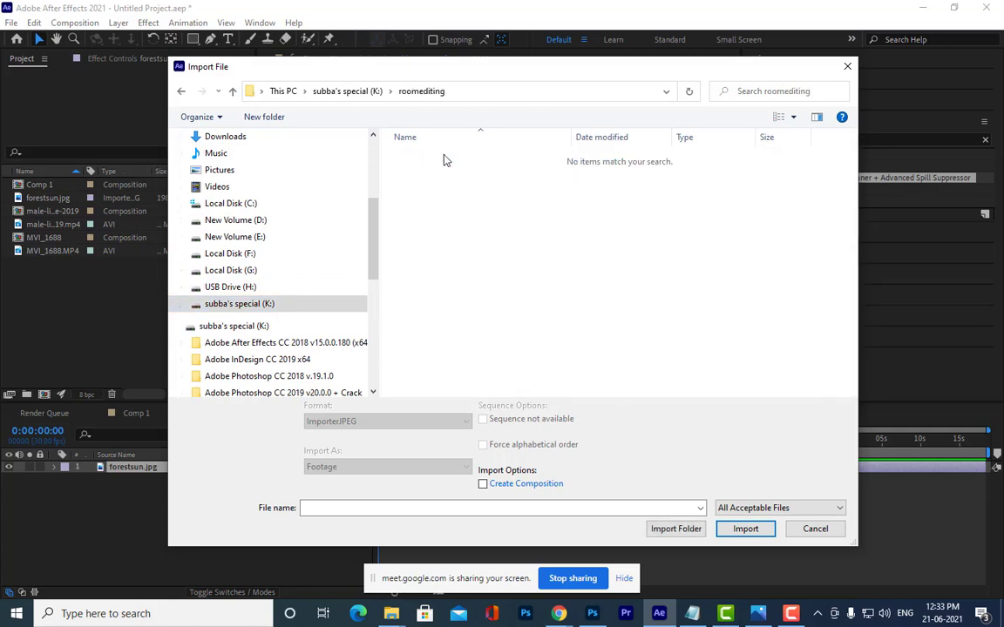
click(248, 273)
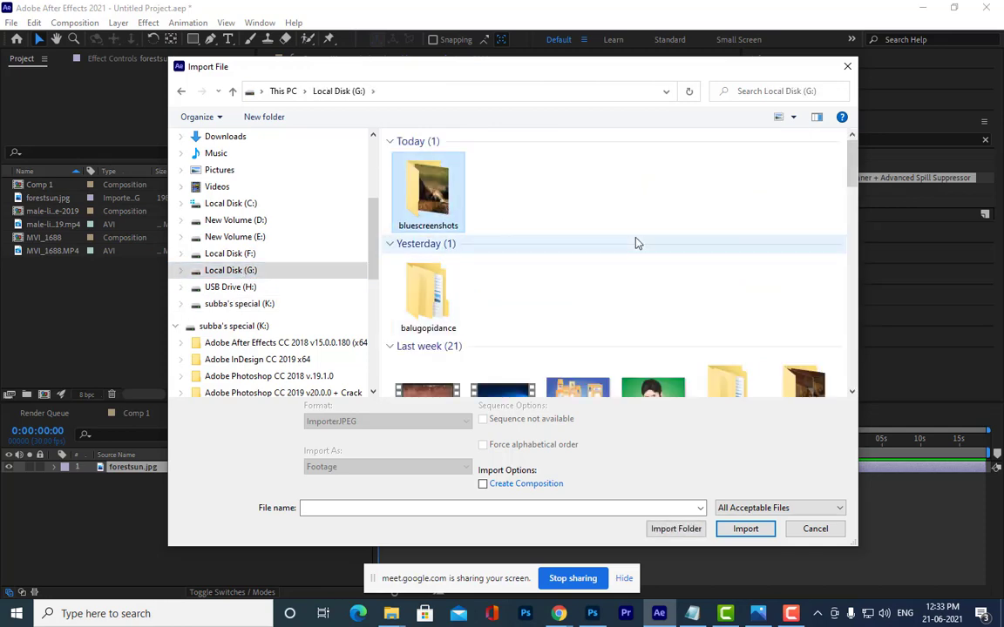
scroll(636, 245, down, 5)
click(652, 166)
scroll(740, 261, down, 3)
scroll(741, 262, down, 3)
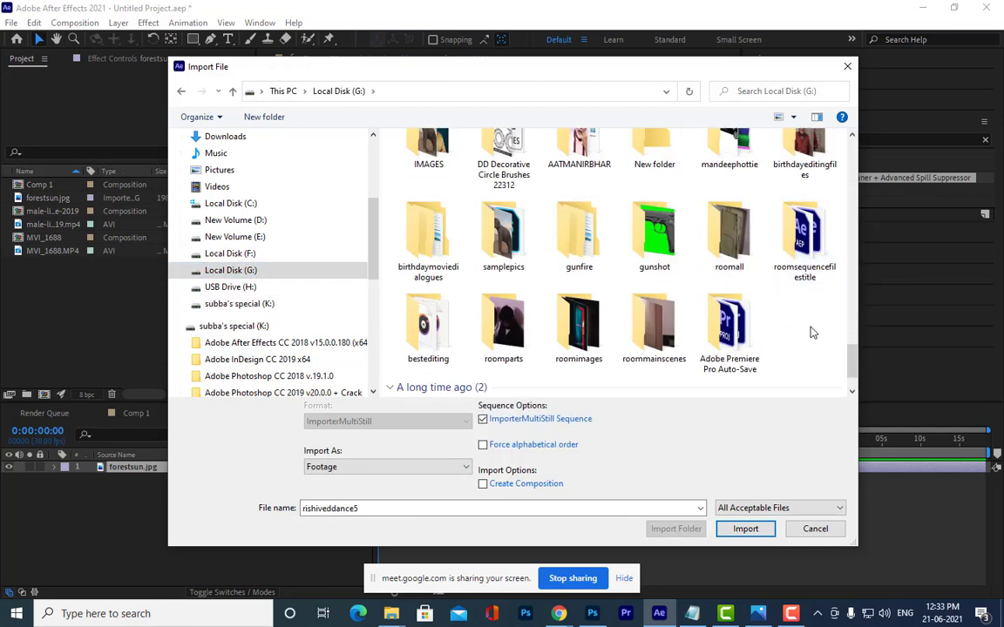
double_click(752, 228)
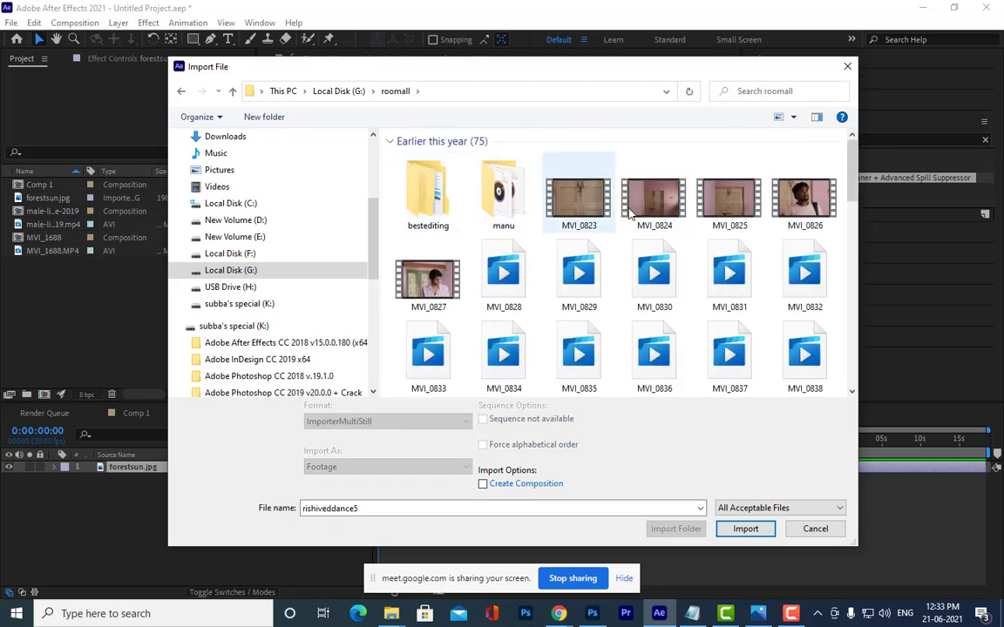
Find MVI_1103 in the roomall folder, select it and import it
scroll(470, 183, down, 5)
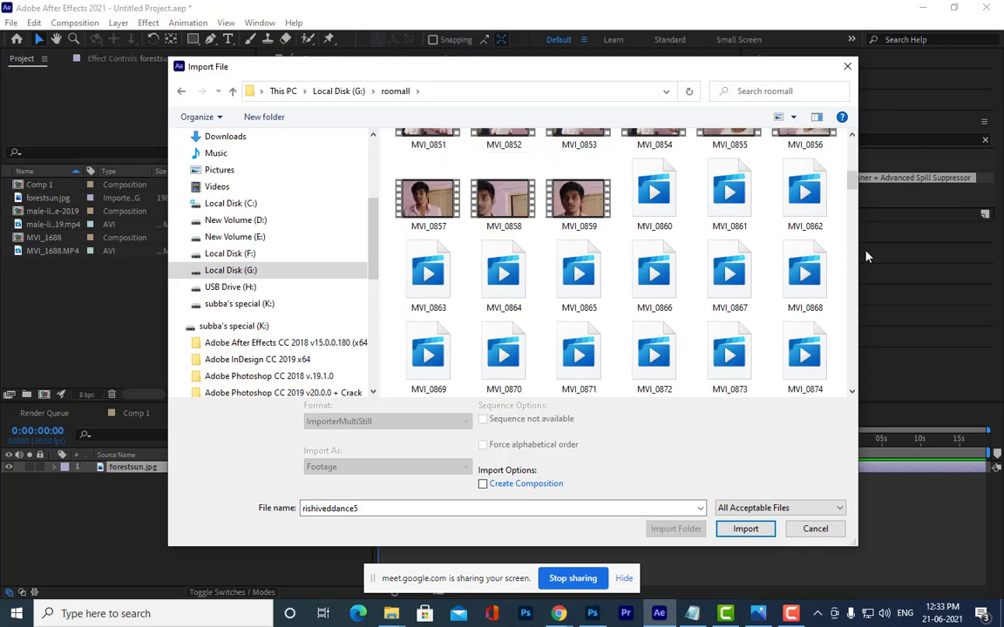
scroll(772, 287, down, 6)
scroll(773, 244, down, 4)
scroll(772, 244, down, 2)
scroll(772, 244, down, 6)
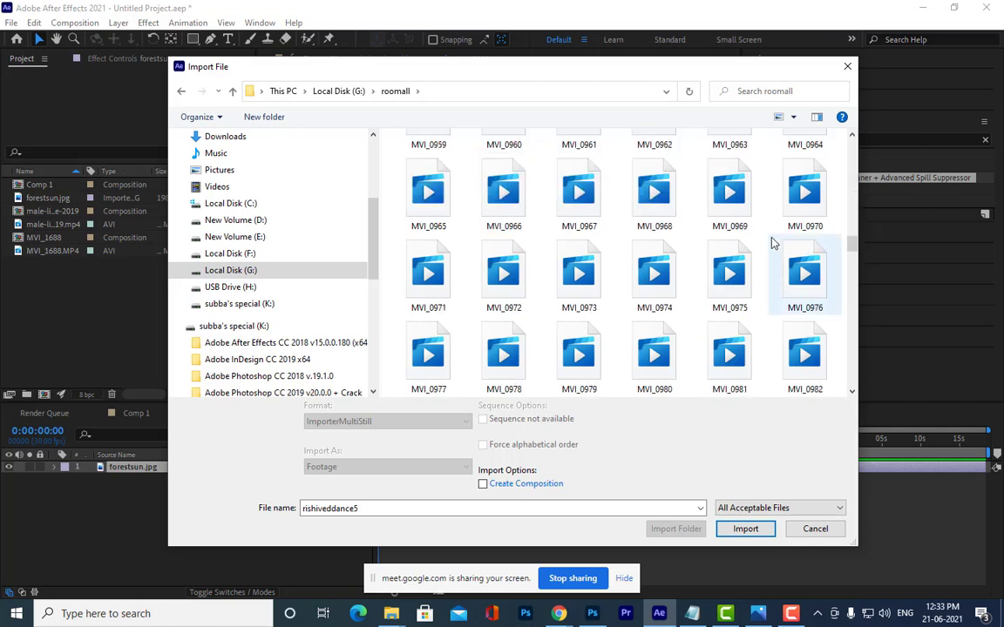
scroll(773, 244, down, 5)
scroll(772, 244, down, 4)
scroll(773, 244, down, 8)
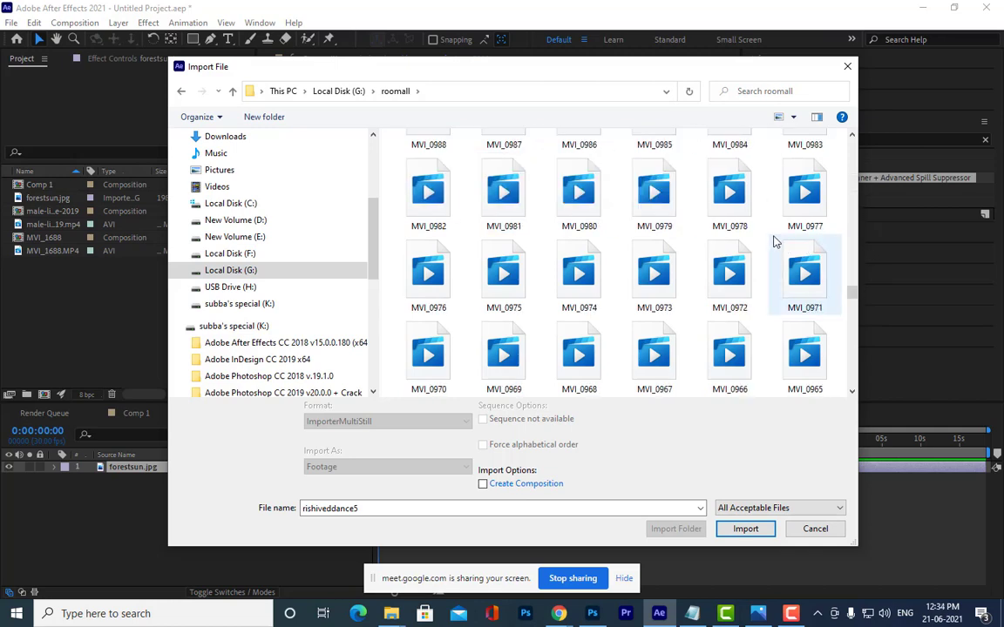
scroll(775, 243, down, 6)
scroll(772, 239, down, 4)
scroll(722, 213, down, 6)
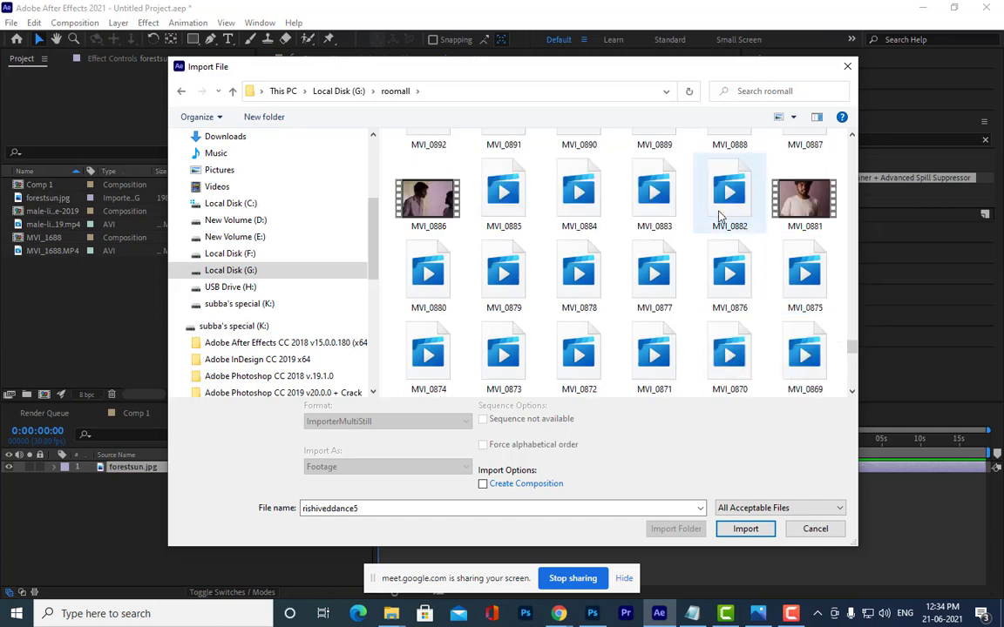
scroll(722, 210, down, 6)
scroll(727, 207, down, 3)
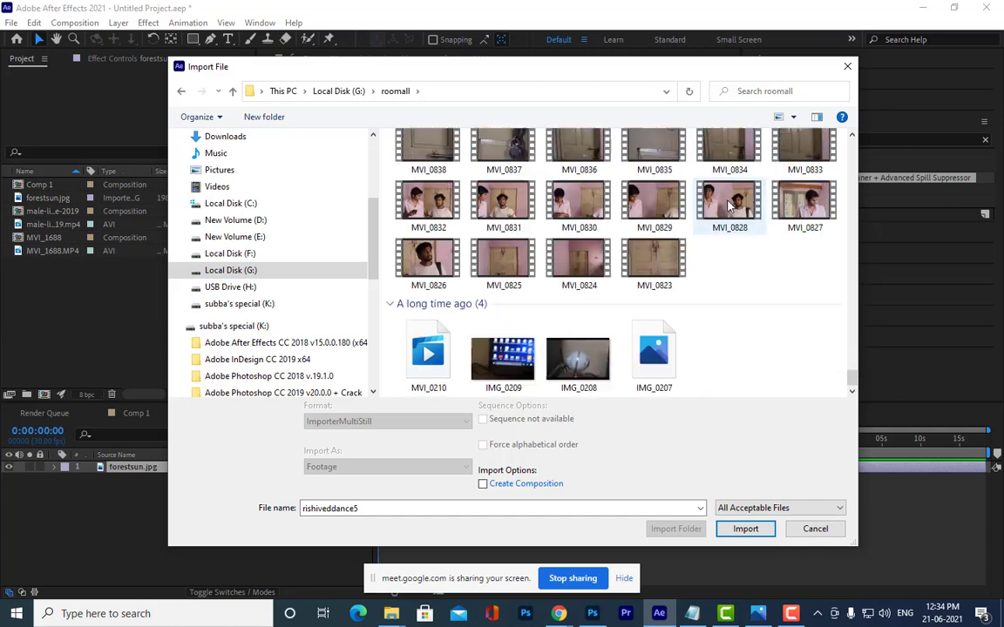
scroll(730, 206, up, 1)
scroll(729, 206, up, 5)
scroll(730, 205, up, 2)
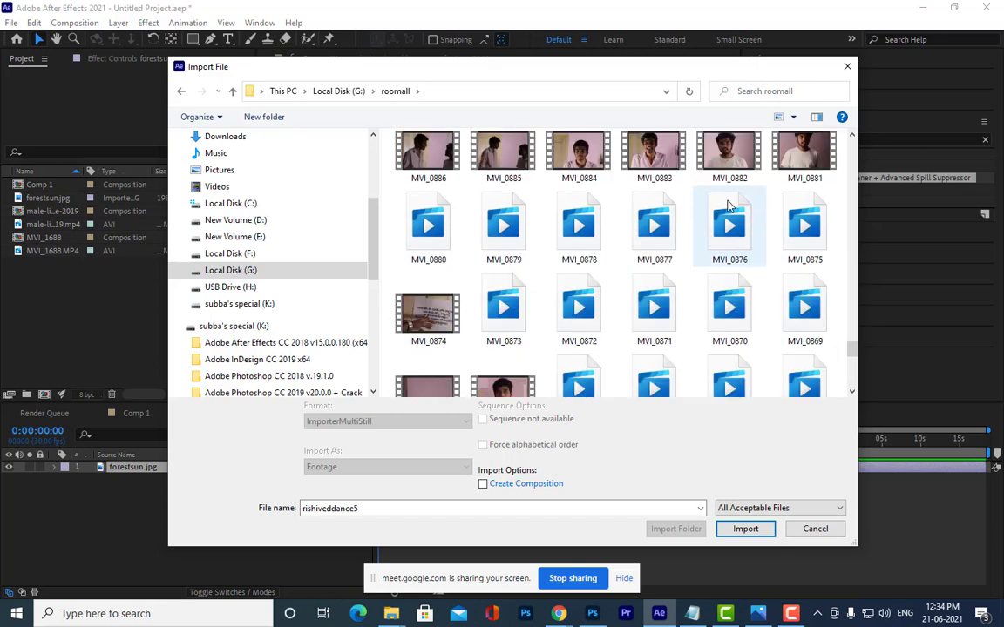
scroll(729, 206, up, 4)
scroll(729, 206, up, 4)
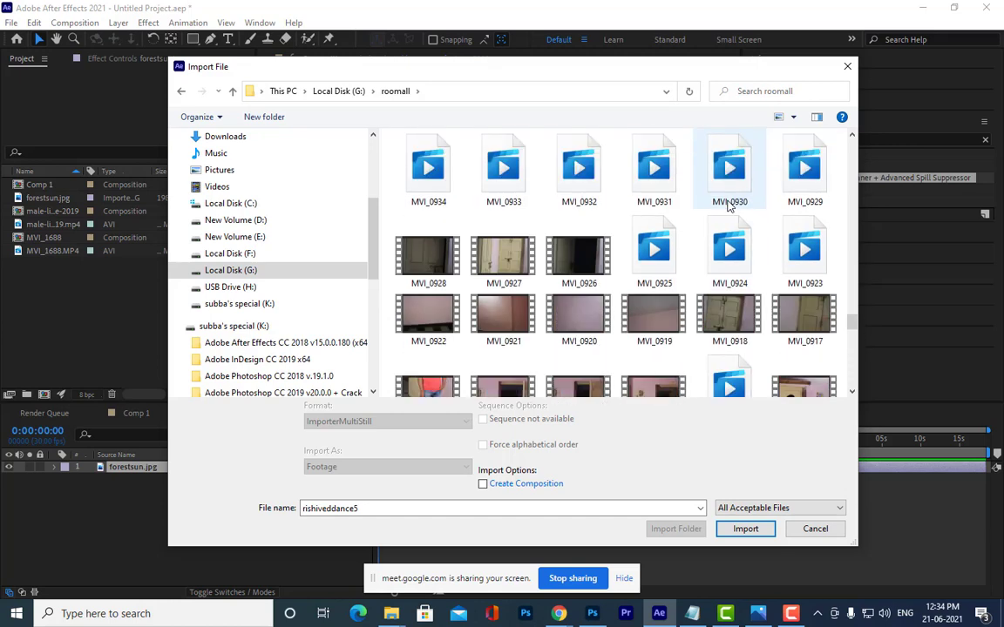
scroll(730, 206, up, 2)
scroll(730, 206, up, 2)
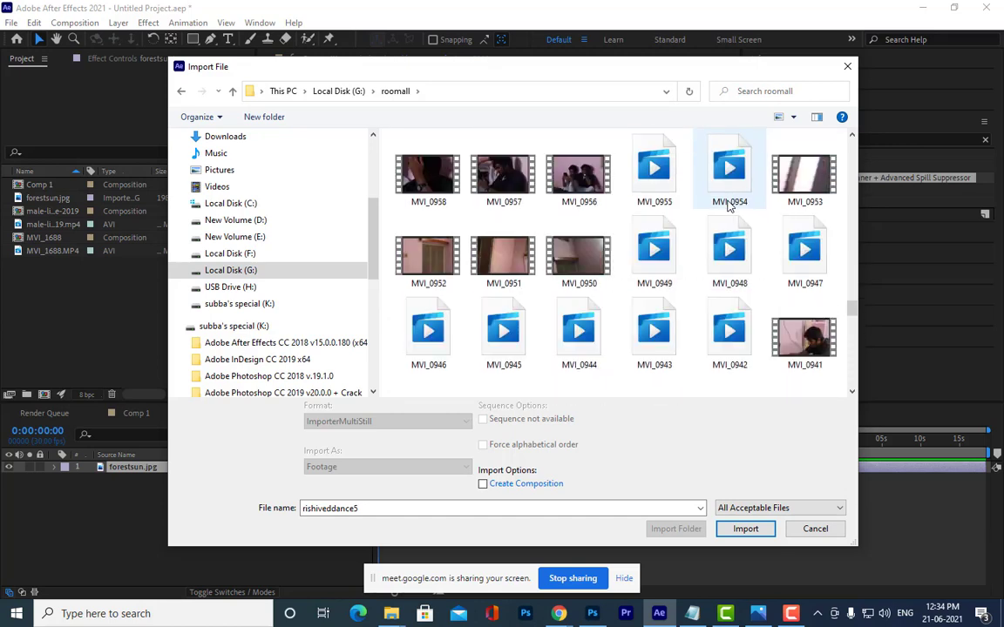
scroll(730, 206, up, 2)
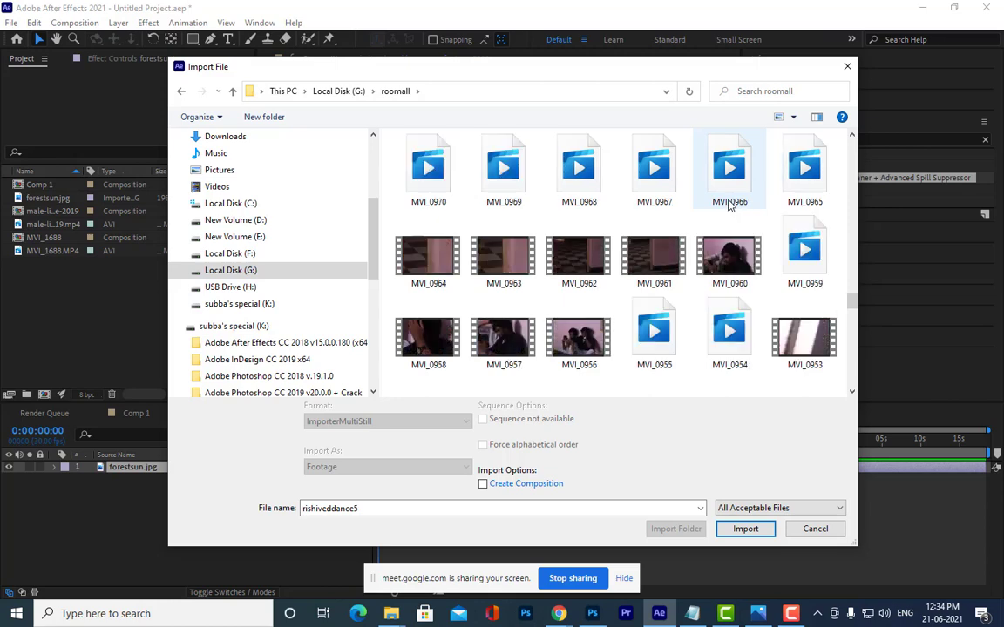
scroll(731, 205, up, 2)
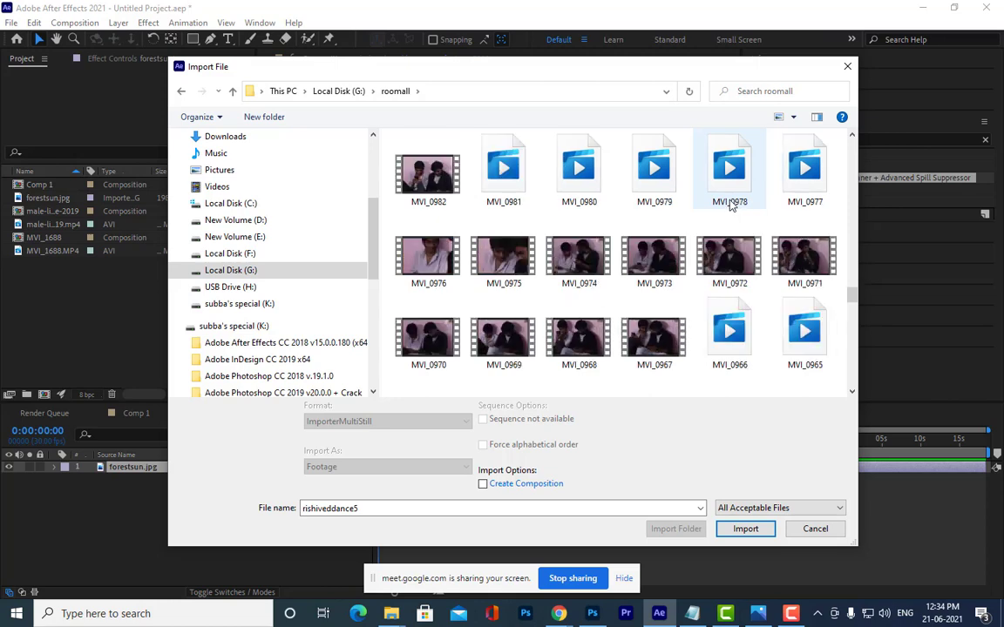
scroll(731, 205, up, 2)
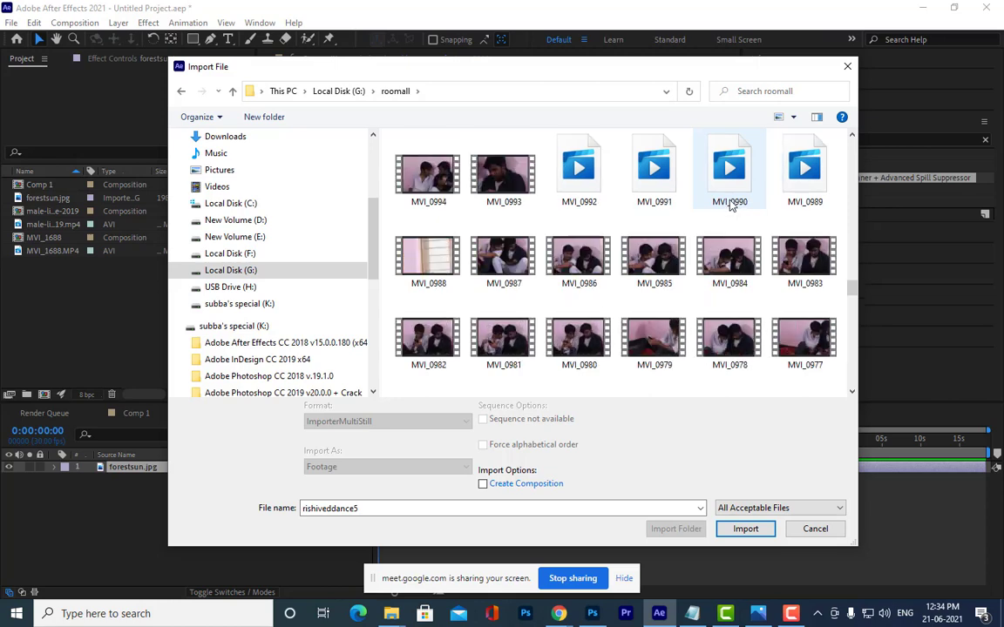
scroll(731, 206, up, 2)
scroll(731, 206, up, 4)
scroll(731, 206, up, 2)
scroll(731, 205, up, 2)
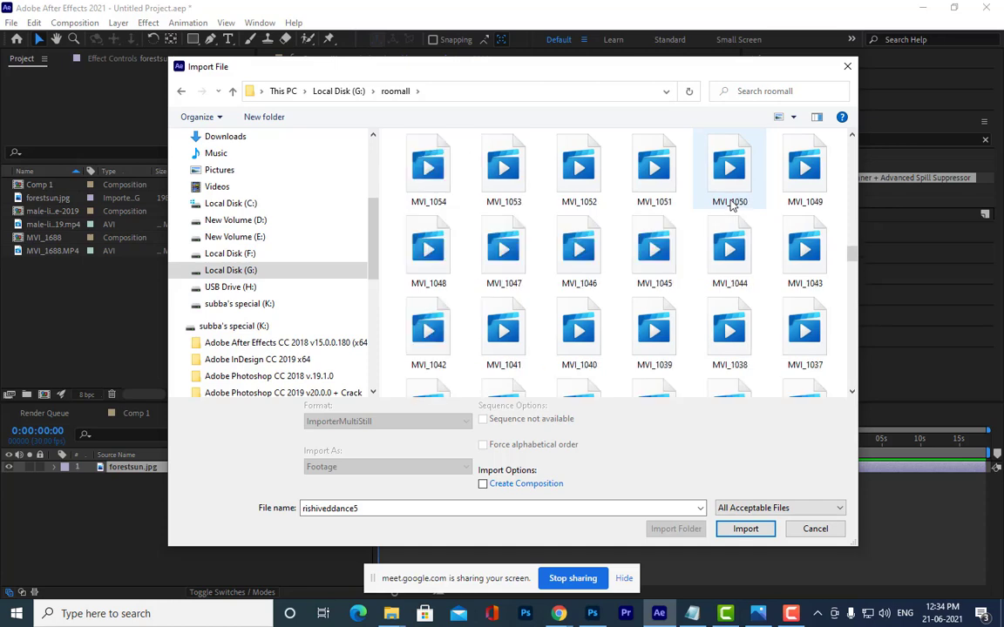
scroll(732, 205, up, 2)
scroll(732, 205, up, 2)
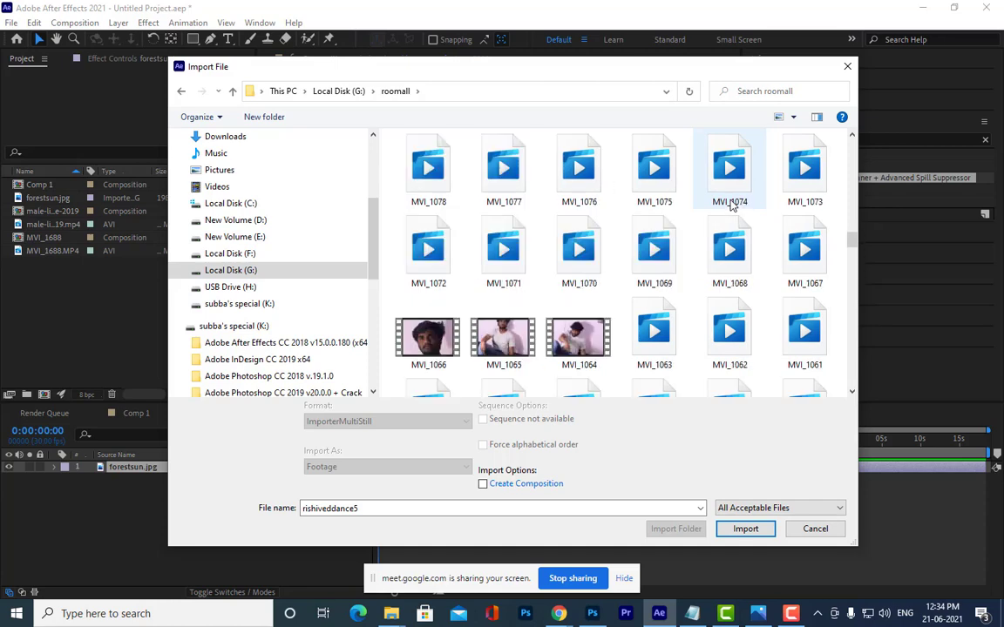
scroll(731, 205, up, 2)
scroll(731, 206, up, 4)
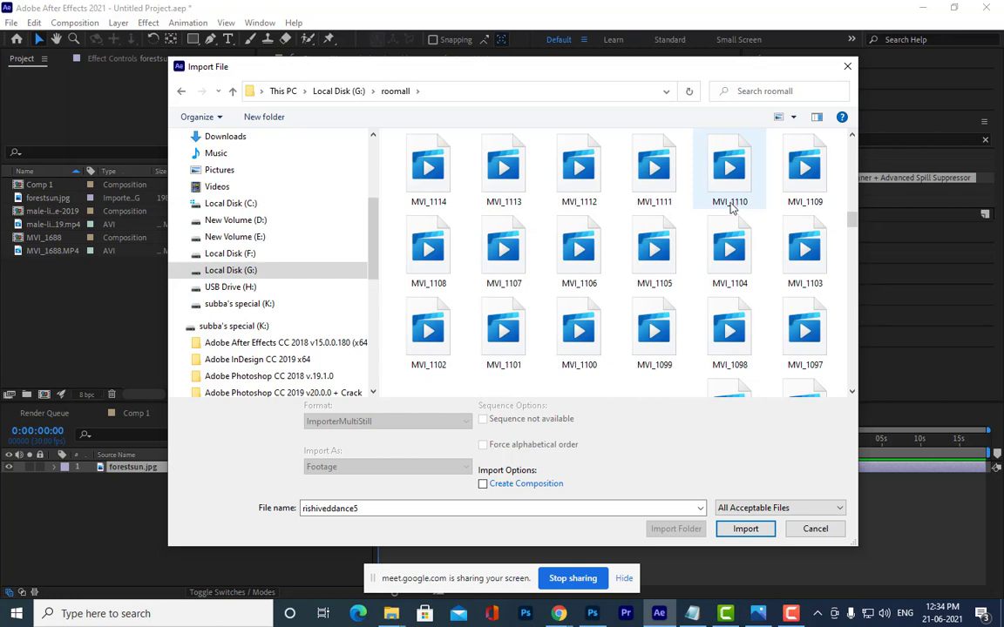
click(813, 259)
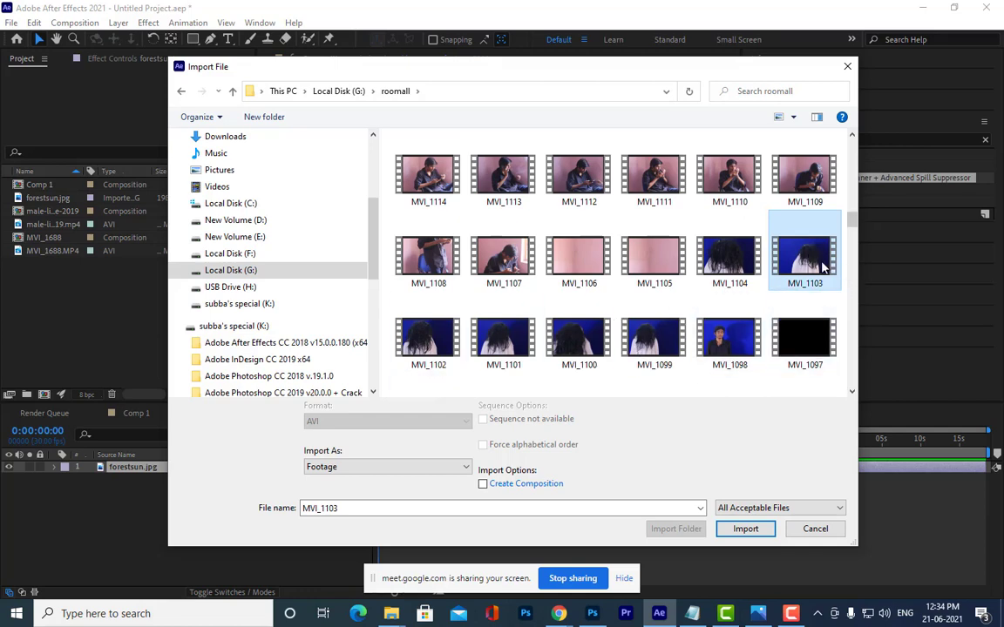
click(738, 531)
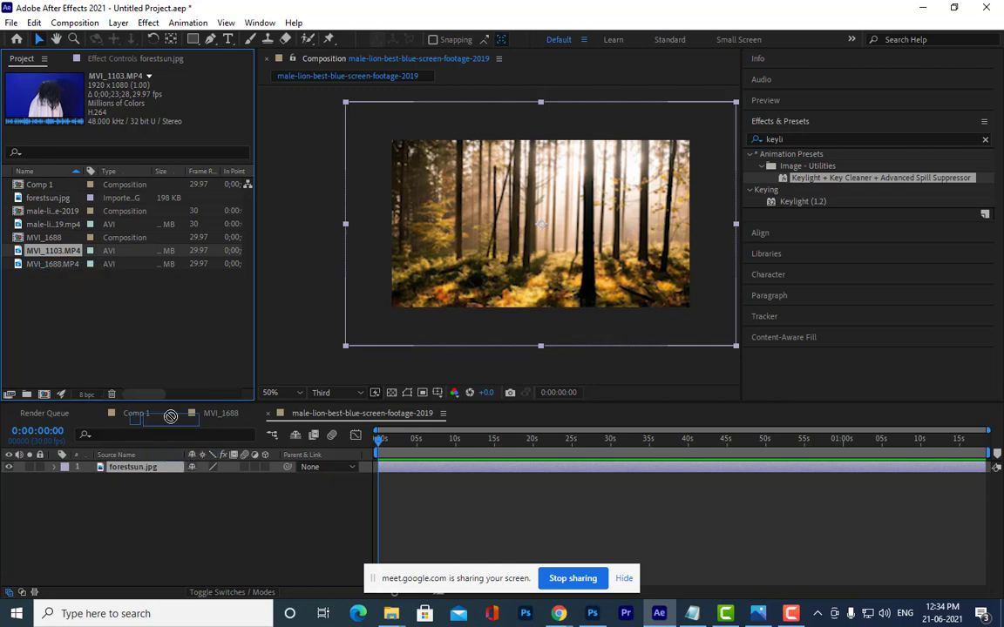
Add MVI_1103 as the top layer above forestsun.jpg, scale it to about 59%, and preview
drag(170, 416, 150, 477)
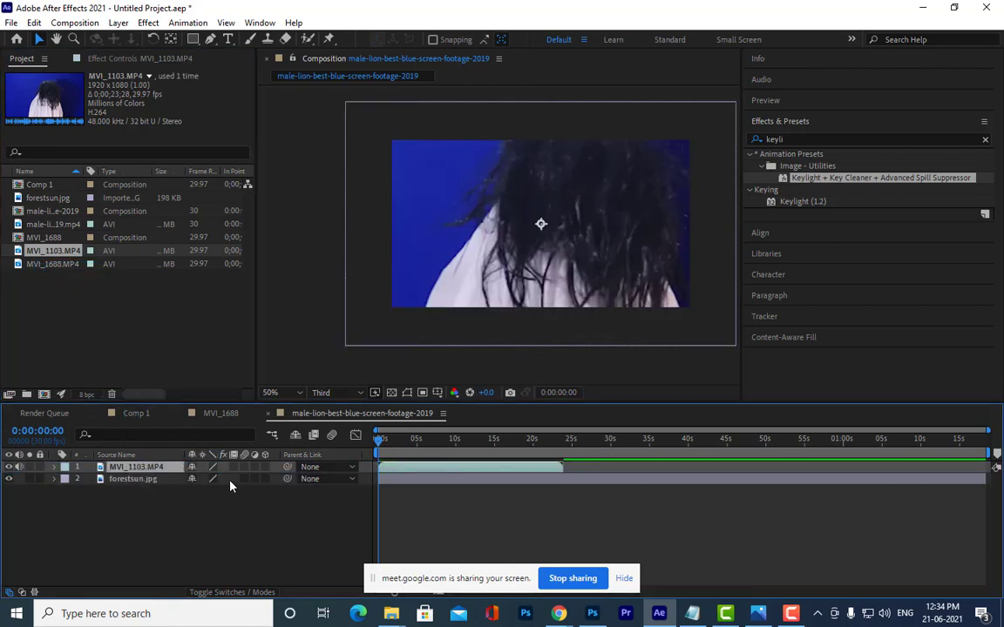
key(s)
mouse_move(236, 481)
mouse_down()
mouse_move(200, 480)
mouse_move(218, 480)
mouse_up()
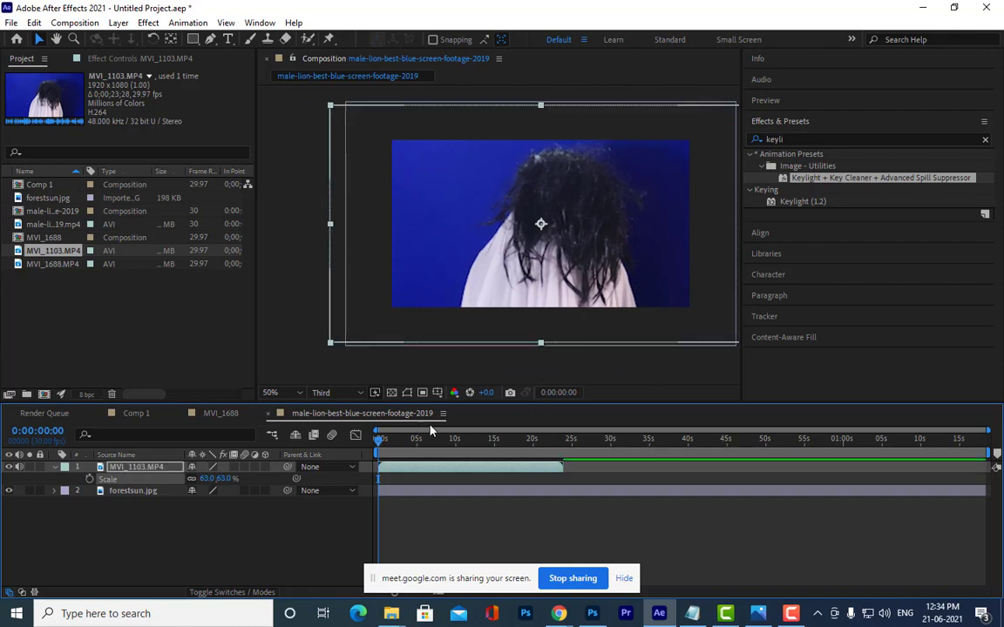
click(556, 368)
key(space)
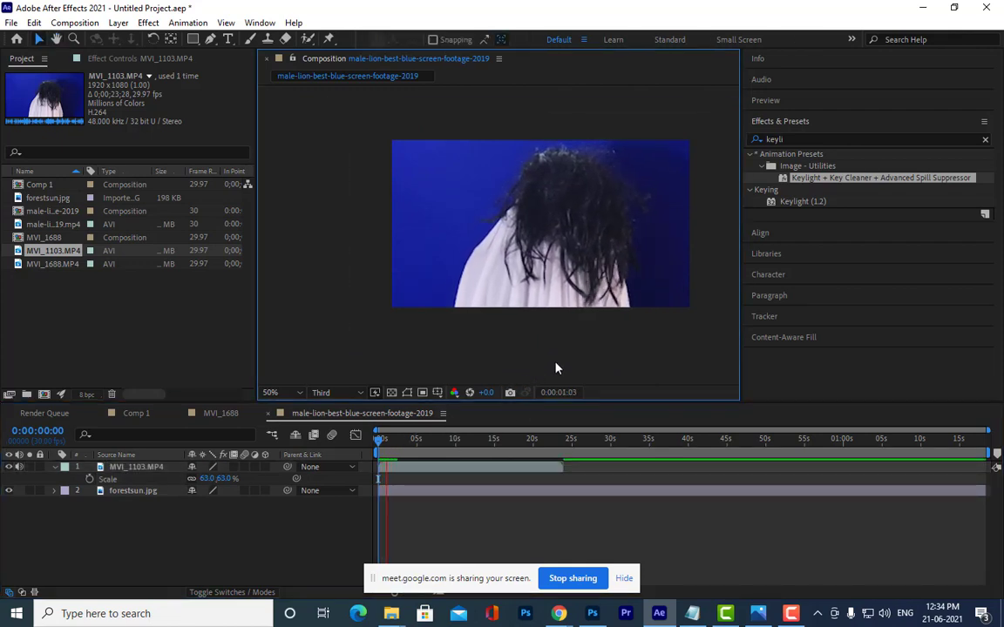
key(space)
key(space)
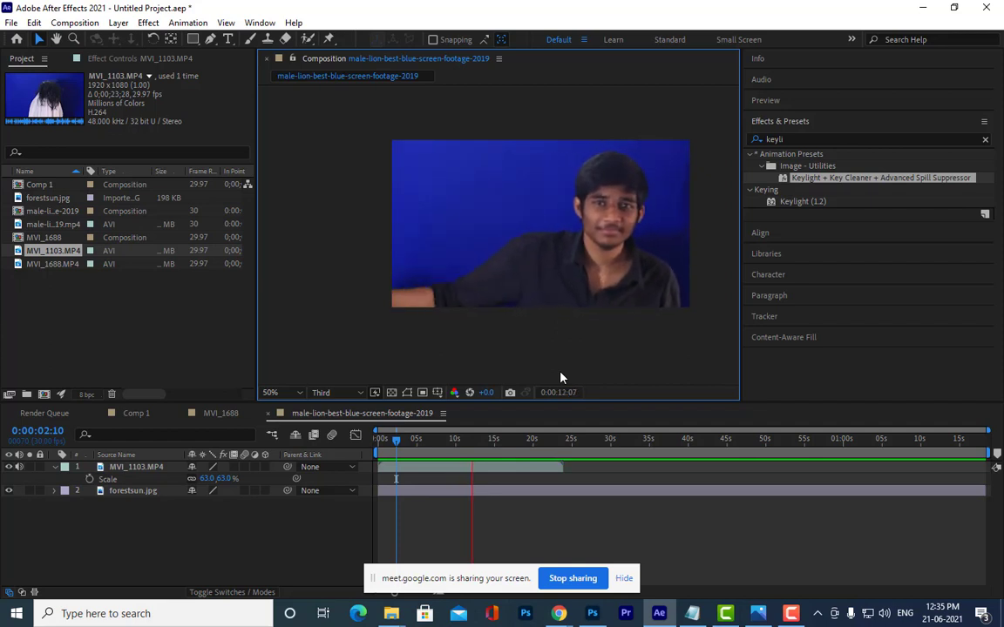
click(486, 440)
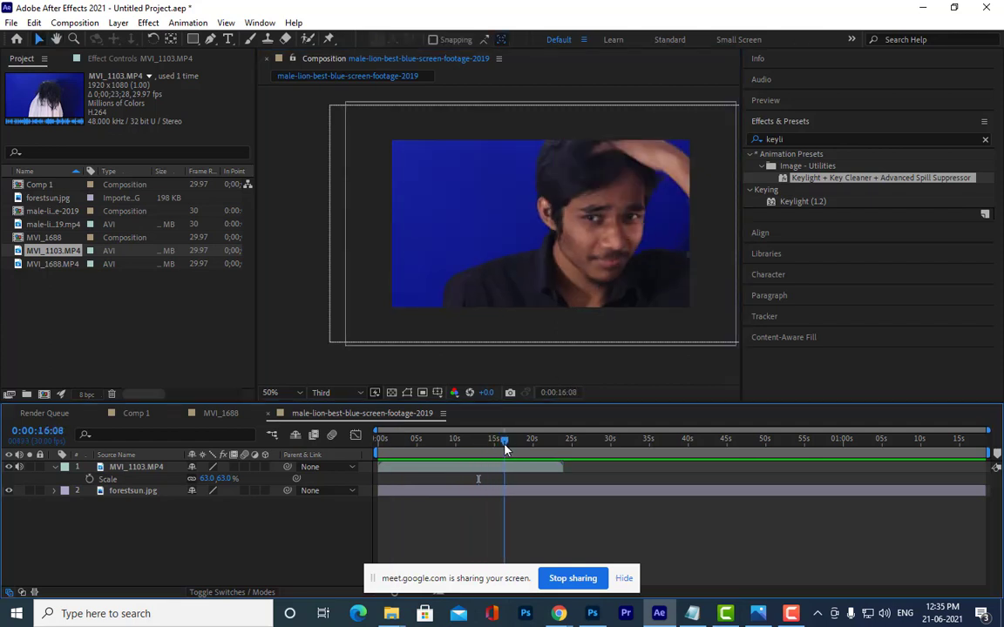
click(382, 446)
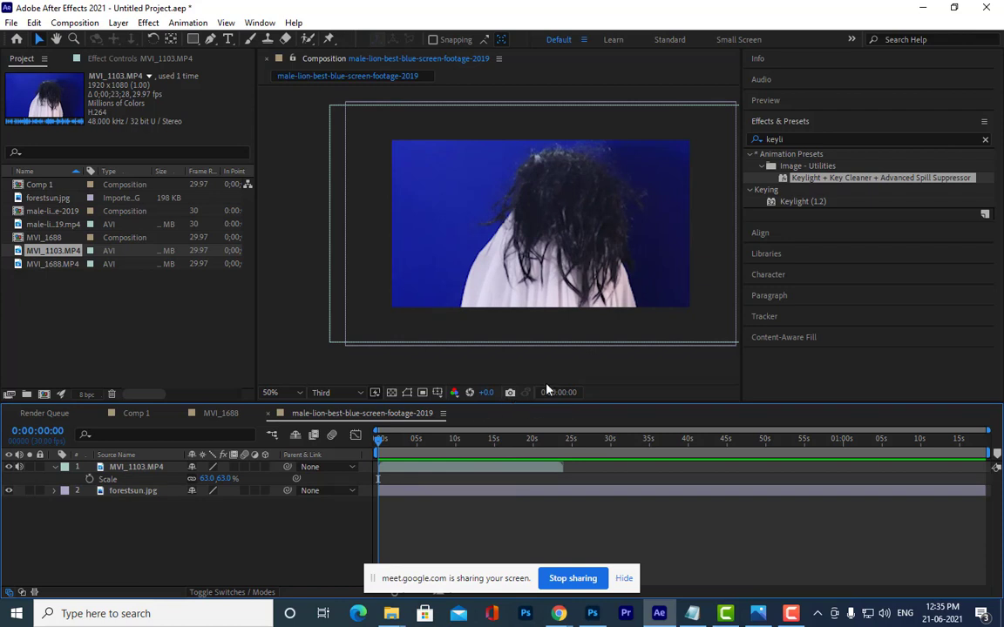
Shrink the MVI_1103.MP4 layer further to 49% Scale and preview the composition
drag(541, 261, 534, 282)
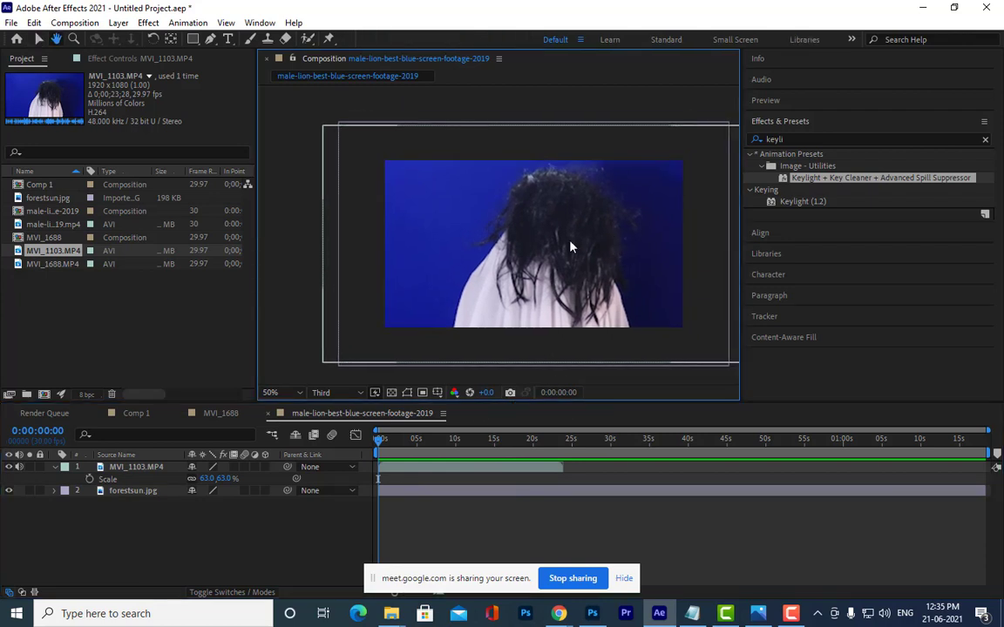
key(s)
click(132, 468)
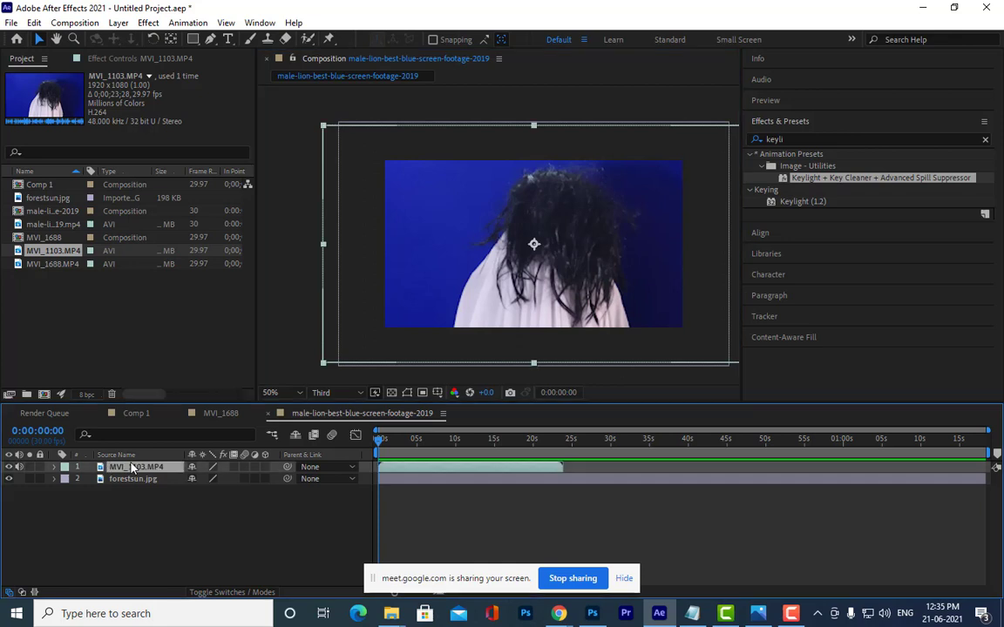
key(s)
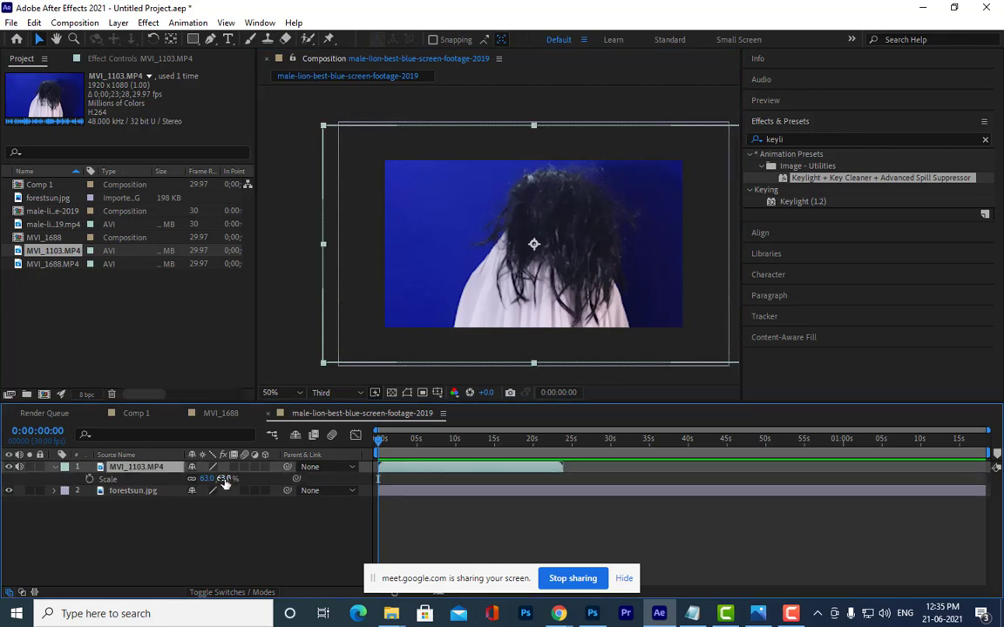
mouse_move(218, 479)
mouse_down()
mouse_move(179, 480)
mouse_move(220, 488)
mouse_up()
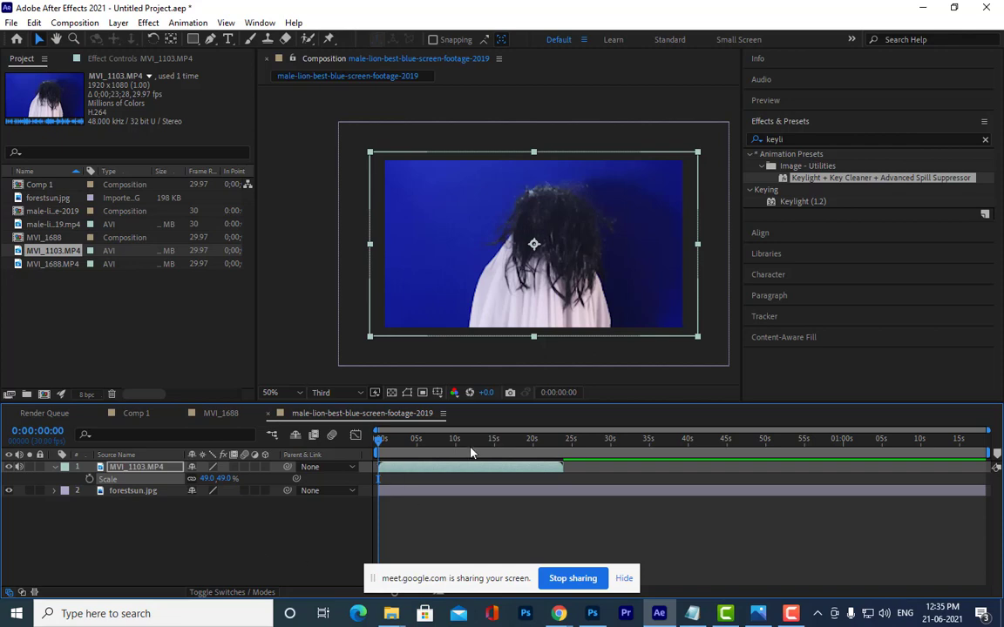
key(space)
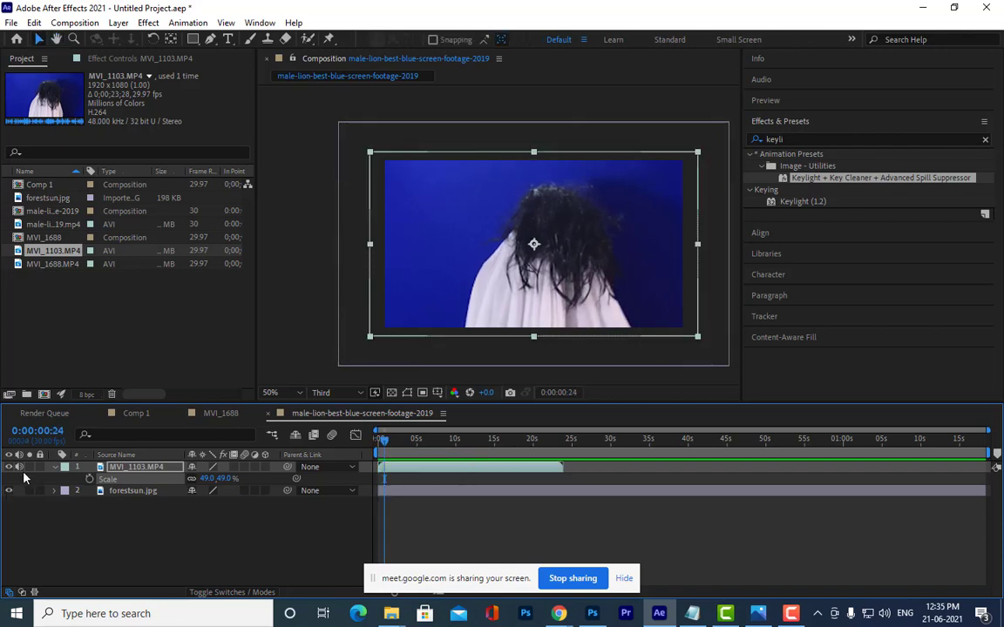
key(space)
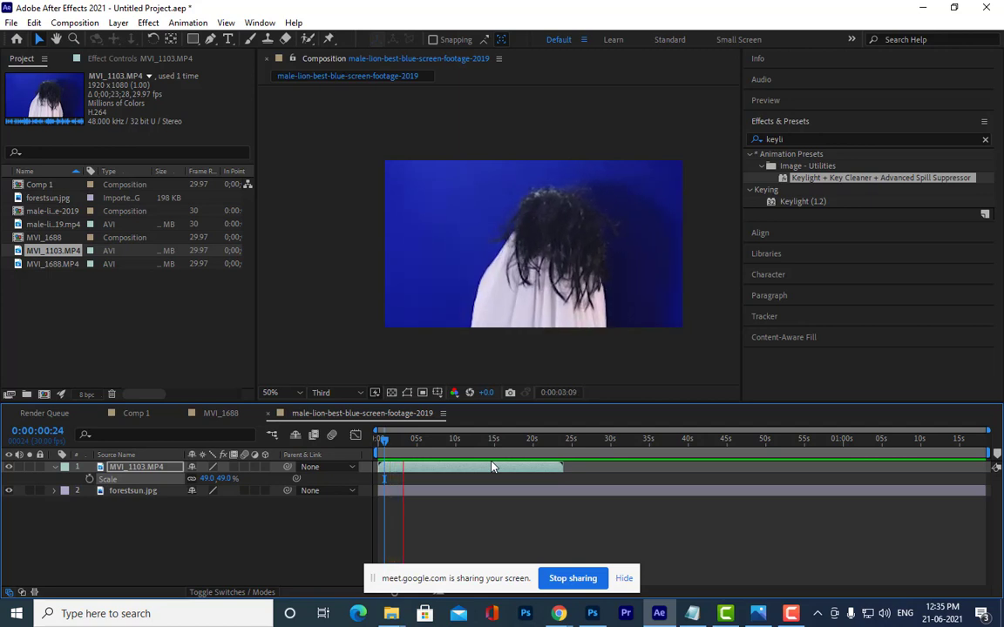
key(space)
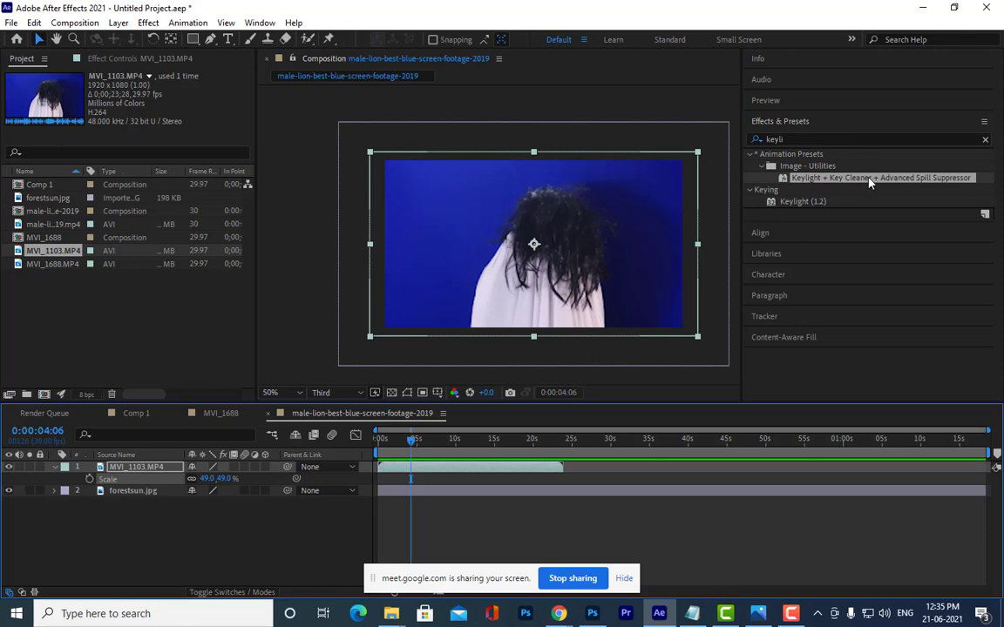
Apply the Keylight + Key Cleaner + Advanced Spill Suppressor preset and sample the blue backdrop as Screen Colour
drag(855, 180, 111, 471)
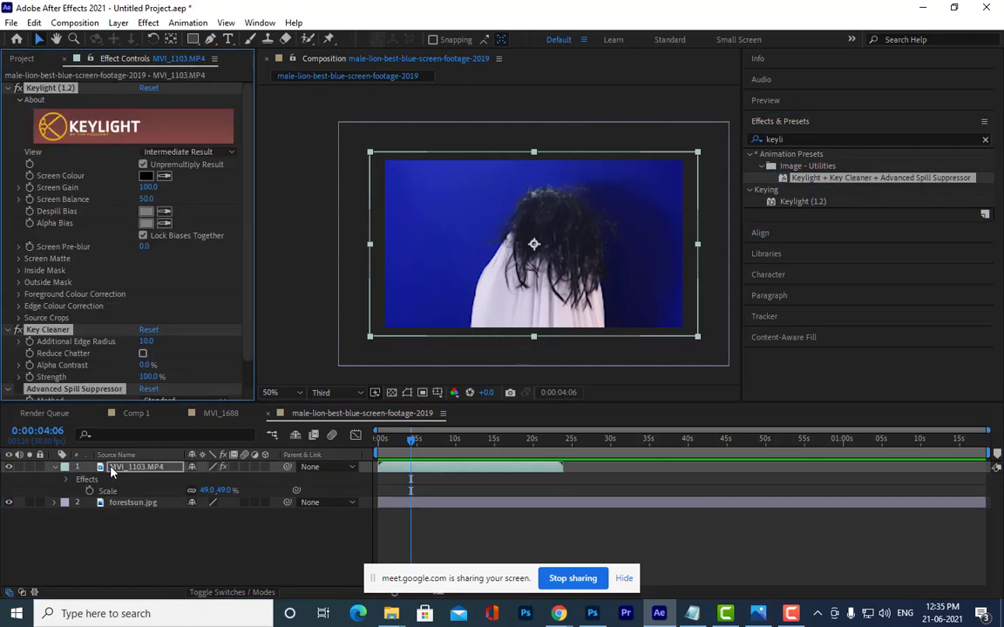
mouse_move(546, 217)
mouse_down()
mouse_move(607, 258)
mouse_move(628, 259)
mouse_up()
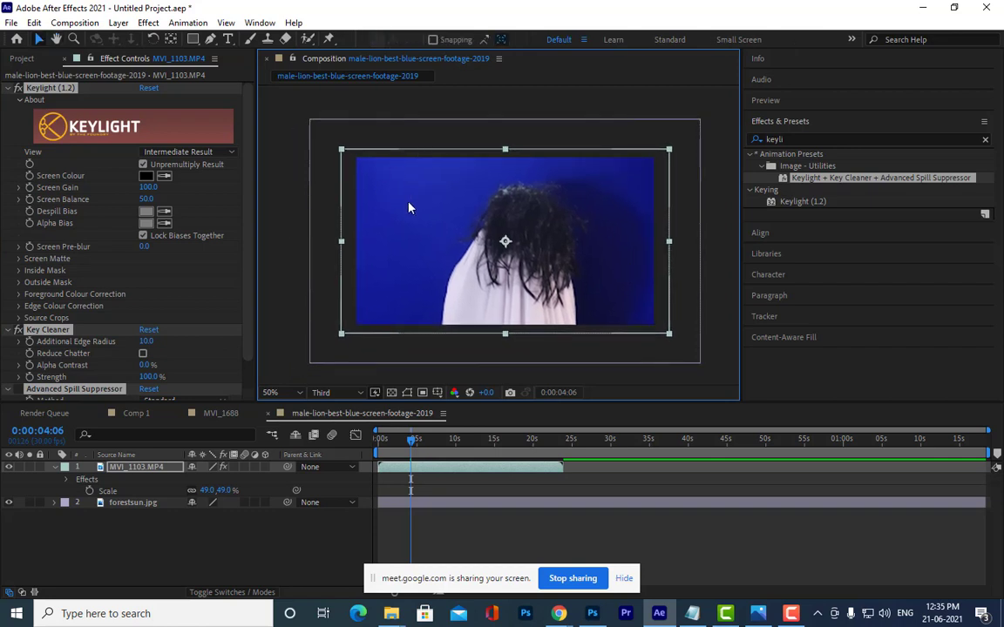
click(165, 178)
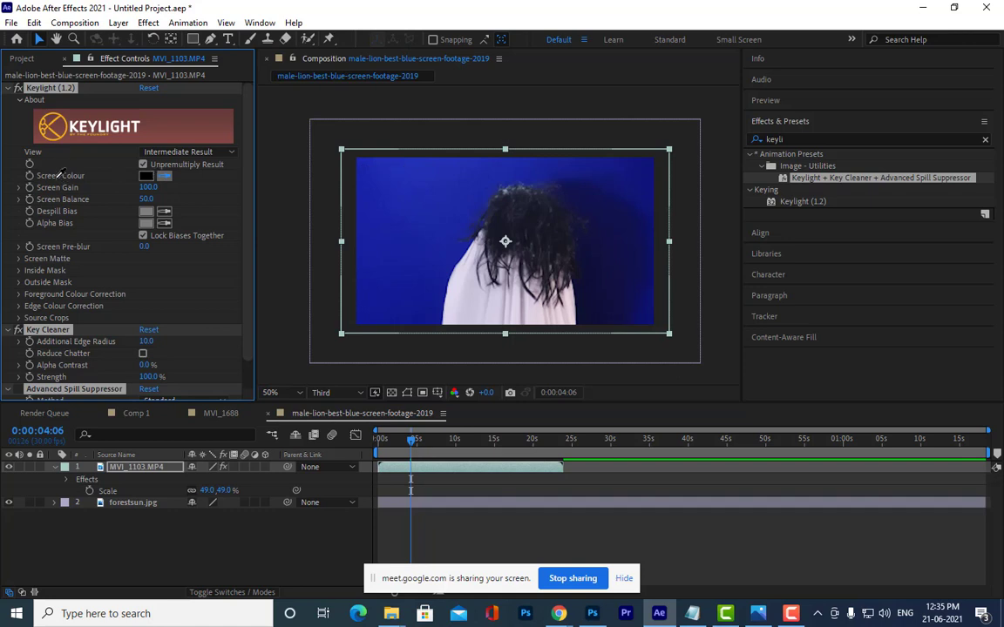
click(366, 171)
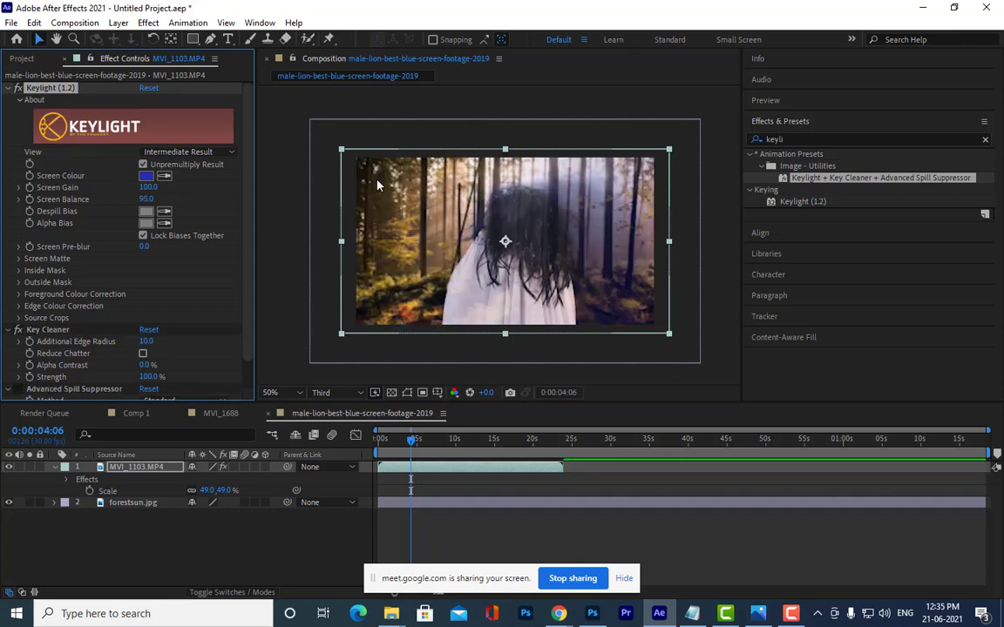
Zoom and pan the Composition viewer so the whole keyed frame is centred
scroll(617, 199, up, 2)
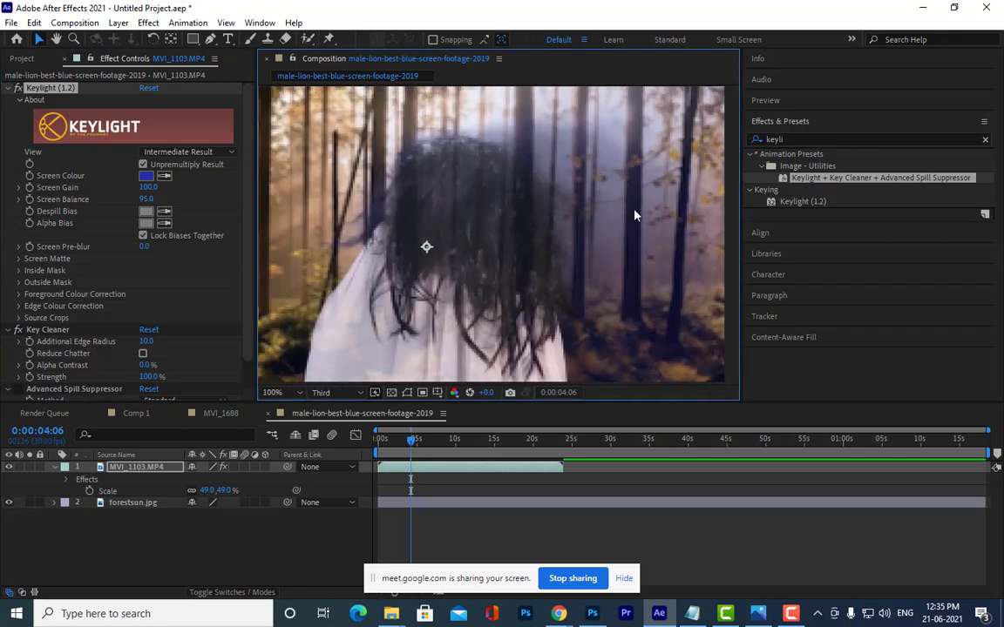
scroll(634, 216, down, 2)
drag(605, 231, 652, 228)
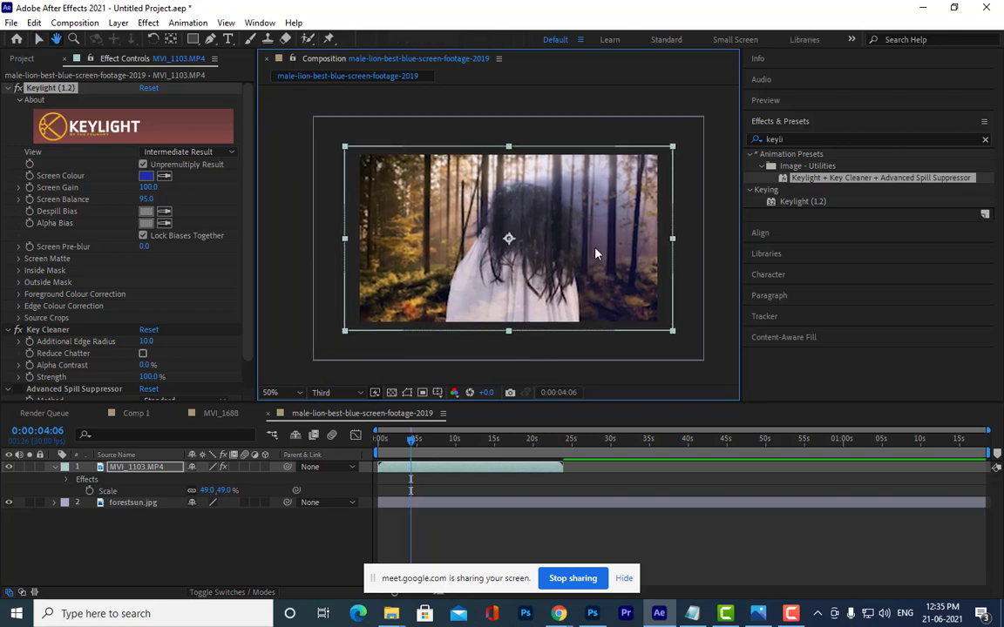
Switch Keylight's View to Screen Matte
click(195, 150)
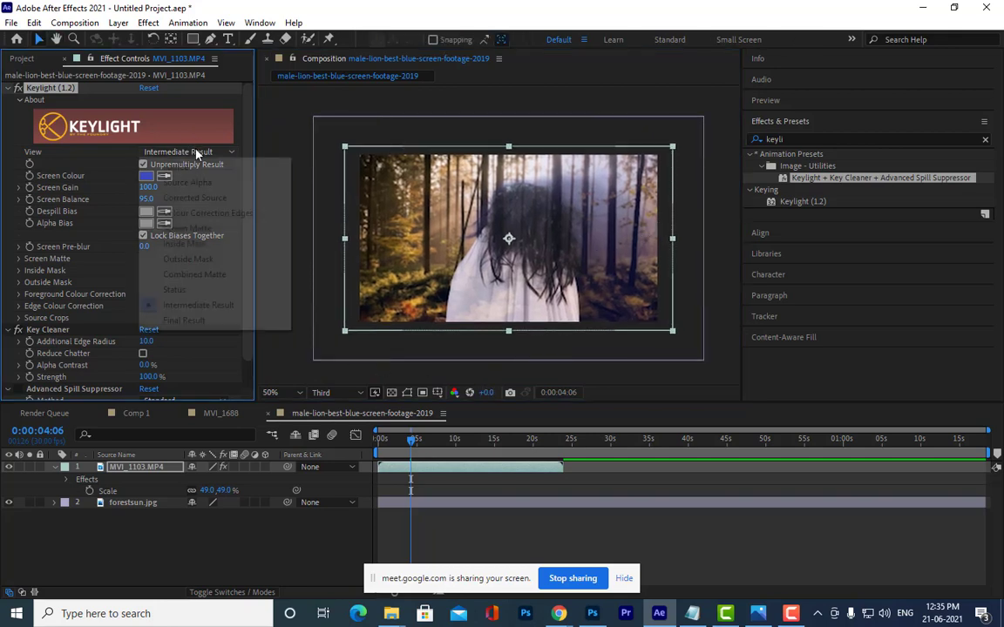
click(216, 232)
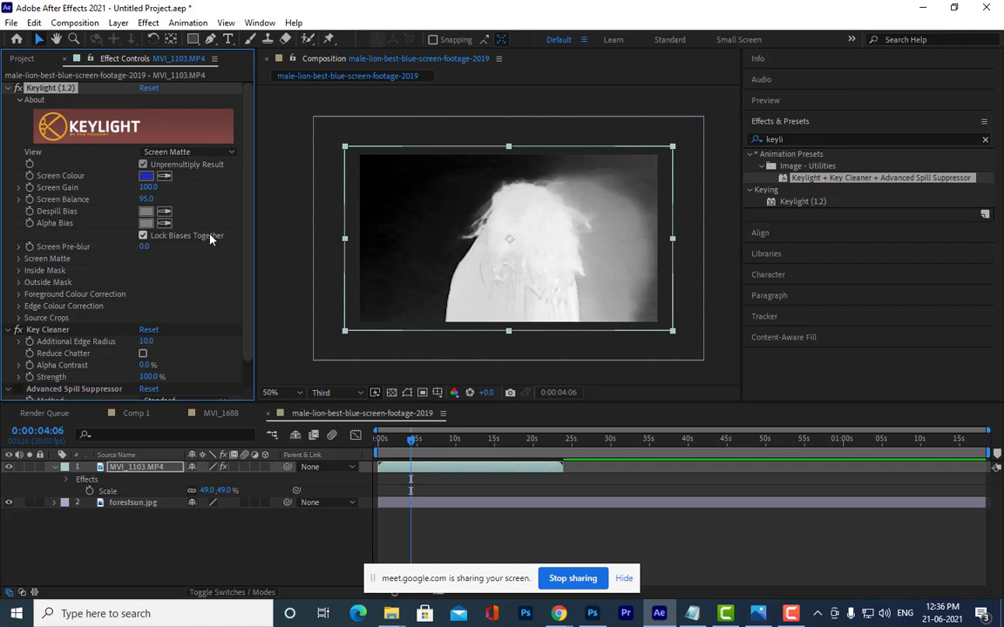
drag(553, 242, 559, 201)
scroll(558, 202, up, 3)
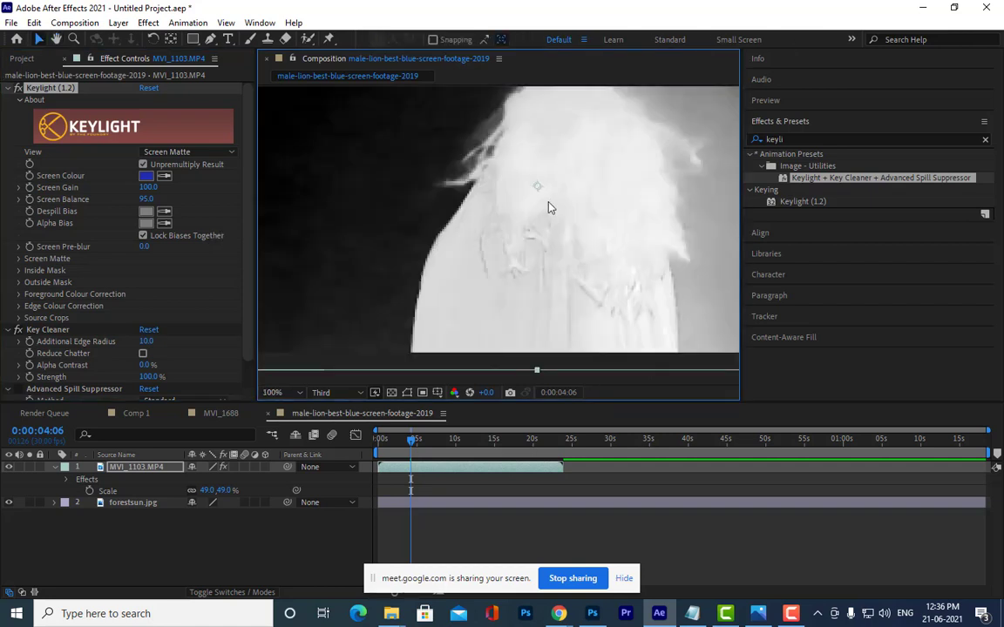
scroll(549, 206, down, 1)
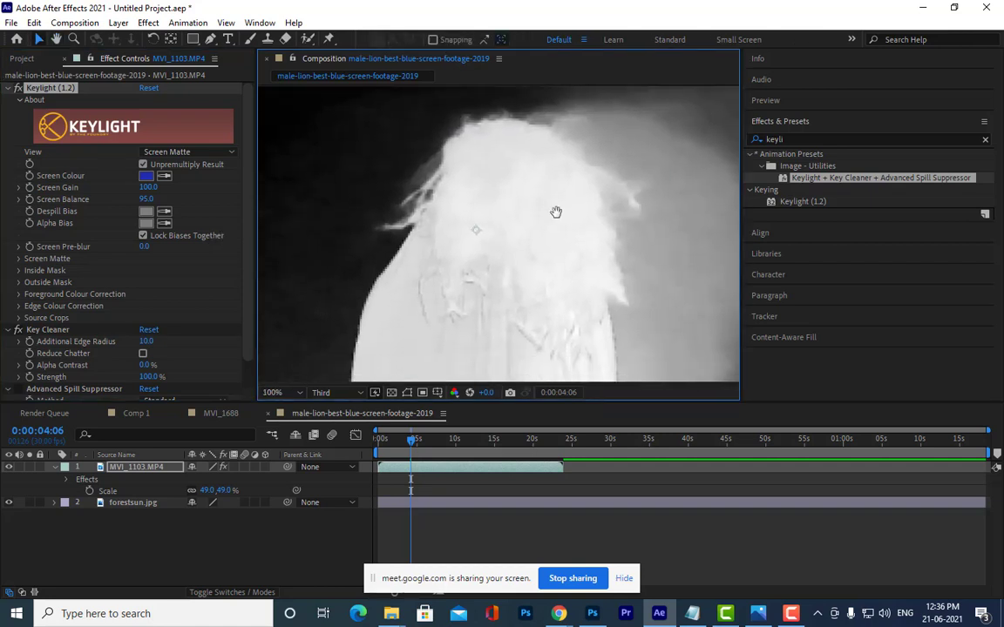
scroll(560, 173, down, 2)
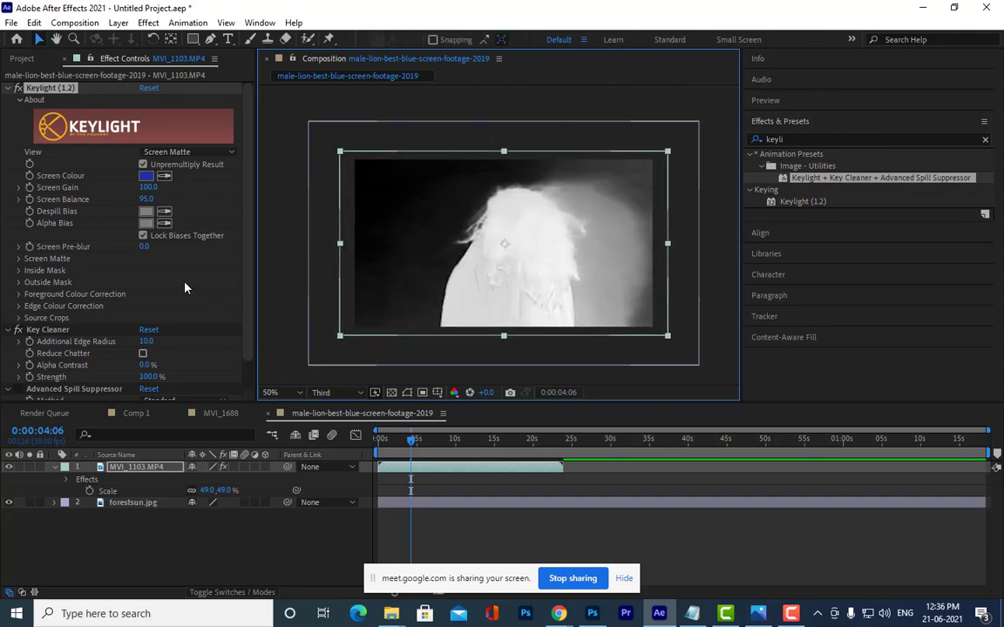
Set Screen Matte Clip Black to 21 and Clip White to 87
click(19, 259)
drag(465, 261, 485, 265)
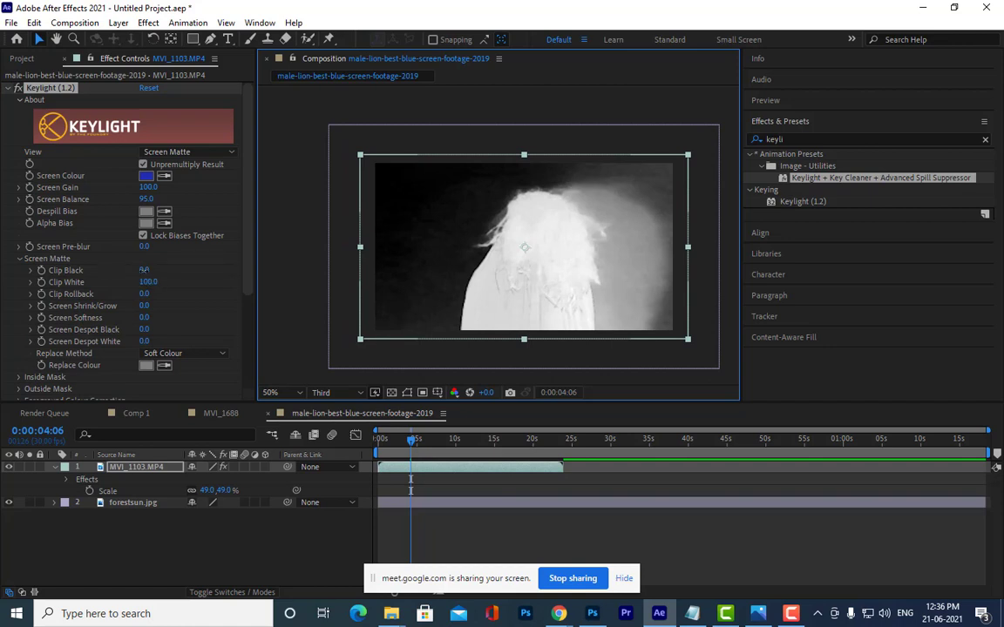
click(143, 270)
drag(133, 270, 157, 270)
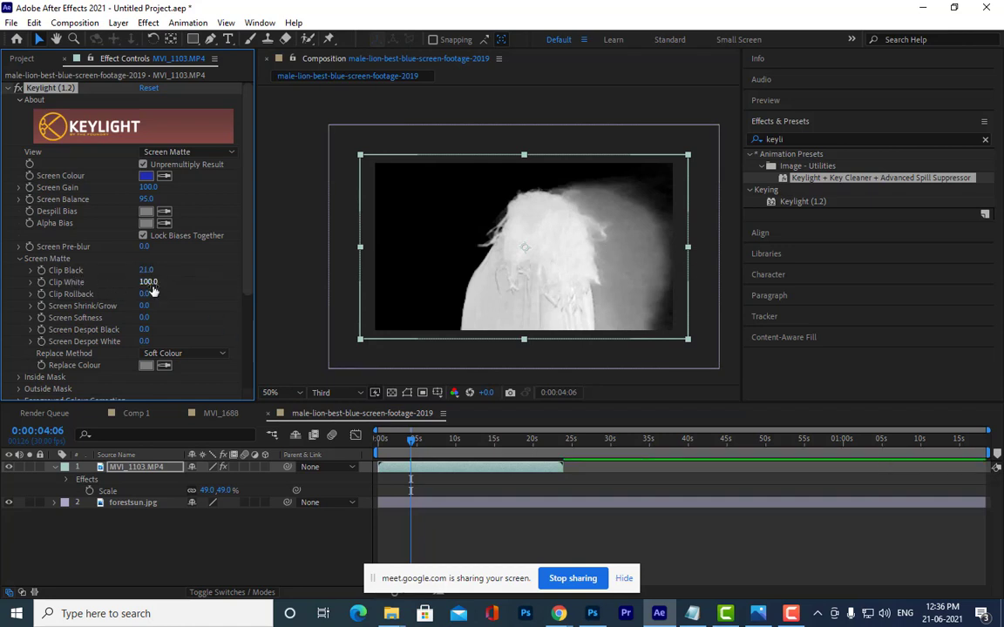
drag(143, 282, 146, 281)
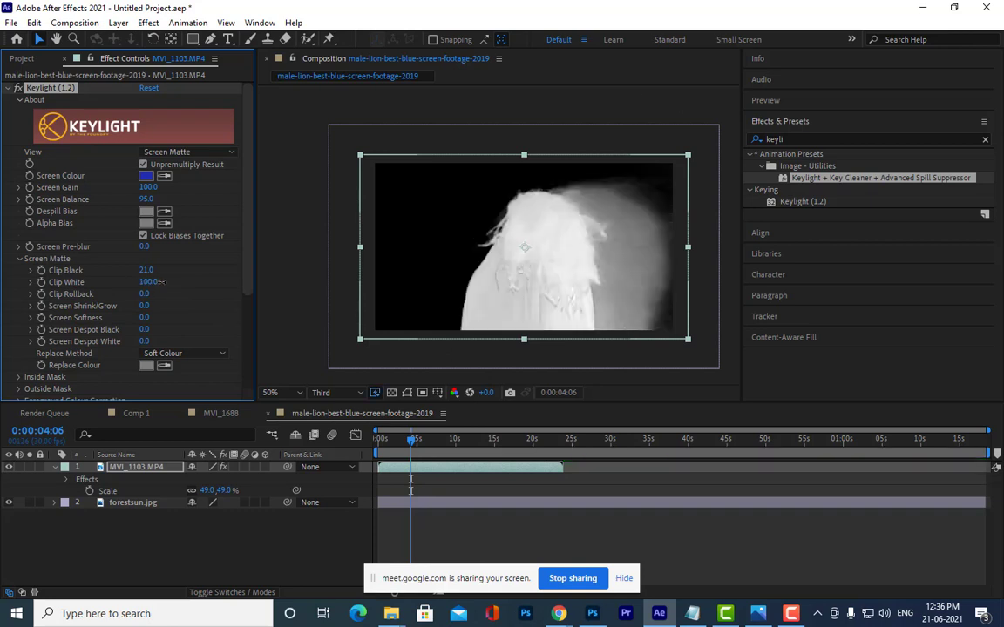
drag(161, 283, 152, 281)
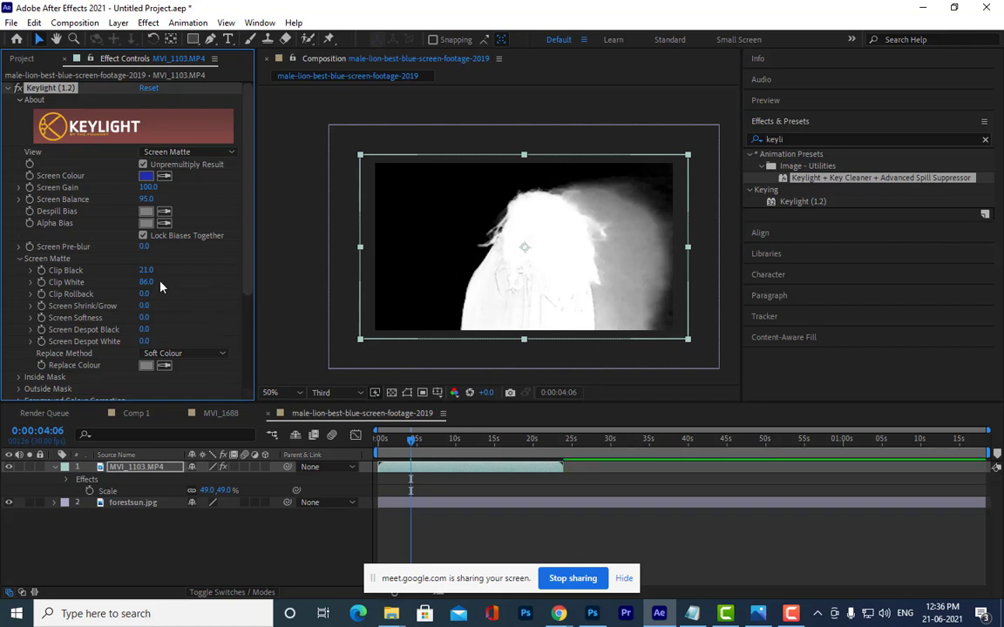
mouse_move(146, 286)
mouse_down()
mouse_move(160, 282)
mouse_move(120, 283)
mouse_up()
drag(112, 286, 196, 285)
Set the Advanced Spill Suppressor Method to Ultra
scroll(157, 301, down, 2)
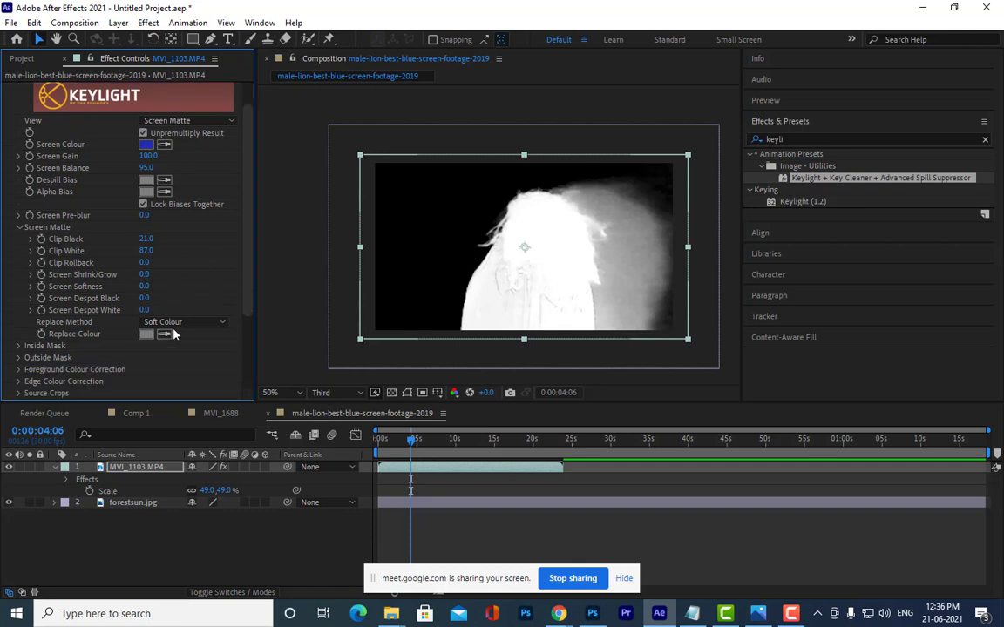
scroll(157, 301, down, 2)
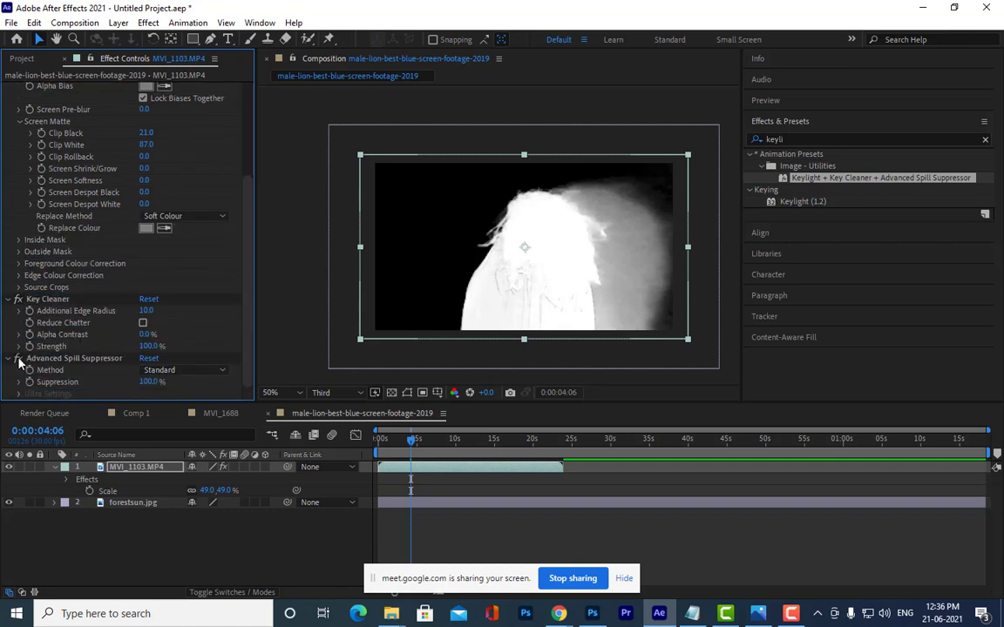
click(174, 373)
click(155, 397)
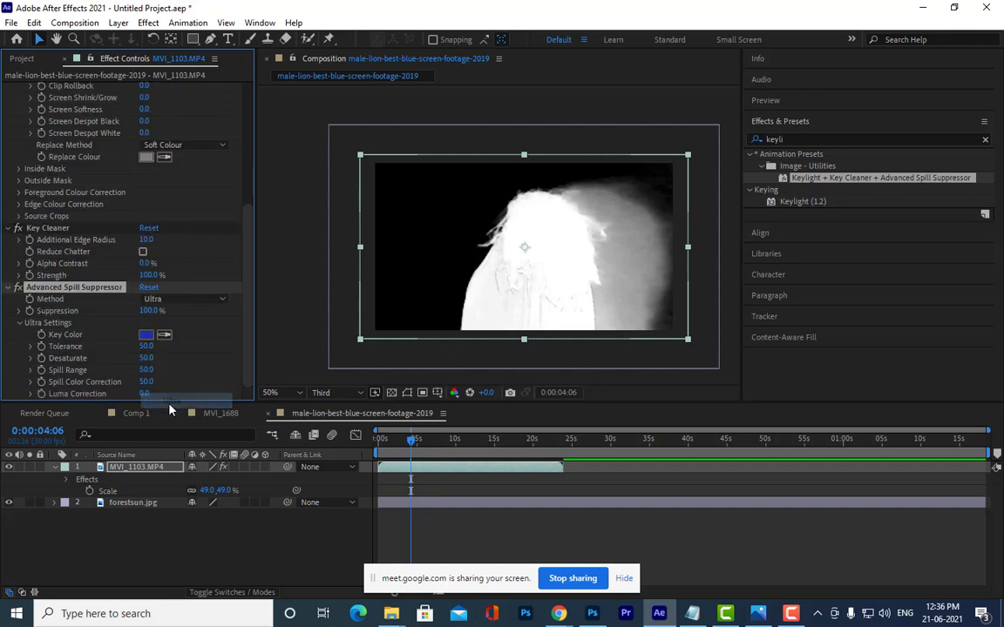
scroll(200, 211, up, 2)
scroll(200, 211, up, 5)
click(185, 152)
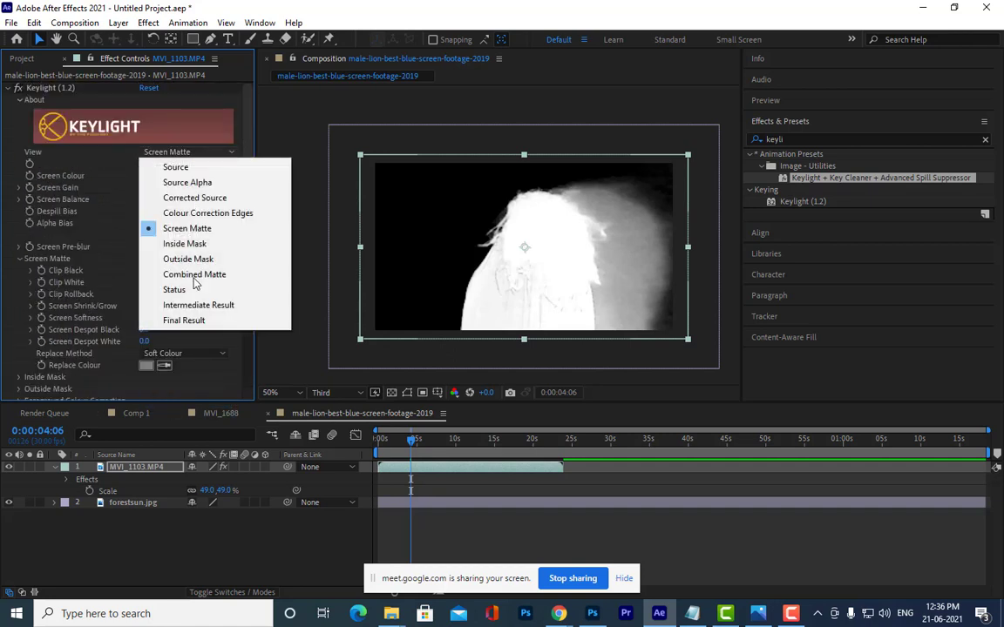
Return Keylight's View to Final Result and raise Clip Black to 59
click(189, 322)
key(h)
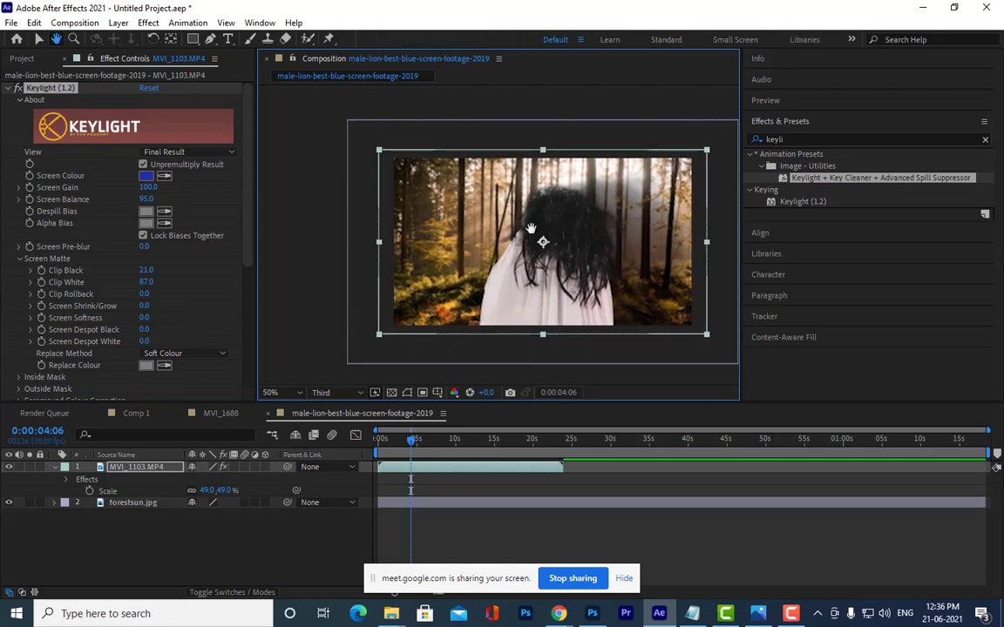
drag(516, 230, 500, 230)
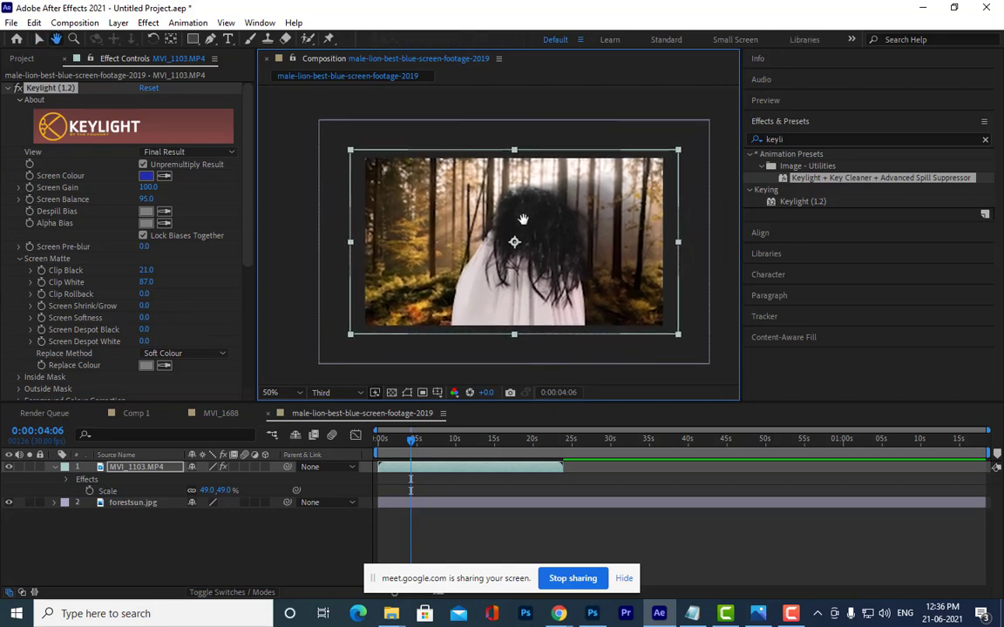
click(144, 271)
drag(144, 270, 168, 271)
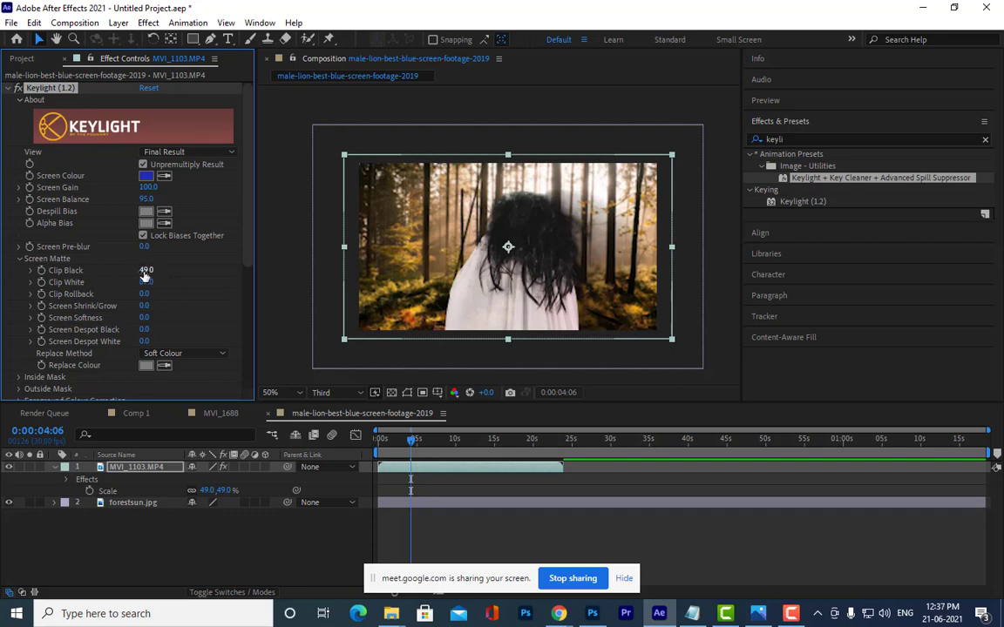
drag(146, 270, 153, 270)
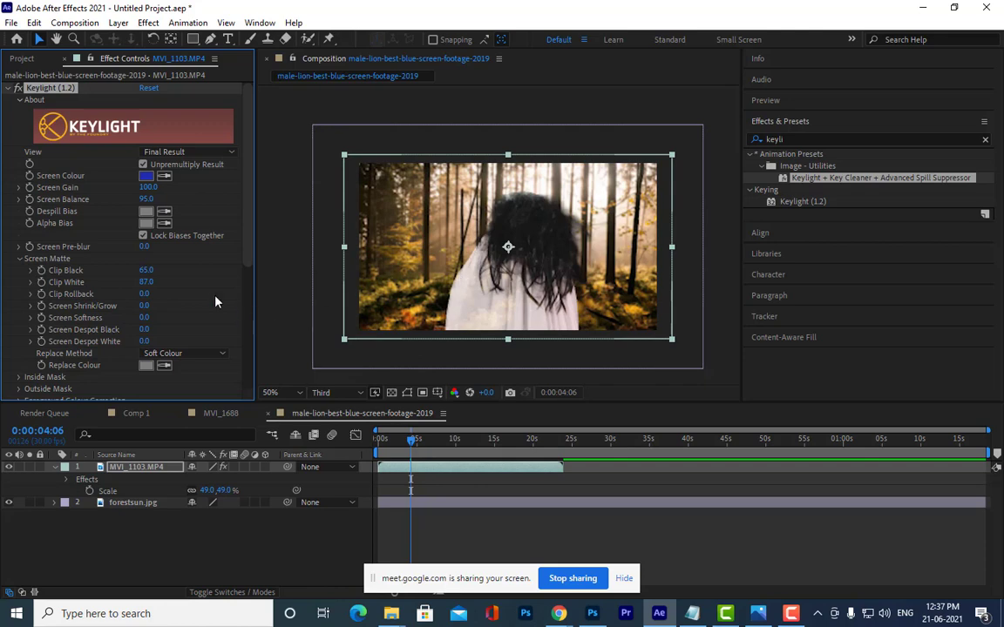
drag(147, 271, 144, 273)
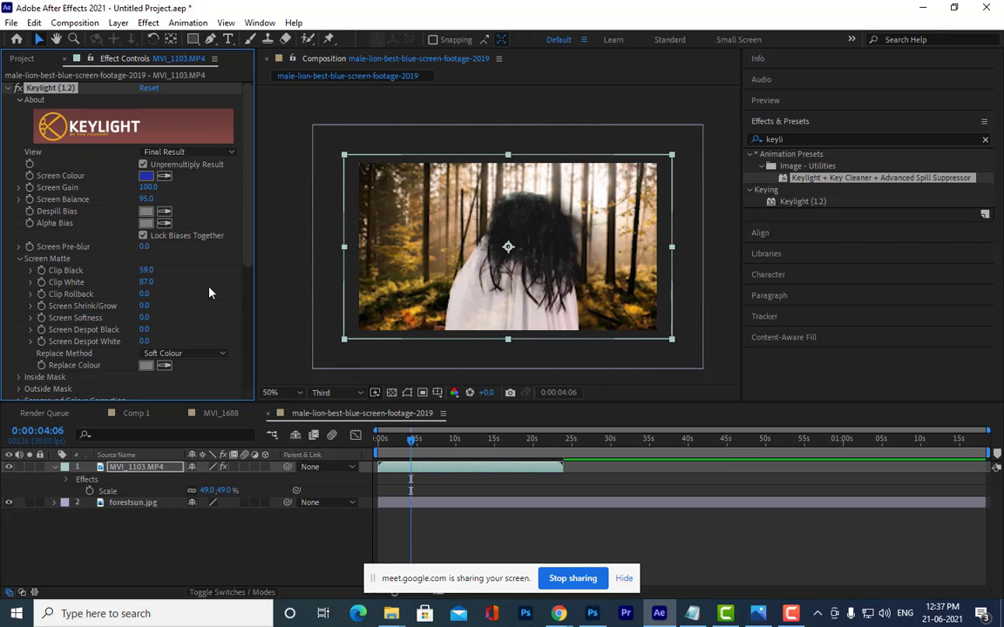
Lower Clip White to 77 and raise Screen Gain to 115
mouse_move(146, 282)
mouse_down()
mouse_move(122, 283)
mouse_move(174, 270)
mouse_up()
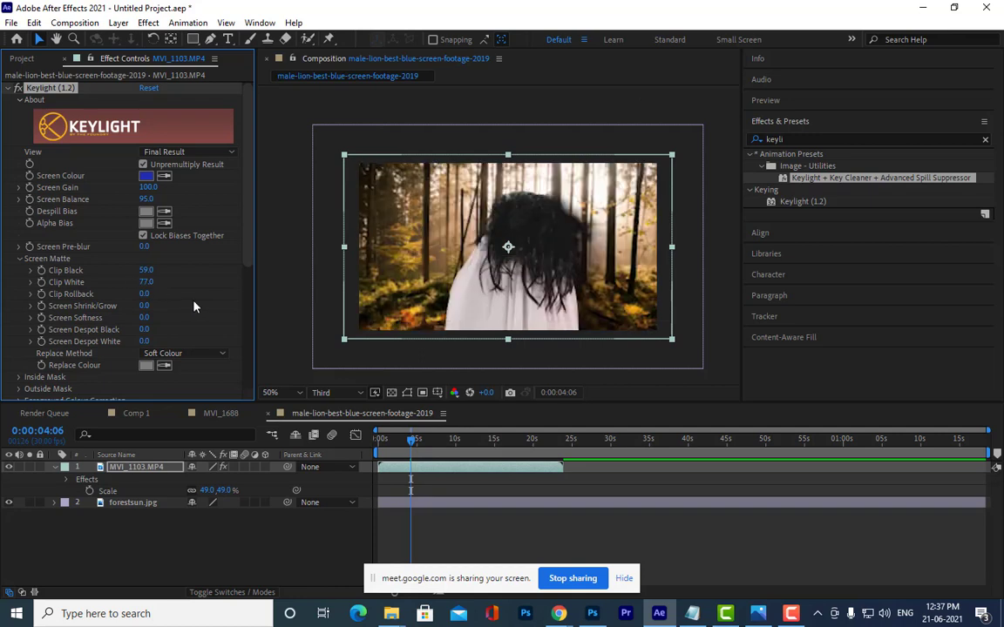
drag(569, 274, 590, 271)
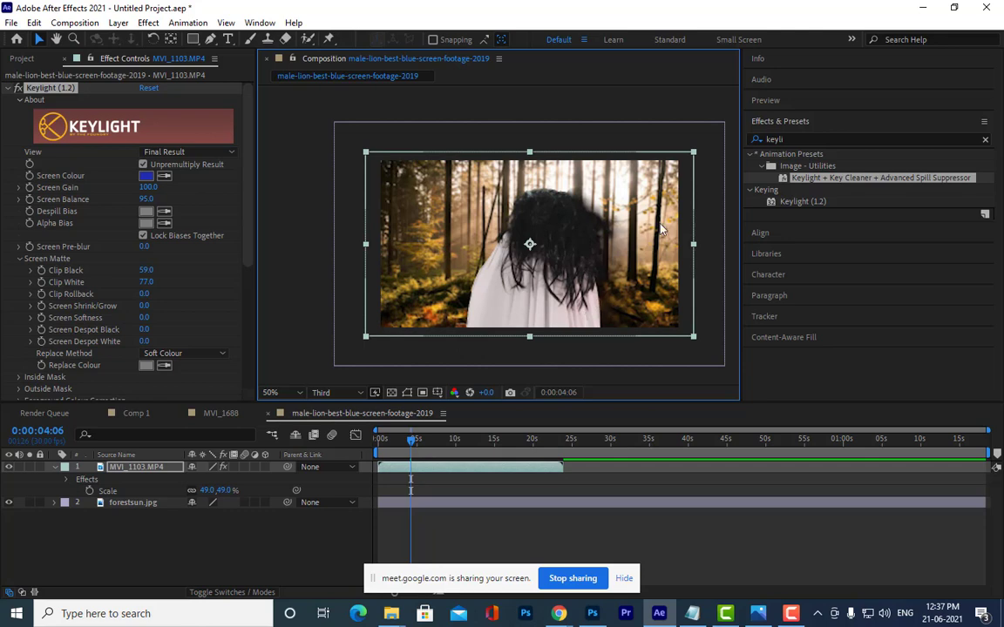
scroll(594, 226, up, 3)
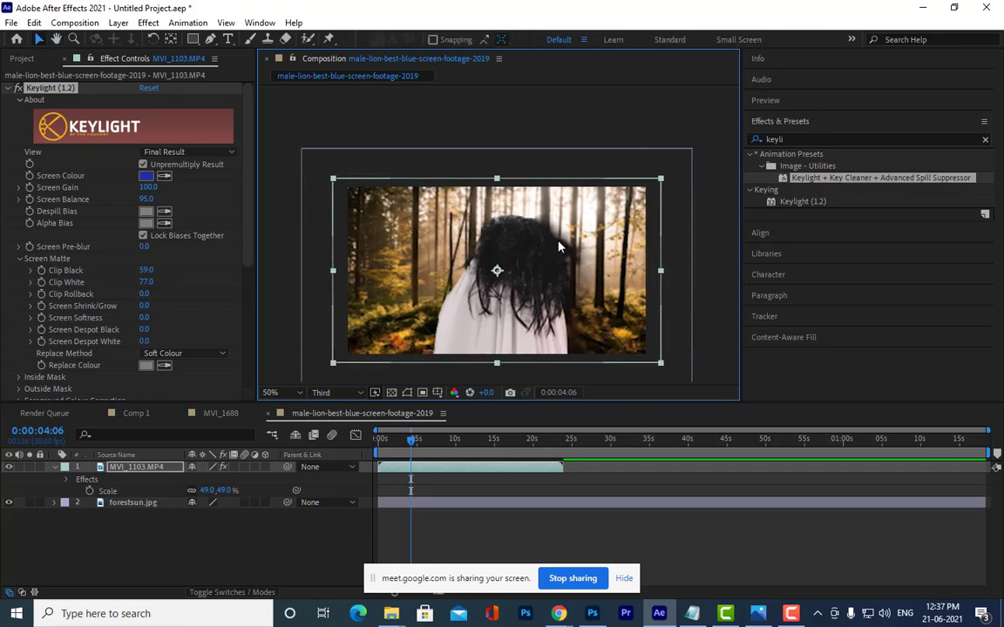
scroll(607, 153, down, 3)
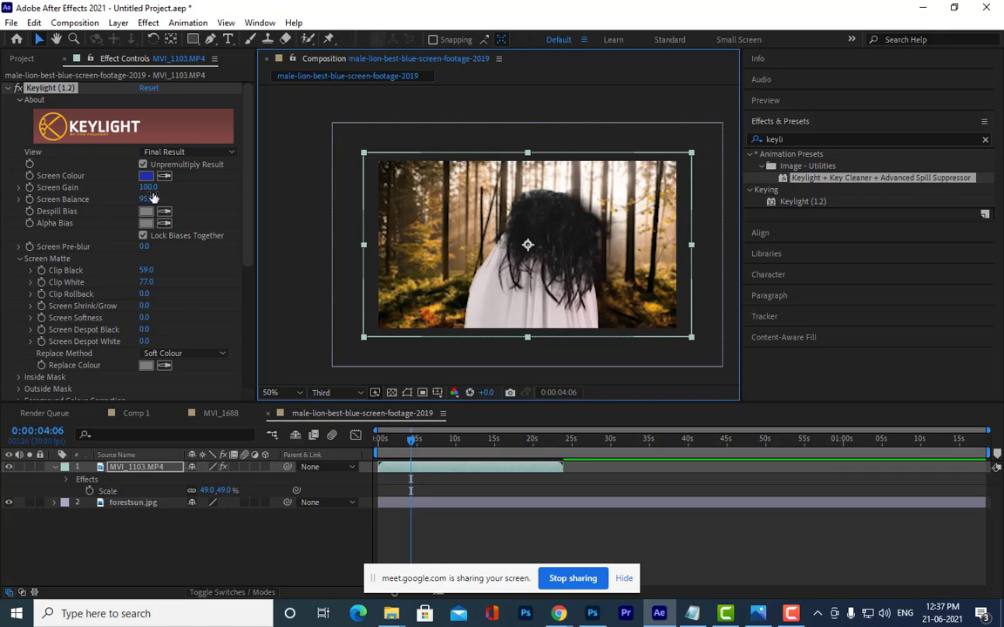
drag(149, 188, 173, 207)
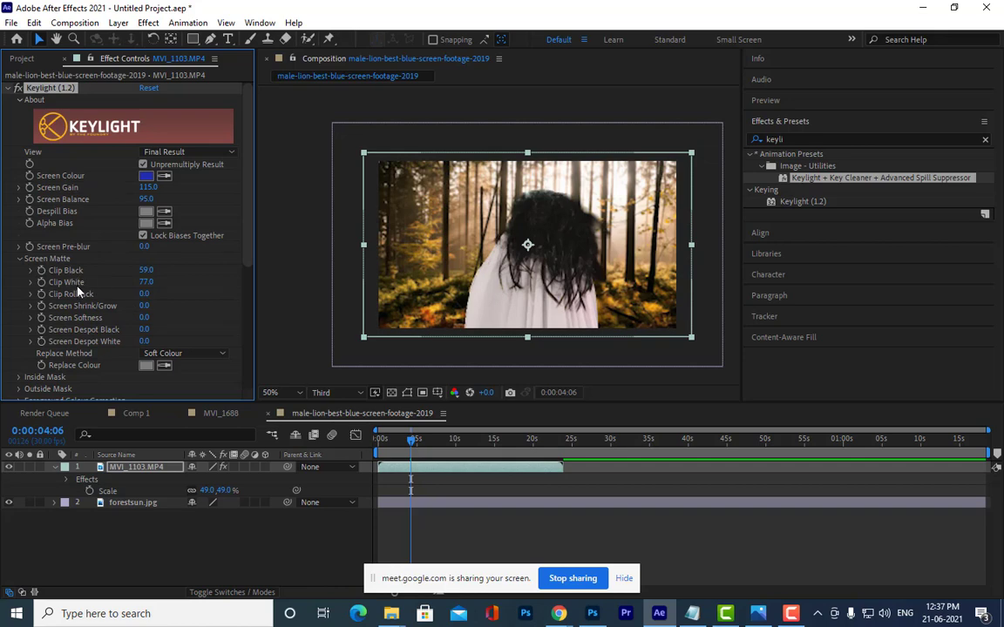
Set the Advanced Spill Suppressor Method back to Standard and inspect the hair edges close up
scroll(78, 292, down, 5)
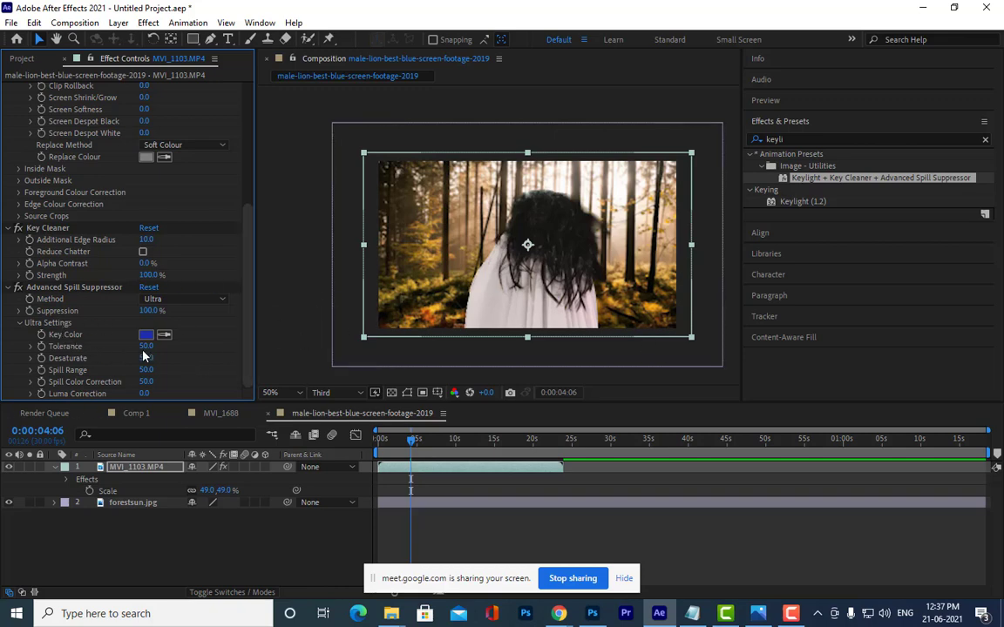
click(183, 299)
click(185, 315)
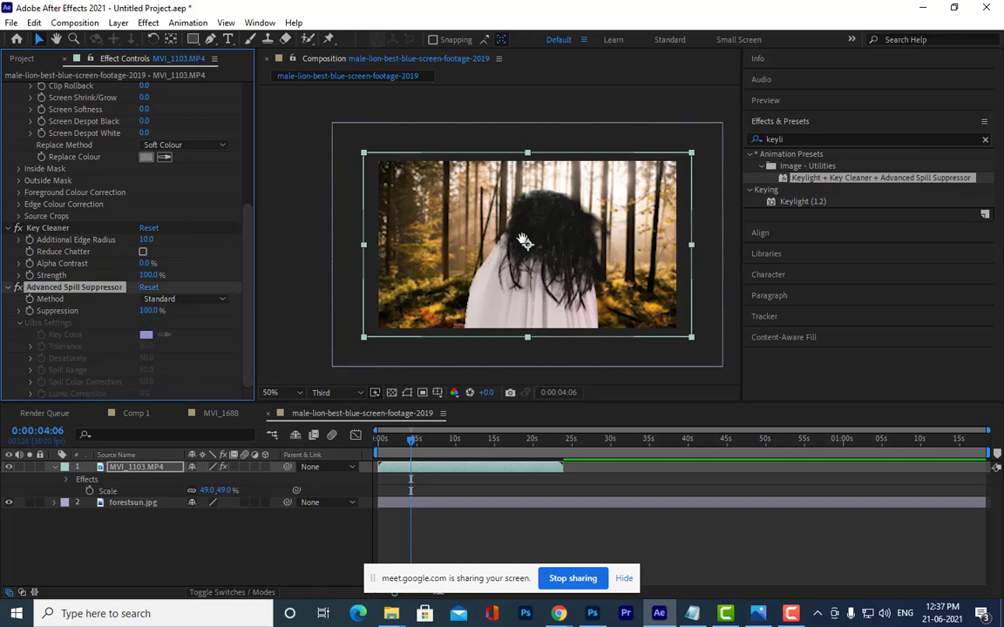
scroll(505, 218, up, 4)
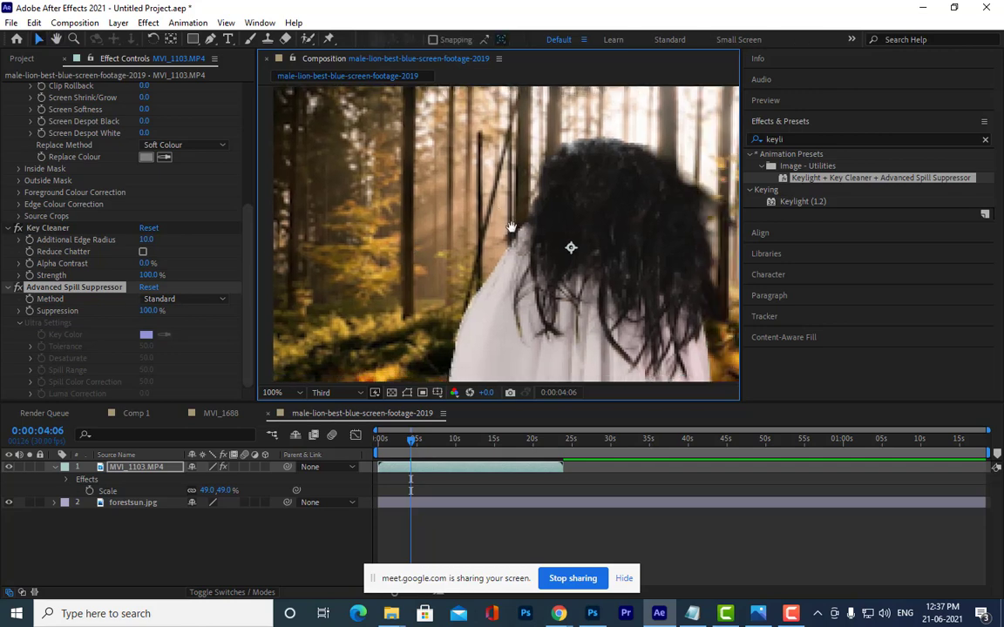
drag(506, 218, 439, 223)
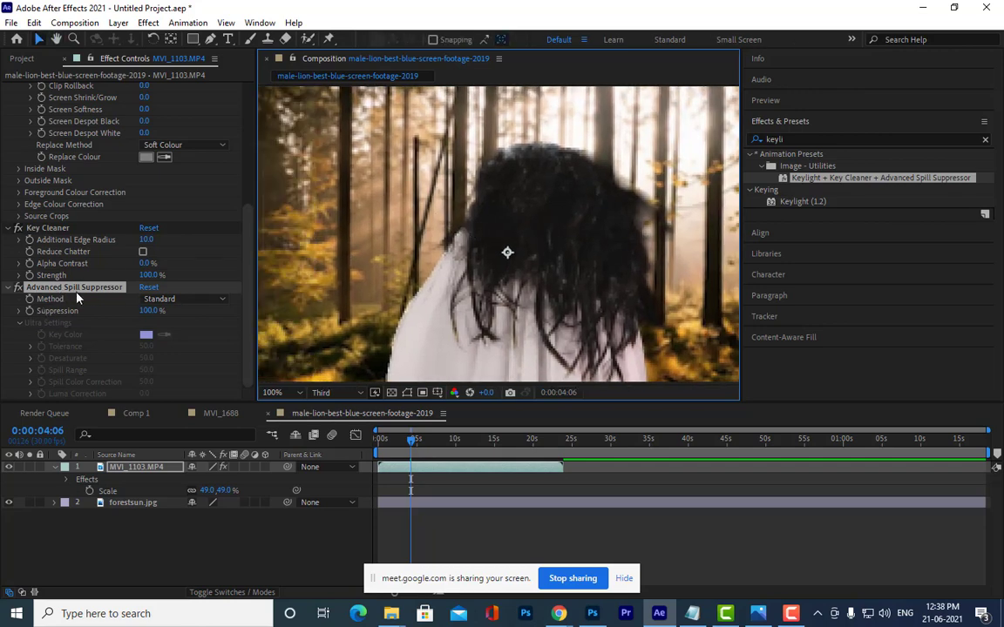
mouse_move(580, 248)
mouse_down()
mouse_move(551, 254)
mouse_move(623, 227)
mouse_up()
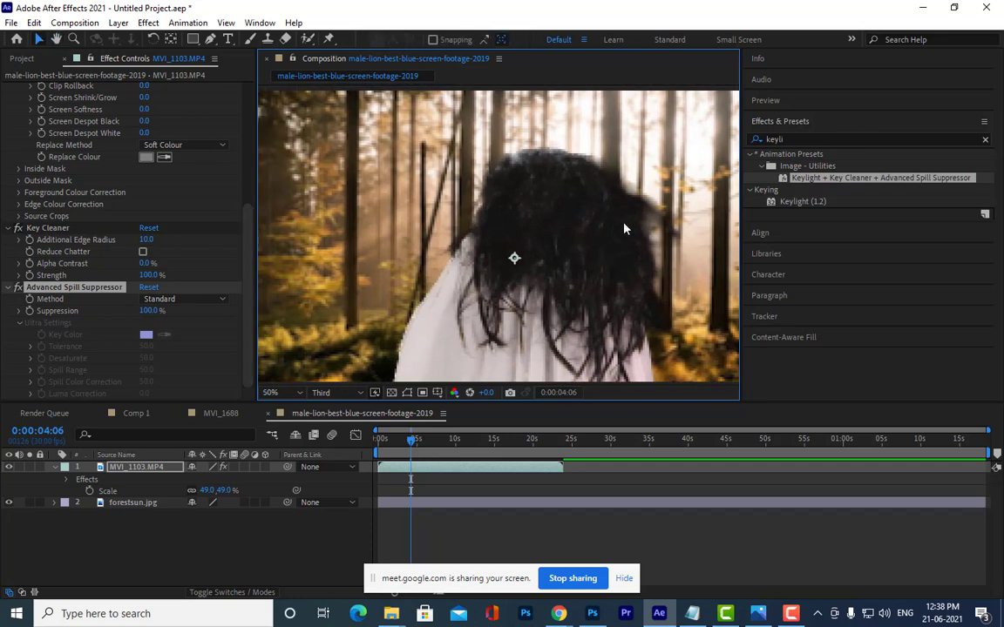
key(comma)
click(19, 289)
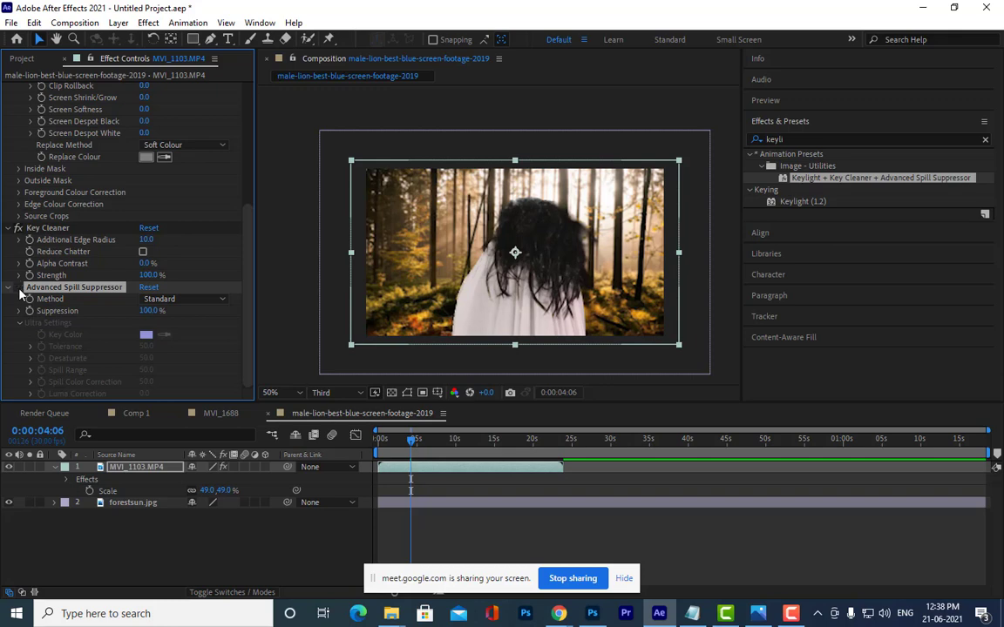
Zoom the viewer to 100% and change the preview resolution from Third to Full
scroll(533, 165, up, 2)
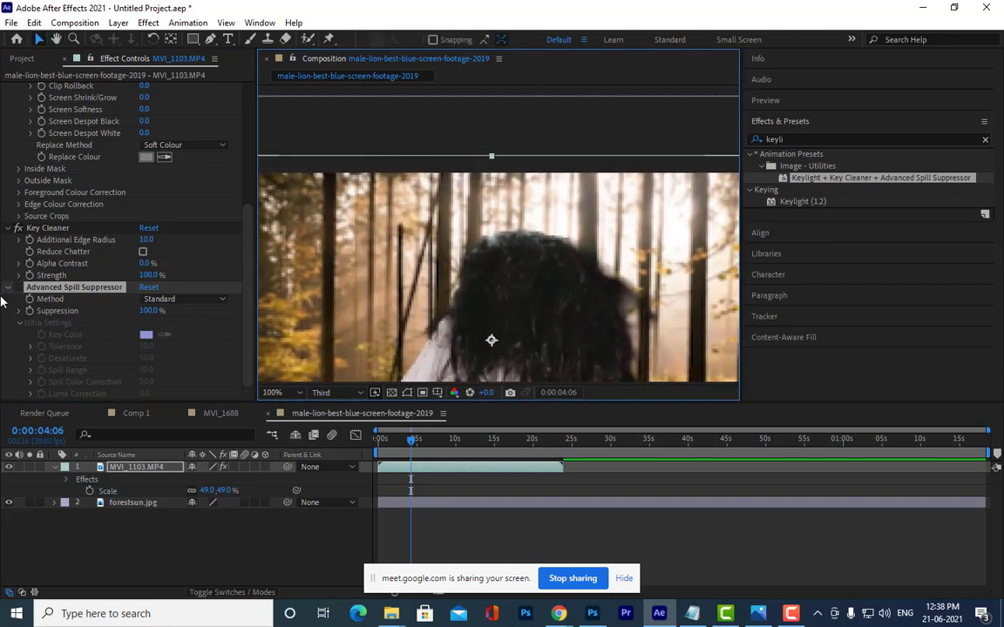
click(17, 291)
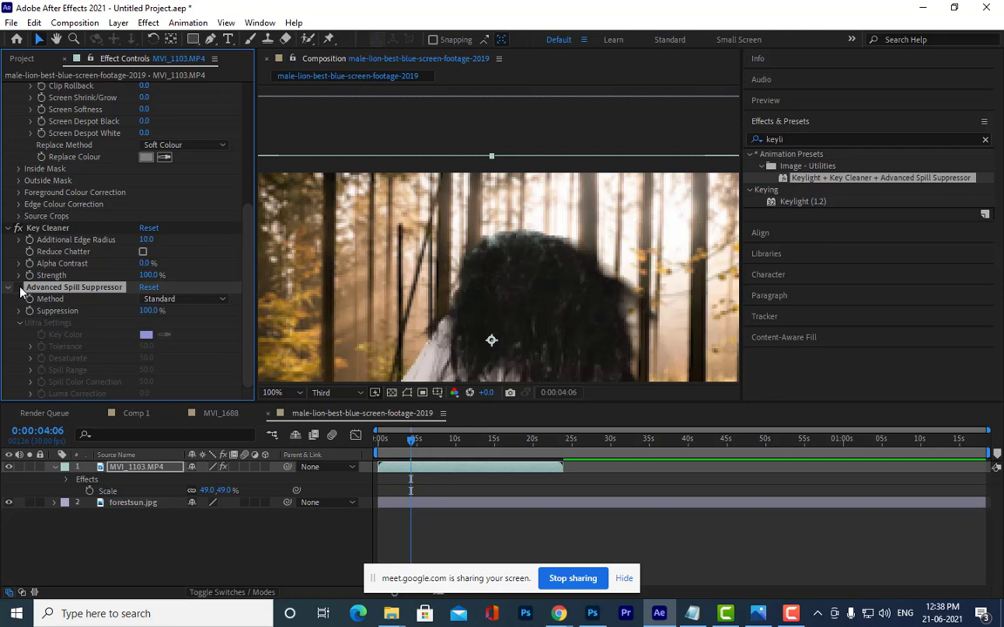
click(325, 393)
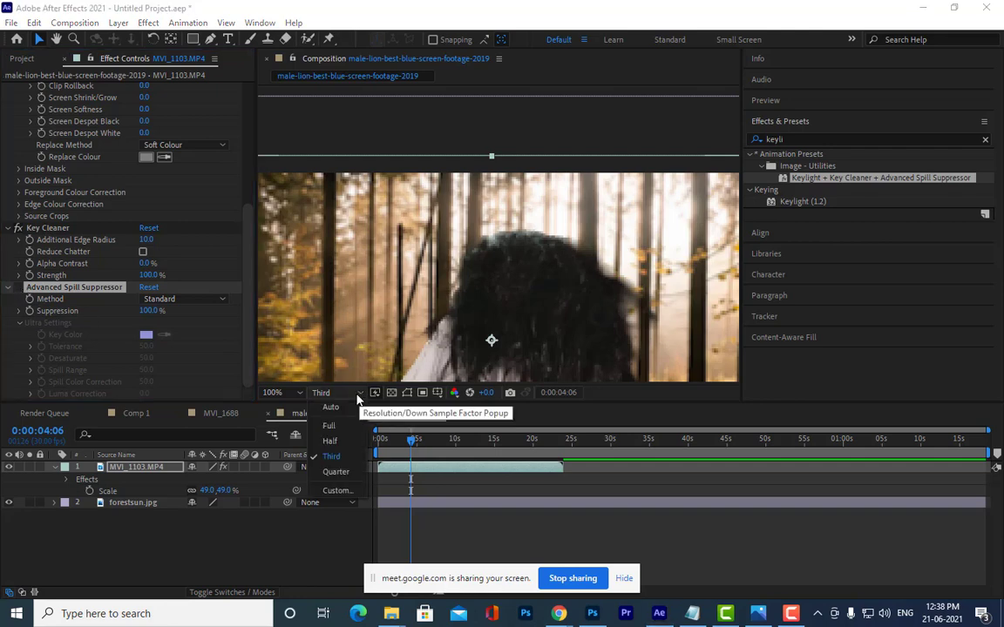
click(331, 426)
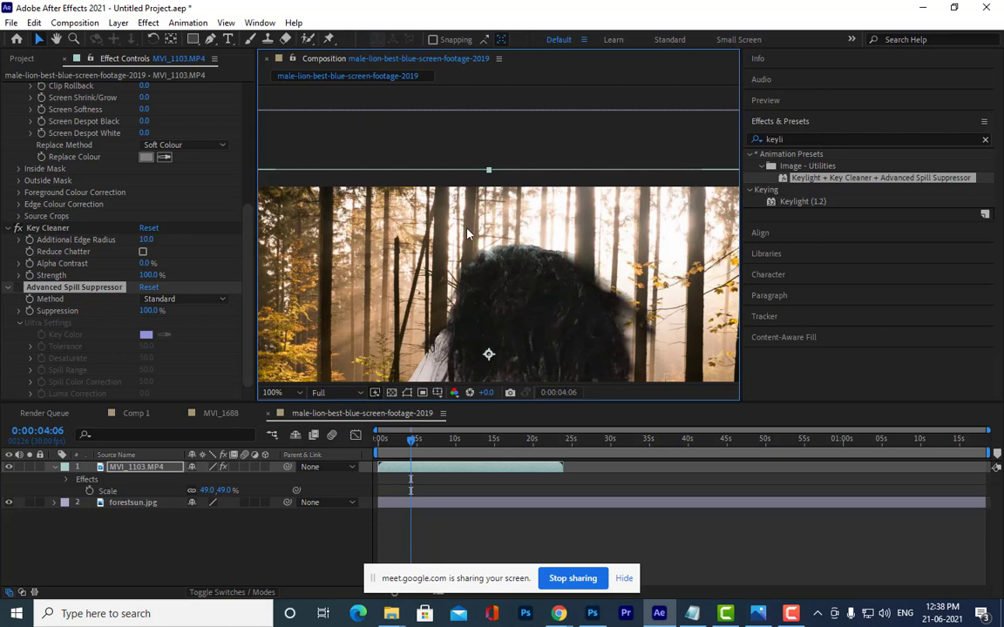
click(18, 293)
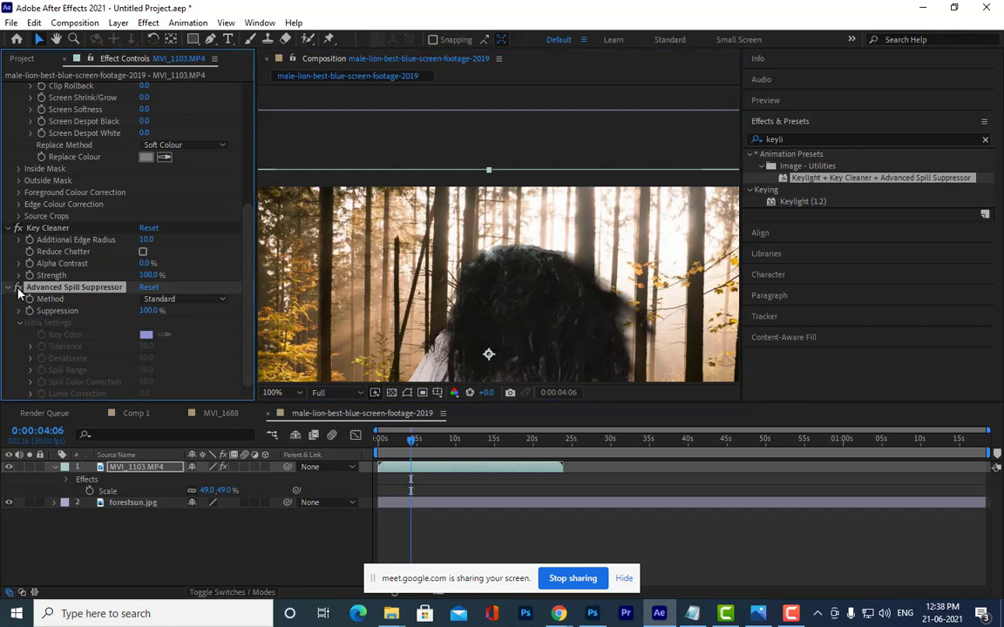
scroll(520, 227, up, 1)
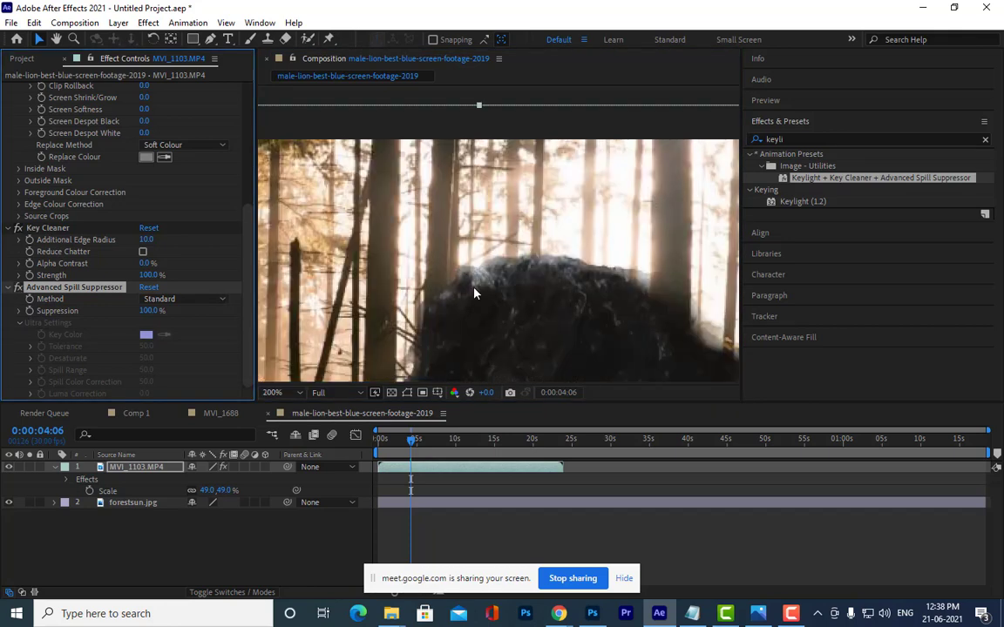
drag(573, 307, 564, 242)
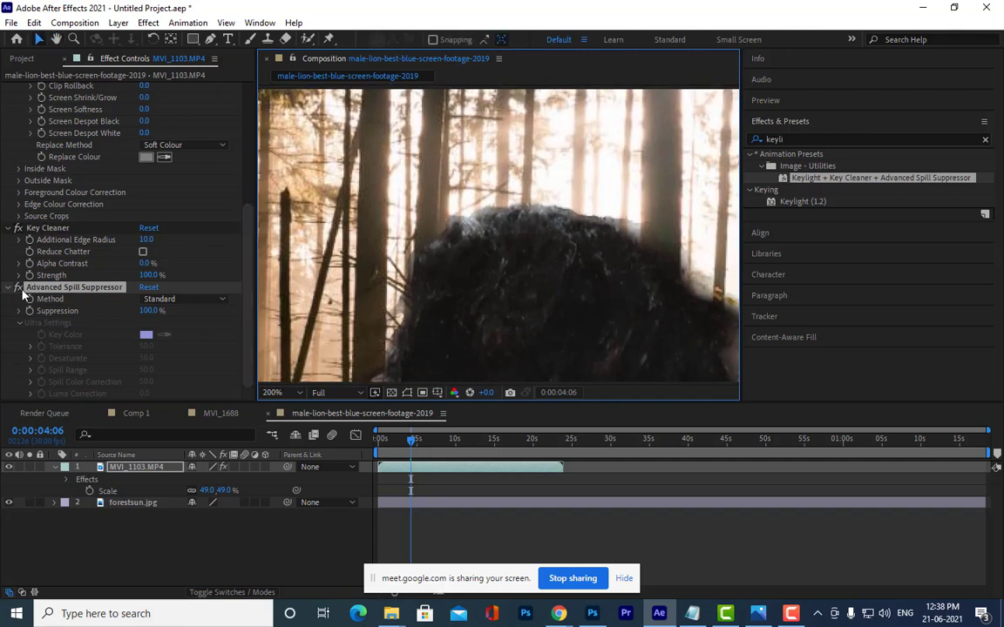
click(18, 293)
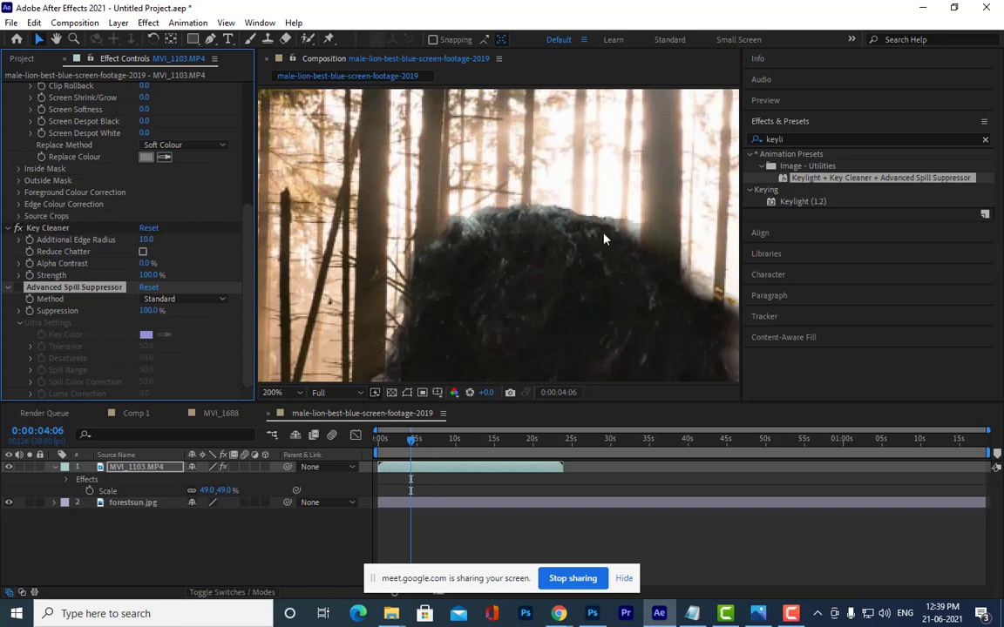
key(h)
mouse_move(619, 209)
mouse_down()
mouse_move(525, 198)
mouse_move(587, 201)
mouse_up()
key(v)
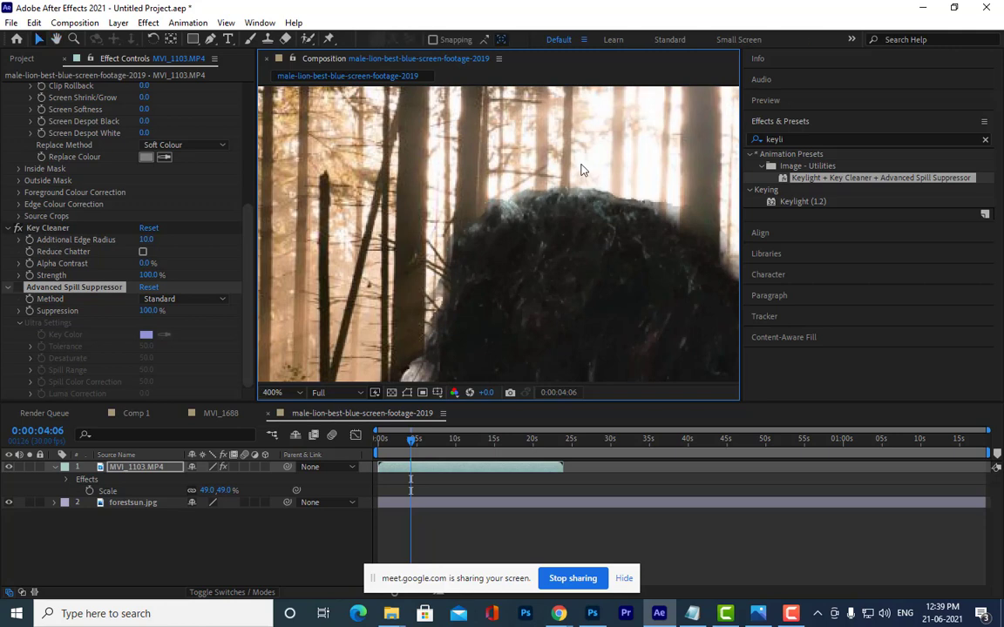
scroll(583, 168, up, 1)
scroll(558, 174, down, 2)
key(h)
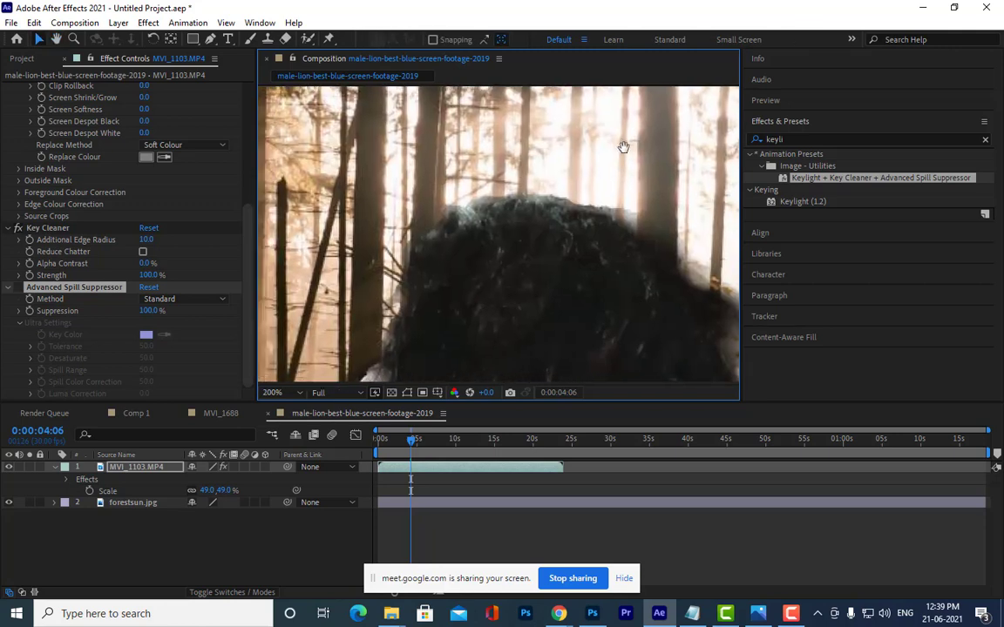
scroll(602, 145, up, 1)
scroll(526, 197, down, 1)
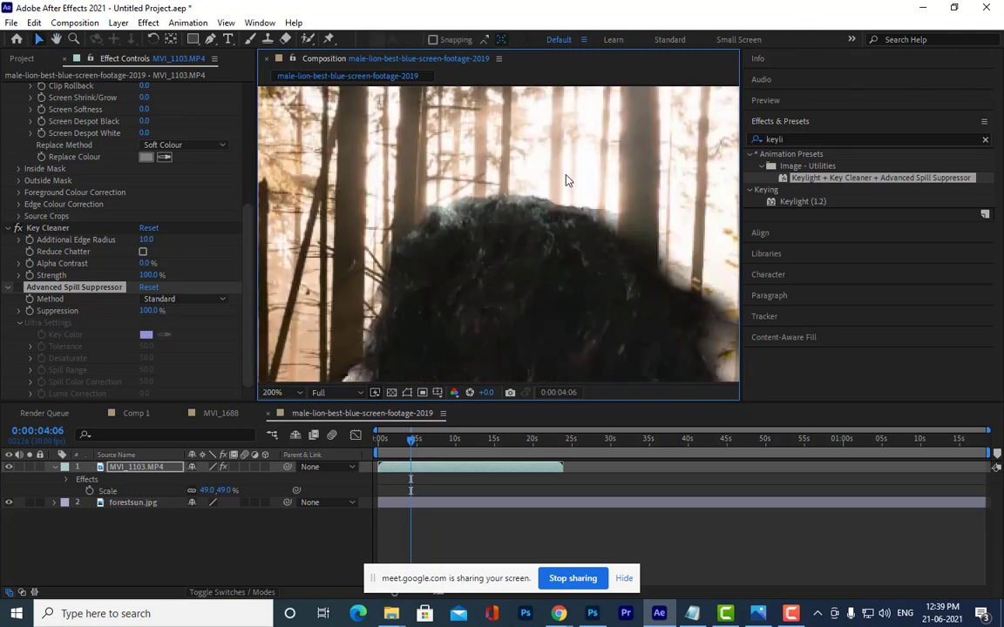
key(v)
click(16, 292)
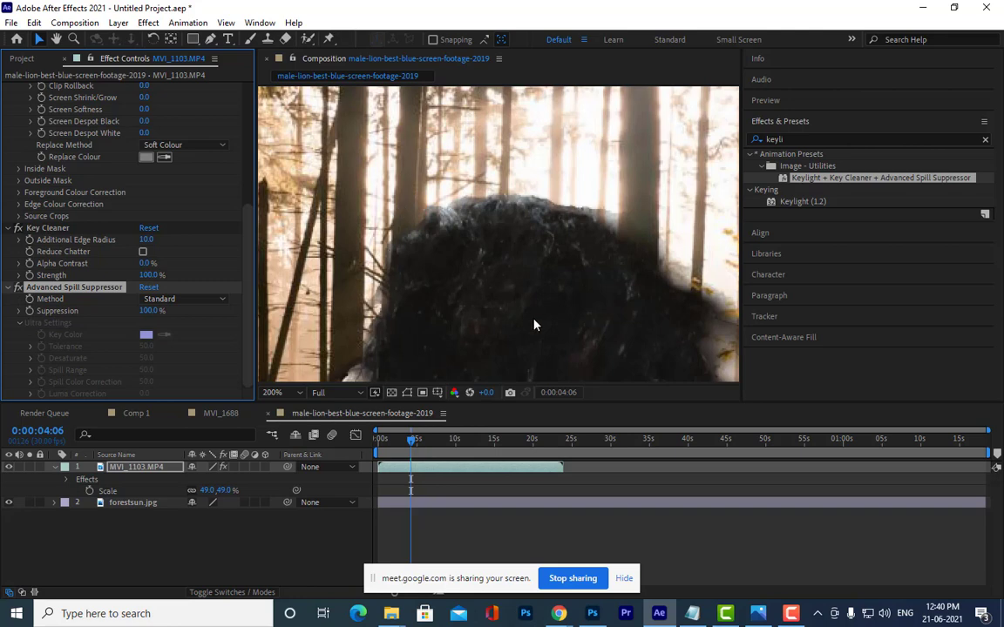
scroll(596, 221, down, 2)
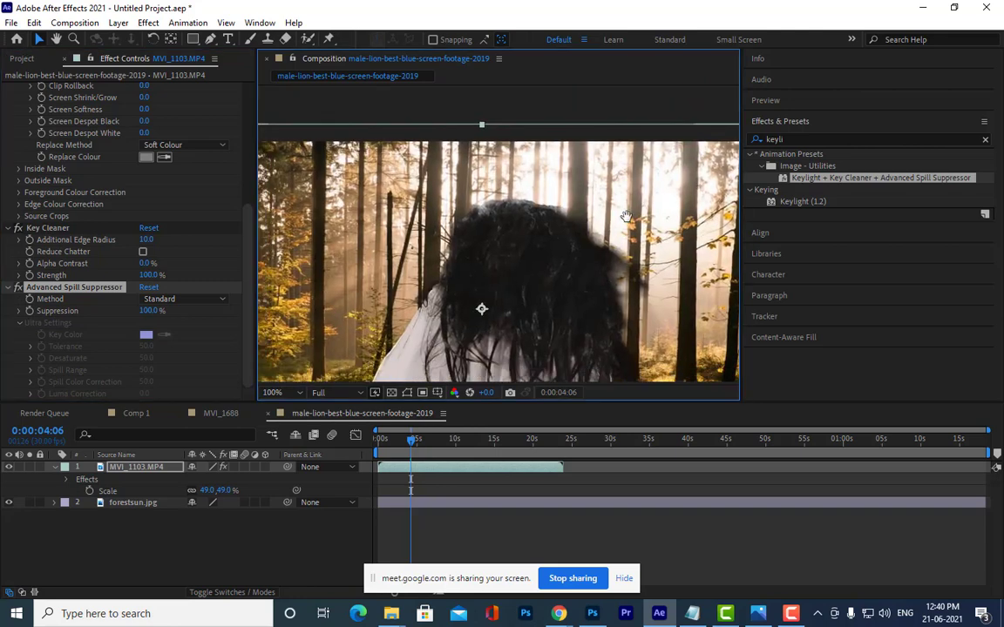
Frame the figure and change the Advanced Spill Suppressor Method from Standard to Ultra
scroll(610, 224, down, 2)
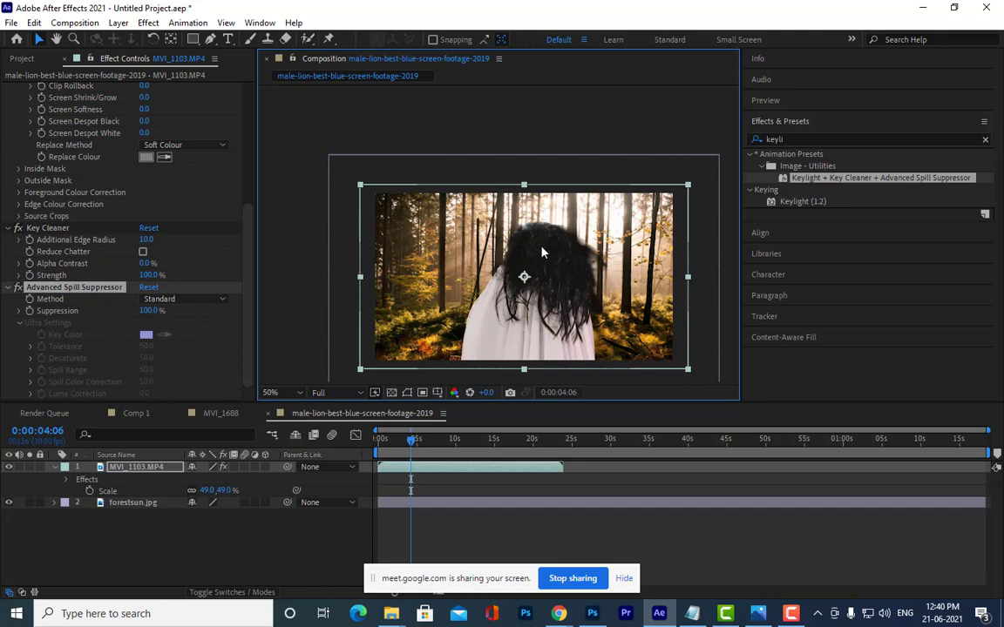
scroll(495, 229, up, 1)
drag(542, 247, 502, 256)
key(v)
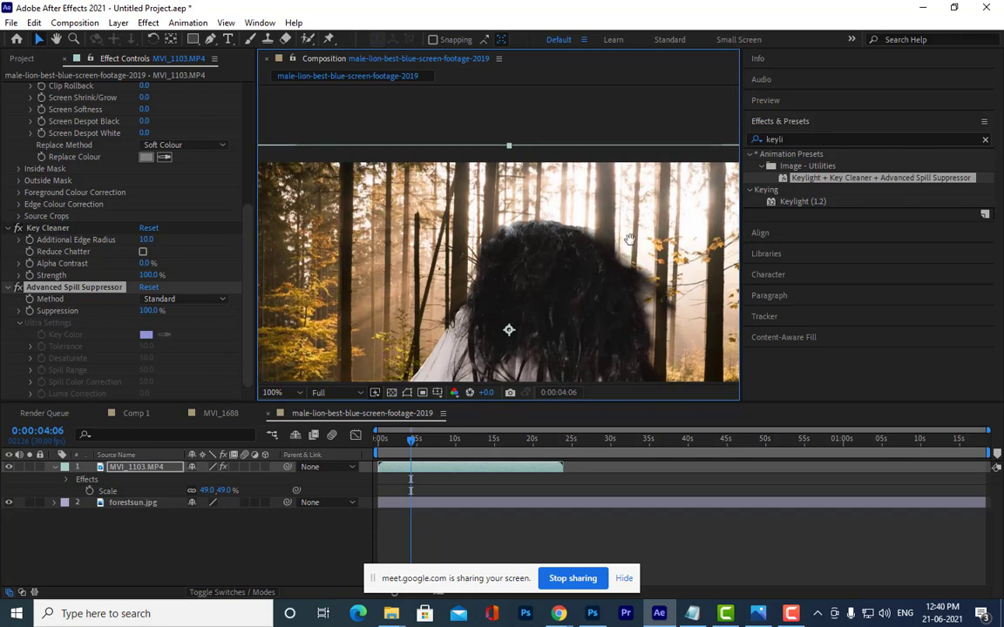
scroll(405, 311, down, 2)
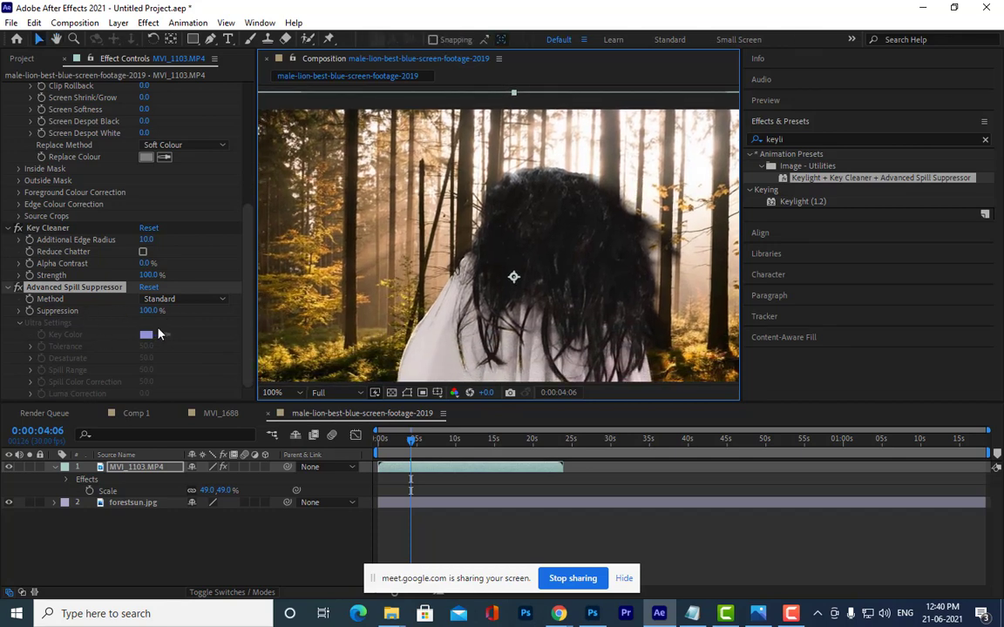
click(209, 299)
click(179, 331)
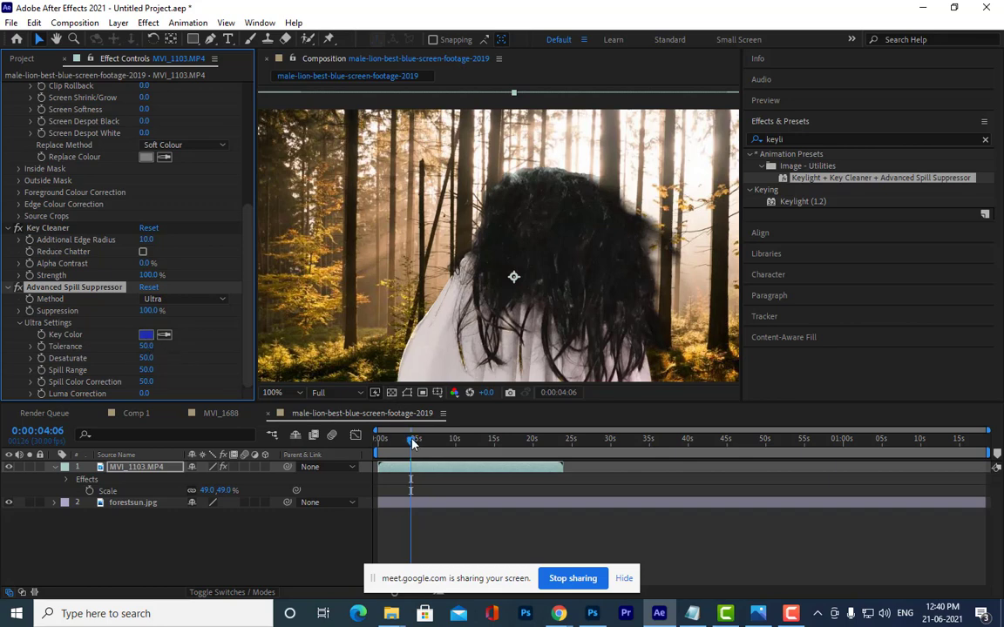
Disable the Advanced Spill Suppressor to compare, checking the key at frames like 0:00:18:08
mouse_move(411, 439)
mouse_down()
mouse_move(520, 451)
mouse_move(514, 442)
mouse_up()
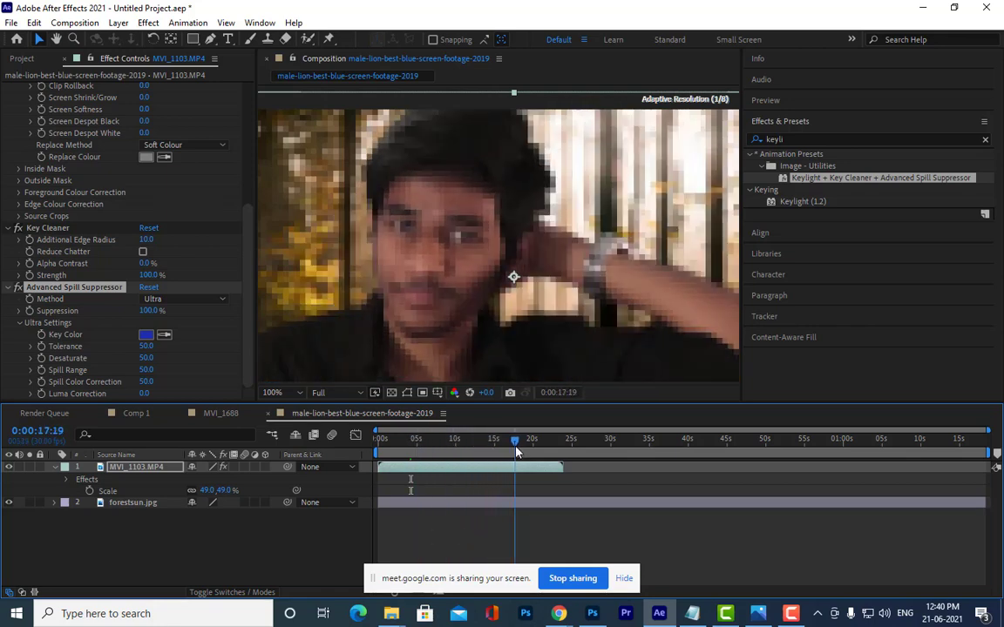
click(19, 287)
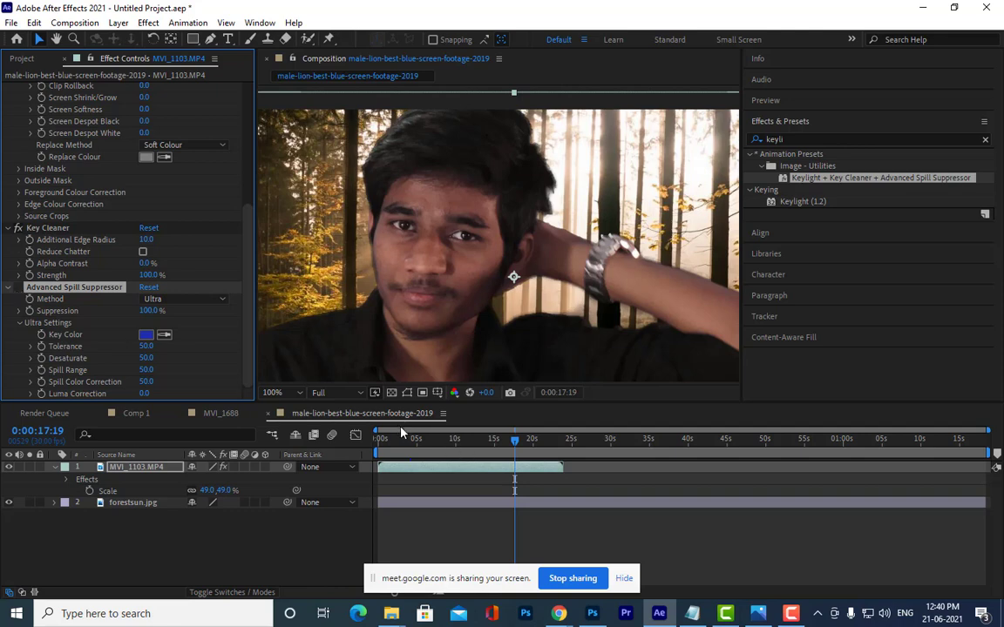
click(518, 441)
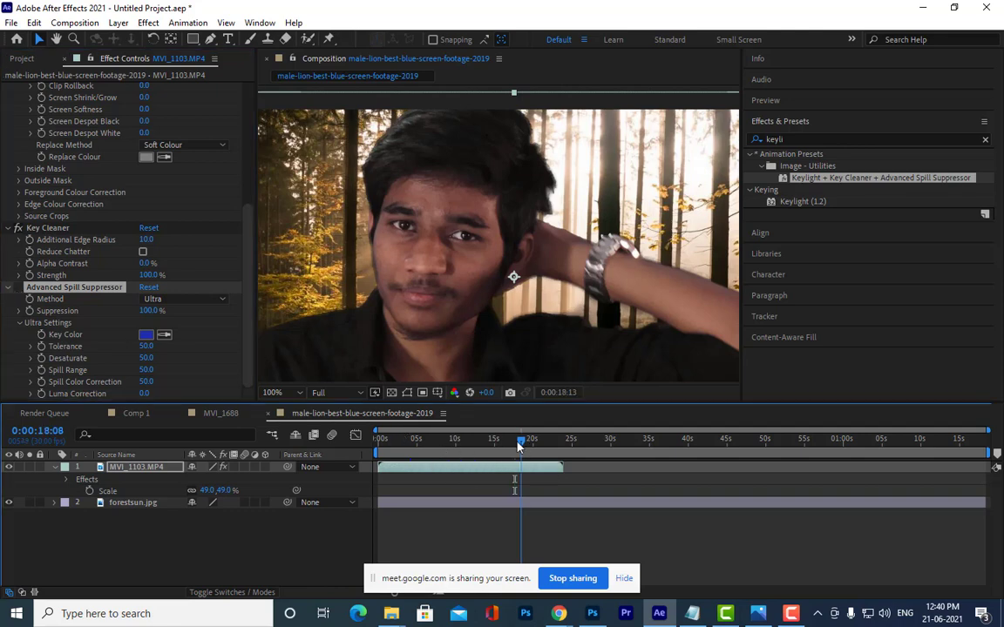
mouse_move(519, 447)
mouse_down()
mouse_move(478, 457)
mouse_move(502, 464)
mouse_move(448, 468)
mouse_up()
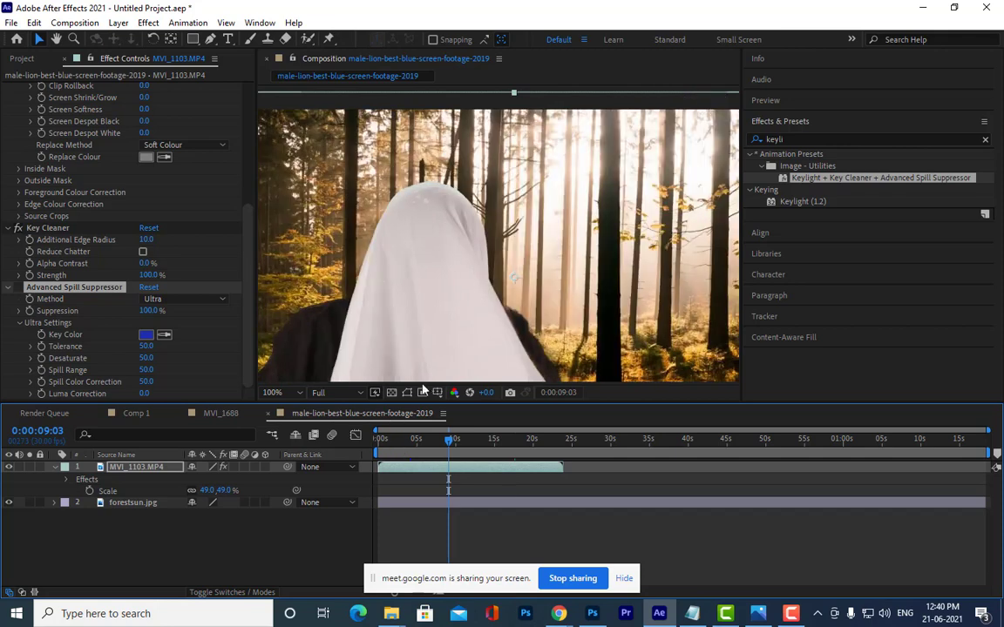
scroll(571, 178, down, 2)
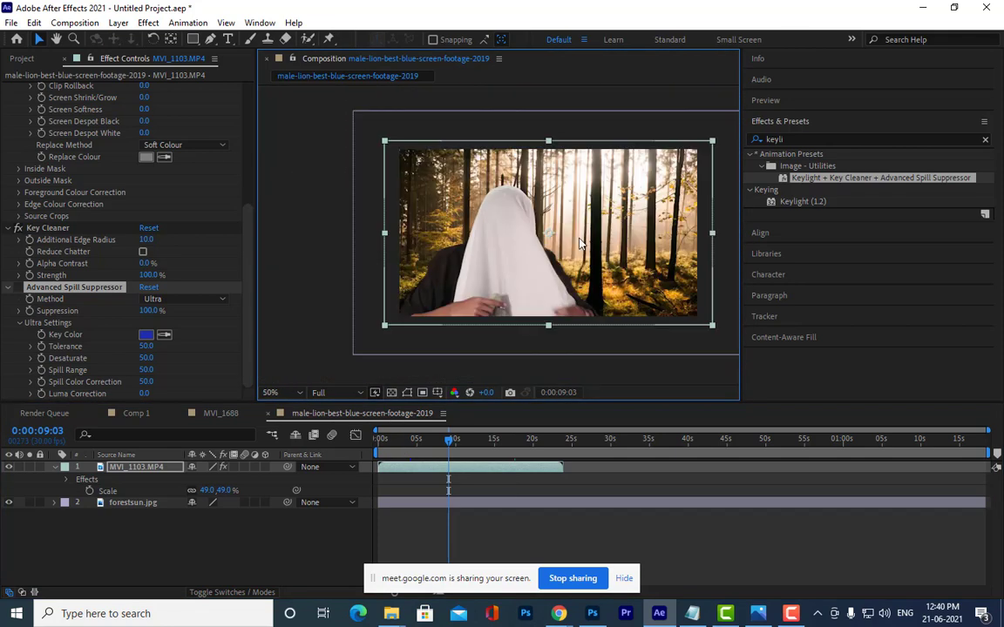
drag(580, 244, 597, 262)
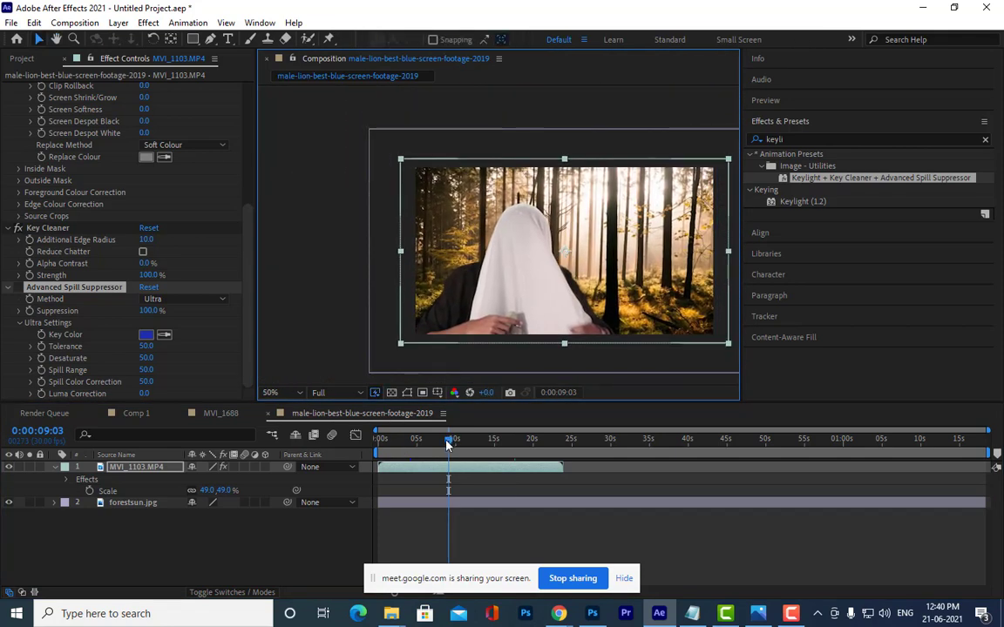
drag(448, 444, 437, 447)
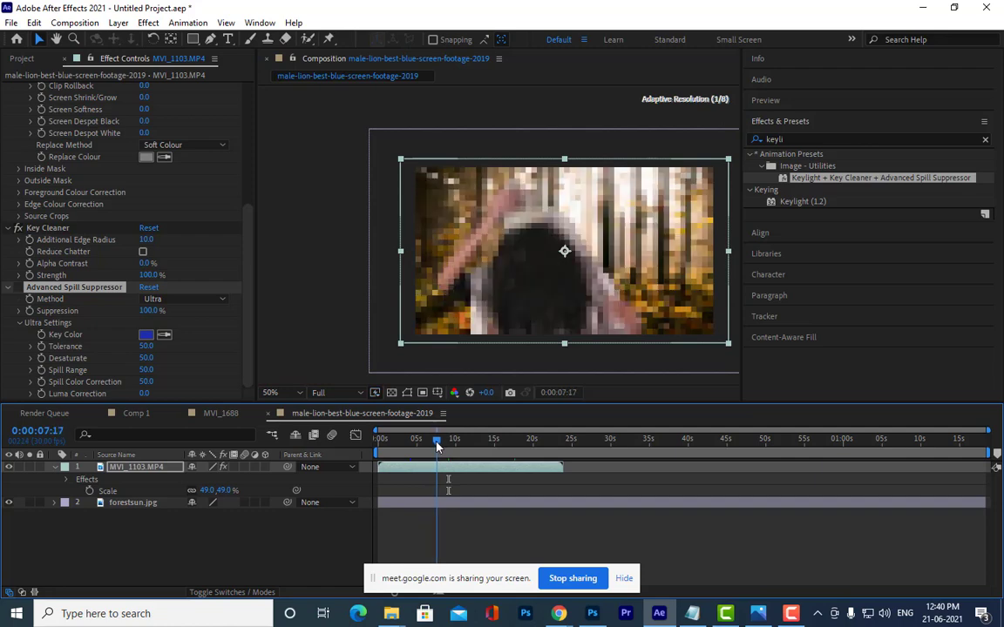
scroll(501, 235, up, 2)
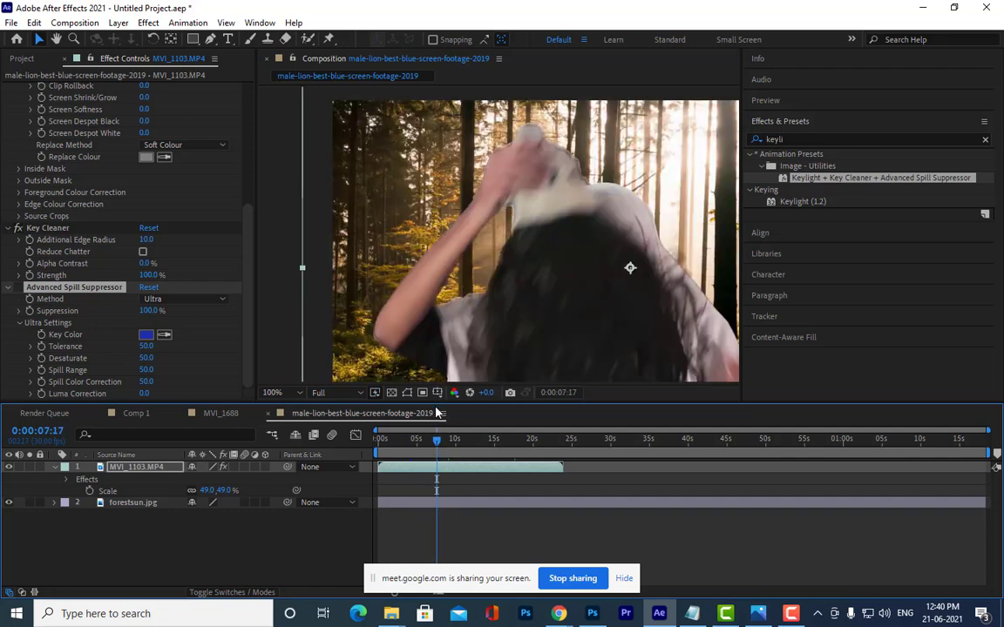
drag(437, 441, 441, 444)
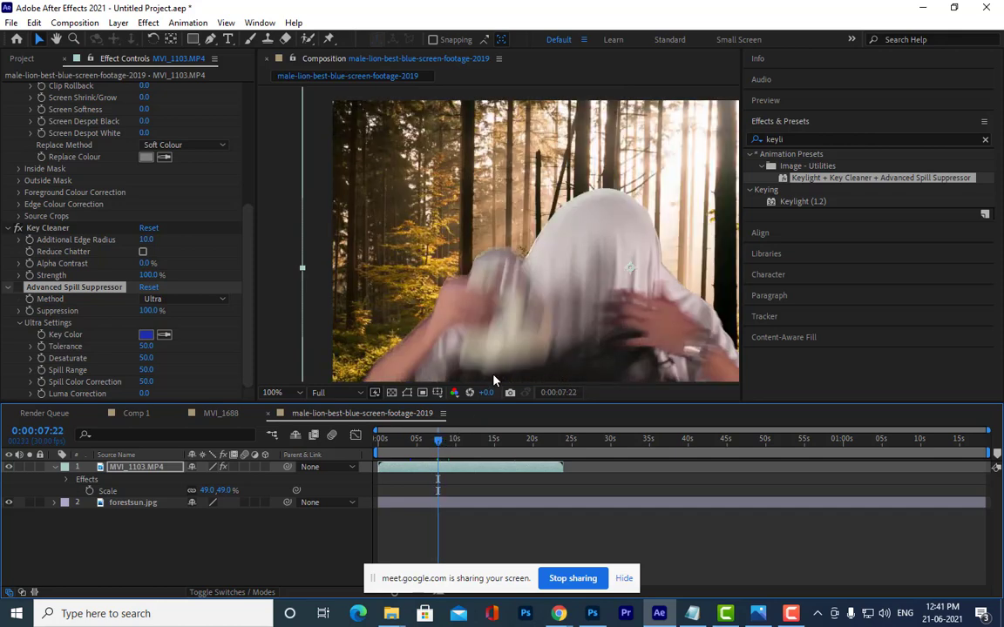
scroll(450, 331, up, 1)
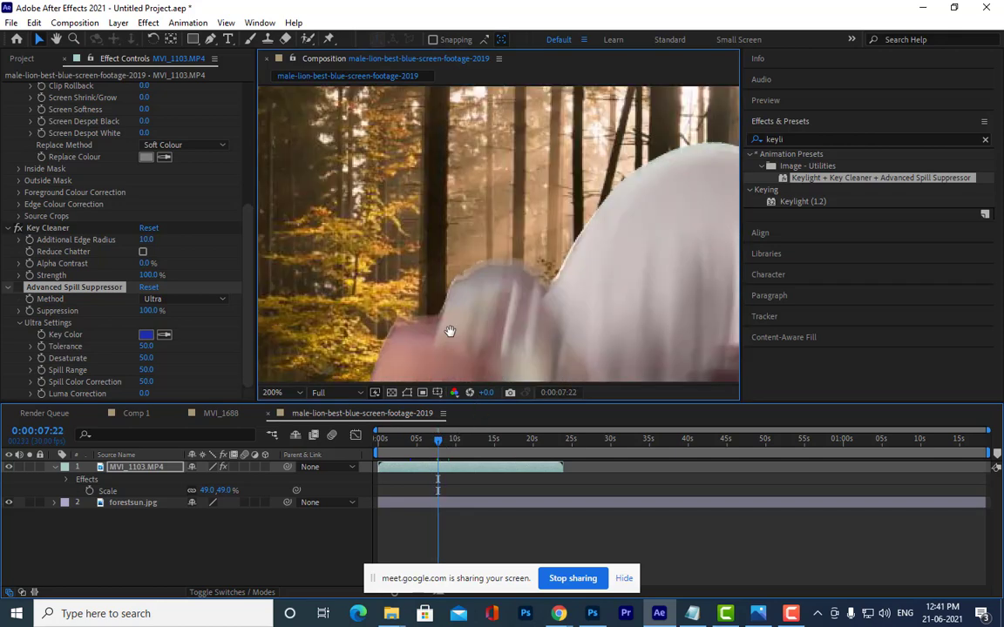
drag(449, 332, 526, 282)
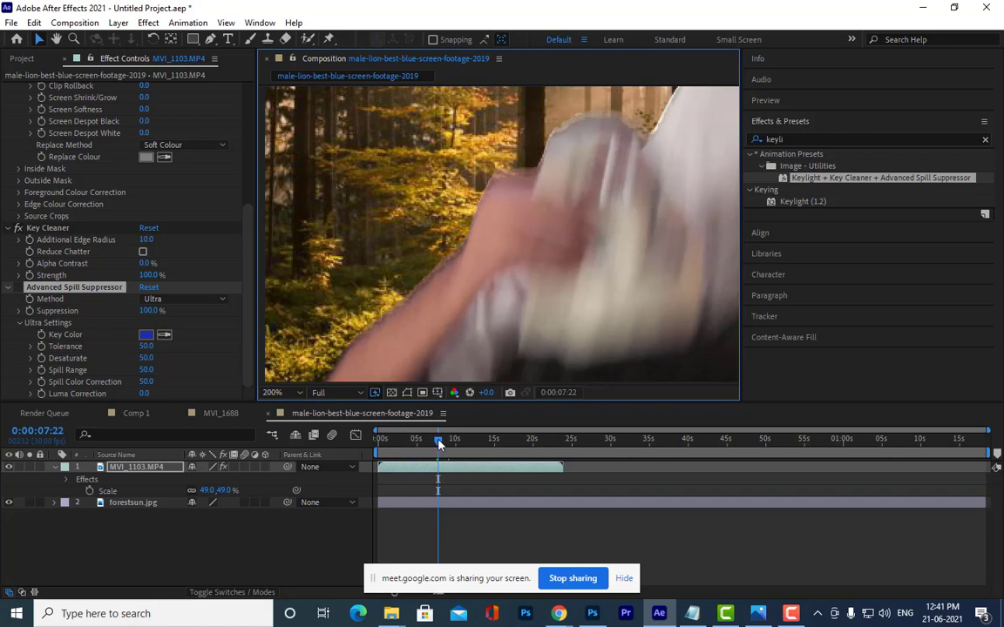
drag(438, 440, 439, 444)
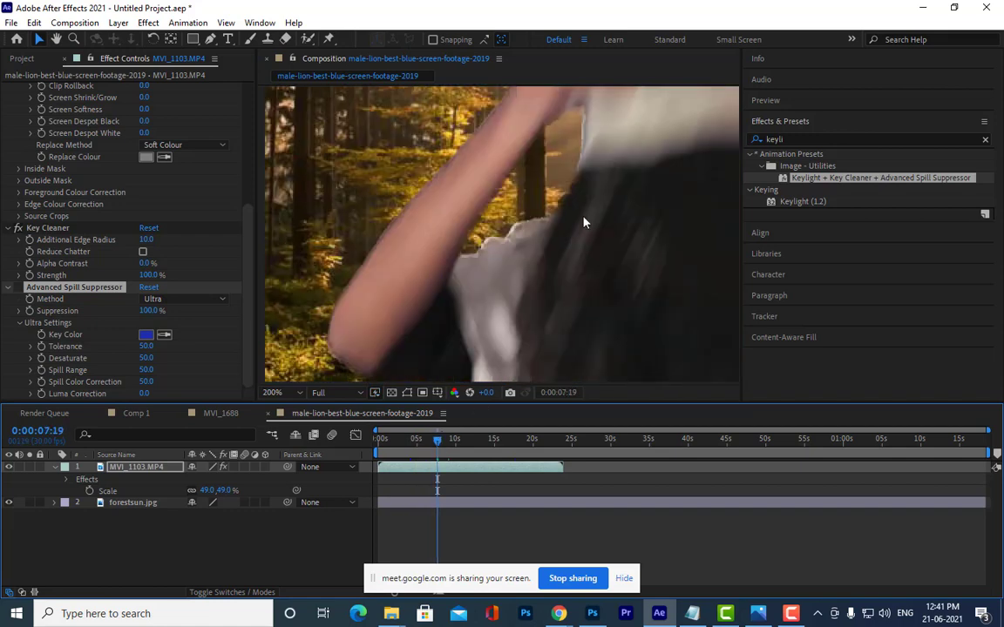
drag(584, 222, 483, 222)
scroll(496, 224, up, 2)
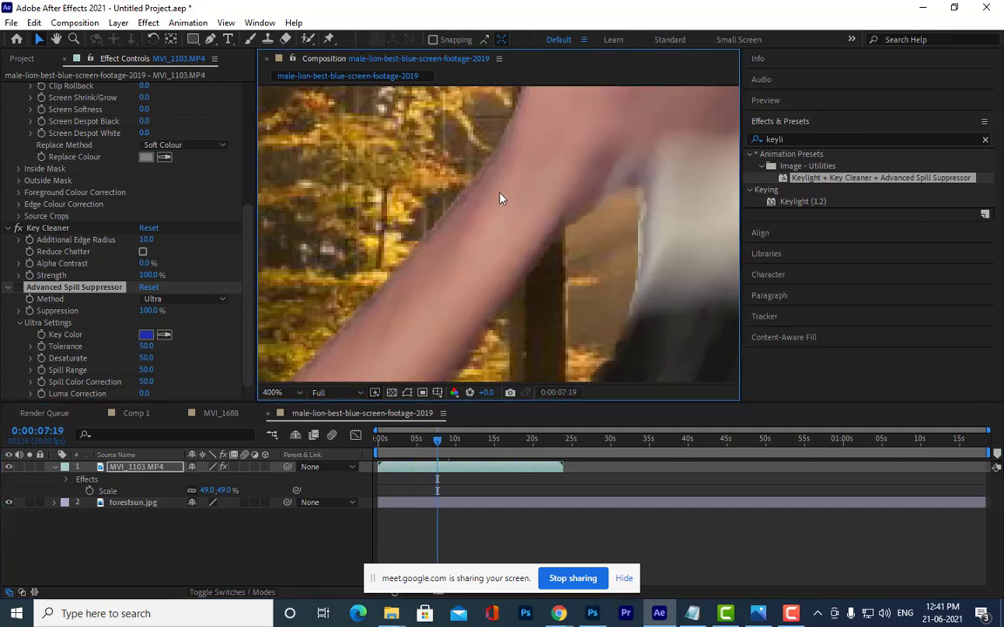
click(16, 292)
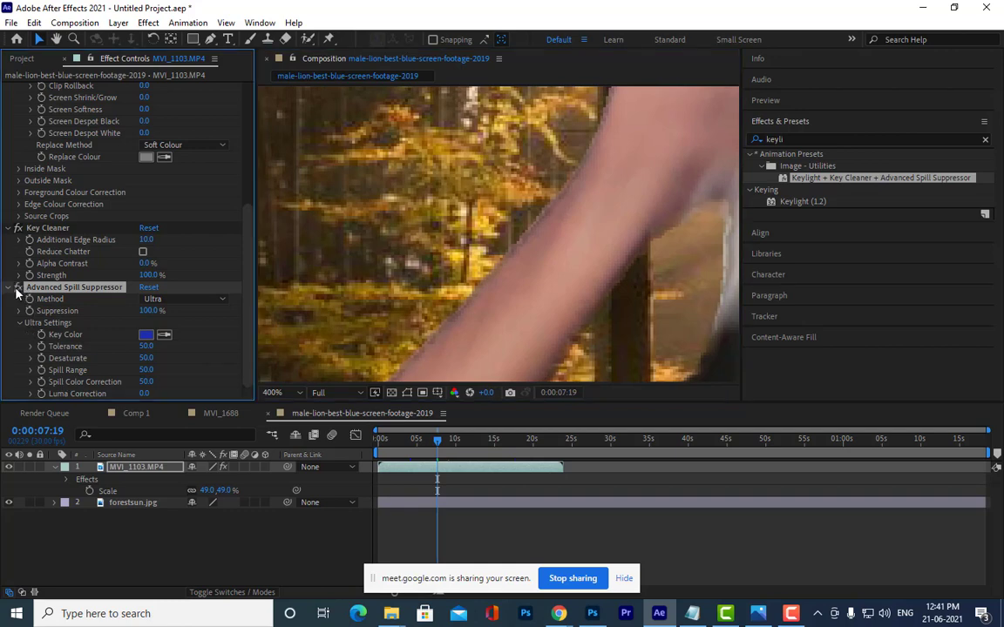
scroll(452, 235, down, 2)
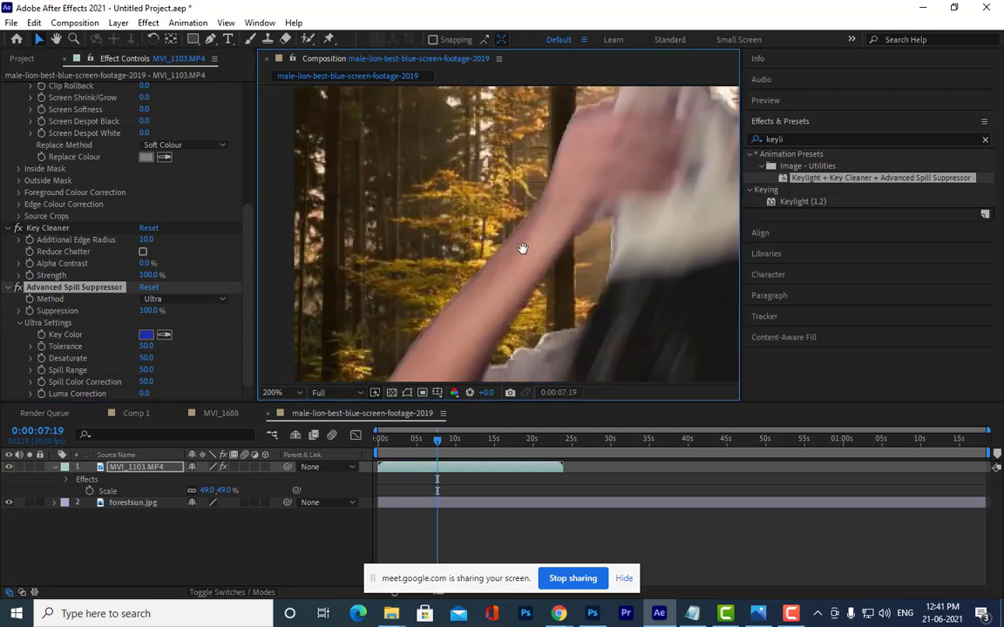
drag(552, 193, 520, 196)
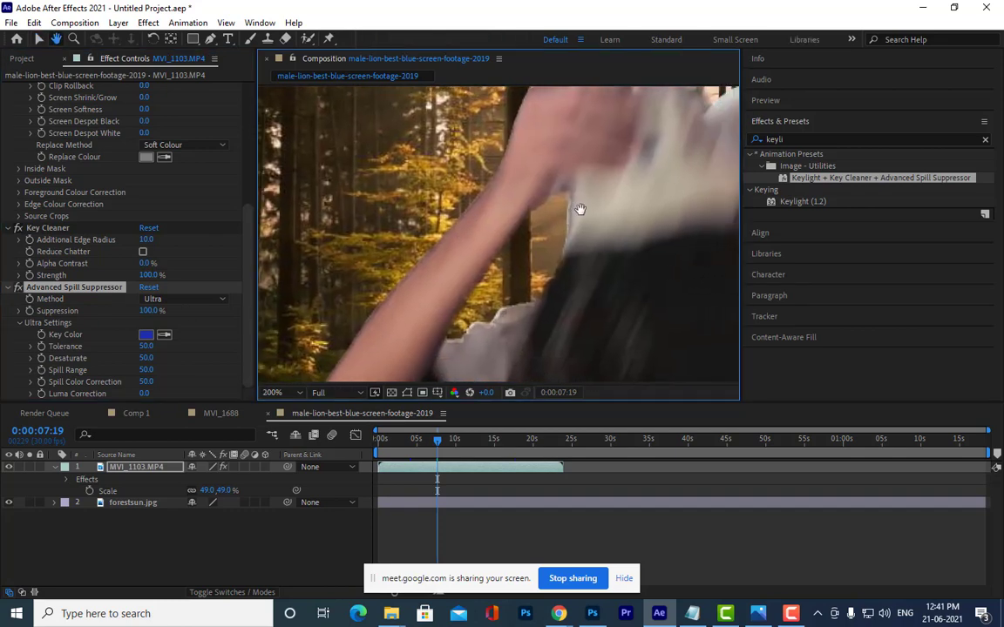
Set the spill Suppression to 98% and the Tolerance to 99
click(135, 285)
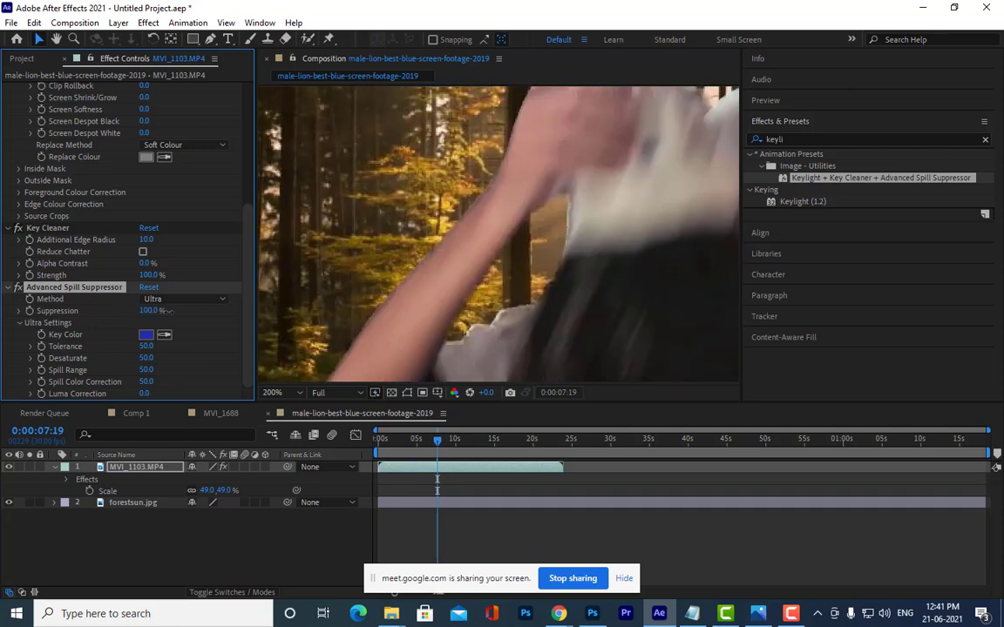
mouse_move(150, 310)
mouse_down()
mouse_move(130, 310)
mouse_move(168, 311)
mouse_up()
drag(146, 346, 209, 351)
mouse_move(146, 358)
mouse_down()
mouse_move(198, 366)
mouse_move(113, 368)
mouse_up()
Set the spill Desaturate to 42 and the Spill Range to 77
drag(114, 368, 157, 359)
scroll(501, 187, down, 2)
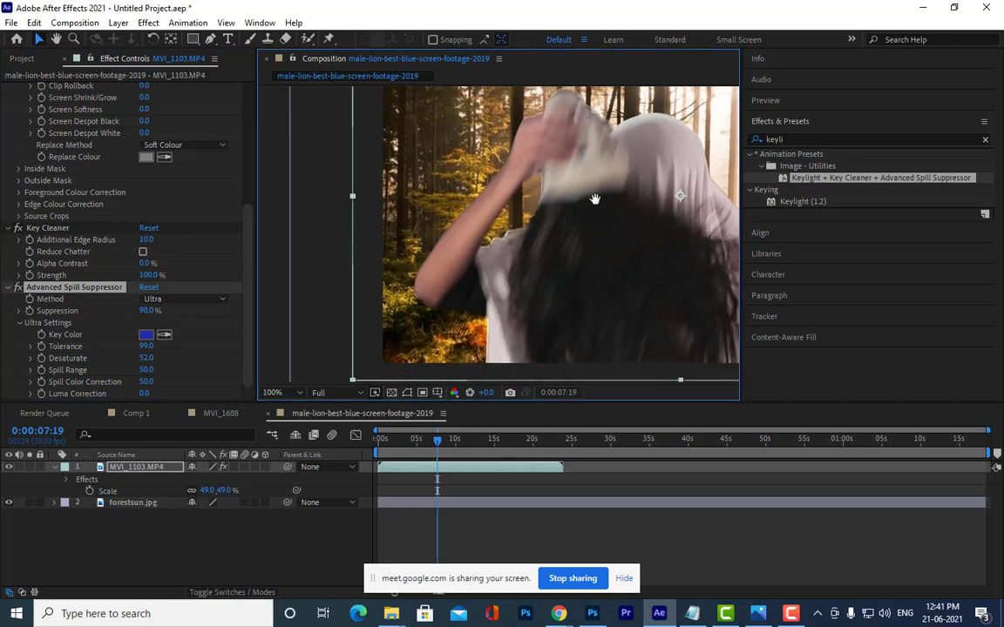
drag(594, 199, 607, 158)
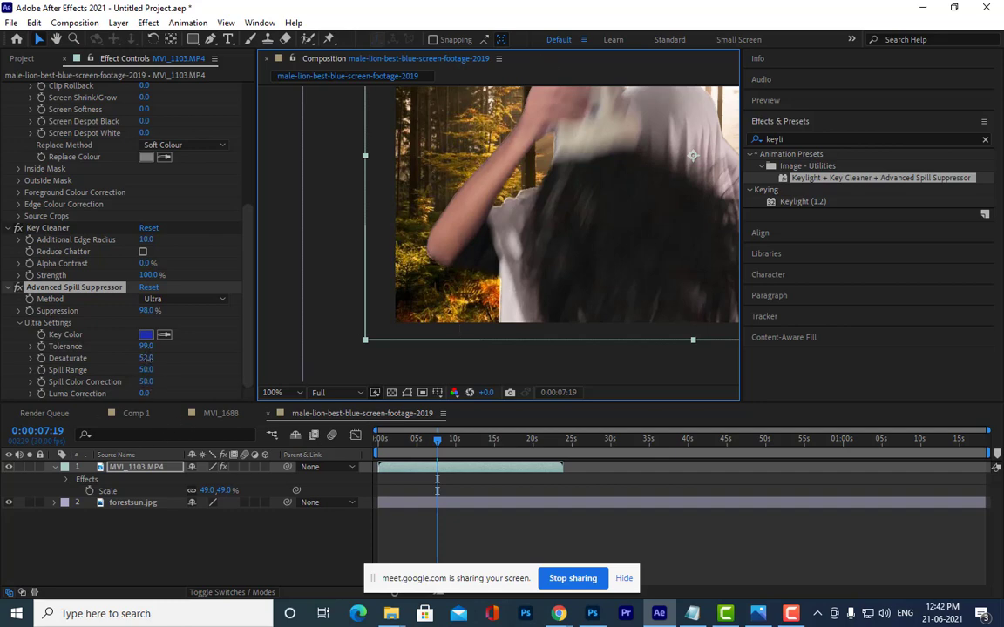
mouse_move(146, 358)
mouse_down()
mouse_move(160, 359)
mouse_move(161, 369)
mouse_move(126, 357)
mouse_up()
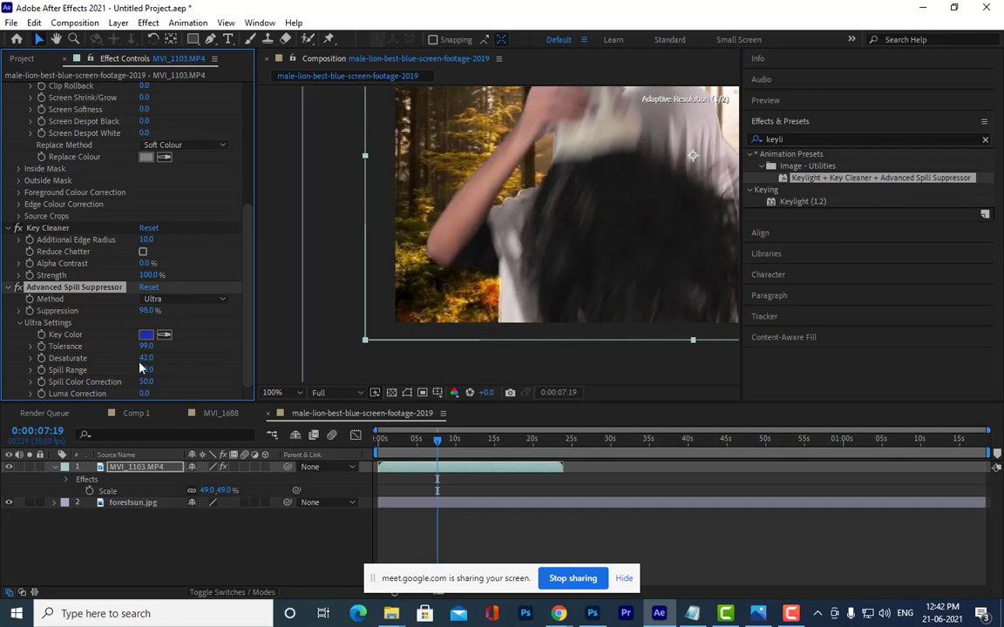
drag(466, 218, 452, 227)
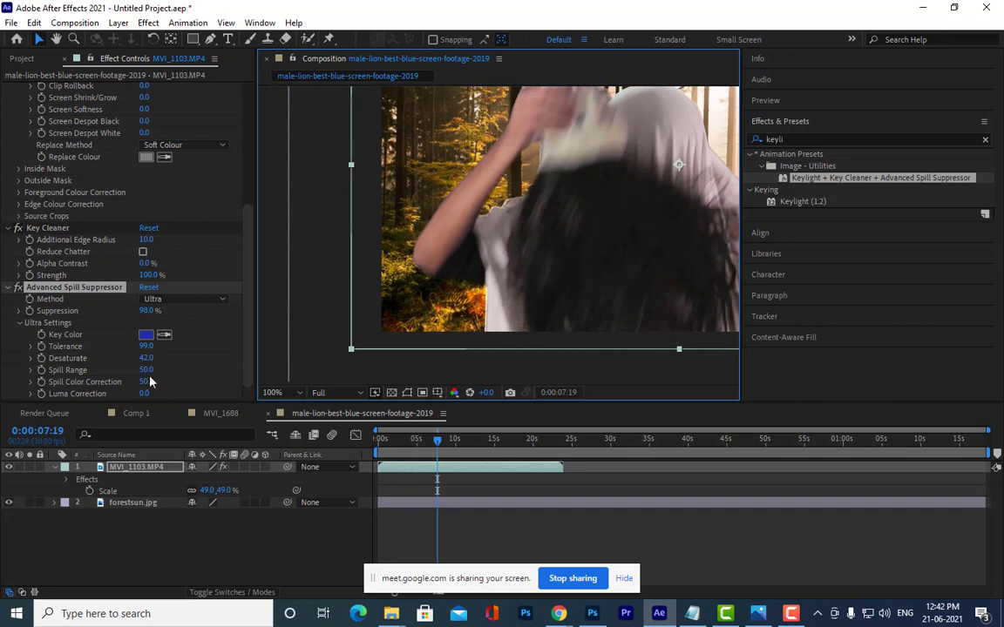
drag(145, 370, 190, 385)
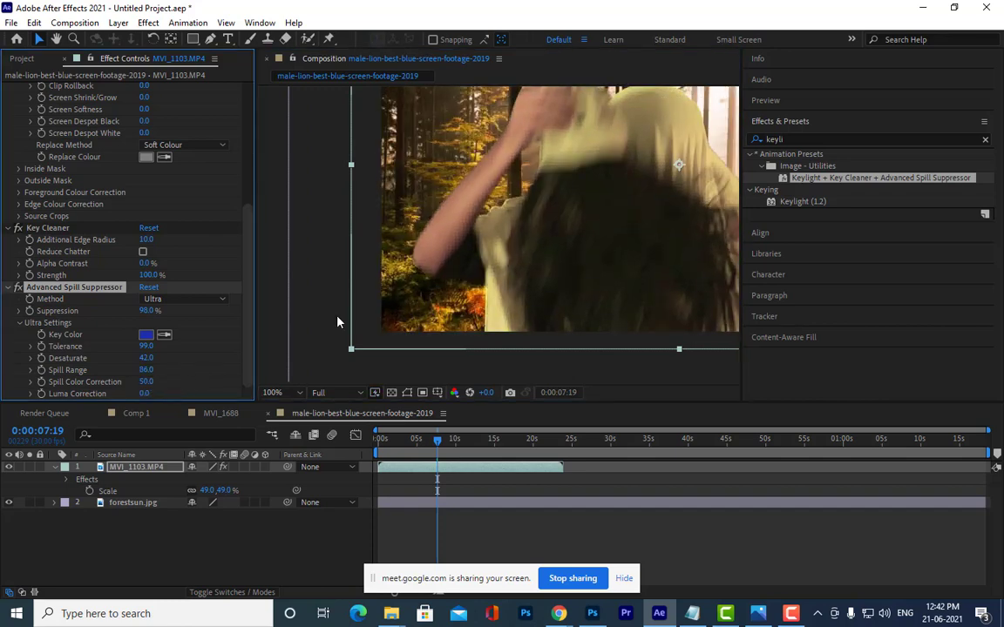
scroll(444, 238, up, 2)
scroll(479, 203, up, 2)
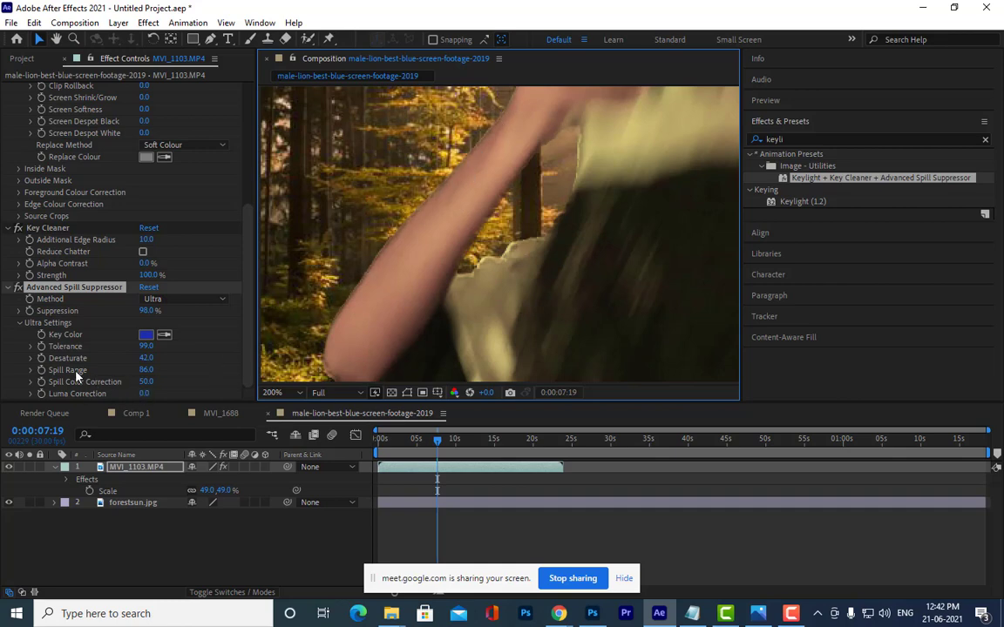
mouse_move(146, 371)
mouse_down()
mouse_move(92, 371)
mouse_move(192, 369)
mouse_up()
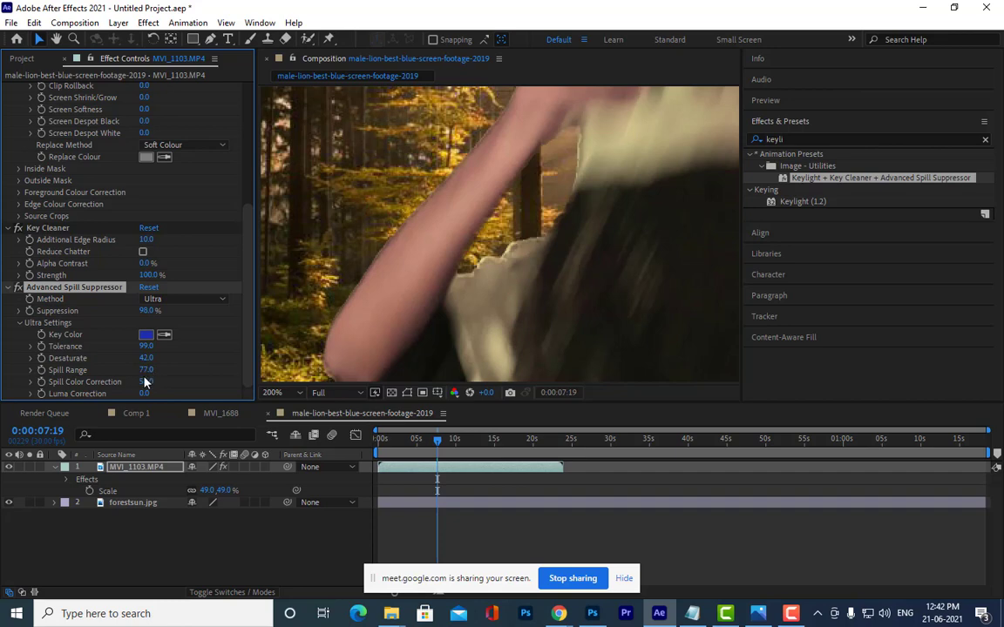
scroll(495, 205, down, 4)
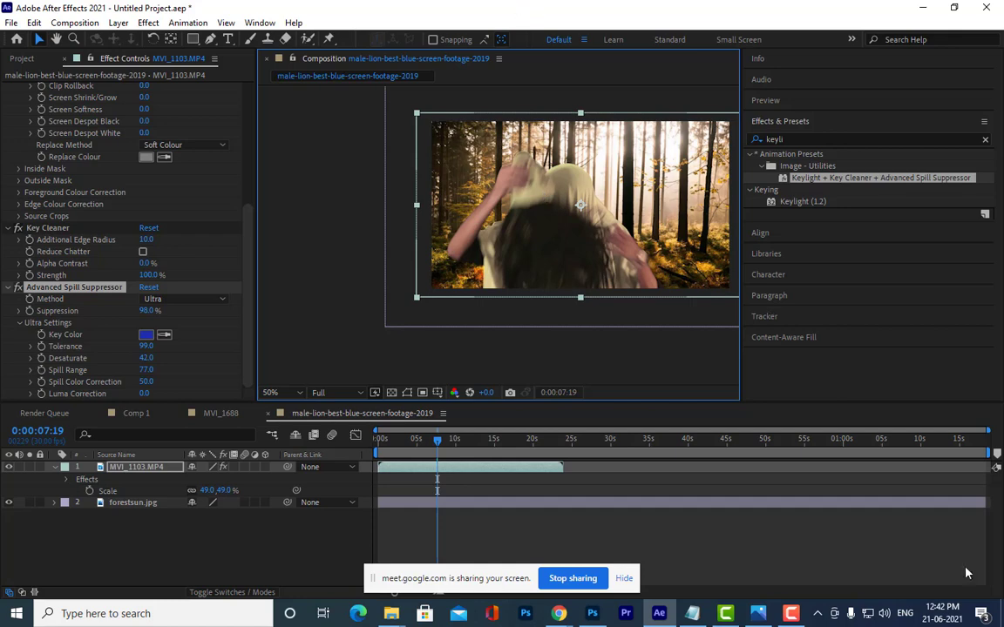
Expand Keylight's Edge Colour Correction settings and return to the frame at 0:00:02:02
click(19, 204)
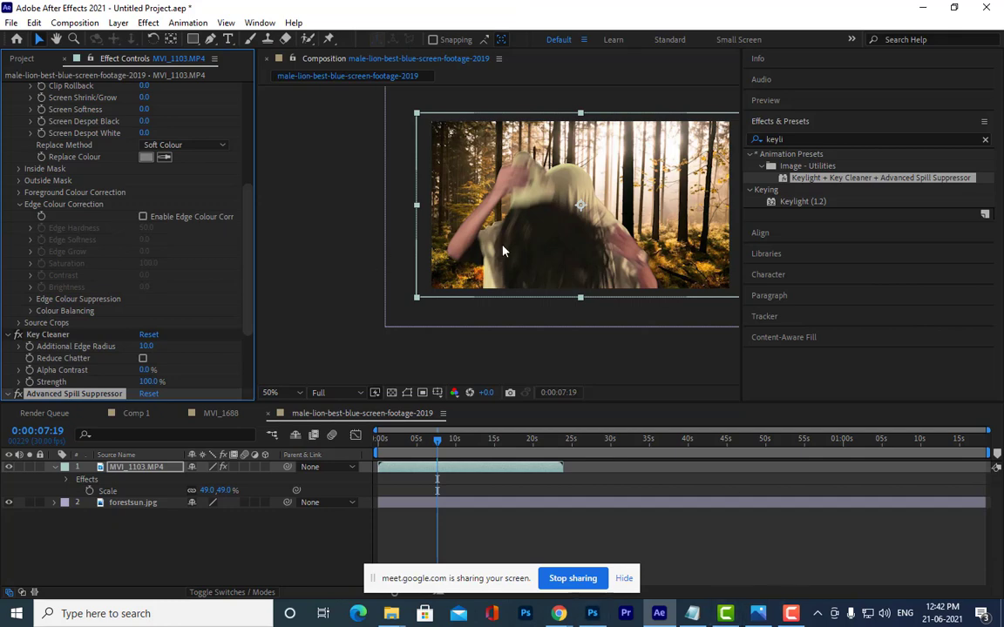
scroll(514, 218, up, 1)
scroll(488, 258, up, 1)
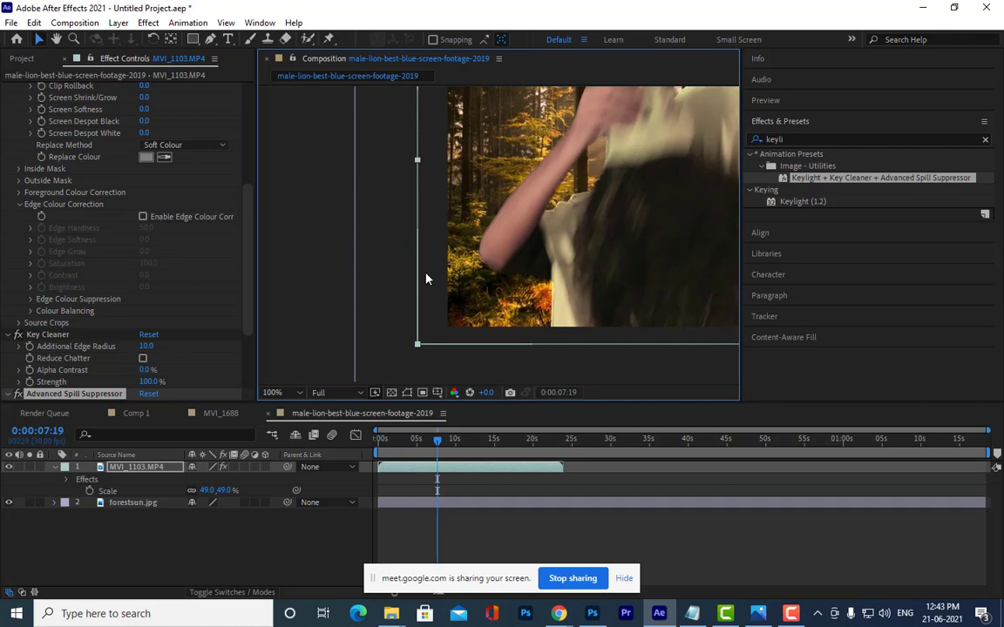
scroll(68, 344, down, 3)
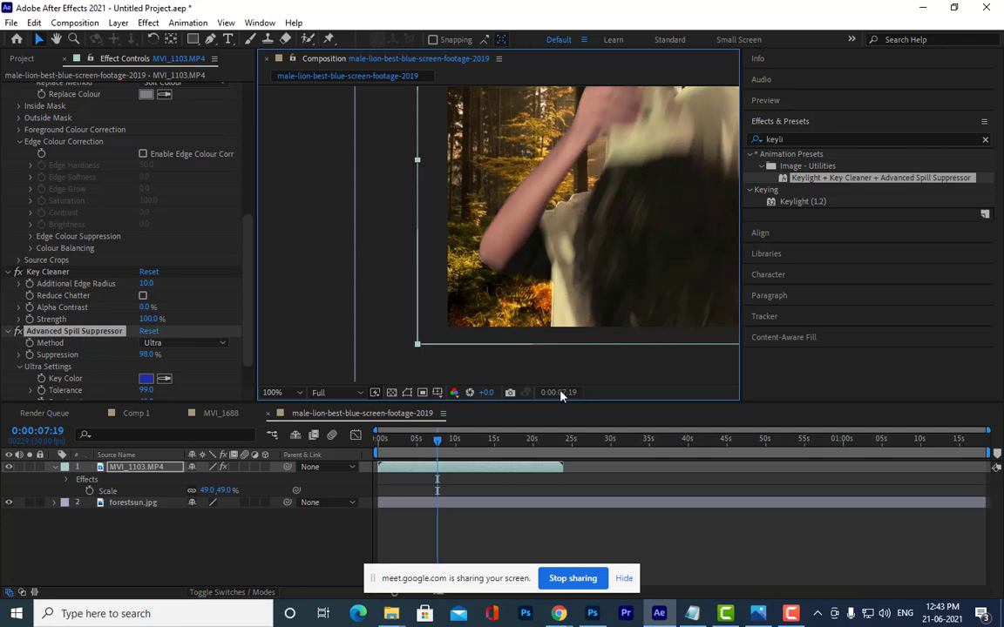
scroll(655, 283, down, 2)
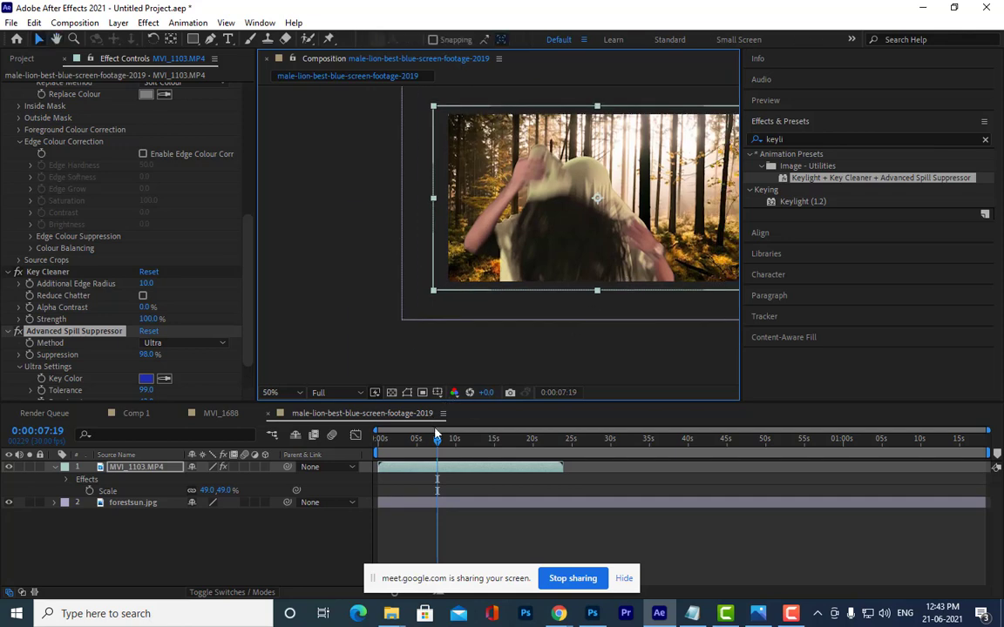
drag(437, 435, 394, 438)
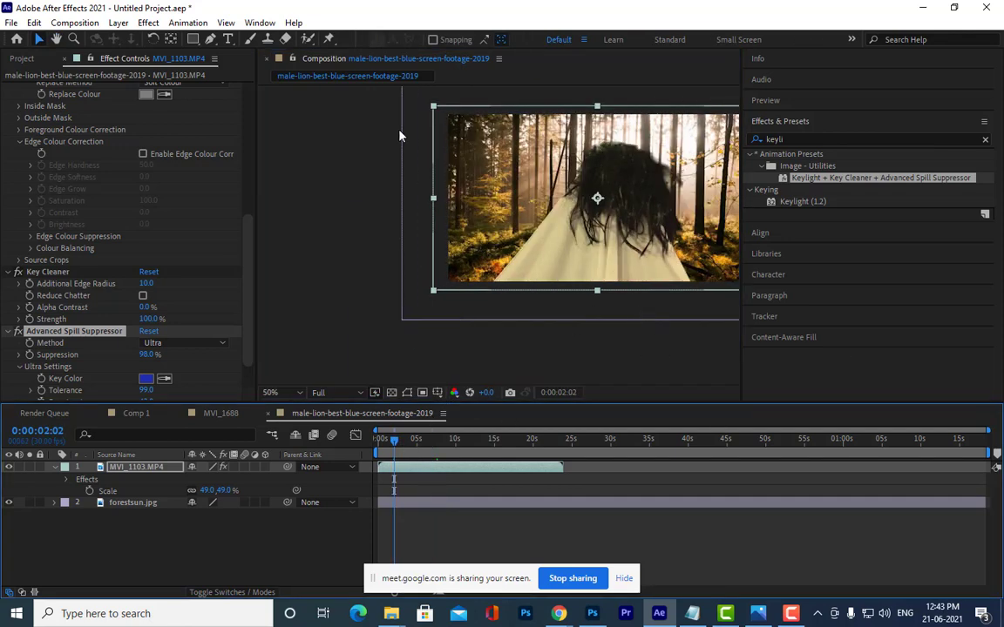
scroll(373, 174, right, 1)
scroll(160, 213, down, 2)
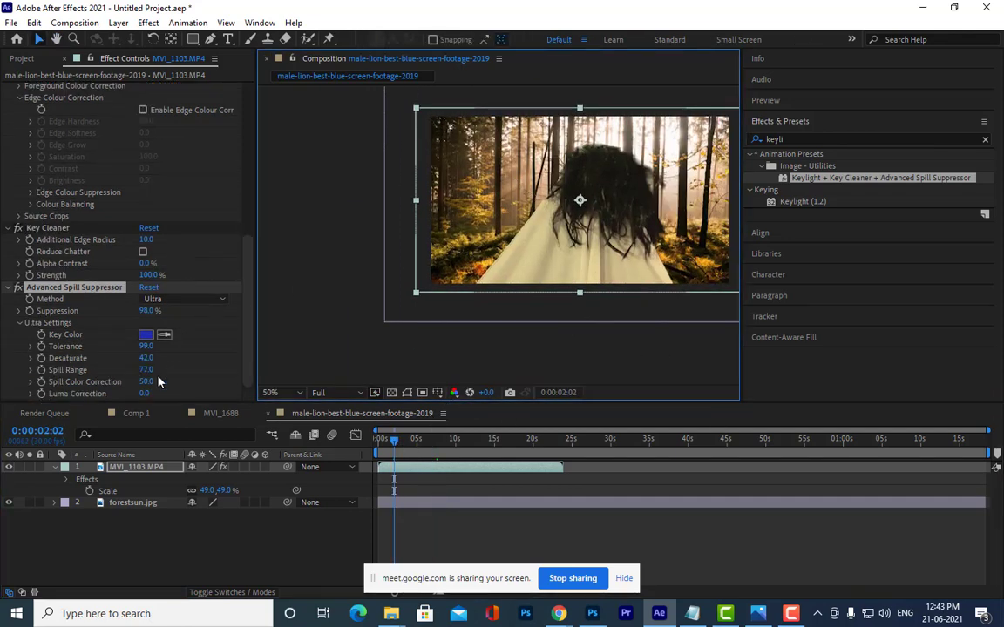
Lower the spill suppressor's Spill Range from 77 to 47
drag(145, 370, 113, 369)
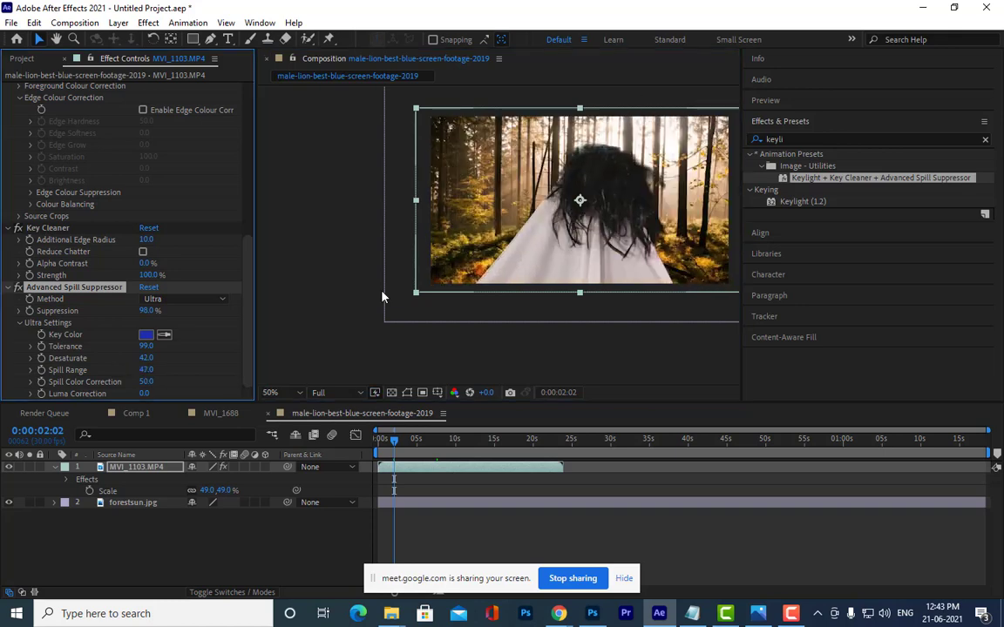
scroll(575, 218, up, 2)
scroll(86, 203, up, 2)
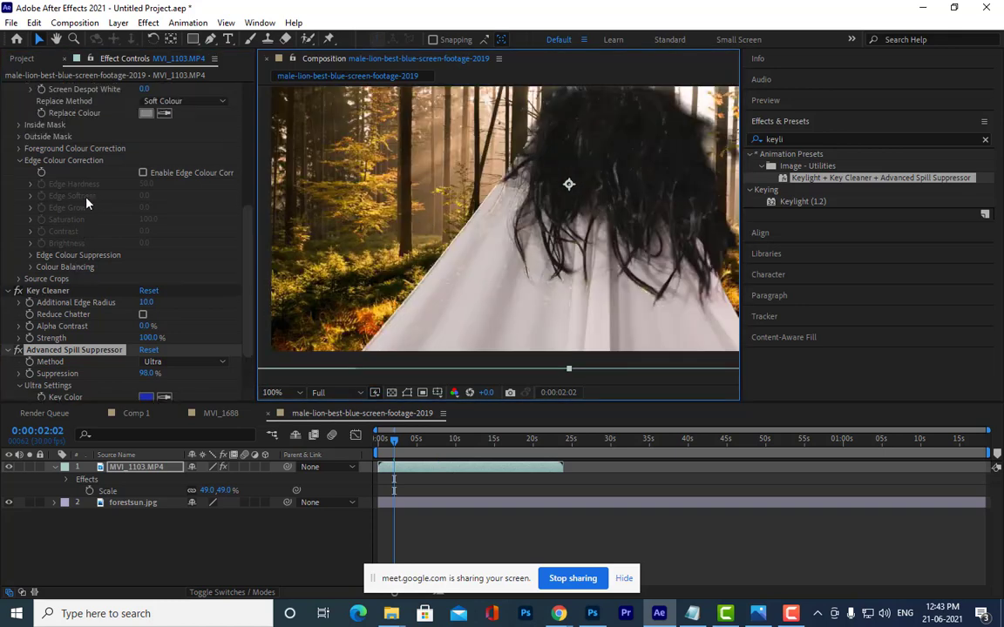
scroll(78, 203, up, 1)
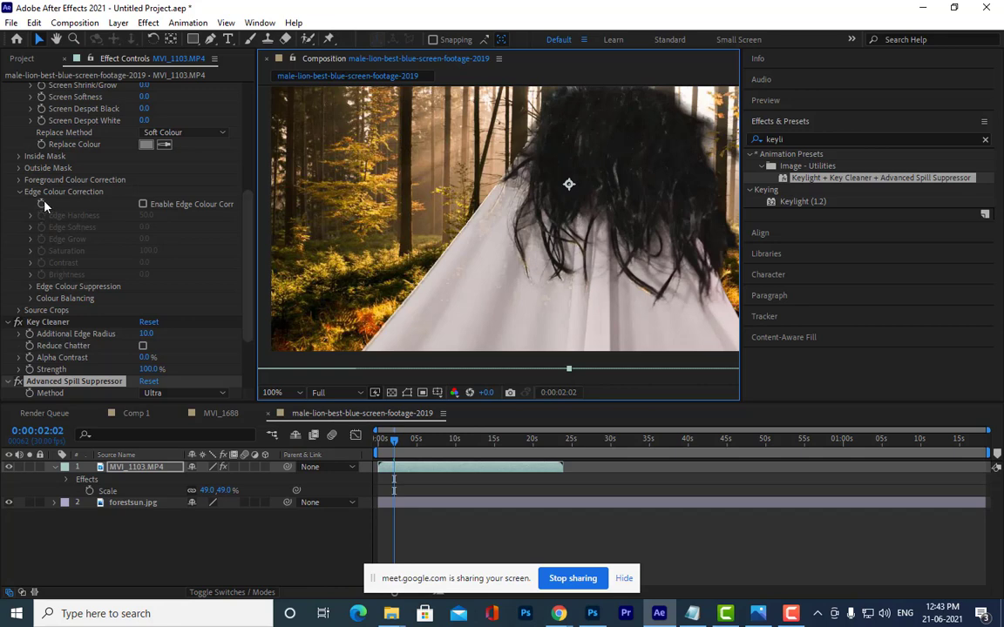
Turn on Edge Colour Correction and move to the frame at 0:00:06:20
click(143, 204)
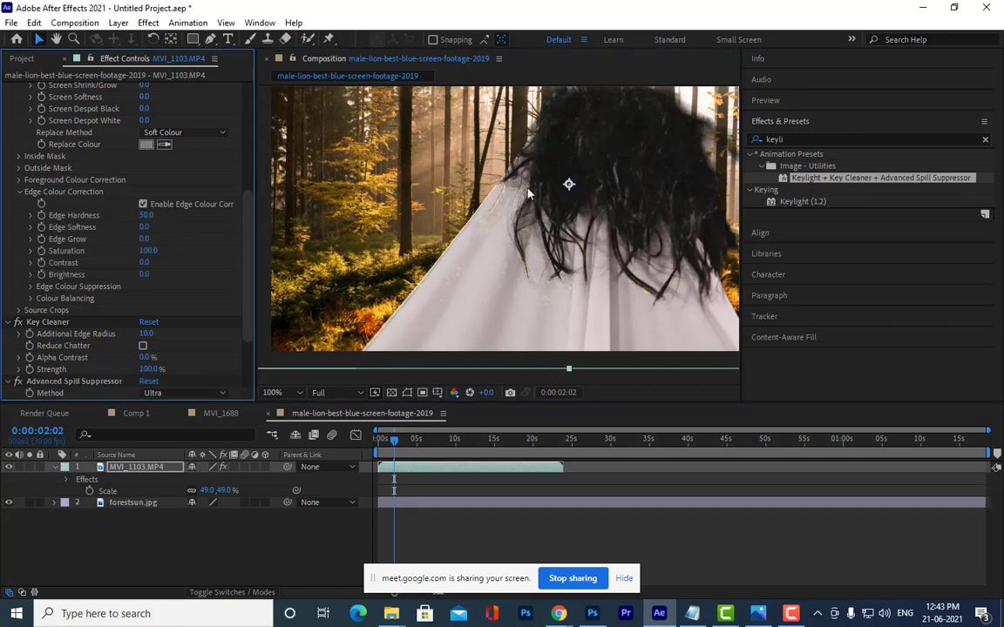
mouse_move(478, 175)
mouse_down()
mouse_move(494, 196)
mouse_move(515, 185)
mouse_up()
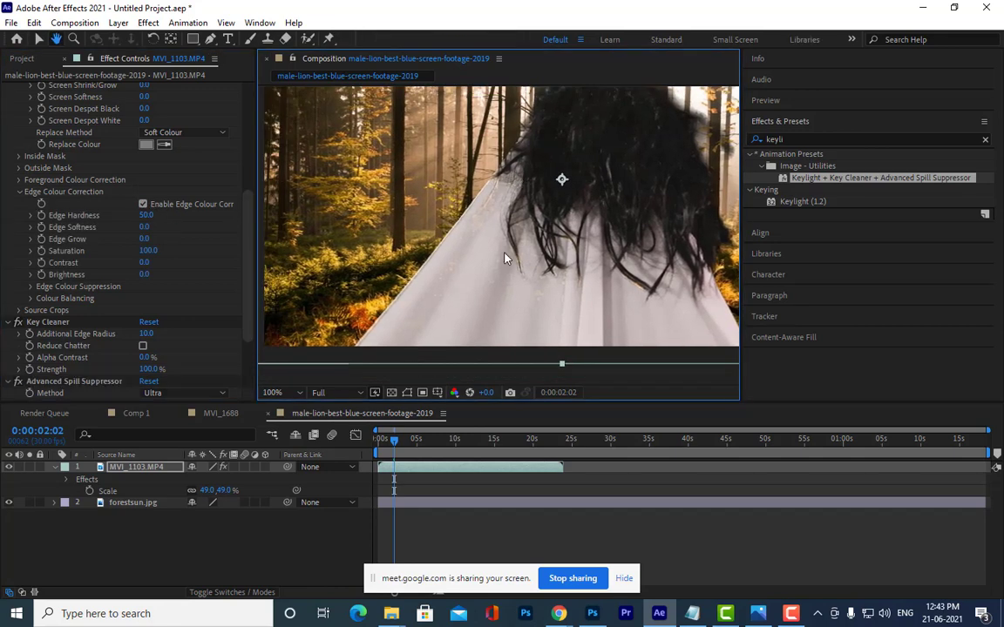
click(444, 441)
drag(444, 441, 429, 442)
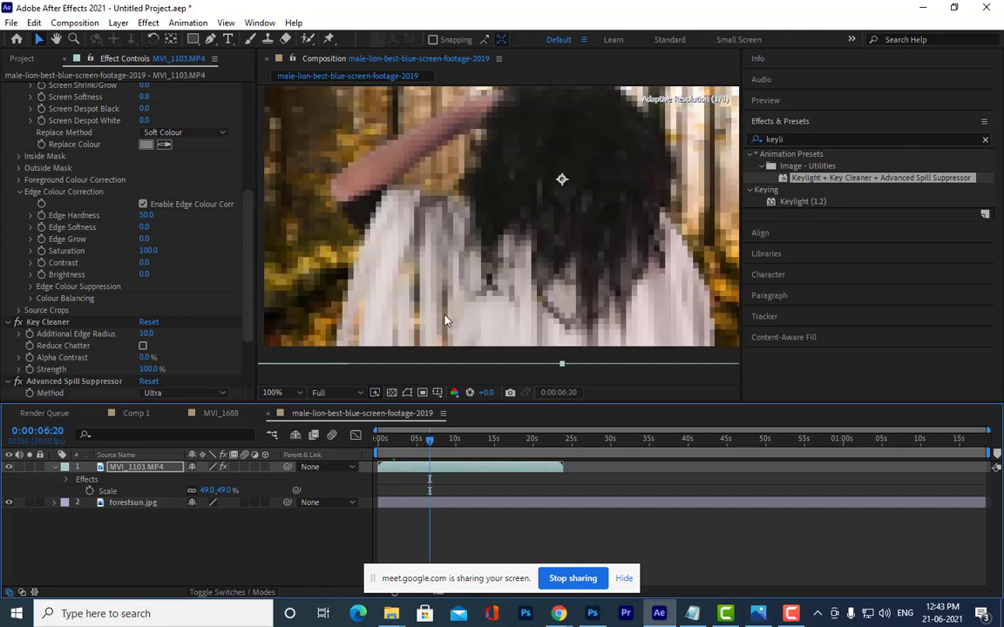
scroll(409, 157, up, 2)
scroll(409, 157, up, 2)
scroll(348, 209, up, 1)
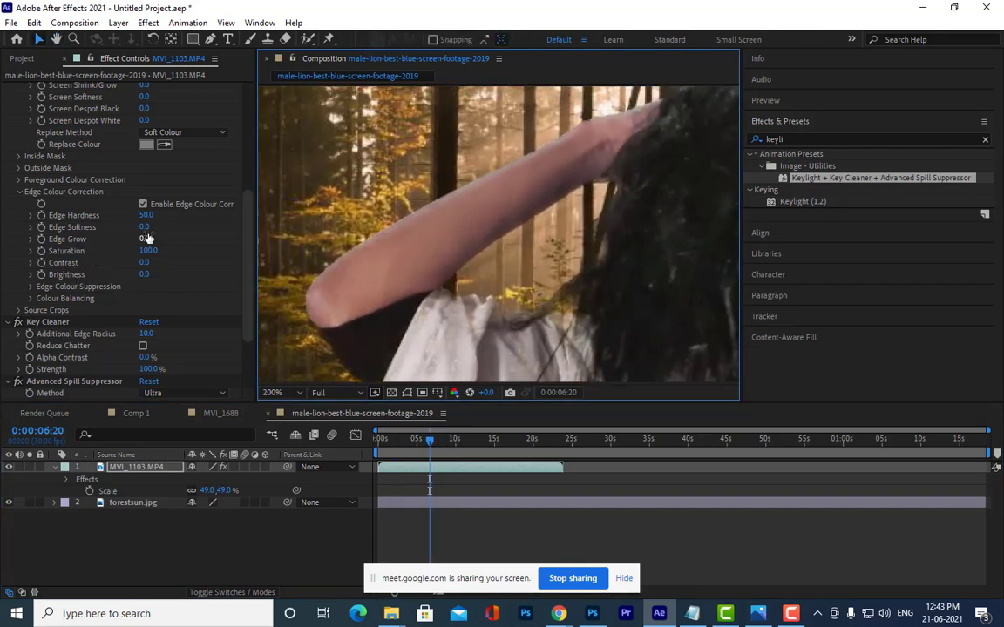
Set Edge Softness to 17.7, edge Contrast to -6 and edge Brightness to 41
drag(144, 226, 185, 227)
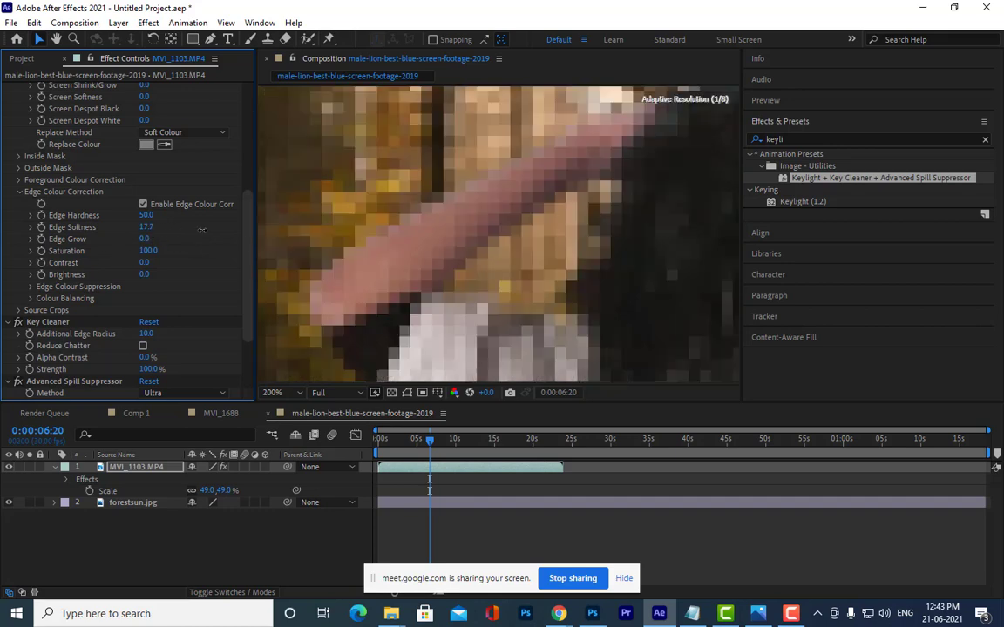
drag(387, 193, 357, 243)
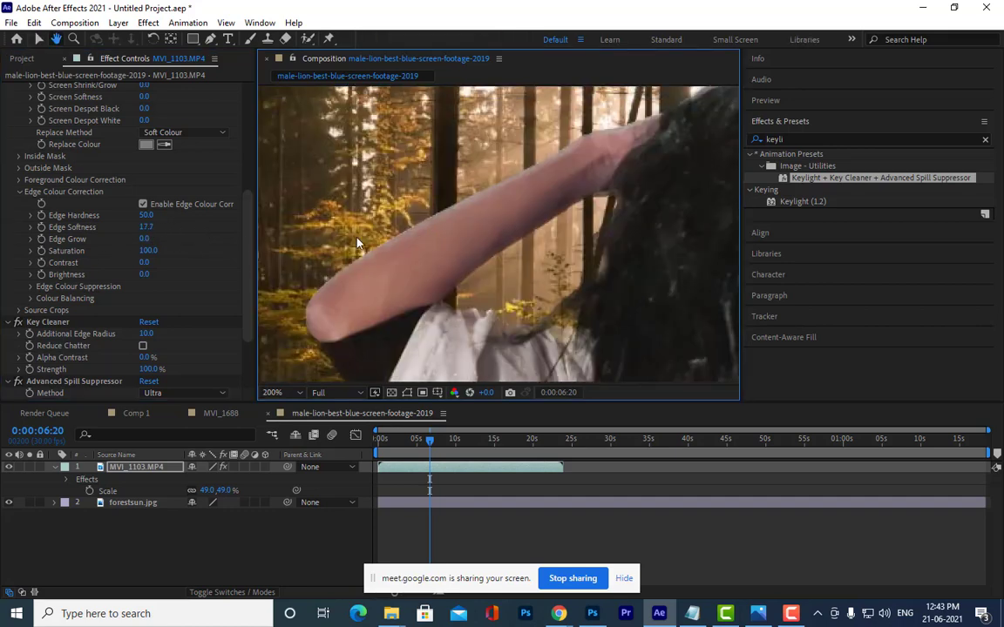
click(150, 262)
drag(152, 262, 183, 262)
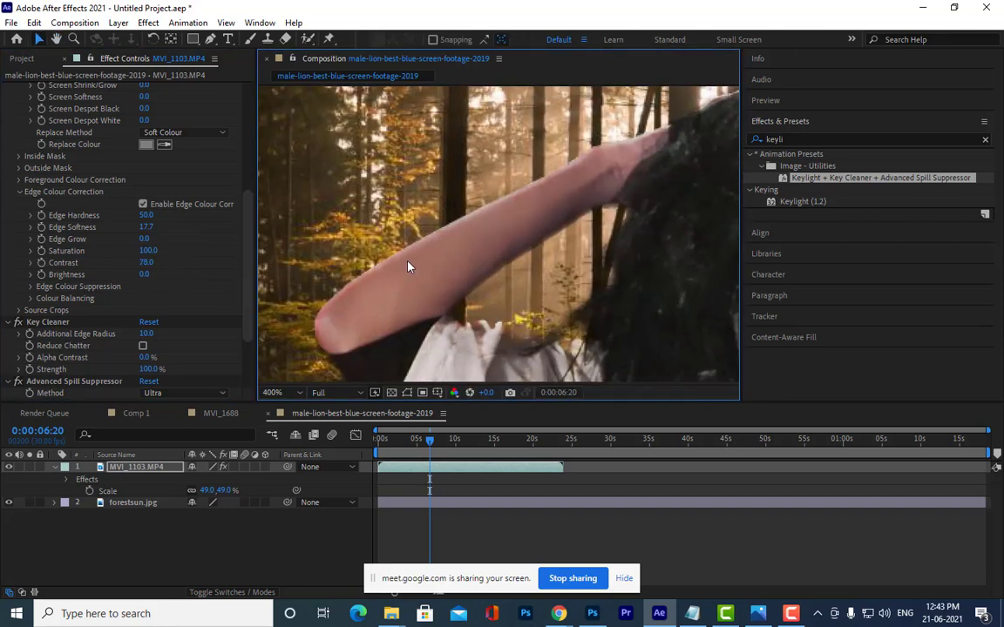
scroll(406, 264, up, 2)
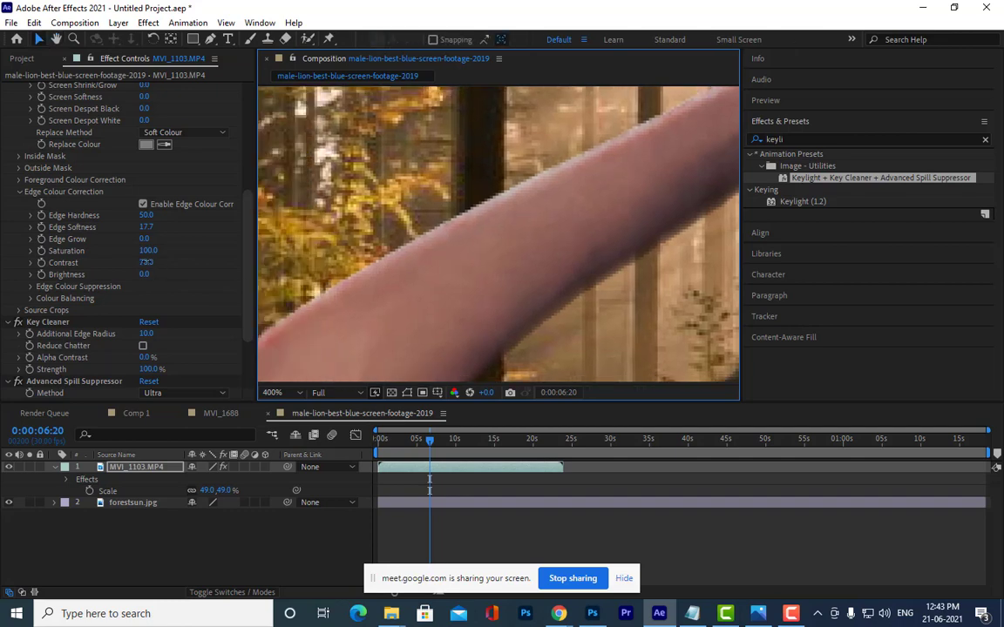
drag(146, 263, 95, 262)
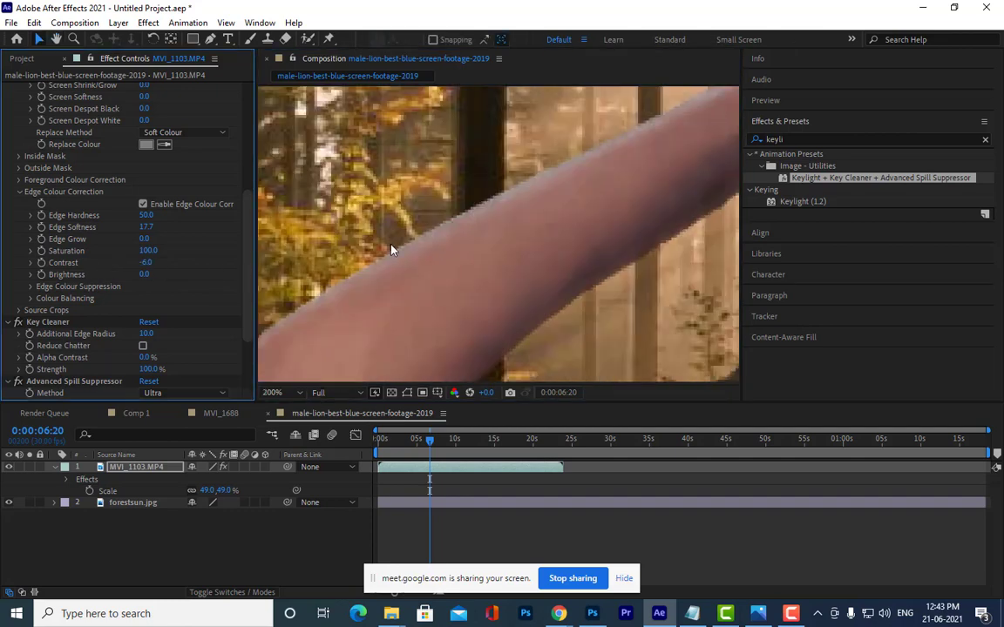
scroll(351, 219, down, 2)
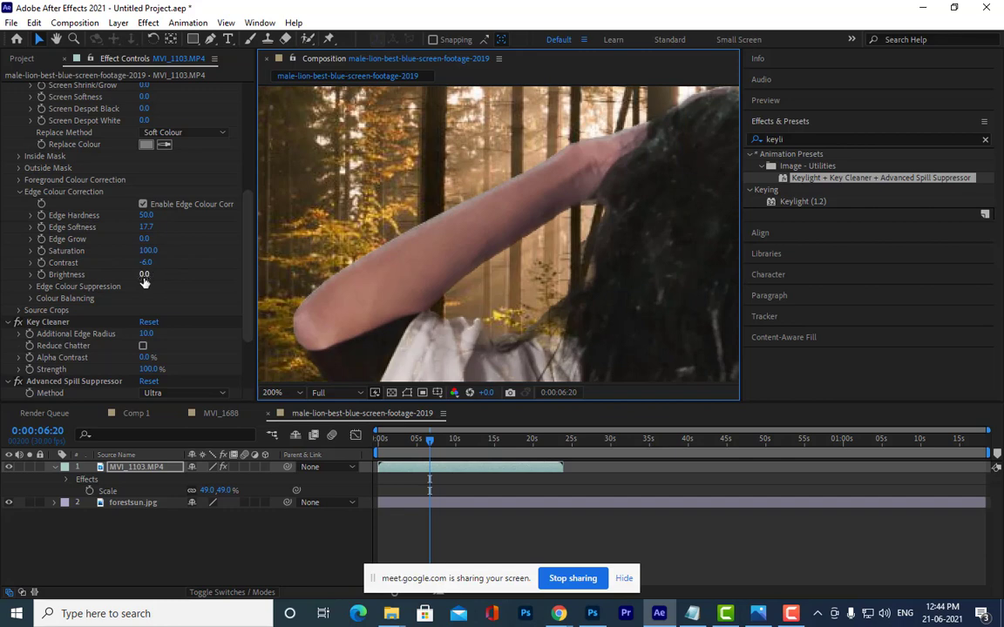
drag(145, 275, 174, 286)
scroll(260, 266, down, 2)
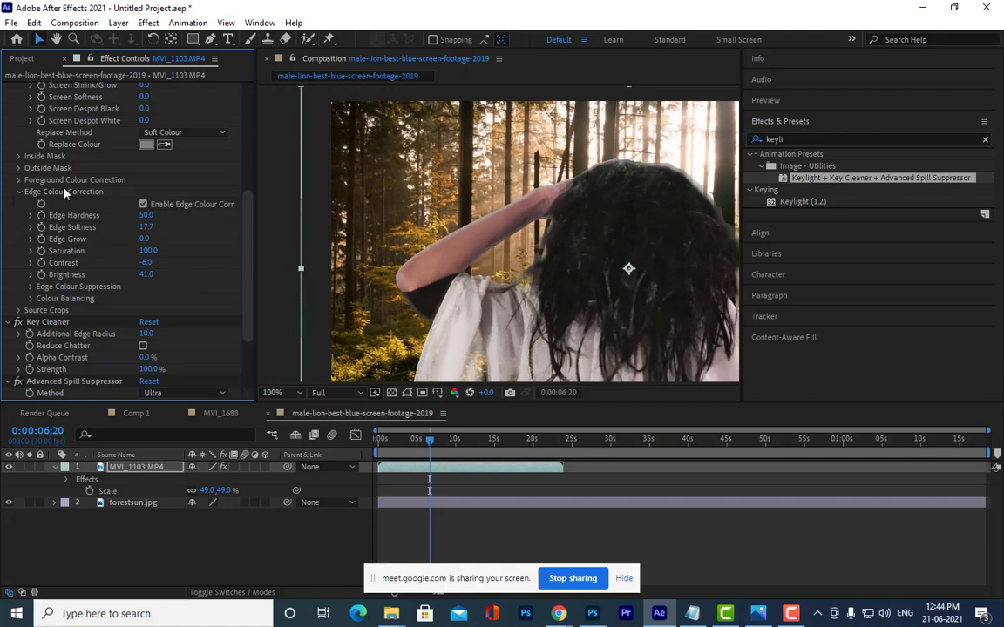
scroll(119, 157, up, 4)
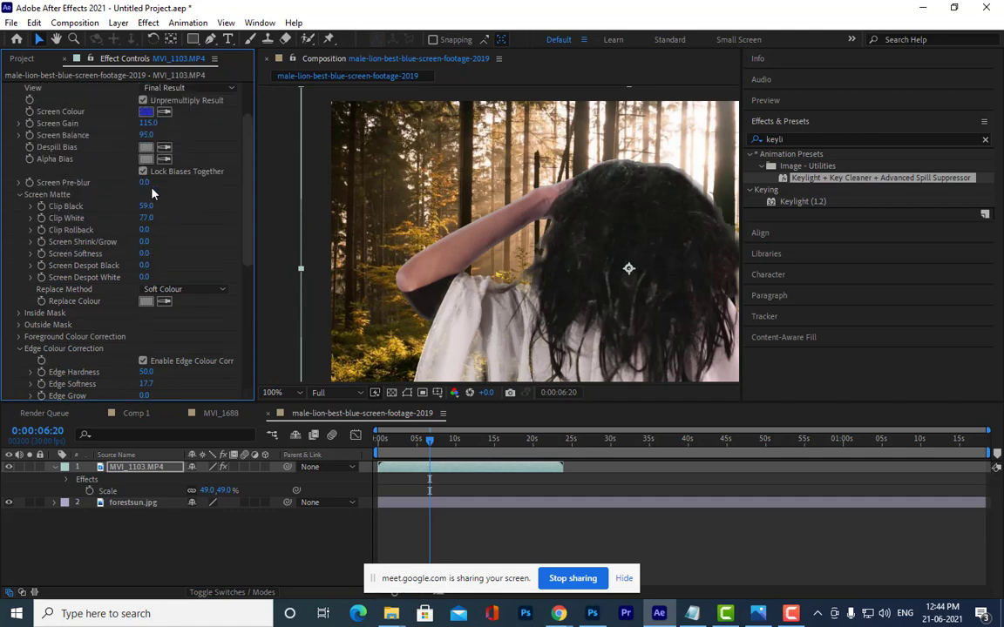
Delete the Keylight, Key Cleaner and Advanced Spill Suppressor effects from the clip
scroll(152, 191, up, 2)
scroll(496, 257, down, 2)
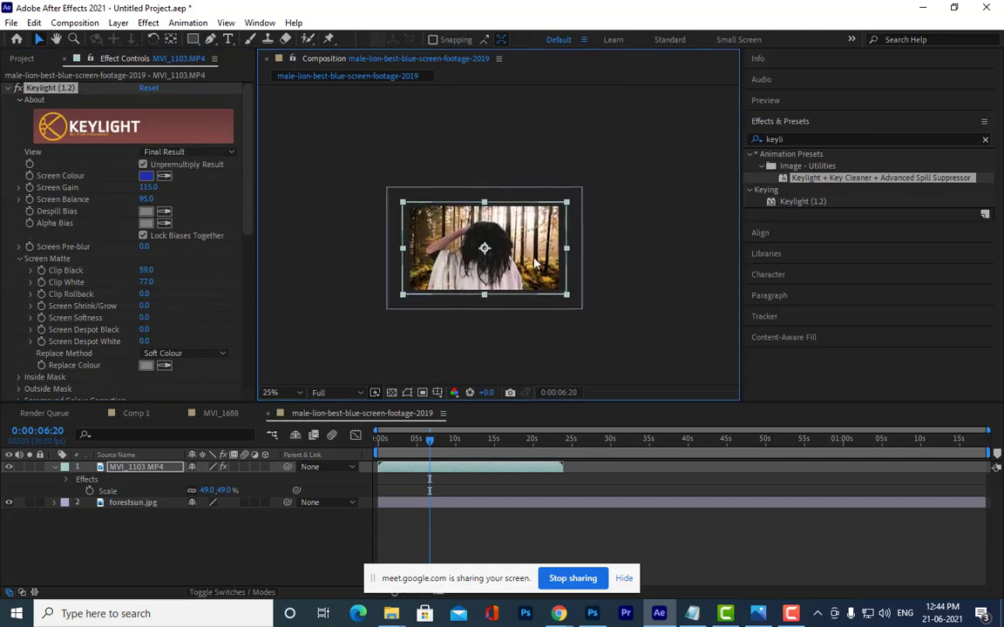
scroll(408, 325, up, 1)
key(Home)
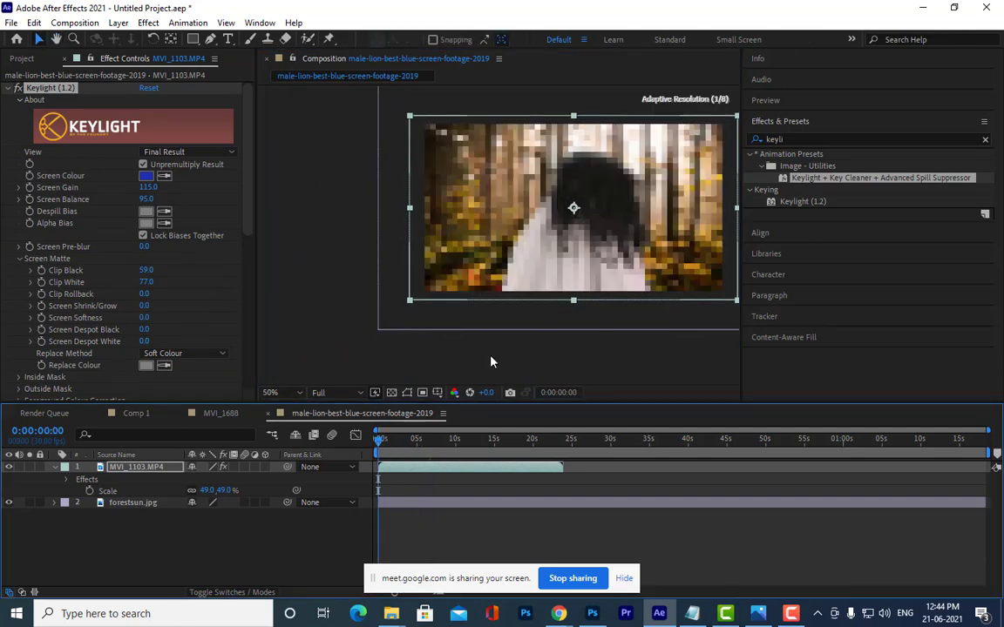
drag(441, 319, 352, 345)
key(v)
click(42, 88)
key(Delete)
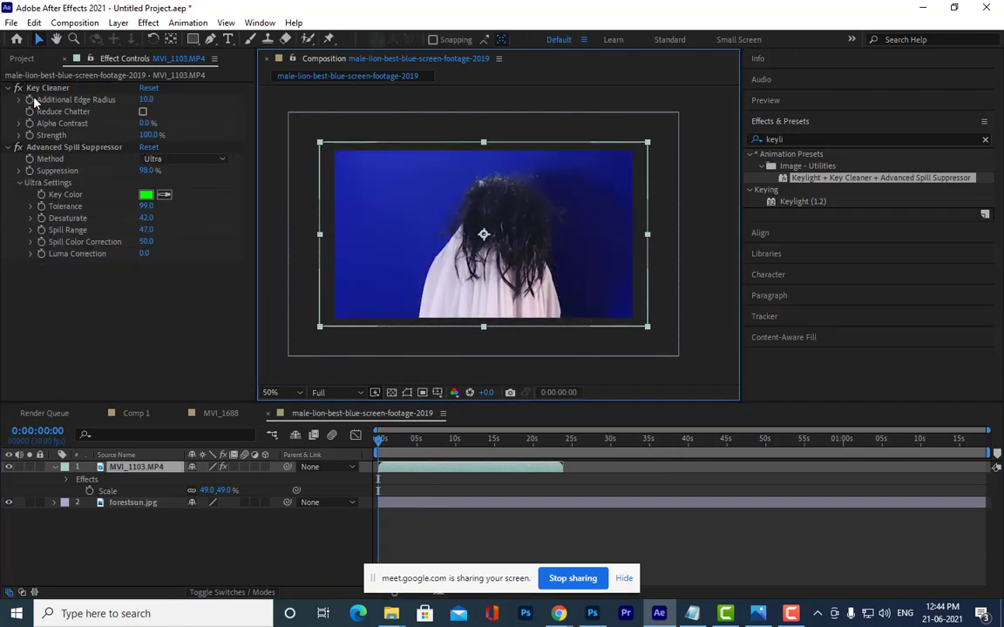
click(41, 87)
key(Delete)
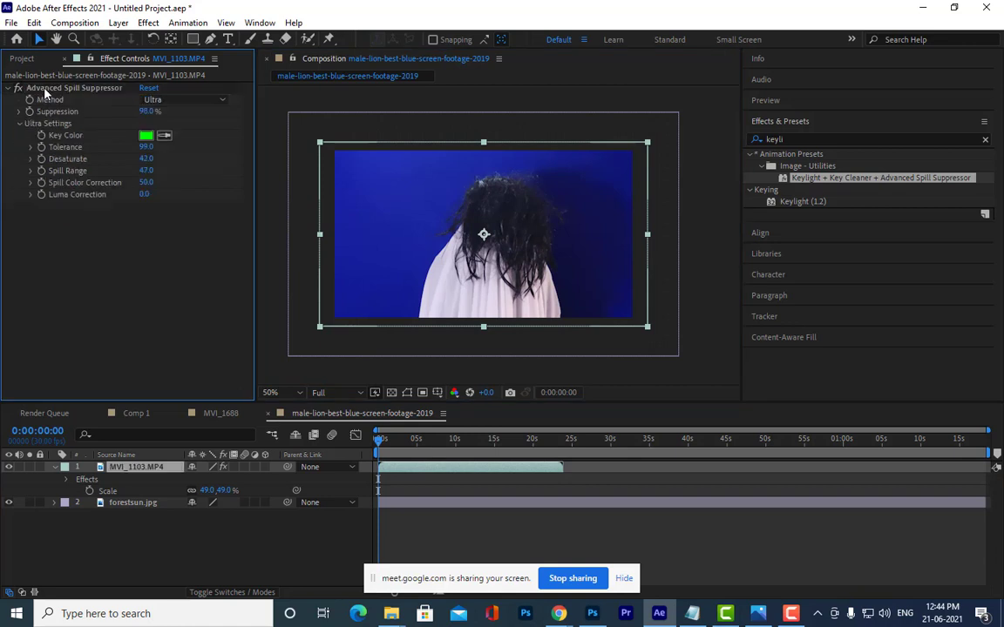
click(70, 89)
key(Delete)
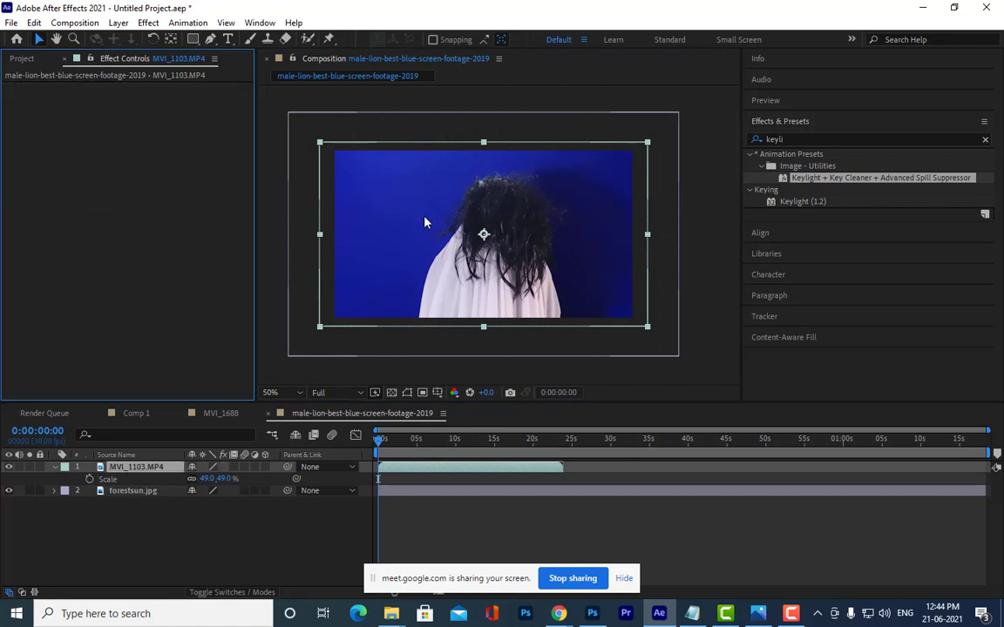
Delete the MVI_1103.MP4 layer from the composition
click(161, 507)
click(164, 468)
key(Delete)
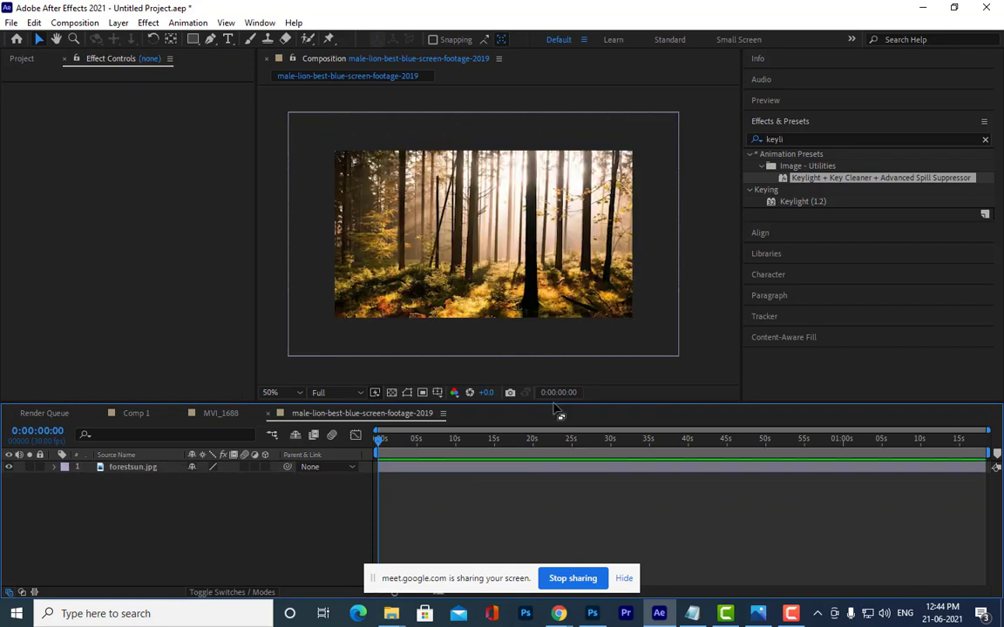
Delete the forestsun.jpg layer, leaving the composition empty
click(22, 58)
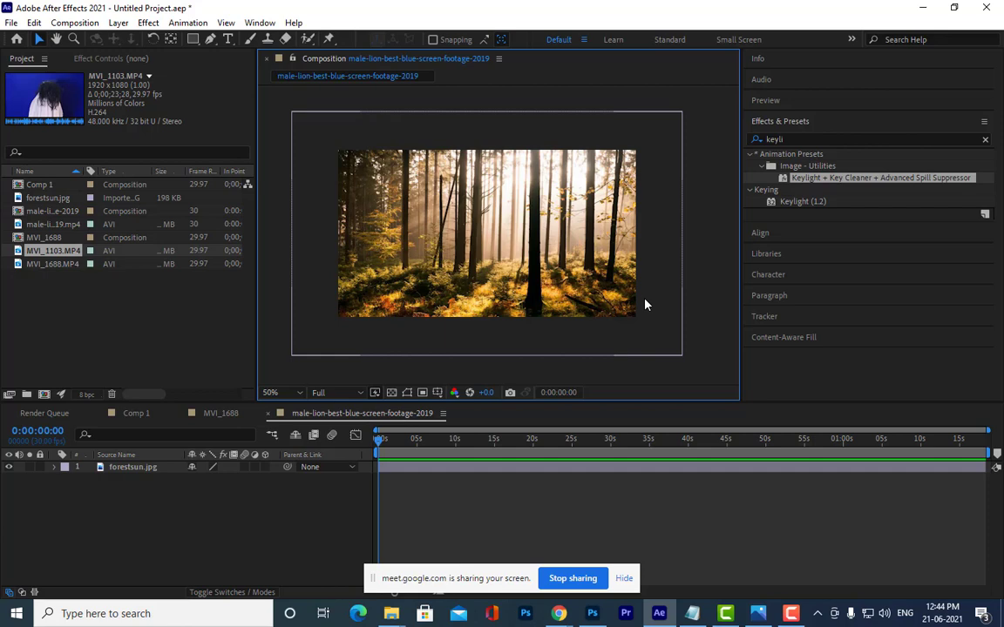
click(131, 468)
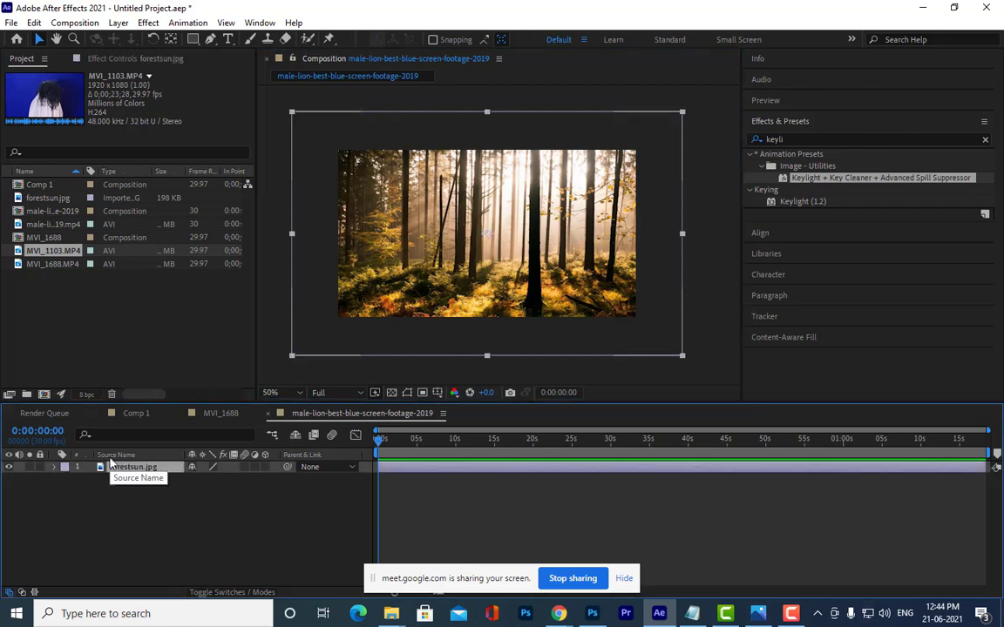
key(Delete)
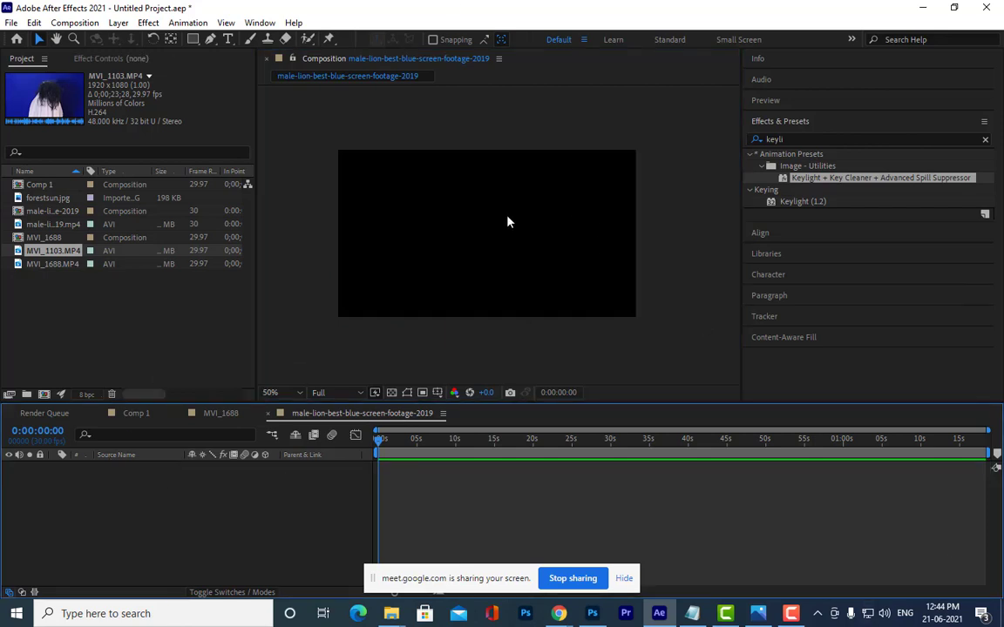
scroll(541, 178, up, 2)
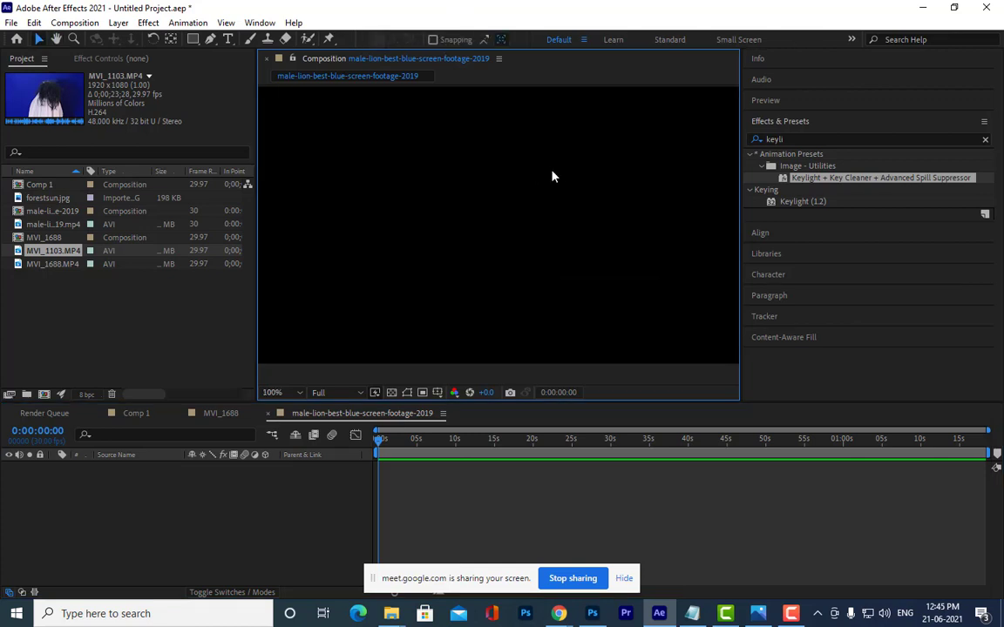
scroll(554, 174, down, 3)
scroll(556, 169, up, 1)
scroll(563, 165, up, 2)
drag(576, 160, 565, 173)
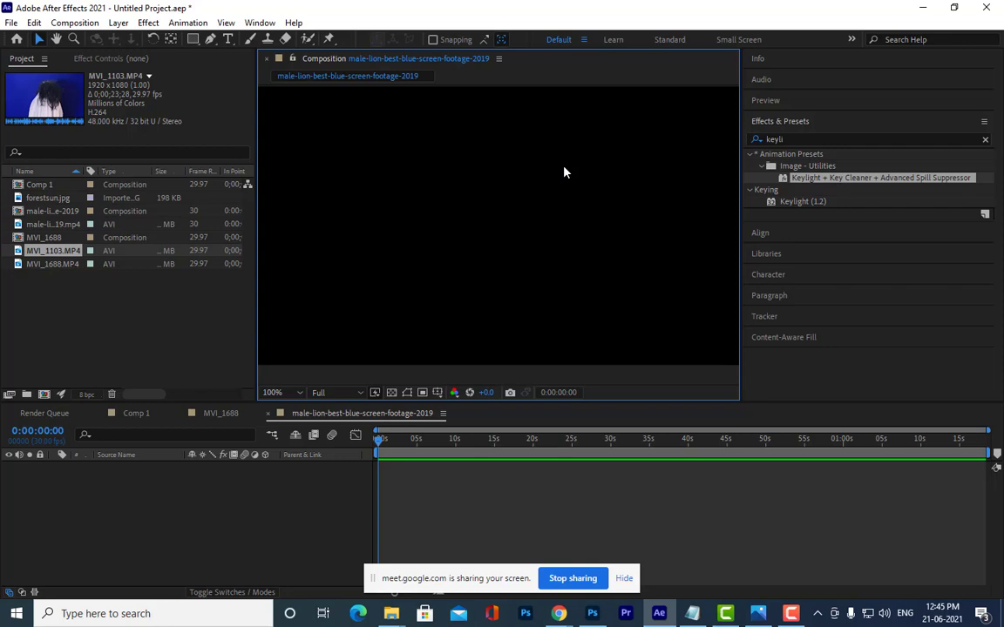
Minimise Notepad, After Effects, File Explorer and the browser to reveal the desktop
click(694, 616)
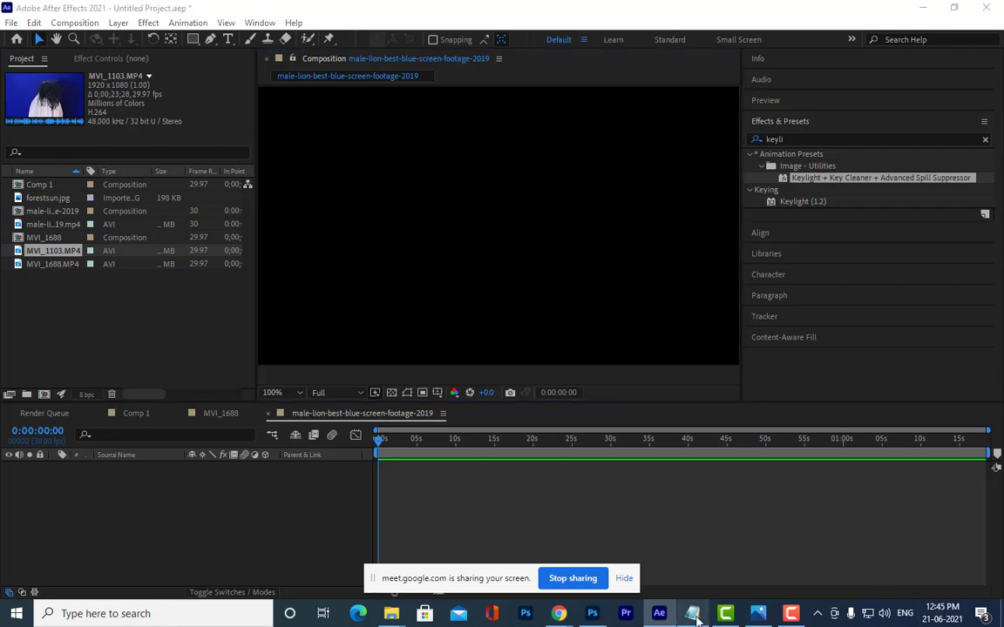
click(839, 8)
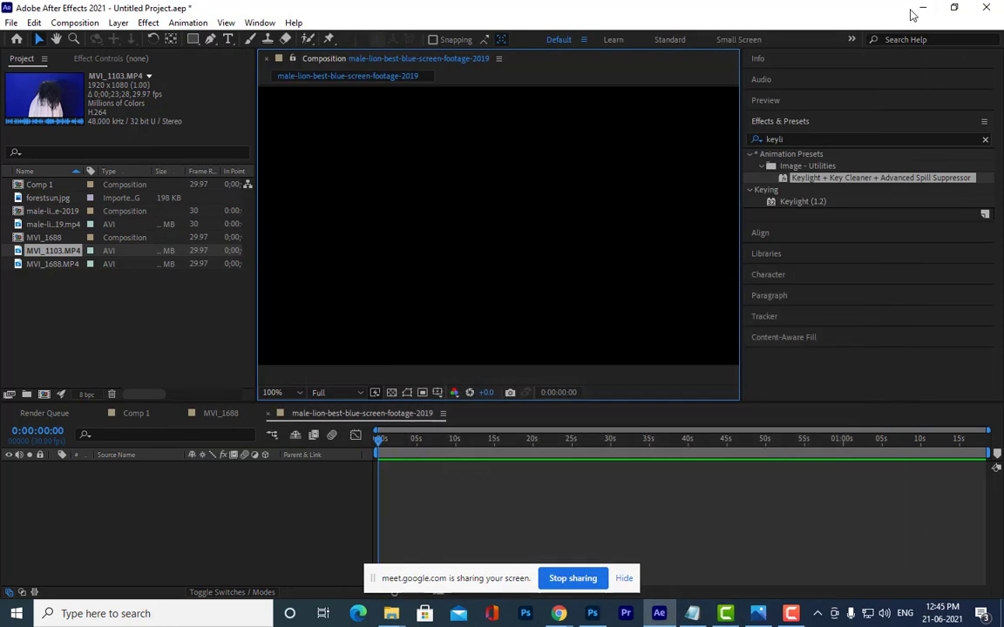
click(922, 8)
click(880, 51)
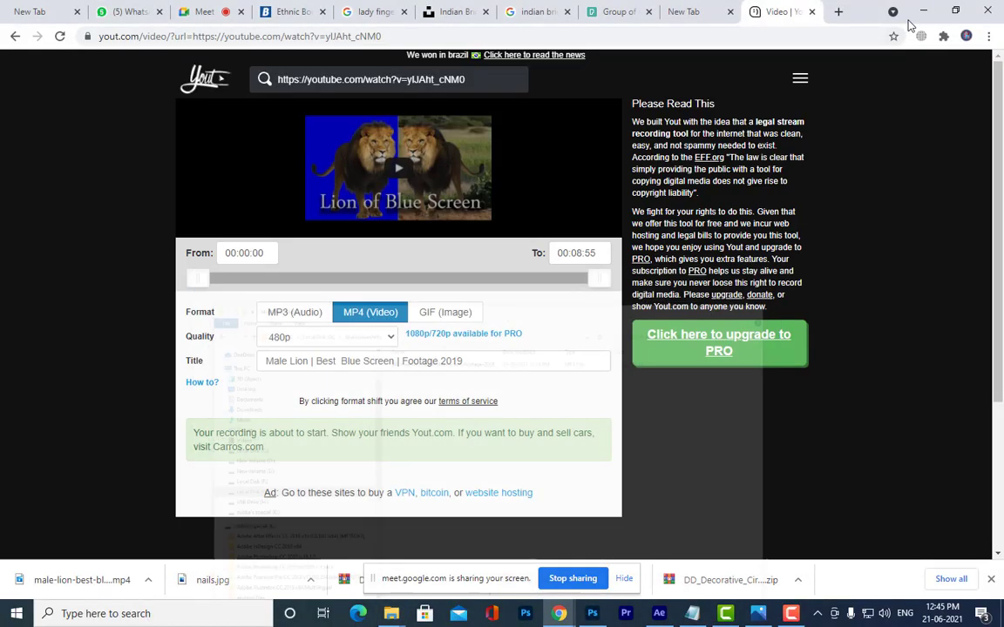
click(922, 11)
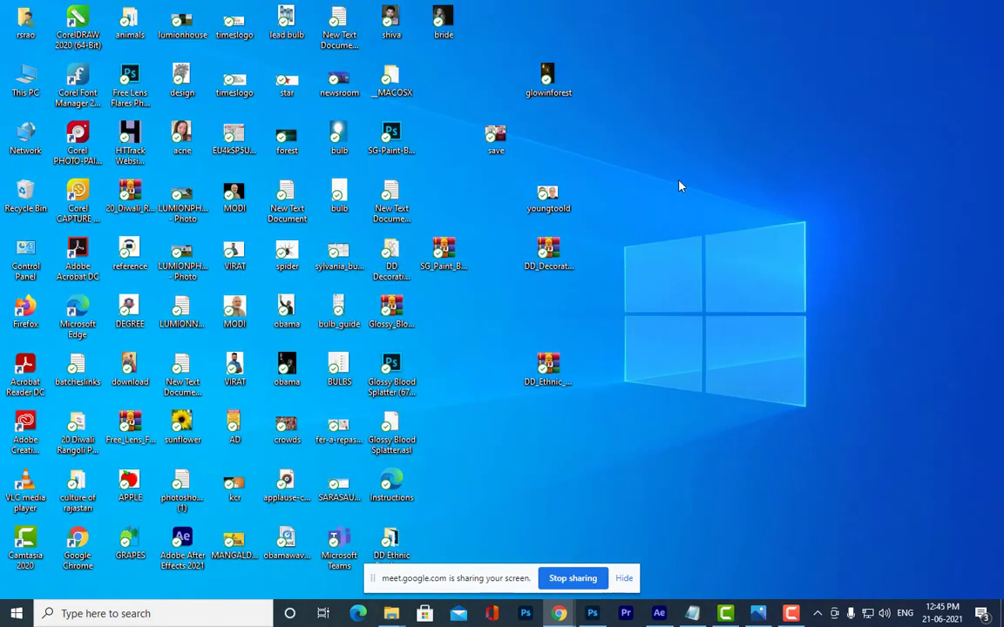
Create a new text document on the desktop with the default name and open it
right_click(665, 216)
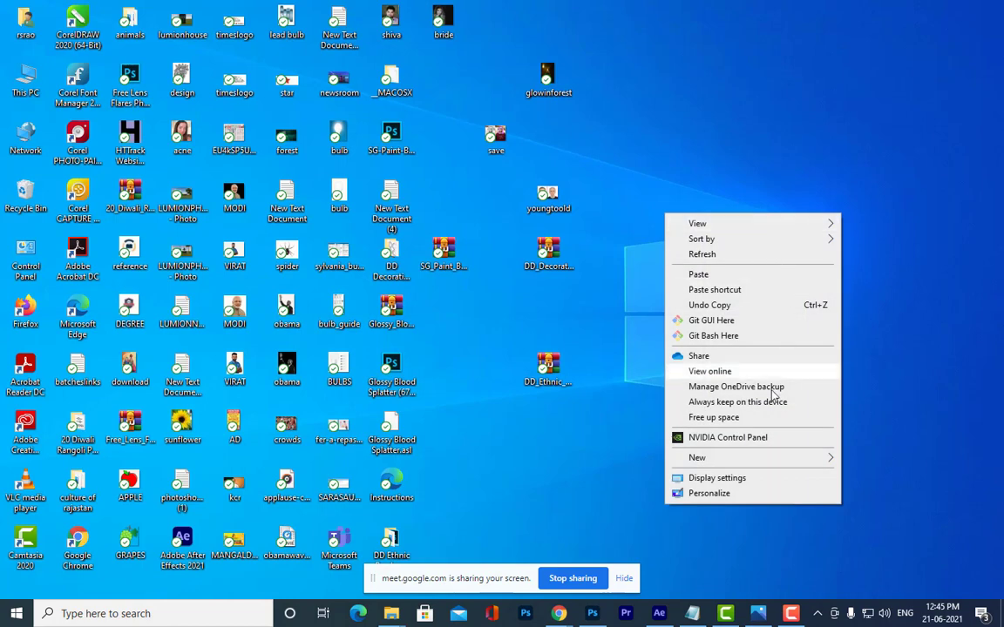
mouse_move(734, 458)
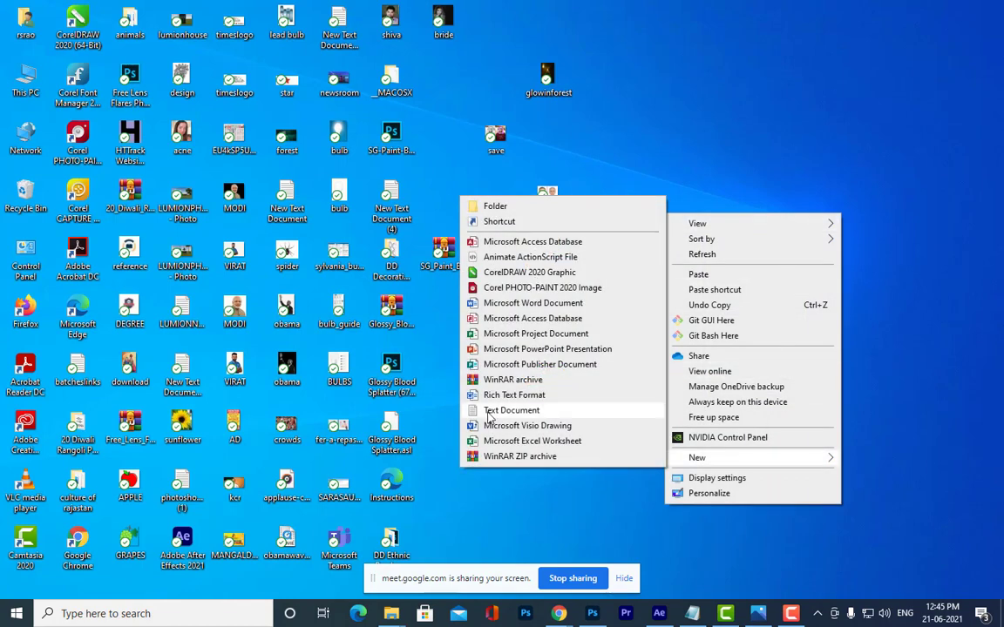
click(490, 411)
click(652, 252)
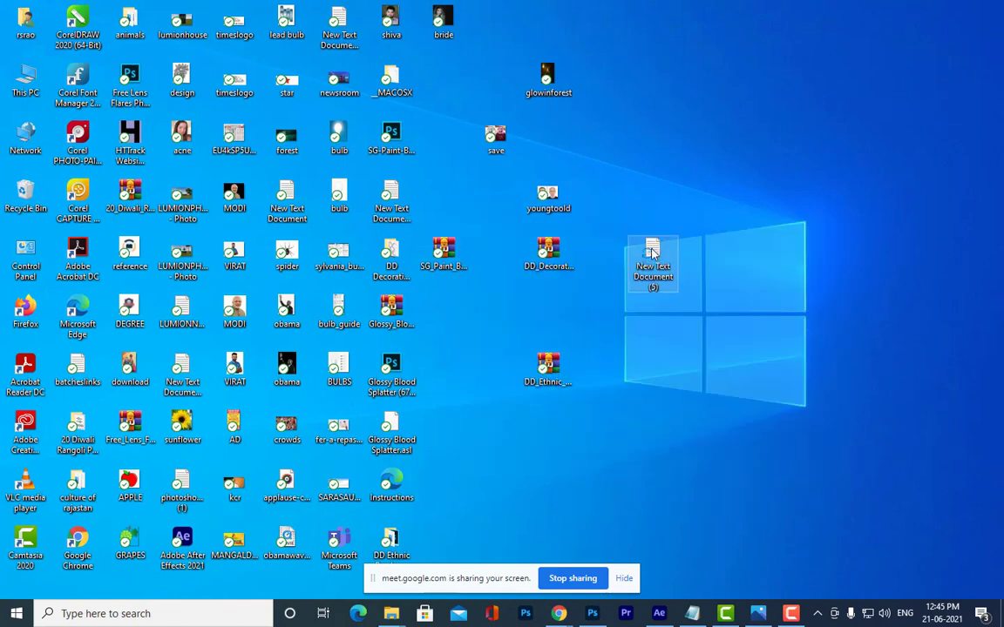
double_click(652, 252)
Move the Notepad window to the right and type 'rotoscopy' into the document
drag(375, 159, 764, 47)
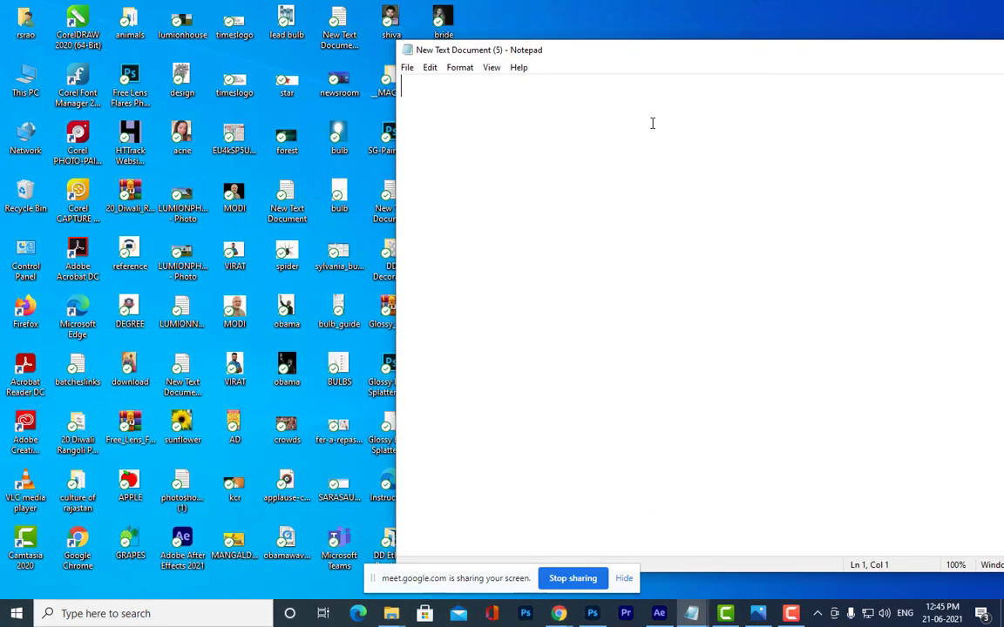
text(t)
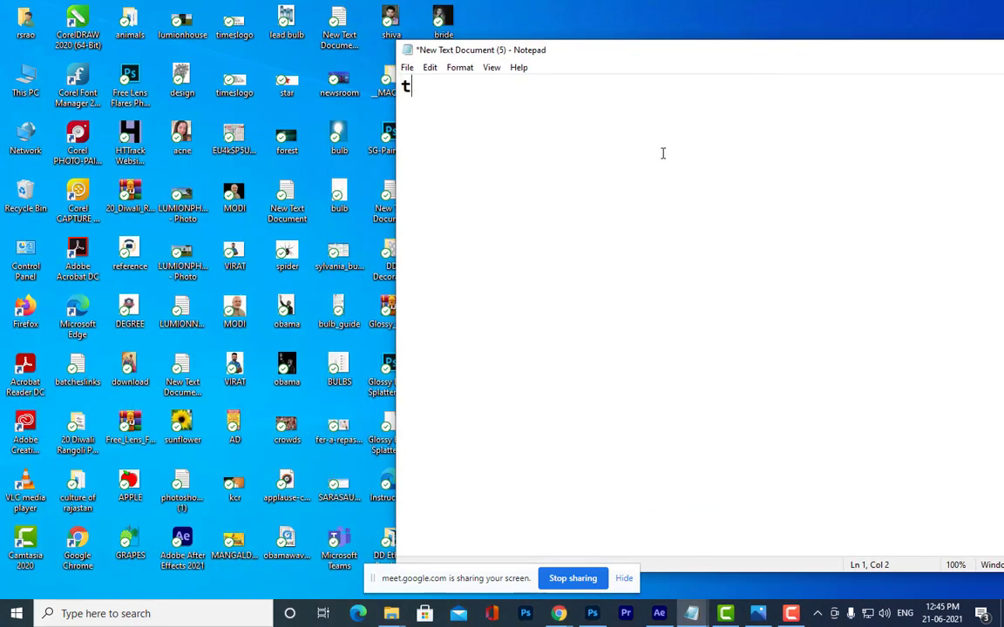
text(o)
key(BackSpace)
key(BackSpace)
text(roto)
text(scopy)
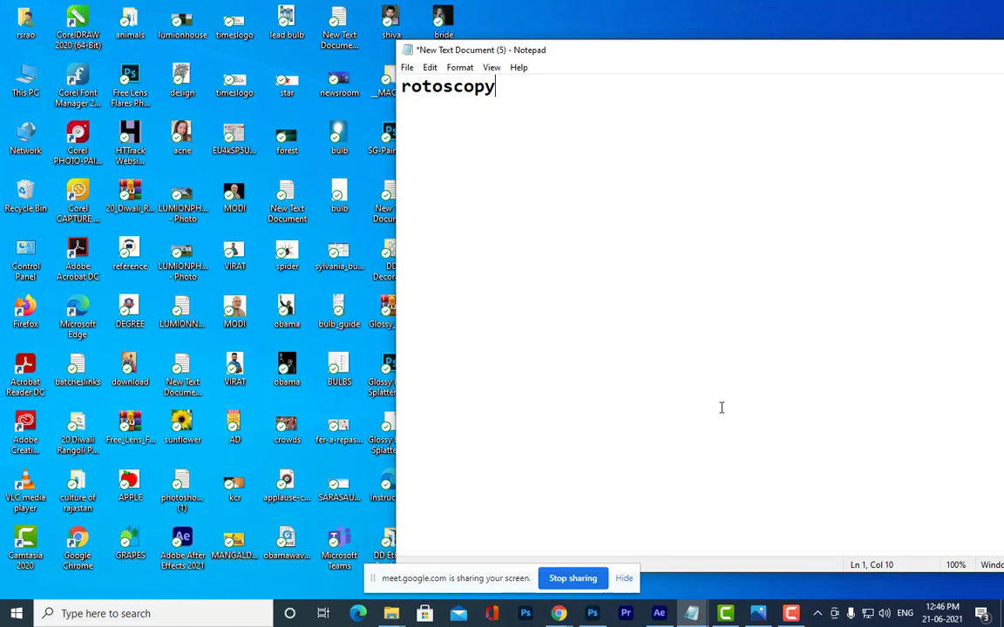
Add the line 'animate the motion of subject or character' below the rotoscopy heading
key(Return)
drag(462, 50, 514, 41)
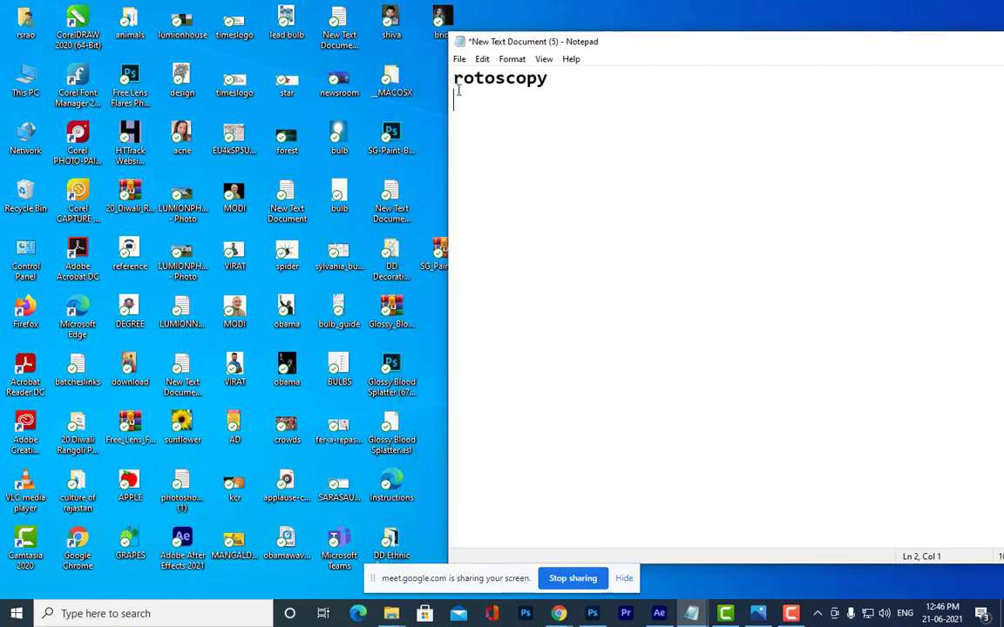
key(Return)
text(animat)
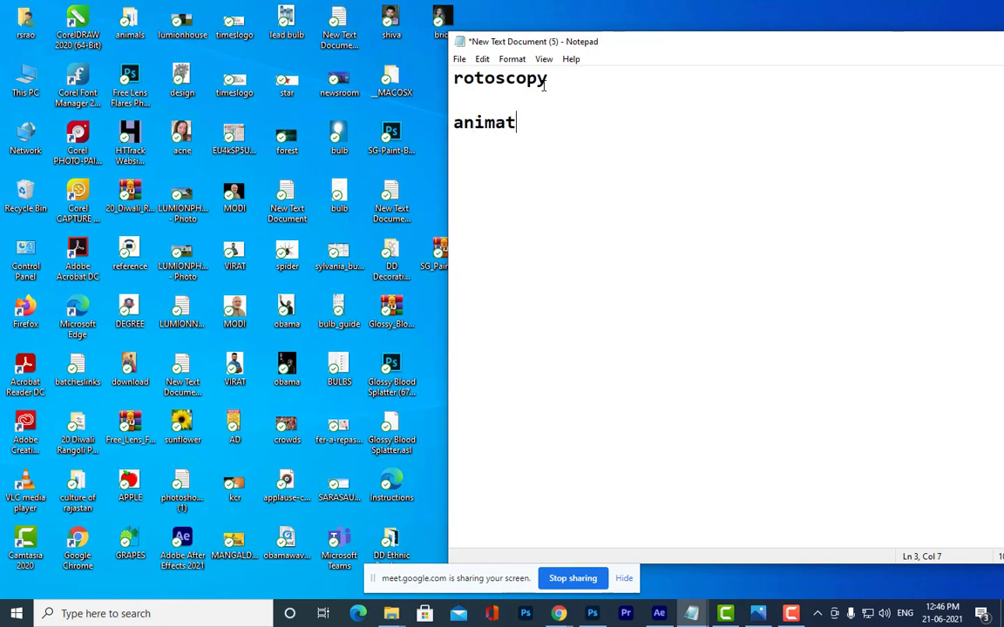
text(e the )
text(subject)
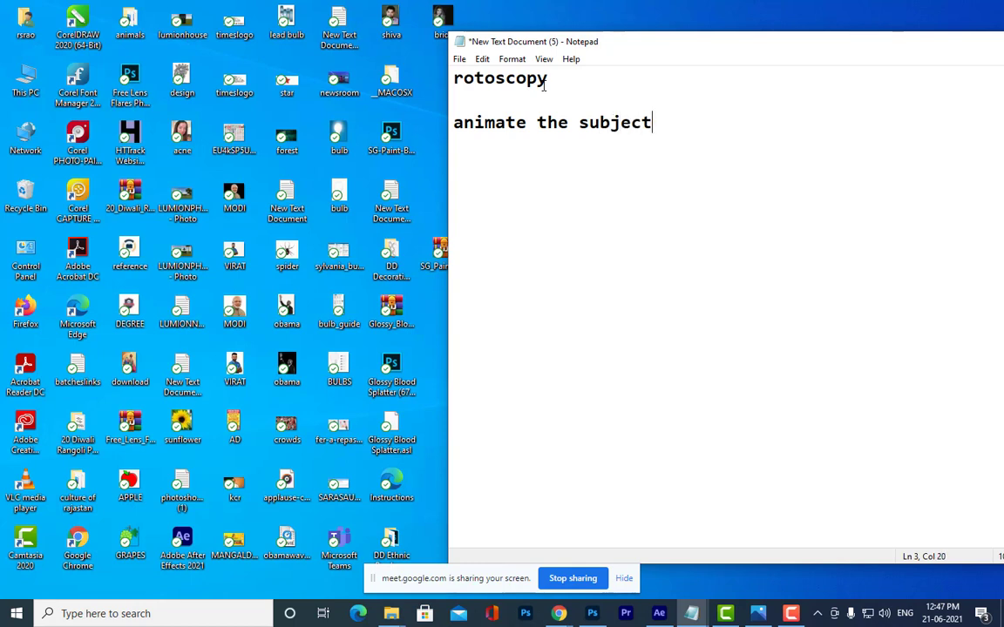
text( or characte)
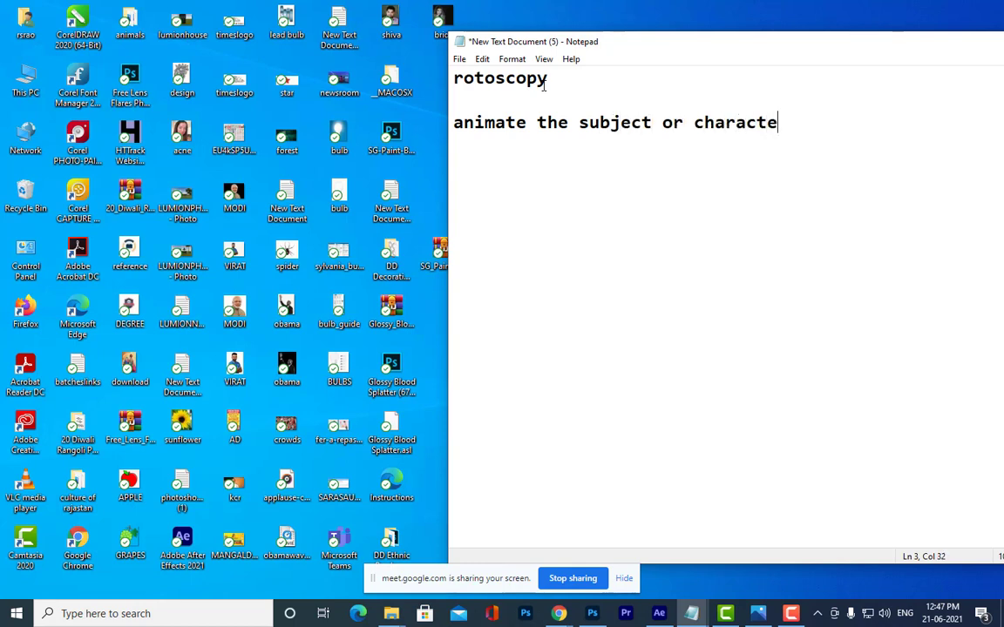
text(r)
key(Return)
click(568, 122)
text(motio)
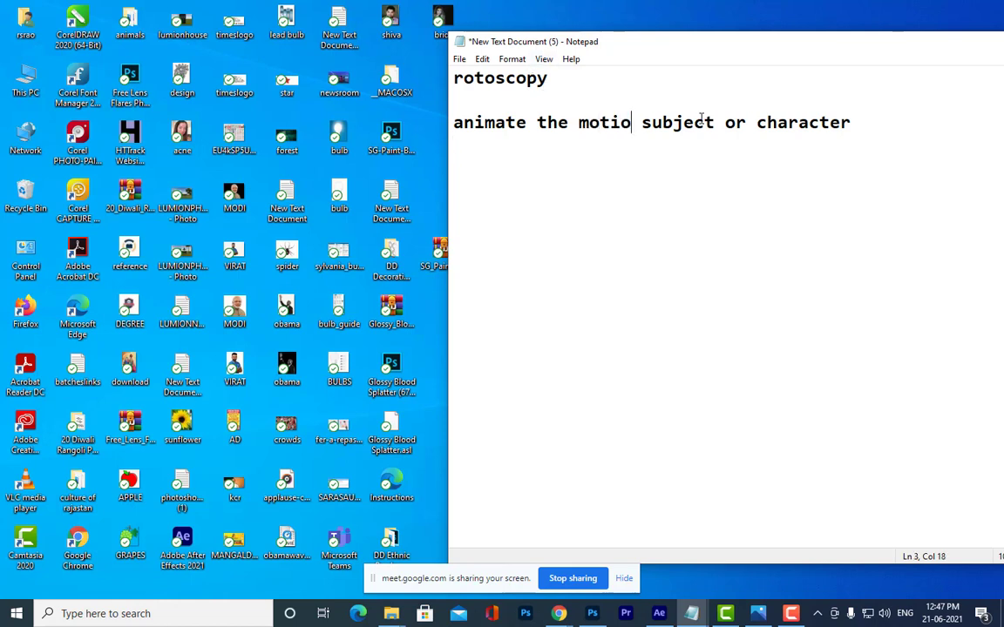
text(n of)
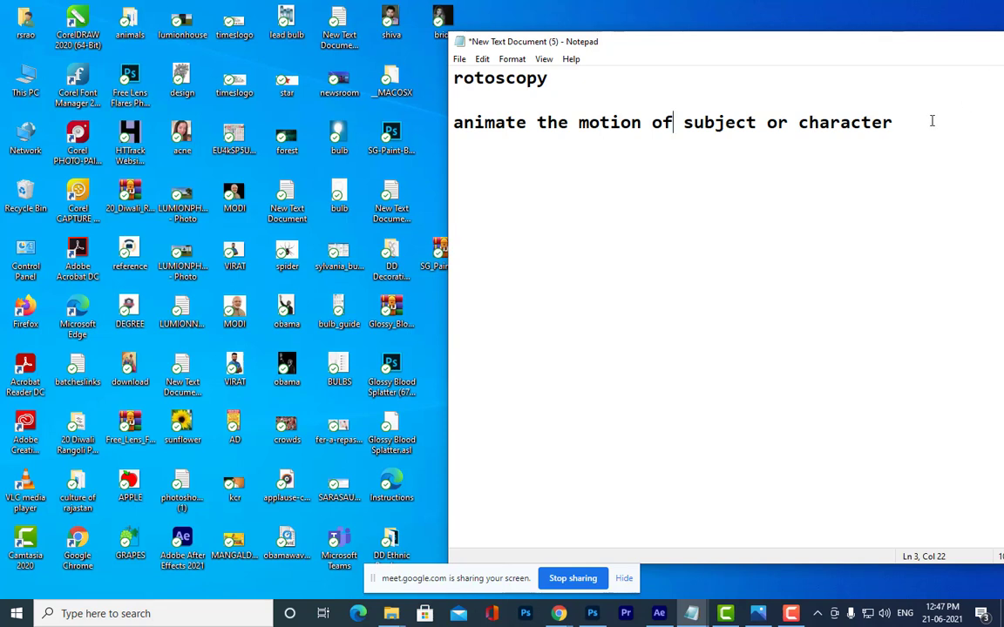
Add 'each frame' and join the definition onto the rotoscopy line with a dash
click(931, 122)
key(Return)
text(each )
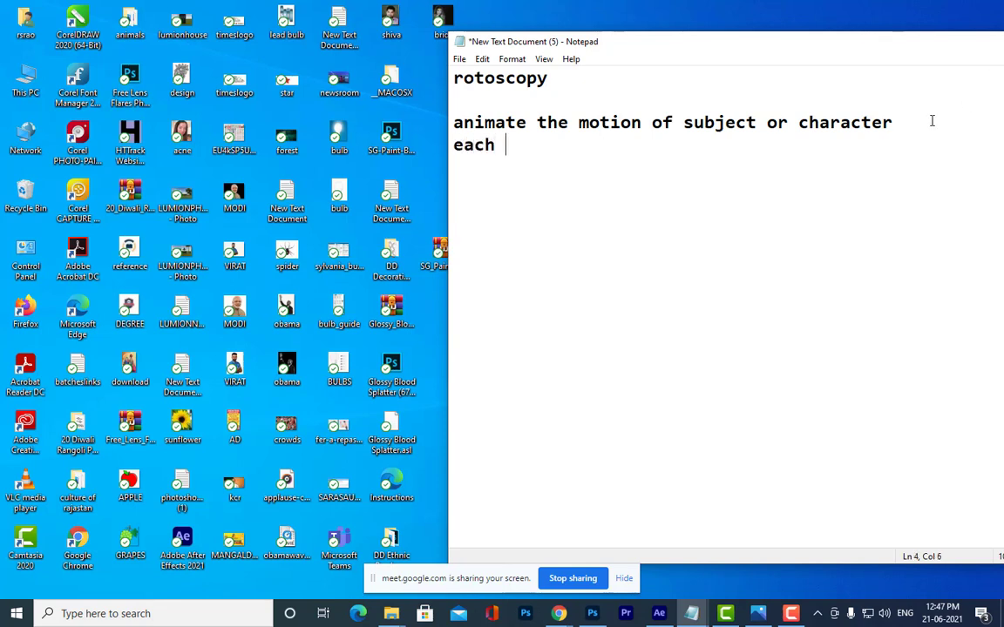
text(fam)
key(BackSpace)
key(BackSpace)
text(rame)
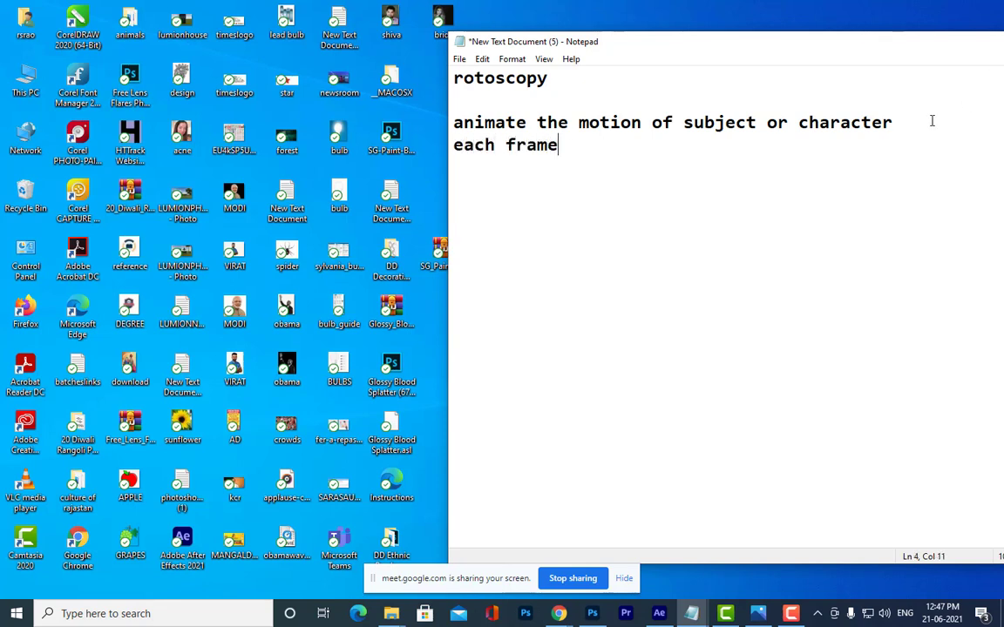
shift+click(457, 125)
key(Left)
key(BackSpace)
key(BackSpace)
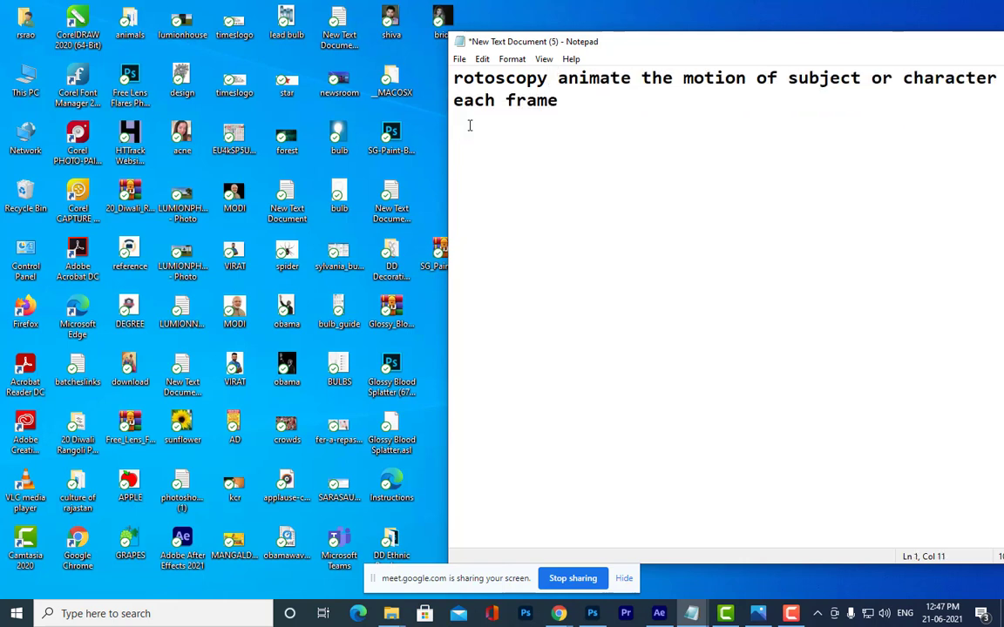
text(-)
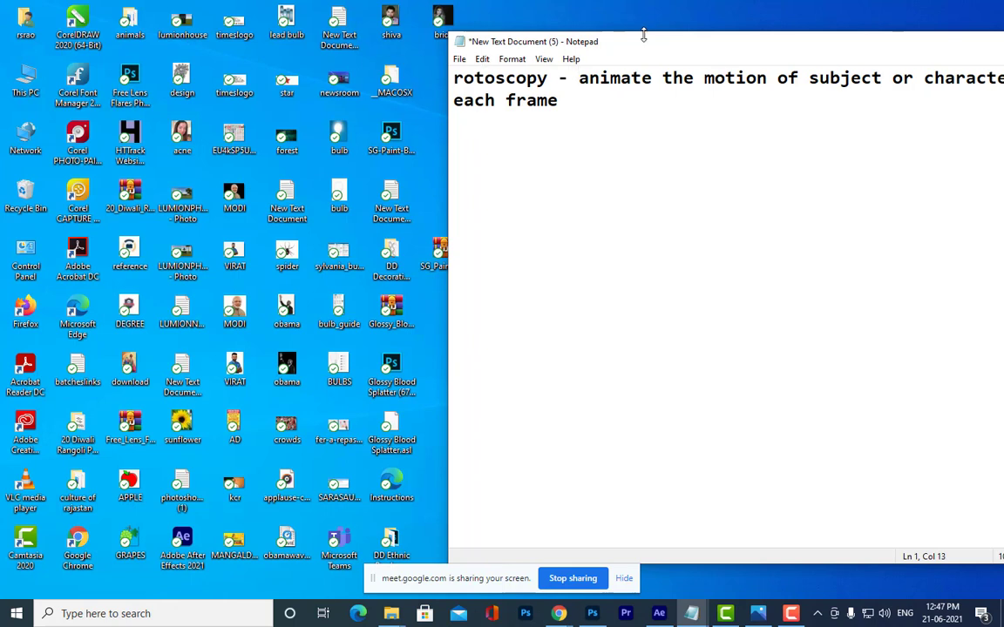
Move the Notepad note window further left and bring Chrome back in front
drag(647, 44, 532, 46)
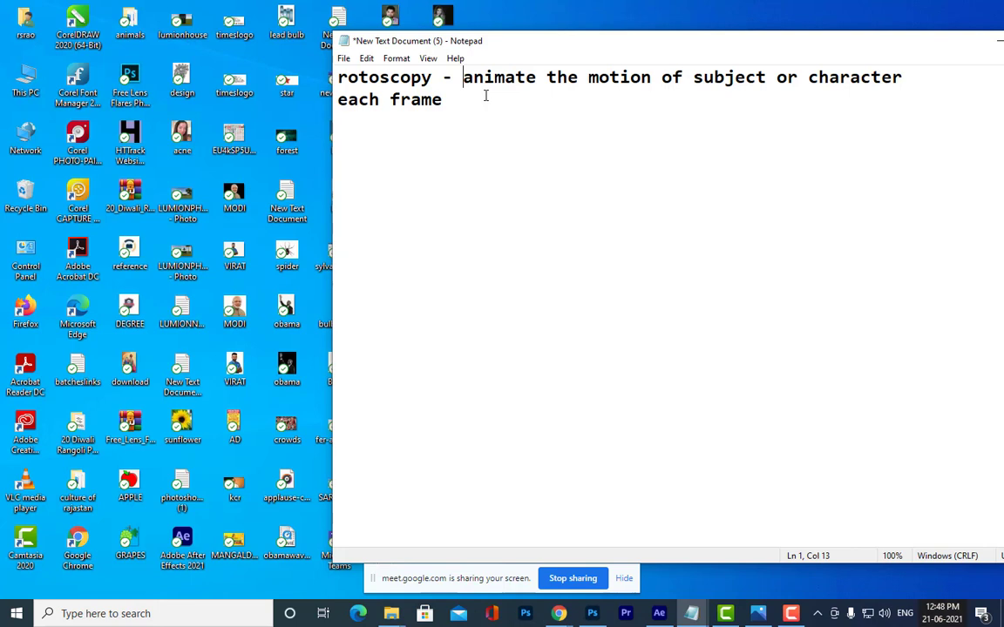
drag(682, 41, 624, 56)
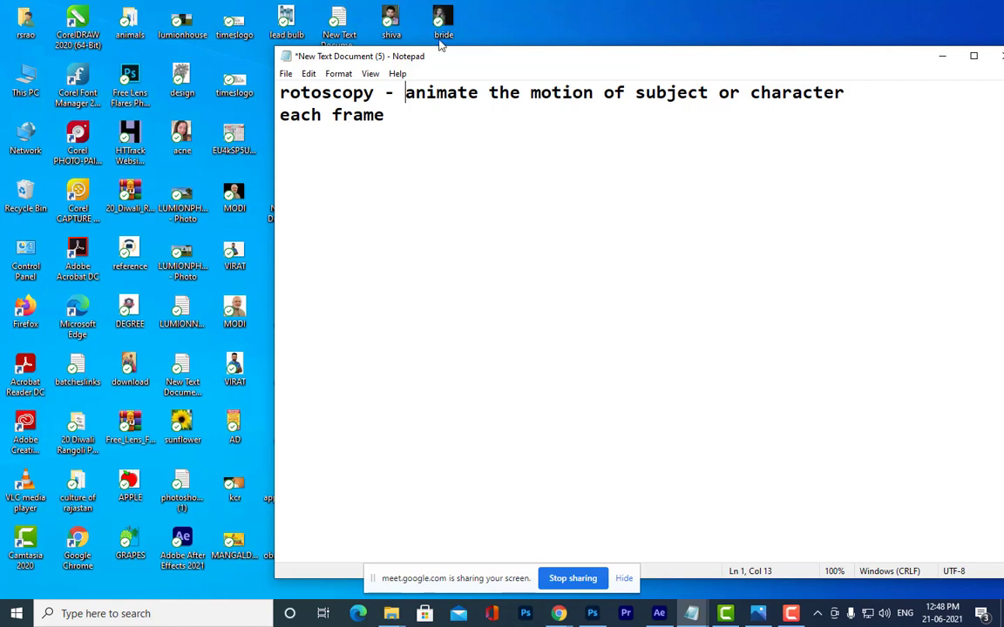
click(559, 613)
click(434, 542)
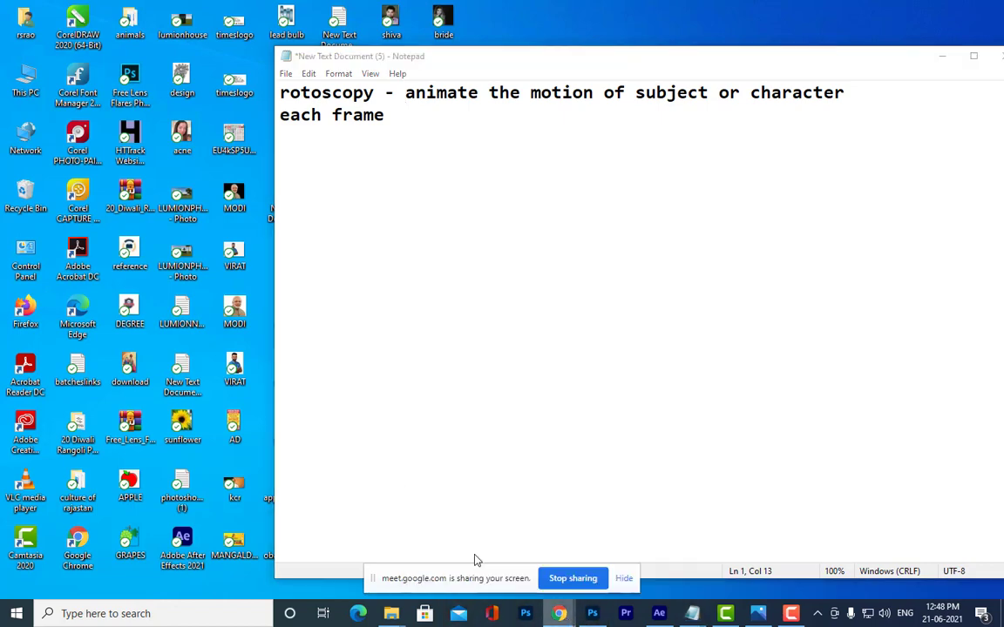
Search YouTube for 'dhum tana' and open the Dhoom Taana video song
click(670, 19)
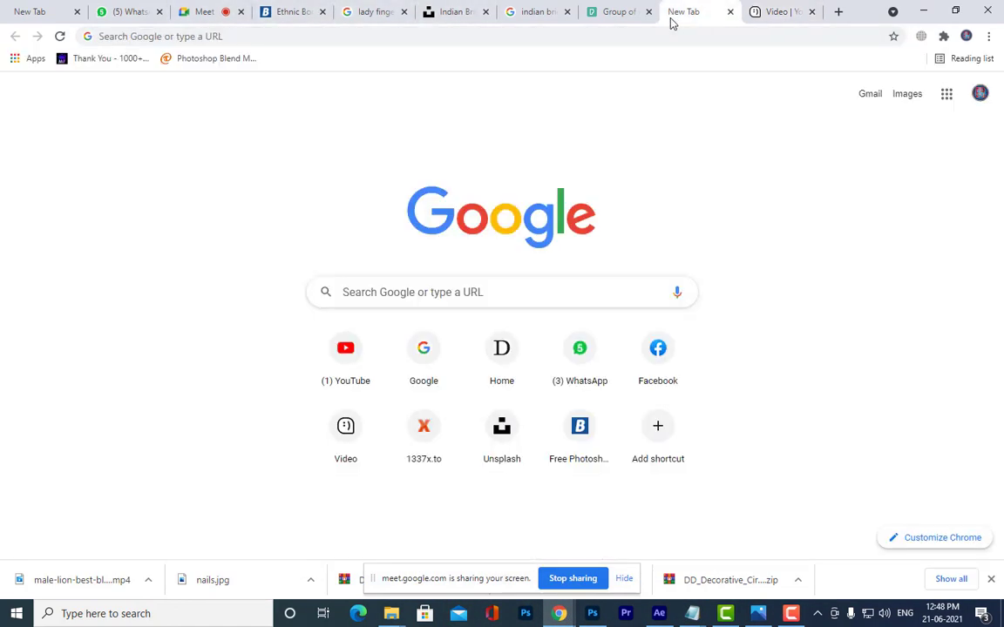
click(327, 36)
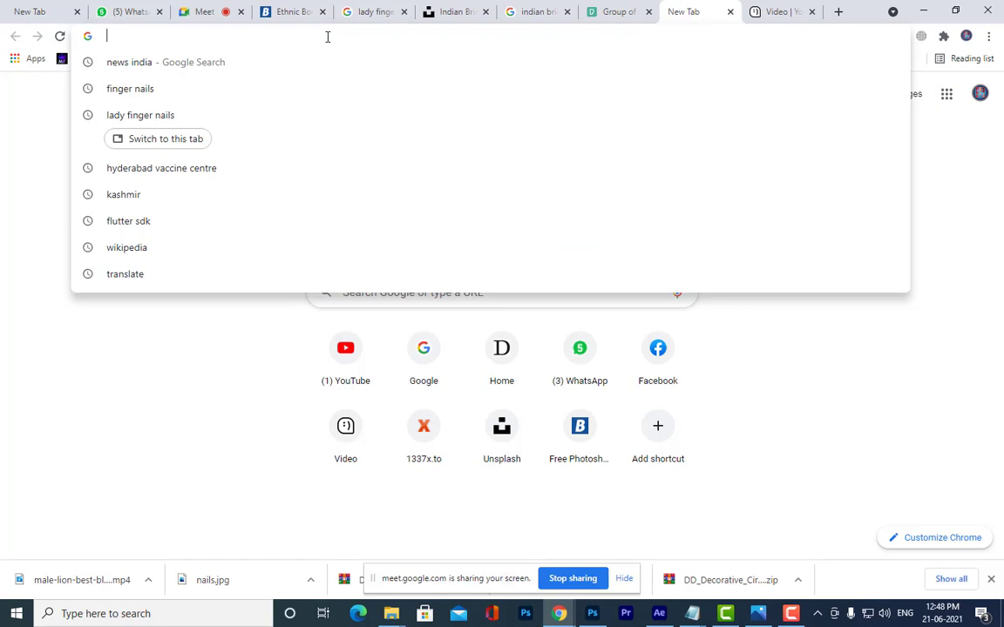
text(youtube.com)
key(Return)
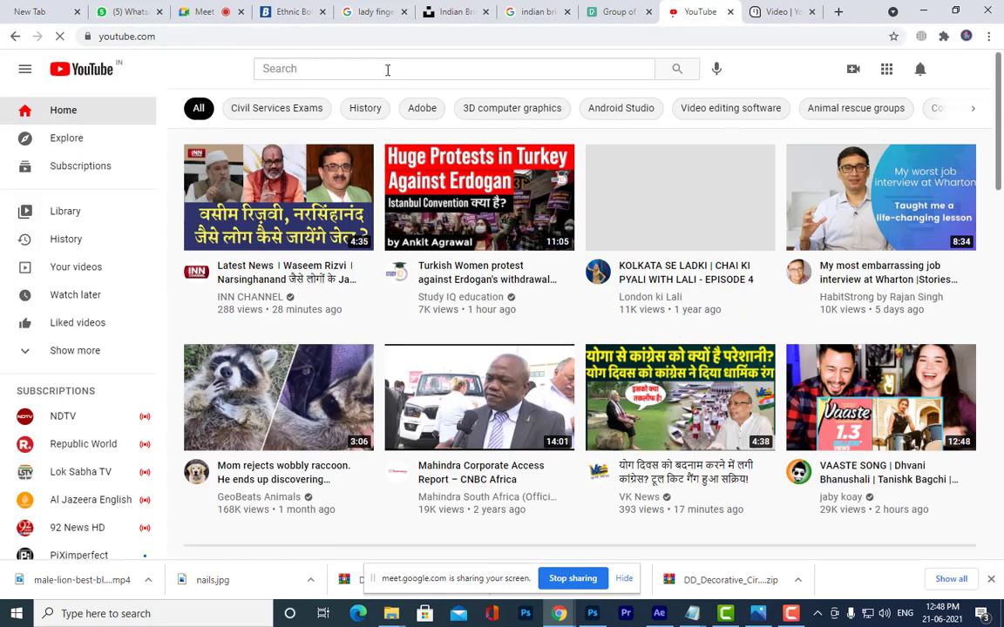
click(387, 70)
text(d)
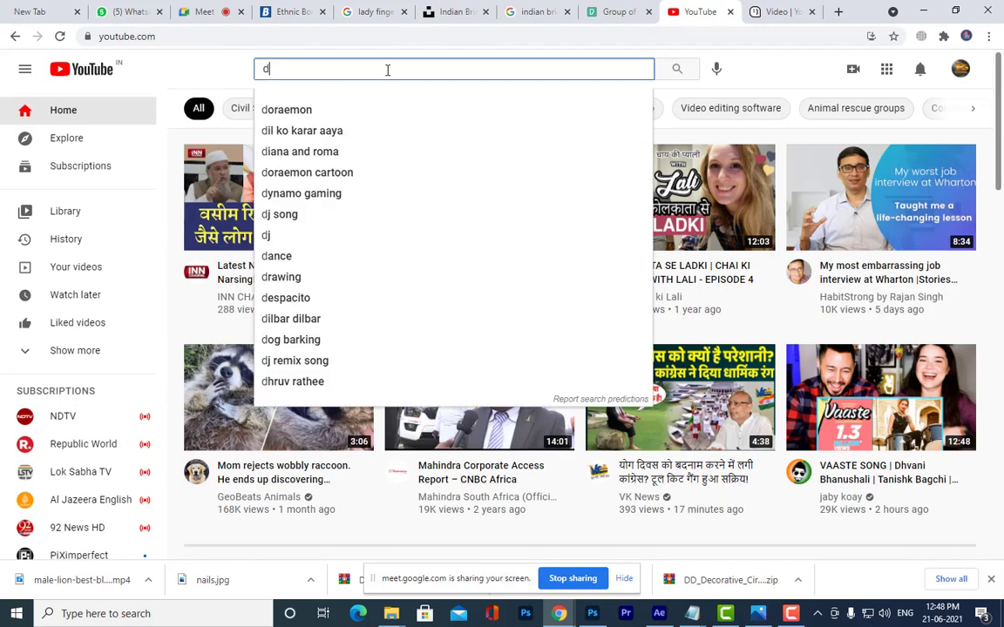
text(hum tana)
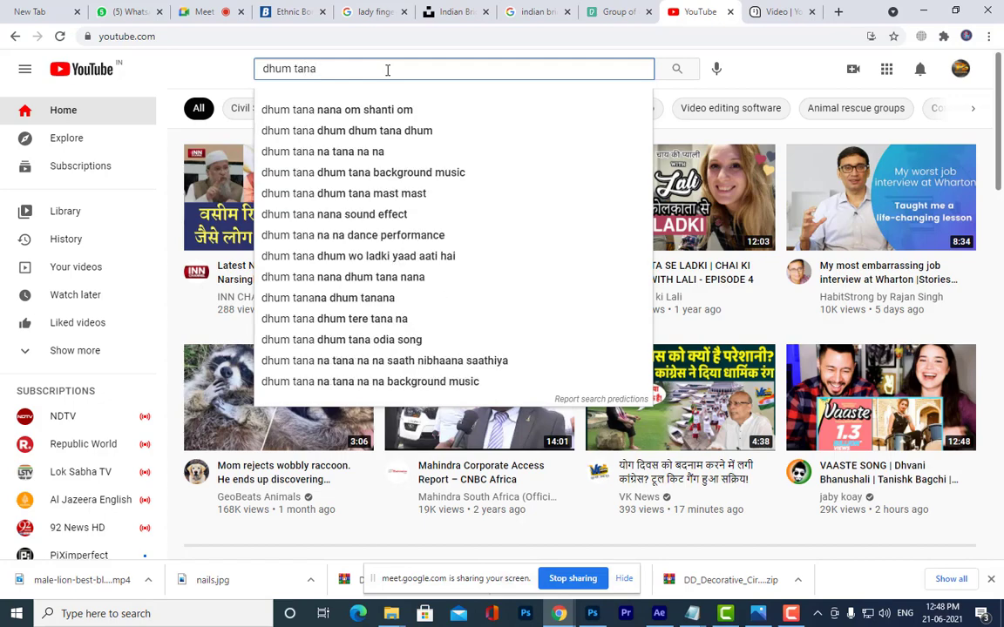
key(Down)
key(Down)
key(Up)
key(Return)
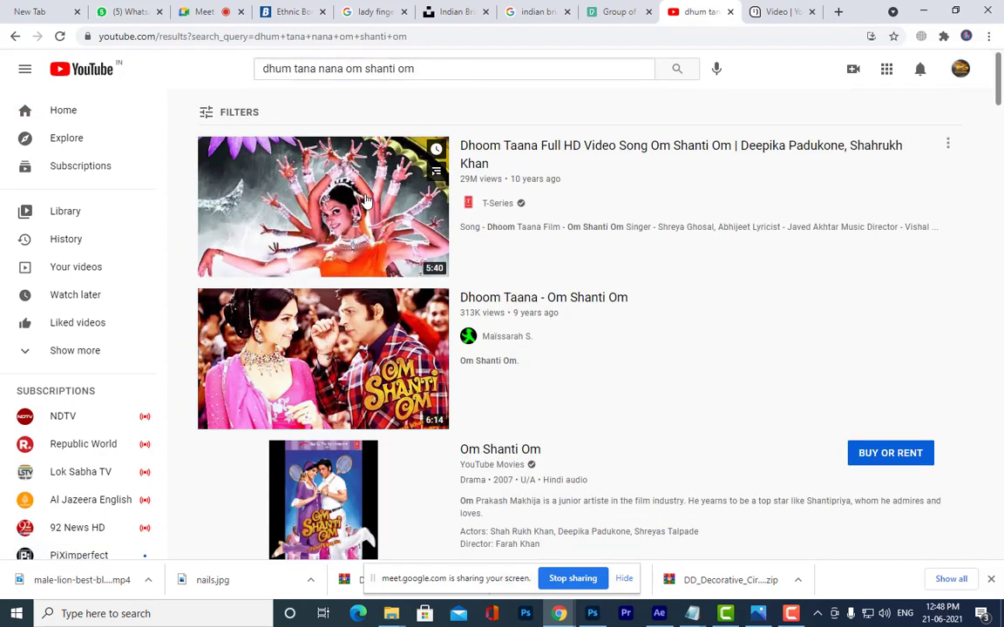
click(556, 212)
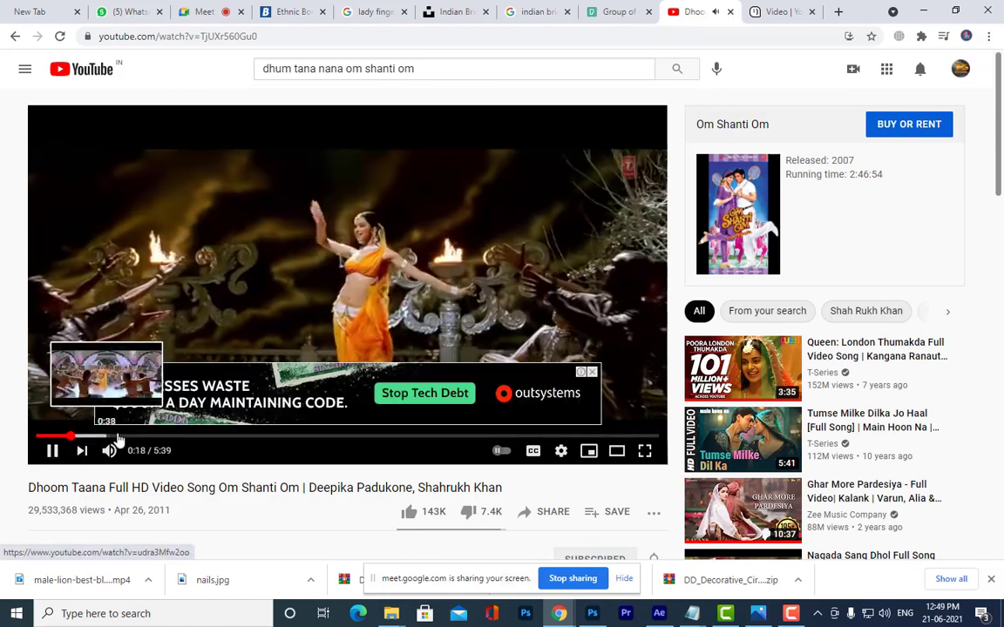
Close the ad and skim the song from 0:51 to 2:28, pausing at 2:34
drag(74, 442, 129, 441)
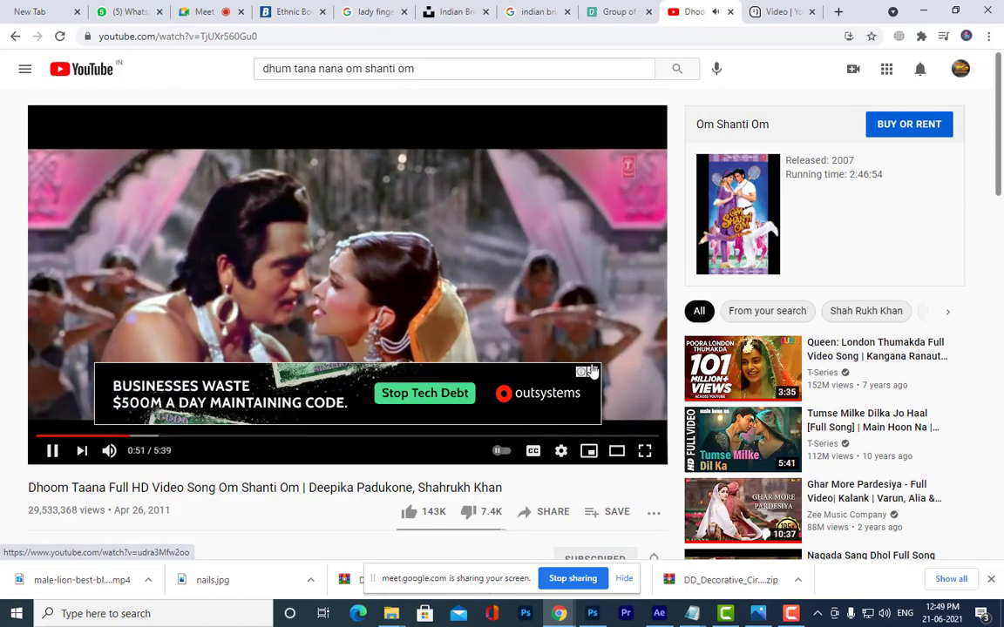
click(592, 372)
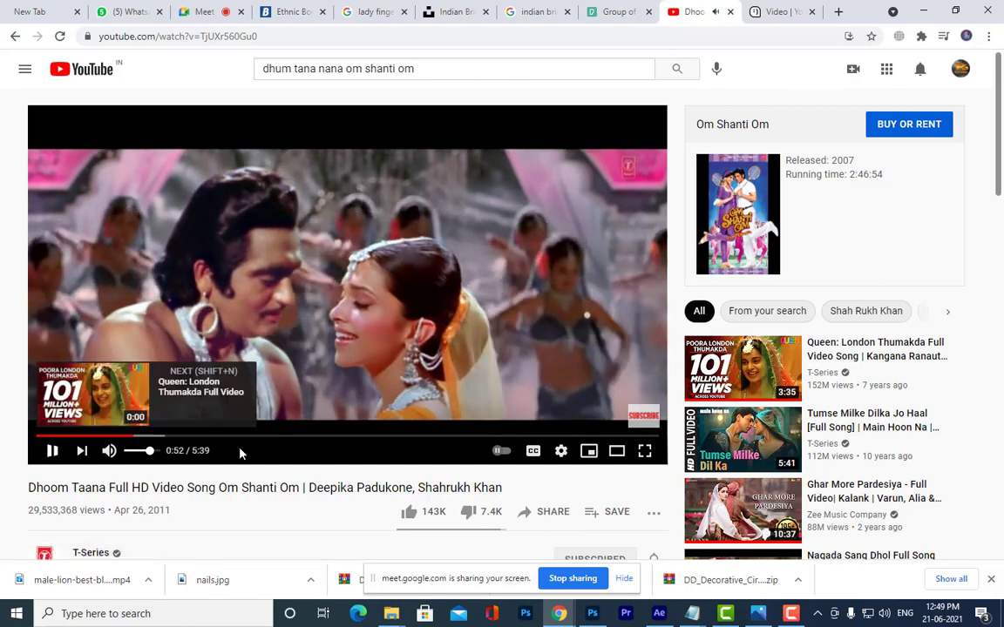
click(158, 441)
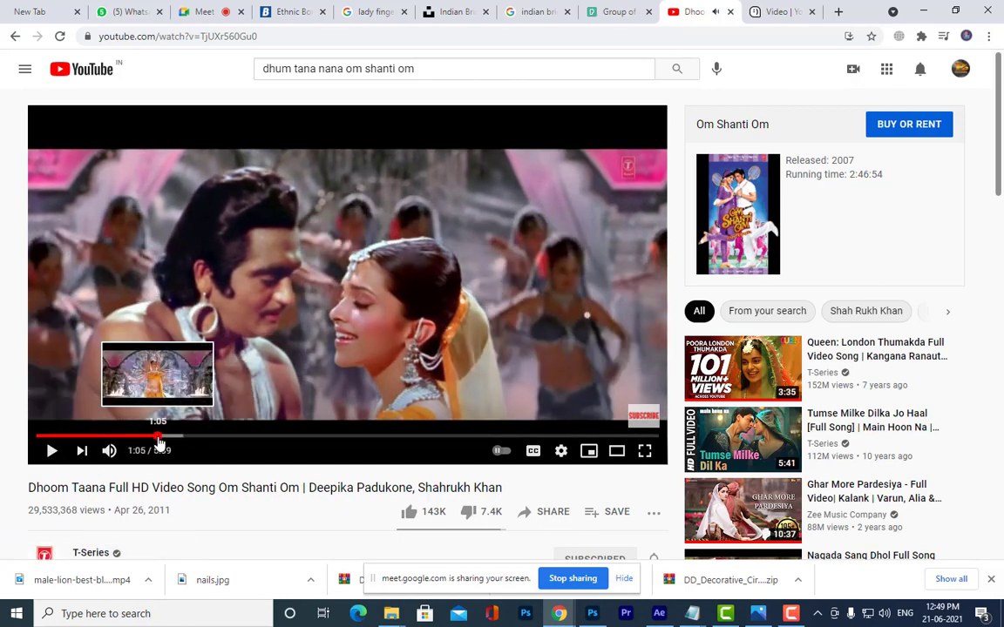
click(185, 440)
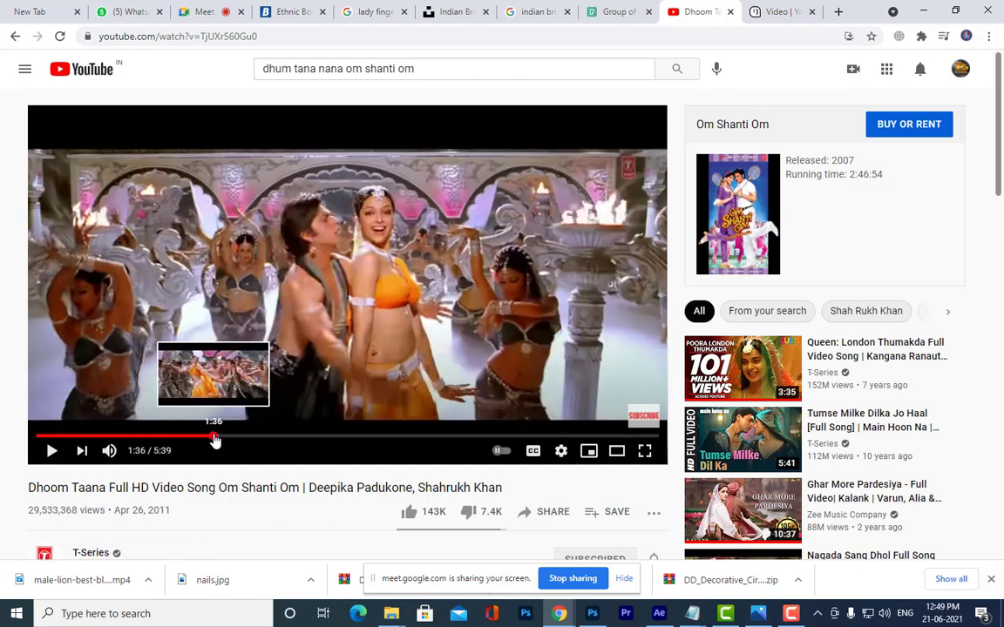
click(218, 440)
click(266, 440)
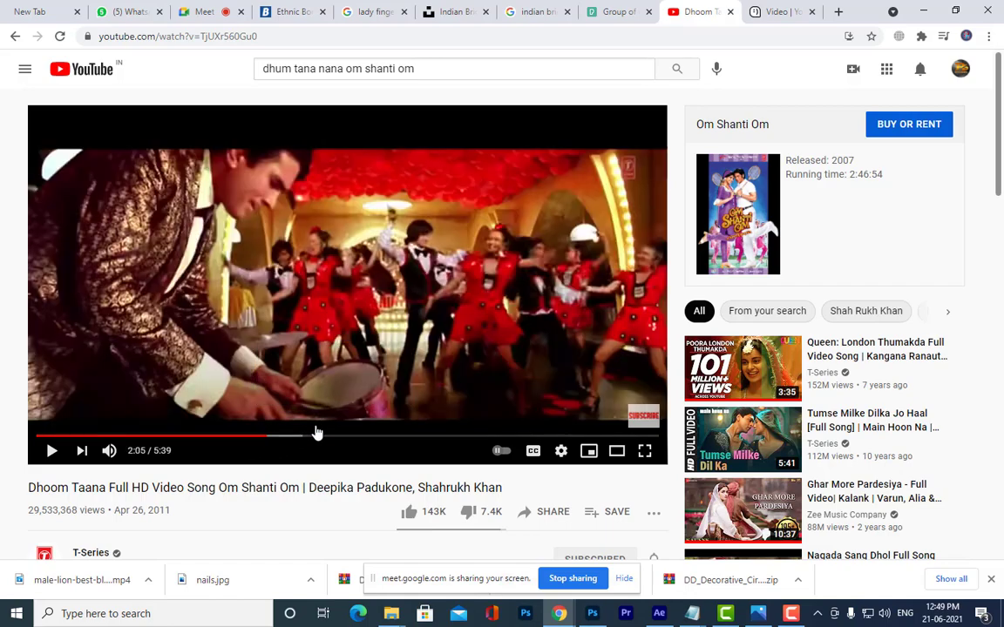
click(51, 451)
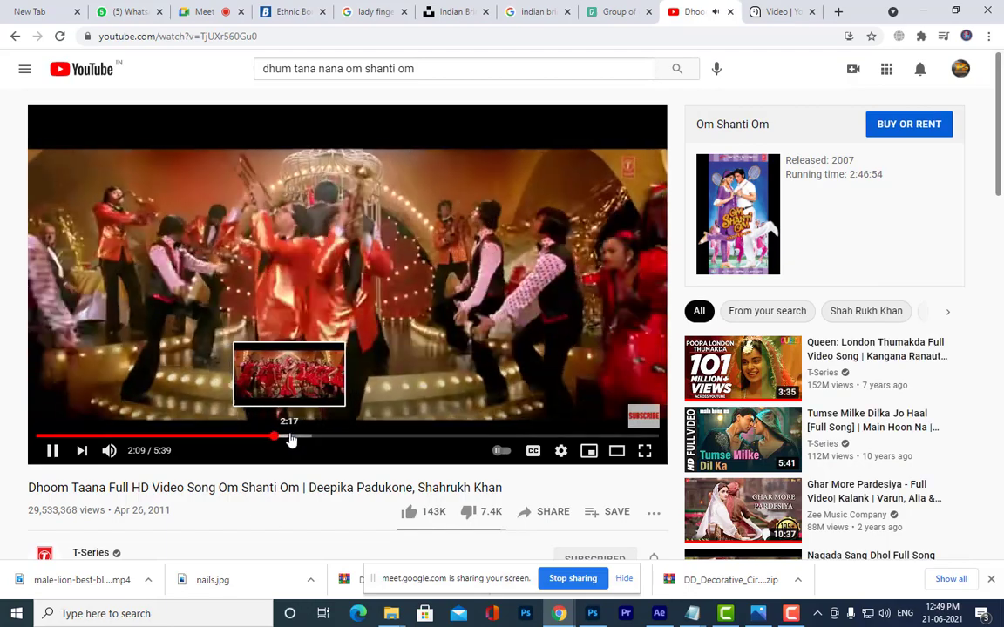
click(291, 436)
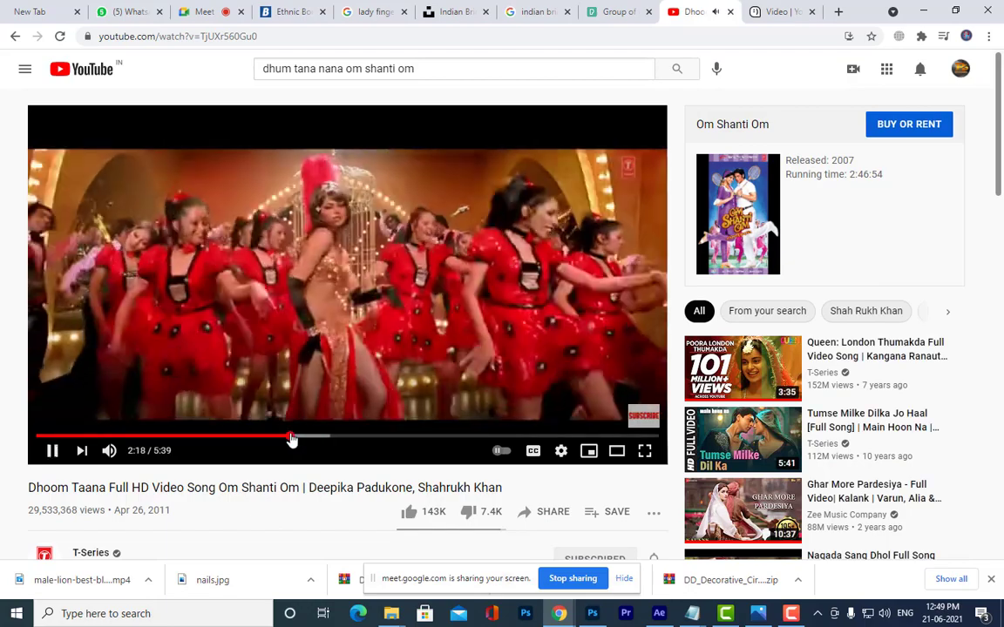
click(311, 436)
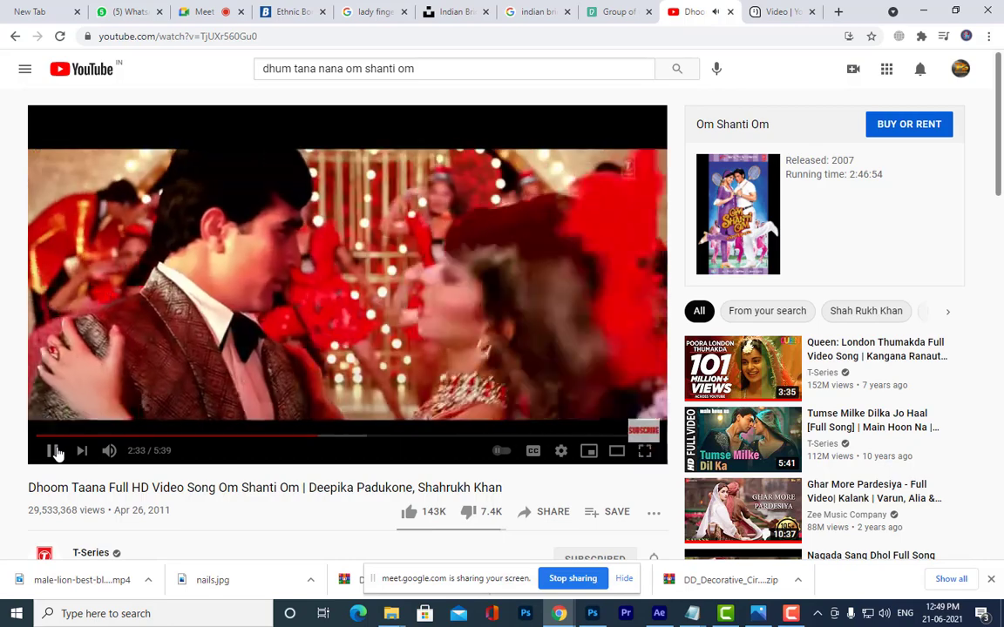
click(54, 452)
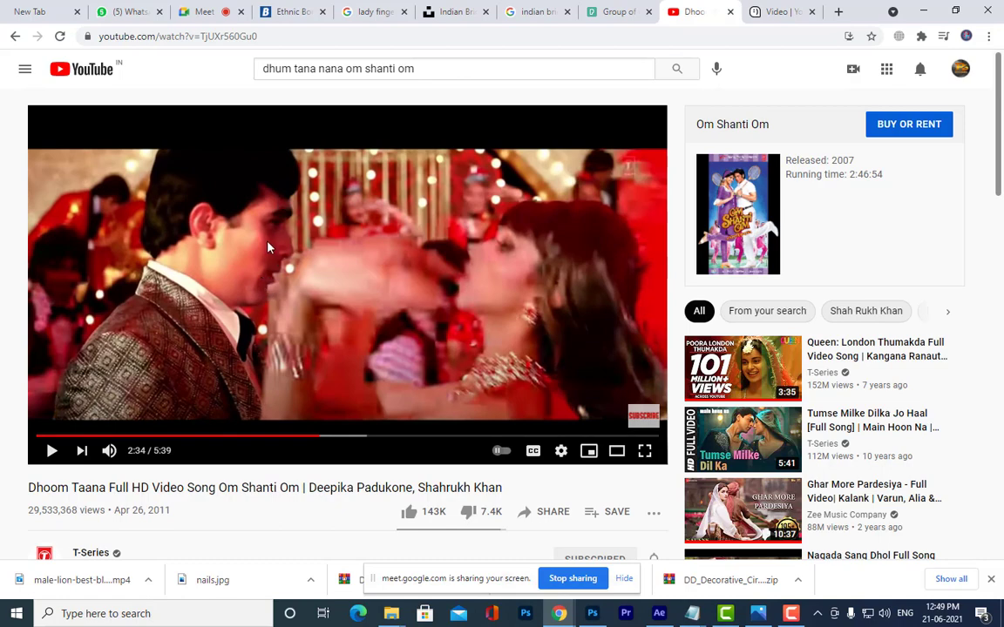
Seek to the pink-costume dance around 3:06–3:33 and pause at 3:43
click(50, 450)
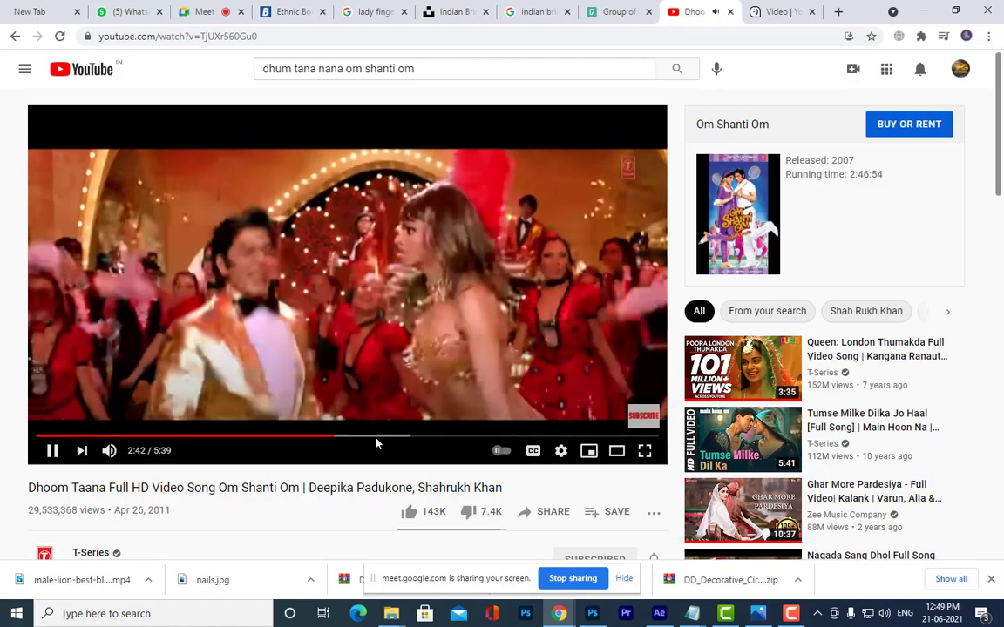
click(383, 436)
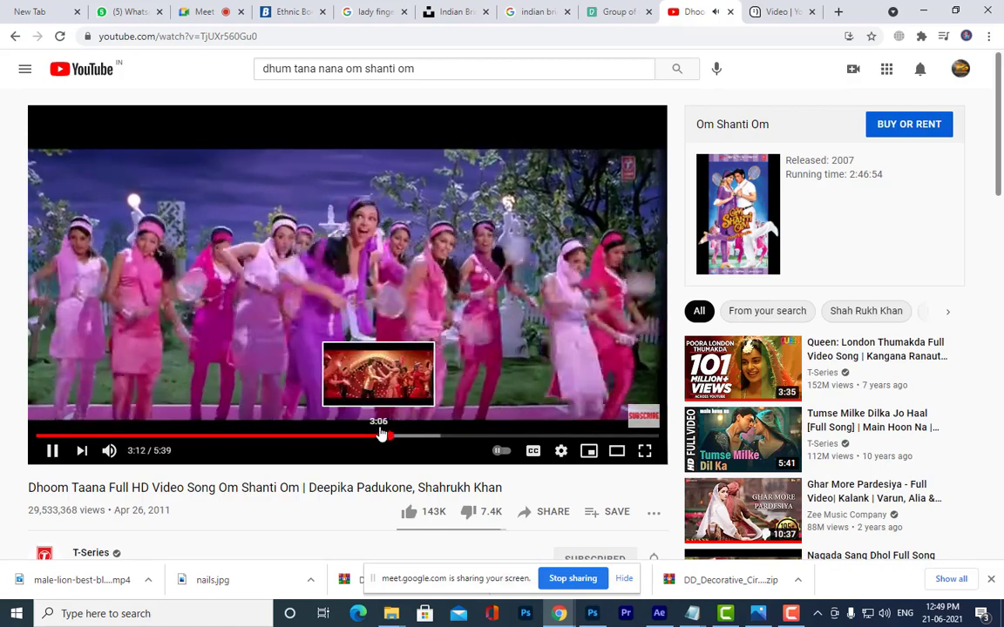
click(381, 434)
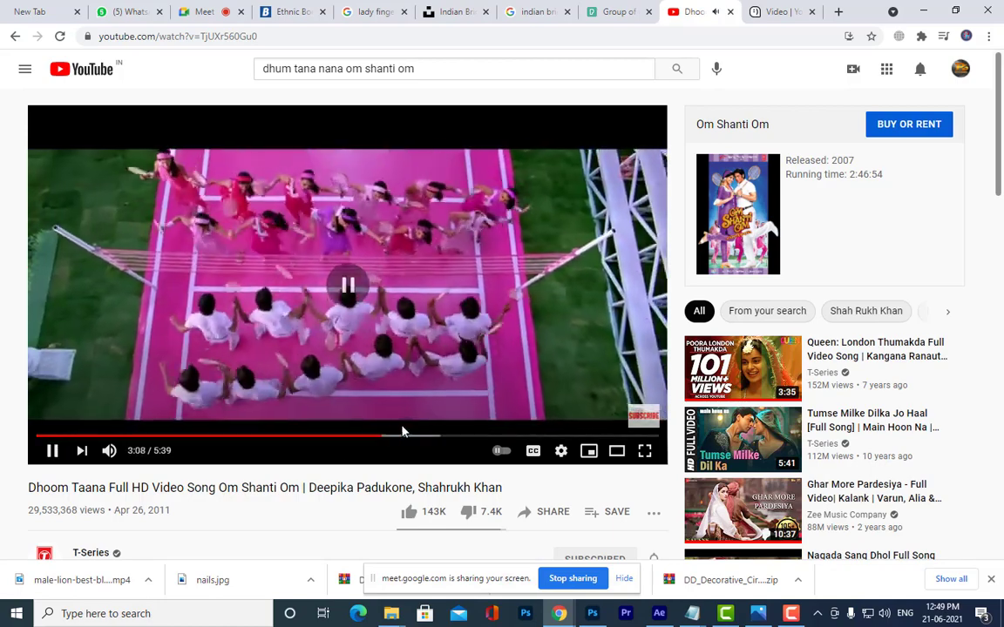
drag(404, 436, 430, 436)
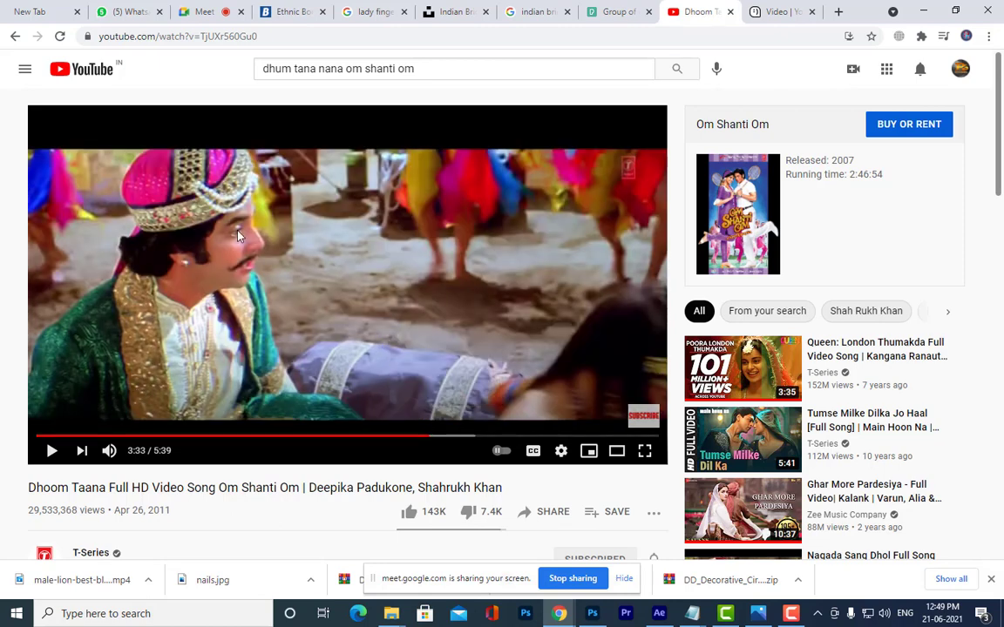
click(52, 452)
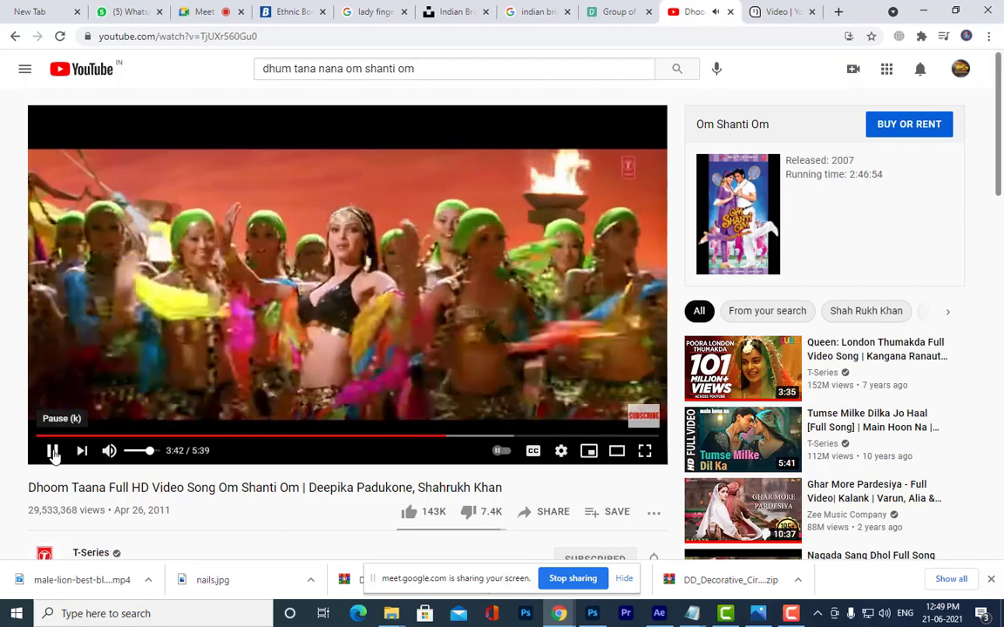
click(53, 452)
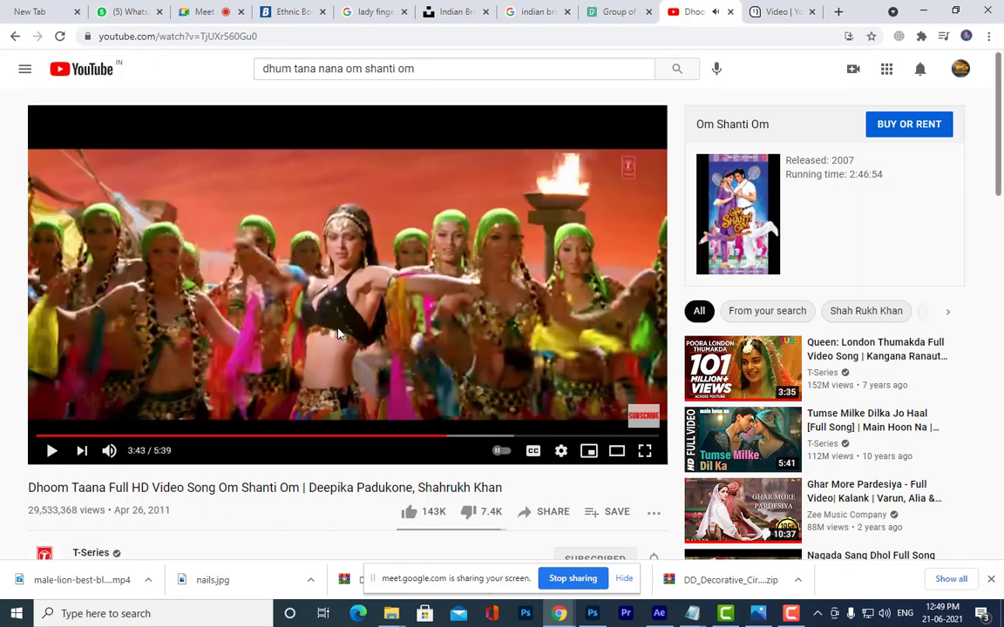
Search YouTube for 'yamadonga song' and open the Young Yama video song
triple_click(423, 74)
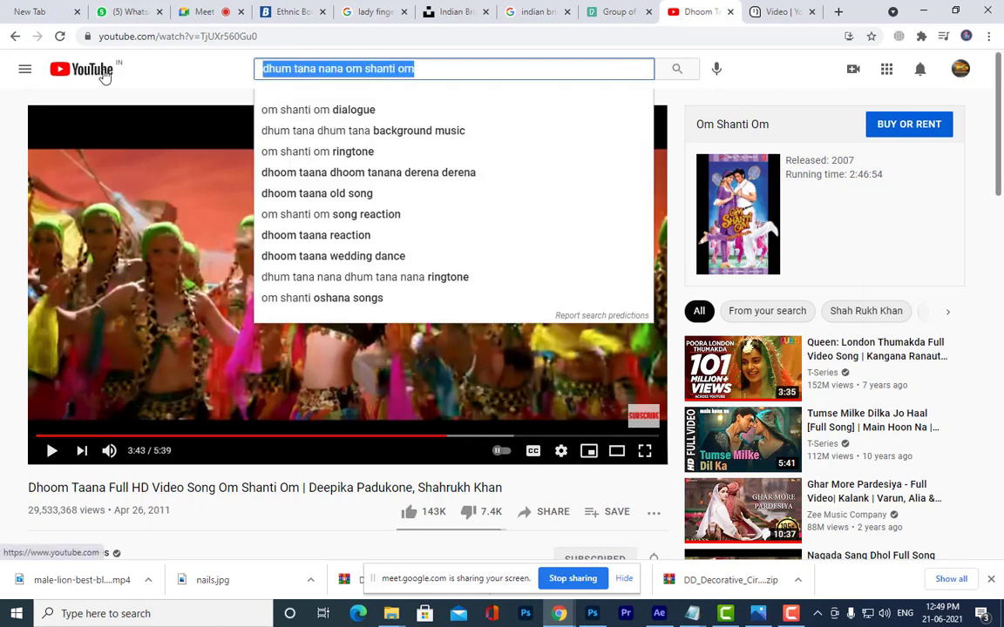
text(yamadonga)
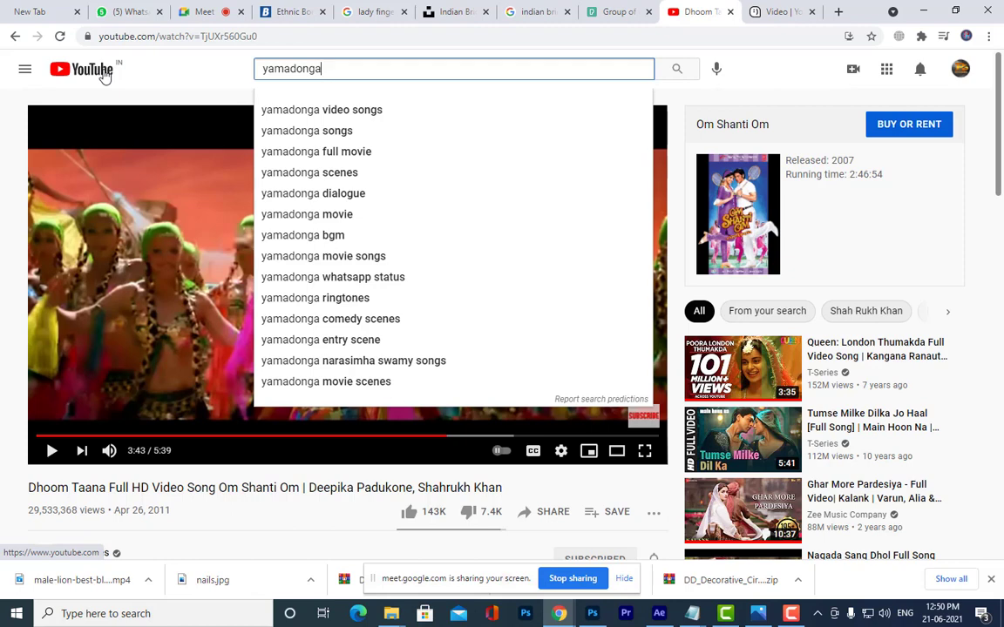
key(BackSpace)
key(BackSpace)
key(BackSpace)
key(BackSpace)
key(BackSpace)
key(BackSpace)
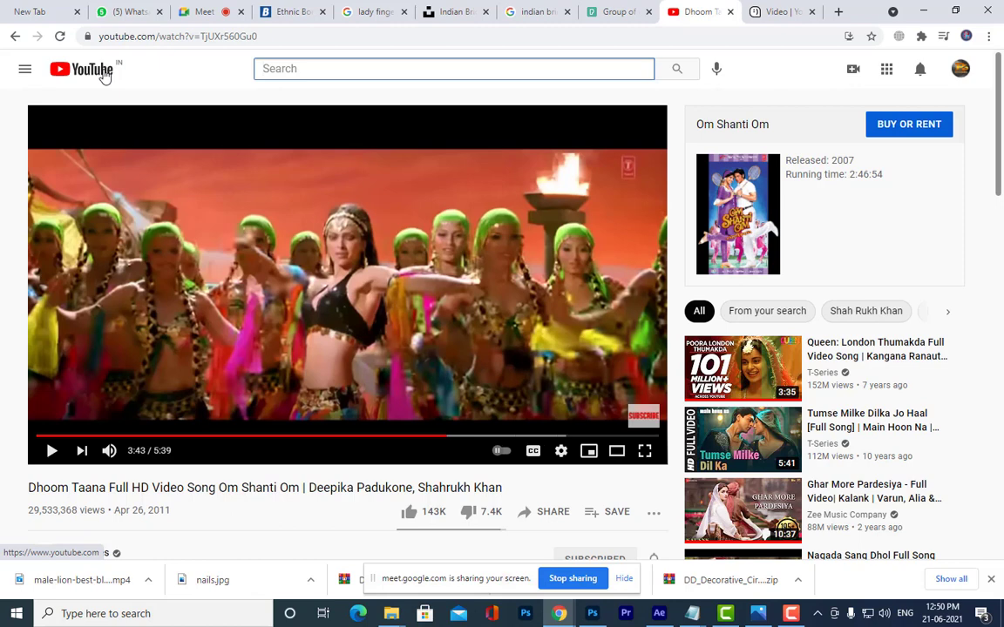
text(sha)
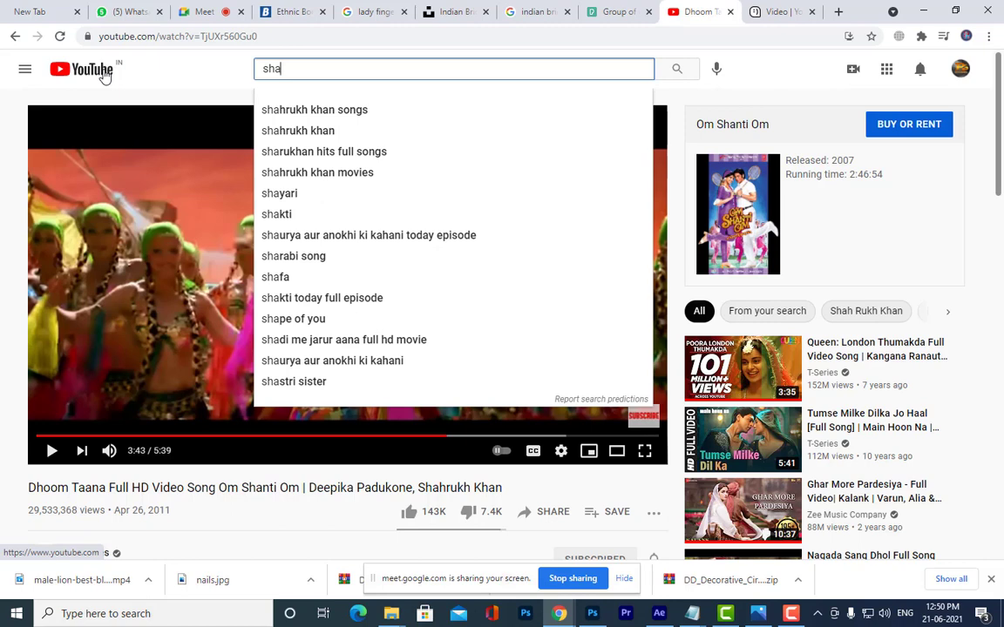
text(ke)
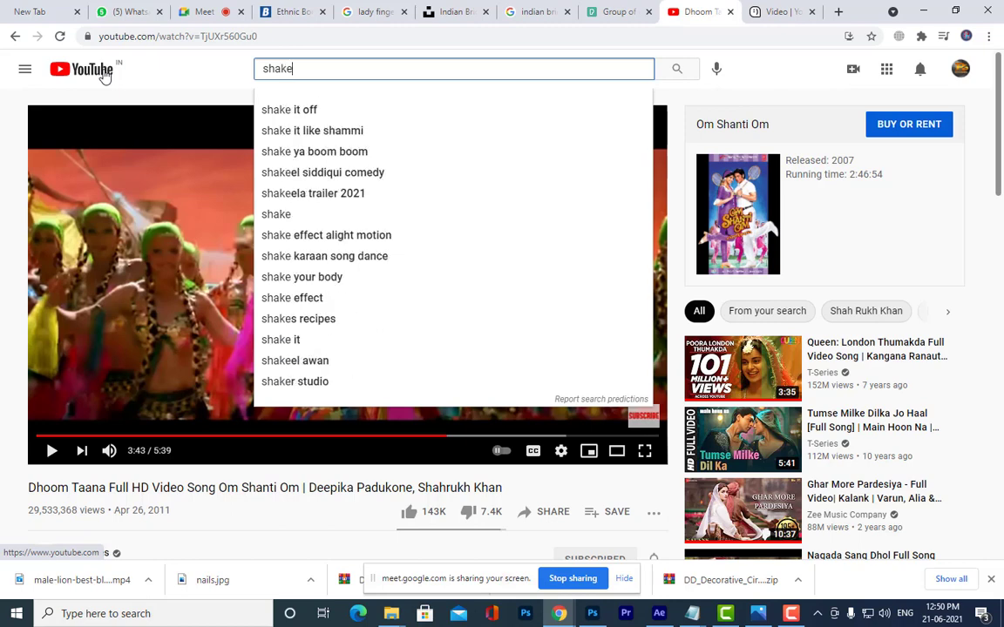
key(BackSpace)
text(u)
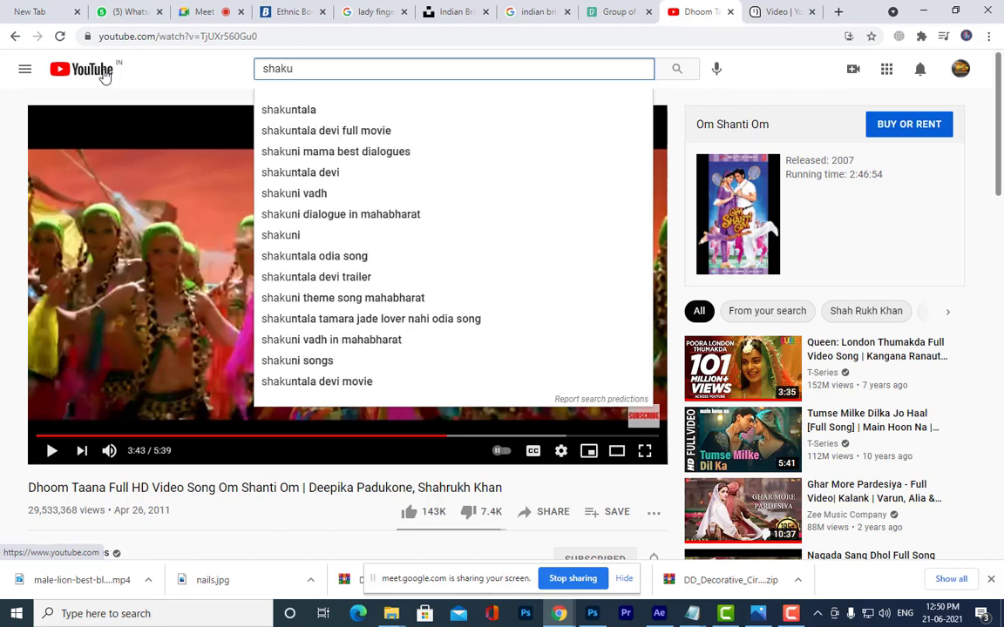
key(BackSpace)
key(BackSpace)
key(BackSpace)
key(BackSpace)
key(BackSpace)
text(yama)
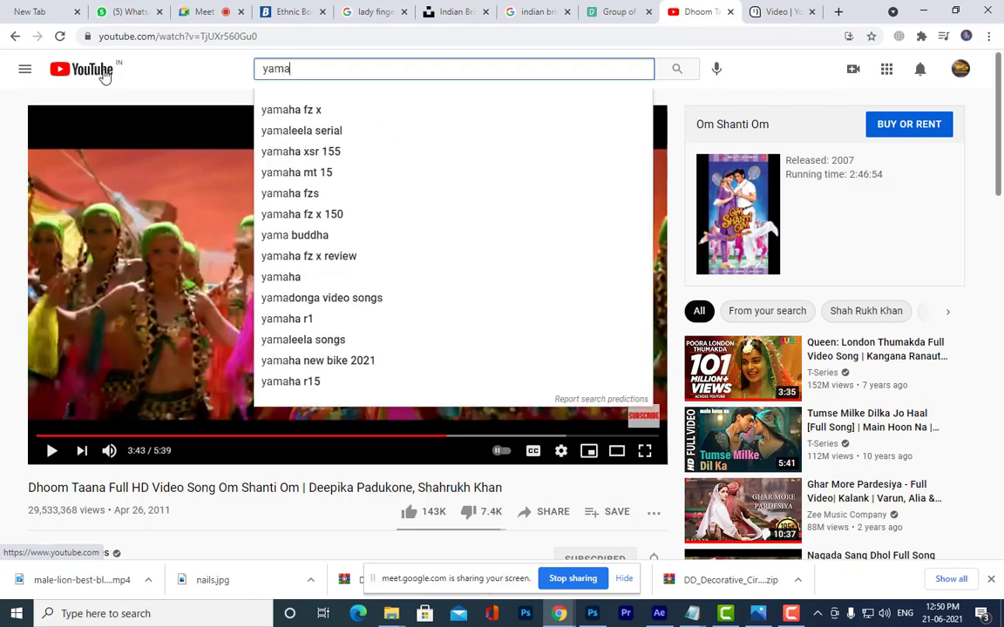
text(donga song)
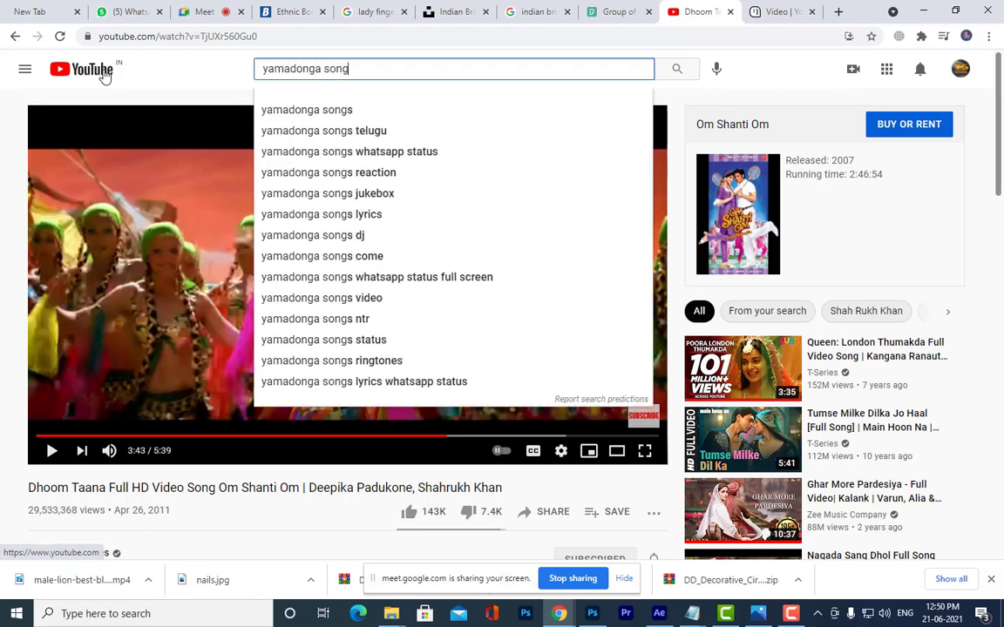
key(Return)
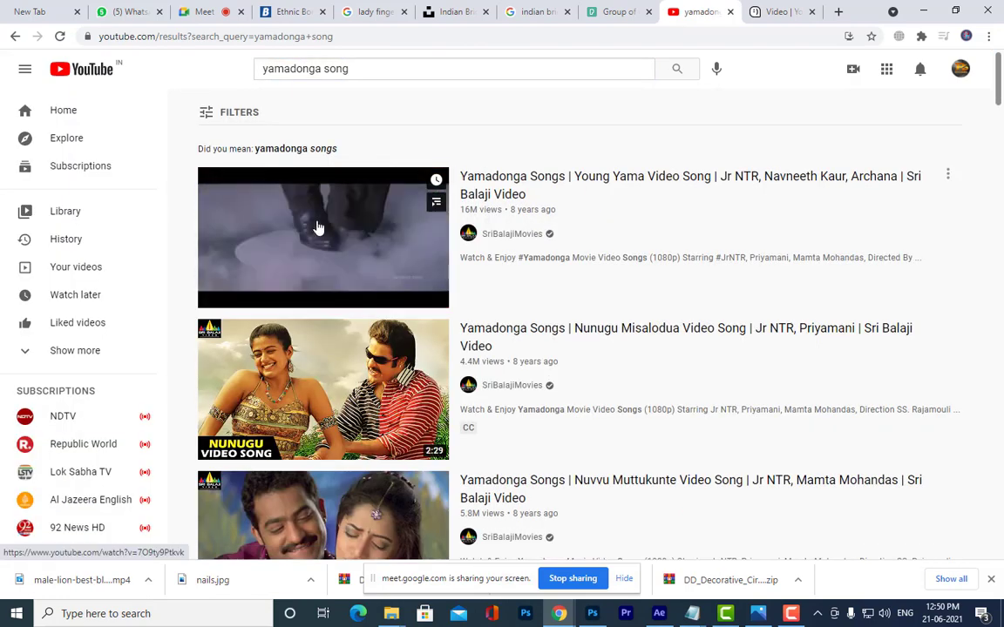
click(319, 228)
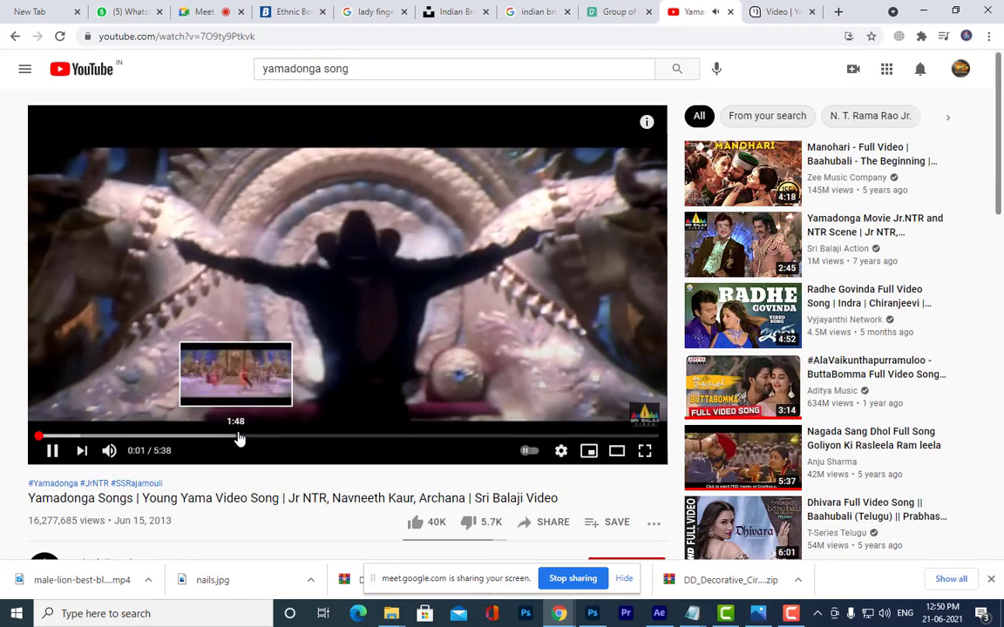
Skim the Young Yama dance from 1:50 through 4:12, pausing near 4:01
click(240, 438)
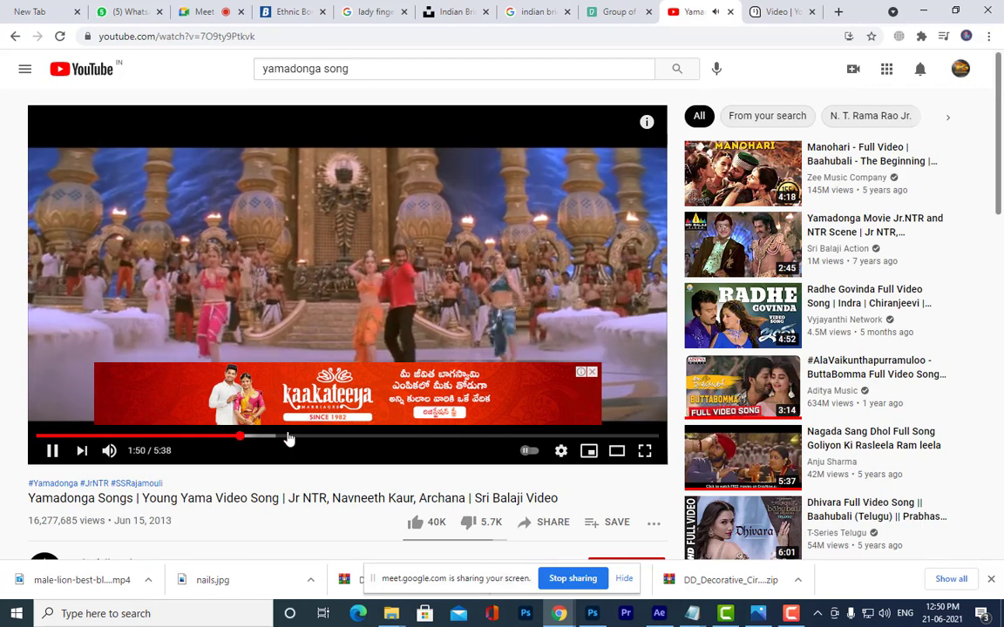
click(291, 438)
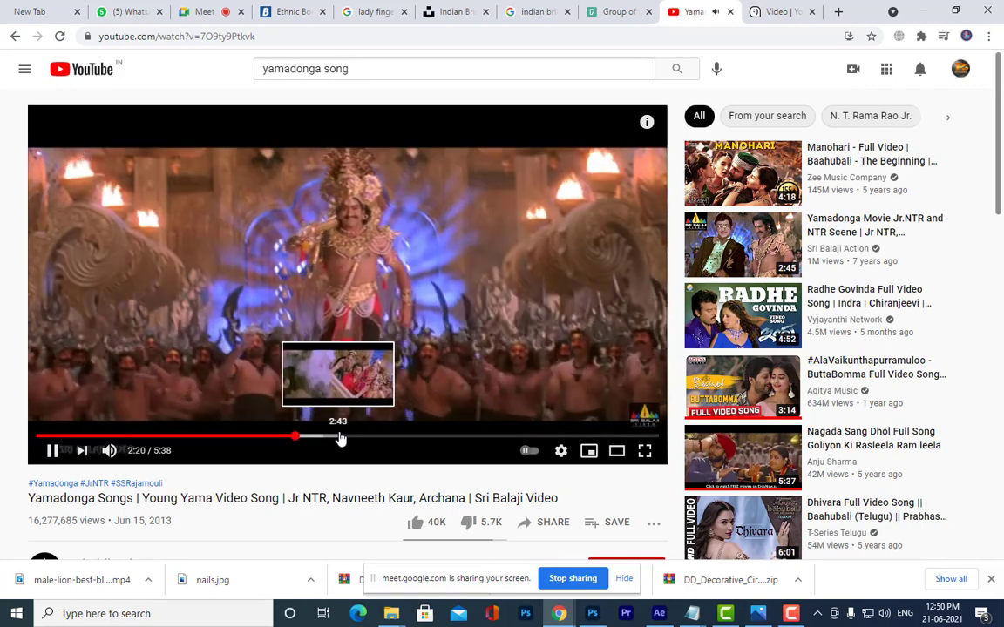
click(340, 437)
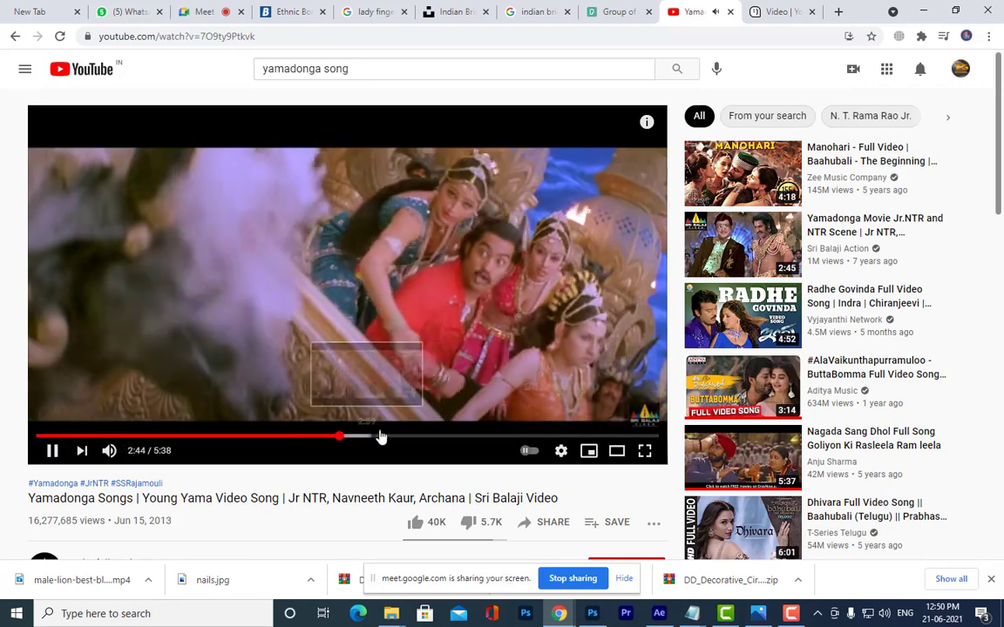
click(381, 437)
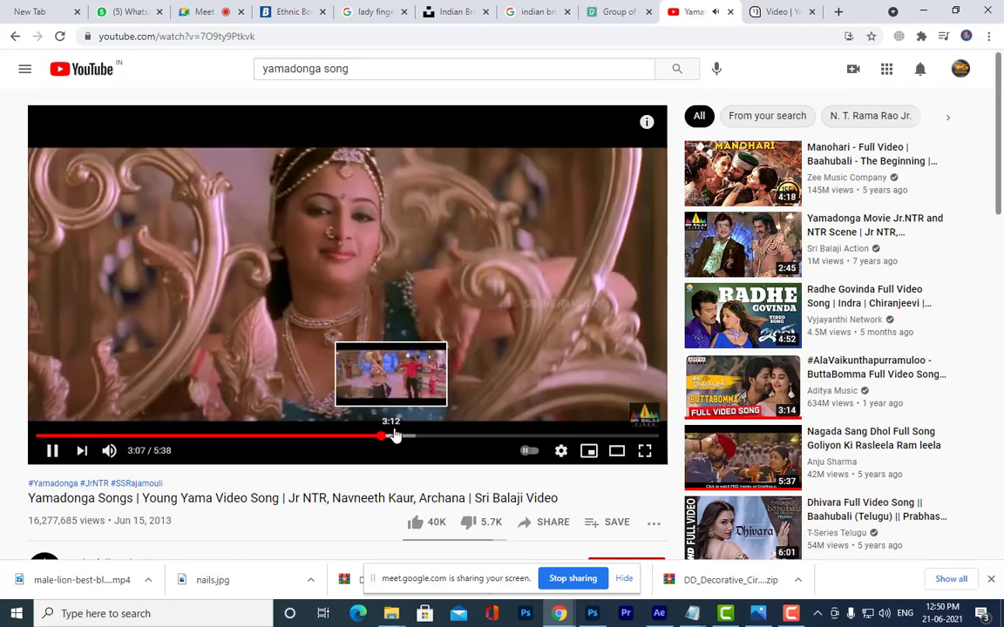
click(397, 437)
click(412, 435)
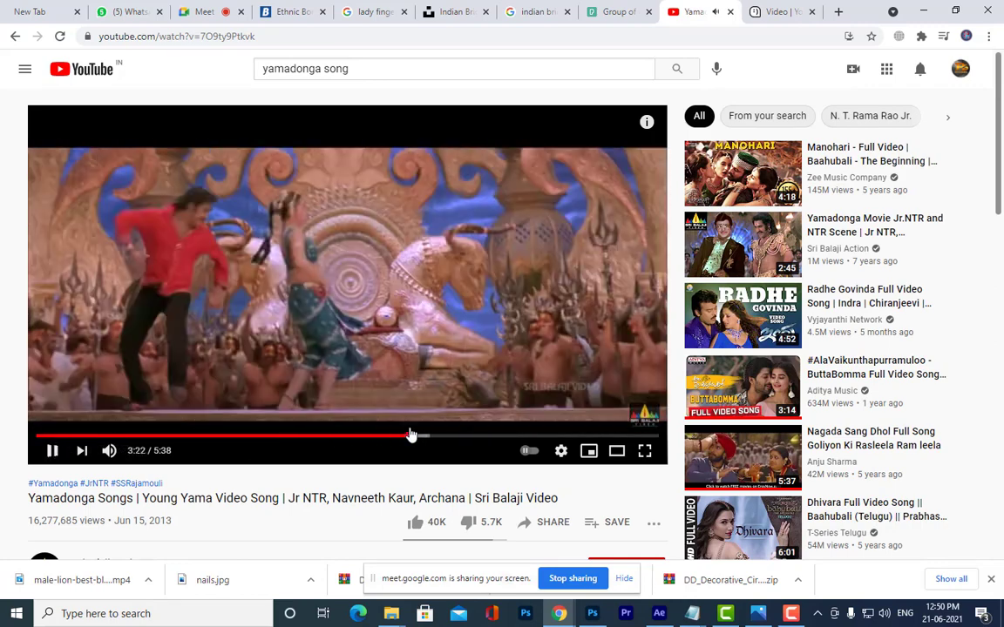
click(451, 435)
click(502, 435)
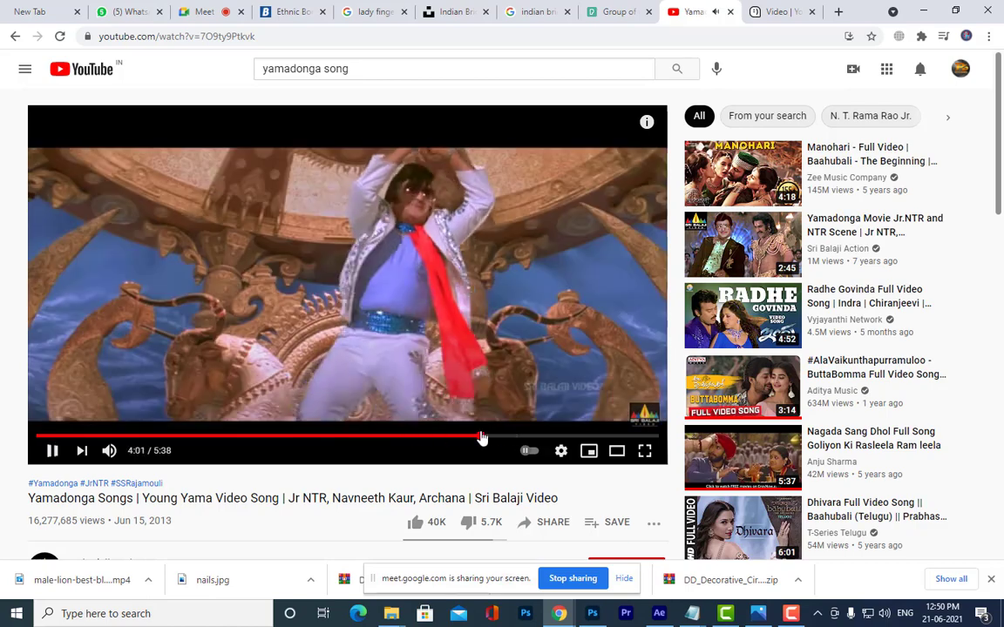
click(481, 437)
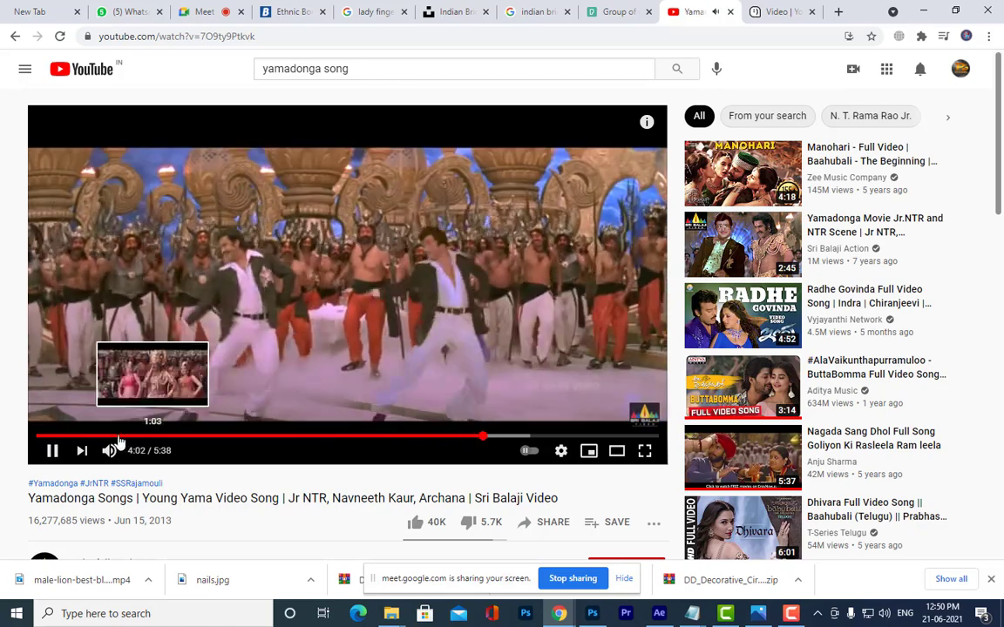
click(52, 451)
Play 4:15–4:24, then rewind and settle on 3:57; select the search query
click(508, 437)
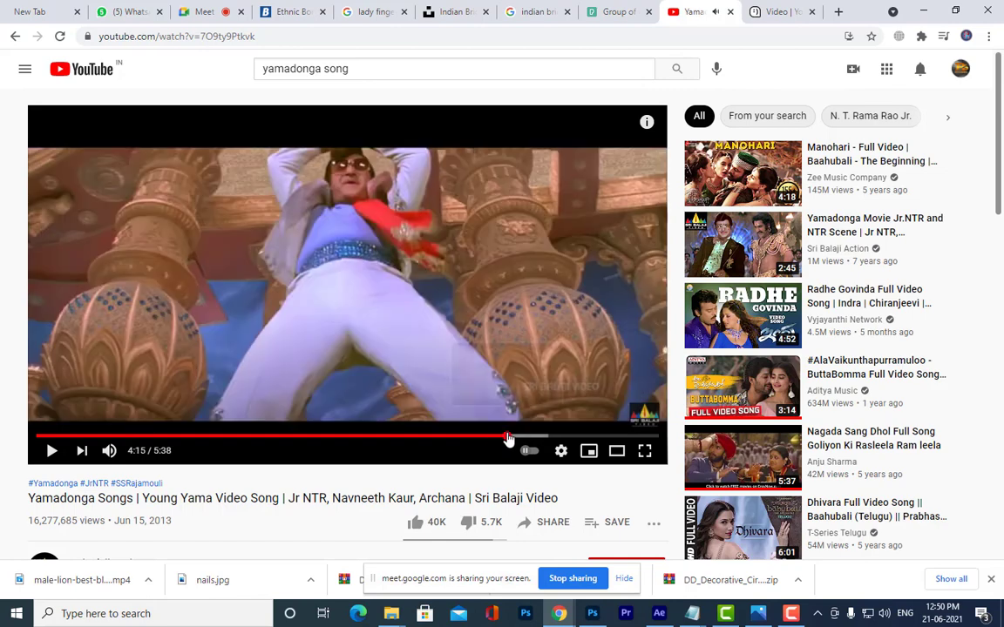
click(51, 451)
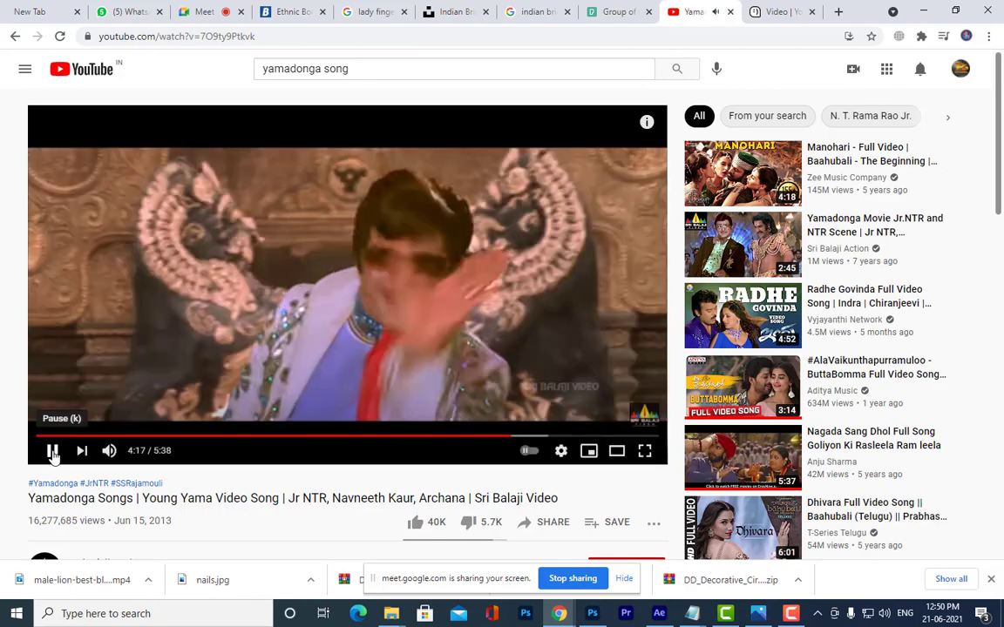
click(51, 451)
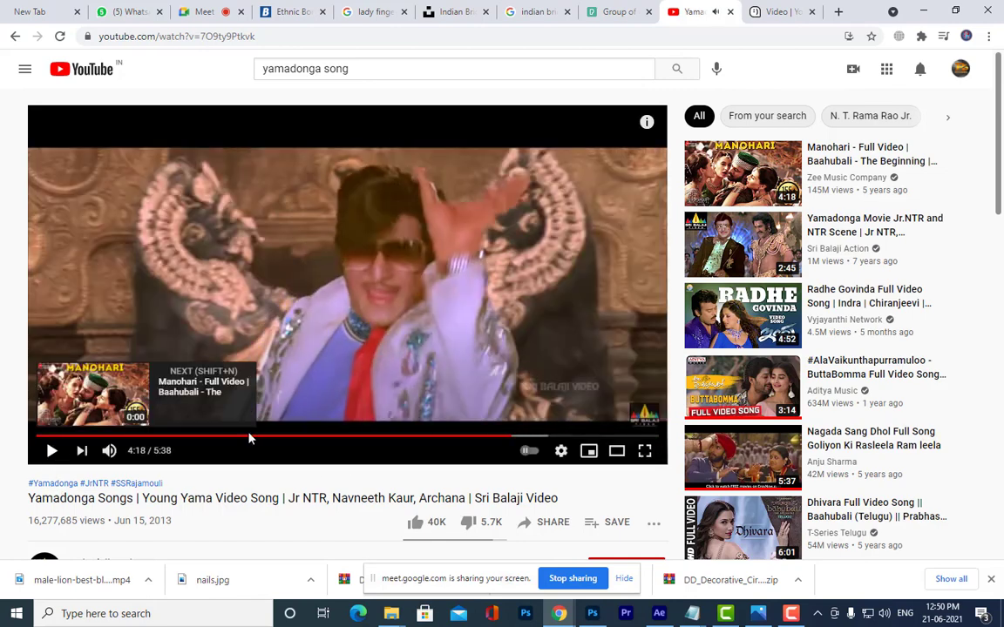
click(53, 457)
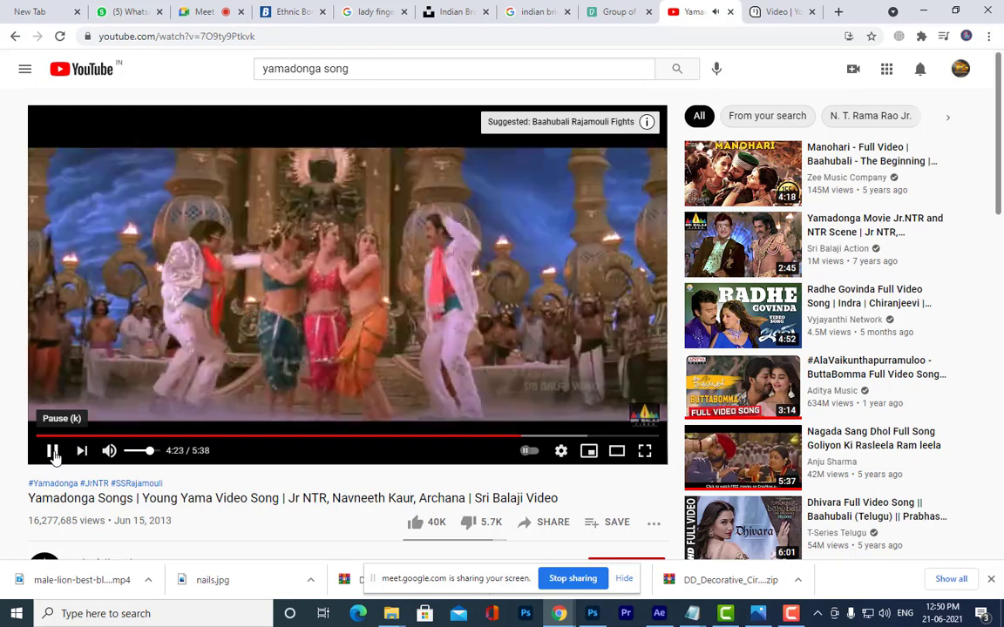
click(53, 456)
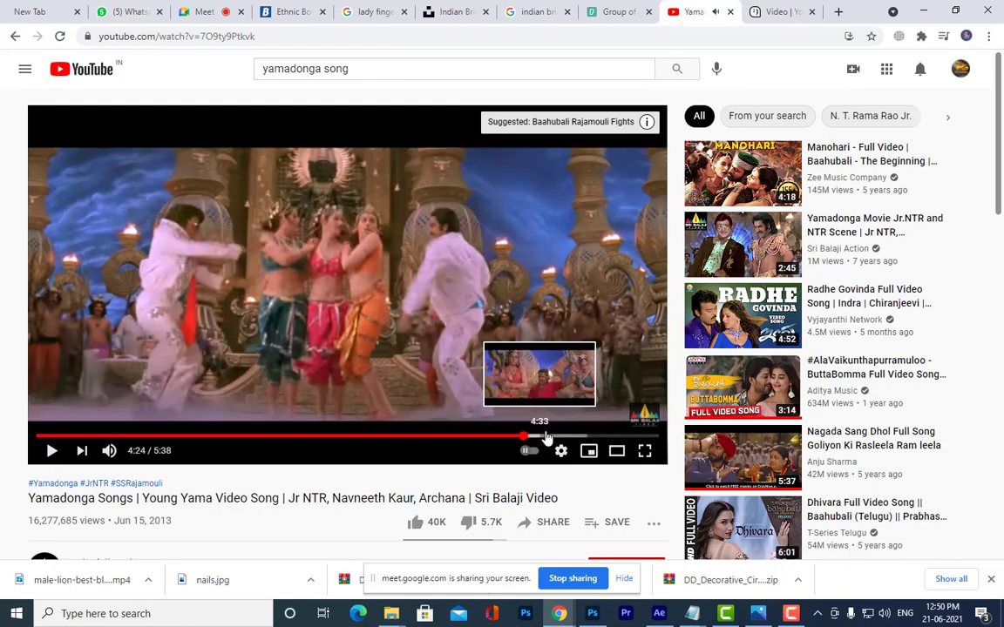
drag(545, 438, 469, 437)
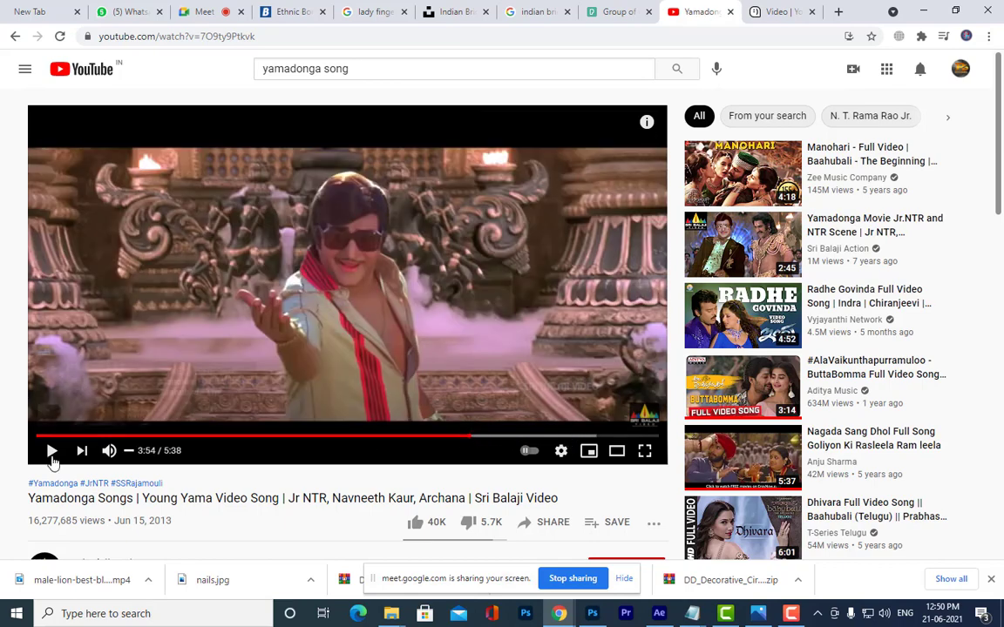
click(51, 453)
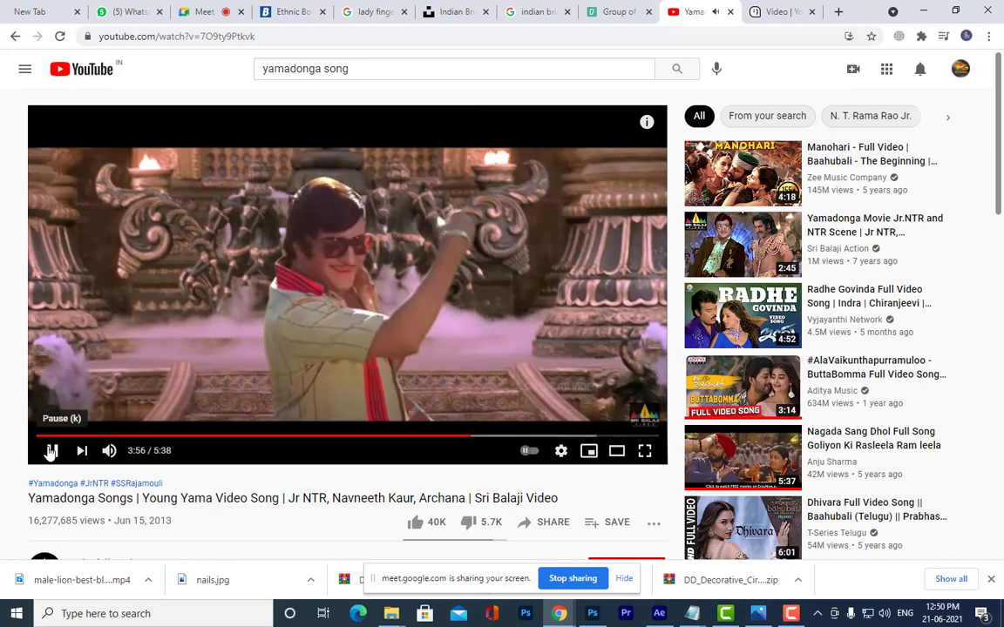
click(51, 453)
click(462, 438)
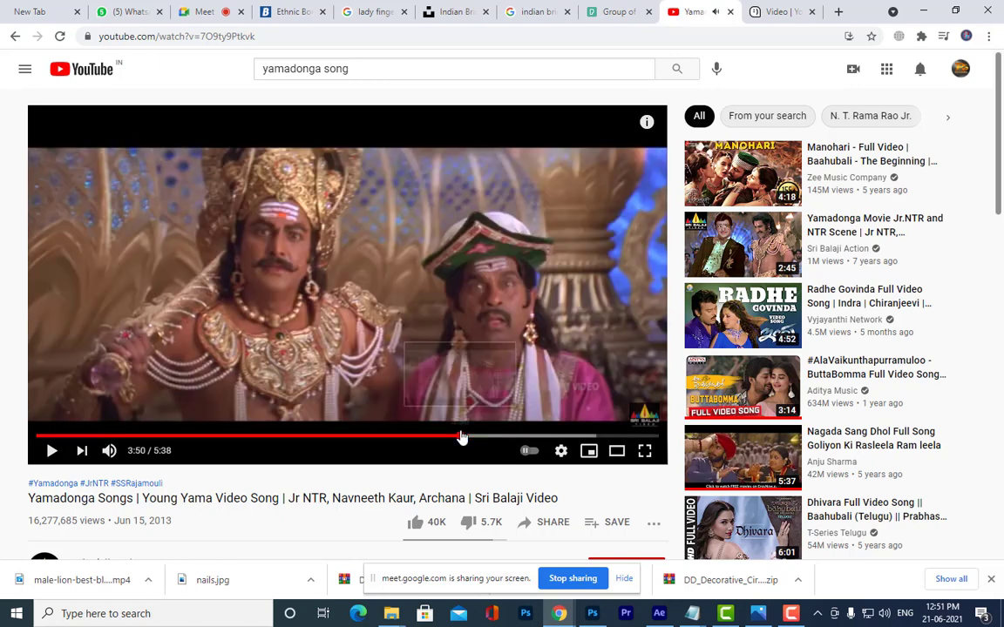
click(482, 437)
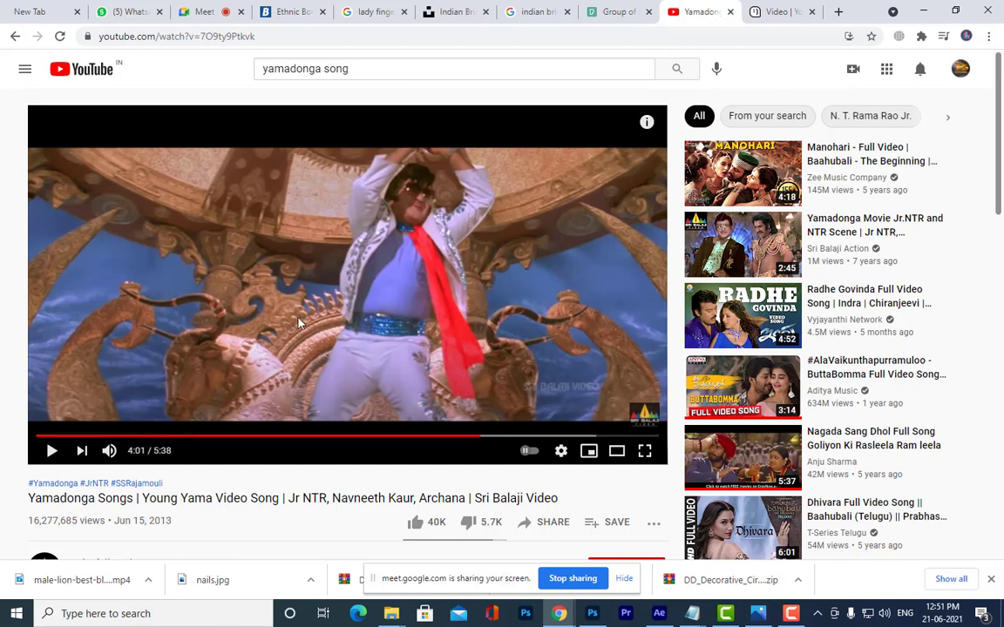
click(475, 437)
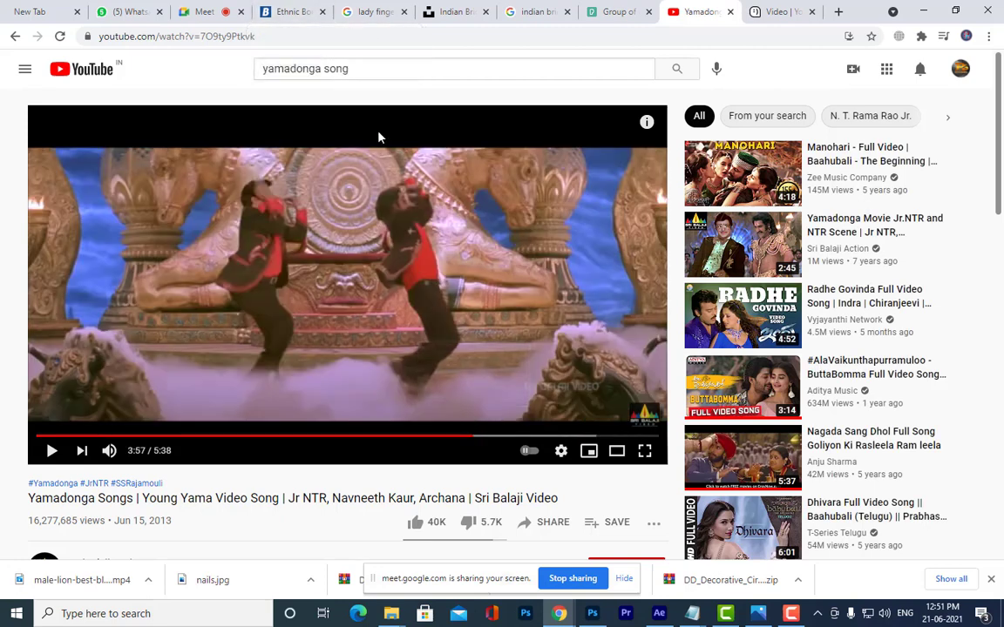
click(326, 66)
key(ctrl+a)
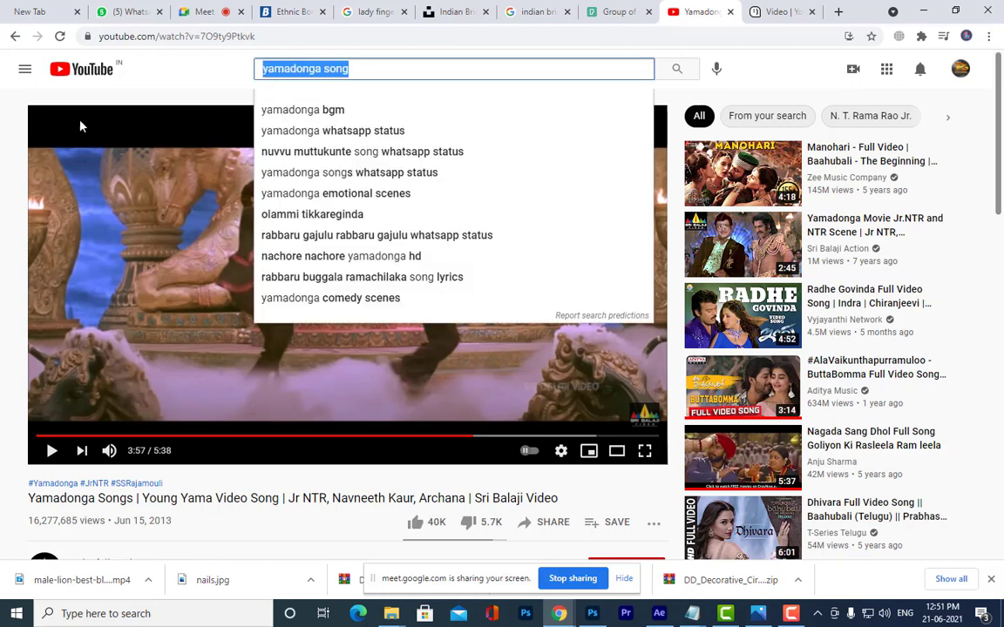
Search YouTube for 'shahrukh khan pose' and browse the results
key(BackSpace)
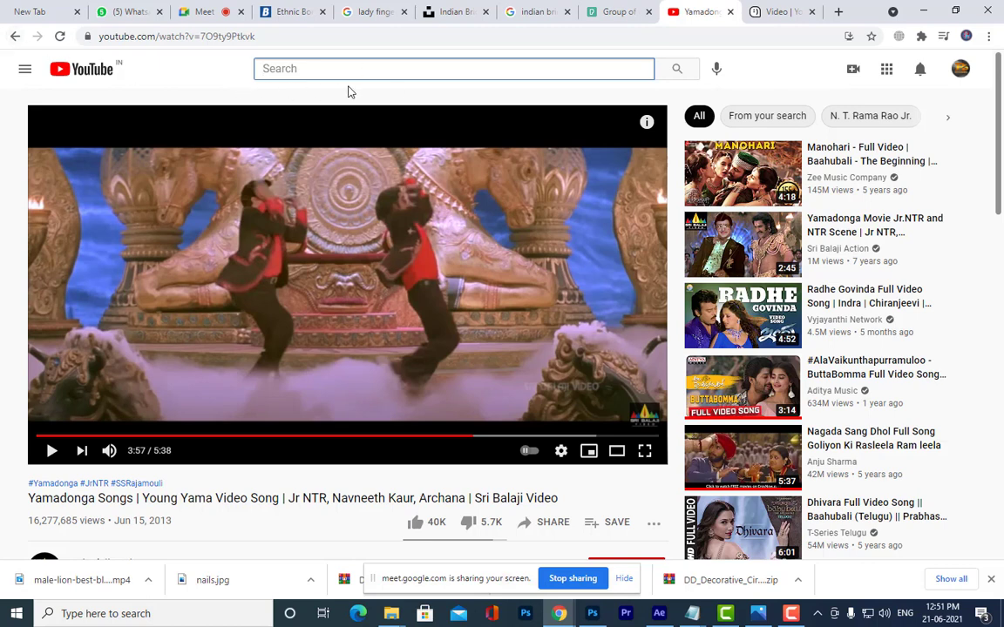
text(s)
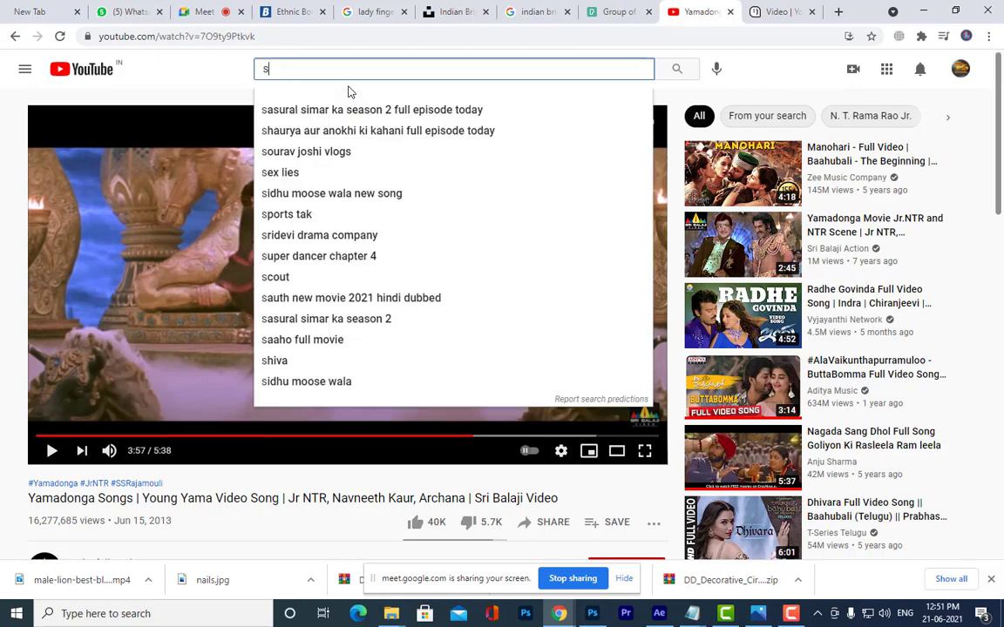
text(hahruk)
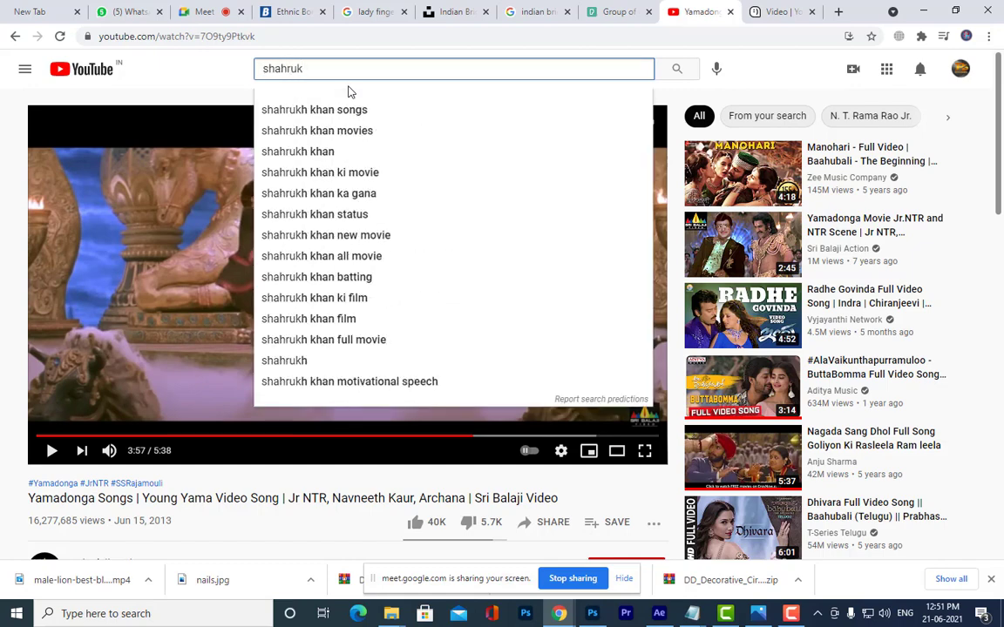
text(h khan)
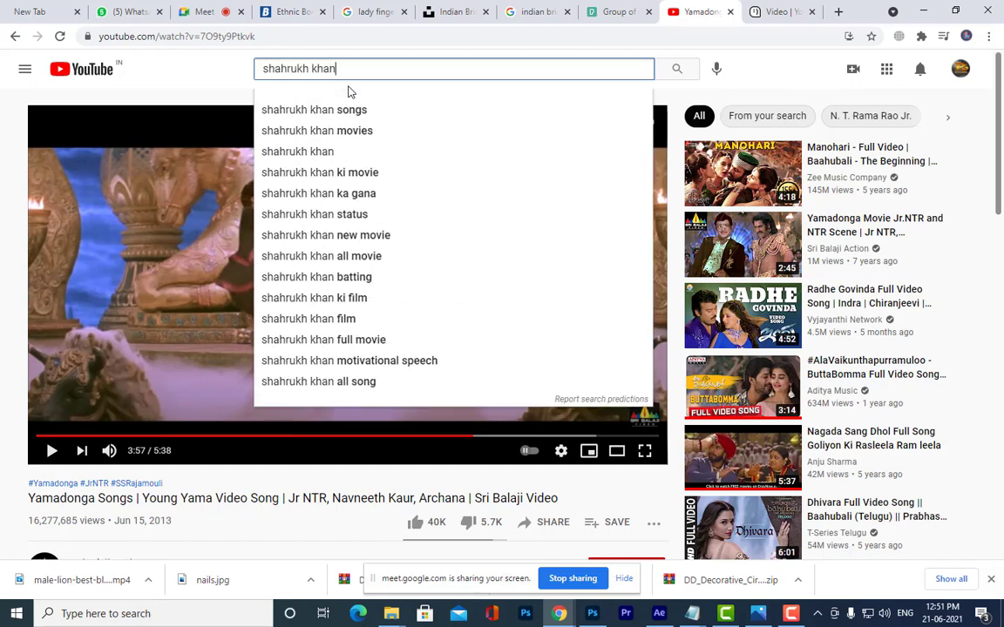
text( p)
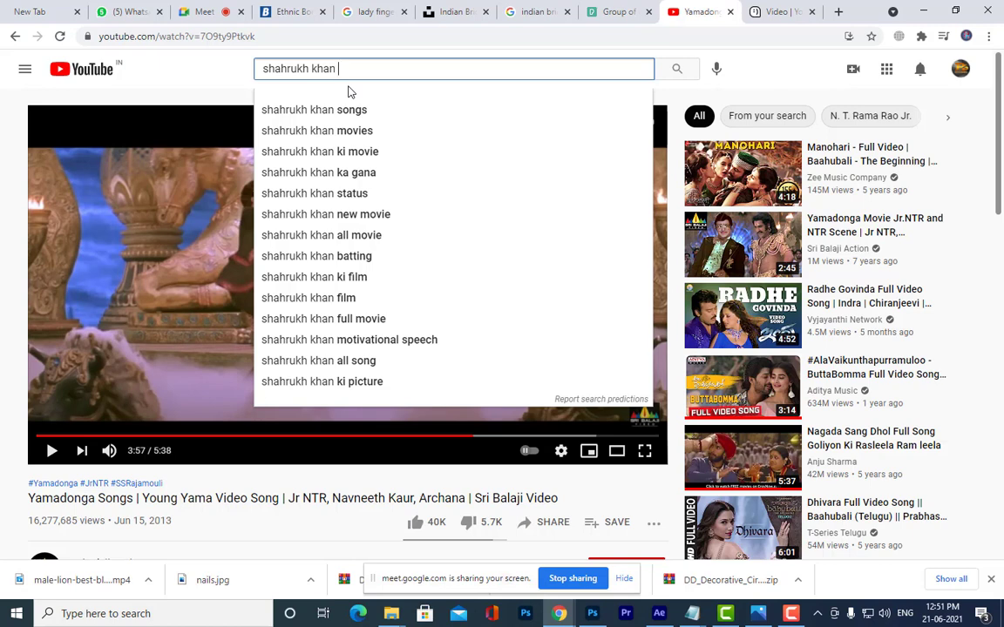
text(ose)
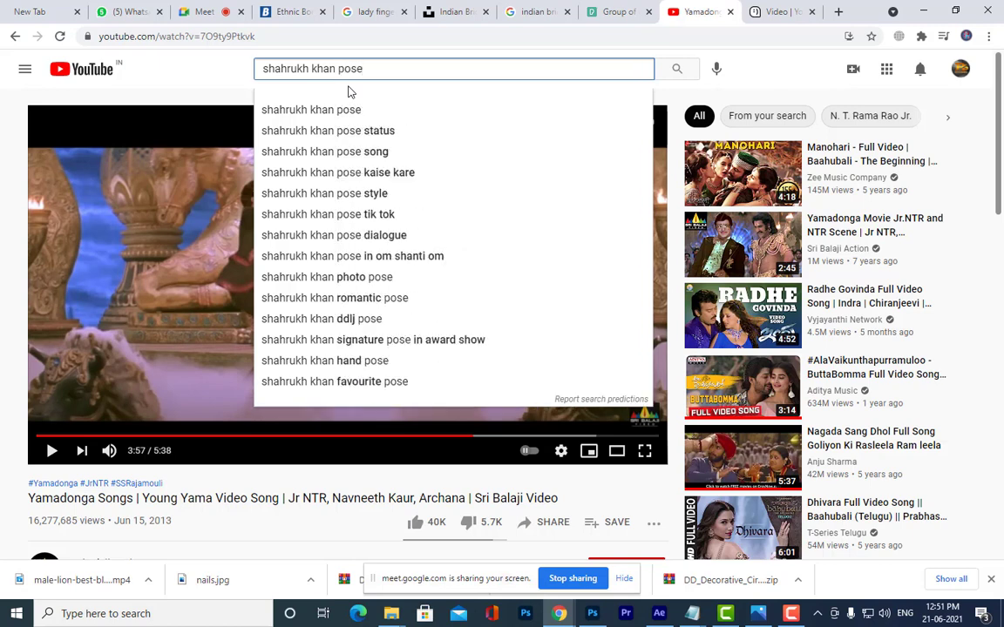
key(Return)
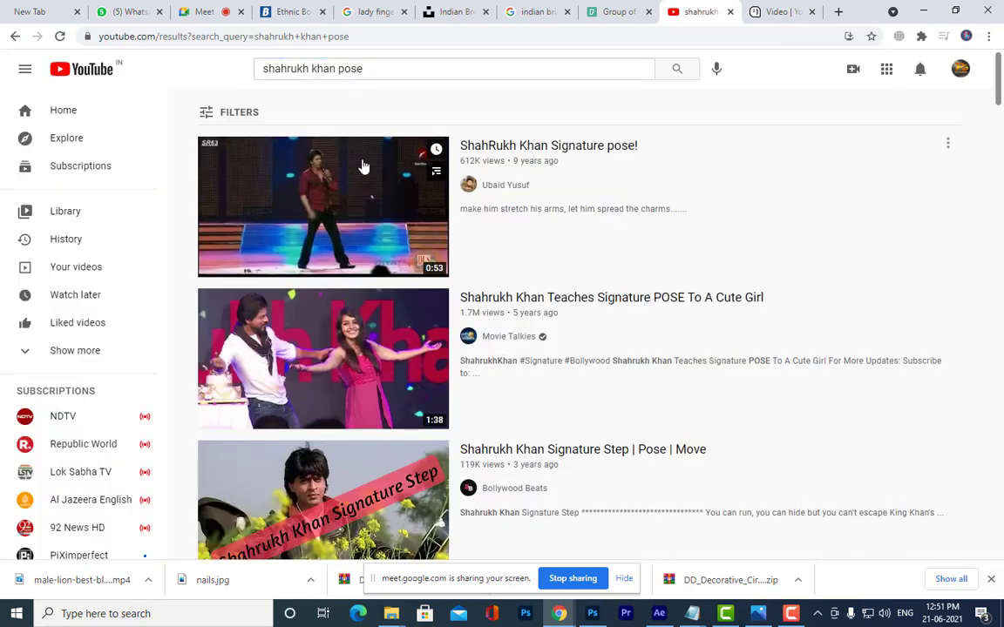
scroll(348, 335, down, 3)
scroll(384, 318, up, 3)
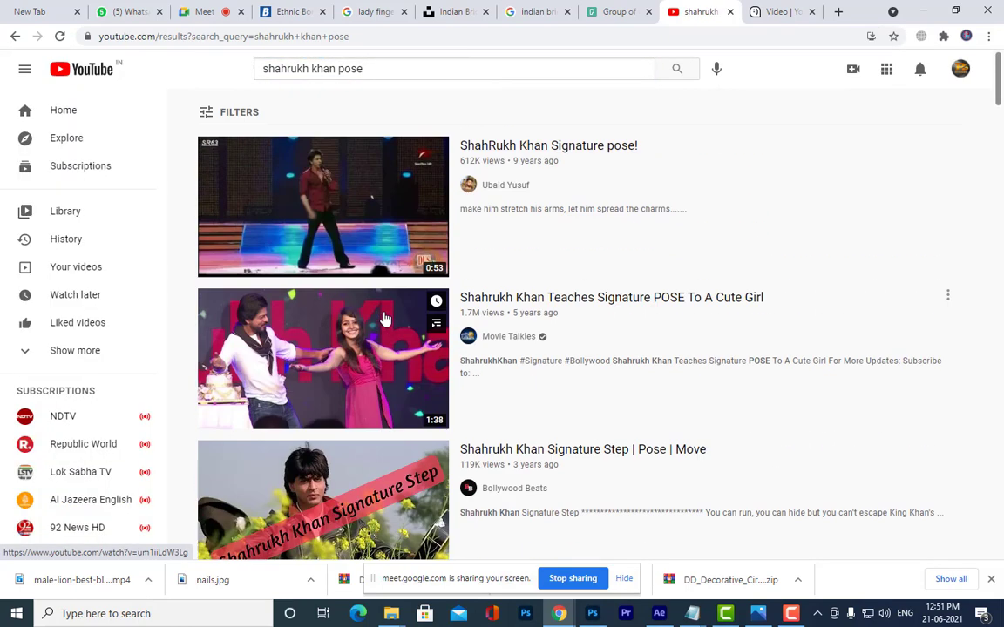
scroll(699, 195, down, 3)
scroll(699, 195, down, 2)
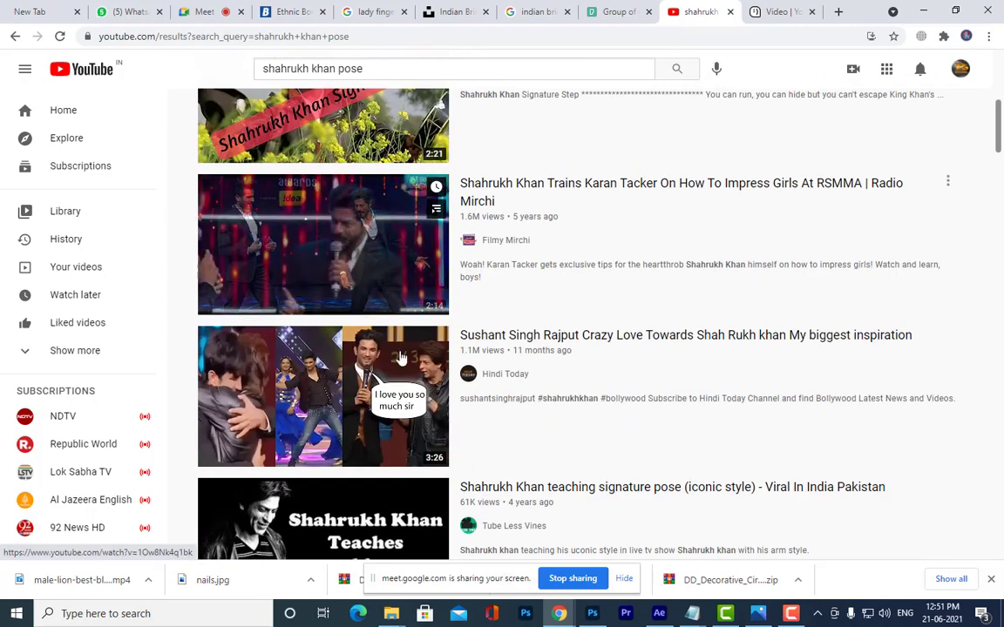
scroll(303, 409, down, 3)
scroll(288, 401, up, 4)
scroll(288, 484, up, 4)
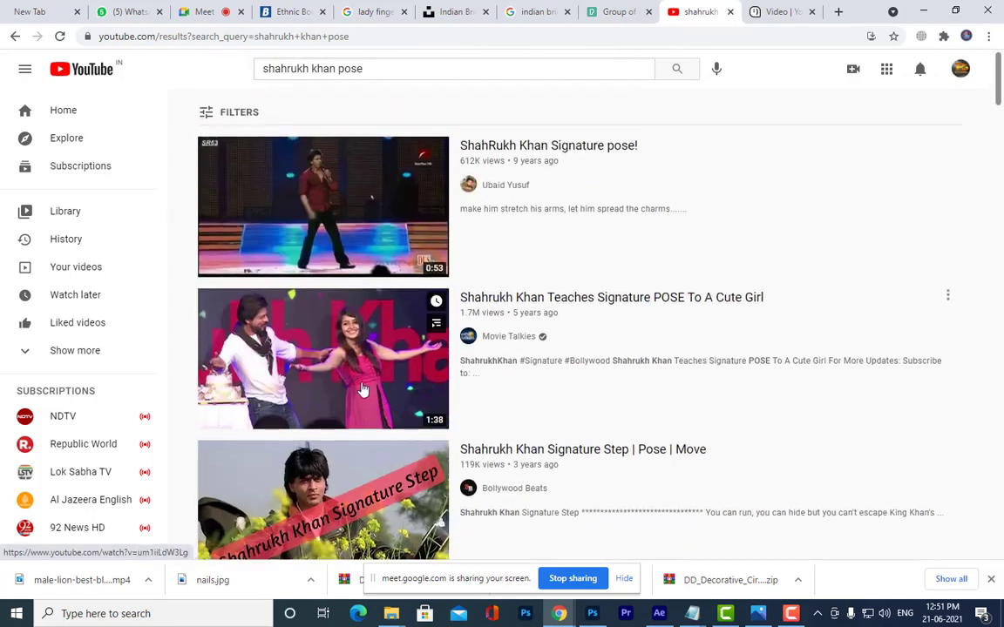
Preview the Shahrukh Khan Signature Step video from 0:14 with the ad dismissed
click(288, 483)
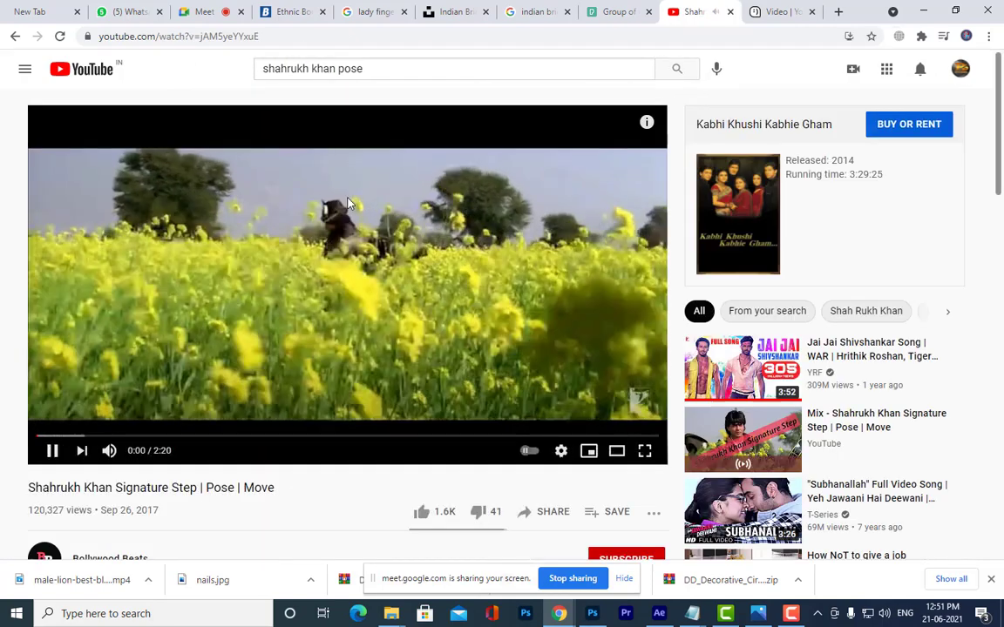
click(100, 435)
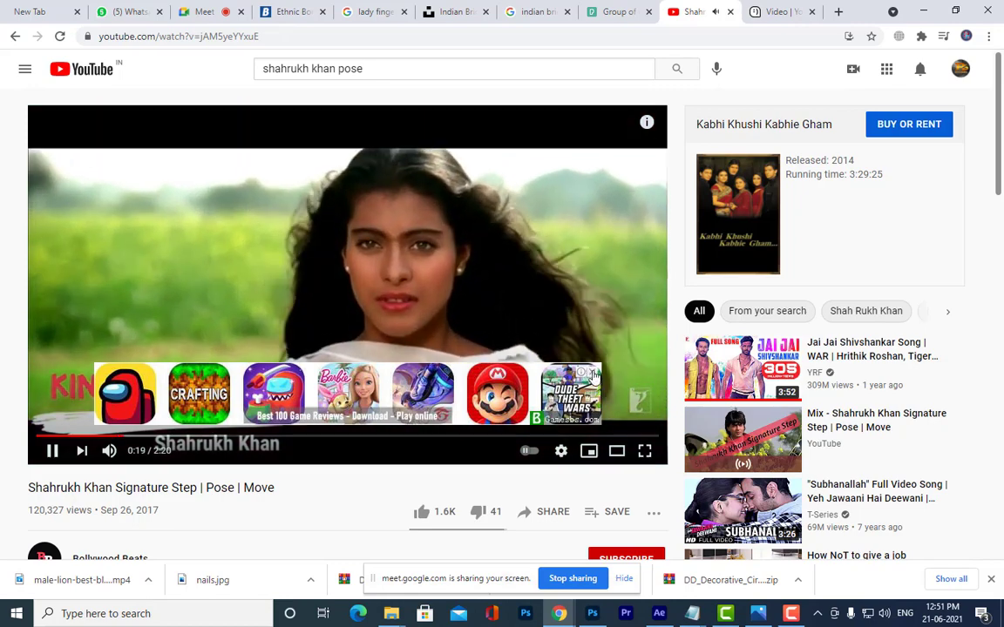
click(591, 373)
Filter the results to videos under 4 minutes and open ShahRukh Khan Signature pose!
click(15, 36)
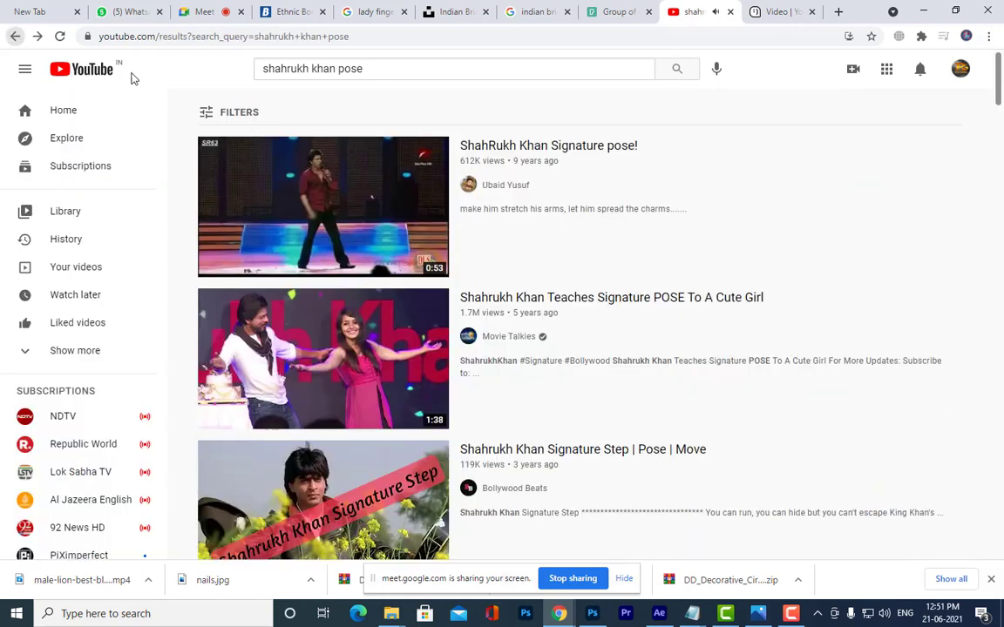
click(207, 115)
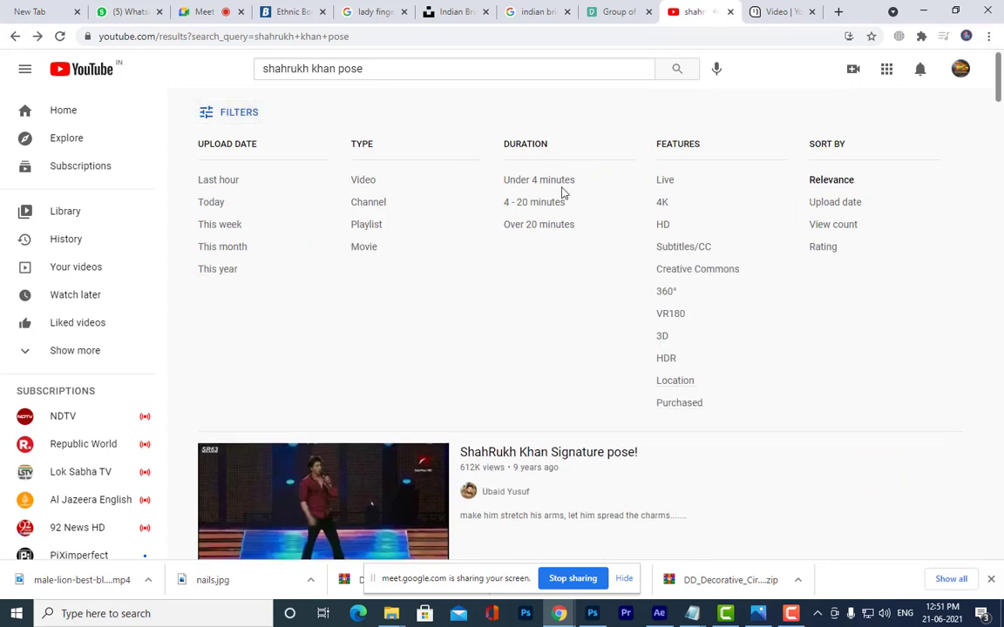
click(542, 183)
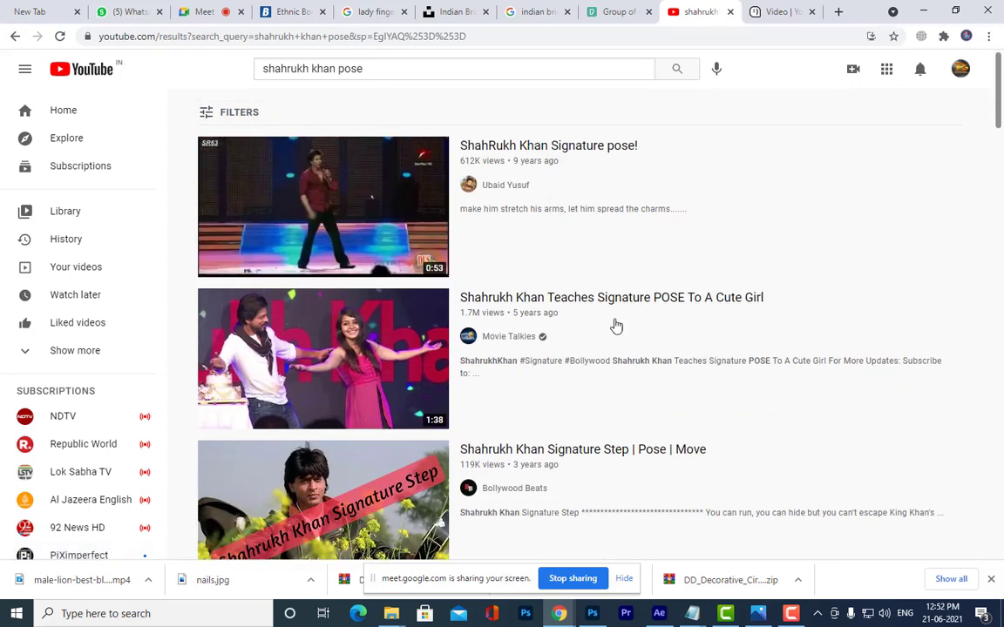
click(353, 222)
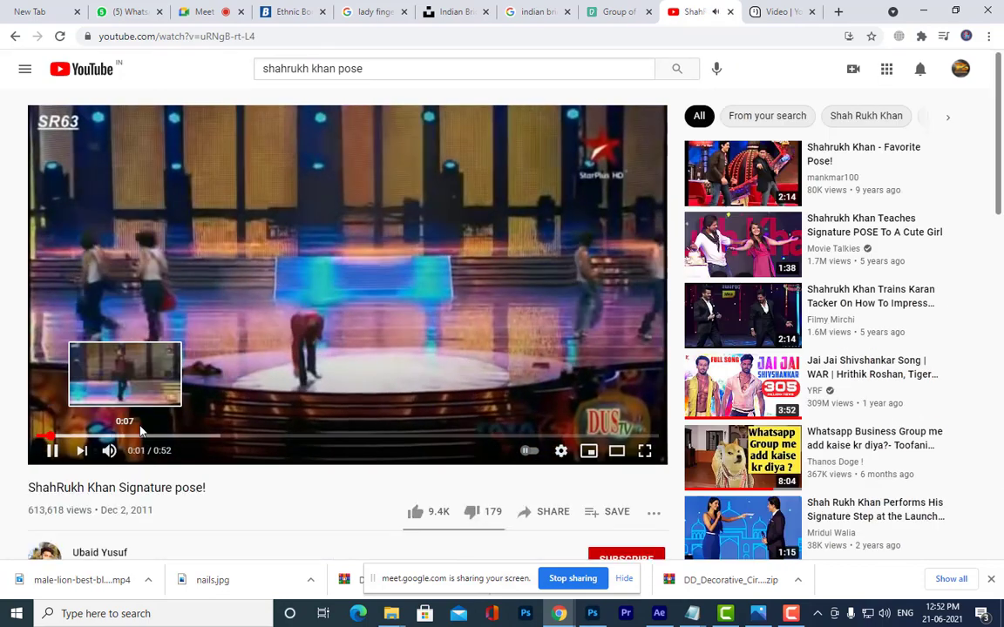
Dismiss the ad and pause on the pointing pose at 0:32
click(217, 435)
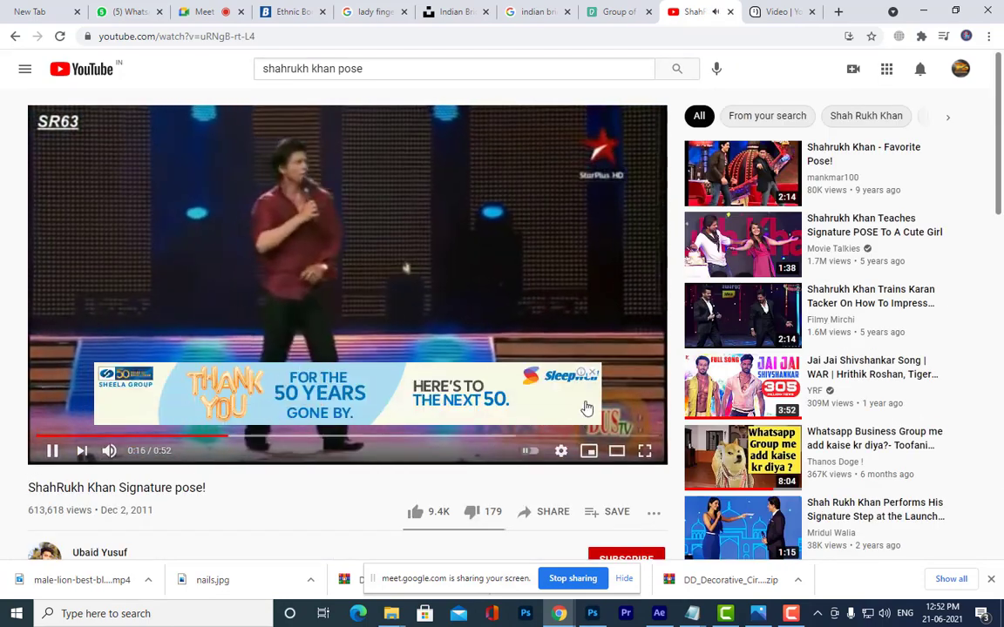
click(593, 373)
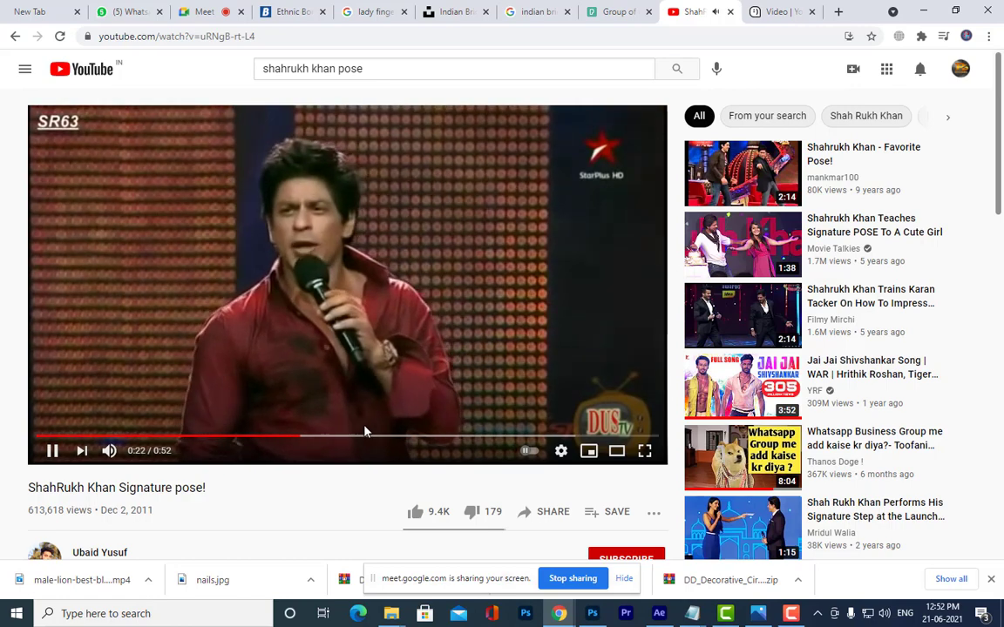
click(409, 438)
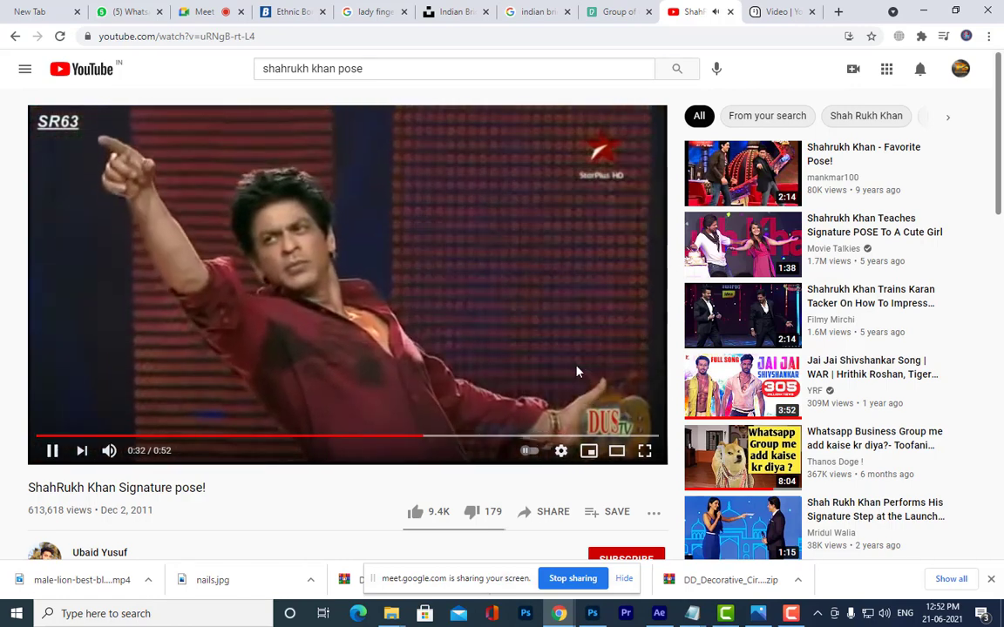
click(426, 400)
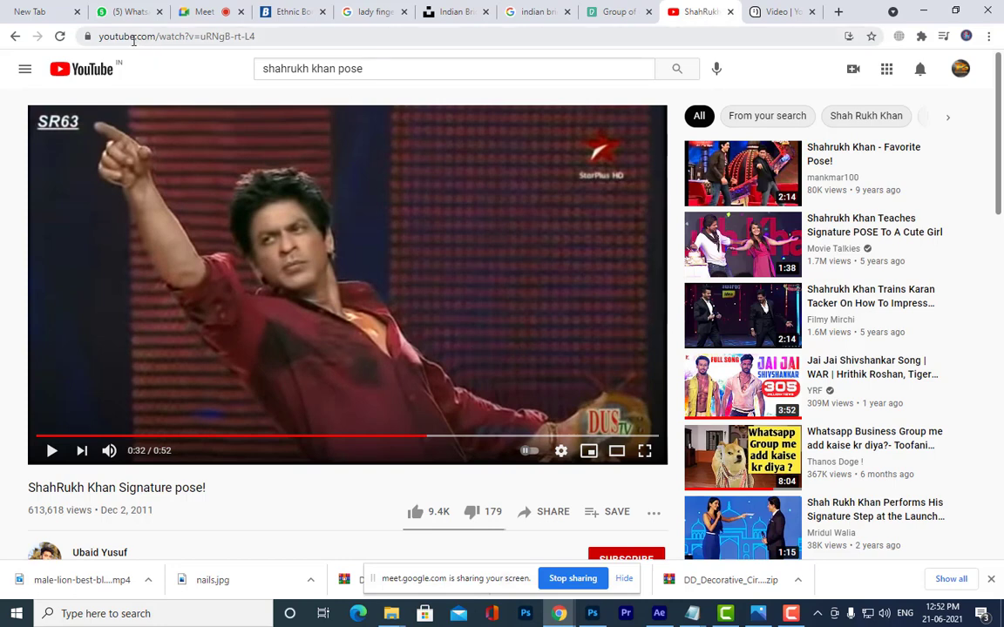
Load the video on yout.com and convert it to a 480p MP4 download
drag(133, 41, 150, 38)
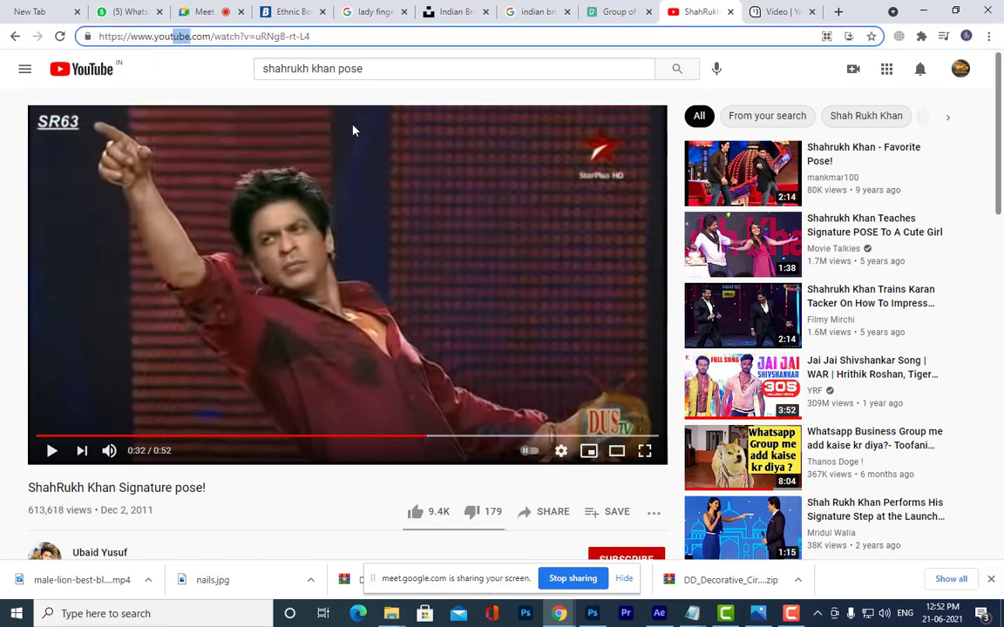
key(BackSpace)
click(338, 36)
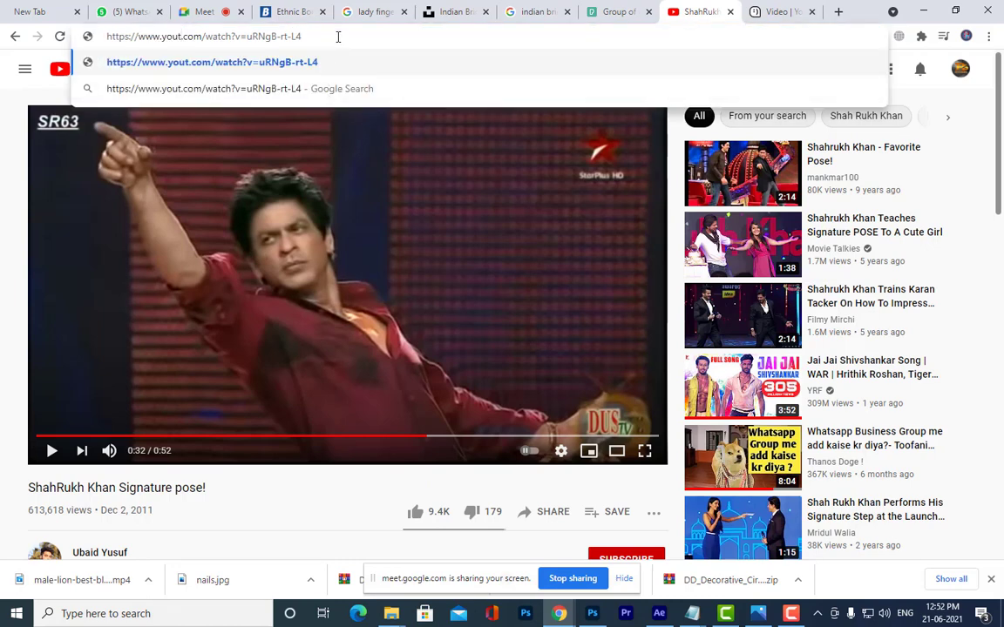
key(Return)
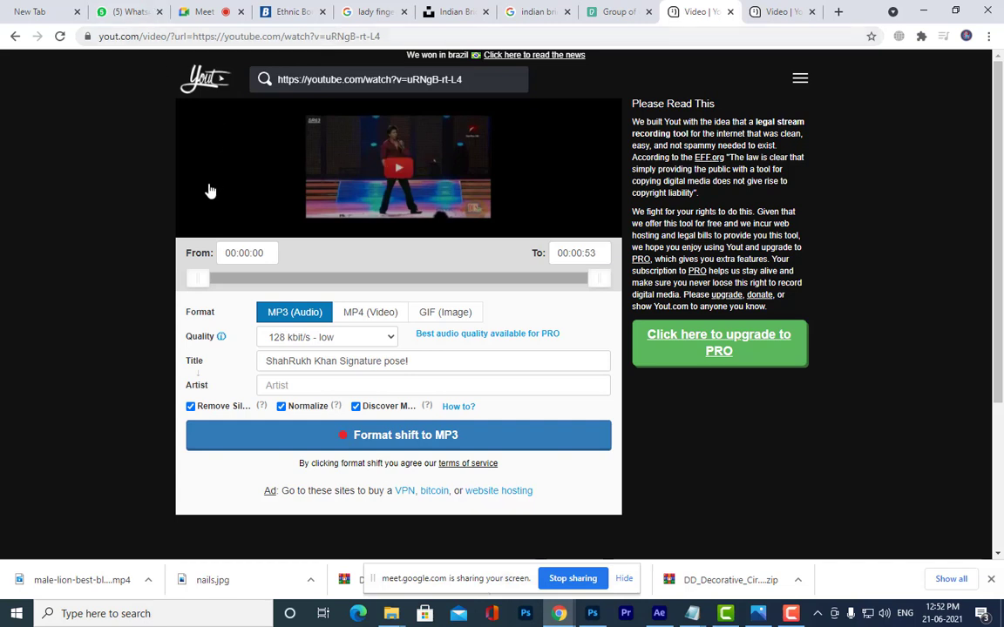
click(361, 313)
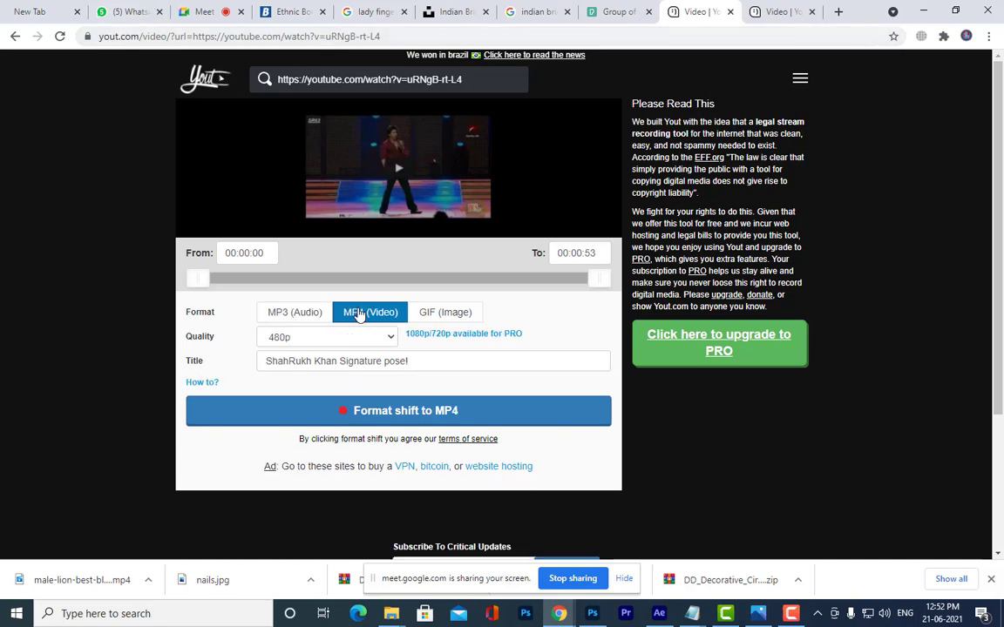
click(387, 418)
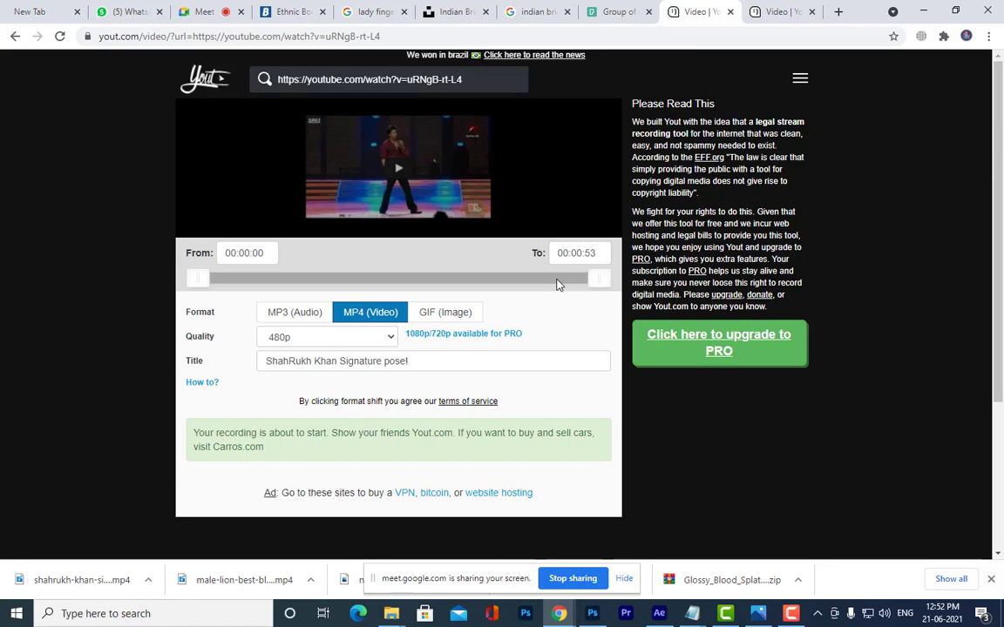
Show the downloaded shahrukh-khan-signature-pose video in Downloads, minimize Explorer, and switch to After Effects
click(148, 585)
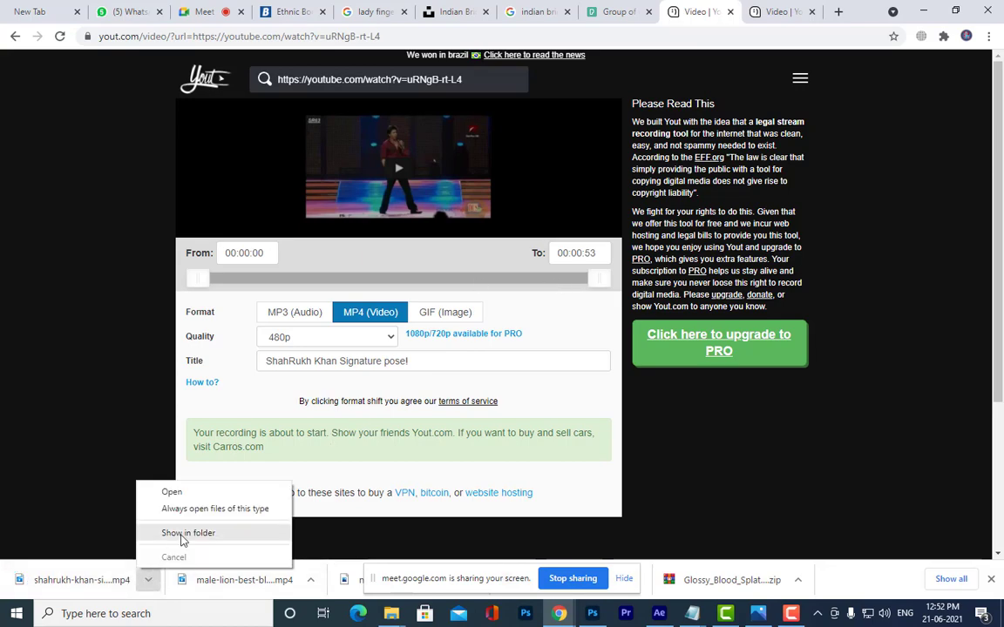
click(165, 533)
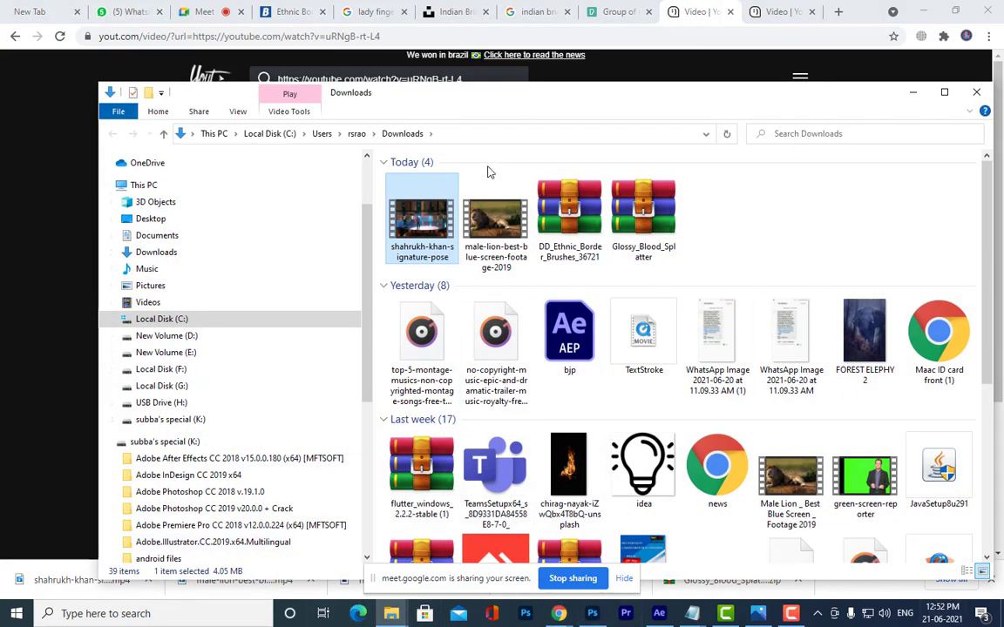
click(915, 92)
click(656, 614)
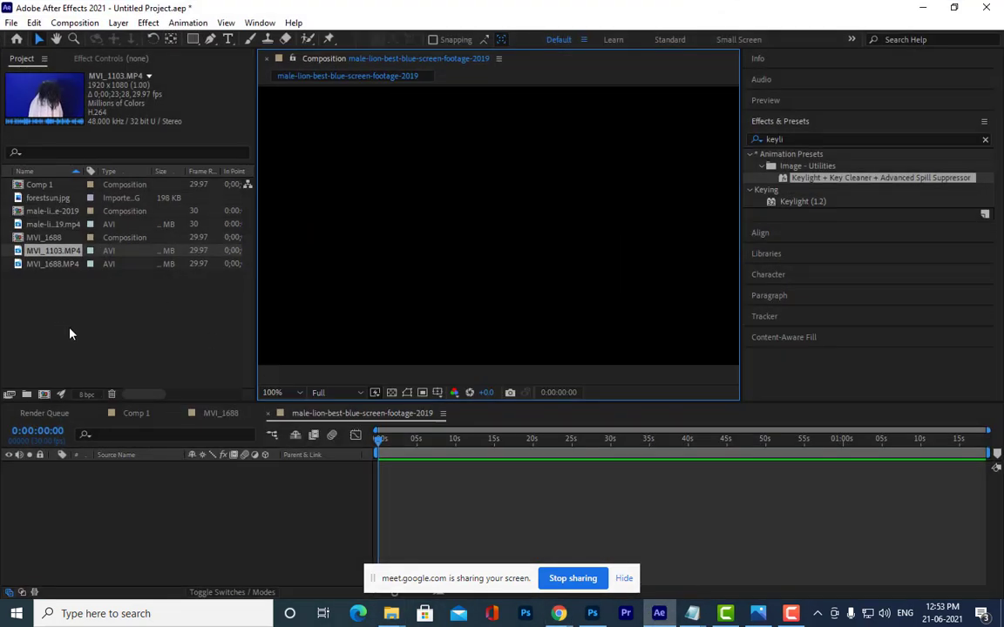
Import shahrukh-khan-signature-pose.mp4 from Downloads and make a 640x360, 25.229 fps composition from it
right_click(91, 310)
mouse_move(244, 375)
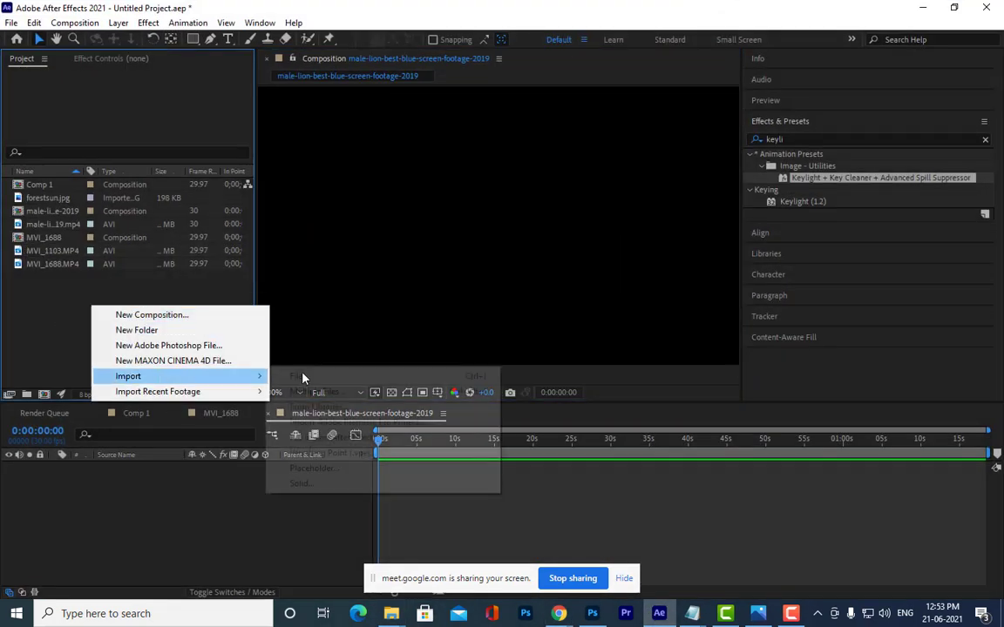
click(346, 377)
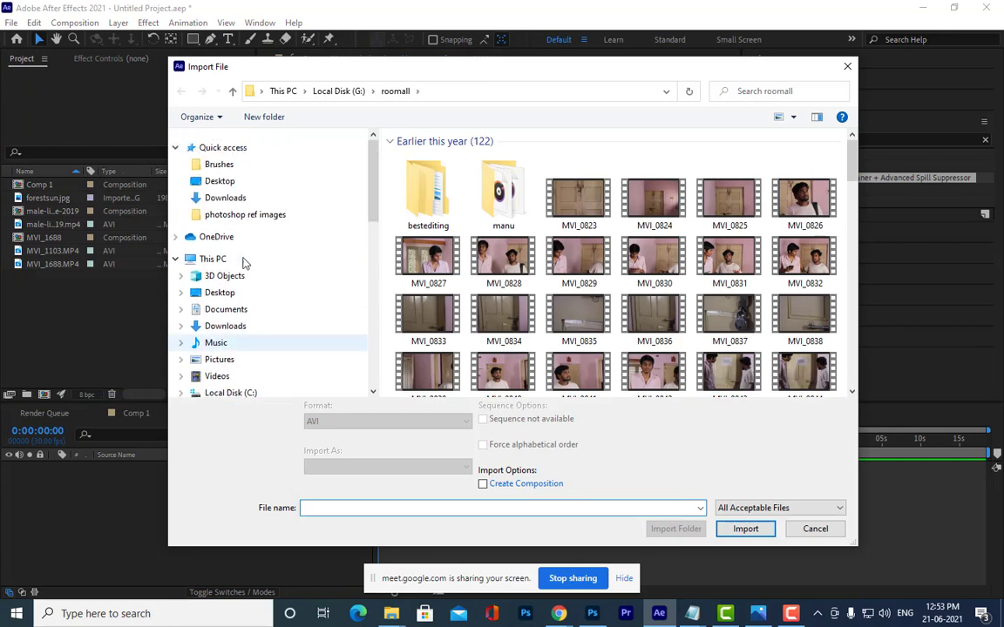
click(229, 198)
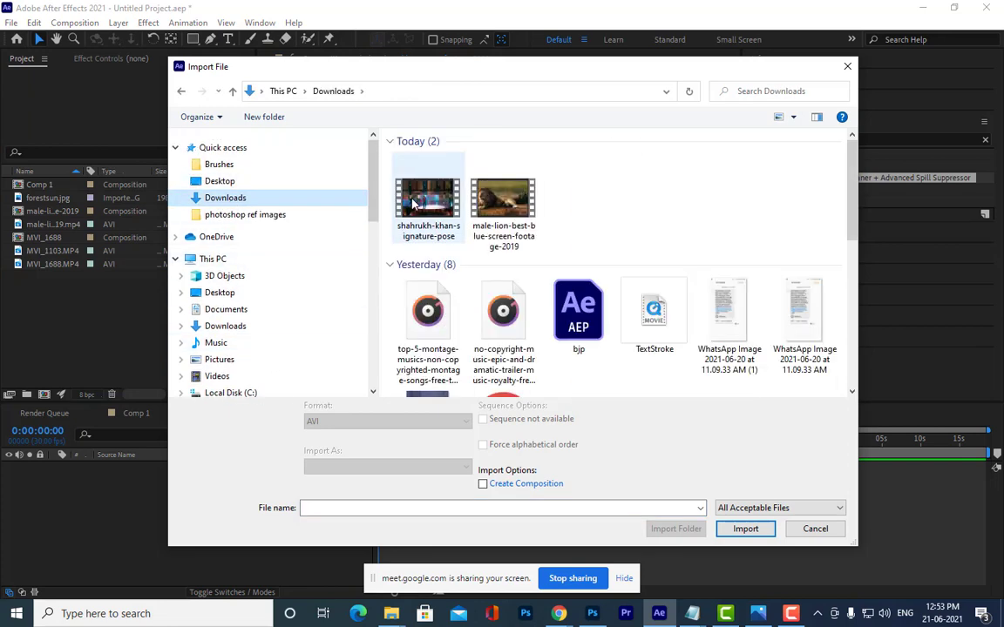
click(415, 203)
click(743, 531)
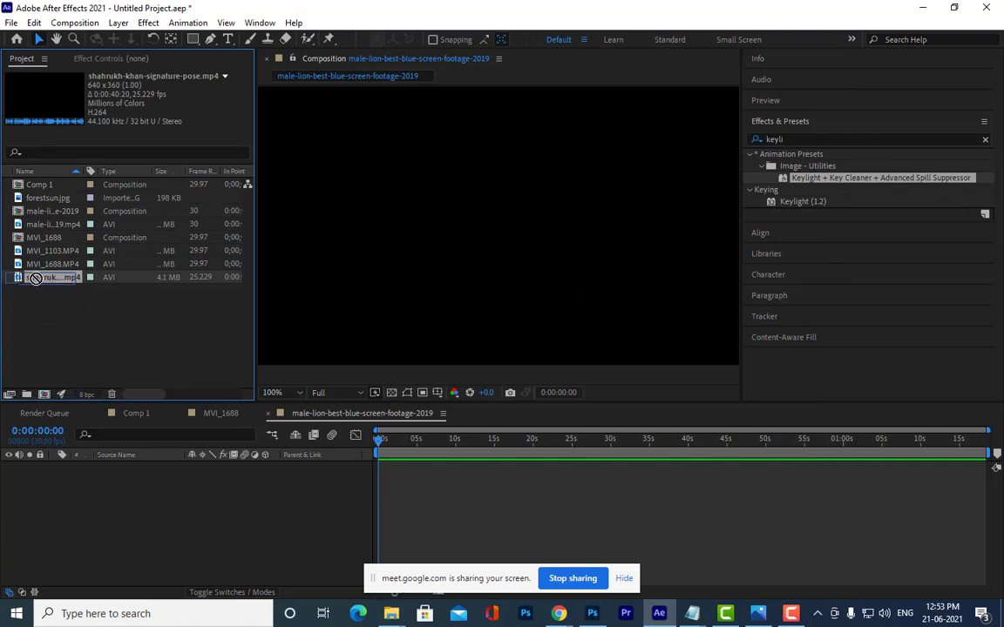
drag(35, 278, 99, 289)
drag(48, 328, 44, 394)
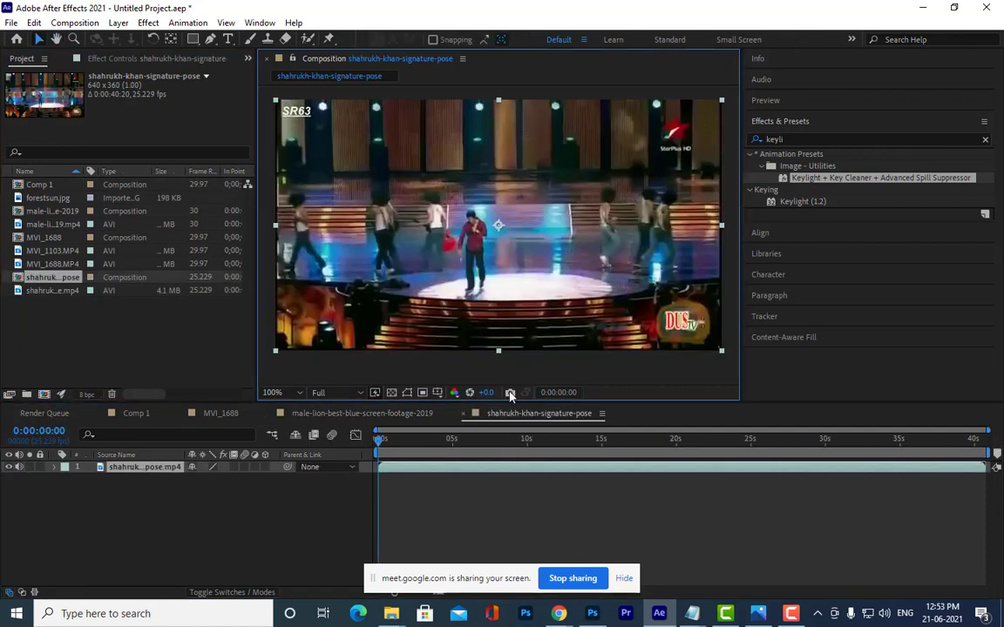
Trim the clip's in-point at 0:00:16:10, slide it to 0:00, and preview it
drag(474, 440, 624, 442)
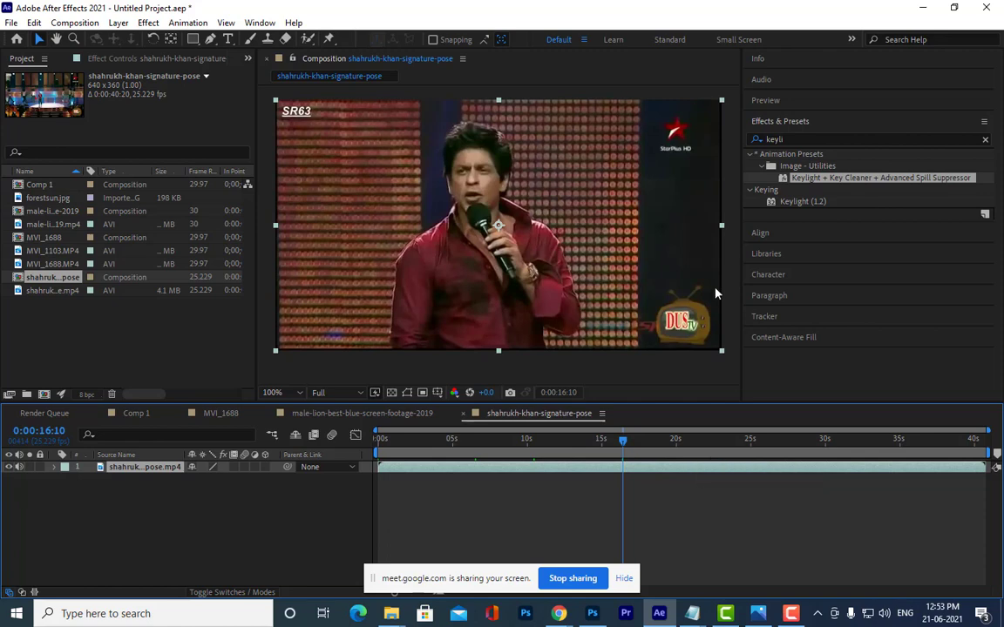
key(alt+bracketleft)
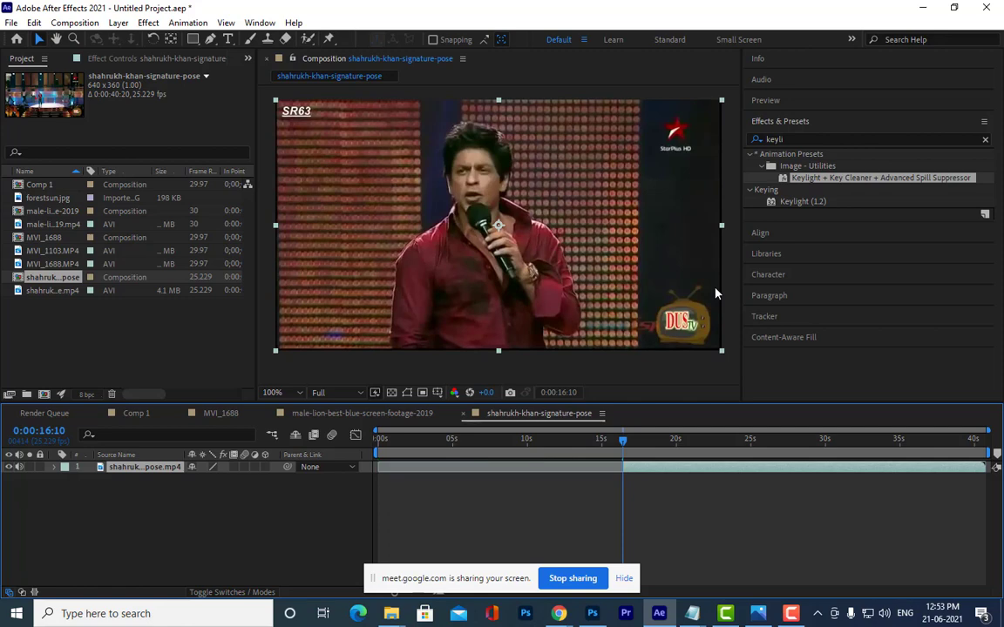
key(Home)
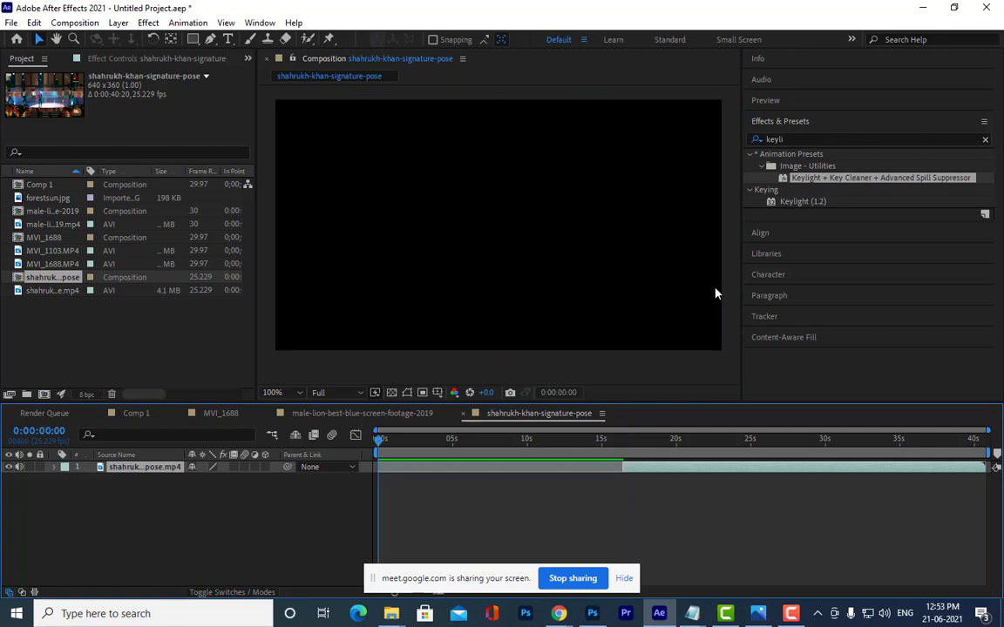
key(bracketleft)
key(space)
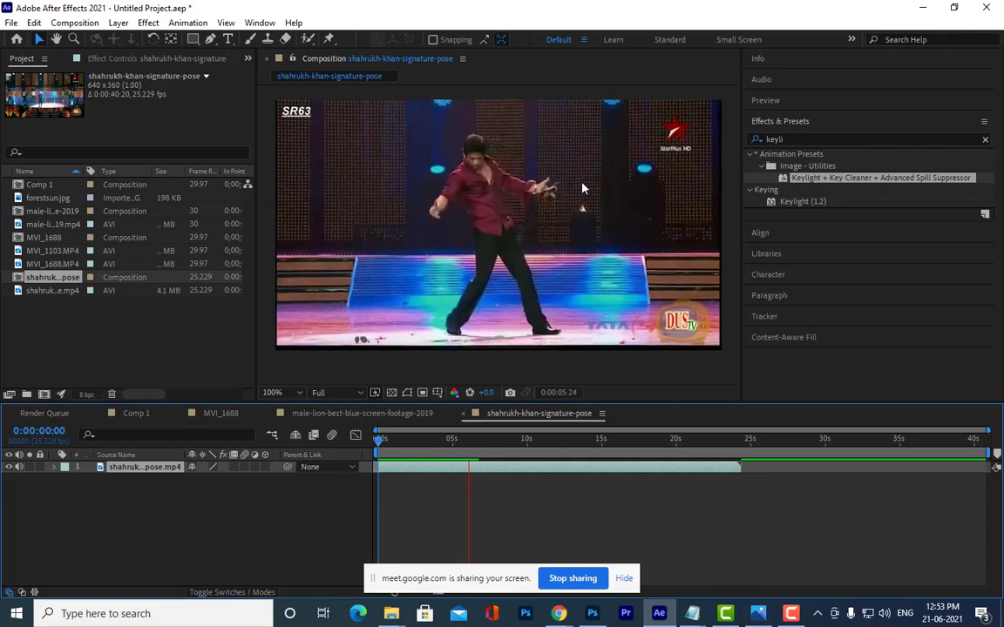
click(705, 211)
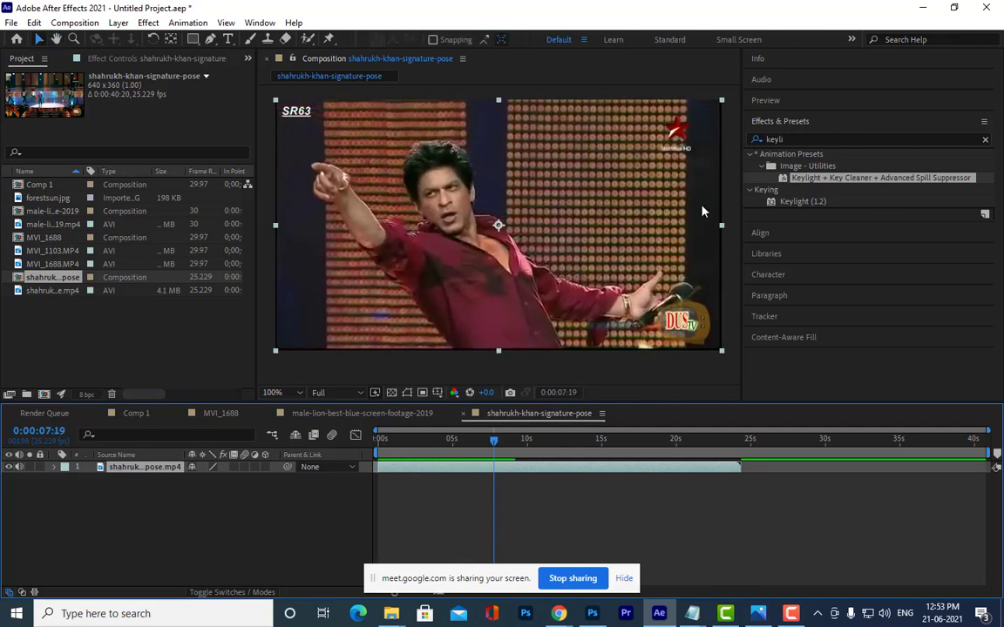
drag(475, 446, 428, 457)
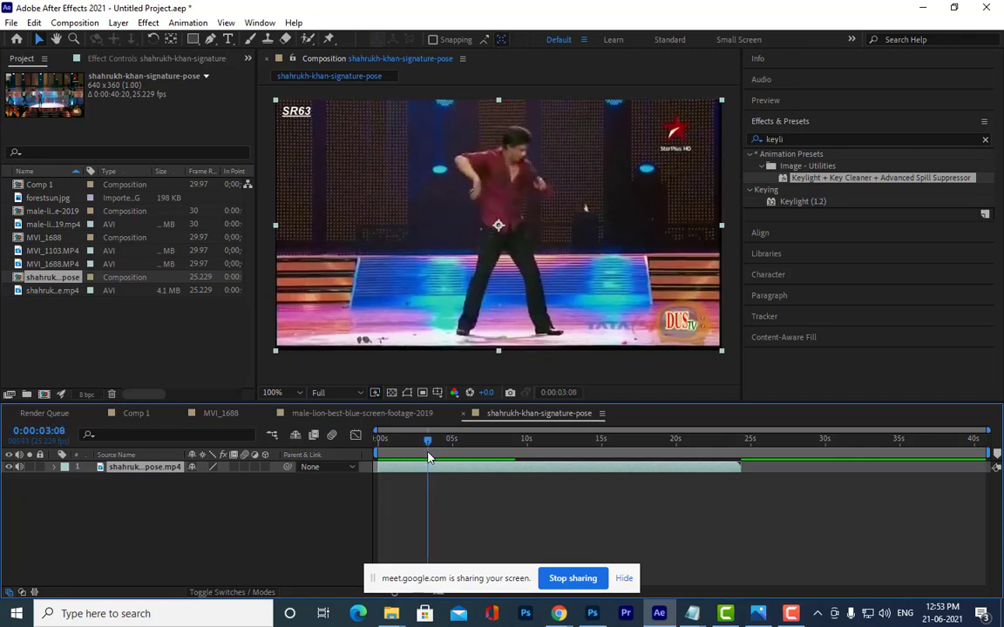
Trim the clip's start at 0:00:03:18 and shift the layer back to 0s
drag(429, 458, 436, 458)
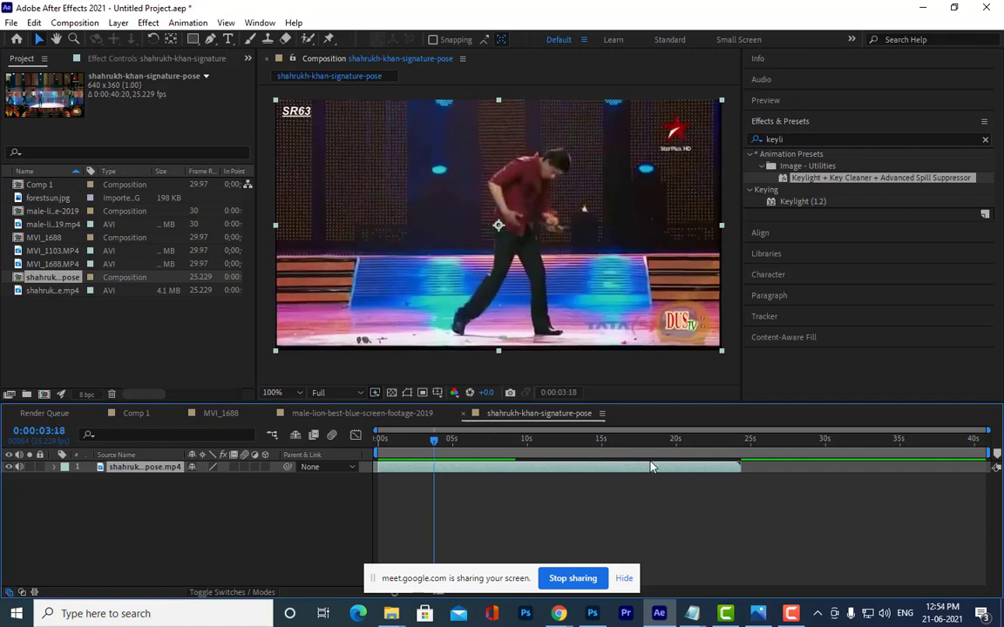
key(alt+bracketleft)
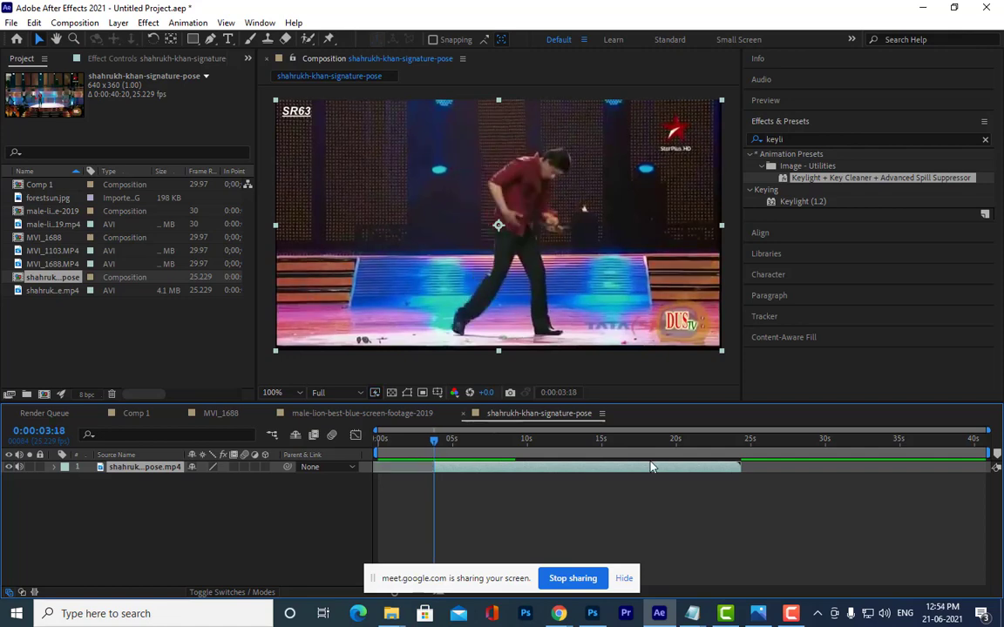
key(Home)
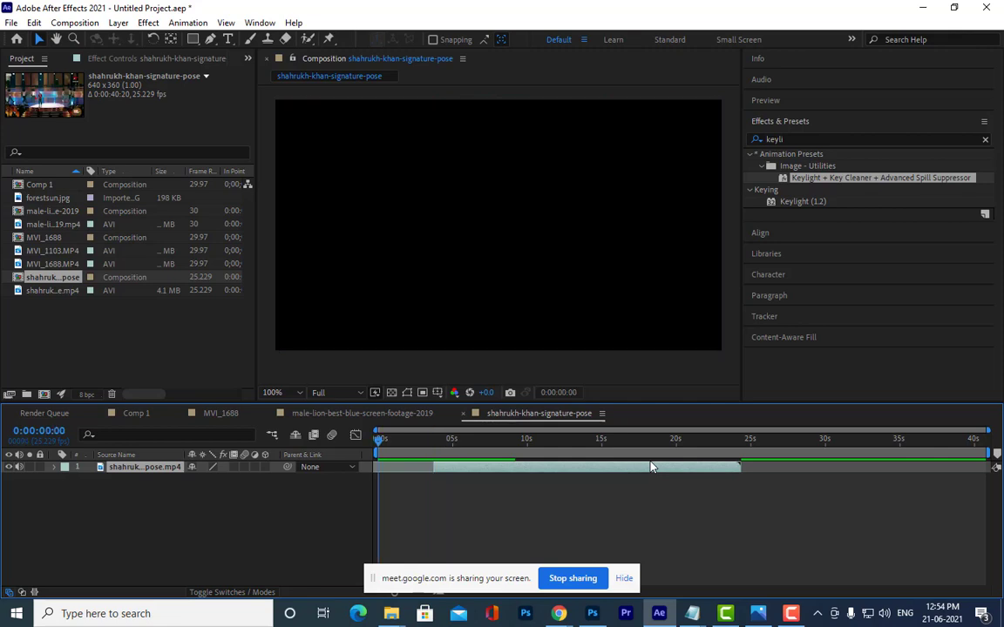
key(bracketleft)
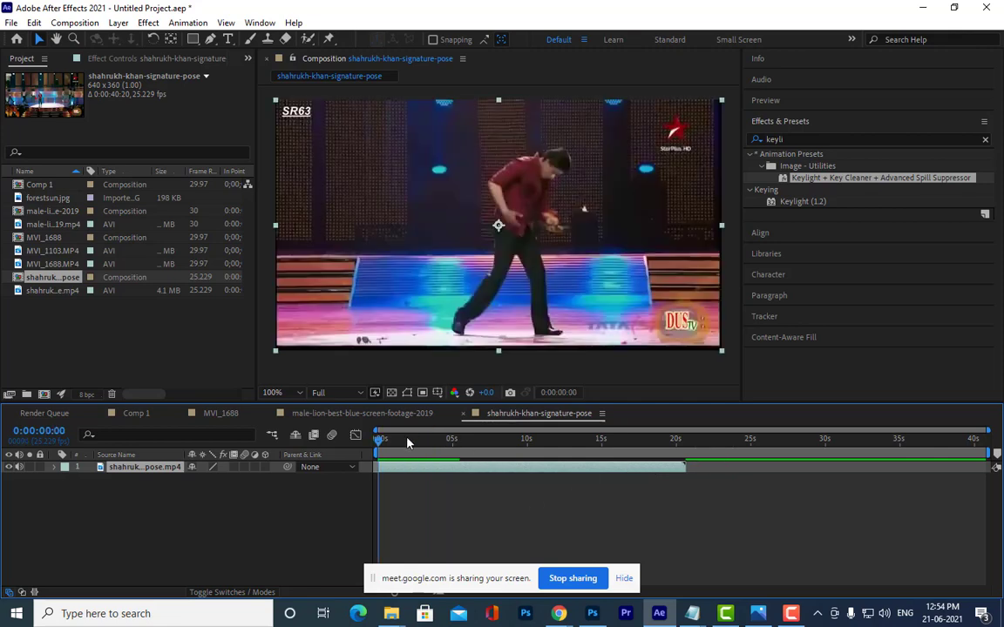
Scrub the first seconds to find where the pose ends, then preview from the start
drag(377, 447, 420, 447)
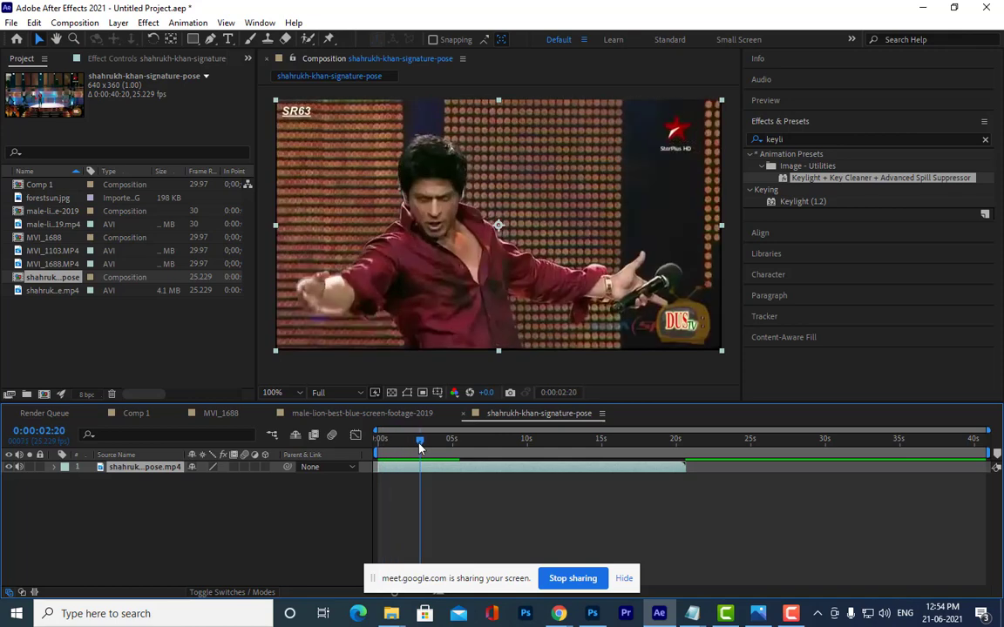
drag(421, 447, 417, 445)
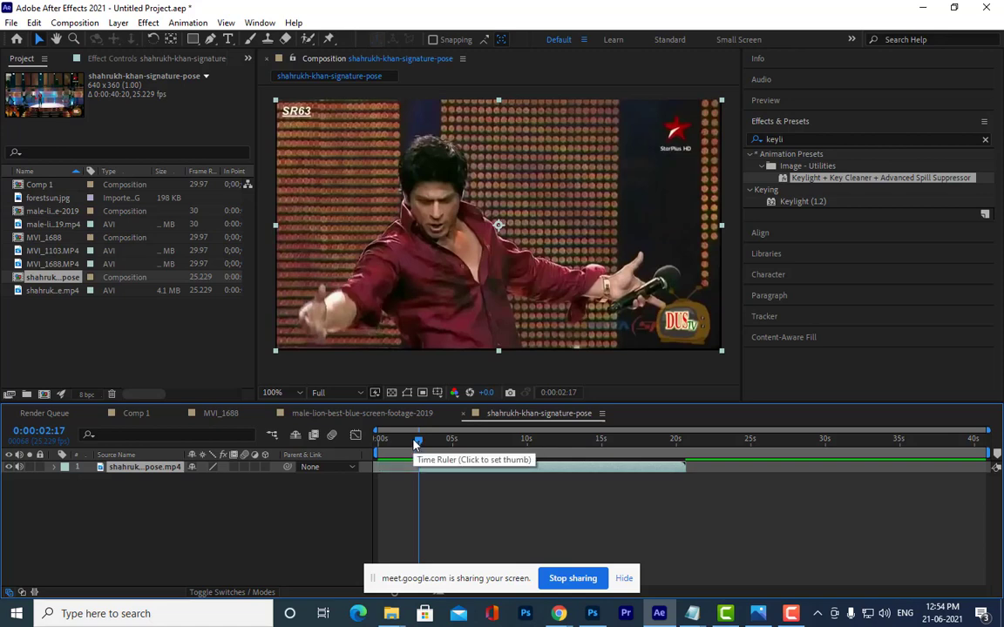
drag(416, 445, 380, 444)
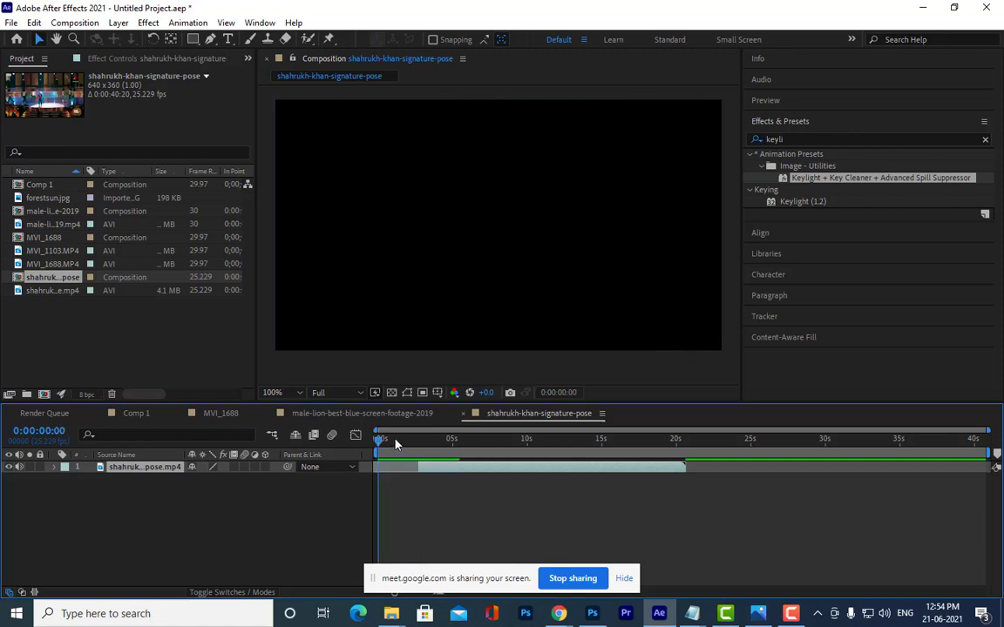
key(space)
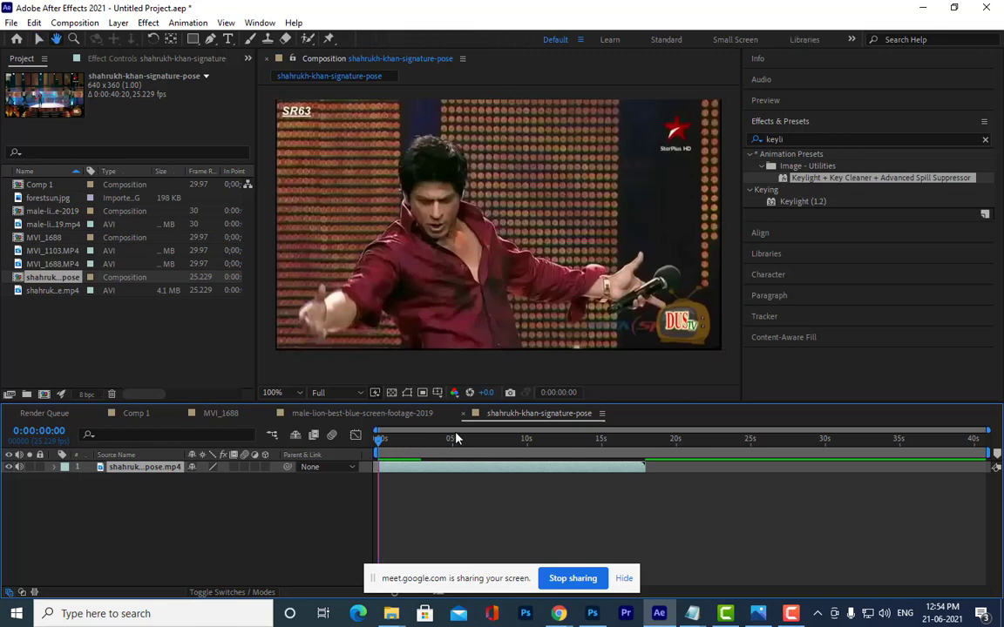
key(space)
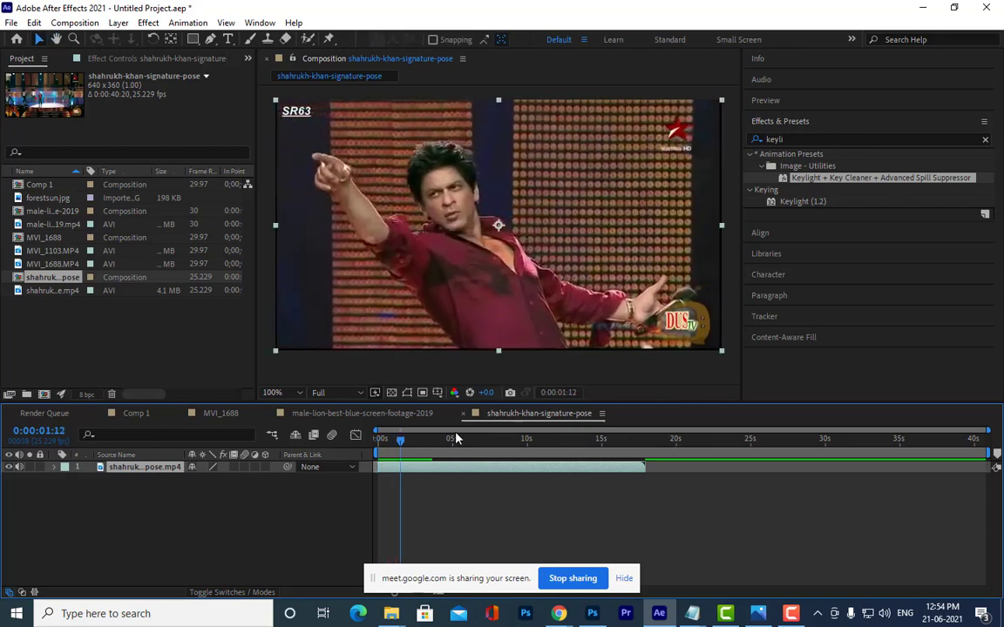
Pin the pose's end between 0:00:02:09 and 0:00:02:10, previewing again to check
click(408, 440)
drag(411, 443, 416, 446)
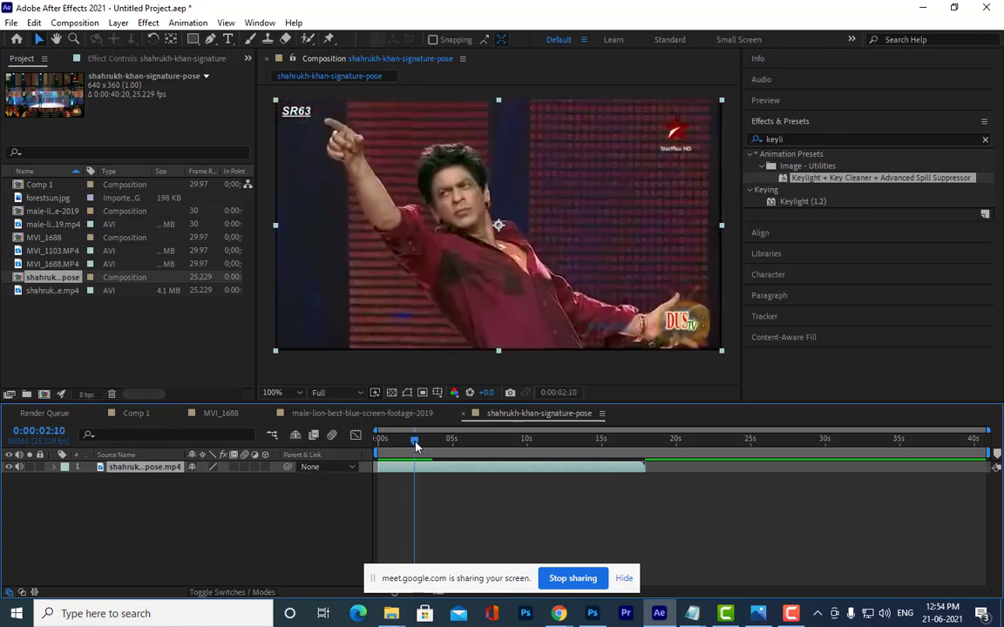
drag(408, 447, 368, 447)
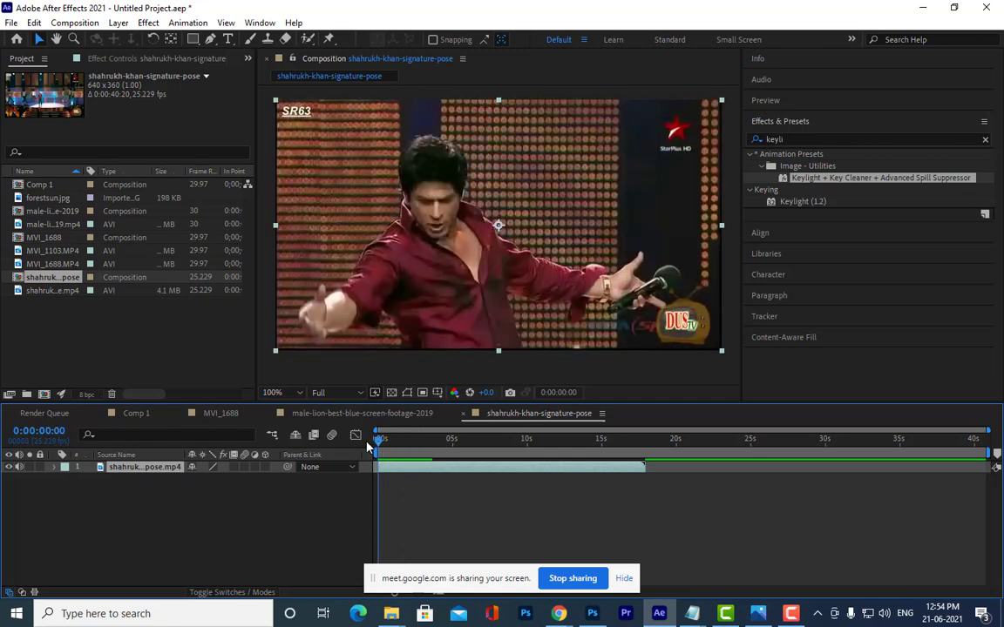
key(space)
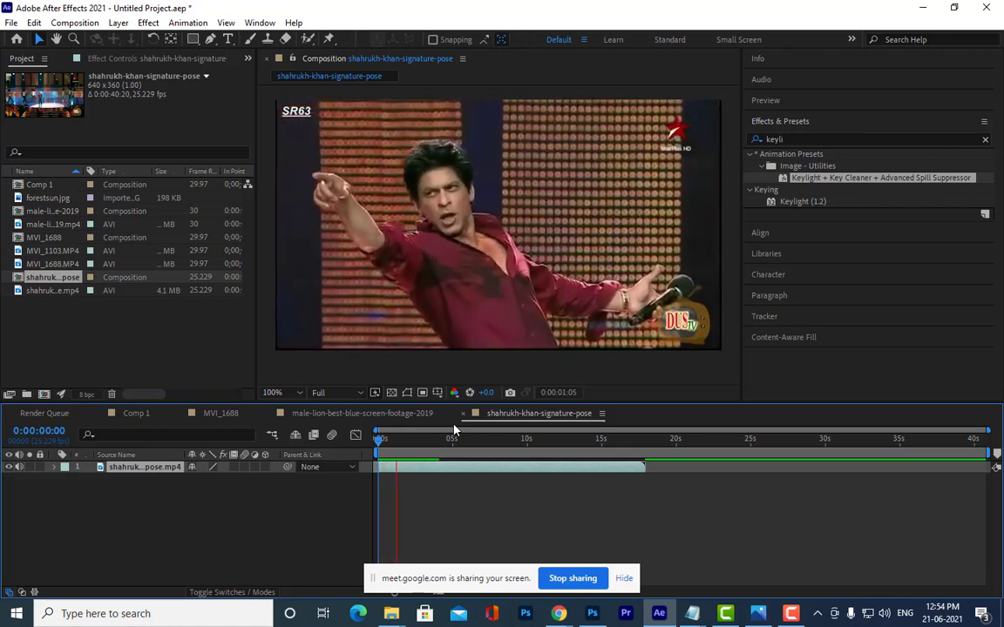
click(412, 440)
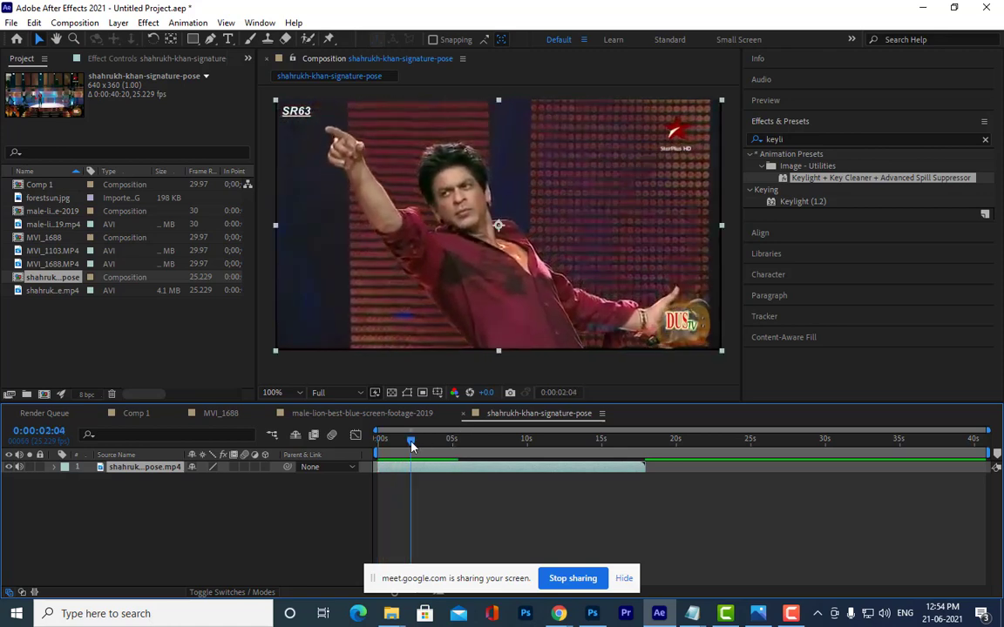
drag(412, 446, 415, 447)
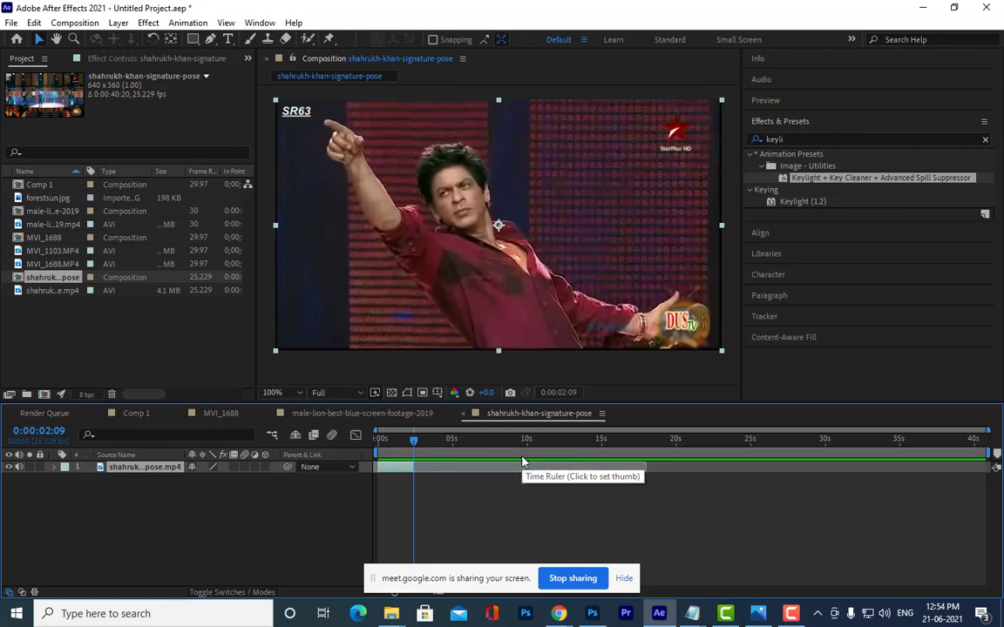
key(space)
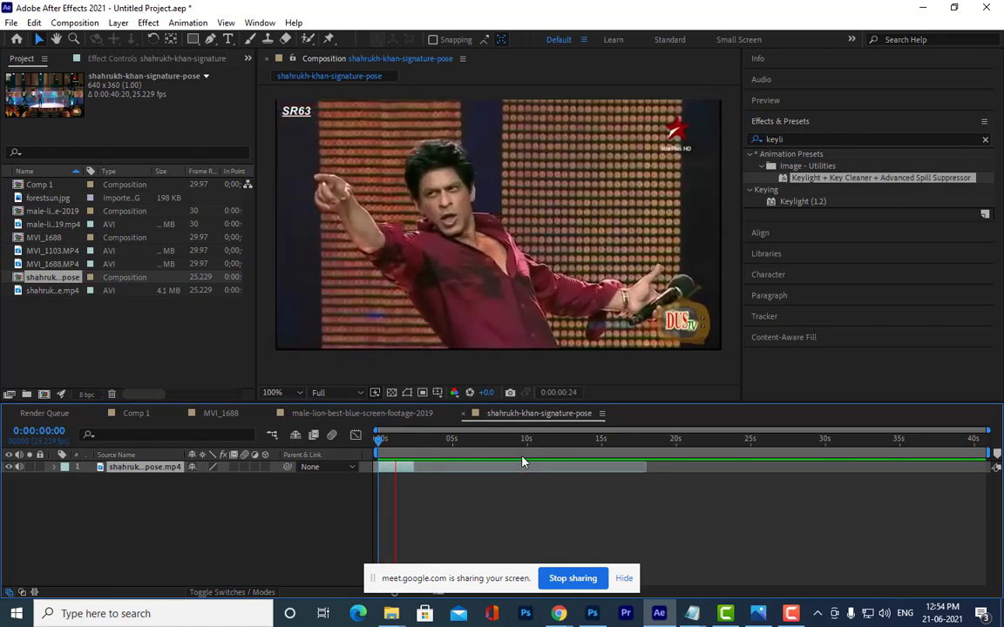
key(space)
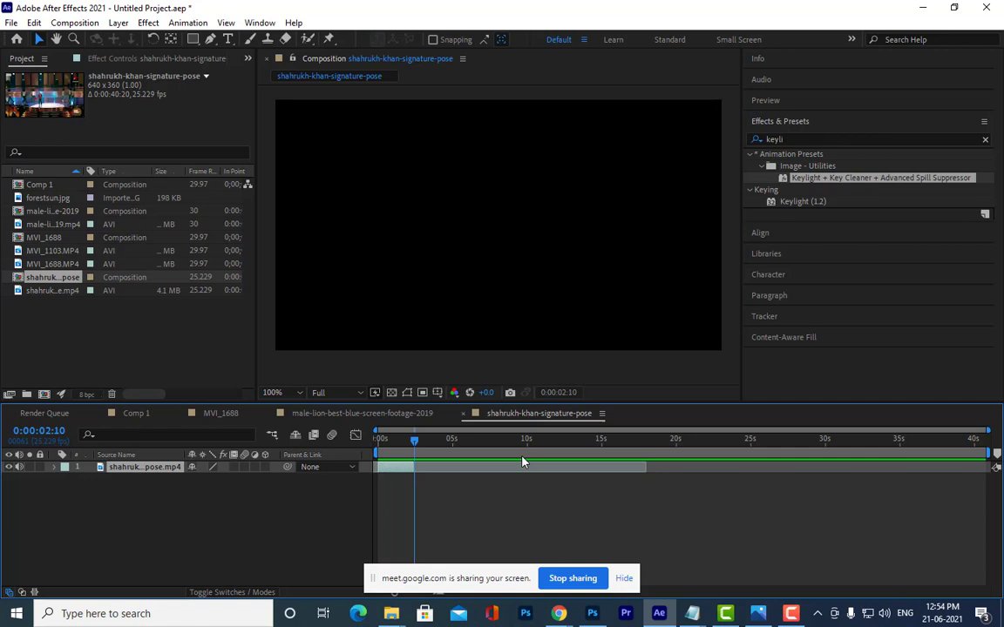
End the work area at 0:00:02:10 and trim the composition to the work area
key(n)
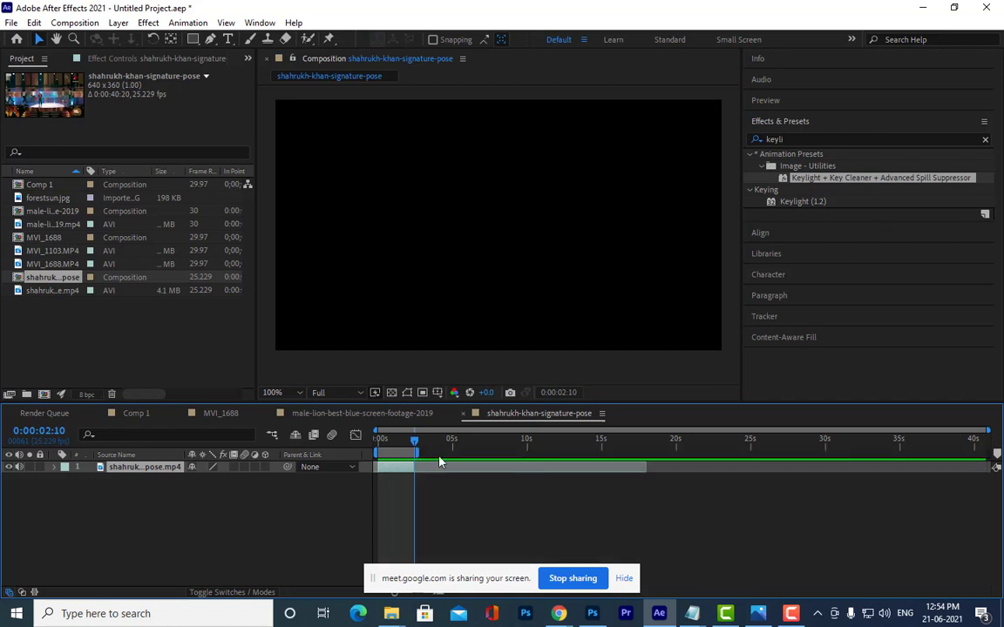
right_click(400, 451)
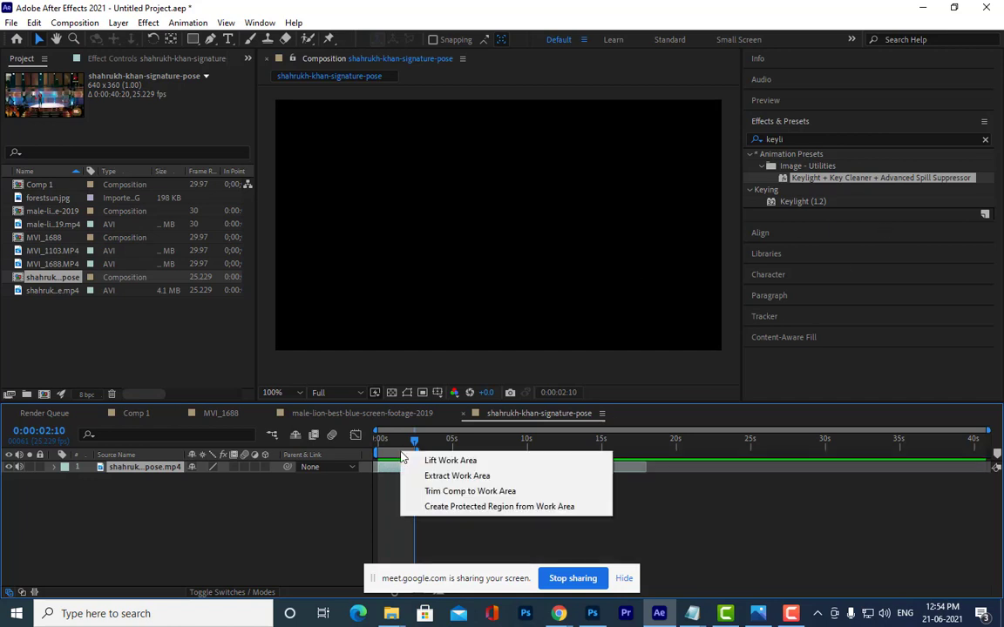
click(428, 492)
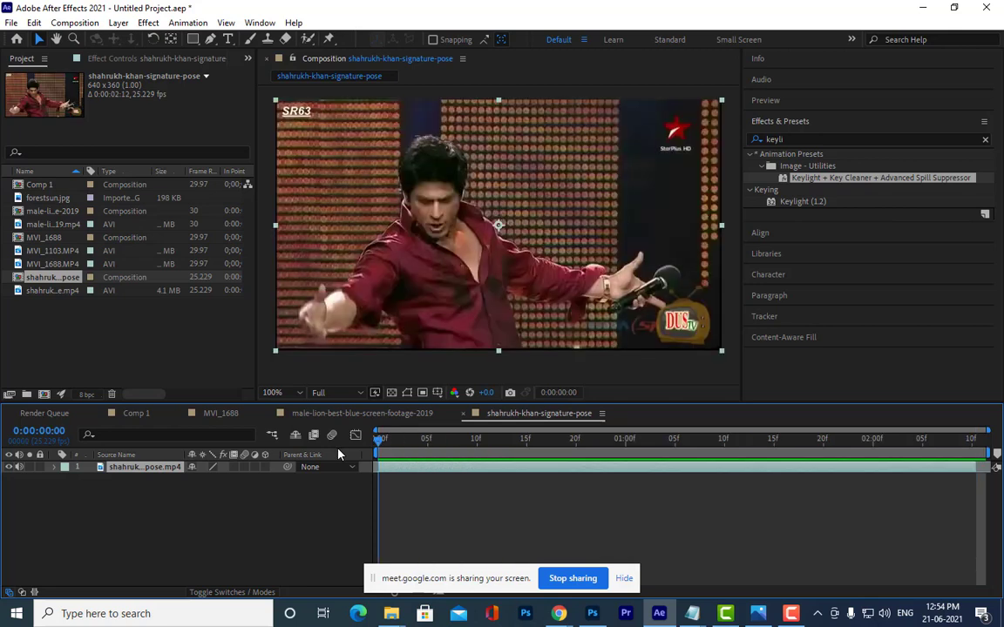
Play the shortened 0:00:02:12 composition and scrub back to its first frame
key(space)
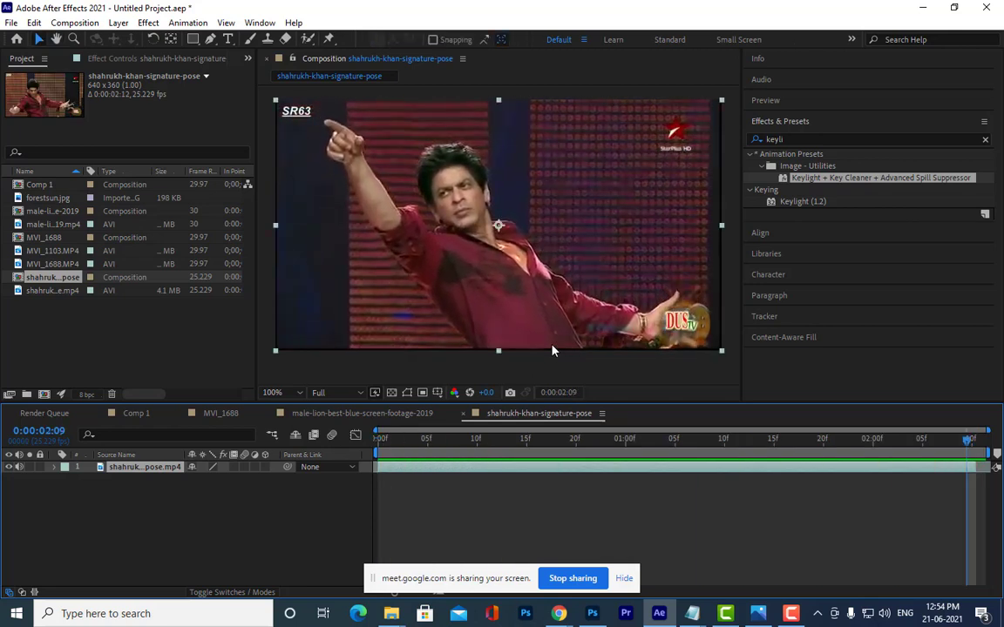
drag(381, 440, 501, 446)
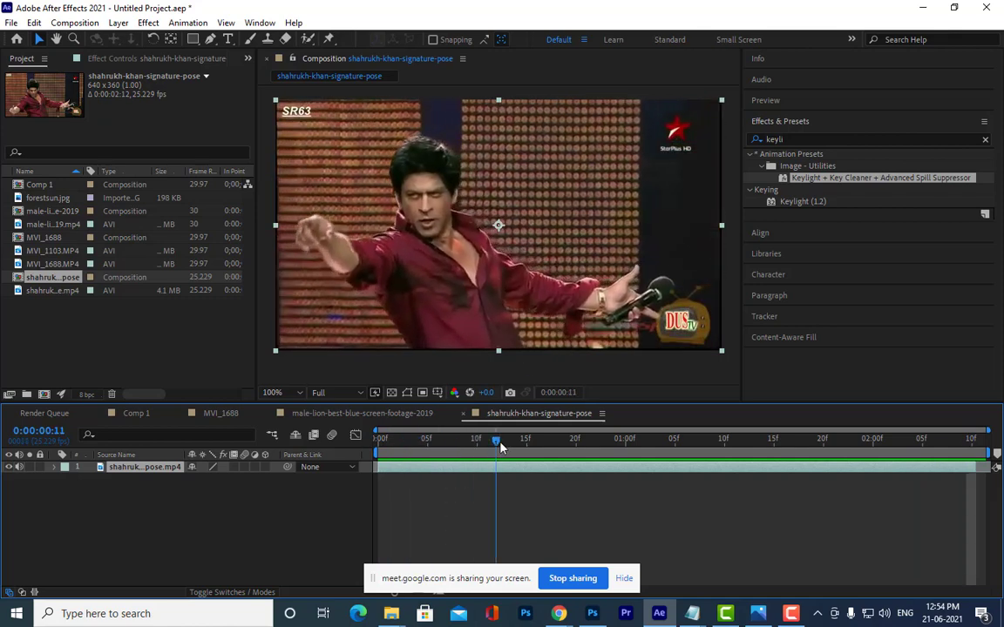
drag(501, 446, 575, 450)
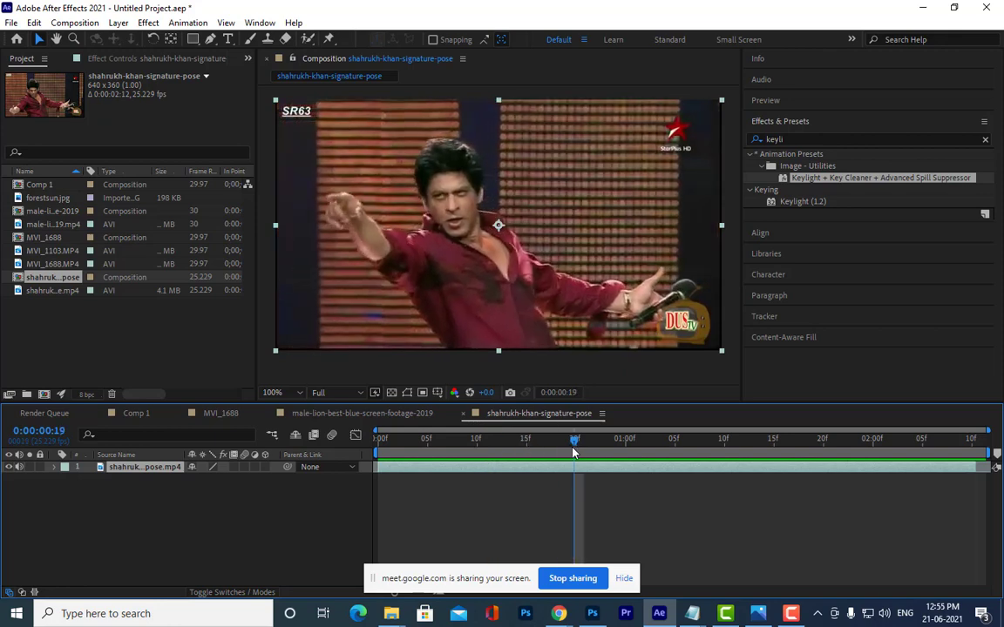
drag(403, 448, 373, 449)
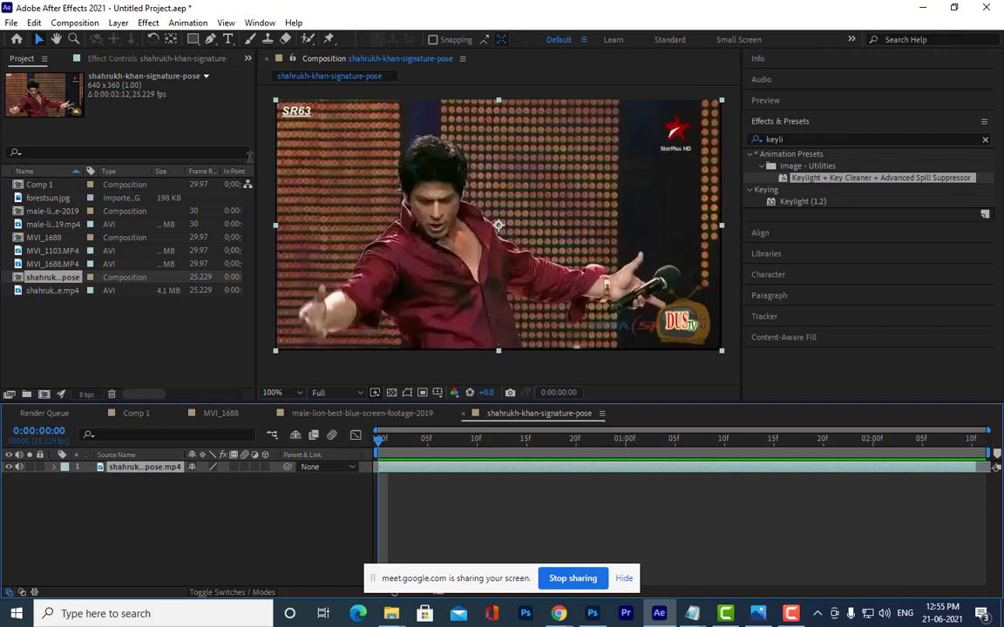
Select the Pen tool and zoom to 200% on the dancer's outstretched left arm
drag(462, 227, 487, 212)
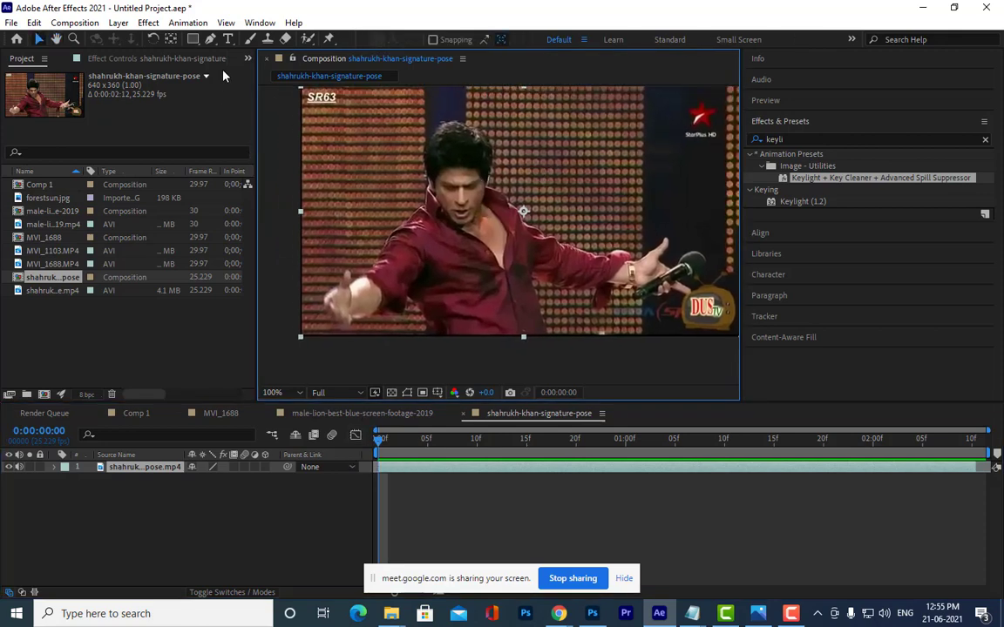
click(209, 39)
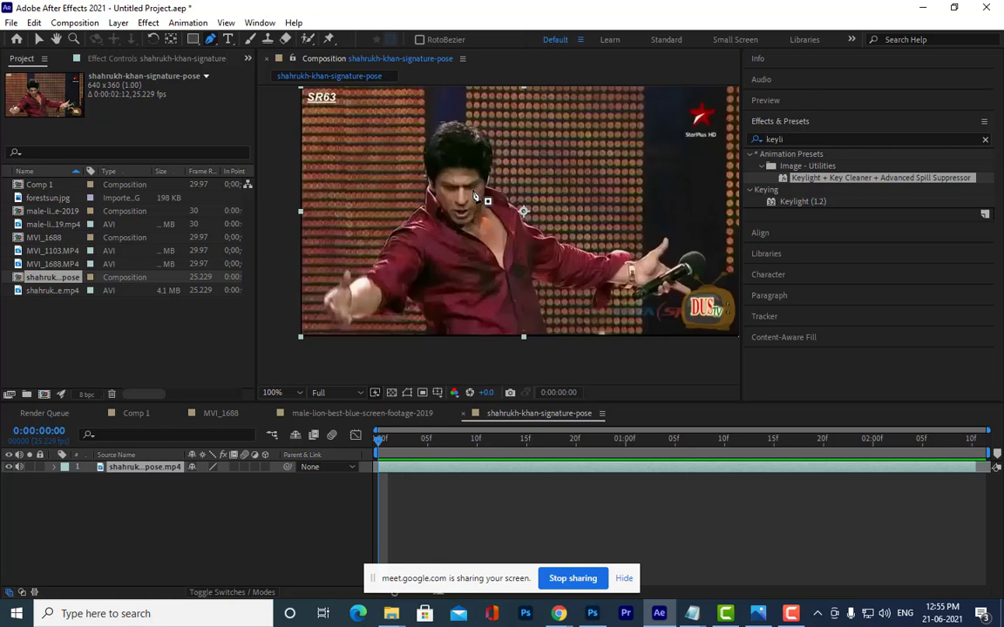
key(h)
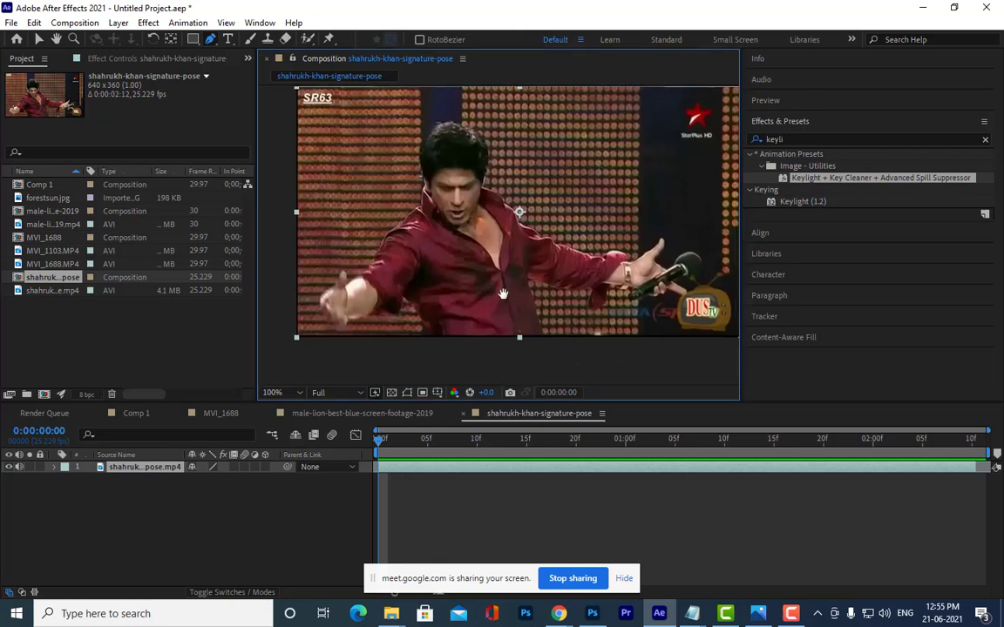
drag(514, 289, 548, 279)
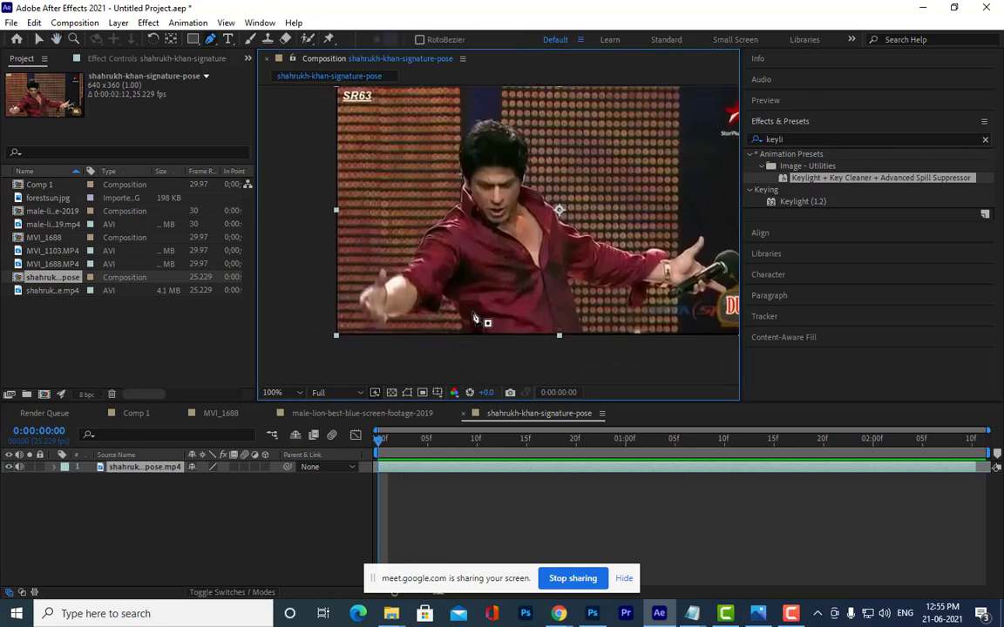
key(period)
drag(454, 281, 537, 242)
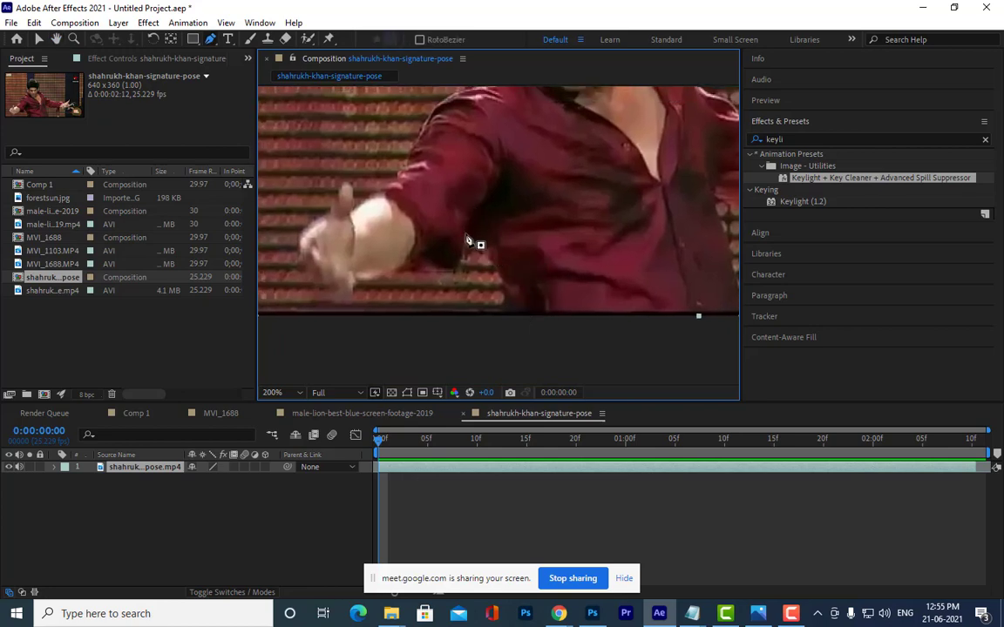
Start the mask at the footage's bottom edge and trace the arm's underside around the hand
click(502, 309)
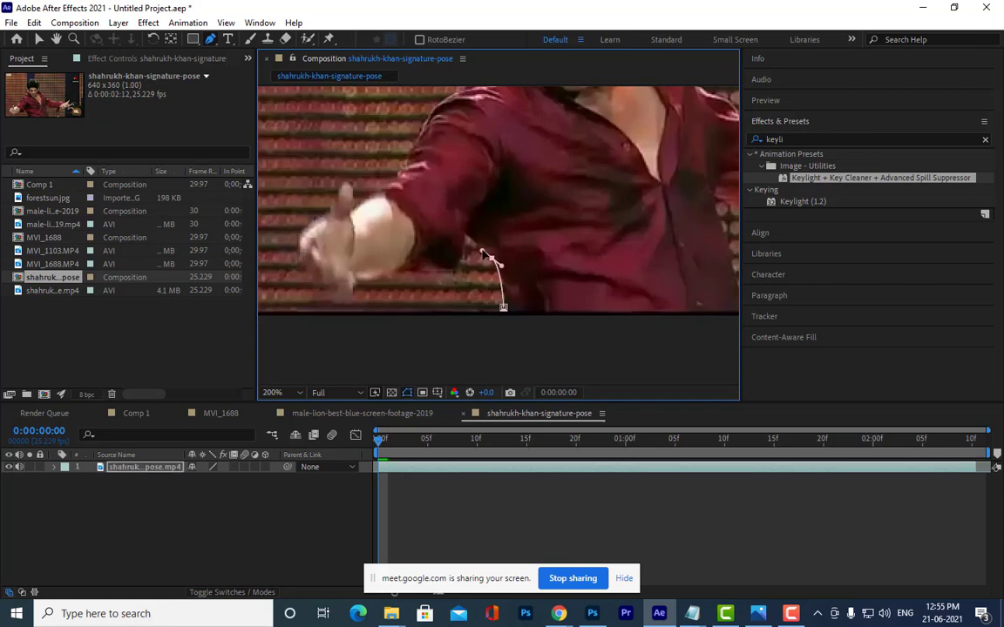
mouse_move(465, 239)
mouse_down()
mouse_move(460, 277)
mouse_move(405, 274)
mouse_up()
click(382, 279)
drag(354, 285, 349, 303)
click(346, 296)
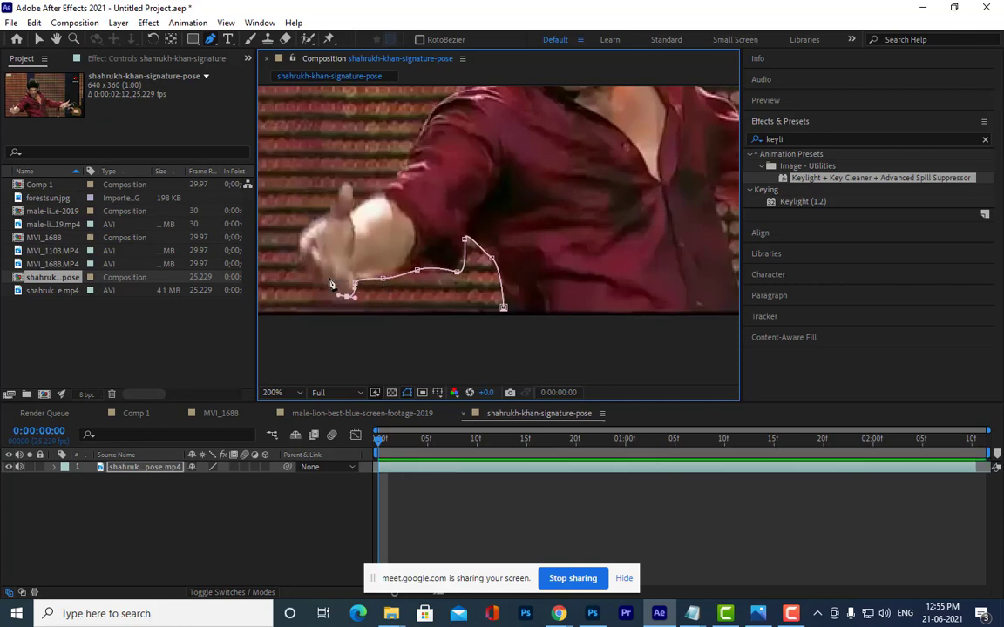
click(320, 273)
click(301, 248)
click(349, 185)
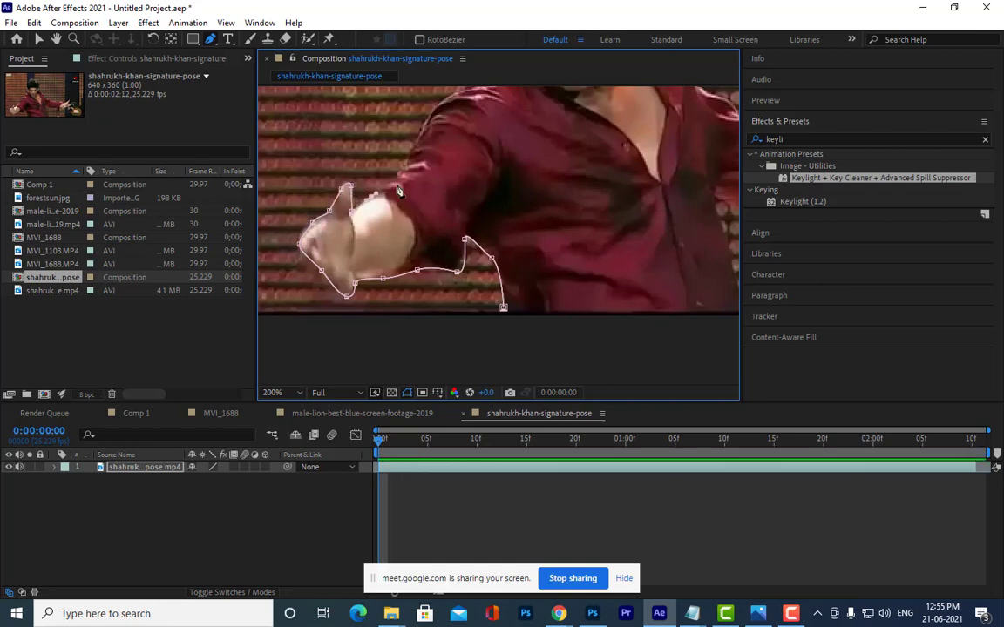
Trace the outline up the shoulder and neck to a curved point over the head
scroll(401, 180, up, 5)
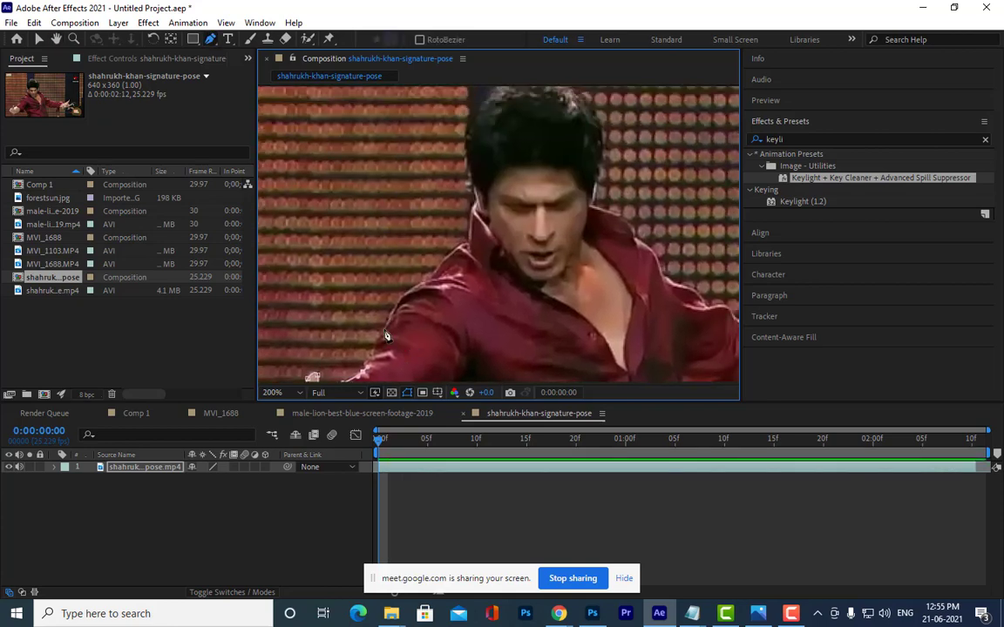
click(423, 279)
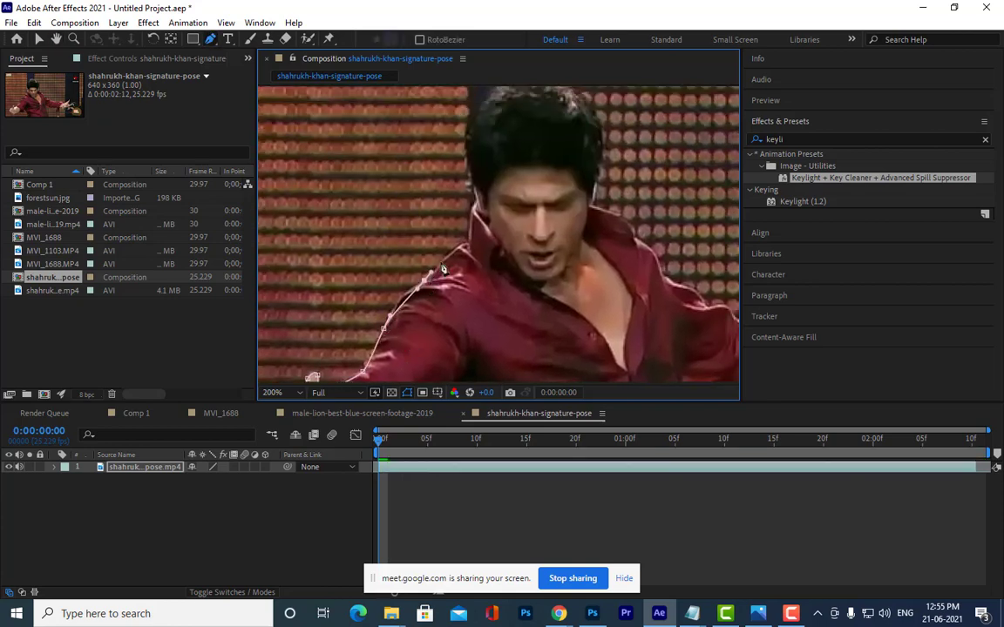
click(453, 252)
click(468, 234)
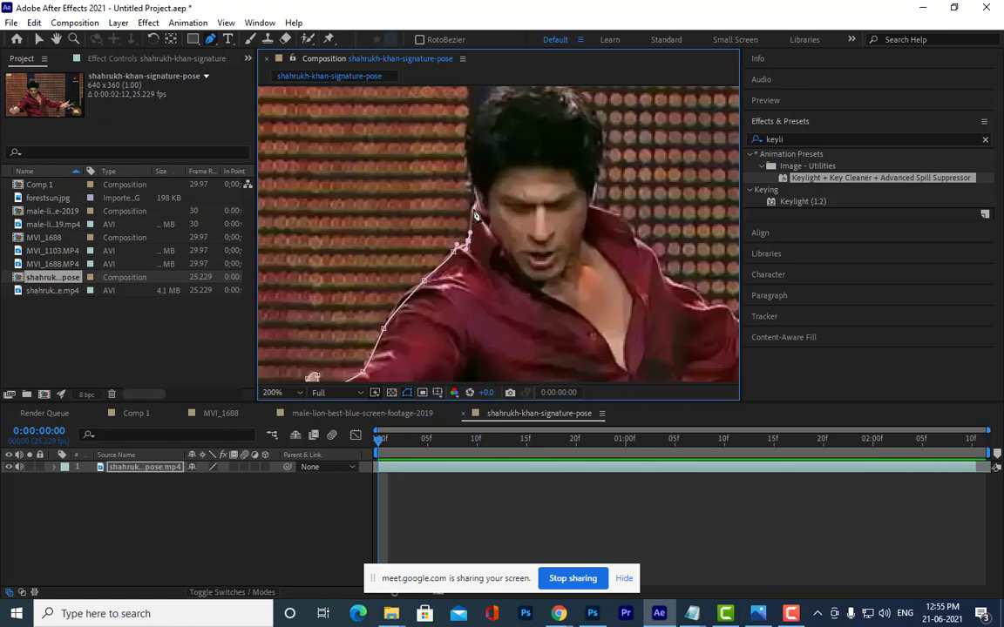
click(472, 207)
click(473, 182)
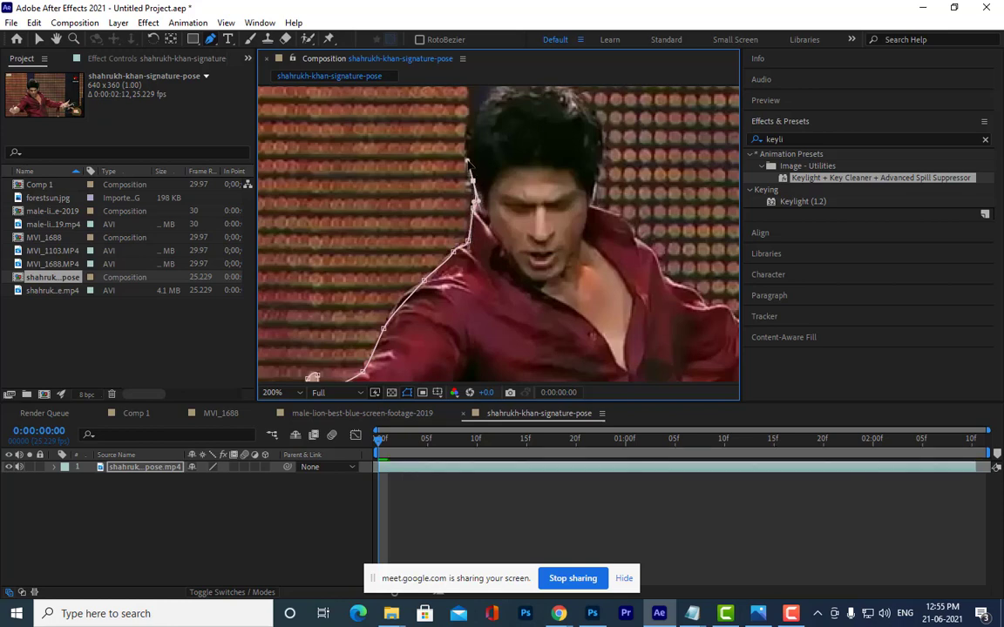
drag(468, 164, 438, 335)
click(436, 305)
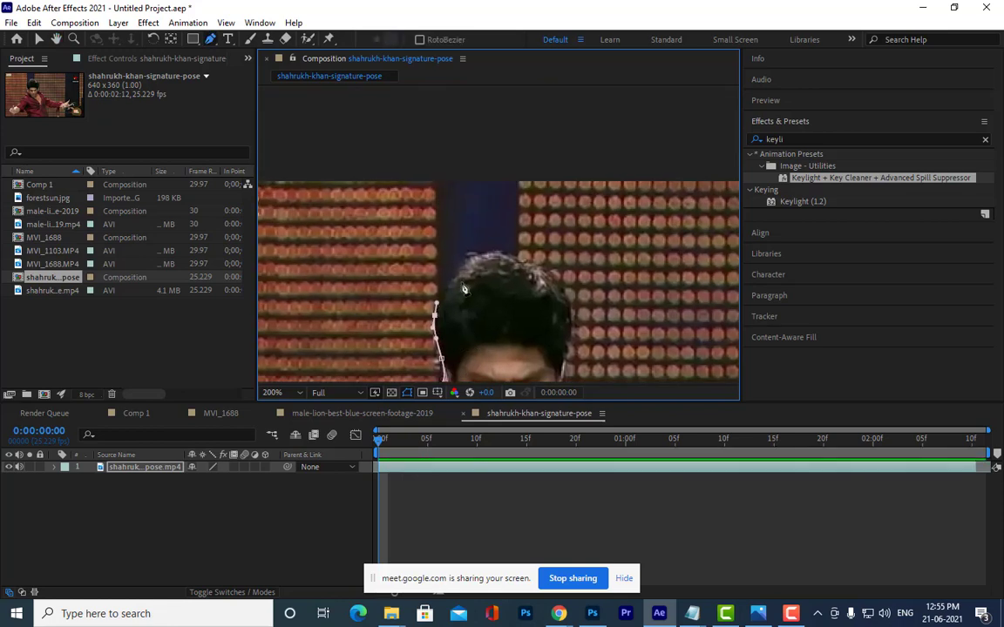
click(460, 270)
drag(494, 251, 507, 252)
Continue the outline down the far side of the head and along the right shoulder
mouse_move(577, 291)
mouse_down()
mouse_move(437, 193)
mouse_move(423, 286)
mouse_up()
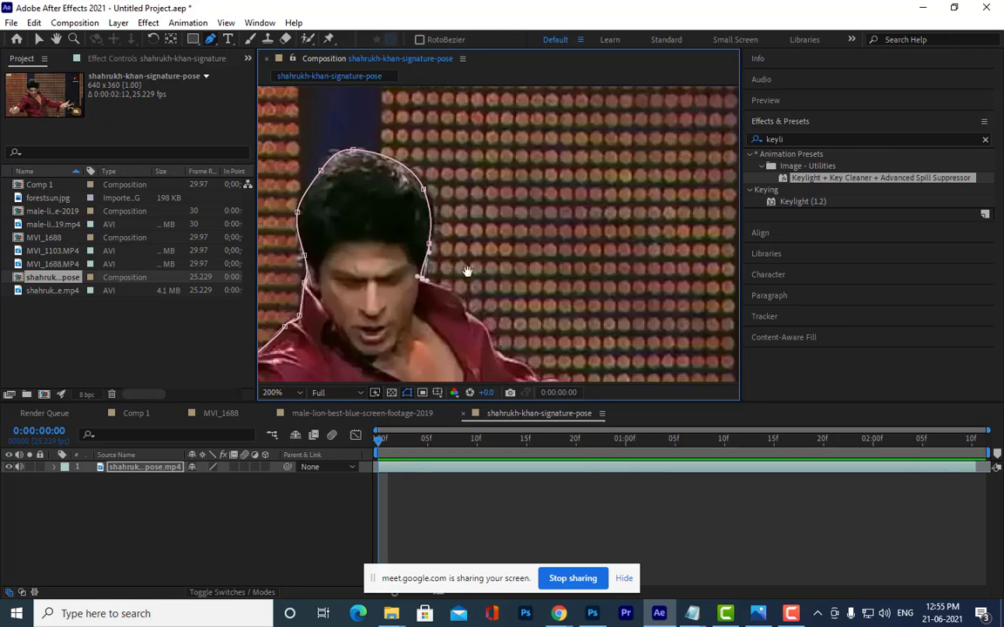
scroll(468, 227, down, 3)
click(475, 196)
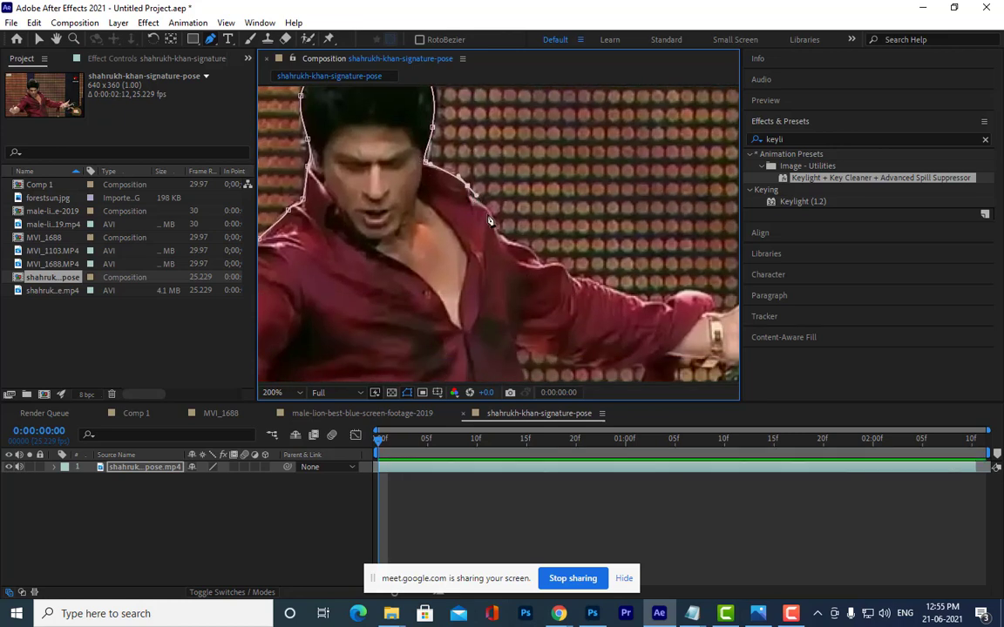
click(494, 223)
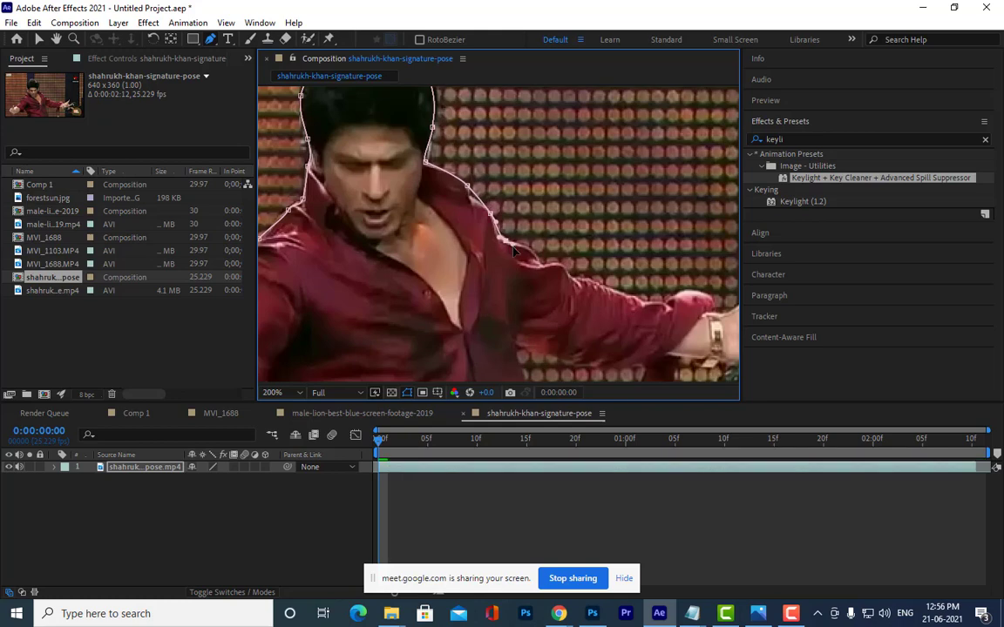
click(537, 253)
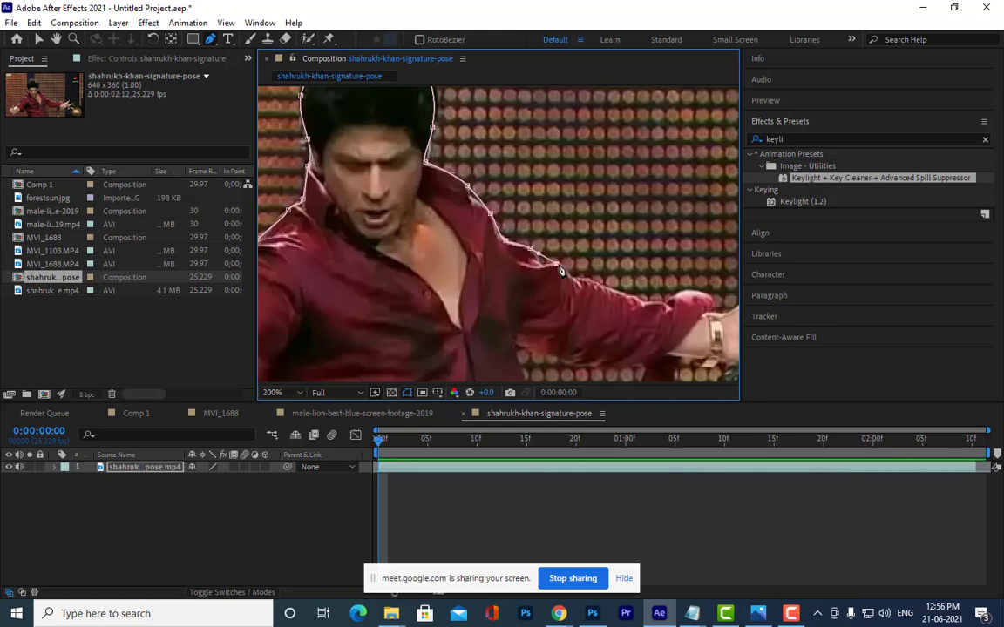
Trace along the top of the forearm toward the wrist
drag(561, 272, 404, 171)
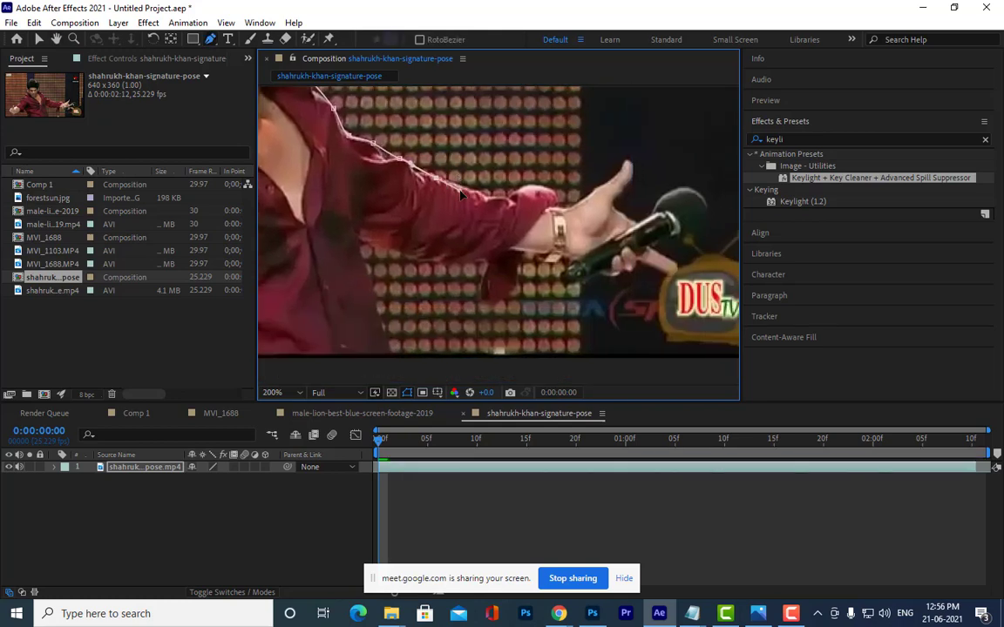
click(454, 187)
click(521, 193)
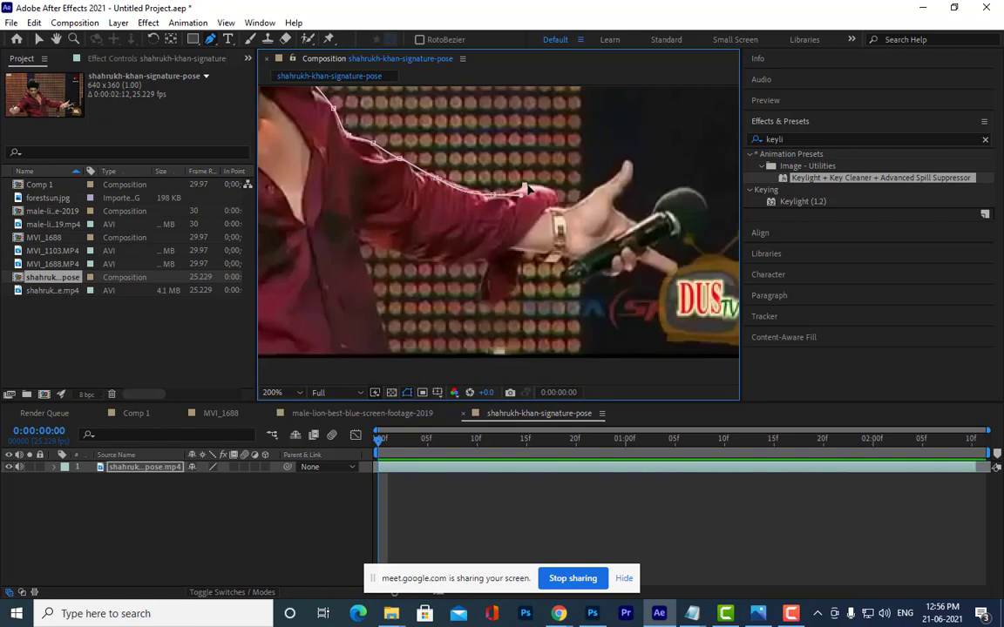
click(551, 186)
click(555, 200)
Outline around the thumb tip and down the hand's right edge
scroll(612, 193, up, 3)
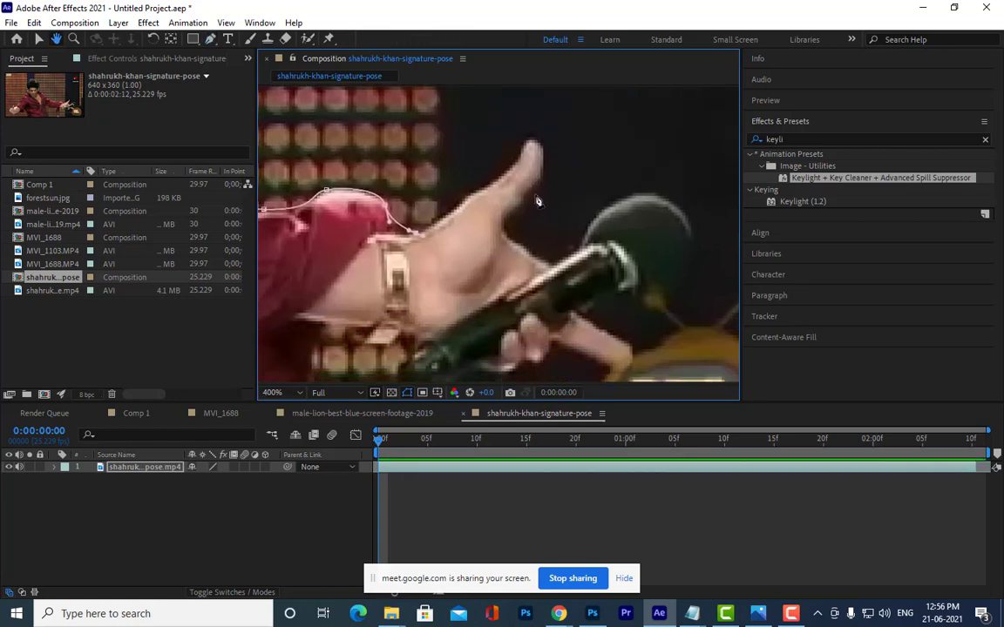
click(477, 196)
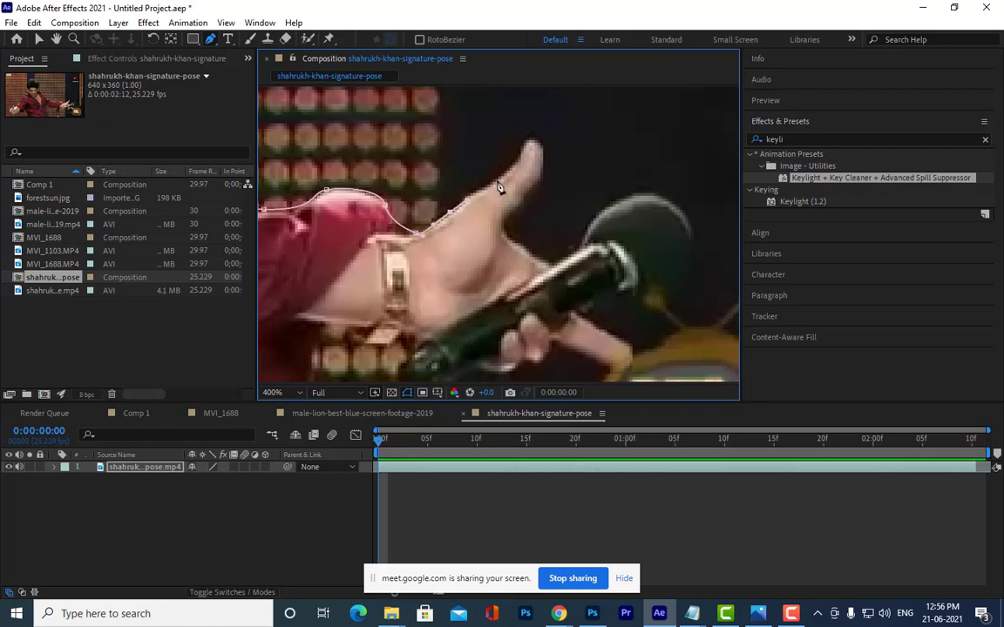
click(504, 172)
click(529, 138)
click(540, 179)
click(516, 203)
click(503, 228)
click(543, 262)
Trace the outline up the microphone's edge and over its top
click(592, 225)
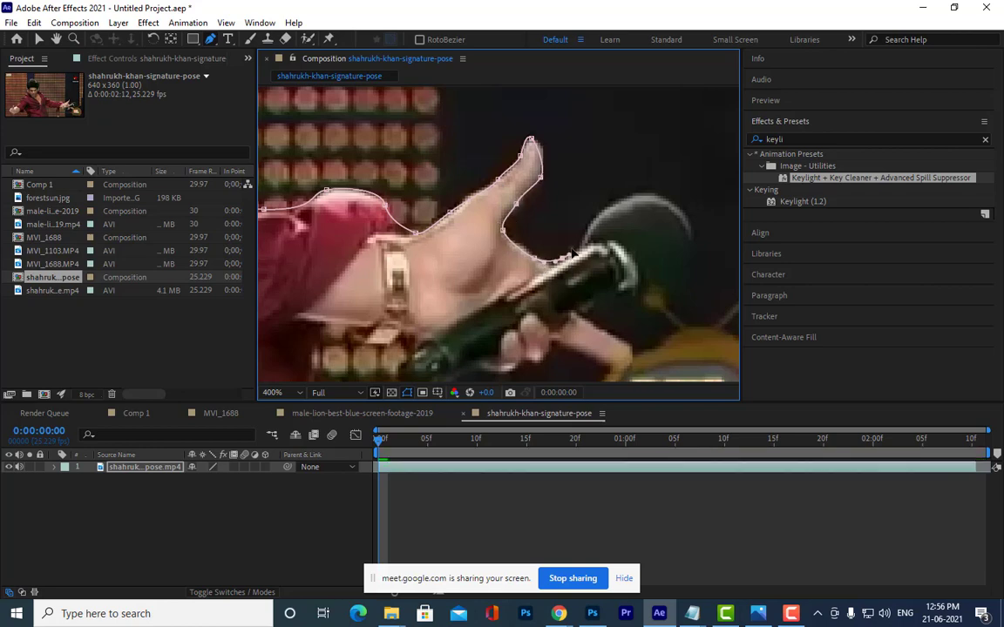
click(626, 197)
click(658, 194)
click(684, 210)
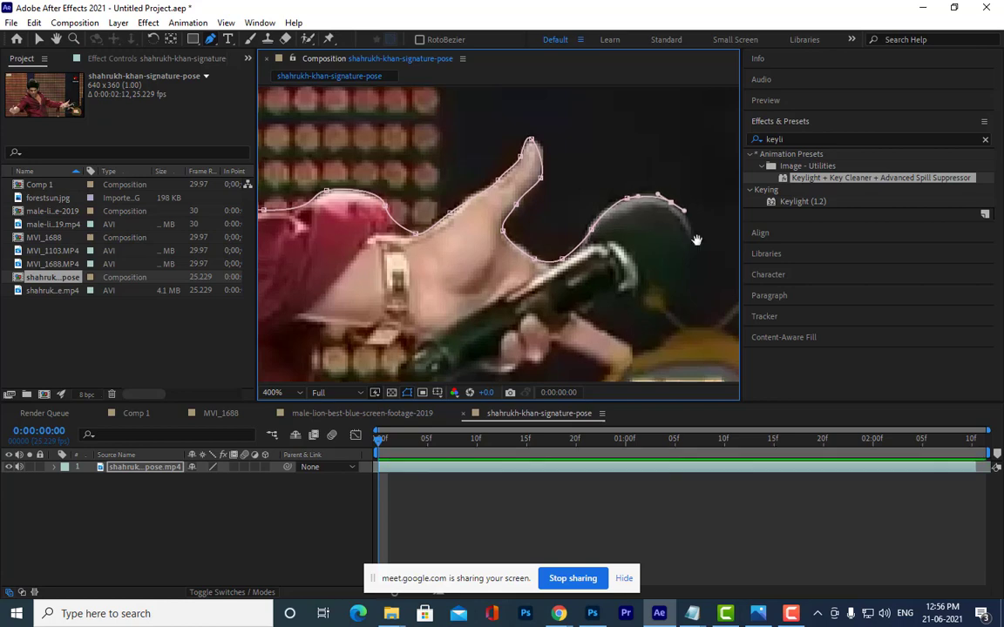
Trace down the microphone's right end and along its lower edge
drag(697, 239, 639, 155)
click(636, 145)
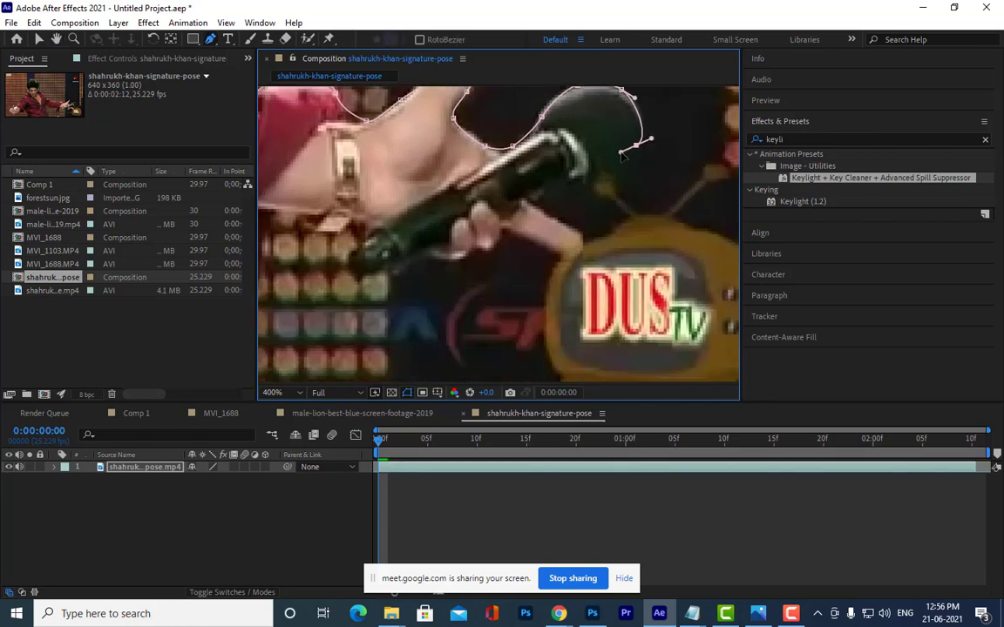
click(617, 156)
click(604, 171)
click(588, 176)
click(571, 181)
click(556, 188)
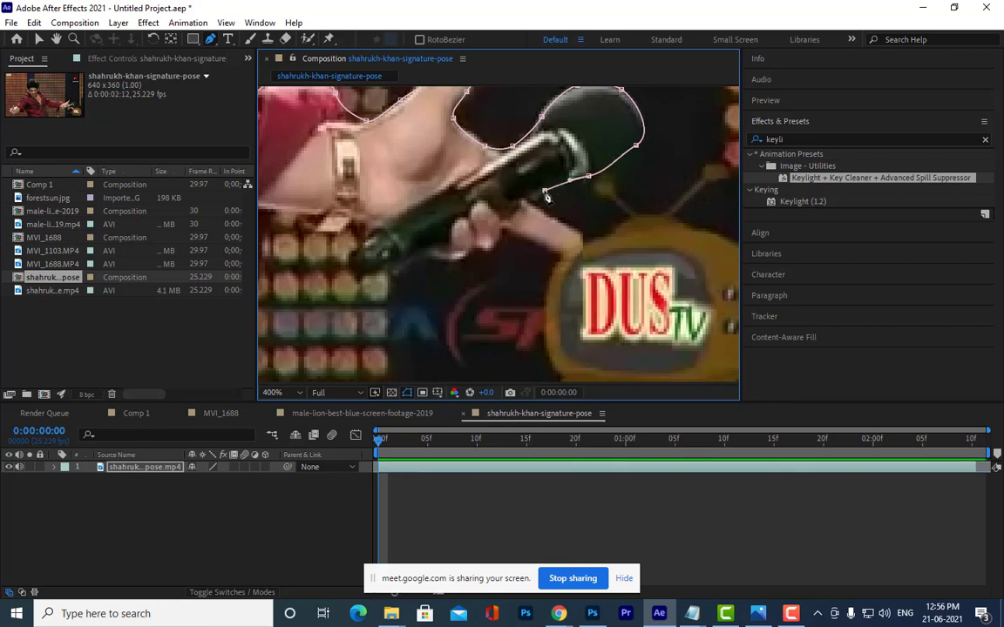
click(543, 193)
click(530, 200)
Outline the fingers under the microphone and along the bottom of the hand
click(581, 237)
click(578, 247)
click(504, 231)
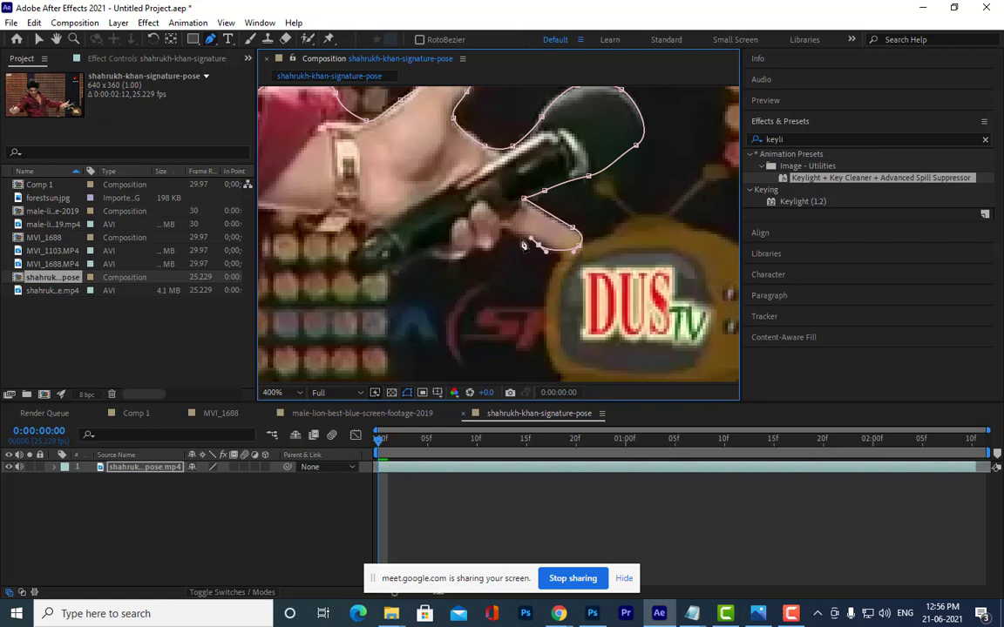
click(492, 246)
click(469, 252)
click(441, 259)
click(427, 259)
click(405, 260)
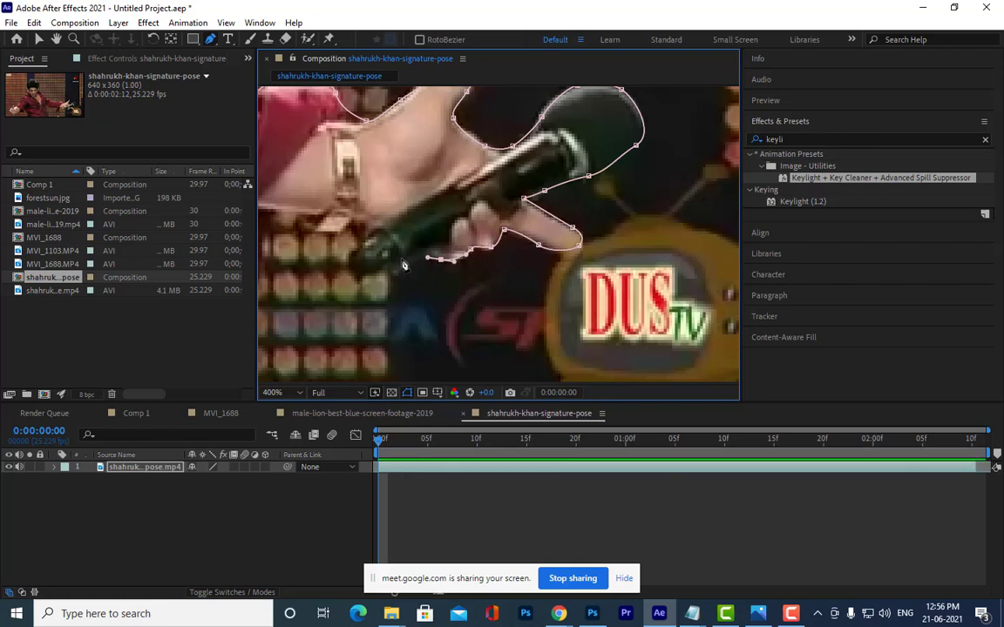
click(393, 264)
Trace up the hand's lower edge, along the wrist, down the sleeve and up the arm's underside
drag(373, 276, 559, 302)
click(555, 295)
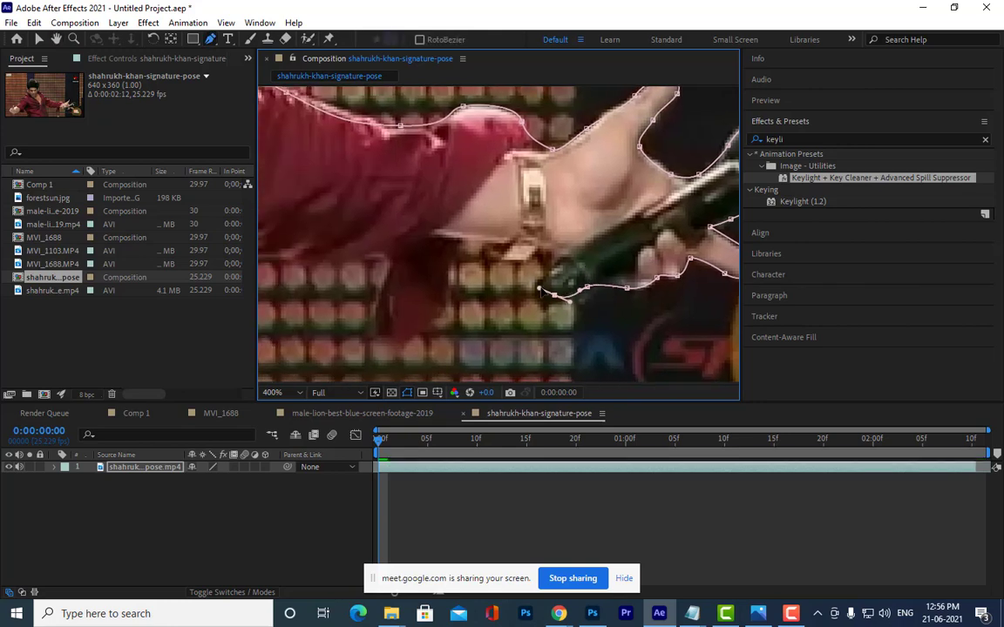
click(545, 275)
click(564, 254)
click(551, 249)
click(478, 240)
click(452, 267)
click(452, 281)
click(424, 329)
click(378, 325)
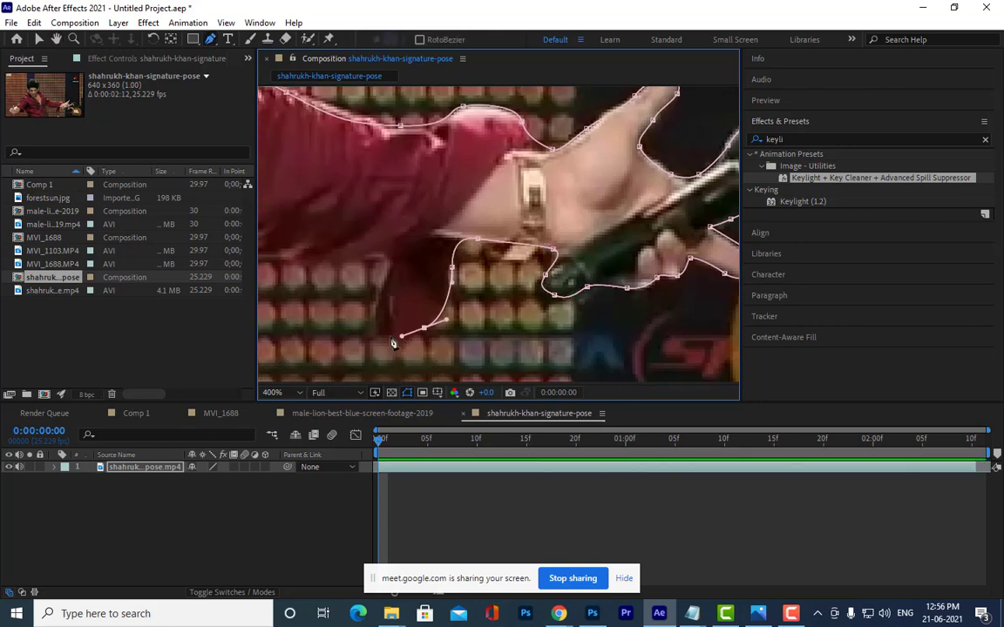
click(389, 263)
Extend the outline along the arm's underside and down the dancer's side to the footage's bottom edge
scroll(363, 192, down, 4)
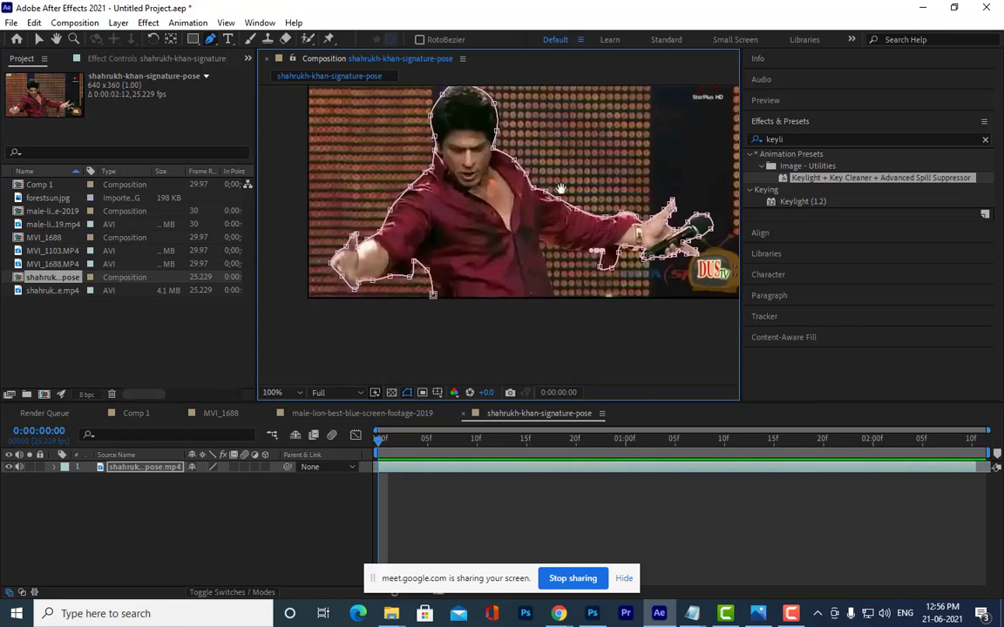
scroll(505, 249, up, 1)
scroll(471, 264, up, 1)
click(469, 255)
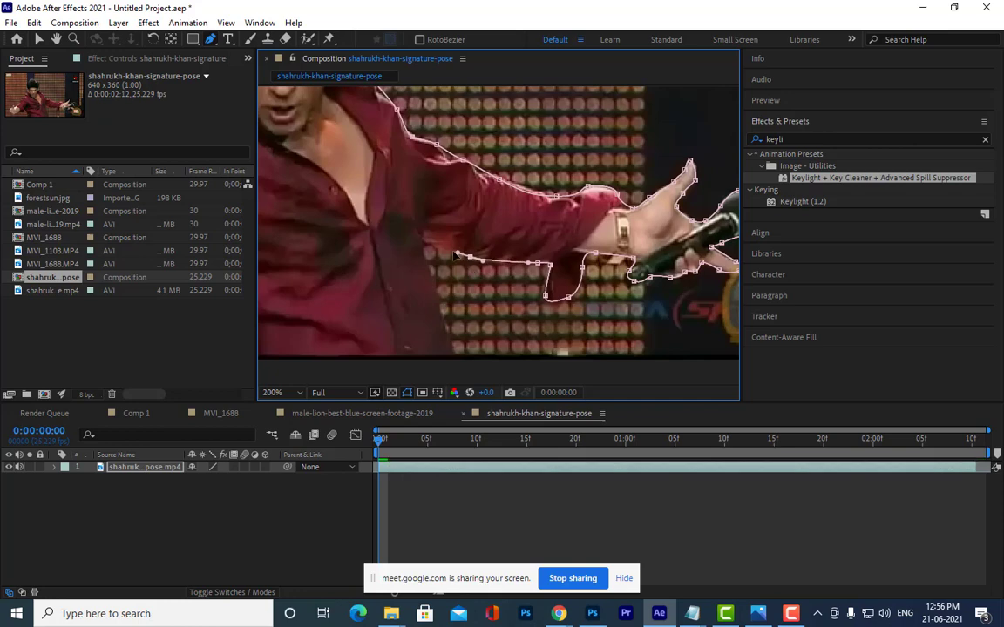
click(428, 243)
drag(428, 270, 503, 138)
click(509, 161)
click(516, 178)
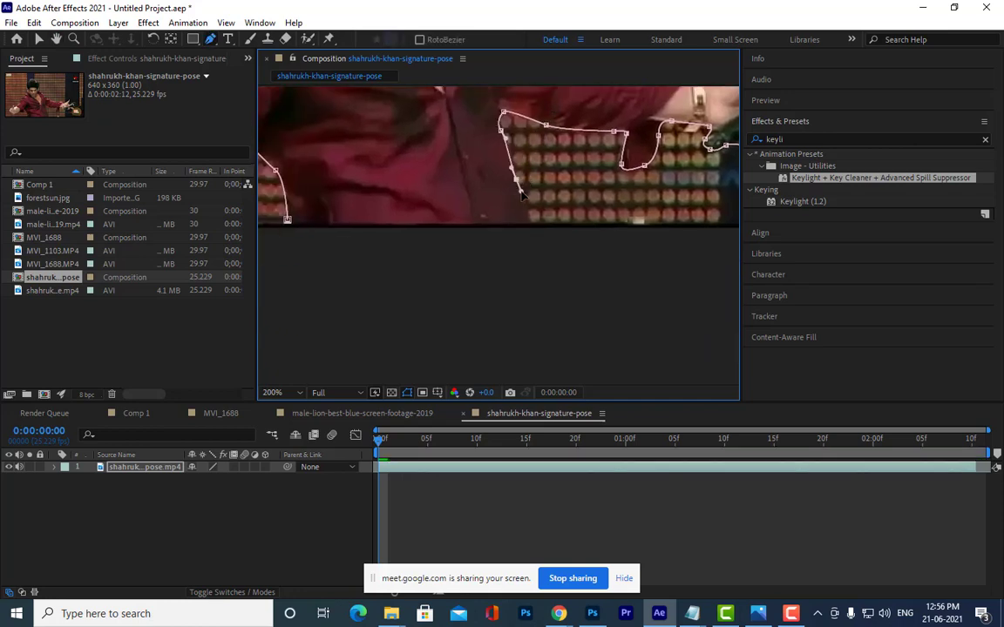
click(526, 213)
scroll(529, 231, left, 5)
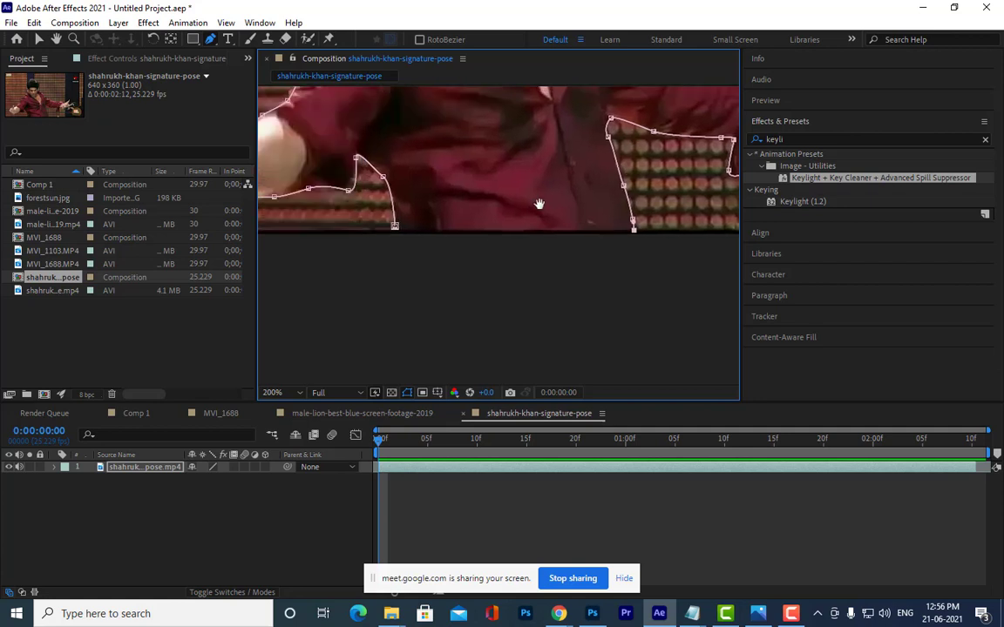
Close the mask on its starting point and inspect the finished outline
click(485, 219)
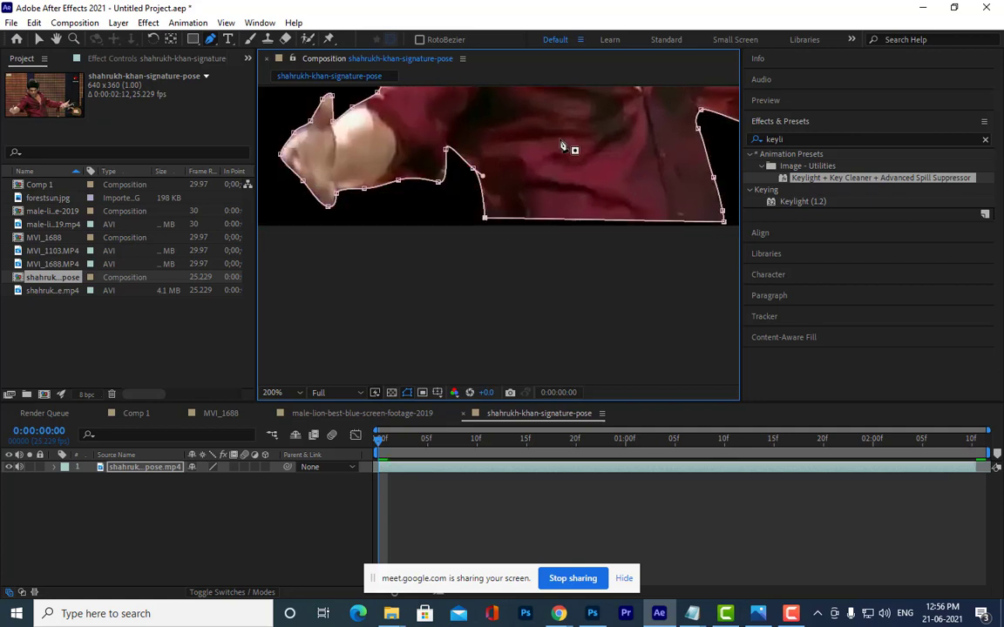
scroll(572, 150, down, 2)
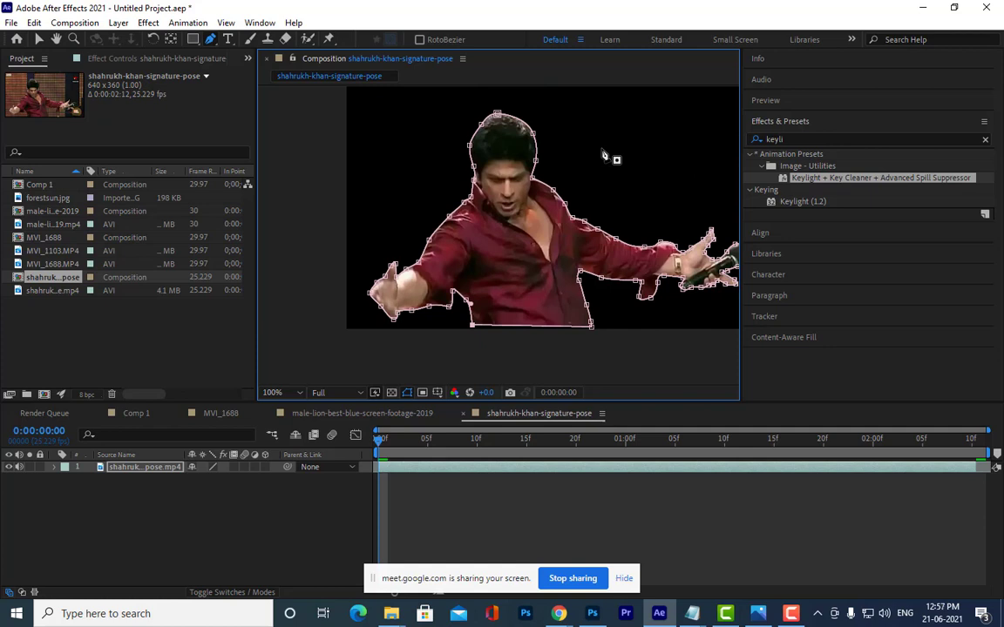
scroll(493, 139, right, 1)
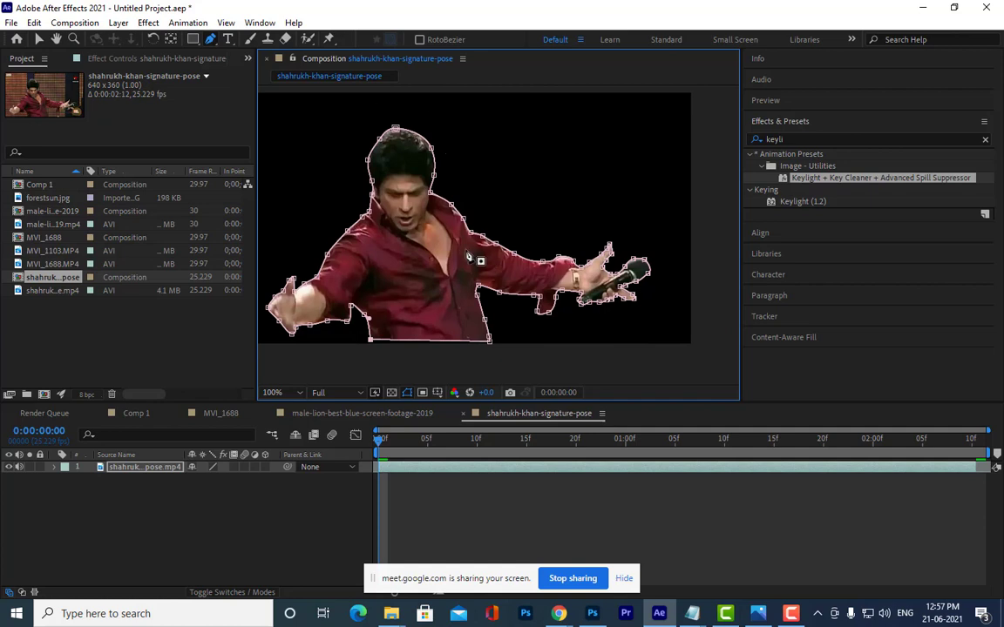
scroll(471, 244, down, 2)
scroll(475, 246, left, 1)
scroll(475, 247, up, 2)
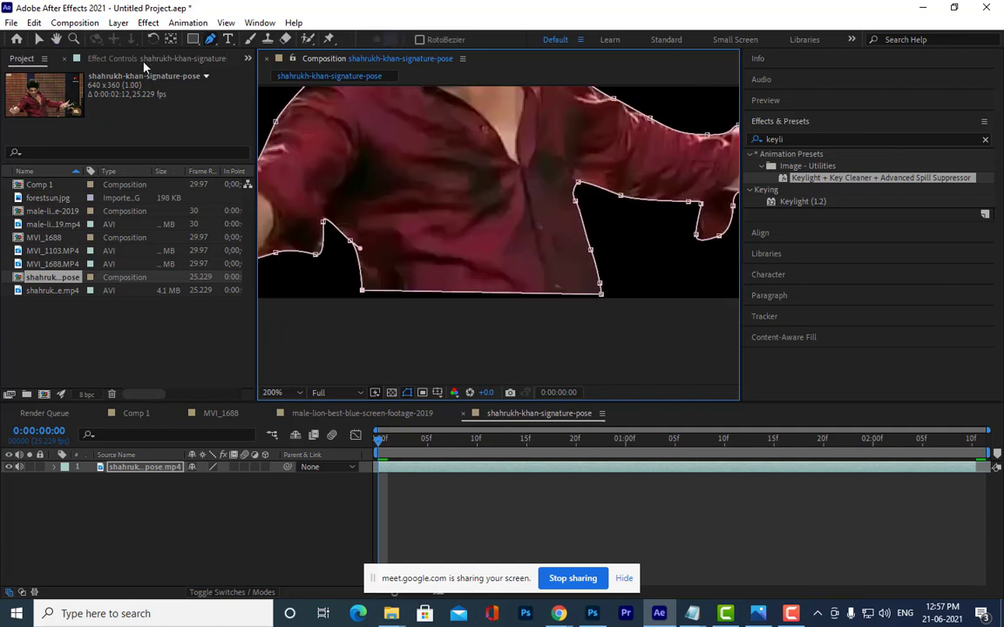
scroll(421, 169, left, 1)
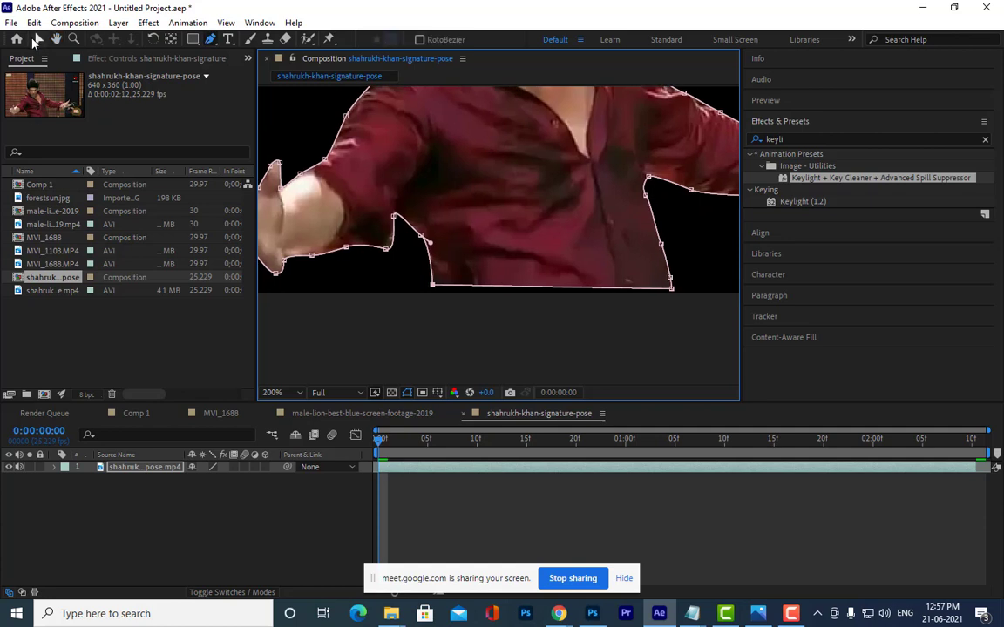
With the Selection tool, drag the mask's bottom-left and bottom-right corners down to the frame edge
click(39, 39)
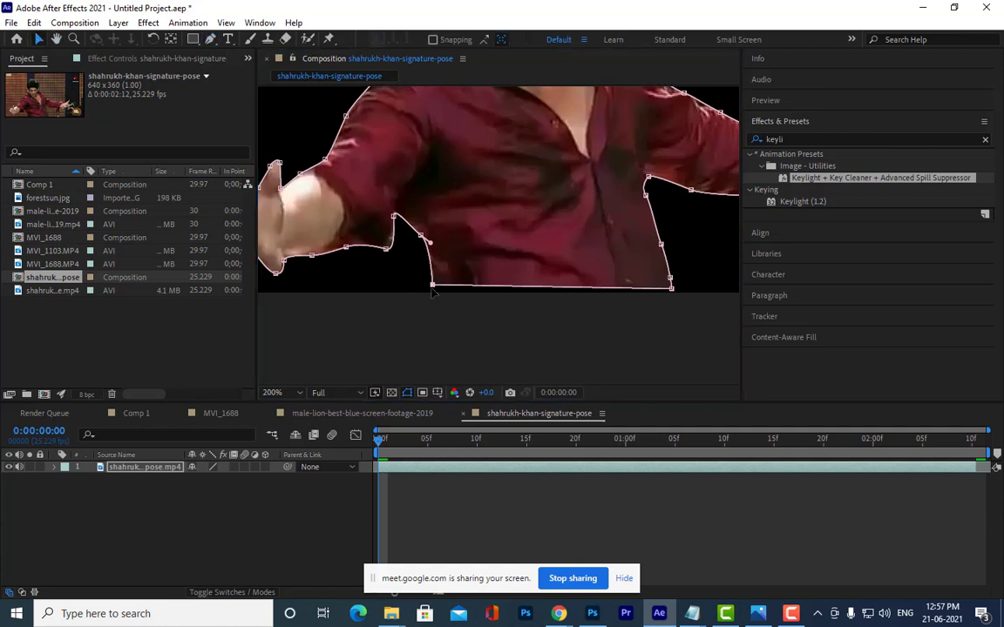
drag(433, 285, 433, 291)
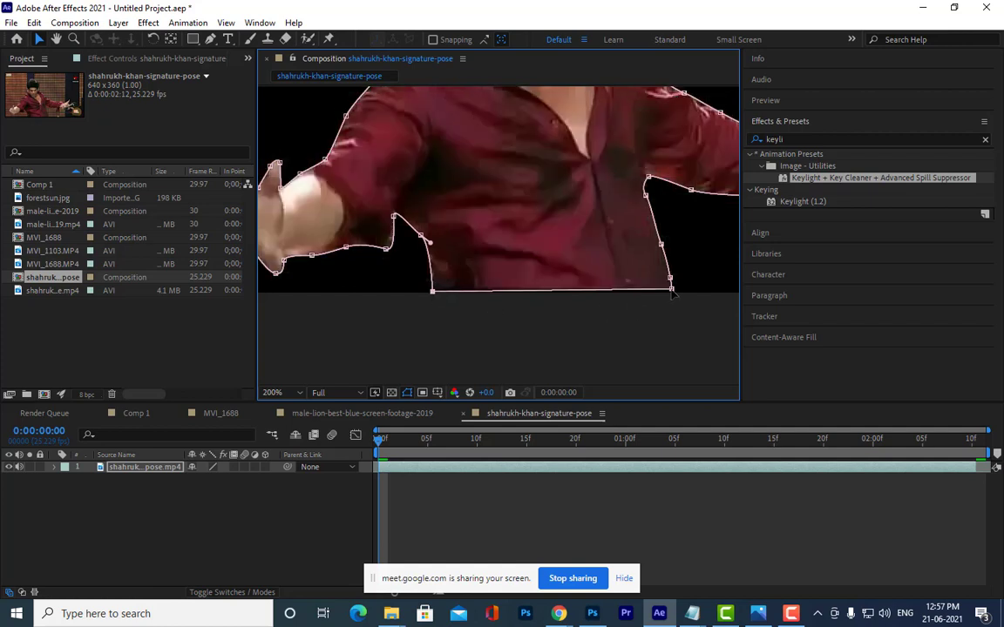
drag(671, 290, 673, 291)
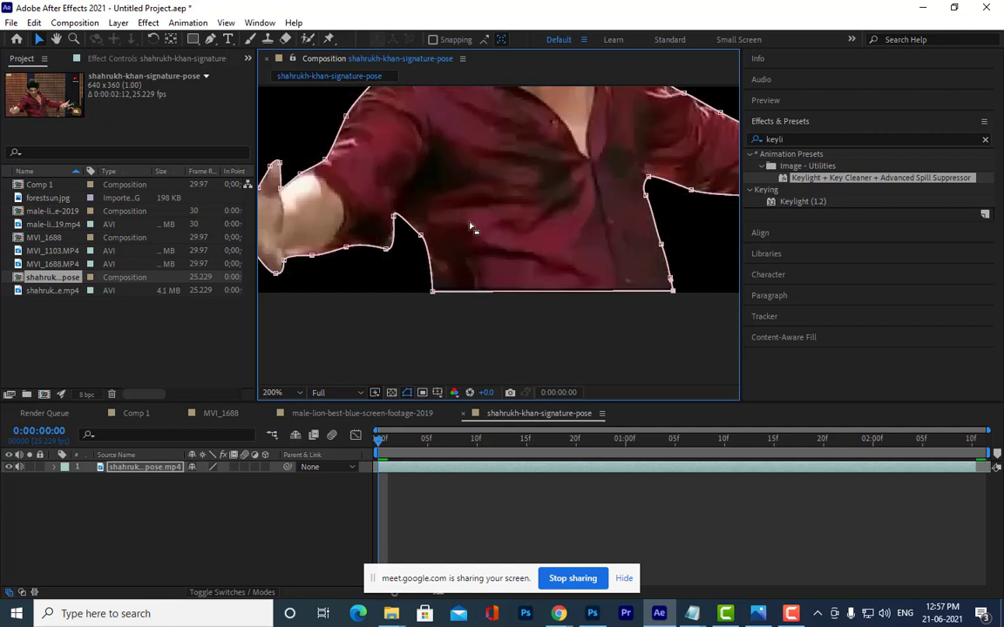
scroll(471, 226, up, 3)
scroll(453, 331, up, 3)
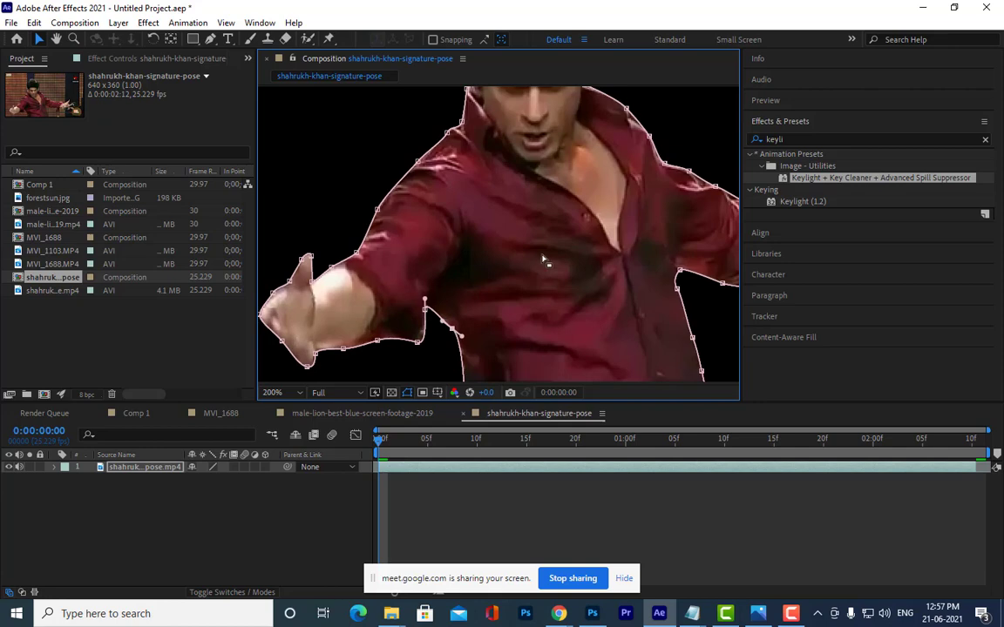
scroll(523, 261, up, 3)
scroll(506, 261, up, 3)
scroll(486, 264, up, 3)
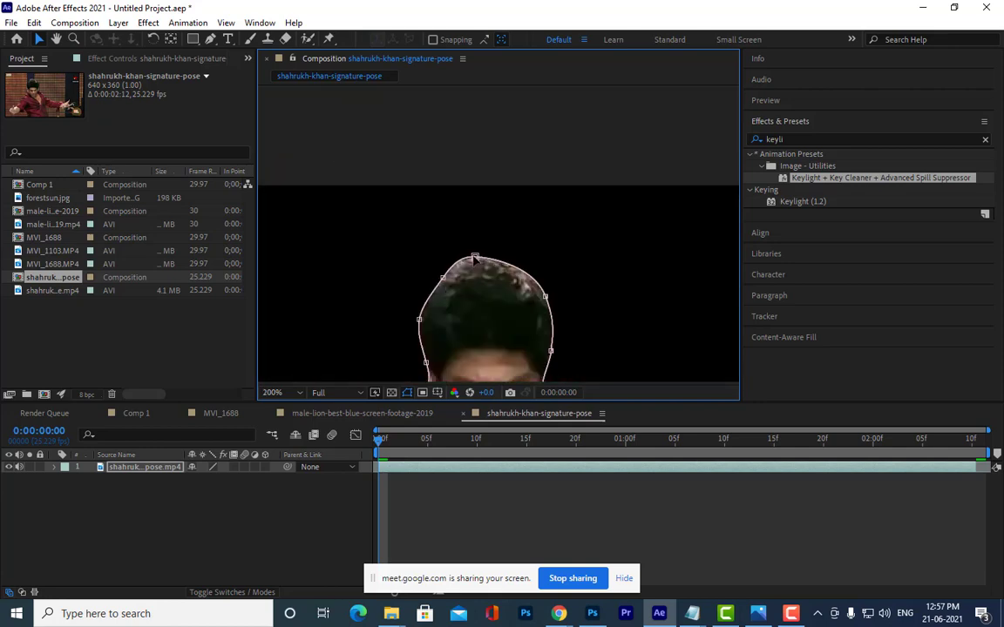
scroll(488, 200, down, 5)
scroll(573, 157, down, 2)
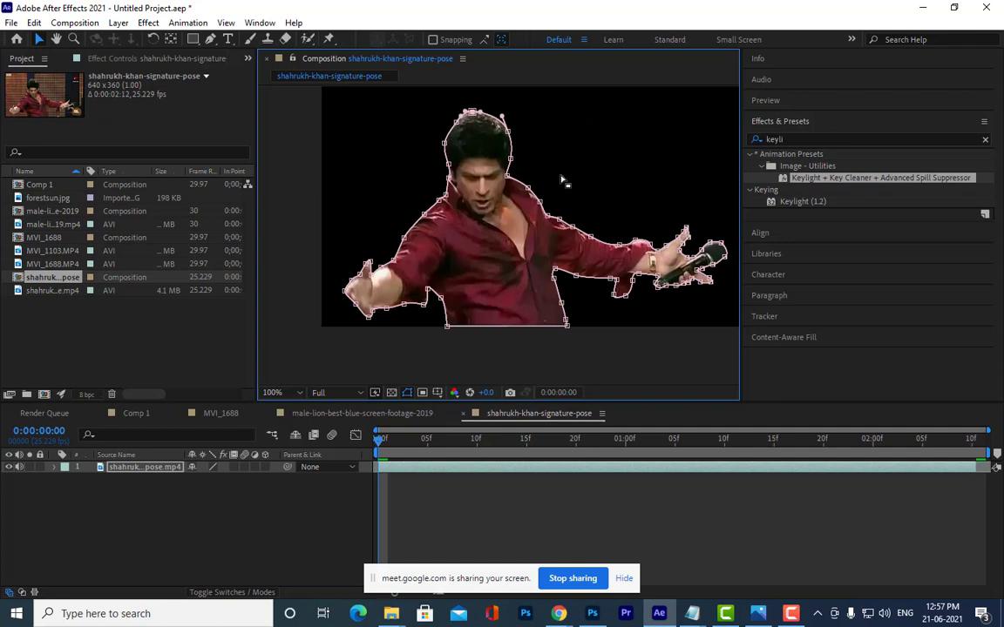
click(131, 472)
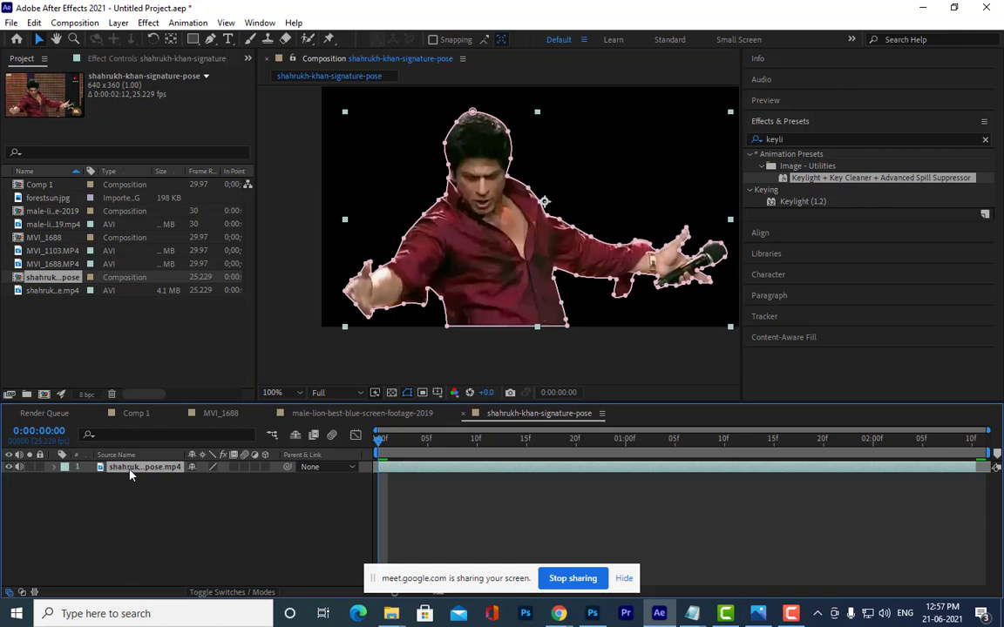
Reveal Mask 1's Mask Path and record its first keyframe at 0:00:00:00
key(m)
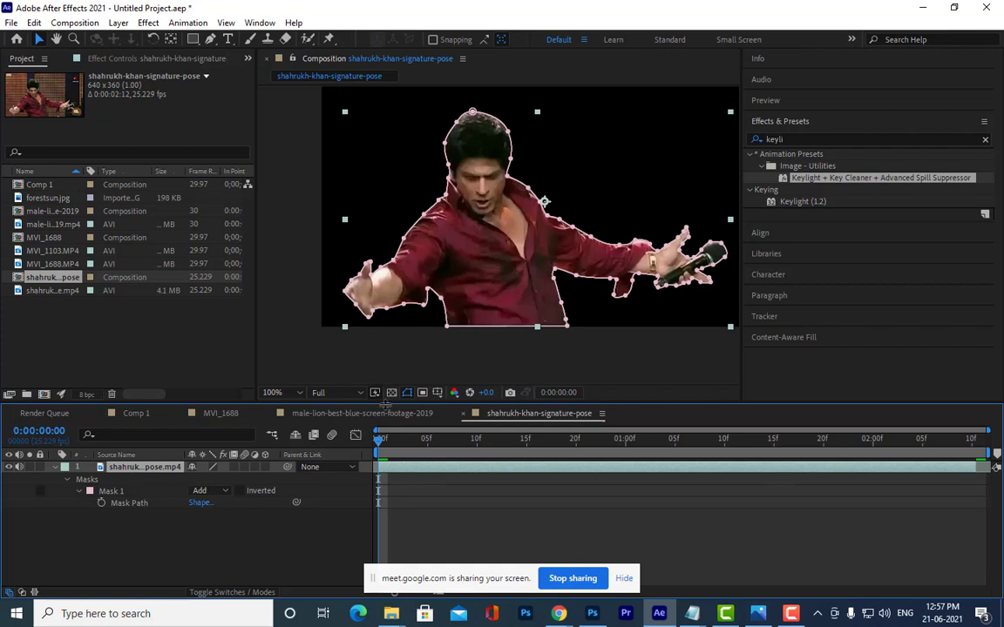
drag(391, 402, 391, 376)
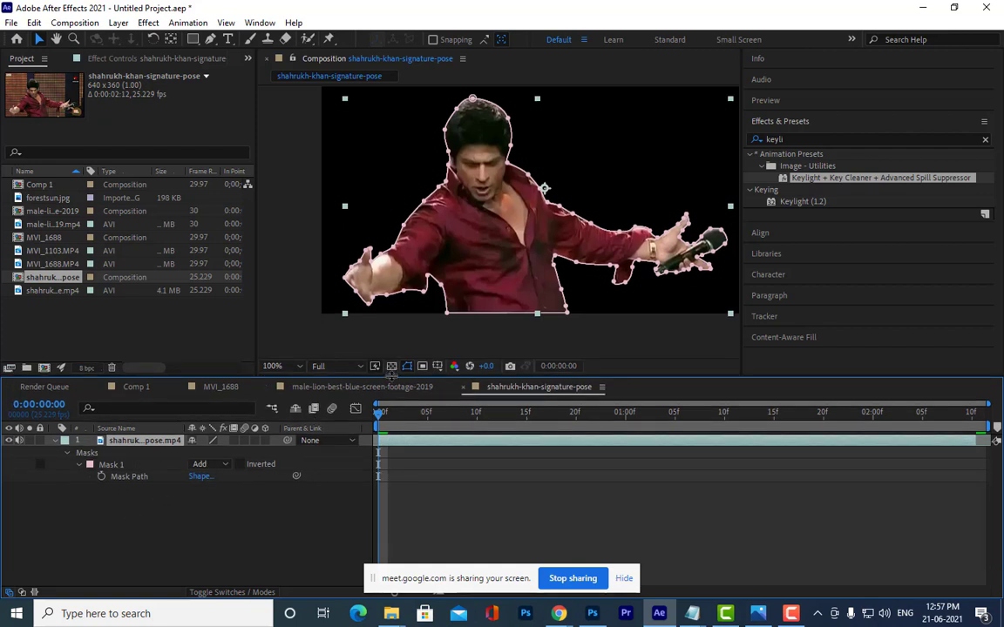
click(56, 441)
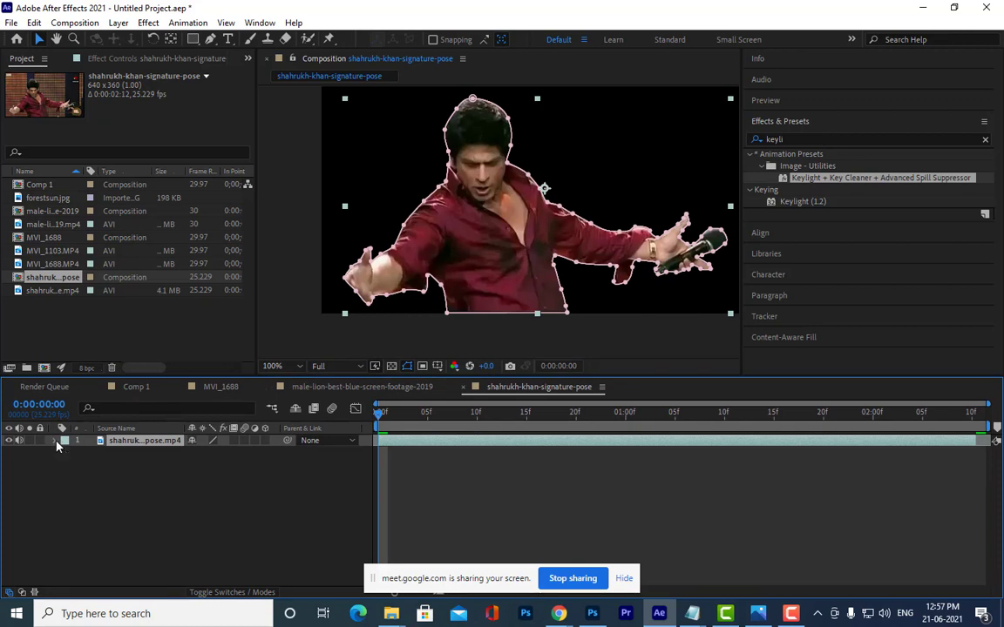
click(56, 441)
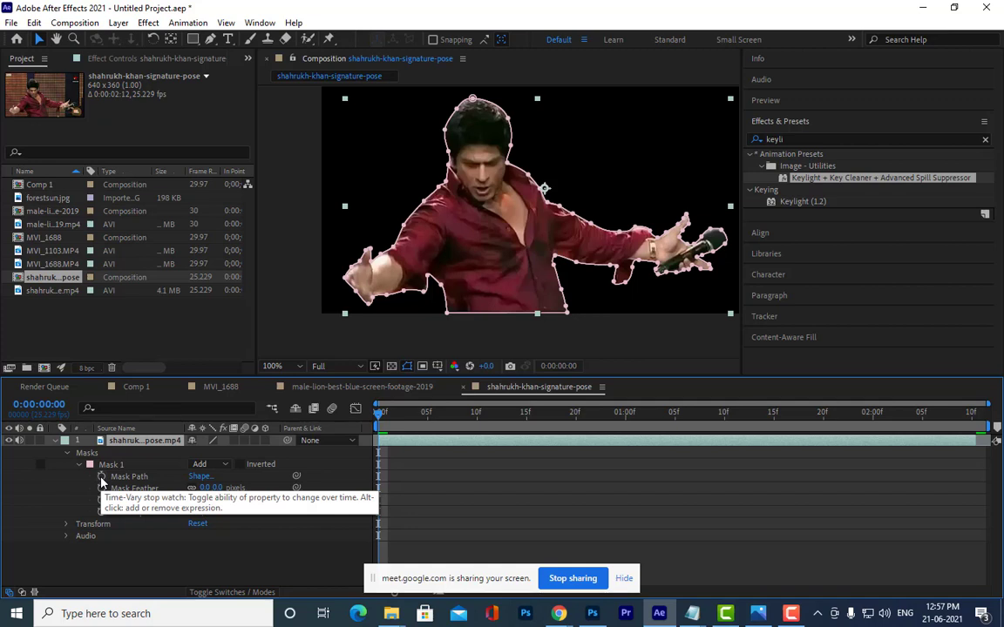
click(101, 478)
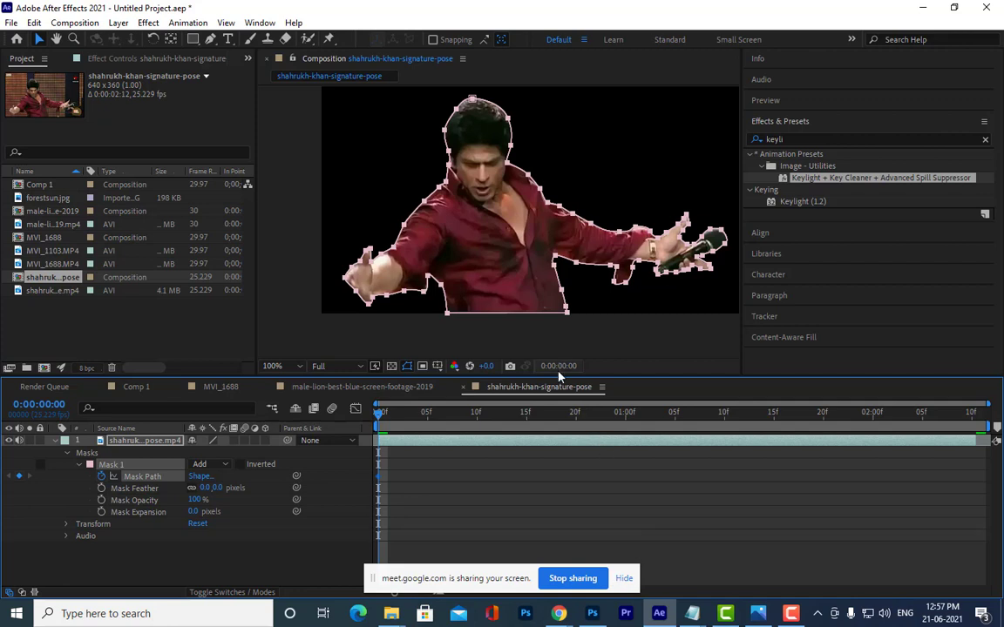
click(624, 579)
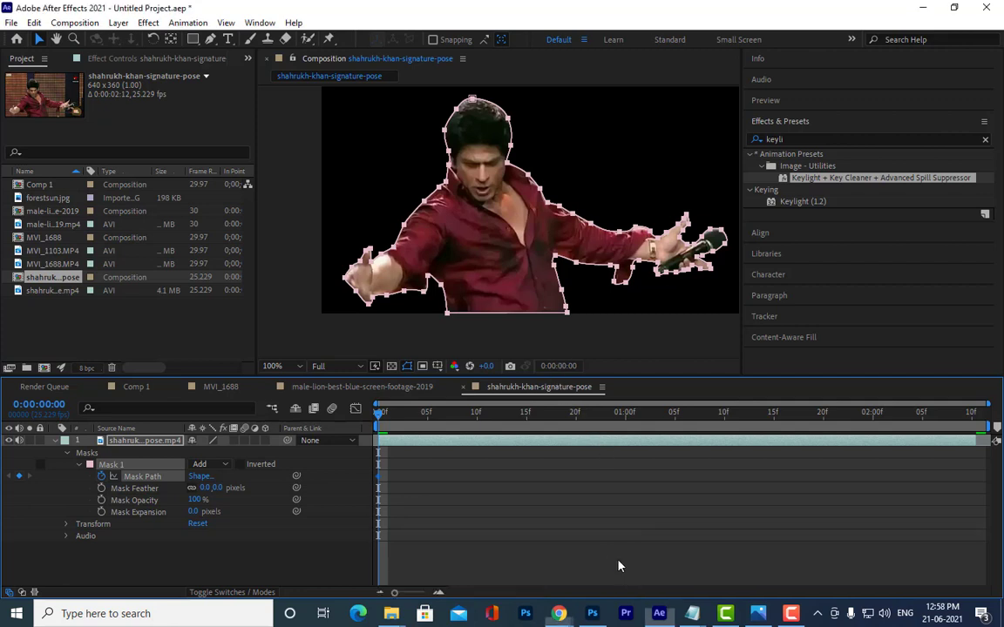
Enlarge the timeline, zoom it to single frames, and compare frame 0 with frame 01
drag(515, 379, 515, 341)
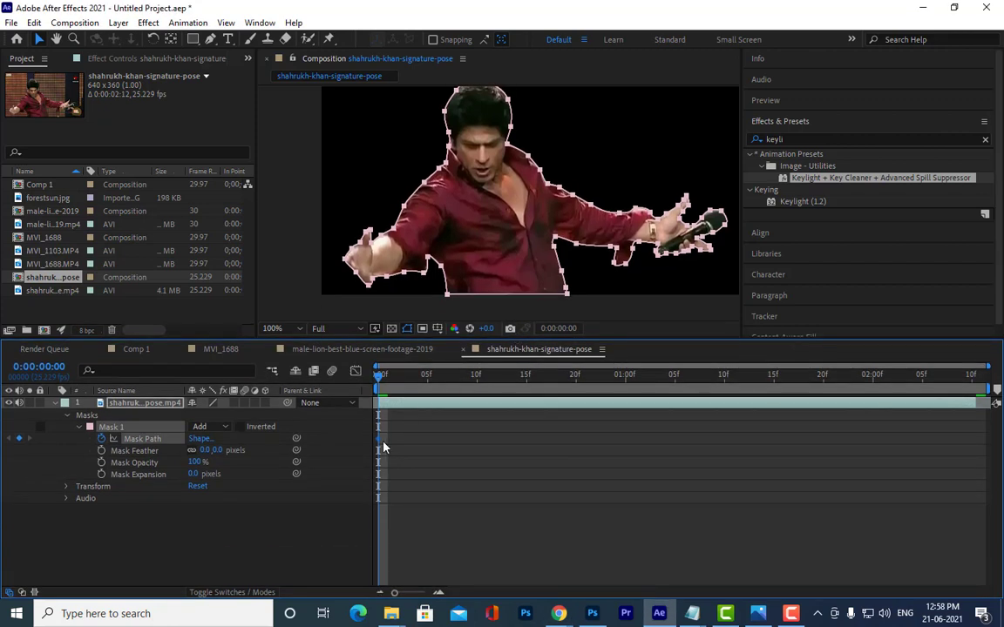
click(458, 486)
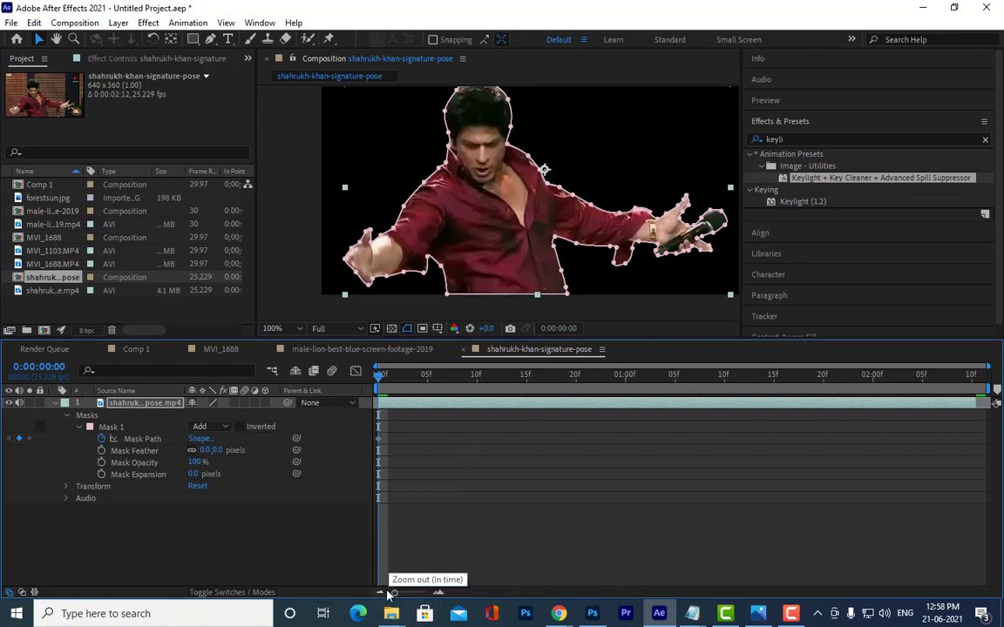
key(equal)
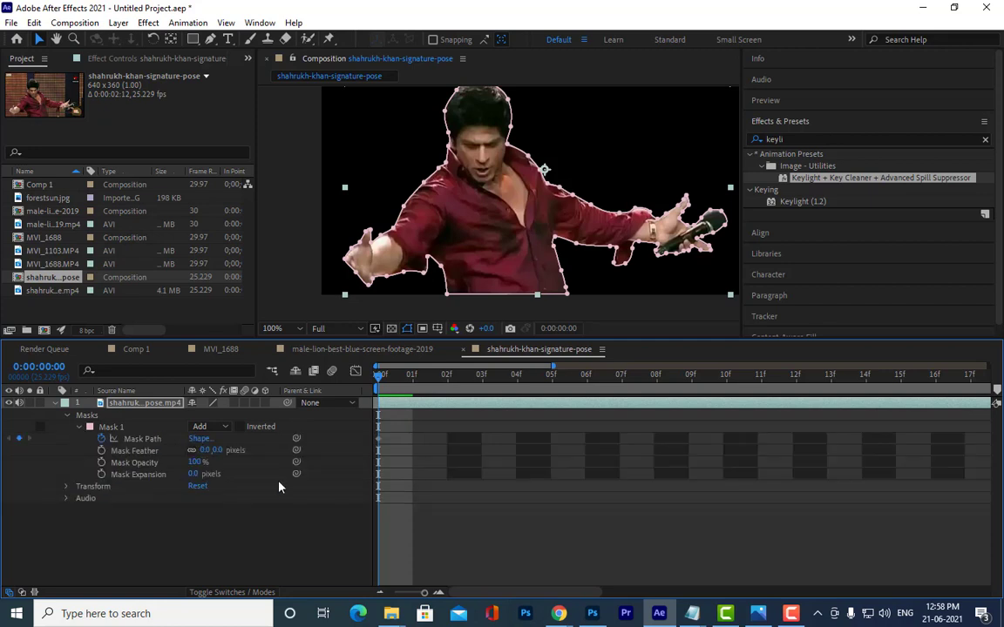
click(413, 381)
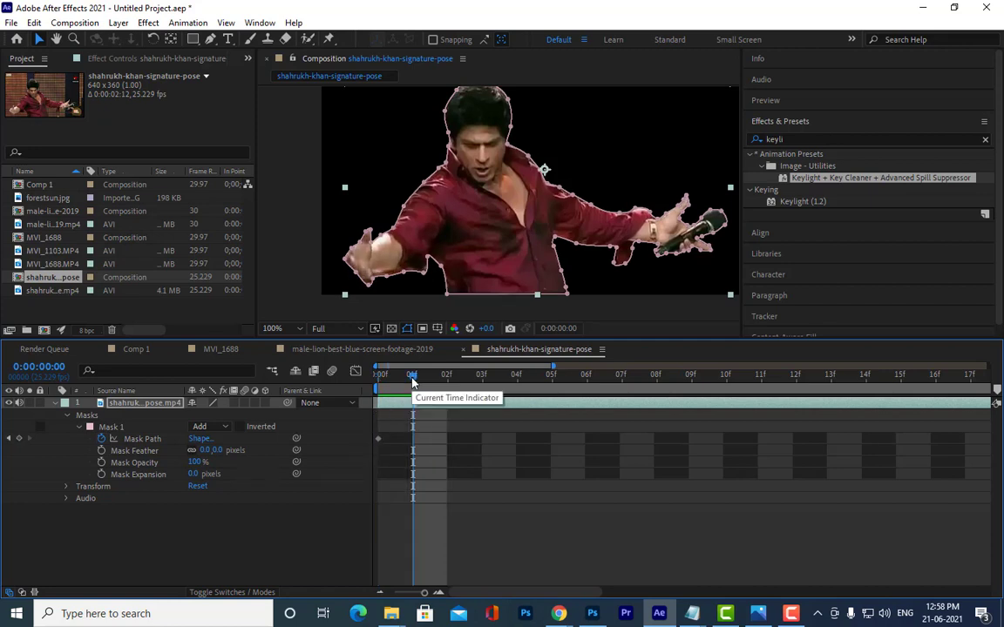
key(Page_Up)
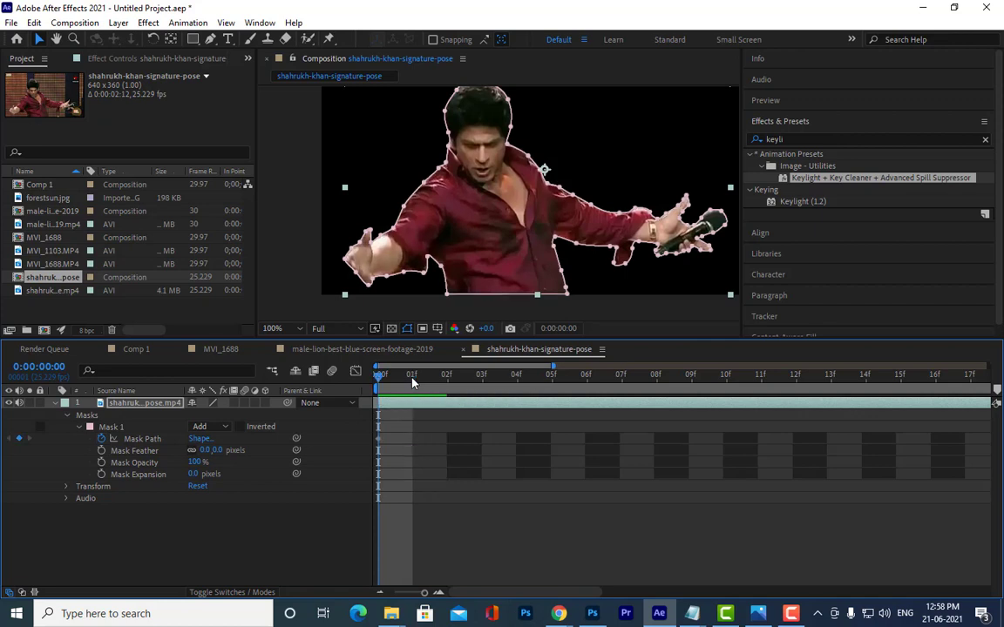
key(Page_Down)
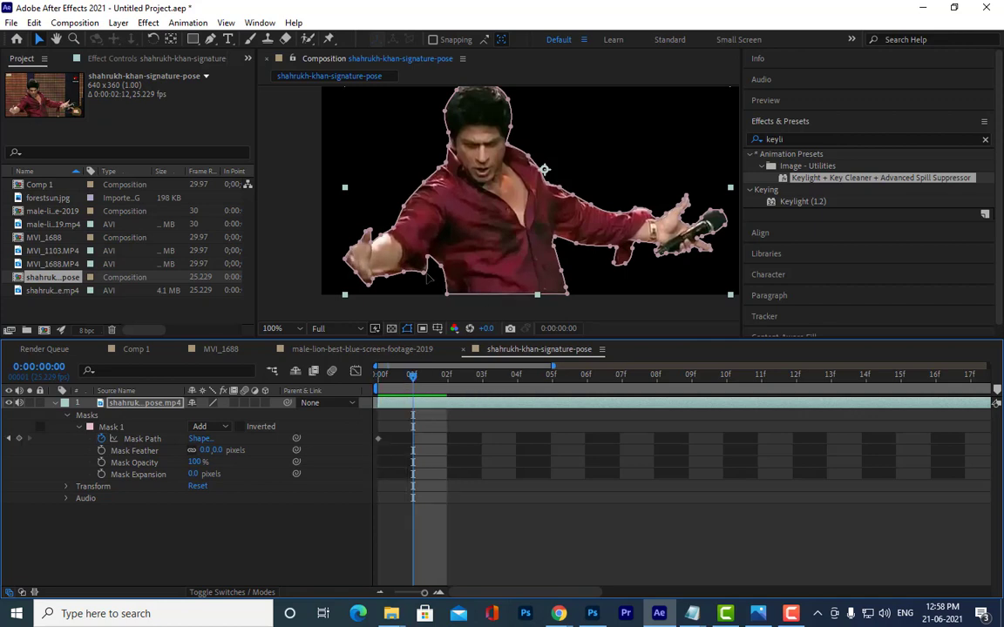
Zoom in on the face and arm and pull a mask point up-left to fit the hand
key(h)
mouse_move(493, 256)
mouse_down()
mouse_move(526, 216)
mouse_move(493, 240)
mouse_up()
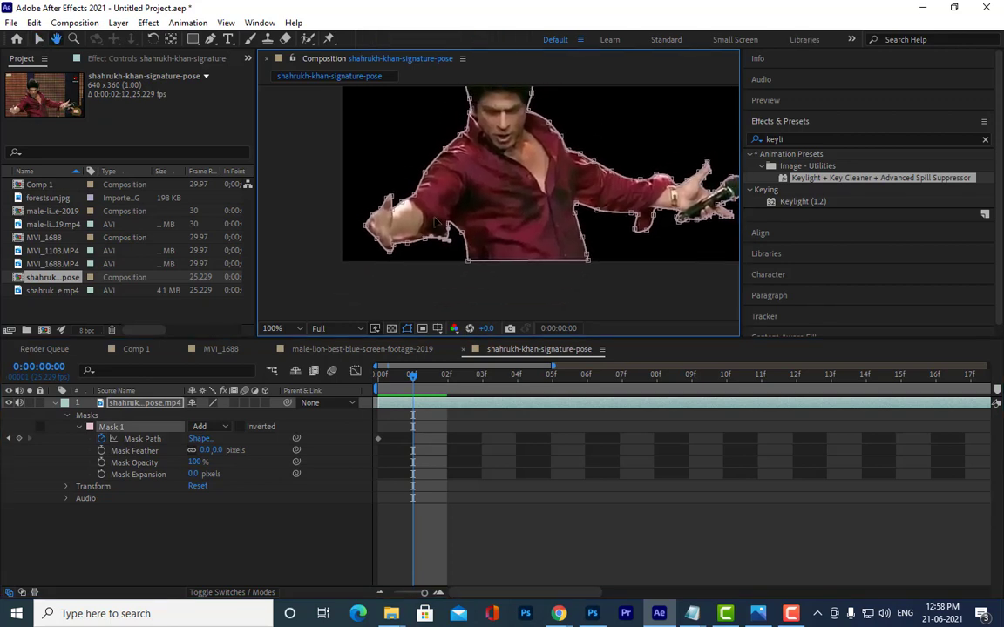
key(v)
scroll(438, 179, up, 1)
drag(439, 179, 493, 224)
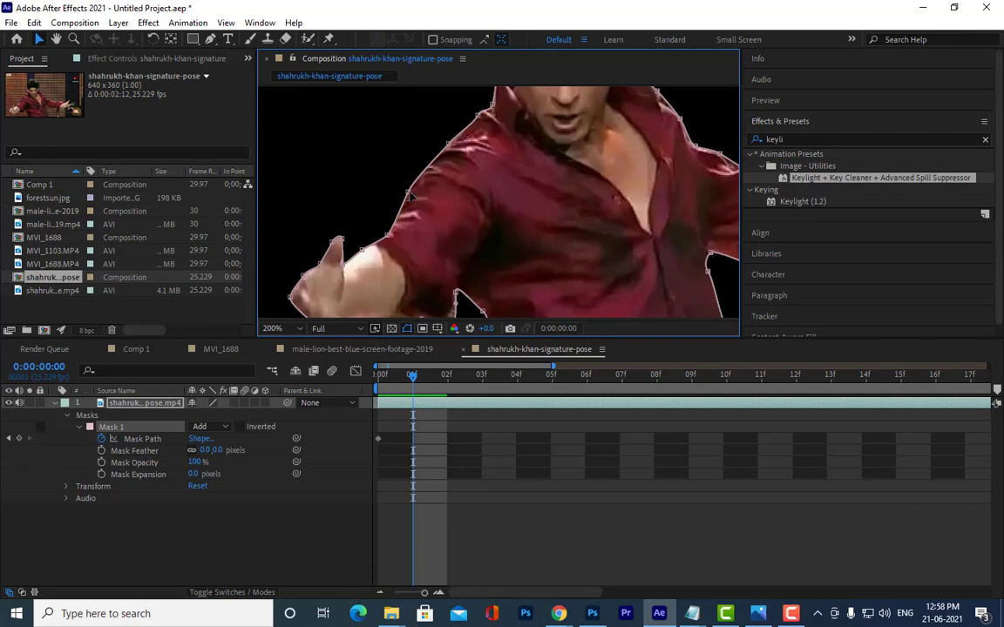
scroll(412, 196, up, 1)
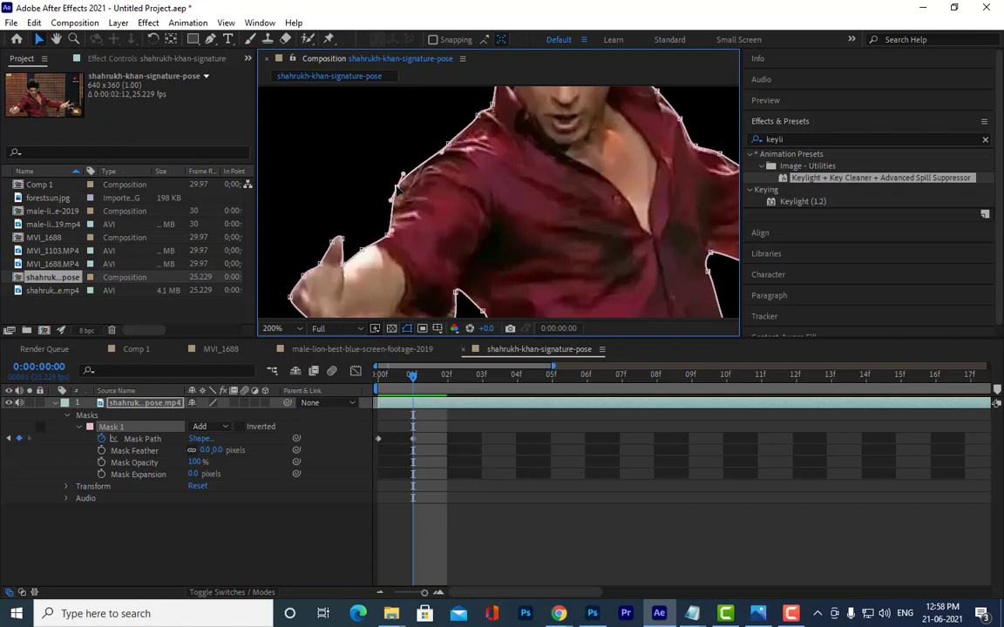
scroll(489, 139, up, 1)
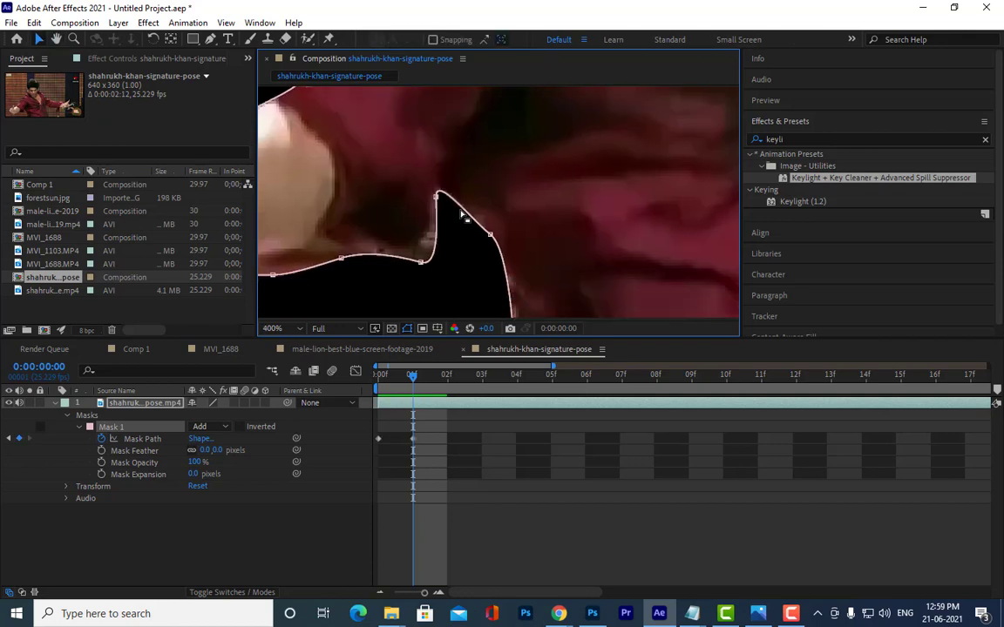
drag(445, 202, 432, 189)
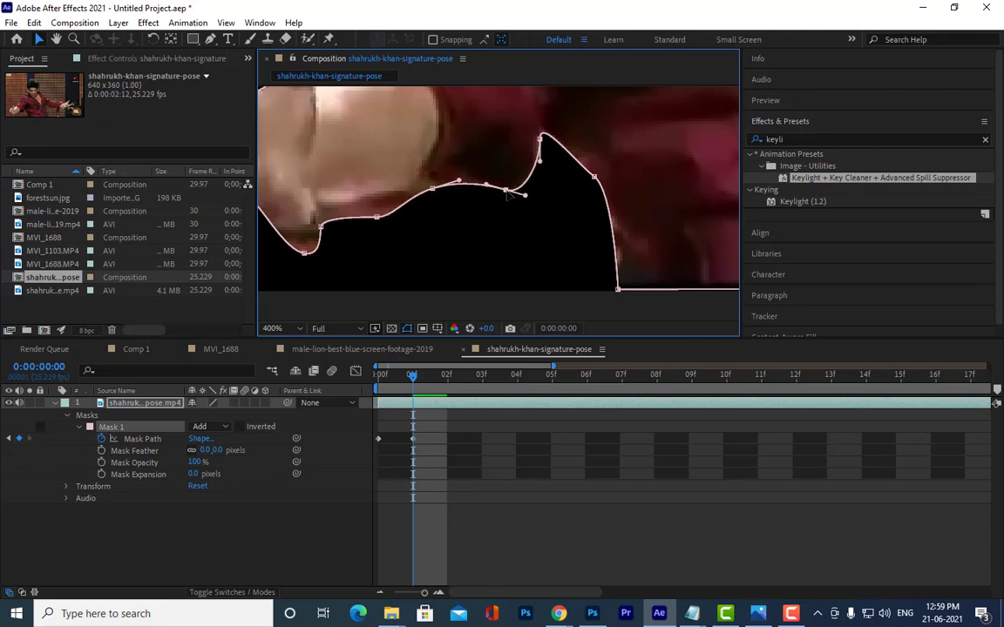
scroll(523, 206, down, 1)
mouse_move(523, 205)
mouse_down()
mouse_move(506, 157)
mouse_move(508, 199)
mouse_up()
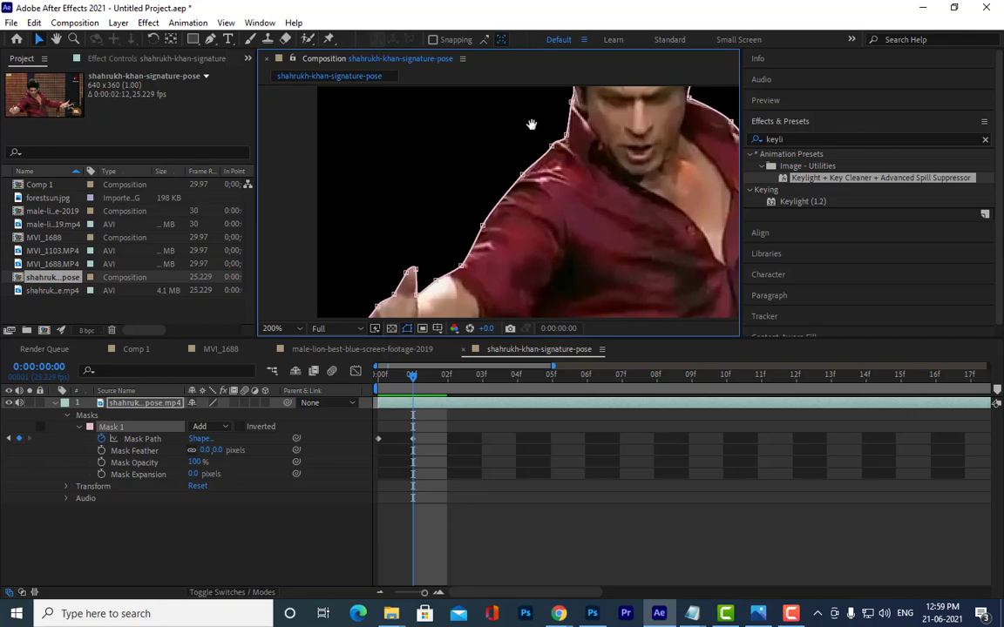
Add mask points around the hair and curve the edge along the head's right side
drag(487, 115, 377, 237)
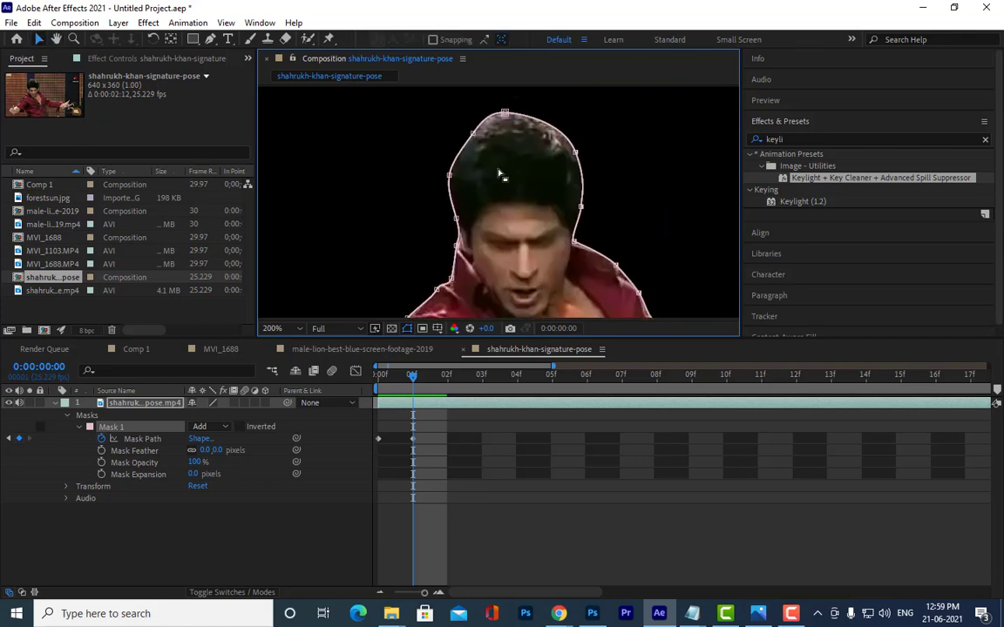
click(478, 129)
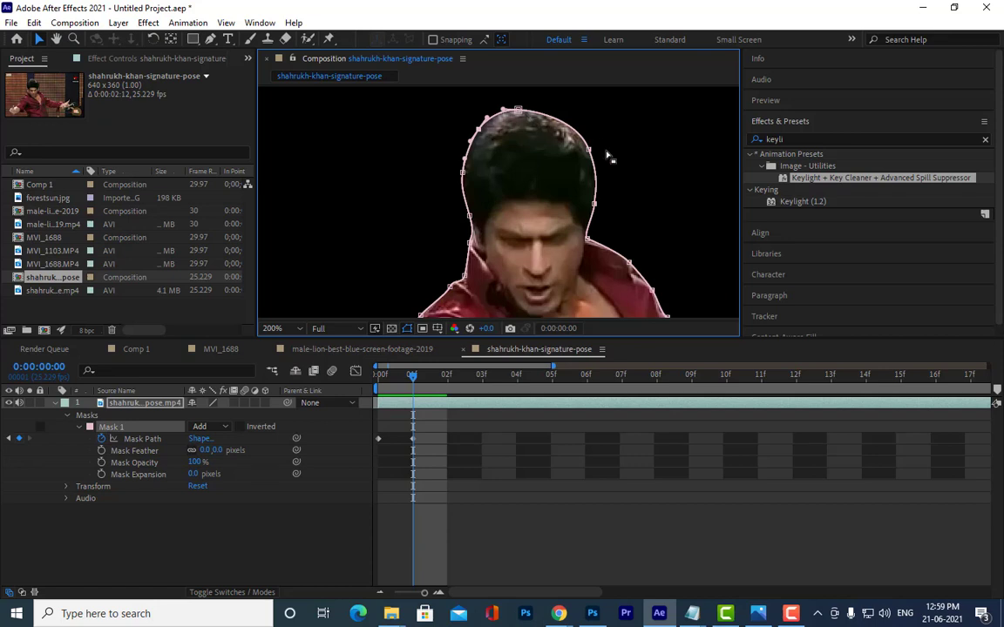
drag(596, 150, 609, 178)
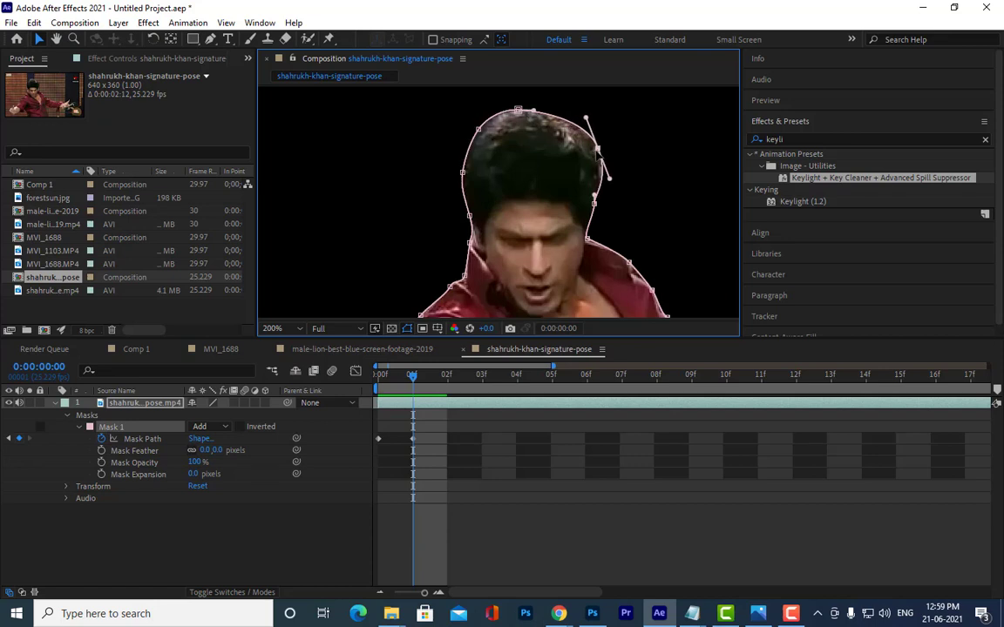
Add four mask points along the upper shirt edge, then view the whole masked dancer
drag(610, 314, 576, 185)
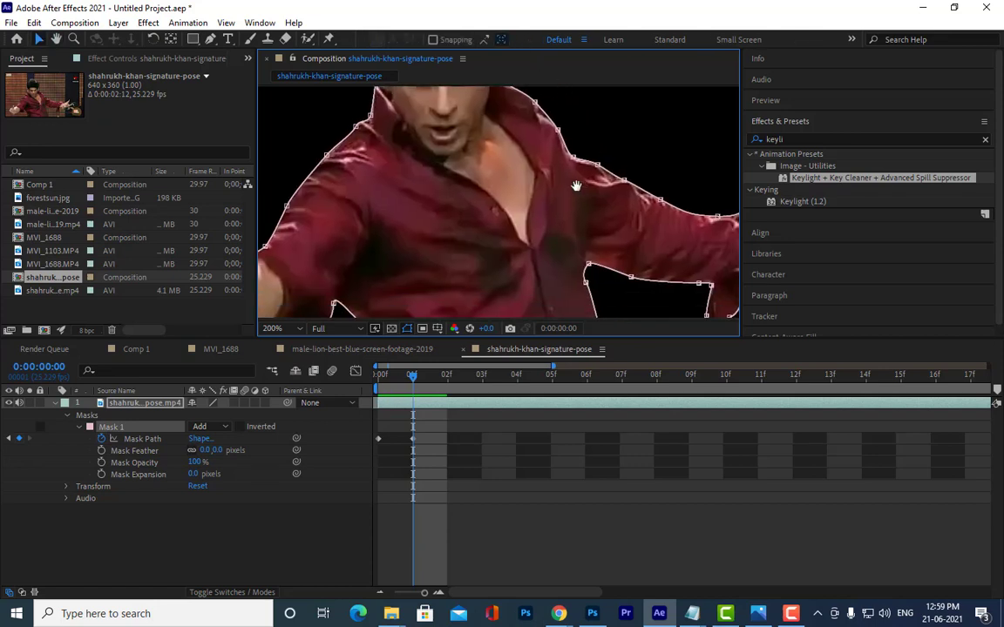
scroll(576, 186, down, 5)
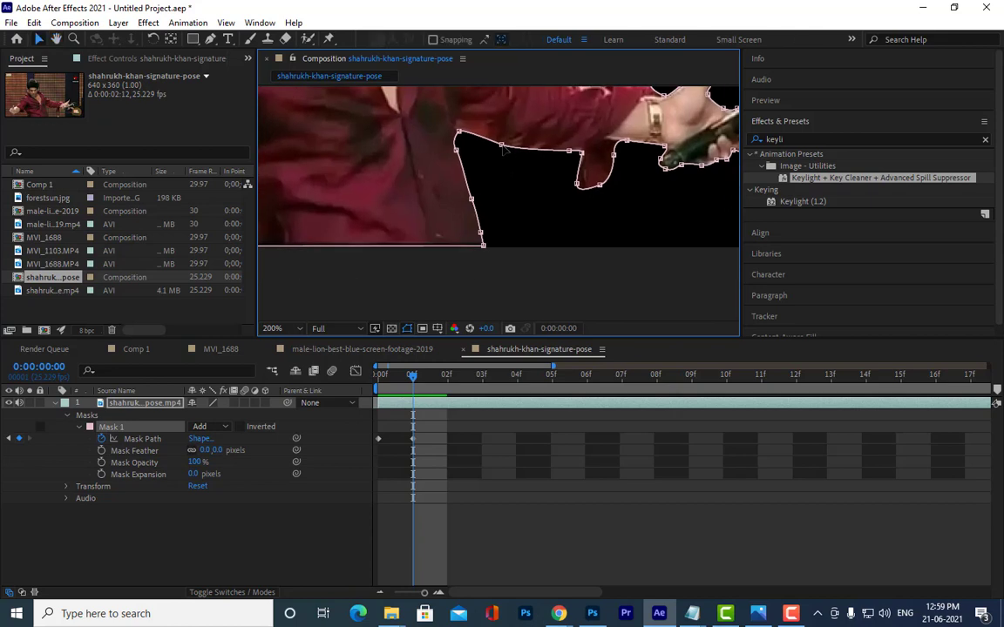
click(494, 144)
click(517, 152)
click(540, 151)
click(558, 150)
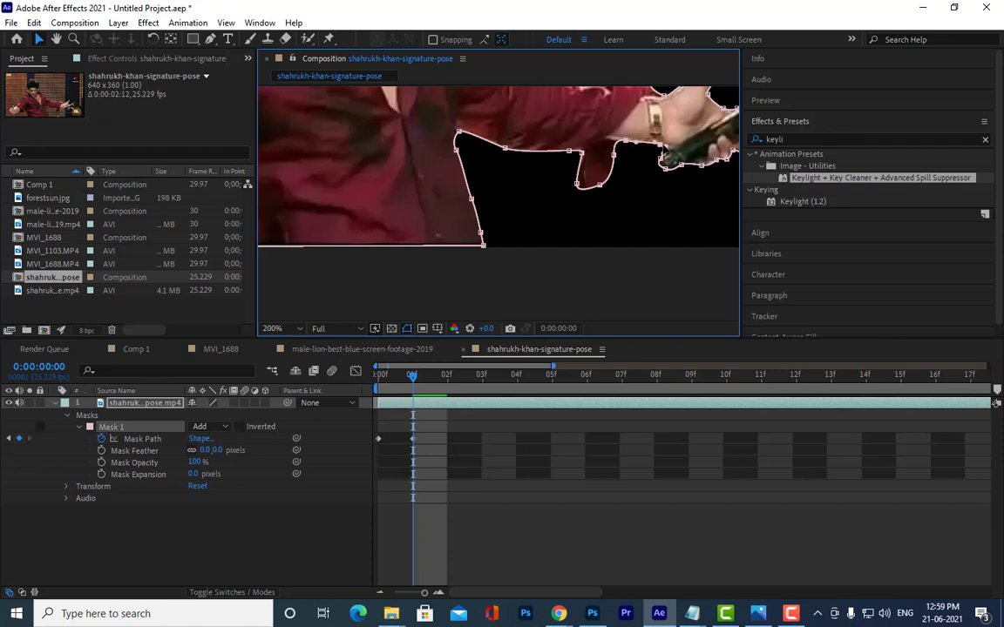
drag(527, 164, 639, 161)
scroll(639, 161, down, 1)
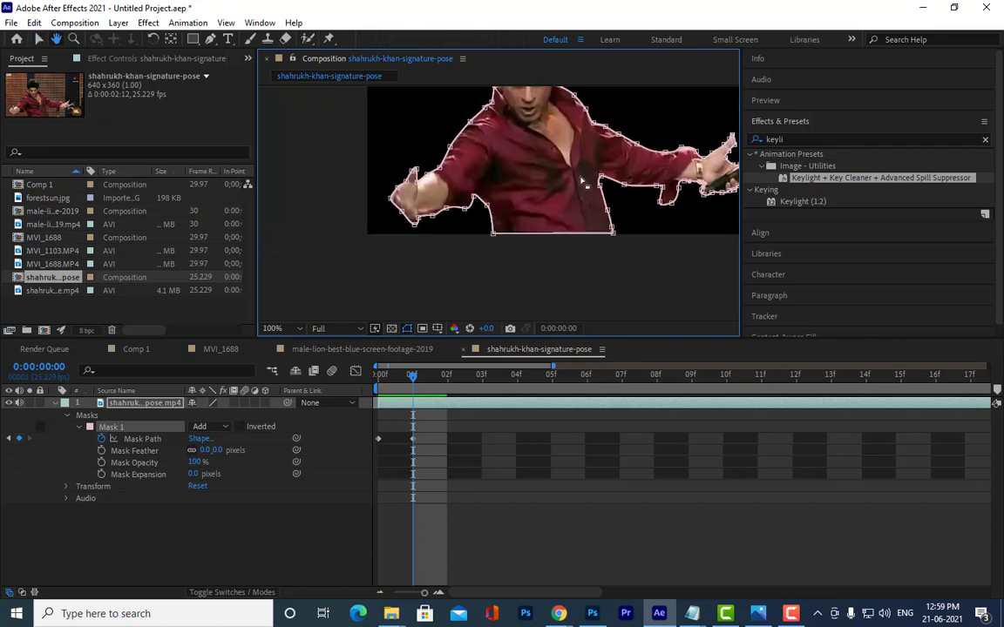
Check the first frames, then on frame 01 pull the mask point out to the hand's tip
click(379, 369)
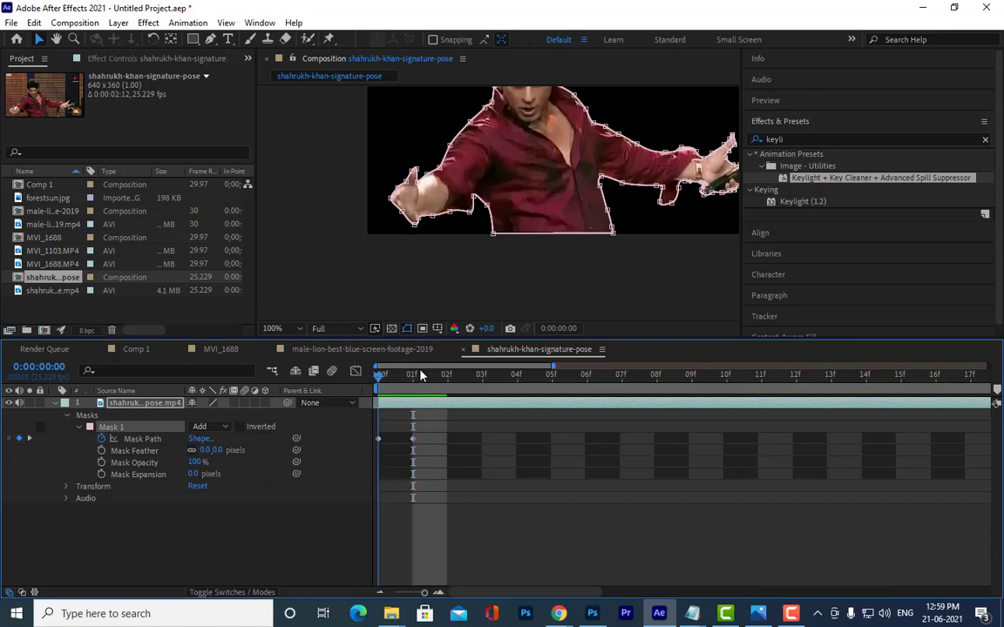
drag(397, 374, 371, 379)
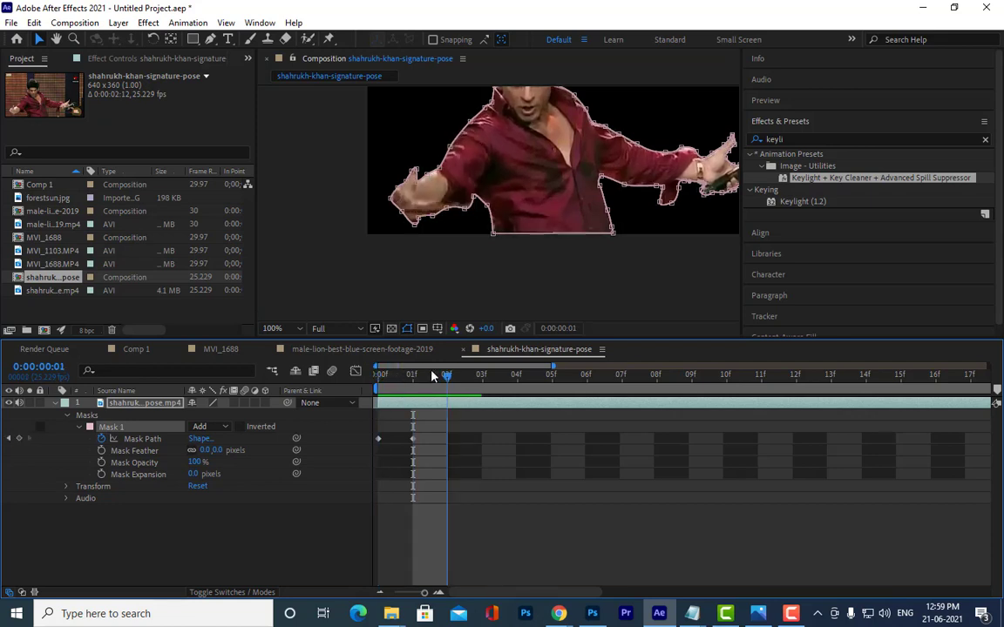
click(411, 375)
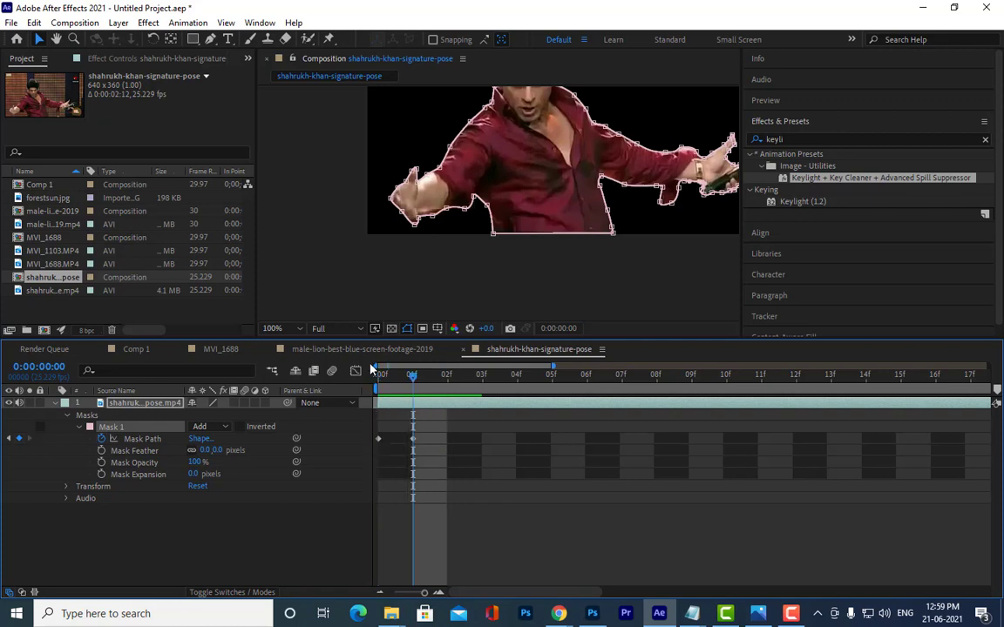
scroll(447, 168, up, 1)
scroll(447, 167, up, 1)
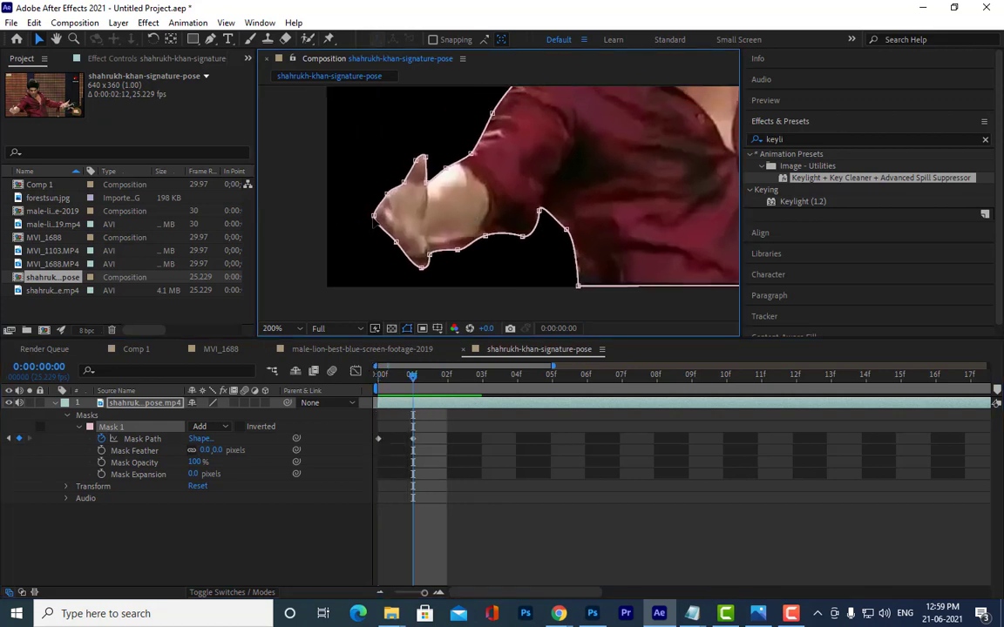
drag(374, 218, 350, 227)
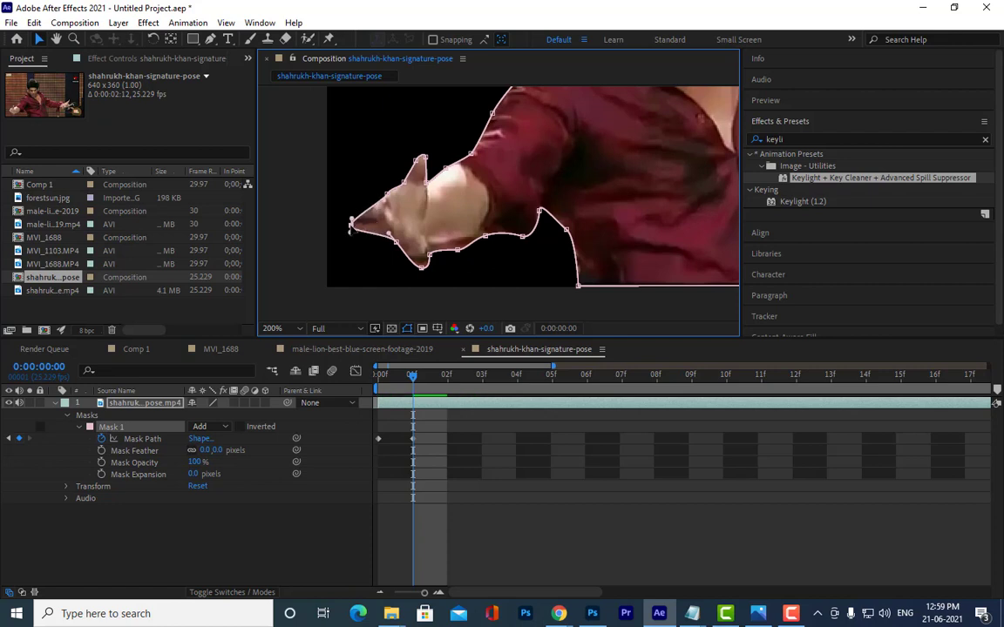
key(space)
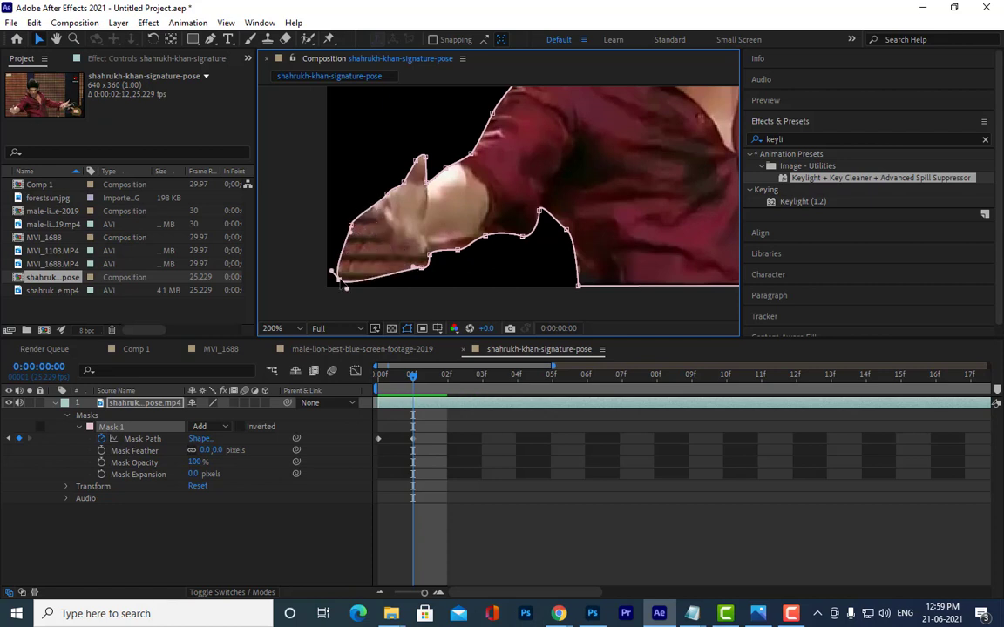
key(space)
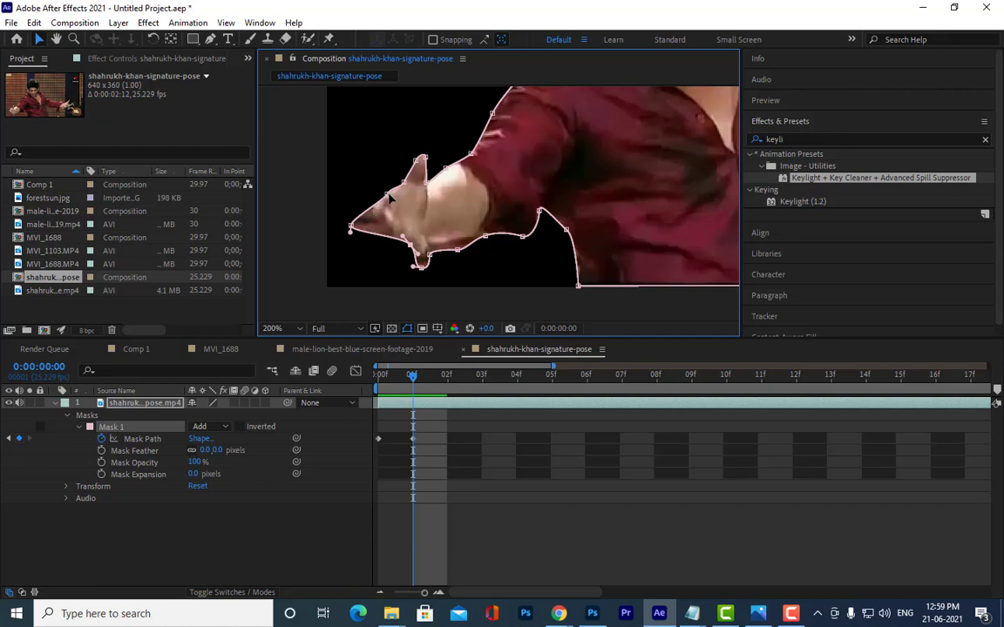
Move mask points inward to fit the top, edge and lower-left of the hand
drag(366, 170, 402, 185)
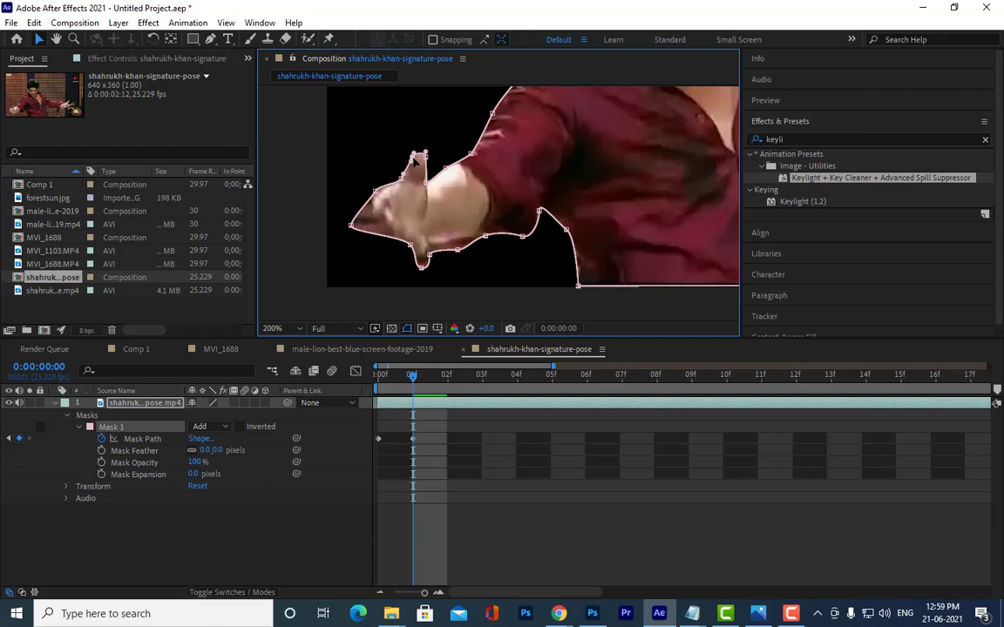
drag(417, 162, 430, 155)
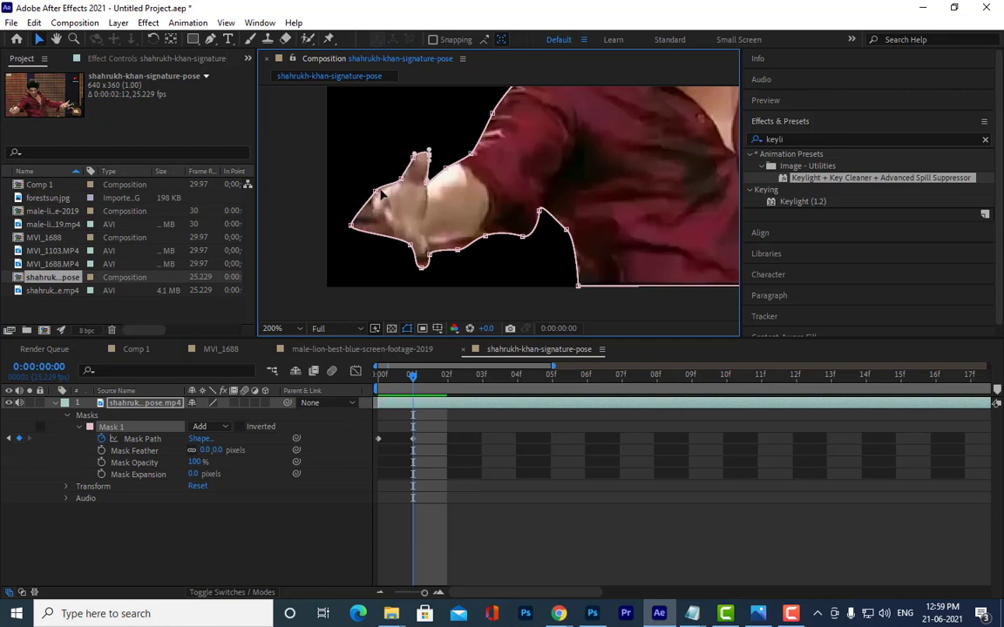
drag(378, 196, 376, 215)
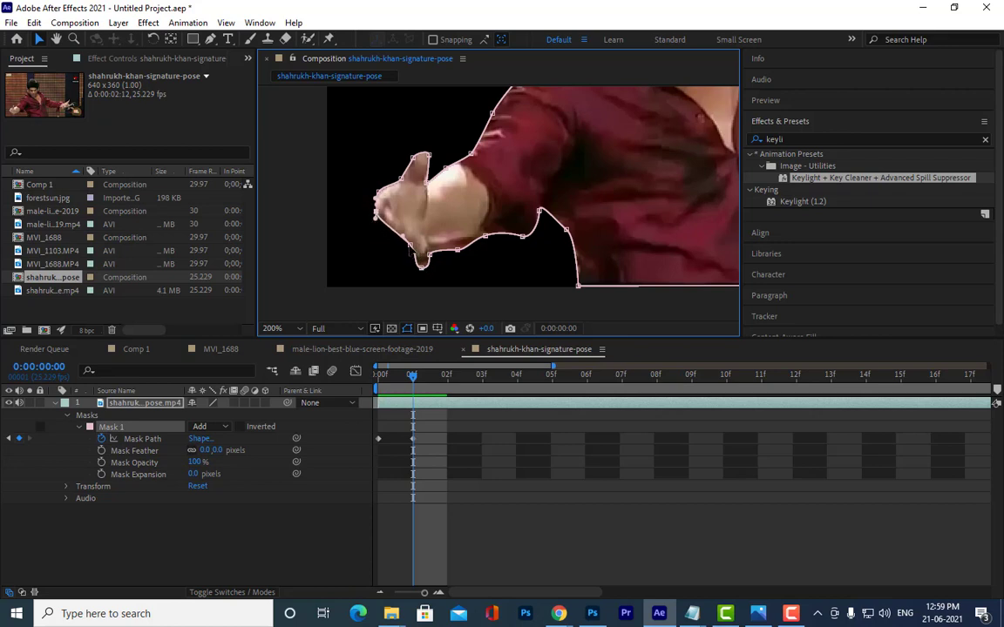
mouse_move(410, 248)
mouse_down()
mouse_move(389, 252)
mouse_move(394, 234)
mouse_move(428, 287)
mouse_move(422, 223)
mouse_up()
Raise and curve the mask edge underneath the hand
scroll(450, 237, up, 1)
scroll(453, 239, up, 1)
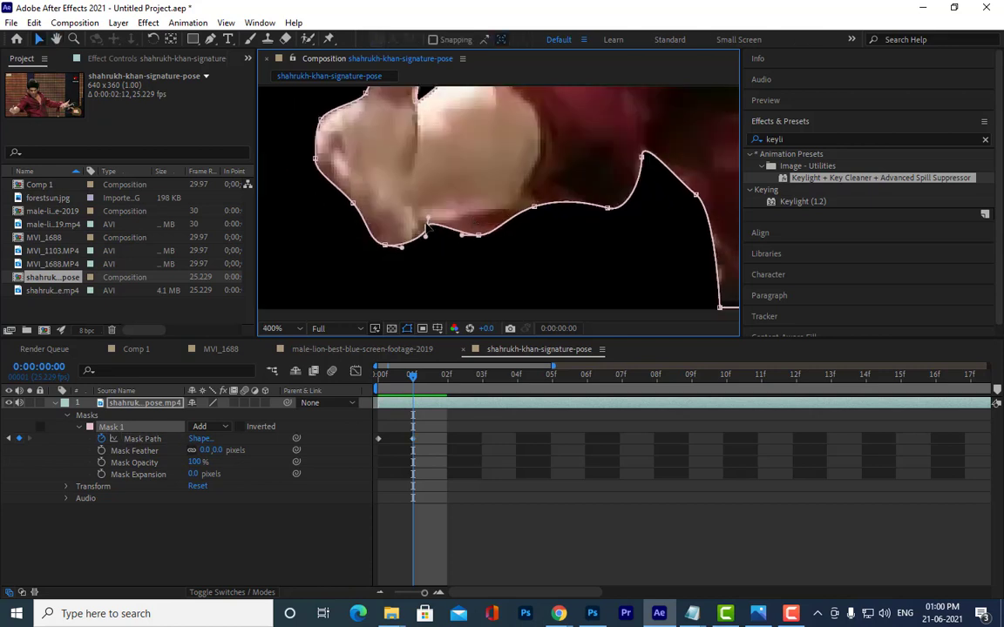
drag(481, 237, 476, 217)
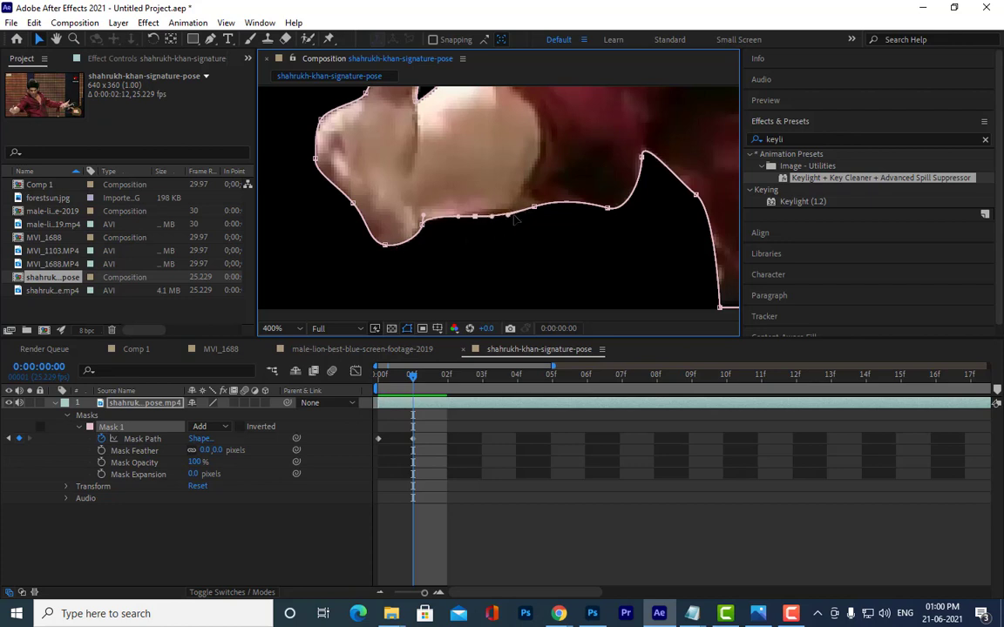
drag(535, 207, 524, 201)
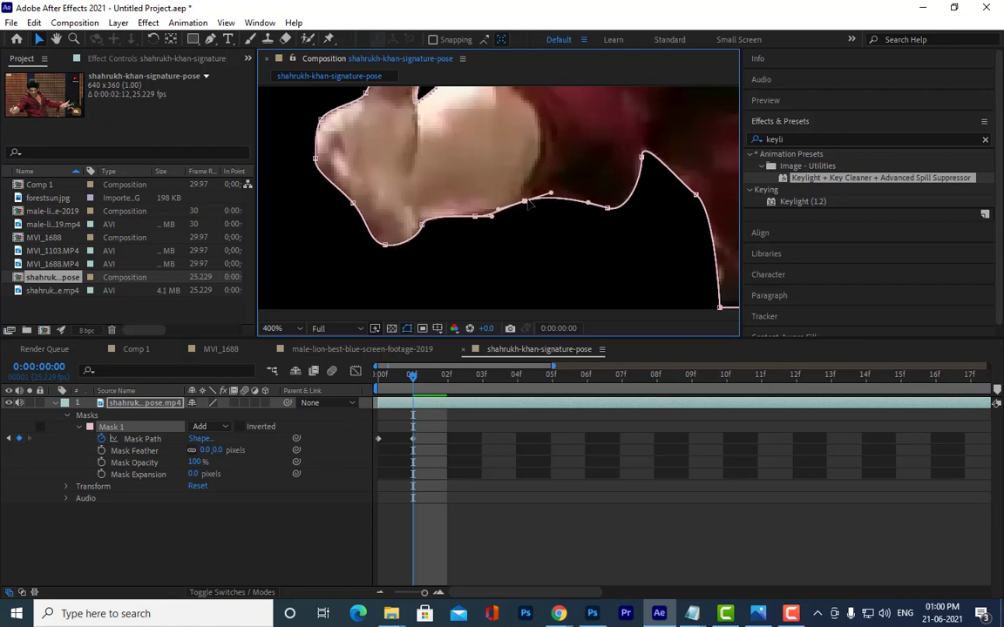
Bring the shoulder and head outline into view and select the mask point beside the hair
mouse_move(616, 194)
mouse_down()
mouse_move(610, 168)
mouse_move(632, 264)
mouse_move(599, 204)
mouse_move(601, 225)
mouse_move(521, 200)
mouse_up()
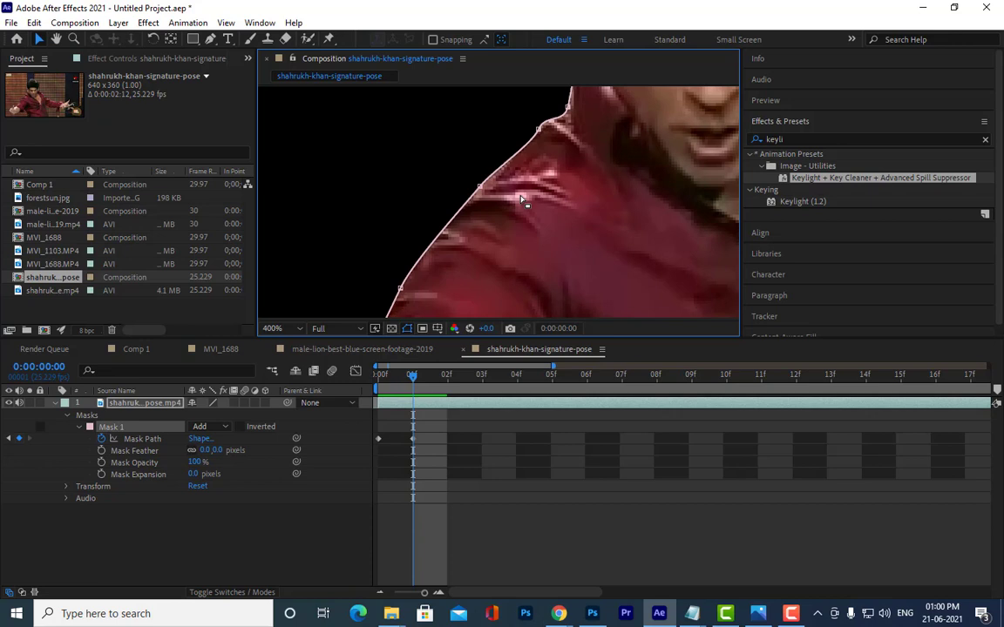
scroll(514, 197, down, 1)
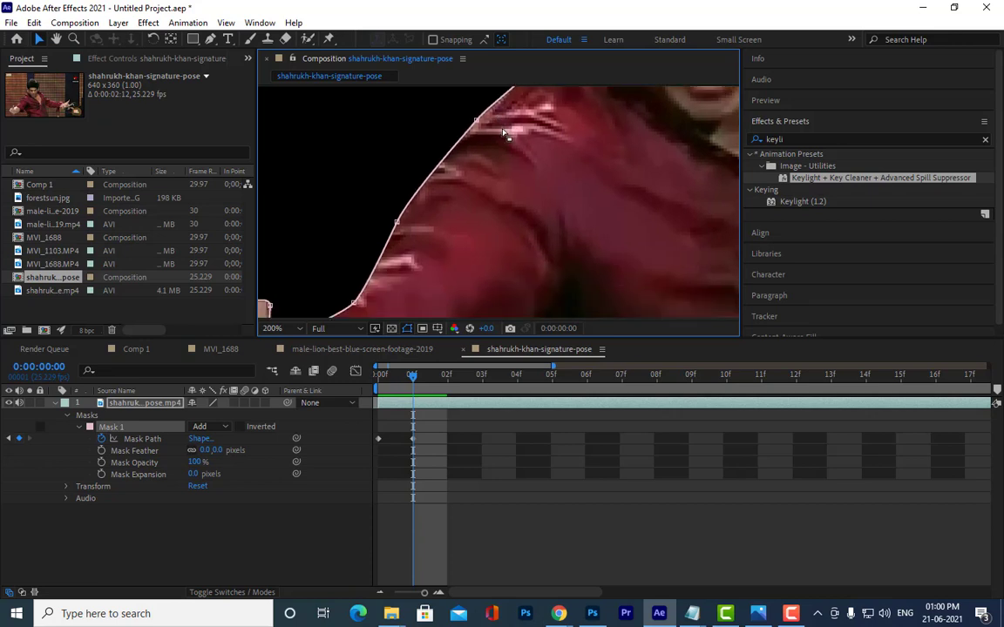
key(comma)
key(period)
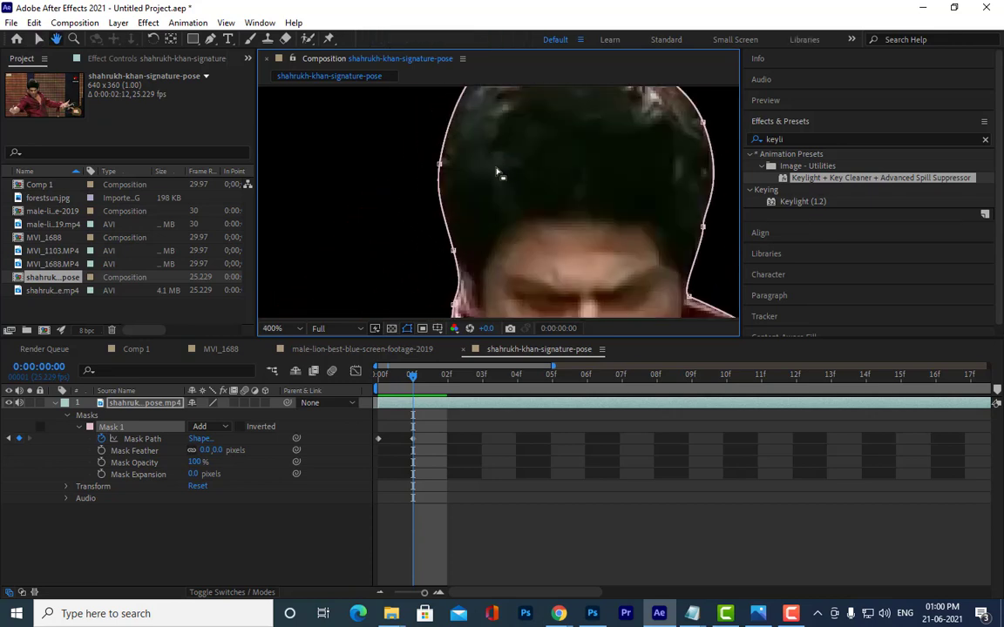
drag(475, 159, 502, 231)
key(v)
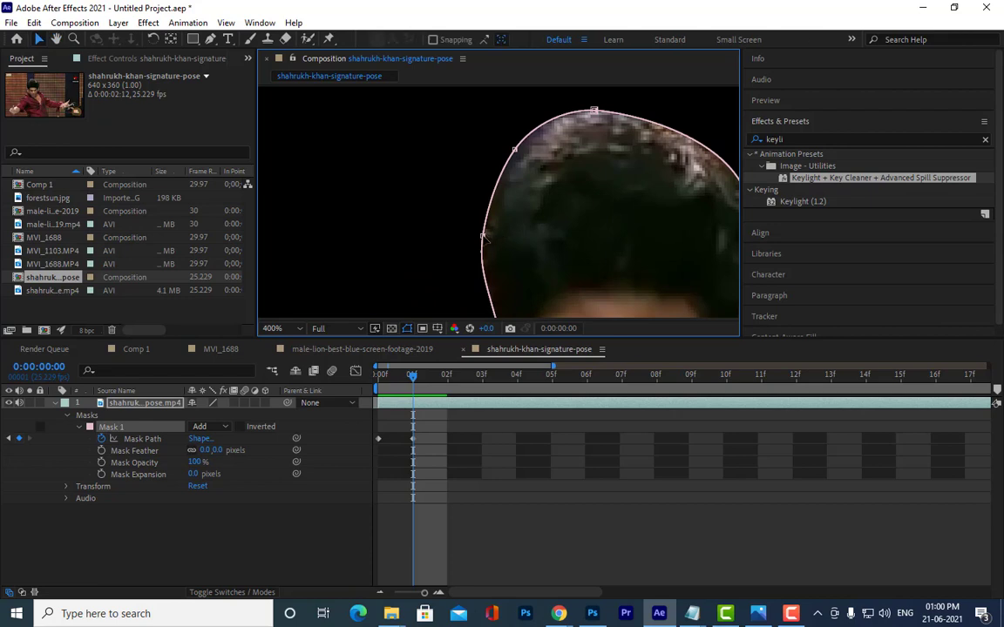
click(482, 236)
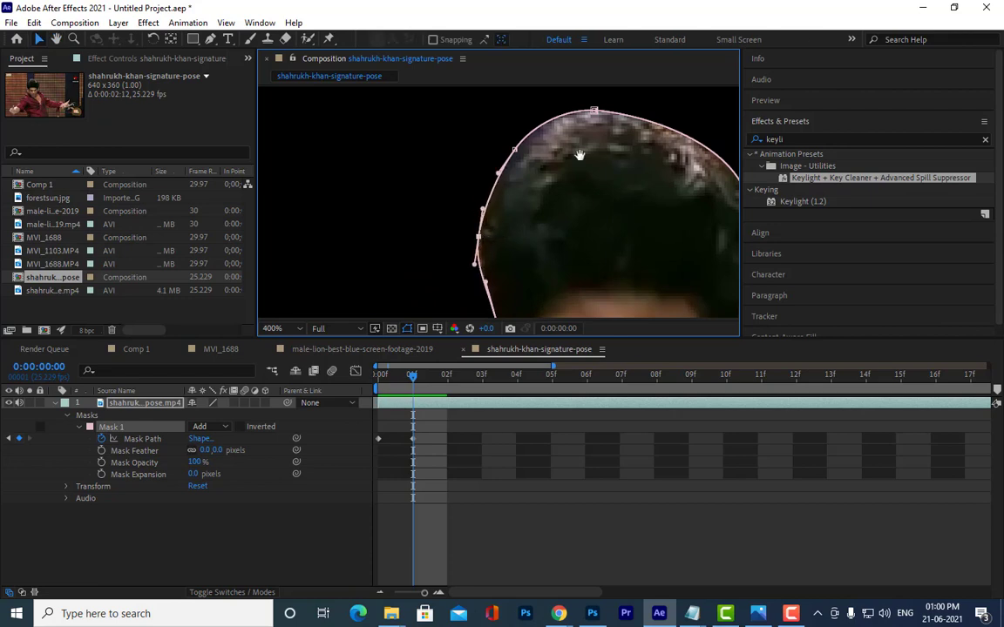
Pull the right-side head mask point toward the hair and select the top-of-head point
mouse_move(579, 155)
mouse_down()
mouse_move(557, 210)
mouse_move(401, 146)
mouse_move(413, 100)
mouse_up()
key(comma)
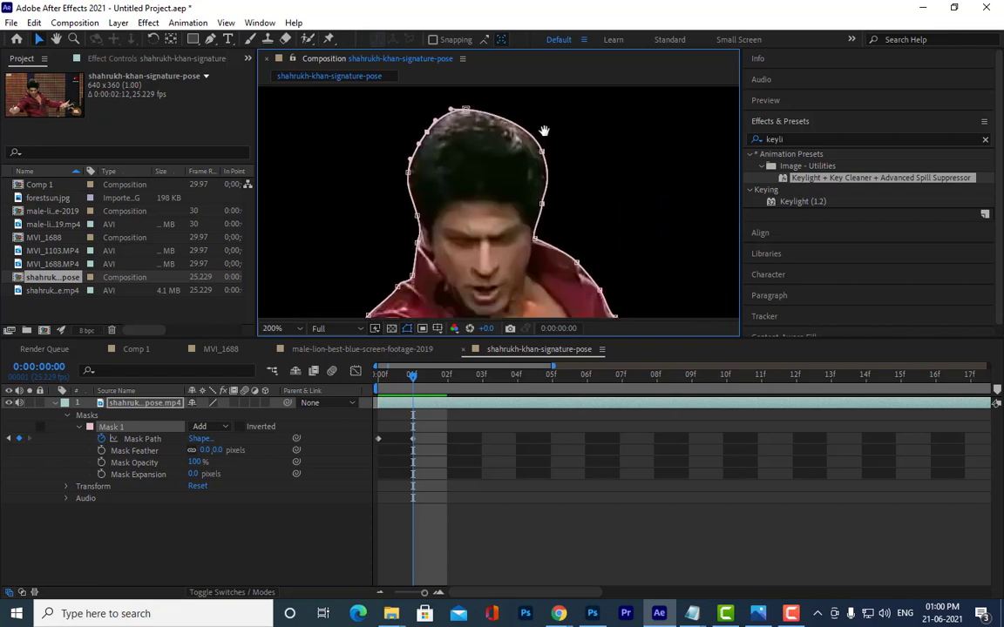
drag(559, 142, 540, 147)
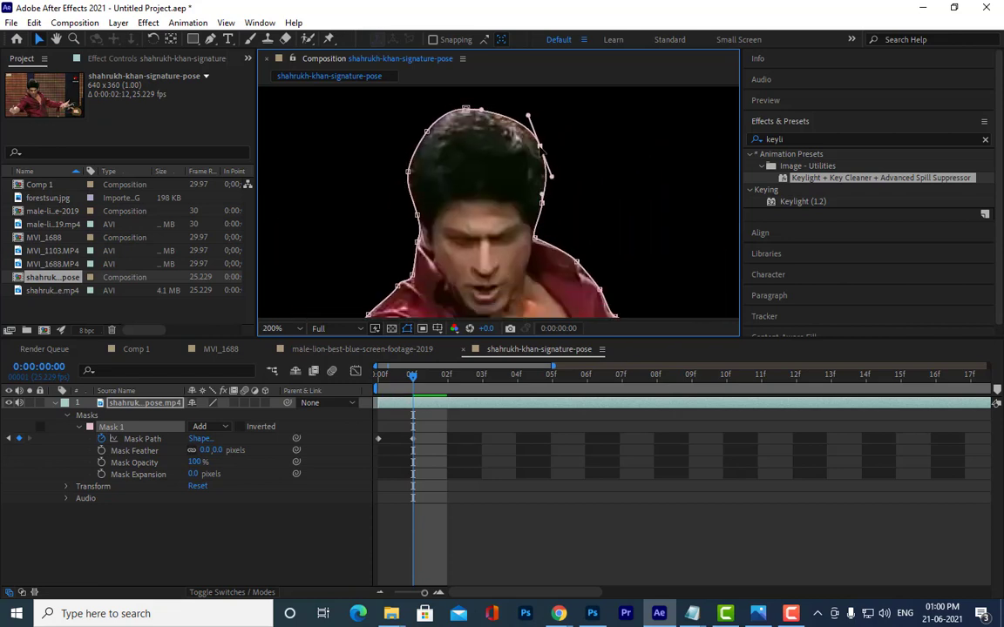
scroll(504, 150, up, 2)
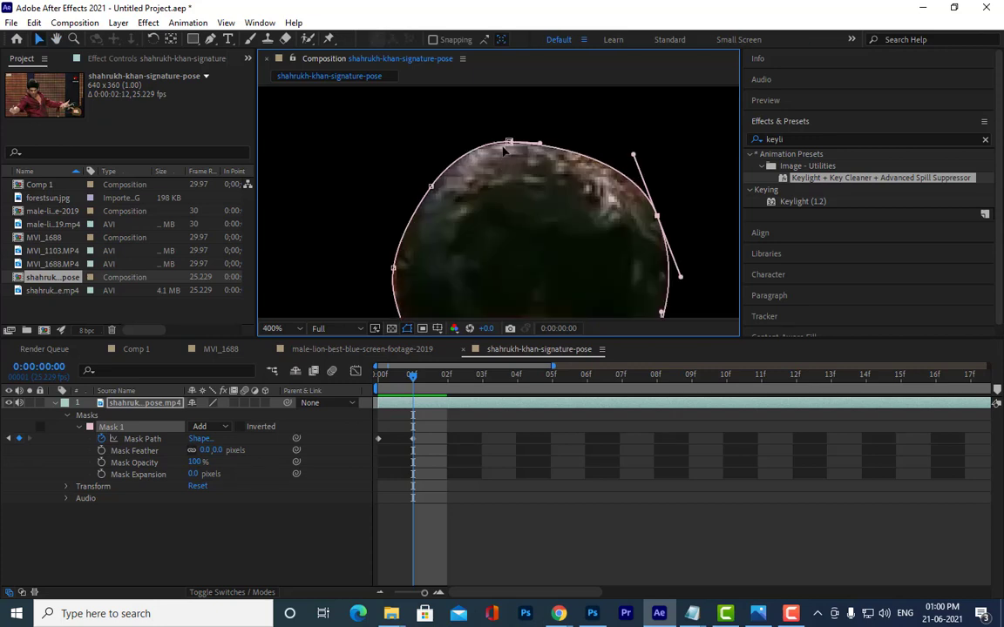
click(508, 143)
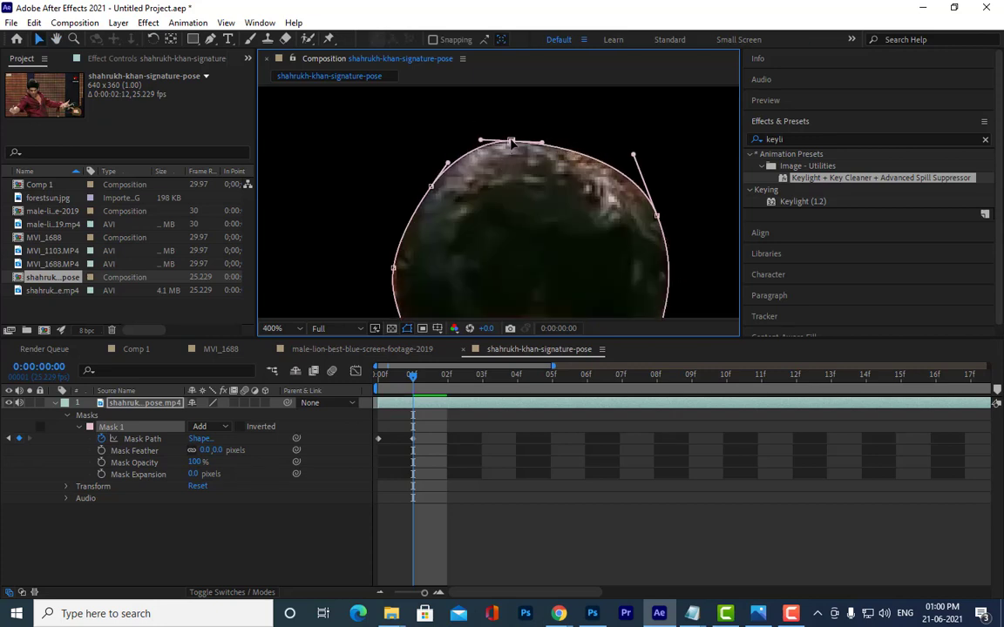
scroll(531, 161, down, 8)
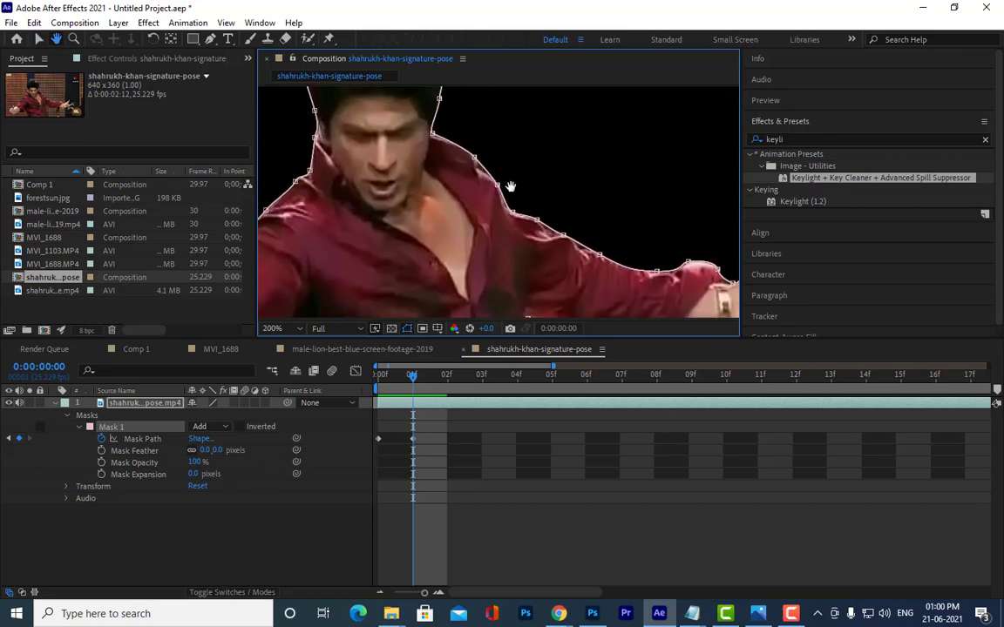
Smooth the mask curve along the shoulder top and nudge the shoulder point inward
drag(467, 127, 479, 139)
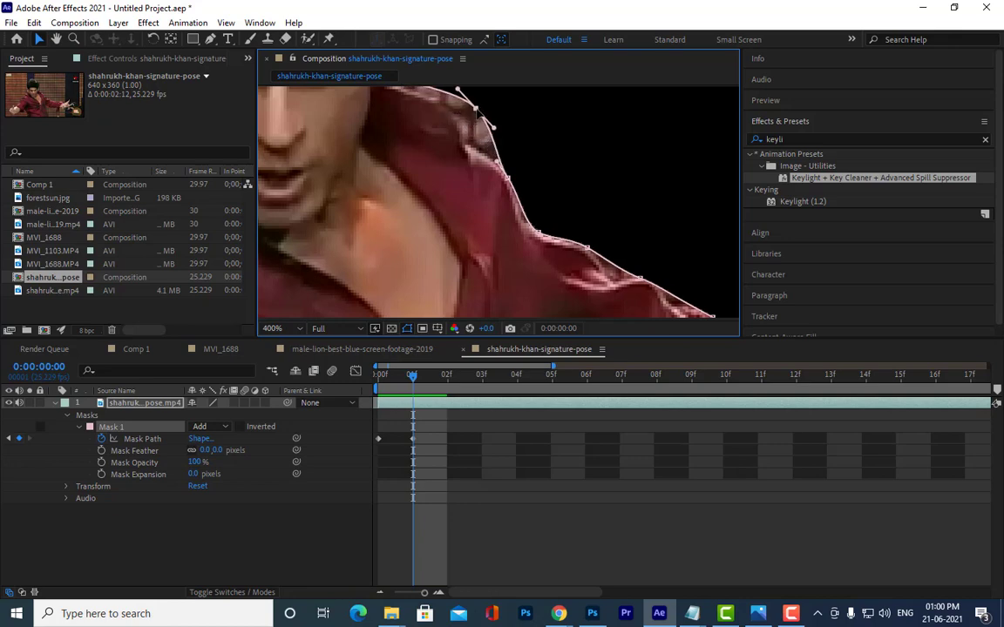
scroll(511, 159, down, 2)
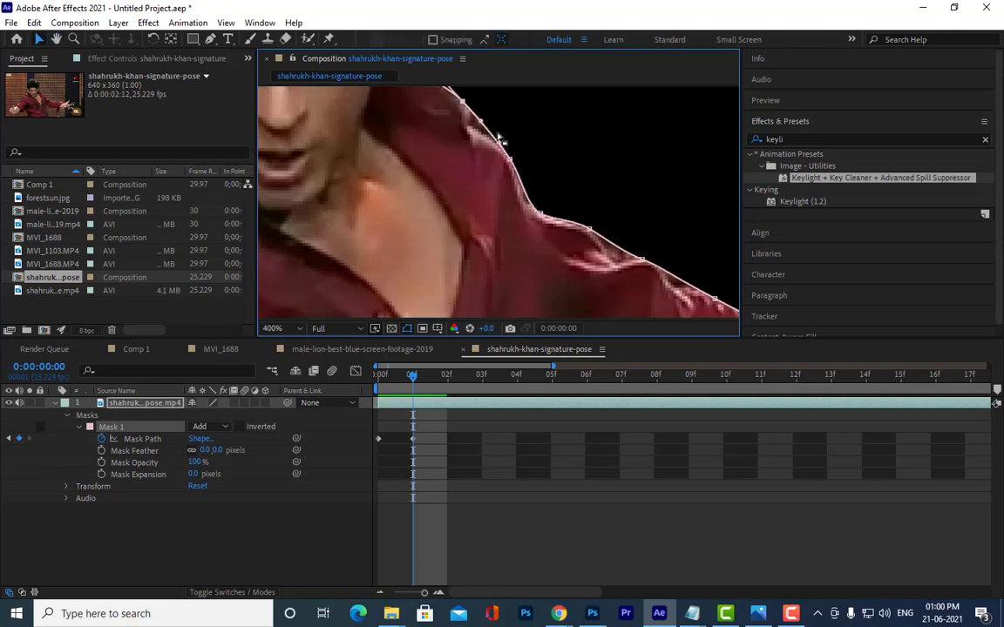
drag(511, 161, 507, 162)
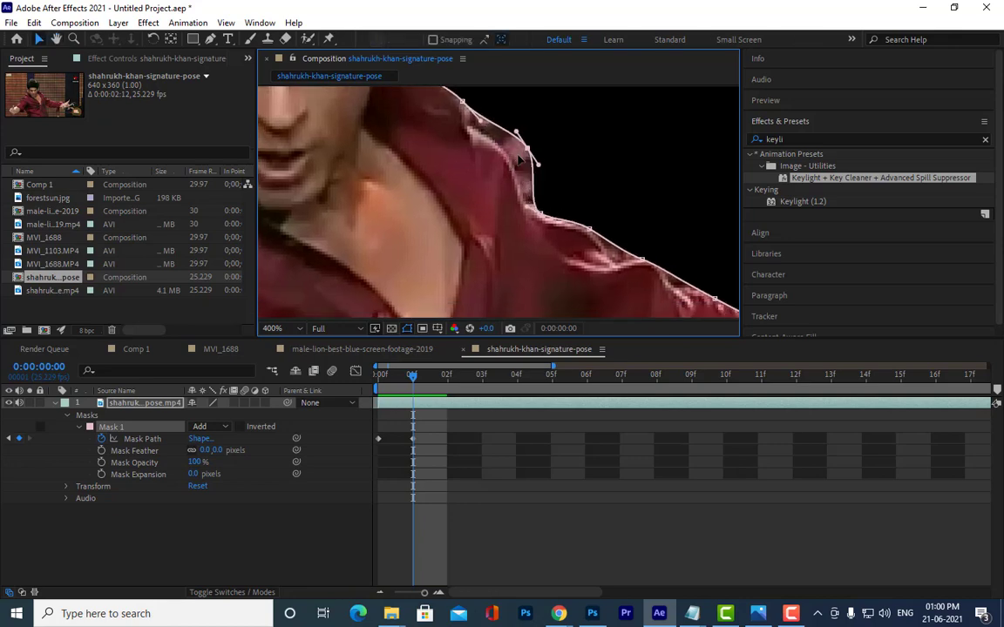
scroll(566, 150, down, 2)
scroll(558, 146, down, 3)
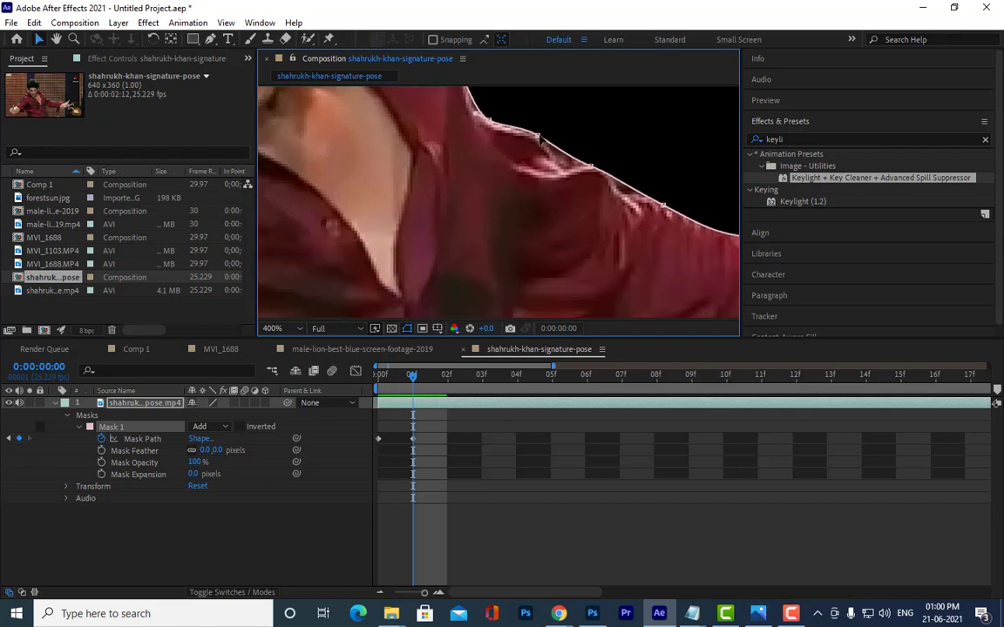
scroll(601, 161, up, 2)
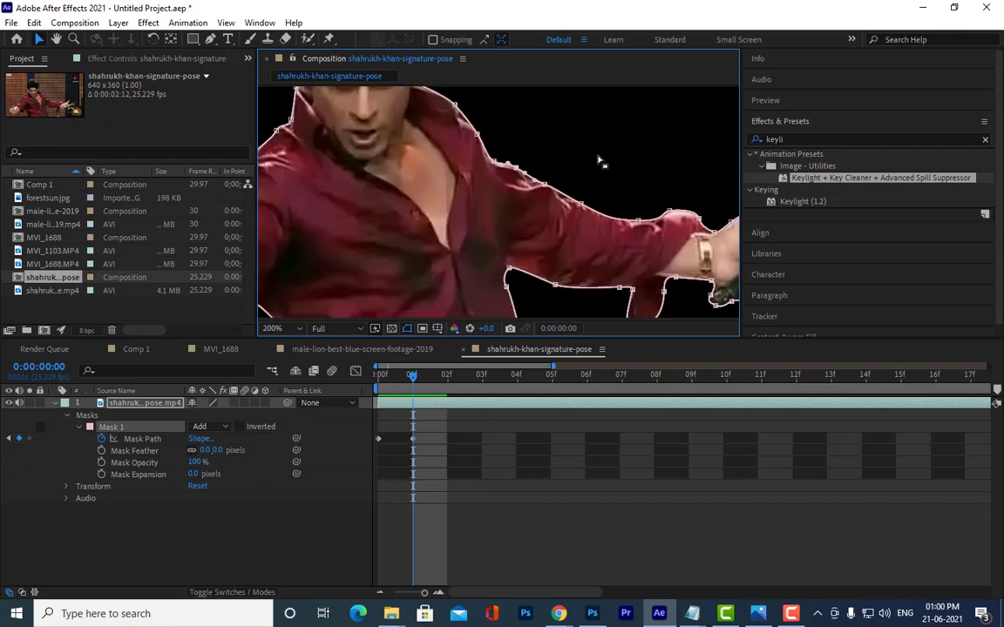
scroll(641, 187, down, 2)
scroll(681, 211, down, 1)
drag(681, 211, 716, 214)
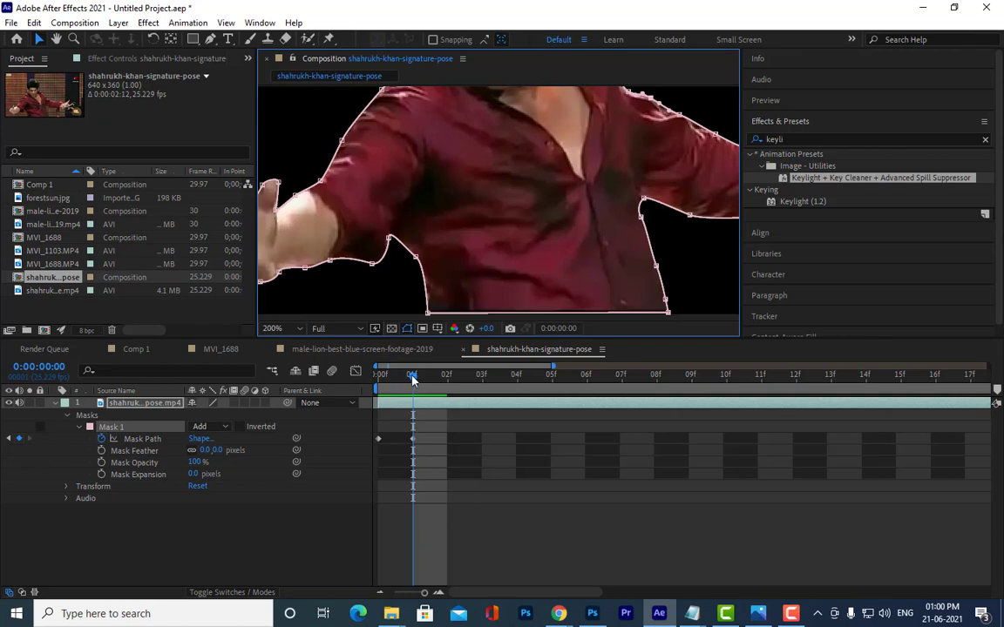
Compare the mask across the first frames at full view, then advance one frame
drag(413, 378, 396, 364)
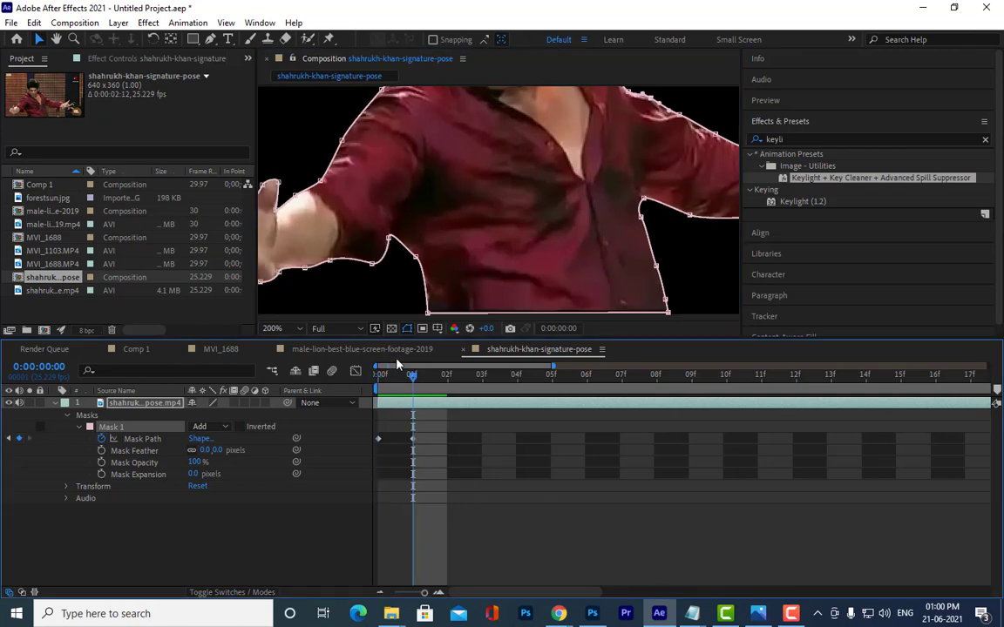
key(comma)
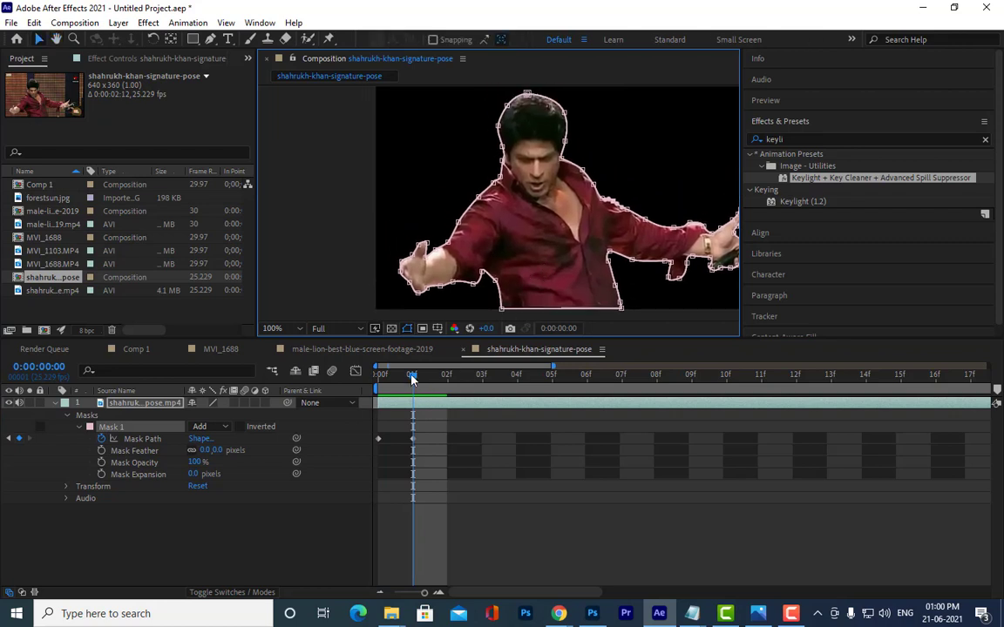
mouse_move(413, 379)
mouse_down()
mouse_move(384, 375)
mouse_move(401, 375)
mouse_up()
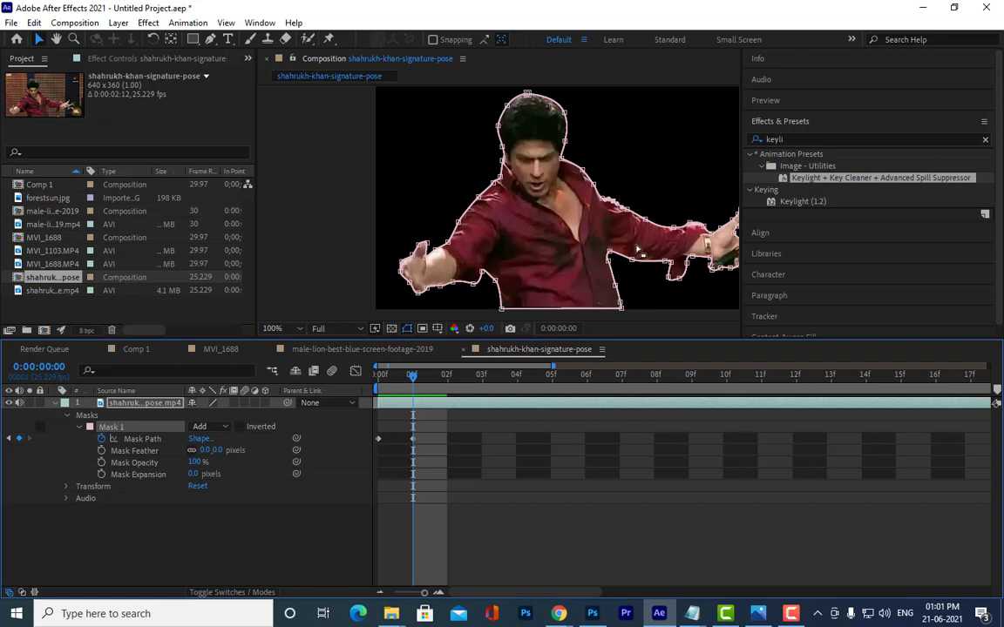
key(Page_Down)
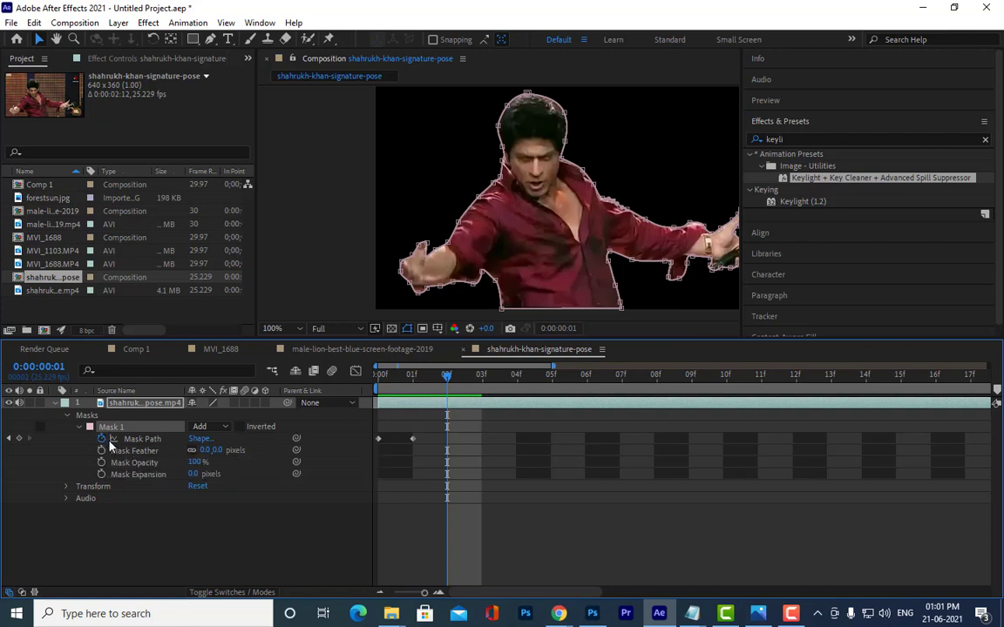
Fit the mask points to the thumb's tip and edges and the hand's left edge
mouse_move(480, 187)
mouse_down()
mouse_move(539, 146)
mouse_move(474, 177)
mouse_up()
scroll(527, 191, up, 1)
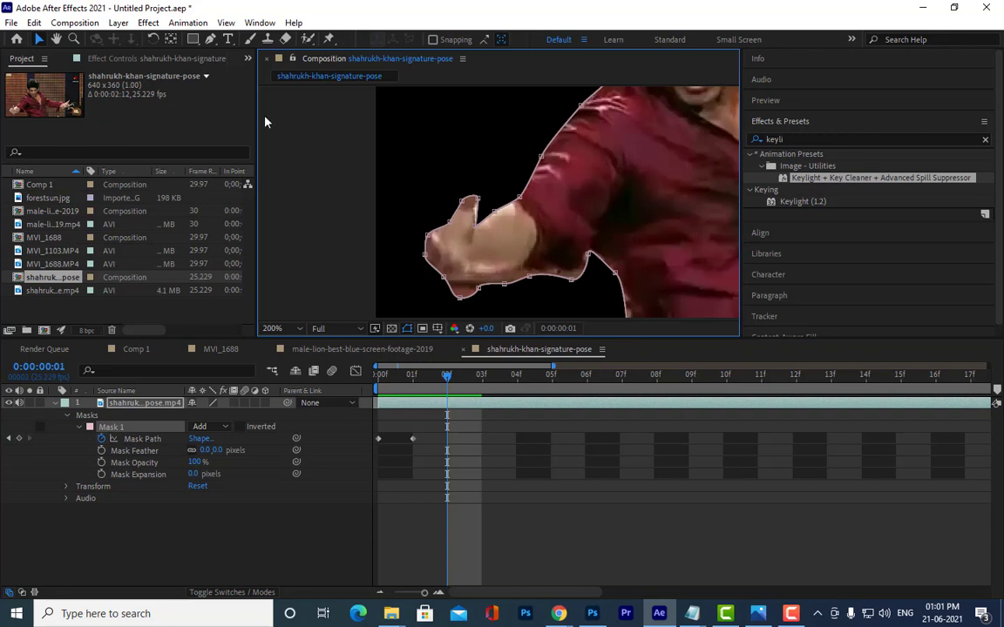
drag(516, 196, 515, 185)
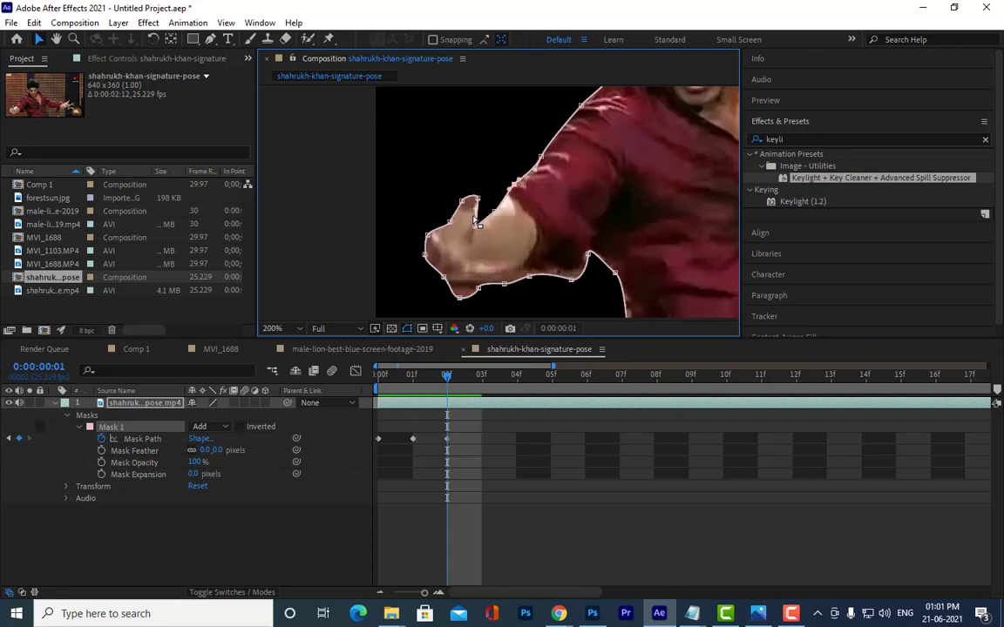
drag(465, 202, 469, 177)
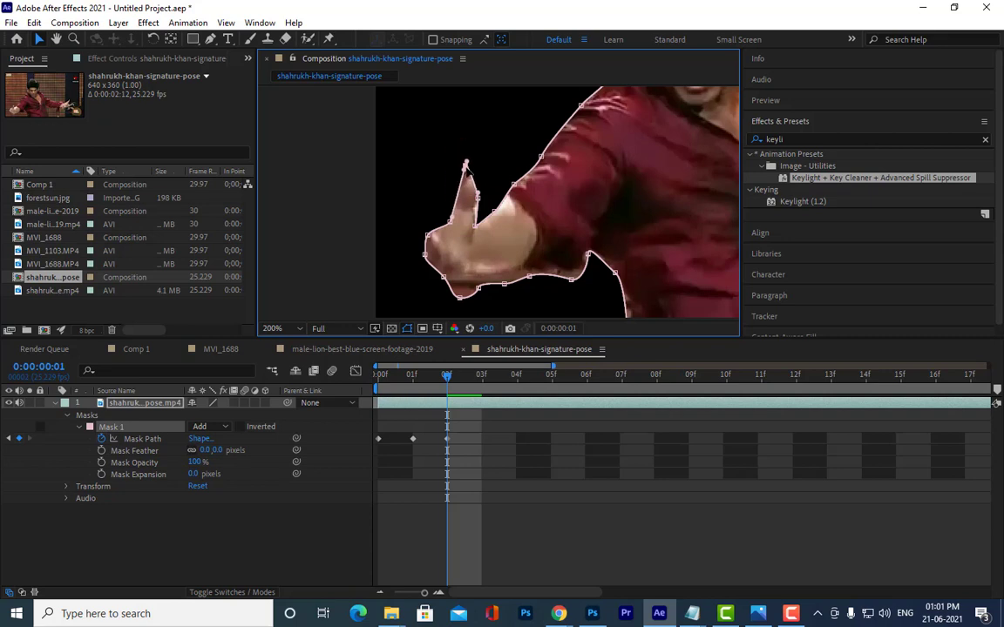
drag(476, 194, 477, 186)
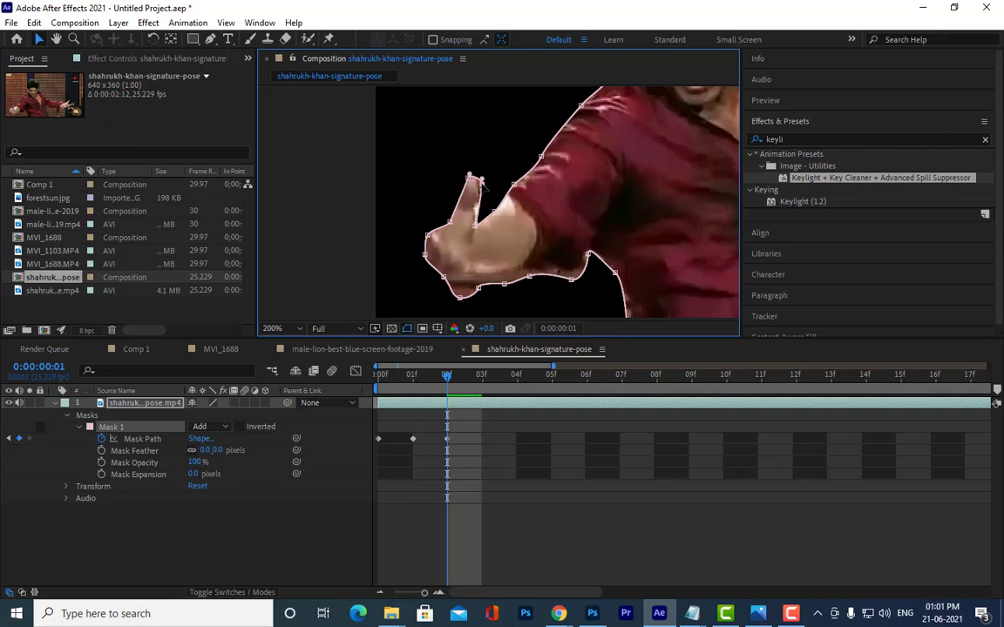
drag(449, 223, 447, 209)
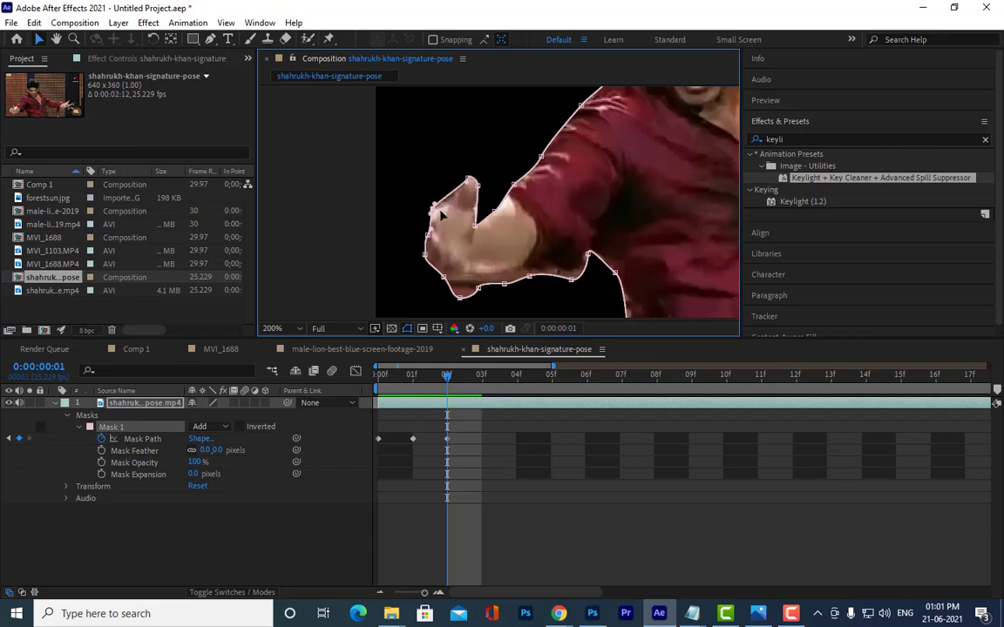
drag(424, 238, 425, 235)
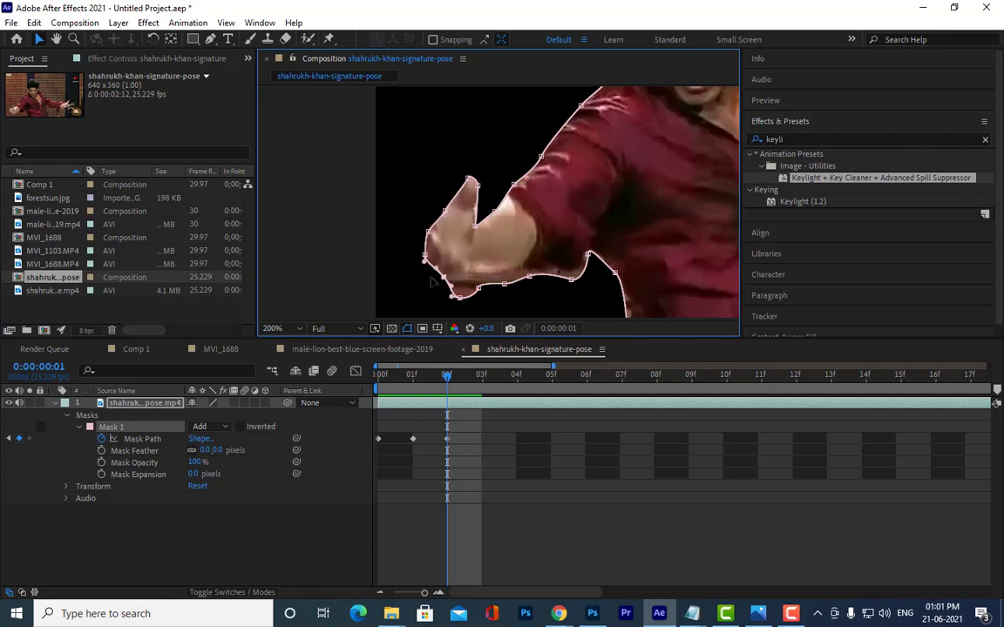
Fit the mask to the hand's lower-left edge and add two points down the arm
mouse_move(444, 280)
mouse_down()
mouse_move(529, 279)
mouse_move(544, 263)
mouse_move(535, 287)
mouse_move(536, 268)
mouse_move(588, 246)
mouse_move(592, 273)
mouse_move(592, 251)
mouse_up()
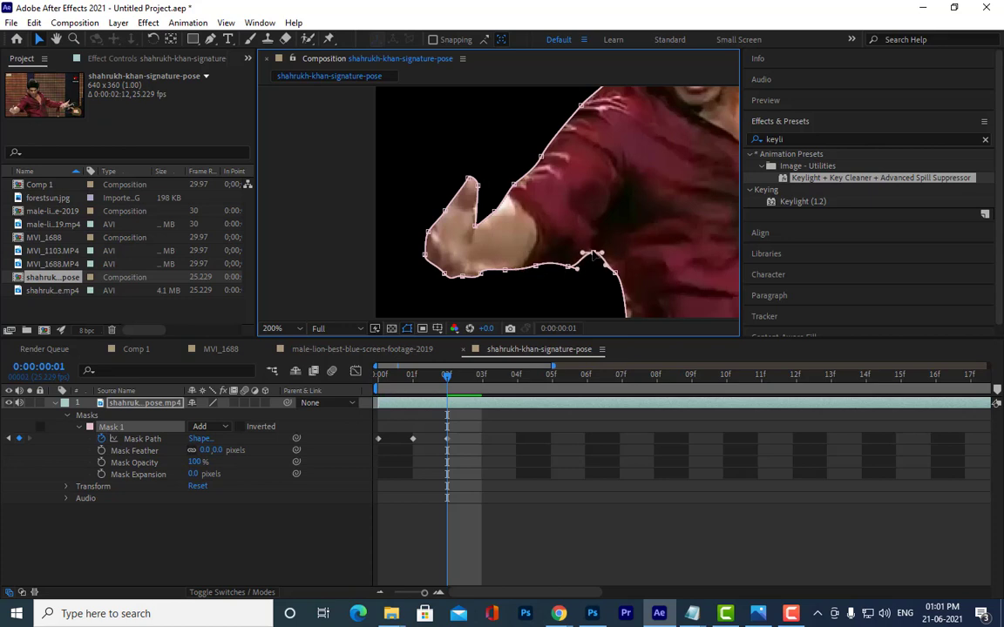
click(616, 278)
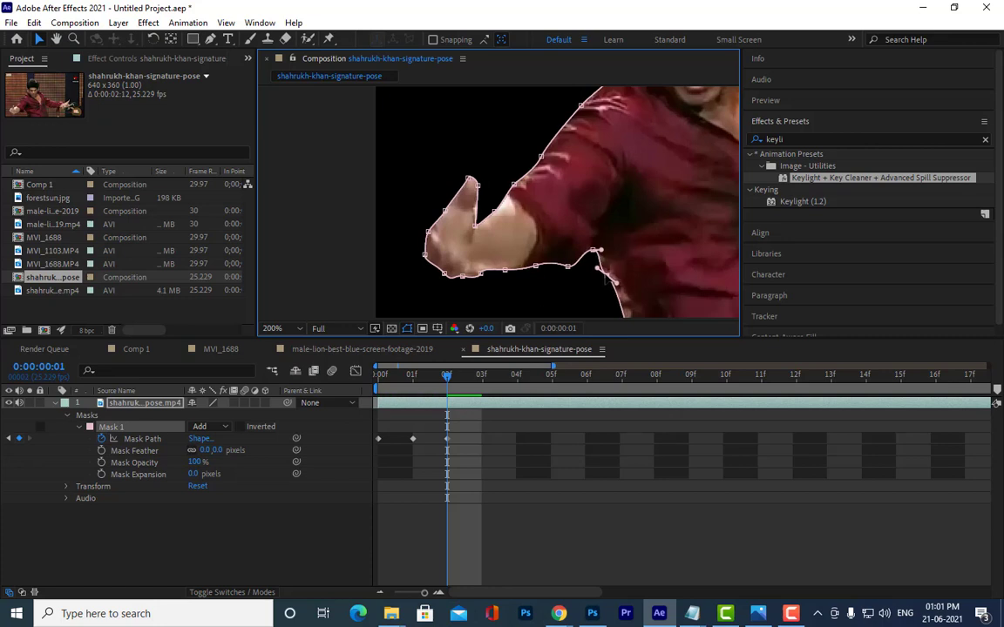
click(625, 316)
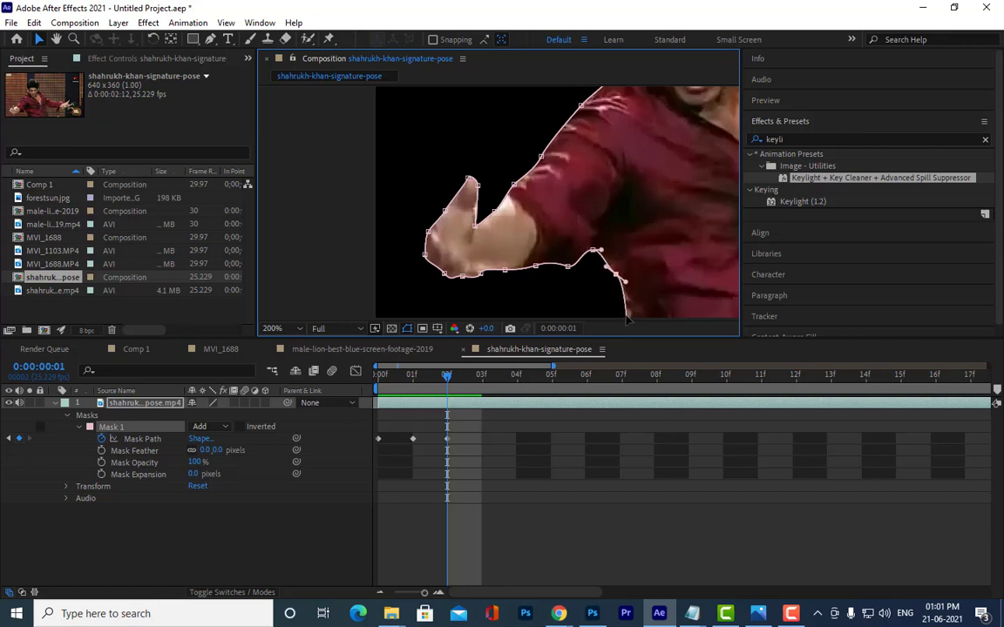
mouse_move(634, 285)
mouse_down()
mouse_move(561, 208)
mouse_move(535, 246)
mouse_up()
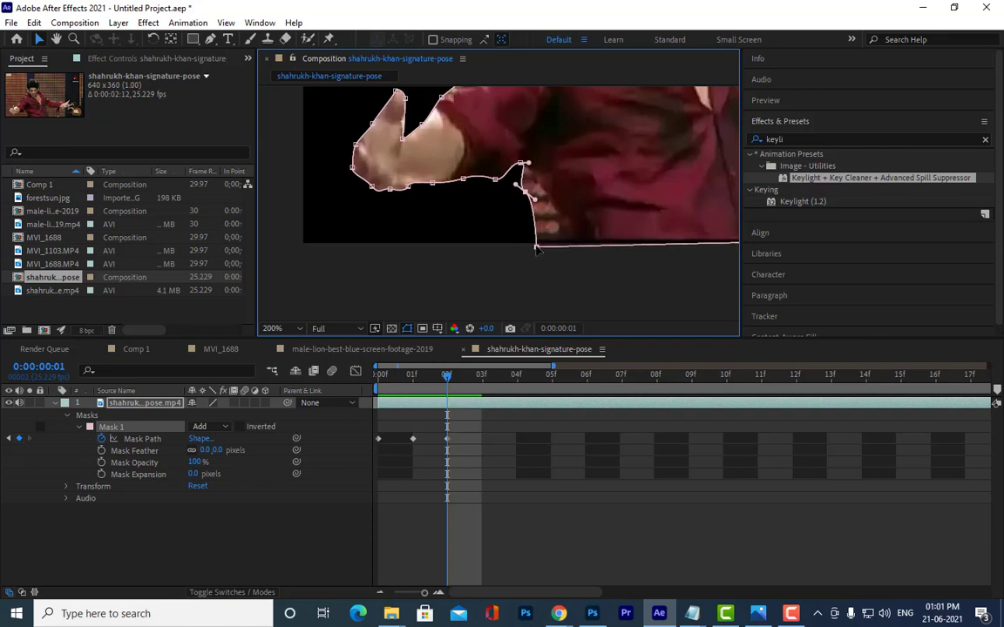
Move the left shoulder mask point outward
scroll(562, 266, up, 5)
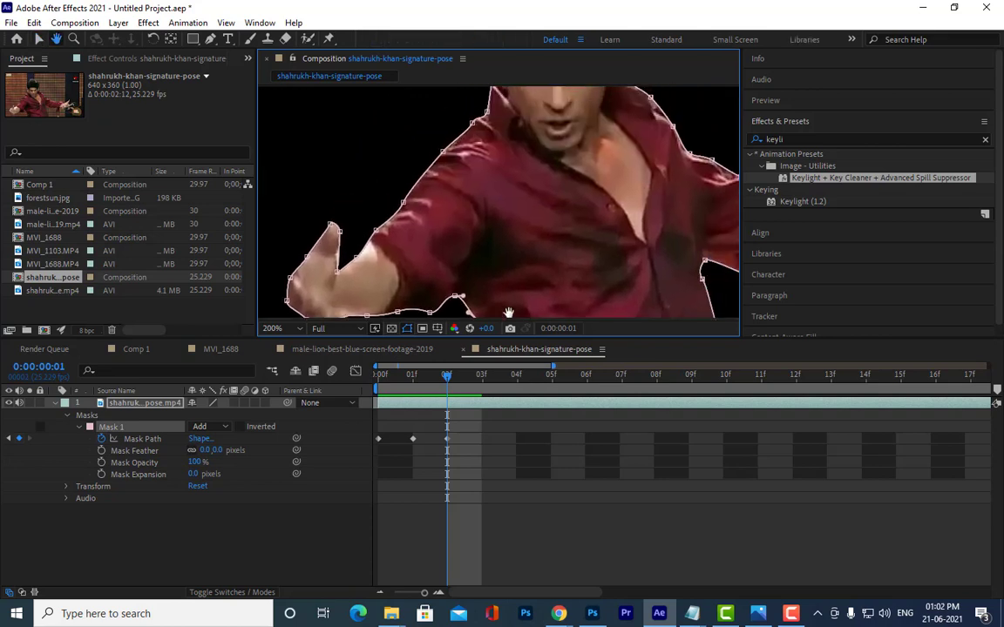
scroll(523, 228, right, 1)
scroll(575, 222, up, 1)
scroll(533, 225, up, 1)
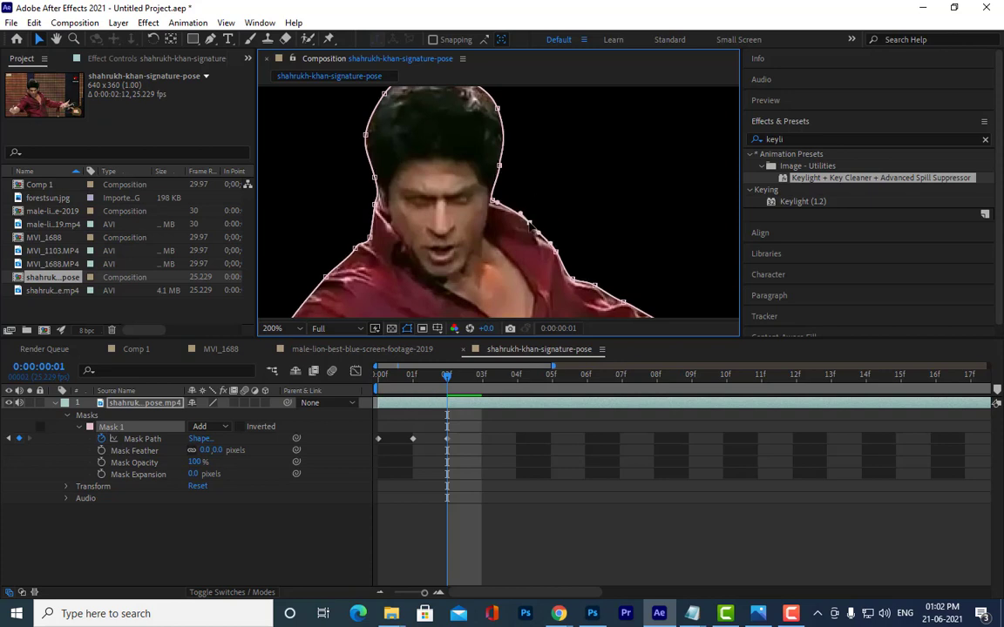
drag(539, 227, 659, 171)
key(v)
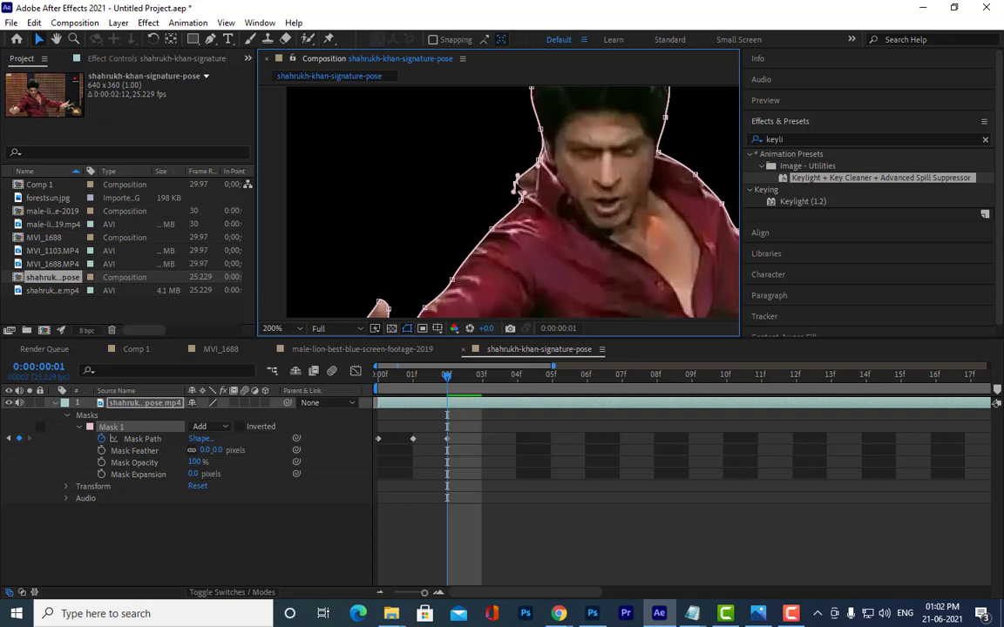
mouse_move(535, 190)
mouse_down()
mouse_move(514, 198)
mouse_move(538, 181)
mouse_move(494, 231)
mouse_move(540, 185)
mouse_up()
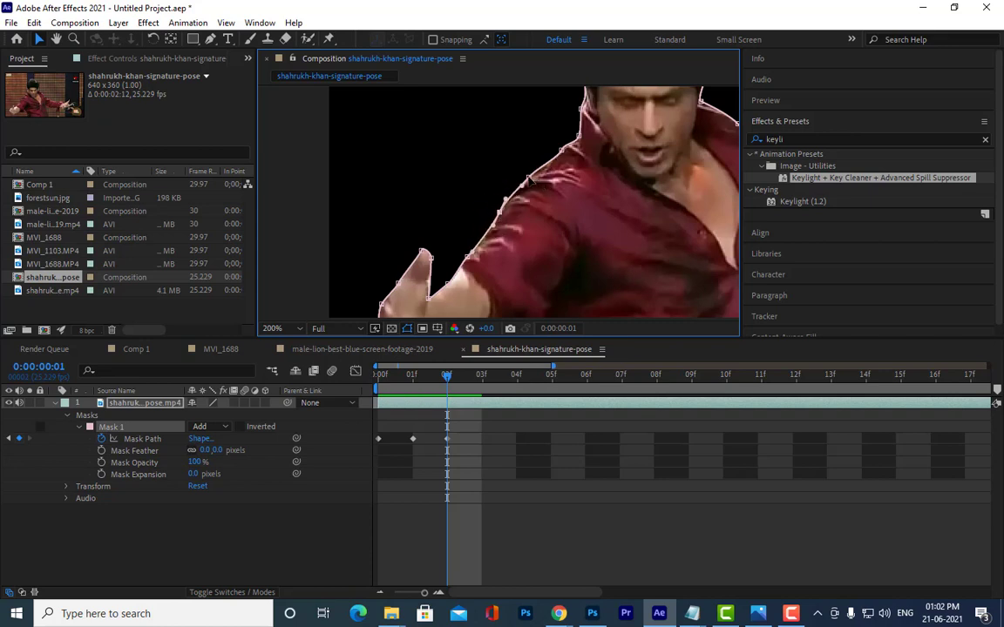
Reshape the mask around the top of the head and the right side of the hair
scroll(528, 183, up, 3)
scroll(518, 226, left, 2)
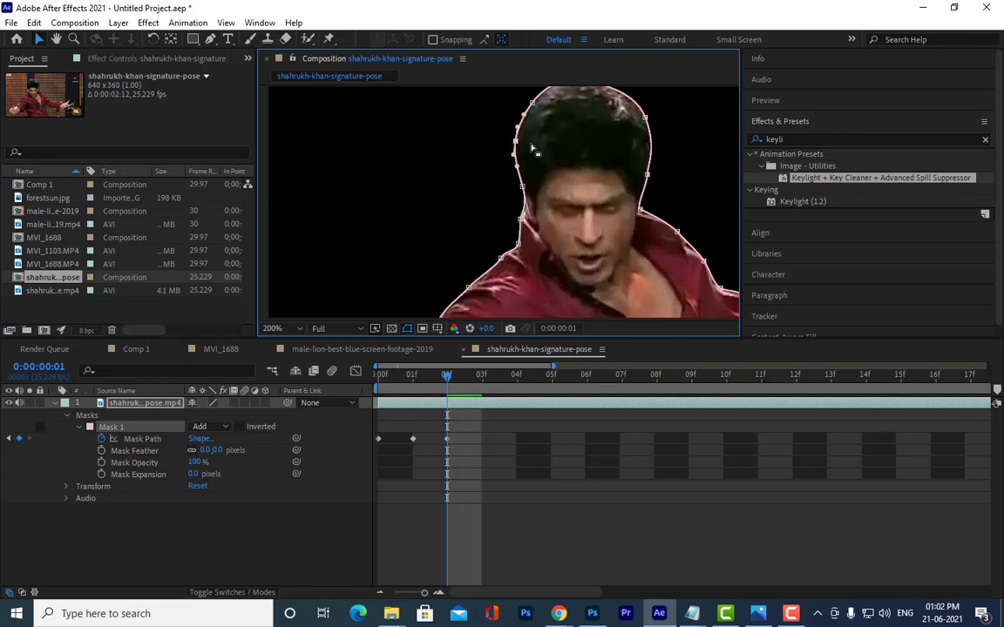
drag(512, 149, 510, 257)
drag(523, 202, 536, 192)
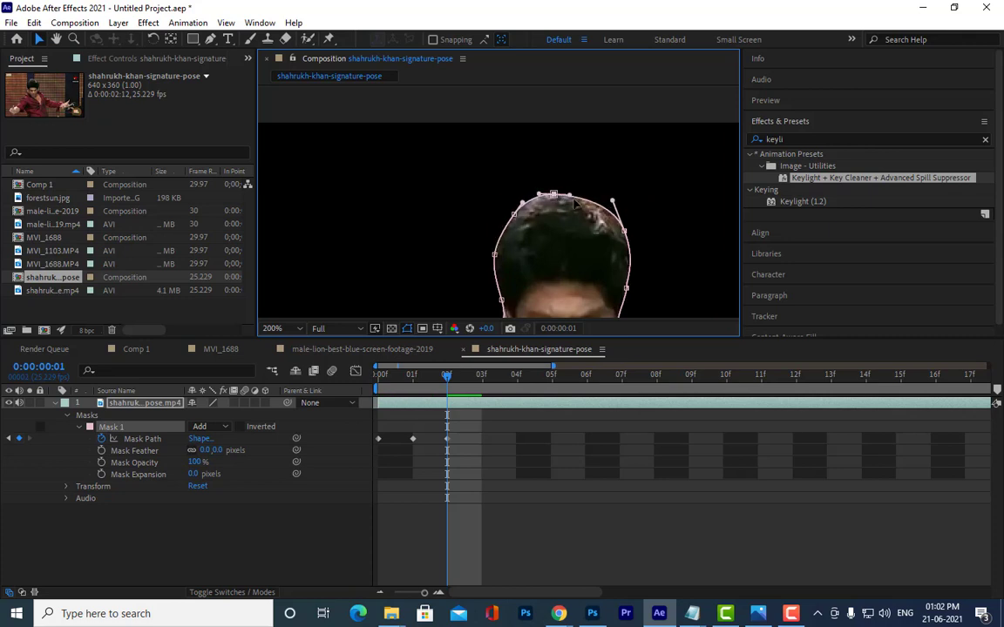
drag(624, 231, 577, 204)
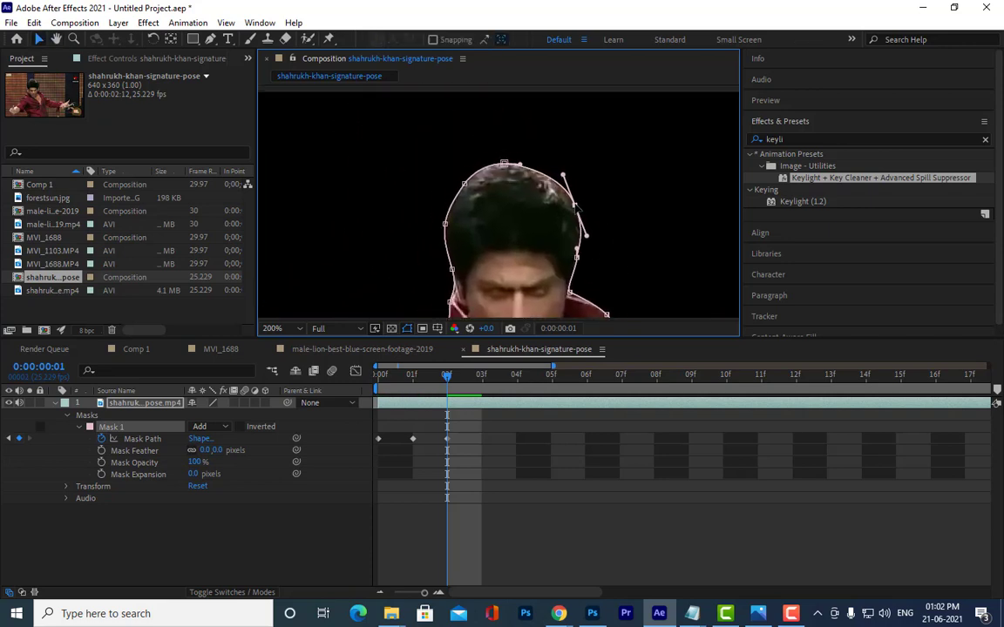
Pull the neck's right mask point down and remove the stray top-right curve handle
drag(609, 228, 594, 127)
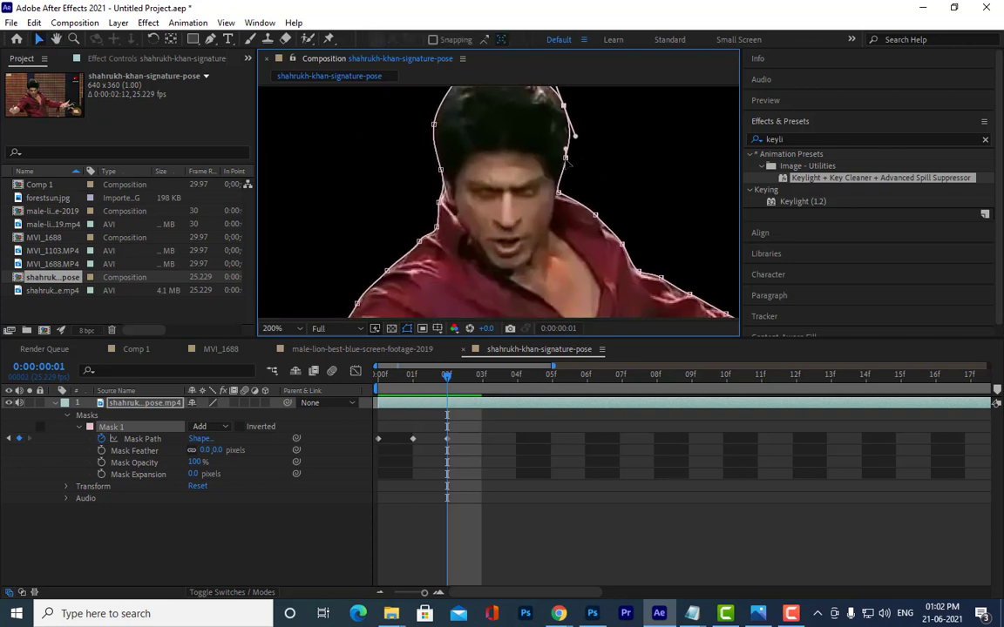
mouse_move(566, 160)
mouse_down()
mouse_move(556, 190)
mouse_move(579, 162)
mouse_move(568, 160)
mouse_up()
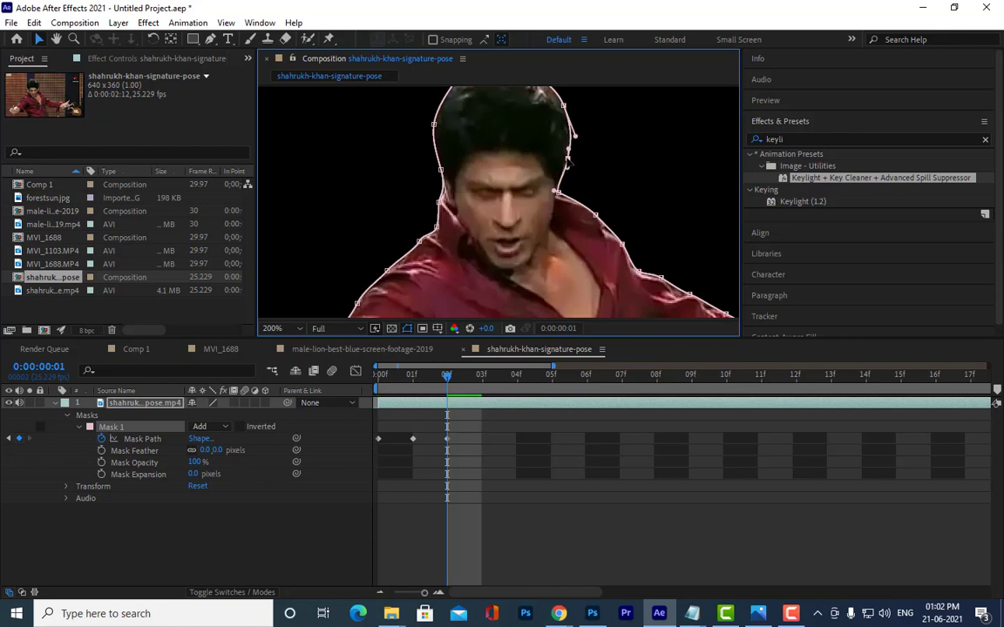
click(562, 198)
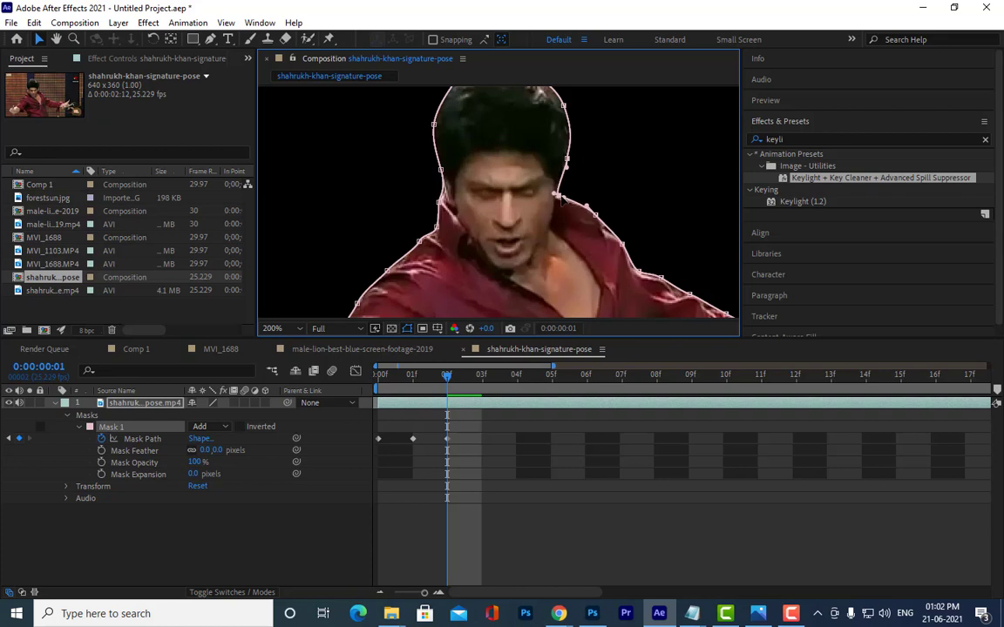
Refit the mask between shoulder and arm, around the wrist, and left of the hand
mouse_move(563, 200)
mouse_down()
mouse_move(468, 175)
mouse_move(476, 167)
mouse_up()
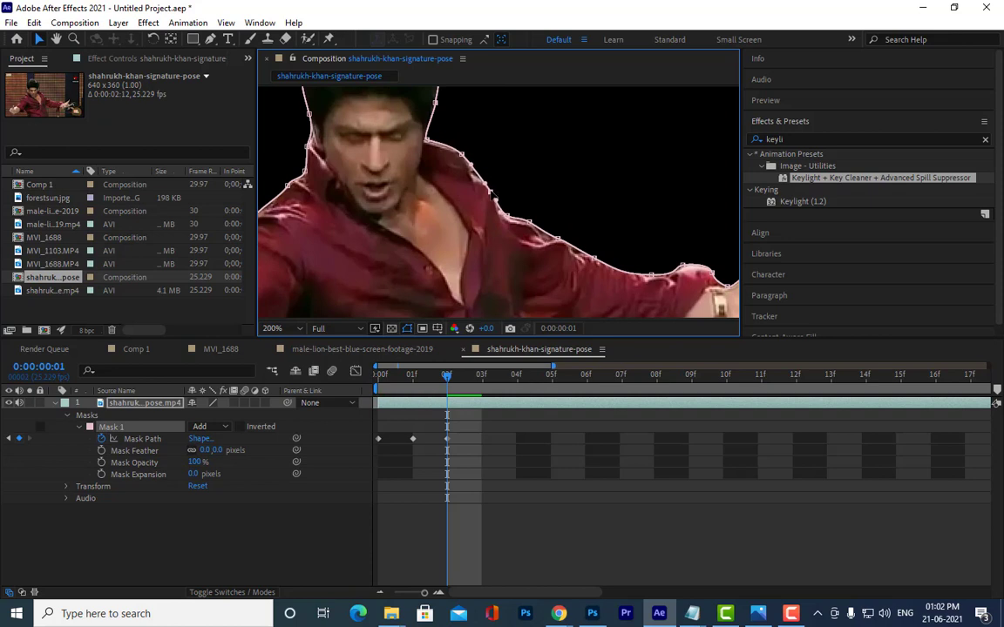
drag(493, 207, 603, 254)
scroll(513, 152, down, 3)
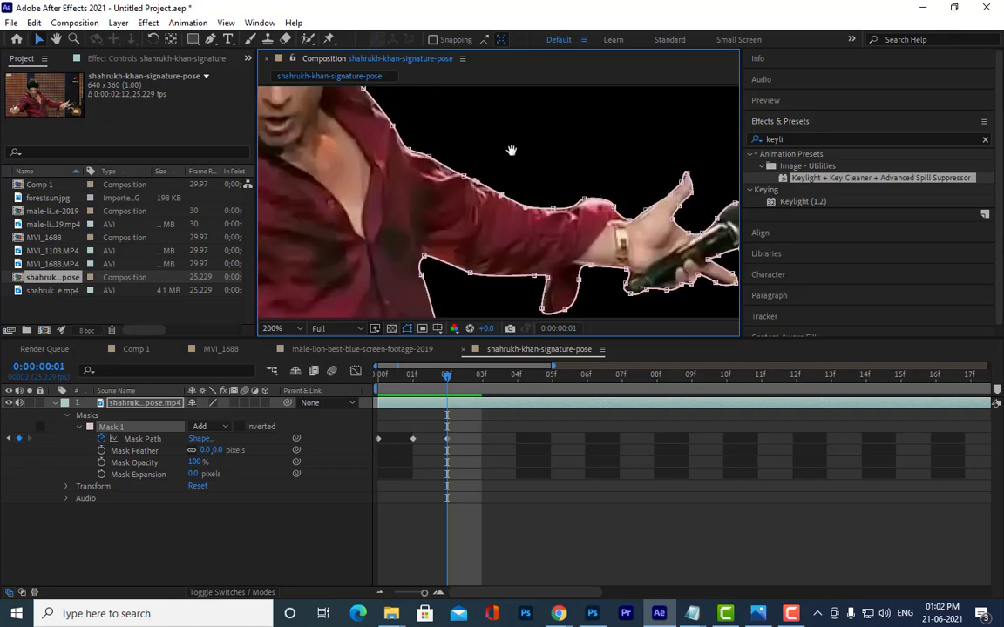
scroll(552, 221, right, 3)
drag(526, 216, 455, 229)
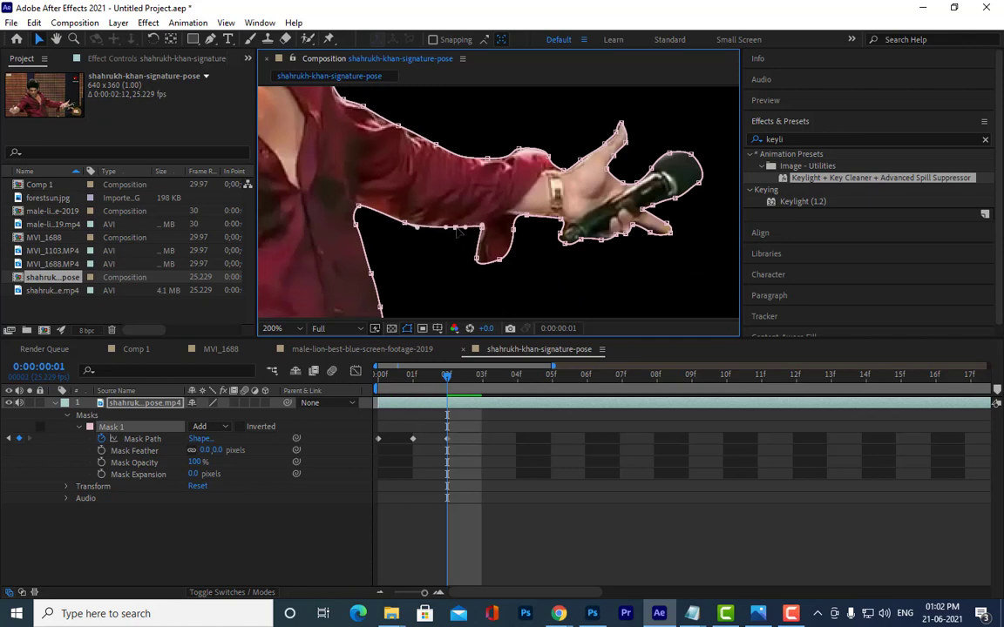
drag(406, 224, 409, 229)
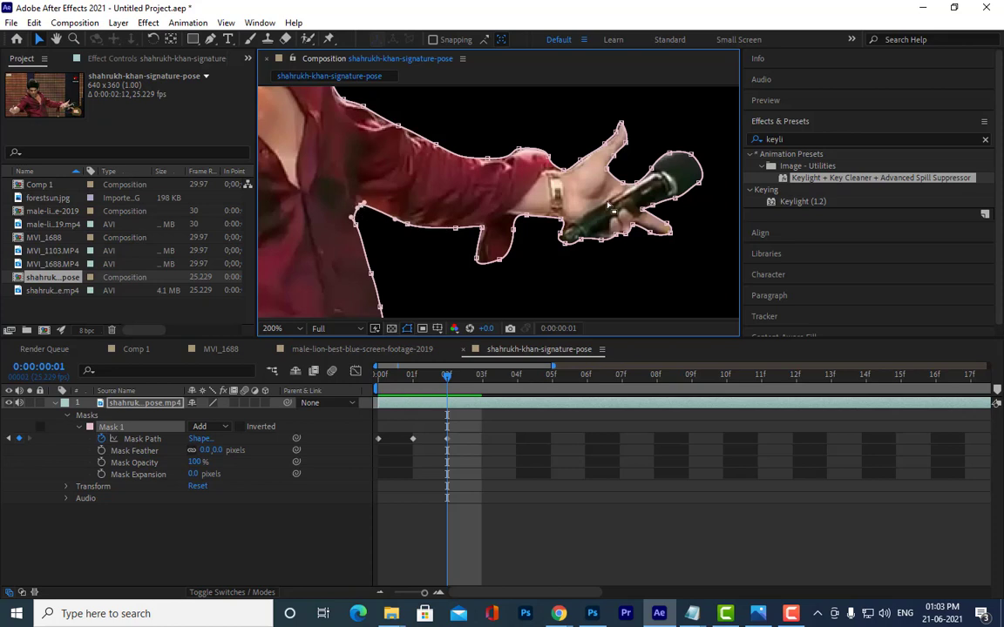
Pull the mask edge up along the thumb and out to its tip
drag(549, 185, 571, 265)
scroll(624, 228, up, 2)
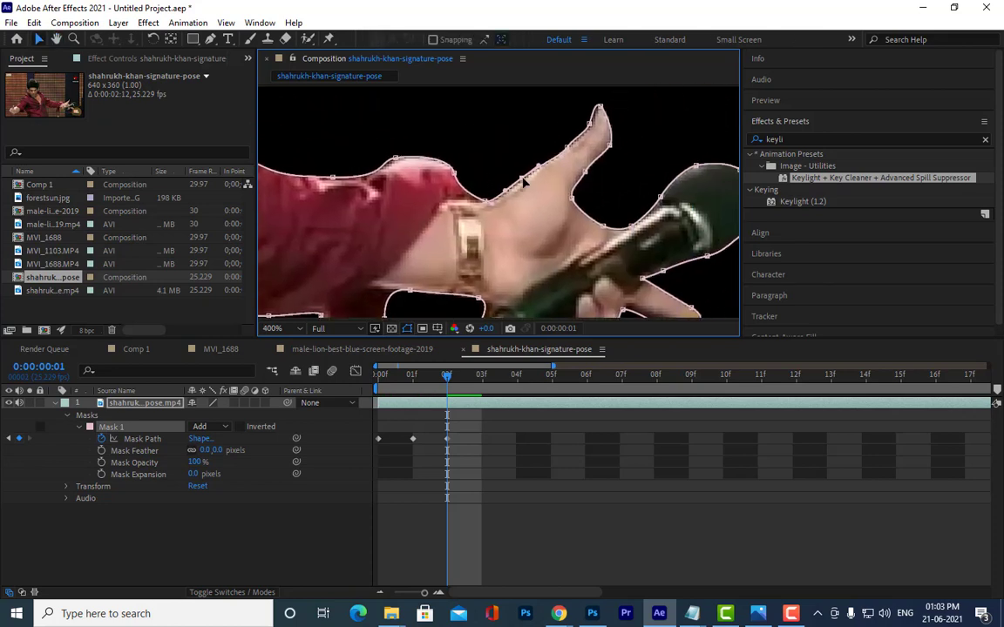
mouse_move(540, 162)
mouse_down()
mouse_move(555, 130)
mouse_move(588, 129)
mouse_move(596, 103)
mouse_up()
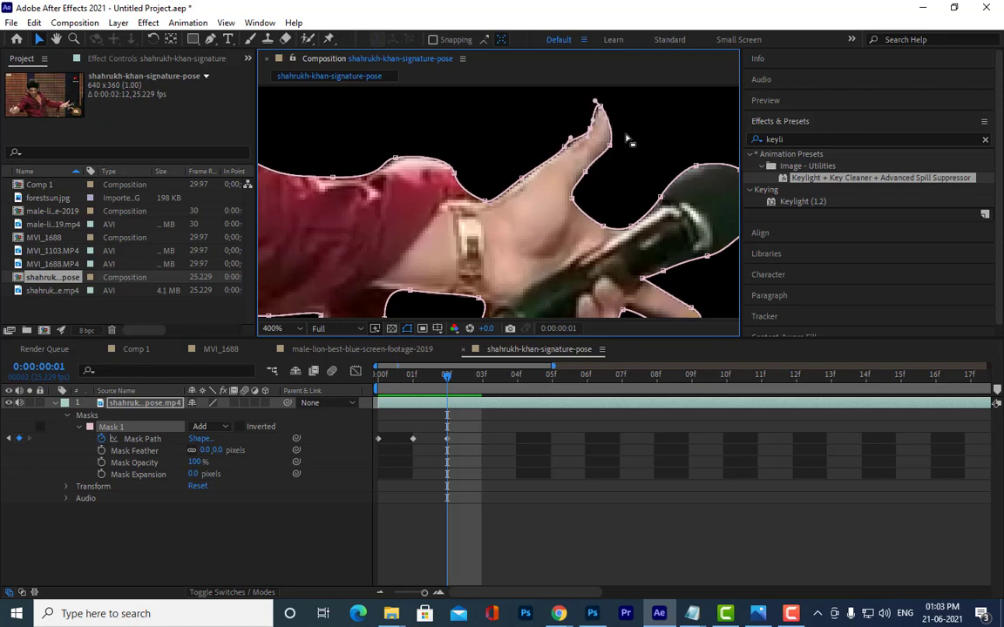
drag(612, 148, 618, 146)
Fit the mask to the microphone's top edge, checking against the neighbouring frame
mouse_move(616, 150)
mouse_down()
mouse_move(547, 254)
mouse_move(523, 225)
mouse_up()
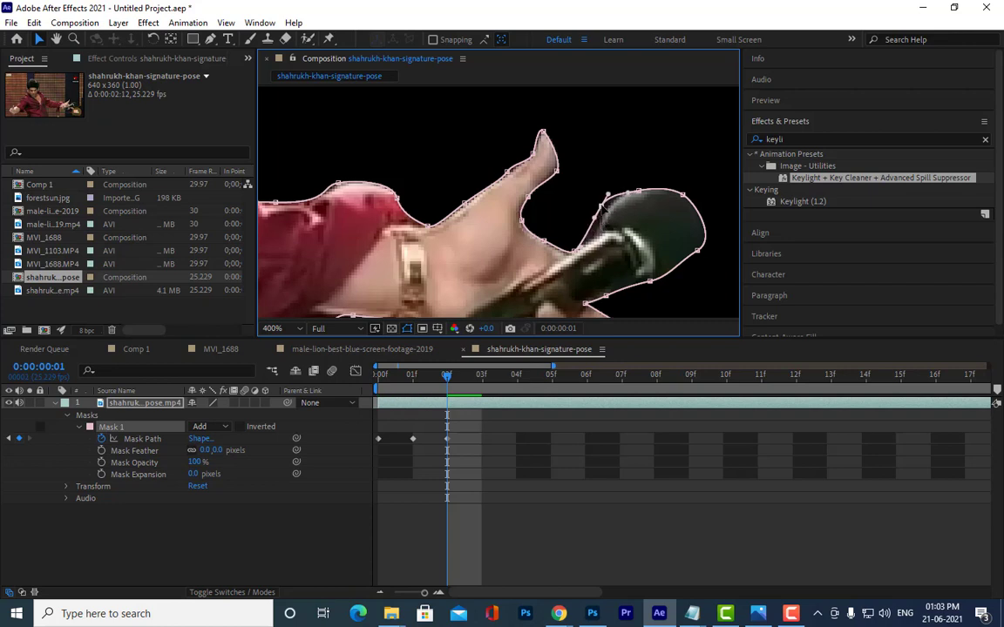
drag(610, 202, 695, 175)
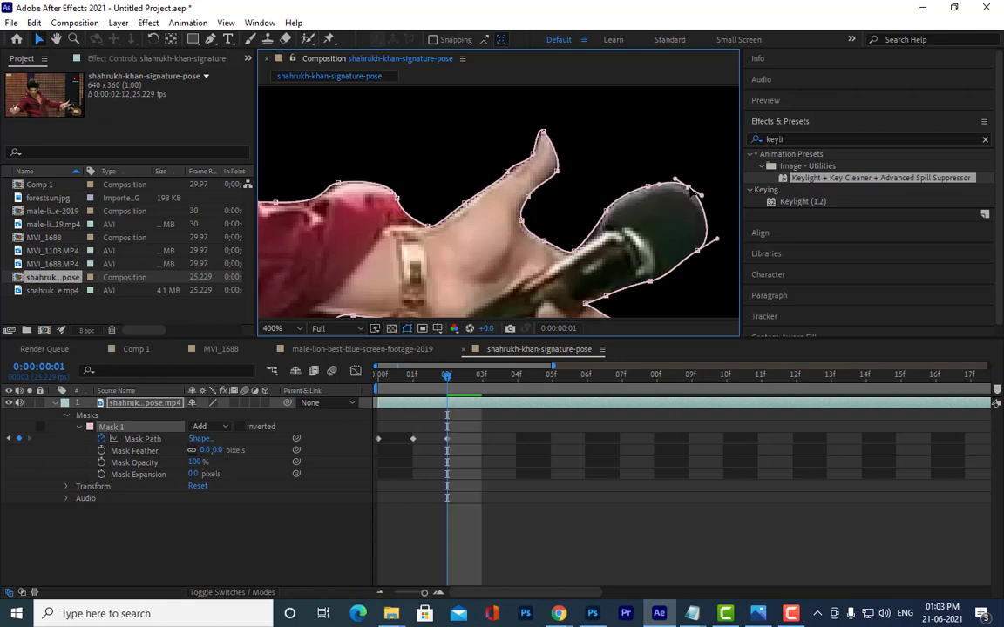
mouse_move(702, 257)
mouse_down()
mouse_move(649, 153)
mouse_move(674, 190)
mouse_move(603, 192)
mouse_up()
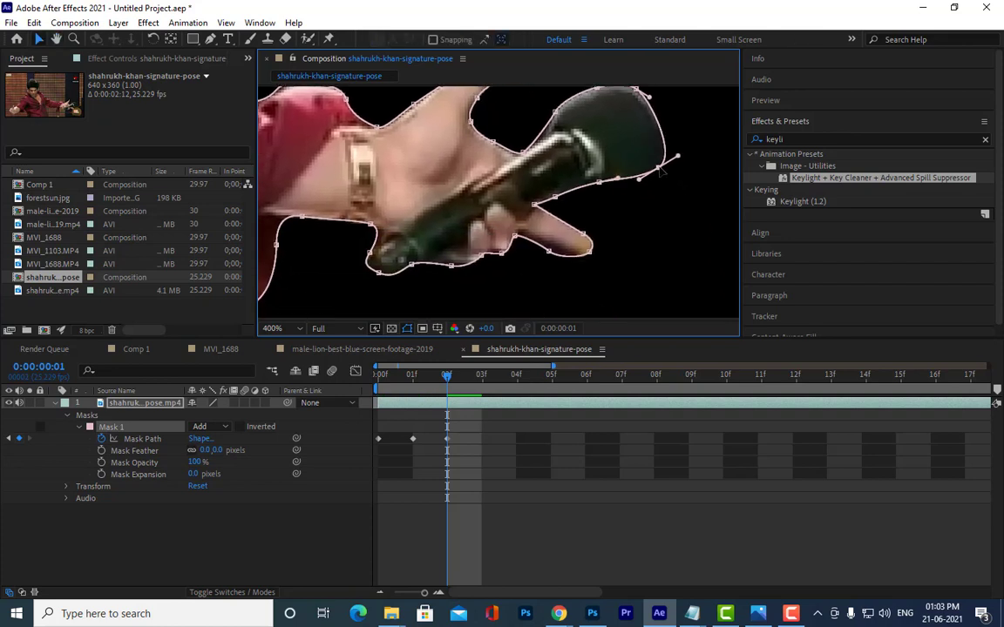
key(Page_Up)
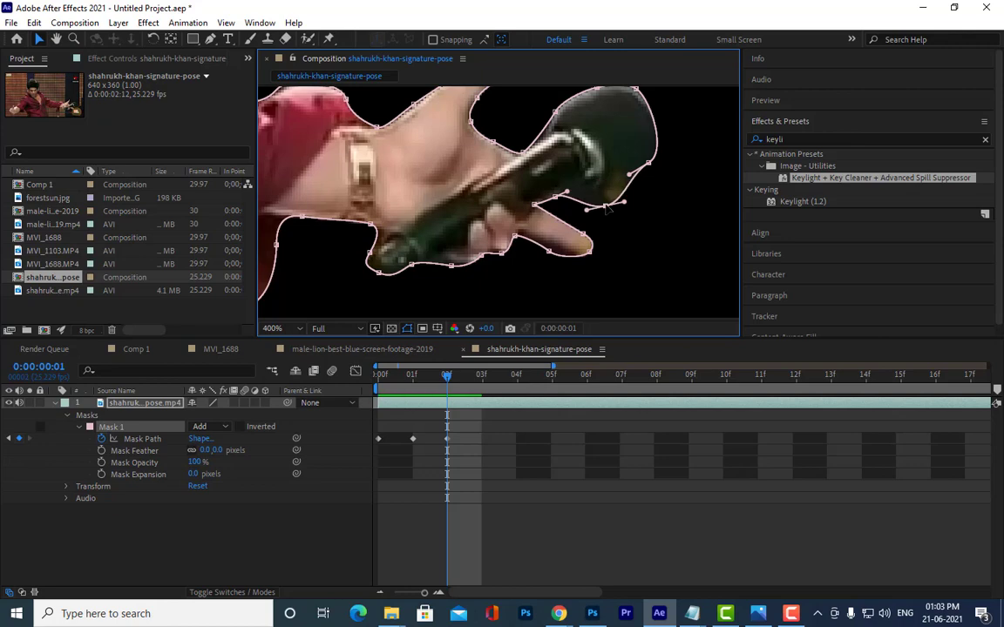
key(Page_Down)
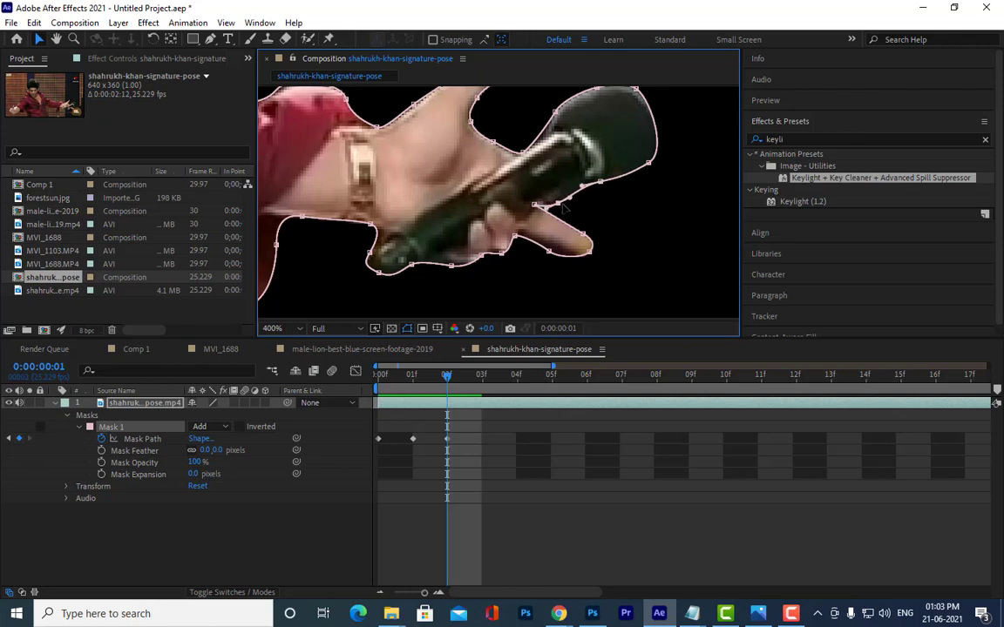
Reshape the mask around and under the fingertip and along the hand's bottom edge
click(590, 250)
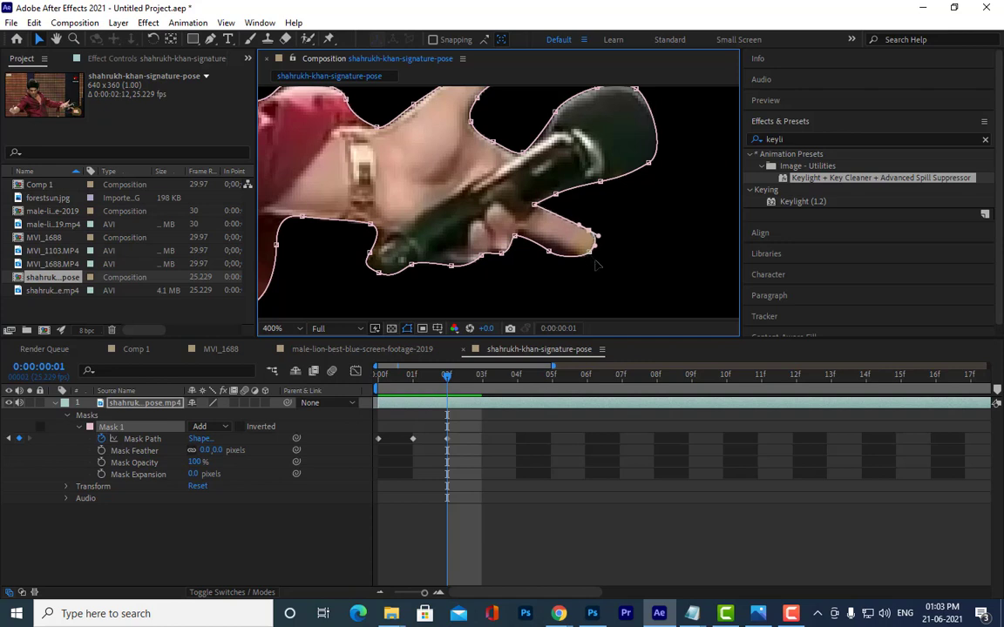
mouse_move(596, 265)
mouse_down()
mouse_move(600, 253)
mouse_move(549, 257)
mouse_move(524, 244)
mouse_up()
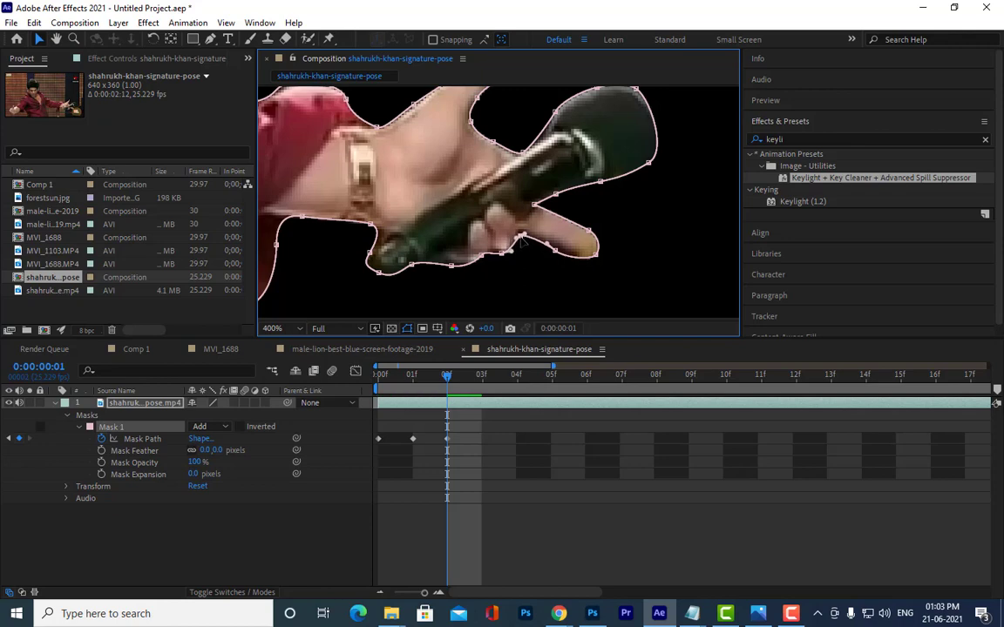
drag(503, 257, 488, 254)
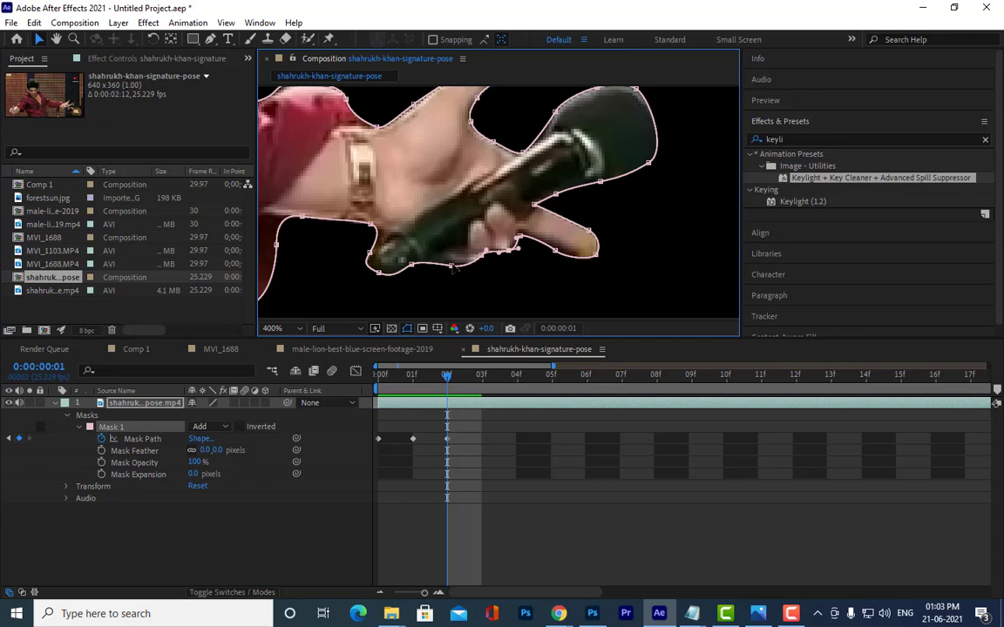
drag(452, 266, 484, 257)
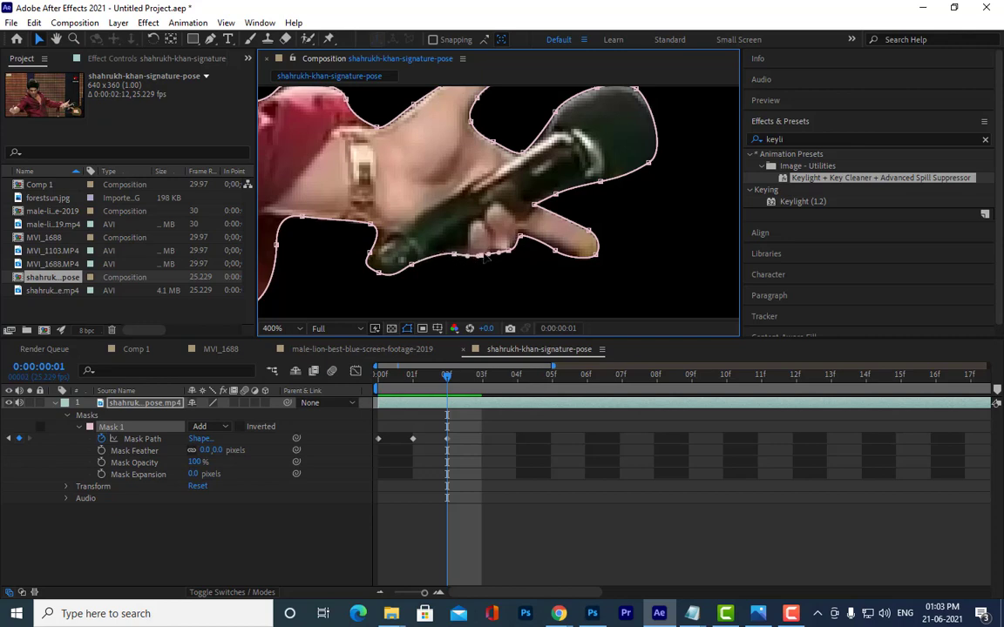
mouse_move(378, 272)
mouse_down()
mouse_move(375, 282)
mouse_move(391, 280)
mouse_up()
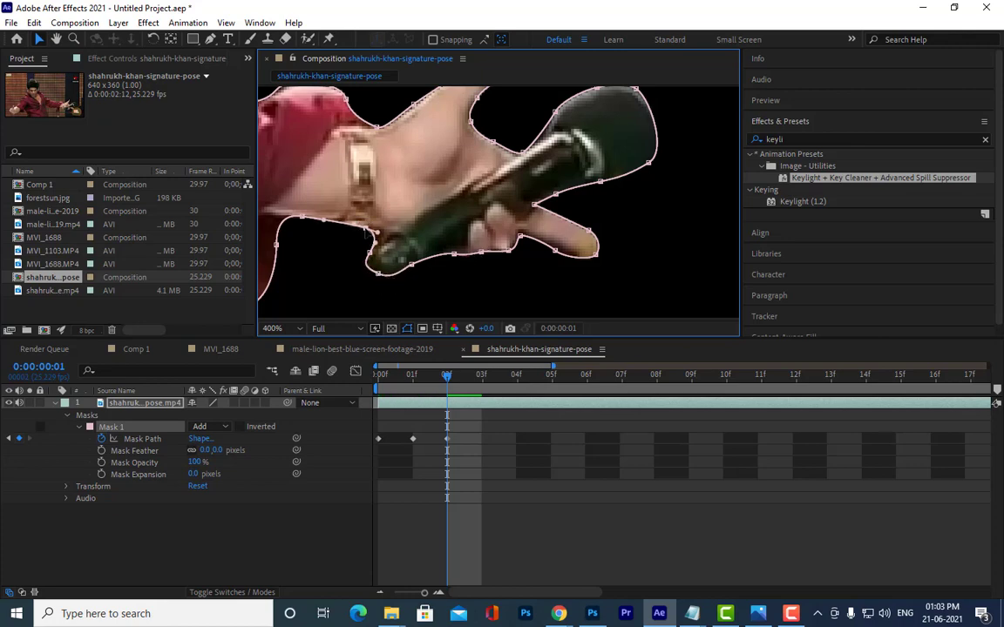
scroll(469, 183, down, 4)
drag(469, 183, 658, 199)
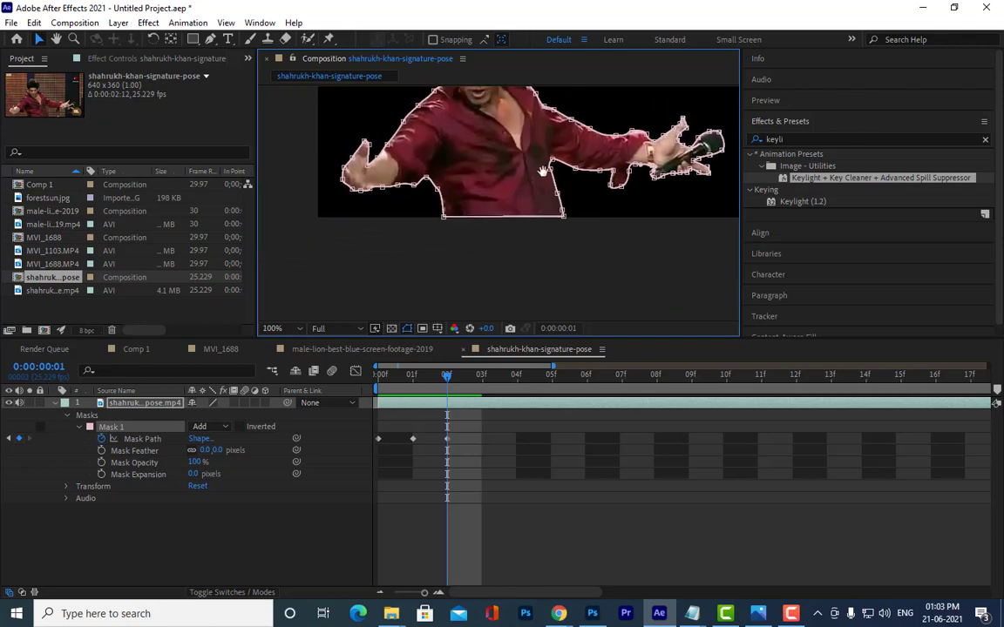
drag(446, 379, 366, 377)
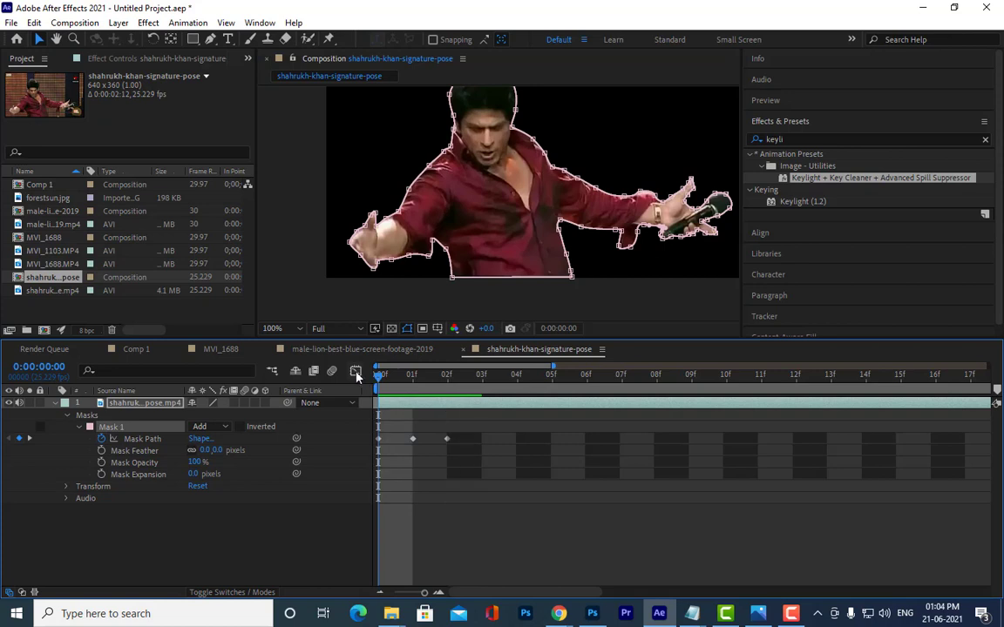
key(Page_Down)
key(Page_Down)
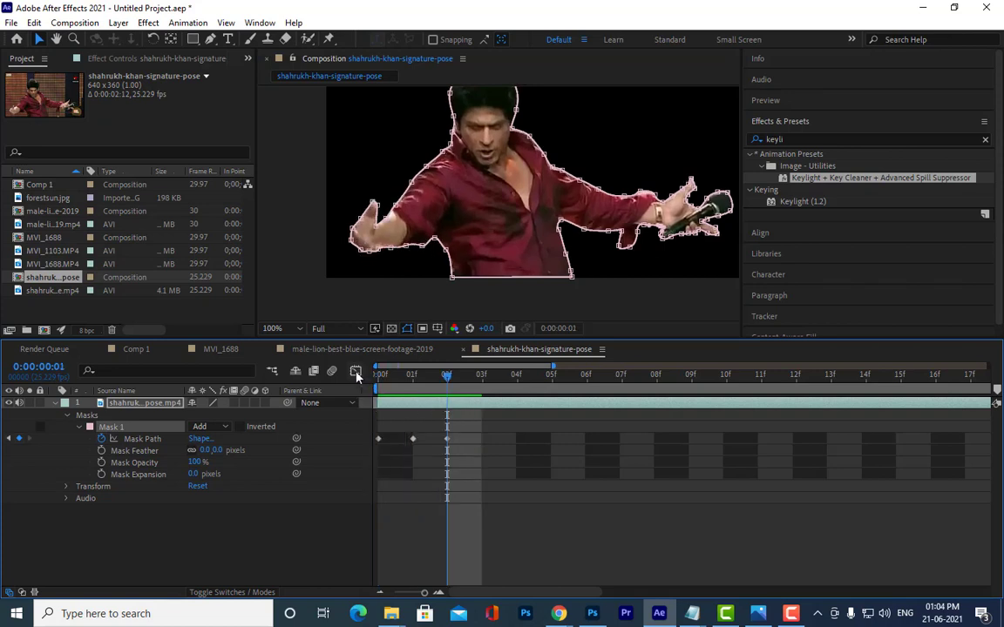
key(Page_Up)
key(Page_Up)
key(Page_Down)
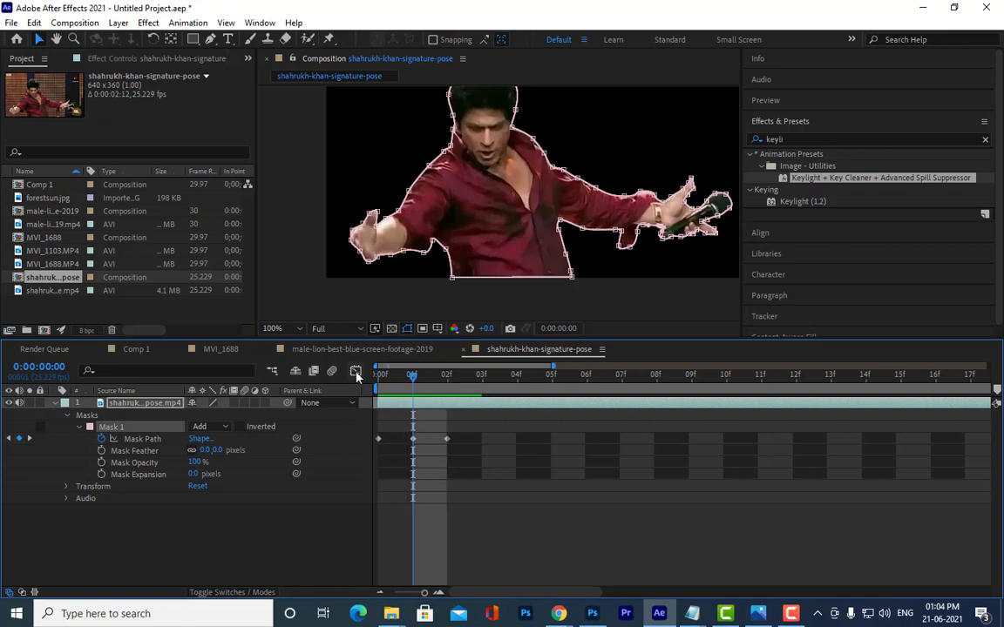
key(Page_Down)
key(Page_Down)
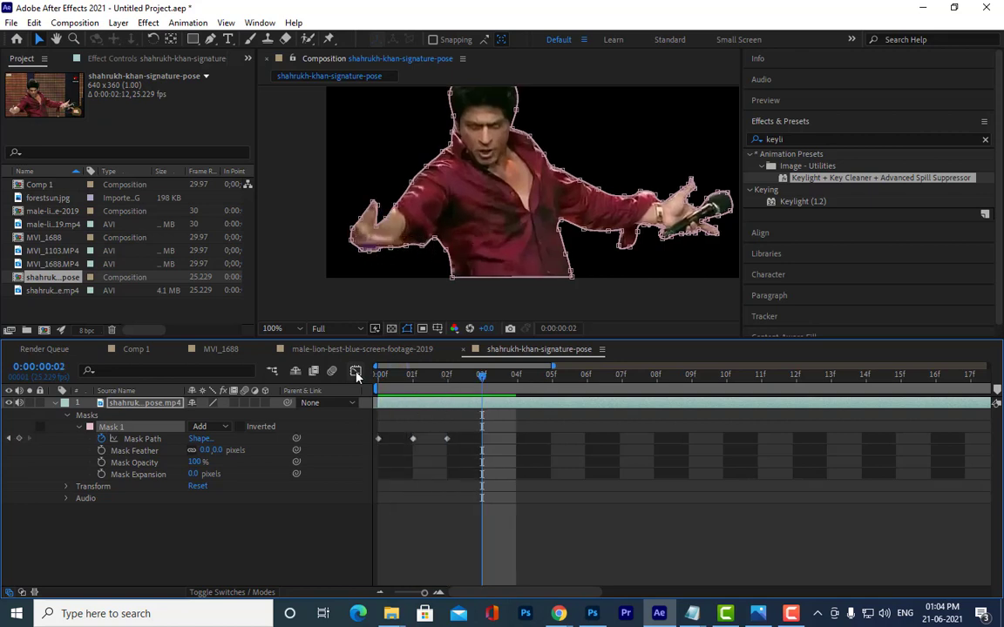
key(Page_Down)
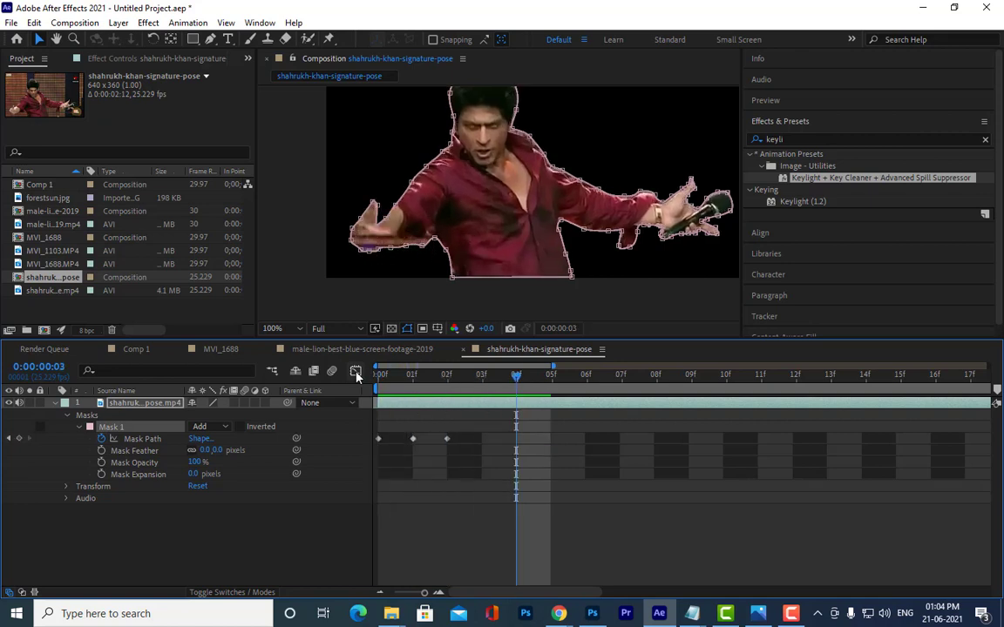
key(Page_Up)
key(Page_Up)
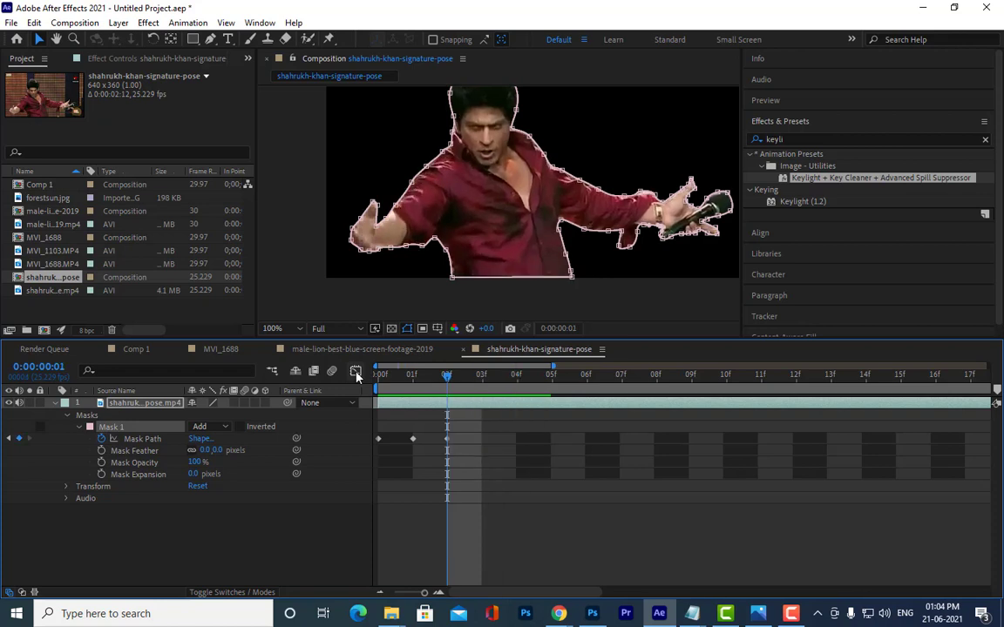
mouse_move(539, 239)
mouse_down()
mouse_move(548, 200)
mouse_move(558, 249)
mouse_up()
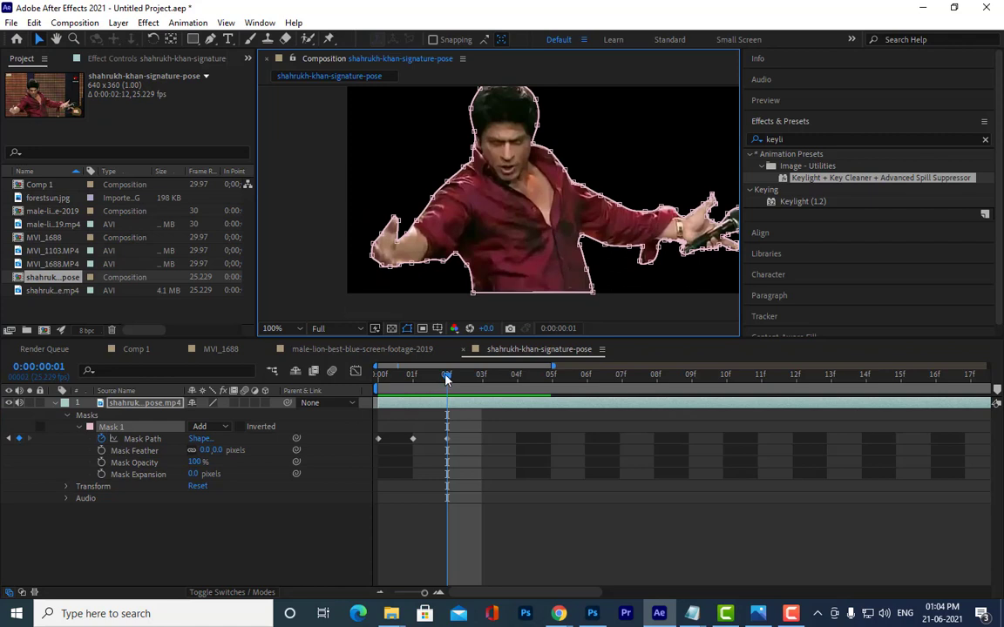
mouse_move(446, 378)
mouse_down()
mouse_move(391, 377)
mouse_move(441, 386)
mouse_up()
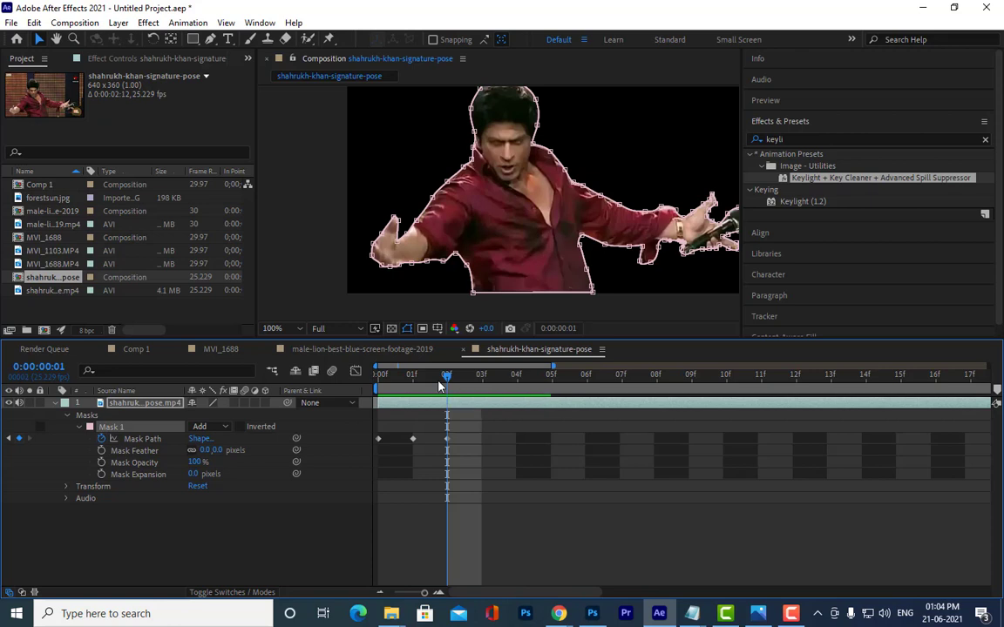
key(space)
drag(538, 282, 506, 294)
key(space)
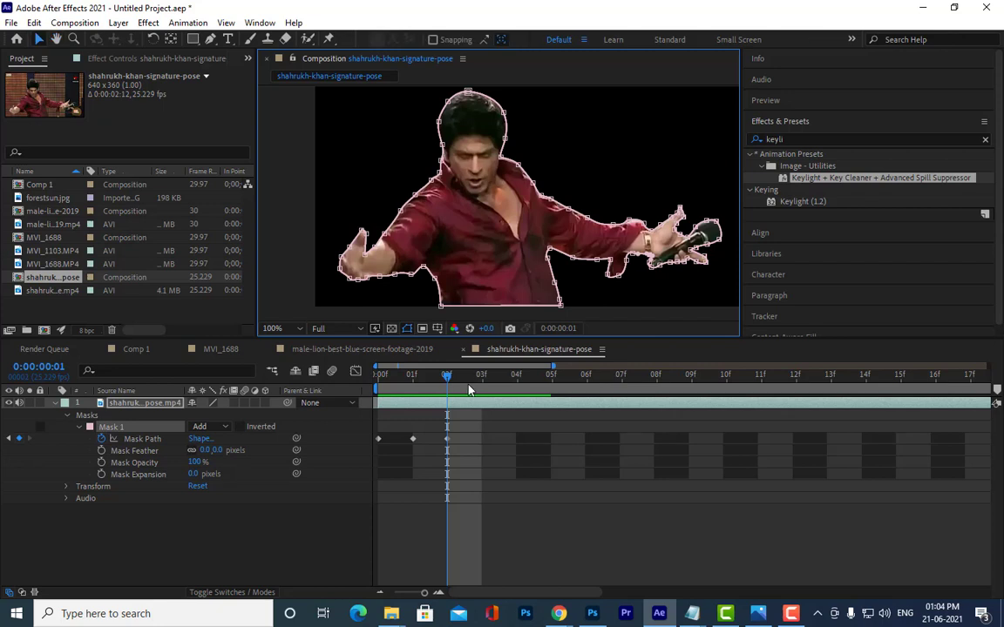
key(space)
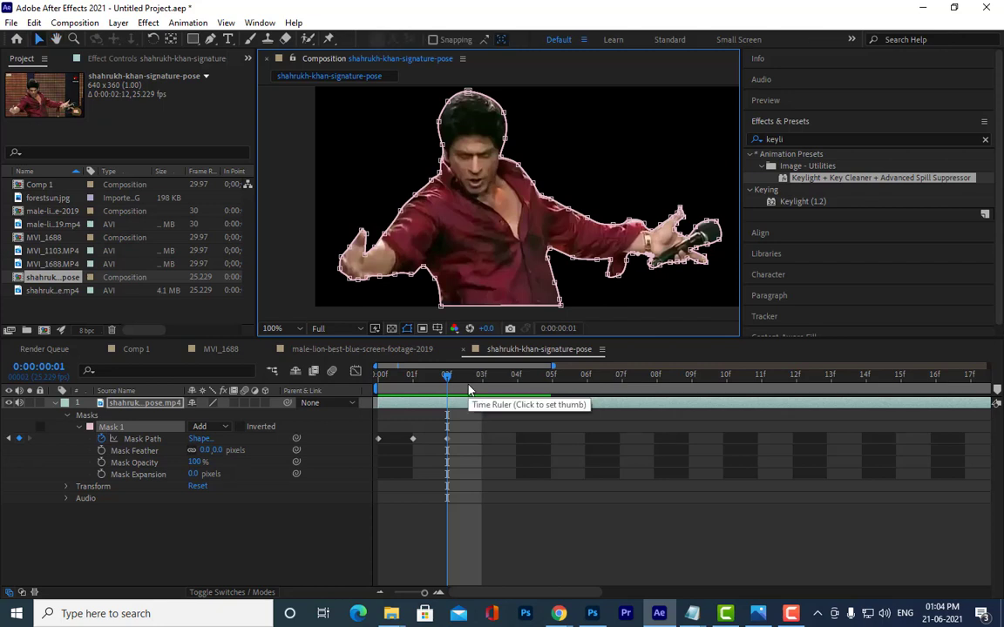
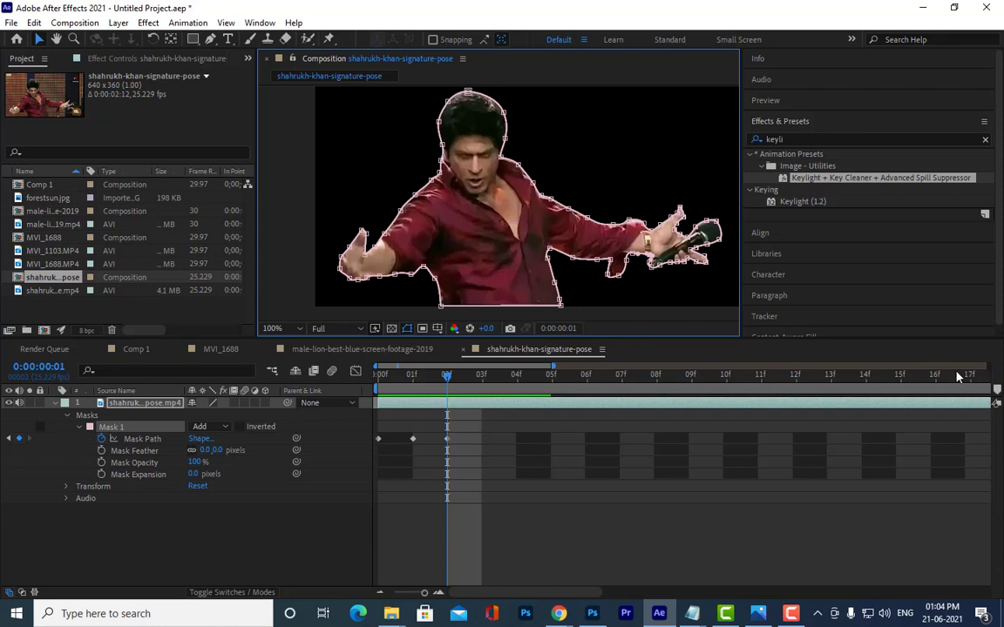
Check the mask at frame 1, then move the playhead to frame 0:00:00:02
mouse_move(446, 377)
mouse_down()
mouse_move(381, 377)
mouse_move(446, 377)
mouse_up()
click(413, 377)
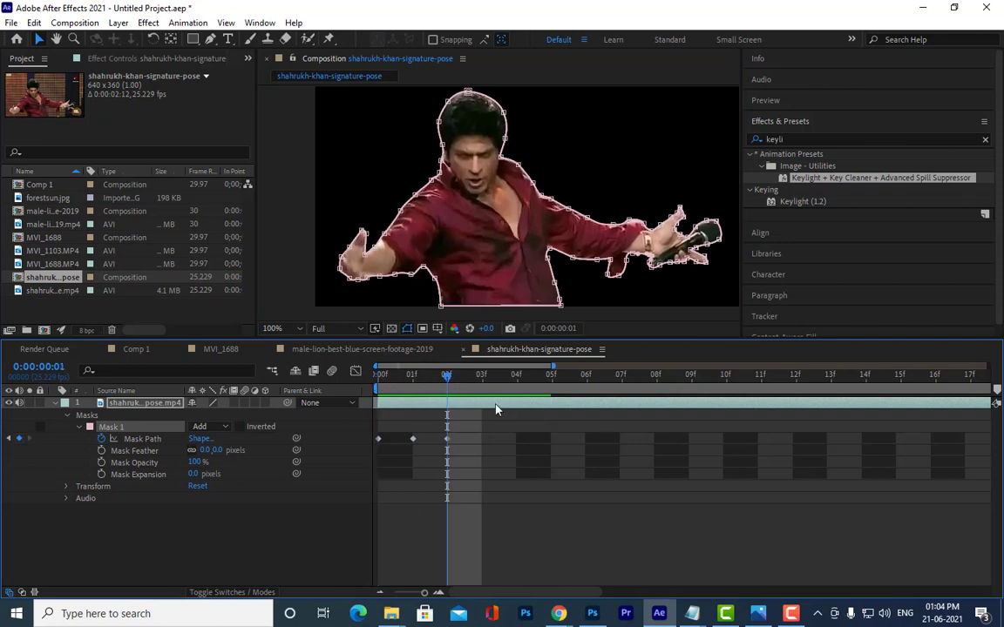
click(477, 375)
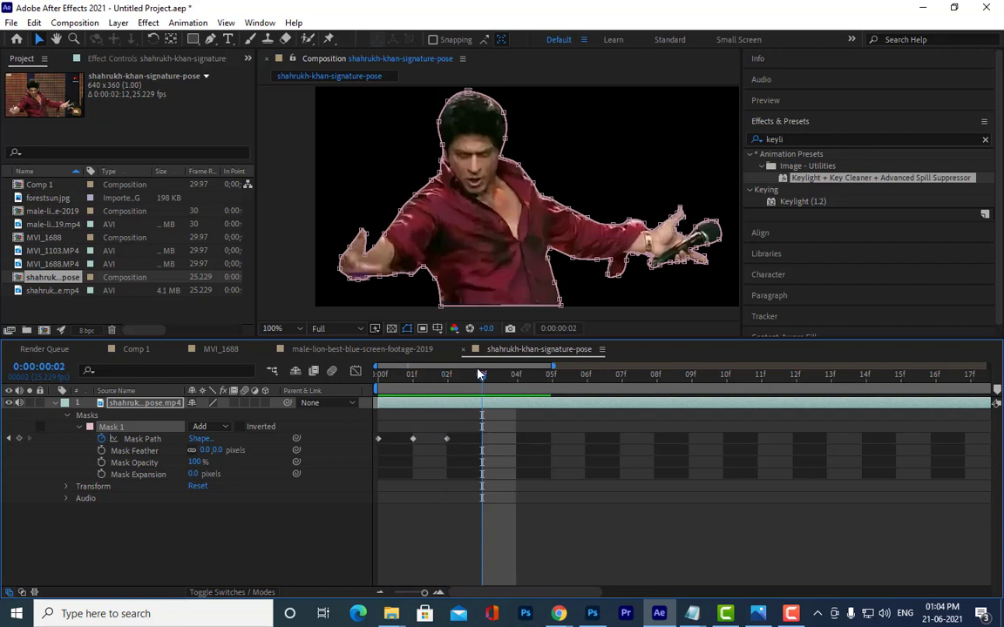
Zoom in on the arm and drag Mask 1 points to hug the fist's top, left and lower-left edges
mouse_move(410, 233)
mouse_down()
mouse_move(503, 168)
mouse_move(484, 224)
mouse_up()
scroll(456, 174, up, 1)
key(v)
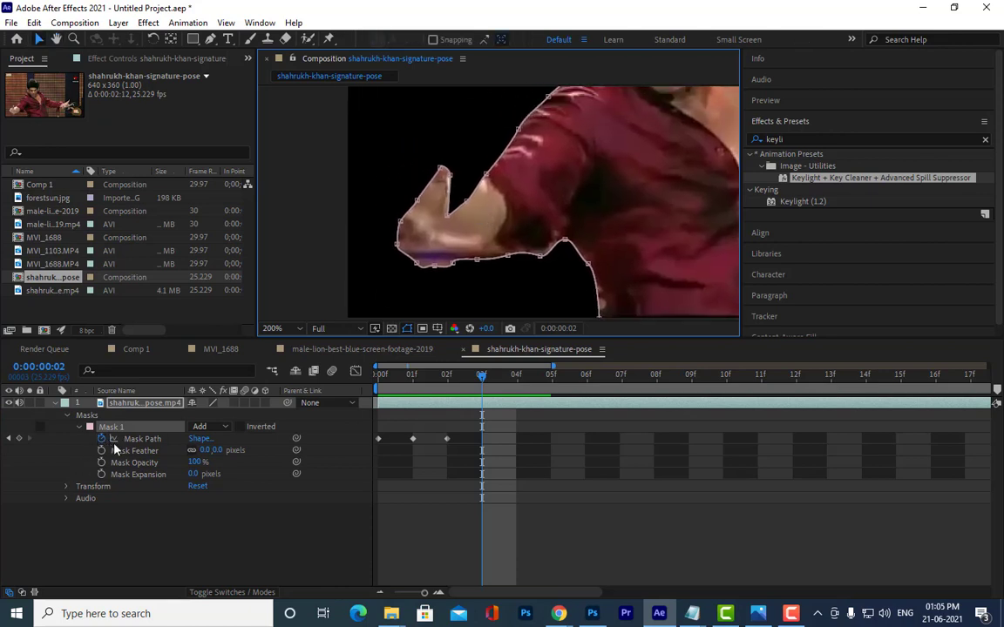
scroll(486, 144, left, 2)
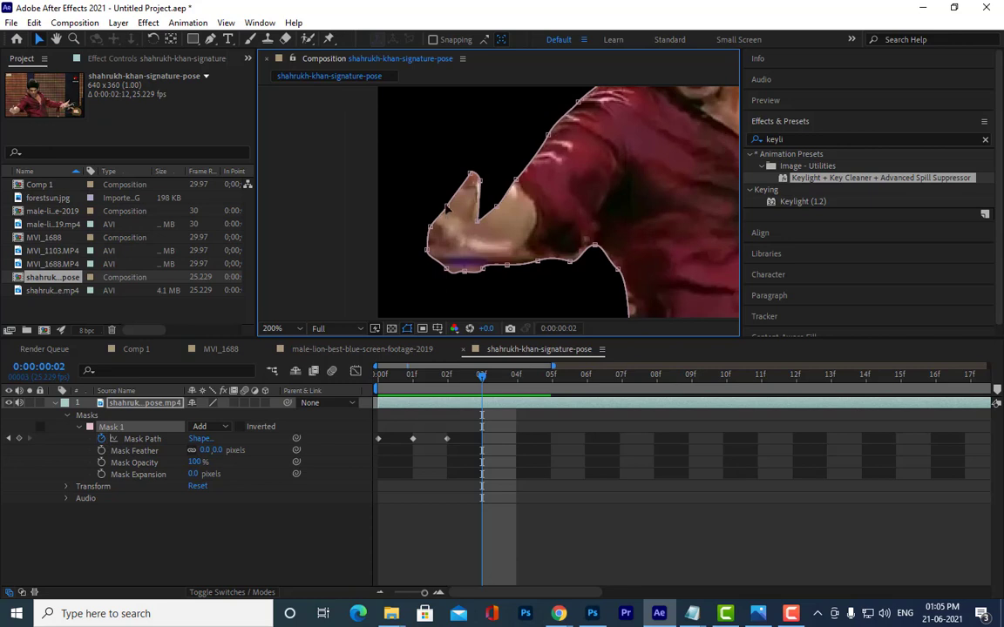
drag(446, 207, 440, 186)
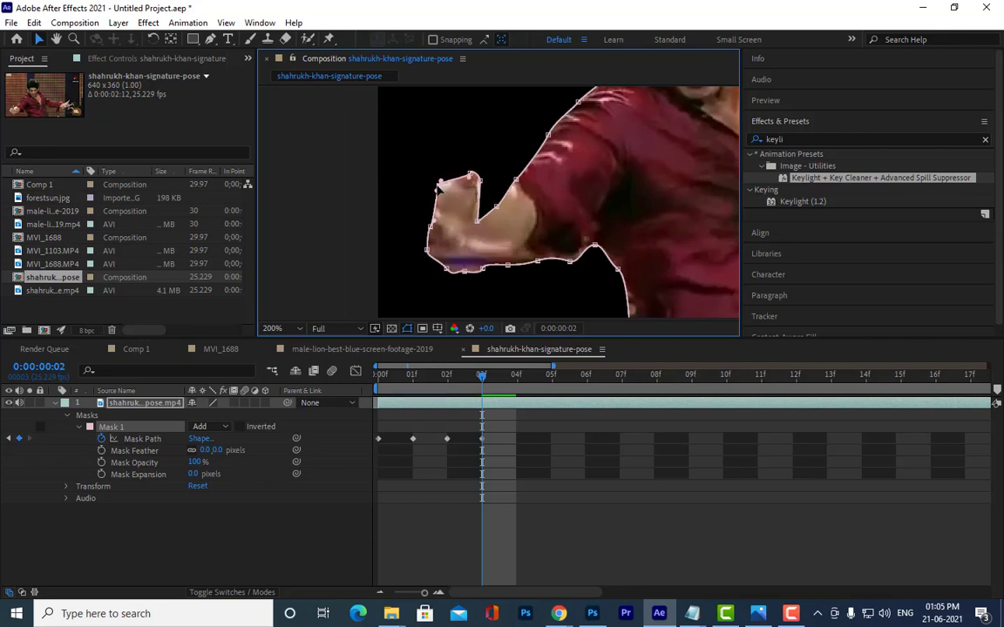
drag(430, 228, 418, 219)
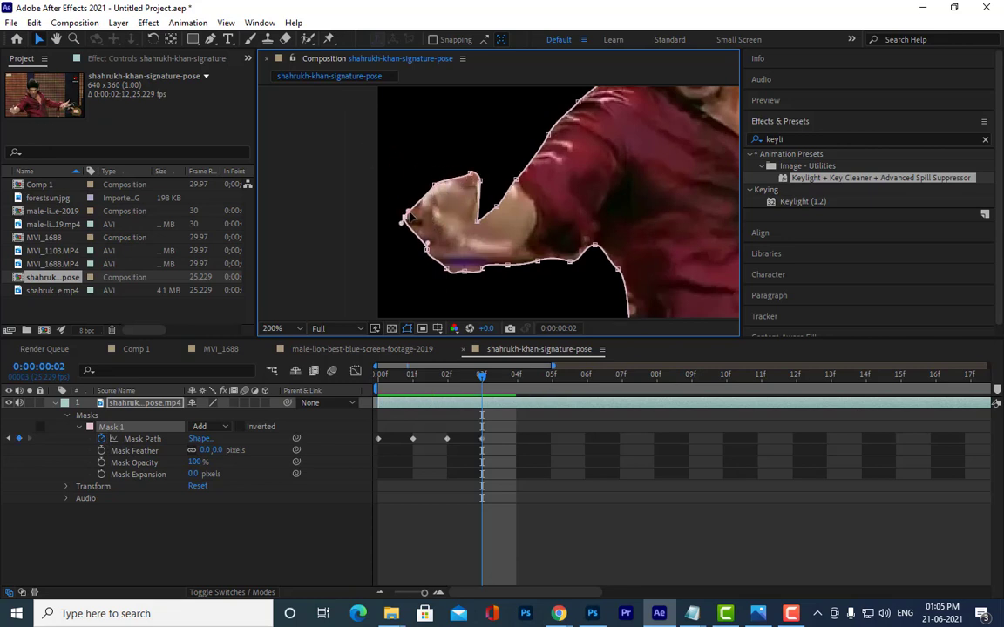
drag(470, 173, 471, 169)
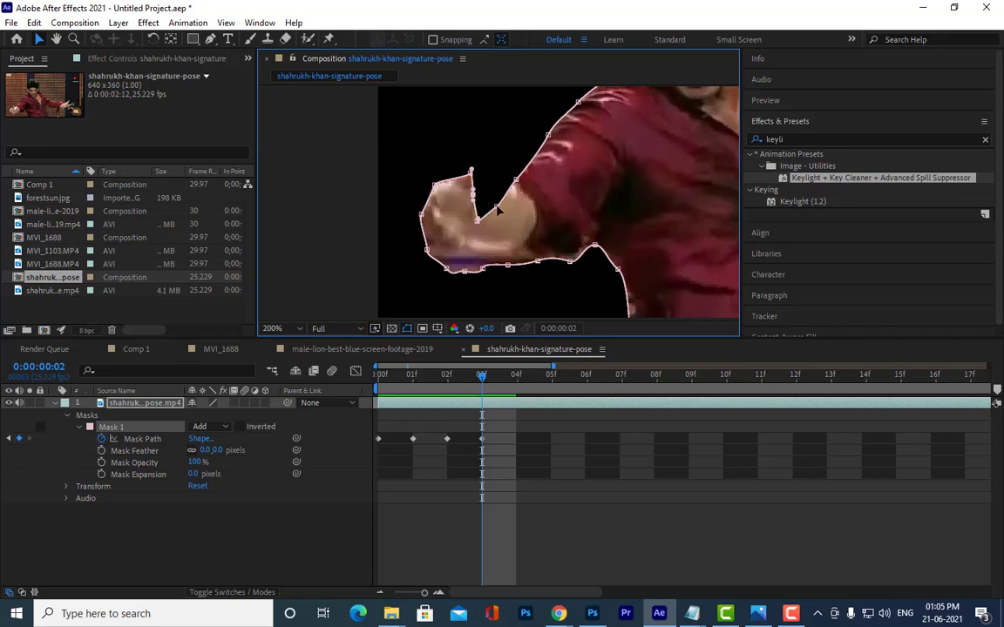
drag(477, 196, 517, 167)
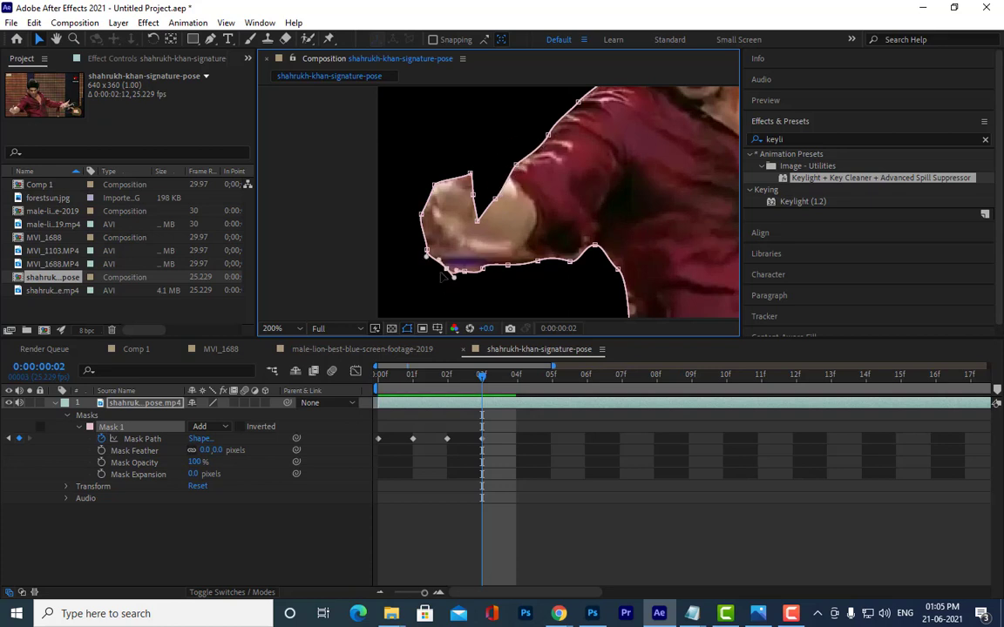
mouse_move(427, 250)
mouse_down()
mouse_move(444, 258)
mouse_move(420, 223)
mouse_up()
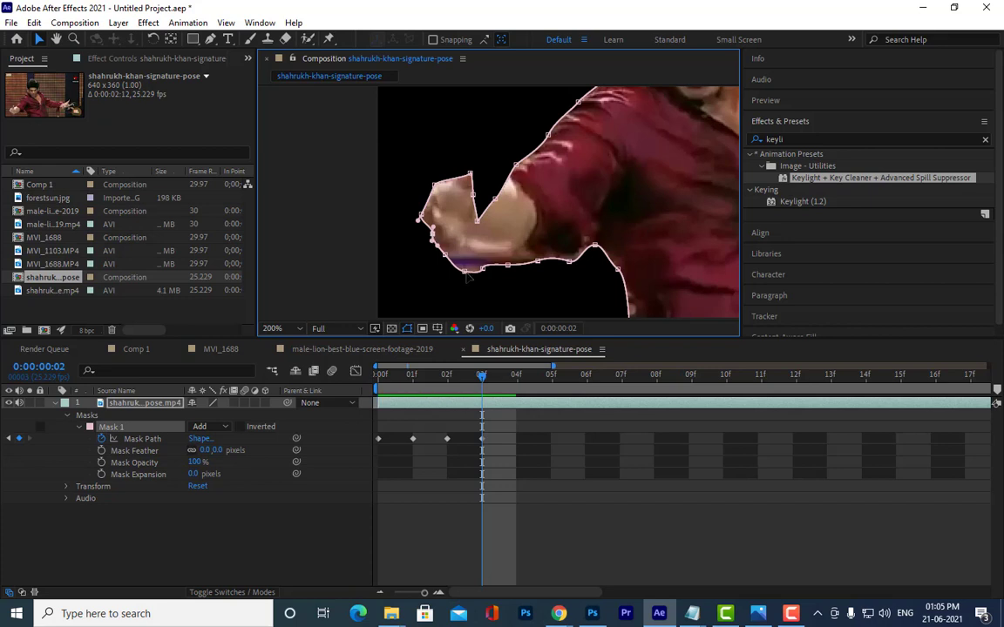
drag(427, 244, 488, 265)
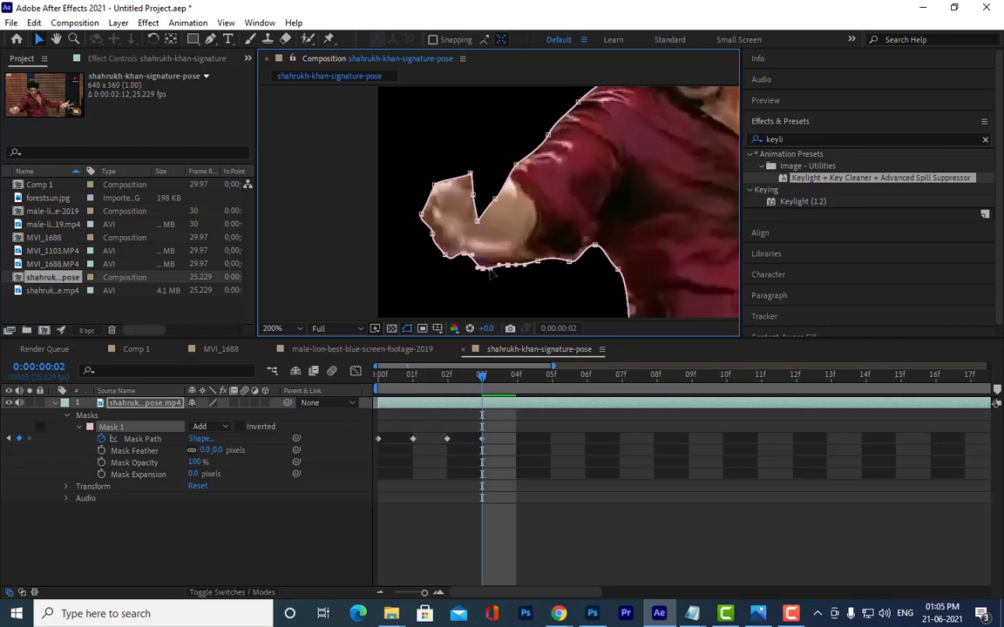
click(432, 236)
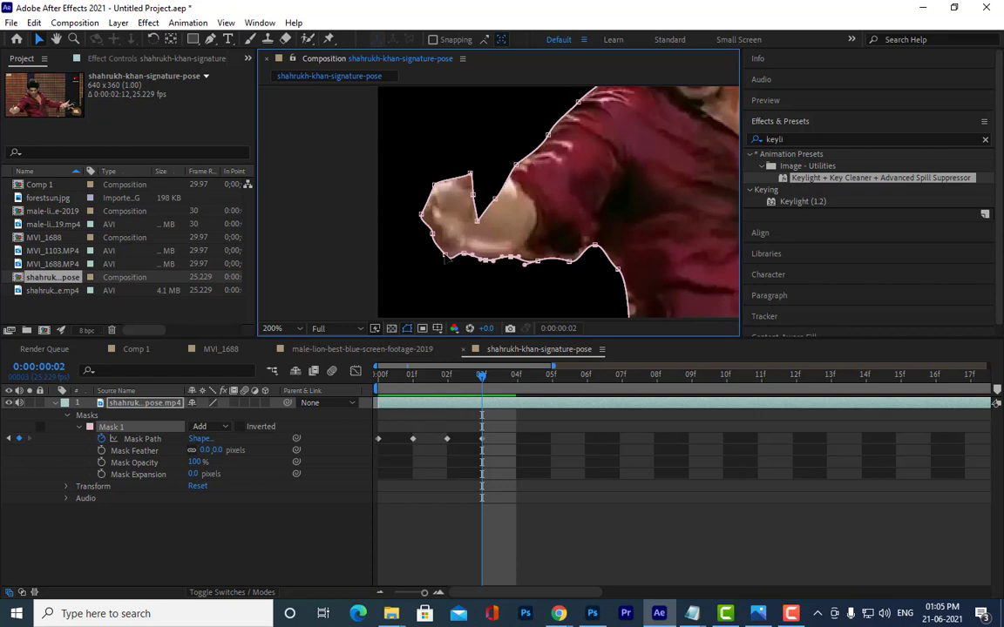
Smooth the mask under the fist, raise the upper-arm point, and push the hair-edge points out to the hair
scroll(487, 297, up, 5)
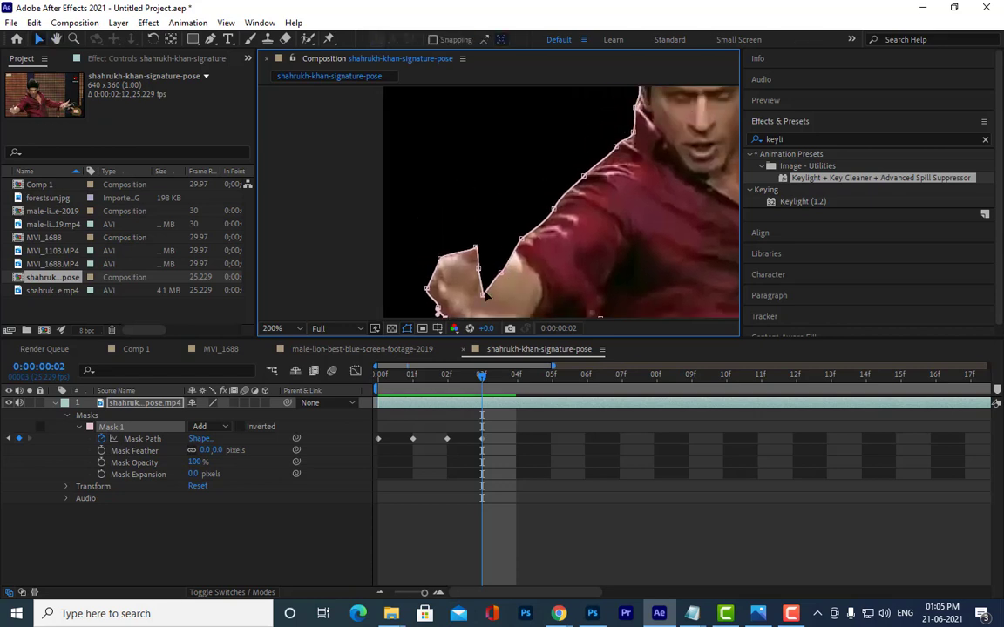
drag(487, 298, 482, 273)
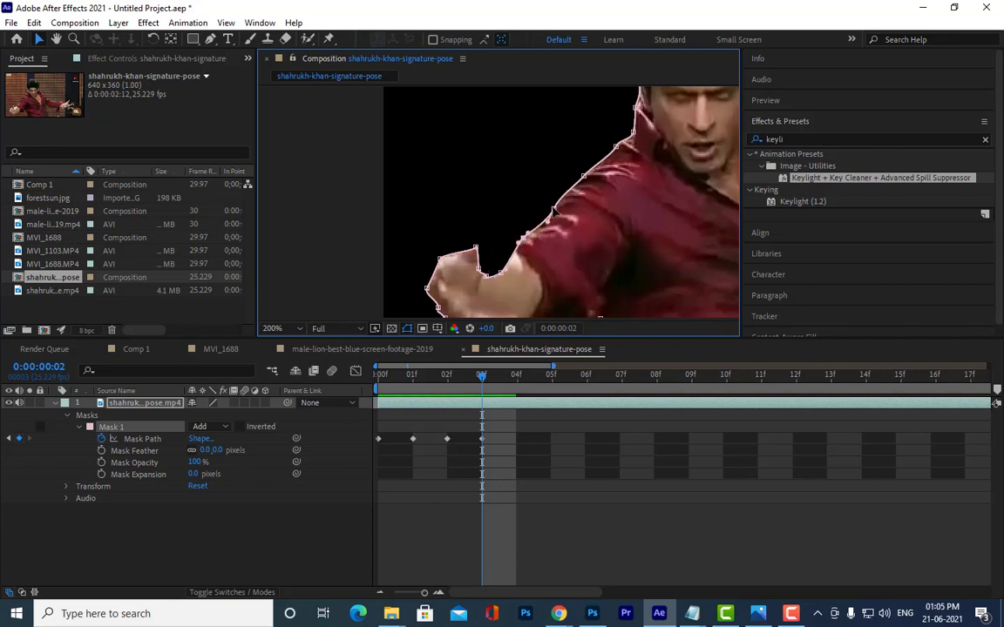
mouse_move(555, 209)
mouse_down()
mouse_move(544, 181)
mouse_move(593, 171)
mouse_move(524, 246)
mouse_up()
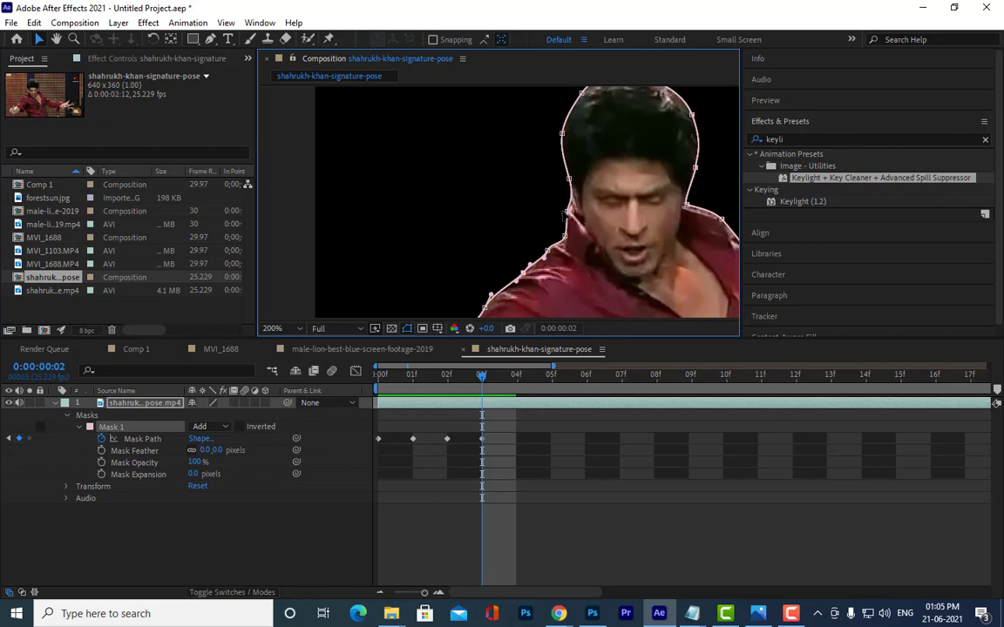
drag(562, 132, 554, 129)
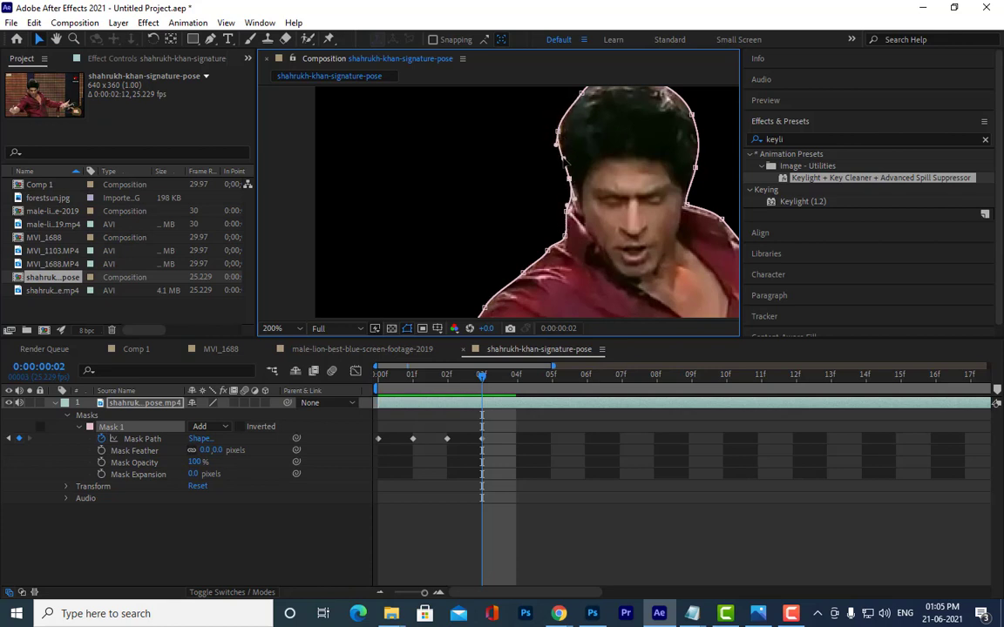
mouse_move(565, 162)
mouse_down()
mouse_move(544, 163)
mouse_move(557, 202)
mouse_move(551, 171)
mouse_move(516, 192)
mouse_up()
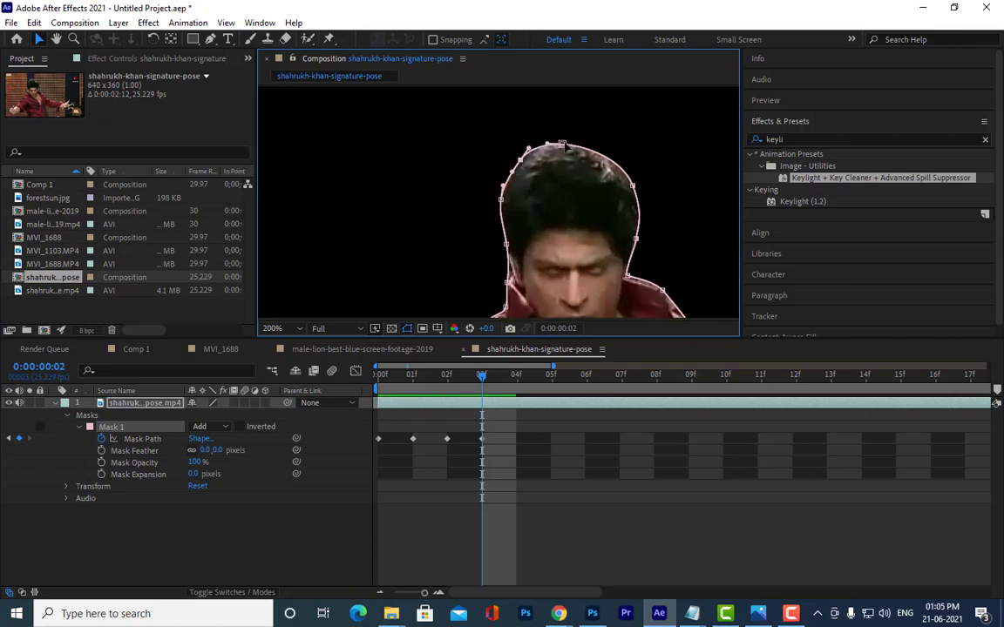
drag(562, 142, 565, 138)
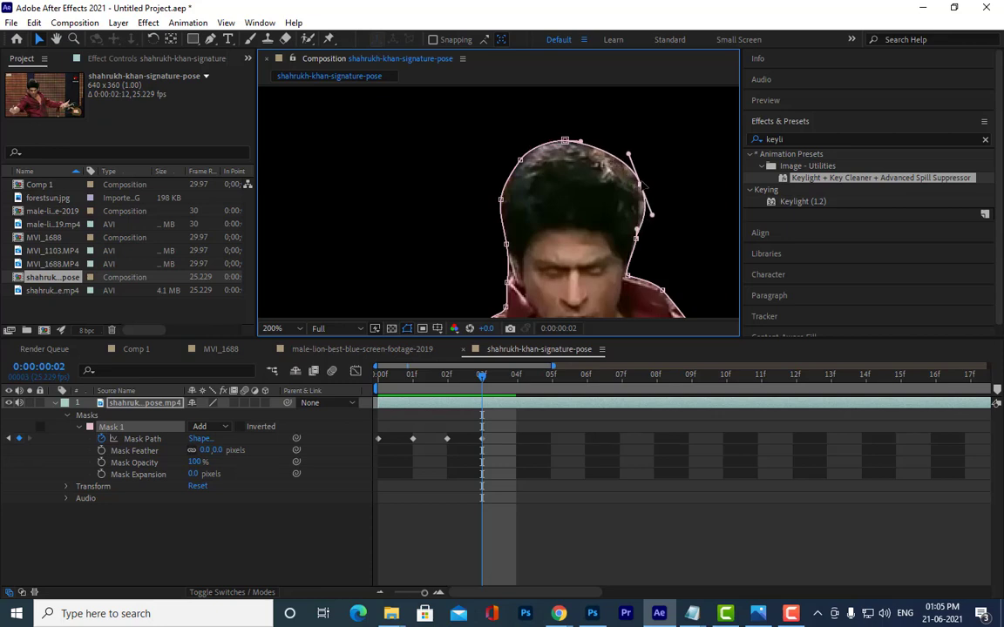
drag(633, 185, 642, 183)
Pan down to the shoulders and adjust the shoulder mask point along the shirt
drag(622, 247, 556, 173)
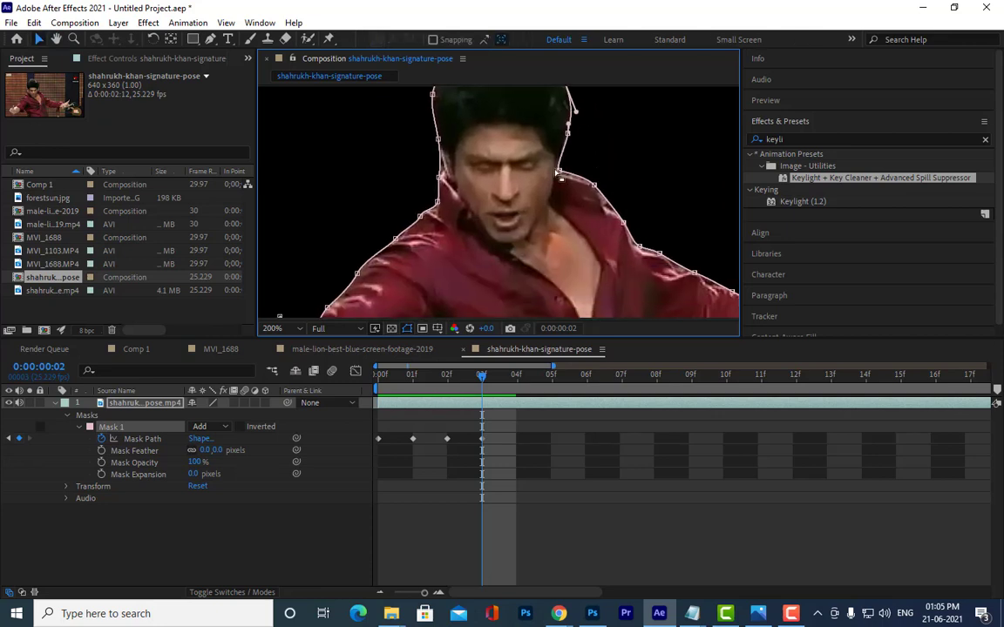
click(584, 179)
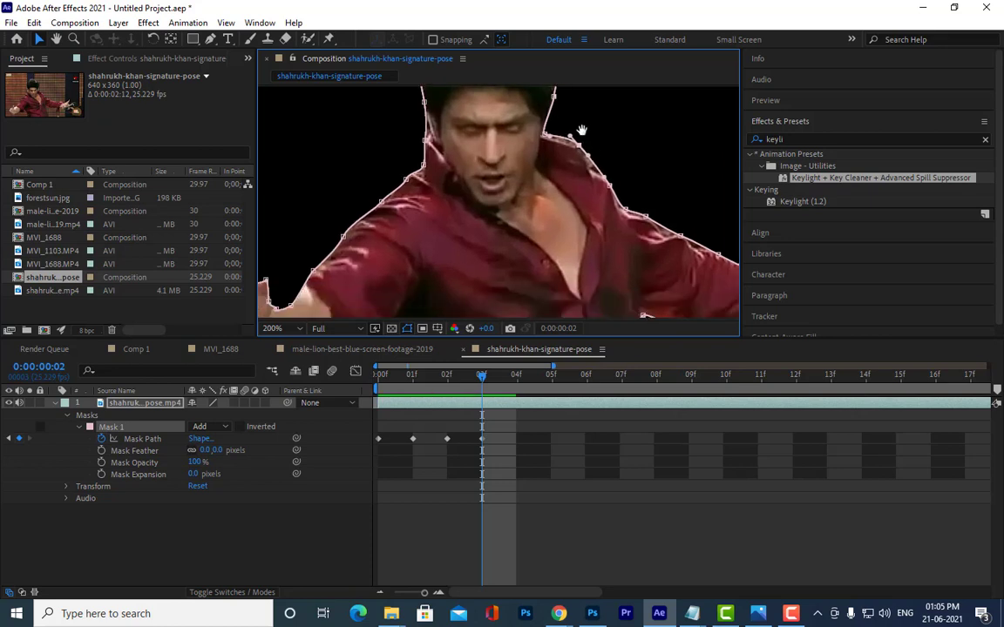
mouse_move(662, 224)
mouse_down()
mouse_move(658, 174)
mouse_move(632, 205)
mouse_move(609, 173)
mouse_up()
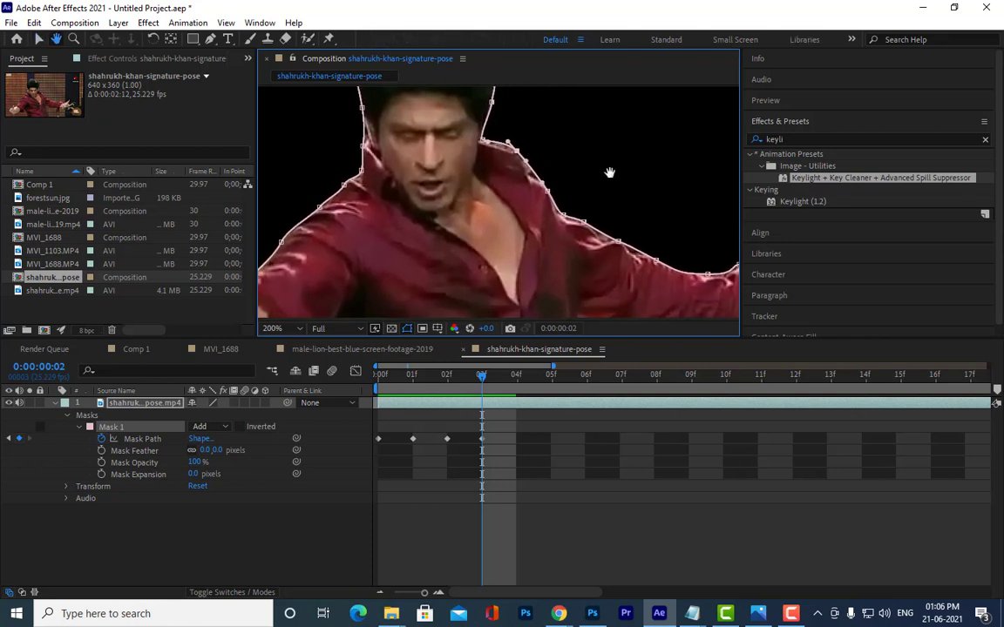
key(v)
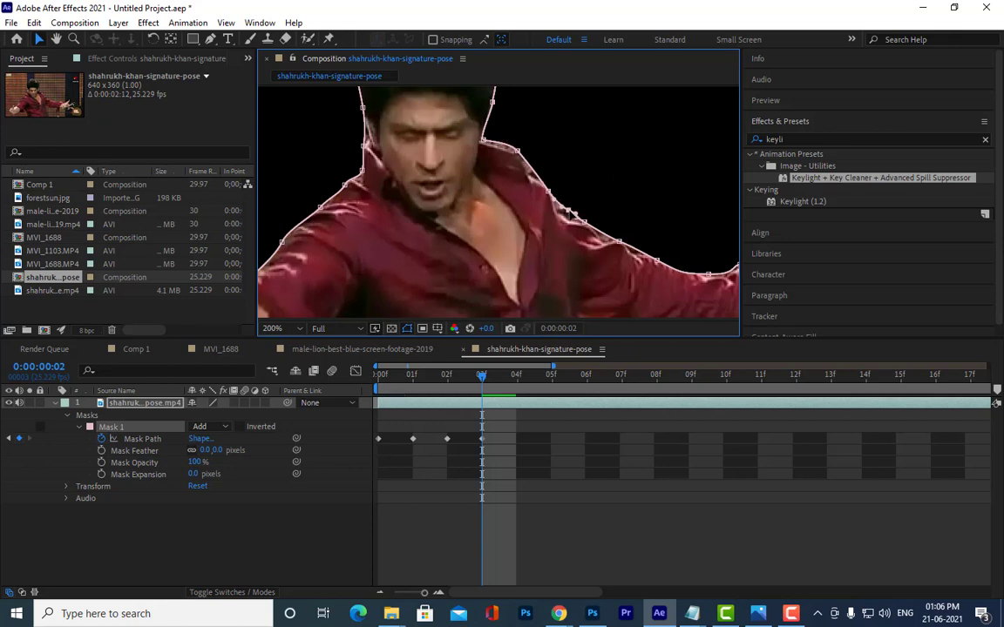
Reshape the mask along the shoulder line and move the arm-edge point onto the sleeve, straightening its curve
mouse_move(582, 210)
mouse_down()
mouse_move(590, 224)
mouse_move(531, 212)
mouse_up()
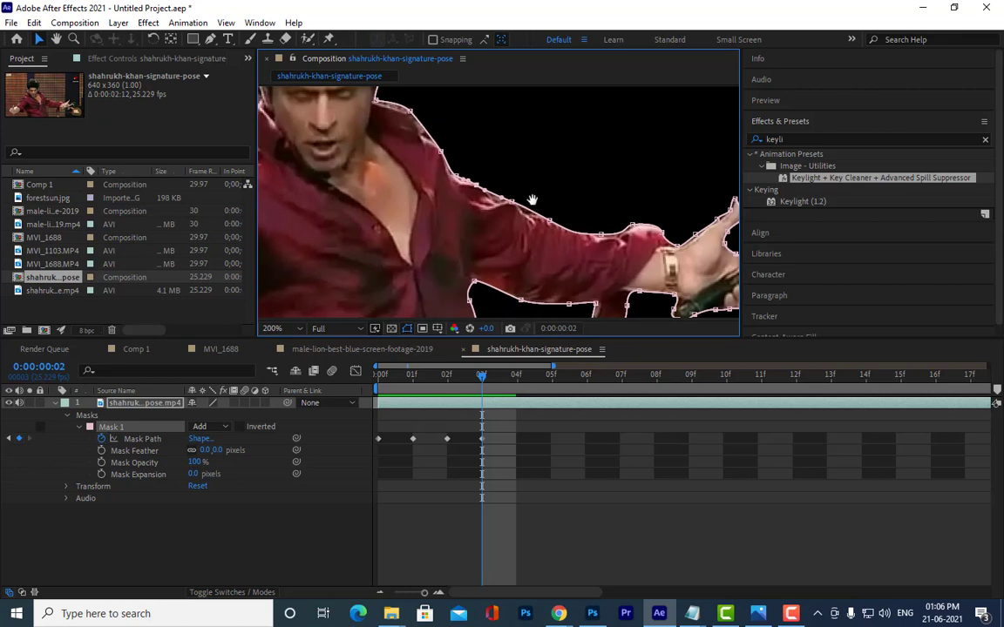
scroll(538, 217, up, 2)
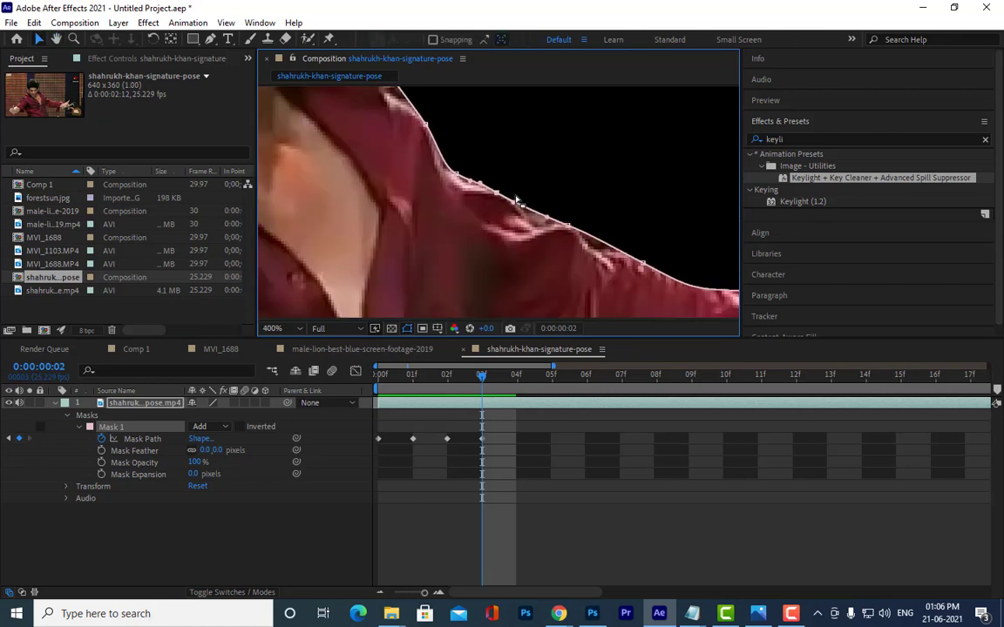
mouse_move(516, 200)
mouse_down()
mouse_move(590, 229)
mouse_move(404, 113)
mouse_up()
click(443, 135)
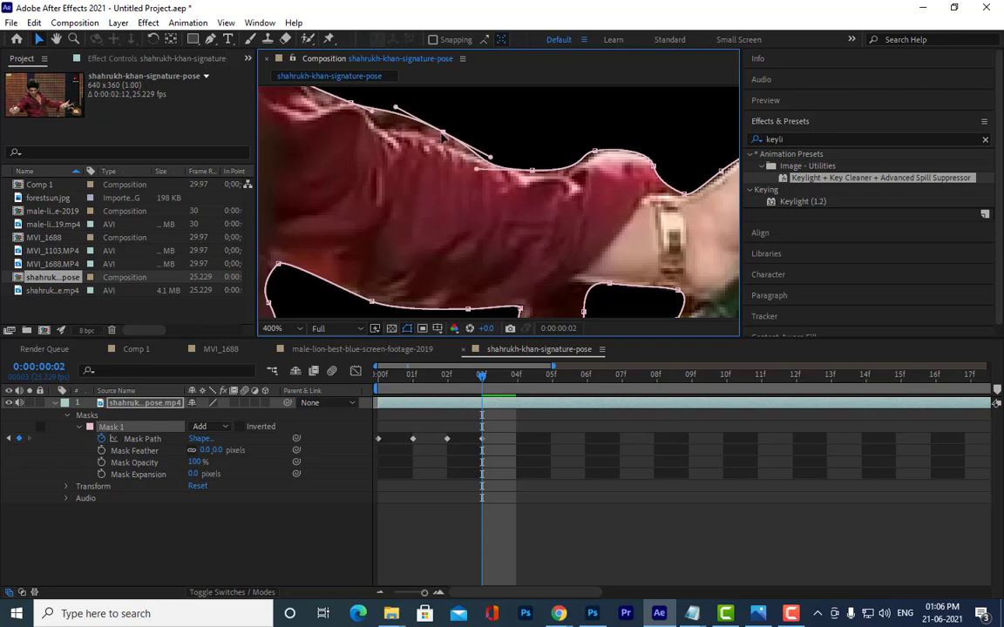
ctrl+alt+click(443, 135)
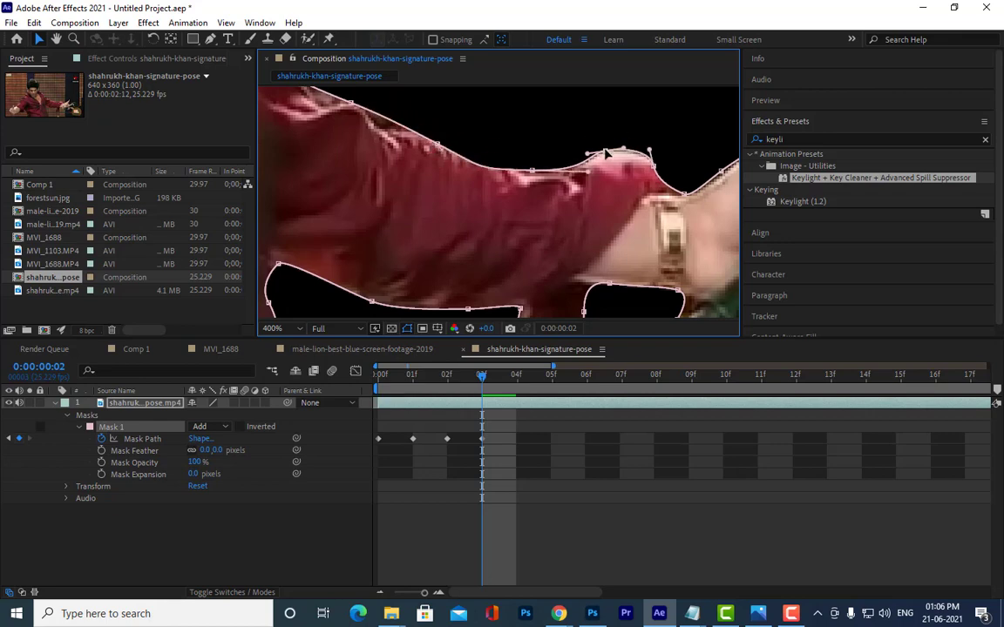
scroll(562, 156, down, 3)
scroll(480, 205, down, 1)
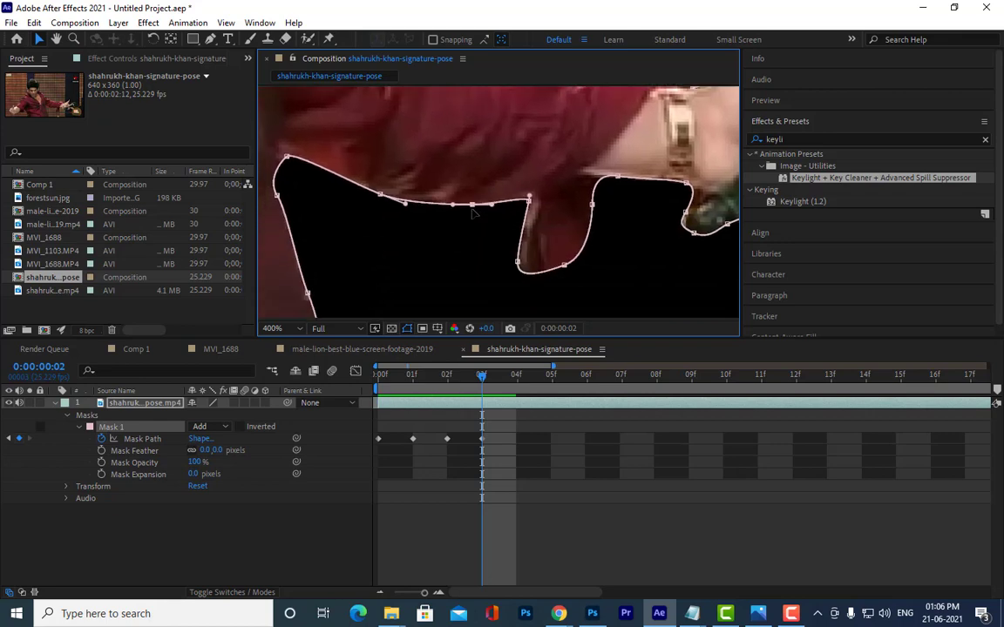
Curve the mask's top-left corner point along the arm, then zoom back out to view the body
drag(537, 182, 708, 178)
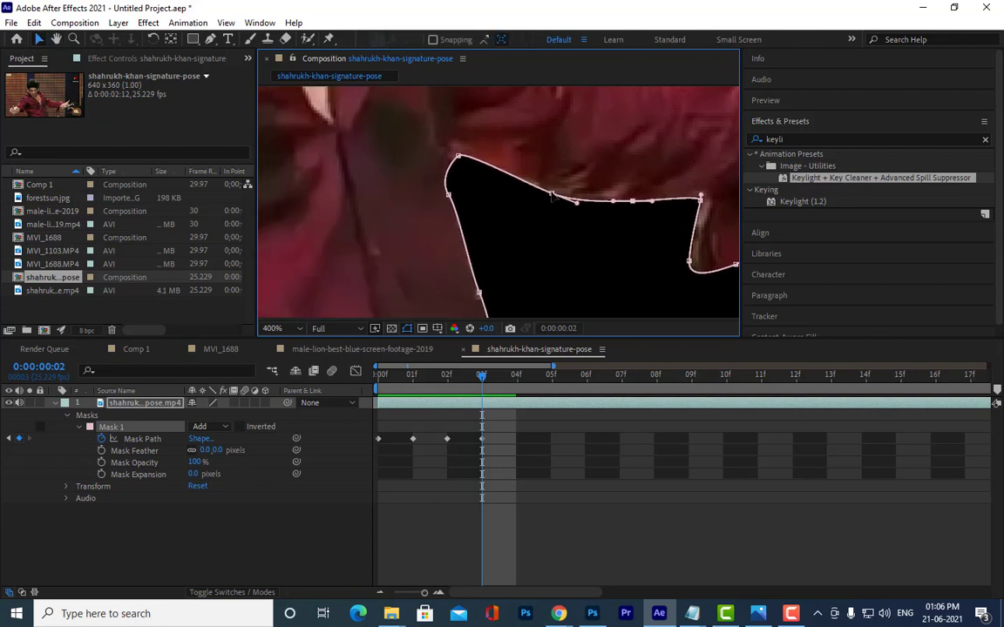
click(441, 168)
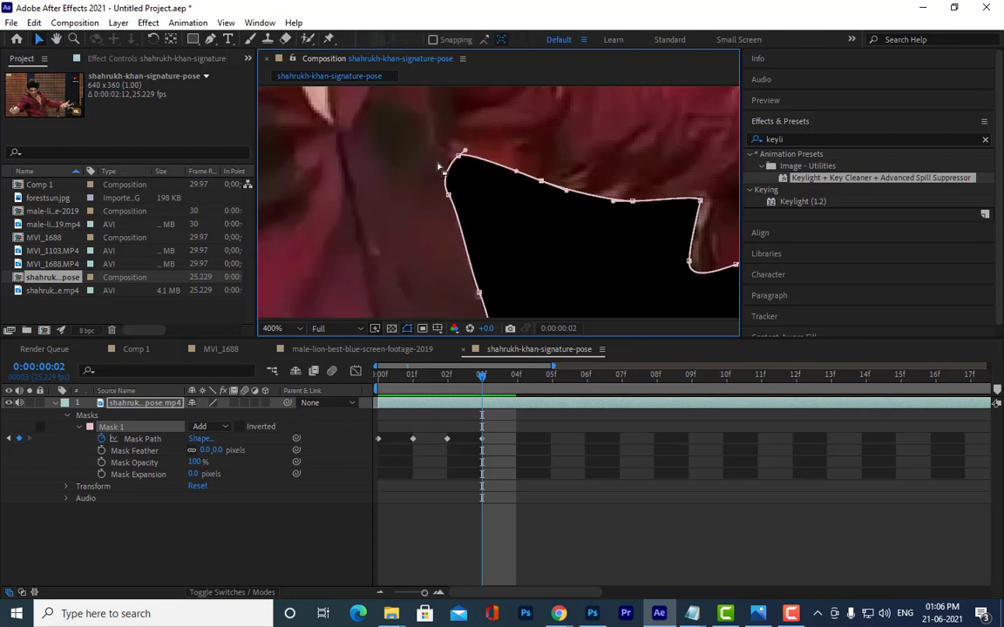
drag(458, 159, 438, 180)
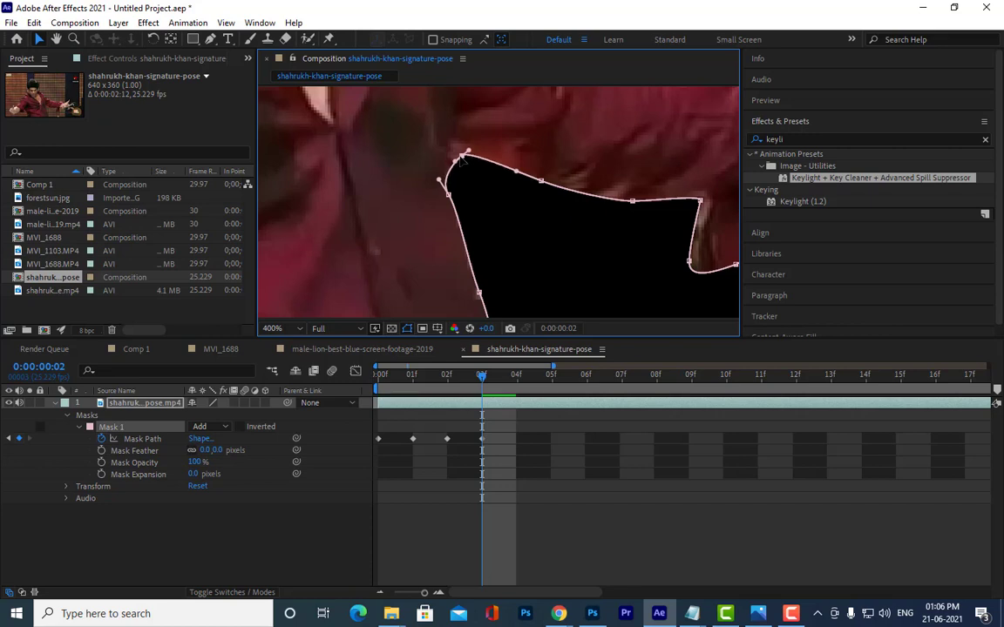
mouse_move(490, 204)
mouse_down()
mouse_move(504, 141)
mouse_move(471, 148)
mouse_move(478, 139)
mouse_up()
scroll(488, 157, down, 3)
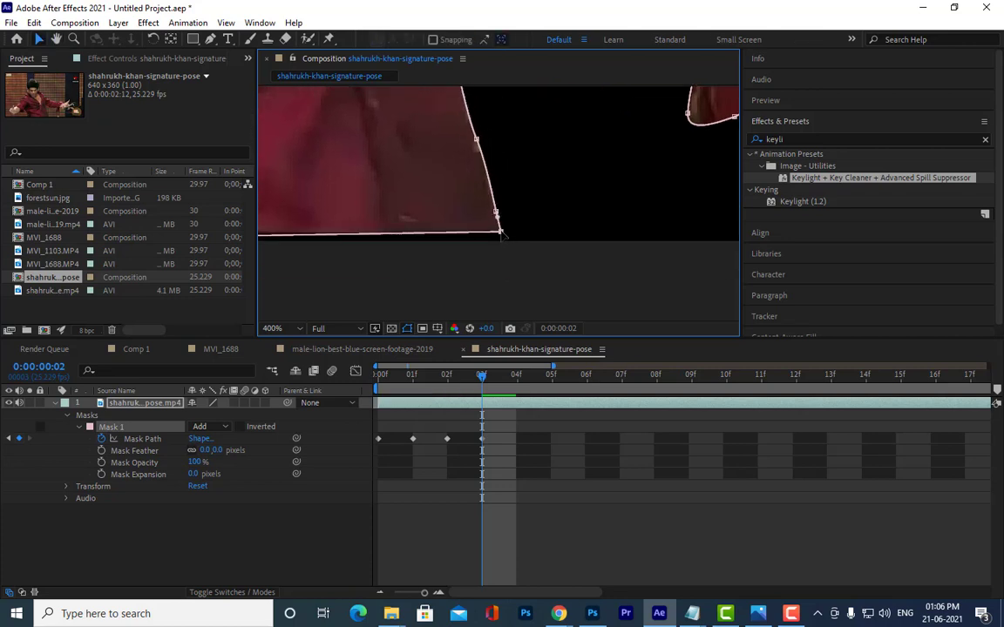
key(comma)
mouse_move(570, 155)
mouse_down()
mouse_move(517, 201)
mouse_move(534, 203)
mouse_up()
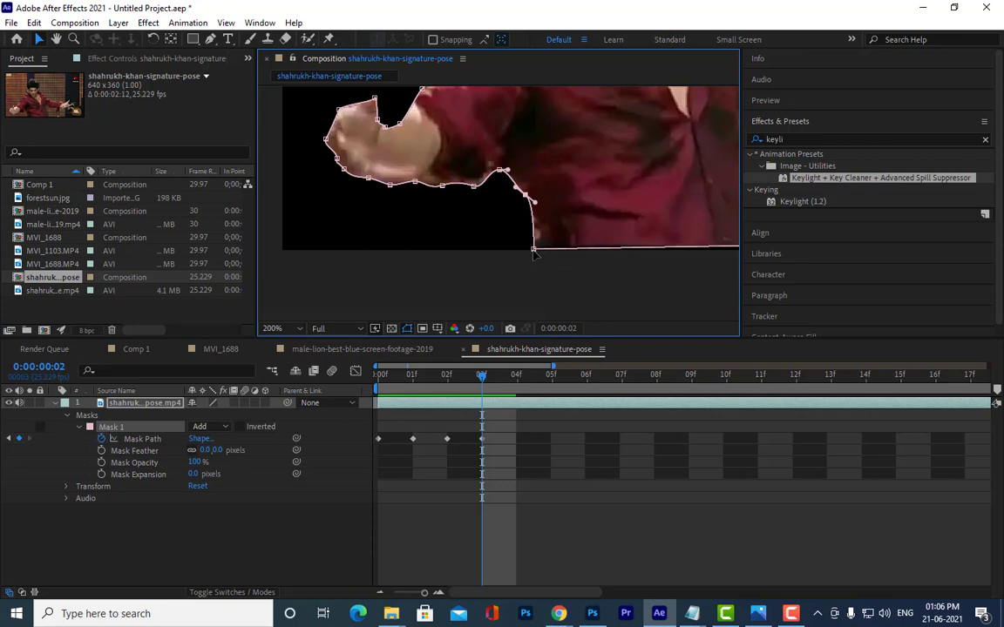
drag(389, 199, 397, 325)
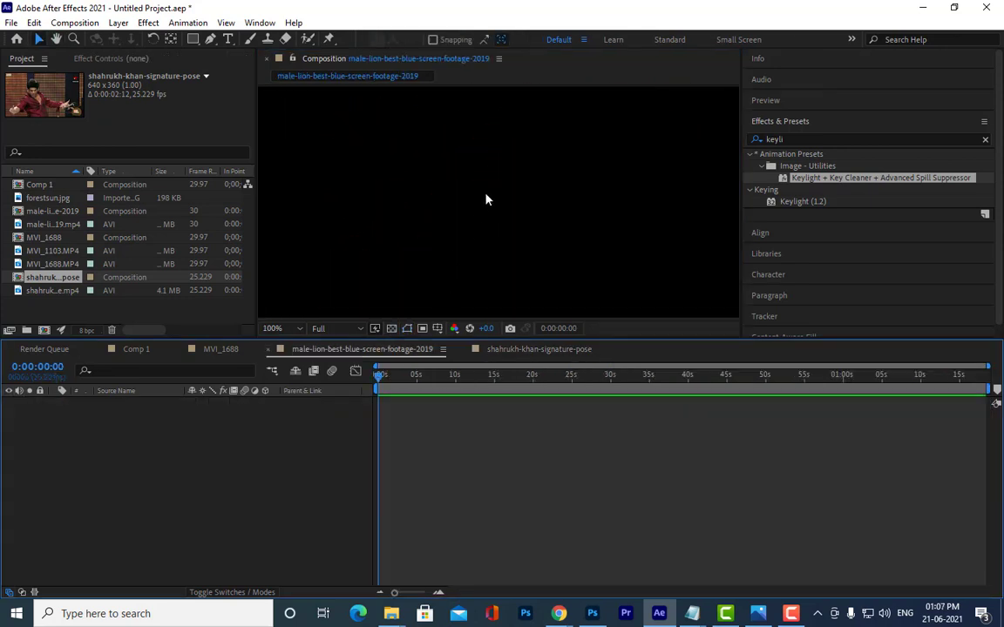
Switch through MVI_1688, Comp 1 and the Render Queue, then reopen the shahrukh-khan-signature-pose composition
scroll(485, 200, down, 2)
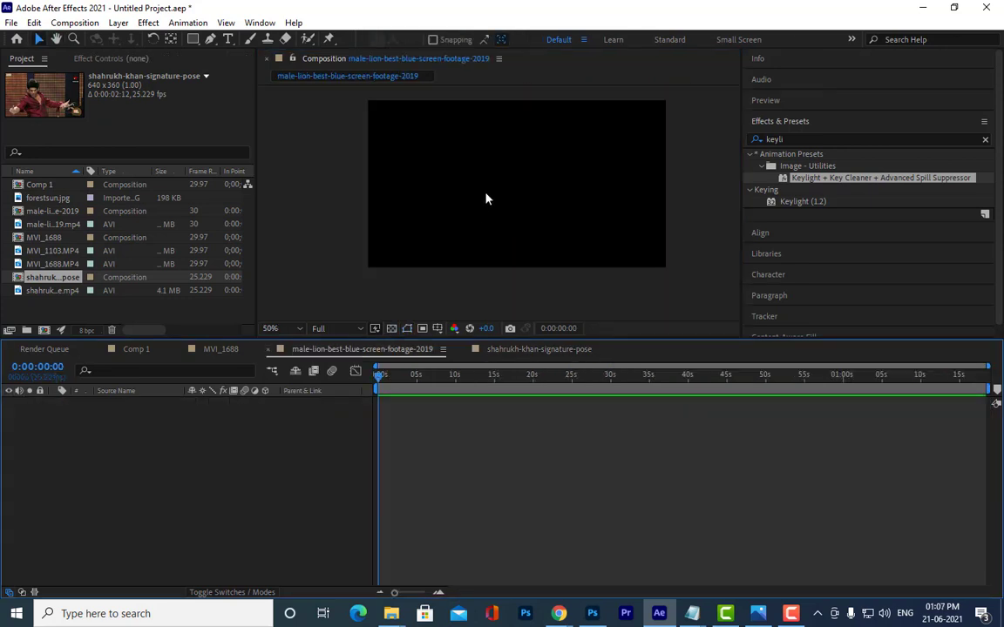
click(482, 429)
click(223, 351)
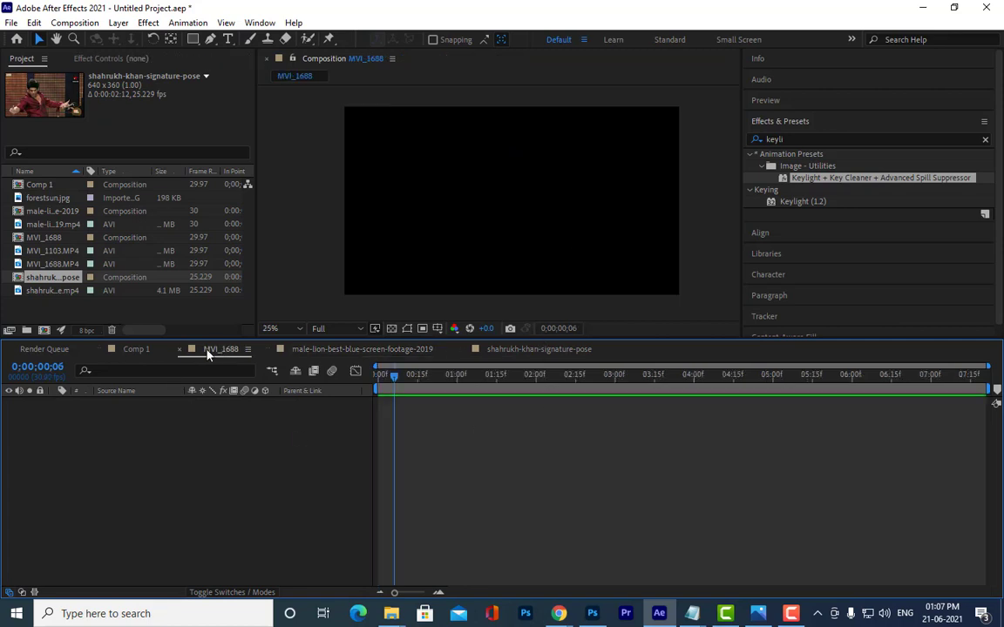
click(138, 350)
click(57, 350)
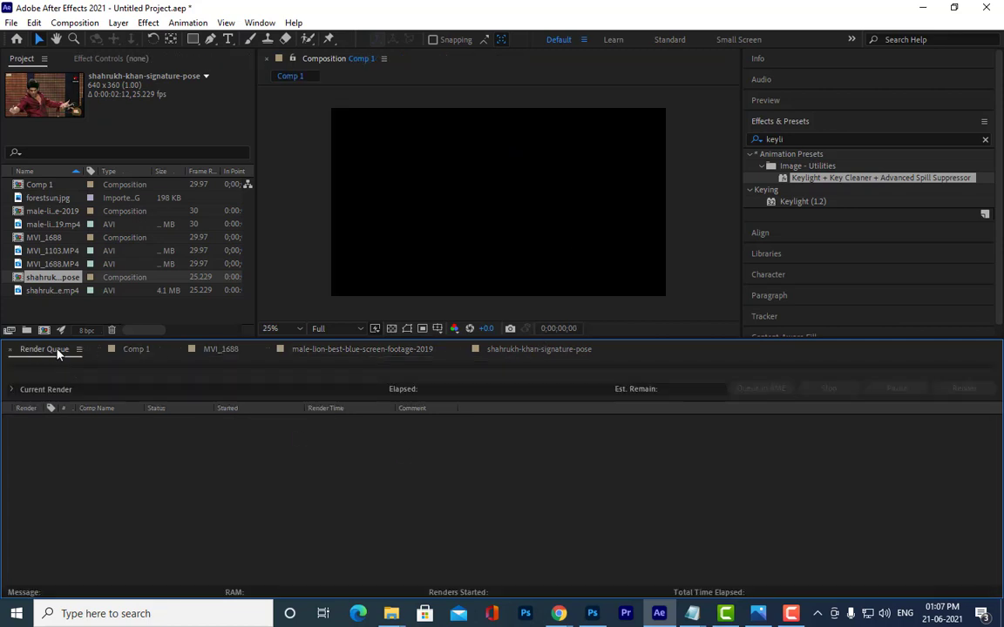
double_click(54, 278)
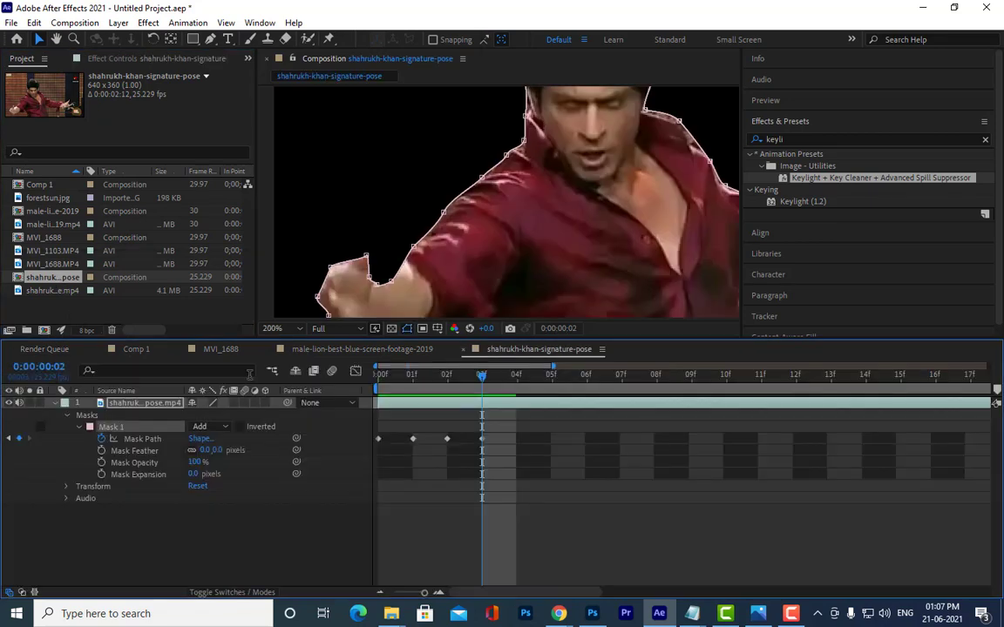
drag(593, 237, 580, 251)
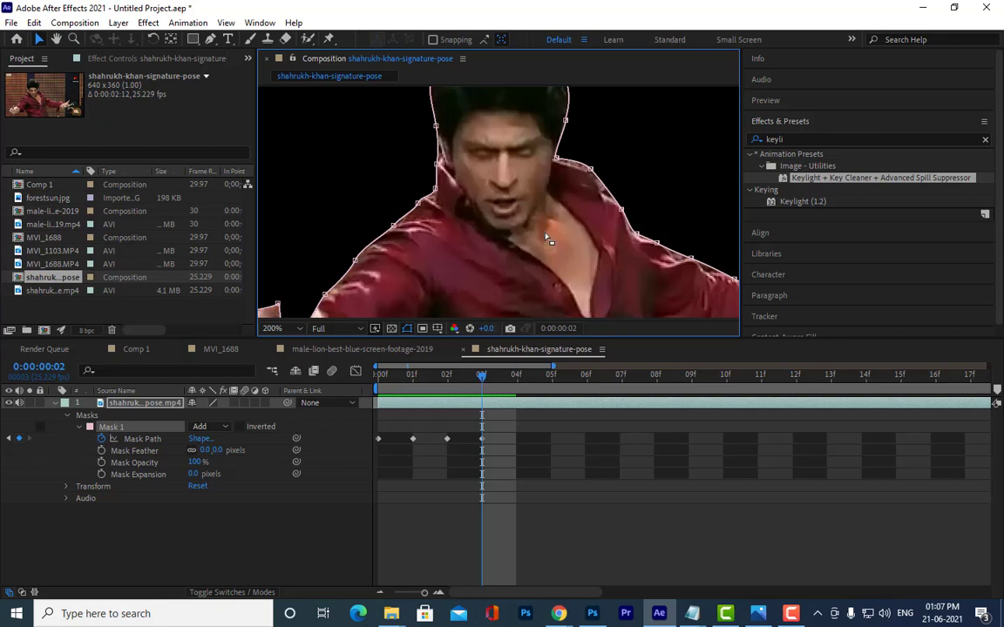
scroll(549, 238, down, 2)
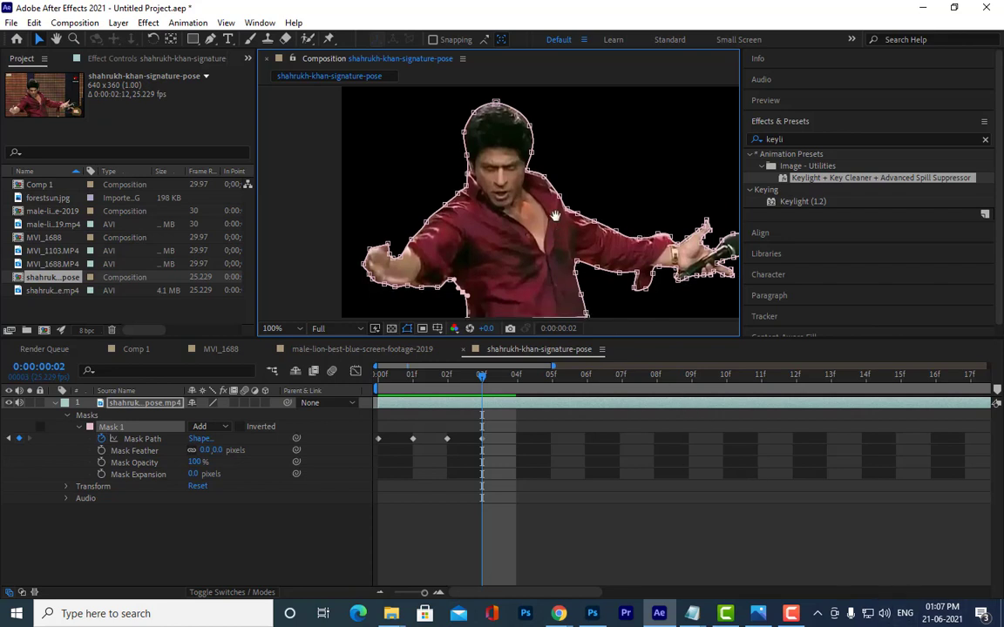
scroll(568, 193, up, 1)
scroll(568, 193, up, 1)
drag(568, 194, 503, 265)
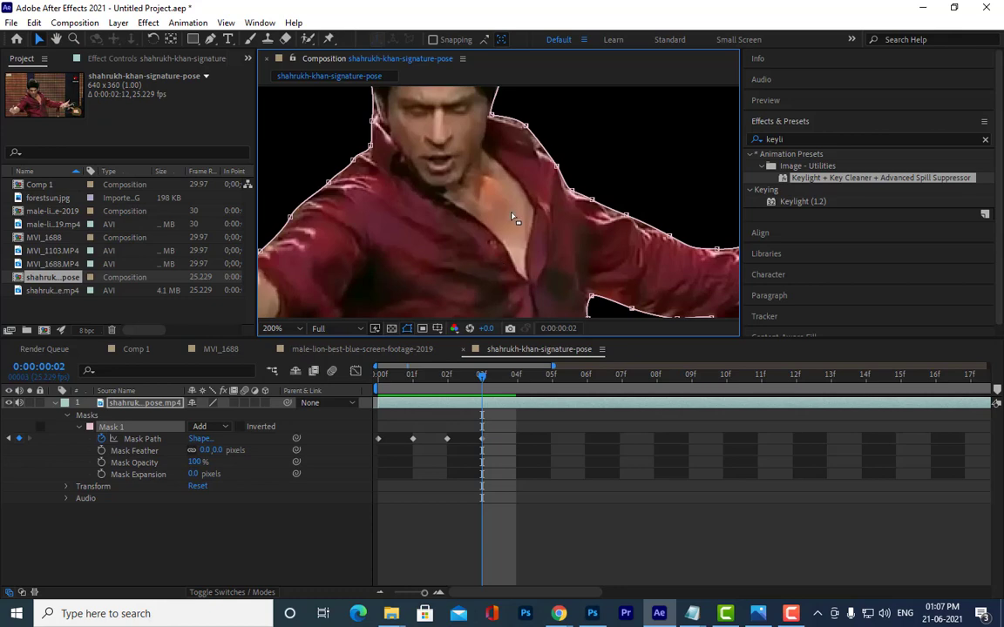
scroll(459, 191, down, 2)
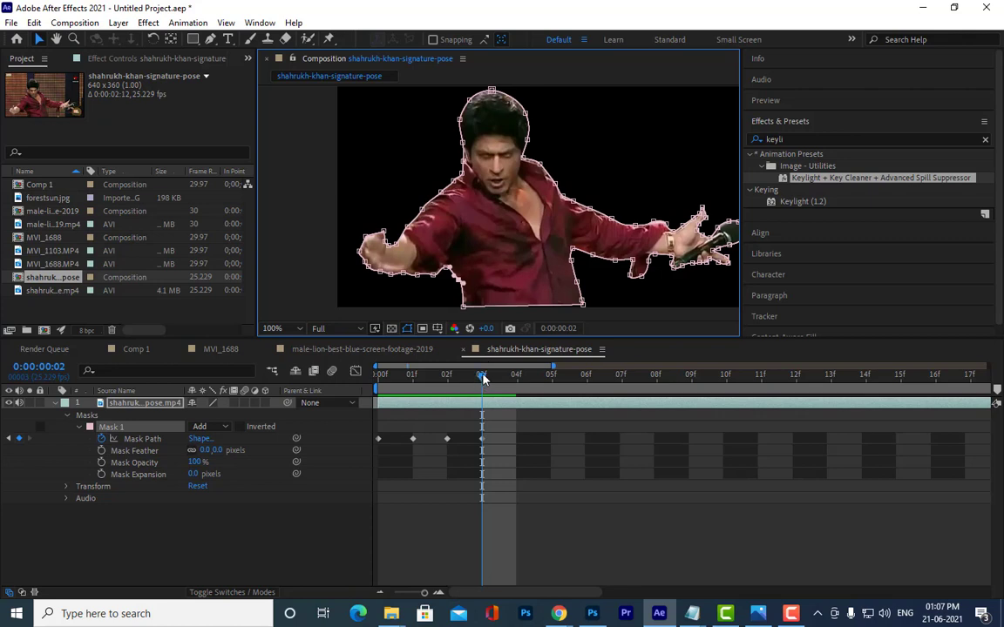
Compare against the previous frame, return to frame 2, and zoom in on the dancer's face
mouse_move(485, 377)
mouse_down()
mouse_move(429, 374)
mouse_move(469, 373)
mouse_up()
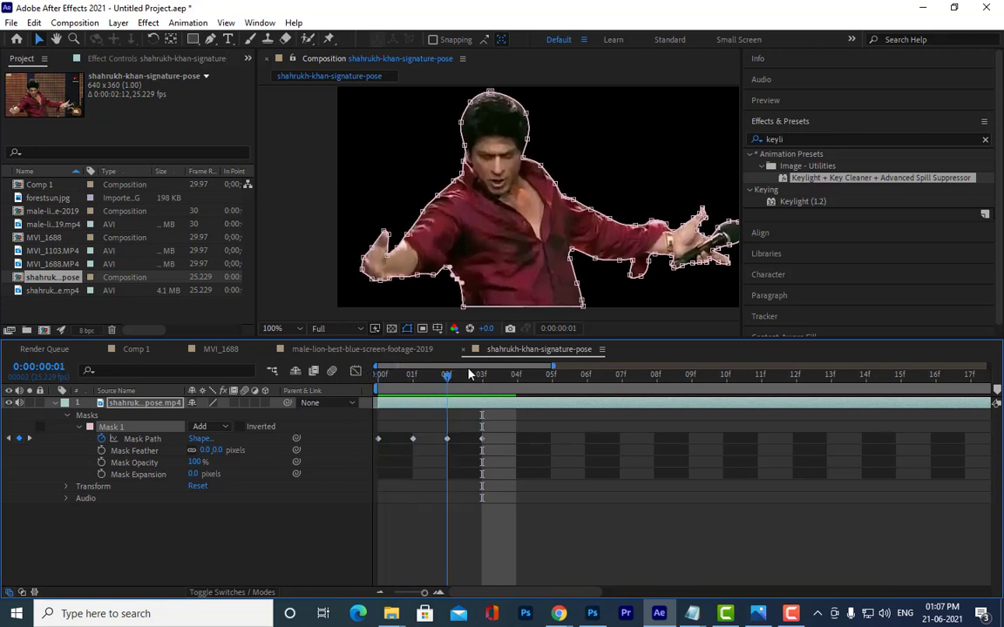
click(480, 374)
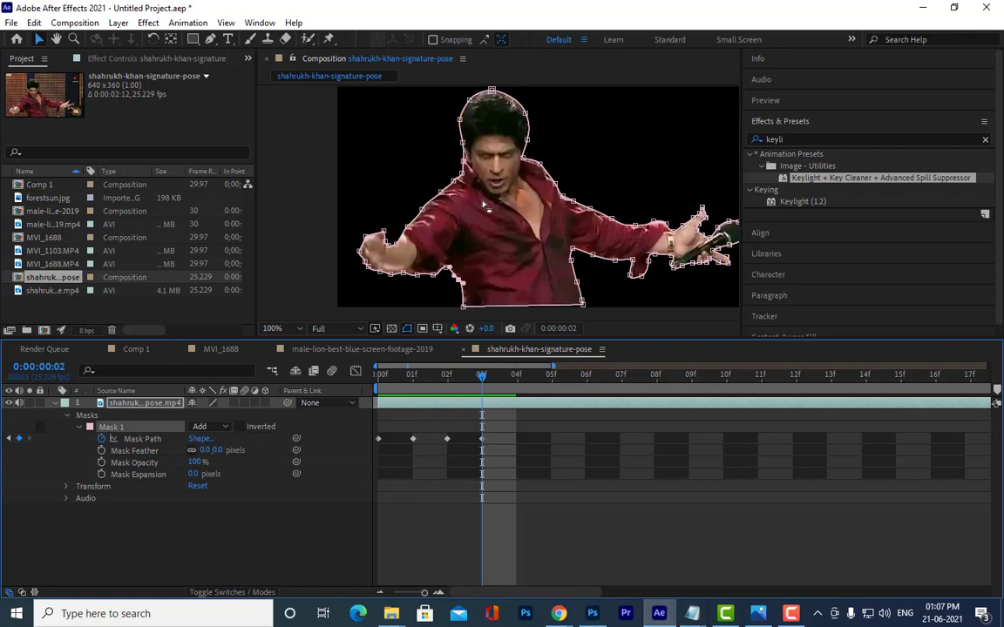
scroll(477, 231, up, 4)
drag(563, 124, 491, 279)
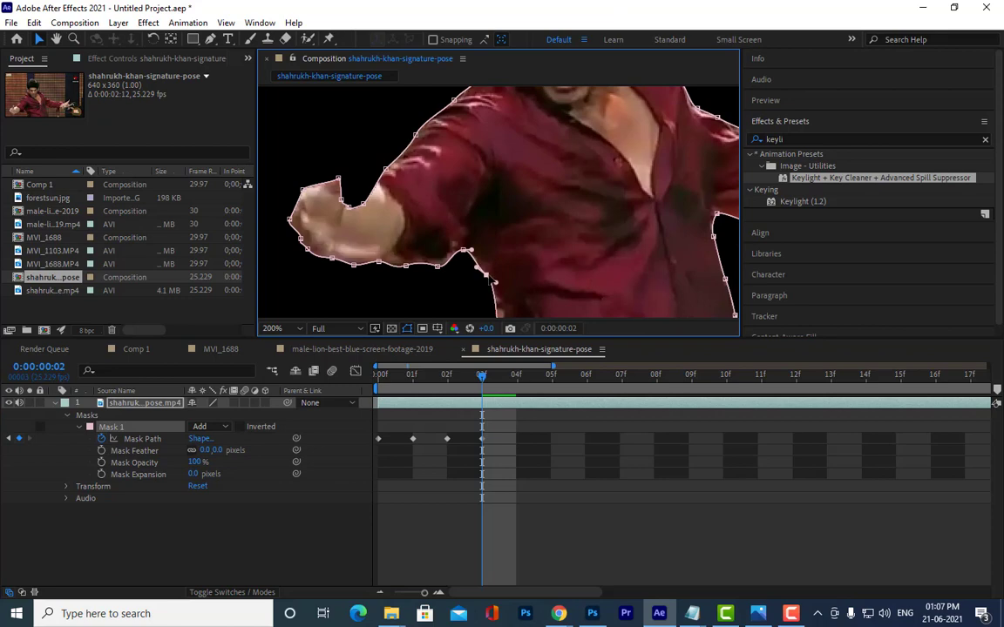
drag(490, 279, 474, 244)
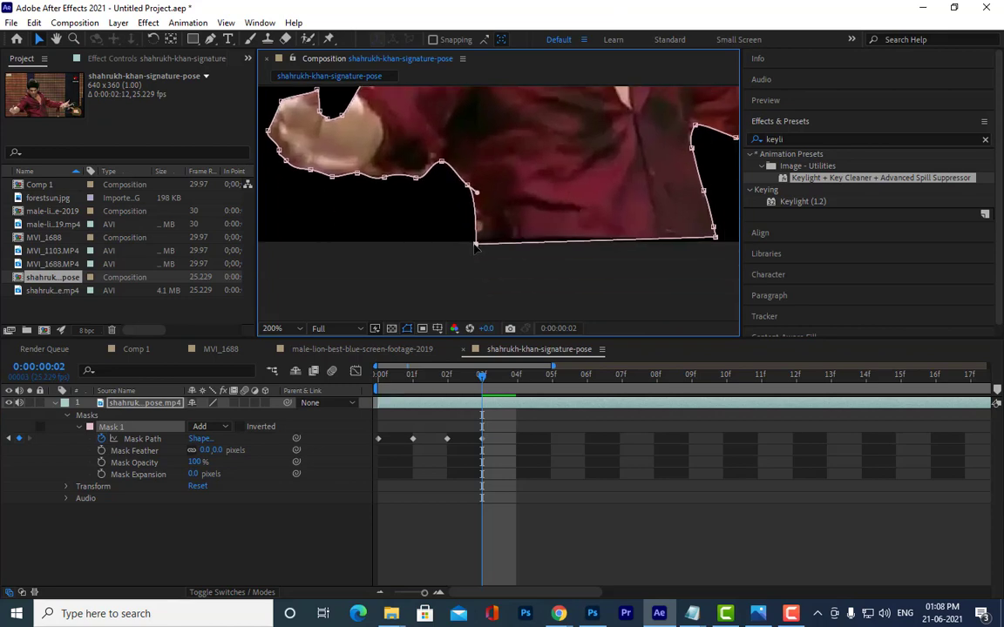
scroll(549, 213, down, 4)
drag(581, 186, 639, 175)
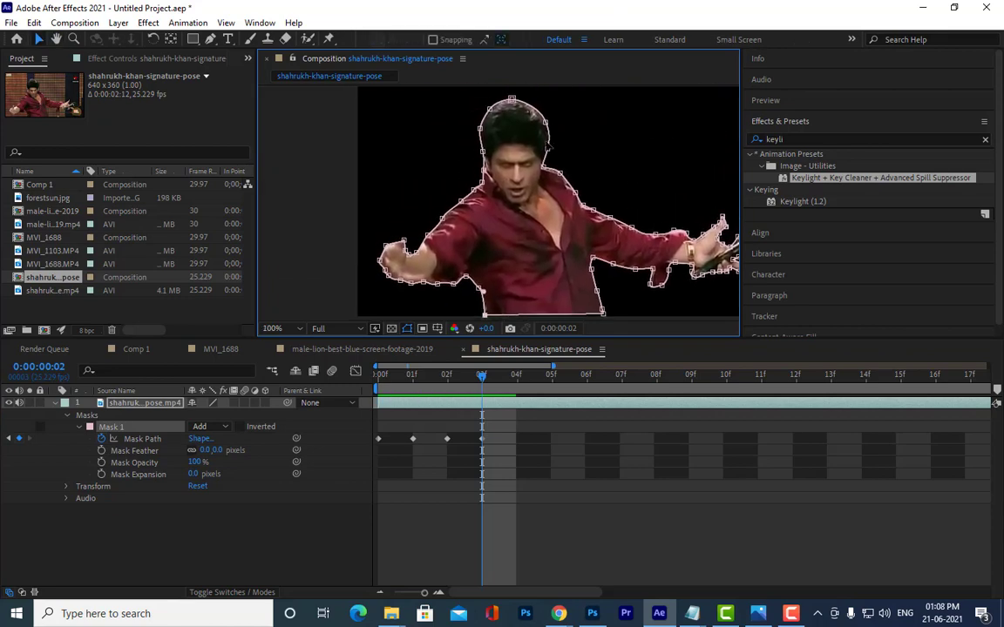
scroll(494, 140, up, 2)
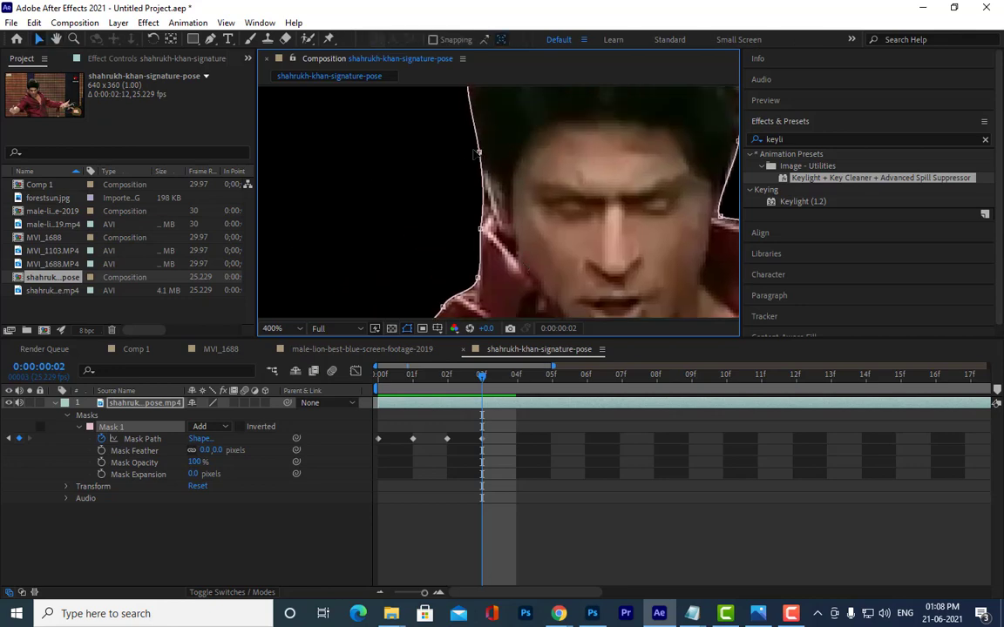
mouse_move(475, 155)
mouse_down()
mouse_move(493, 203)
mouse_move(468, 224)
mouse_up()
scroll(488, 209, up, 3)
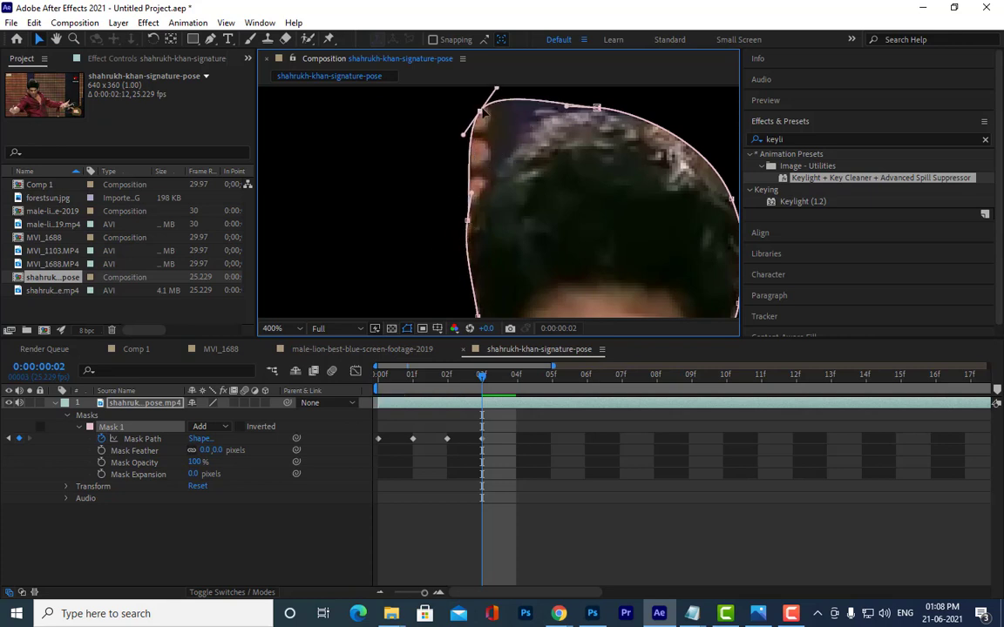
Reshape the mask curve over the top of the head and pull the right-side points inward
mouse_move(464, 130)
mouse_down()
mouse_move(567, 106)
mouse_move(477, 68)
mouse_up()
scroll(632, 191, down, 2)
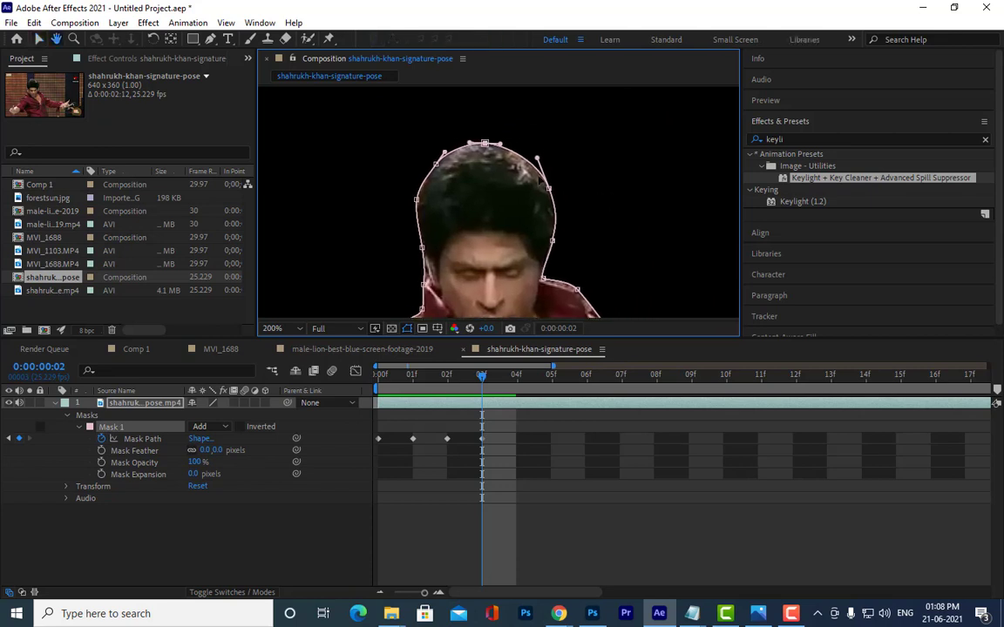
click(570, 180)
drag(571, 181, 548, 190)
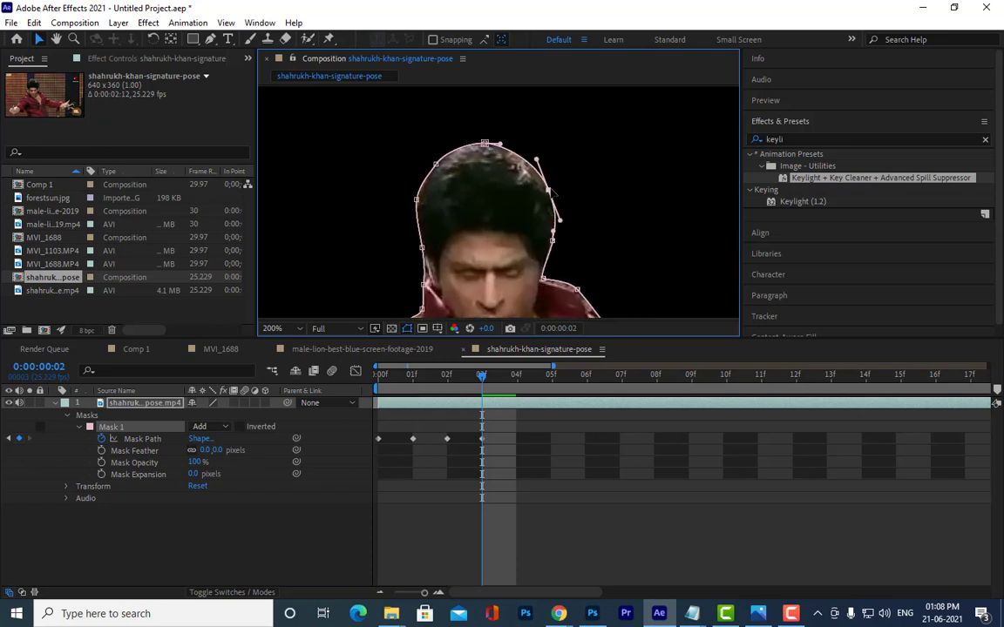
mouse_move(623, 298)
mouse_down()
mouse_move(610, 310)
mouse_move(621, 344)
mouse_up()
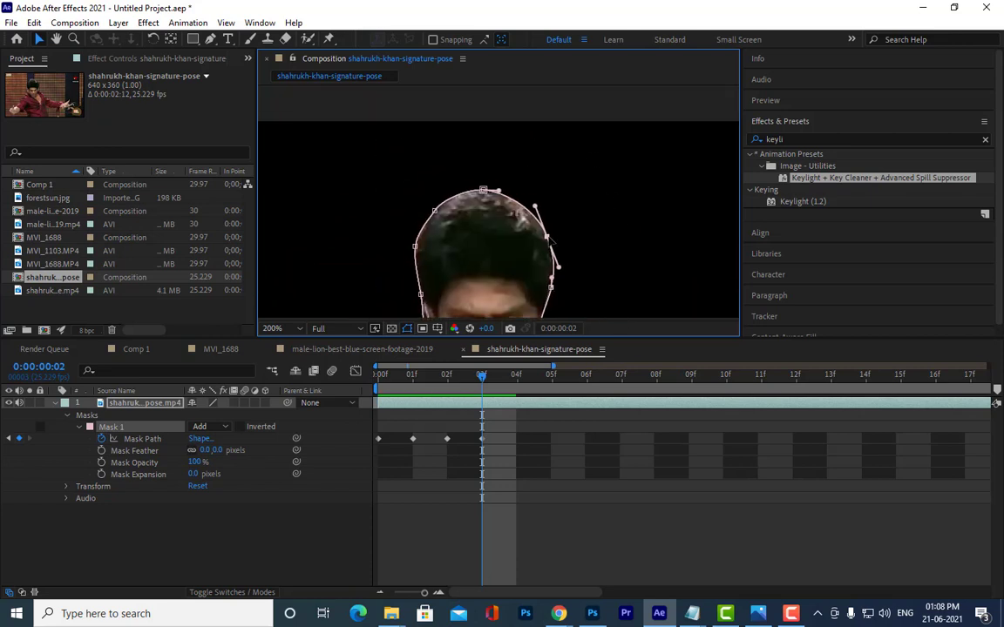
drag(532, 245, 599, 176)
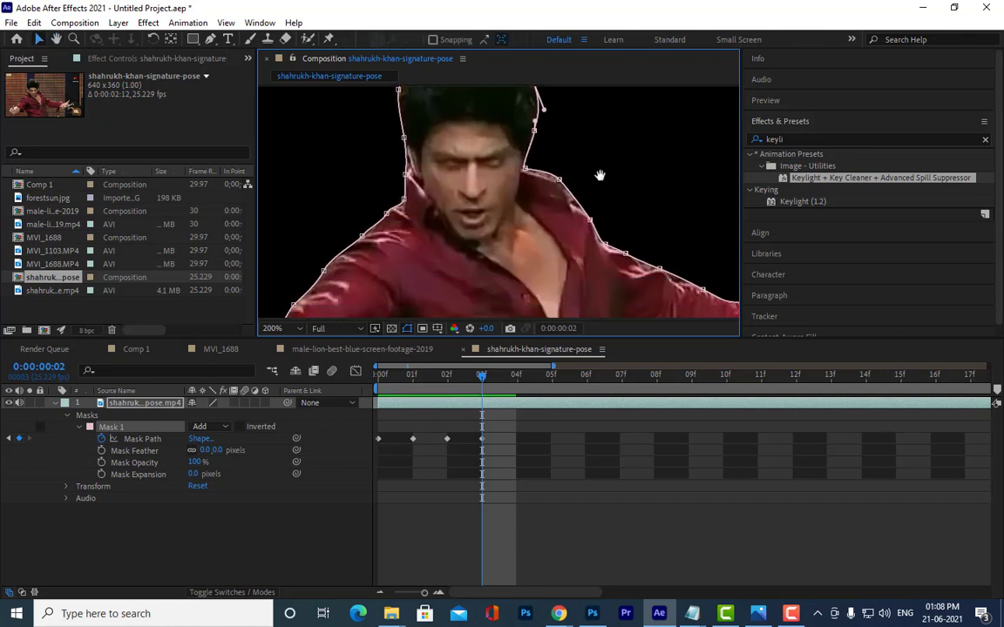
drag(525, 165, 525, 149)
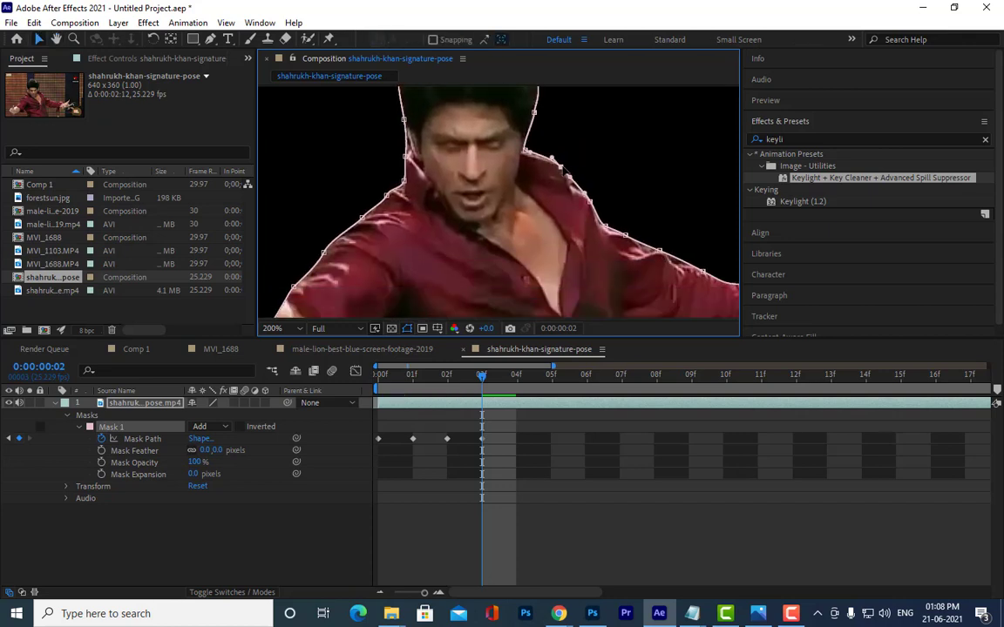
scroll(615, 197, down, 2)
Tuck the mask along the right arm's lower edge and extend the shirt's bottom-right corner
scroll(567, 226, down, 1)
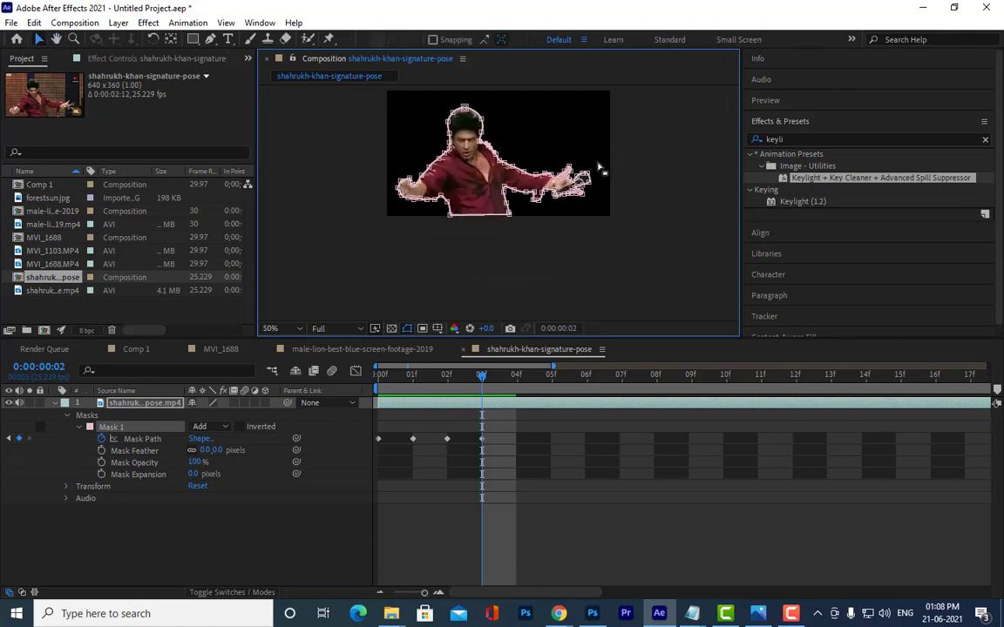
scroll(523, 262, up, 2)
scroll(513, 273, up, 1)
drag(513, 274, 506, 302)
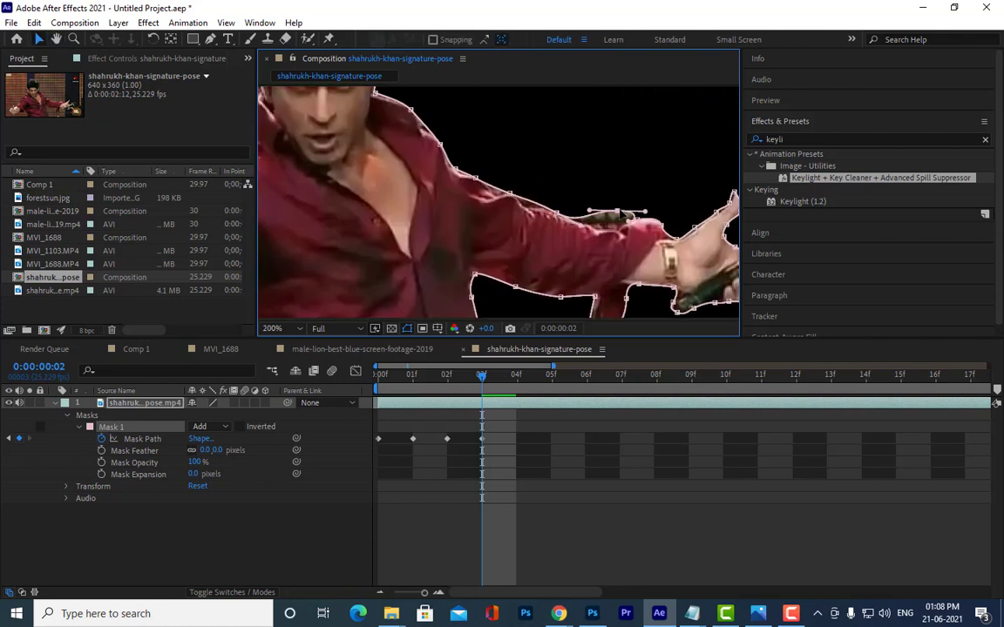
drag(584, 255, 593, 164)
key(v)
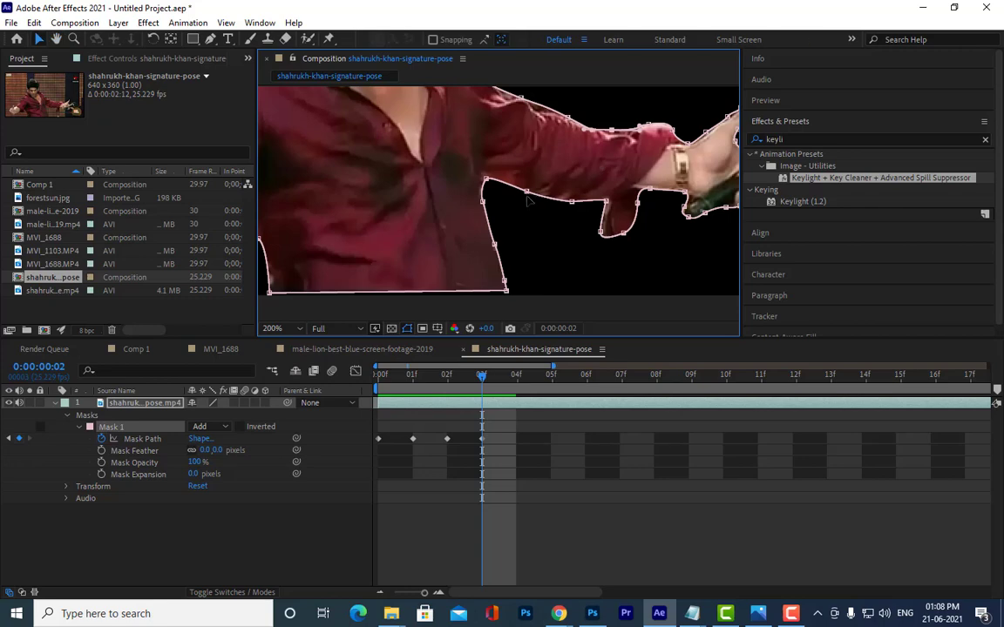
drag(485, 178, 485, 181)
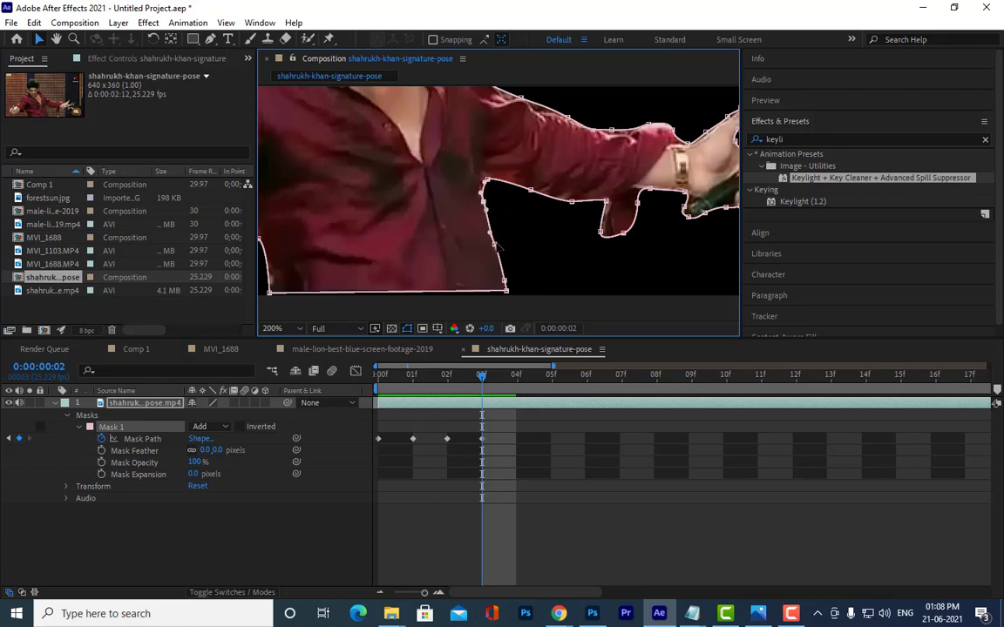
drag(490, 235, 498, 248)
mouse_move(506, 290)
mouse_down()
mouse_move(521, 295)
mouse_move(506, 291)
mouse_up()
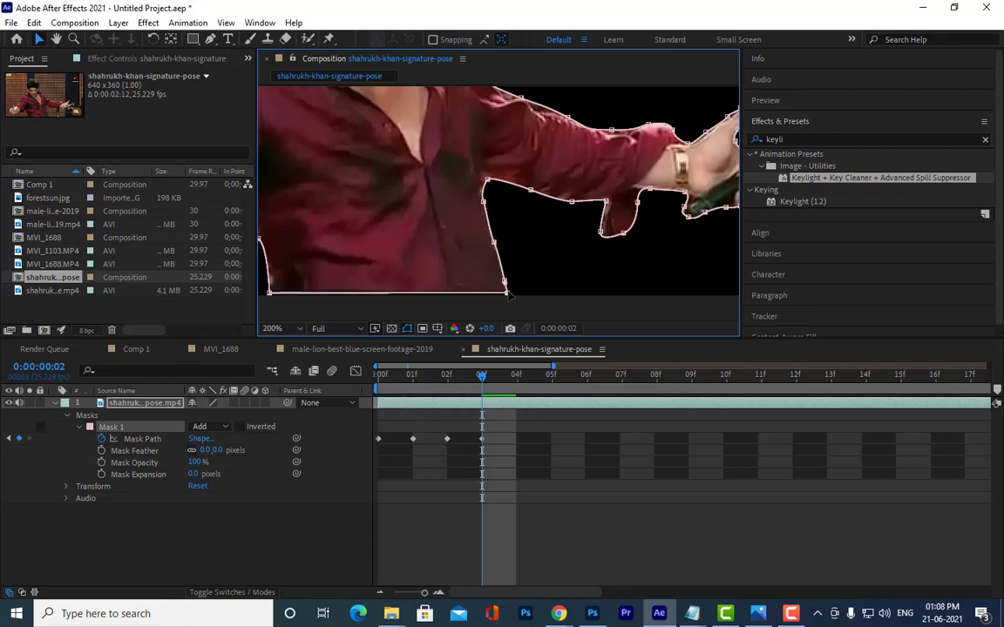
Center the microphone hand and nudge the mask point under the microphone
scroll(662, 178, right, 5)
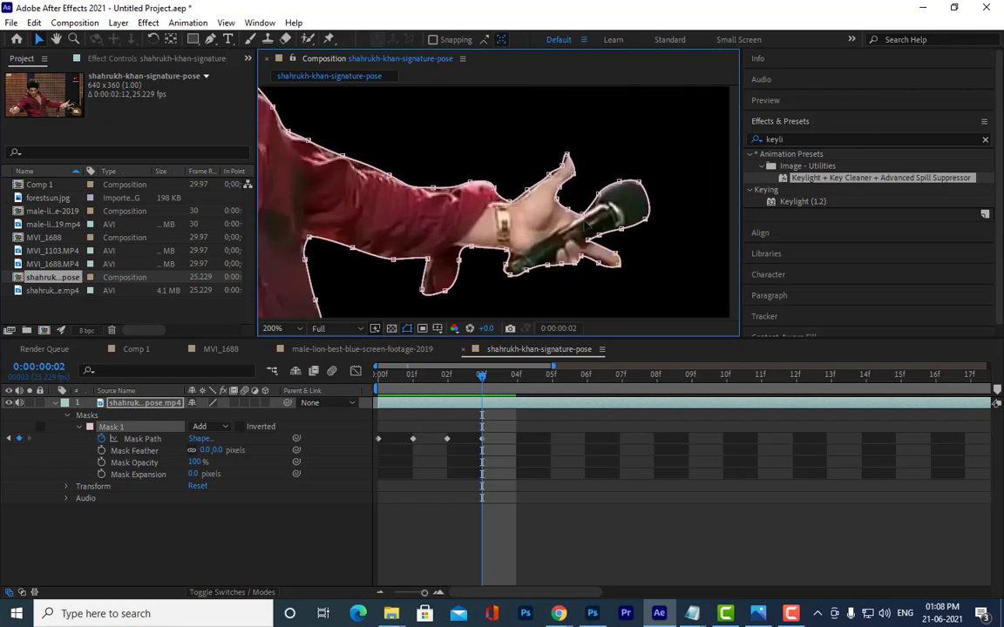
scroll(690, 233, up, 2)
drag(690, 233, 526, 207)
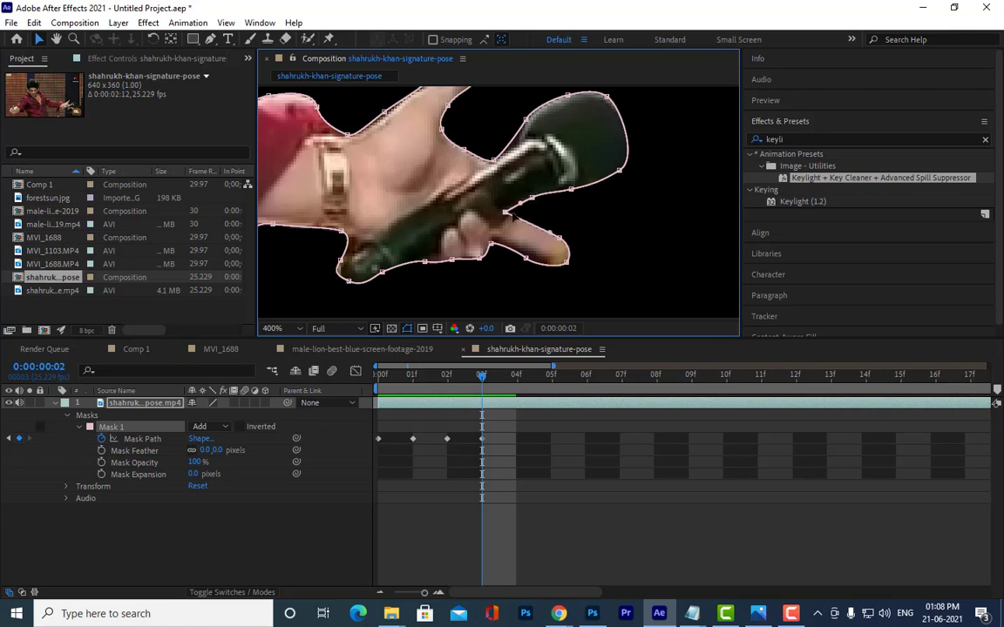
drag(527, 203, 523, 256)
scroll(560, 209, down, 2)
scroll(541, 209, down, 1)
Reposition the mask points around the top of the hand, undoing an unwanted curve
scroll(508, 209, down, 1)
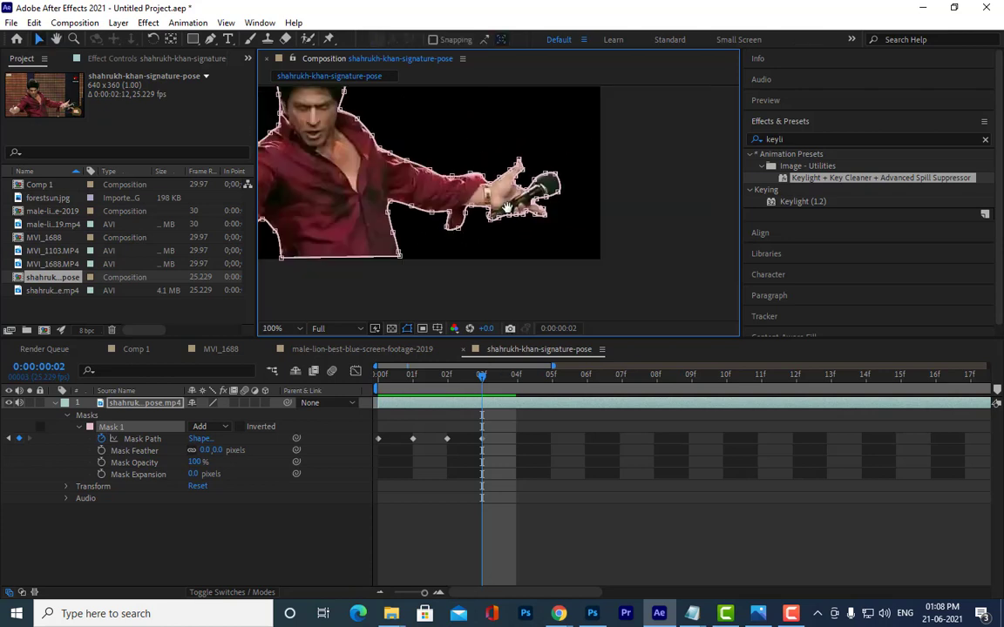
scroll(499, 157, left, 5)
scroll(506, 160, left, 2)
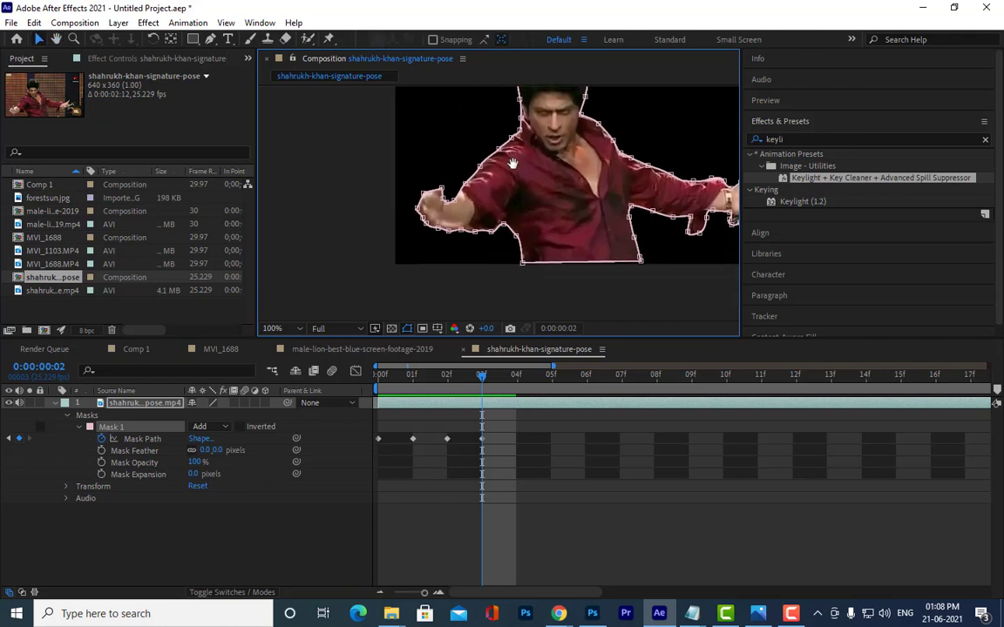
scroll(513, 164, up, 2)
scroll(426, 208, down, 1)
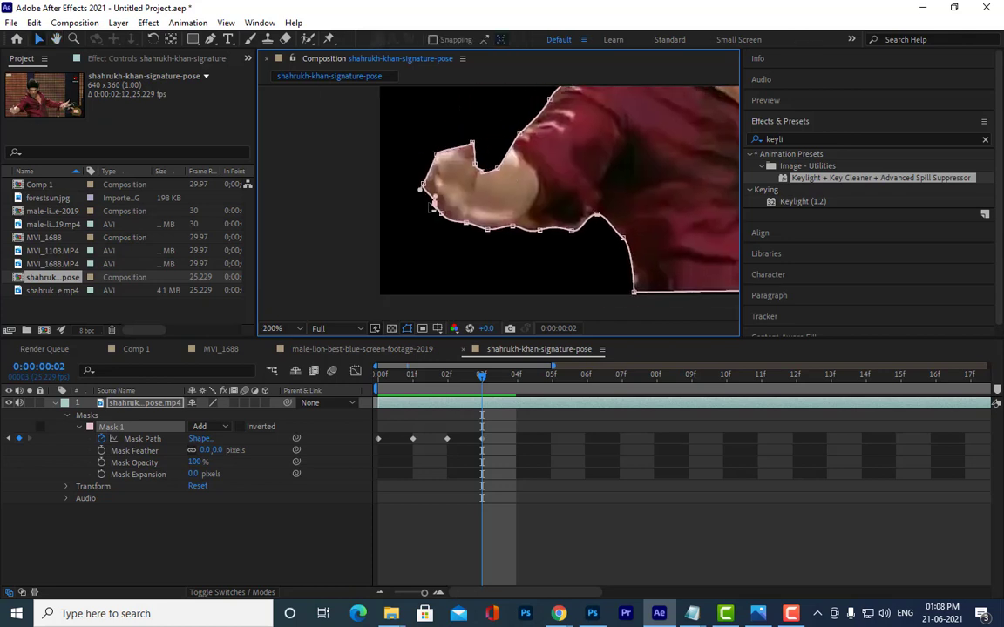
drag(429, 207, 426, 207)
drag(436, 154, 501, 196)
key(ctrl+z)
drag(436, 154, 428, 155)
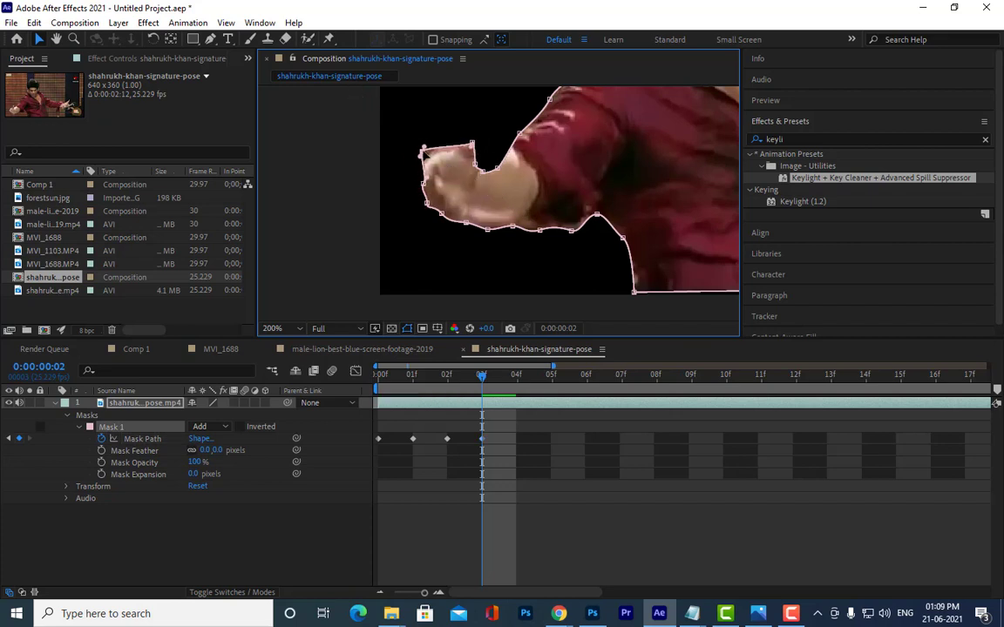
mouse_move(471, 143)
mouse_down()
mouse_move(499, 132)
mouse_move(487, 136)
mouse_up()
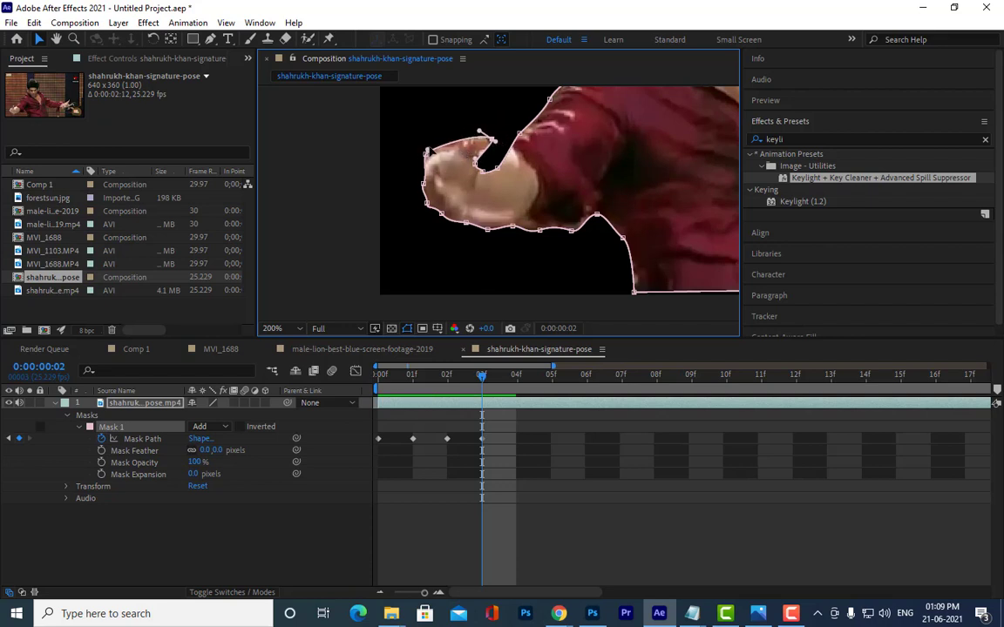
Zoom closer to adjust the thumb-notch point, then refine the mask point under the forearm
key(.)
mouse_move(404, 146)
mouse_down()
mouse_move(449, 213)
mouse_move(493, 174)
mouse_move(500, 204)
mouse_move(542, 204)
mouse_move(547, 193)
mouse_up()
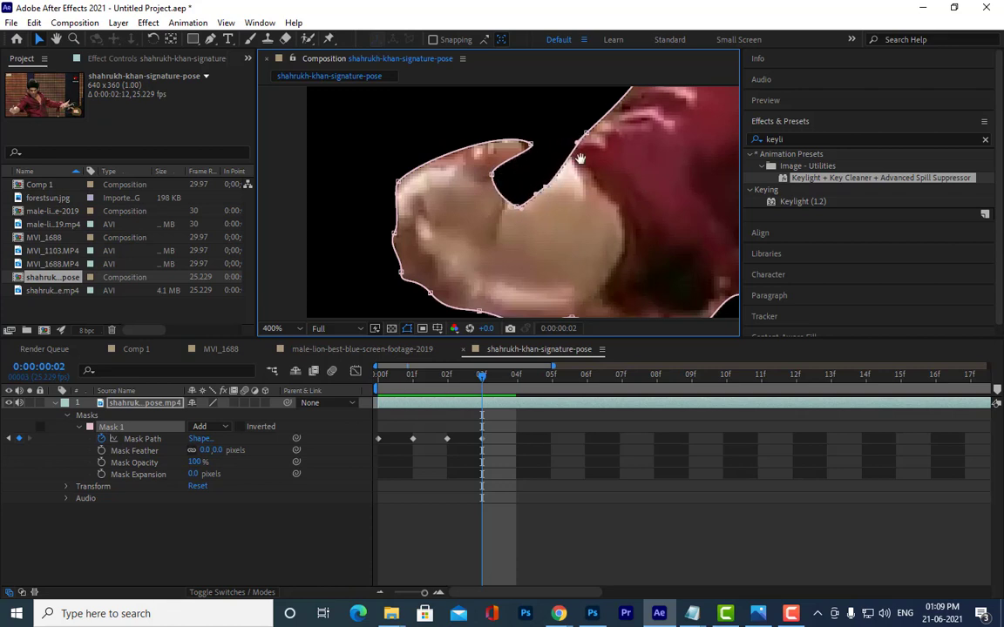
drag(580, 159, 492, 190)
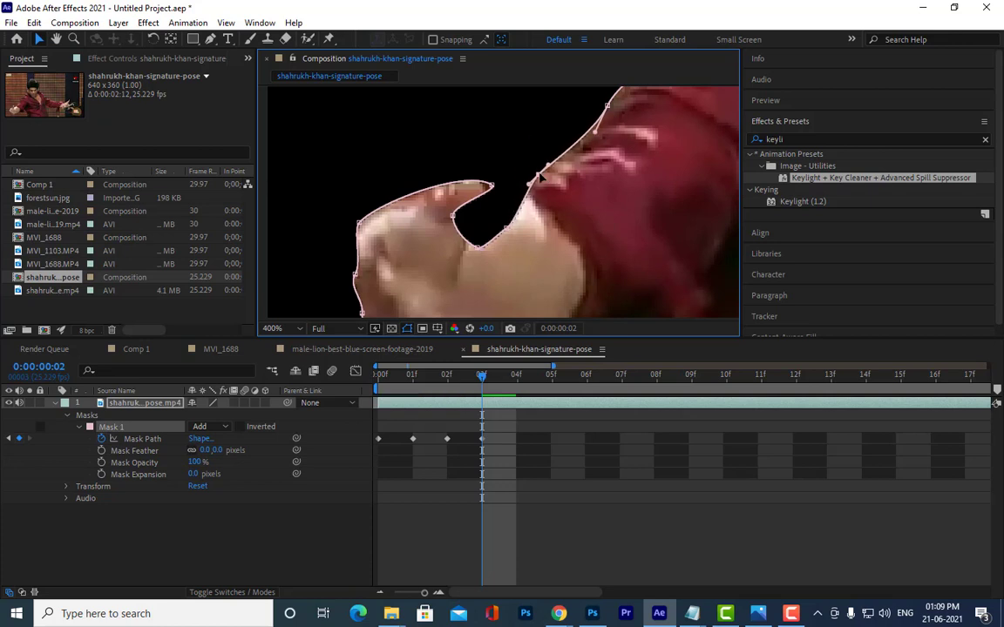
click(494, 188)
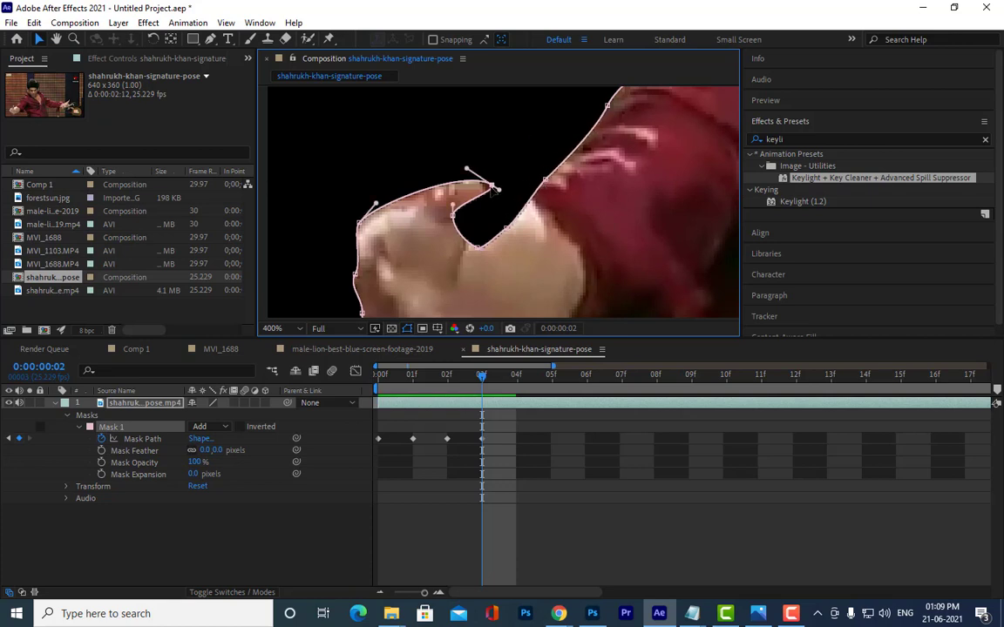
scroll(504, 164, down, 2)
drag(525, 142, 524, 128)
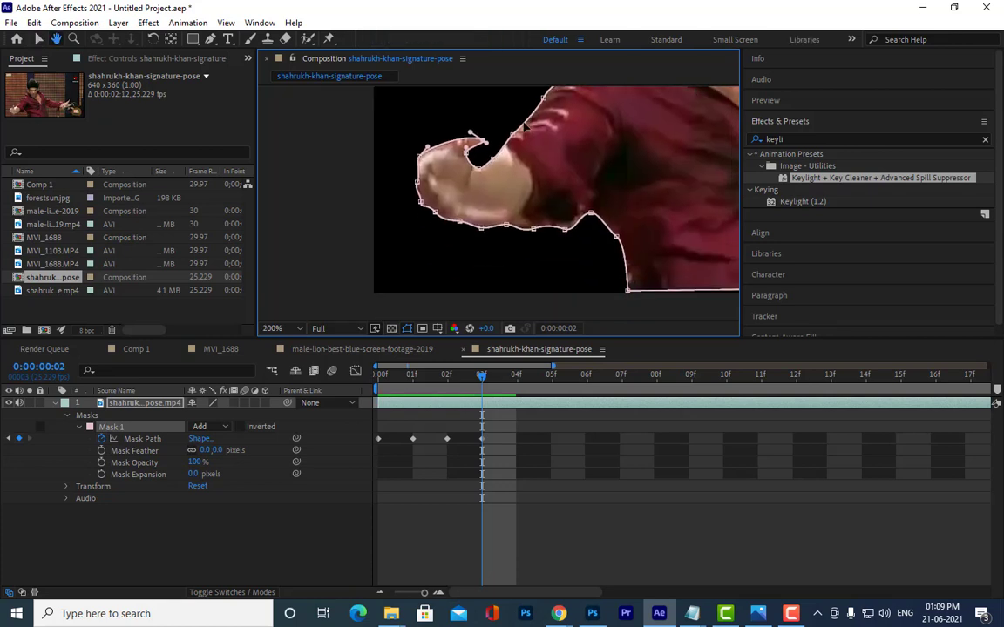
key(v)
drag(593, 212, 543, 201)
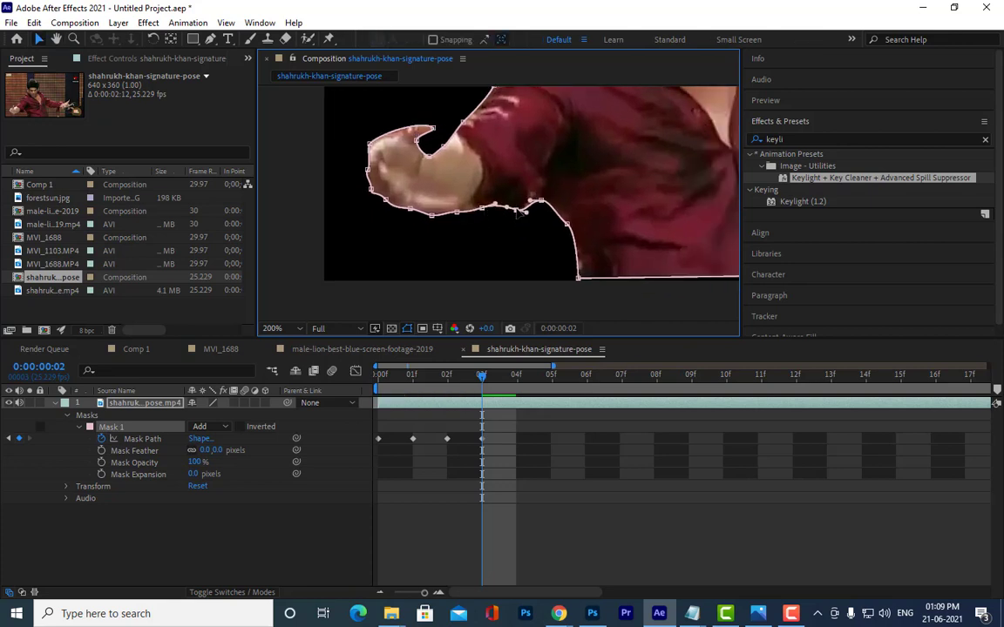
click(541, 199)
scroll(541, 200, down, 2)
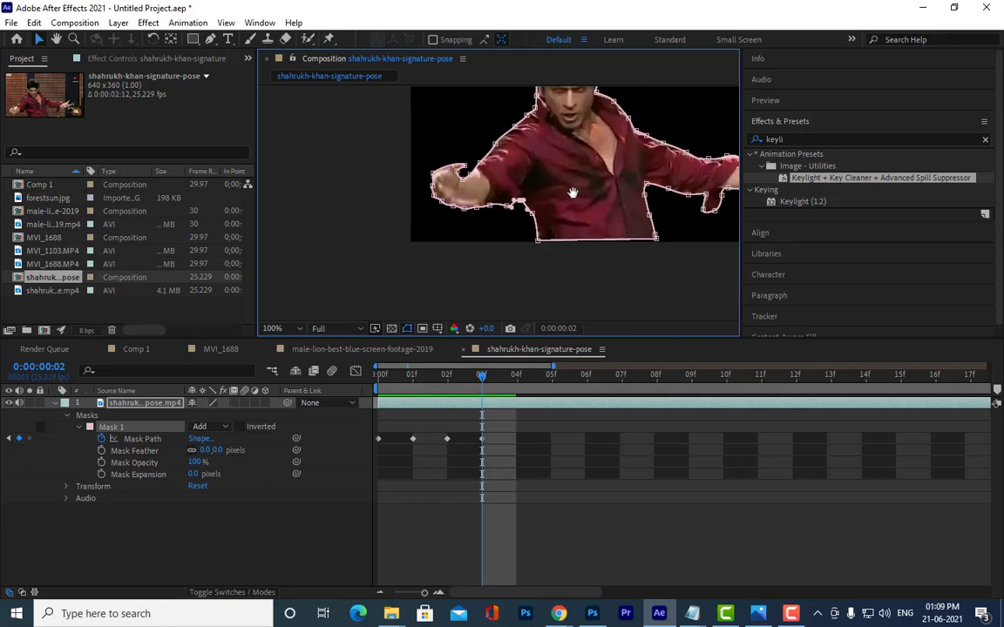
Preview the masked opening frames, then step forward to frame 0:00:00:03
key(space)
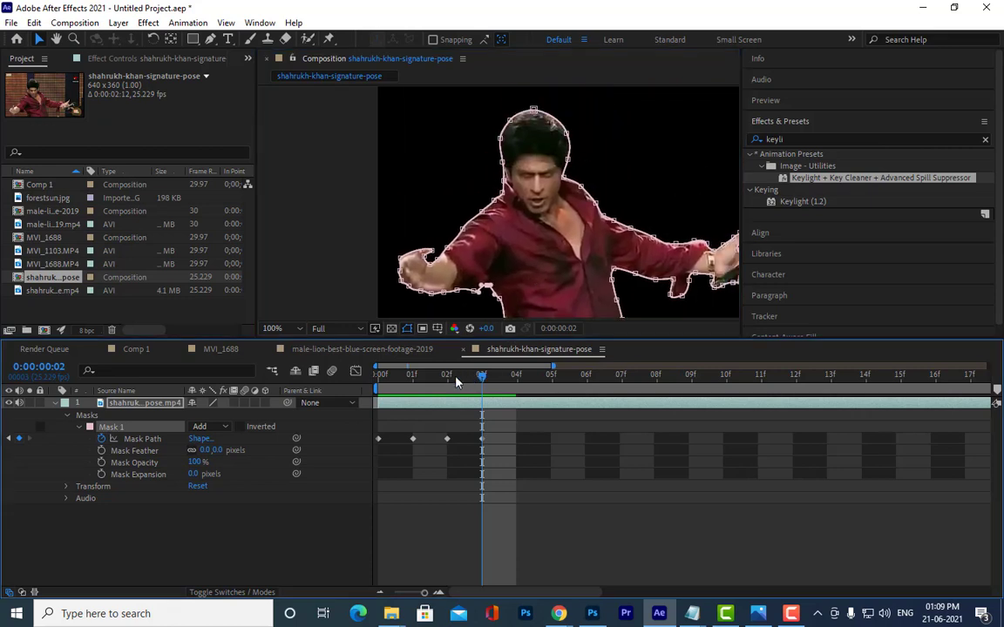
key(space)
key(Page_Down)
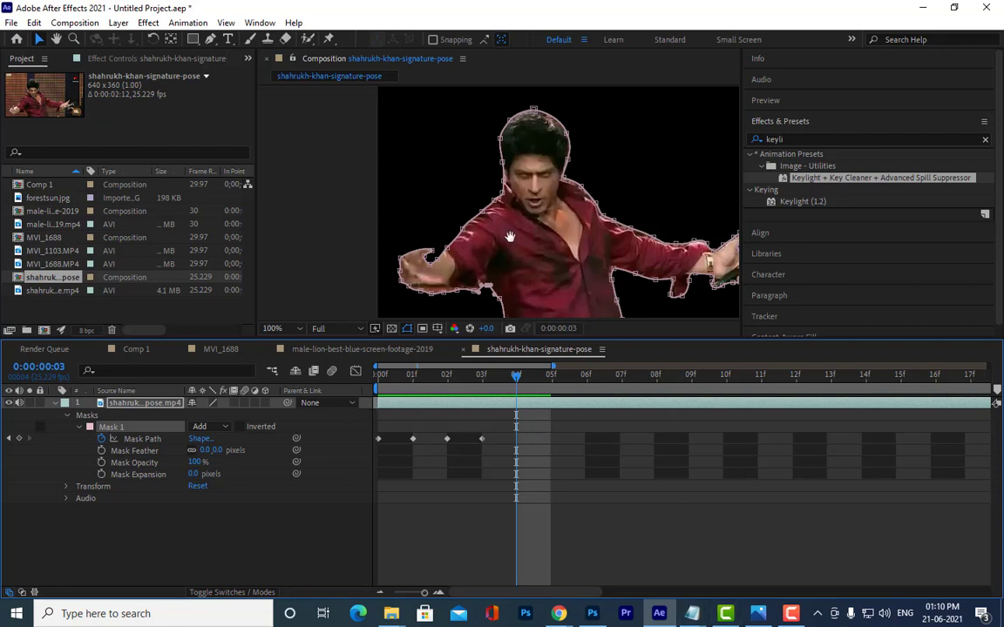
Fit the frame-3 mask around the fingers, thumb notch and the hand's left edges
scroll(509, 236, up, 1)
scroll(509, 236, up, 1)
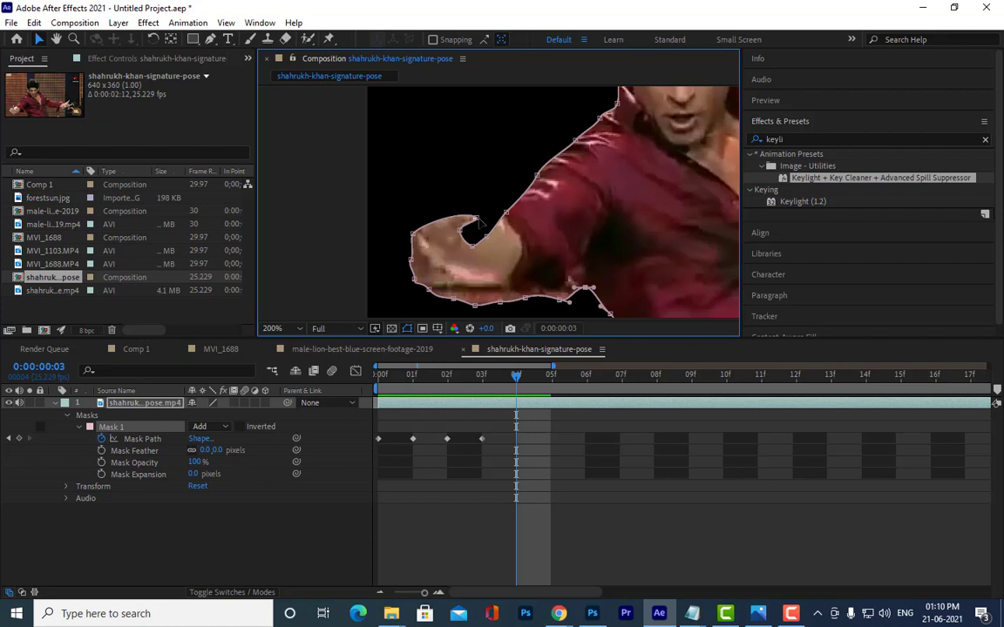
drag(478, 220, 462, 211)
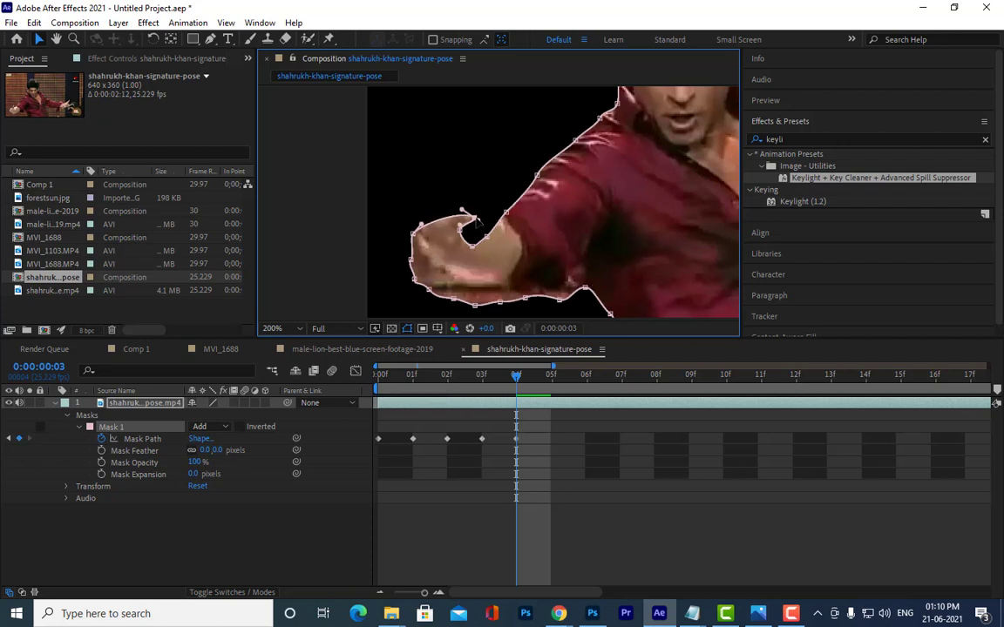
drag(410, 234, 417, 209)
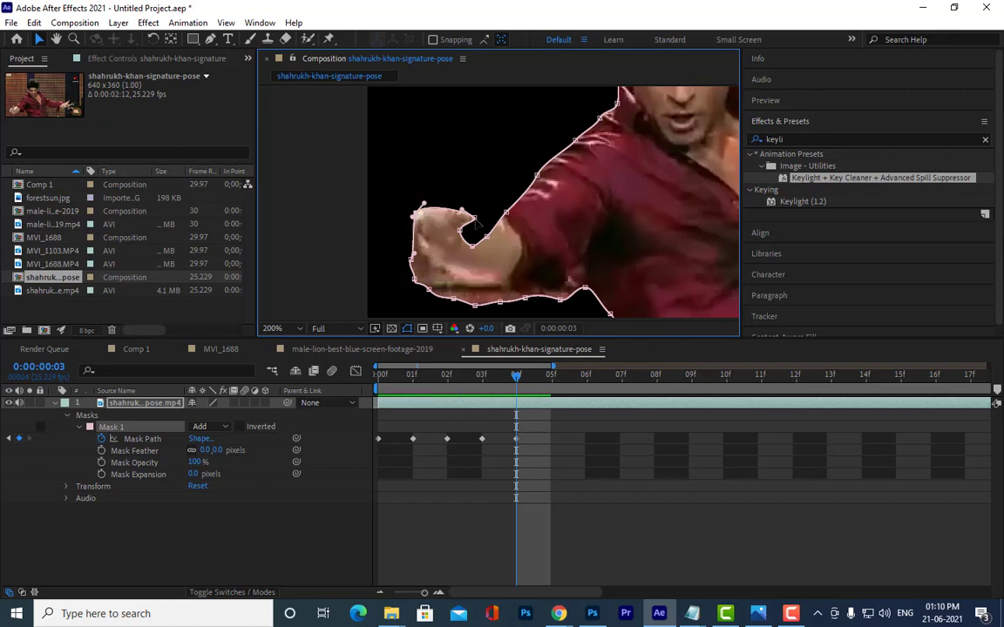
drag(462, 211, 467, 213)
mouse_move(406, 258)
mouse_down()
mouse_move(376, 228)
mouse_move(405, 234)
mouse_up()
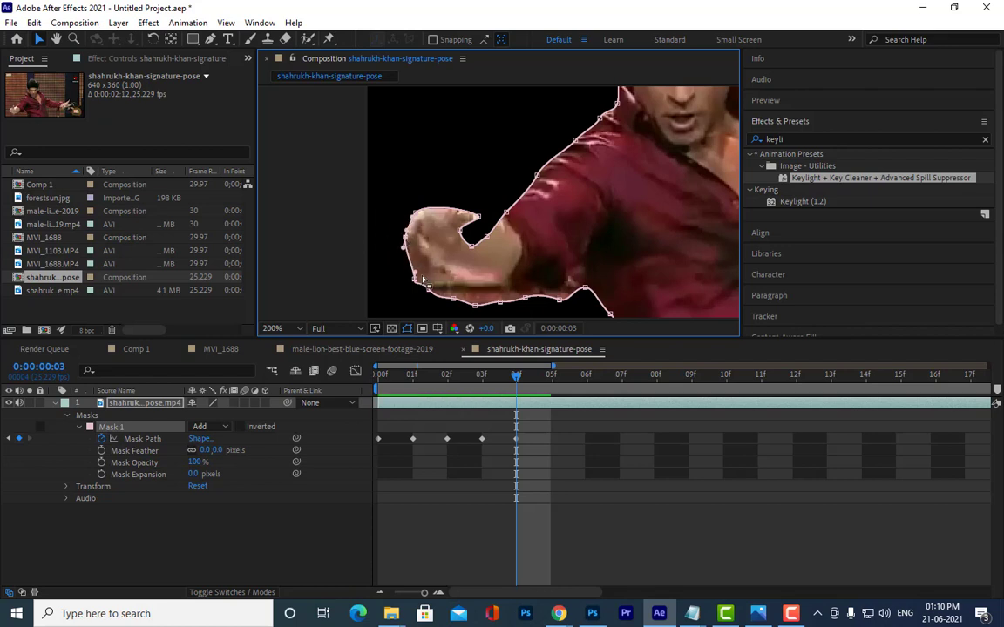
mouse_move(413, 278)
mouse_down()
mouse_move(393, 284)
mouse_move(419, 278)
mouse_up()
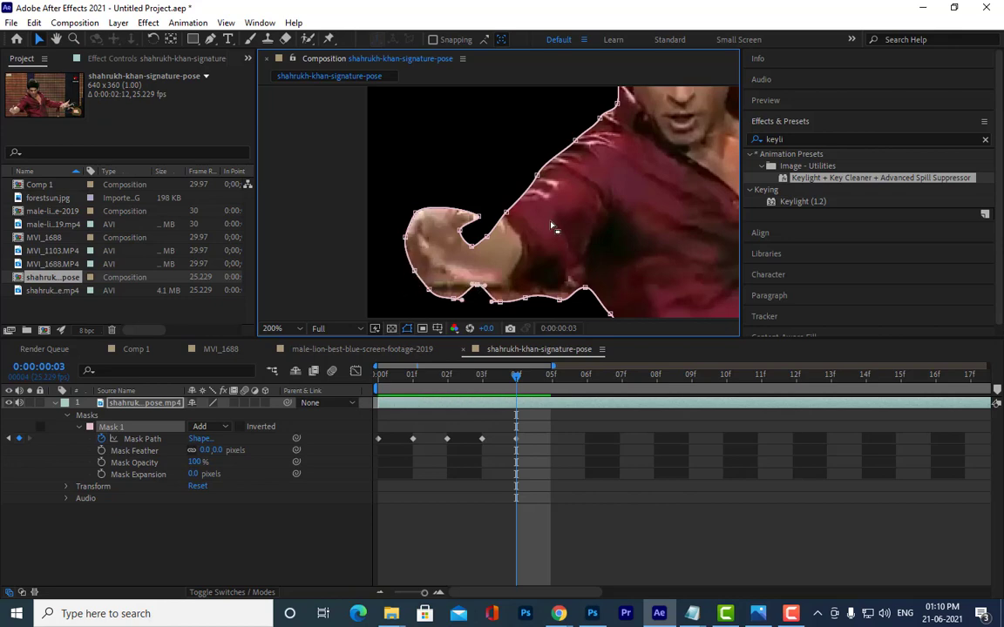
Move the notch point up and right and smooth the mask curve along the shoulder
scroll(495, 198, down, 2)
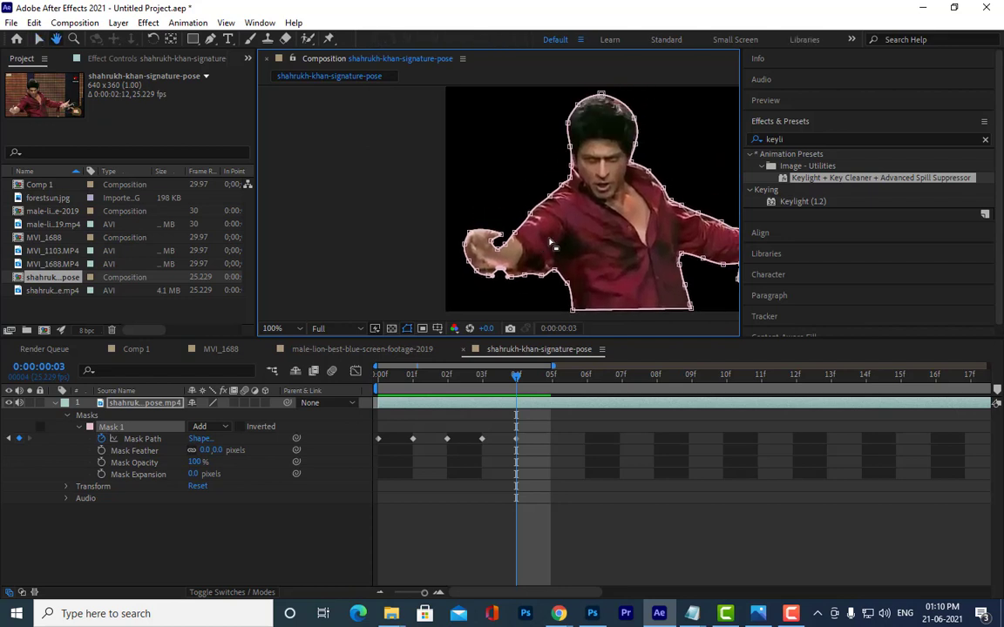
scroll(529, 242, up, 4)
scroll(530, 241, up, 5)
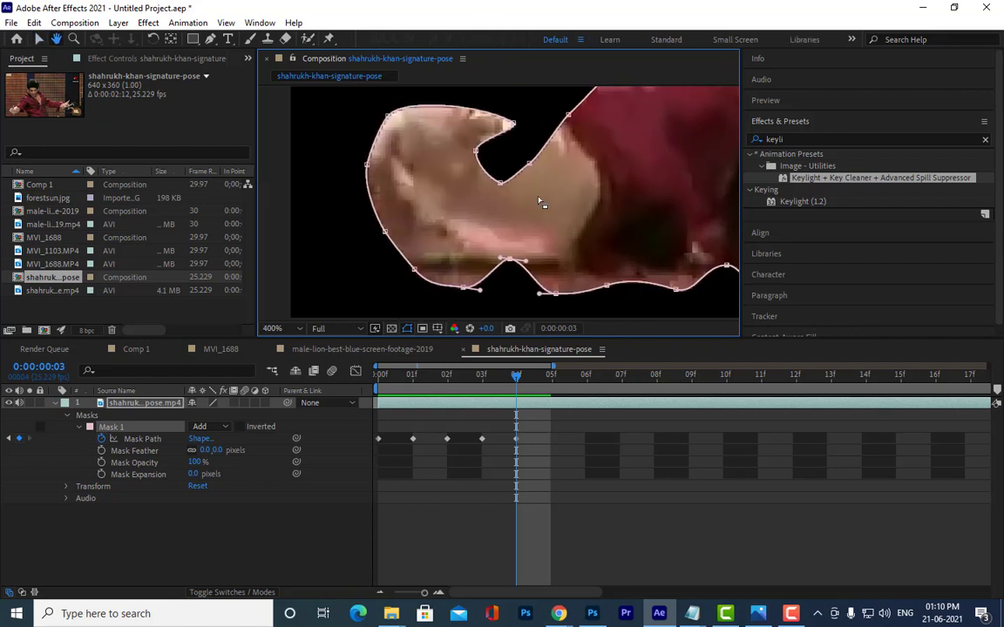
drag(503, 180, 527, 164)
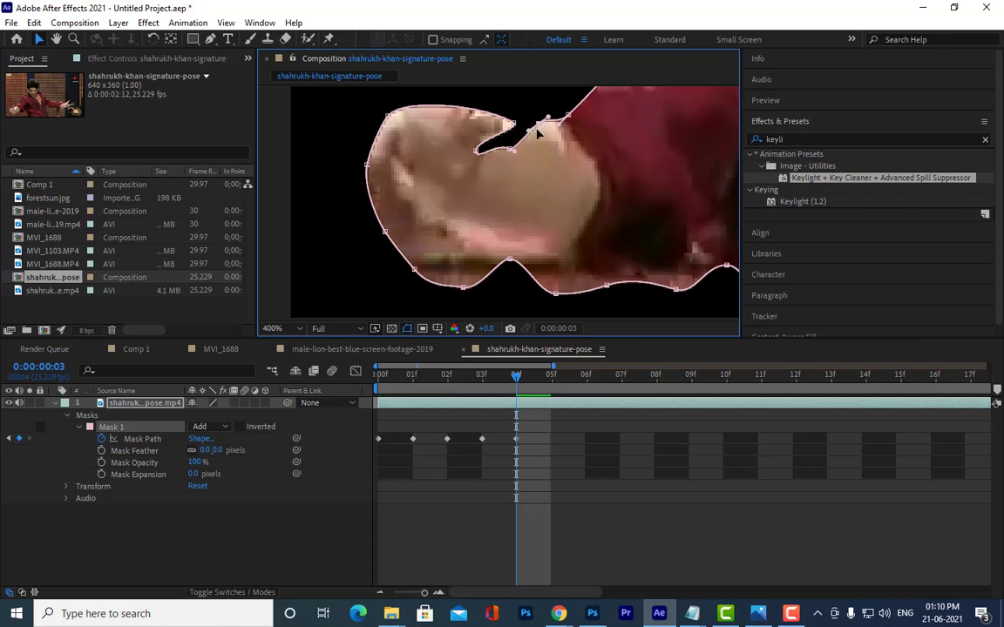
mouse_move(530, 168)
mouse_down()
mouse_move(482, 248)
mouse_move(478, 212)
mouse_up()
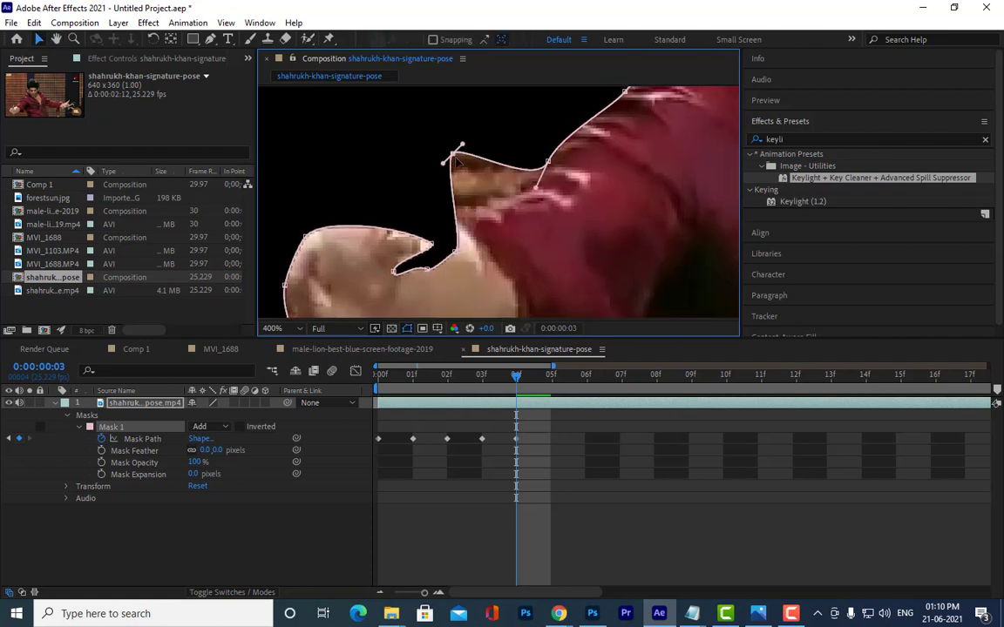
drag(548, 161, 516, 202)
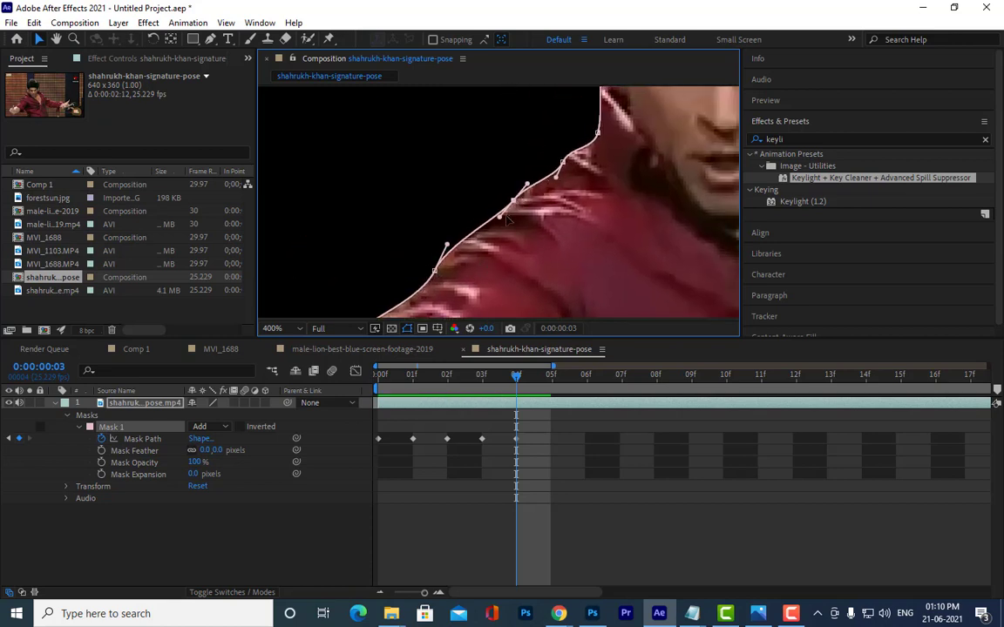
Move the mask points under the arm up onto the arm's lower edge
drag(516, 202, 571, 52)
mouse_move(522, 177)
mouse_down()
mouse_move(491, 261)
mouse_move(513, 243)
mouse_move(551, 261)
mouse_up()
click(500, 248)
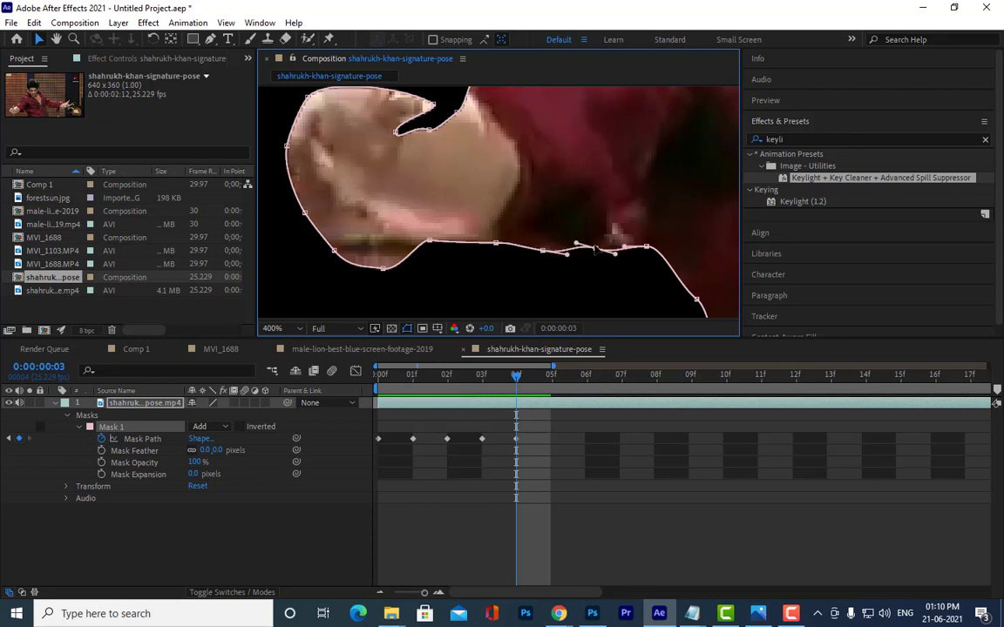
mouse_move(549, 261)
mouse_down()
mouse_move(593, 250)
mouse_move(566, 254)
mouse_up()
mouse_move(381, 271)
mouse_down()
mouse_move(348, 268)
mouse_move(318, 224)
mouse_move(353, 213)
mouse_up()
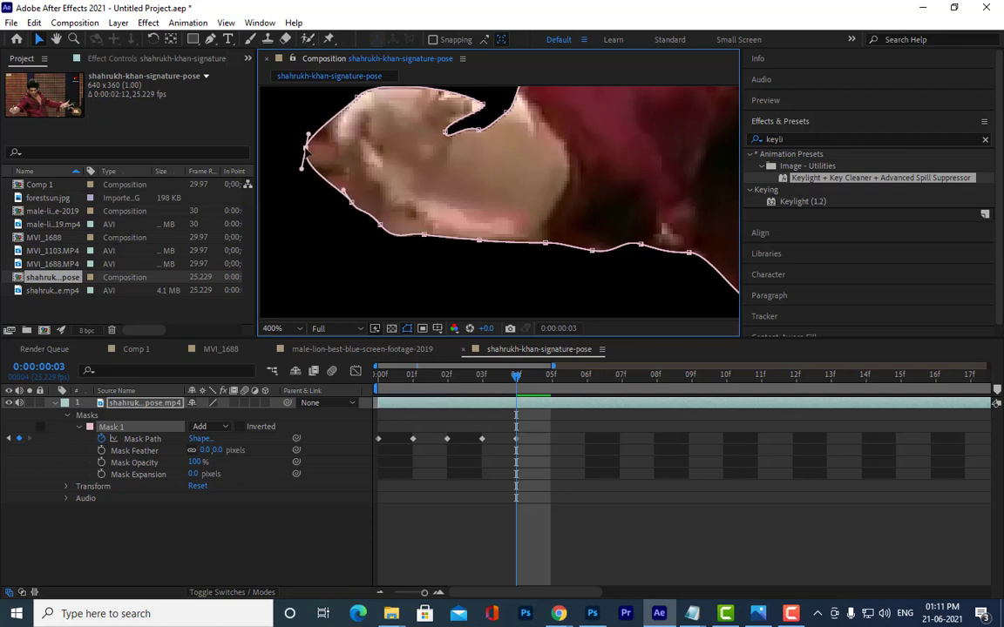
drag(549, 175, 354, 155)
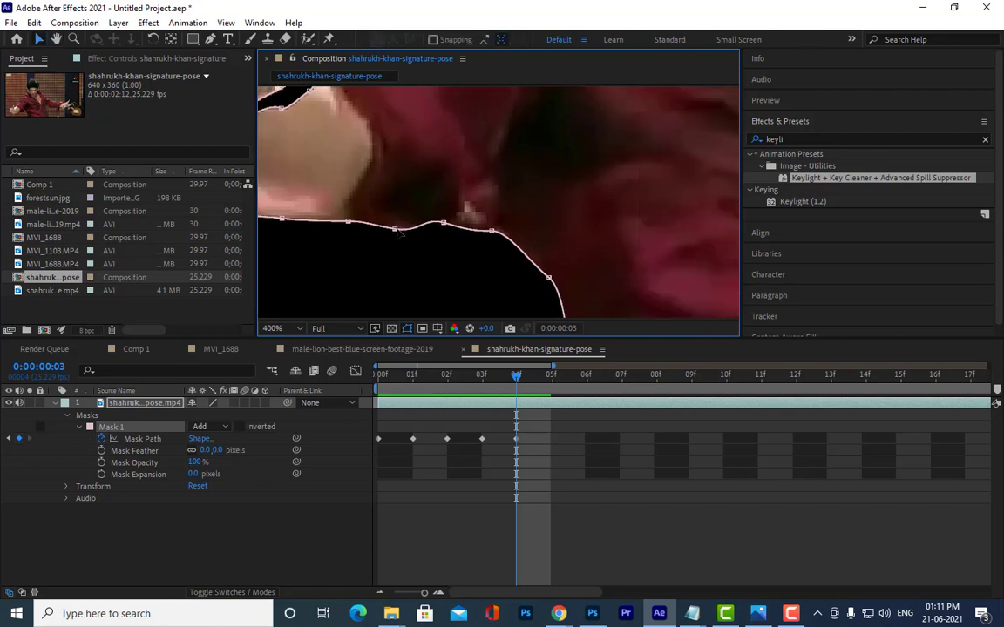
drag(394, 229, 390, 224)
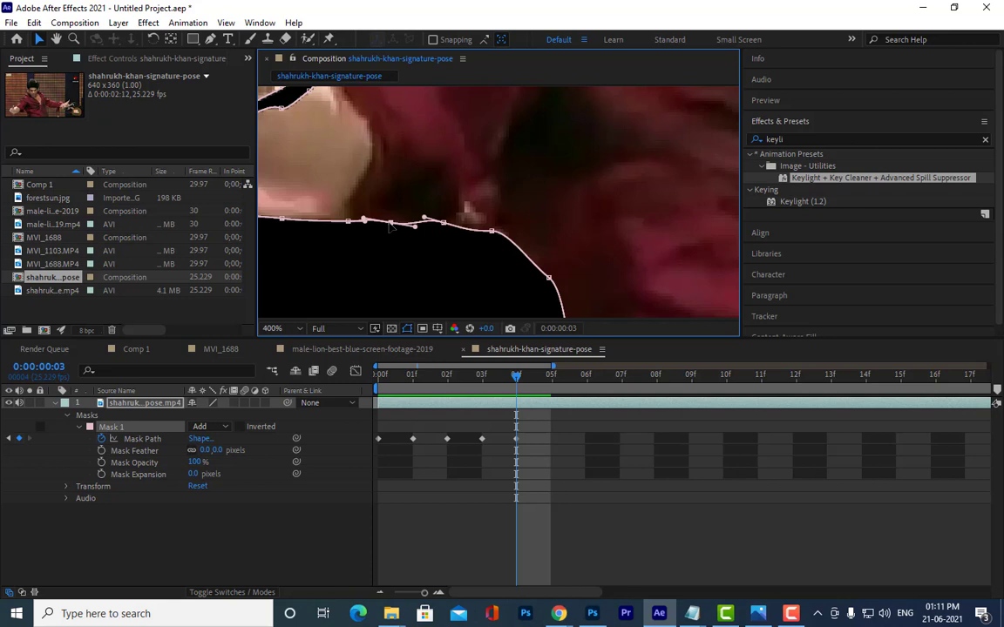
Zoom out to see the whole arm and add points to the mask's shoulder curve
scroll(459, 179, down, 2)
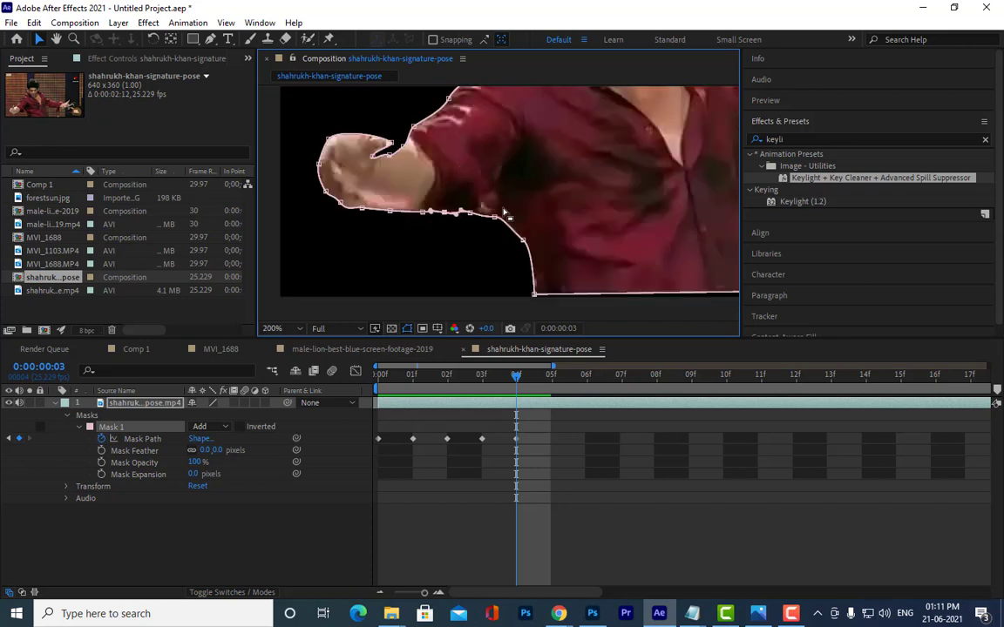
mouse_move(456, 195)
mouse_down()
mouse_move(505, 209)
mouse_move(441, 200)
mouse_up()
scroll(510, 196, up, 2)
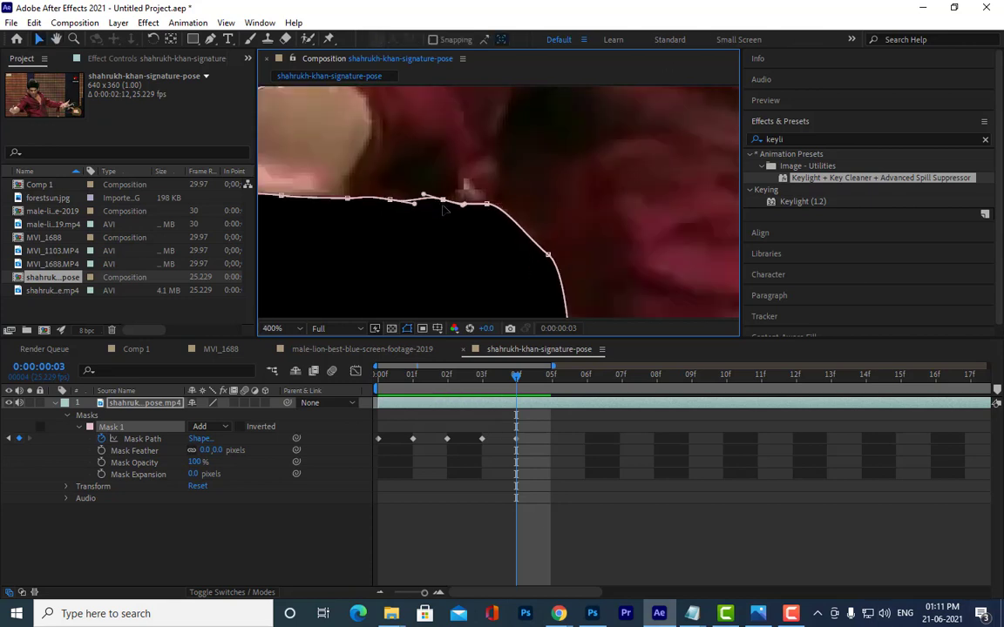
scroll(514, 200, down, 2)
scroll(545, 200, down, 1)
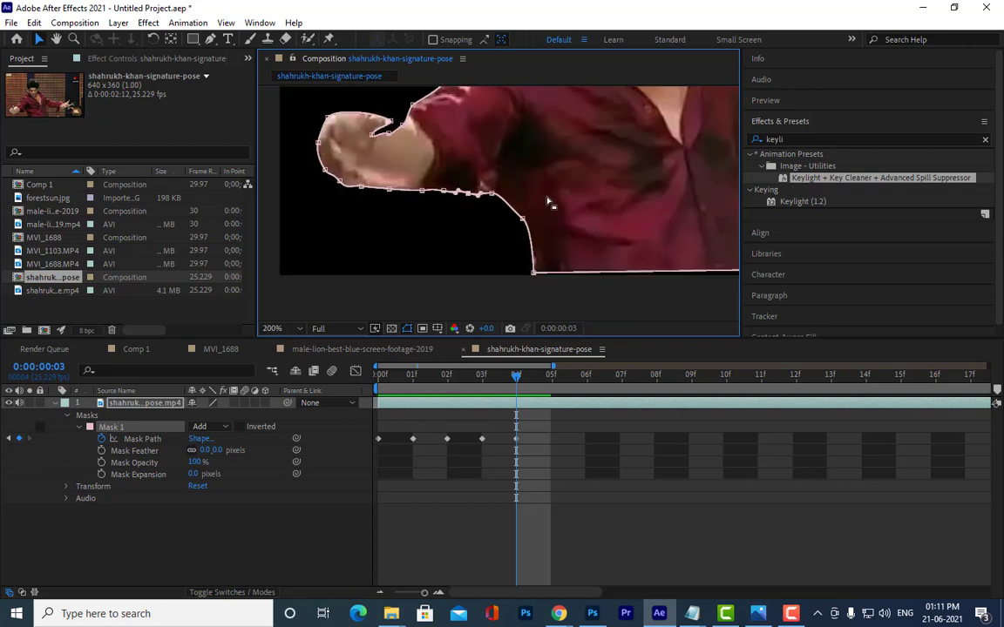
click(514, 215)
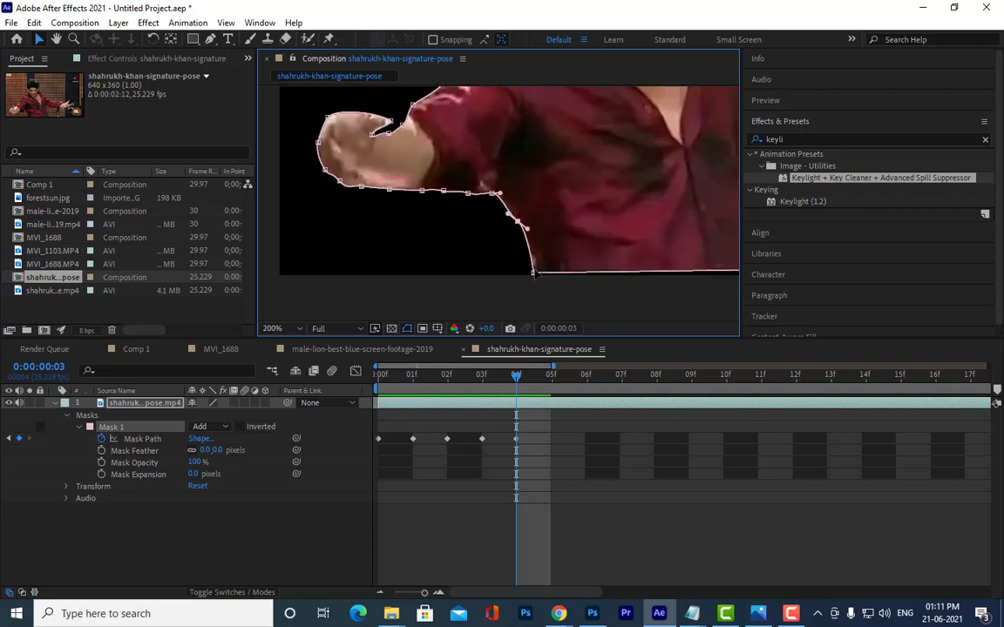
Round the top shoulder corner and pull the shoulder mask edge down onto the sleeve
scroll(575, 209, down, 2)
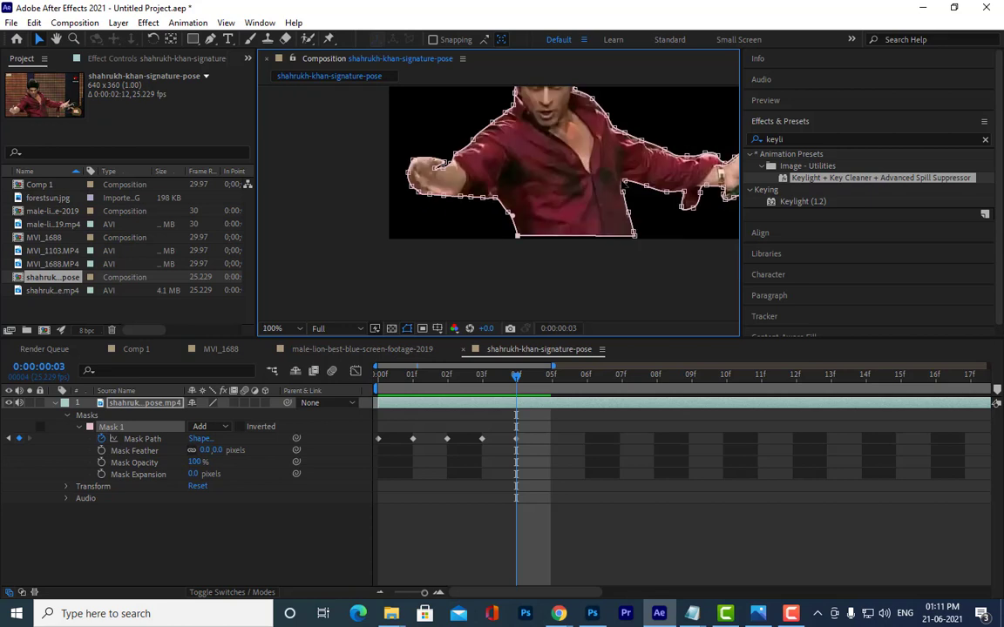
scroll(547, 171, up, 1)
drag(543, 142, 538, 149)
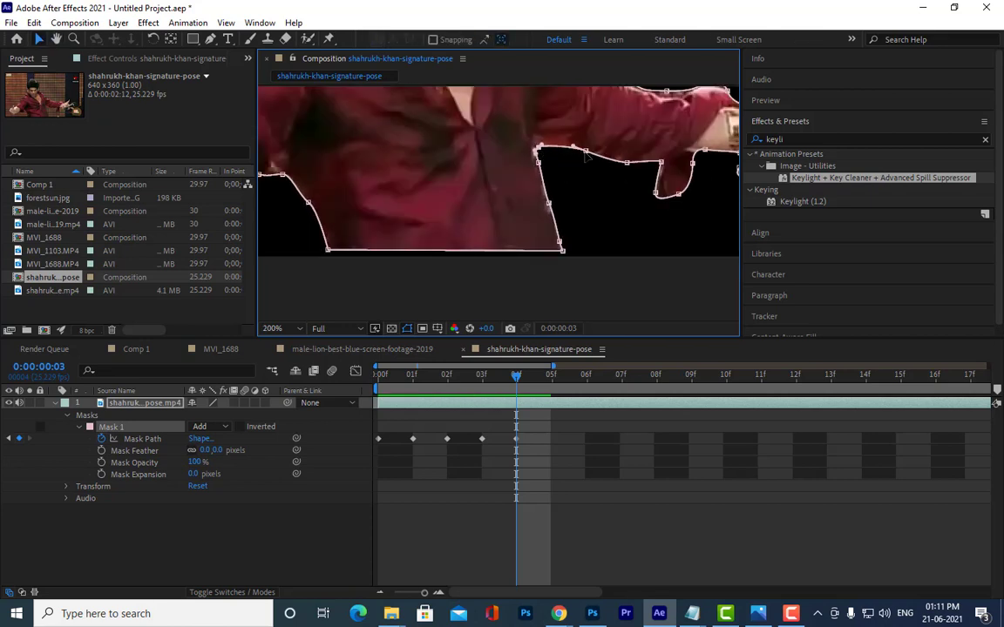
mouse_move(584, 155)
mouse_down()
mouse_move(630, 170)
mouse_move(579, 163)
mouse_up()
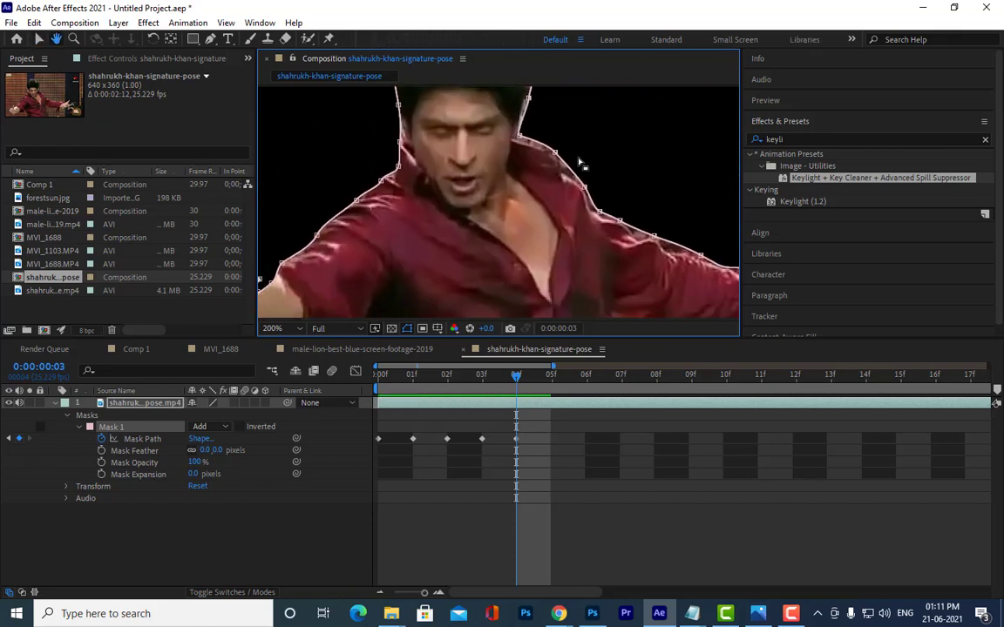
scroll(579, 163, up, 1)
scroll(558, 205, up, 1)
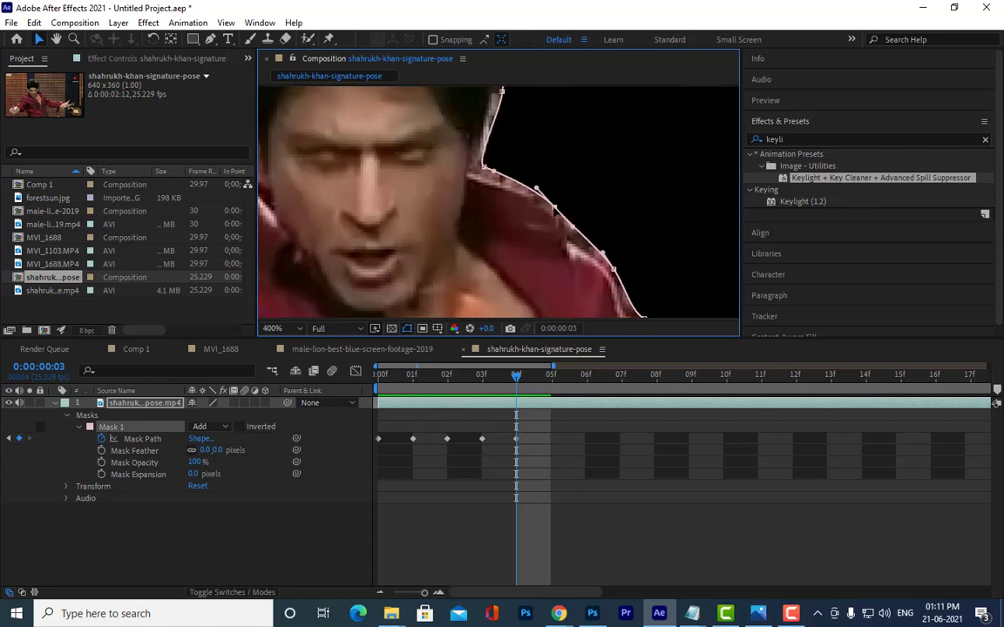
drag(554, 209, 551, 211)
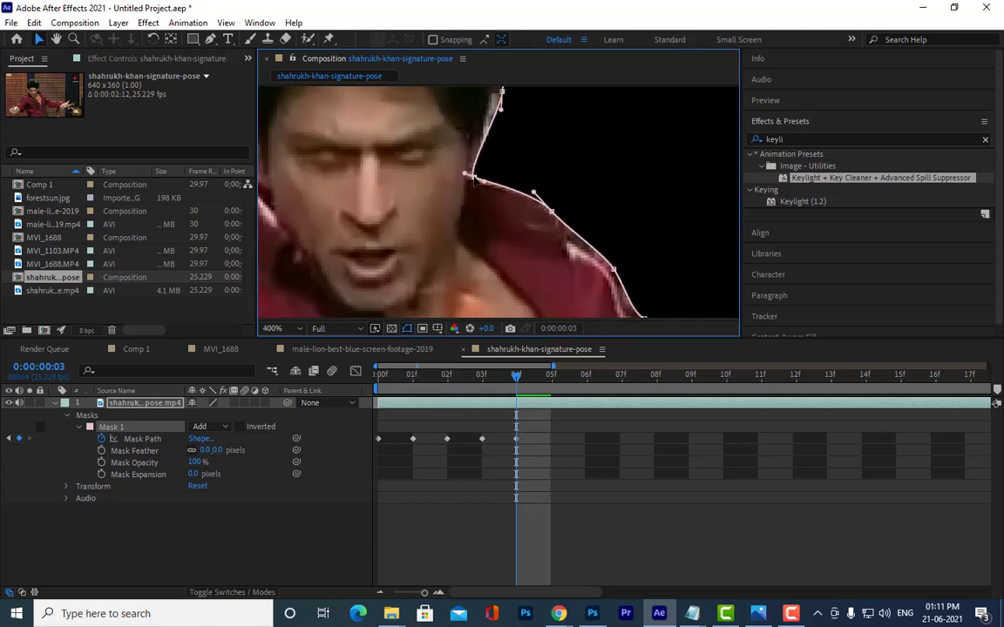
drag(589, 209, 576, 173)
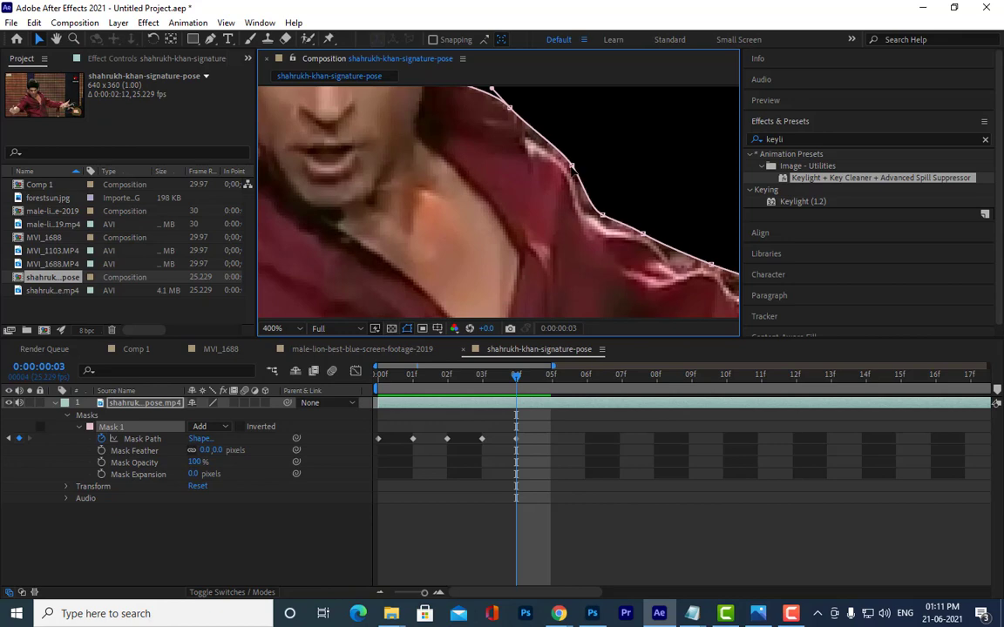
mouse_move(493, 89)
mouse_down()
mouse_move(528, 128)
mouse_move(534, 153)
mouse_up()
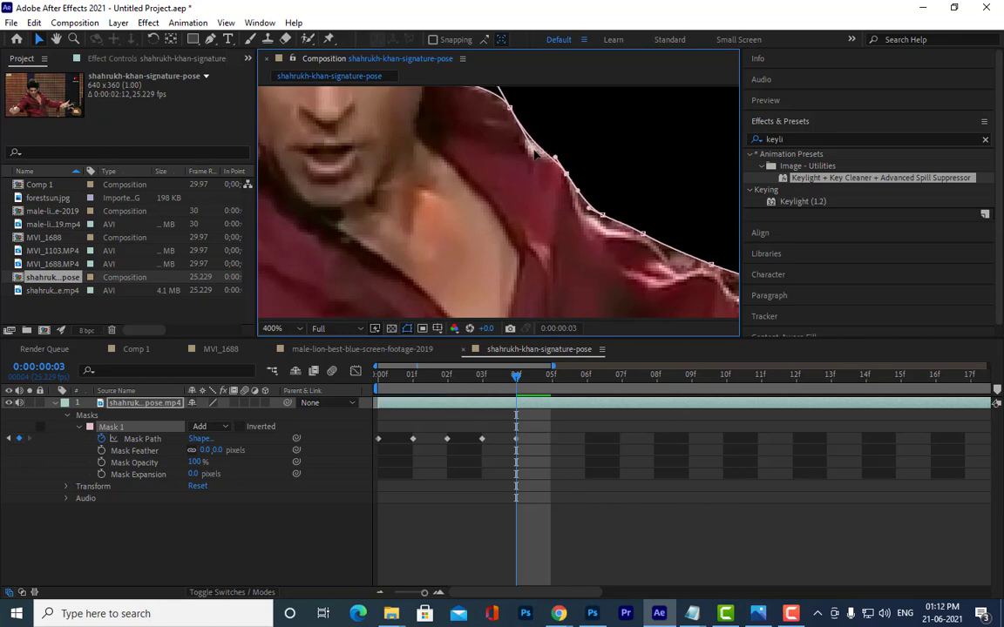
Straighten the upper shoulder segment and shift shoulder points left onto the sleeve edge
scroll(534, 153, down, 3)
scroll(527, 140, right, 3)
drag(526, 135, 523, 130)
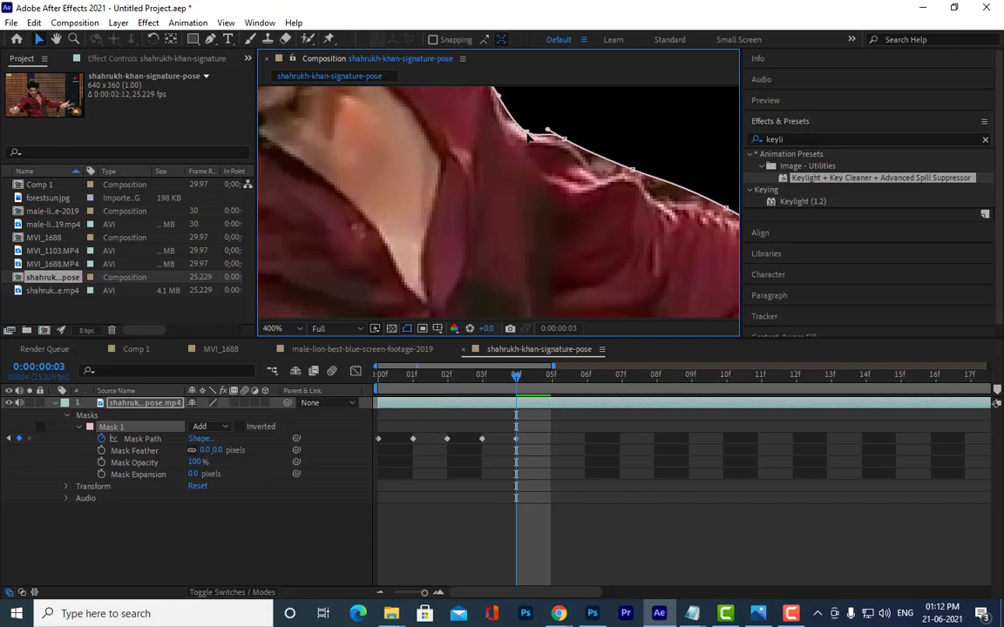
click(662, 189)
drag(662, 190, 641, 185)
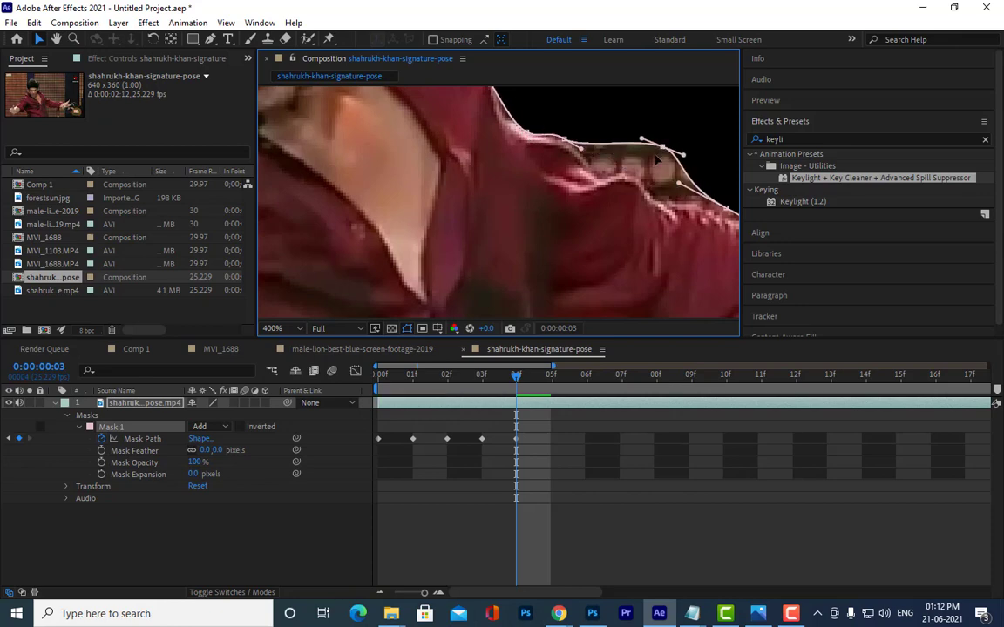
scroll(640, 186, down, 3)
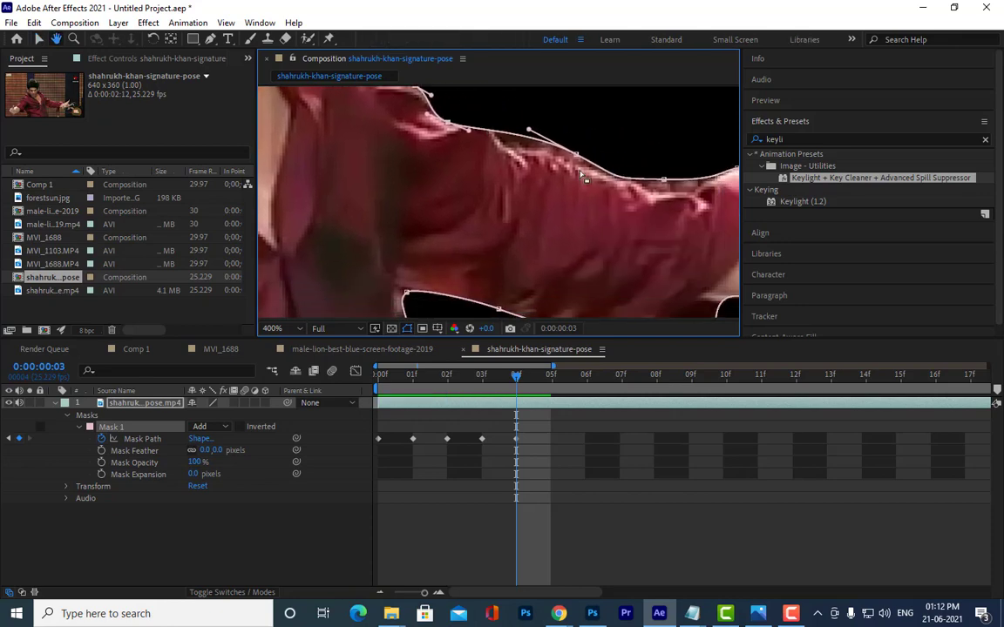
drag(521, 150, 531, 154)
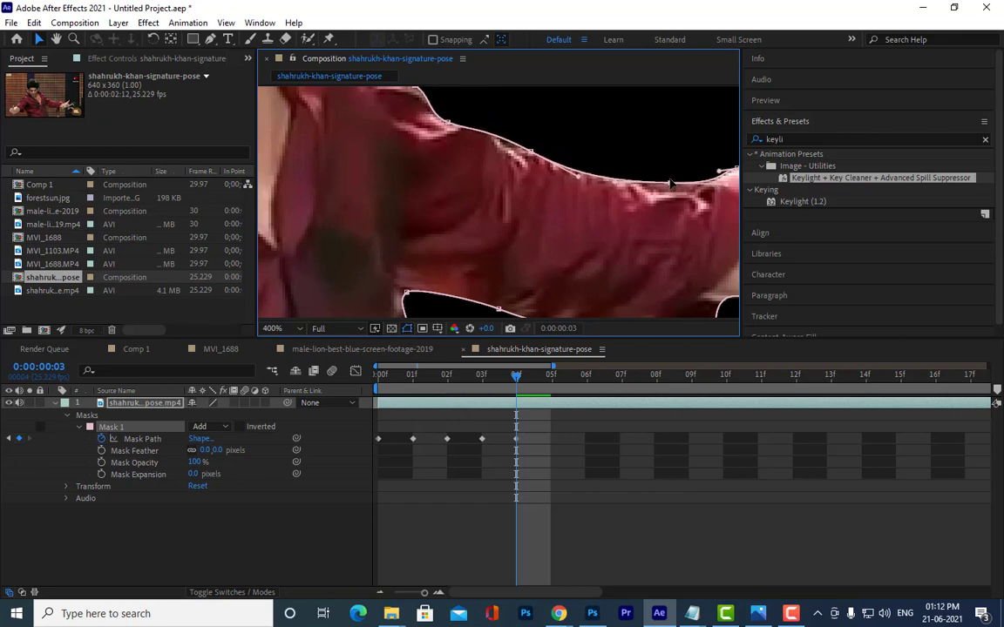
scroll(664, 183, right, 5)
Rework the shoulder-arm mask point and fit the mask around the raised fingertip
drag(516, 185, 520, 209)
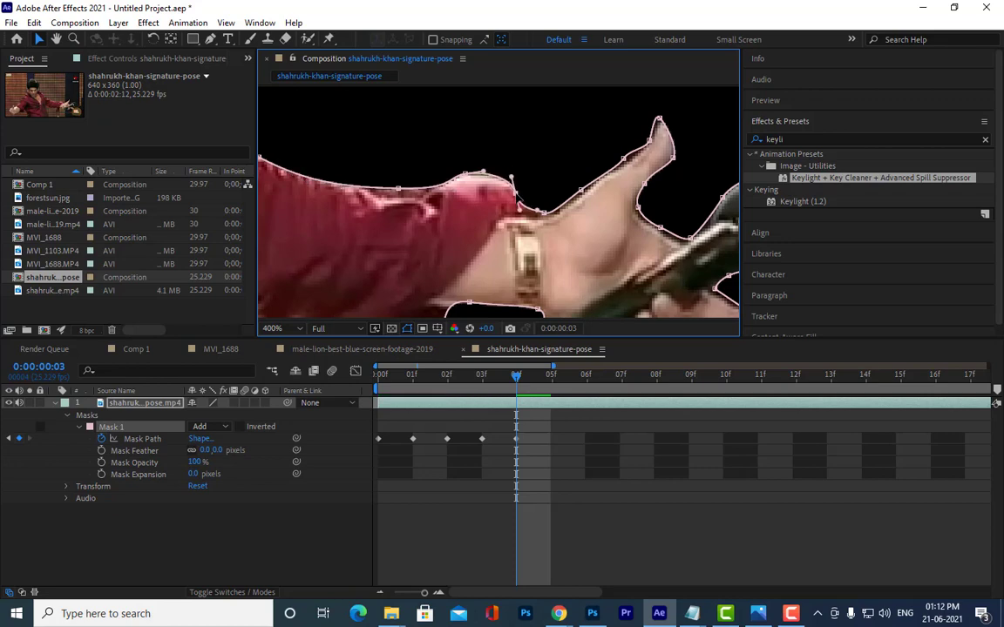
key(ctrl+z)
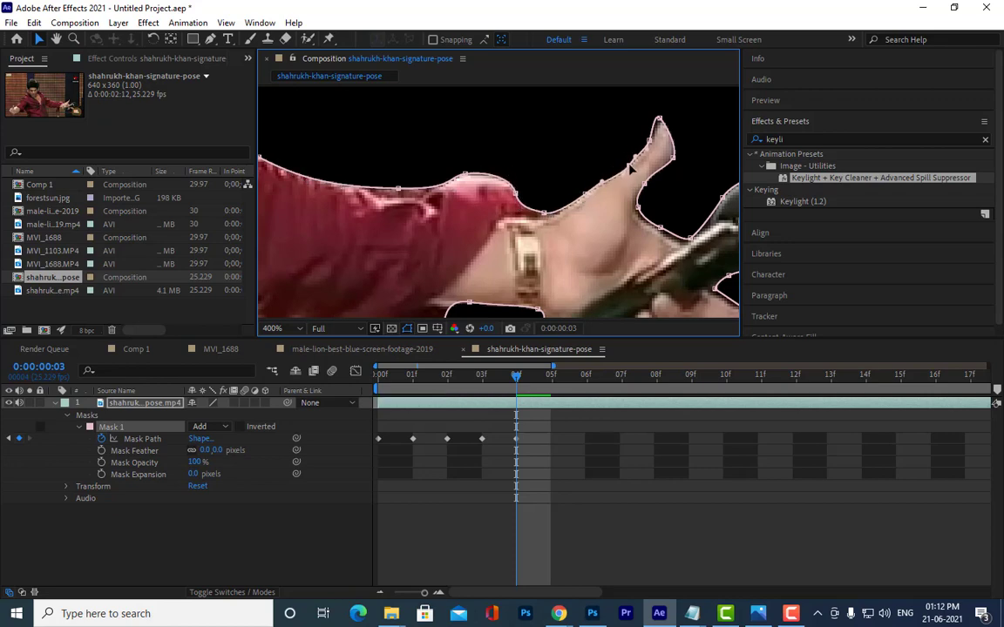
drag(658, 117, 662, 127)
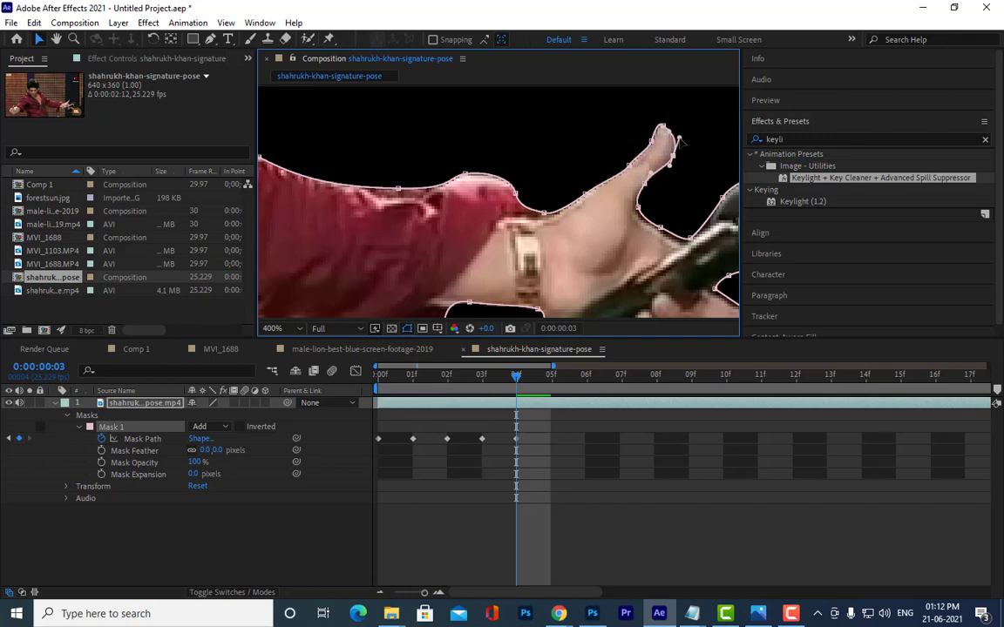
drag(645, 186, 656, 185)
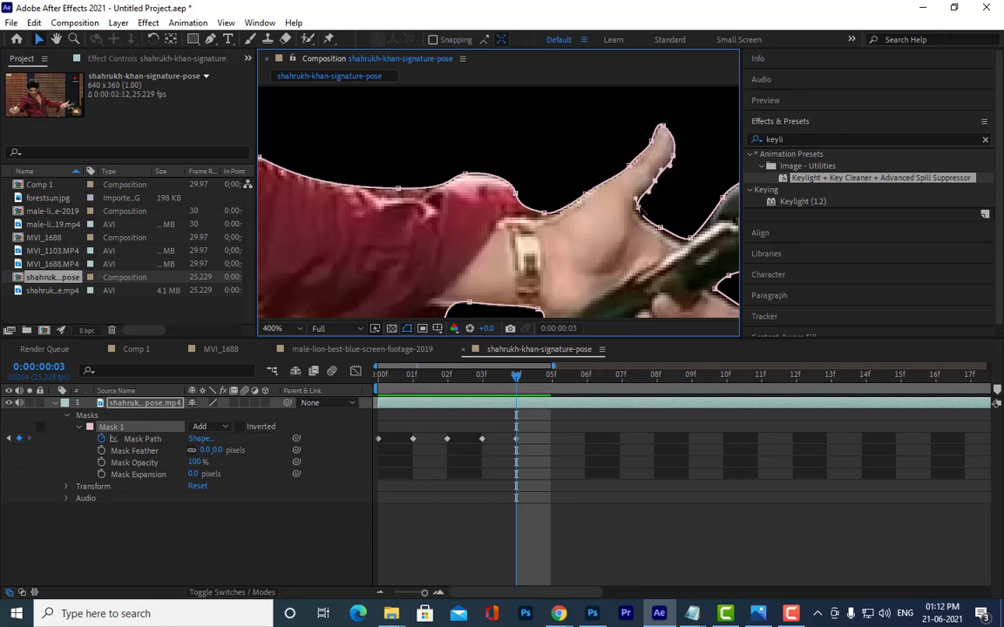
drag(638, 207, 660, 230)
Fit the mask around the microphone's edges, the gripping fingers and the knuckle
drag(593, 208, 578, 134)
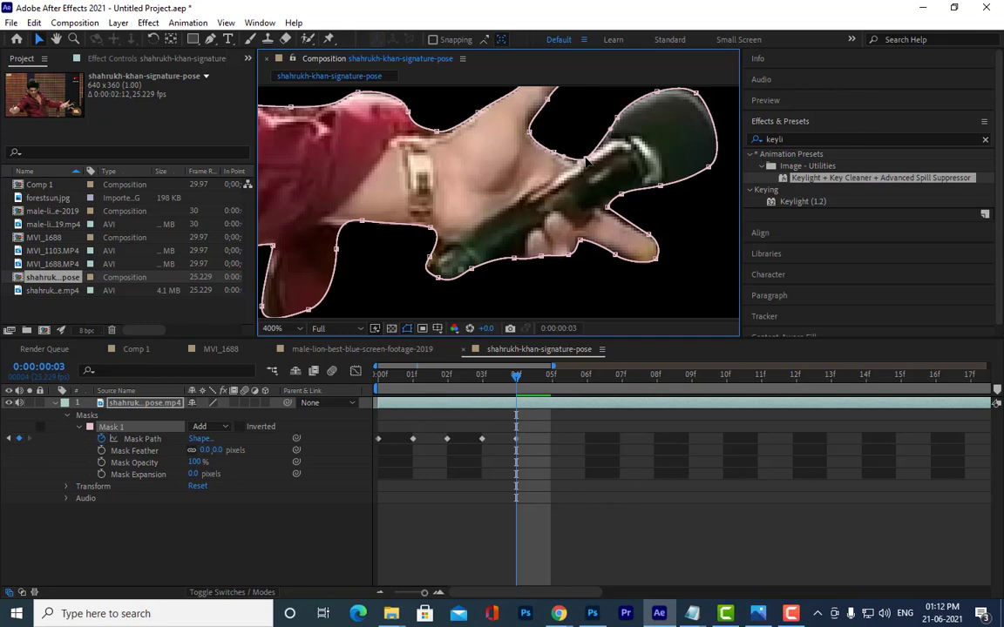
drag(693, 130, 669, 168)
key(v)
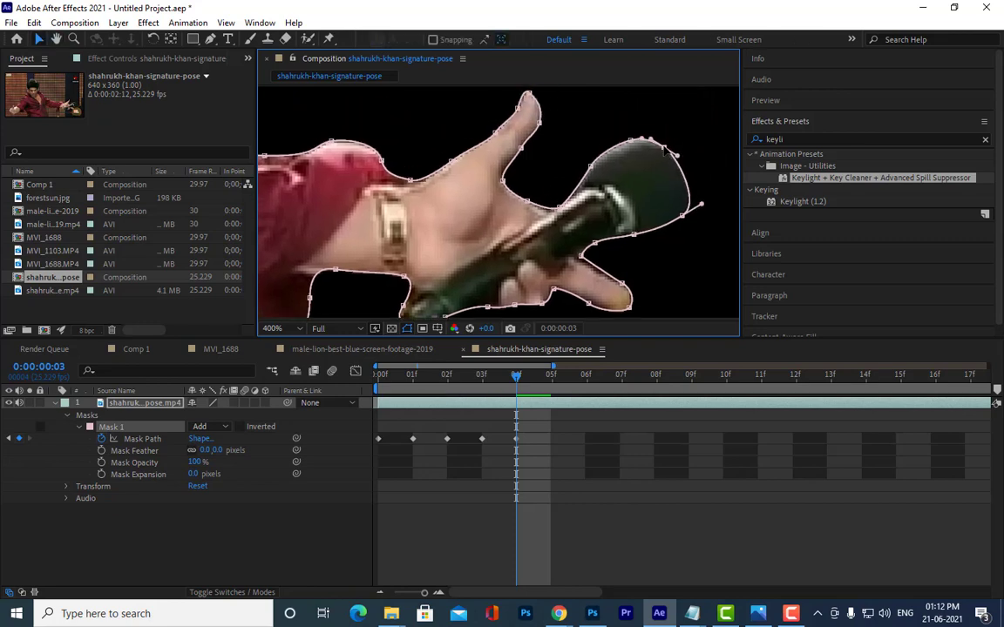
mouse_move(682, 214)
mouse_down()
mouse_move(599, 241)
mouse_move(598, 251)
mouse_up()
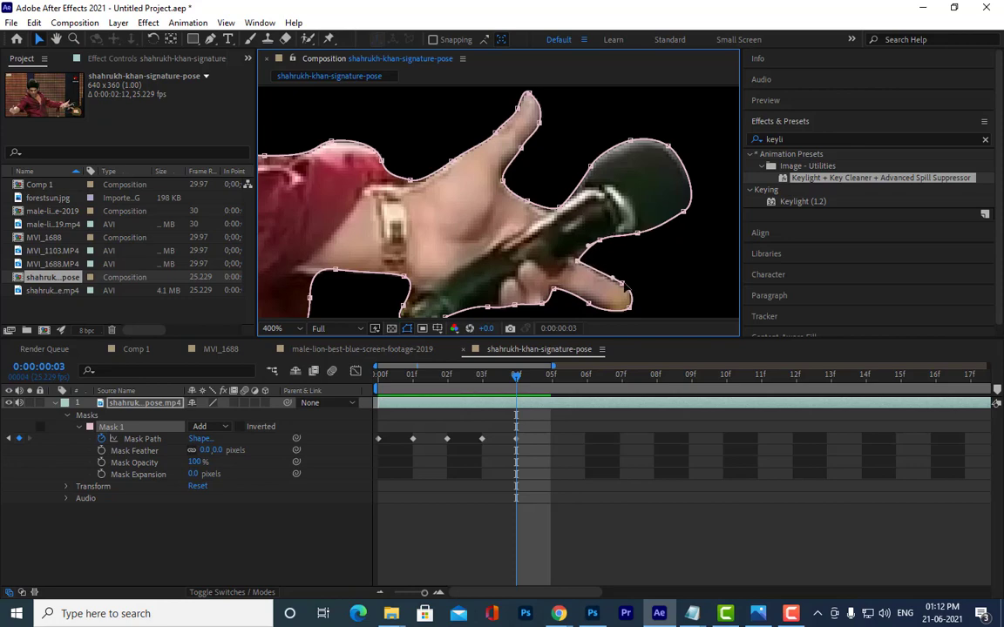
drag(627, 290, 632, 301)
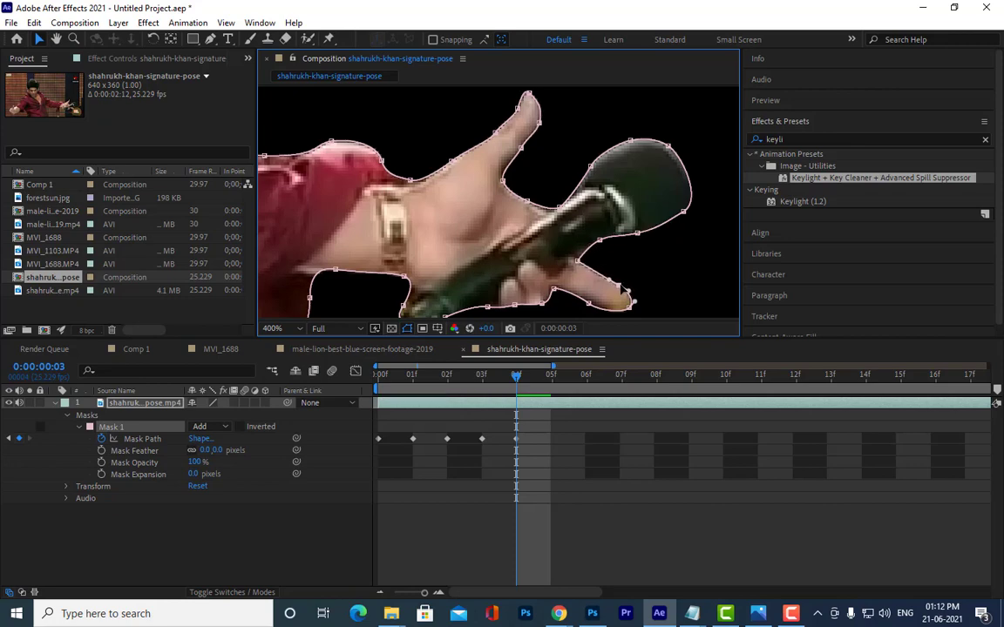
drag(575, 261, 573, 262)
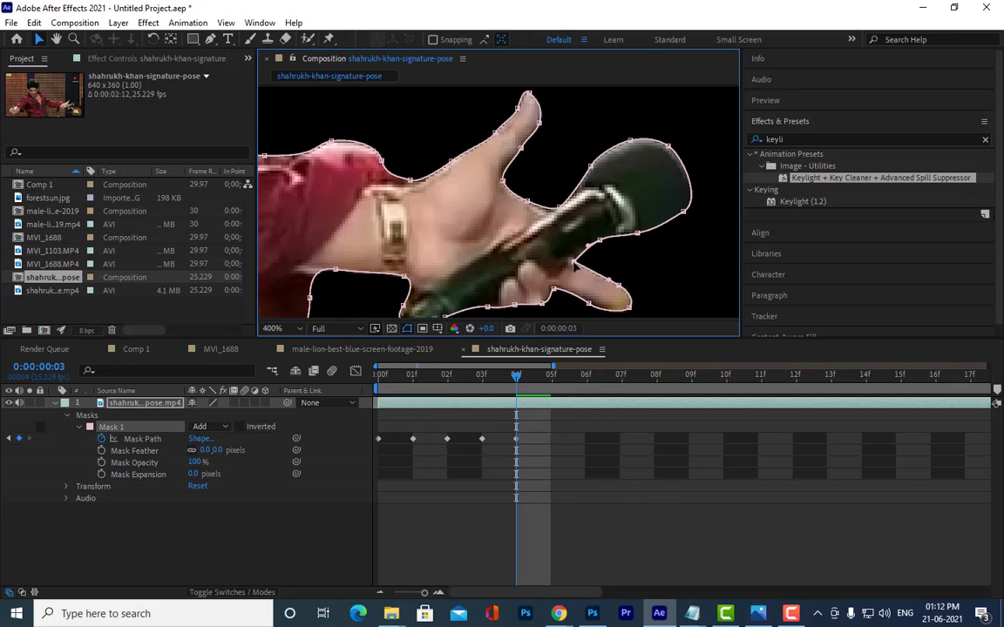
drag(591, 307, 594, 249)
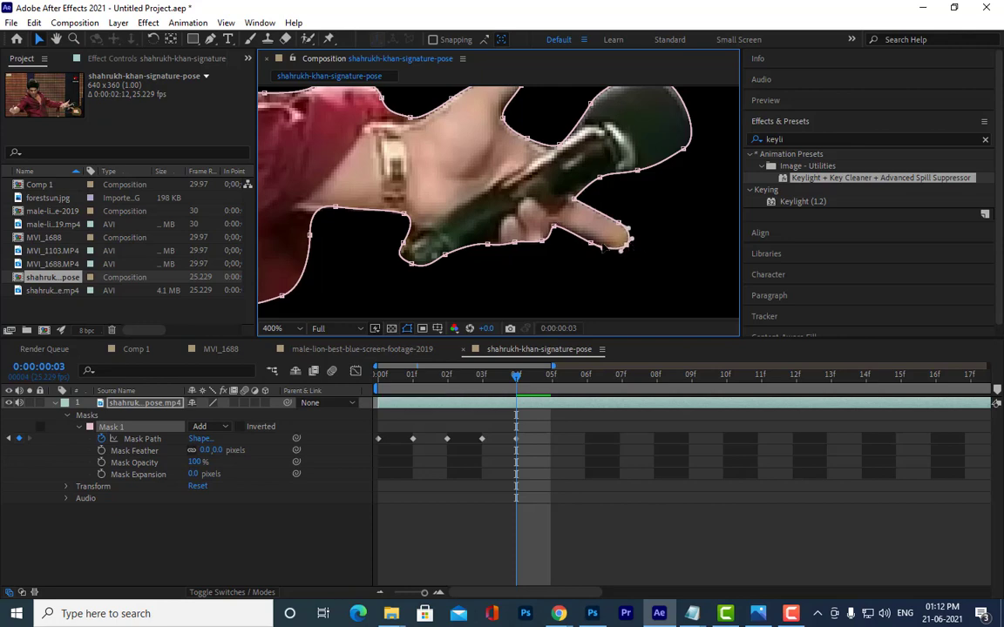
drag(554, 231, 561, 223)
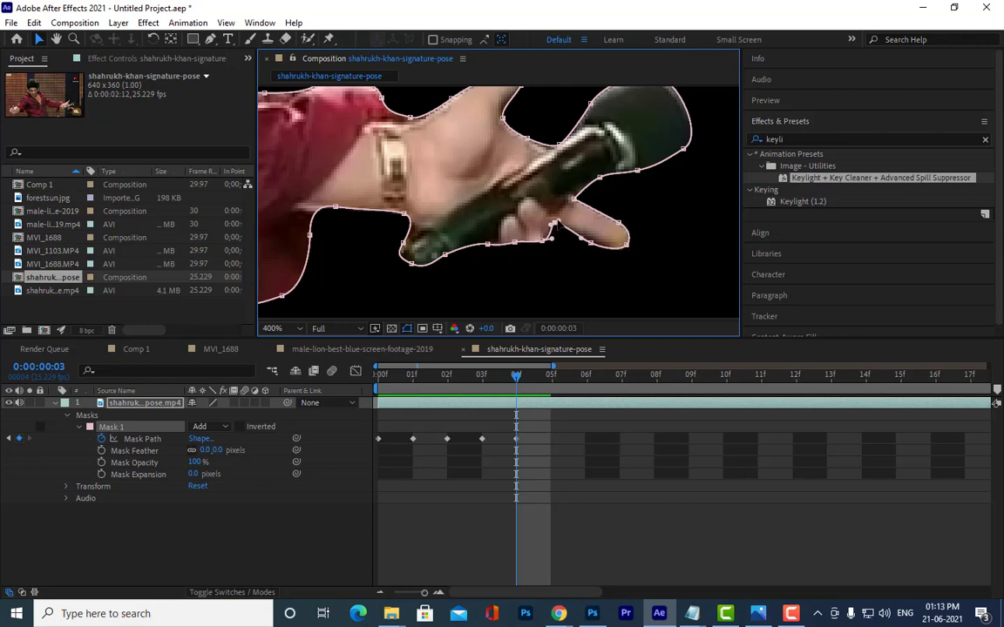
drag(546, 250, 409, 247)
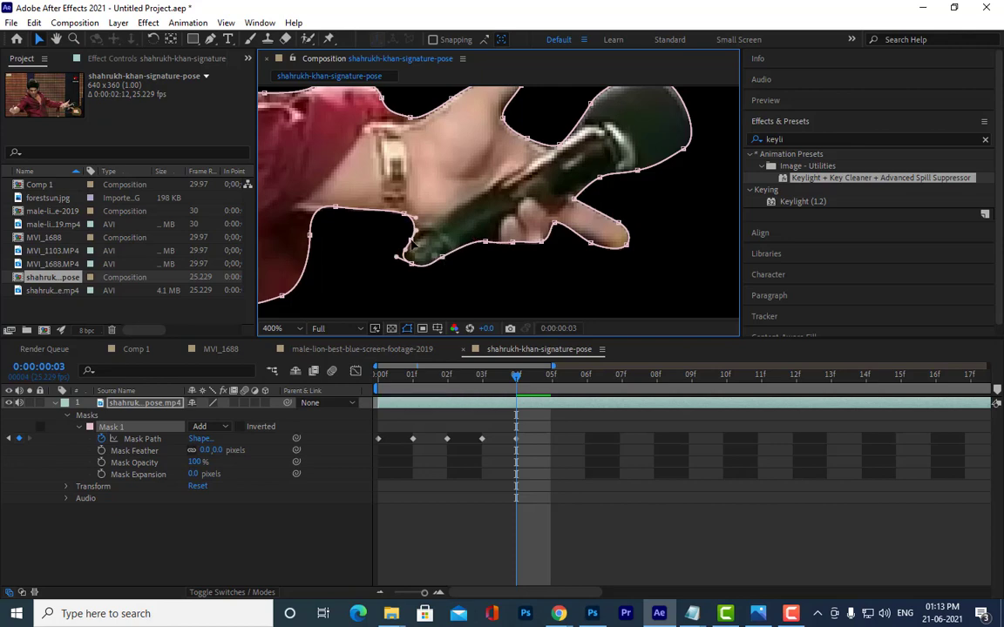
mouse_move(410, 261)
mouse_down()
mouse_move(412, 271)
mouse_move(514, 217)
mouse_move(505, 225)
mouse_up()
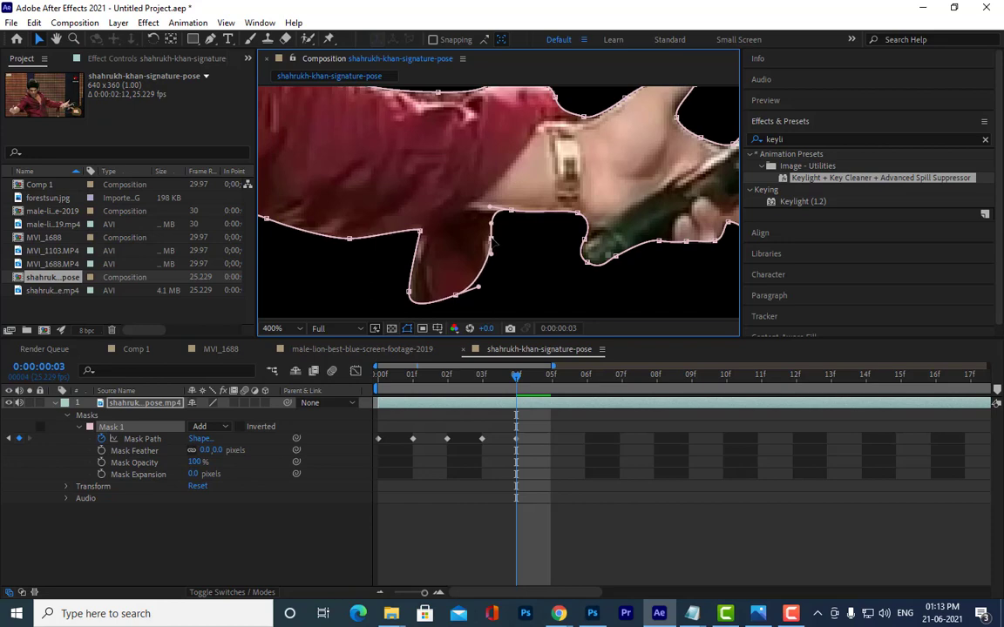
Fit the mask points at the sleeve's underside notch to the forearm, then view at 200%
mouse_move(457, 282)
mouse_down()
mouse_move(506, 238)
mouse_move(510, 265)
mouse_move(465, 250)
mouse_up()
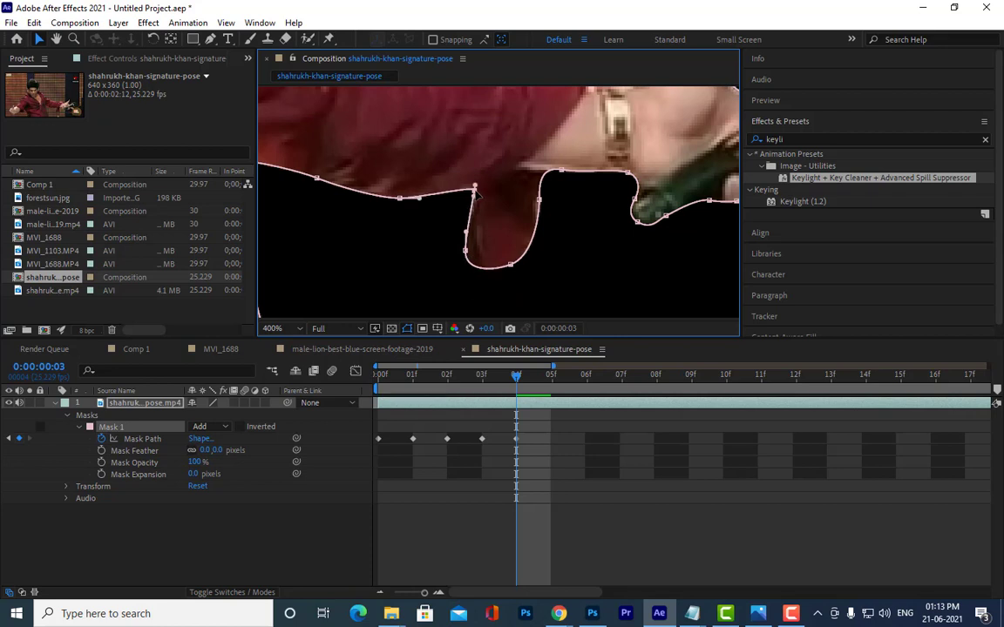
drag(470, 196, 603, 215)
mouse_move(532, 218)
mouse_down()
mouse_move(534, 236)
mouse_move(532, 226)
mouse_up()
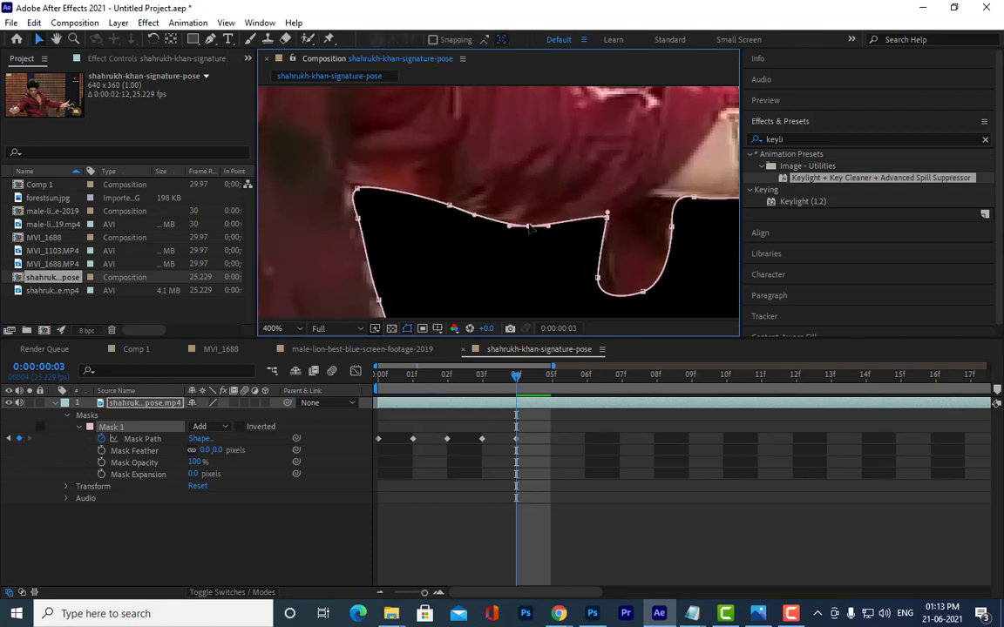
mouse_move(448, 210)
mouse_down()
mouse_move(559, 207)
mouse_move(493, 204)
mouse_move(484, 219)
mouse_up()
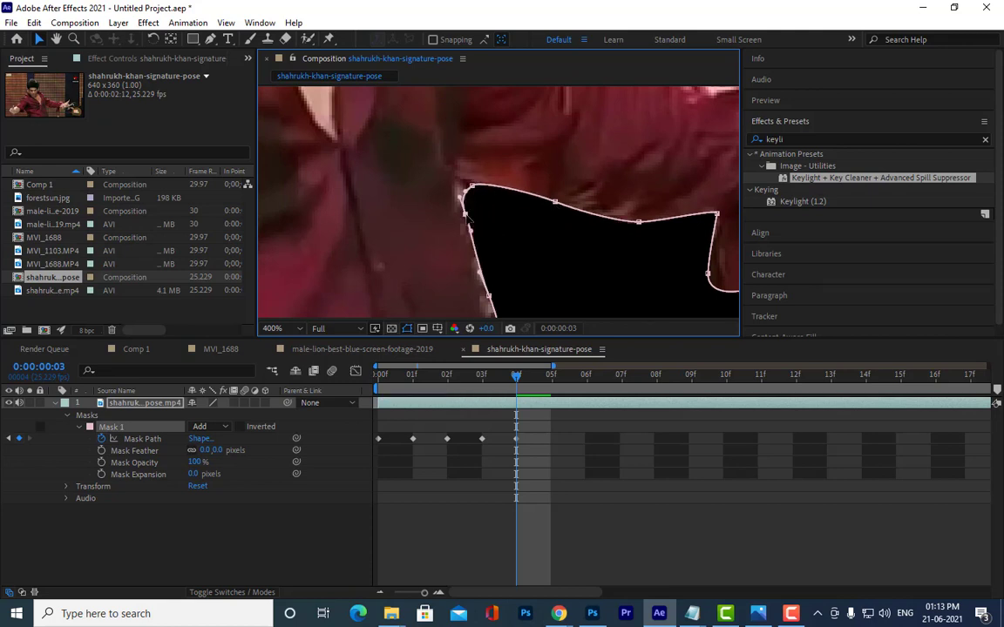
scroll(531, 217, down, 2)
mouse_move(523, 218)
mouse_down()
mouse_move(411, 192)
mouse_move(546, 202)
mouse_move(493, 190)
mouse_up()
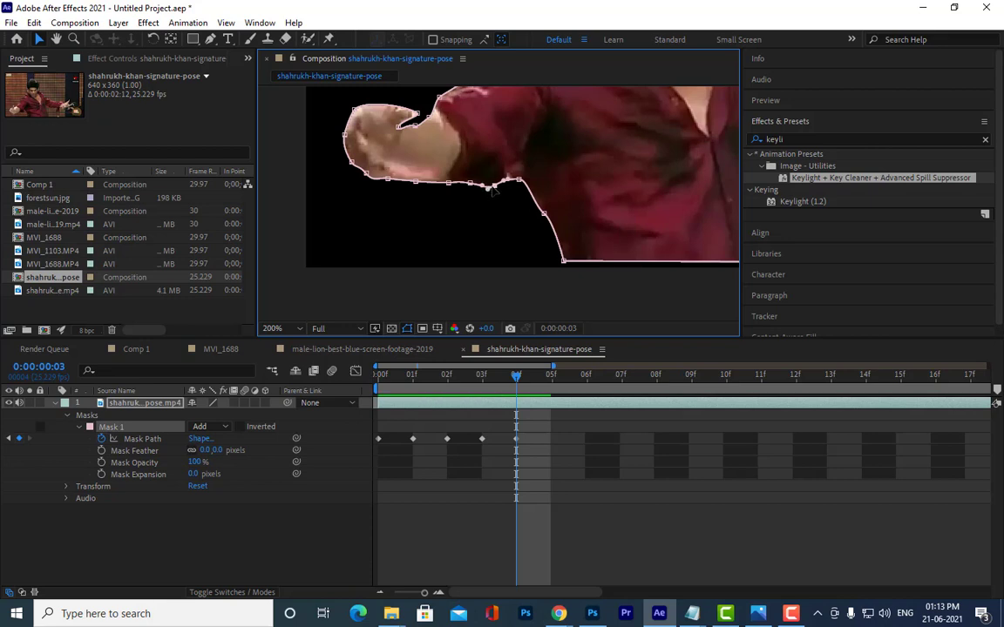
Drag the upper-arm mask point so the outline follows the shirt's top edge to the collar
mouse_move(455, 188)
mouse_down()
mouse_move(596, 199)
mouse_move(582, 194)
mouse_move(465, 270)
mouse_up()
drag(471, 222, 571, 138)
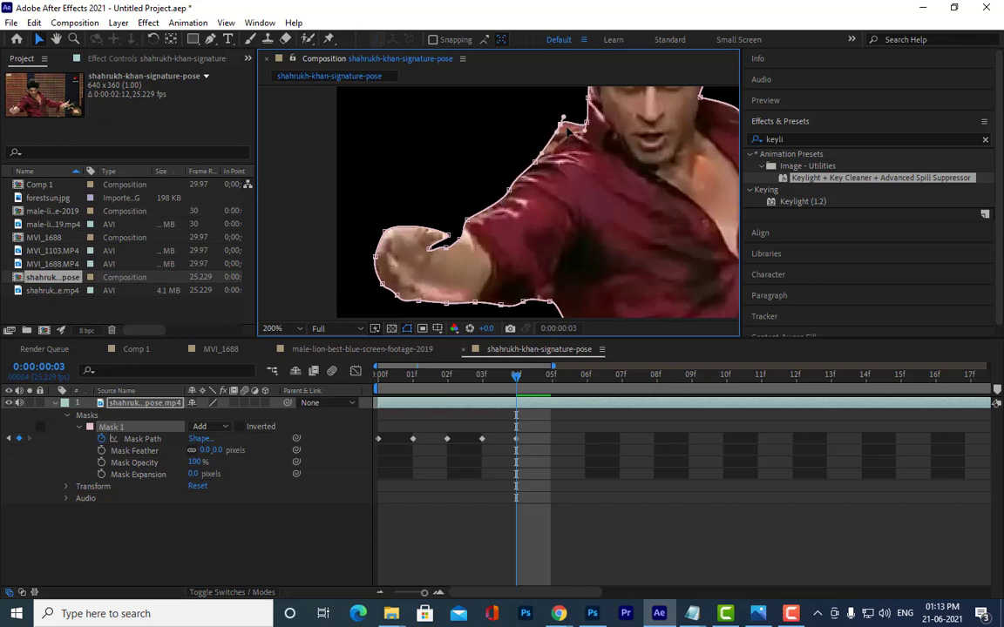
drag(574, 136, 625, 284)
key(v)
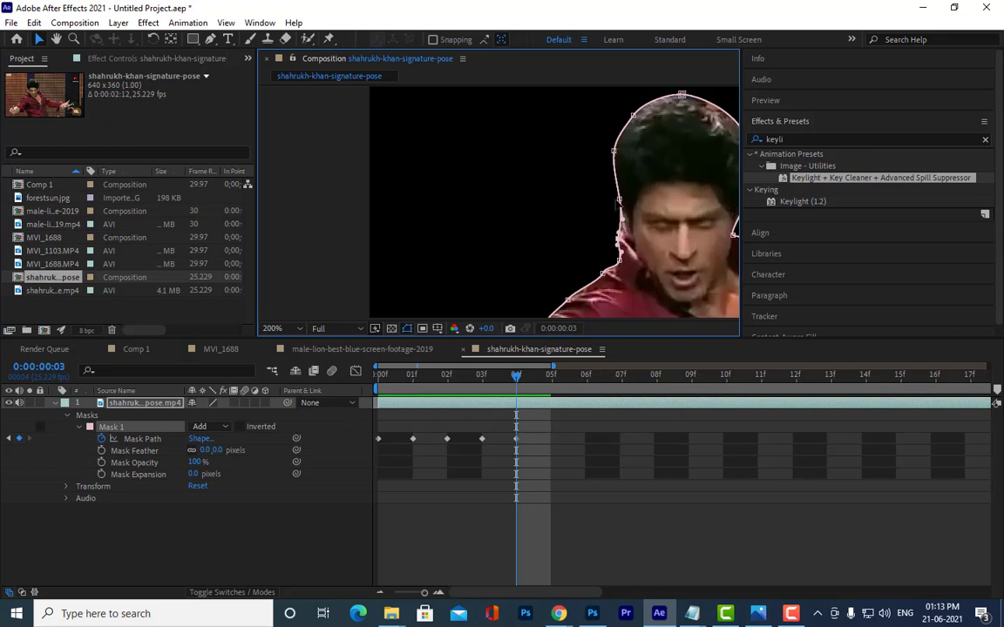
Tighten the mask around the left hair and shift the right-side head point to hug the hair
drag(619, 199, 620, 209)
drag(612, 153, 608, 161)
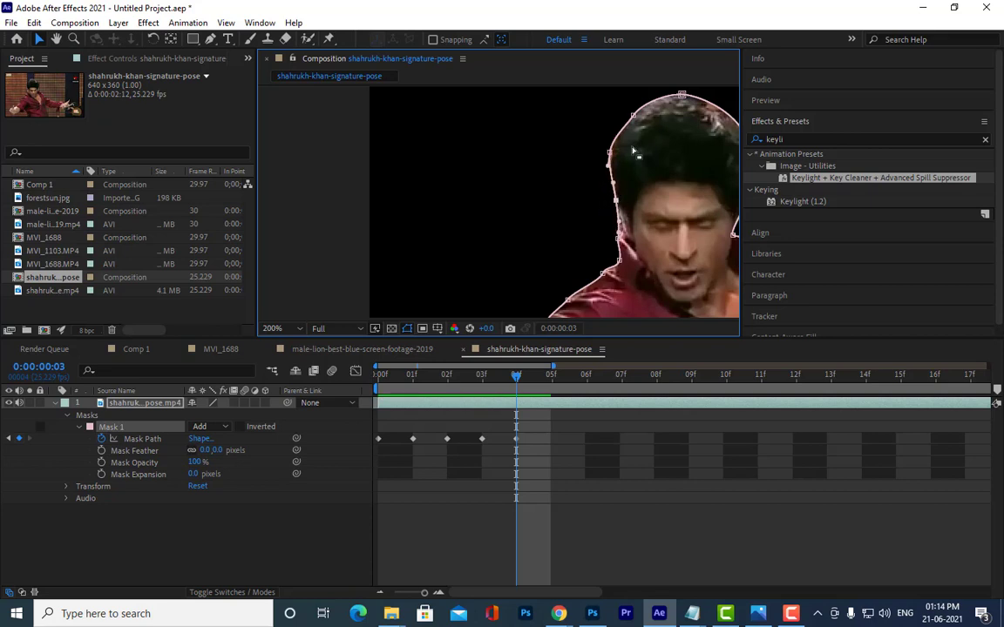
mouse_move(627, 124)
mouse_down()
mouse_move(549, 163)
mouse_move(562, 145)
mouse_move(597, 137)
mouse_up()
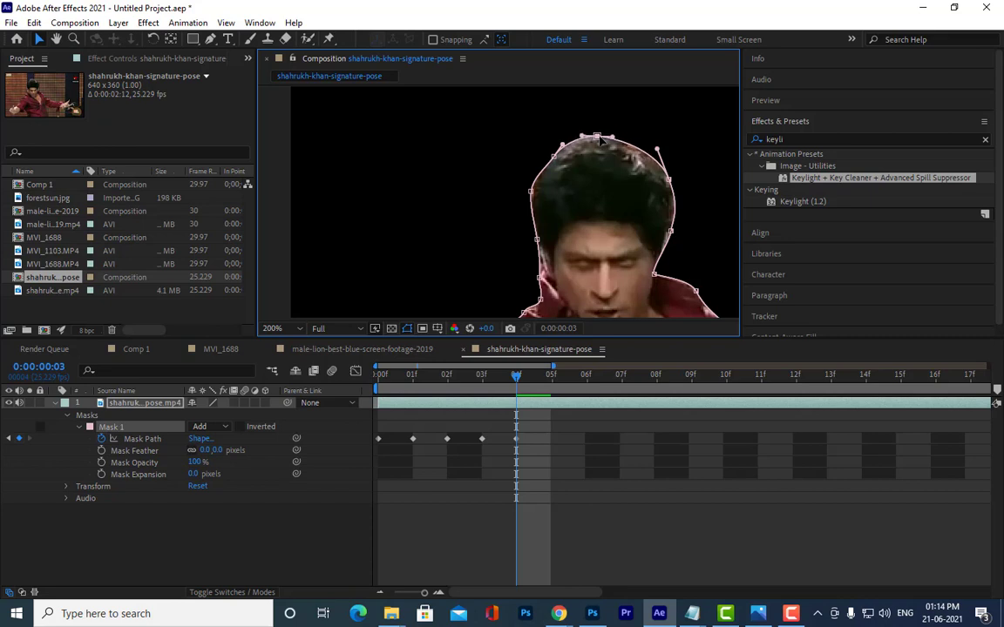
click(669, 180)
mouse_move(673, 184)
mouse_down()
mouse_move(678, 211)
mouse_move(668, 220)
mouse_up()
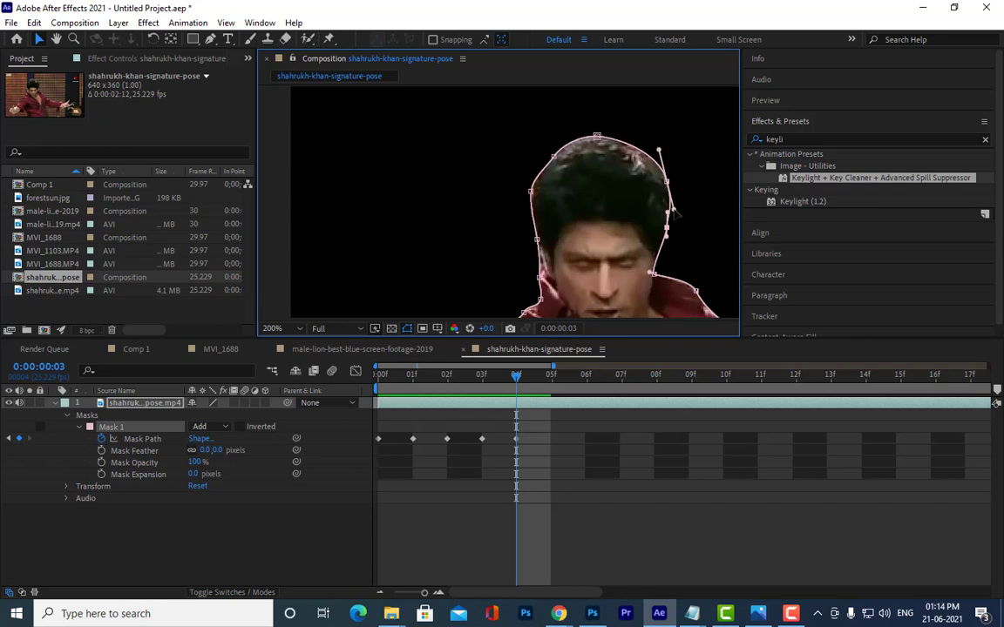
click(665, 182)
drag(666, 181, 662, 183)
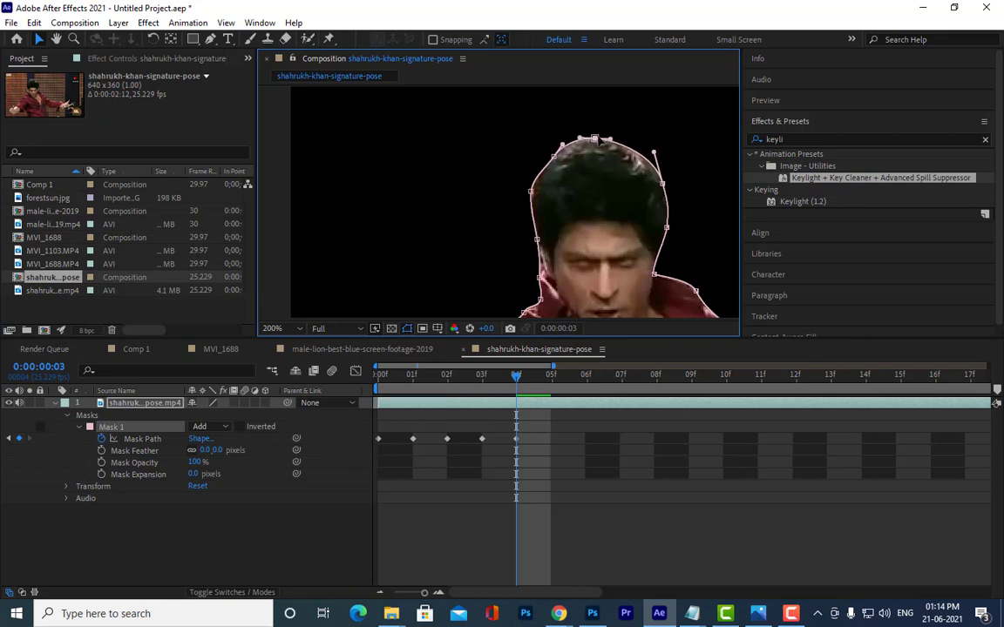
scroll(595, 213, down, 2)
scroll(595, 213, up, 3)
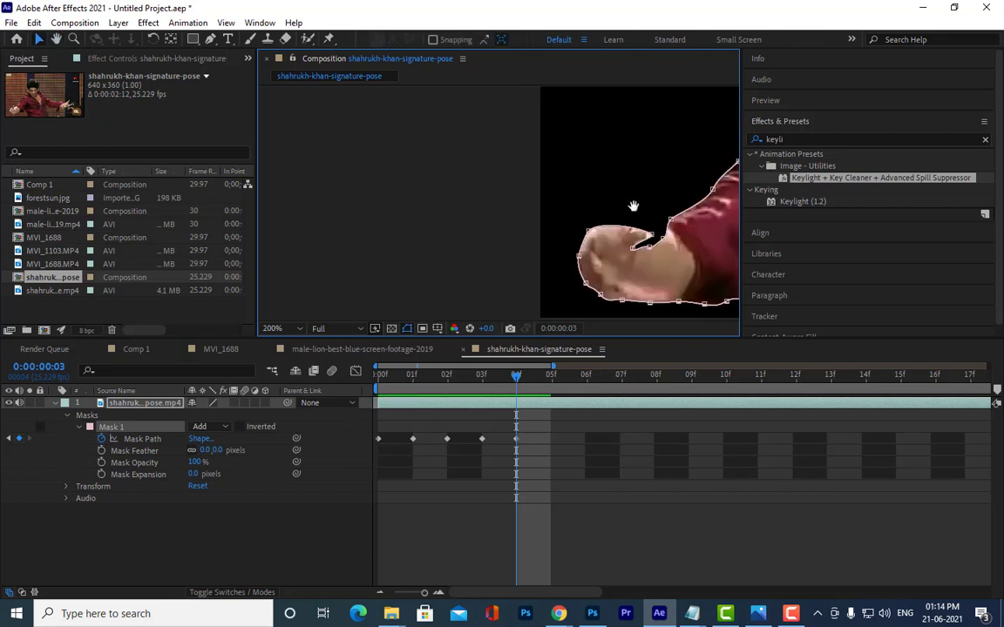
Add mask points under the forearm and pull them onto the arm and fist edges
drag(556, 149, 418, 226)
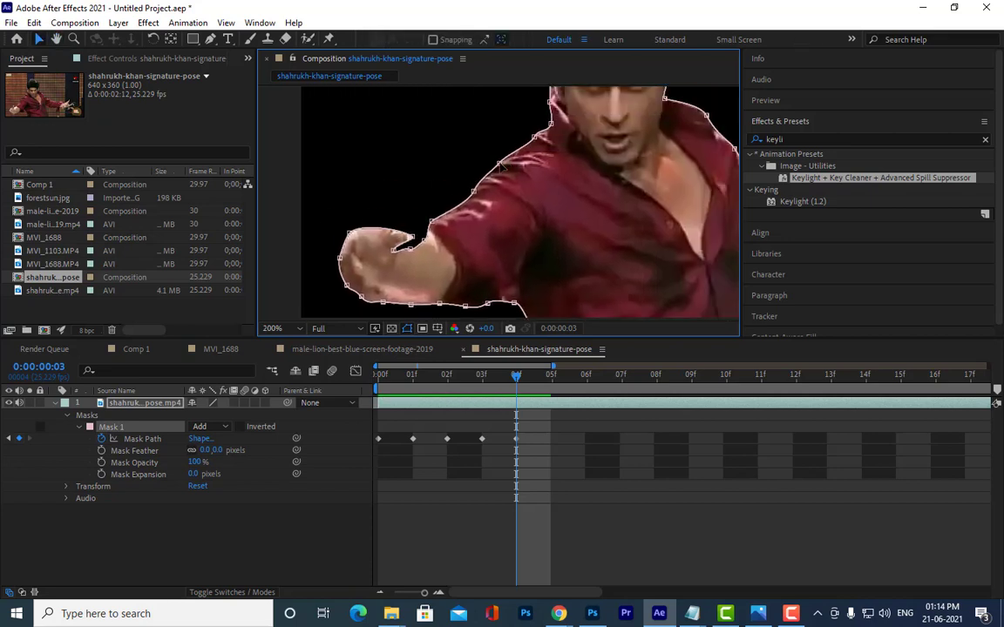
drag(449, 330, 501, 266)
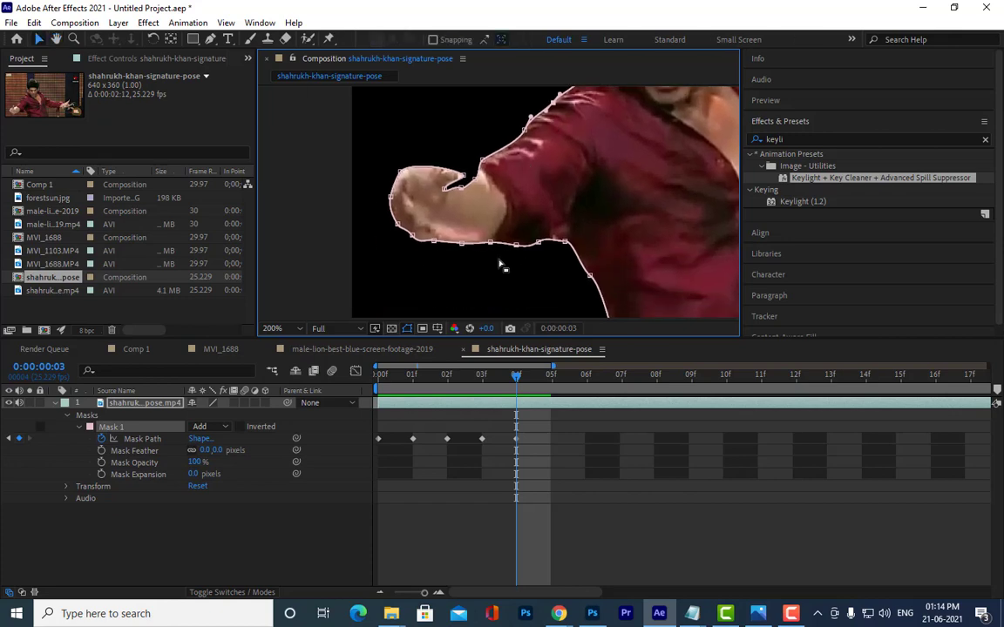
click(462, 245)
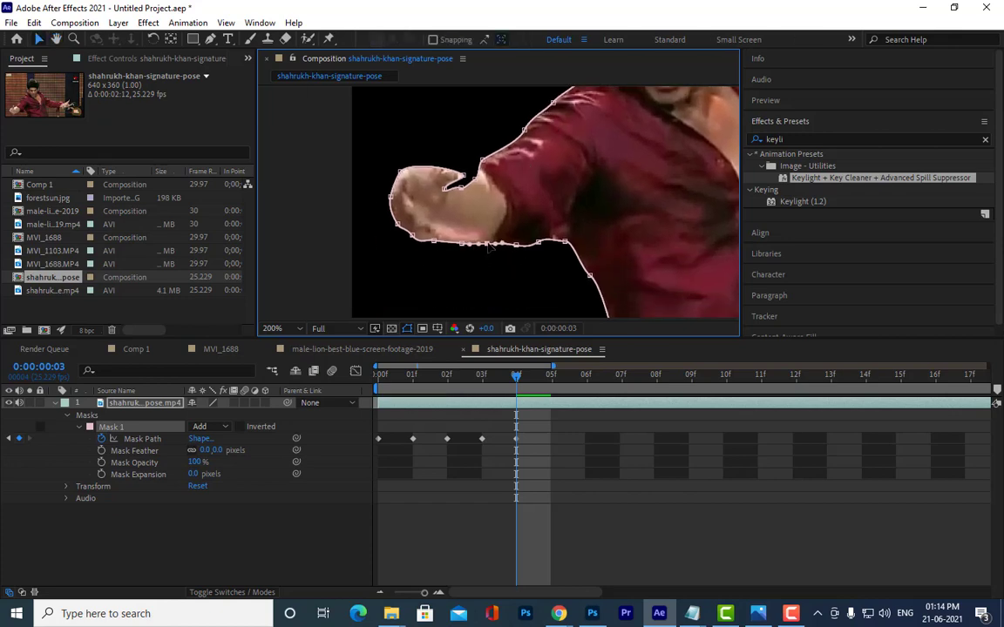
drag(459, 246, 397, 226)
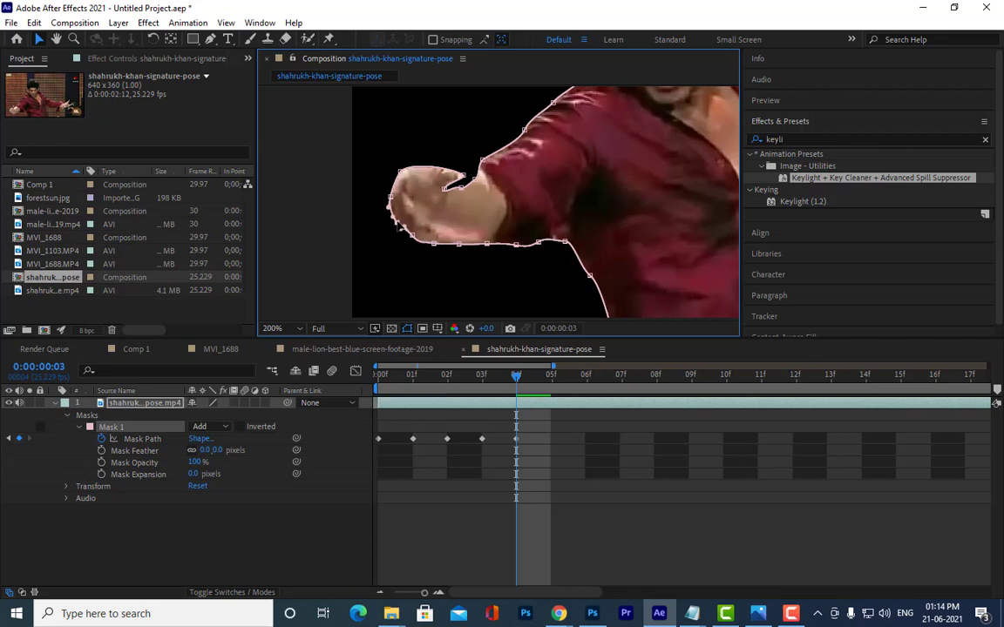
drag(384, 200, 404, 165)
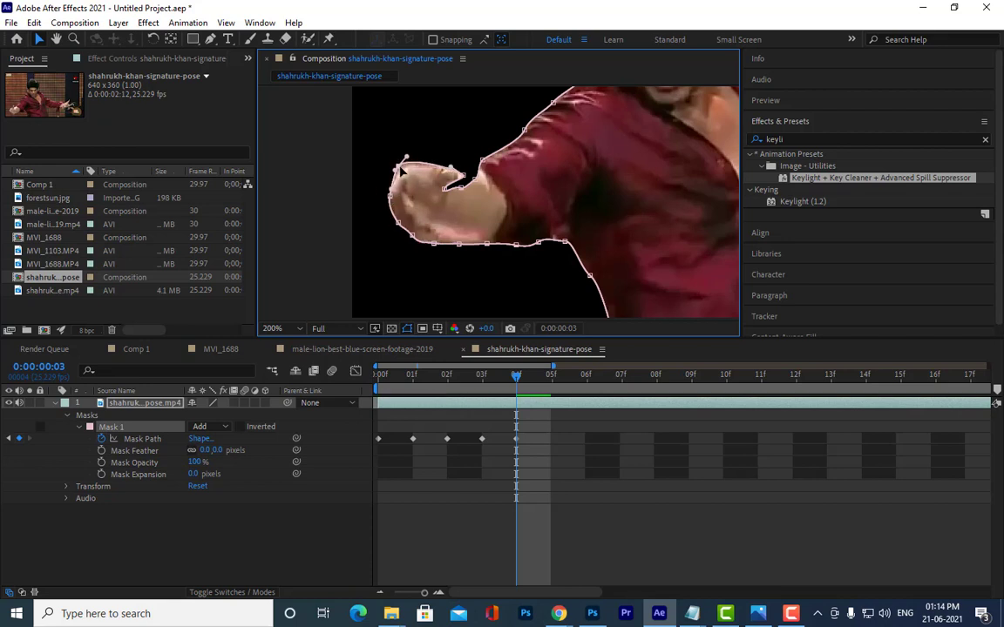
scroll(402, 172, down, 2)
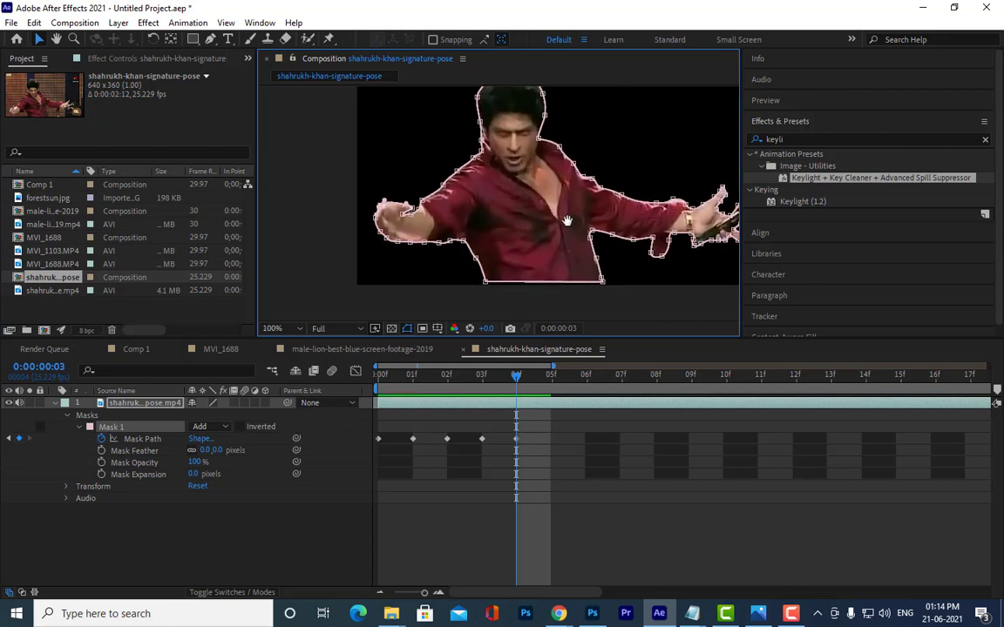
Add three mask points along the shirt's edge and move the corner down onto it
mouse_move(607, 242)
mouse_down()
mouse_move(561, 234)
mouse_move(567, 223)
mouse_up()
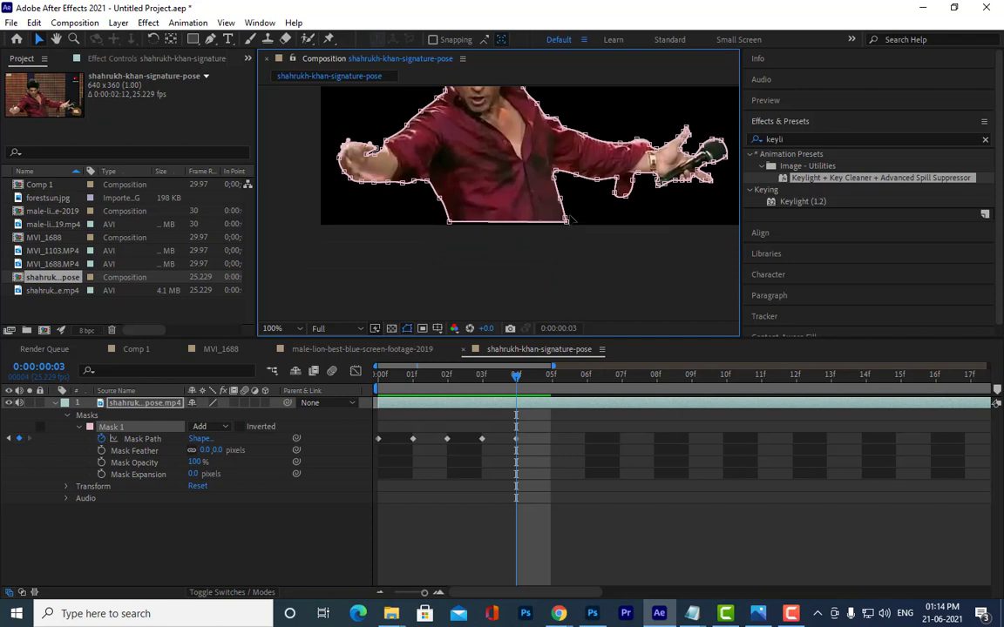
scroll(569, 220, up, 2)
click(622, 199)
click(615, 185)
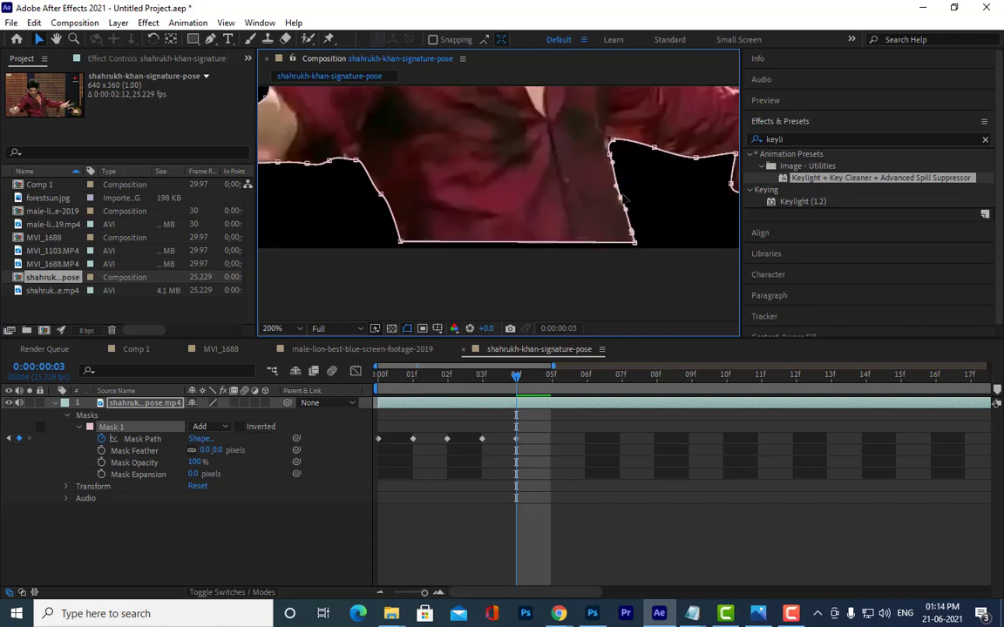
click(613, 162)
mouse_move(613, 141)
mouse_down()
mouse_move(609, 153)
mouse_move(609, 139)
mouse_up()
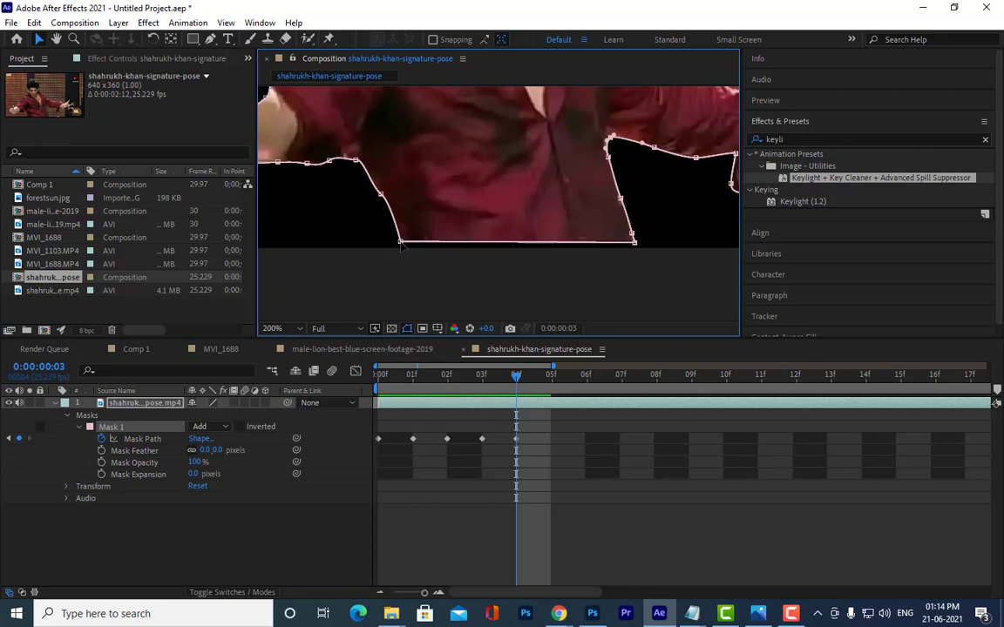
Fit the mask points along the shirt's bottom hem and left edge
mouse_move(400, 242)
mouse_down()
mouse_move(390, 259)
mouse_move(403, 244)
mouse_up()
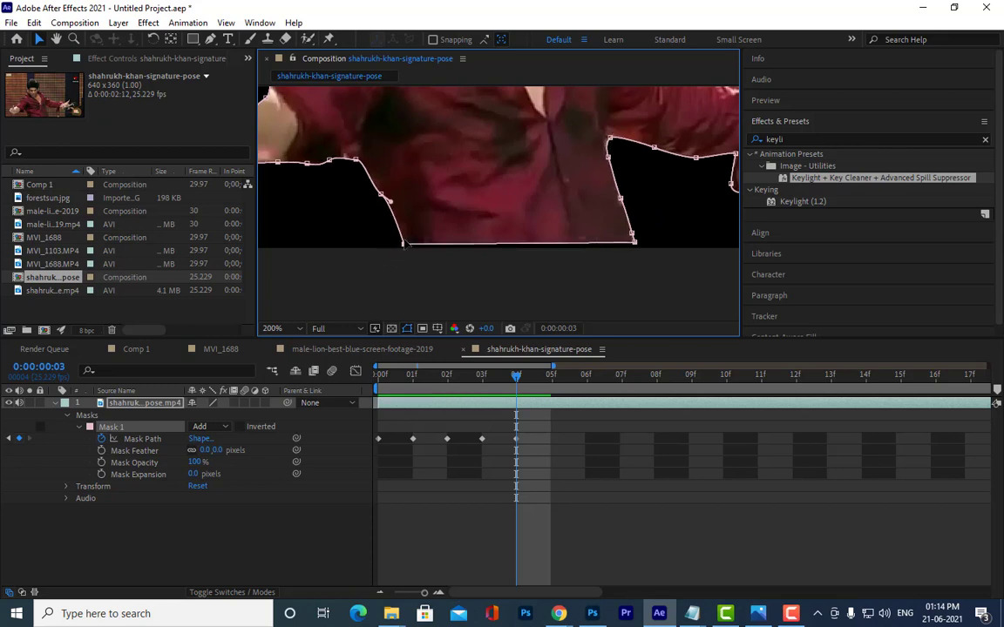
drag(389, 203, 384, 206)
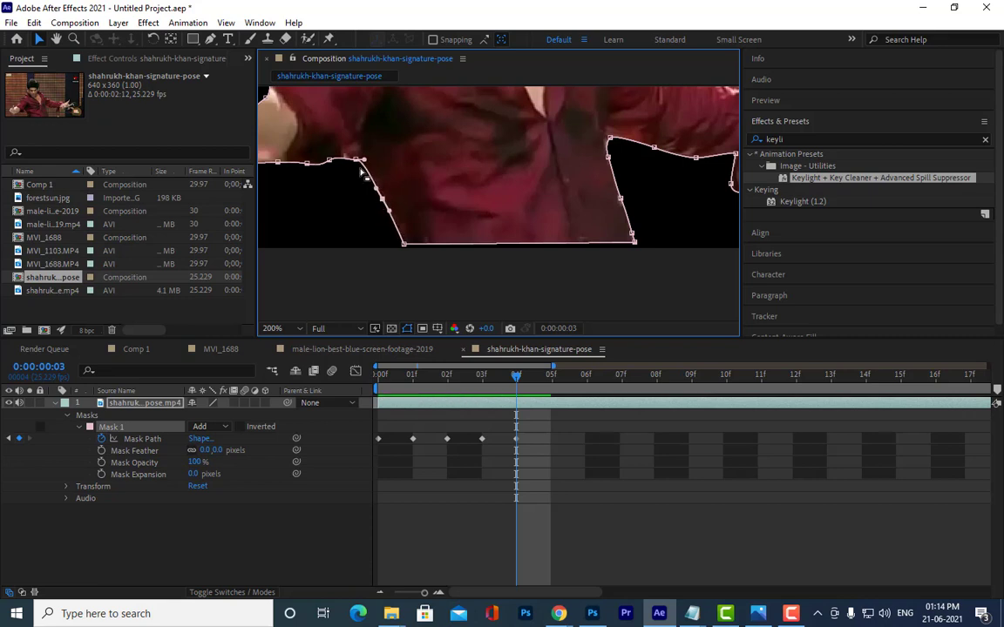
drag(329, 160, 361, 163)
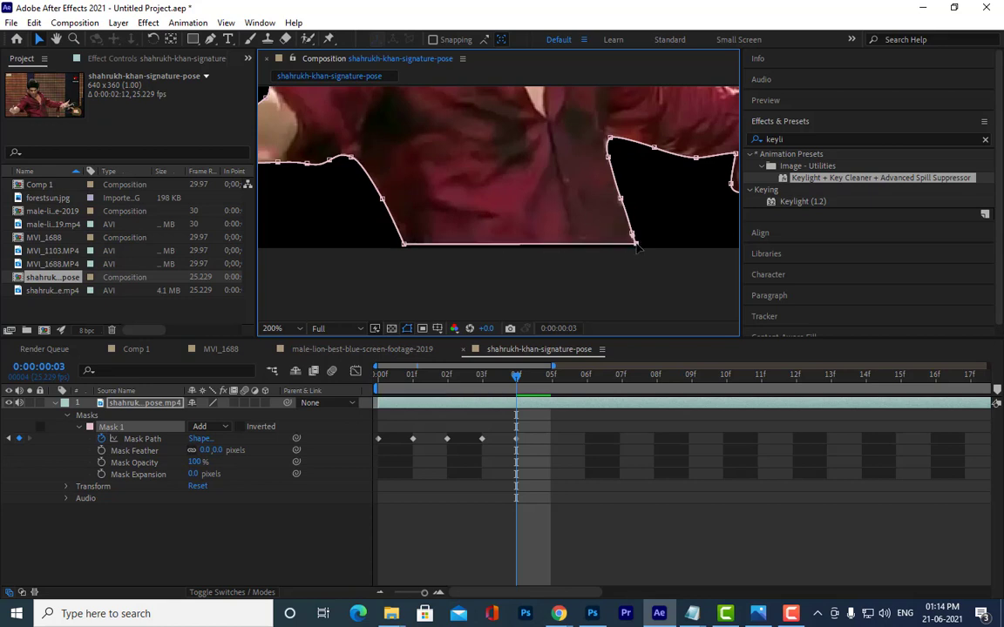
scroll(583, 179, down, 1)
drag(582, 179, 540, 131)
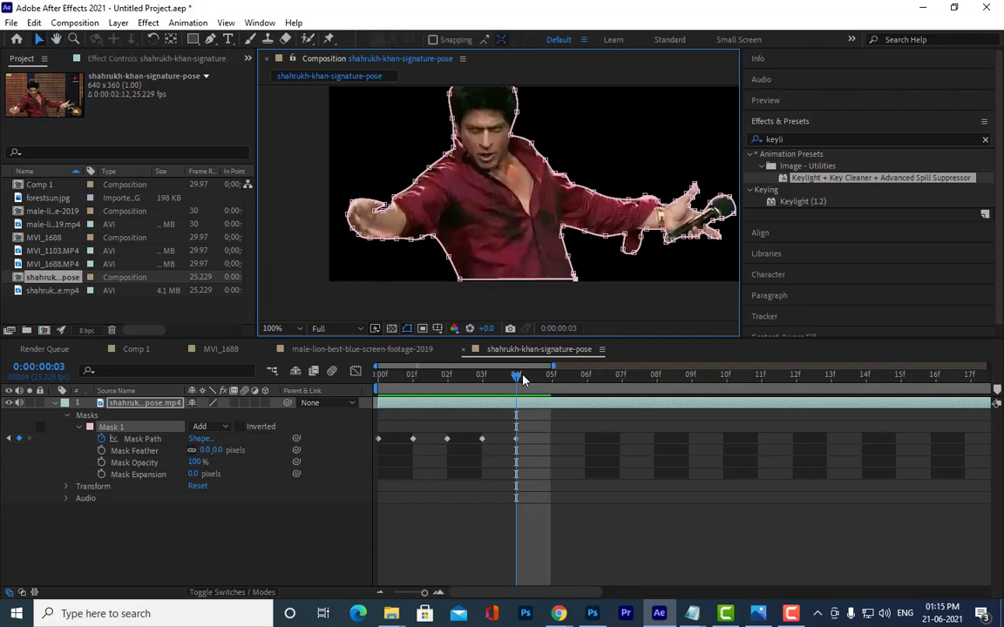
Scrub through the first frames to confirm the mask covers the whole silhouette
drag(542, 138, 568, 162)
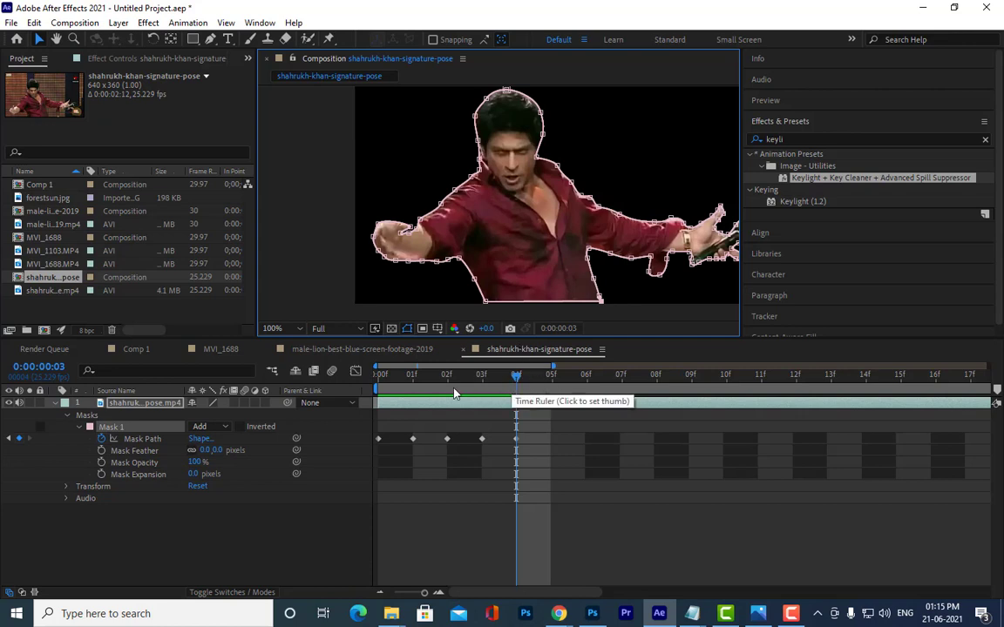
drag(516, 377, 515, 378)
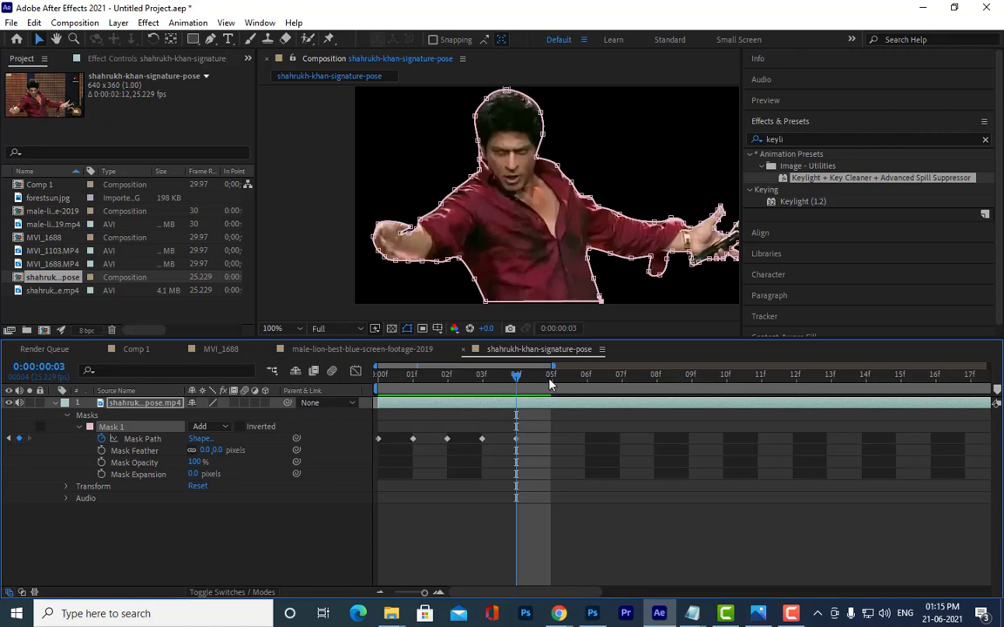
click(570, 331)
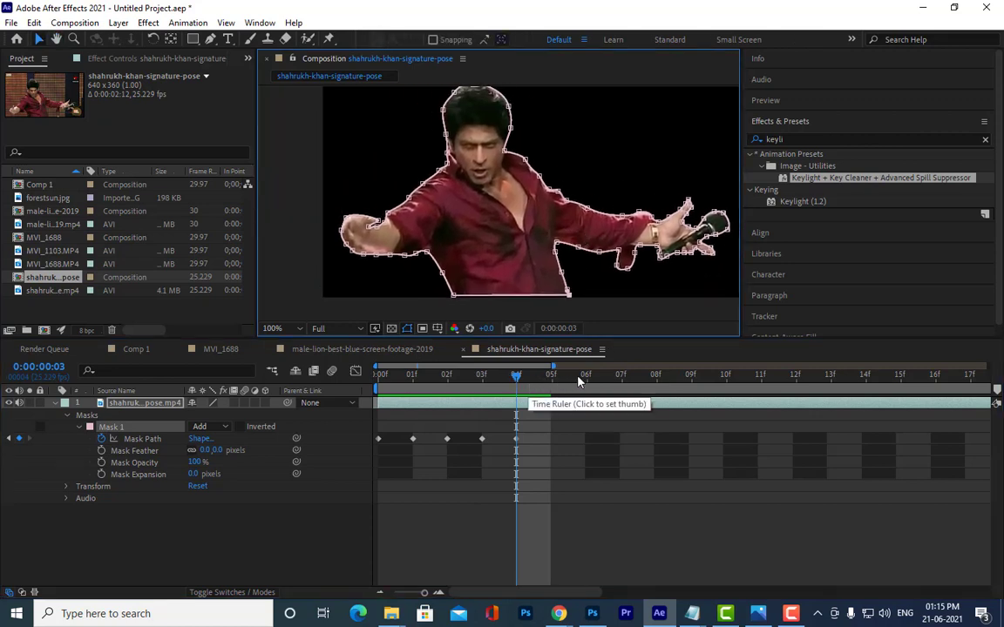
Go to frame 4 and adjust the mask points along the arm's lower-left edge
click(563, 367)
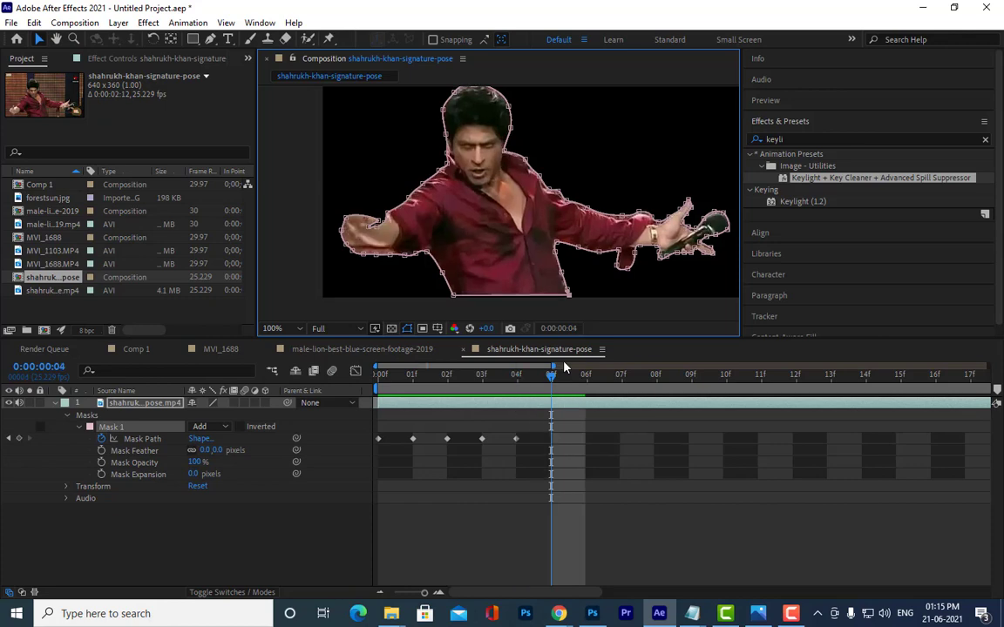
drag(519, 230, 571, 252)
scroll(540, 253, up, 4)
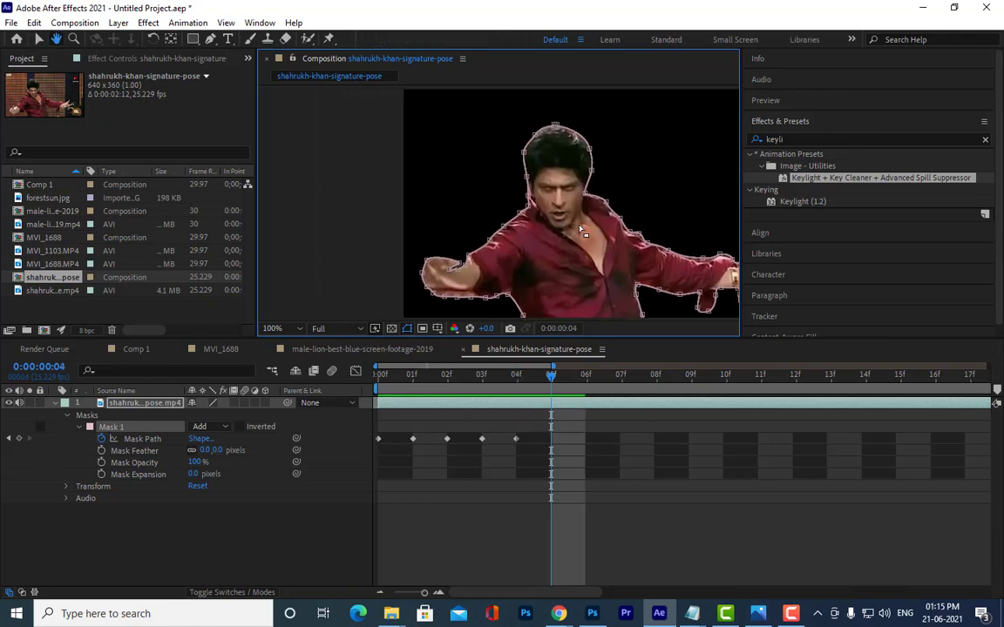
drag(448, 258, 446, 212)
key(v)
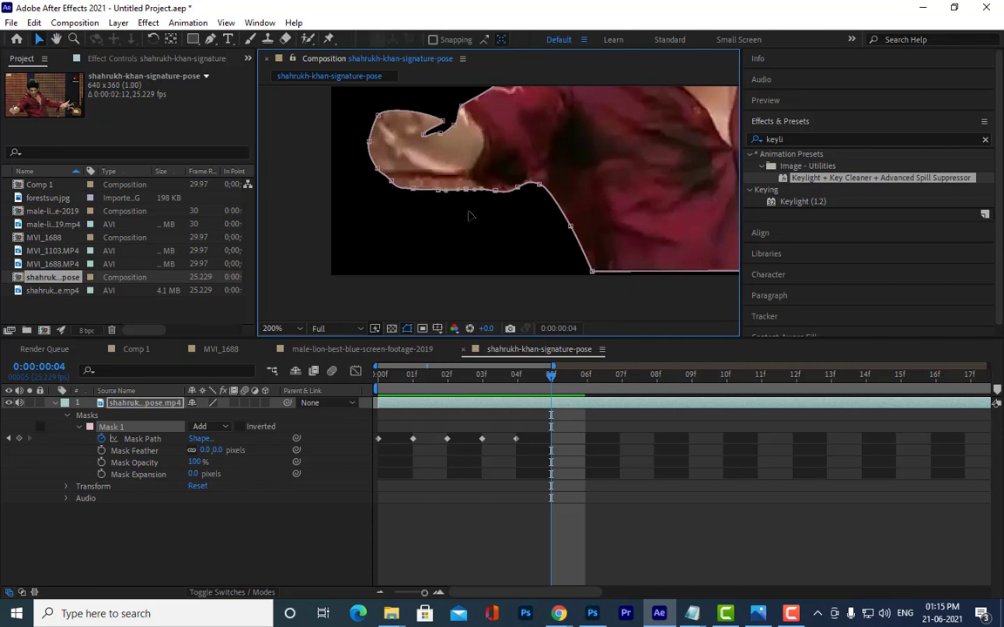
drag(447, 189, 440, 199)
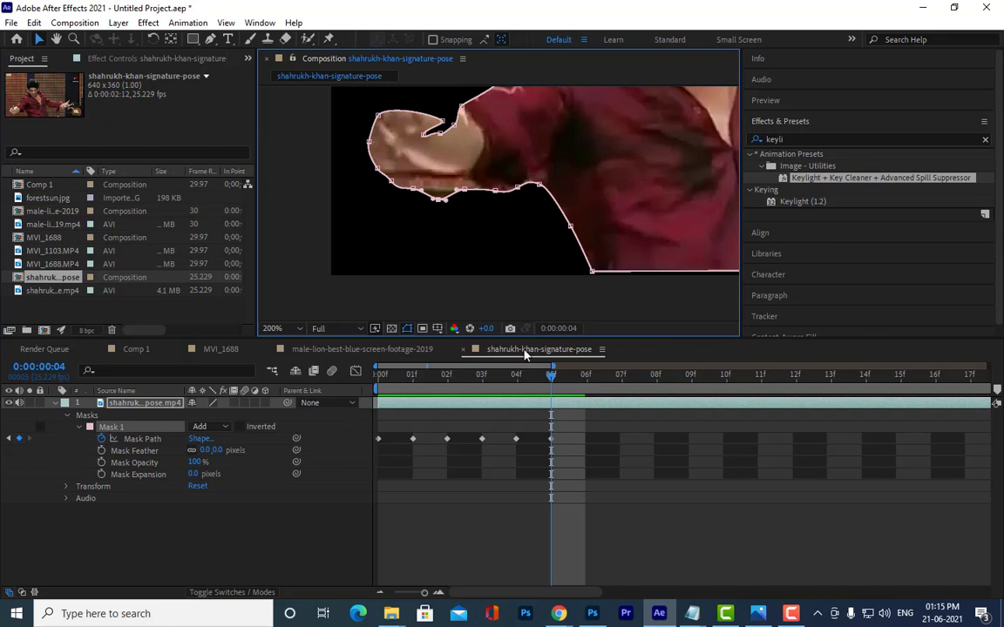
mouse_move(449, 206)
mouse_down()
mouse_move(479, 231)
mouse_move(472, 215)
mouse_up()
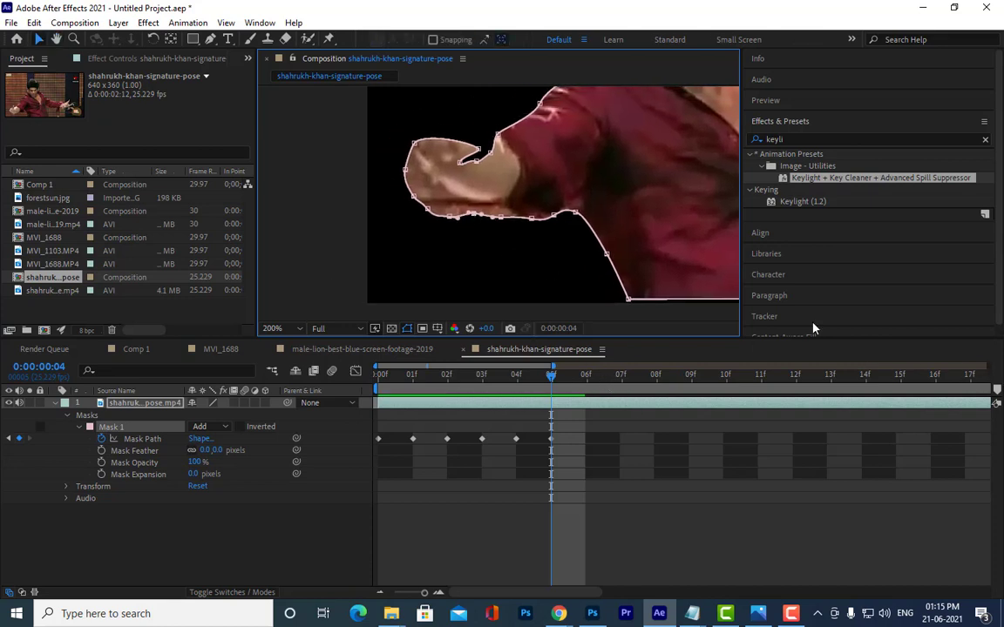
drag(620, 217, 653, 221)
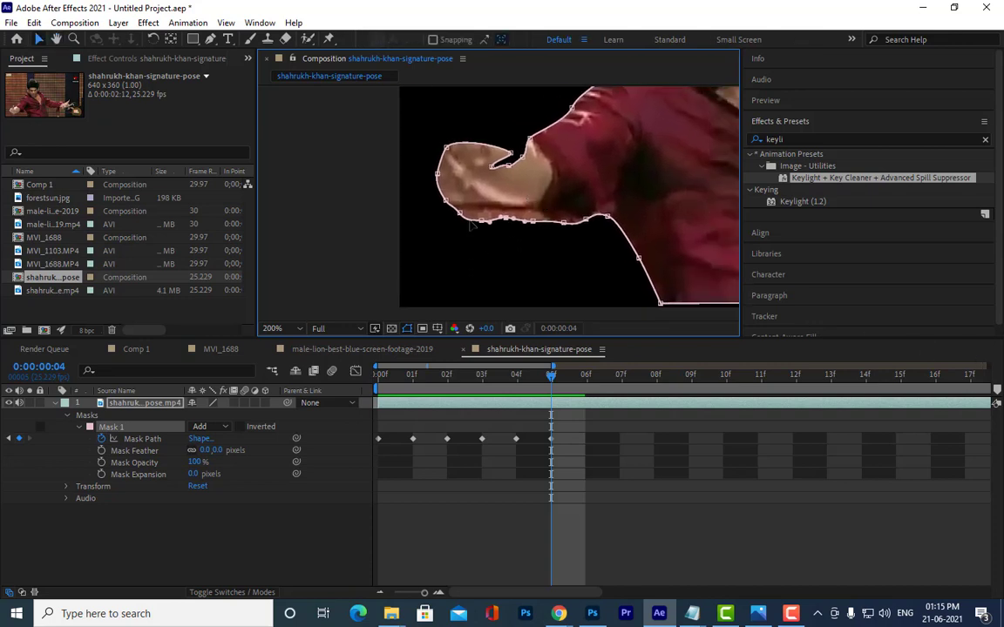
drag(482, 220, 469, 219)
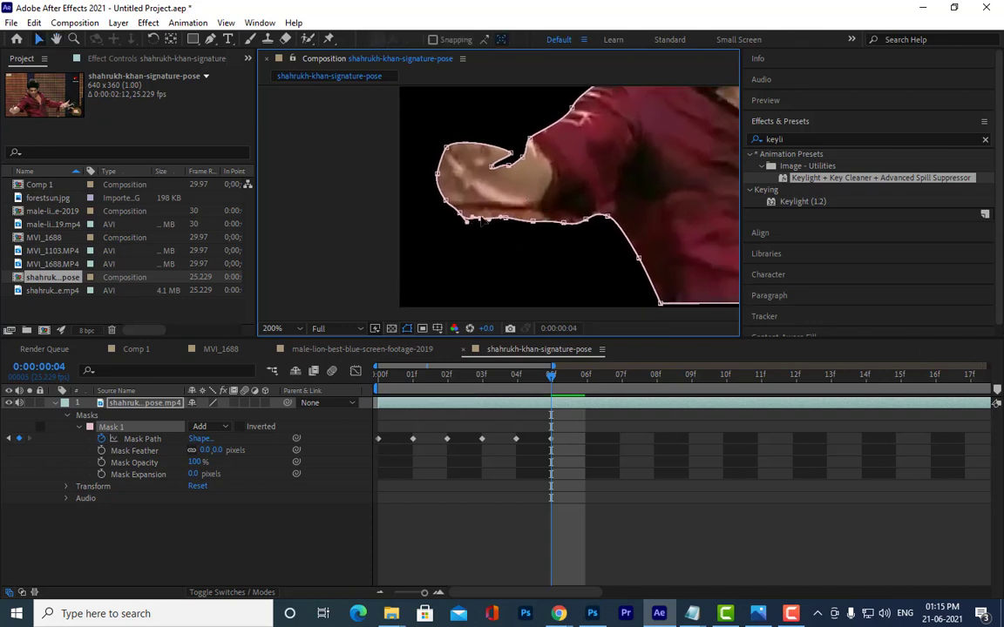
Round the mask around the fist, removing the deep notch and pulling its left edge outward
mouse_move(477, 181)
mouse_down()
mouse_move(554, 183)
mouse_move(501, 112)
mouse_move(520, 128)
mouse_up()
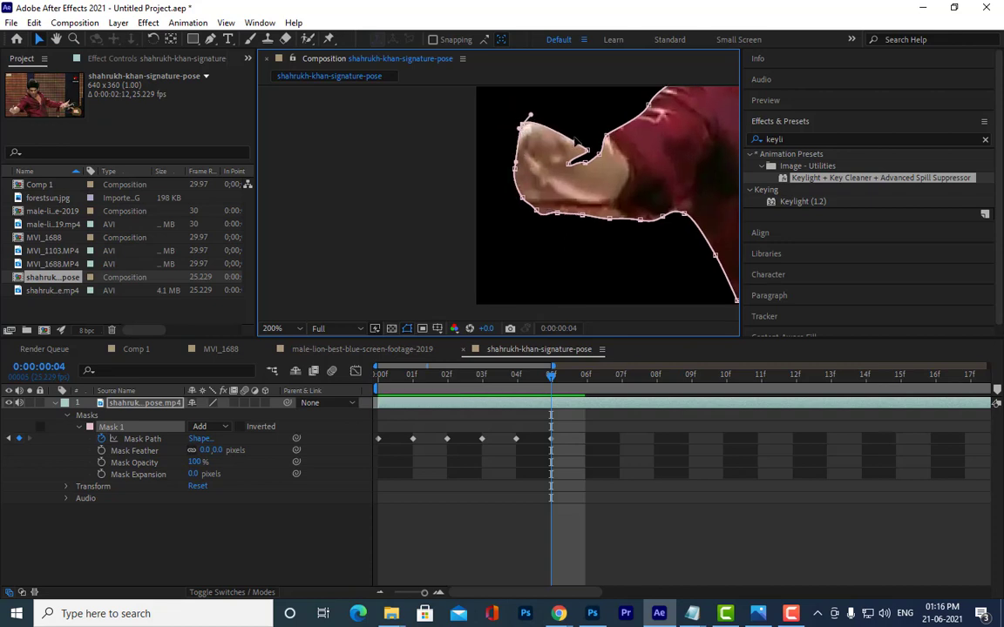
mouse_move(575, 145)
mouse_down()
mouse_move(598, 133)
mouse_move(573, 166)
mouse_move(594, 167)
mouse_up()
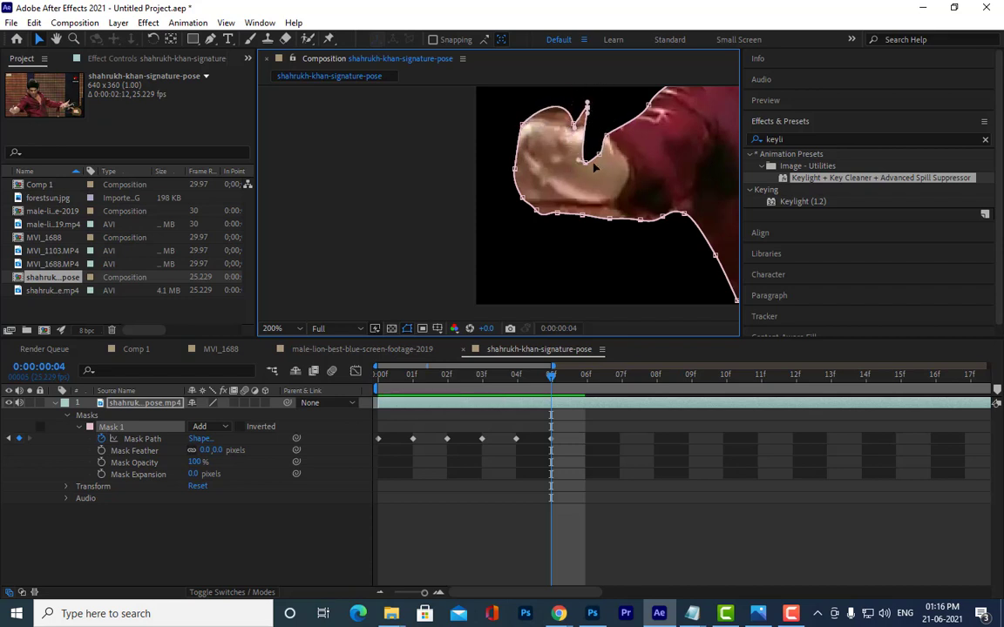
scroll(587, 161, up, 2)
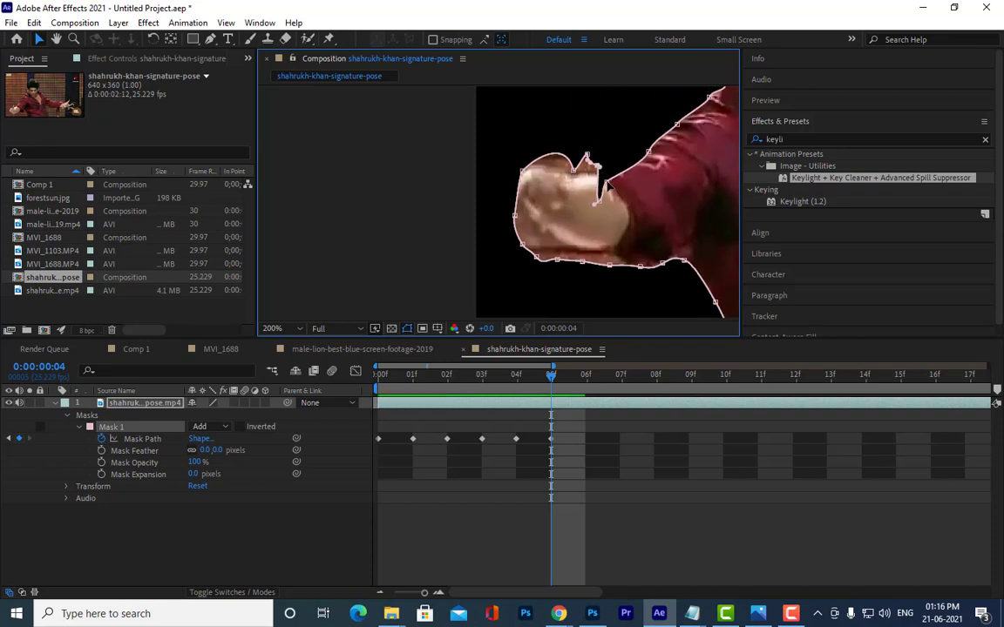
mouse_move(599, 200)
mouse_down()
mouse_move(600, 167)
mouse_move(560, 177)
mouse_up()
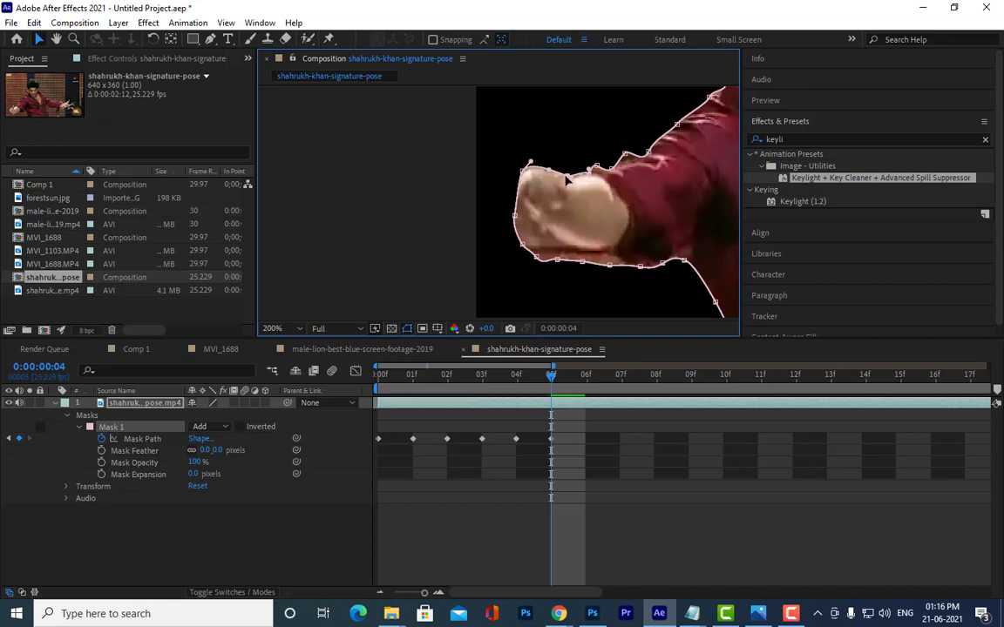
drag(515, 214, 507, 208)
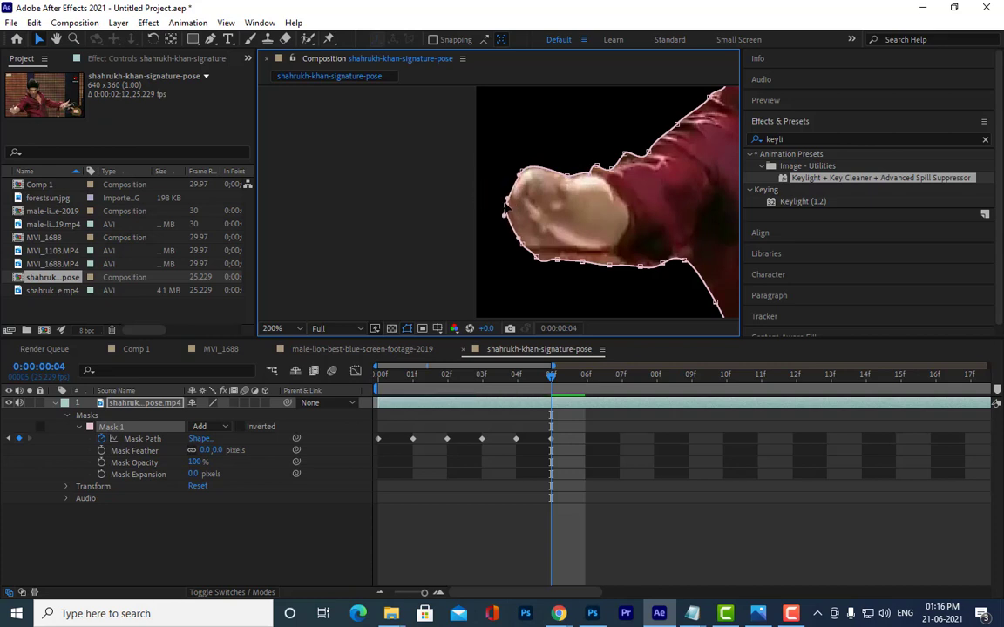
drag(570, 168, 558, 120)
drag(512, 171, 514, 158)
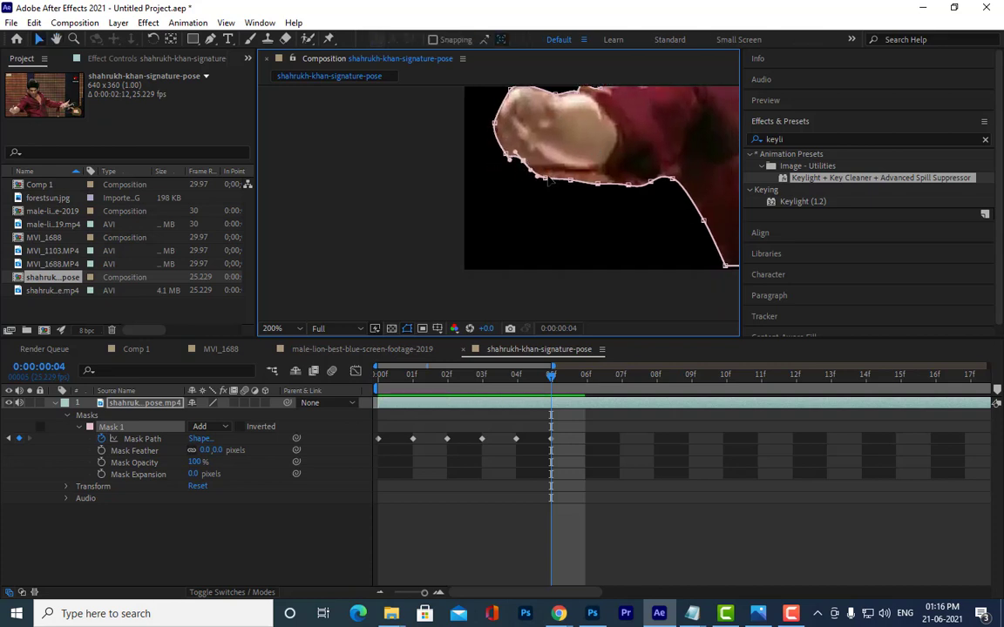
Drag frame 4 mask points along the hand and arm's lower edge, undoing two misplaced moves
mouse_move(548, 179)
mouse_down()
mouse_move(558, 164)
mouse_move(615, 184)
mouse_up()
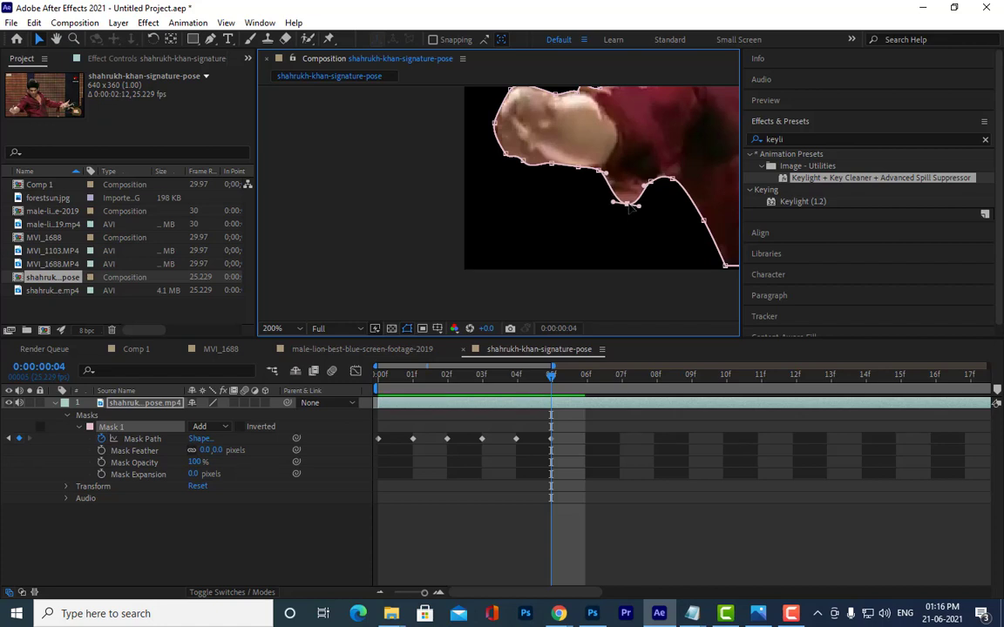
mouse_move(661, 183)
mouse_down()
mouse_move(471, 175)
mouse_move(500, 181)
mouse_up()
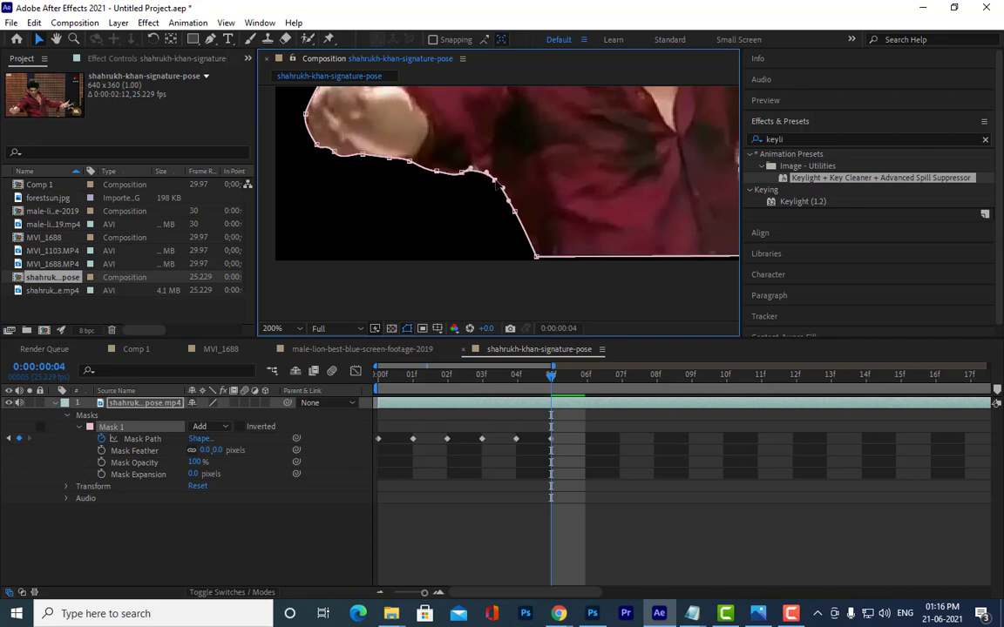
drag(463, 177, 521, 223)
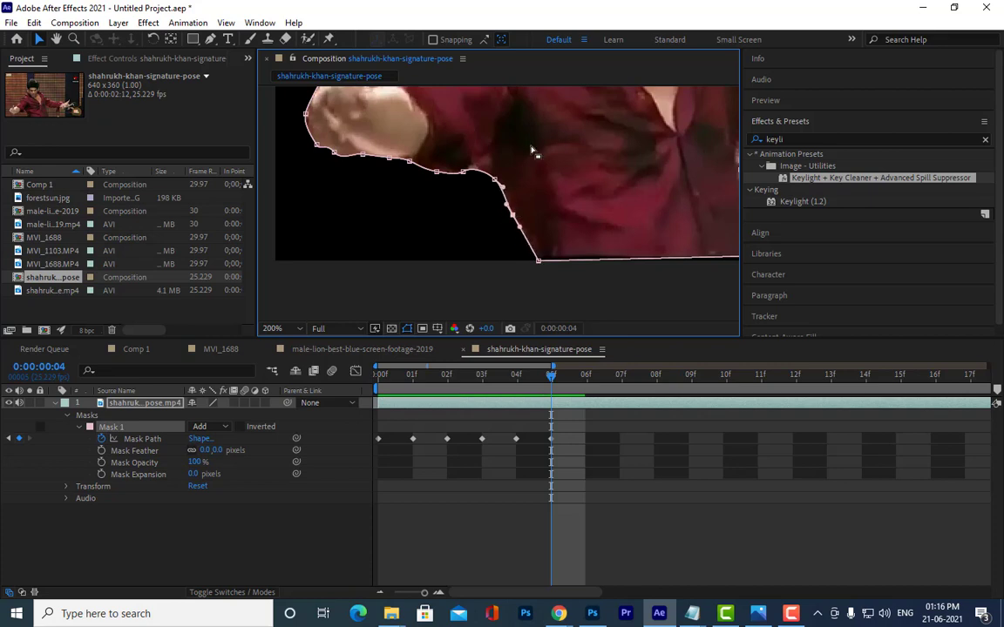
drag(525, 155, 556, 200)
key(ctrl+z)
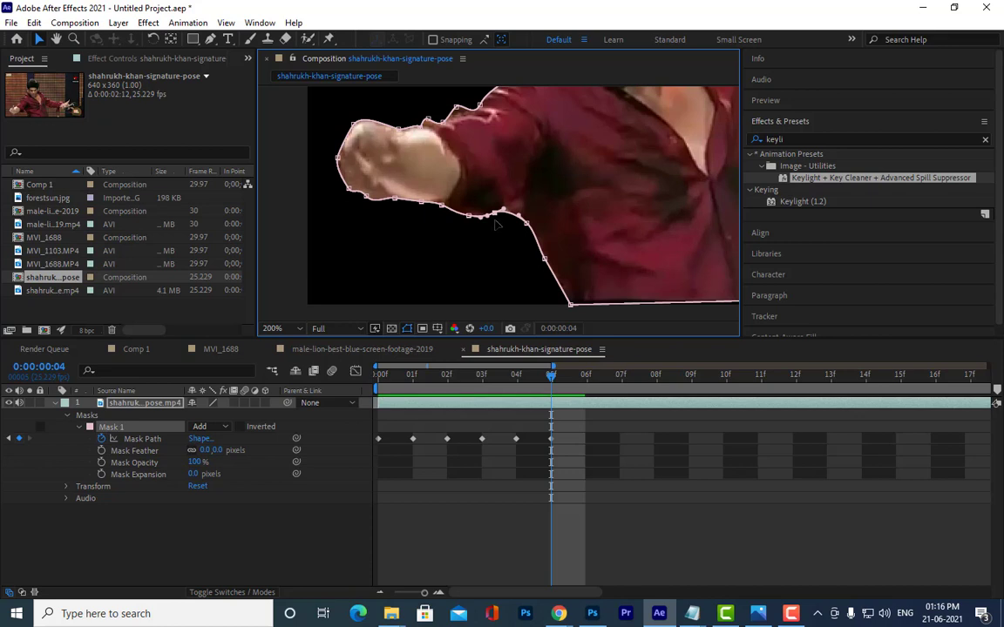
drag(503, 217, 494, 226)
key(ctrl+z)
mouse_move(537, 169)
mouse_down()
mouse_move(531, 272)
mouse_move(495, 263)
mouse_move(547, 218)
mouse_up()
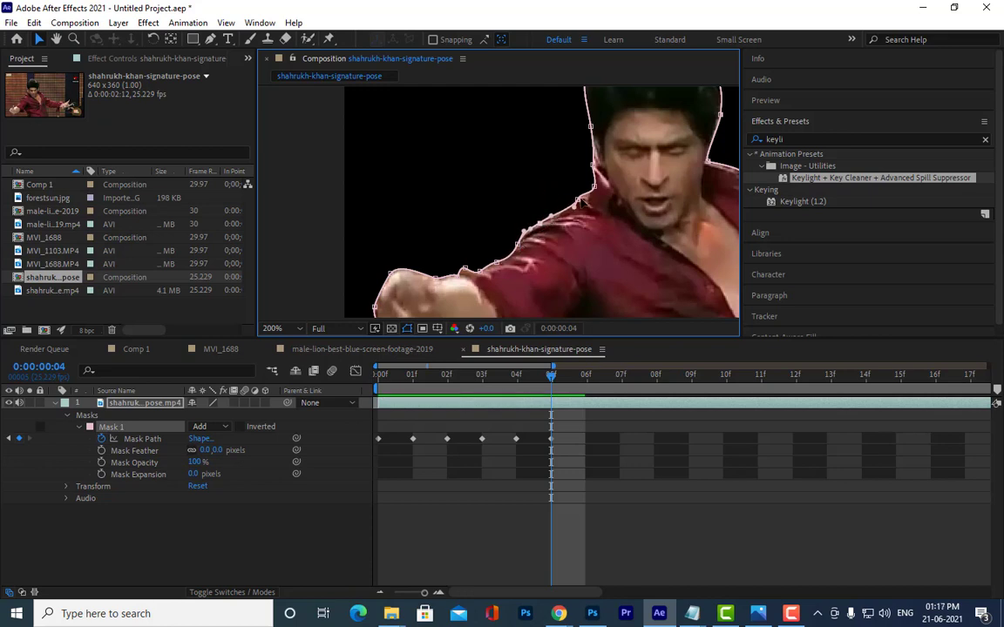
Nudge mask points near the shoulder and along the head's left edge closer to the hair
drag(577, 201, 582, 184)
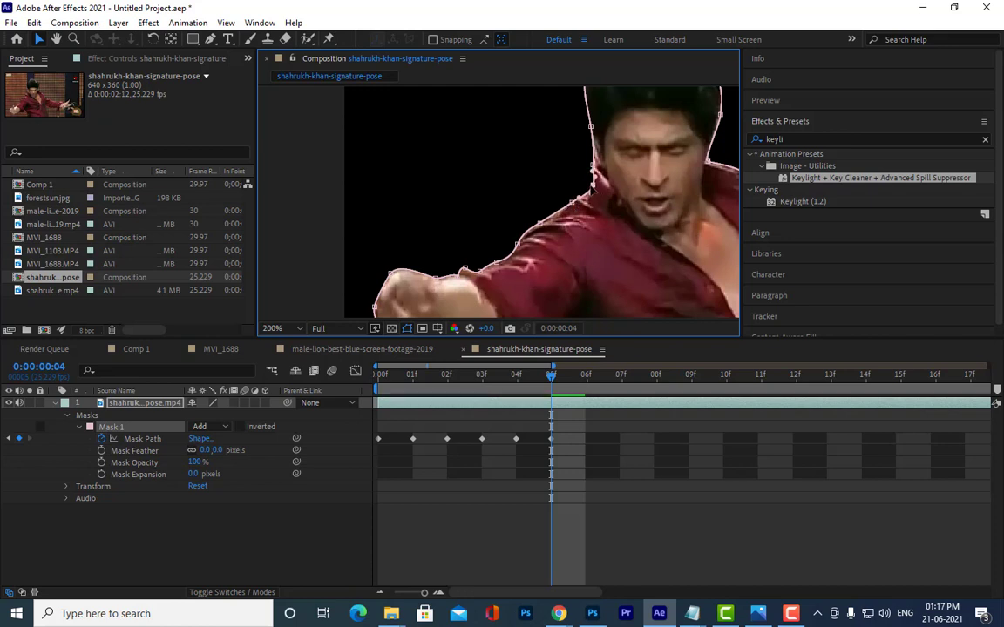
scroll(649, 233, up, 1)
scroll(649, 233, up, 1)
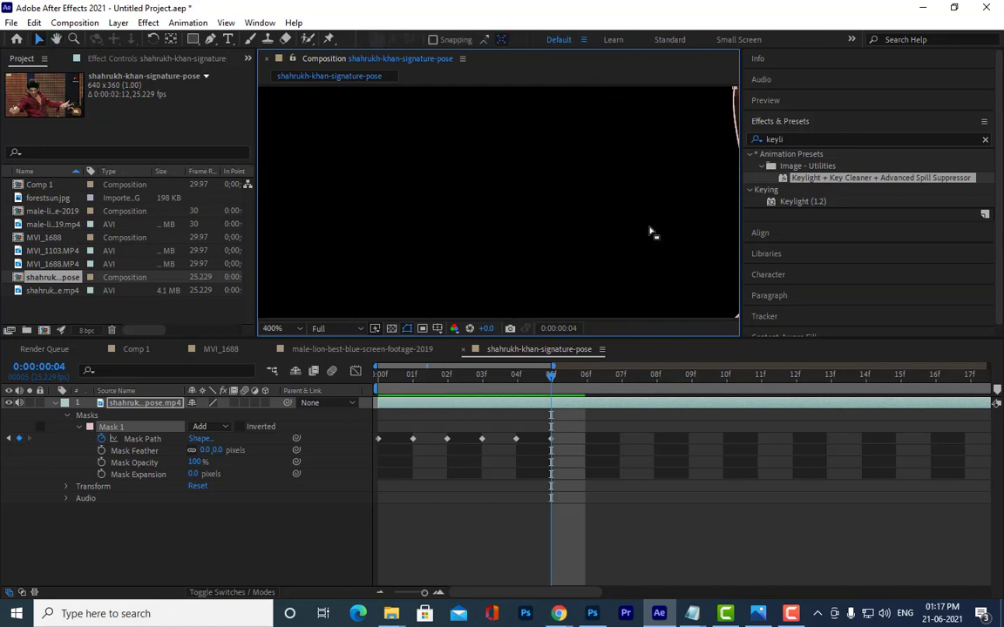
scroll(610, 218, down, 1)
scroll(554, 199, down, 1)
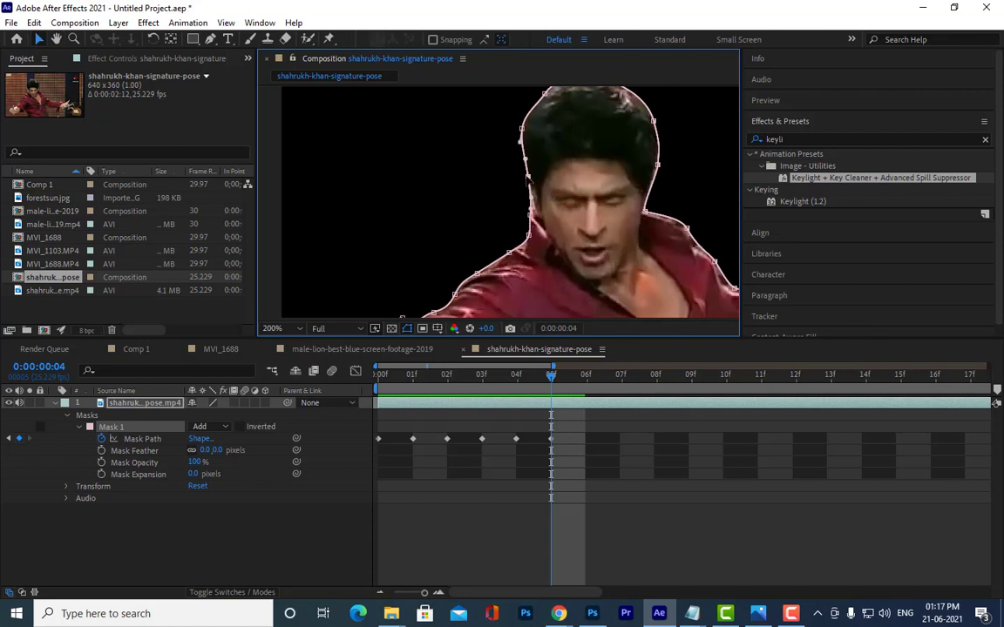
drag(528, 179, 530, 177)
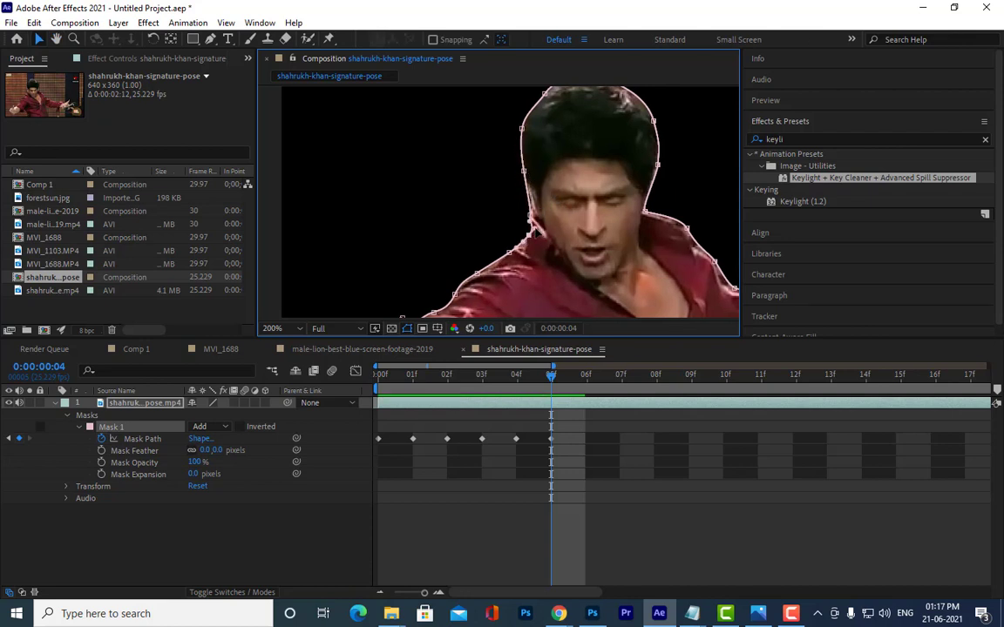
drag(536, 232, 533, 228)
drag(529, 183, 537, 183)
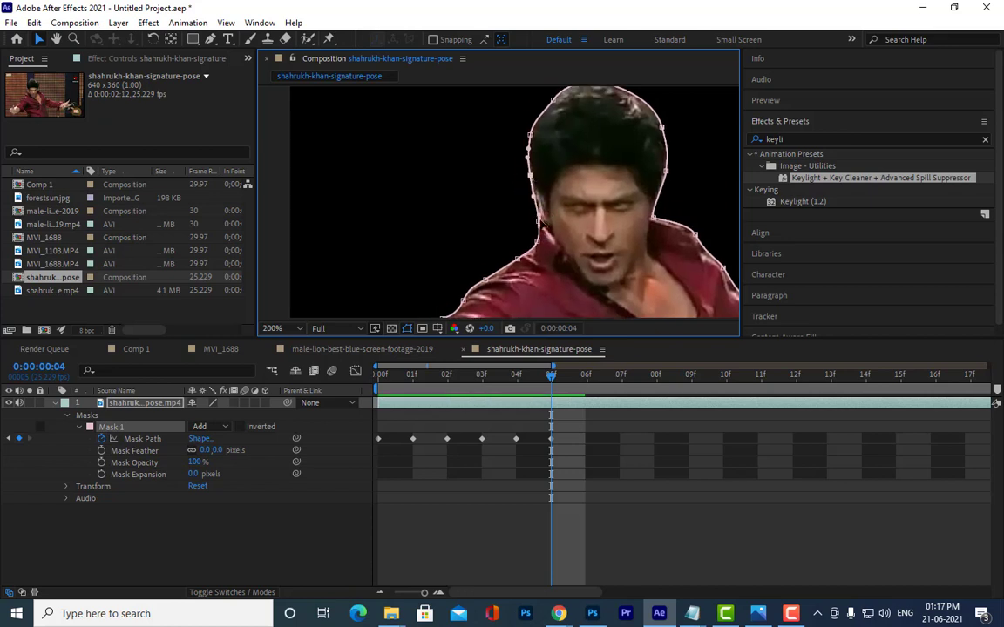
drag(537, 225, 535, 229)
Pull the mask out around the top of the hair and reshape its curve down the head's right side
drag(532, 142, 538, 224)
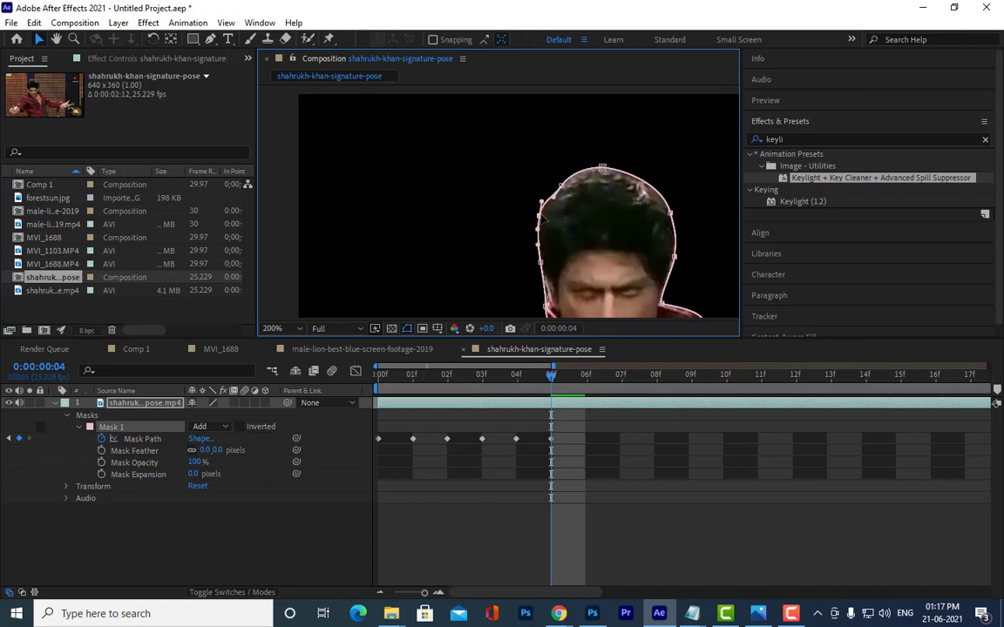
mouse_move(561, 184)
mouse_down()
mouse_move(551, 167)
mouse_move(572, 171)
mouse_up()
click(603, 167)
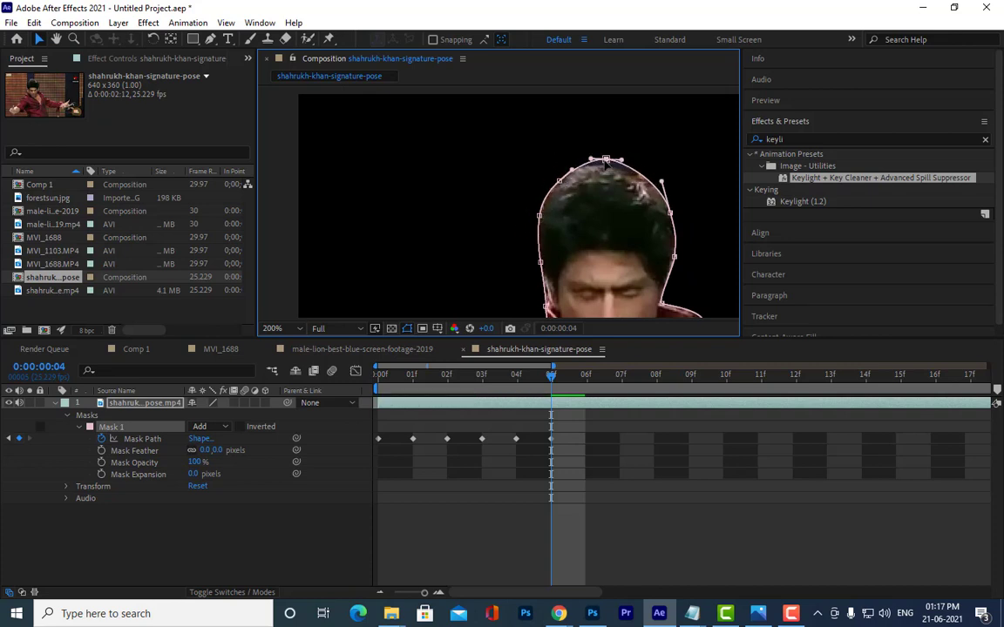
drag(673, 212, 667, 218)
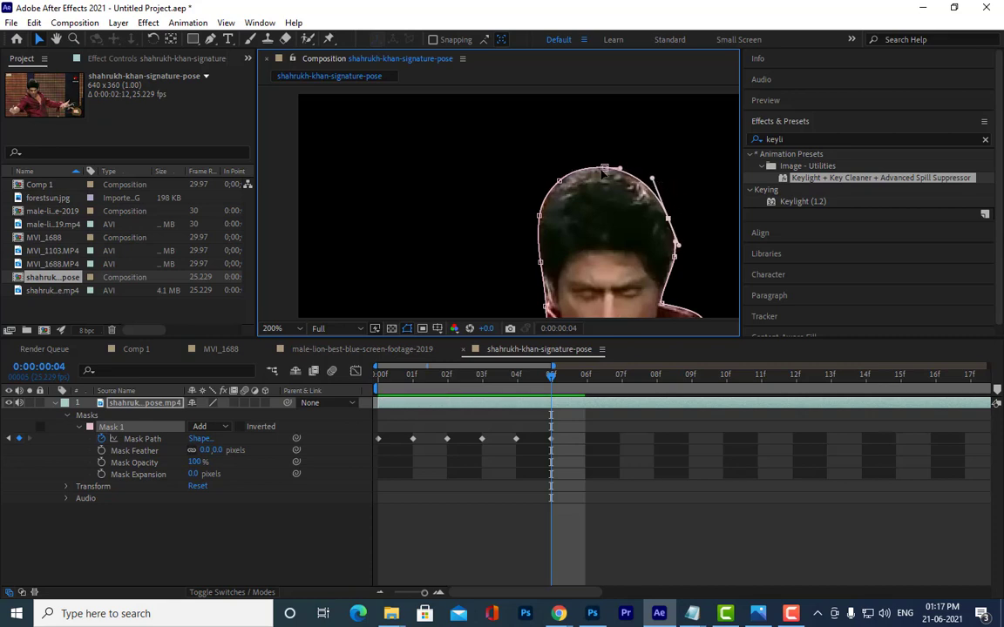
drag(604, 167, 613, 174)
Reshape the mask outline at the point near the right shoulder
drag(678, 262, 559, 174)
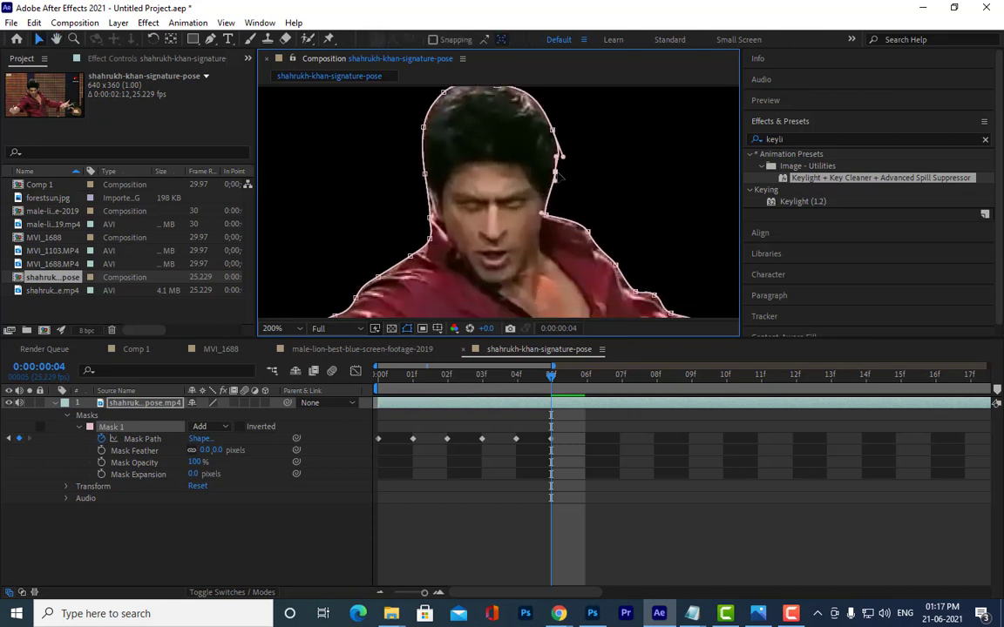
click(544, 216)
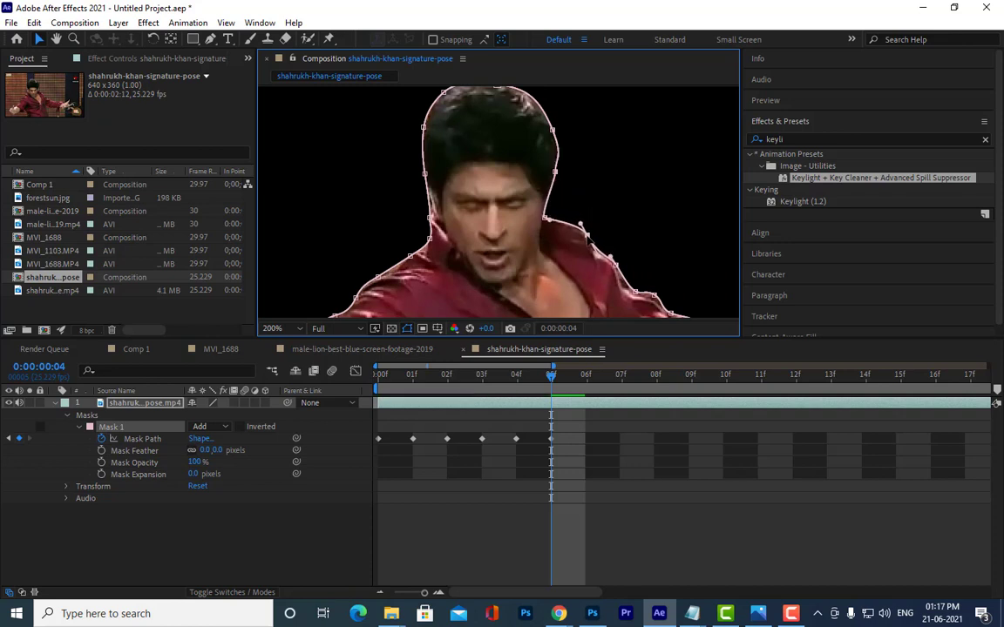
drag(544, 217, 546, 219)
scroll(634, 237, down, 3)
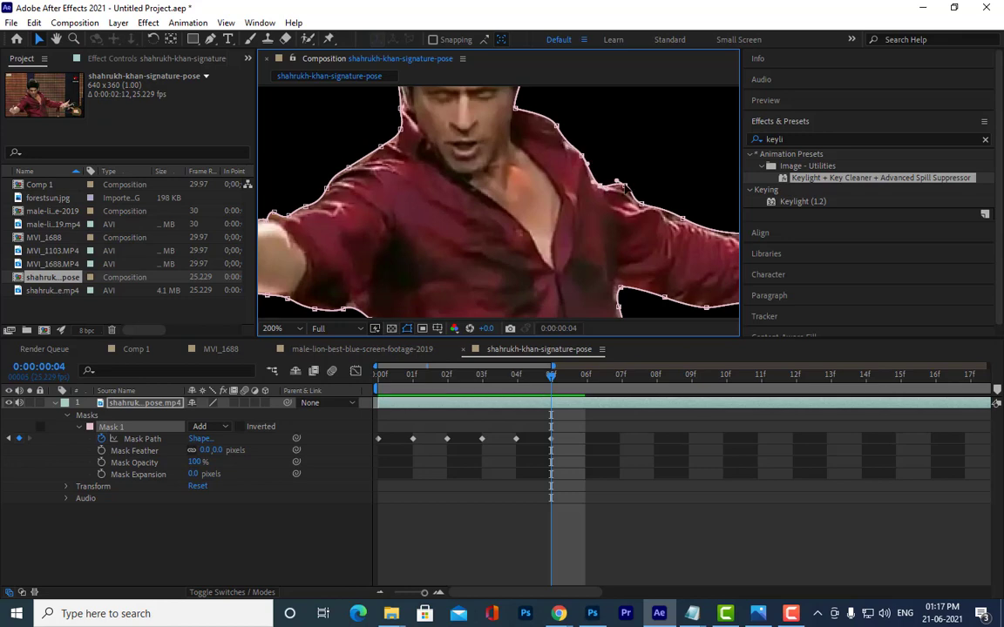
Pull frame 4 mask points in along the upper arm near the elbow, the thumb and the hand edge
mouse_move(627, 190)
mouse_down()
mouse_move(526, 139)
mouse_move(571, 163)
mouse_up()
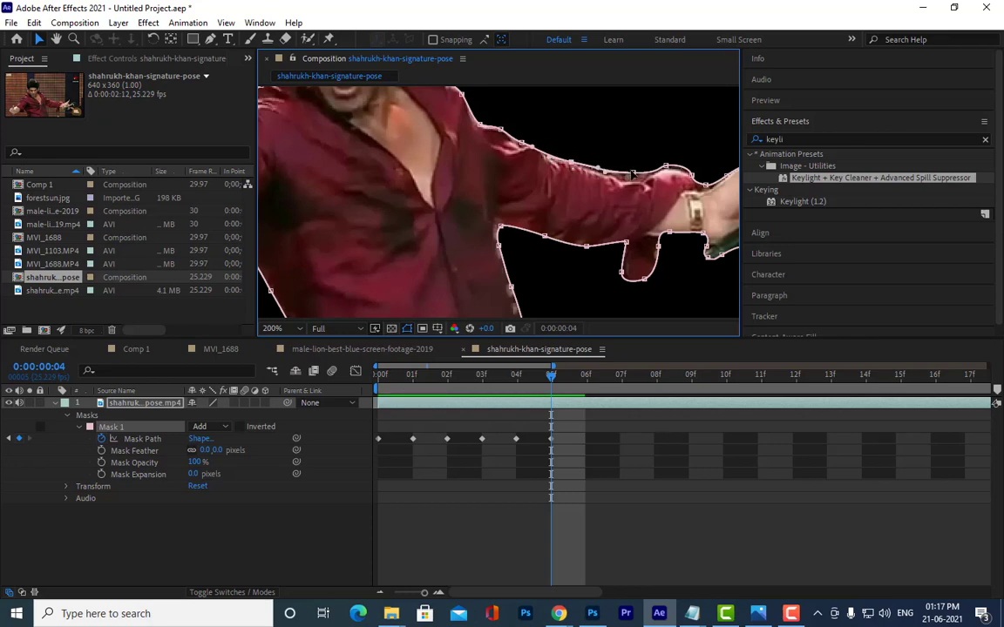
mouse_move(570, 163)
mouse_down()
mouse_move(636, 183)
mouse_move(664, 174)
mouse_move(614, 163)
mouse_up()
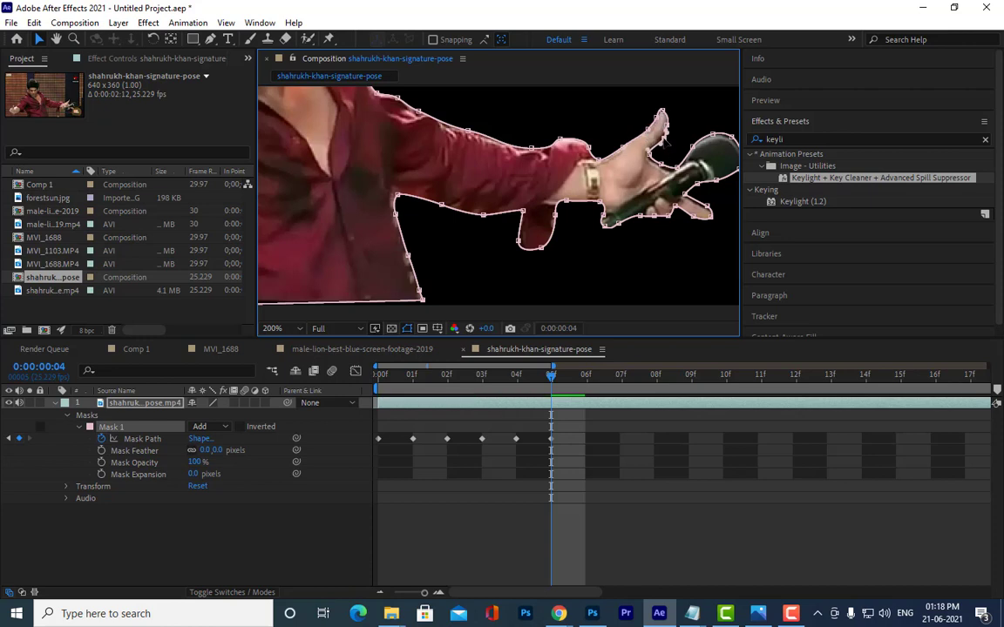
drag(662, 144, 670, 114)
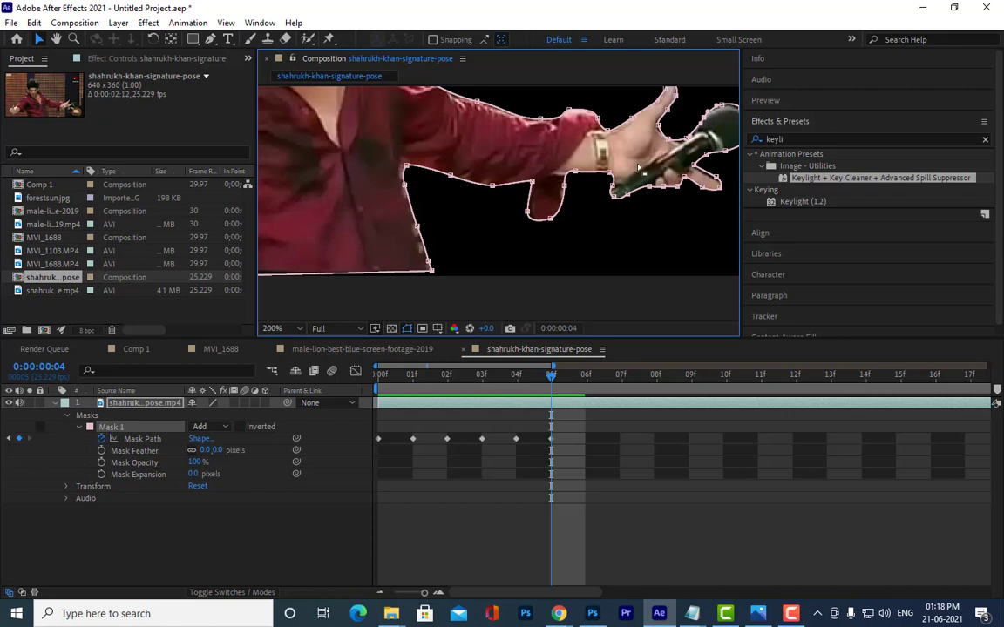
drag(612, 174, 584, 192)
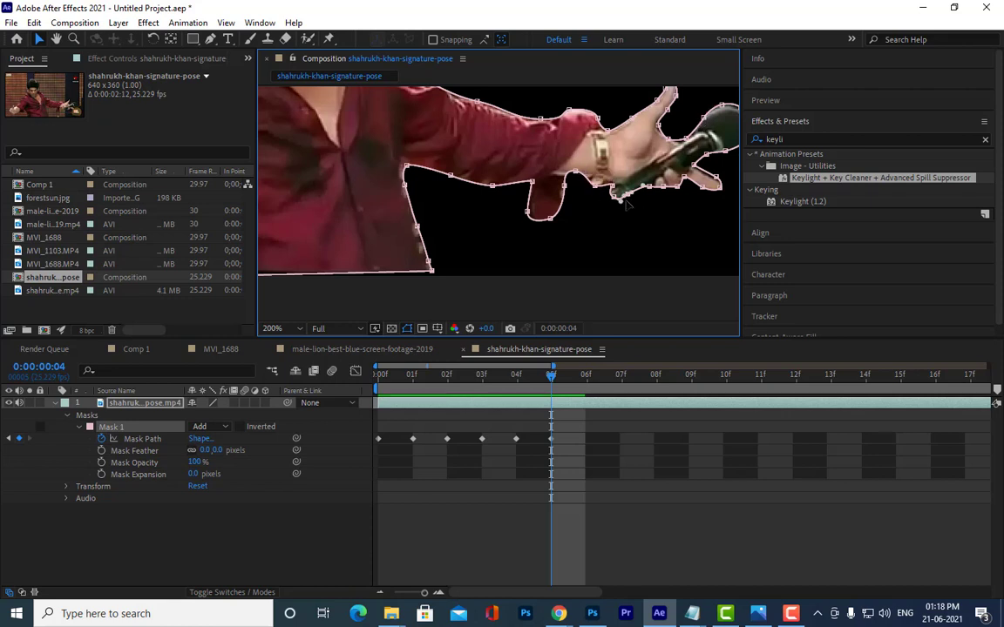
drag(606, 207, 611, 206)
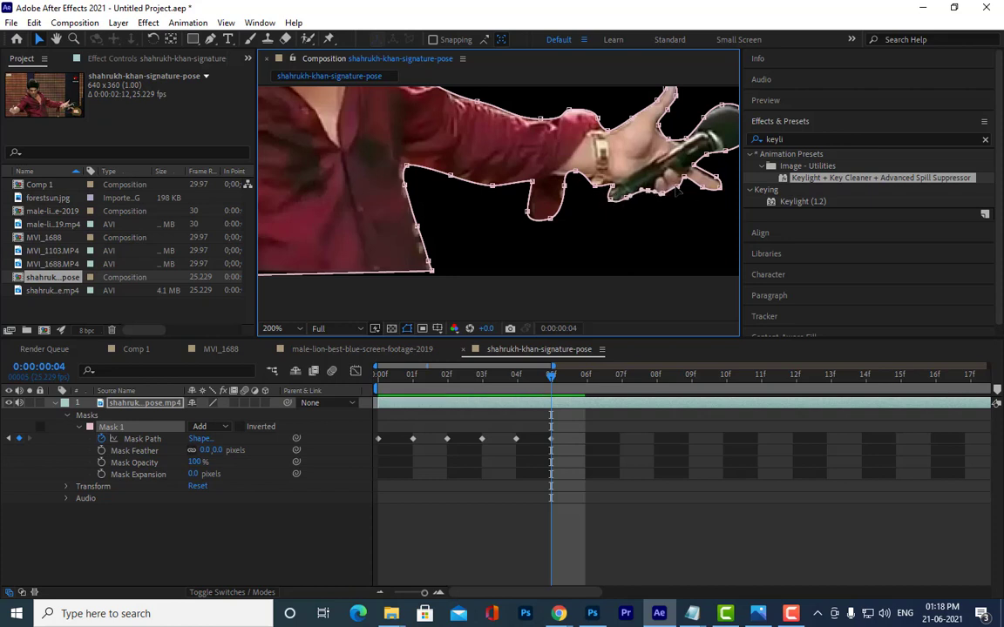
drag(649, 199, 689, 199)
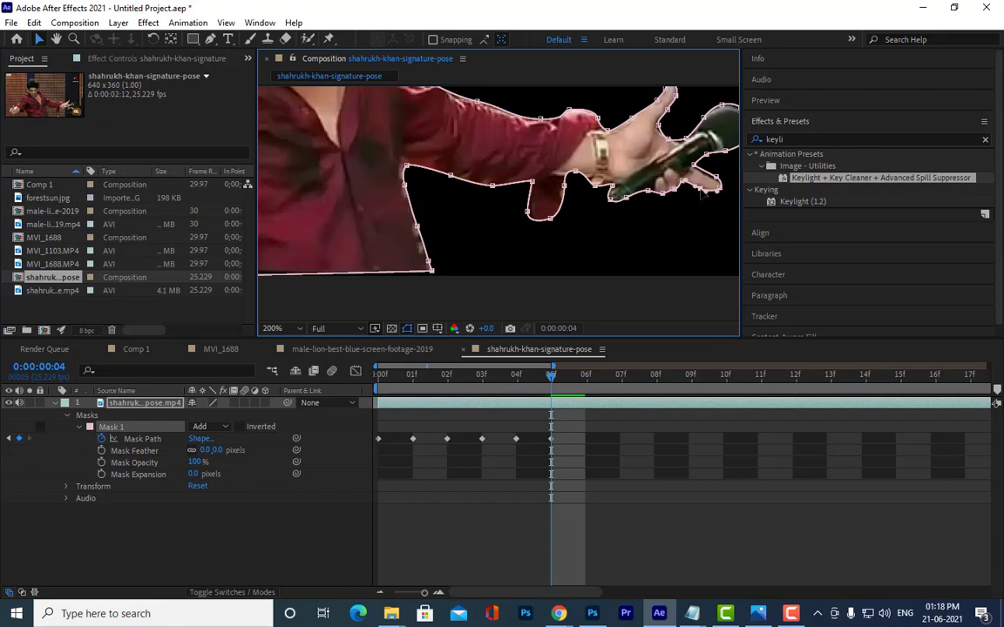
Reshape the mask around the lower finger and add a point to cover the microphone's edge
scroll(697, 195, up, 1)
scroll(695, 194, up, 1)
drag(694, 194, 565, 250)
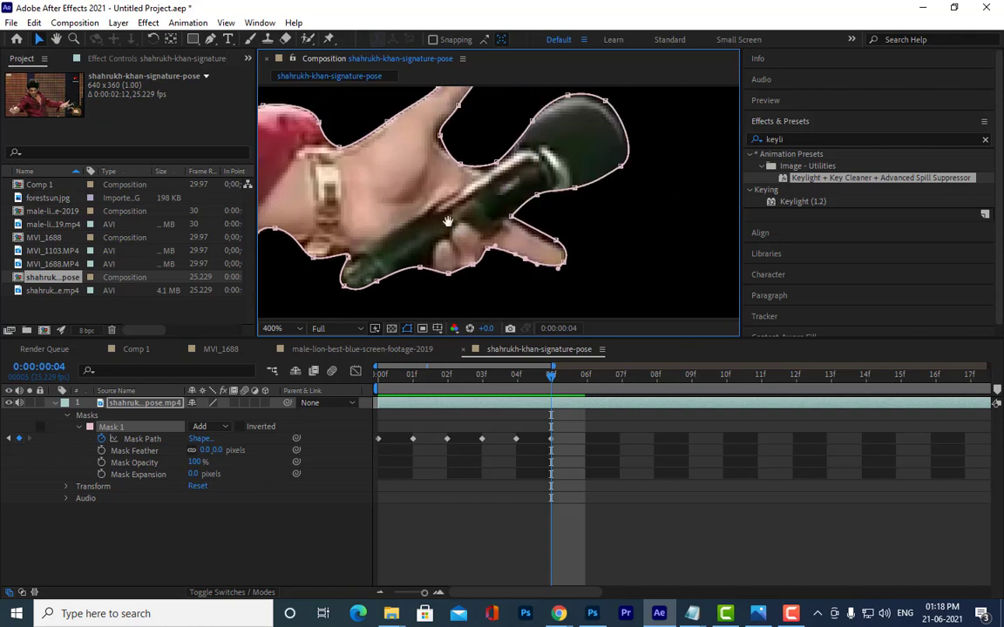
drag(508, 217, 551, 190)
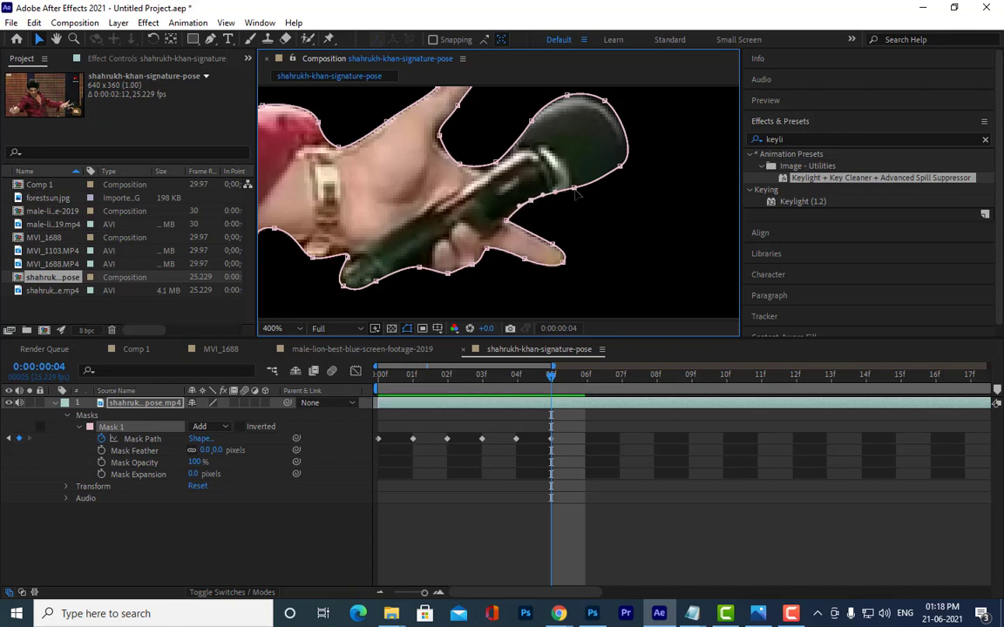
click(607, 177)
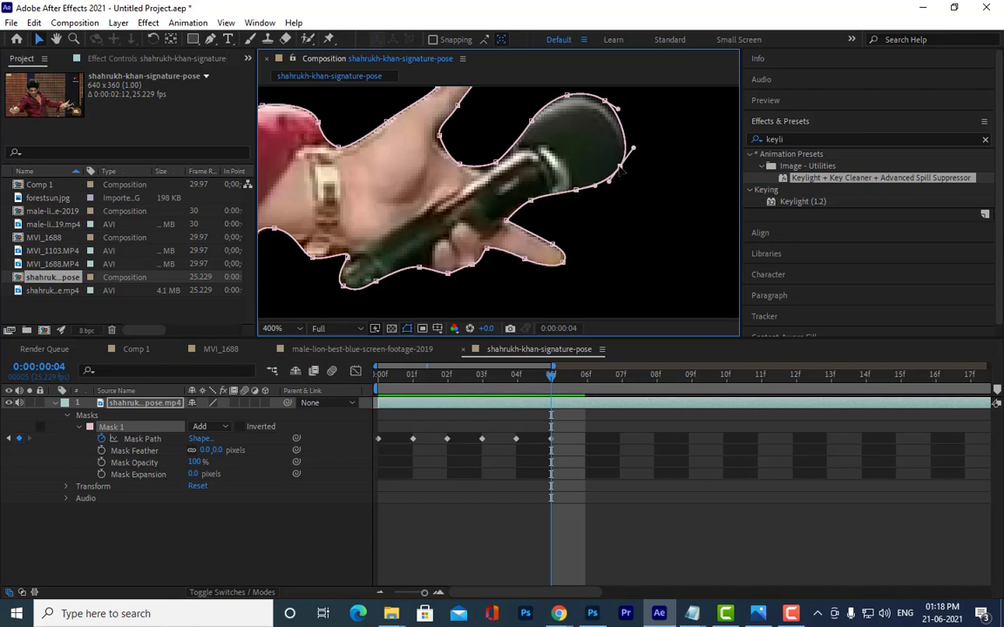
mouse_move(604, 184)
mouse_down()
mouse_move(628, 164)
mouse_move(618, 163)
mouse_up()
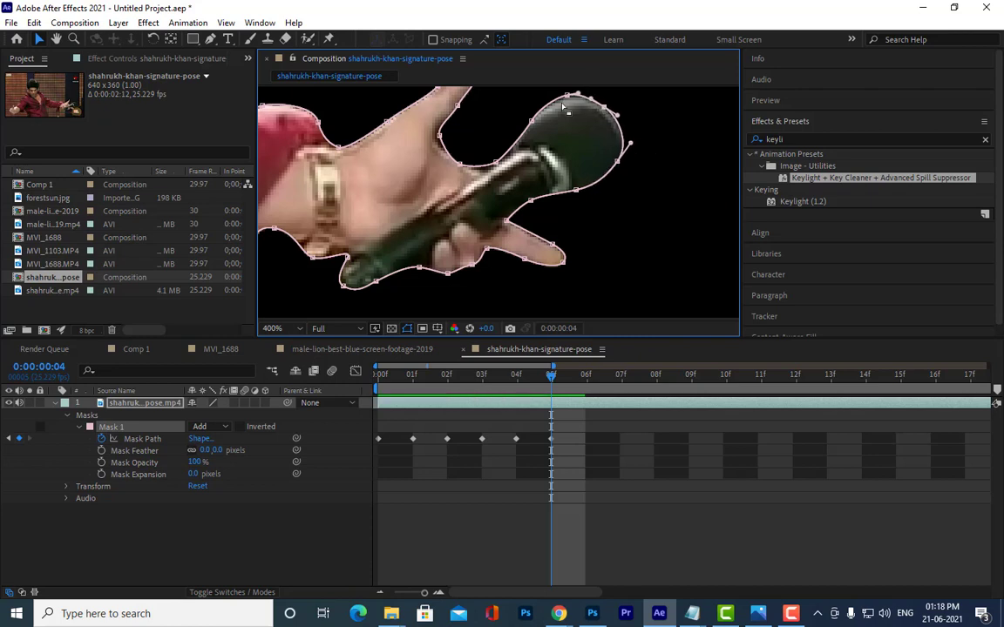
Nudge the mask point beside the microphone down and extend the mask over the raised fingertip
scroll(567, 101, up, 2)
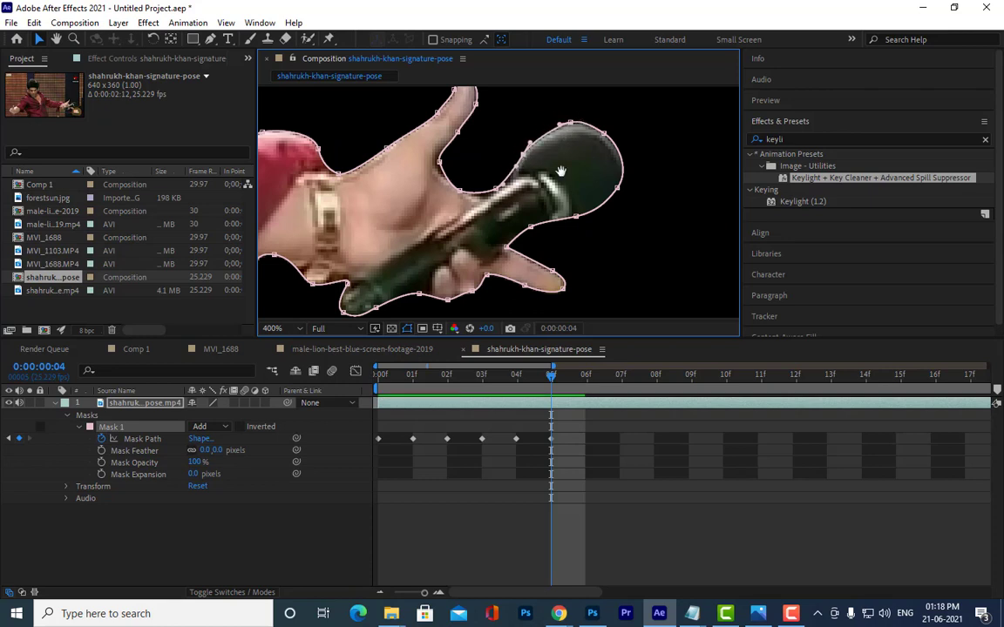
scroll(608, 139, left, 5)
scroll(609, 139, down, 2)
scroll(609, 139, up, 5)
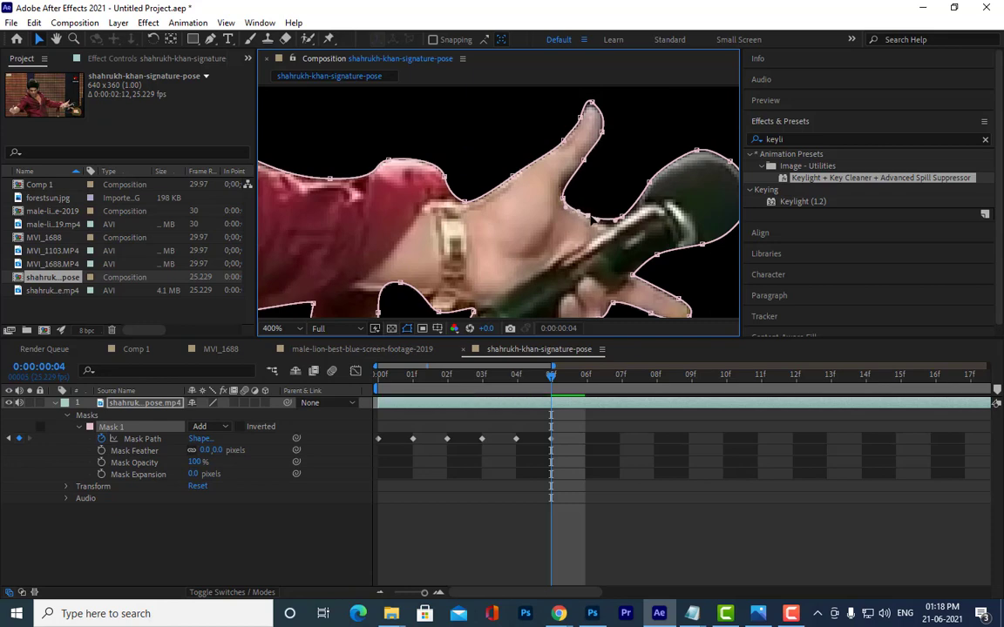
drag(623, 212, 625, 217)
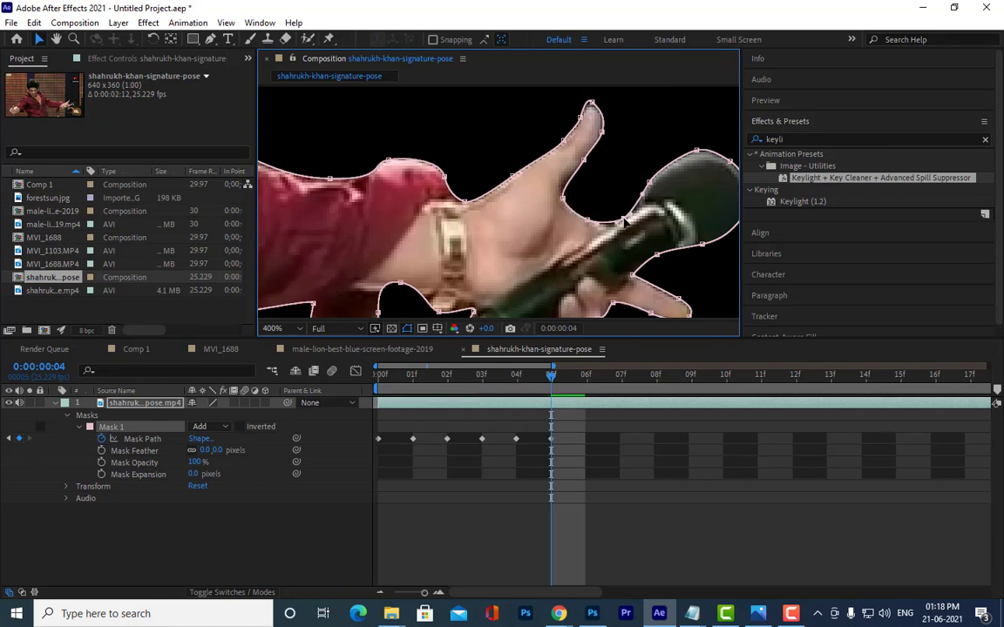
drag(601, 133, 605, 118)
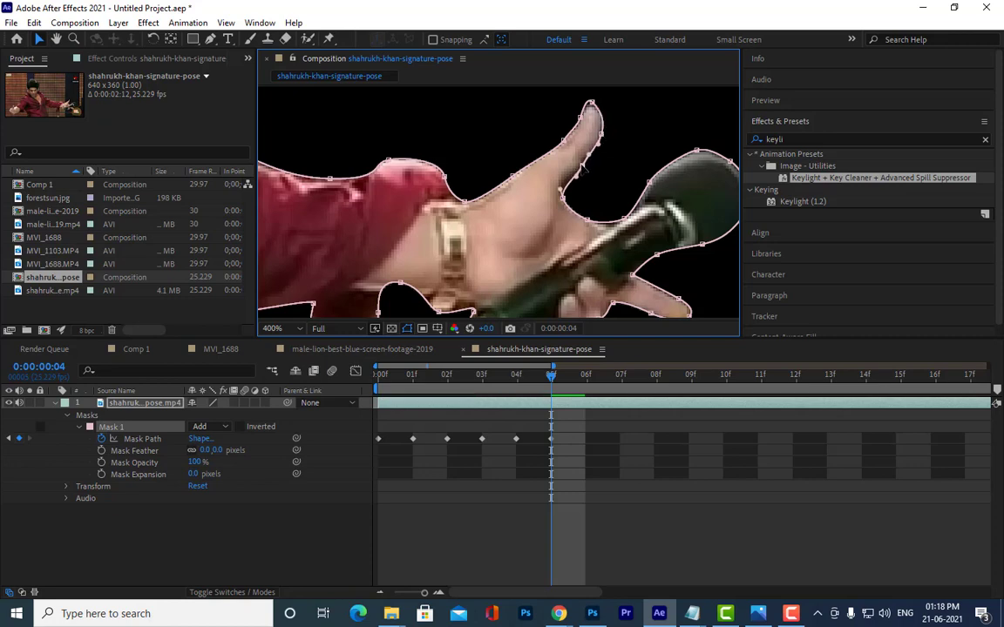
Adjust the mask where the sleeve meets the hand, then recenter the whole figure
scroll(591, 104, down, 2)
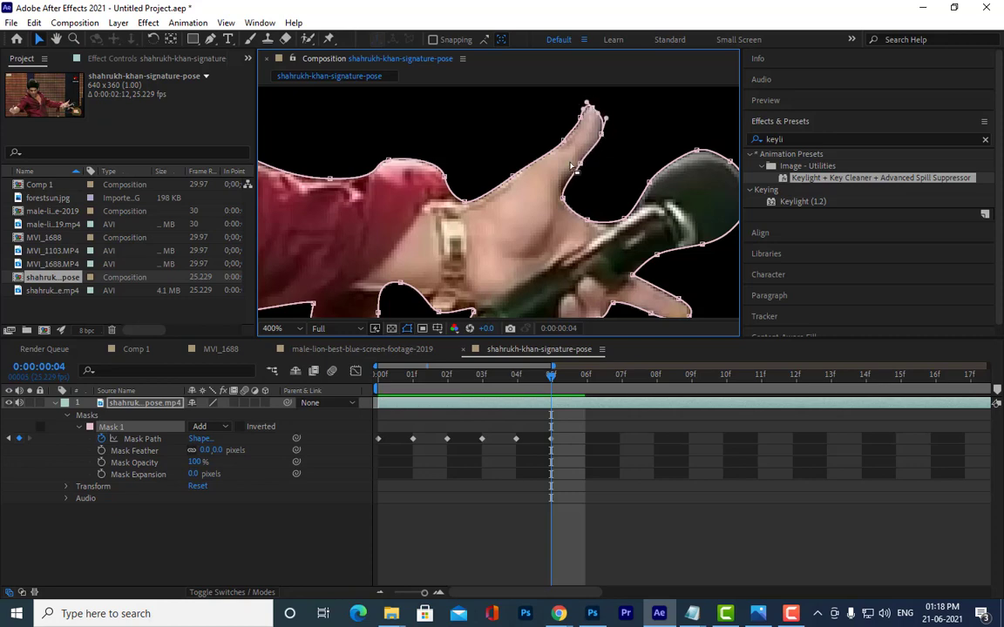
scroll(645, 140, down, 2)
scroll(698, 150, up, 2)
drag(698, 149, 586, 186)
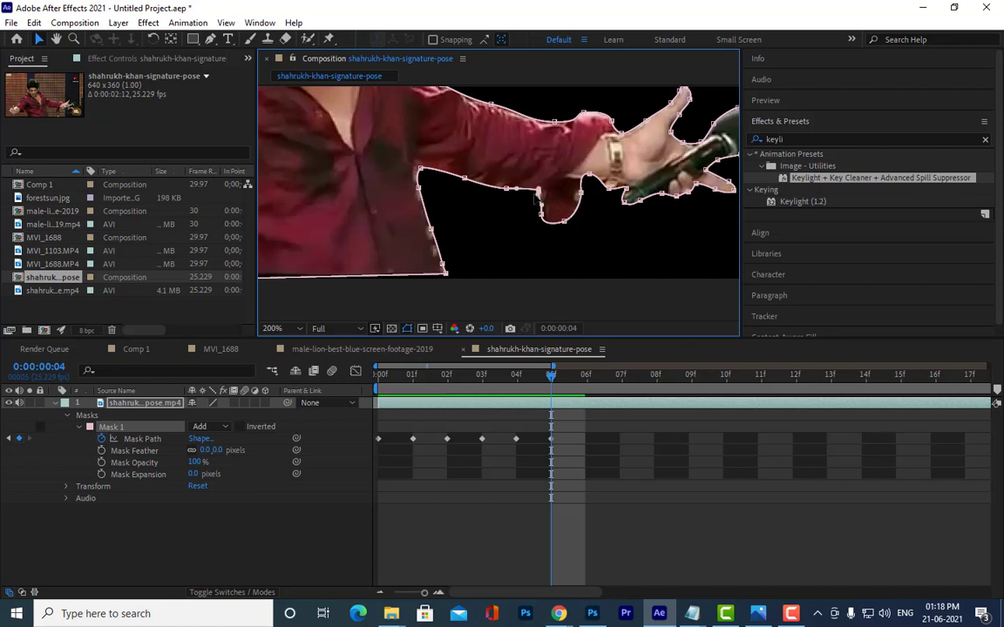
mouse_move(504, 187)
mouse_down()
mouse_move(518, 190)
mouse_move(424, 201)
mouse_up()
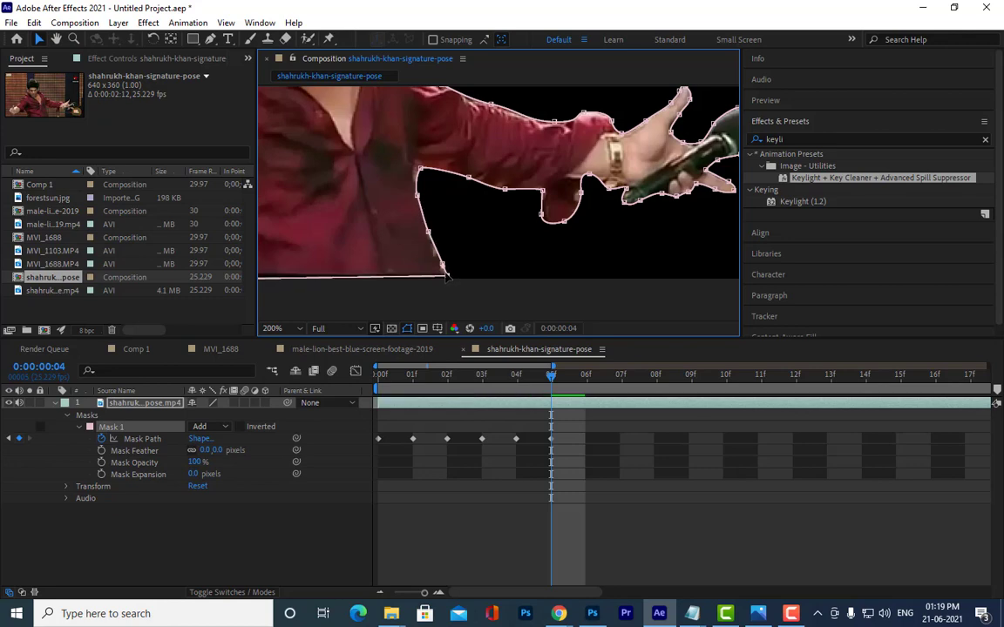
scroll(594, 247, down, 2)
drag(593, 247, 752, 223)
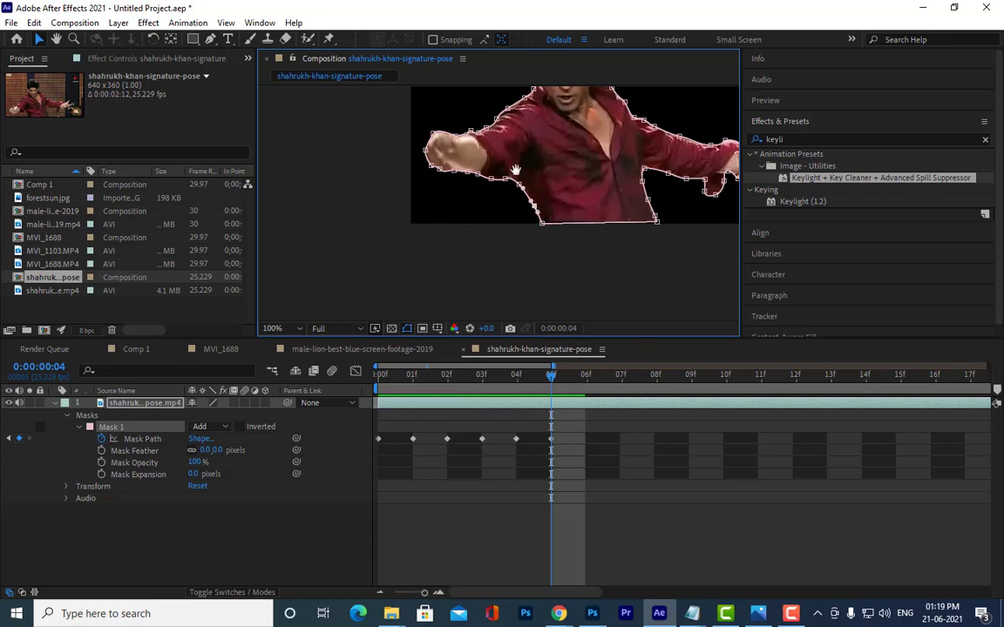
Preview the masked frames made so far with the Selection tool active
mouse_move(506, 173)
mouse_down()
mouse_move(531, 181)
mouse_move(531, 207)
mouse_move(590, 215)
mouse_move(481, 231)
mouse_up()
scroll(531, 182, up, 4)
scroll(590, 214, down, 2)
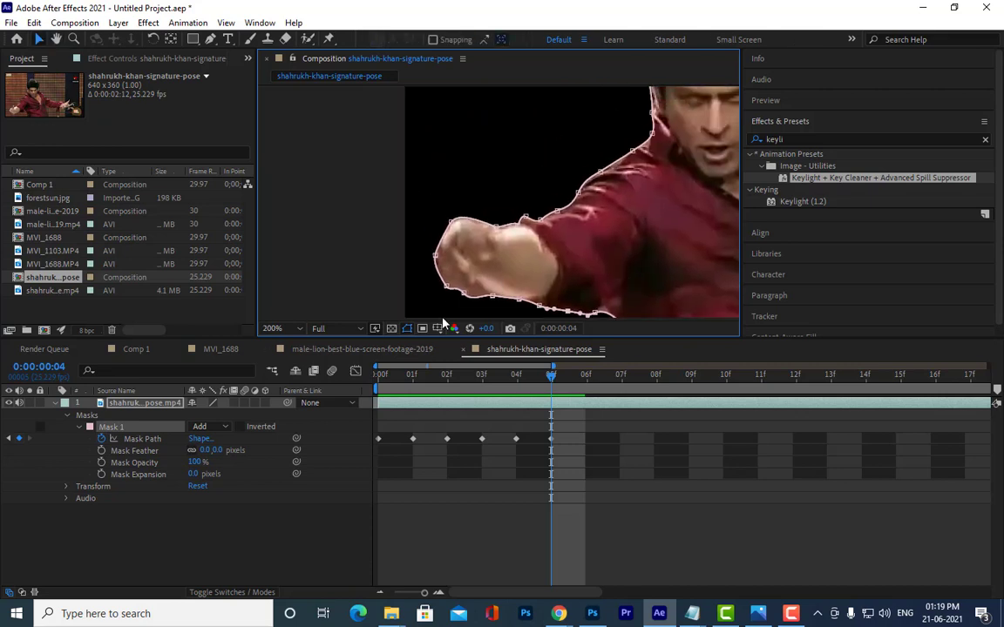
key(v)
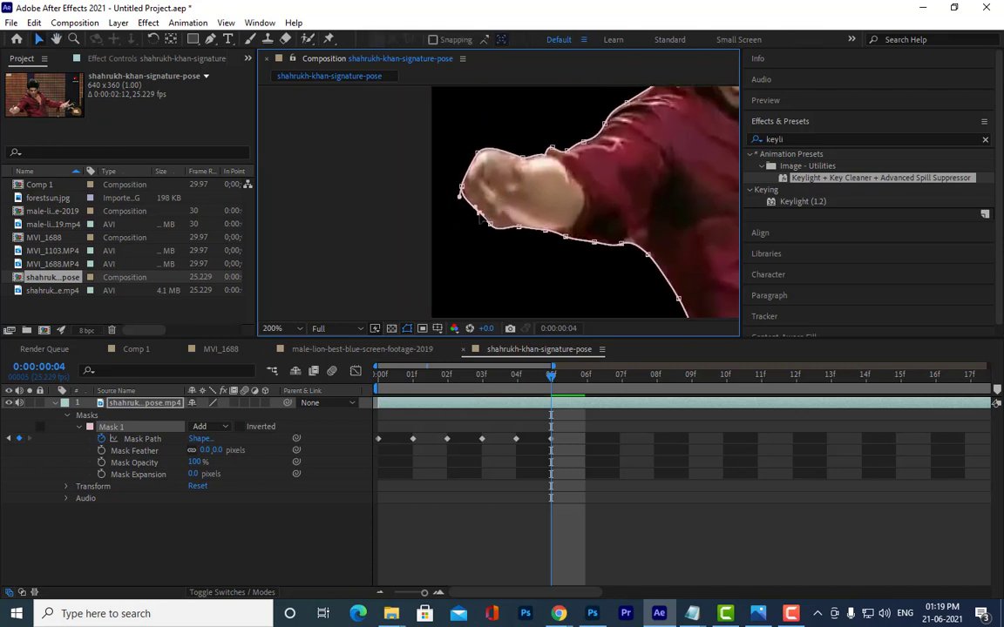
mouse_move(474, 220)
mouse_down()
mouse_move(432, 225)
mouse_move(441, 227)
mouse_up()
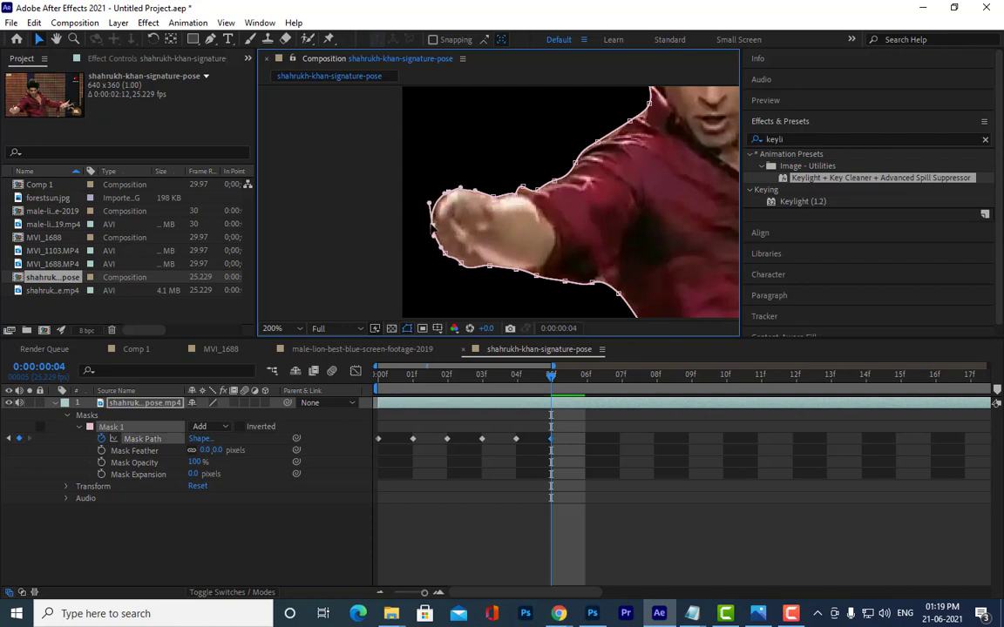
key(space)
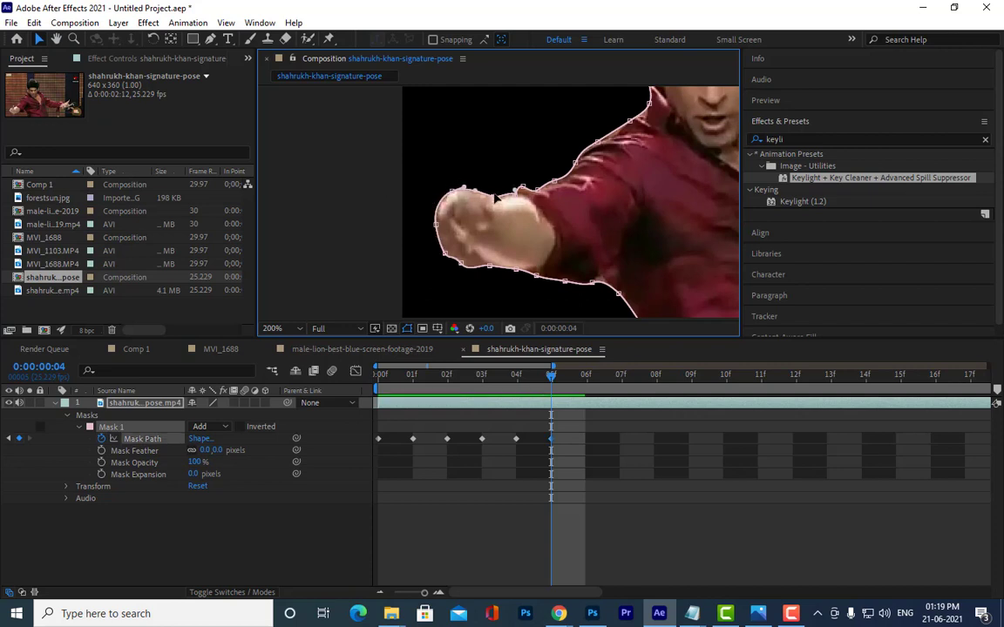
At 200% zoom, adjust the mask point at the top of the head, undoing one misplaced move
scroll(515, 183, right, 3)
scroll(514, 183, up, 1)
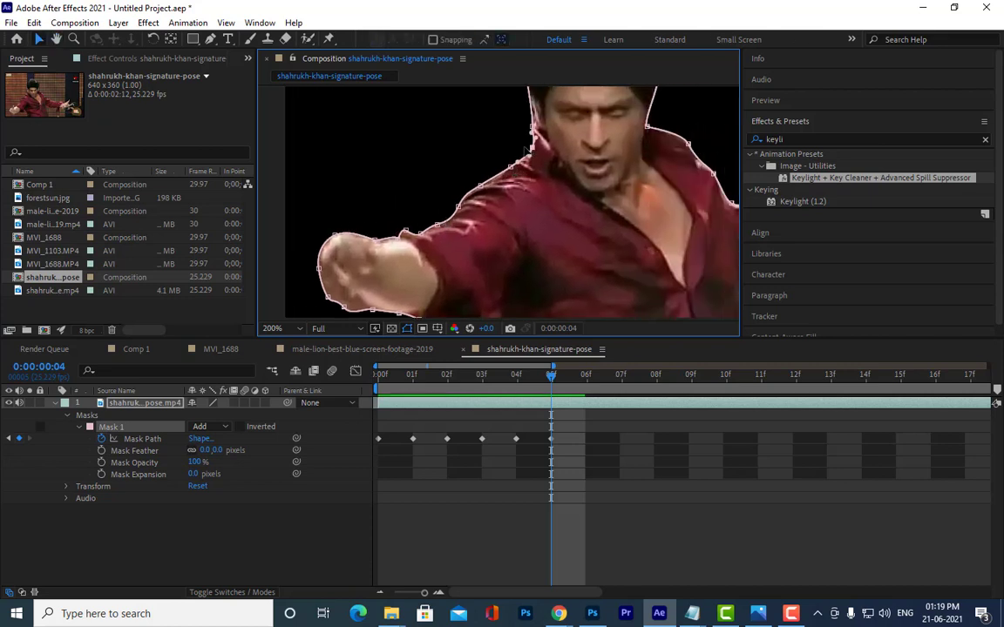
scroll(481, 141, up, 3)
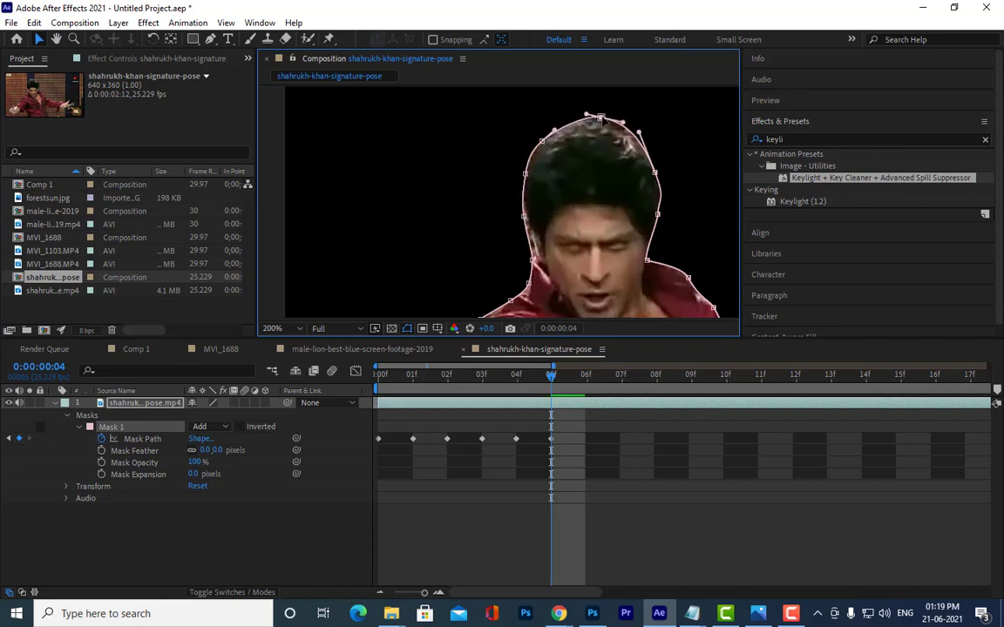
drag(655, 172, 668, 166)
key(ctrl+z)
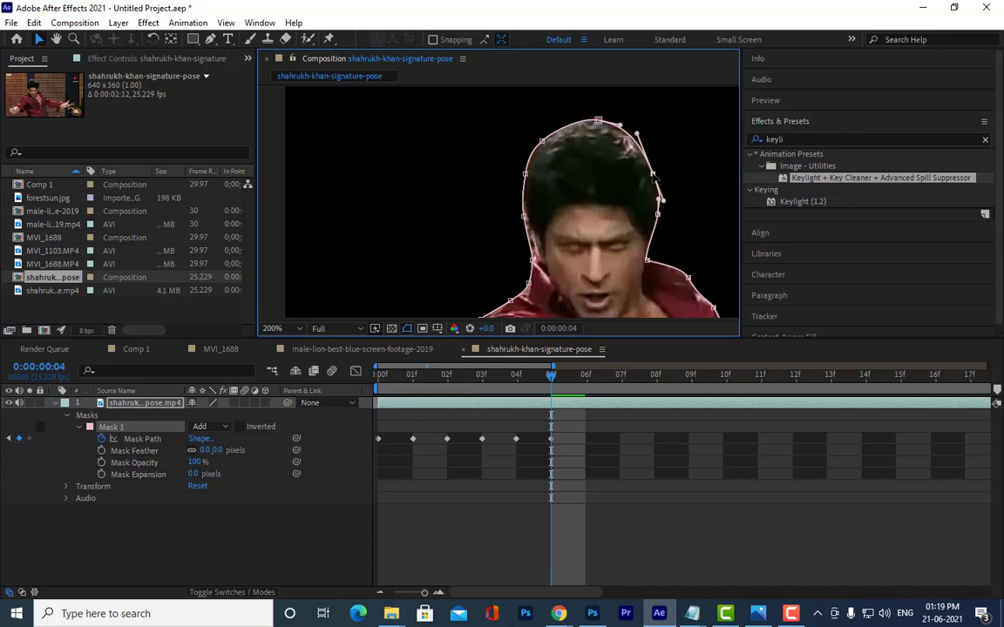
drag(597, 119, 591, 119)
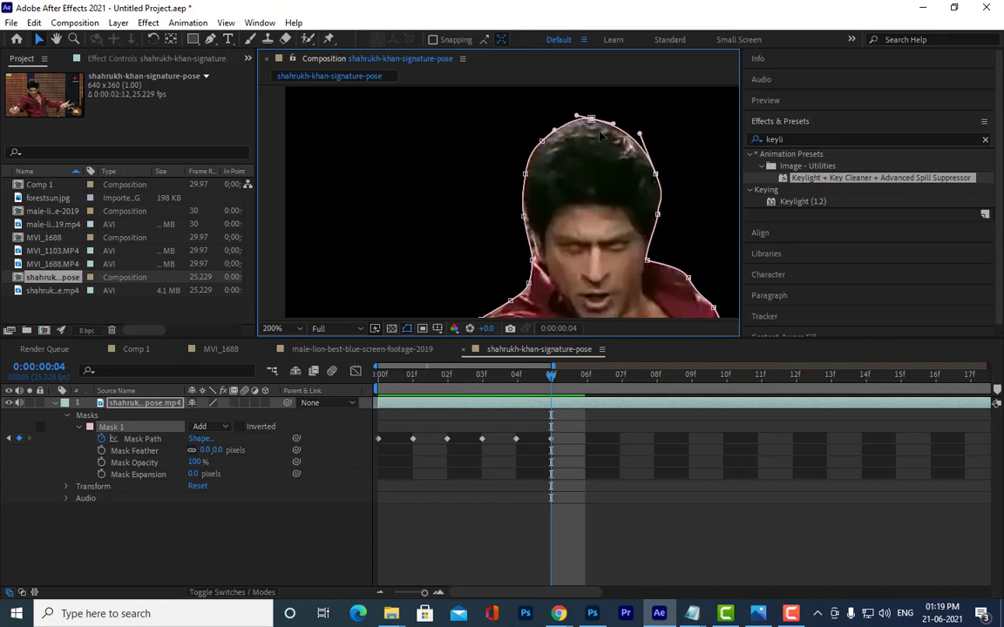
scroll(591, 119, down, 2)
drag(523, 134, 614, 146)
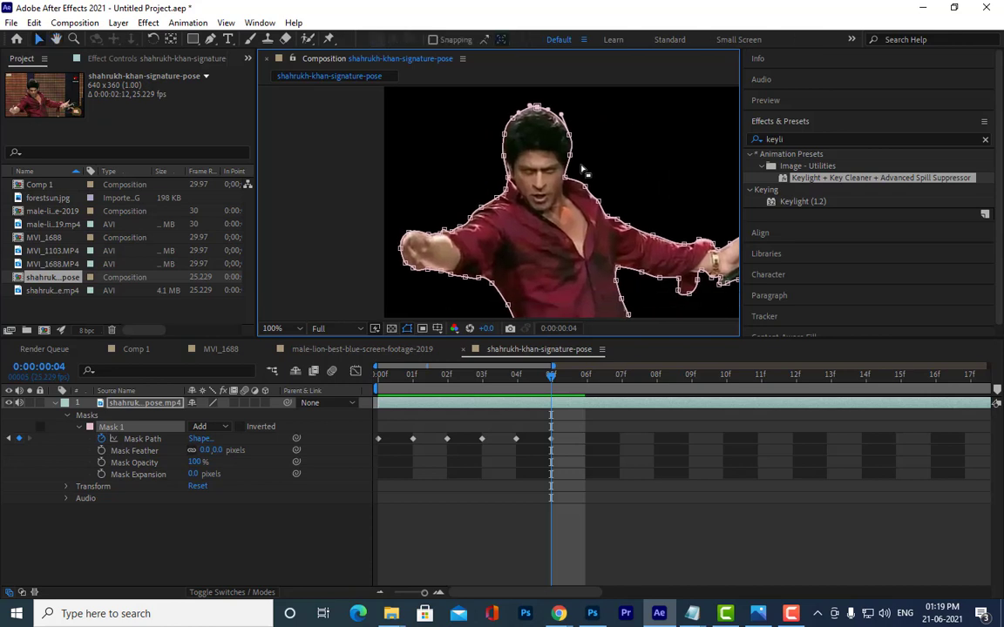
Reshape the mask edge along the arm while panning over the head and chest
scroll(563, 174, up, 2)
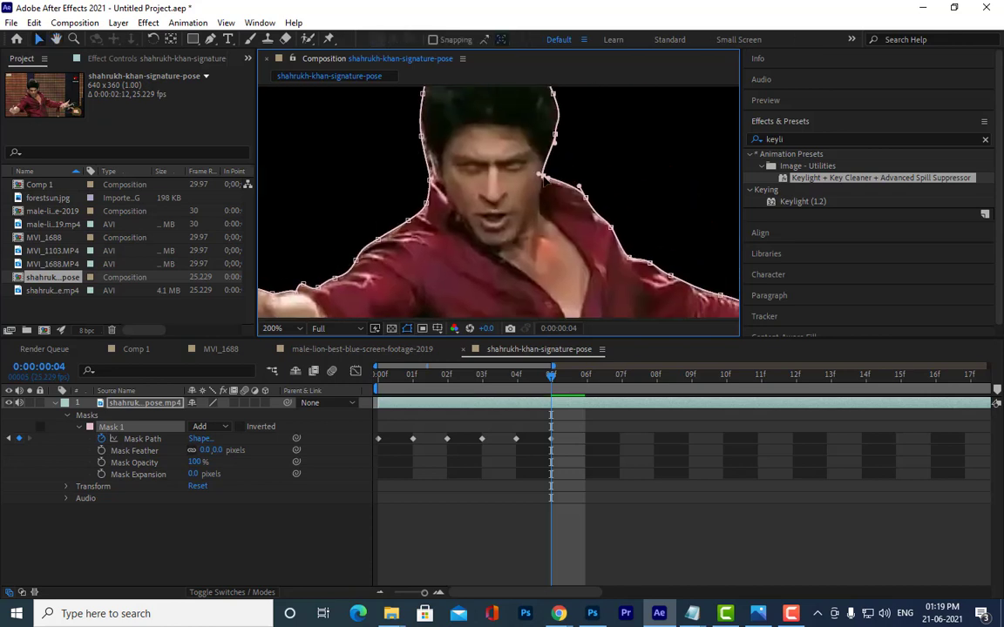
drag(587, 149, 601, 168)
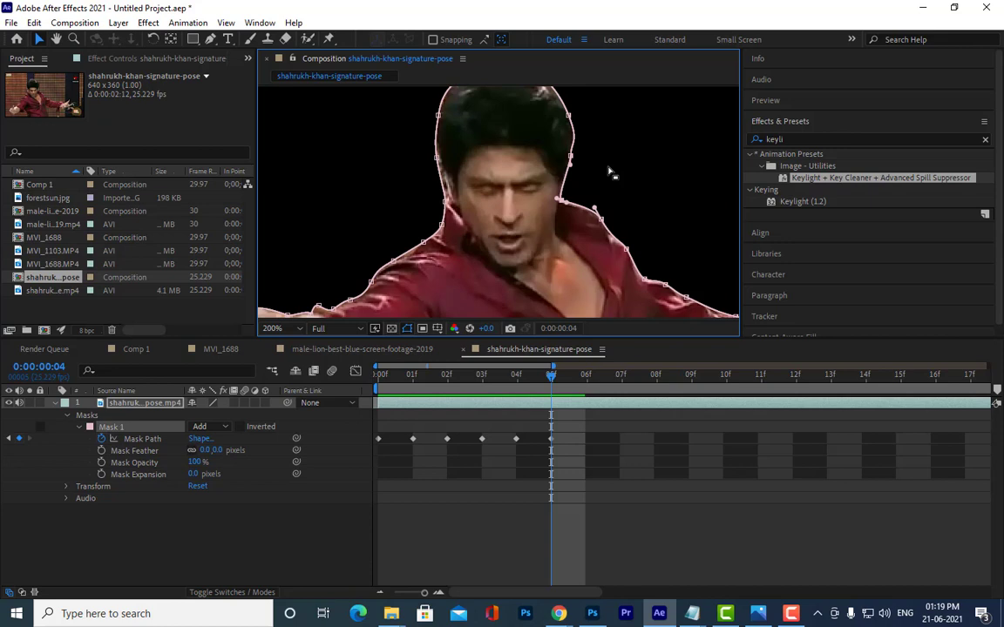
key(h)
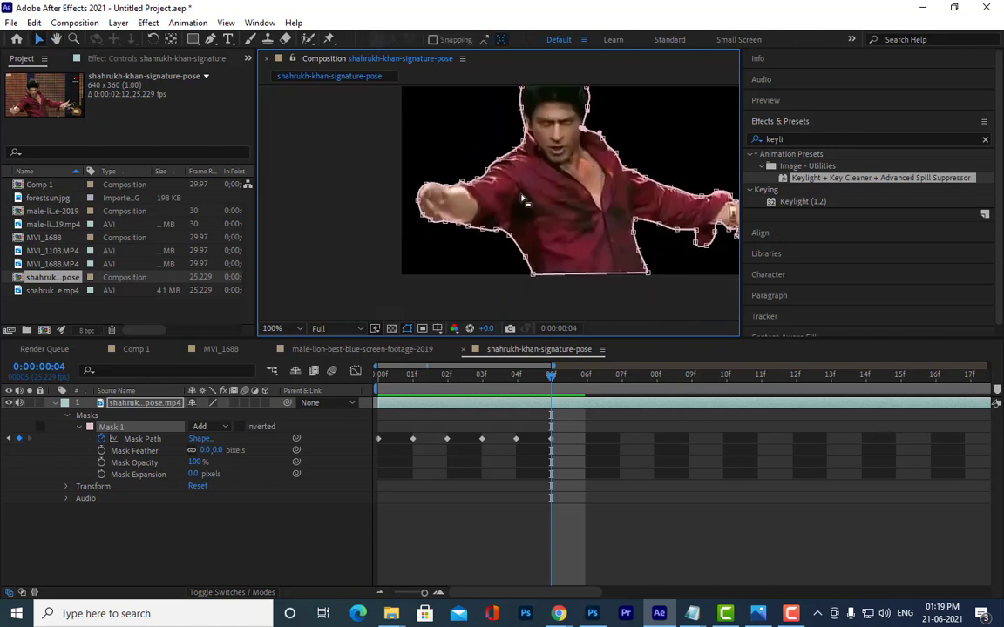
scroll(506, 228, up, 2)
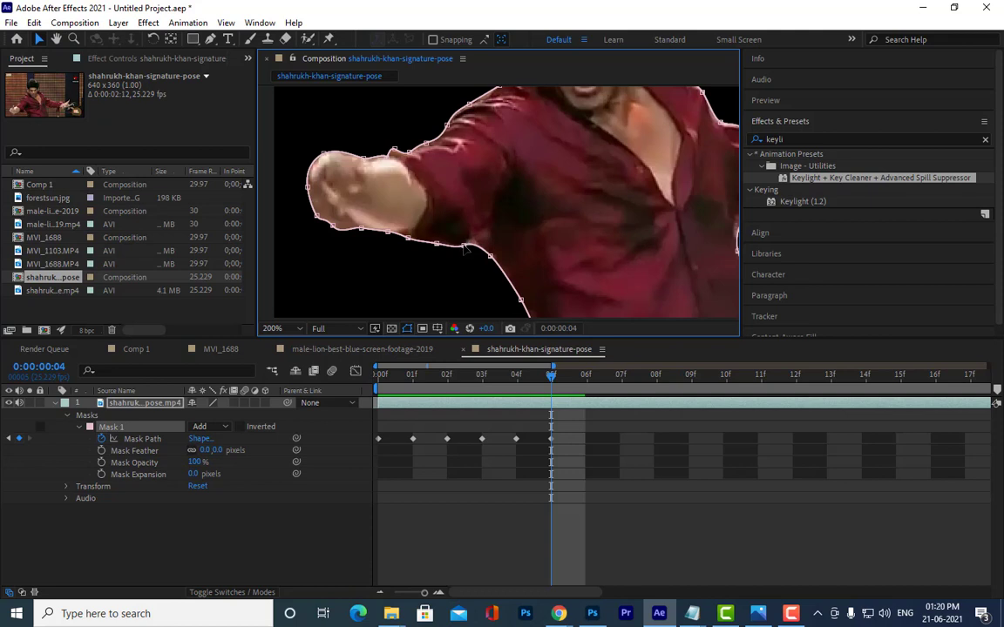
drag(465, 248, 469, 247)
mouse_move(490, 260)
mouse_down()
mouse_move(537, 202)
mouse_move(539, 233)
mouse_up()
key(v)
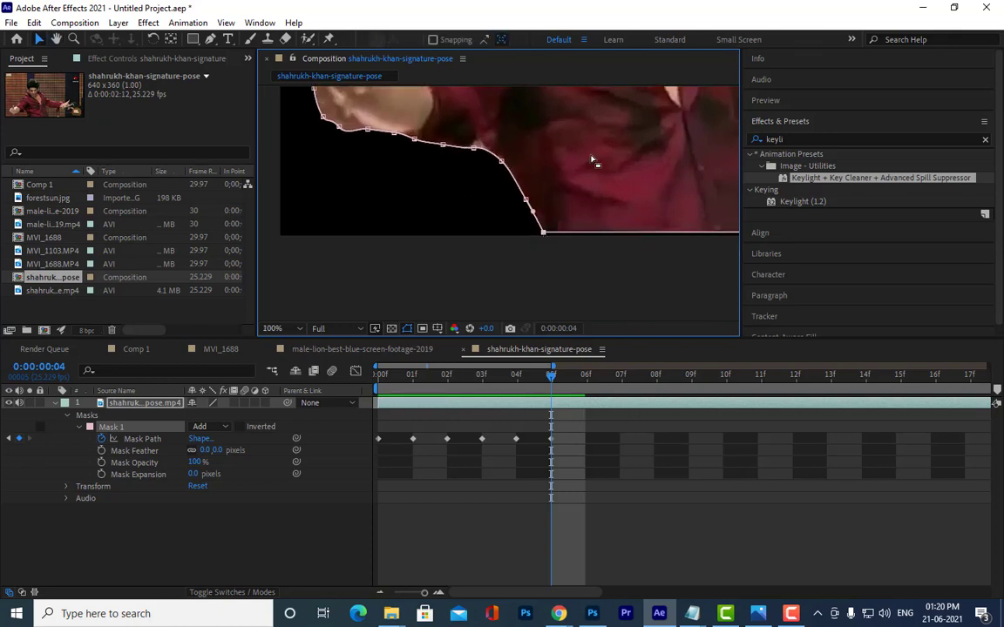
Zoom in on the side of the head and move a mask point along it
scroll(594, 161, down, 2)
key(v)
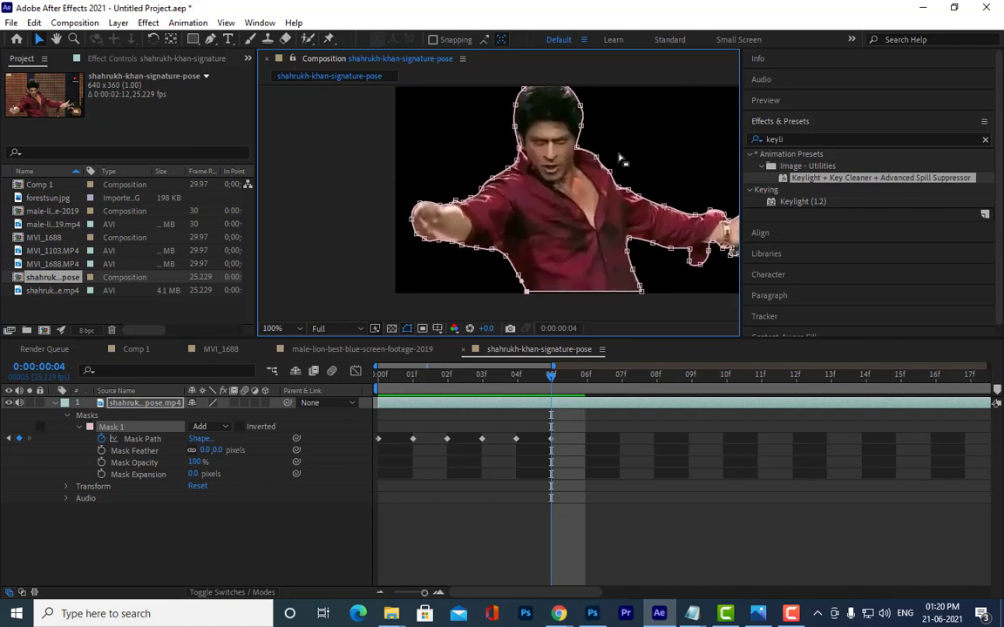
scroll(615, 150, up, 1)
scroll(602, 154, up, 1)
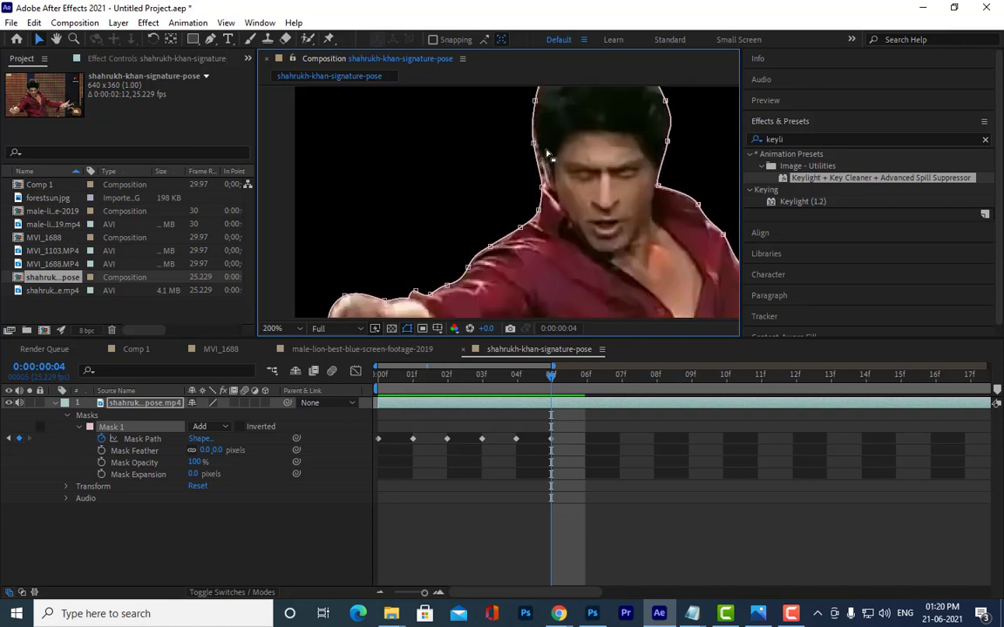
scroll(584, 159, up, 1)
scroll(568, 164, up, 1)
drag(568, 164, 497, 170)
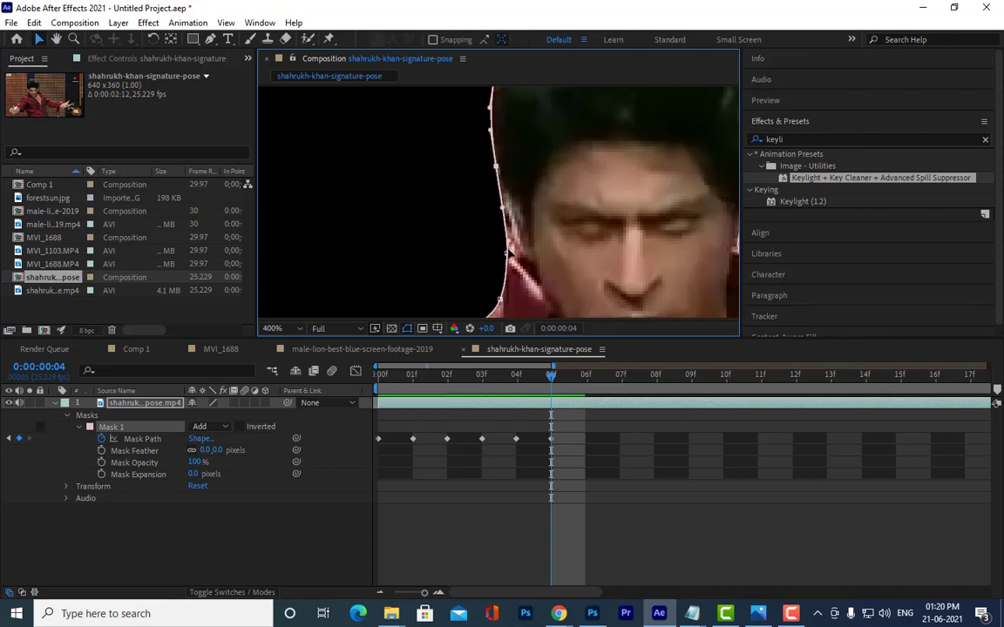
mouse_move(507, 252)
mouse_down()
mouse_move(521, 234)
mouse_move(497, 265)
mouse_up()
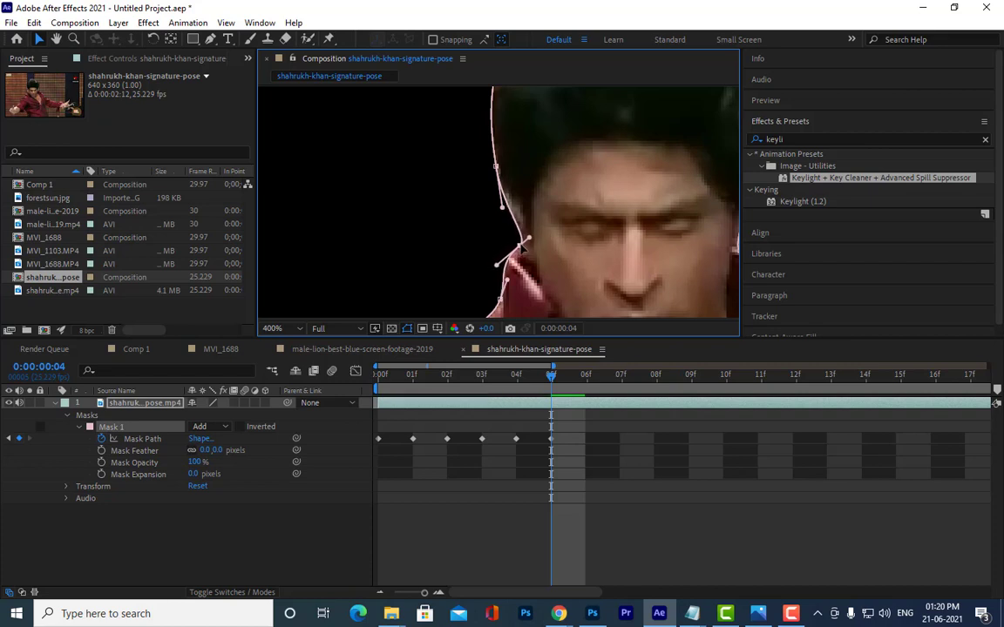
Bend the upper head outline's mask curve to follow the hairline down to the collar
click(501, 208)
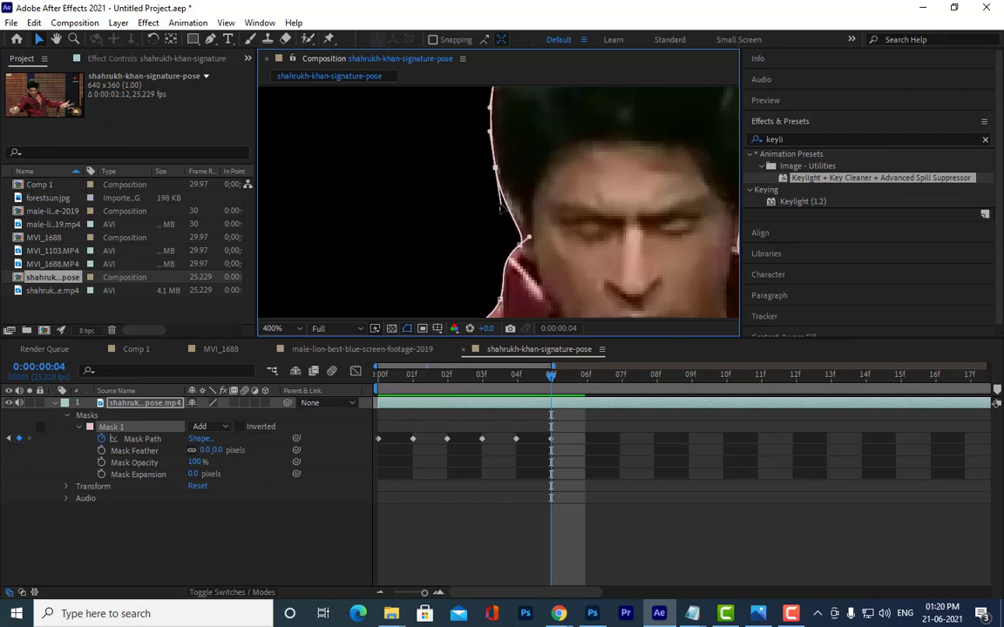
drag(501, 207, 498, 173)
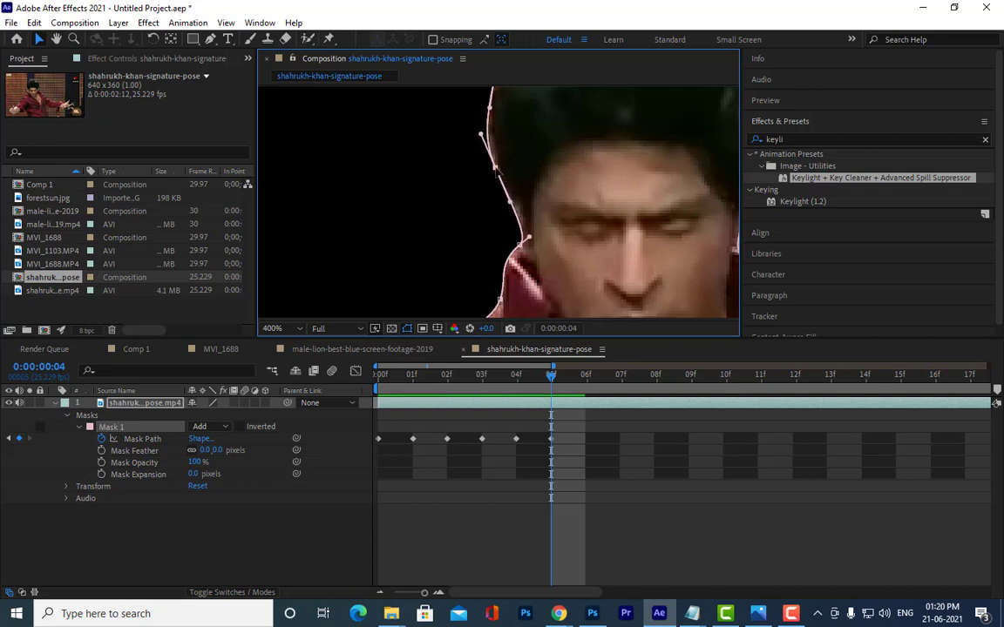
scroll(541, 235, up, 5)
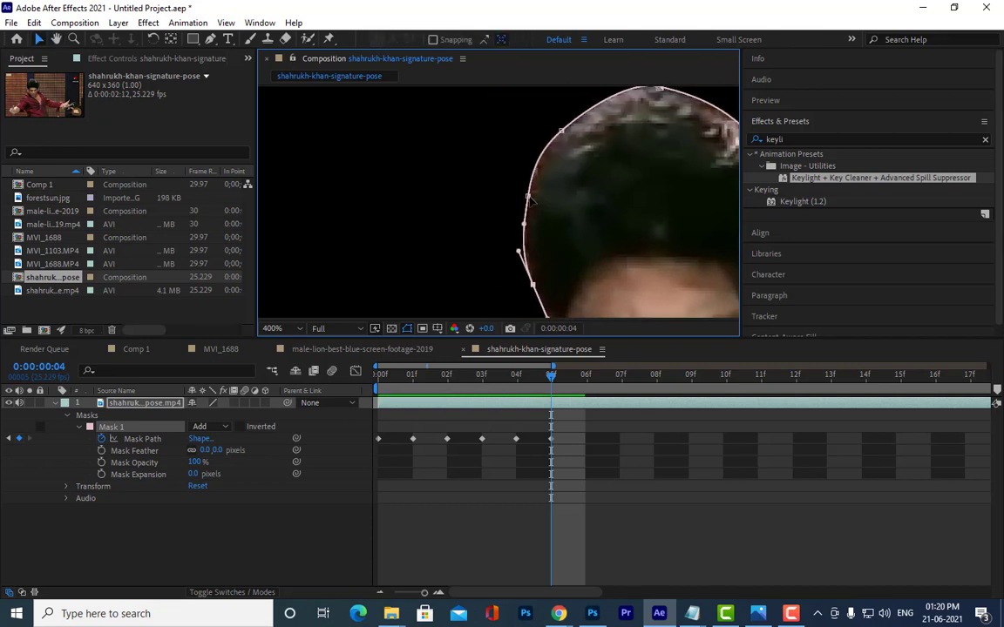
scroll(561, 210, up, 3)
scroll(572, 162, down, 1)
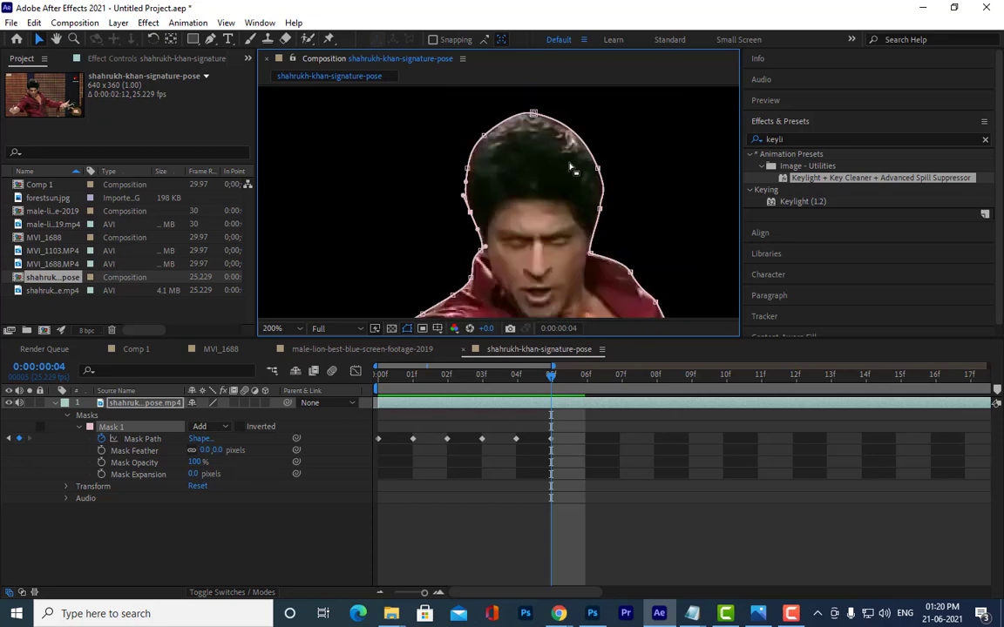
scroll(592, 124, down, 1)
scroll(566, 157, down, 3)
scroll(555, 174, down, 3)
scroll(538, 211, down, 2)
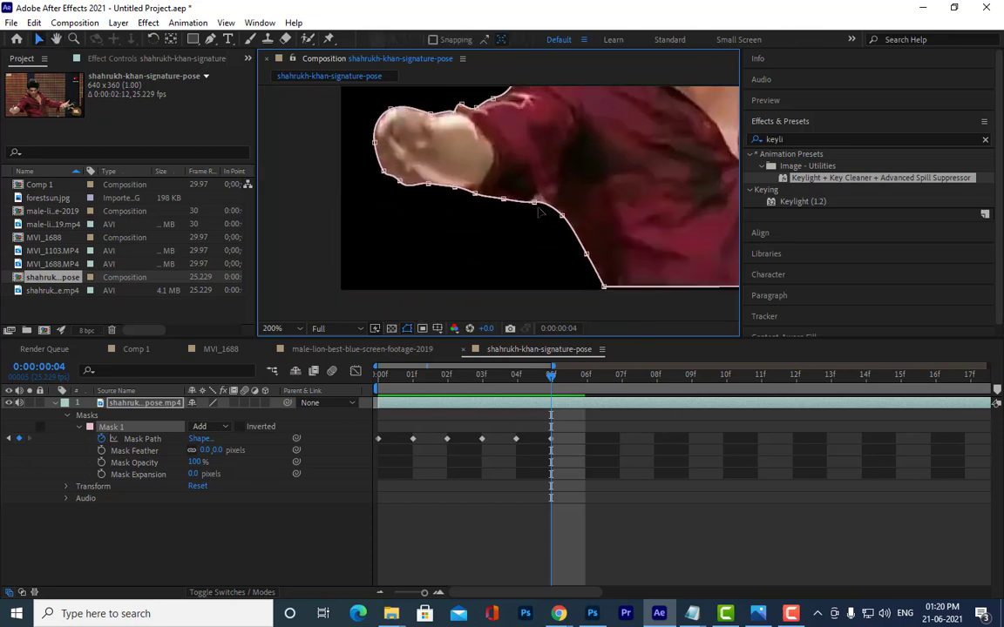
Pull the frame 4 mask points under the arm and around the hand, forearm and shoulder into place
mouse_move(535, 202)
mouse_down()
mouse_move(406, 192)
mouse_move(384, 172)
mouse_up()
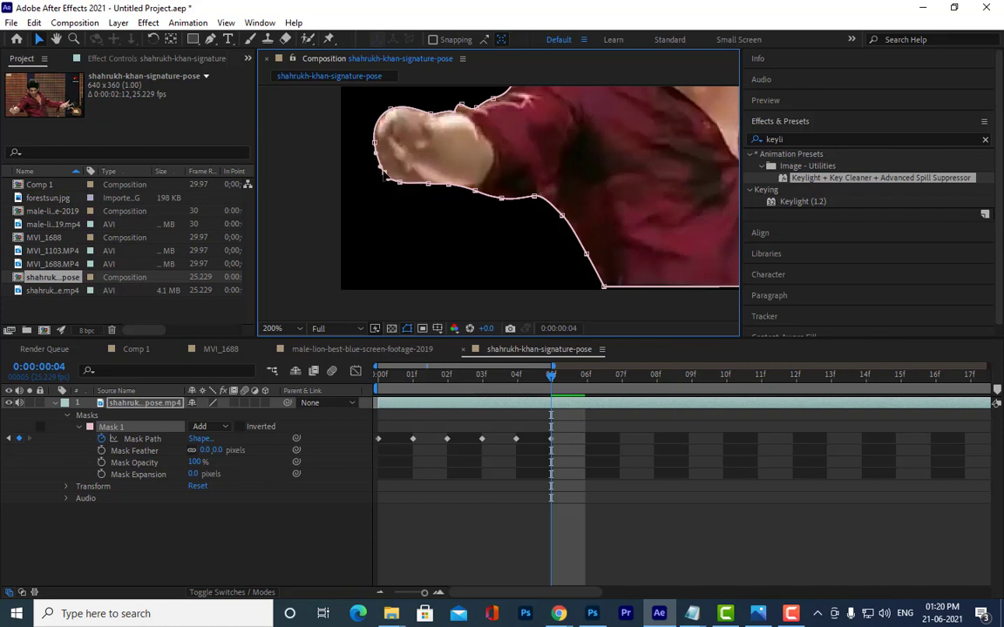
drag(371, 148, 392, 112)
scroll(442, 135, up, 3)
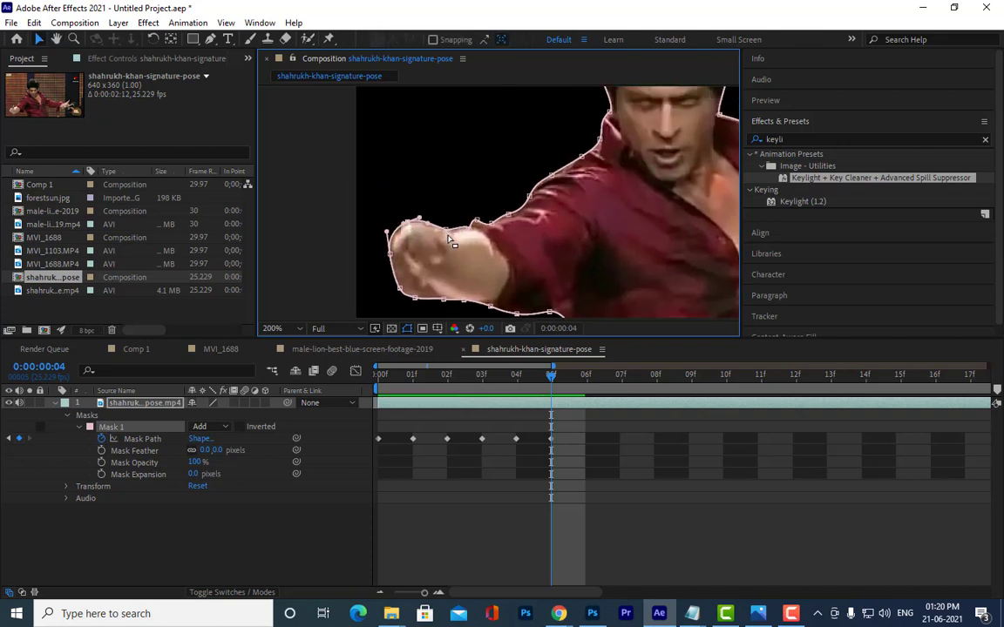
drag(448, 232, 468, 225)
drag(495, 225, 514, 213)
drag(552, 178, 581, 160)
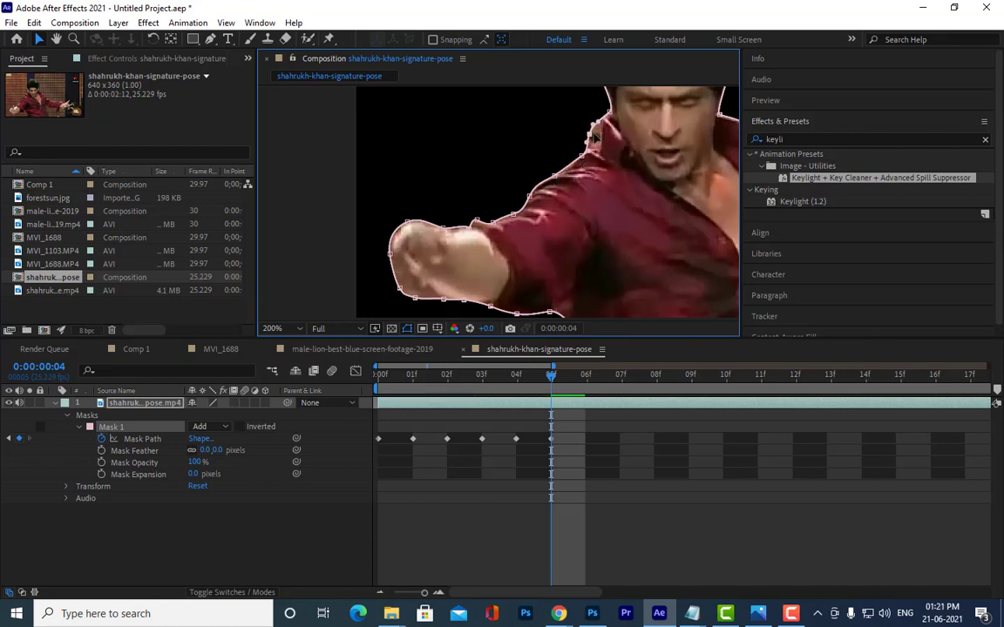
scroll(604, 139, down, 4)
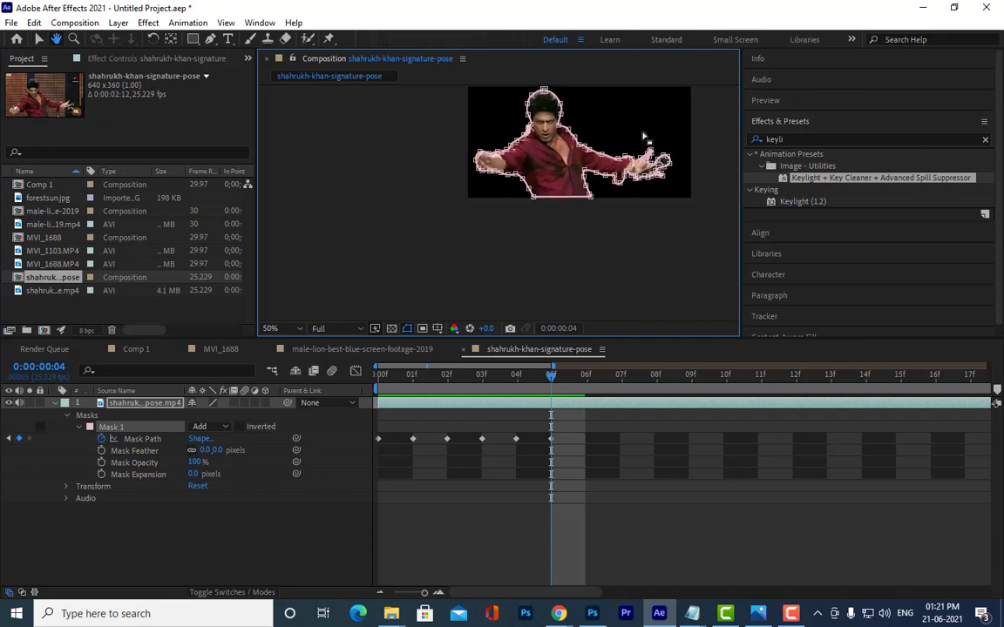
Zoom out to show the whole masked dancer and advance one frame to 0:00:00:05
scroll(643, 184, up, 3)
mouse_move(593, 206)
mouse_down()
mouse_move(590, 229)
mouse_move(562, 232)
mouse_up()
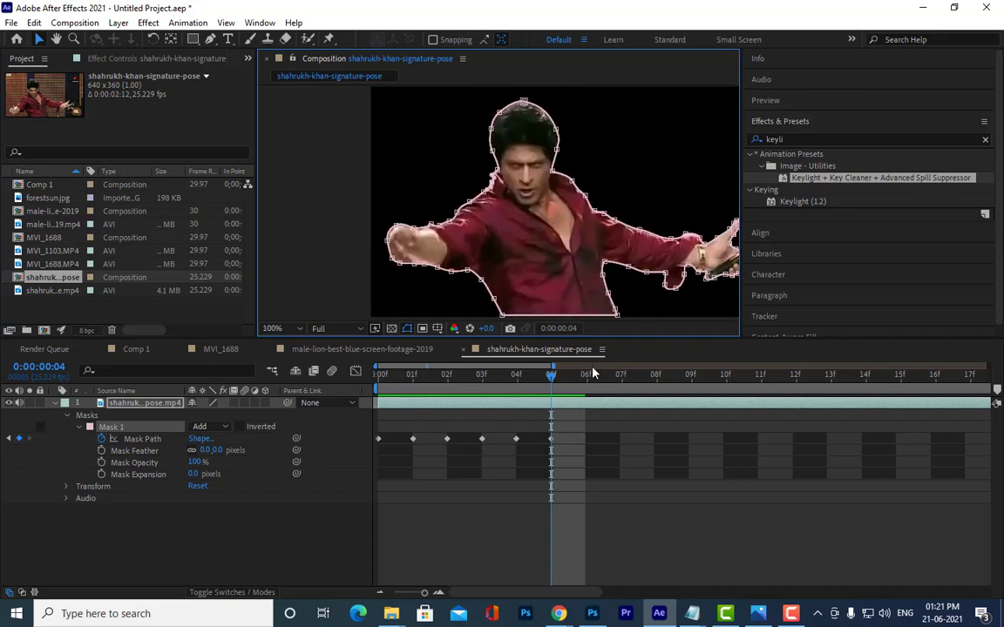
drag(601, 326, 591, 327)
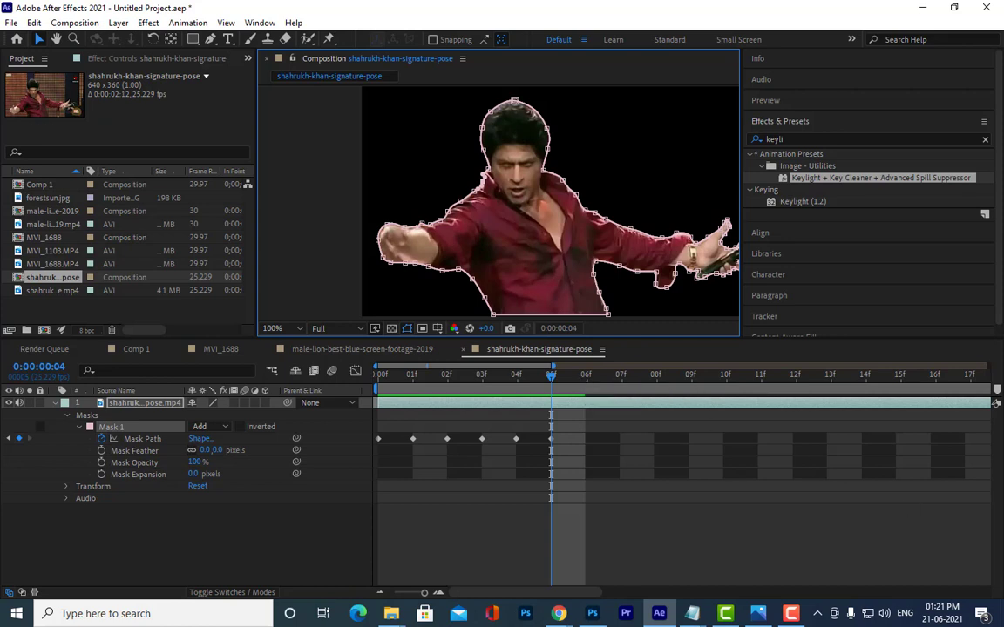
key(Page_Down)
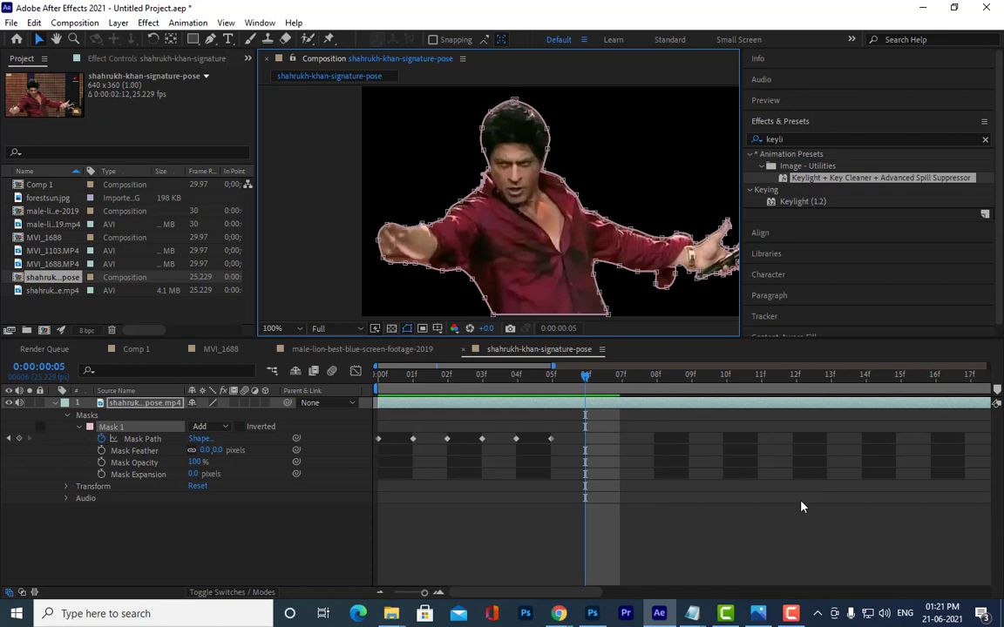
key(h)
drag(486, 167, 468, 150)
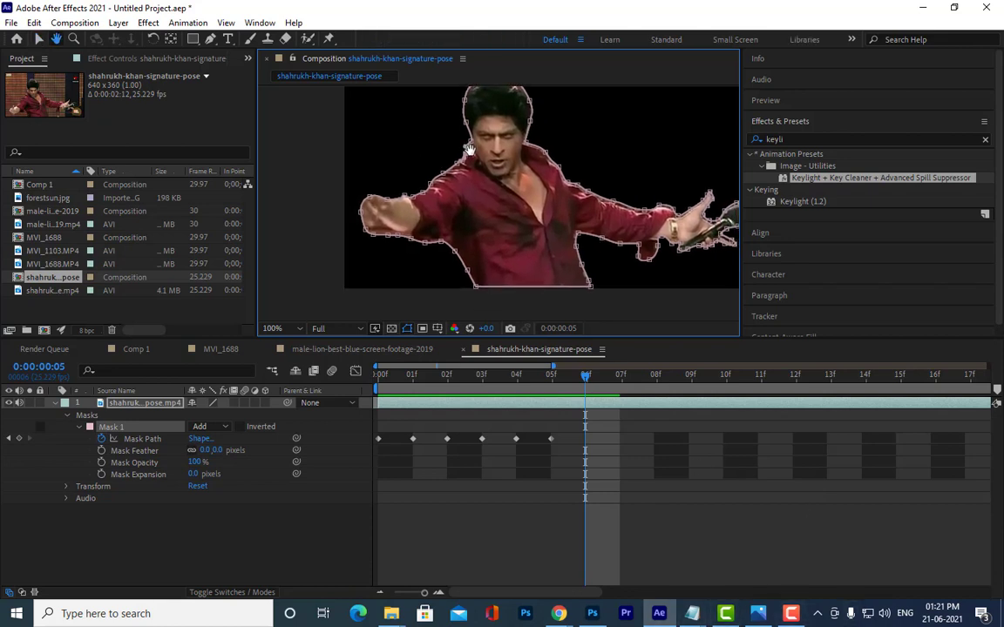
key(v)
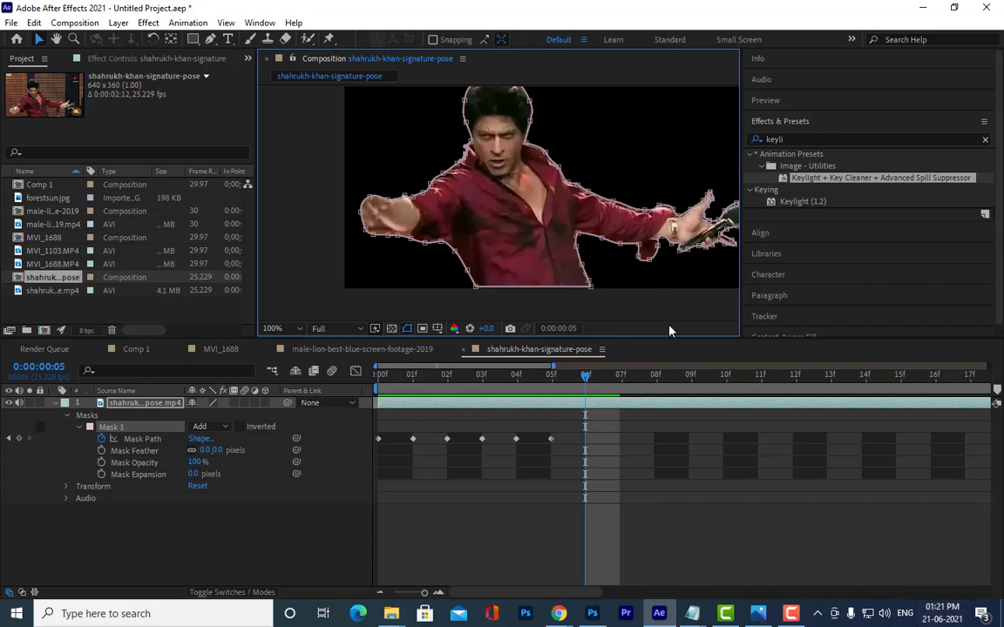
Zoom in on the head and reshape Mask 1 along the left side and top of the hair
scroll(585, 237, up, 2)
scroll(585, 237, up, 1)
scroll(586, 237, up, 1)
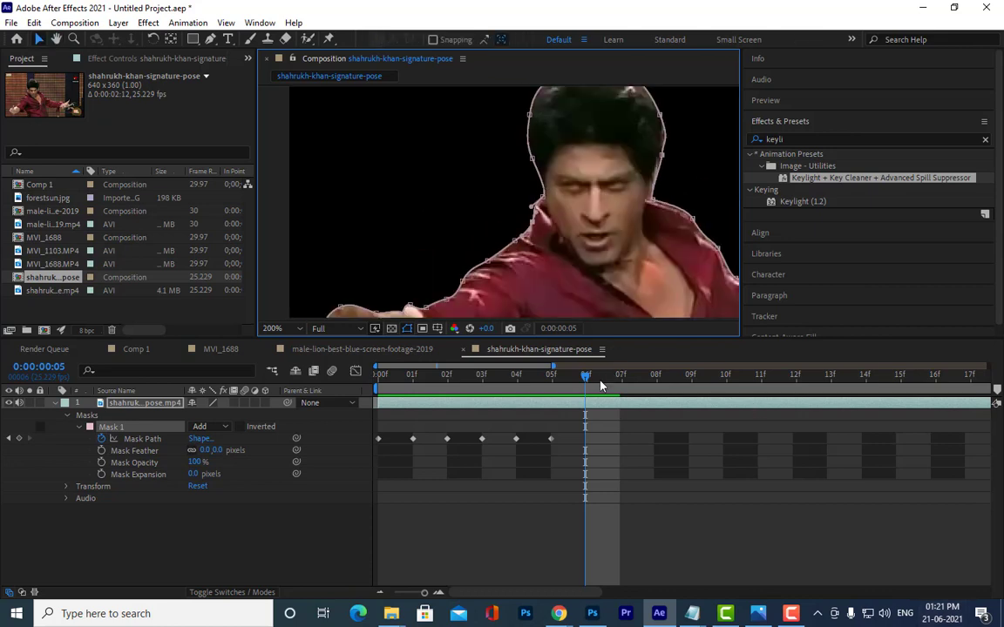
drag(550, 131, 521, 177)
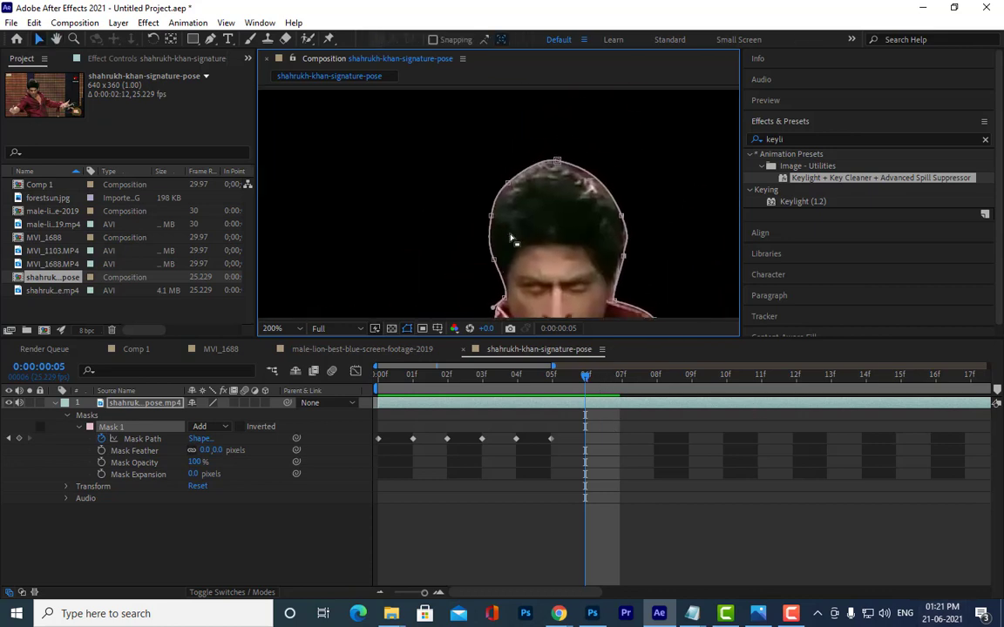
key(v)
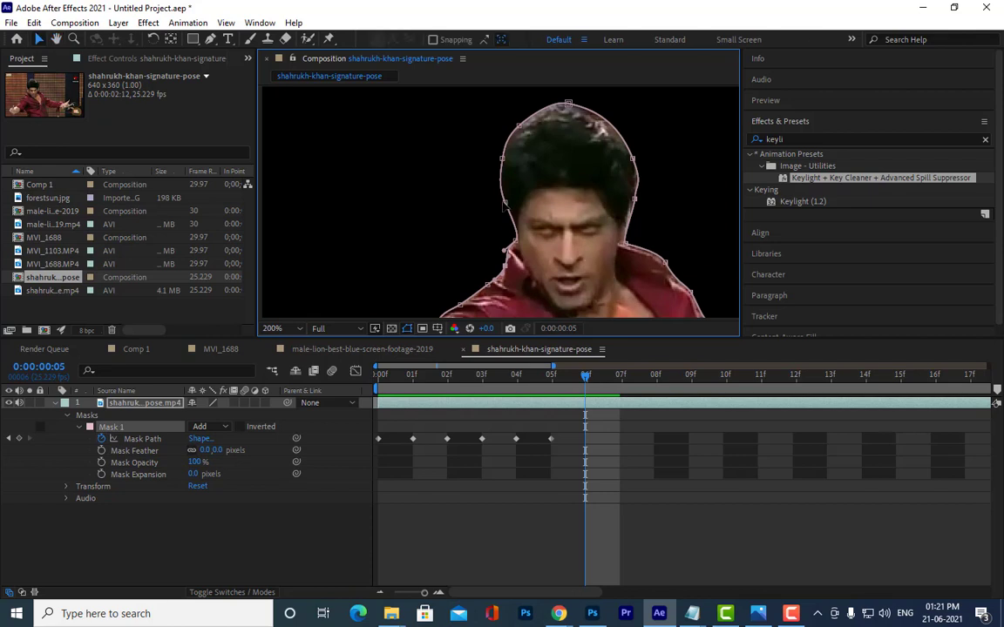
drag(504, 206, 498, 163)
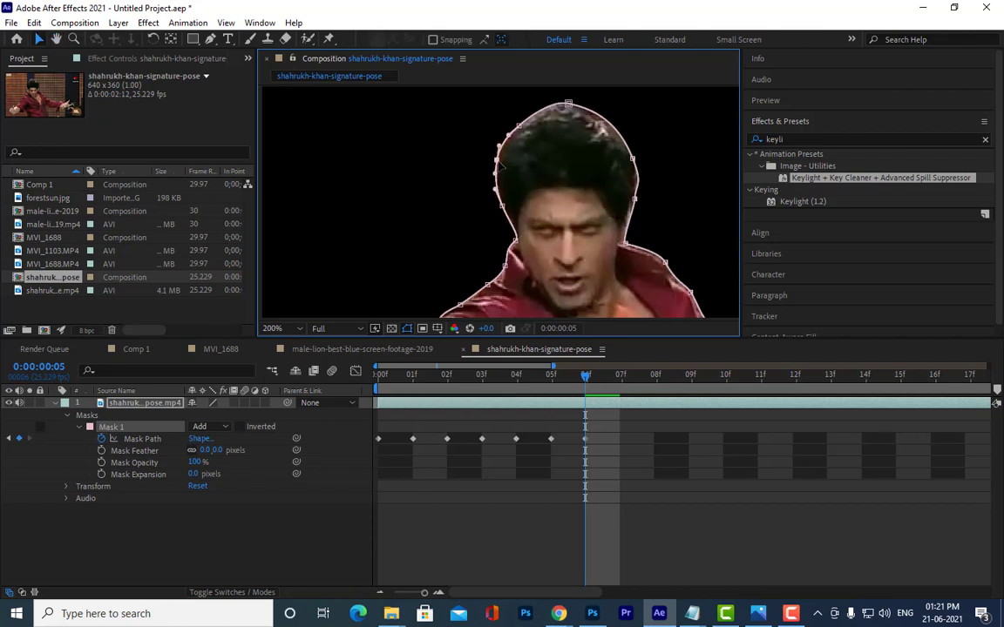
drag(568, 104, 562, 142)
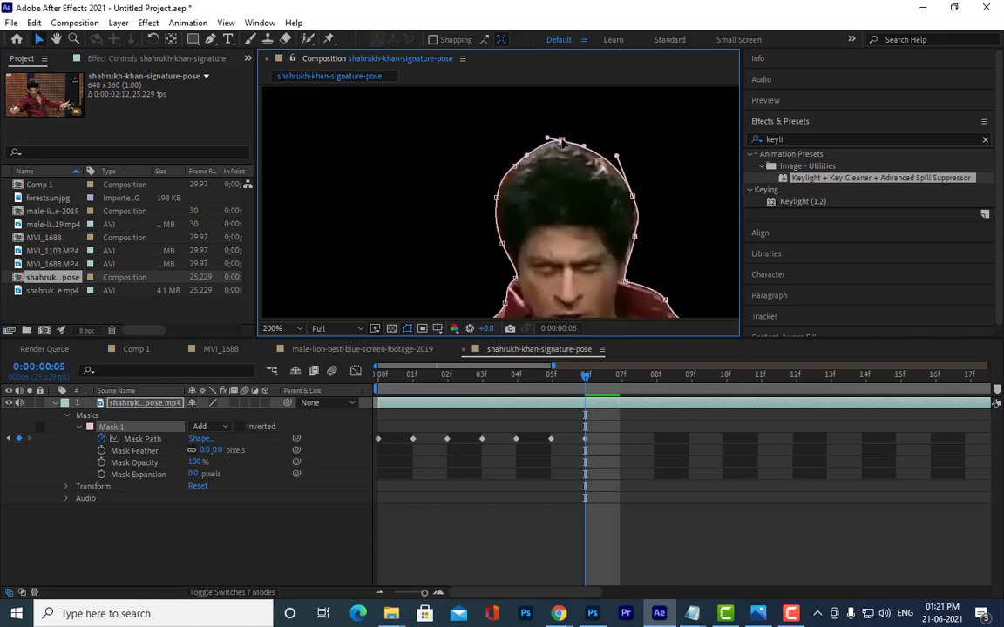
Add a right-edge point and pull the mask in around the right of the hair and neck
click(635, 219)
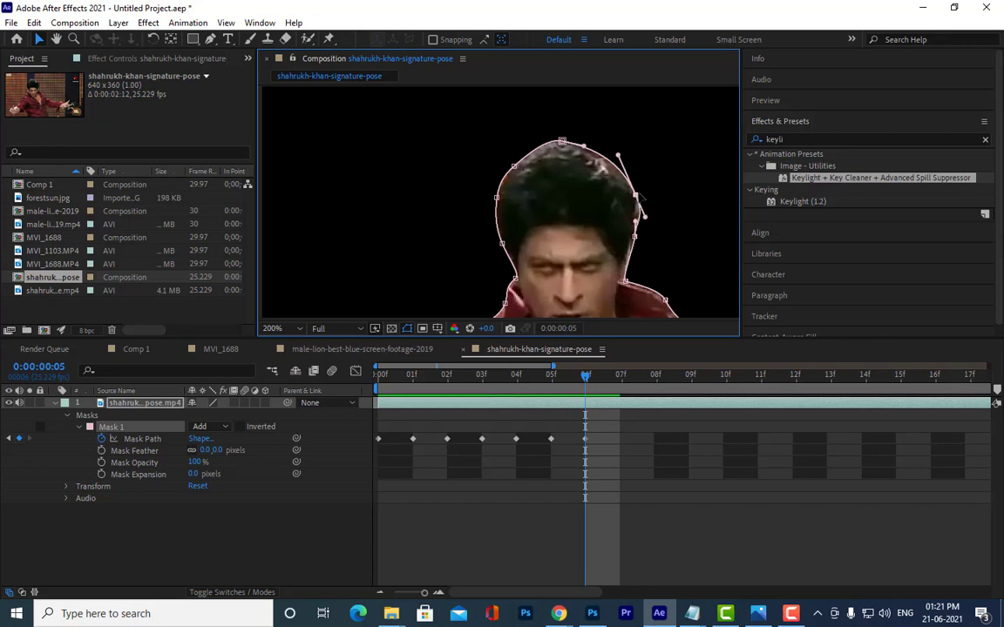
scroll(634, 166, down, 3)
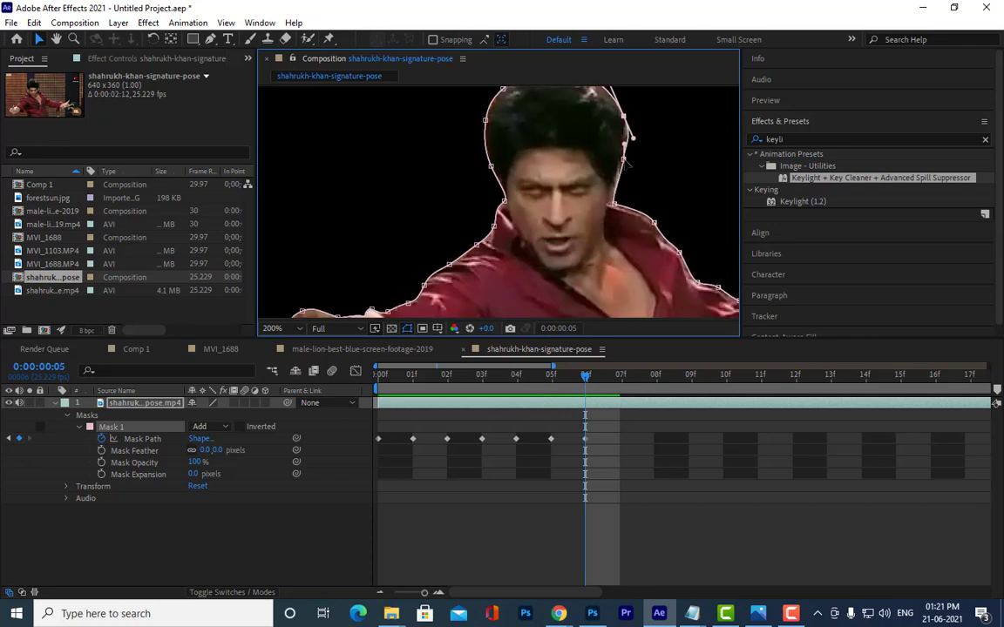
drag(624, 161, 618, 154)
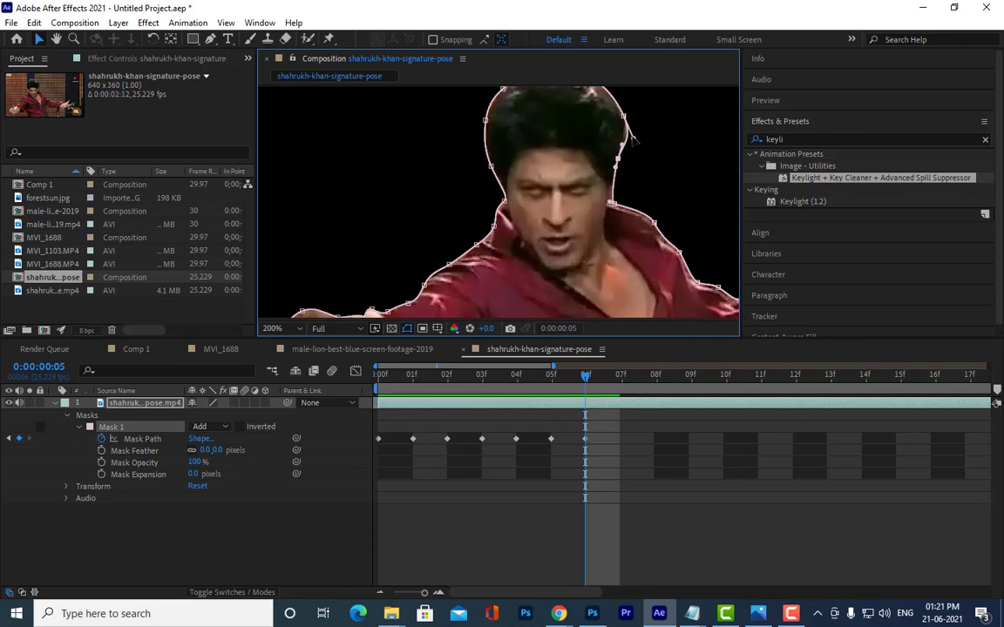
drag(631, 134, 628, 104)
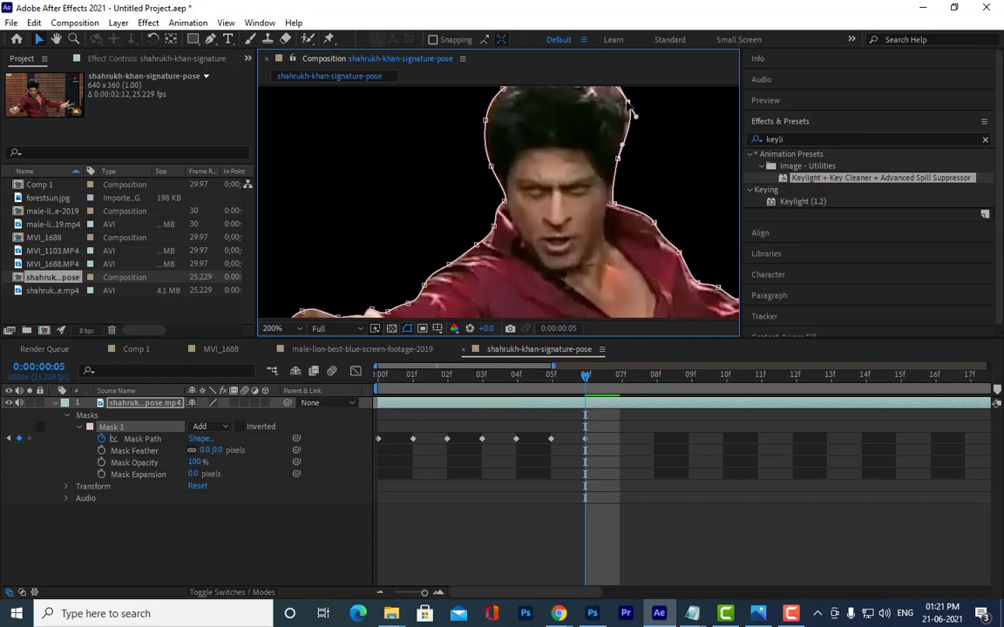
key(space)
key(space)
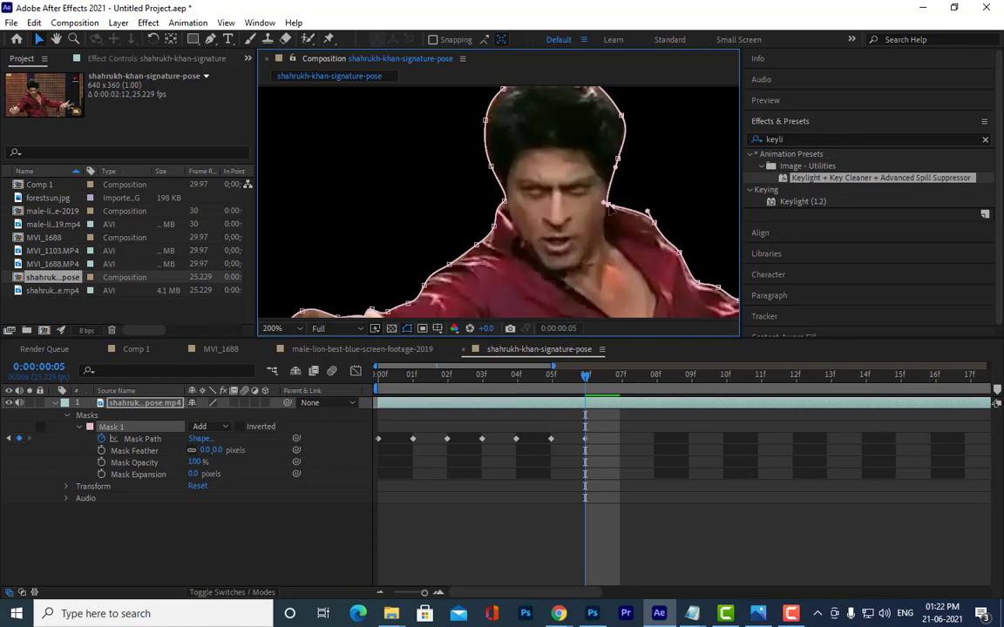
drag(615, 207, 660, 227)
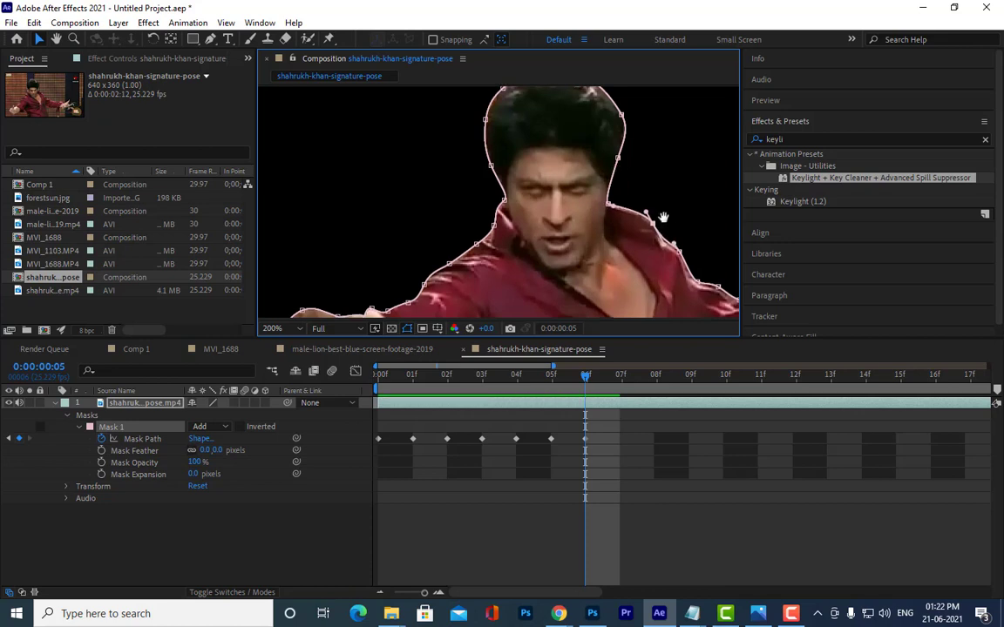
scroll(610, 148, down, 3)
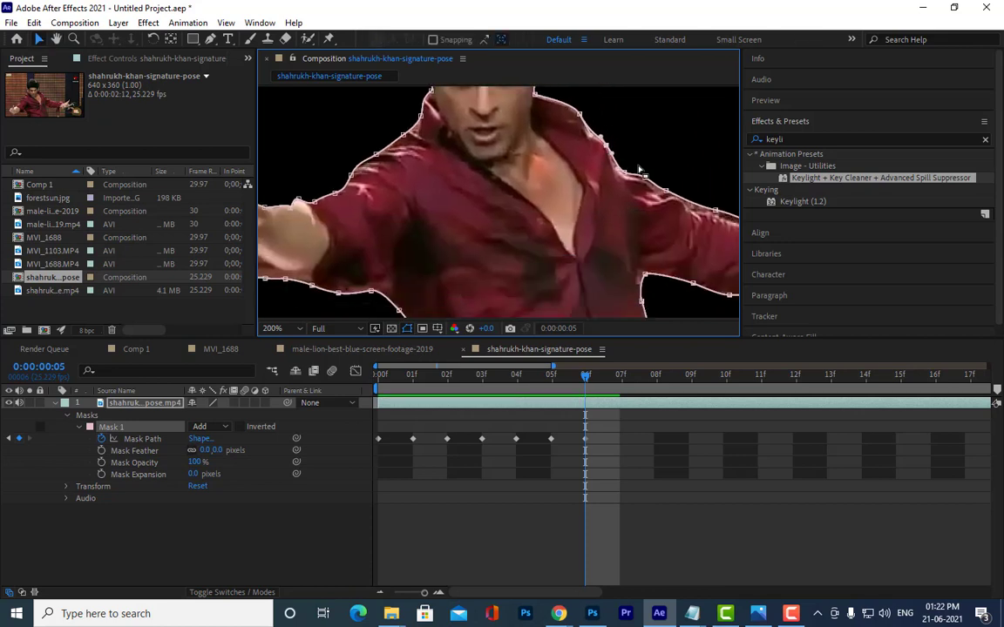
Move the mask points onto the shirt's shoulder edge and the upper right arm
scroll(612, 144, down, 1)
mouse_move(623, 133)
mouse_down()
mouse_move(646, 137)
mouse_move(545, 119)
mouse_up()
scroll(519, 109, up, 1)
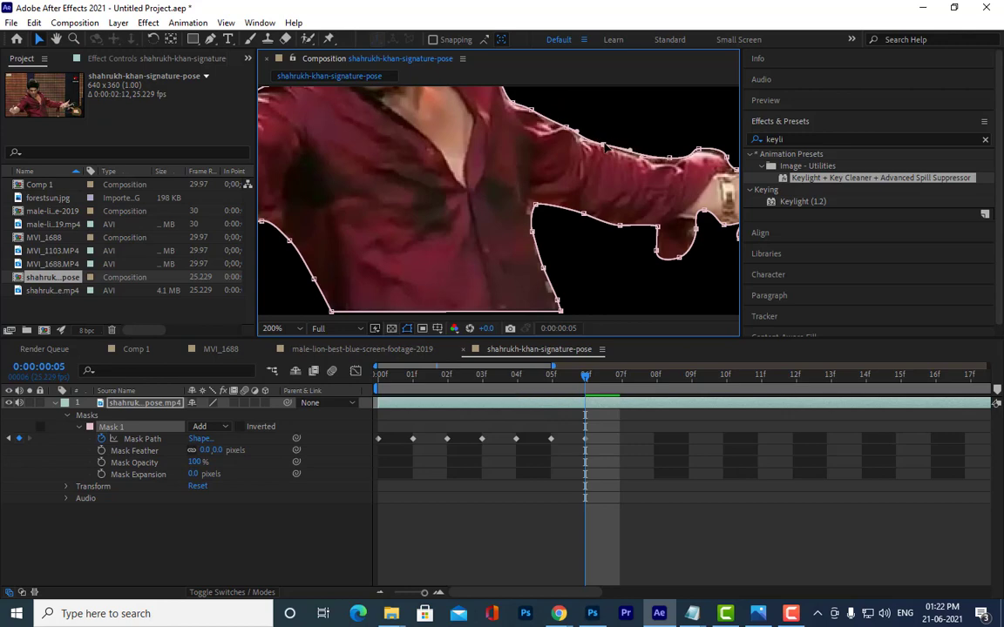
drag(645, 155, 673, 163)
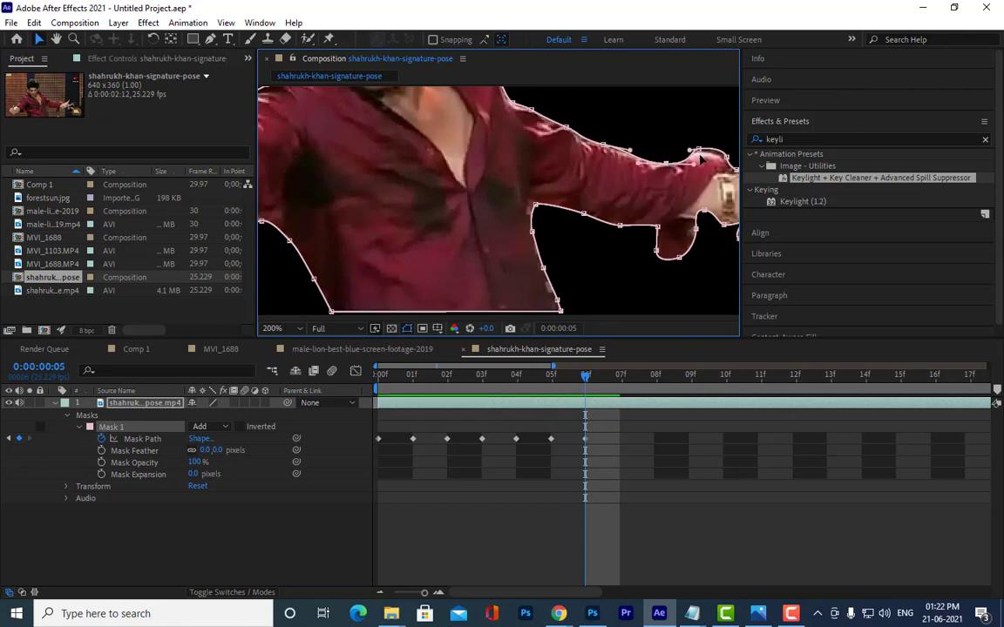
scroll(562, 146, right, 3)
scroll(571, 142, up, 3)
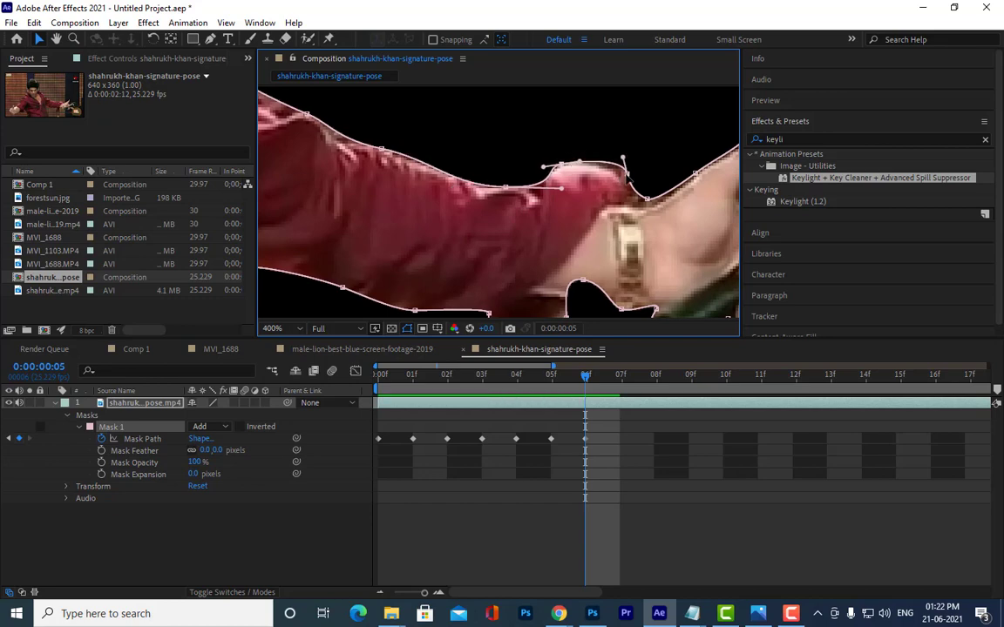
Reshape the mask around the raised fingertip and the microphone's top and lower edges
mouse_move(667, 180)
mouse_down()
mouse_move(607, 161)
mouse_move(619, 168)
mouse_move(601, 209)
mouse_move(629, 185)
mouse_move(637, 199)
mouse_up()
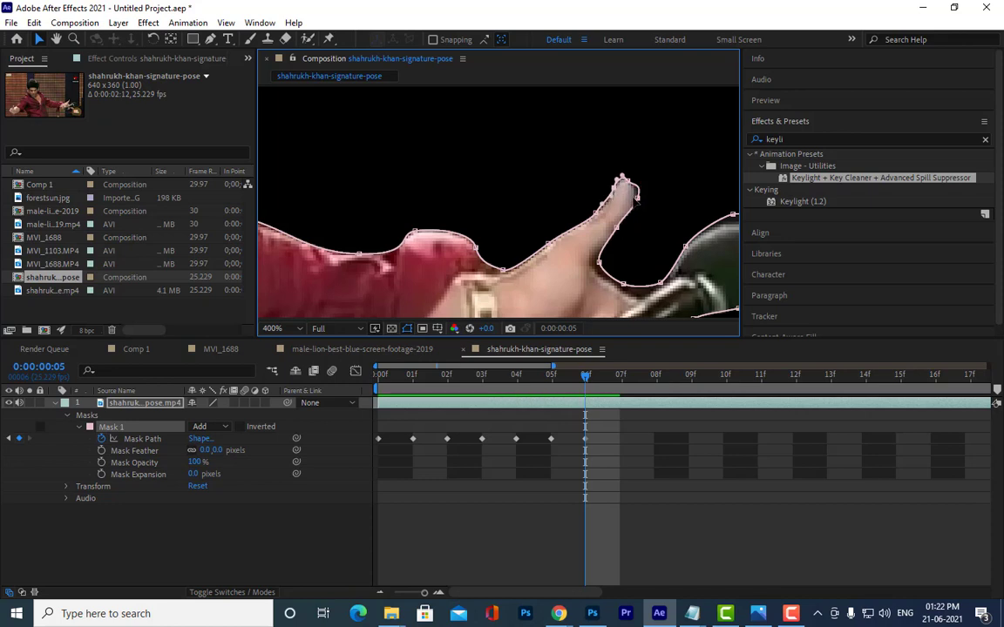
scroll(637, 198, down, 3)
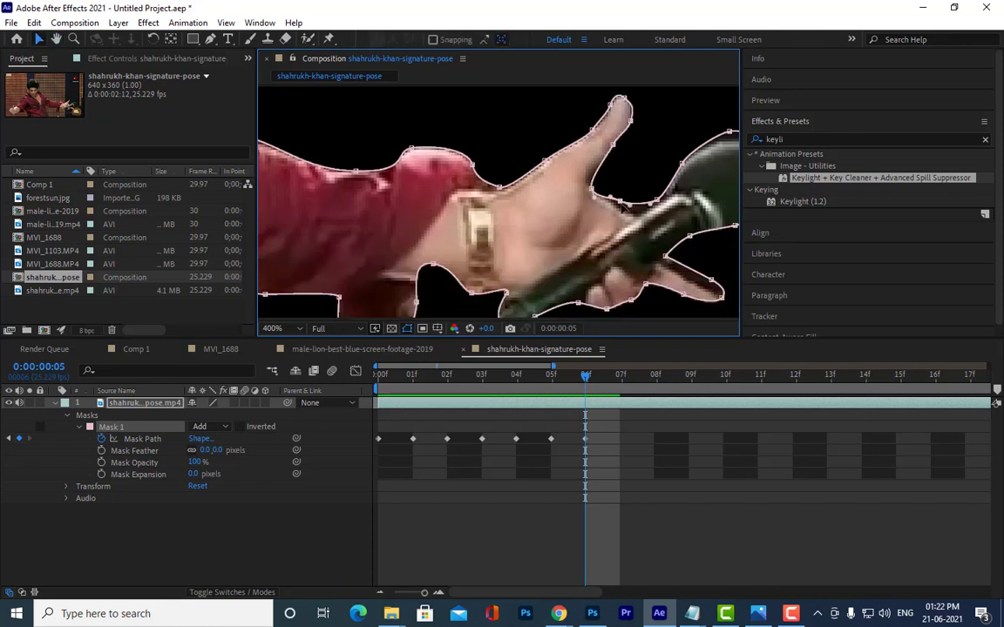
drag(624, 208, 647, 214)
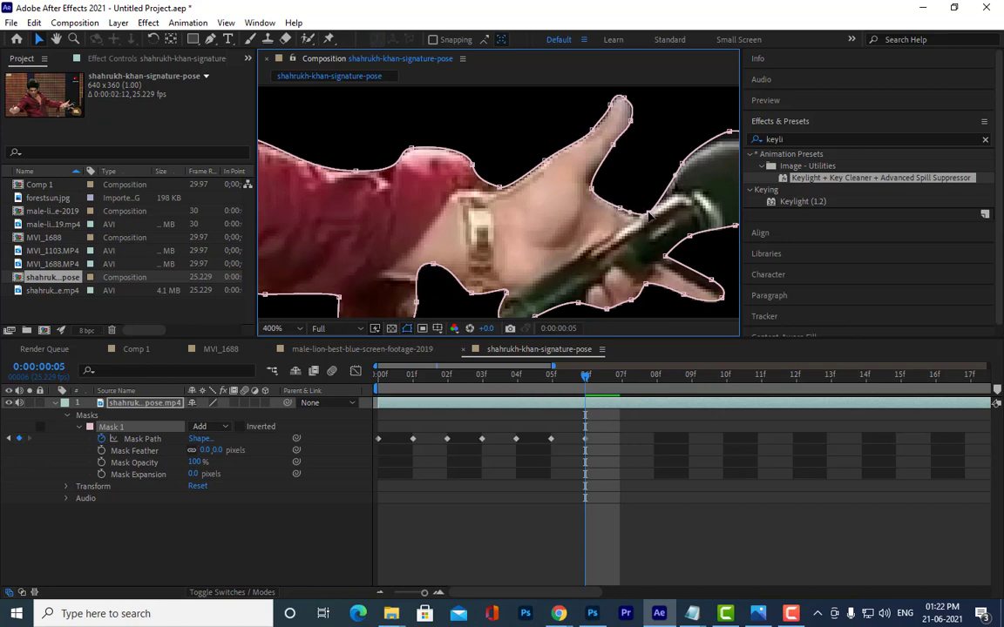
scroll(545, 177, right, 5)
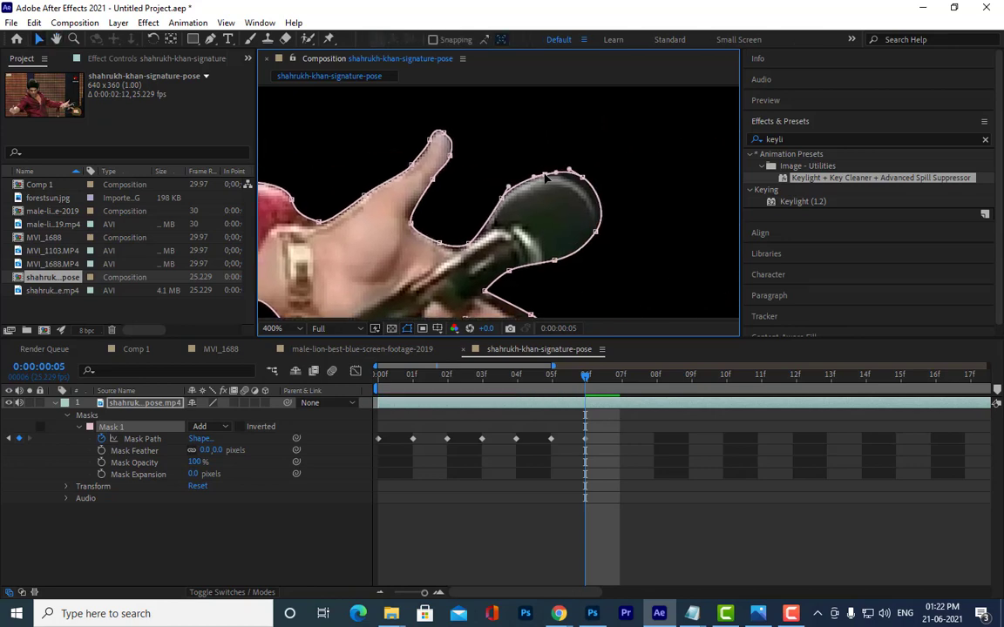
drag(546, 177, 523, 183)
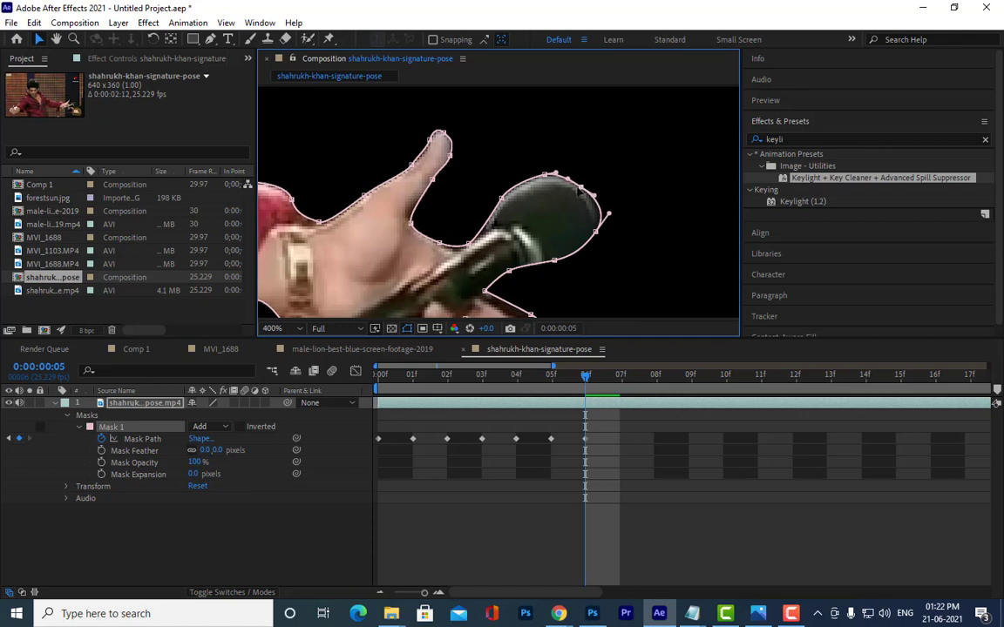
scroll(608, 209, down, 3)
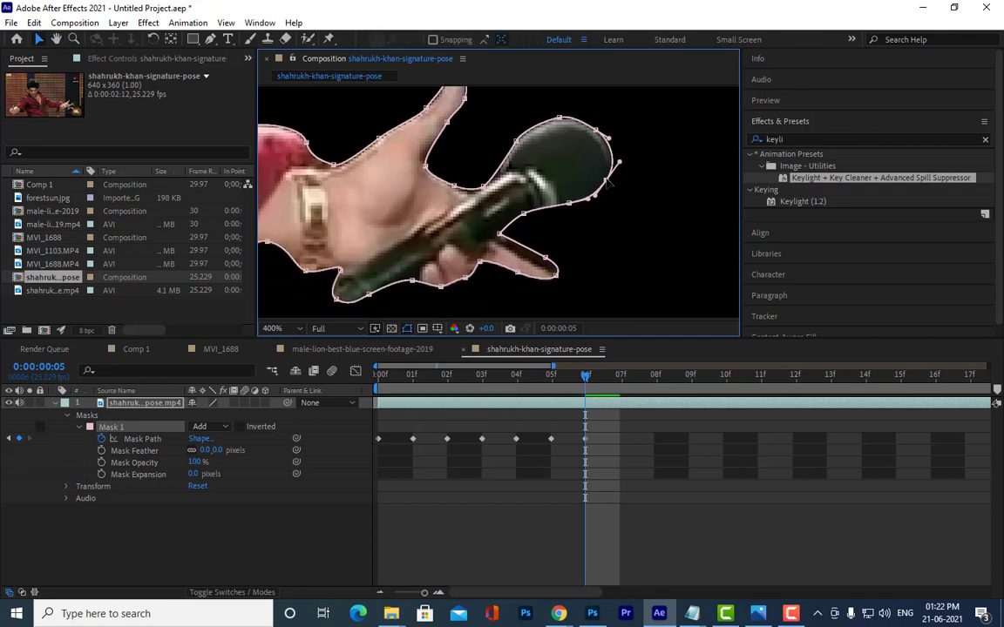
drag(571, 206, 529, 220)
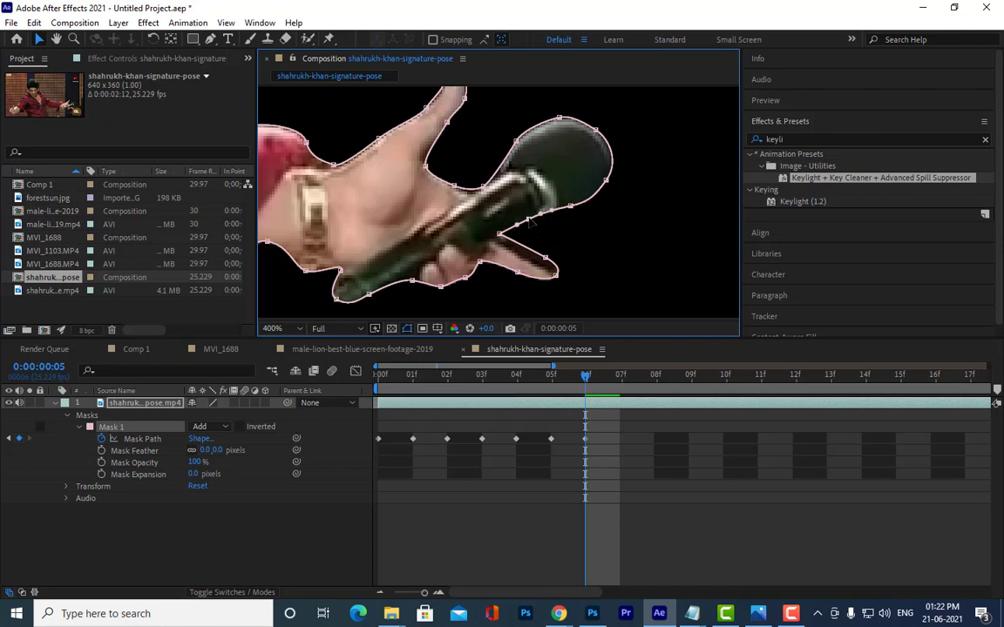
scroll(551, 206, down, 3)
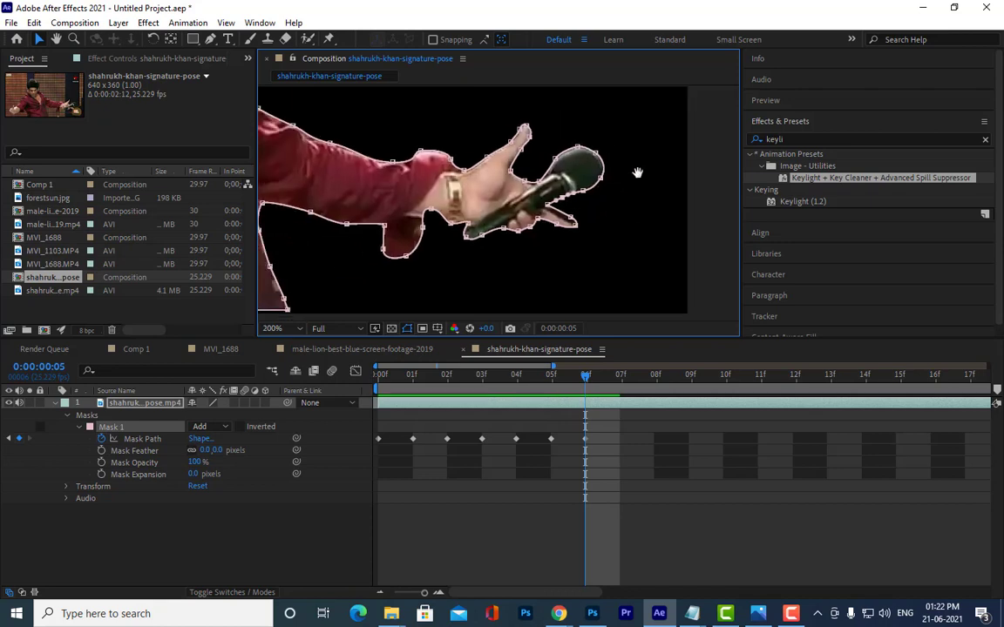
Move the fingertip mask points to follow the finger, undoing two unwanted moves
scroll(638, 168, up, 3)
mouse_move(515, 172)
mouse_down()
mouse_move(507, 169)
mouse_move(554, 174)
mouse_up()
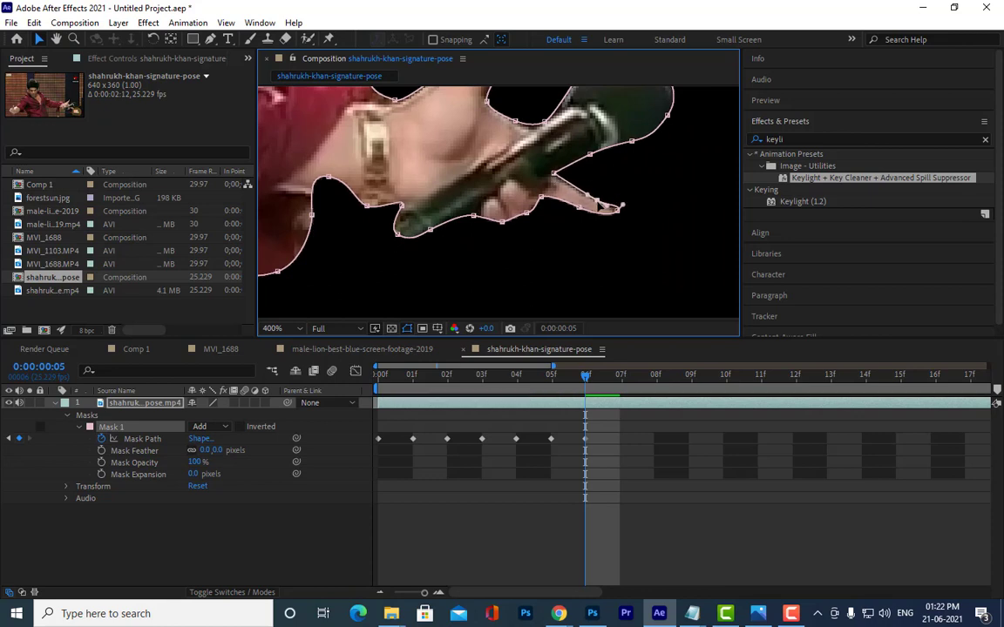
drag(608, 199, 617, 221)
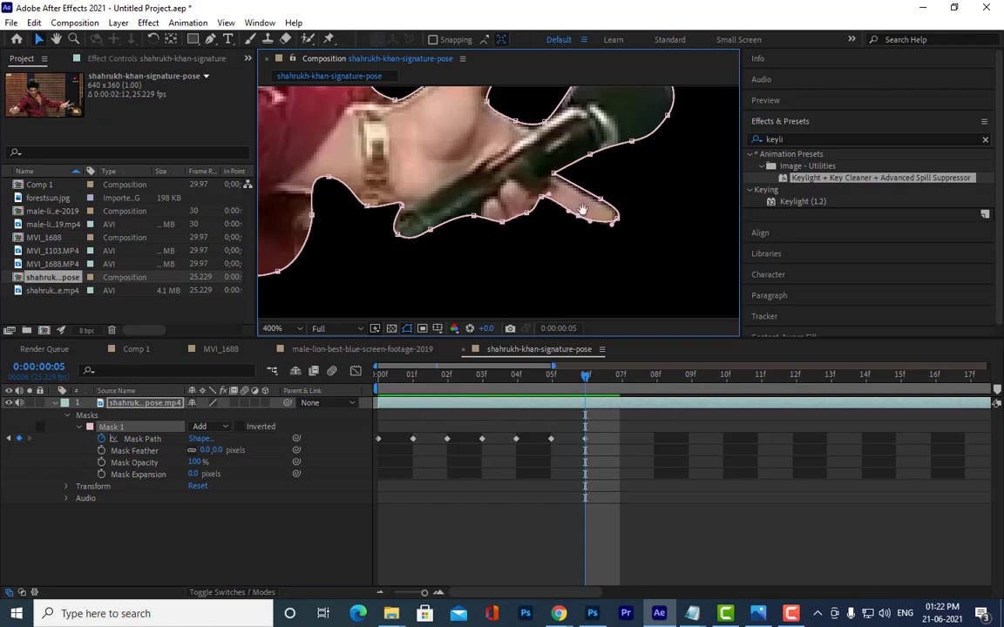
scroll(580, 183, down, 1)
drag(584, 182, 591, 195)
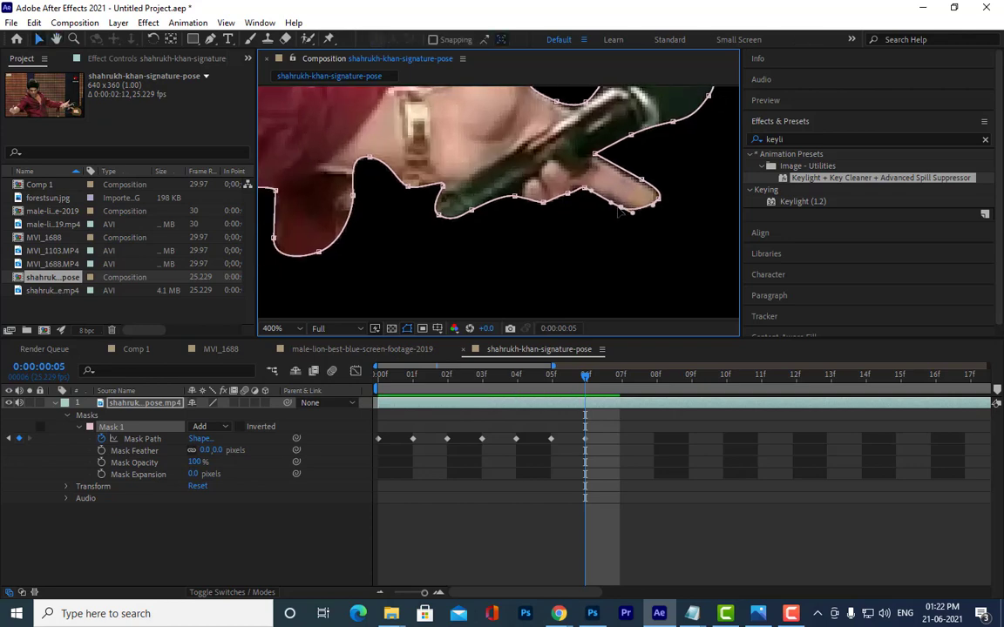
drag(592, 195, 624, 221)
key(ctrl+z)
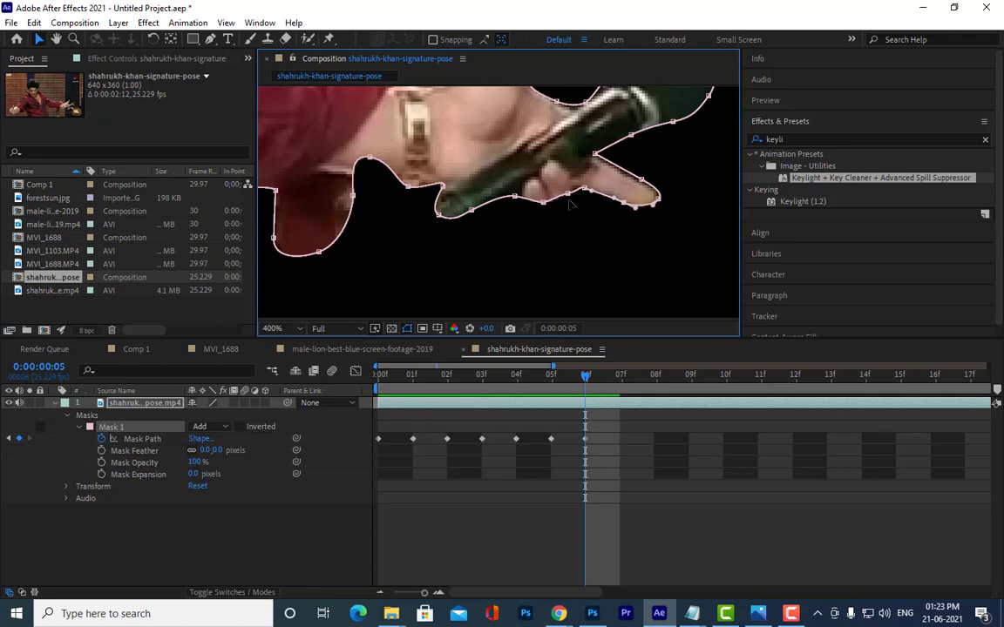
drag(570, 196, 546, 211)
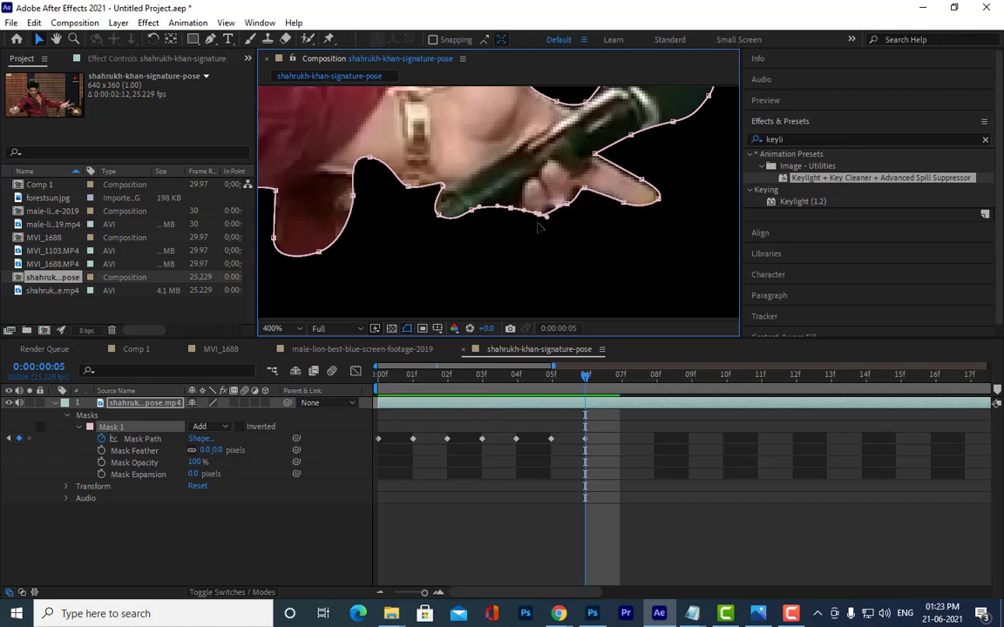
key(ctrl+z)
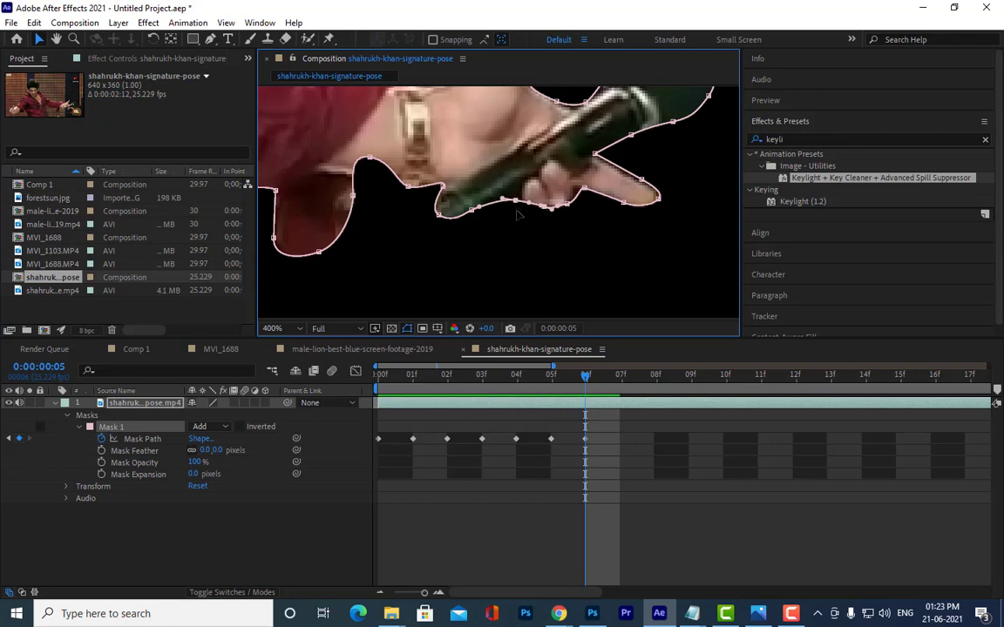
Tuck the lower mask points in along the finger, wrist and under-finger edges
mouse_move(517, 214)
mouse_down()
mouse_move(545, 223)
mouse_move(560, 211)
mouse_up()
drag(545, 222, 539, 223)
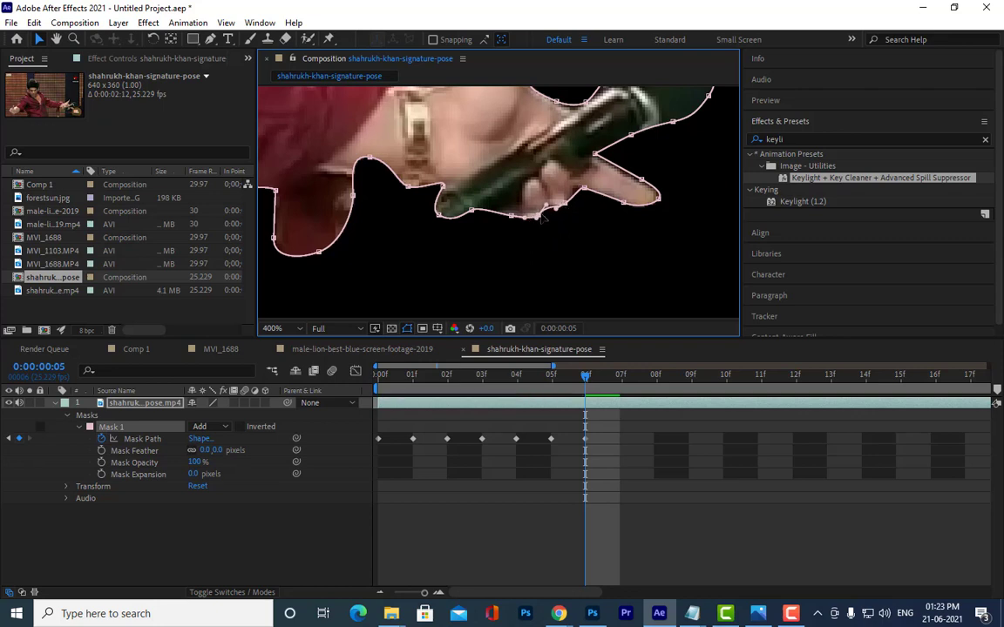
mouse_move(510, 215)
mouse_down()
mouse_move(449, 221)
mouse_move(505, 248)
mouse_up()
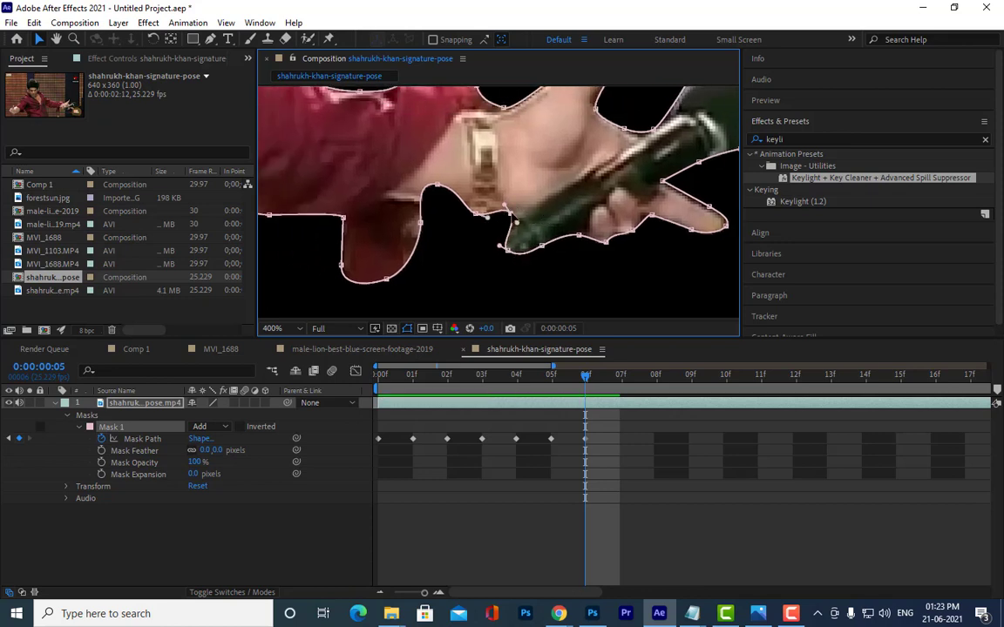
mouse_move(504, 222)
mouse_down()
mouse_move(454, 235)
mouse_move(458, 221)
mouse_move(470, 223)
mouse_up()
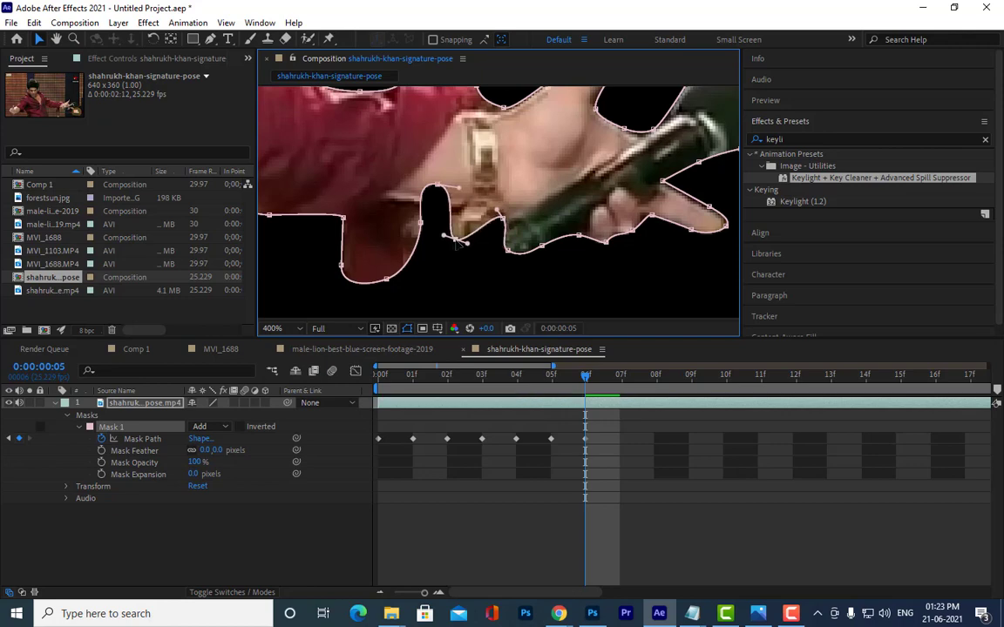
drag(438, 185, 420, 203)
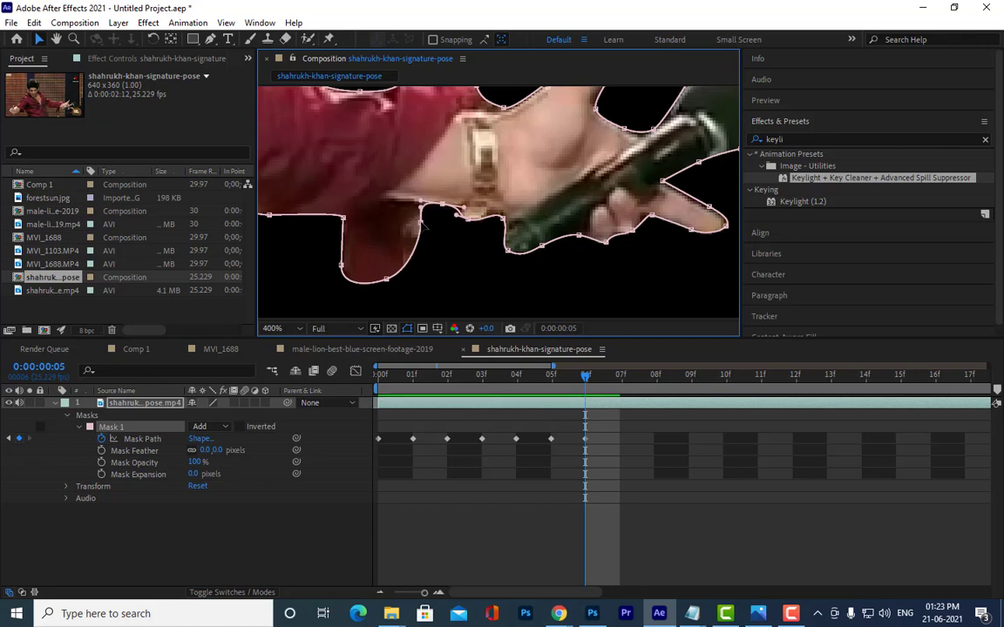
drag(422, 224, 402, 237)
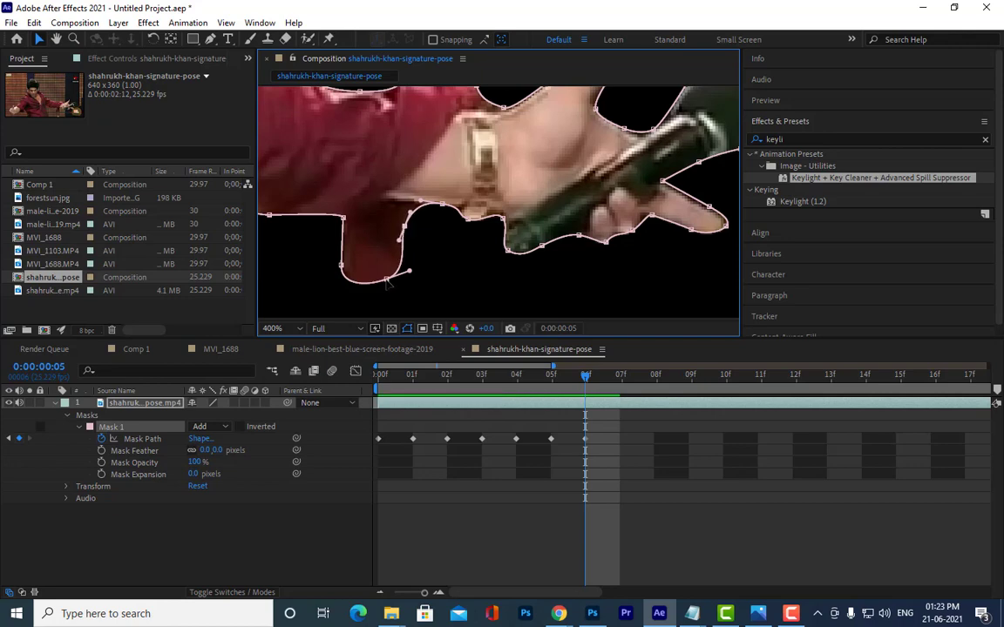
mouse_move(385, 280)
mouse_down()
mouse_move(386, 290)
mouse_move(388, 215)
mouse_move(340, 213)
mouse_up()
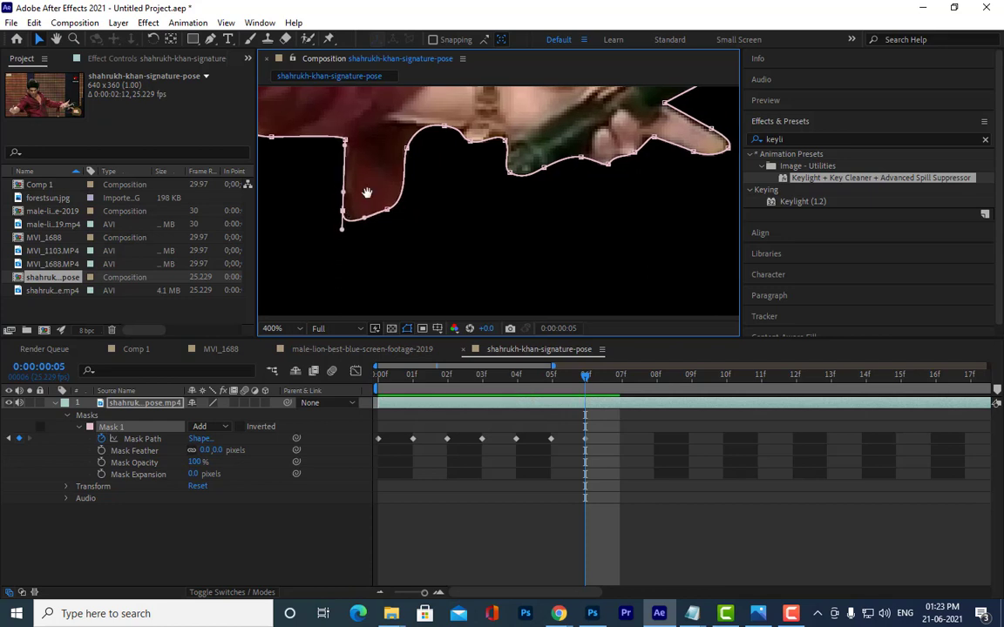
Add a point on the mask's bottom edge and reshape the top edge along the sleeve
mouse_move(370, 197)
mouse_down()
mouse_move(560, 254)
mouse_move(547, 252)
mouse_up()
click(503, 250)
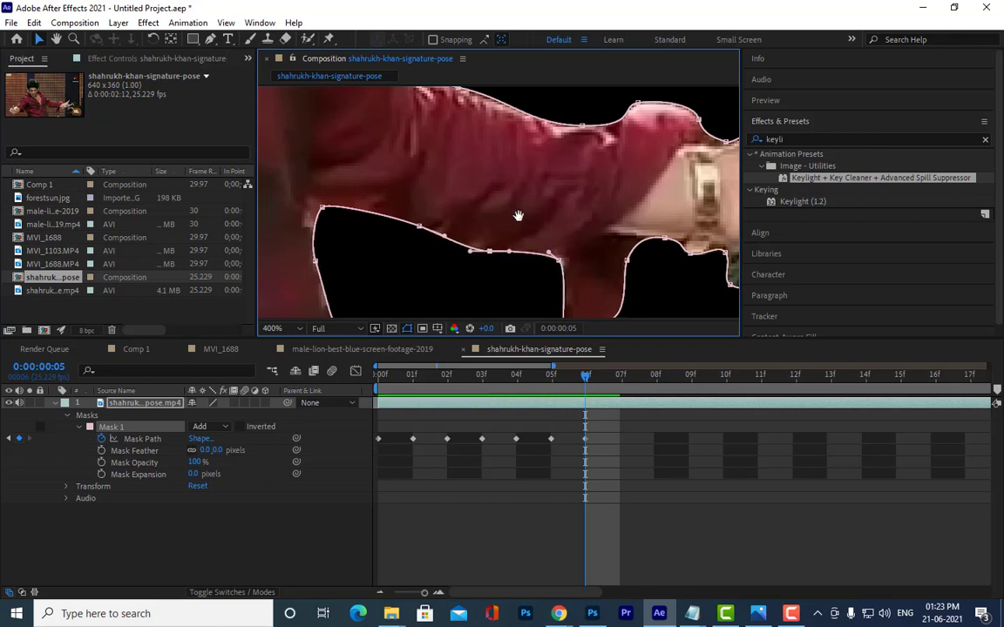
mouse_move(418, 232)
mouse_down()
mouse_move(535, 186)
mouse_move(493, 183)
mouse_up()
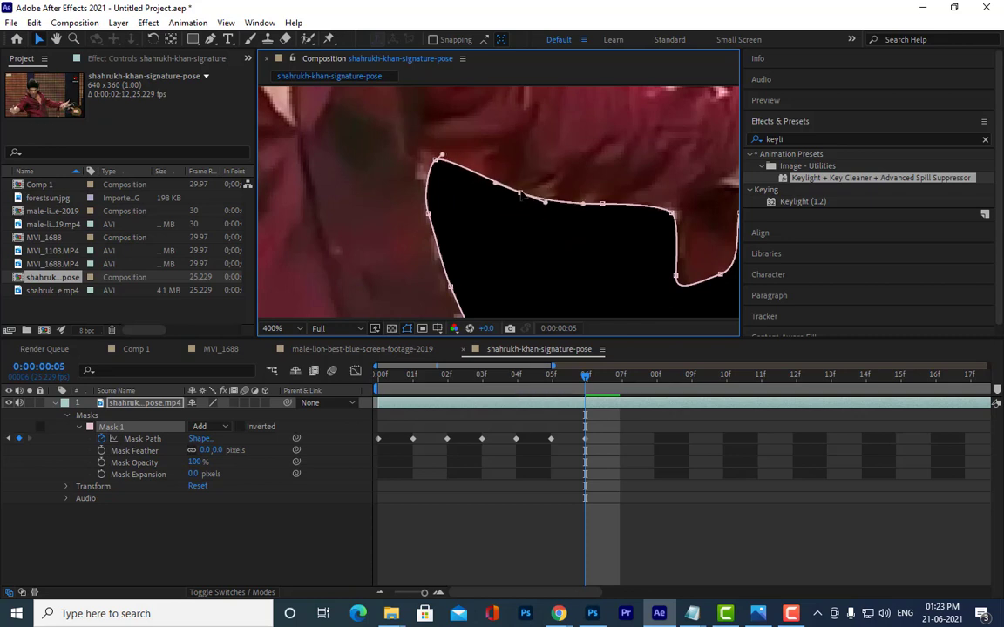
drag(438, 161, 449, 192)
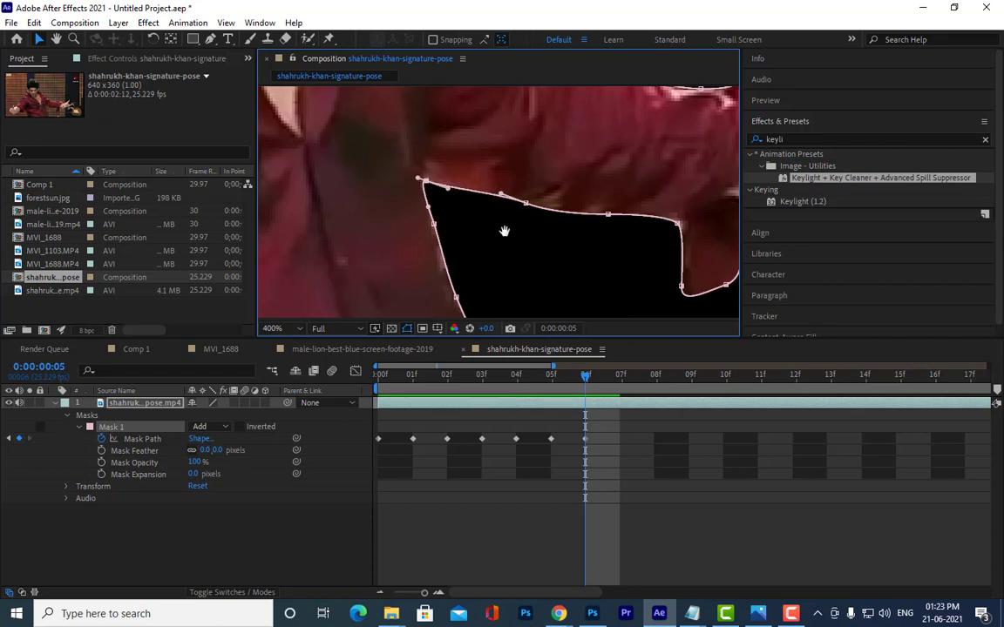
scroll(452, 123, down, 3)
drag(455, 123, 454, 133)
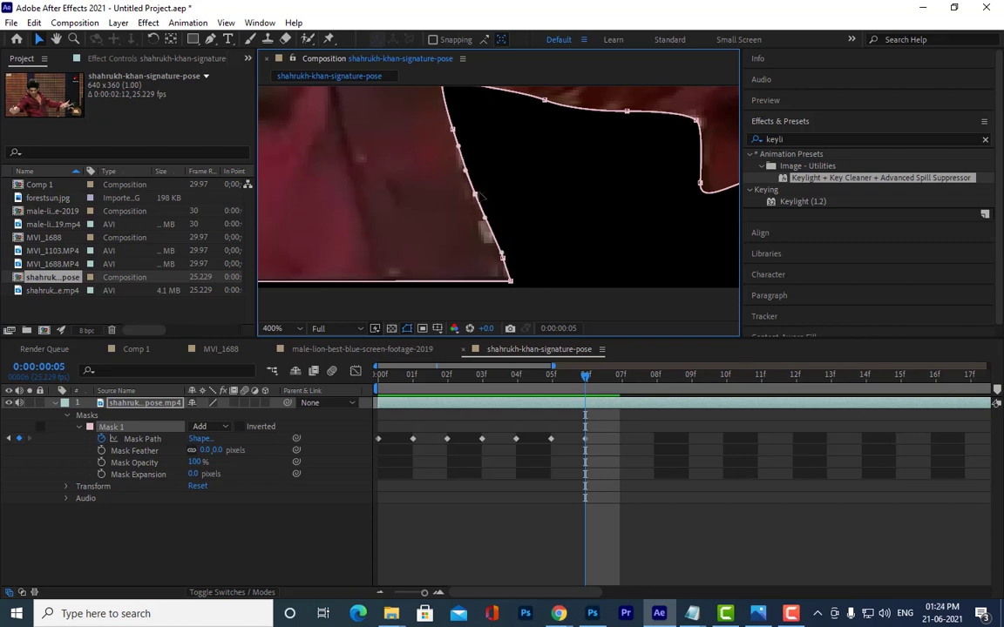
drag(480, 195, 477, 196)
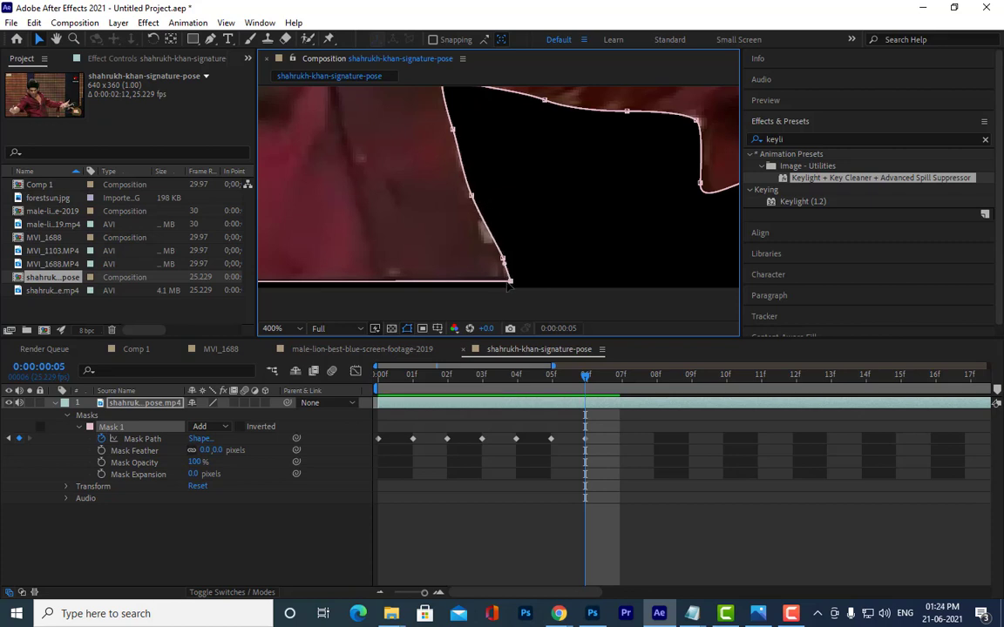
mouse_move(510, 282)
mouse_down()
mouse_move(527, 294)
mouse_move(508, 276)
mouse_up()
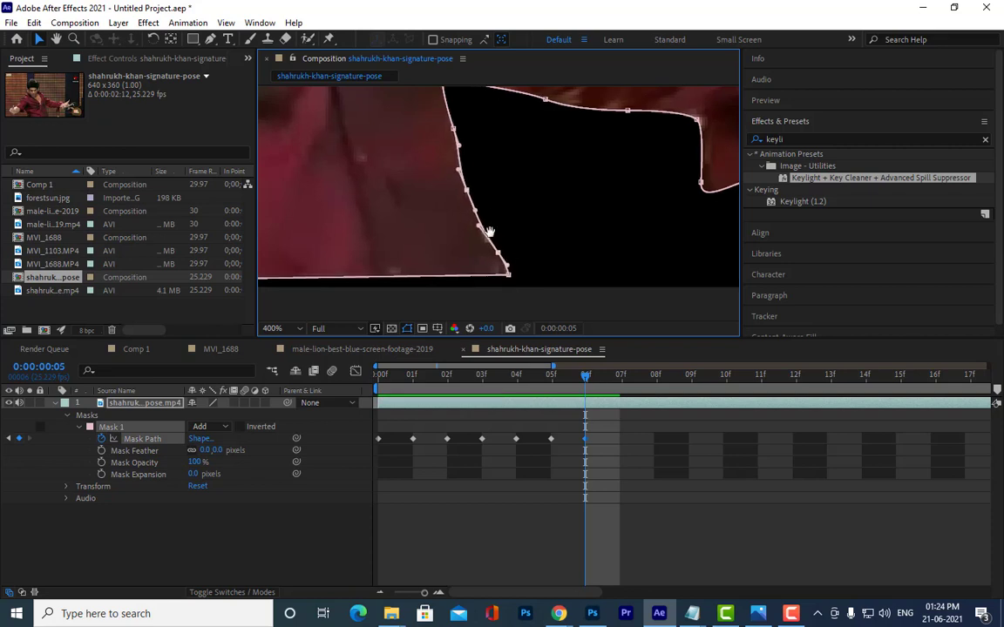
Reposition the bottom mask point and flatten the mask edge along the arm
scroll(549, 201, down, 1)
scroll(518, 191, down, 1)
scroll(517, 191, up, 1)
scroll(514, 275, up, 1)
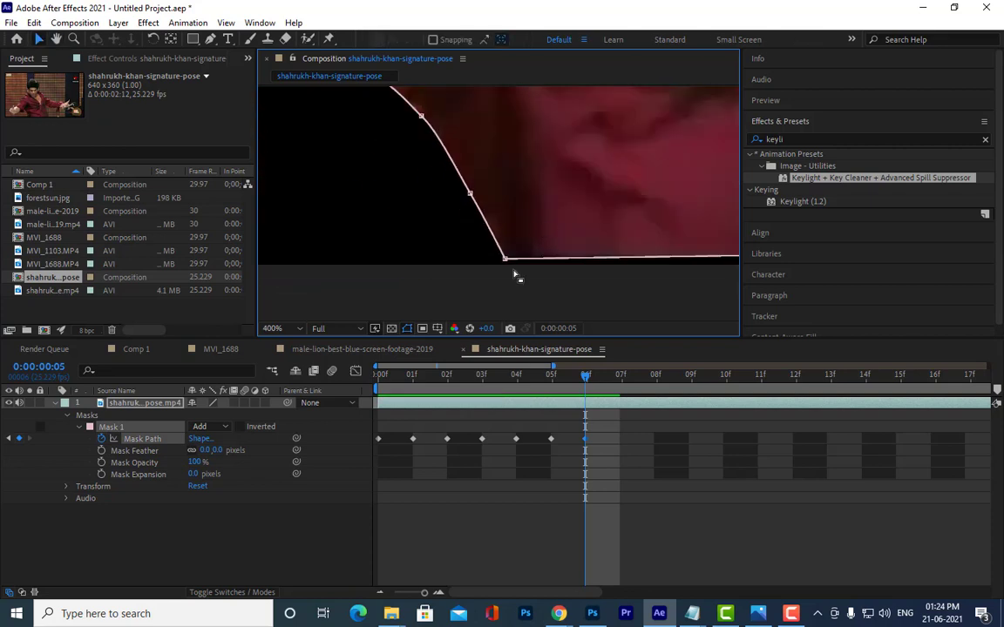
drag(504, 259, 502, 256)
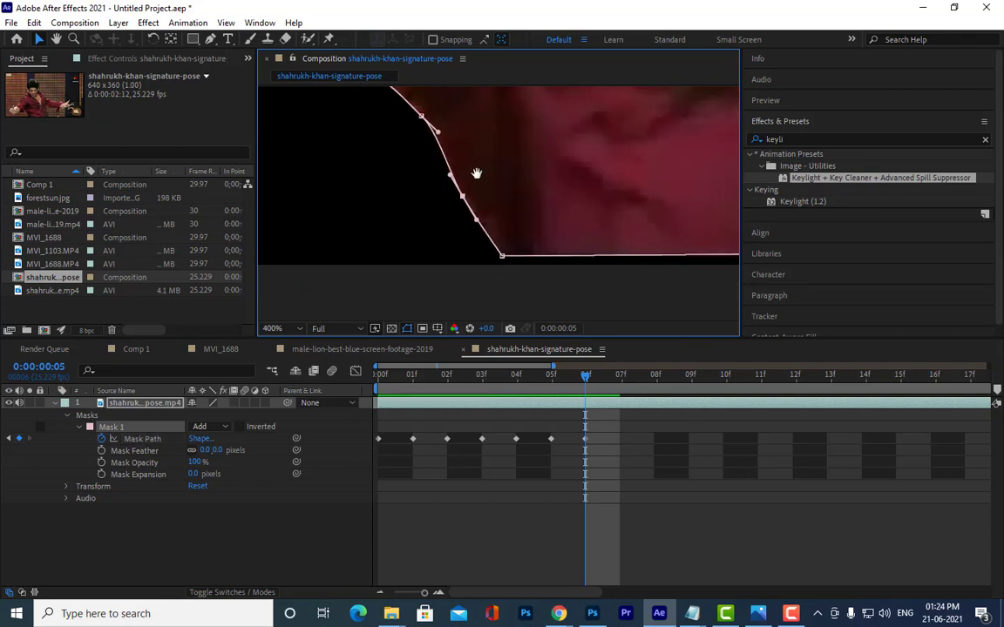
scroll(432, 286, up, 3)
mouse_move(403, 238)
mouse_down()
mouse_move(404, 267)
mouse_move(408, 247)
mouse_up()
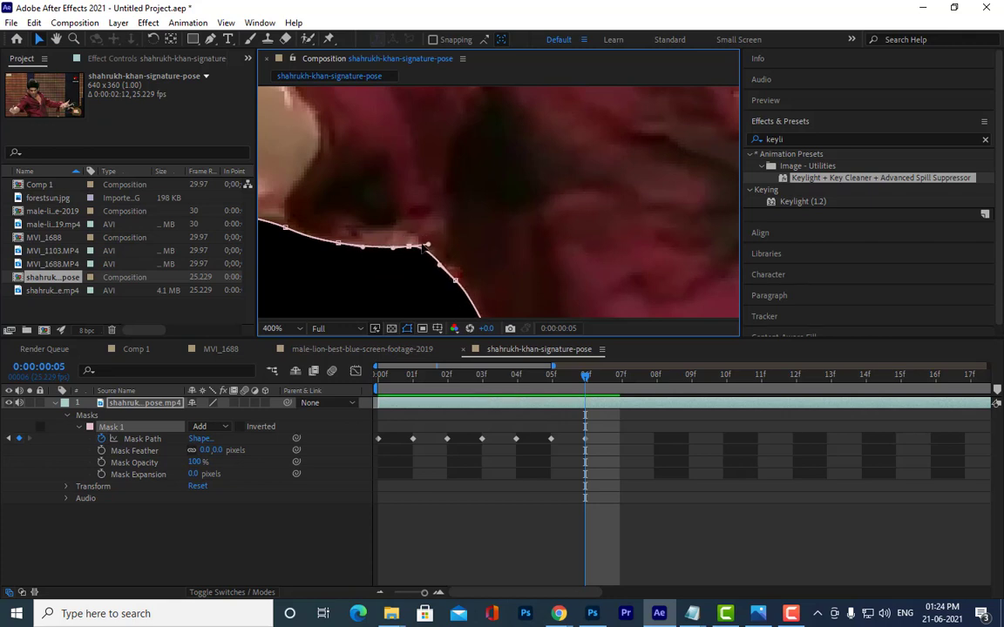
scroll(453, 203, down, 1)
scroll(452, 203, left, 2)
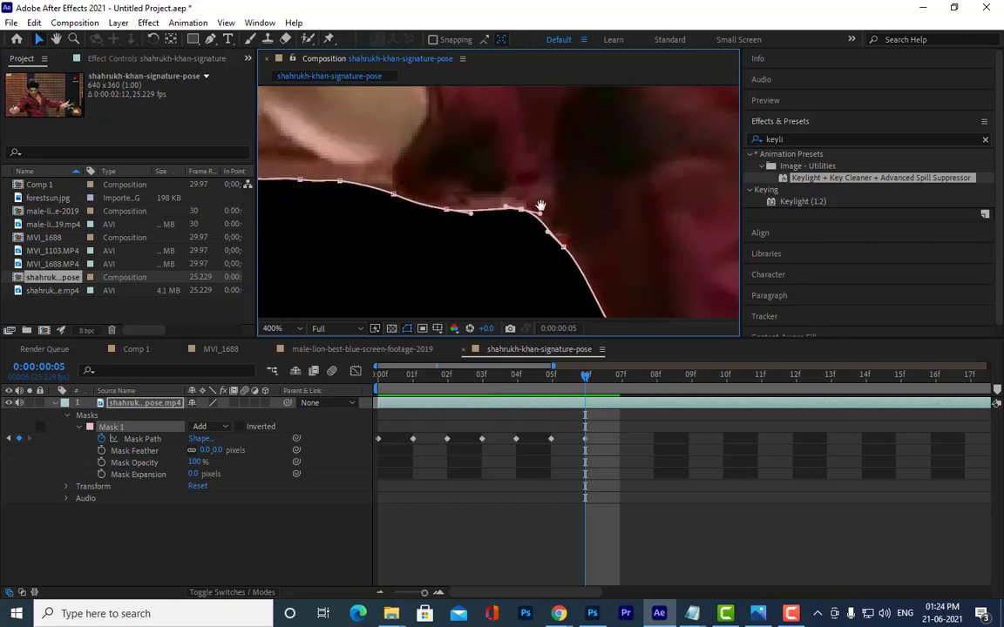
drag(452, 203, 347, 185)
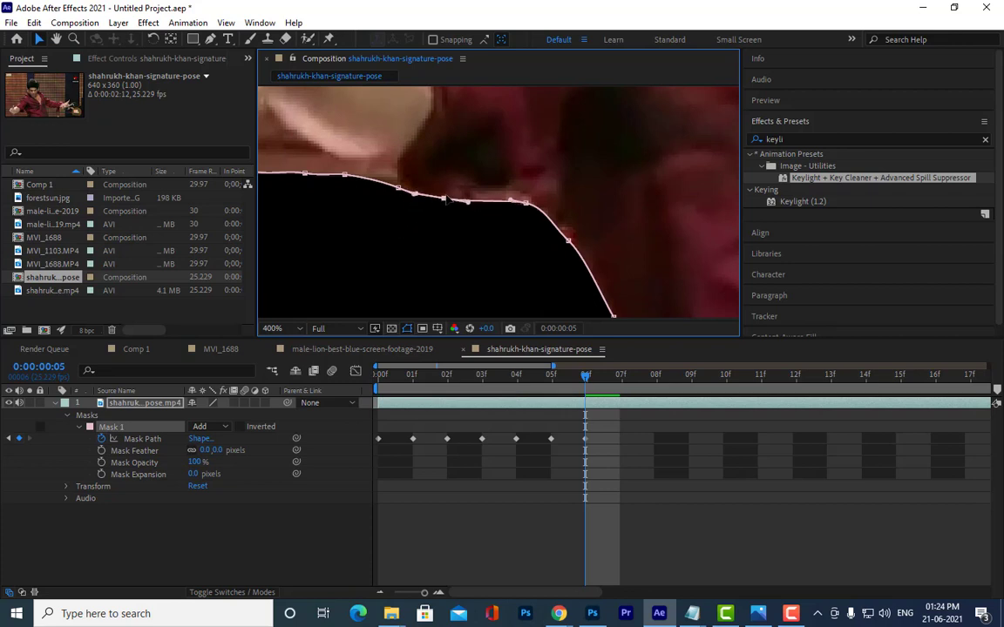
mouse_move(452, 194)
mouse_down()
mouse_move(392, 190)
mouse_move(339, 208)
mouse_up()
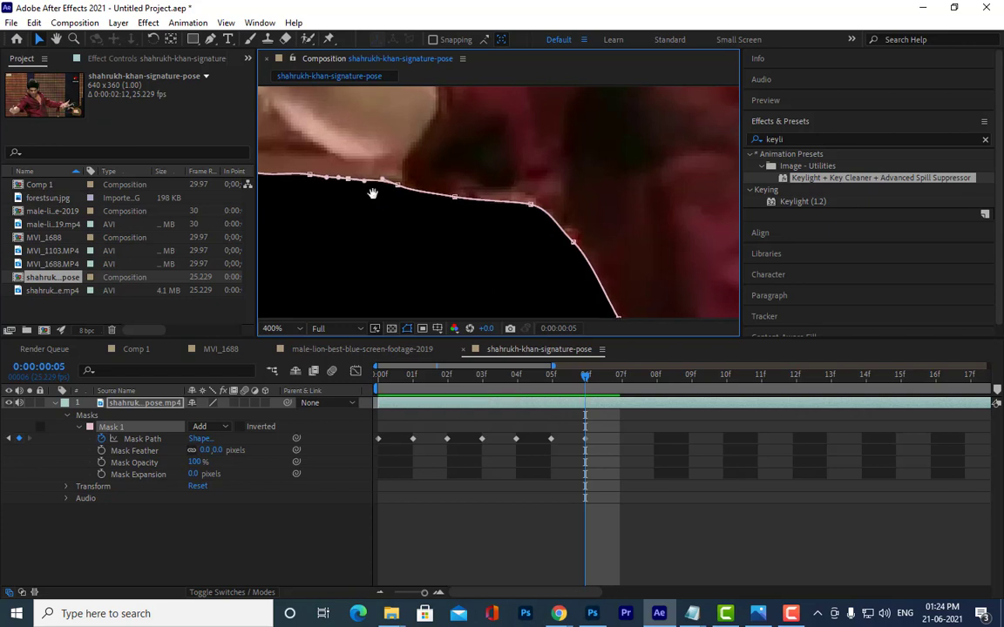
drag(374, 196, 550, 252)
Fit the lower arm point and top-of-hand mask points to the hand's upper contour
mouse_move(560, 196)
mouse_down()
mouse_move(512, 243)
mouse_move(541, 185)
mouse_up()
scroll(511, 243, down, 2)
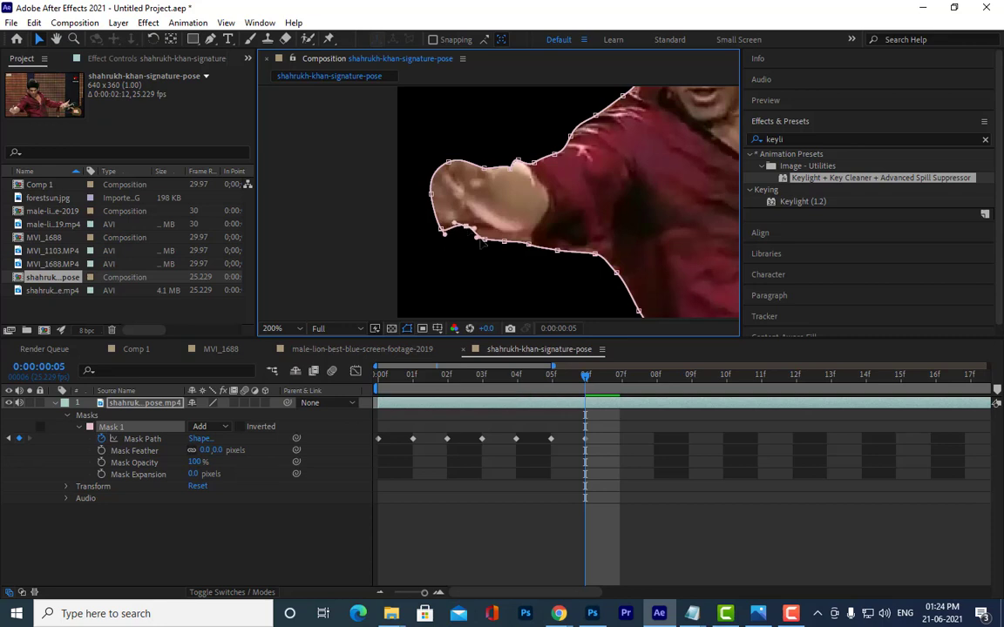
drag(466, 235, 493, 231)
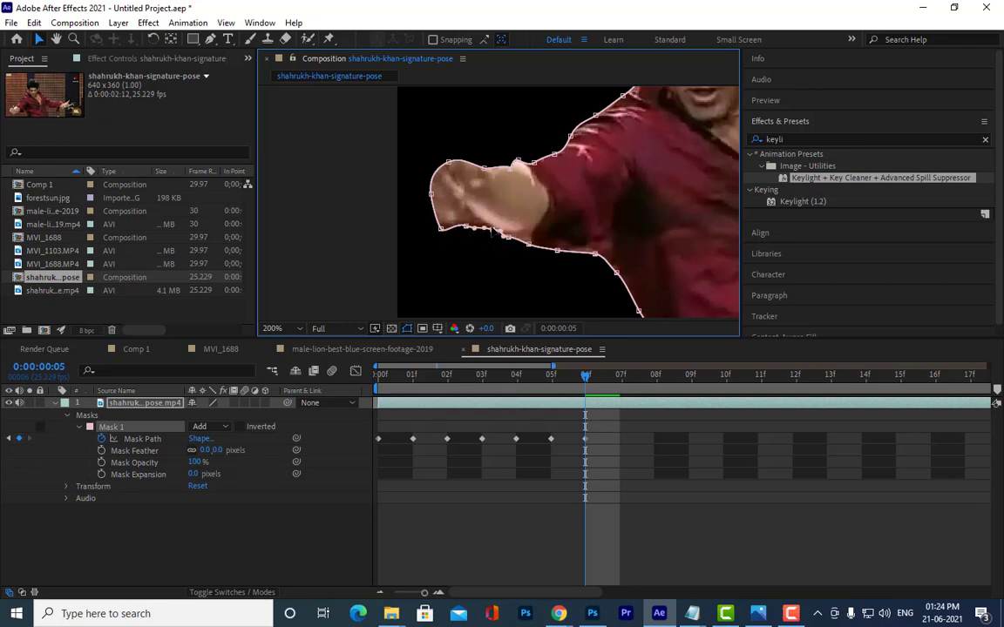
key(space)
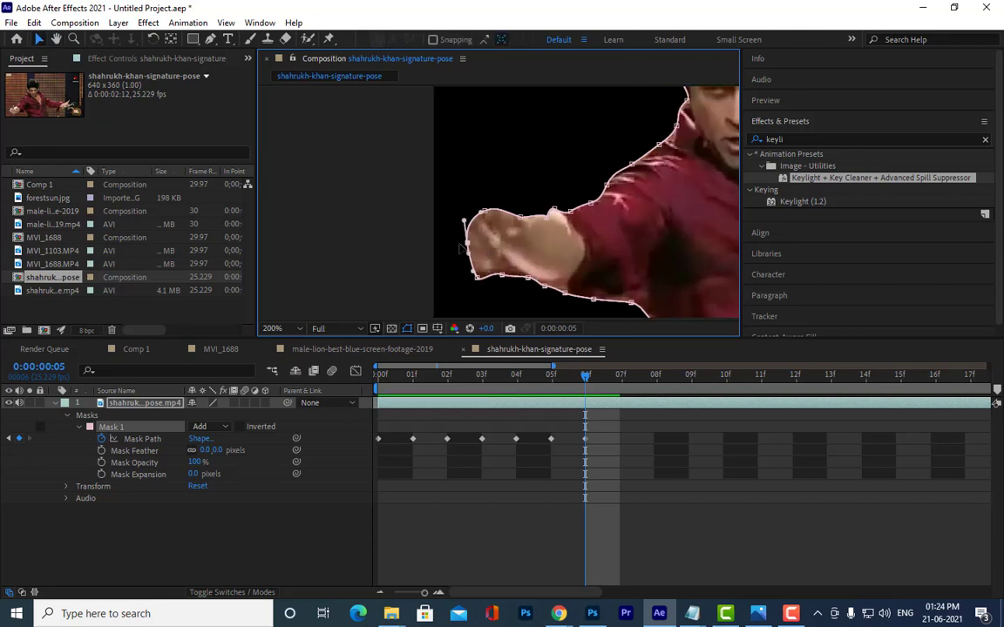
mouse_move(483, 211)
mouse_down()
mouse_move(481, 176)
mouse_move(494, 201)
mouse_up()
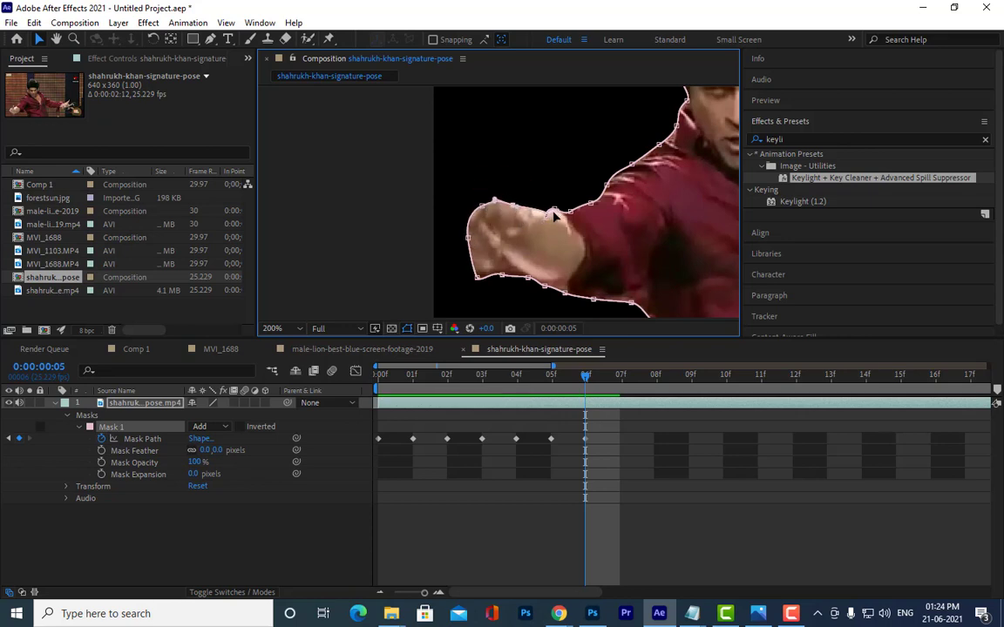
drag(554, 211, 540, 207)
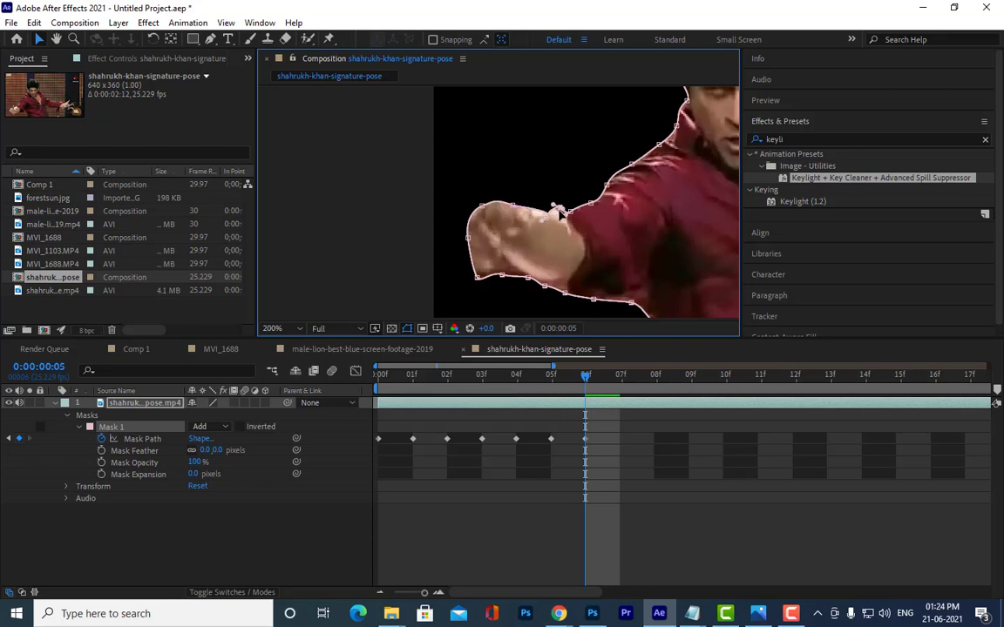
scroll(559, 214, up, 1)
scroll(553, 218, up, 1)
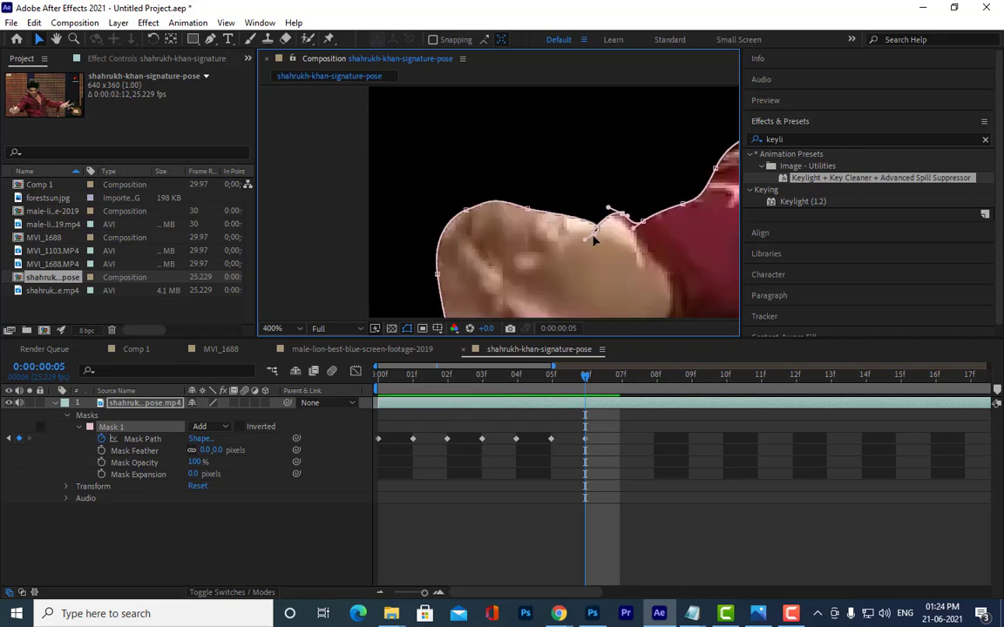
Tuck the mask point near the hand and move the shoulder point onto the red shirt's edge
mouse_move(586, 240)
mouse_down()
mouse_move(571, 247)
mouse_move(571, 213)
mouse_up()
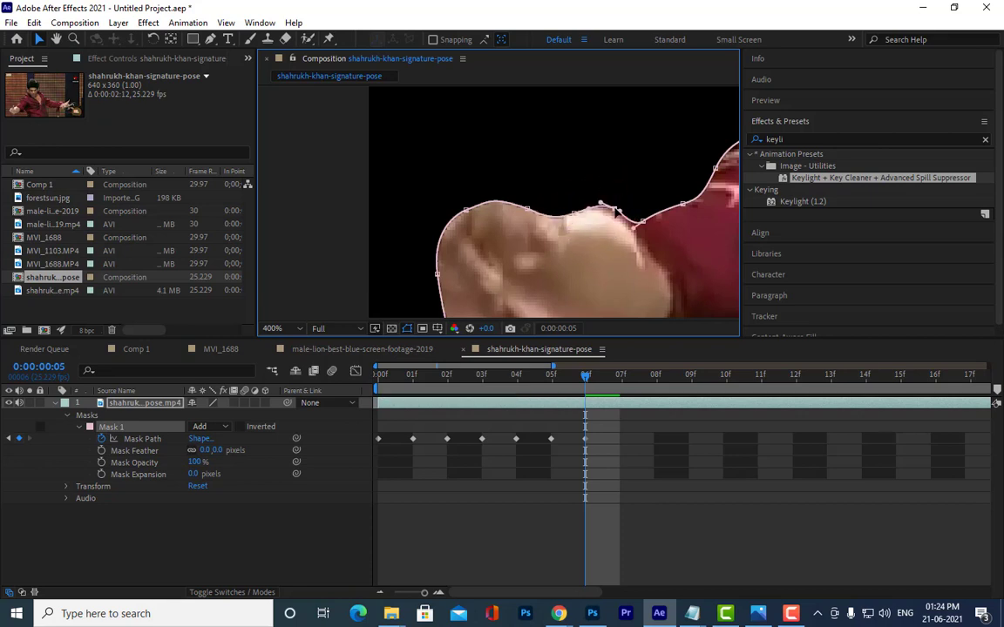
mouse_move(624, 218)
mouse_down()
mouse_move(517, 201)
mouse_move(532, 182)
mouse_up()
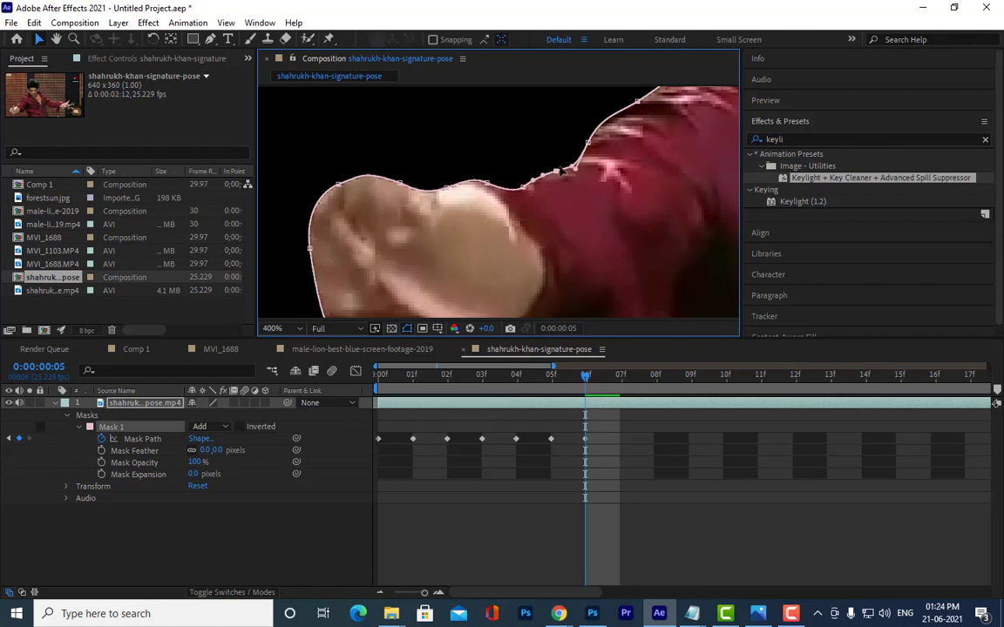
mouse_move(584, 146)
mouse_down()
mouse_move(514, 228)
mouse_move(521, 190)
mouse_up()
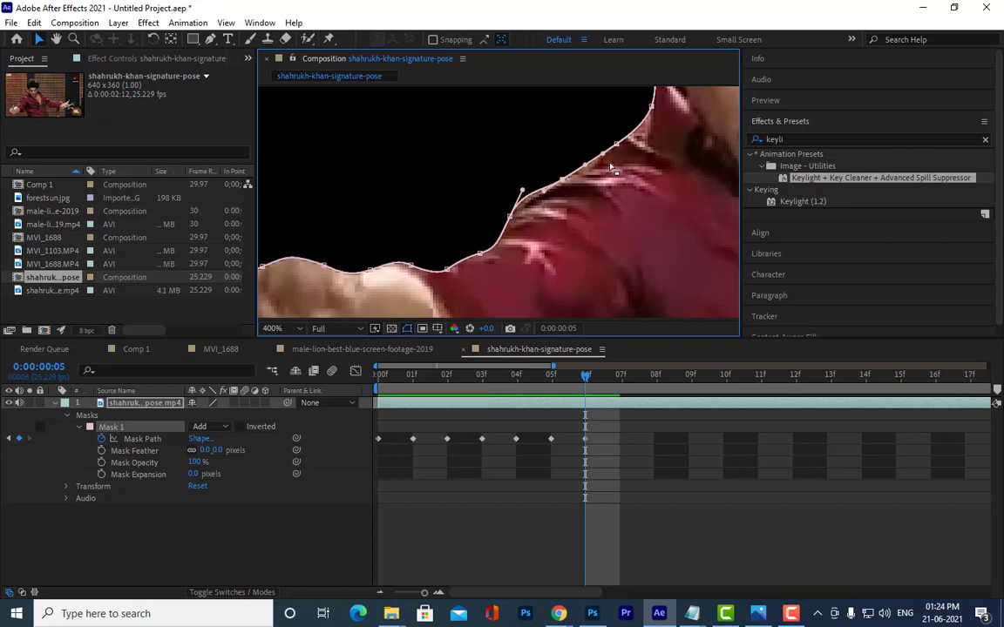
drag(616, 142, 603, 150)
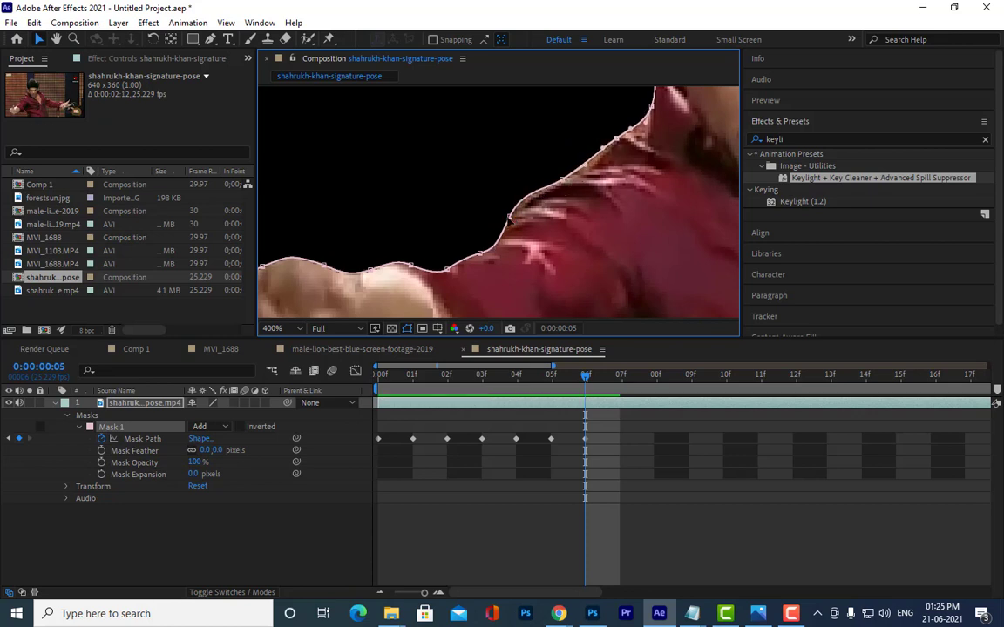
click(510, 218)
drag(510, 218, 532, 214)
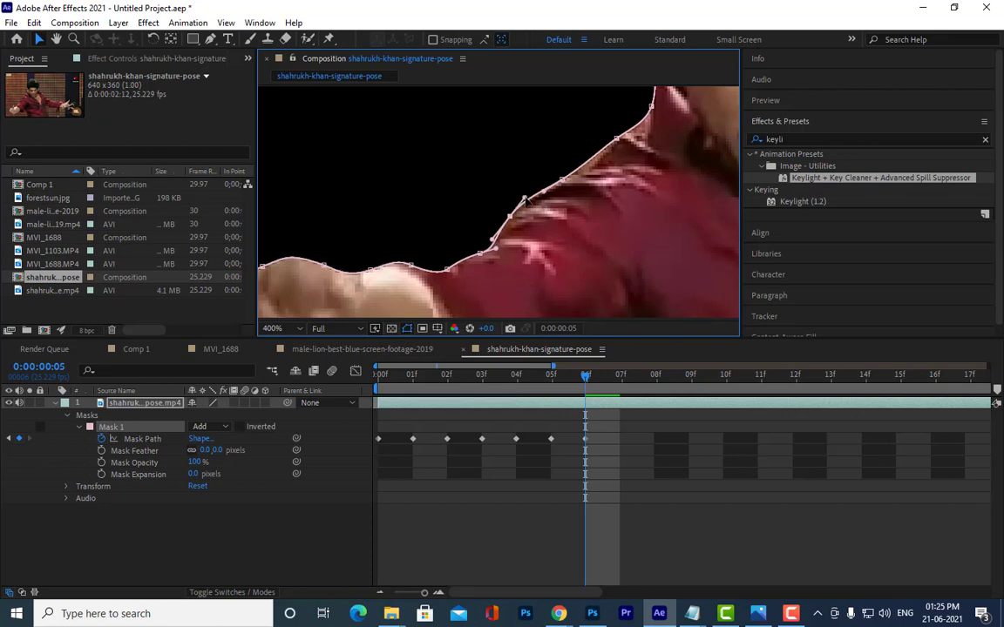
scroll(528, 205, up, 3)
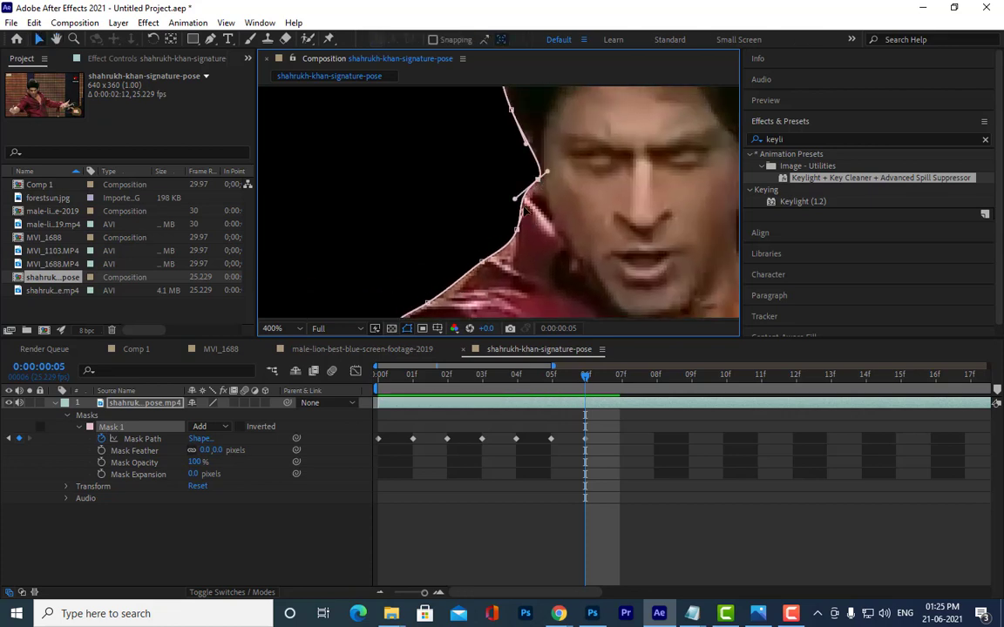
Place the shoulder point on the edge and bend the mask curve over the top of the hair
drag(522, 209, 501, 225)
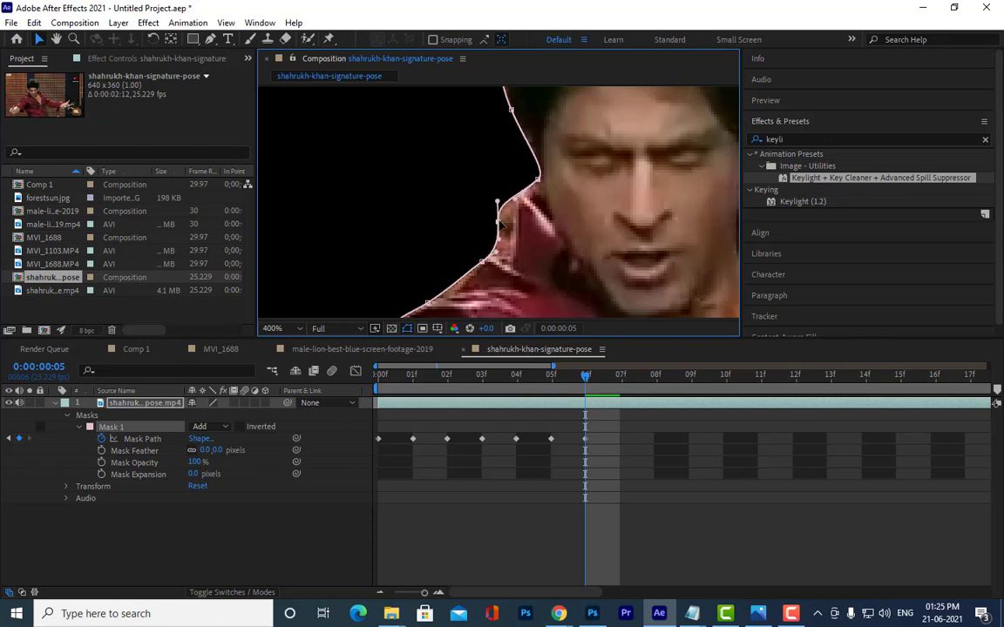
scroll(525, 211, up, 3)
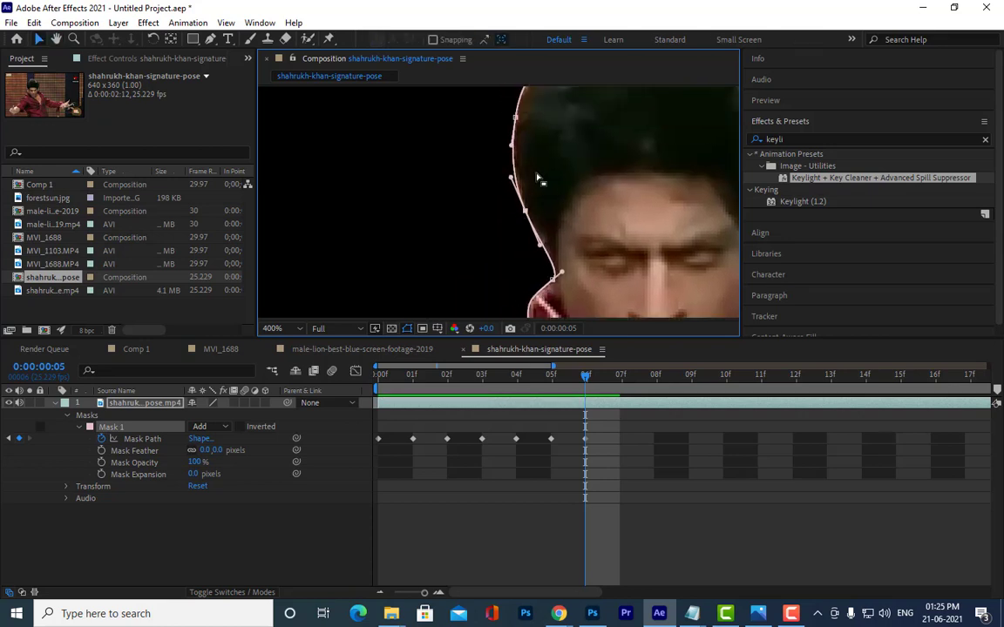
scroll(526, 236, up, 3)
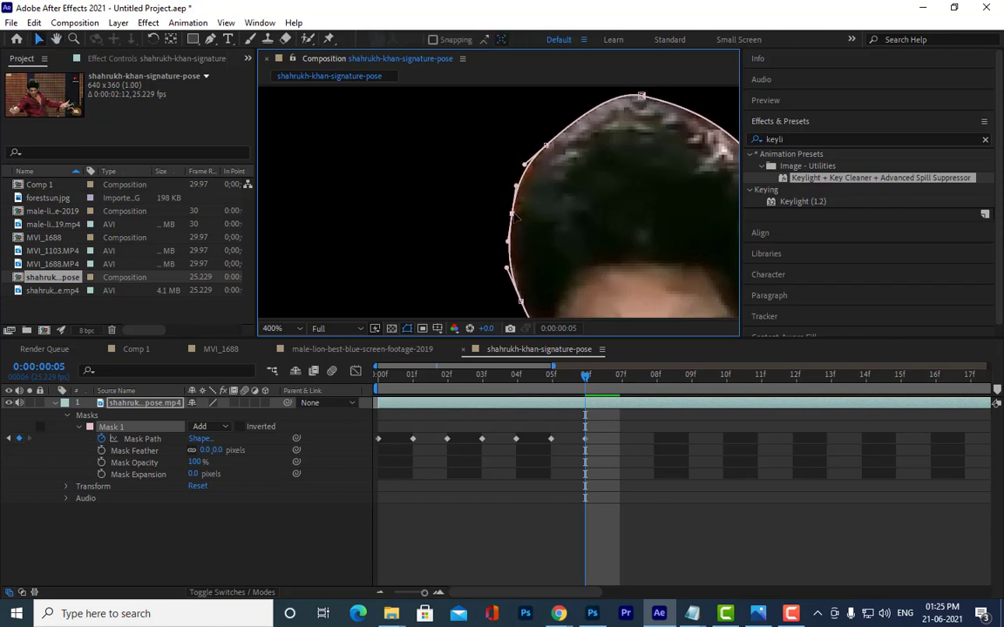
drag(562, 159, 488, 195)
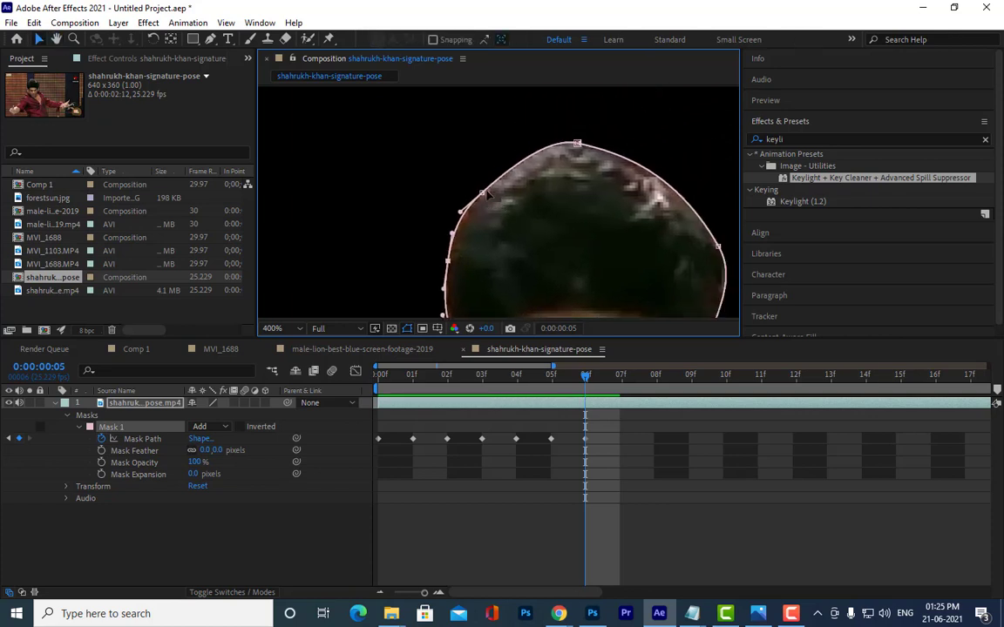
click(578, 143)
drag(719, 247, 672, 168)
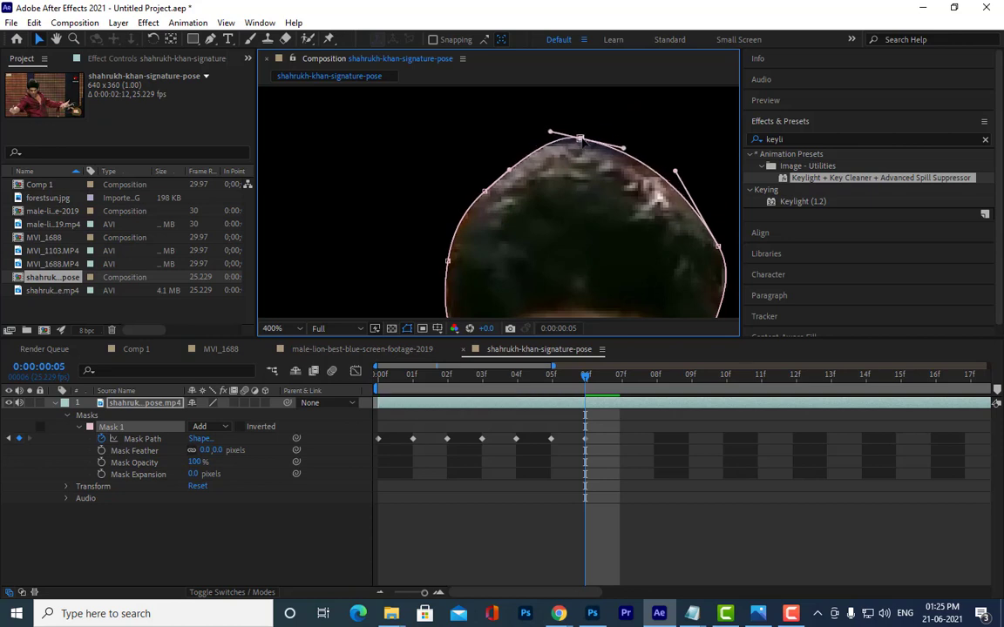
drag(576, 159, 485, 135)
scroll(620, 224, down, 3)
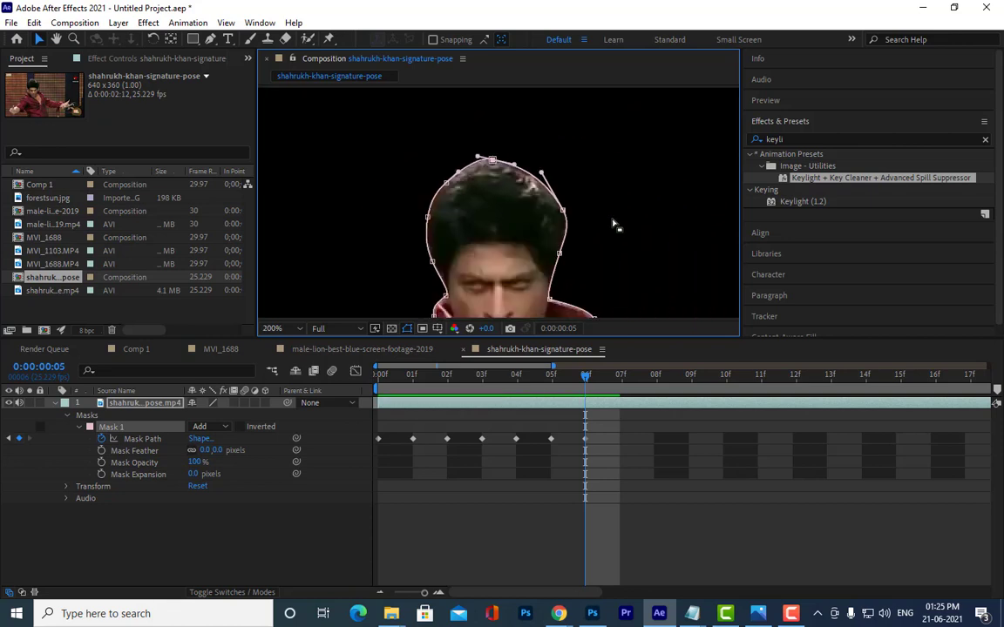
scroll(664, 170, up, 2)
scroll(439, 218, up, 1)
Fit the right-side mask points and curve to the hair's edge, then zoom out to 200%
key(v)
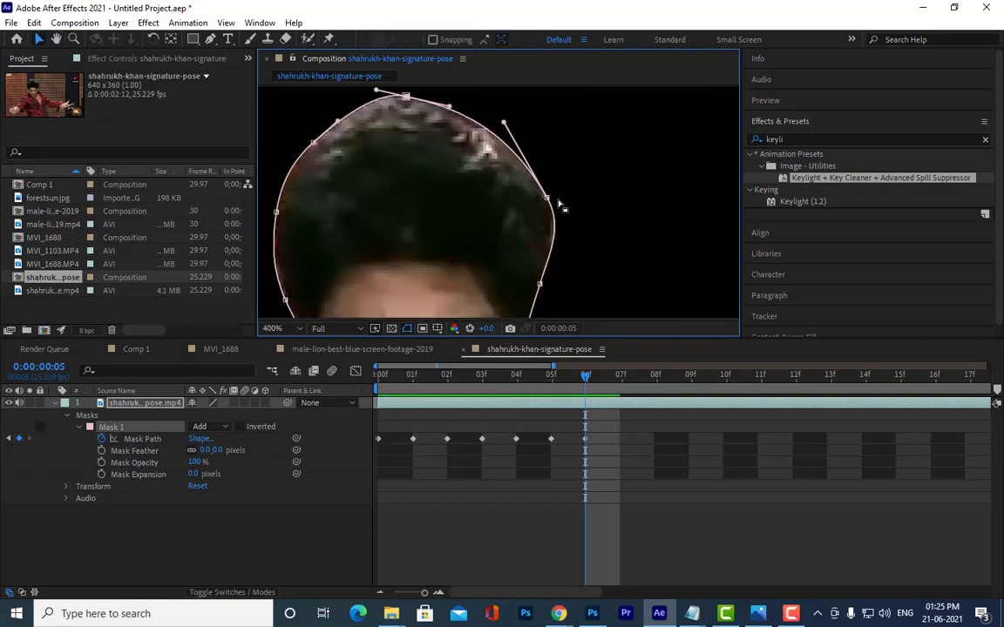
drag(546, 199, 534, 184)
drag(515, 83, 494, 108)
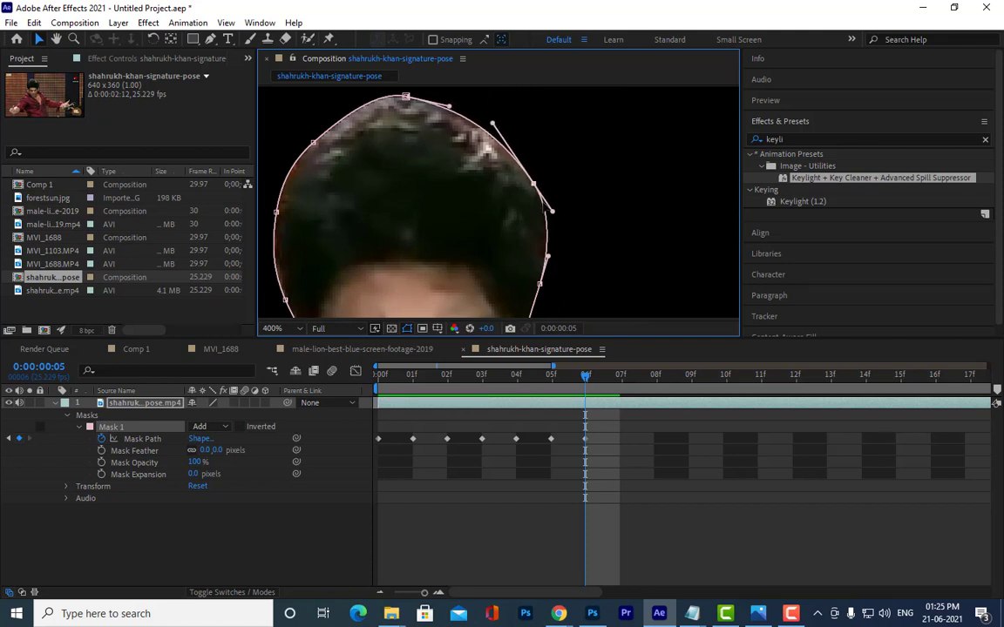
scroll(560, 186, down, 3)
scroll(539, 194, down, 3)
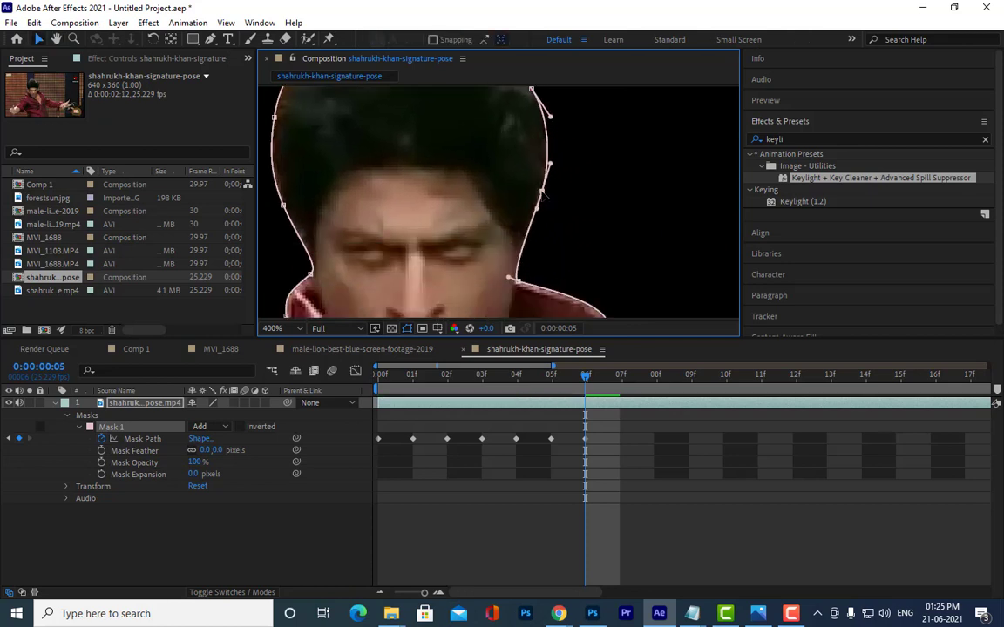
scroll(569, 123, down, 1)
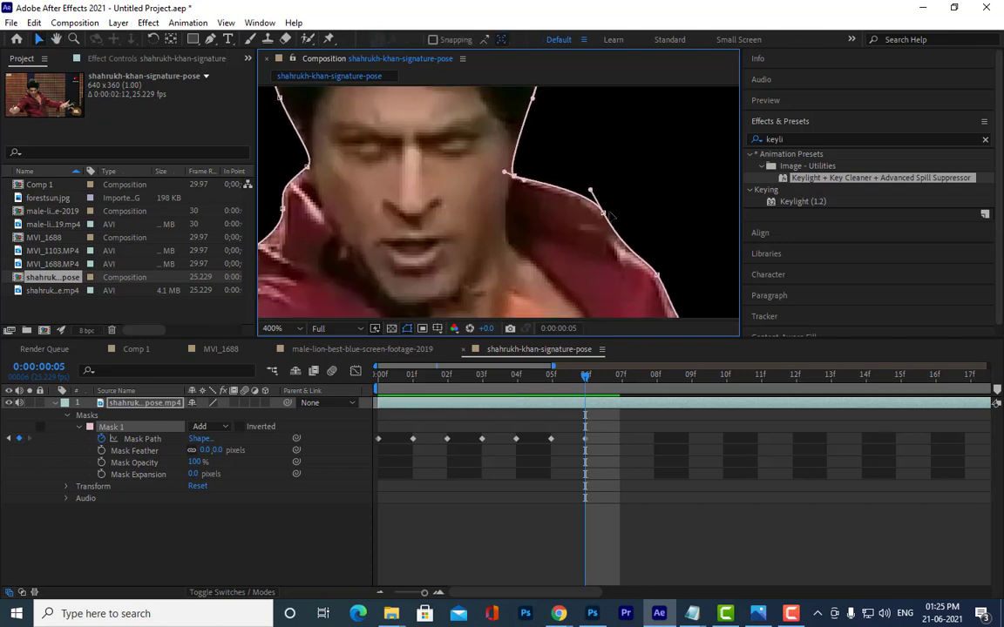
key(comma)
mouse_move(627, 128)
mouse_down()
mouse_move(567, 107)
mouse_move(701, 123)
mouse_up()
Pull the mask points along and under the outstretched left hand, then scrub to check the mask
drag(426, 168, 449, 194)
key(v)
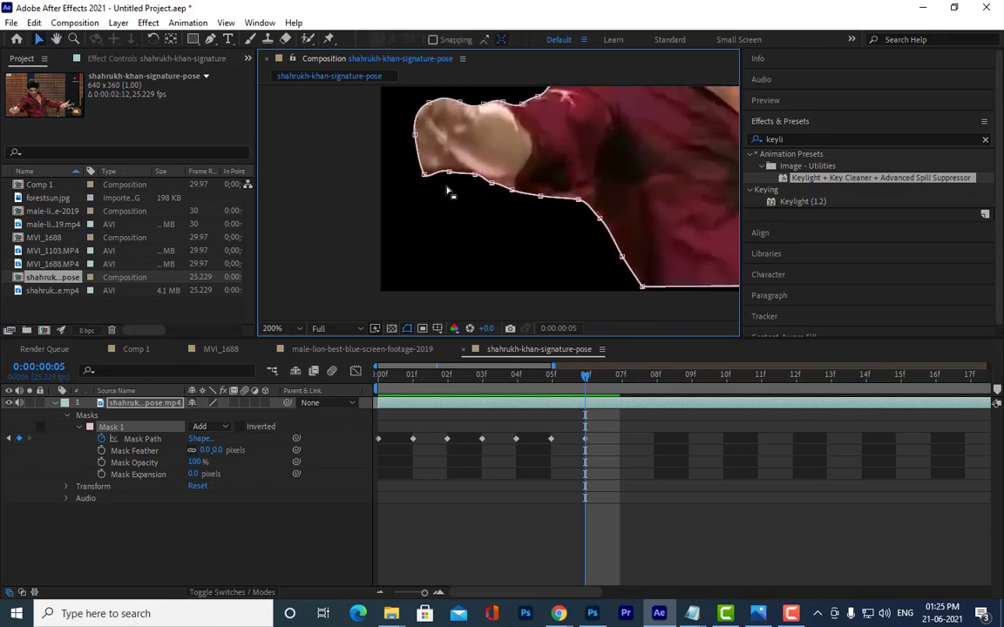
drag(416, 136, 408, 114)
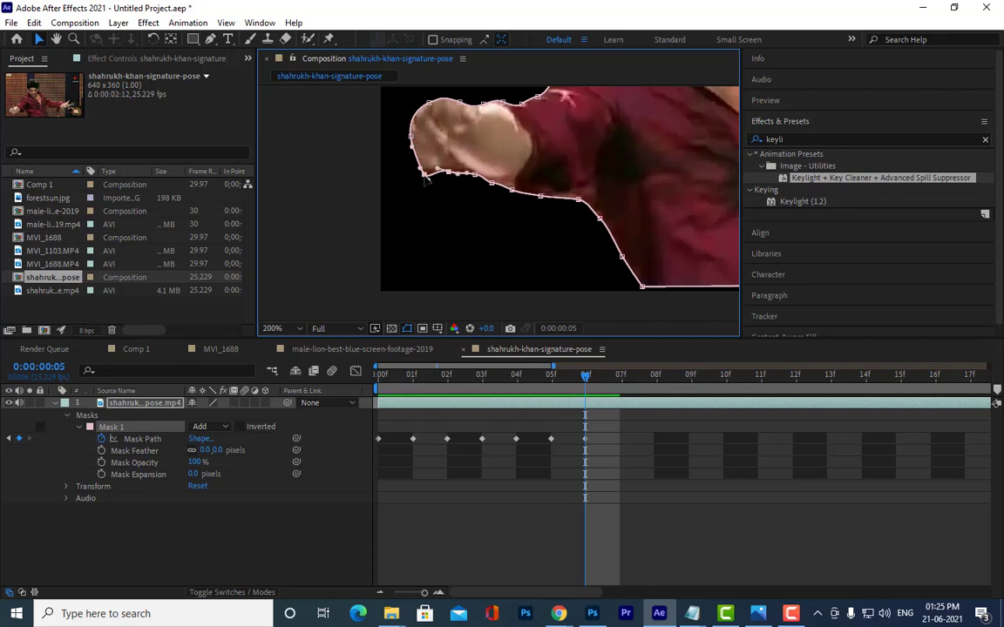
drag(429, 178, 428, 172)
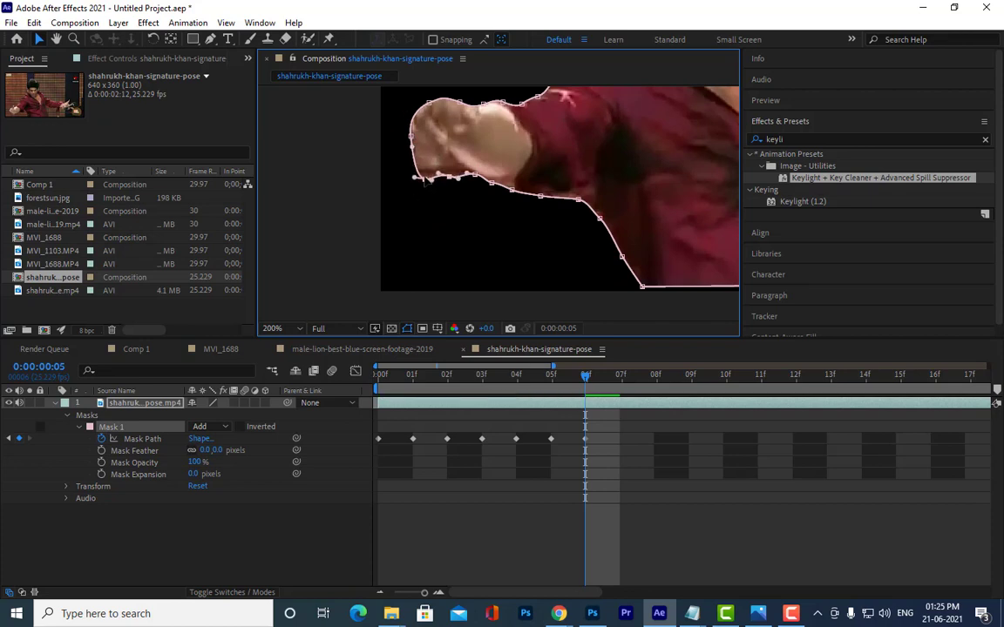
scroll(482, 162, down, 3)
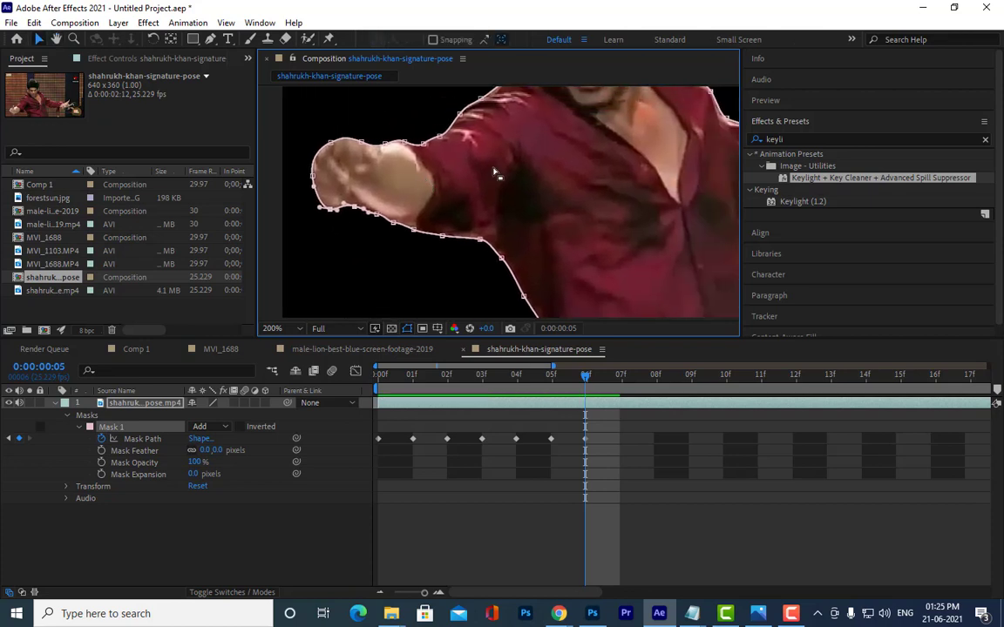
drag(569, 179, 584, 175)
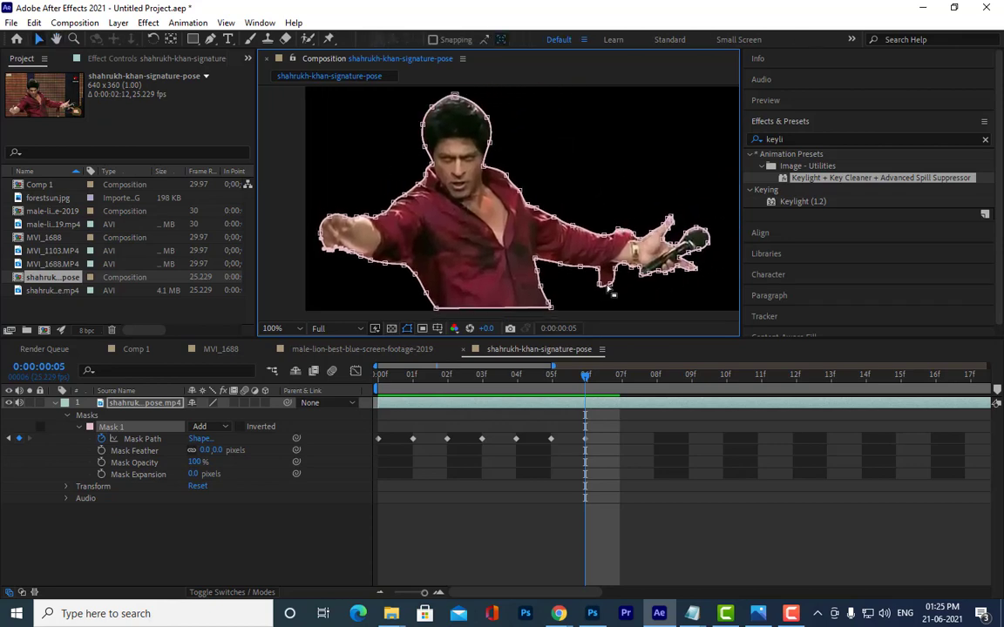
mouse_move(589, 381)
mouse_down()
mouse_move(574, 381)
mouse_move(586, 377)
mouse_up()
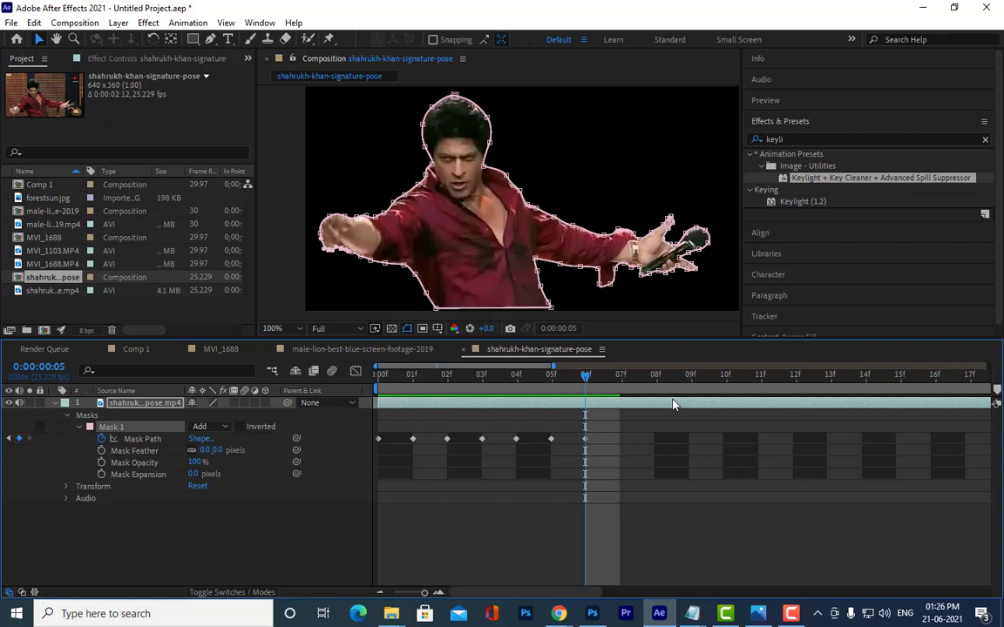
Trim the layer's out point at frame 5 and set the work area end there
key(alt+])
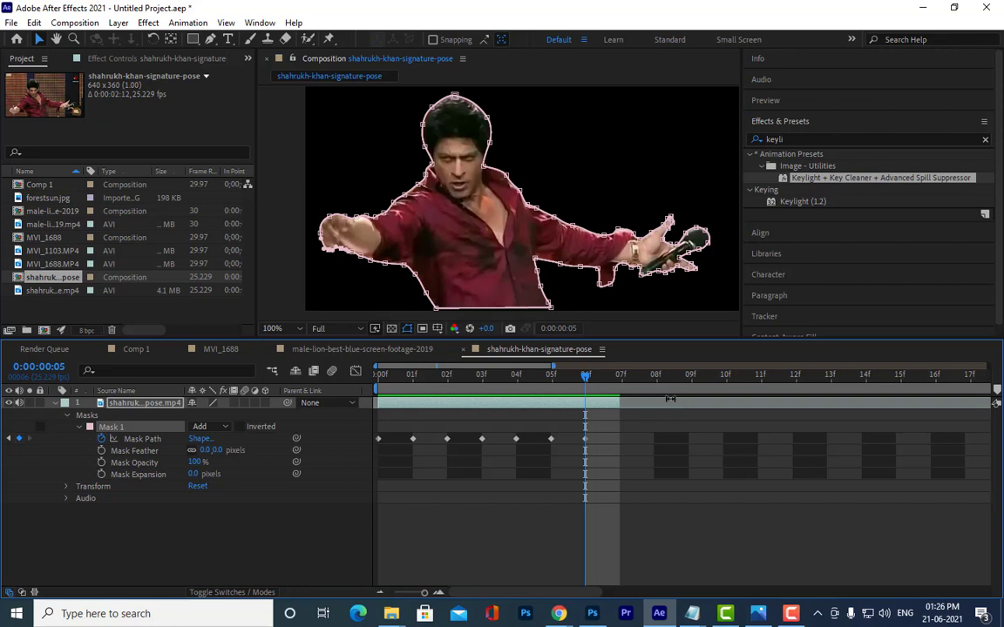
click(459, 391)
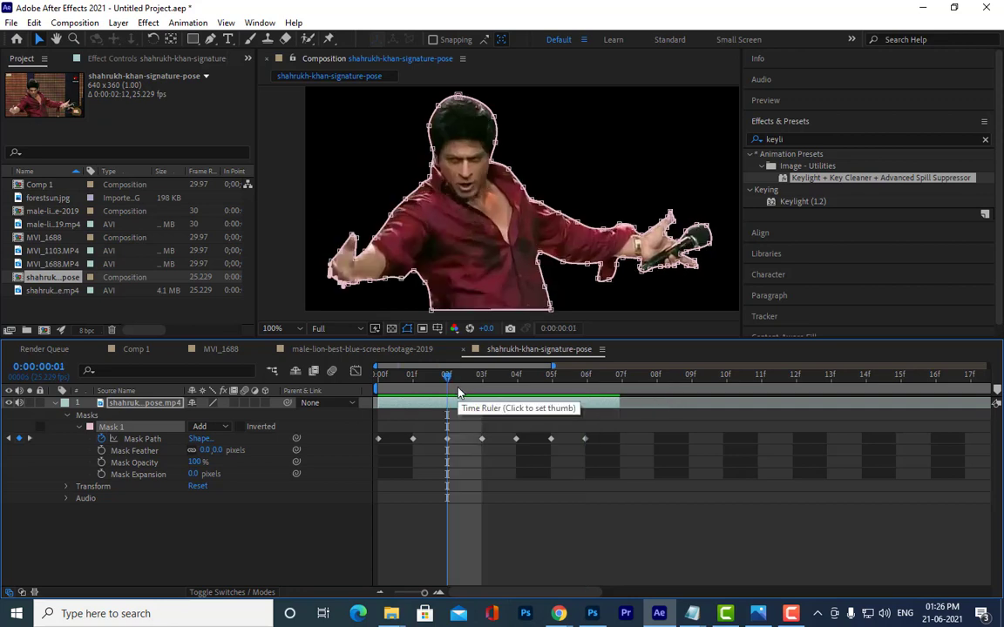
click(695, 419)
click(511, 406)
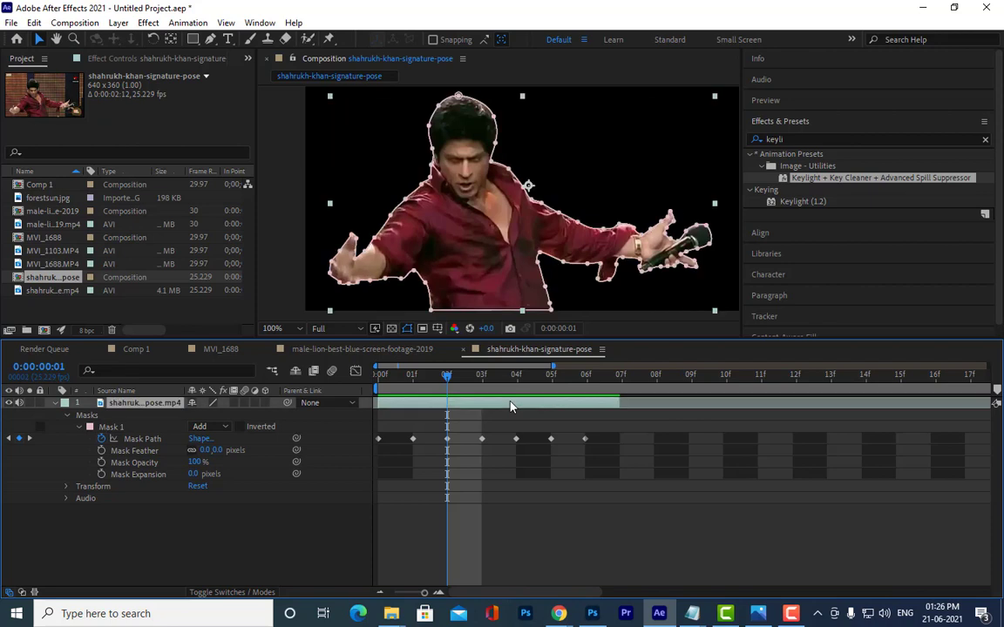
key(n)
key(Page_Down)
key(Page_Down)
key(Page_Down)
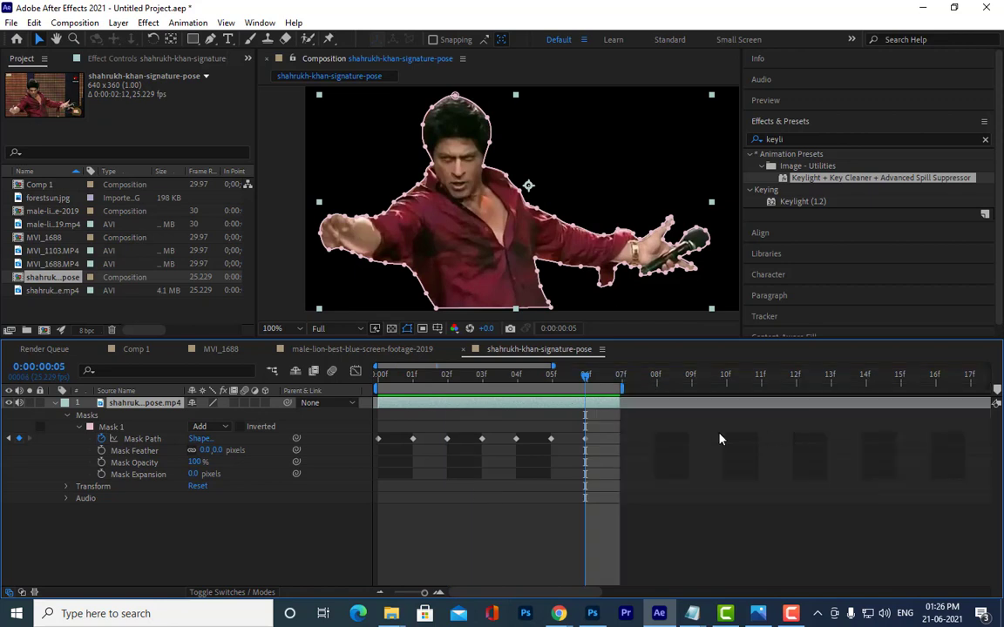
right_click(466, 388)
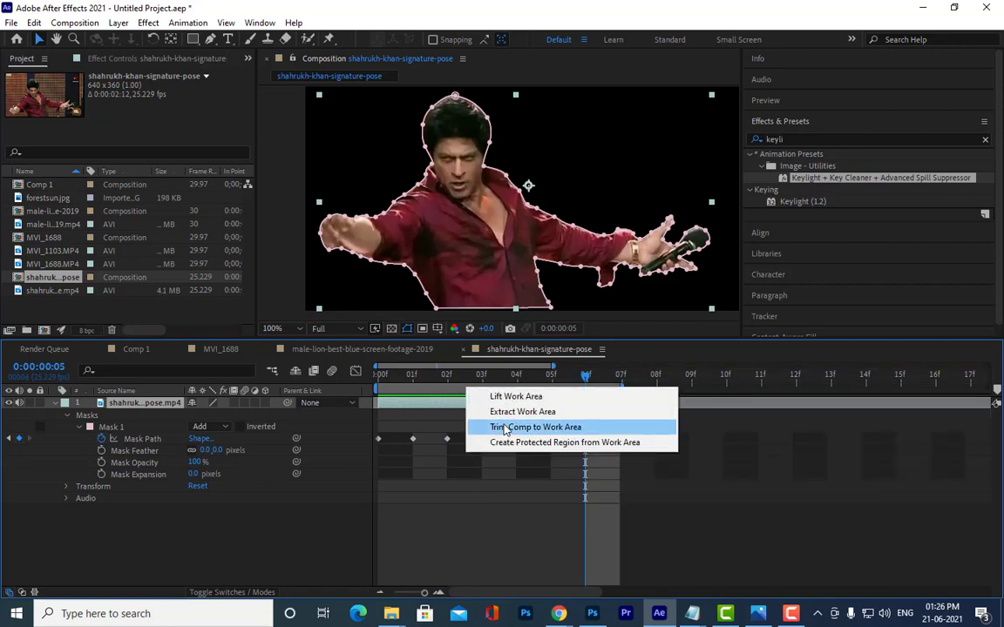
Trim the comp to the work area, then play and scrub the frame 0–6 cutout
click(506, 428)
click(420, 375)
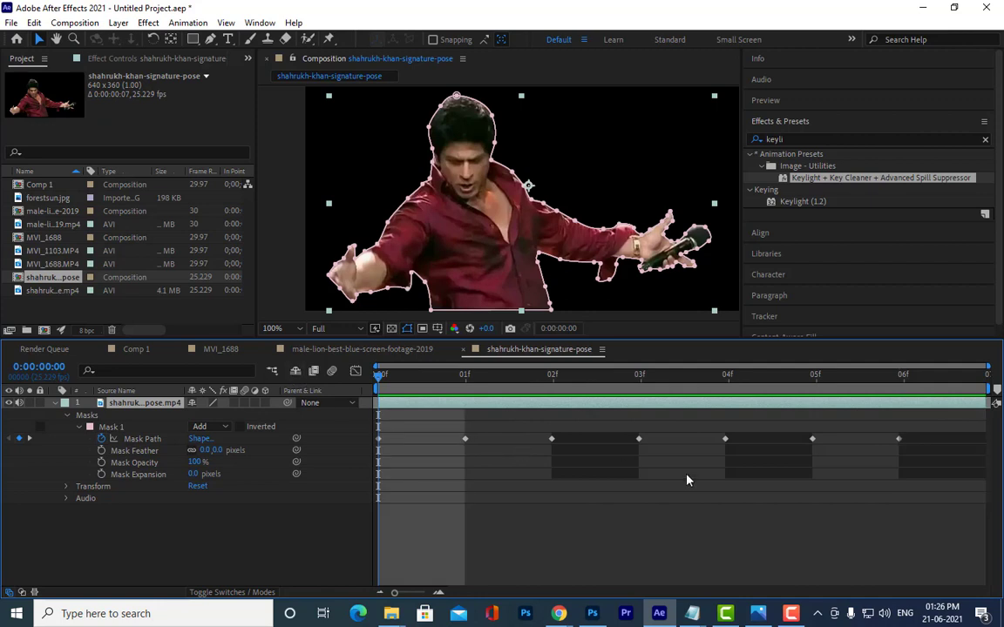
click(680, 315)
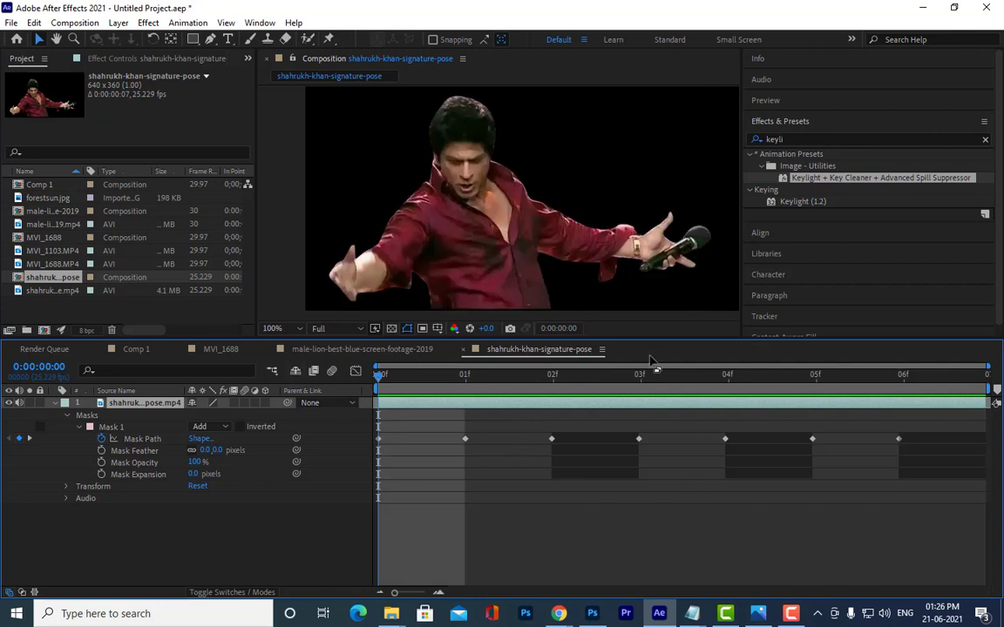
key(Page_Down)
key(space)
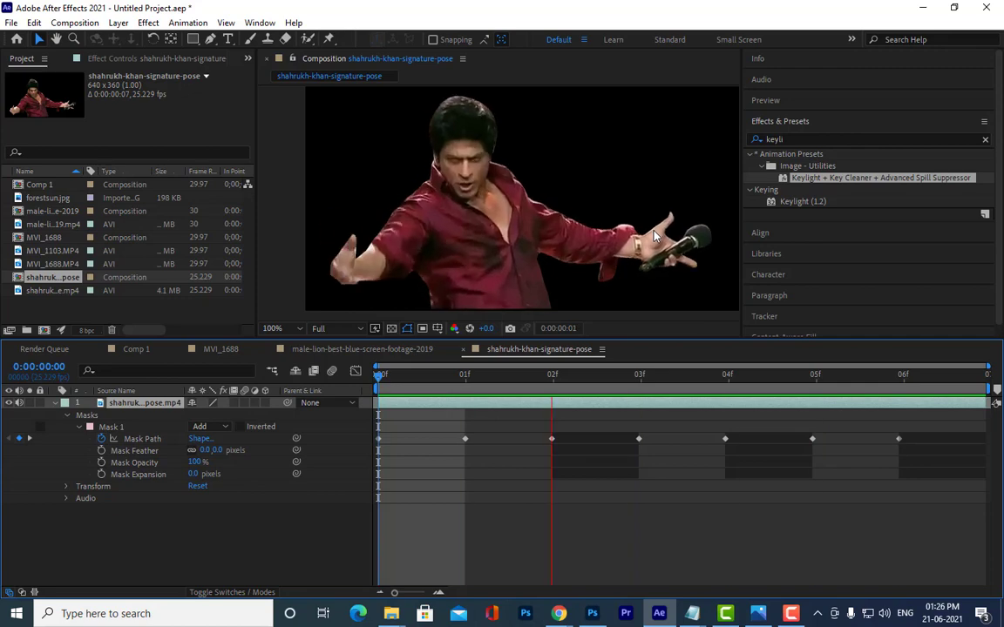
key(space)
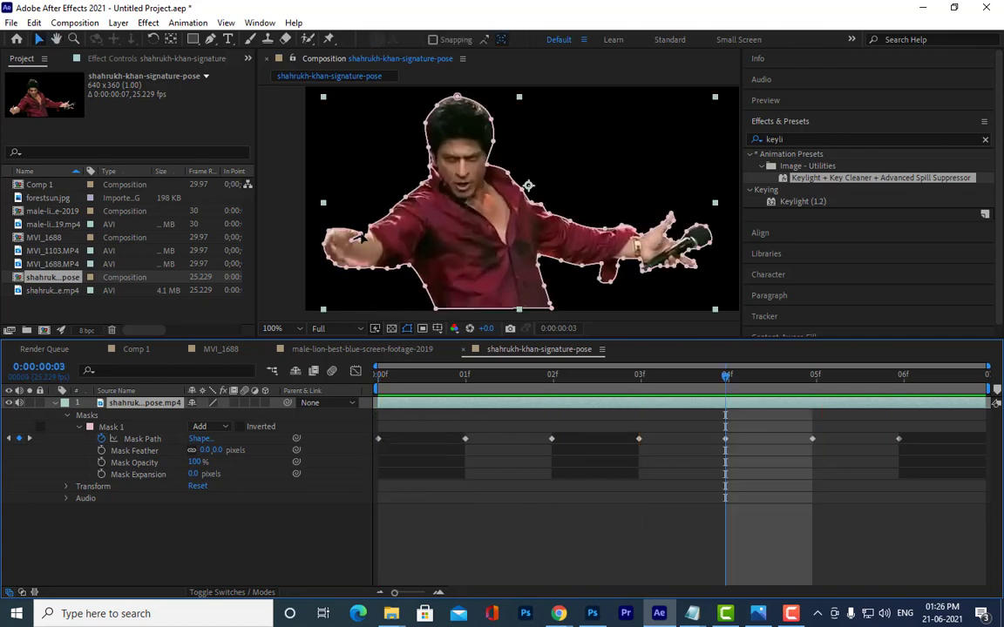
mouse_move(380, 374)
mouse_down()
mouse_move(889, 386)
mouse_move(977, 405)
mouse_move(356, 372)
mouse_move(379, 338)
mouse_up()
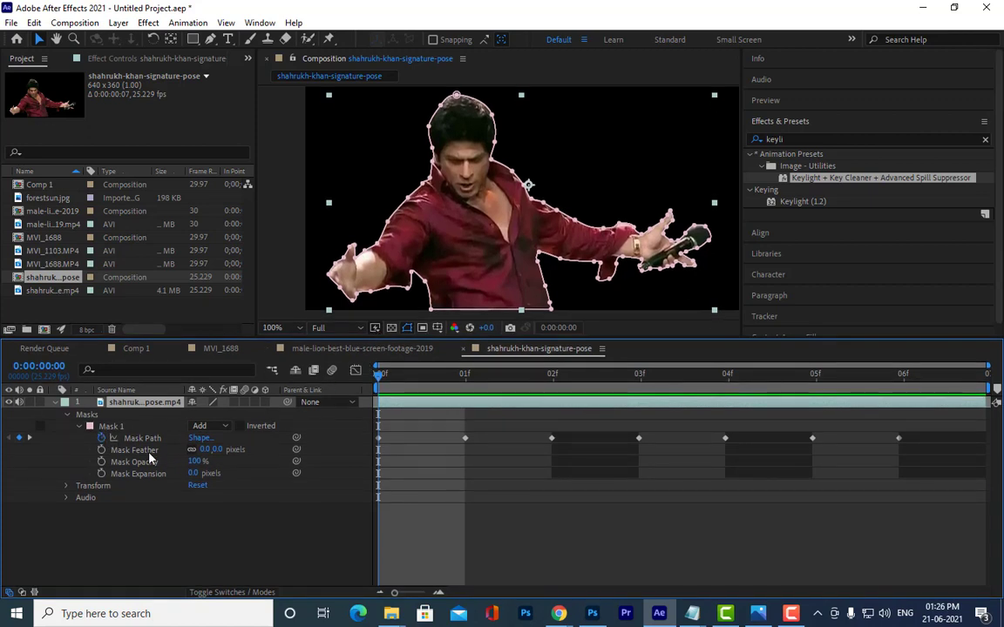
Enter 4 for Mask 1's Mask Feather, giving 4.0, 4.0 pixels
click(140, 450)
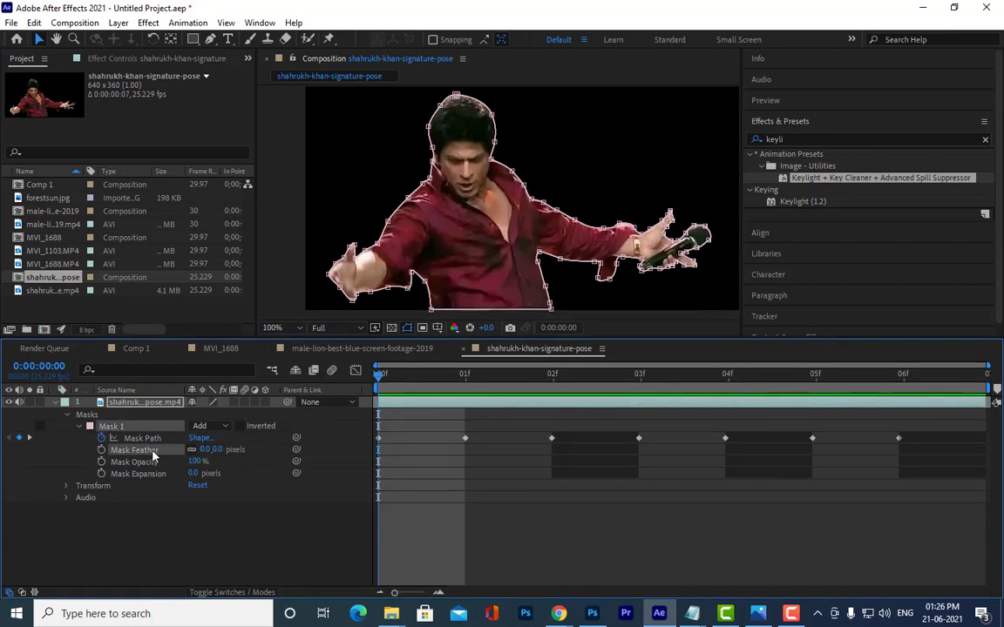
click(203, 450)
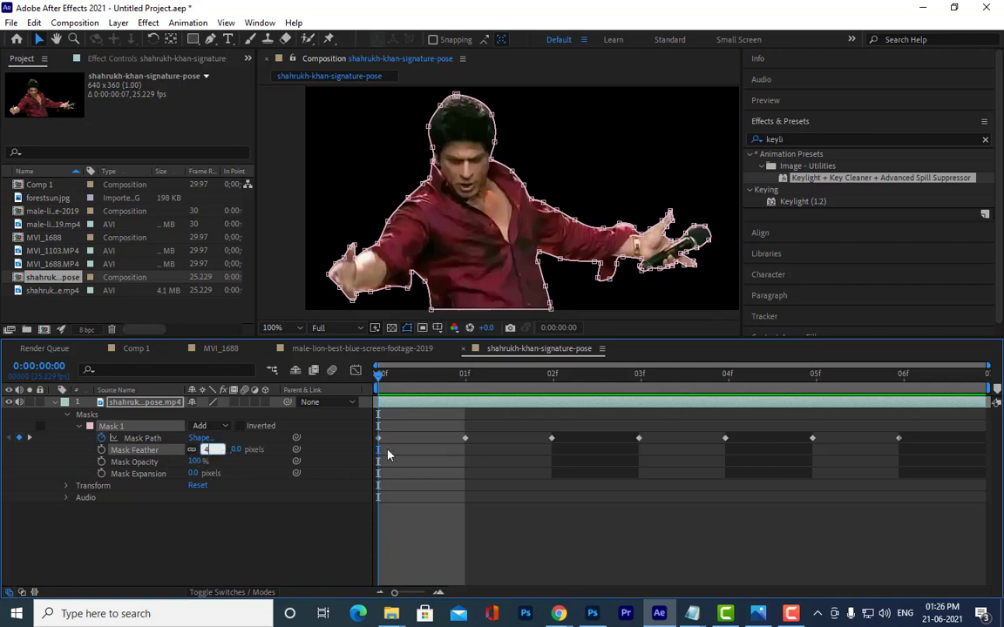
key(Return)
Preview the feathered cutout, then collapse the layer's mask properties and enlarge the composition viewer
click(310, 550)
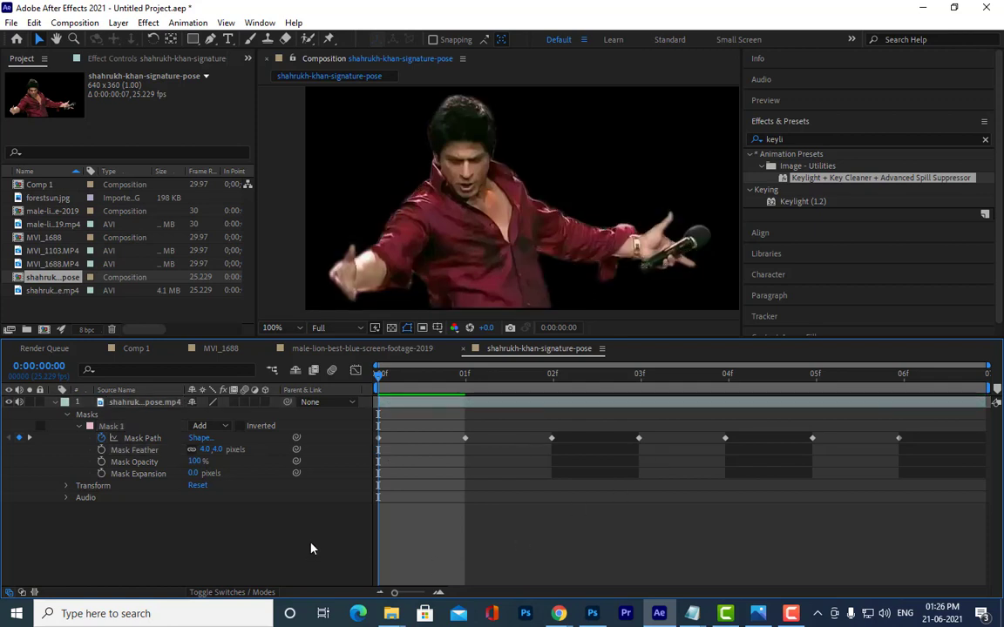
key(space)
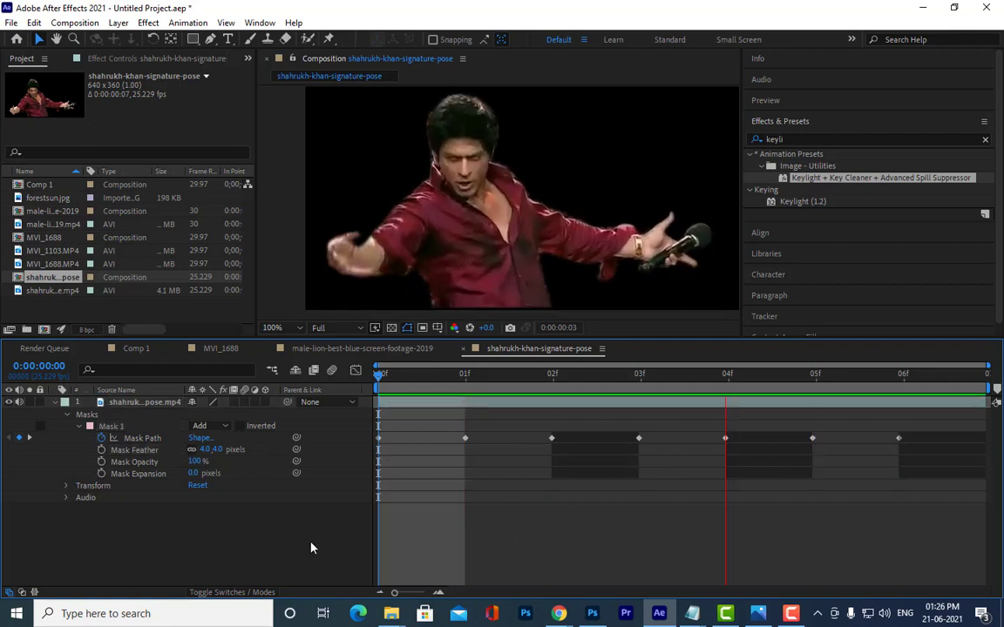
key(space)
drag(405, 380, 558, 405)
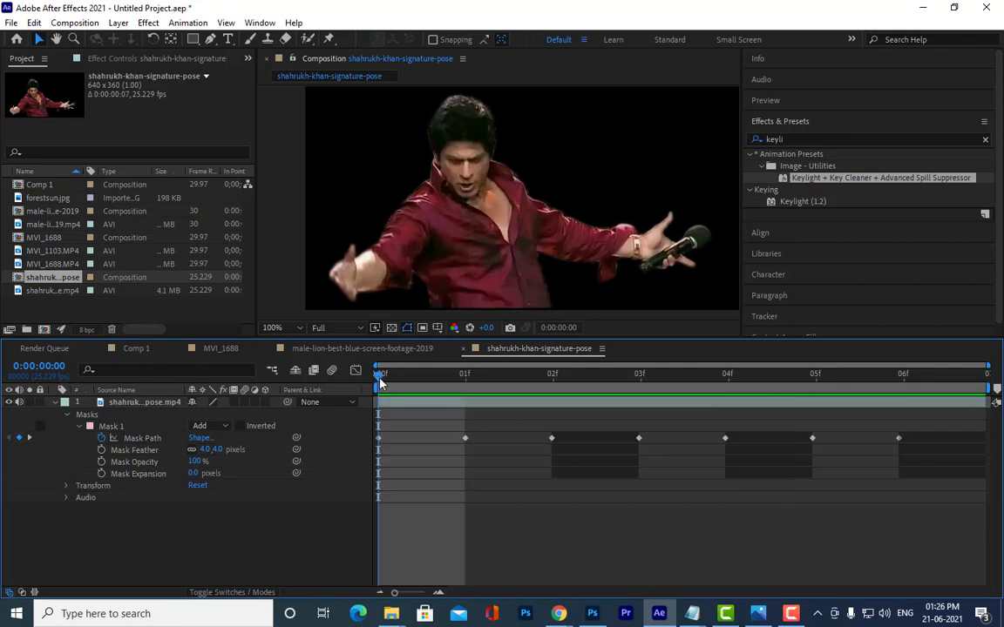
key(space)
key(space)
key(space)
click(54, 403)
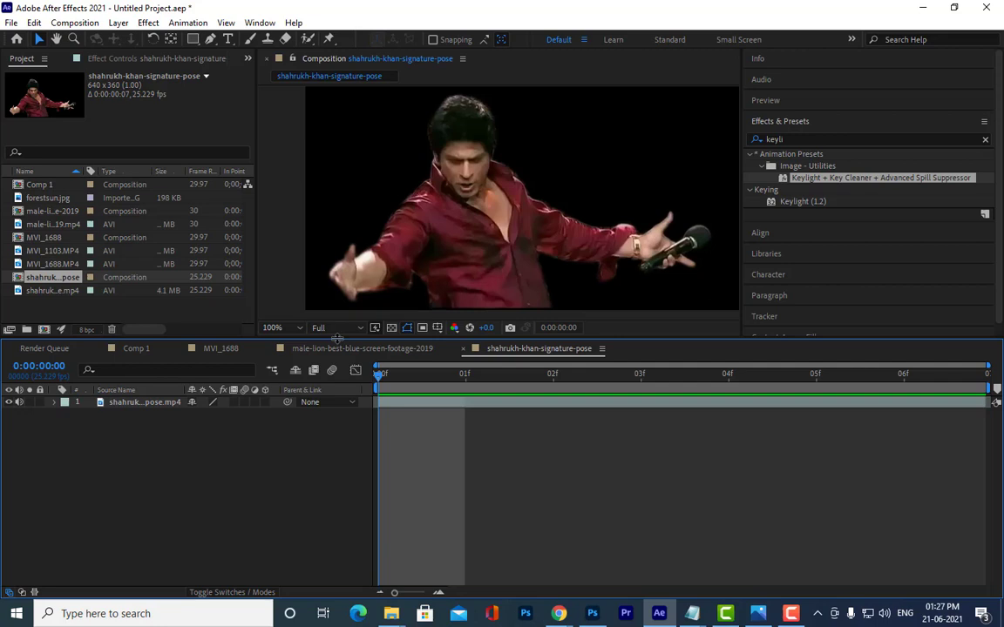
drag(337, 338, 356, 397)
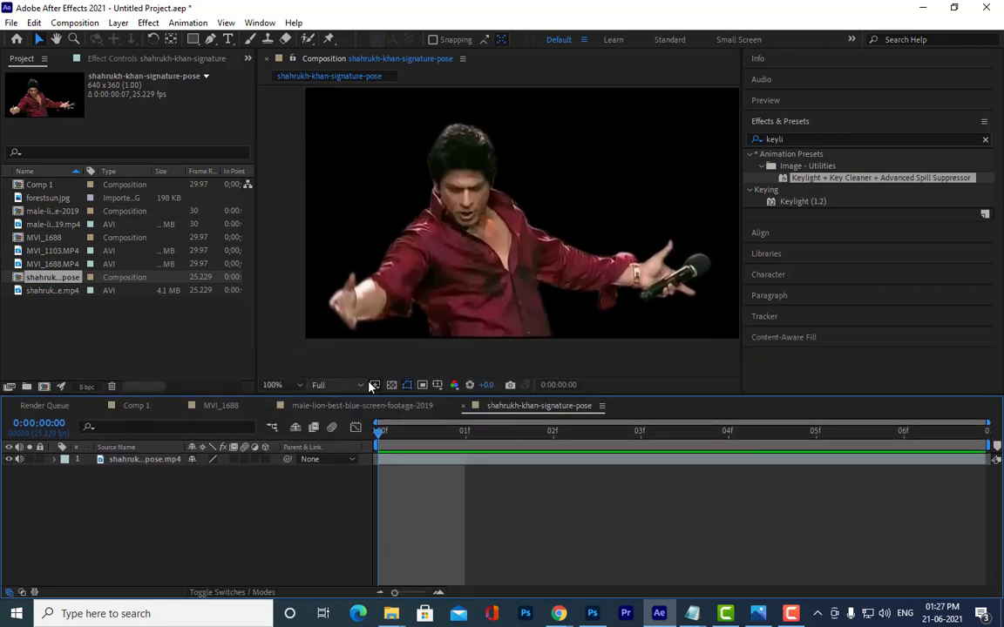
Start a file import from the Project panel's Import > File menu
click(429, 461)
right_click(107, 312)
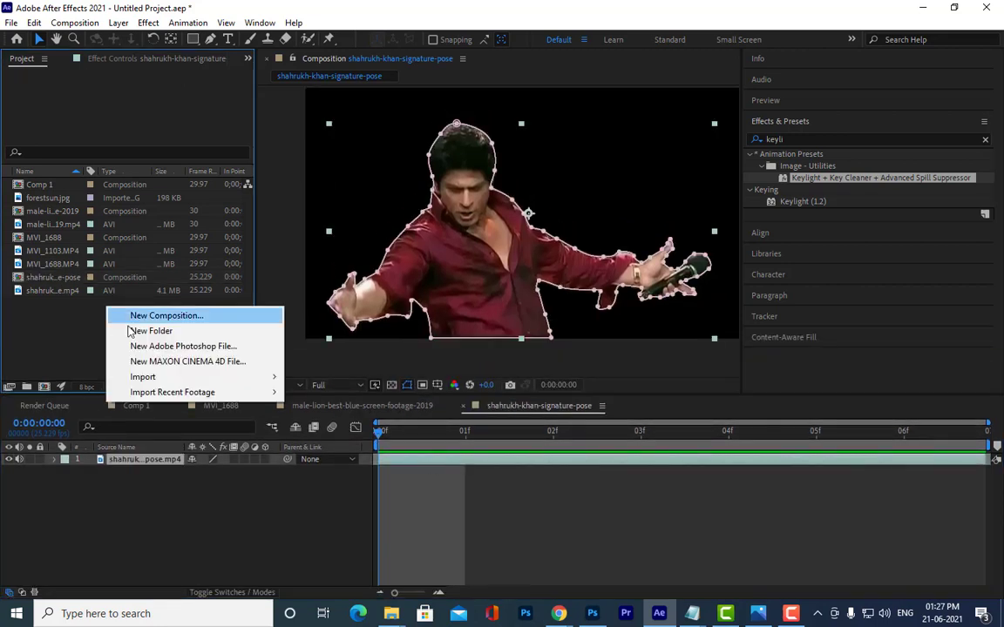
mouse_move(178, 380)
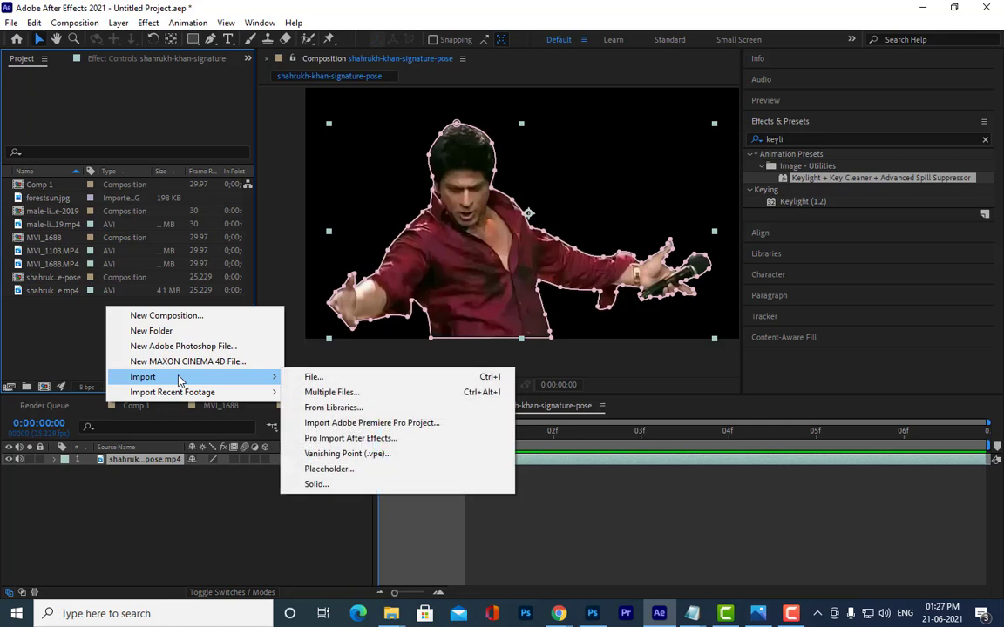
click(359, 377)
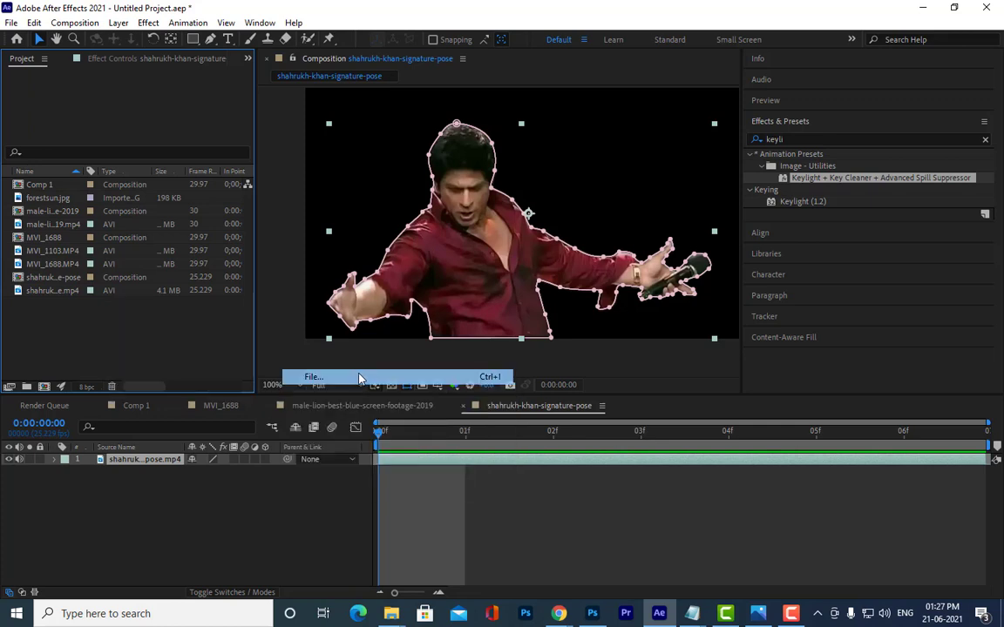
Navigate to the D:\photoshop ref images folder
scroll(734, 210, down, 5)
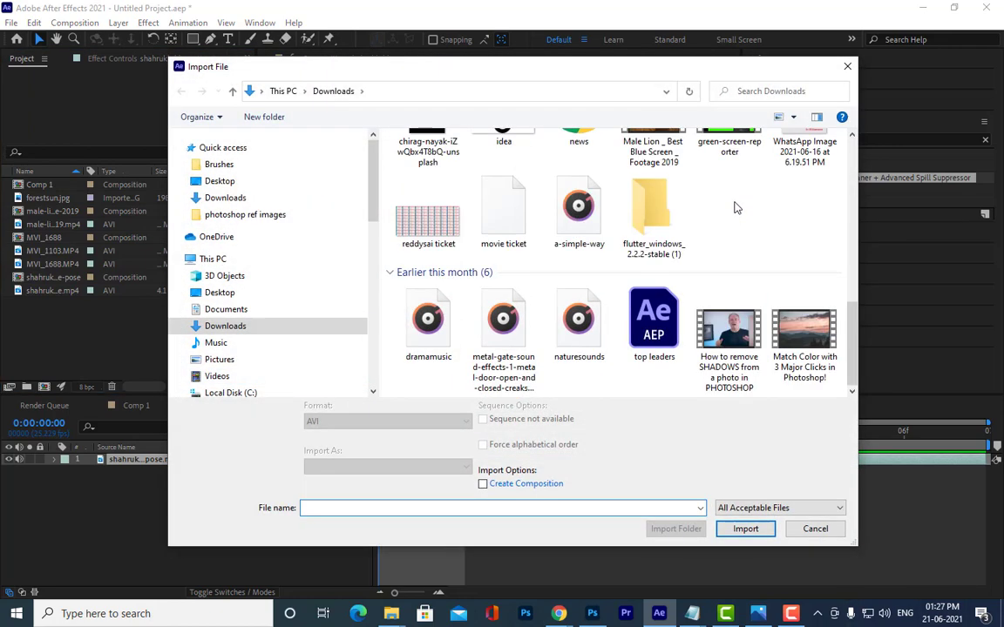
scroll(735, 207, up, 2)
scroll(735, 207, up, 3)
scroll(735, 208, down, 5)
click(257, 214)
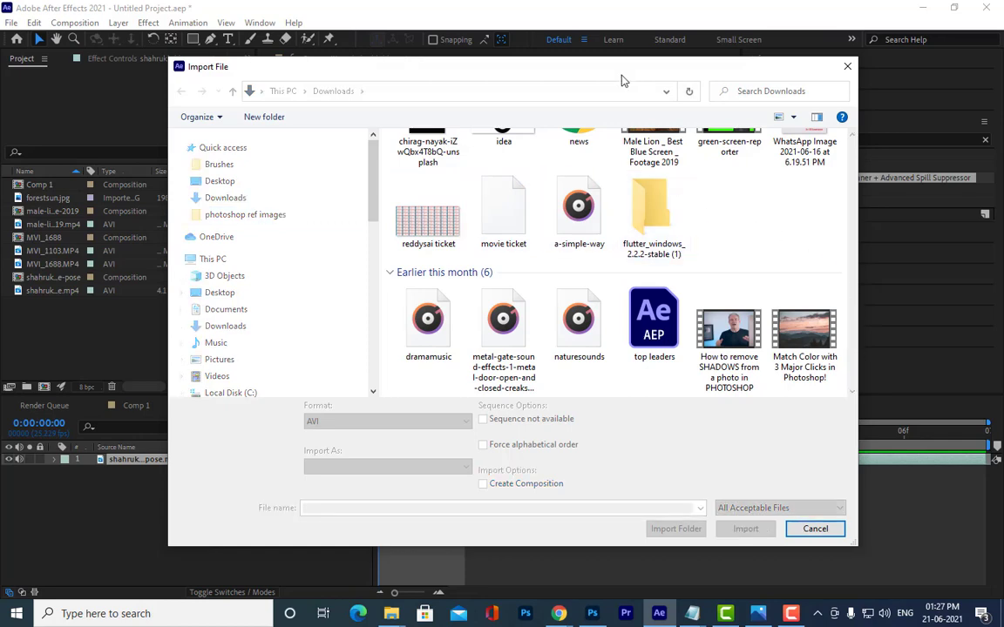
Open the mattefiles folder and select the tajmahal image
drag(520, 68, 525, 69)
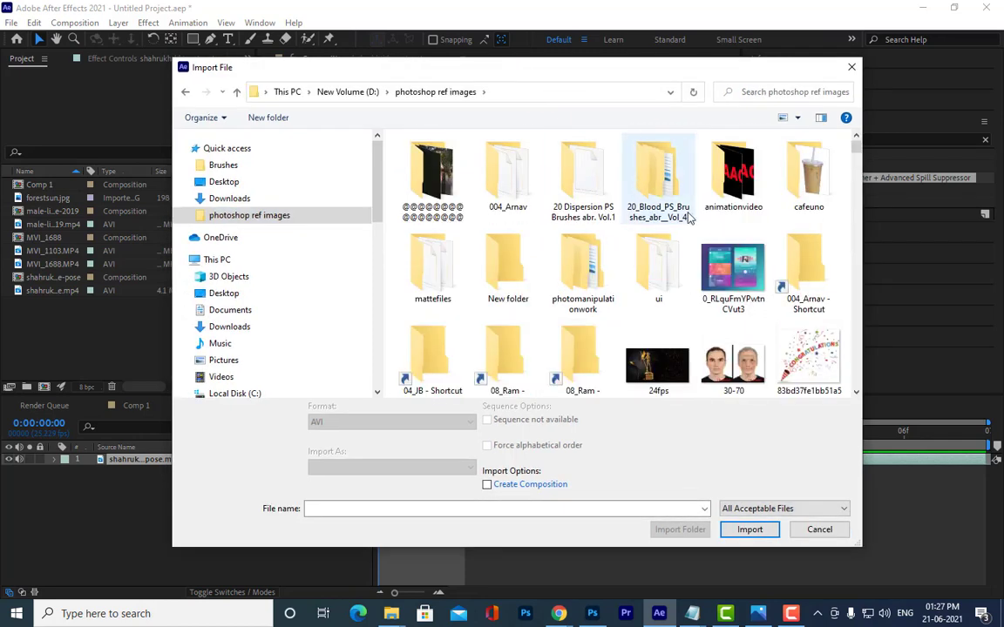
scroll(704, 218, down, 2)
scroll(704, 218, down, 4)
scroll(750, 262, up, 3)
scroll(784, 296, up, 2)
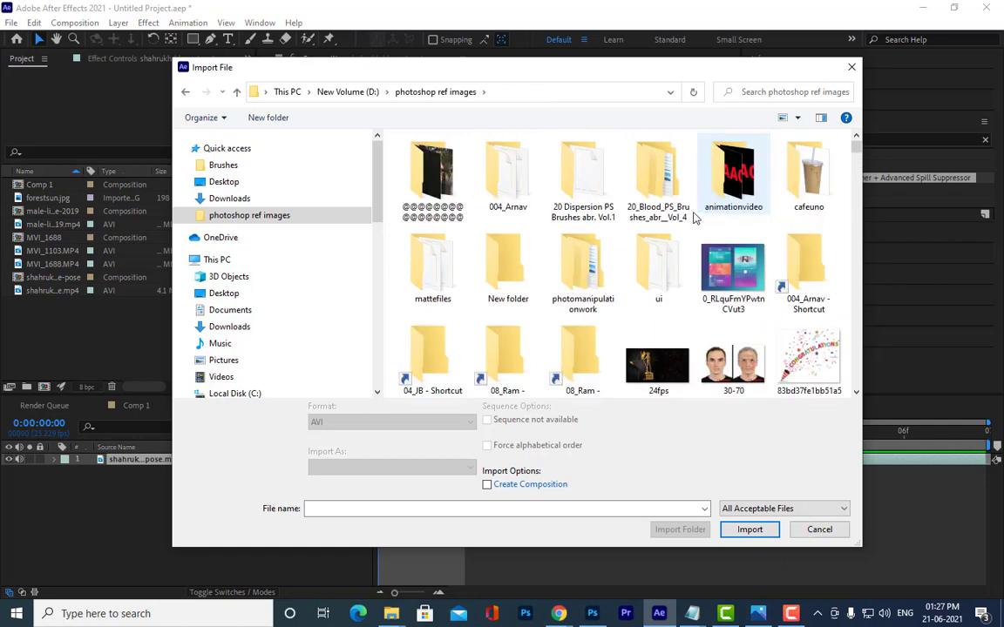
double_click(439, 272)
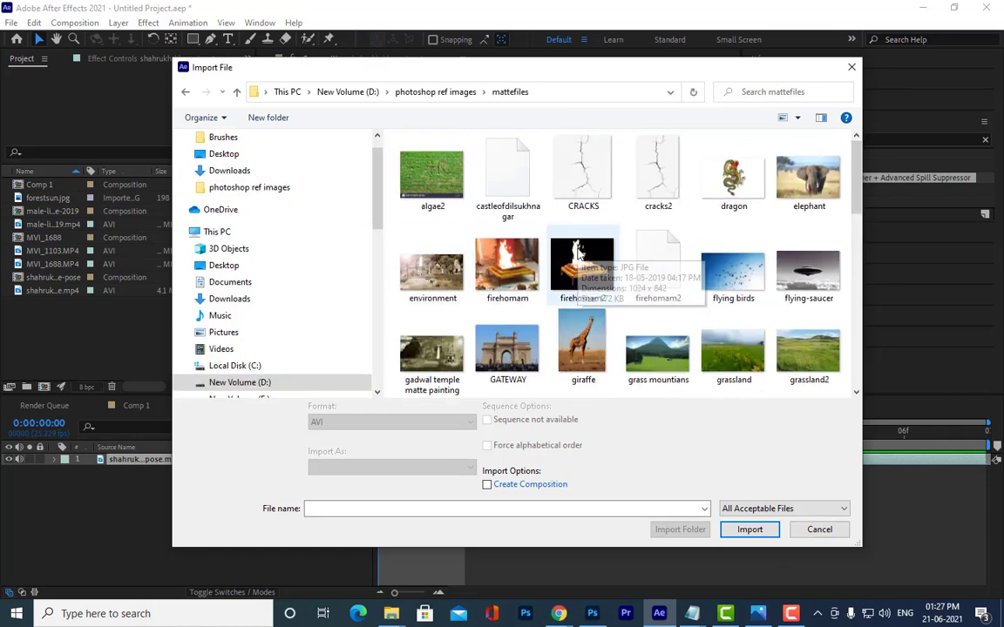
scroll(582, 253, down, 2)
scroll(660, 279, down, 3)
scroll(660, 279, down, 2)
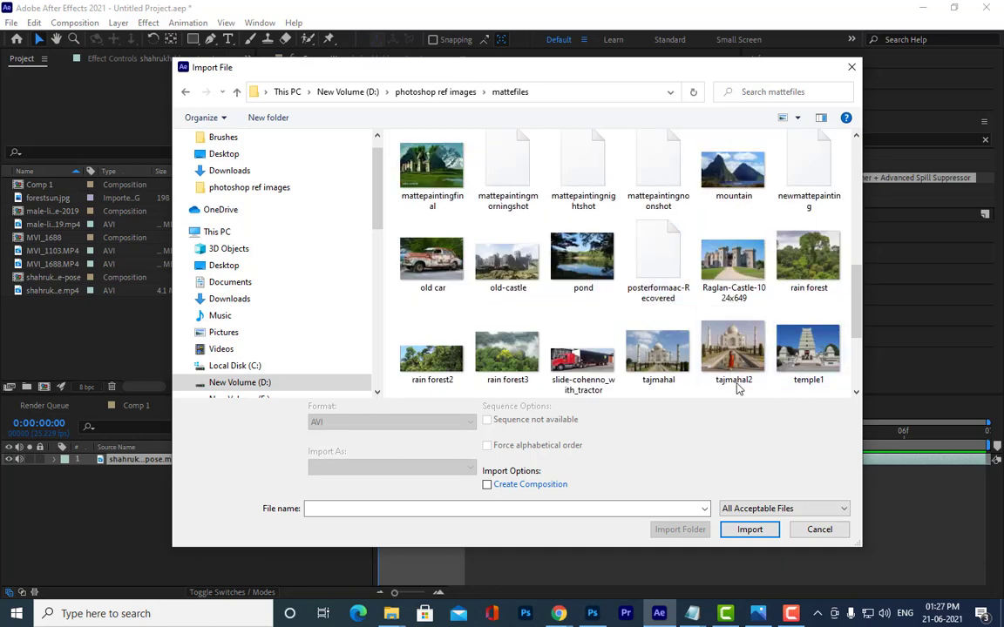
click(675, 366)
Import tajmahal.jpeg, place it below the dancer layer, and scale it to 17%
click(759, 530)
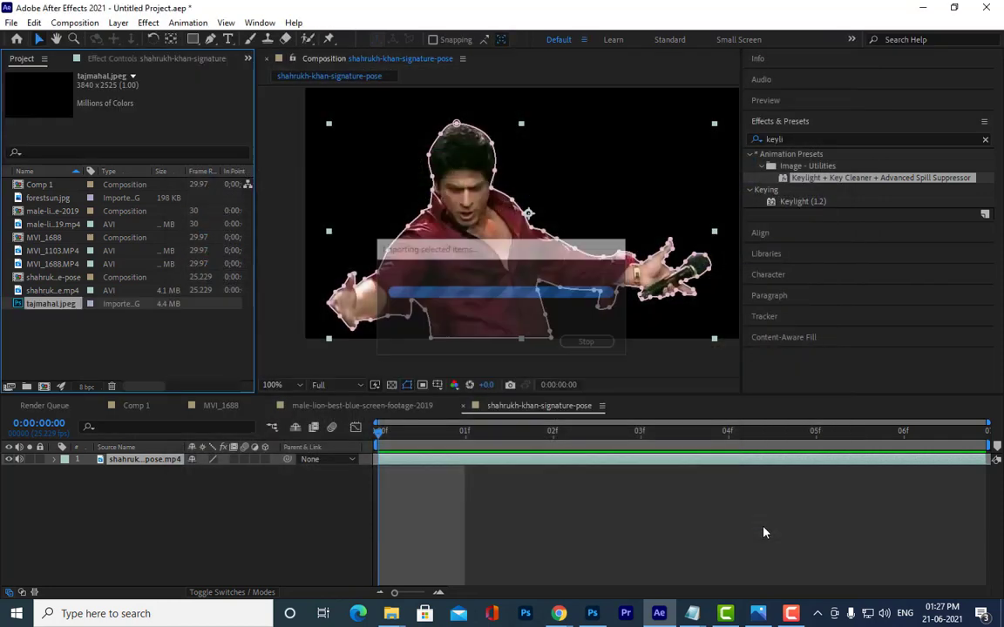
drag(58, 310, 130, 536)
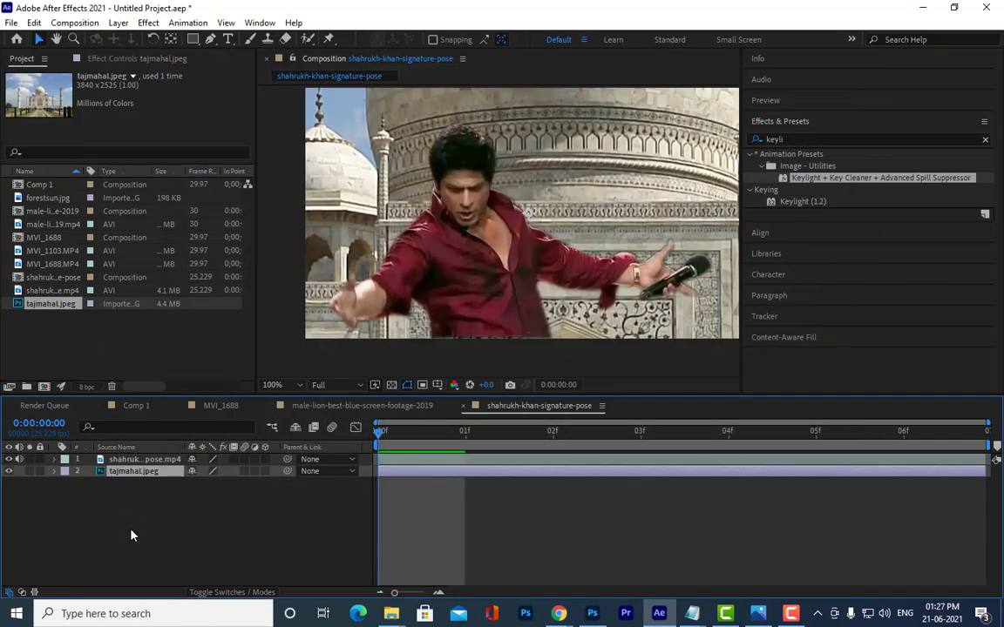
scroll(437, 254, down, 1)
scroll(466, 186, down, 1)
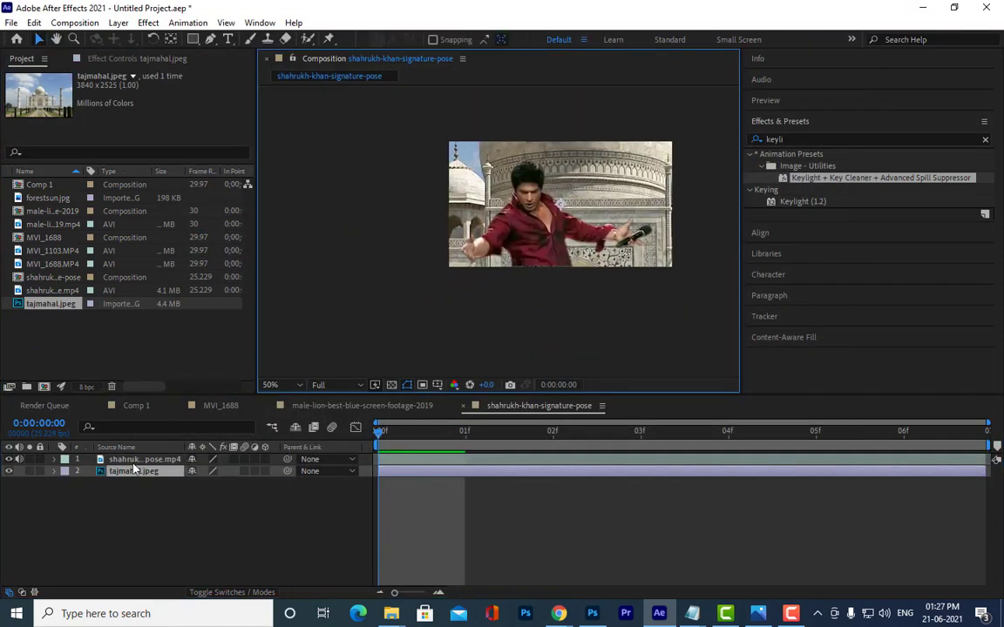
key(s)
mouse_move(213, 483)
mouse_down()
mouse_move(174, 483)
mouse_move(188, 493)
mouse_move(363, 477)
mouse_up()
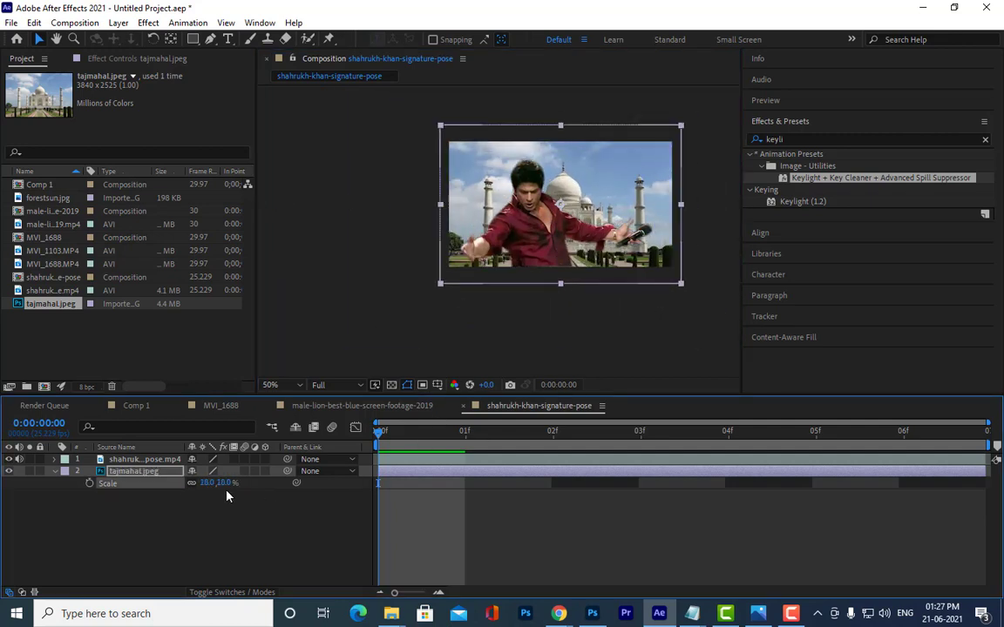
drag(222, 483, 493, 445)
Scale the keyed dancer layer down to 80% and collapse both scale properties
click(567, 340)
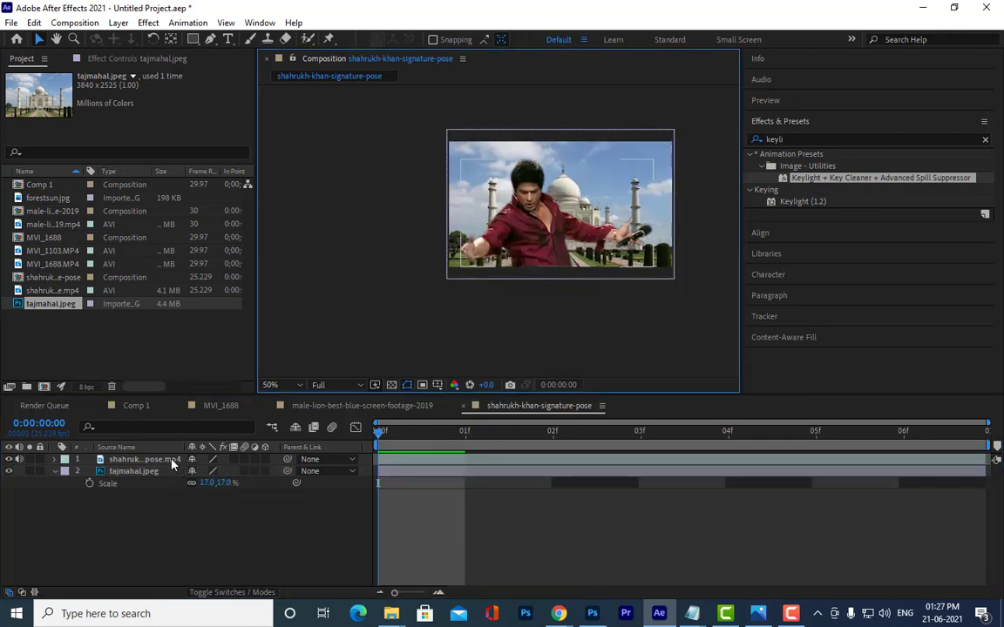
click(172, 460)
key(s)
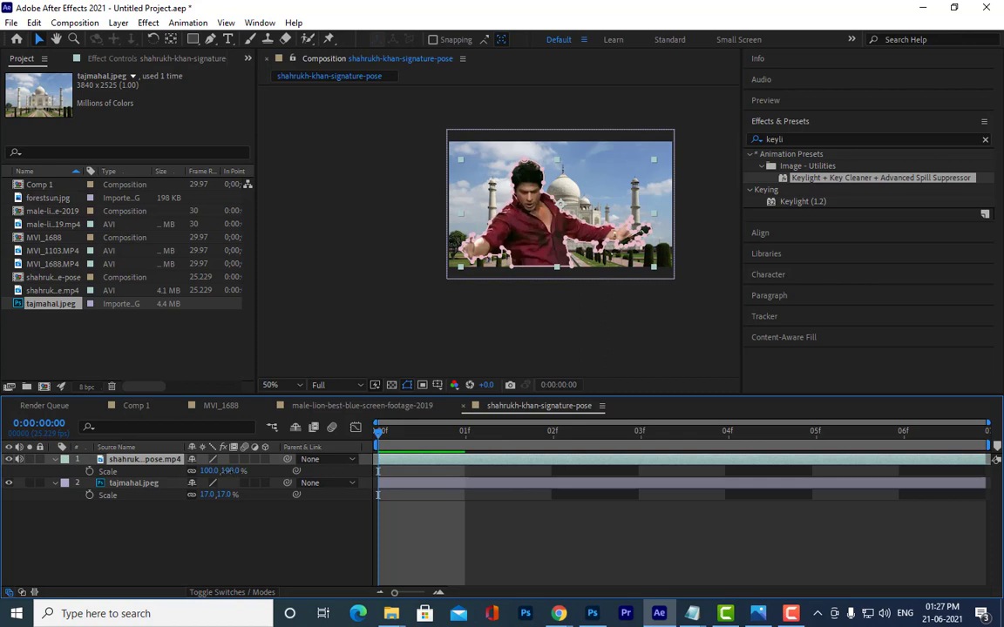
drag(216, 471, 209, 471)
mouse_move(487, 209)
mouse_down()
mouse_move(504, 240)
mouse_move(475, 275)
mouse_up()
click(393, 286)
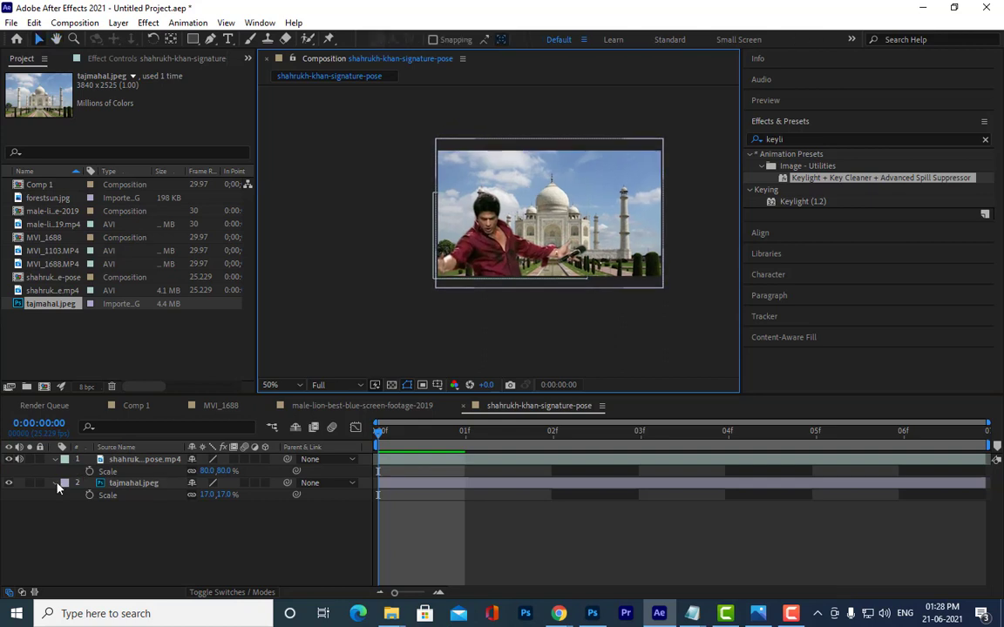
click(55, 483)
click(55, 461)
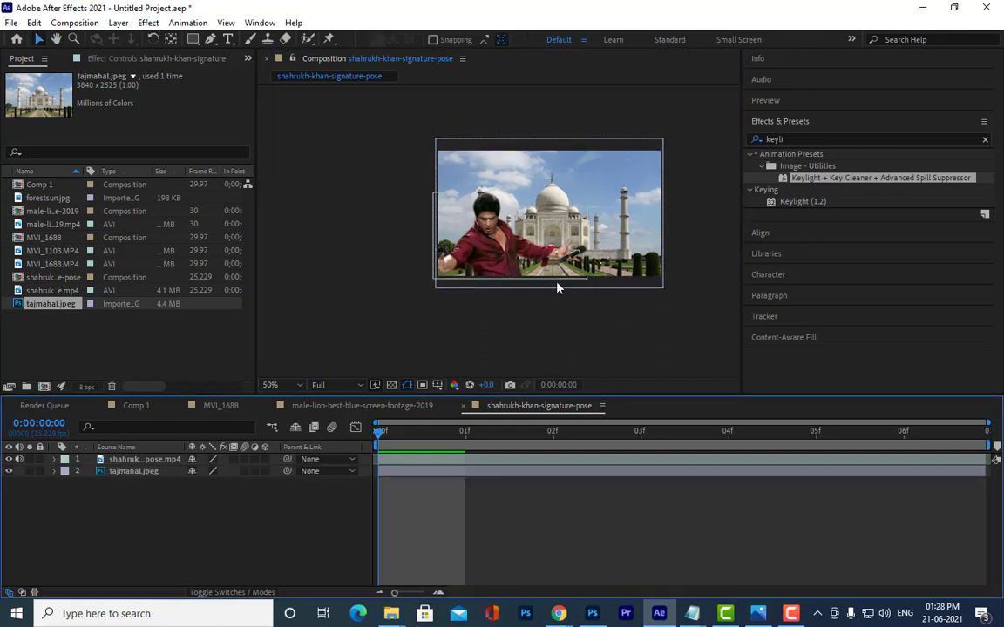
Recentre the viewer and preview the dancer over the Taj Mahal backdrop
drag(595, 222, 582, 244)
scroll(581, 244, up, 2)
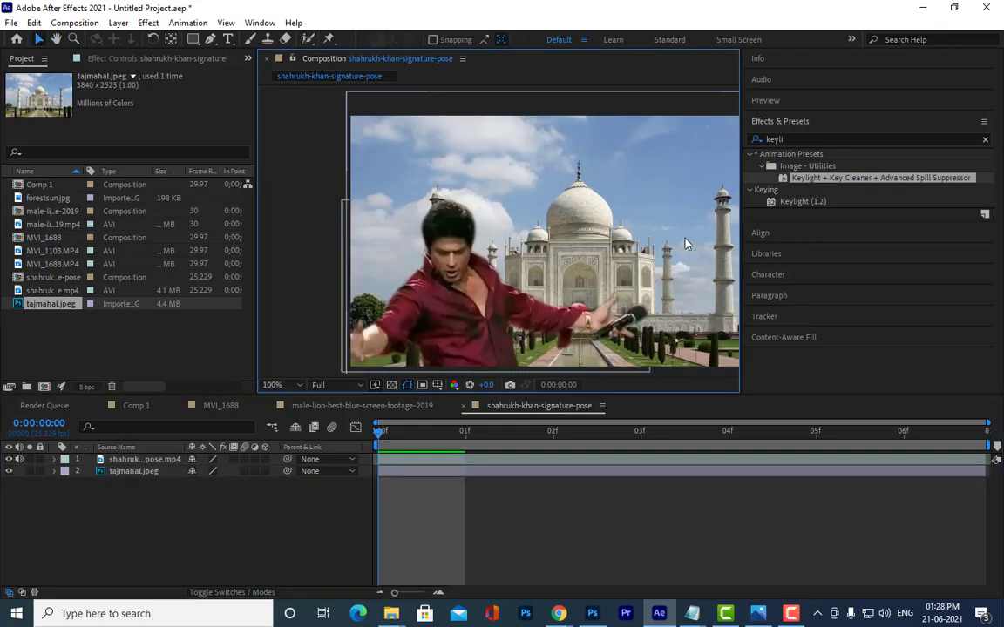
scroll(652, 208, down, 2)
key(space)
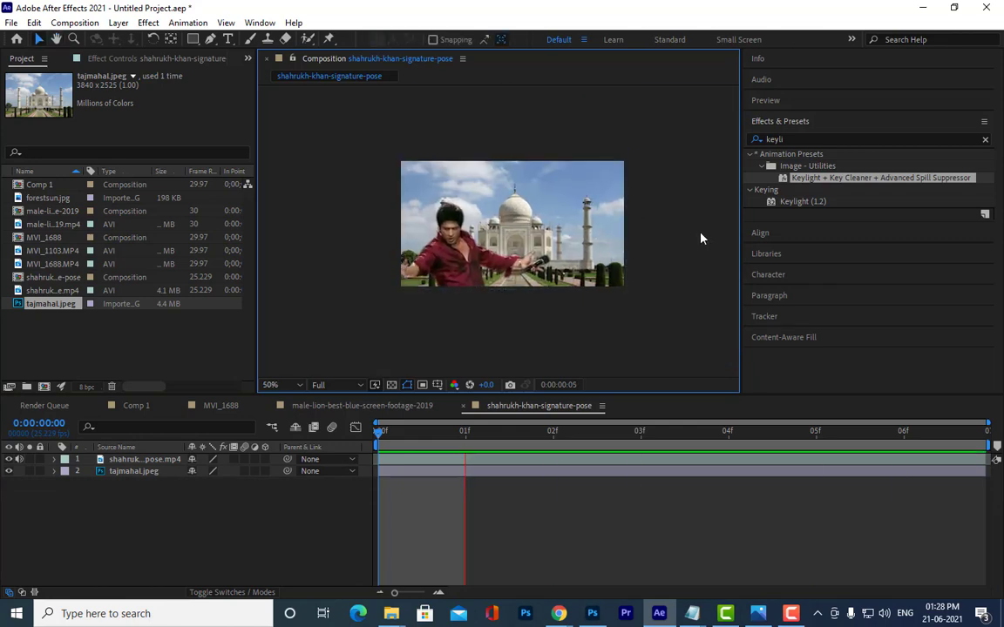
click(12, 460)
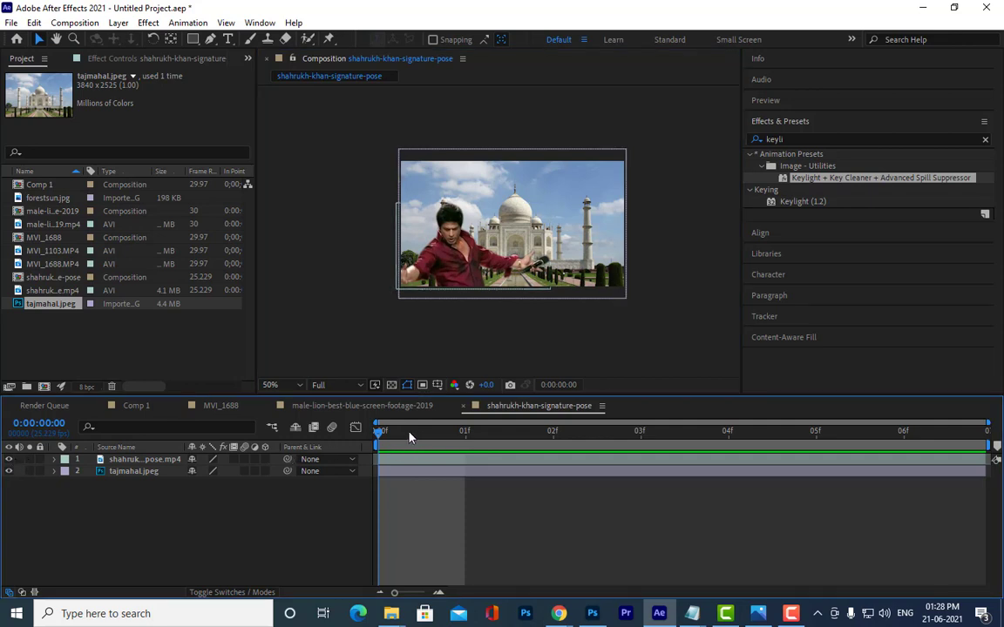
Nudge the dancer slightly to the right and preview the composite again
click(151, 460)
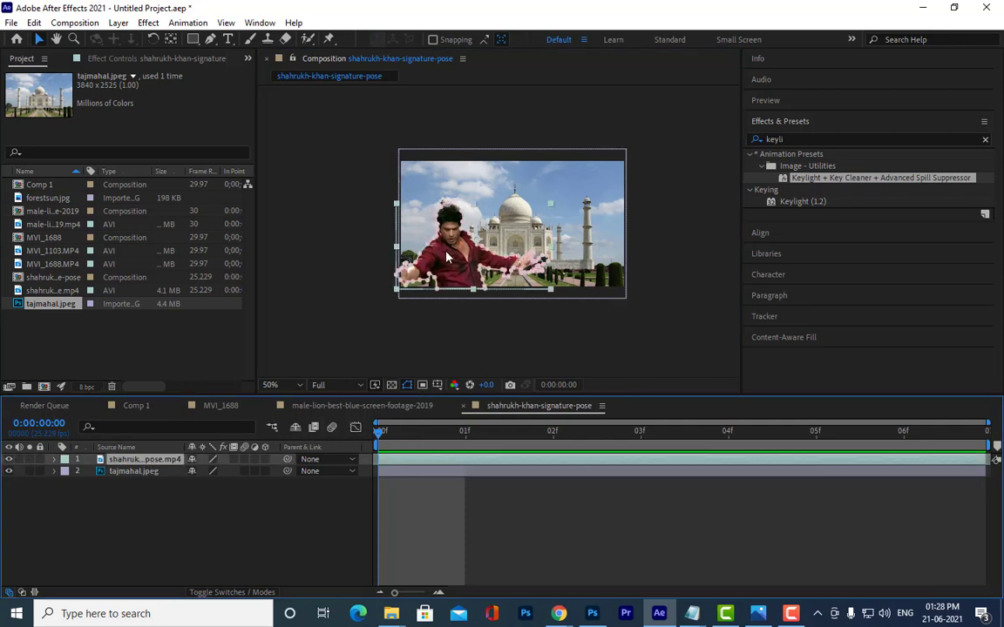
drag(469, 259, 485, 259)
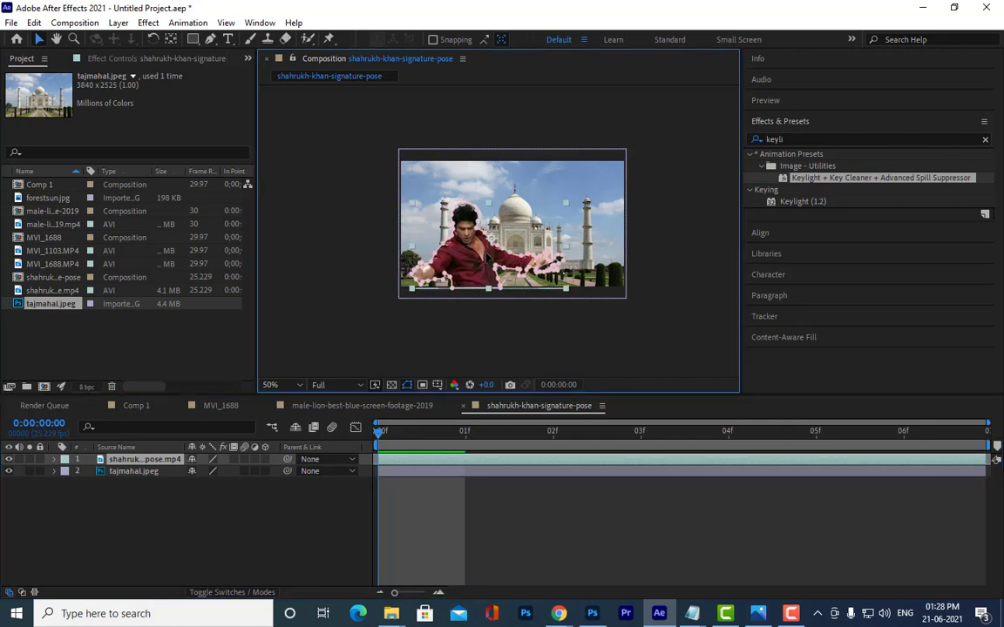
click(679, 283)
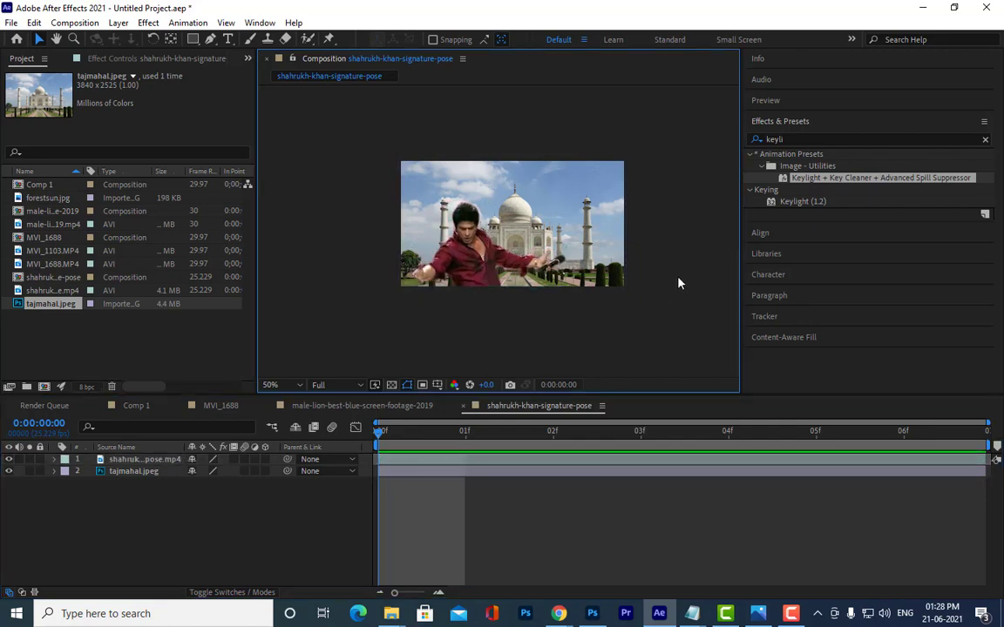
key(space)
scroll(538, 219, up, 2)
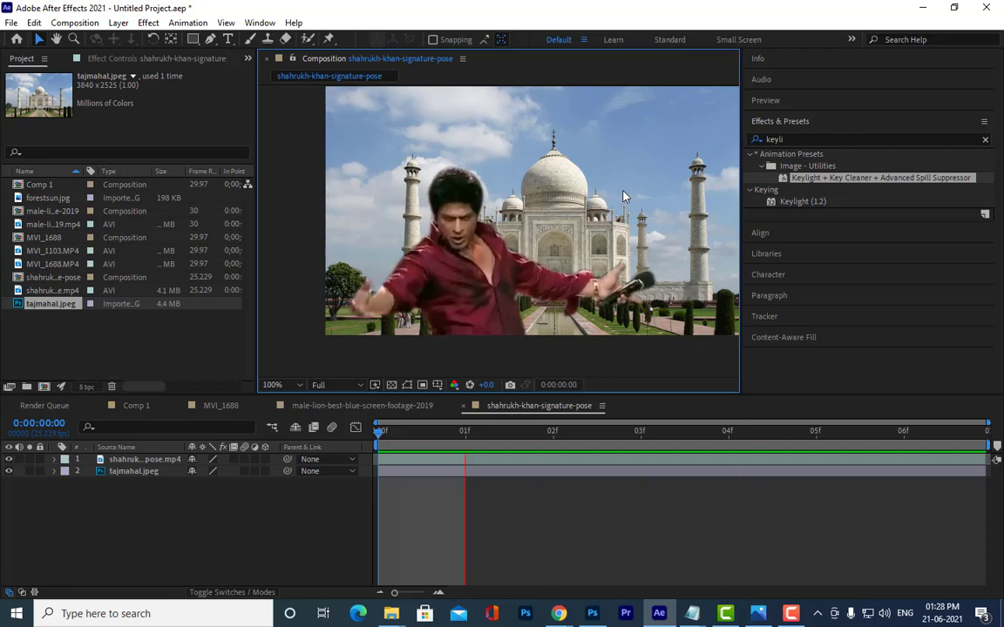
scroll(558, 214, down, 2)
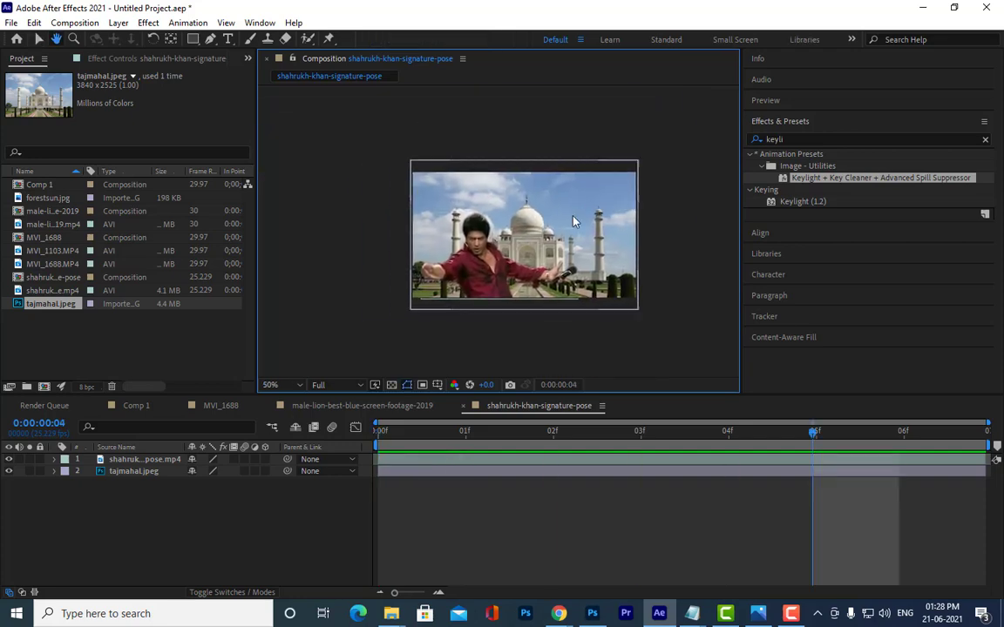
key(v)
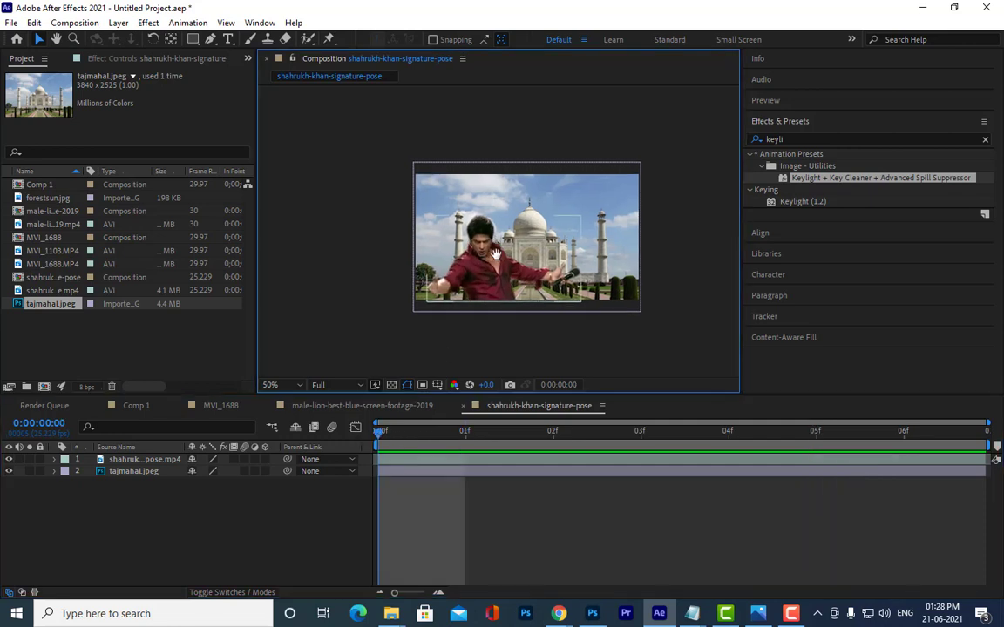
drag(494, 254, 499, 266)
click(164, 460)
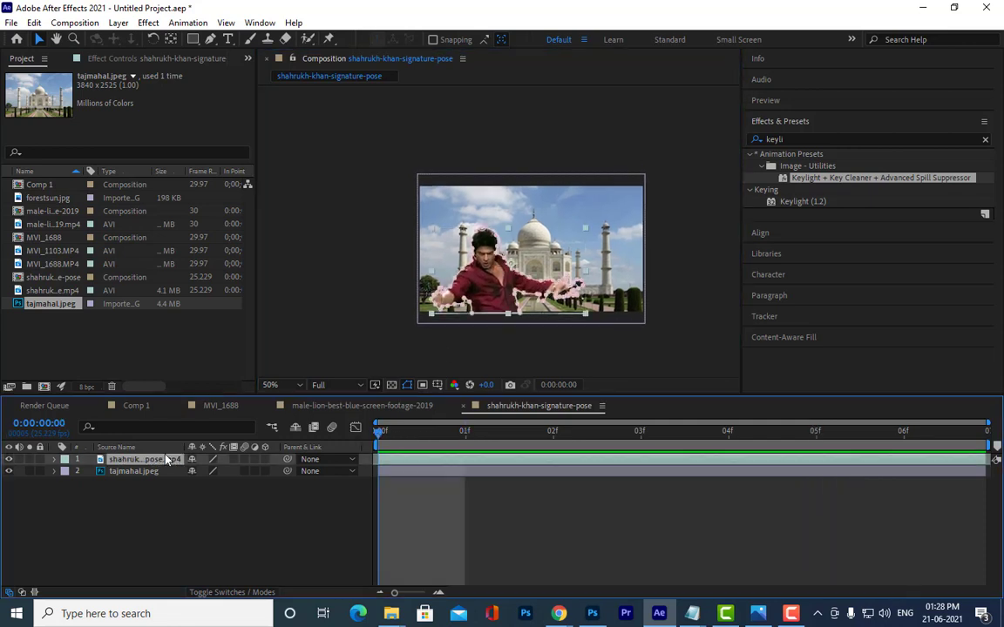
Duplicate the dancer layer and move the copy to the right of the original
key(ctrl+d)
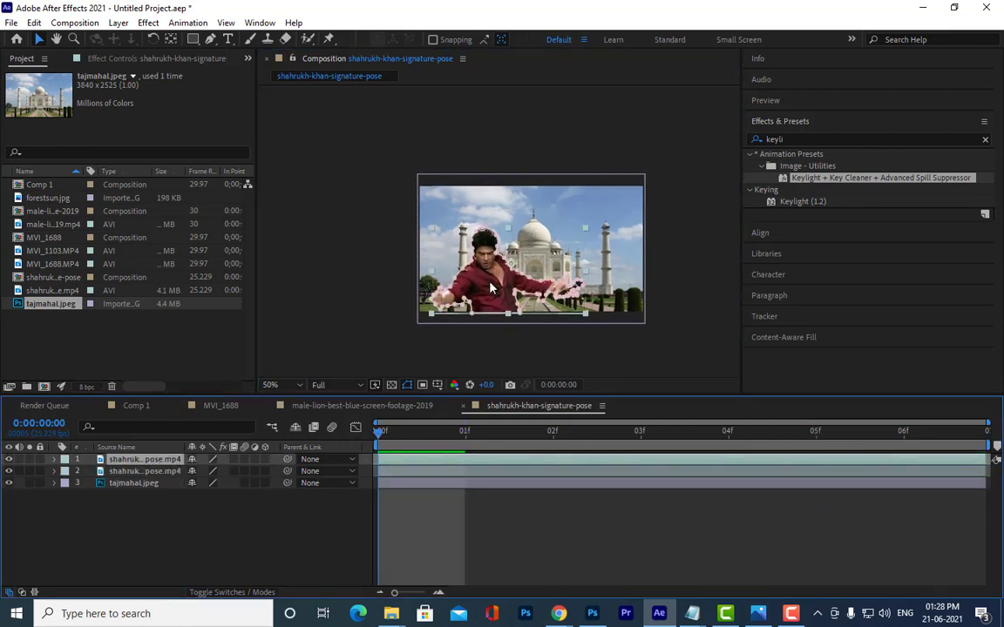
drag(545, 273, 584, 288)
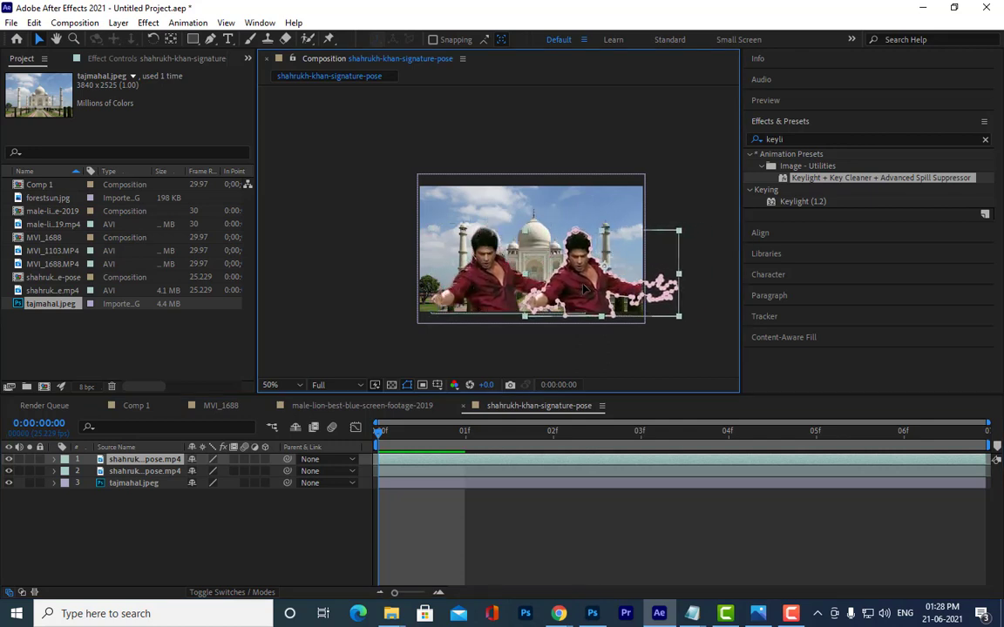
key(Return)
Flip the copy vertically by setting its scale to 80, -80%
key(s)
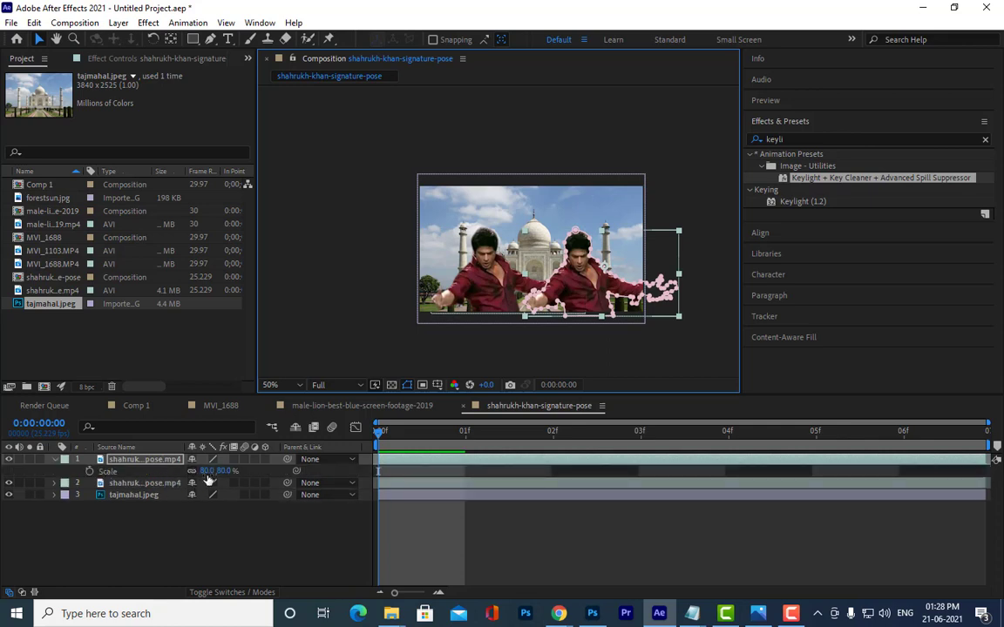
click(207, 472)
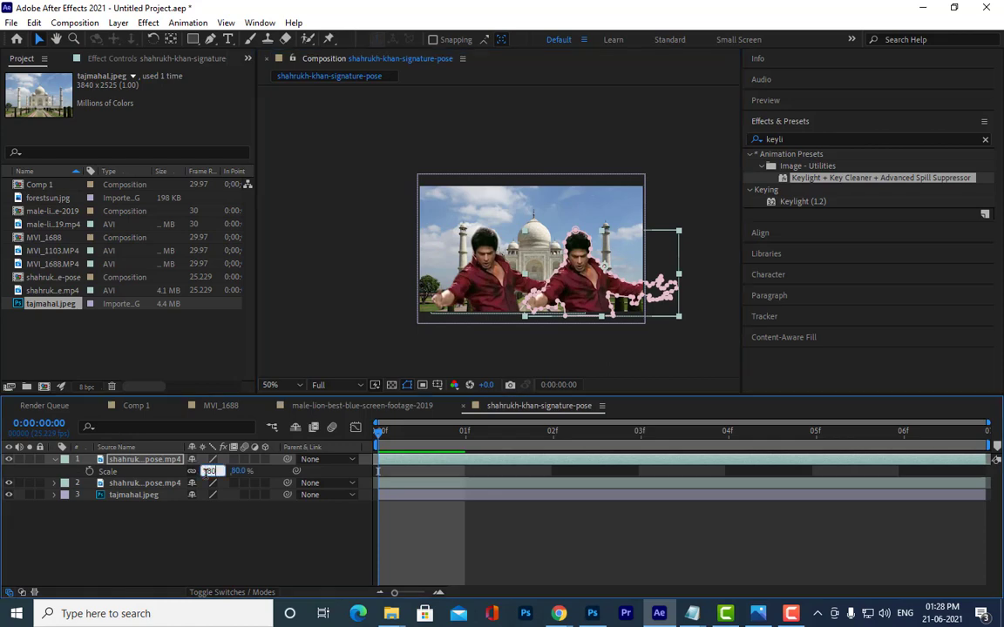
text(-80)
key(Return)
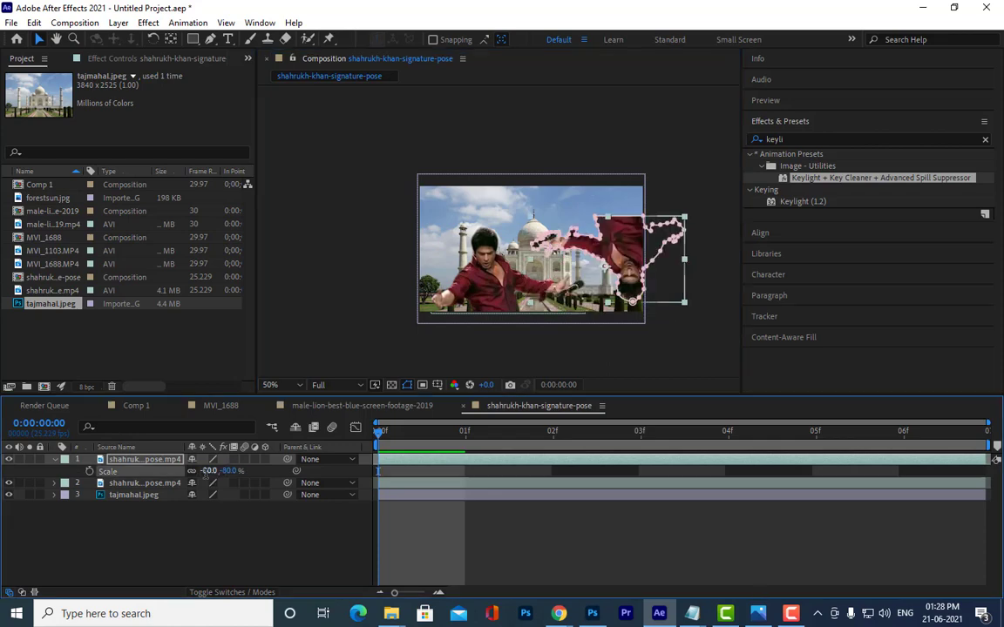
click(209, 472)
text(80)
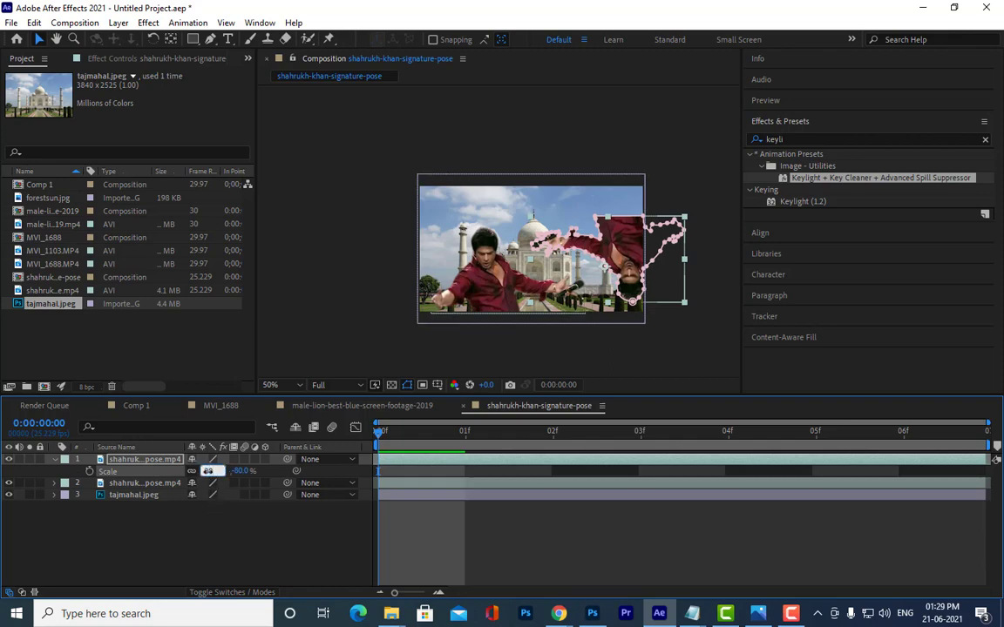
key(Return)
click(227, 472)
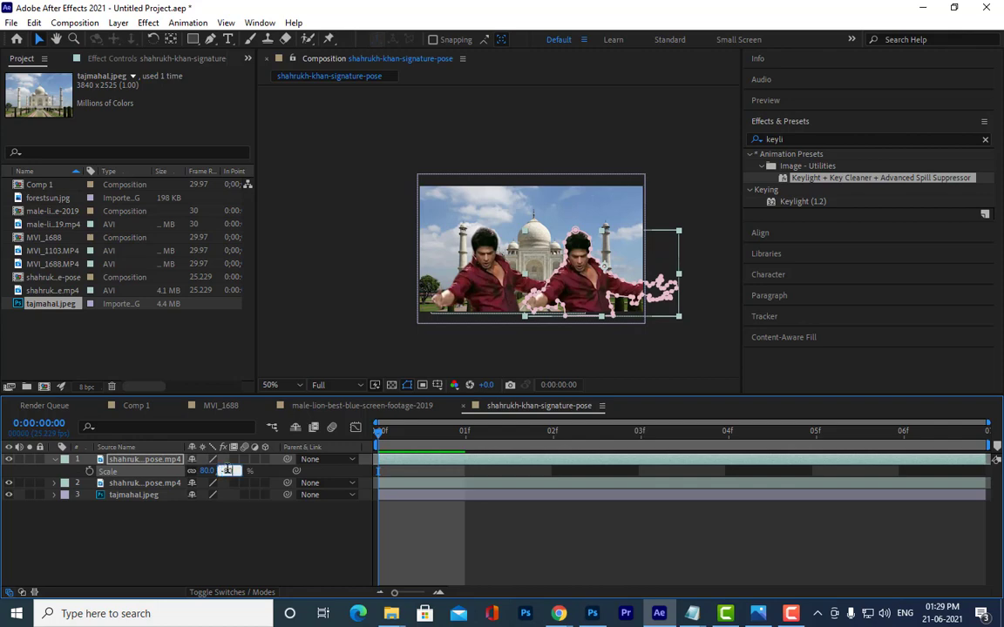
text(-80)
key(Return)
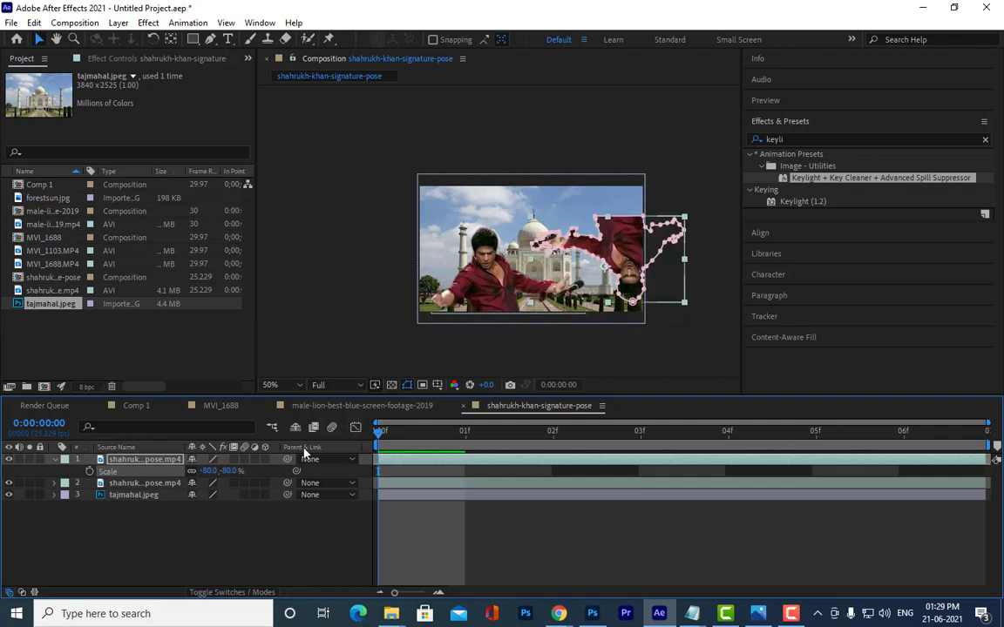
click(633, 264)
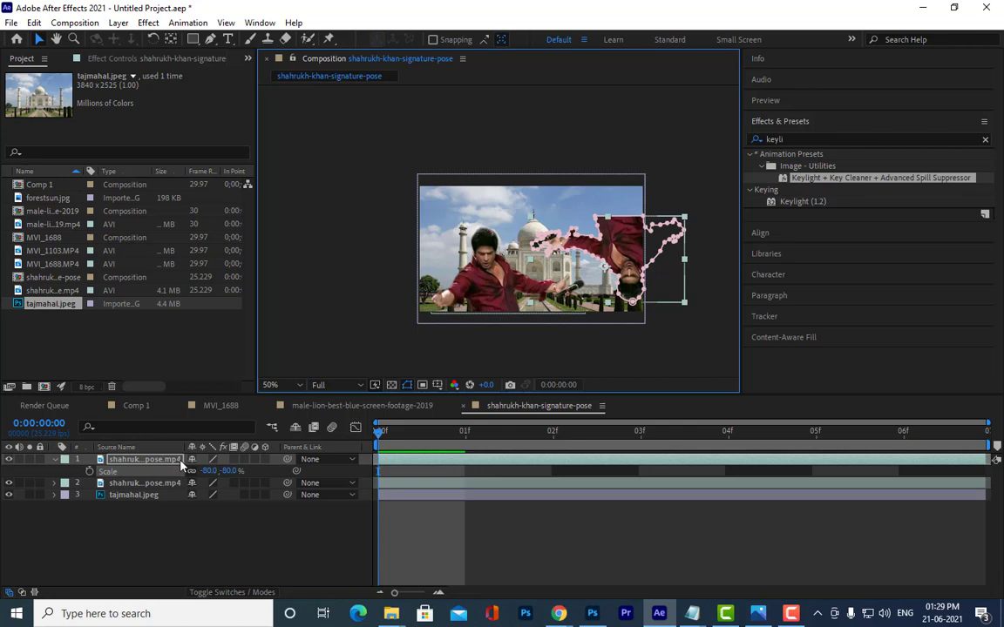
Set the copy's rotation to -180° so the figure stands upright
key(r)
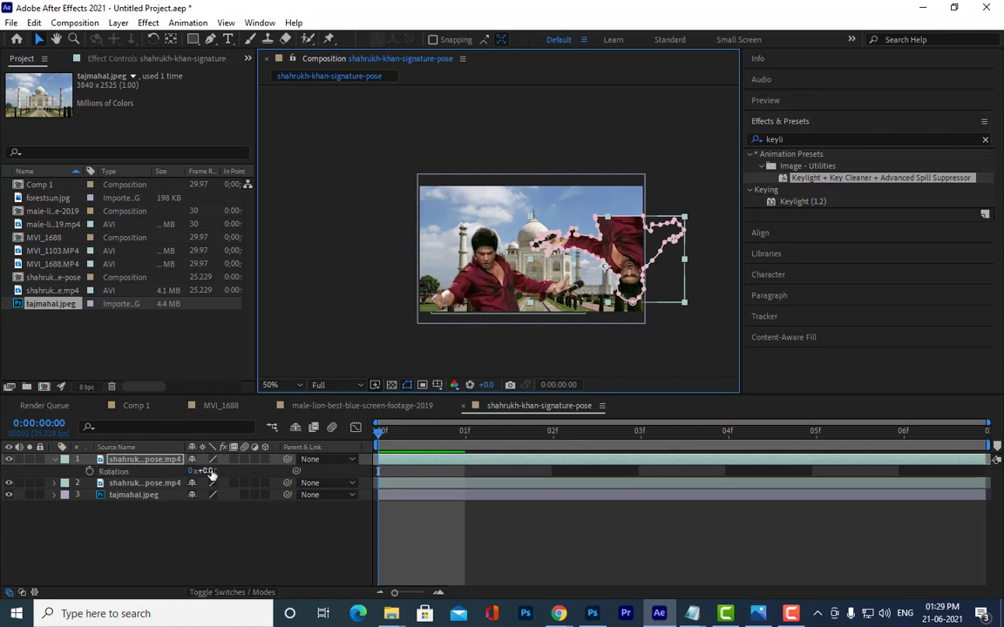
mouse_move(206, 471)
mouse_down()
mouse_move(251, 471)
mouse_move(230, 617)
mouse_up()
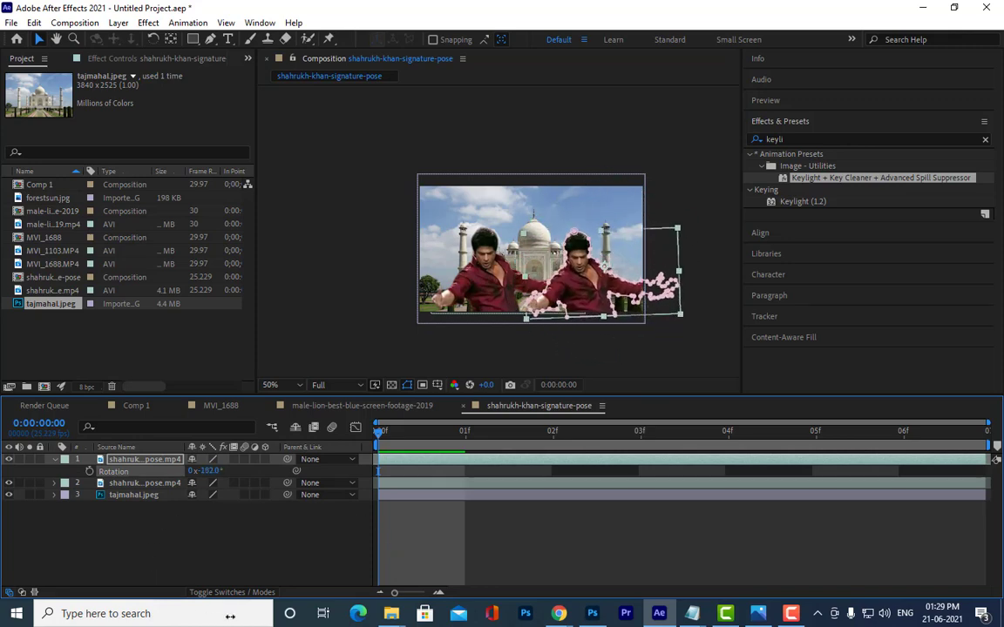
click(209, 471)
key(Return)
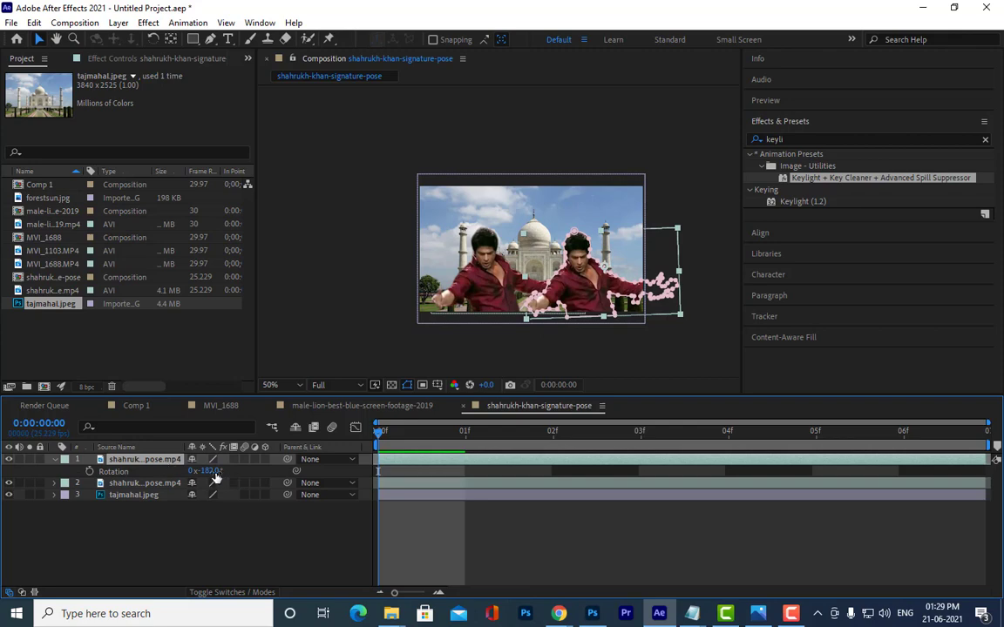
click(204, 470)
text(19)
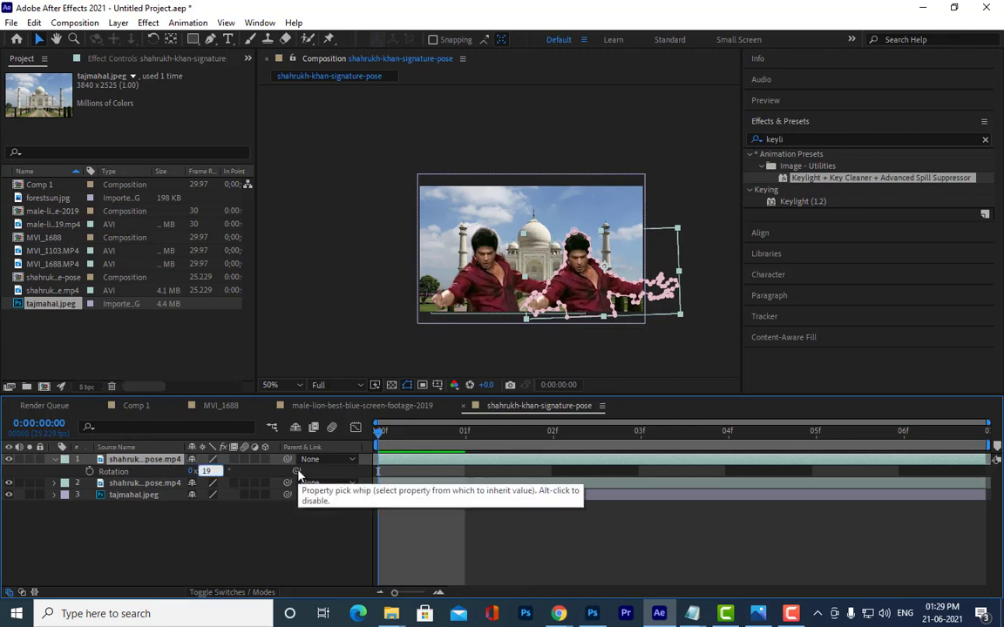
key(Return)
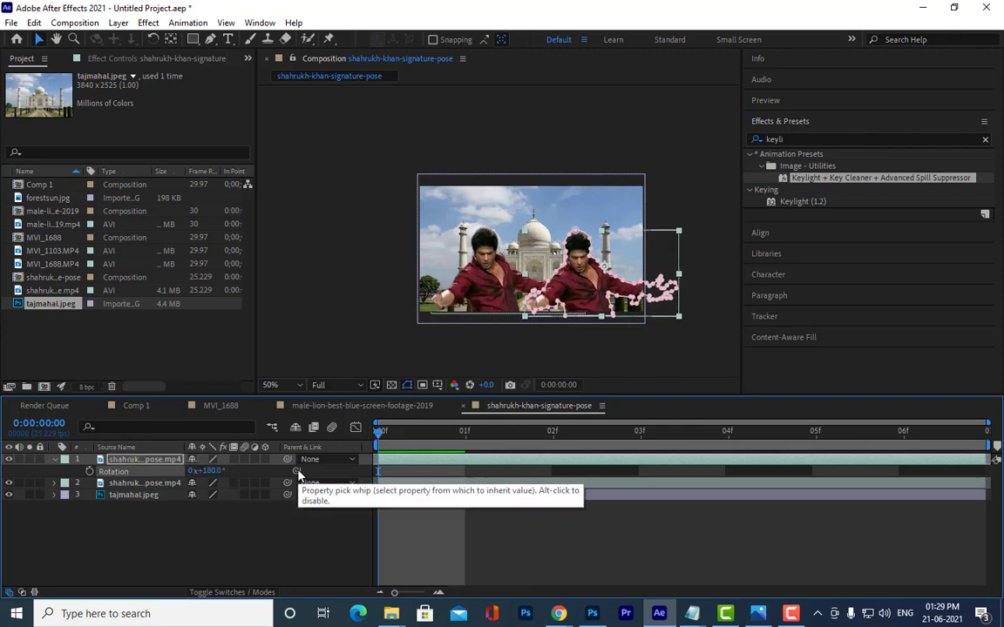
click(218, 472)
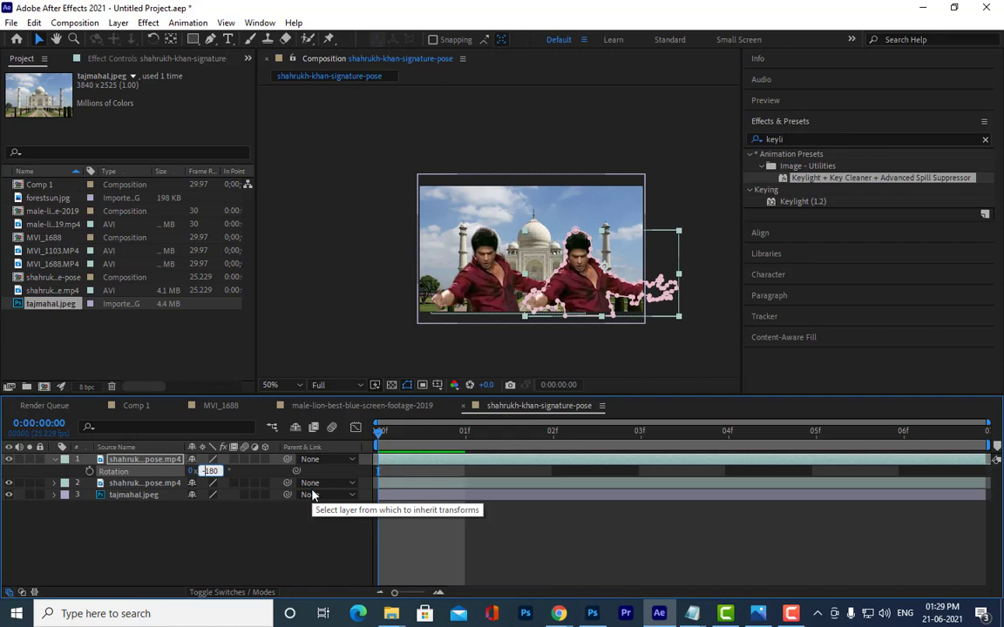
key(Return)
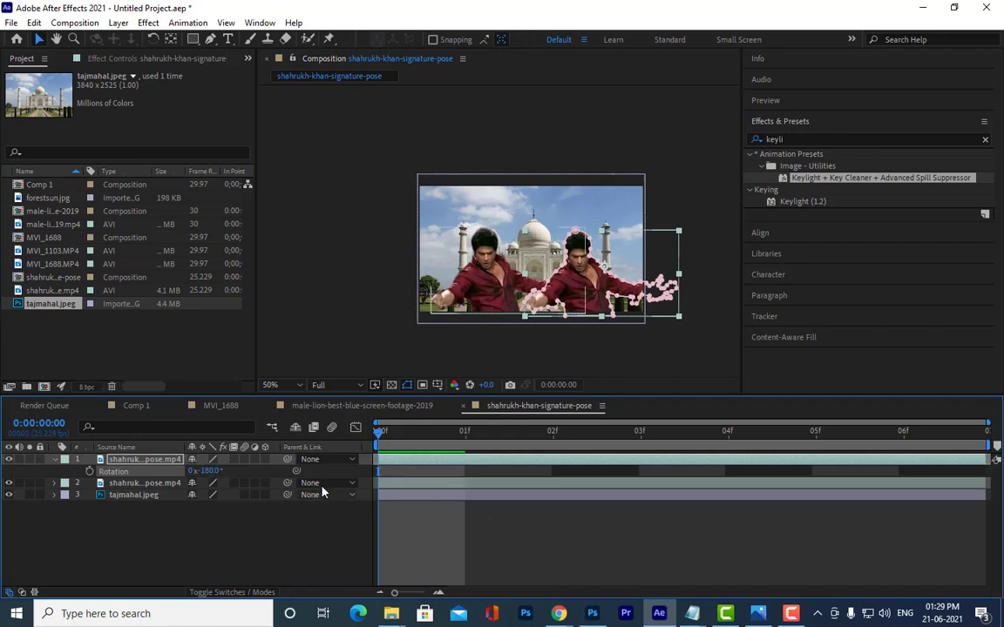
scroll(536, 260, up, 1)
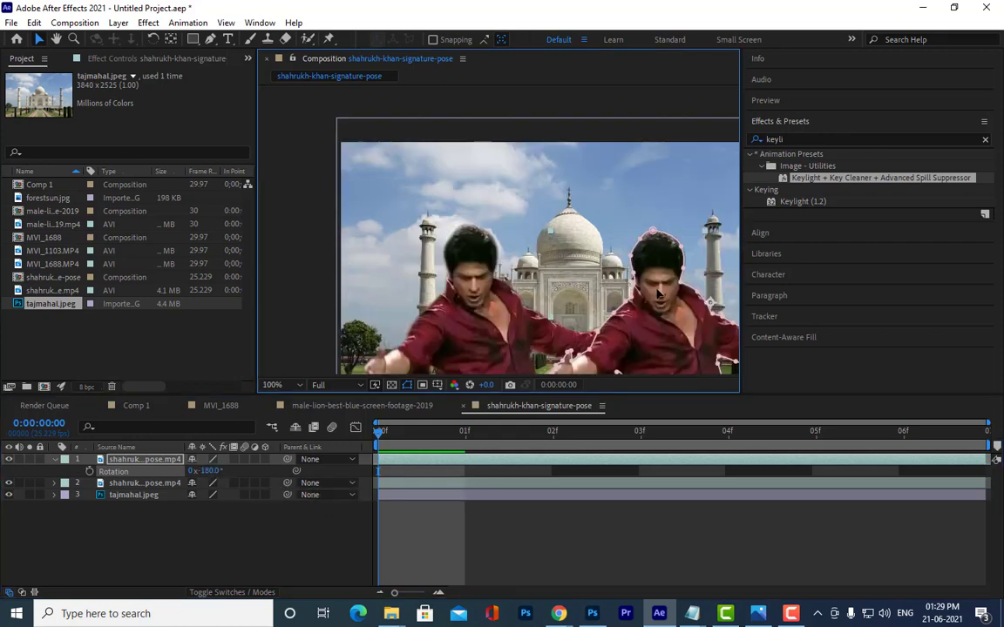
scroll(549, 247, up, 1)
scroll(549, 246, down, 1)
scroll(549, 246, down, 1)
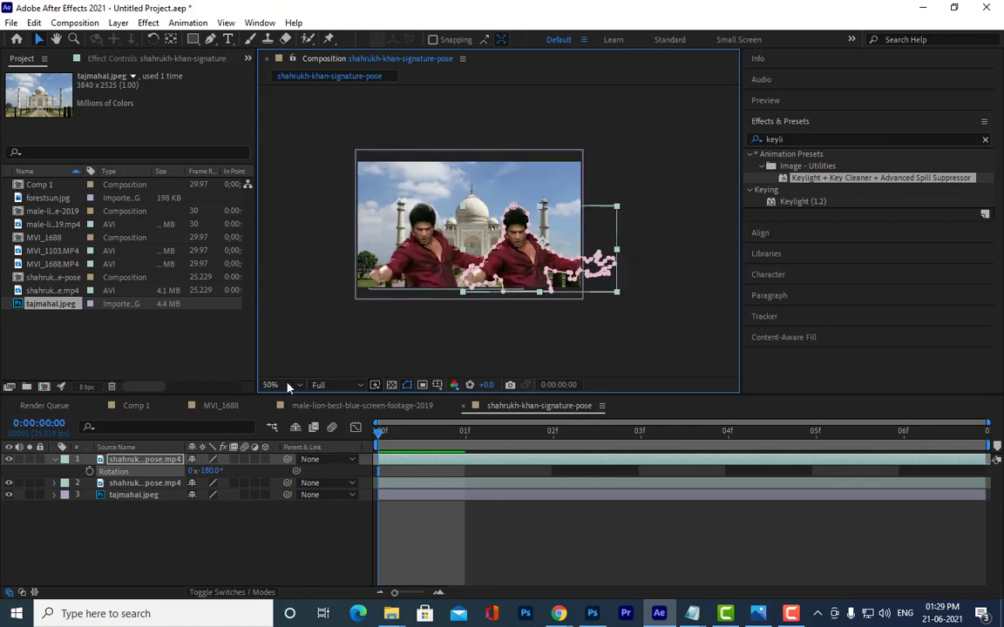
click(130, 463)
Set the right figure's scale to 80, -80%
key(s)
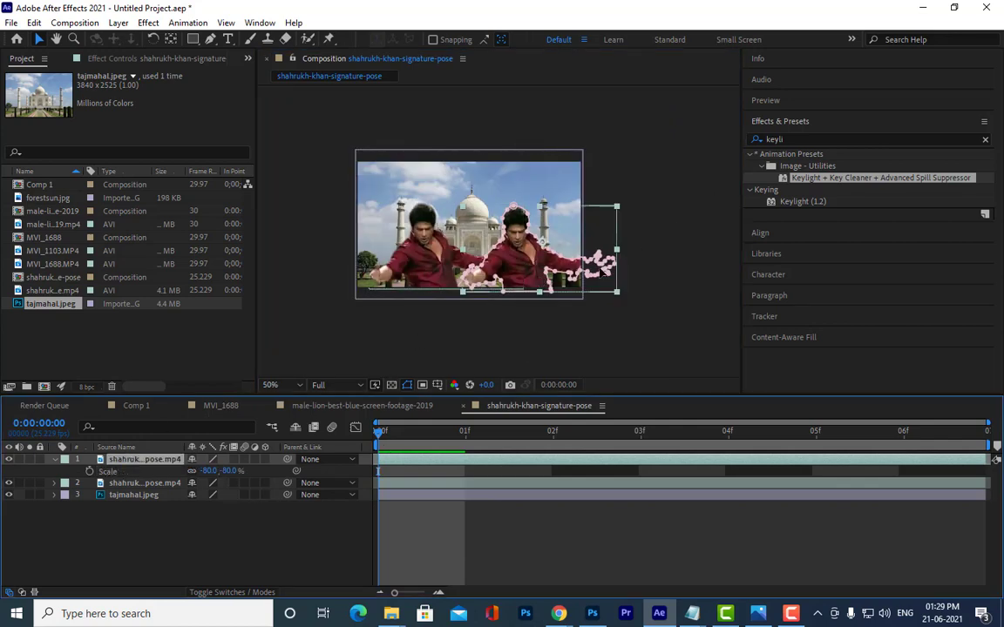
mouse_move(617, 249)
mouse_down()
mouse_move(455, 247)
mouse_move(462, 253)
mouse_up()
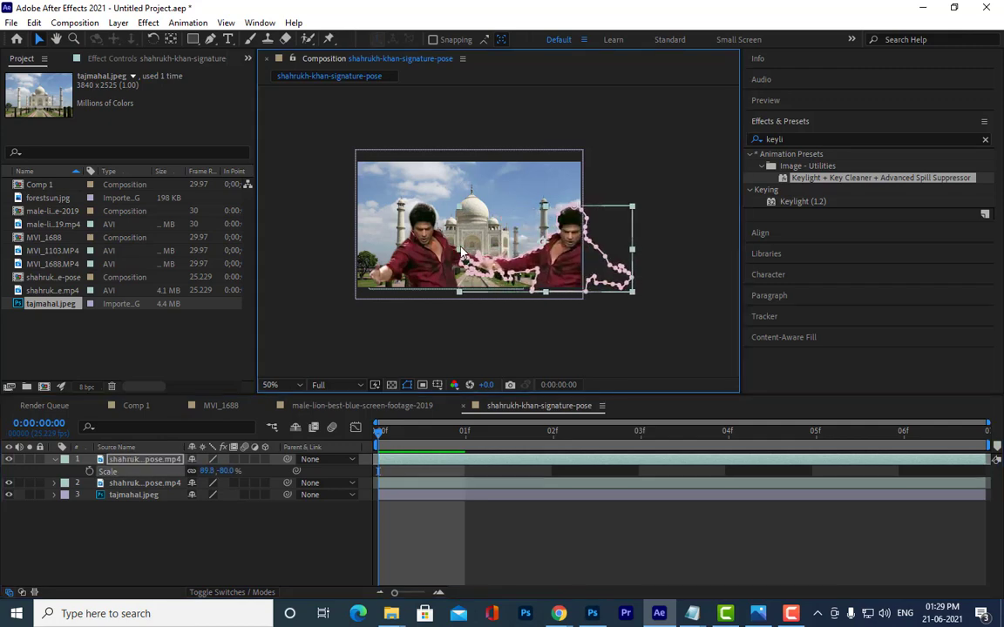
click(210, 471)
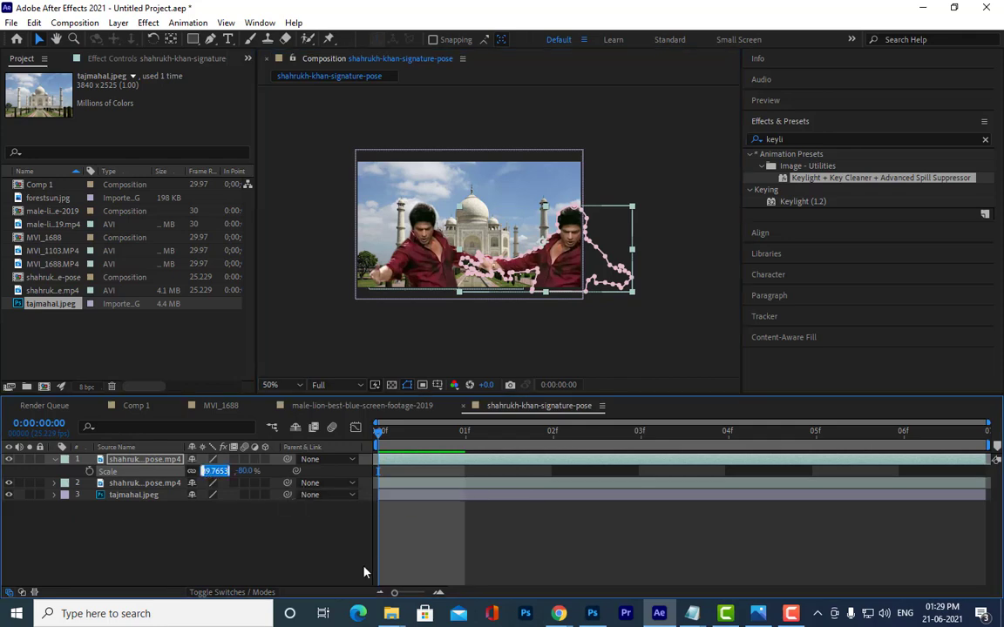
text(80)
key(Return)
drag(563, 270, 526, 274)
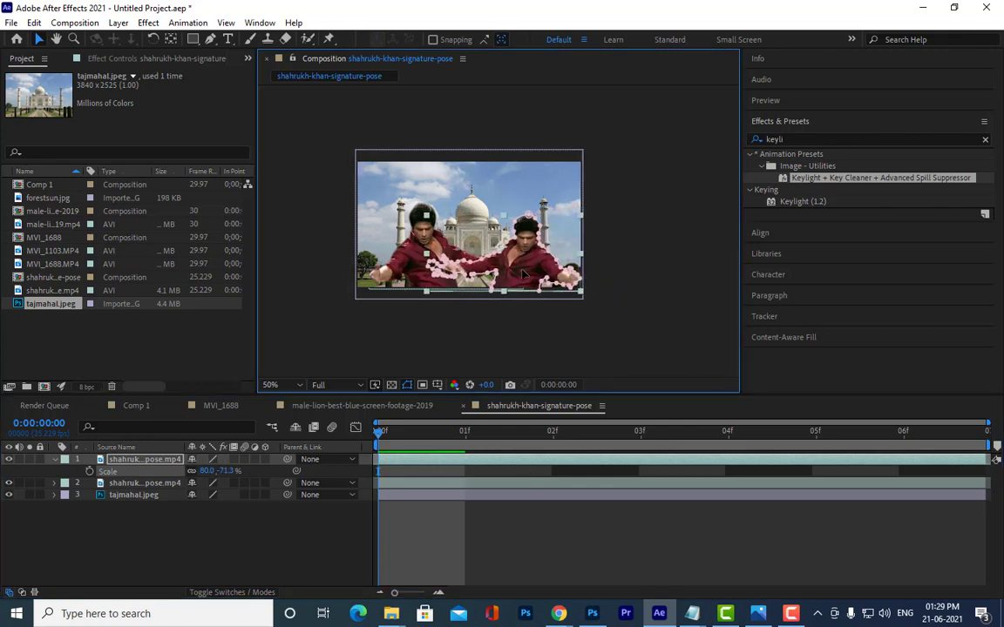
click(226, 470)
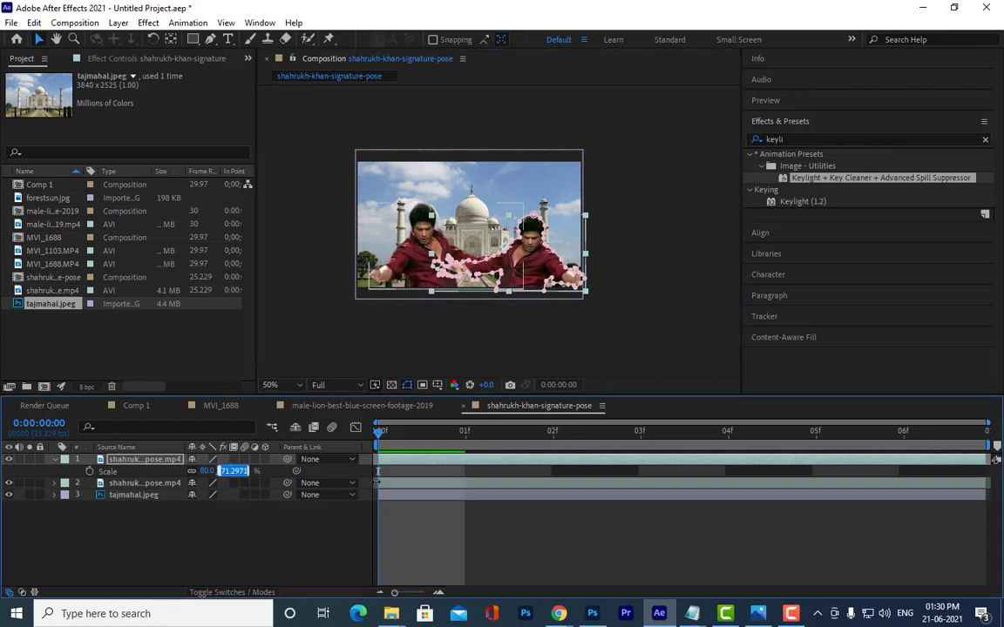
text(80)
key(Return)
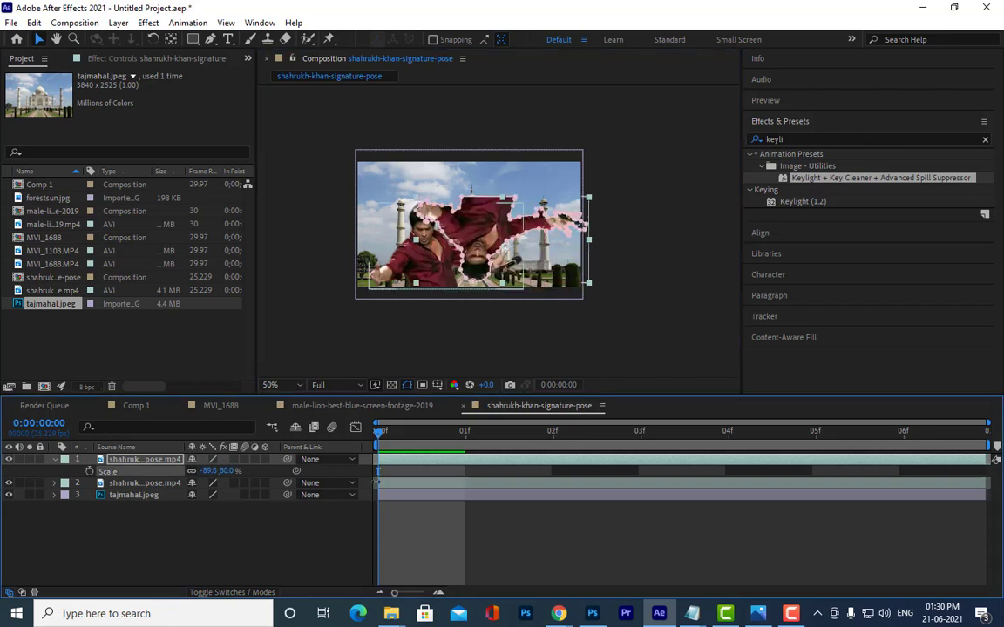
key(ctrl+z)
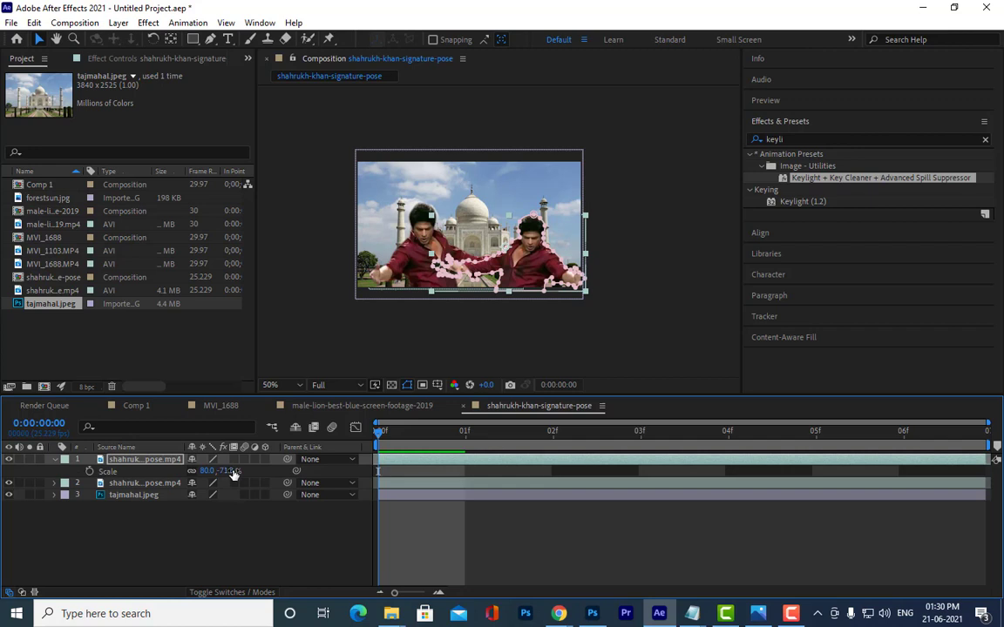
click(233, 471)
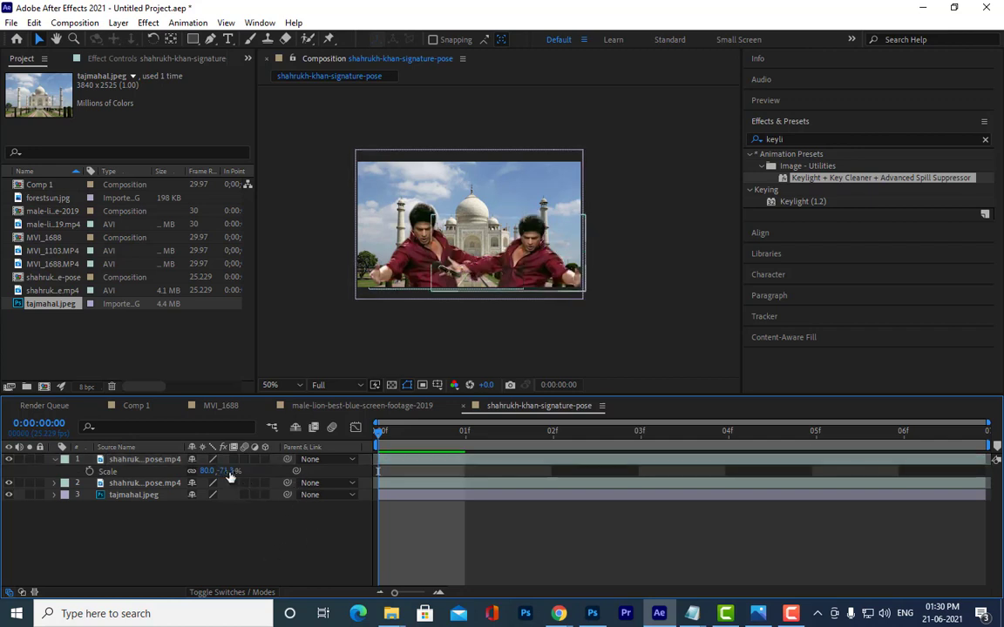
text(-80)
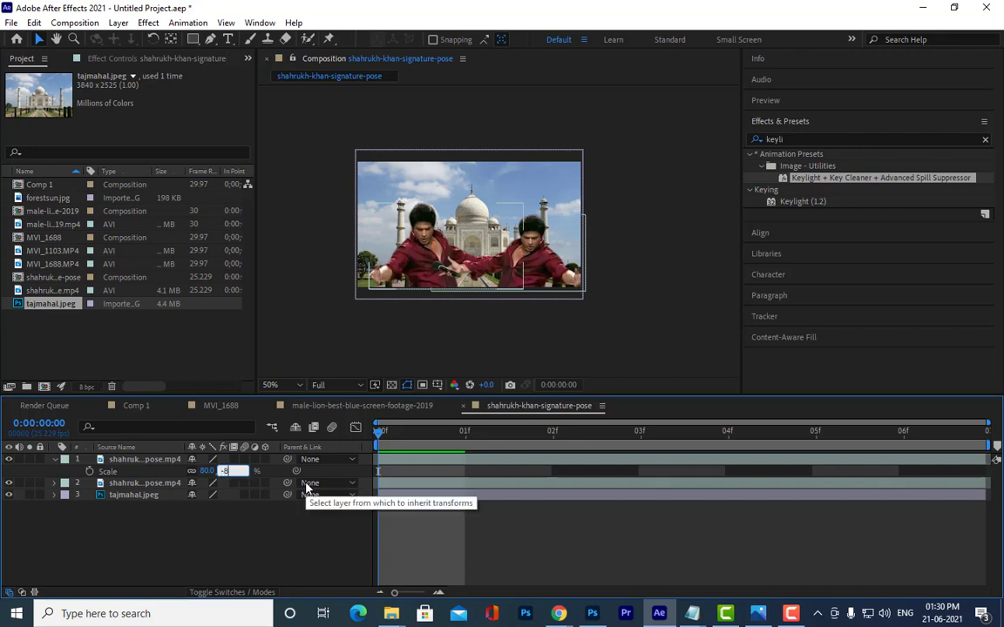
key(Return)
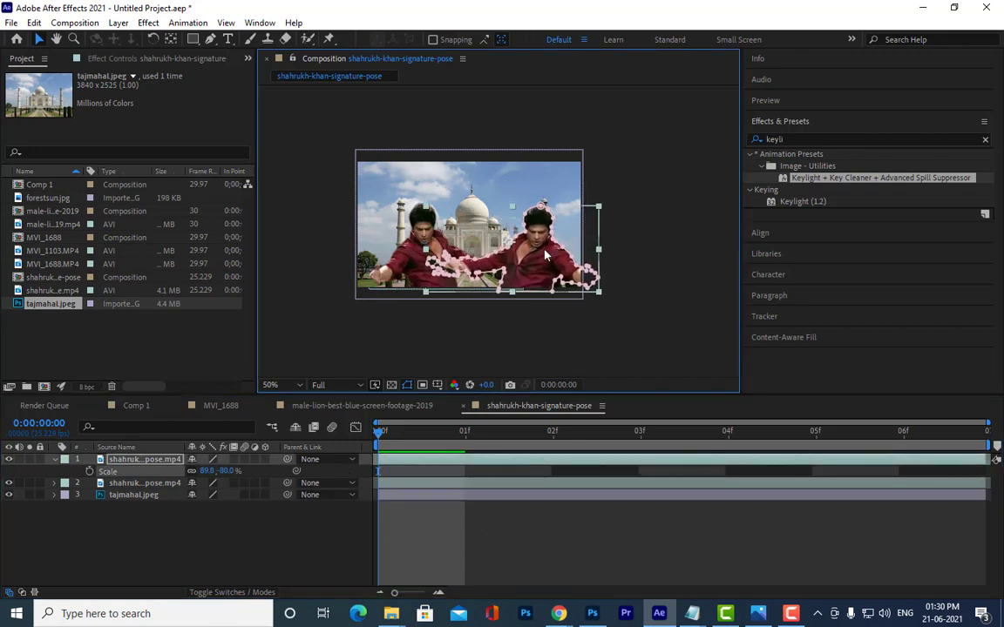
Shift the left figure further left and view the composition at 100%
click(658, 254)
drag(632, 235, 686, 238)
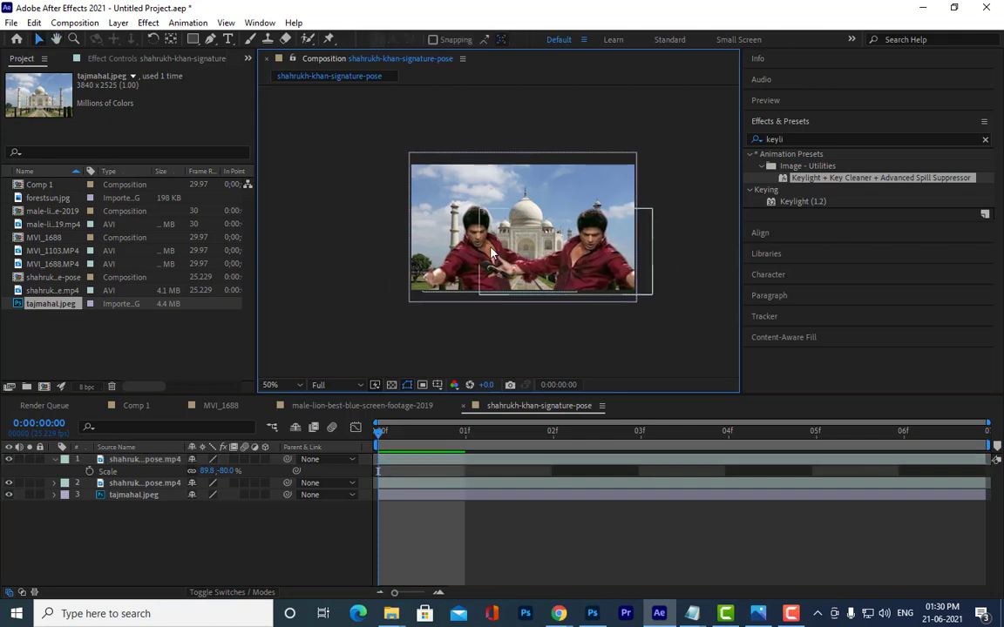
click(470, 263)
drag(471, 263, 449, 263)
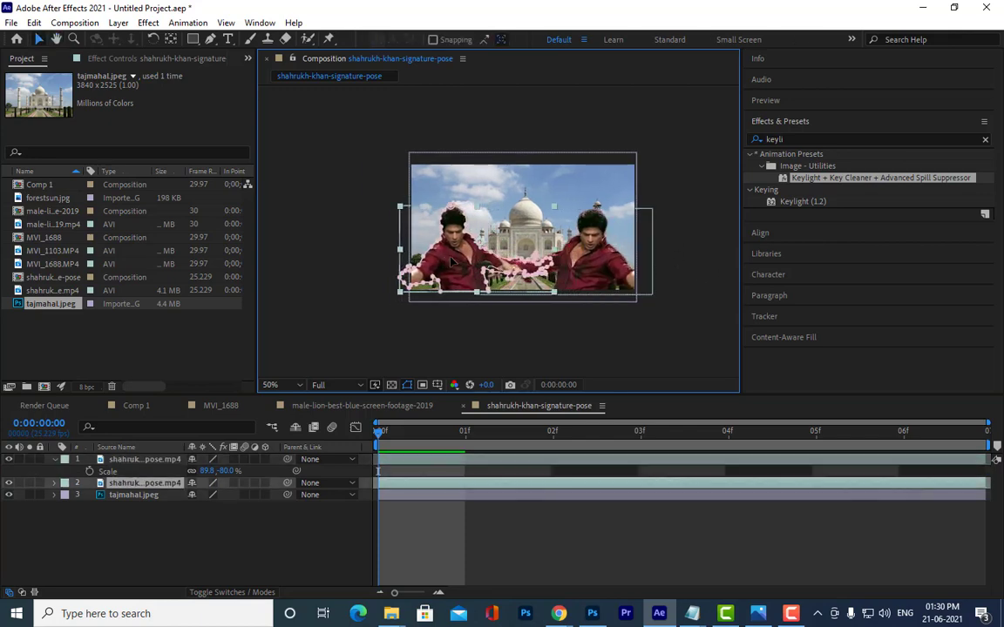
click(602, 268)
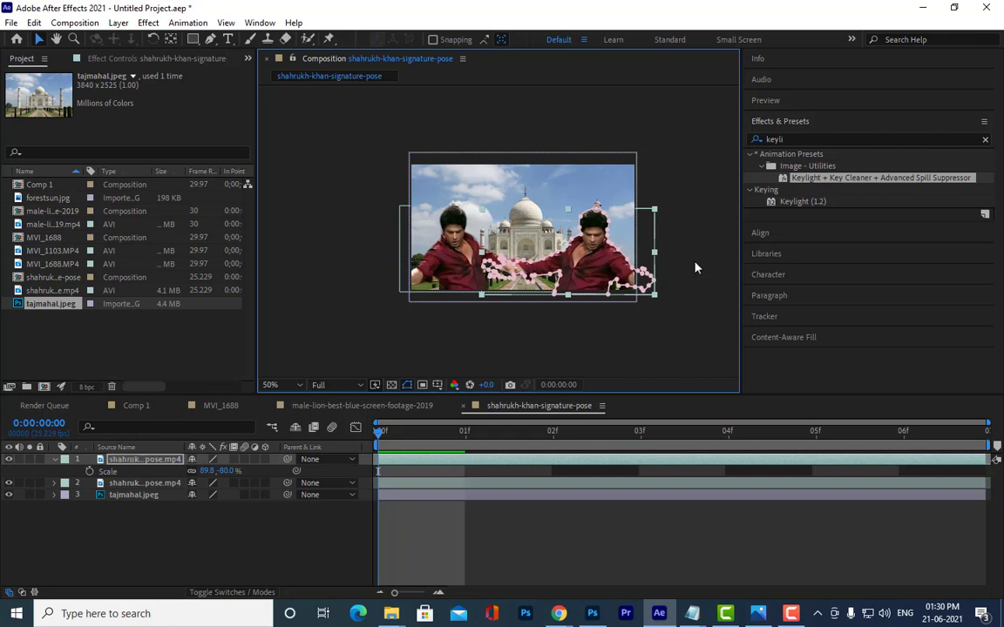
click(674, 233)
key(period)
drag(674, 236, 598, 232)
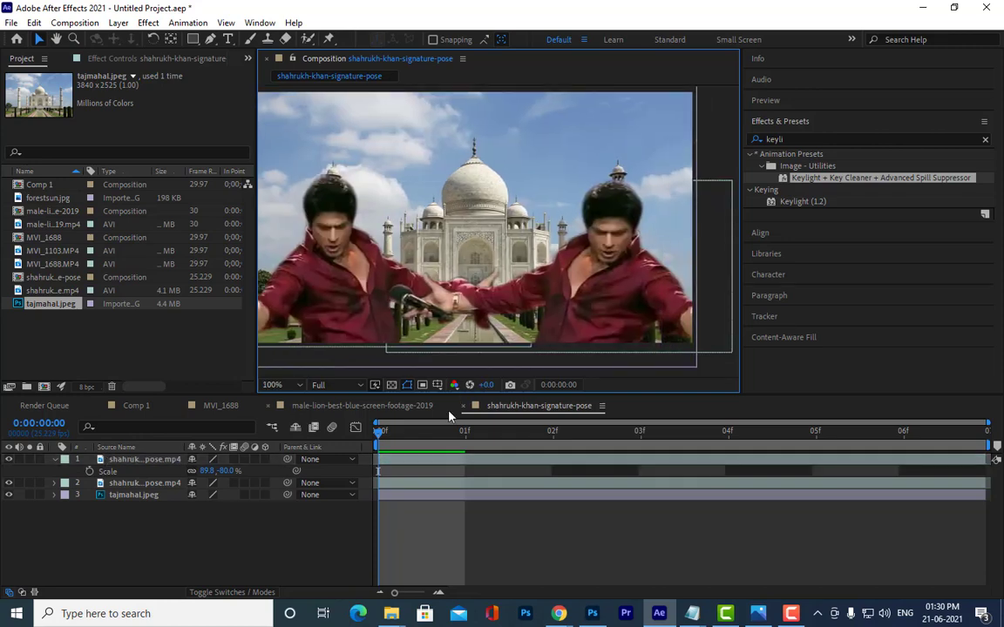
key(space)
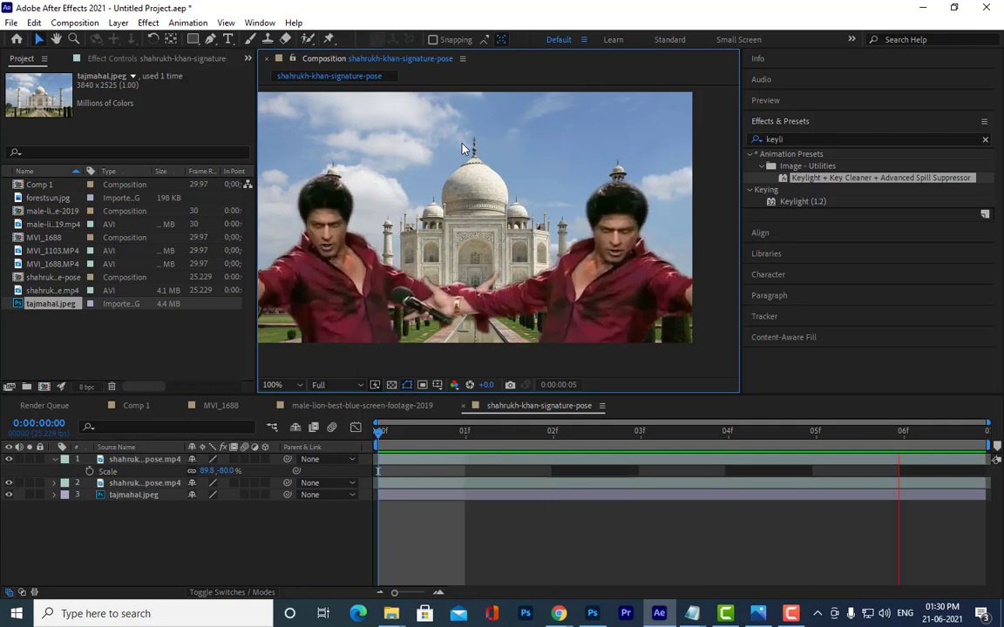
key(space)
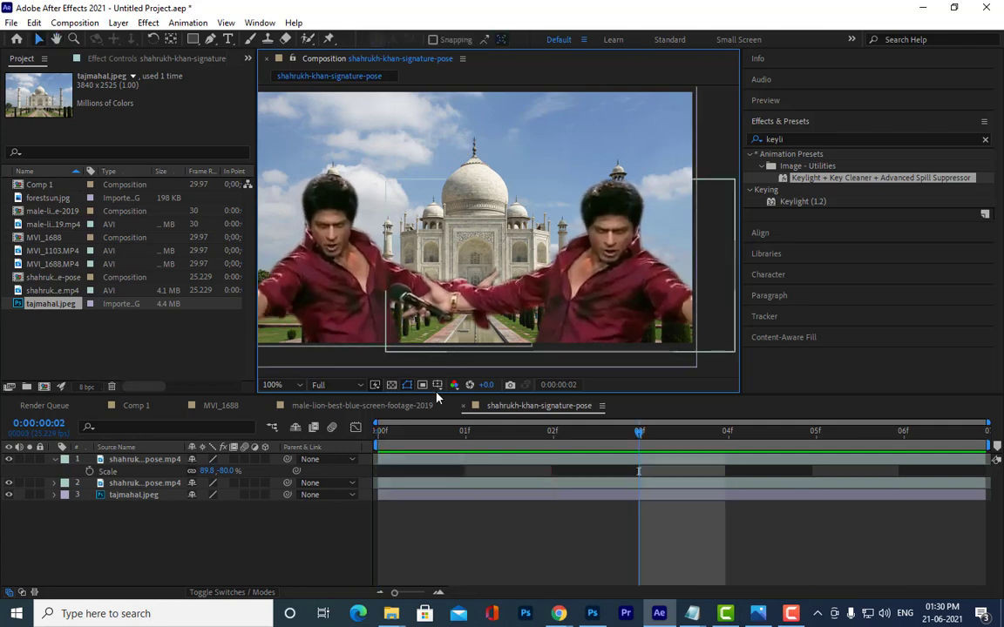
scroll(471, 209, down, 2)
scroll(550, 210, up, 1)
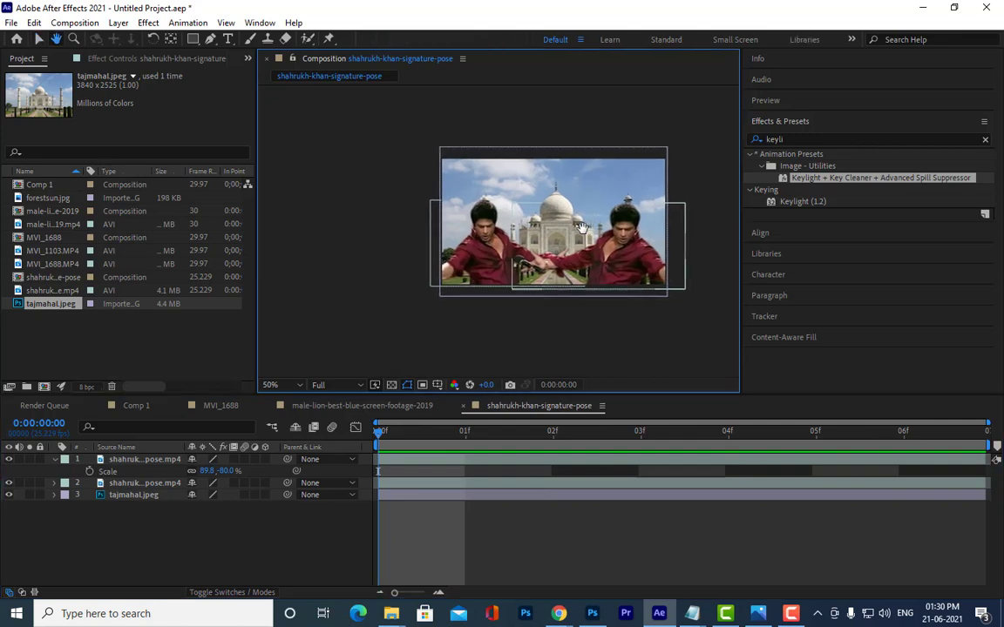
scroll(613, 237, up, 1)
scroll(613, 237, up, 1)
scroll(453, 226, down, 1)
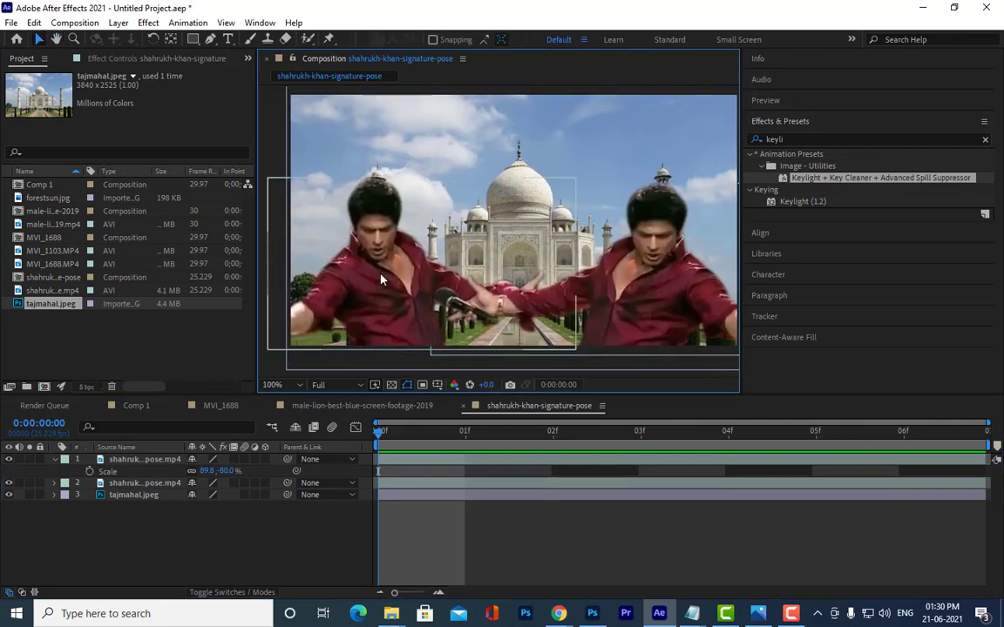
click(342, 245)
scroll(601, 177, down, 2)
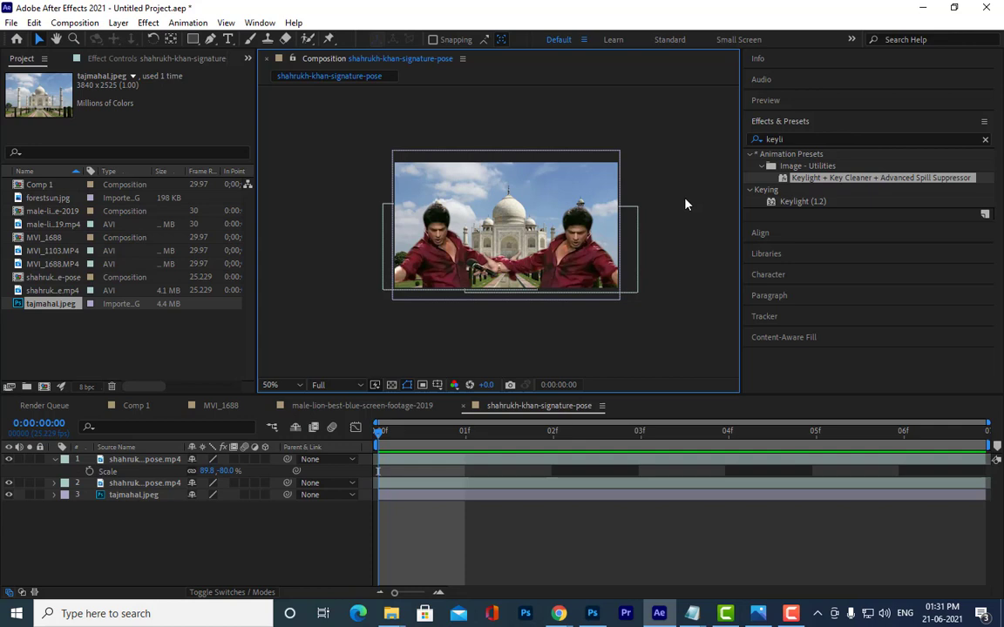
key(space)
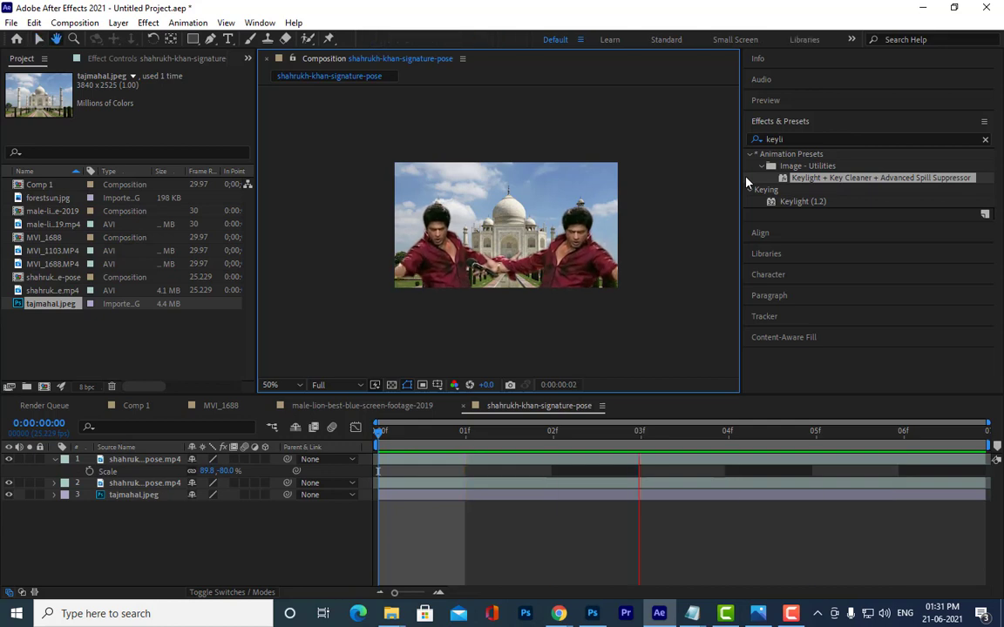
key(space)
key(space)
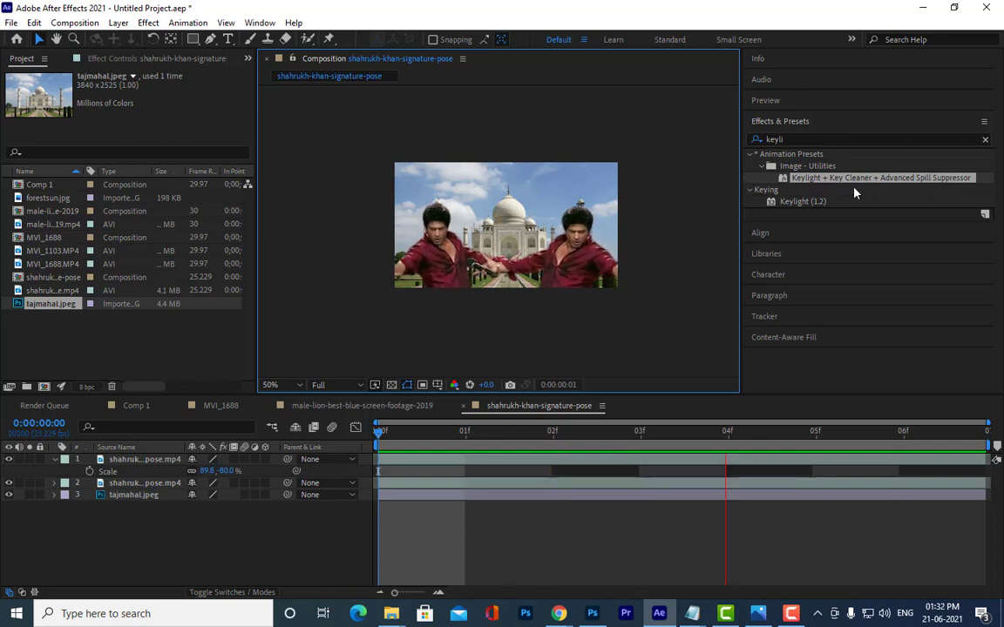
key(space)
click(943, 613)
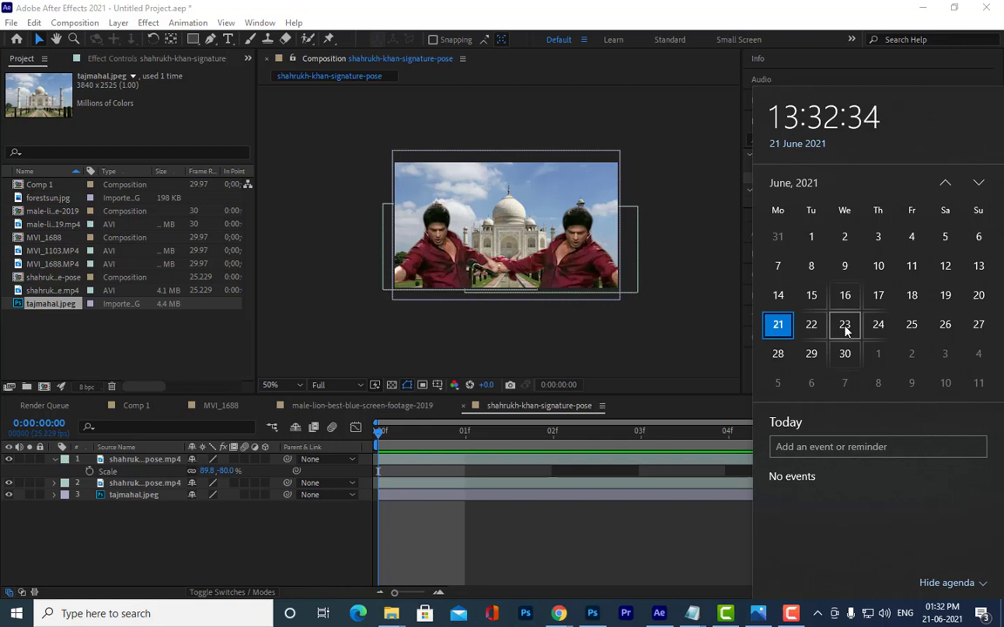
click(404, 439)
click(402, 234)
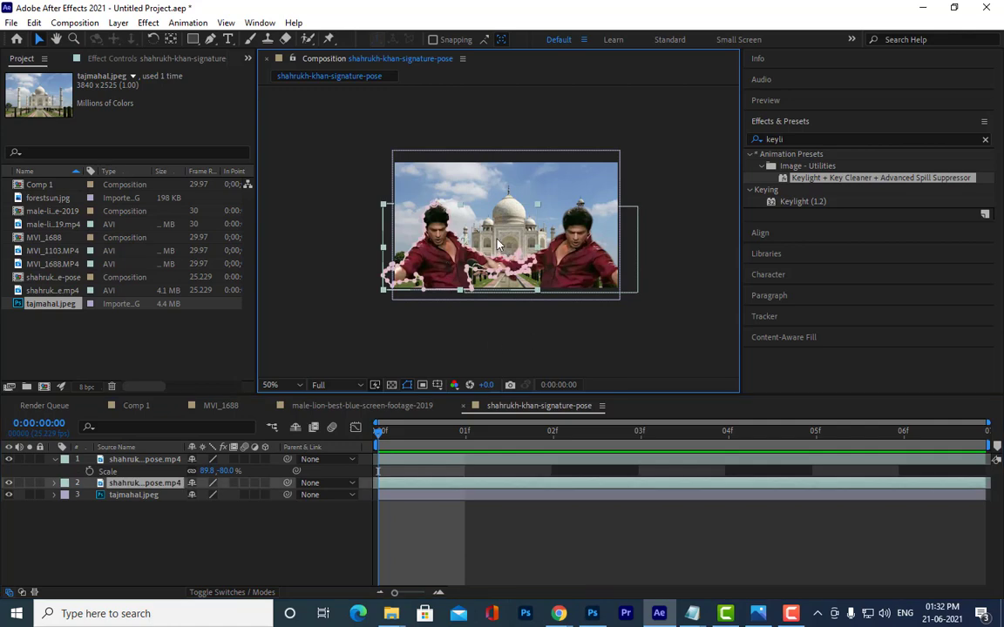
scroll(499, 244, up, 1)
scroll(498, 244, up, 1)
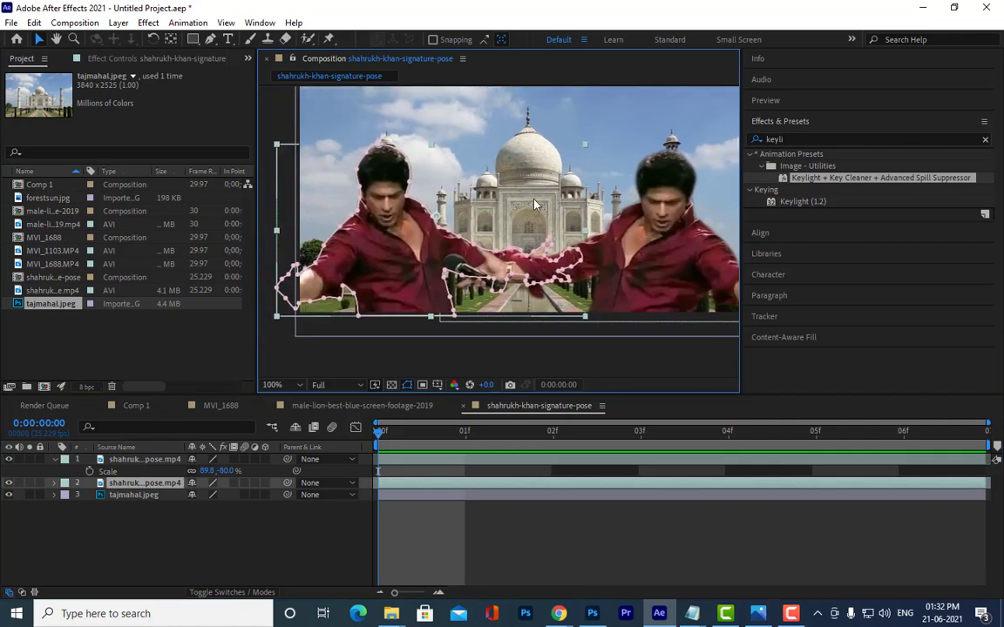
click(567, 218)
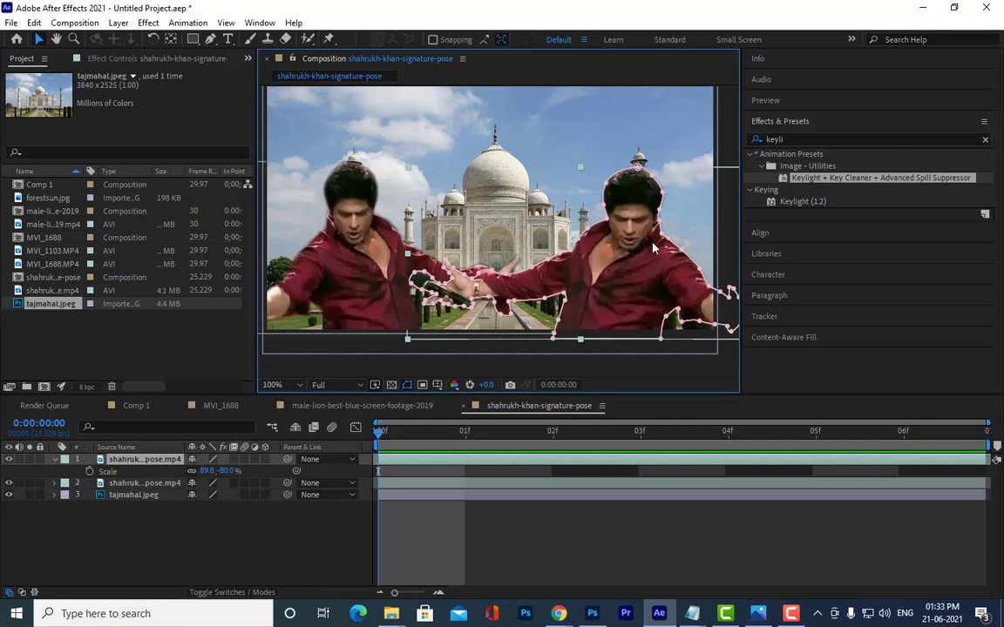
key(comma)
drag(475, 158, 630, 166)
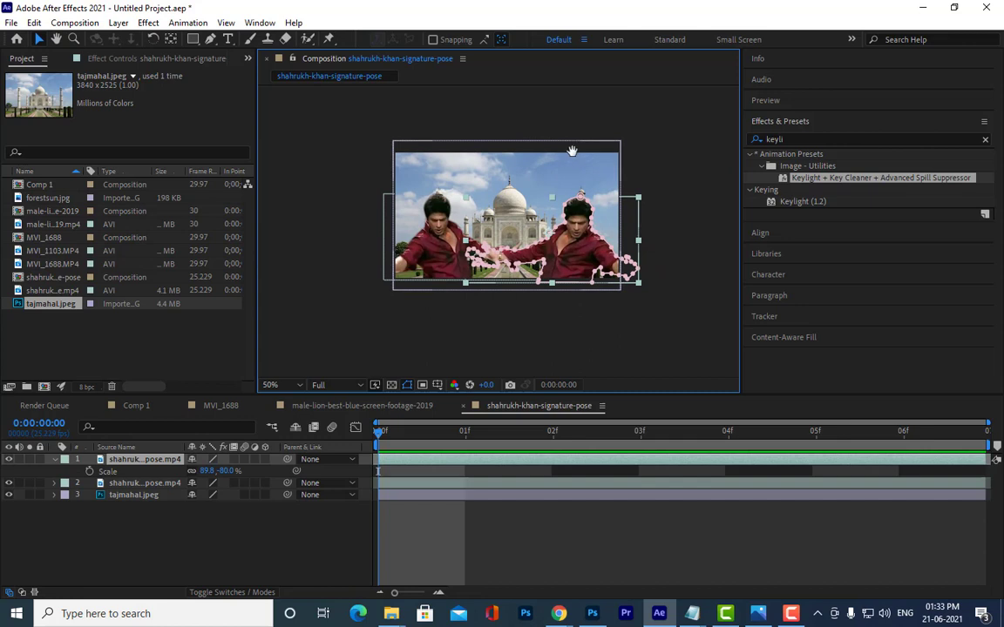
key(space)
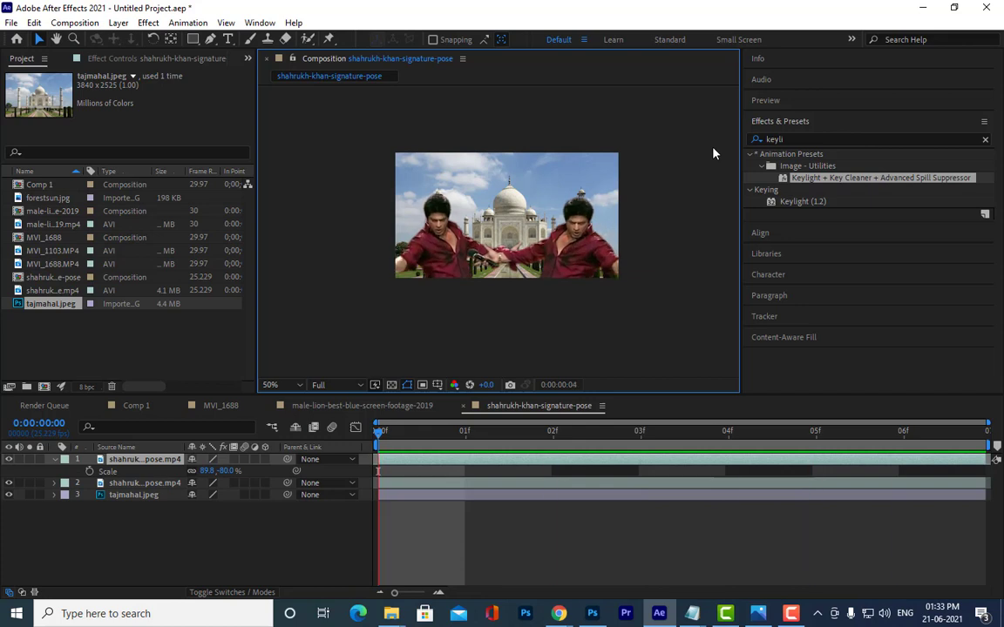
key(space)
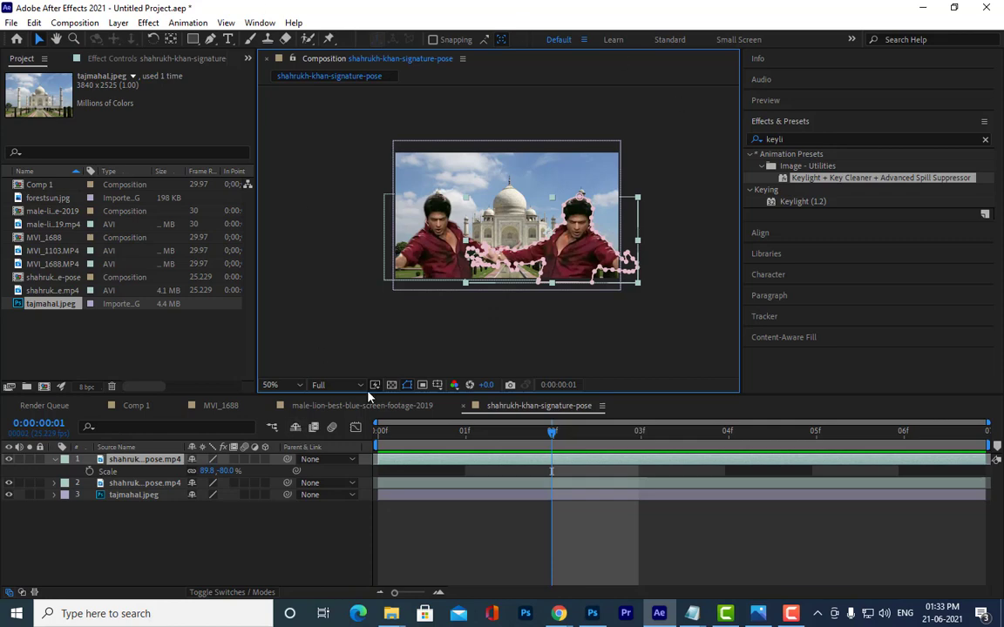
click(529, 293)
scroll(571, 264, up, 2)
scroll(571, 263, down, 2)
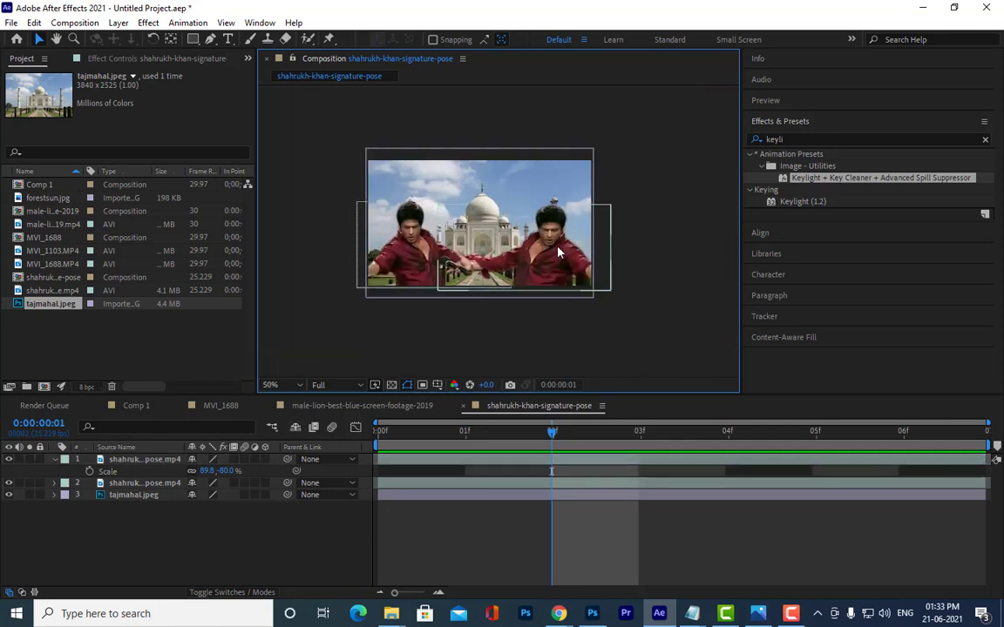
click(149, 460)
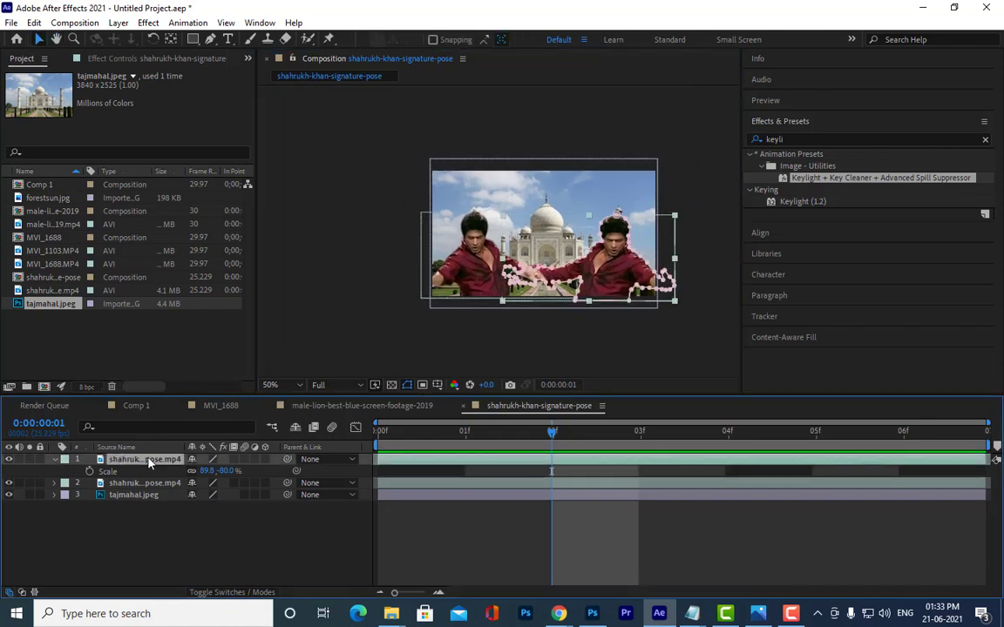
Delete both dancer layers from the Taj Mahal composition
key(Delete)
click(140, 460)
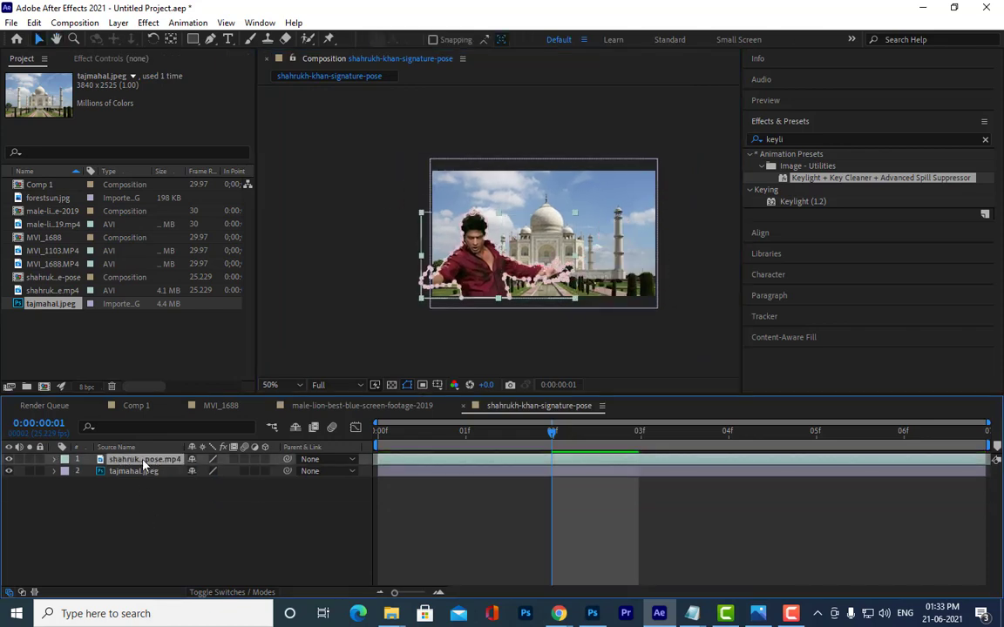
key(Delete)
Create a new composition, Comp 2, with default settings
right_click(139, 345)
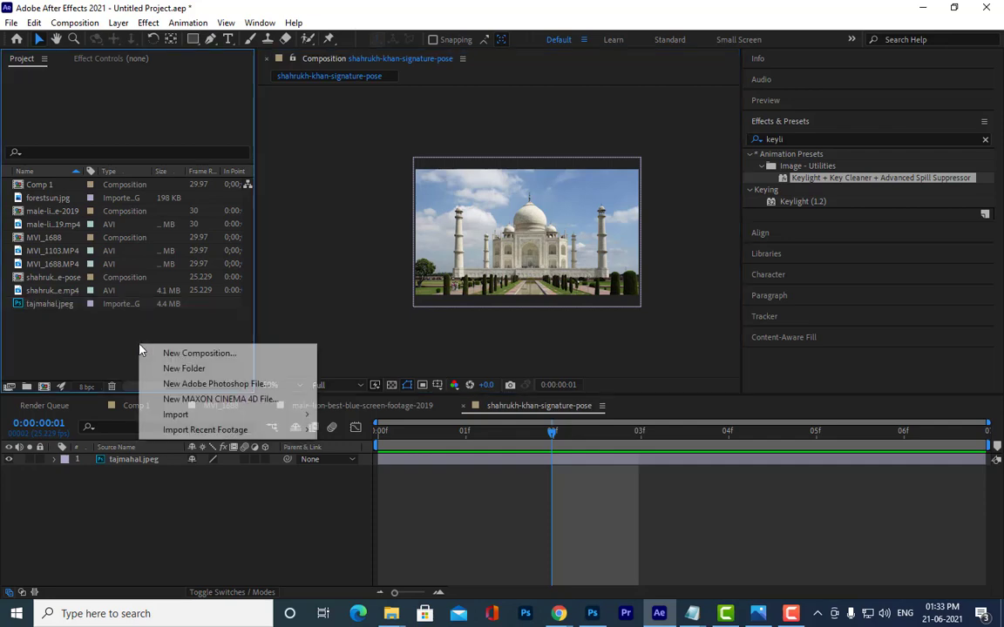
click(194, 354)
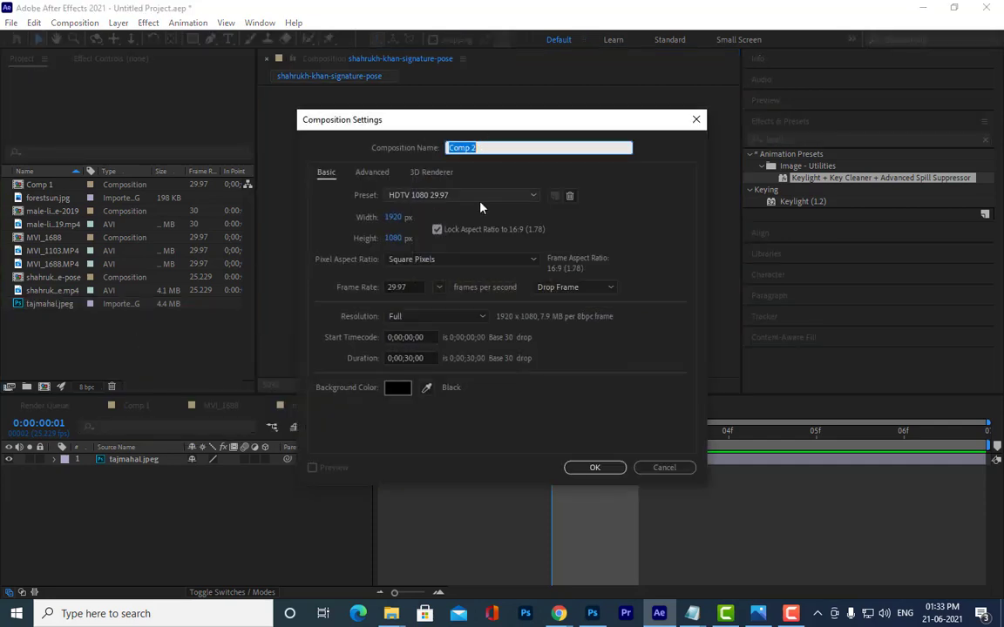
click(595, 471)
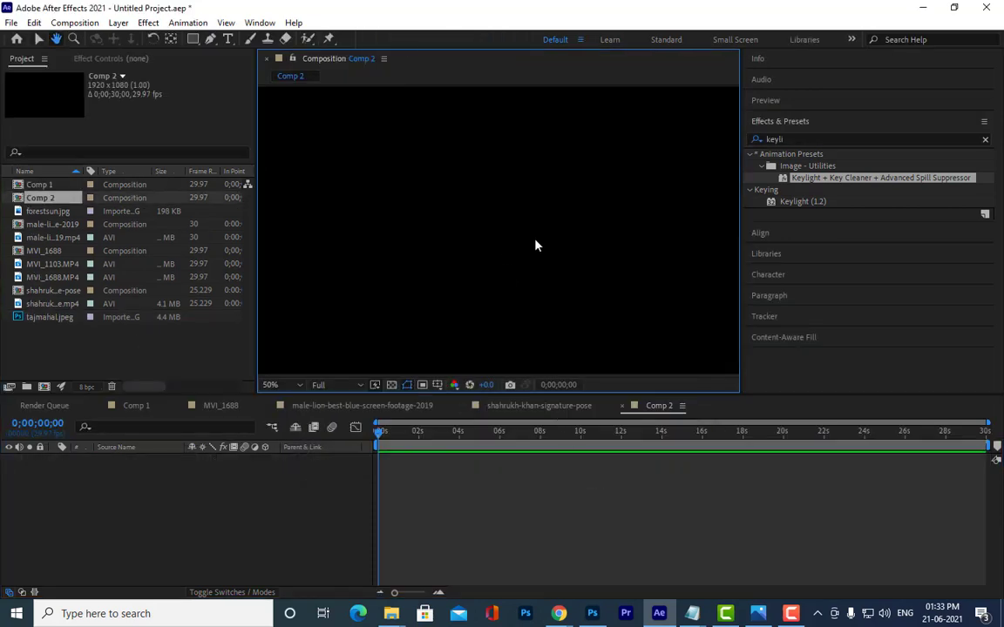
Pan around the empty 1920 x 1080 Comp 2 and open its Composition Settings
scroll(543, 218, down, 1)
drag(547, 215, 540, 214)
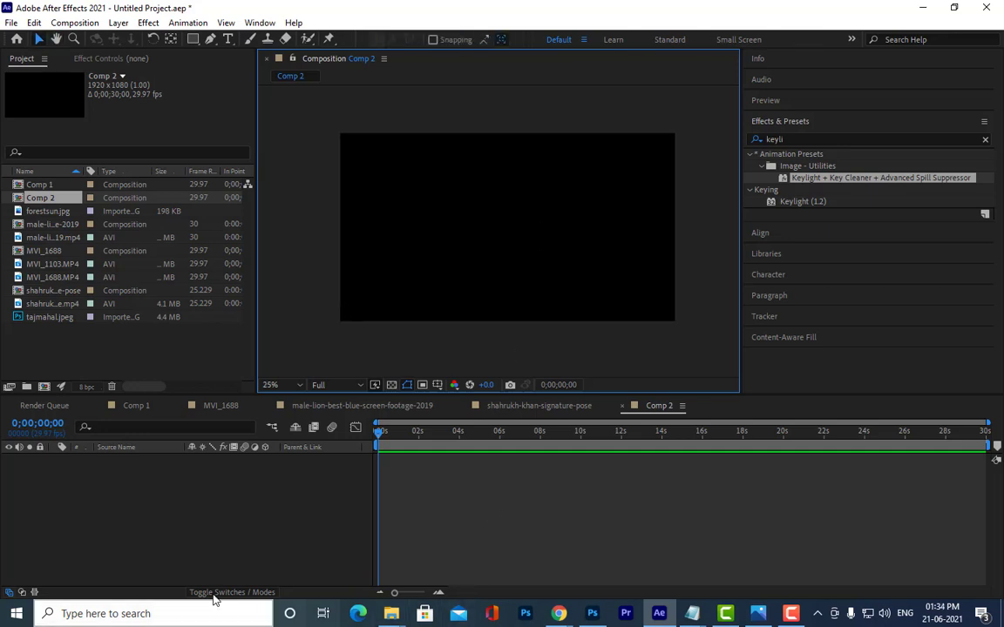
drag(464, 244, 436, 267)
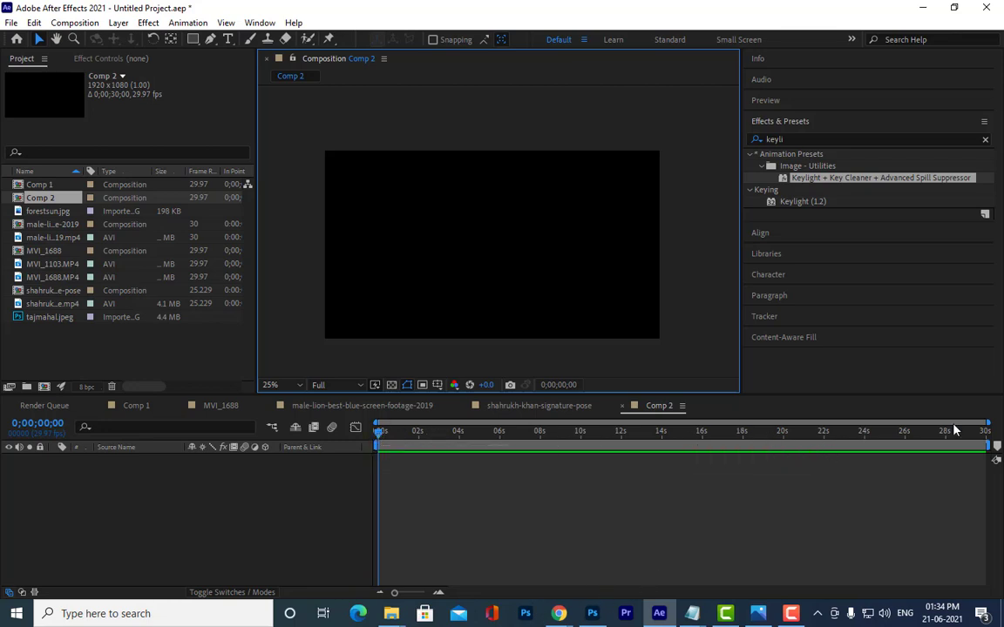
key(Page_Down)
key(Page_Down)
click(381, 437)
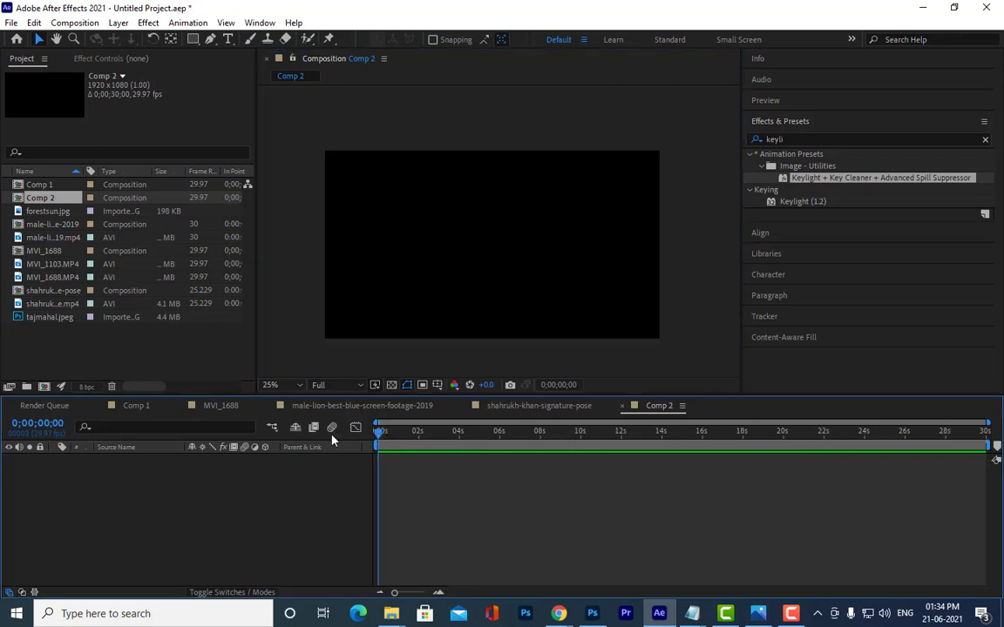
right_click(245, 486)
click(314, 355)
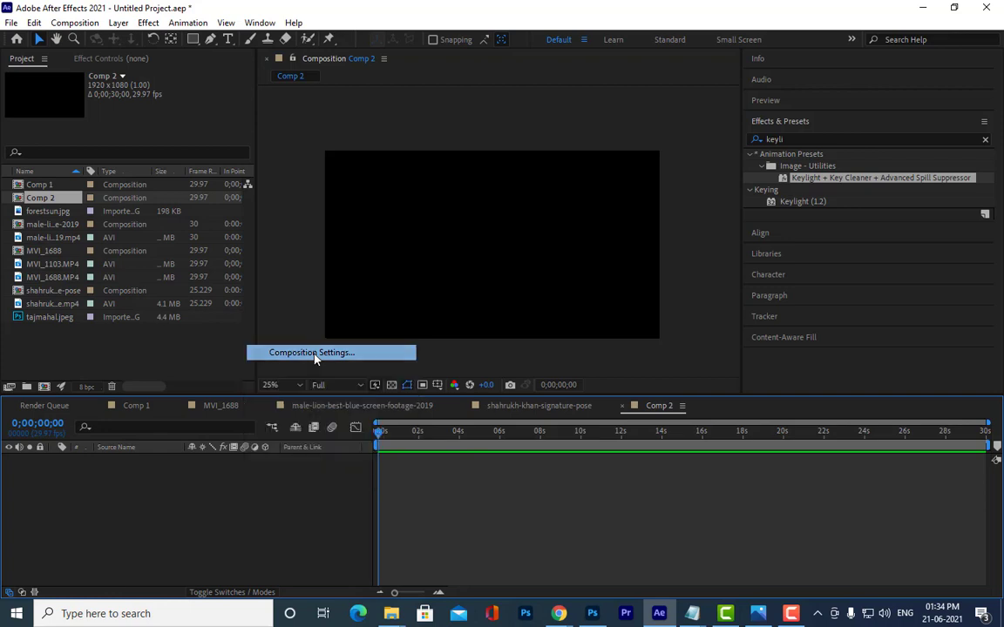
Change Comp 2's duration from 0;00;30;00 to 0;00;10;00 and confirm
drag(524, 121, 600, 69)
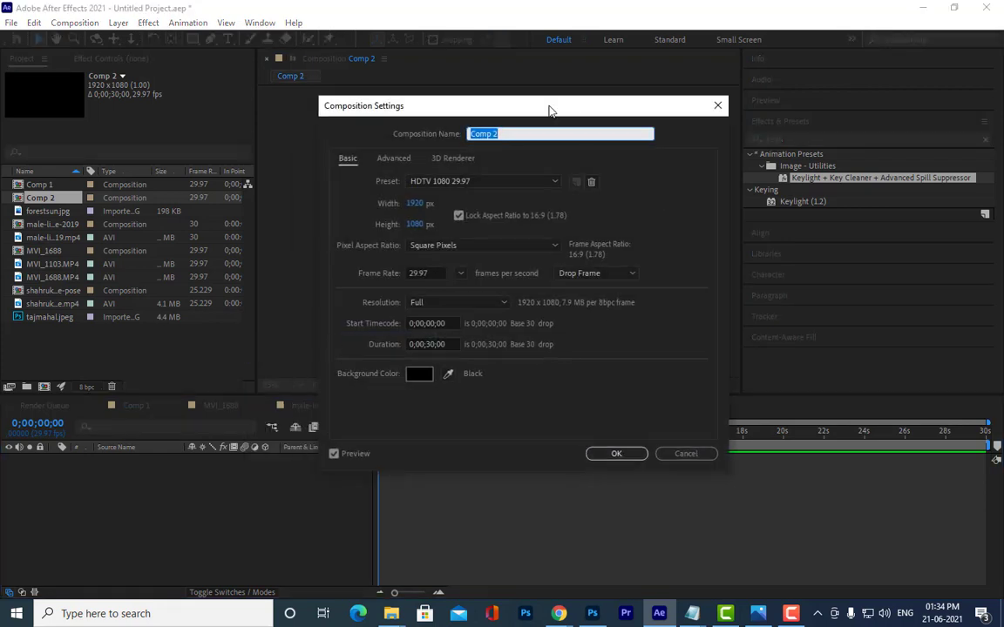
click(486, 307)
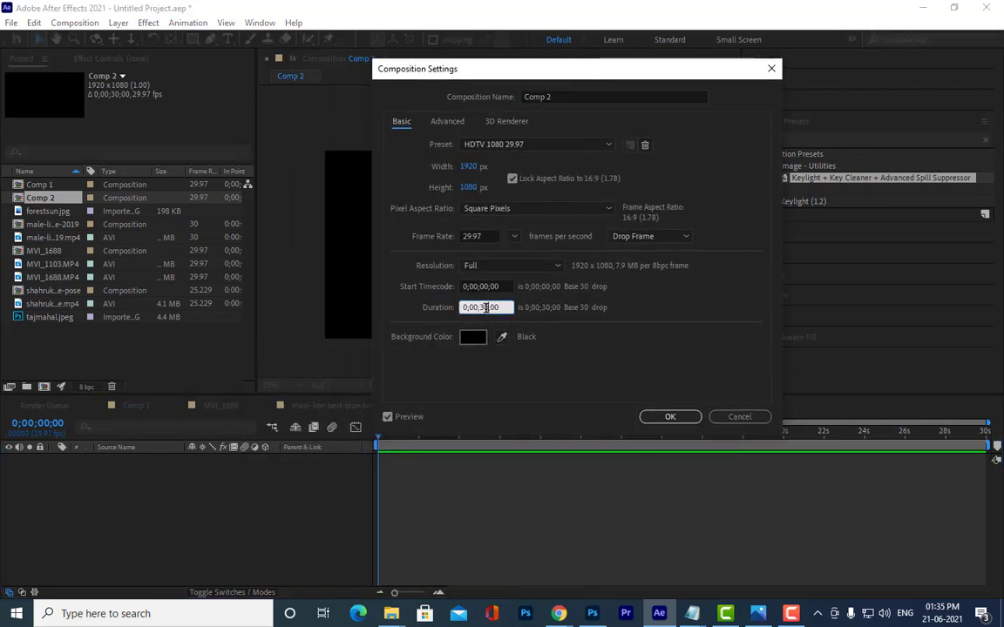
drag(486, 307, 481, 307)
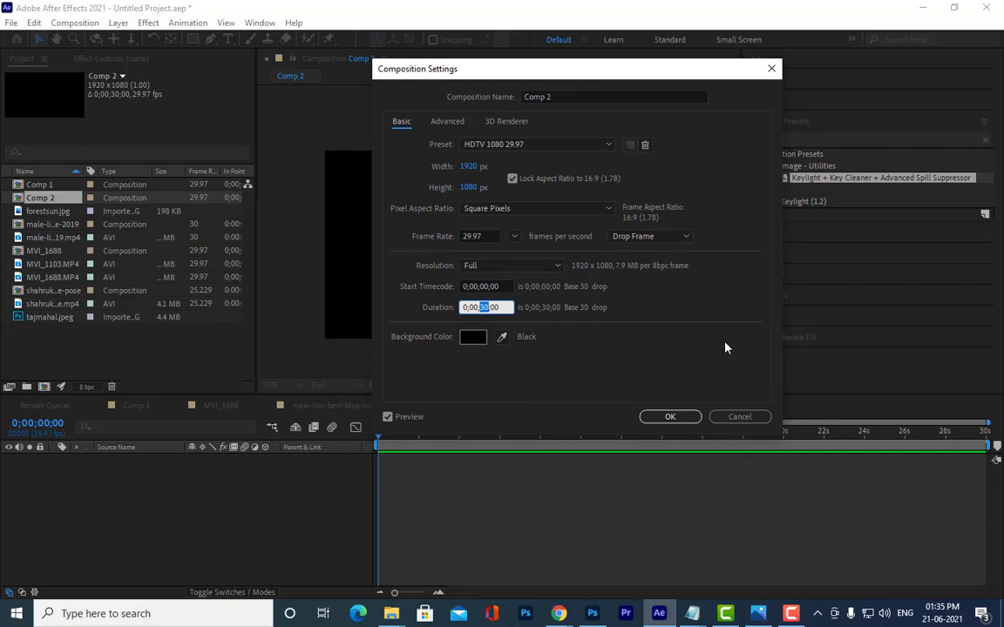
text(1)
text(0)
key(Tab)
click(668, 416)
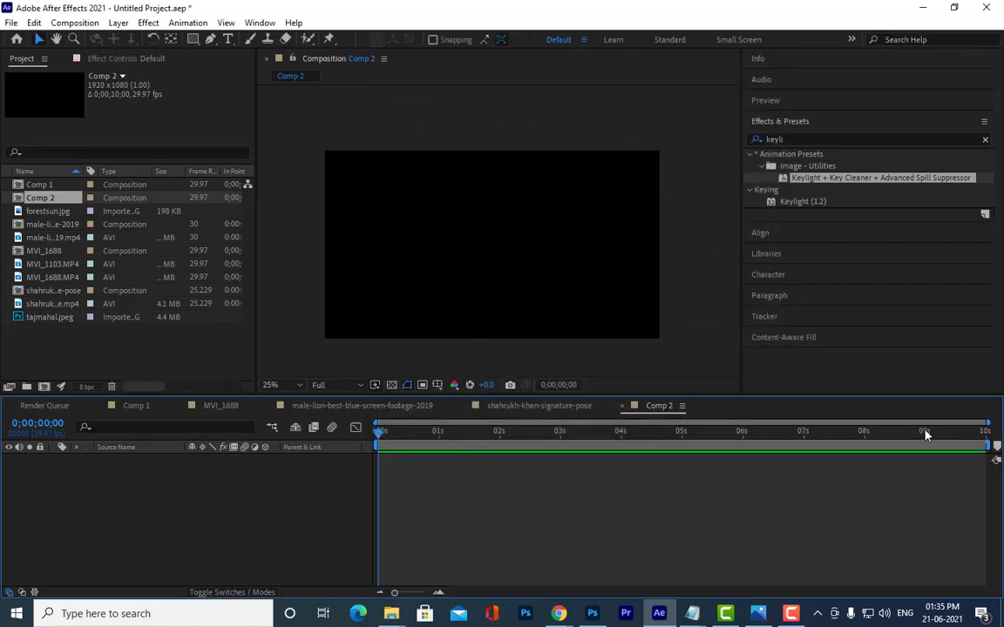
Return the time to the start, enlarge the timeline, and recentre the composition view
click(990, 434)
drag(993, 436, 291, 430)
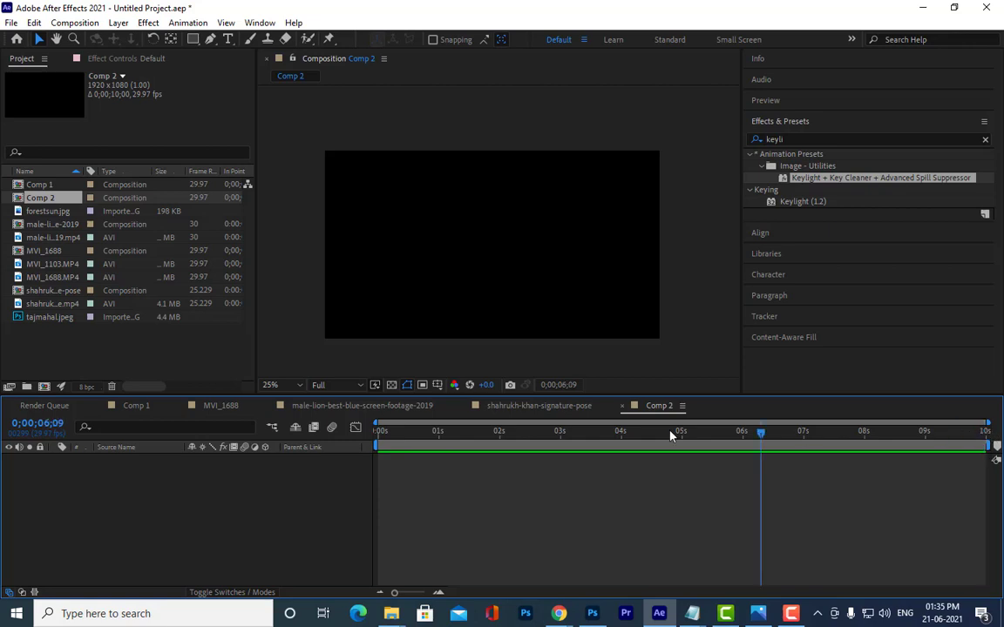
drag(563, 246, 582, 247)
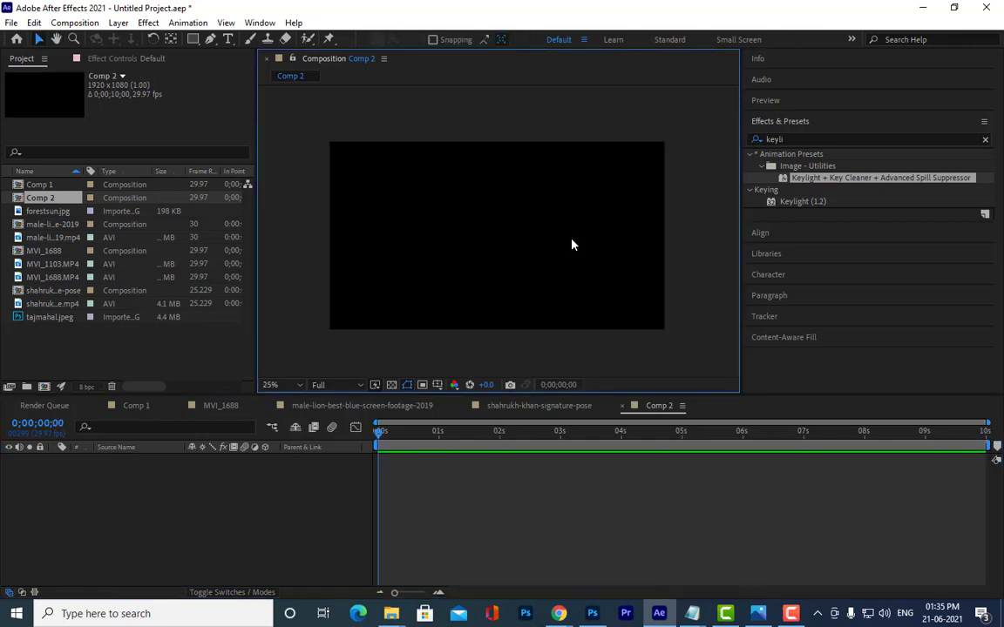
drag(572, 243, 578, 243)
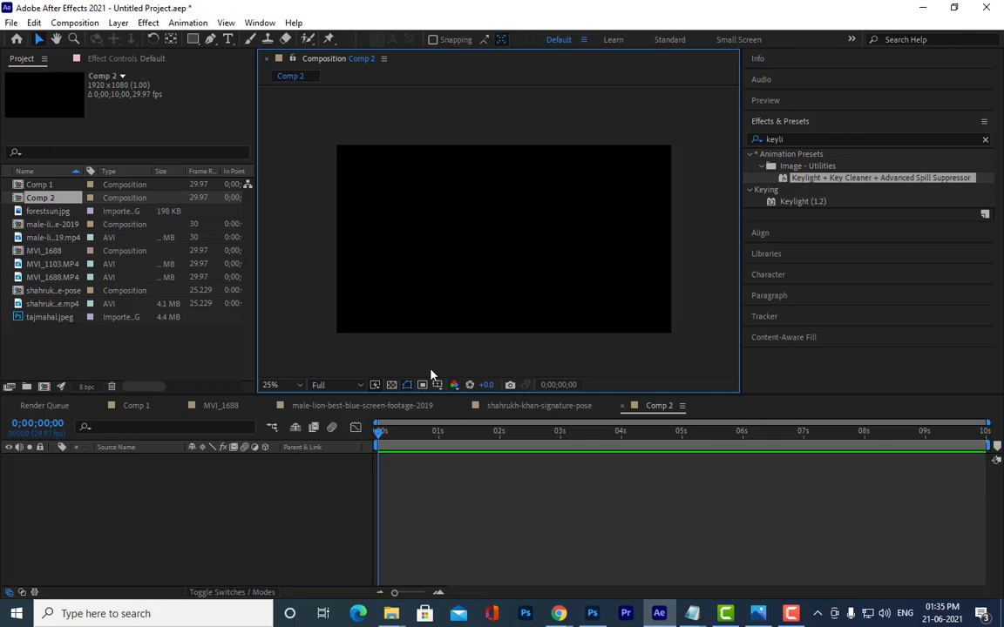
drag(433, 396, 433, 379)
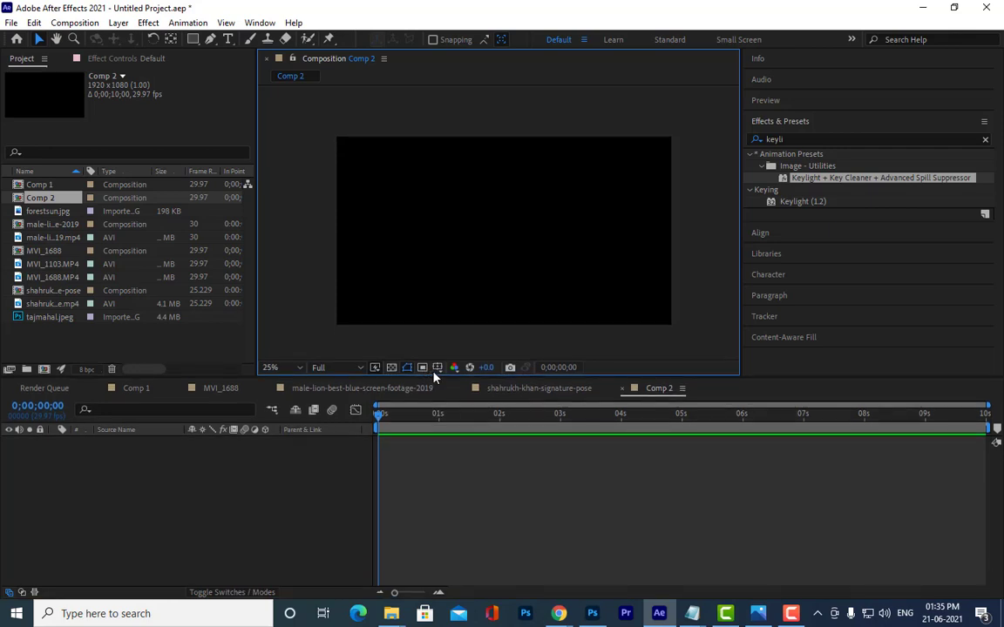
mouse_move(519, 236)
mouse_down()
mouse_move(534, 193)
mouse_move(529, 199)
mouse_up()
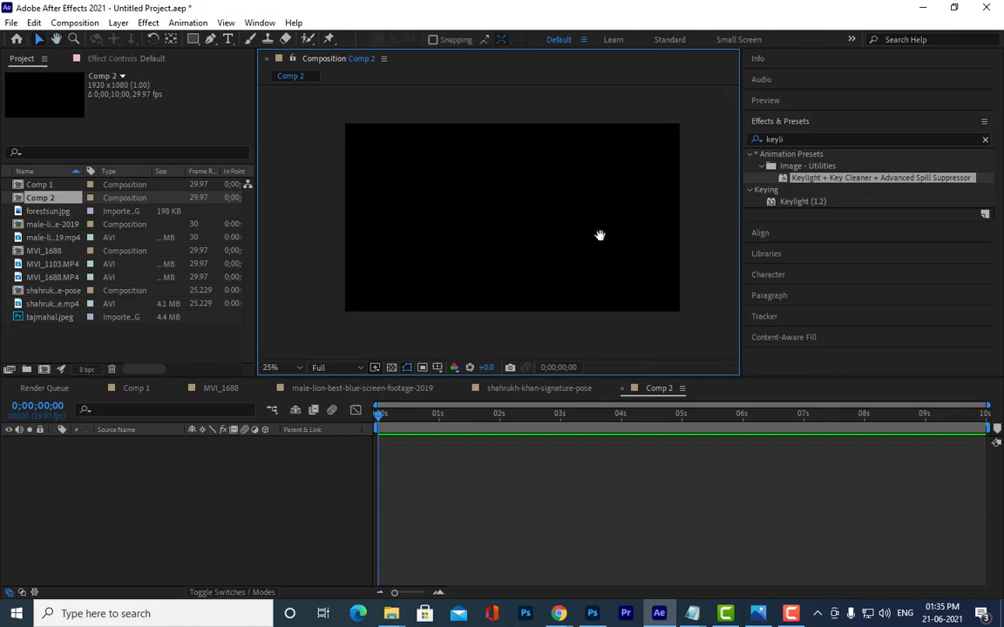
drag(600, 235, 621, 244)
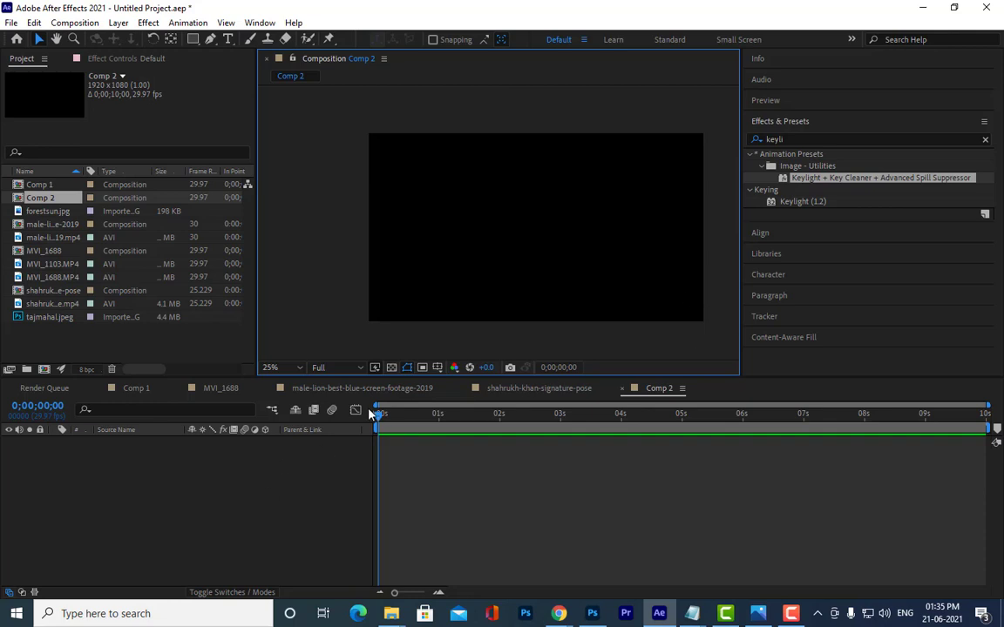
drag(470, 239, 458, 244)
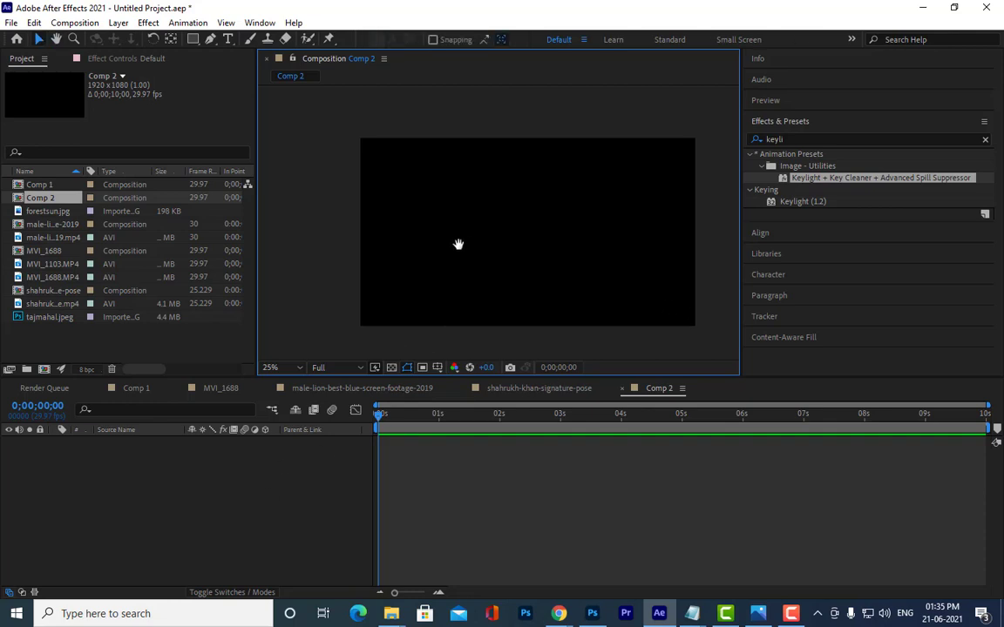
Look through the timeline's Layer > New options, then bring up the Project panel's import options
right_click(195, 444)
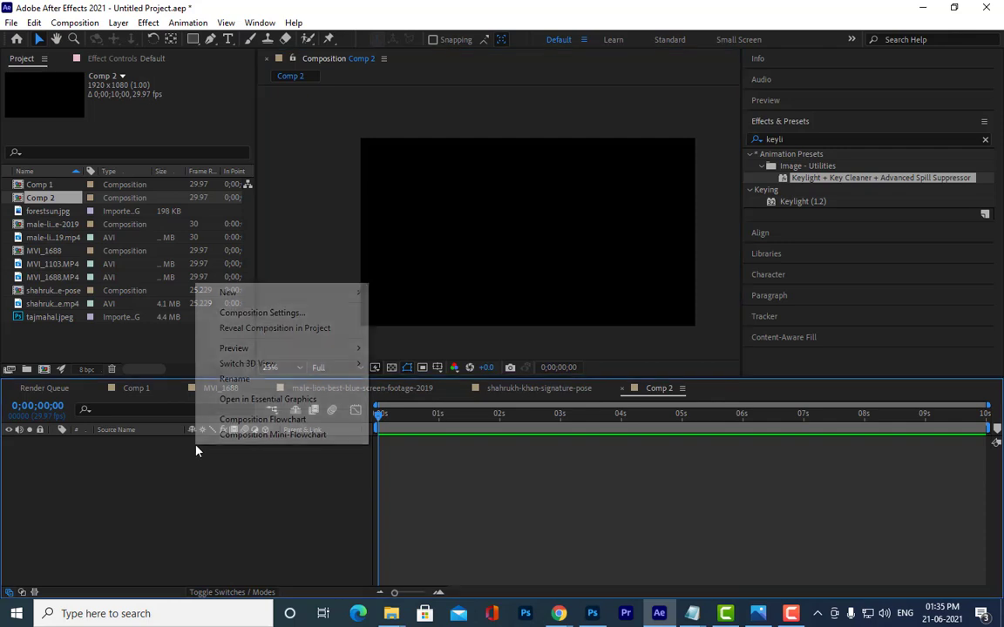
mouse_move(256, 295)
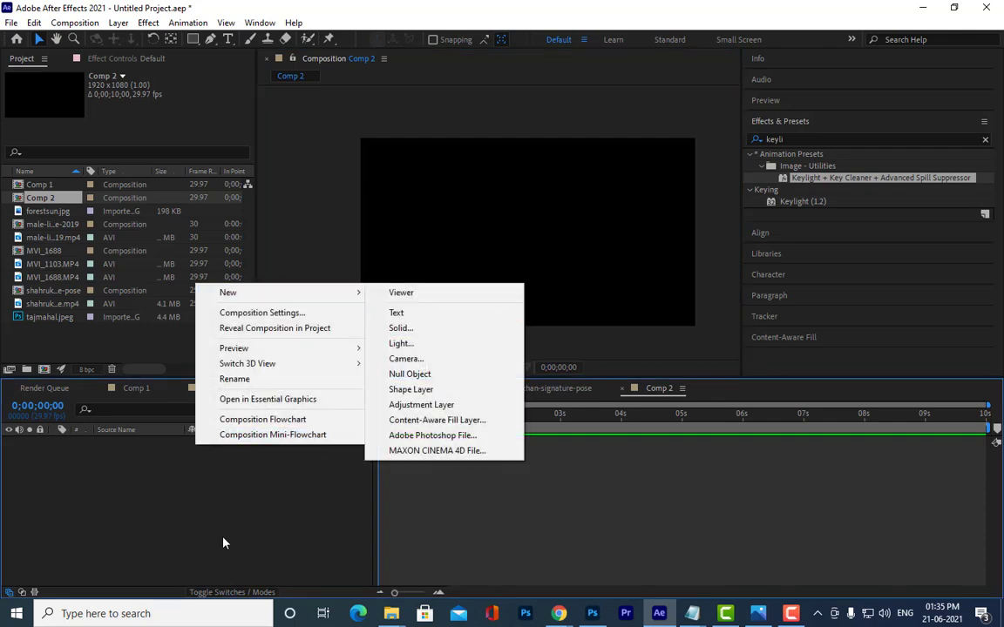
key(Escape)
key(Escape)
right_click(265, 487)
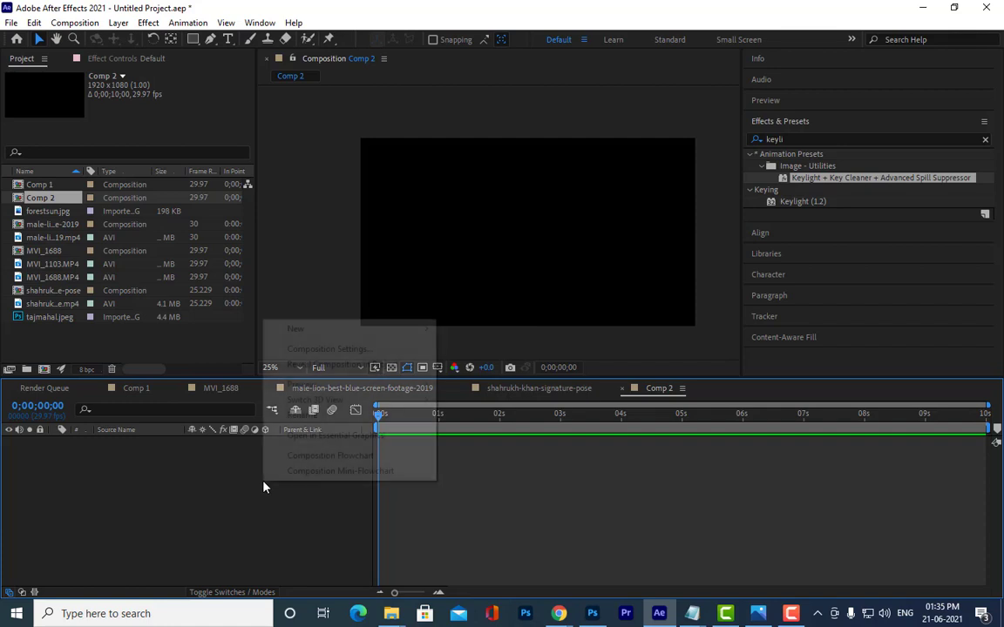
mouse_move(405, 330)
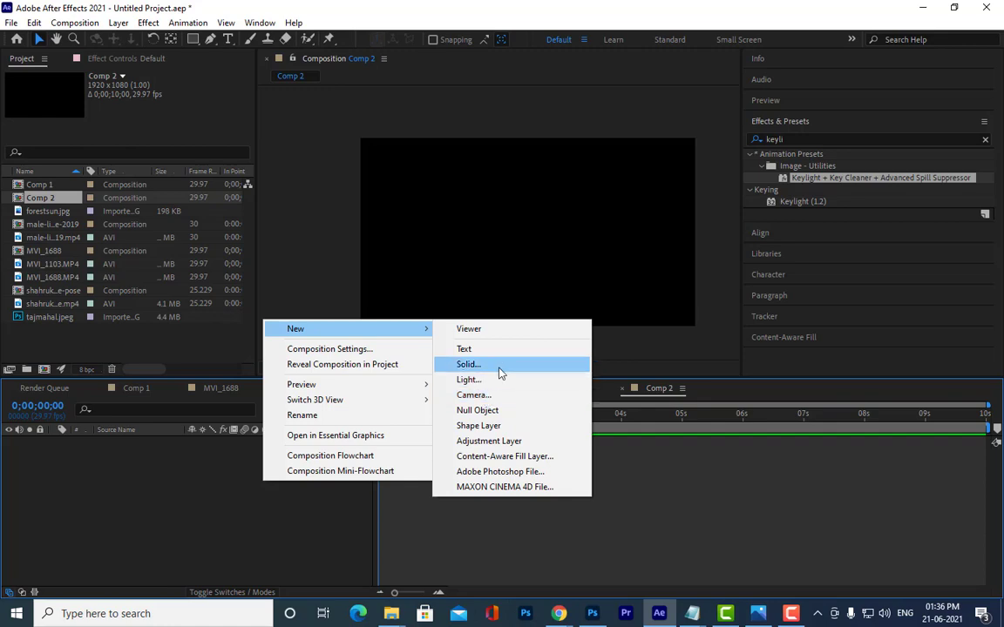
click(138, 349)
right_click(139, 347)
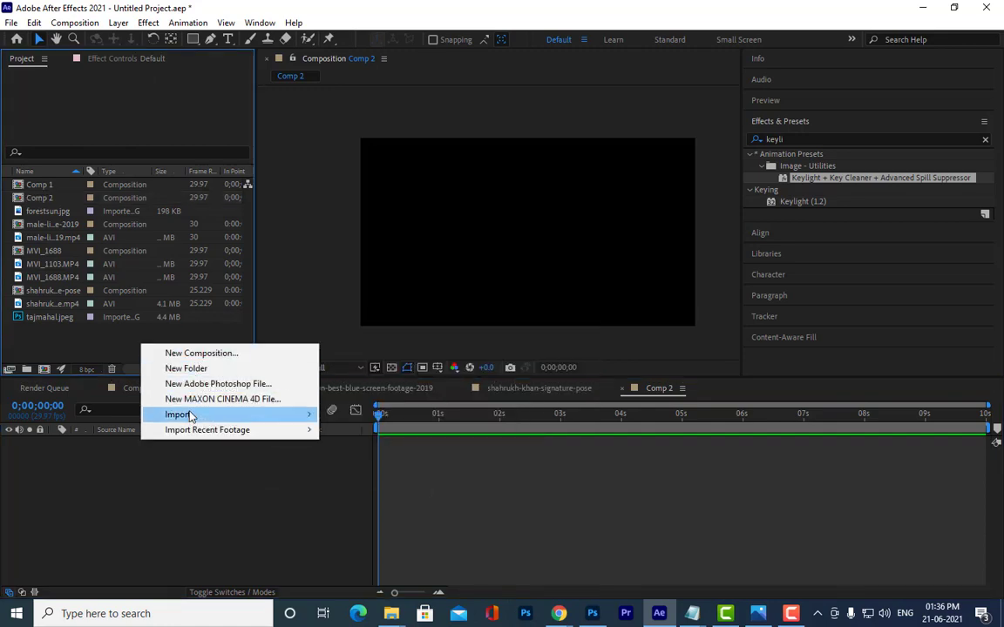
Import car.jpg from the photoshop ref images folder into the project
mouse_move(190, 416)
click(362, 416)
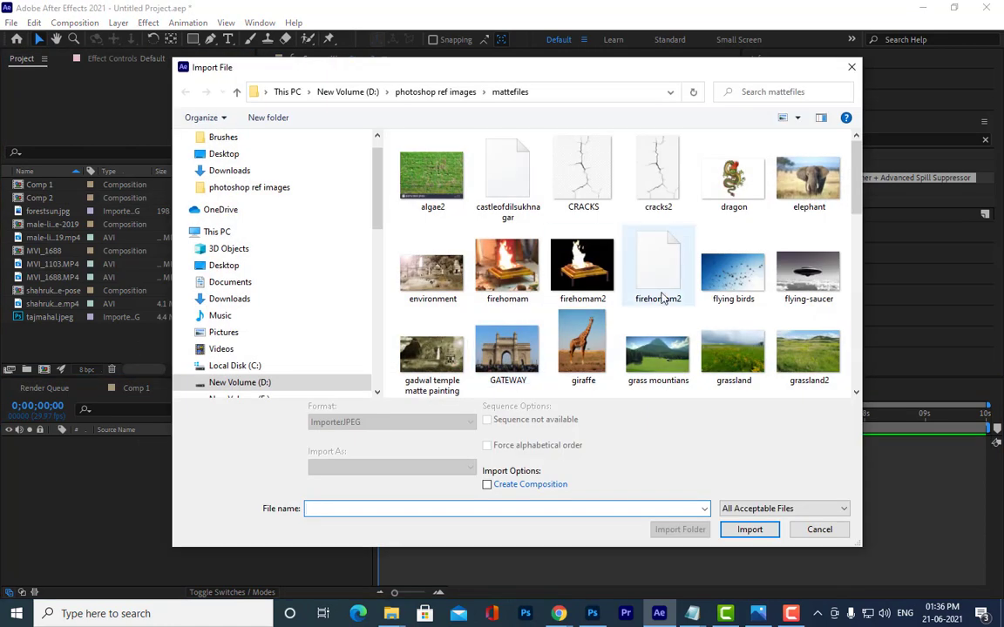
scroll(645, 292, down, 1)
click(435, 91)
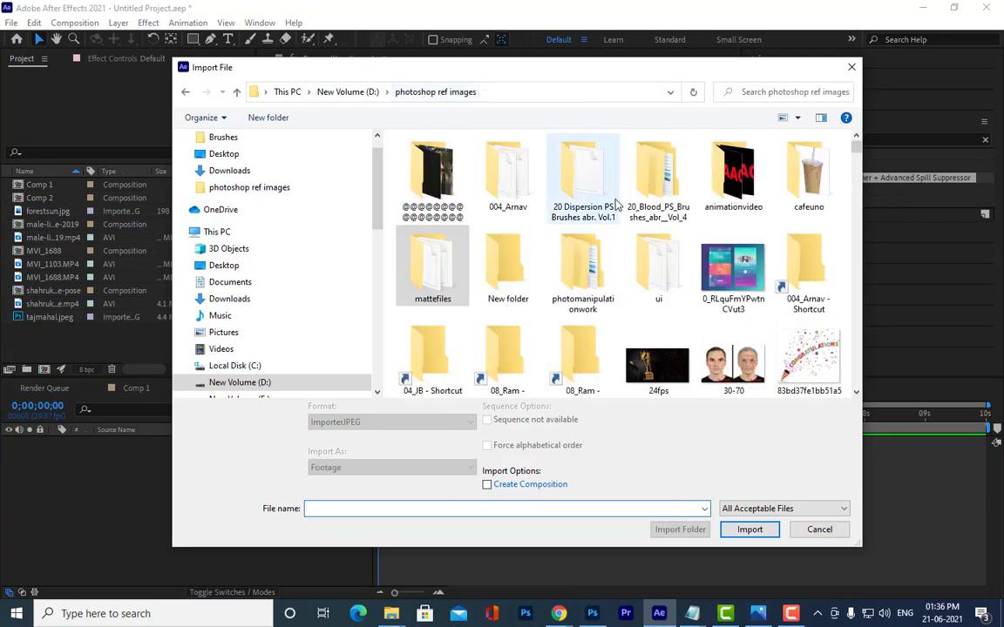
scroll(616, 204, down, 3)
scroll(615, 204, down, 1)
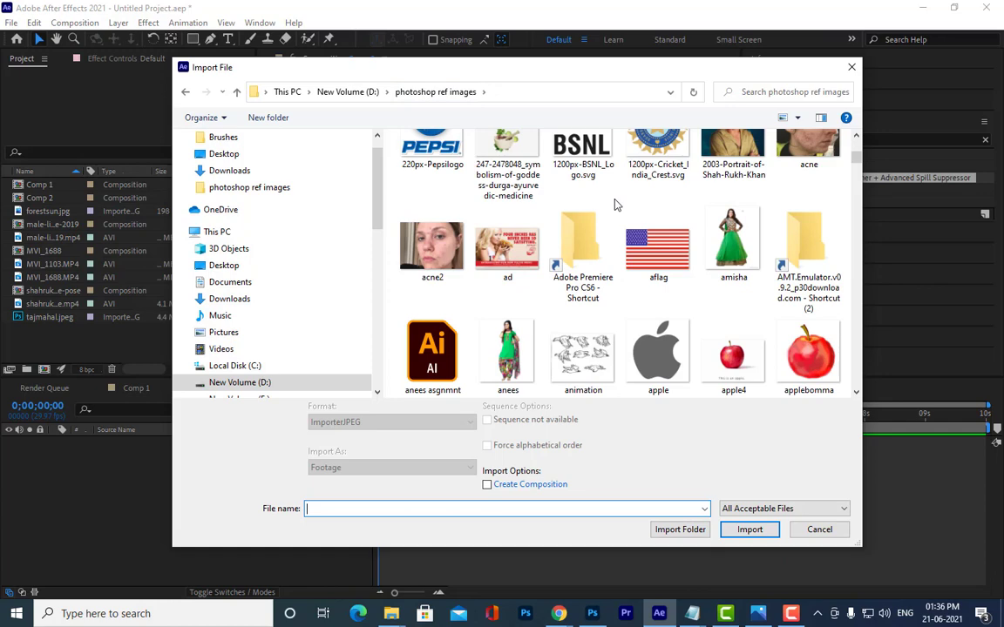
scroll(615, 204, down, 3)
scroll(682, 219, down, 2)
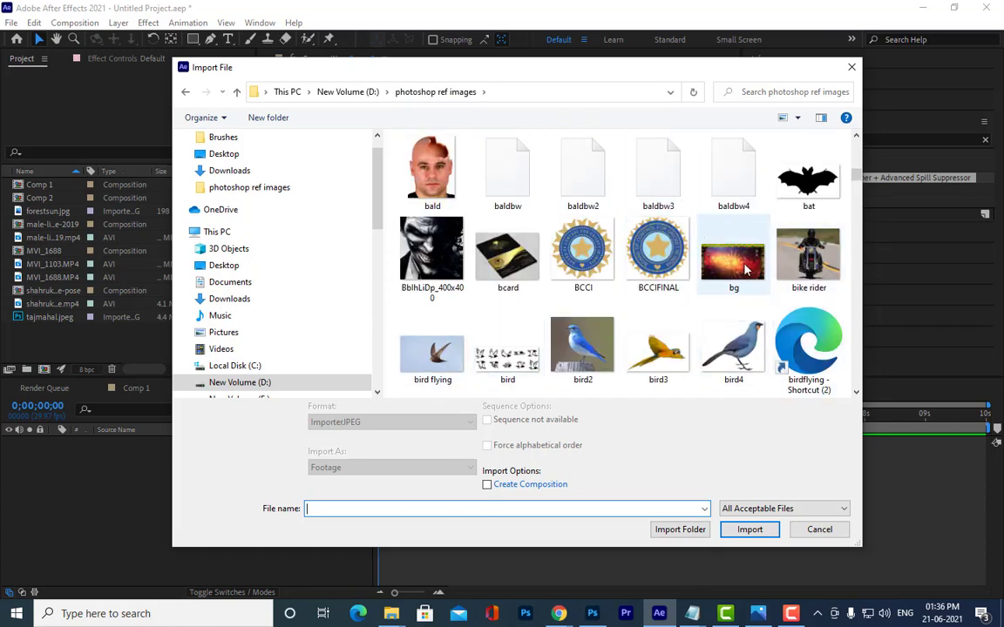
scroll(754, 187, down, 3)
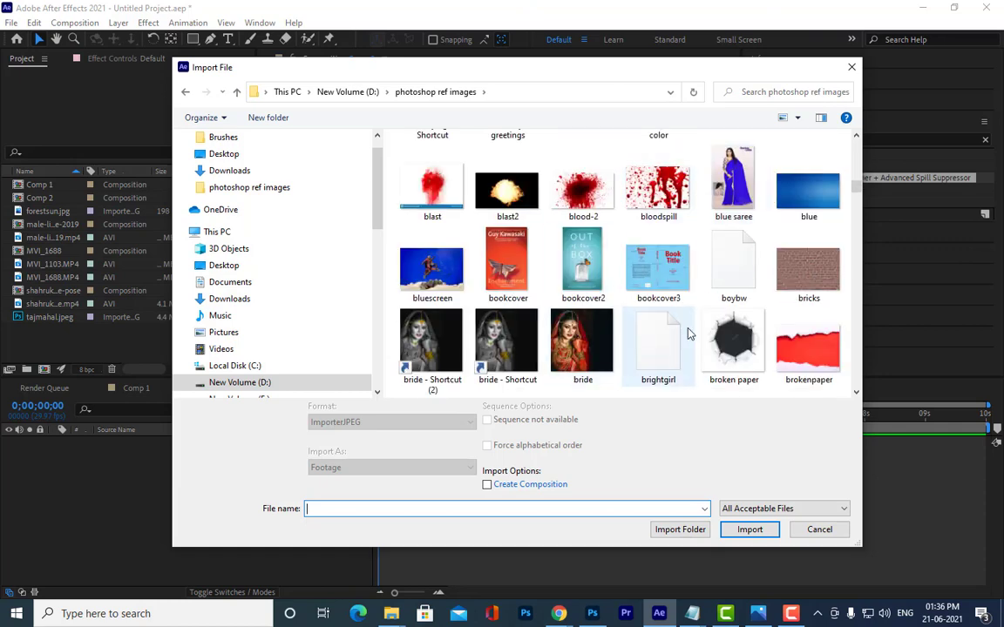
scroll(619, 294, down, 3)
click(590, 267)
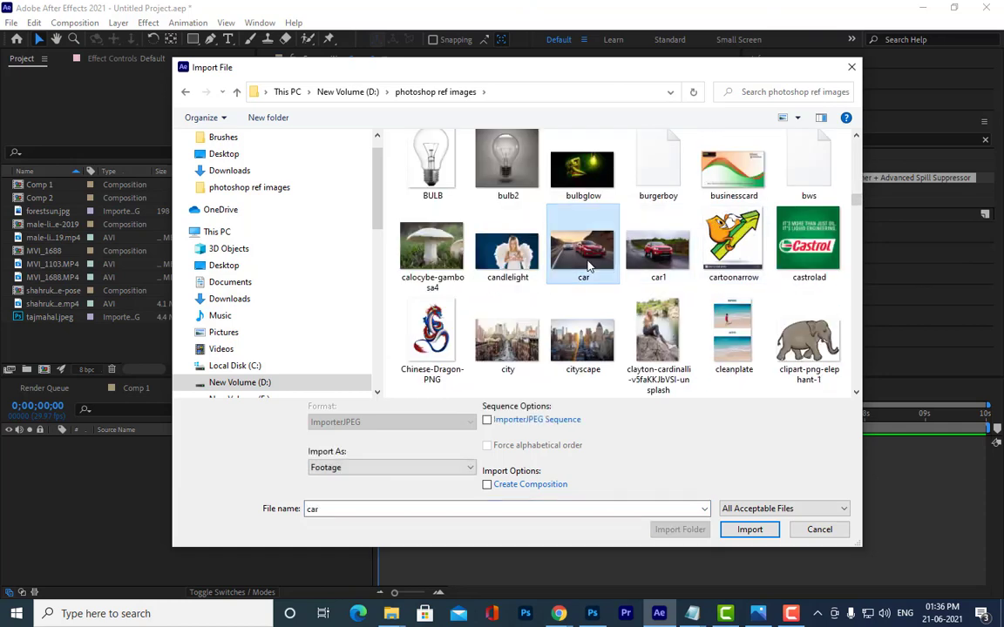
click(751, 529)
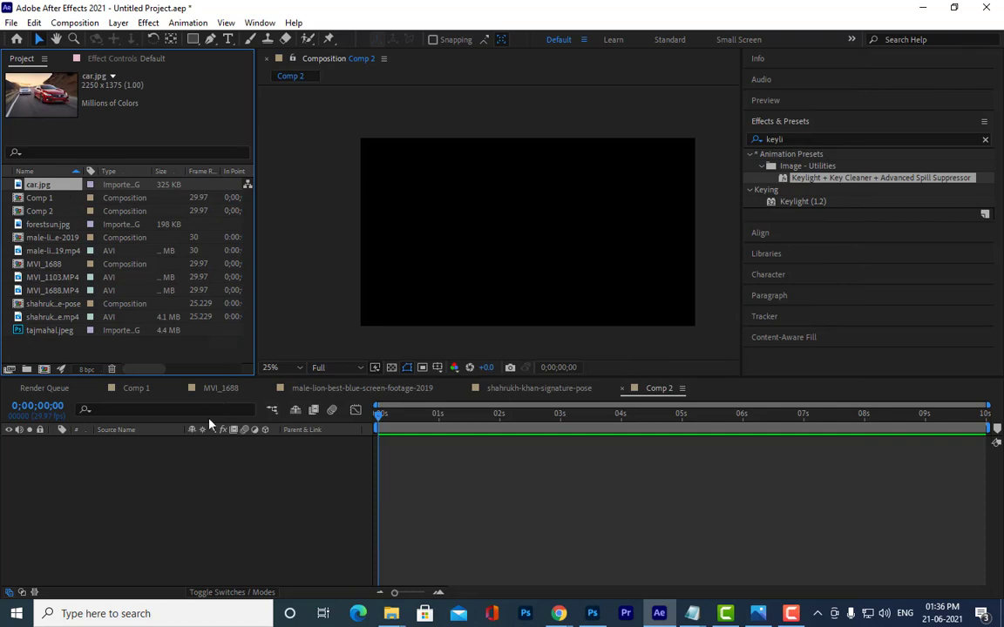
Place car.jpg into the Comp 2 timeline as its first layer
drag(40, 187, 71, 465)
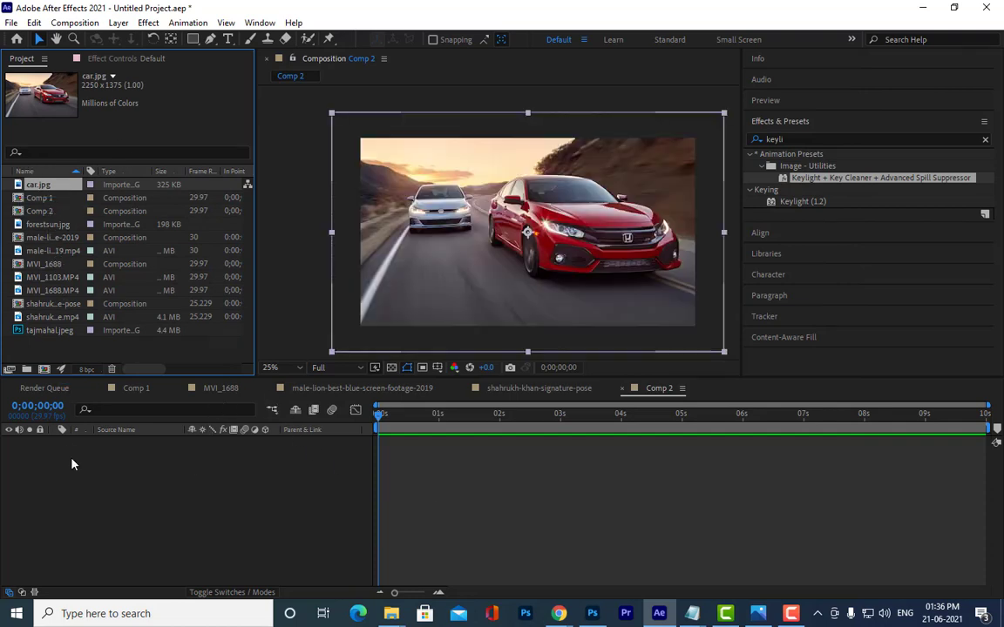
drag(569, 256, 583, 192)
drag(593, 223, 615, 223)
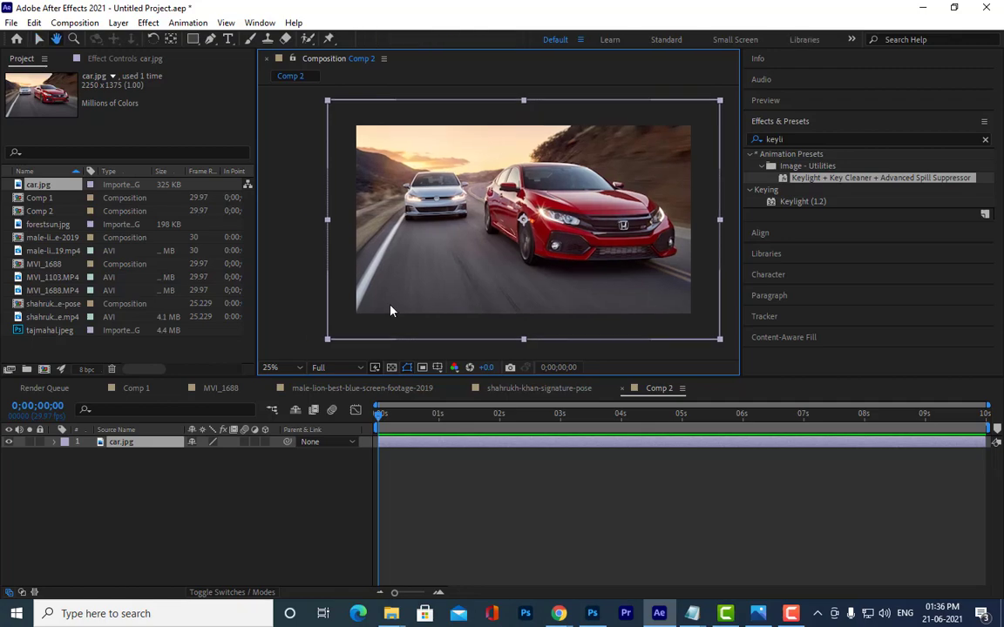
Import girlinforest.jpg into the project from the Project panel's context menu
right_click(164, 353)
mouse_move(223, 420)
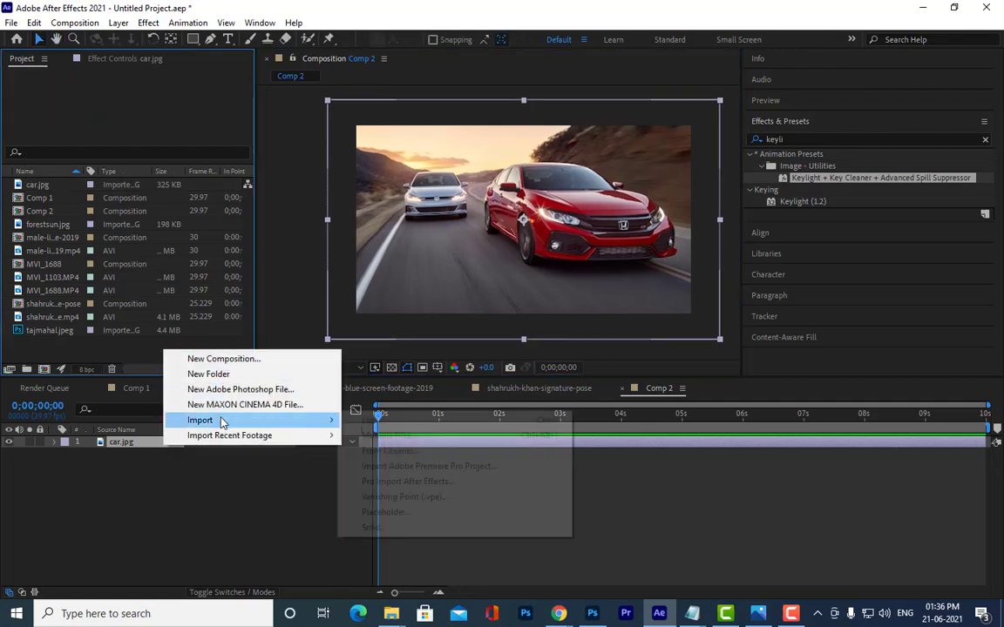
click(419, 420)
scroll(732, 210, down, 5)
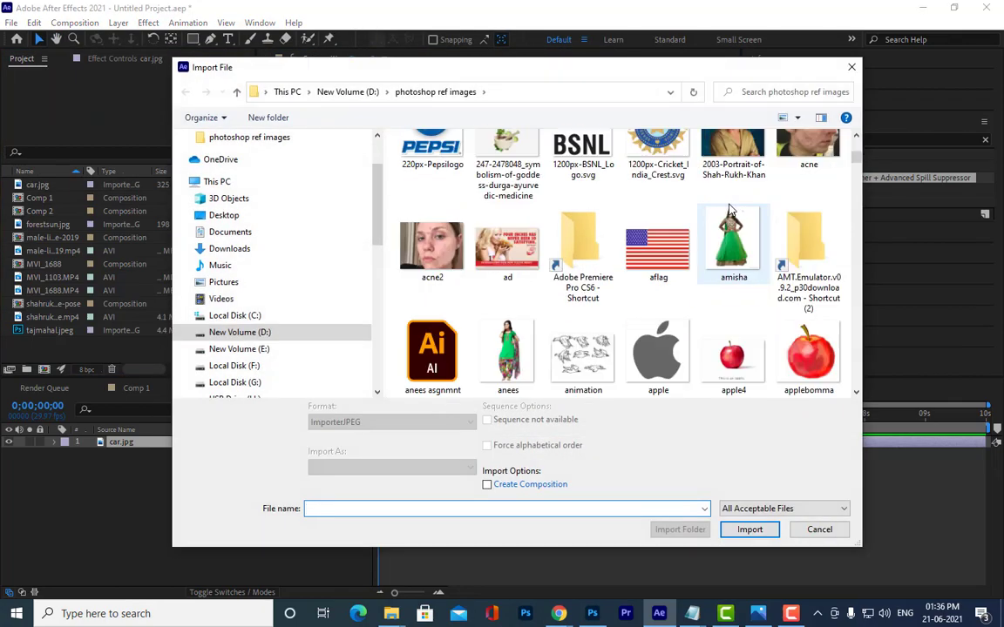
scroll(732, 209, down, 5)
scroll(733, 209, down, 5)
scroll(733, 209, down, 3)
scroll(733, 210, down, 5)
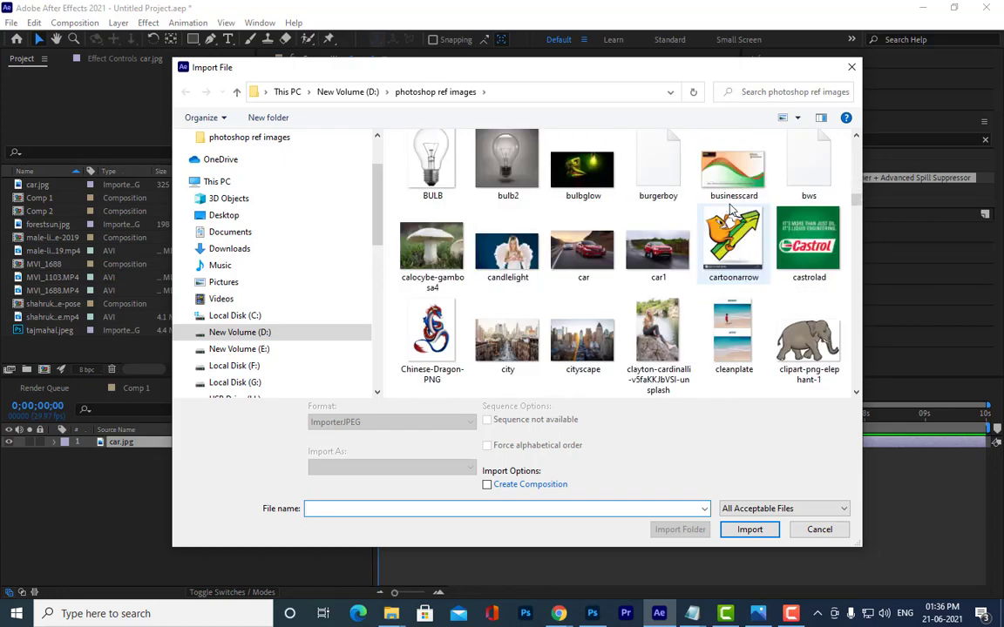
scroll(732, 209, down, 5)
scroll(733, 209, down, 3)
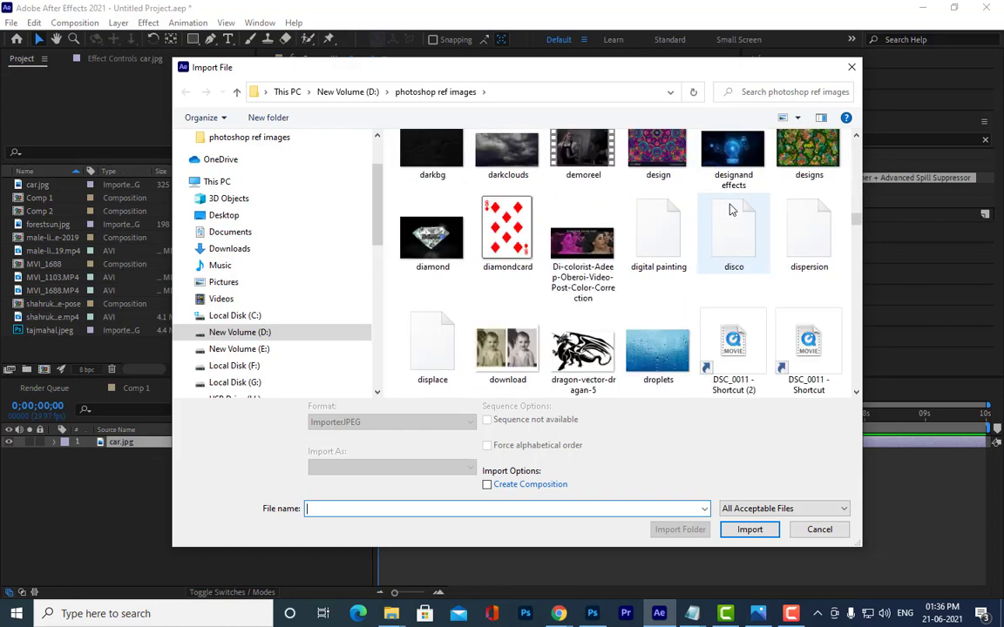
scroll(732, 209, down, 5)
scroll(732, 210, down, 5)
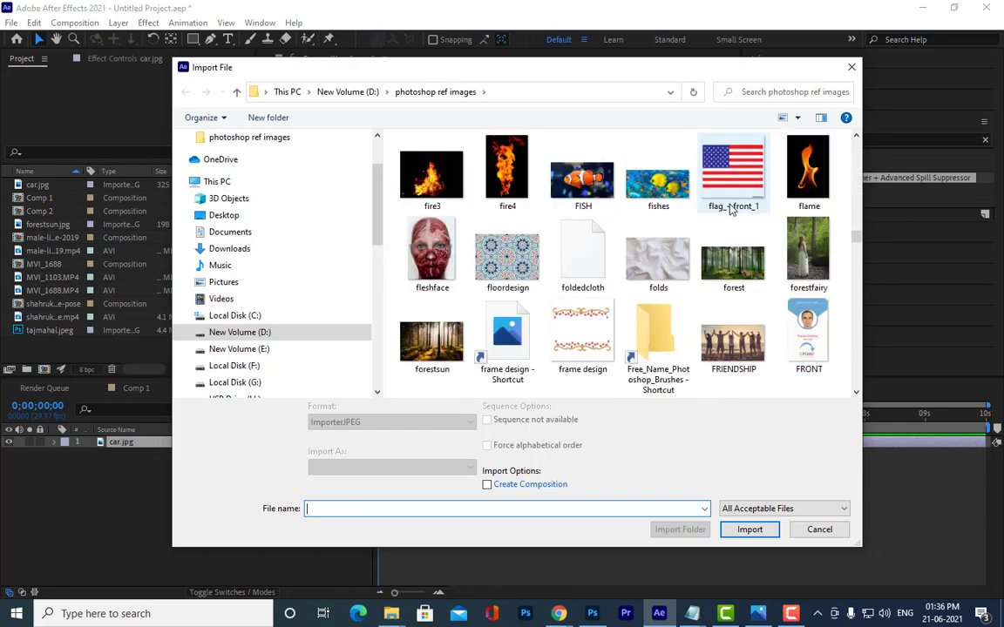
scroll(732, 209, down, 3)
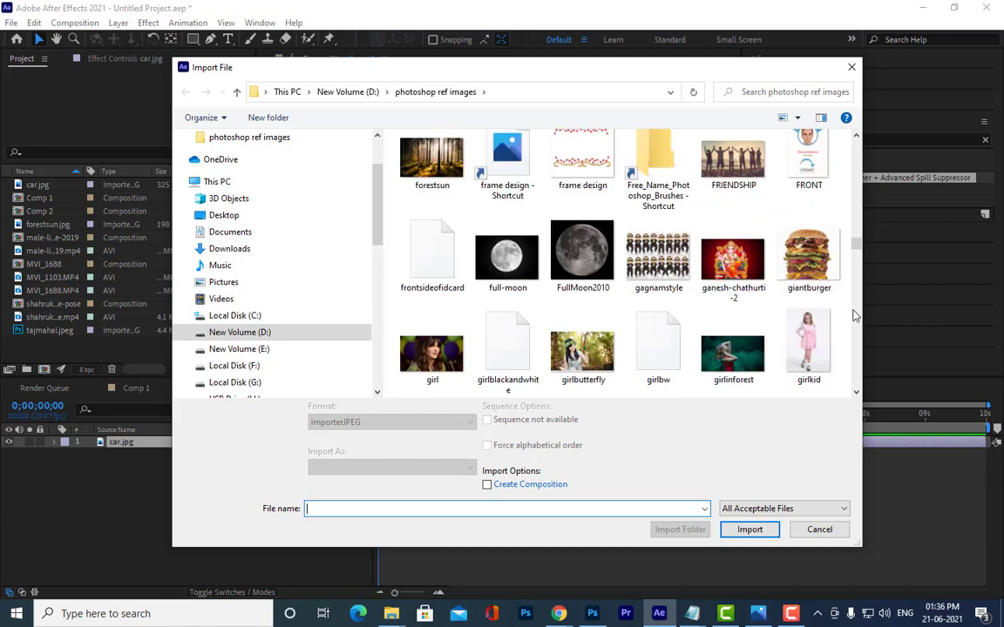
click(729, 357)
click(752, 530)
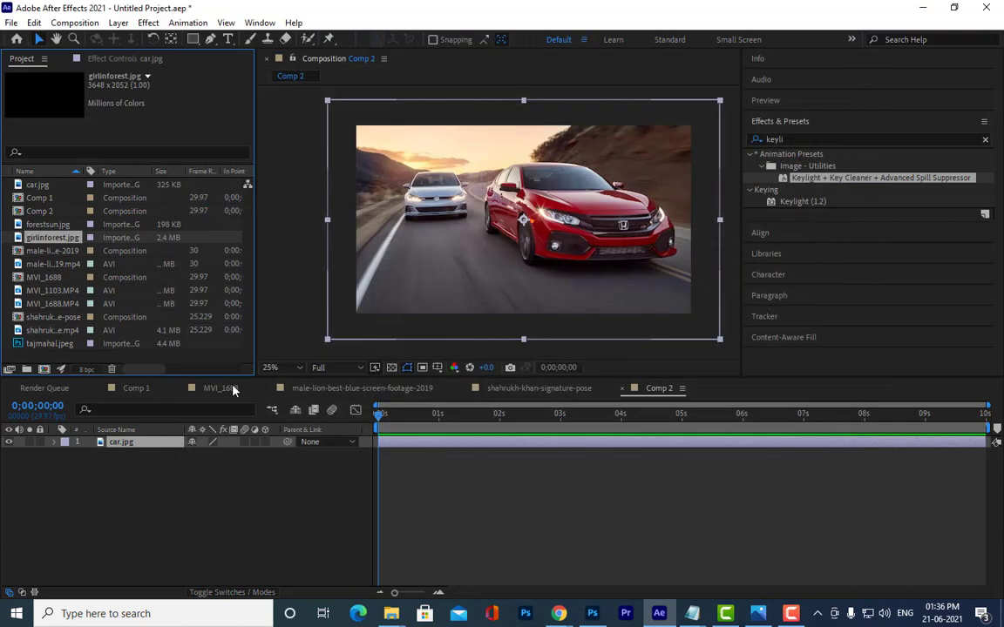
Add girlinforest.jpg to Comp 2 as layer 2, beneath car.jpg
drag(52, 242, 90, 497)
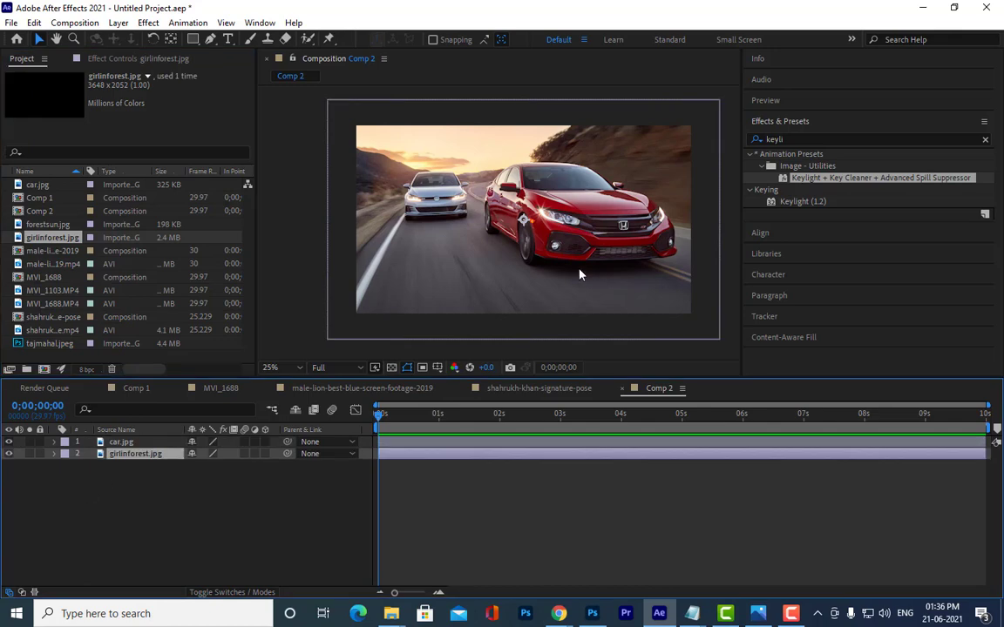
drag(577, 274, 597, 220)
scroll(597, 220, down, 1)
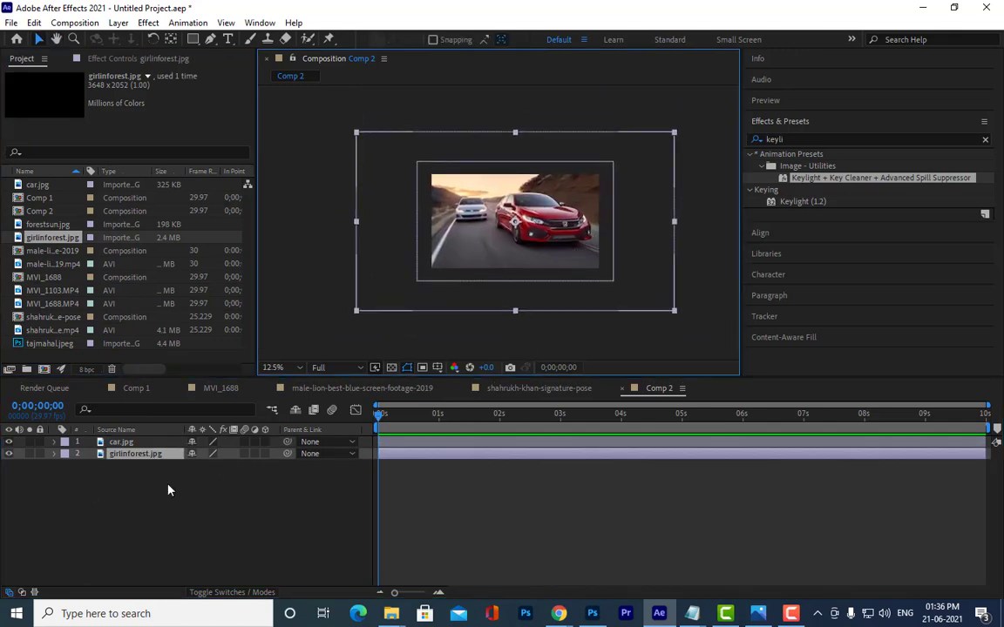
Scale the girlinforest.jpg layer down to 52%
key(s)
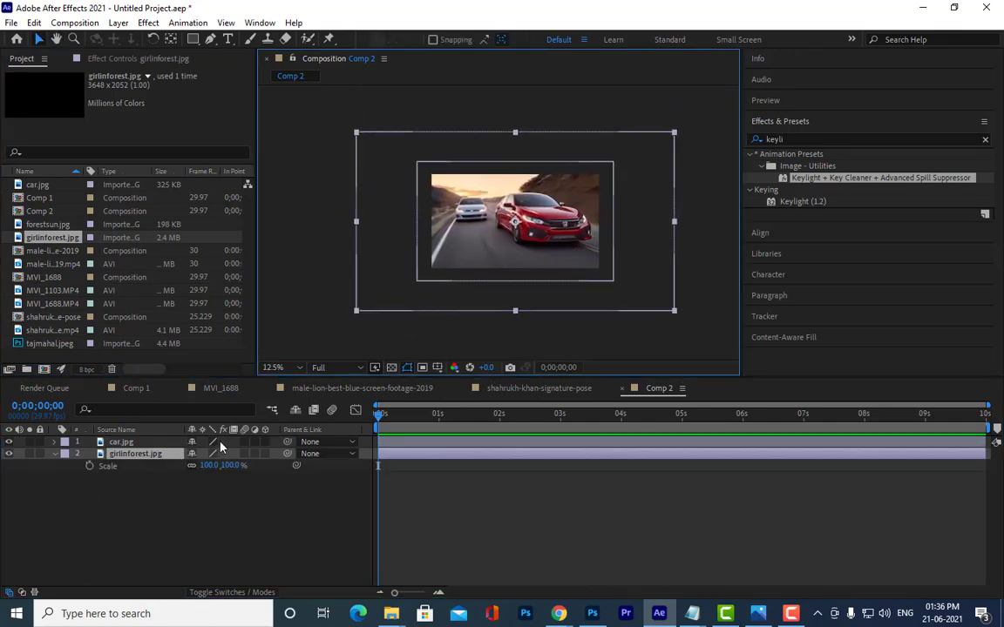
drag(231, 466, 189, 466)
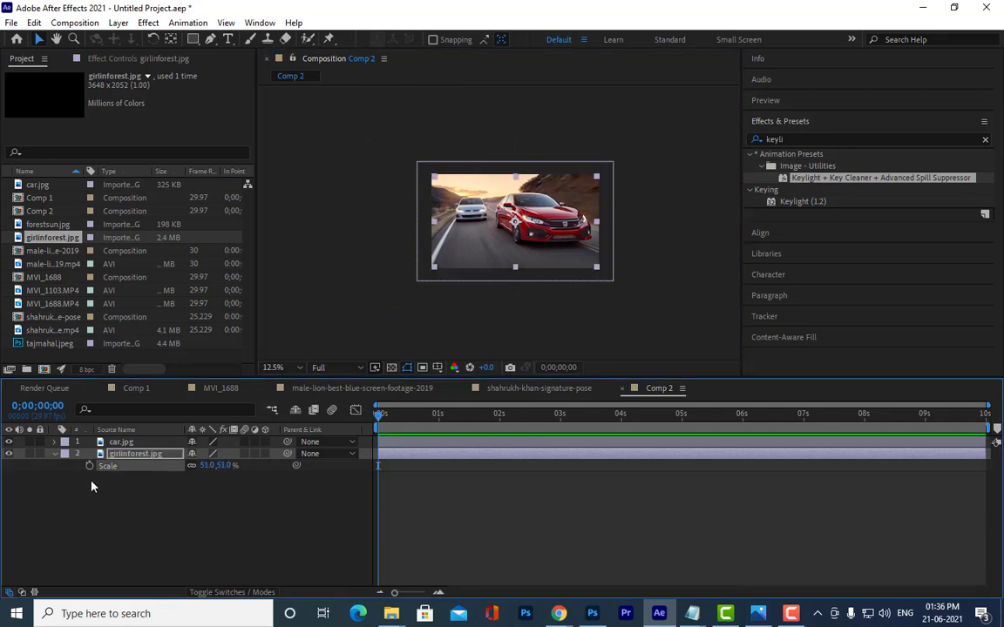
click(120, 443)
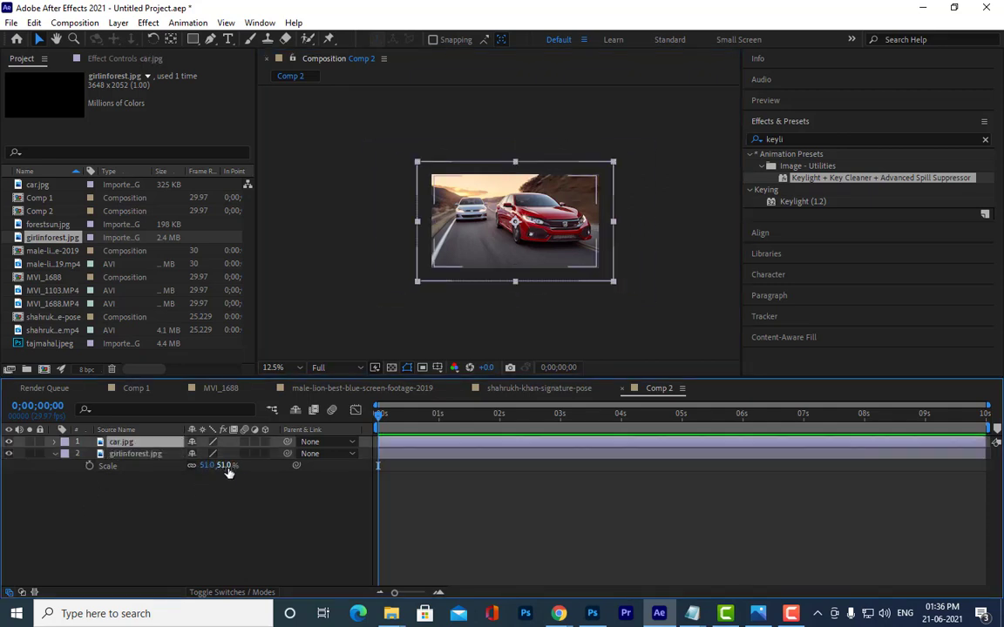
mouse_move(212, 470)
mouse_down()
mouse_move(195, 470)
mouse_move(232, 466)
mouse_up()
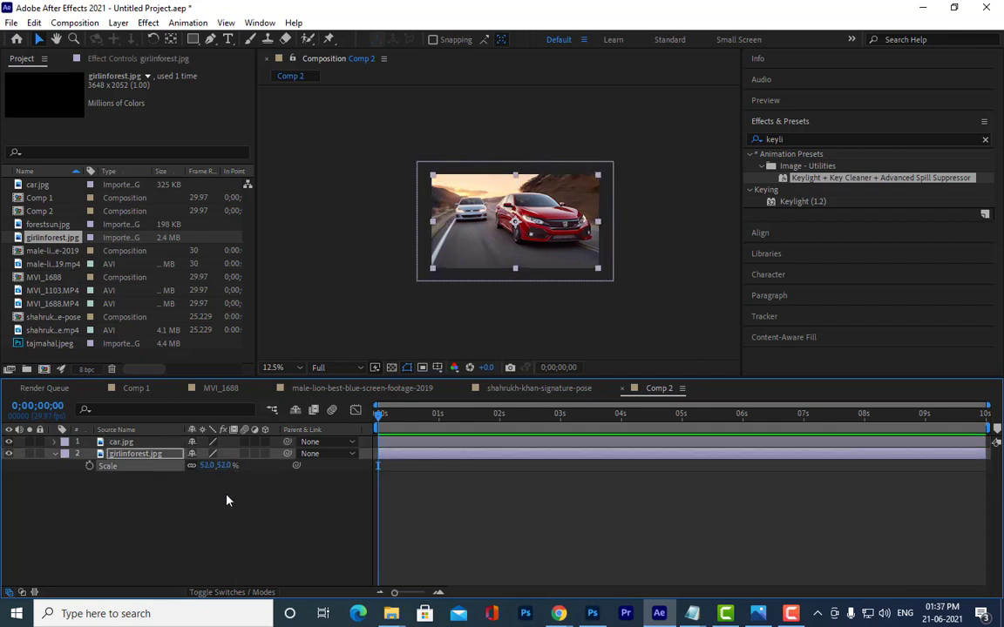
click(217, 544)
click(135, 454)
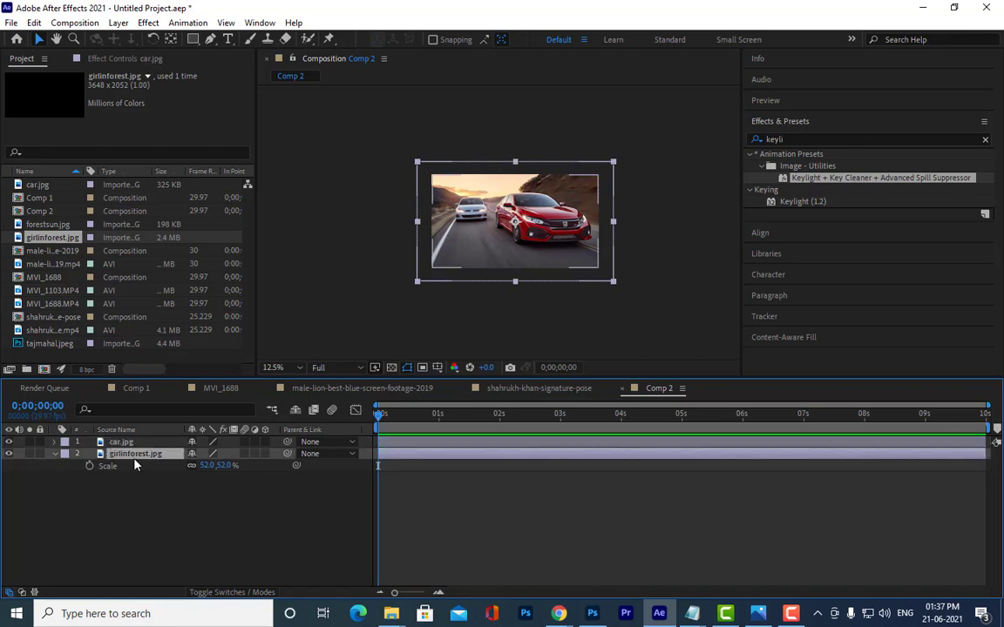
drag(538, 287, 572, 267)
scroll(573, 267, up, 2)
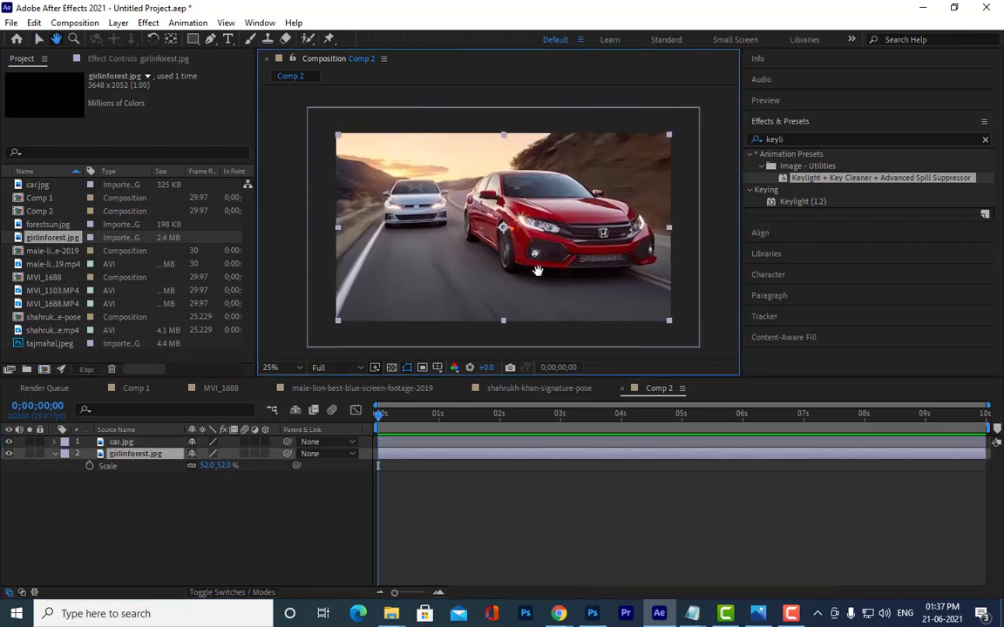
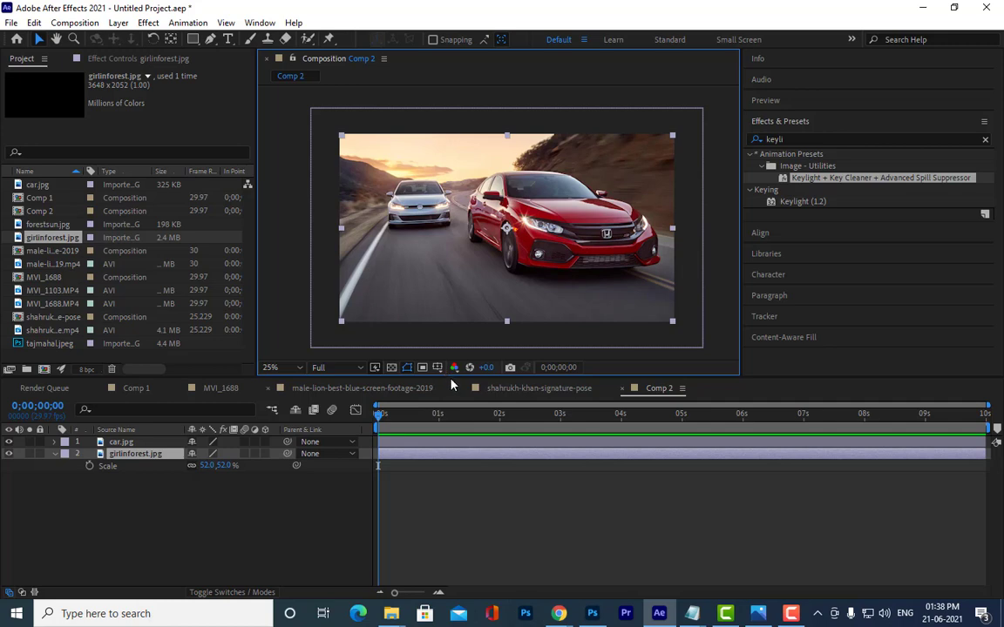
Lower the divider slightly so the Comp 2 viewer is taller, then deselect the image layer
drag(452, 380, 452, 399)
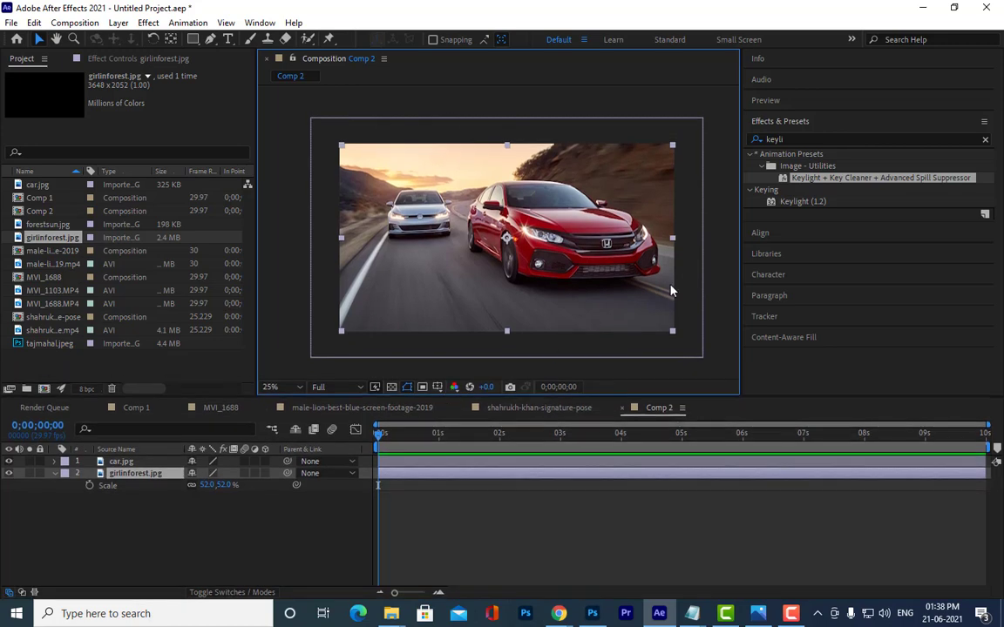
click(725, 265)
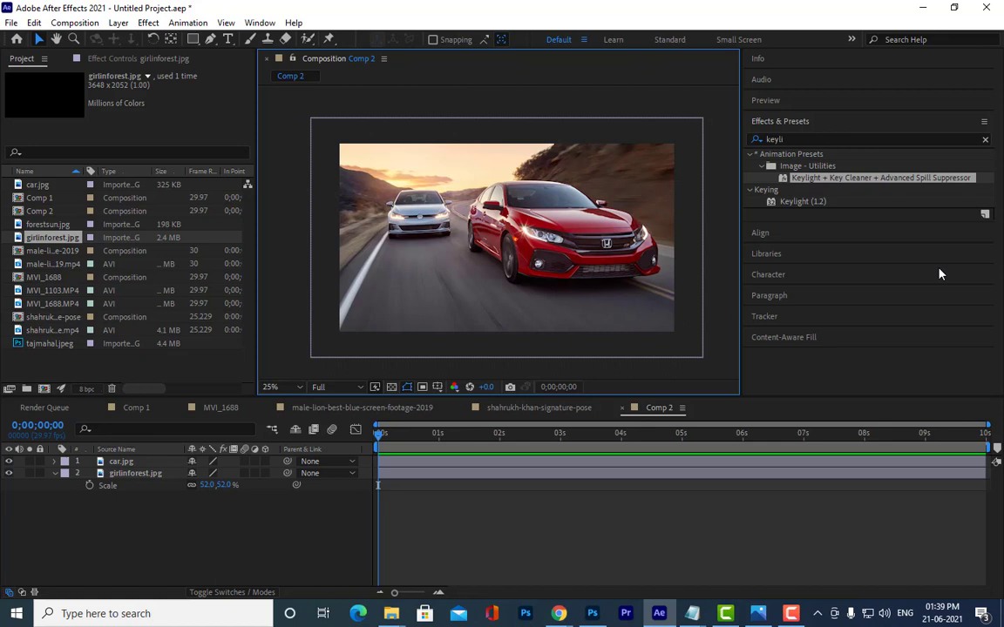
Enable 3D on the image layers and nudge girlinforest.jpg's scale slightly
click(265, 472)
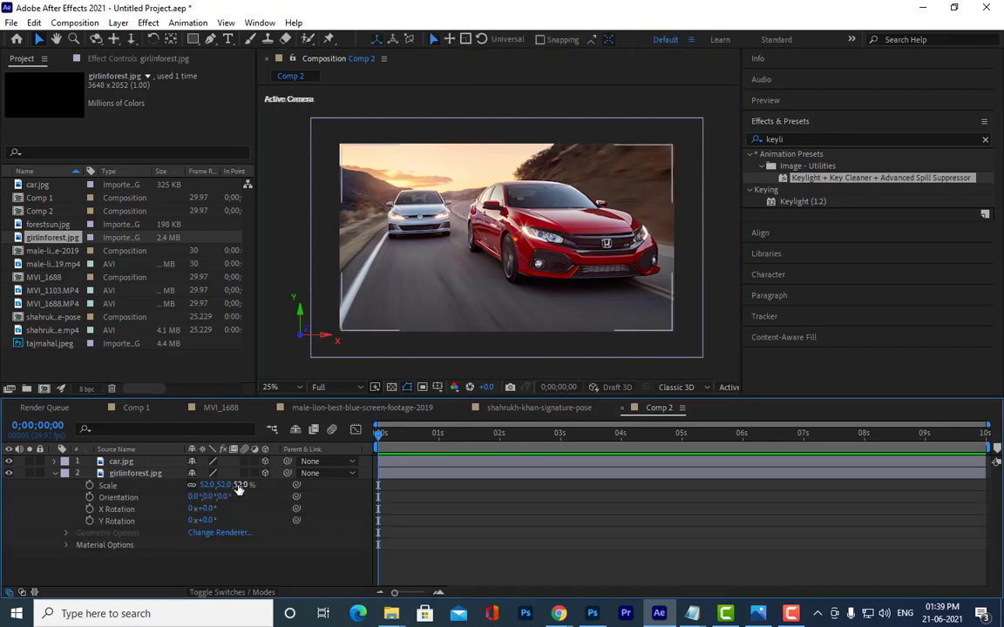
drag(240, 491, 247, 491)
click(54, 473)
click(527, 477)
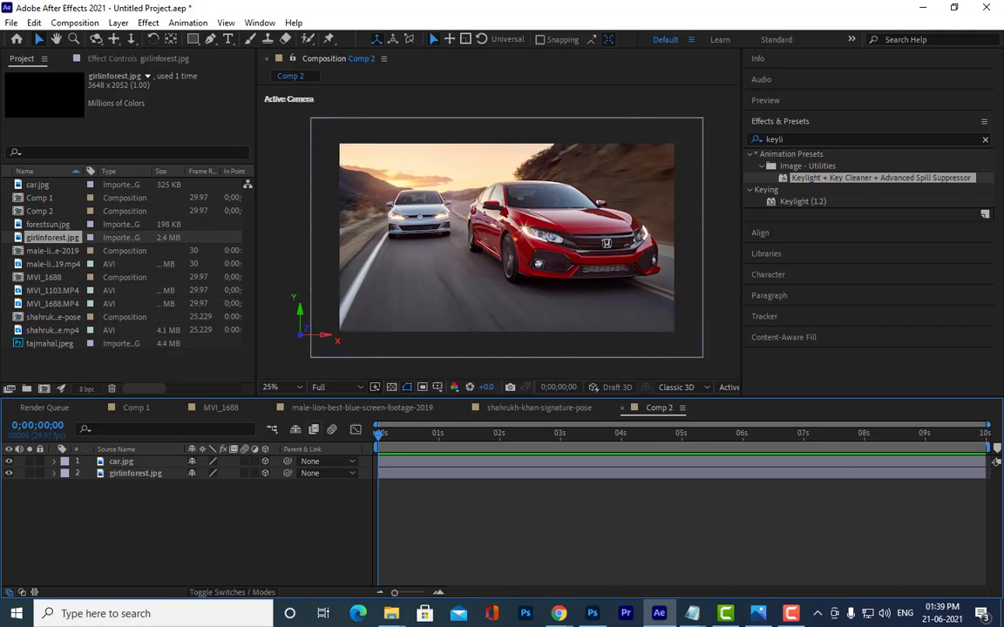
Recentre the composition frame, widen the viewer panel and zoom out to 12.5%
key(h)
drag(603, 151, 589, 151)
key(v)
scroll(625, 150, down, 2)
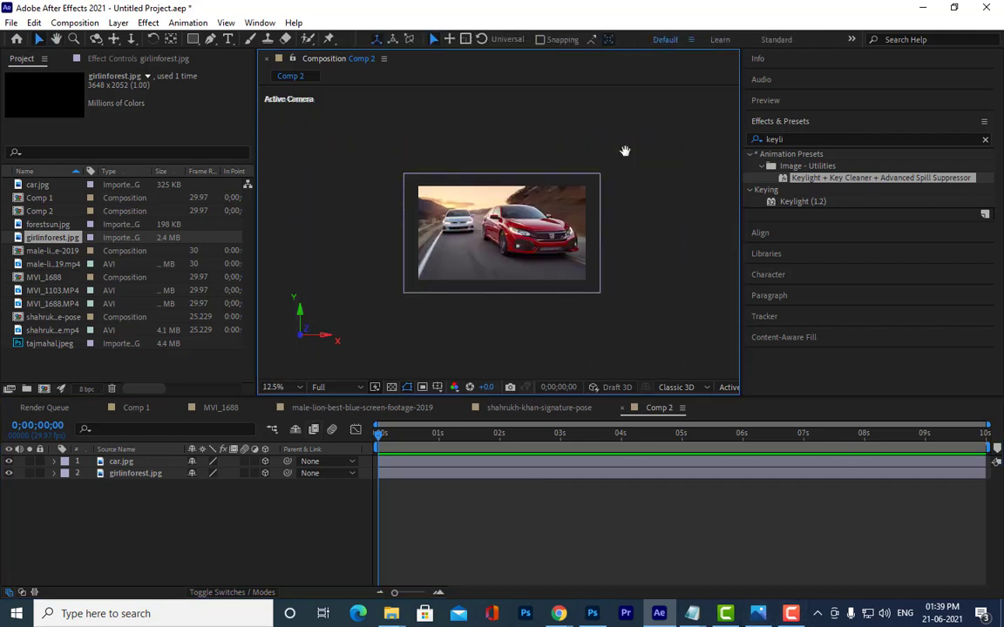
scroll(621, 189, up, 2)
drag(634, 216, 598, 176)
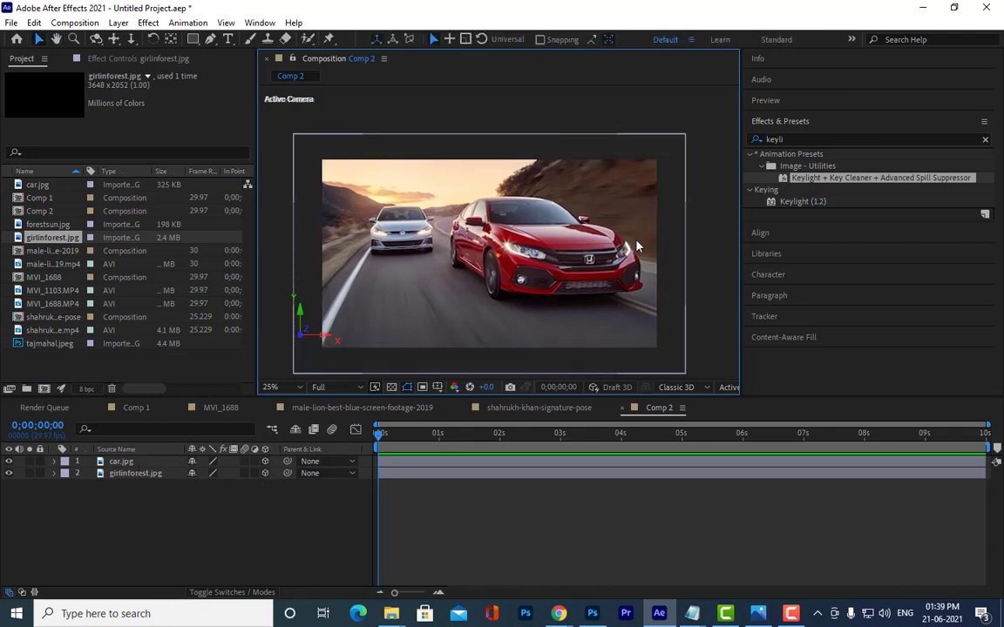
drag(634, 251, 661, 274)
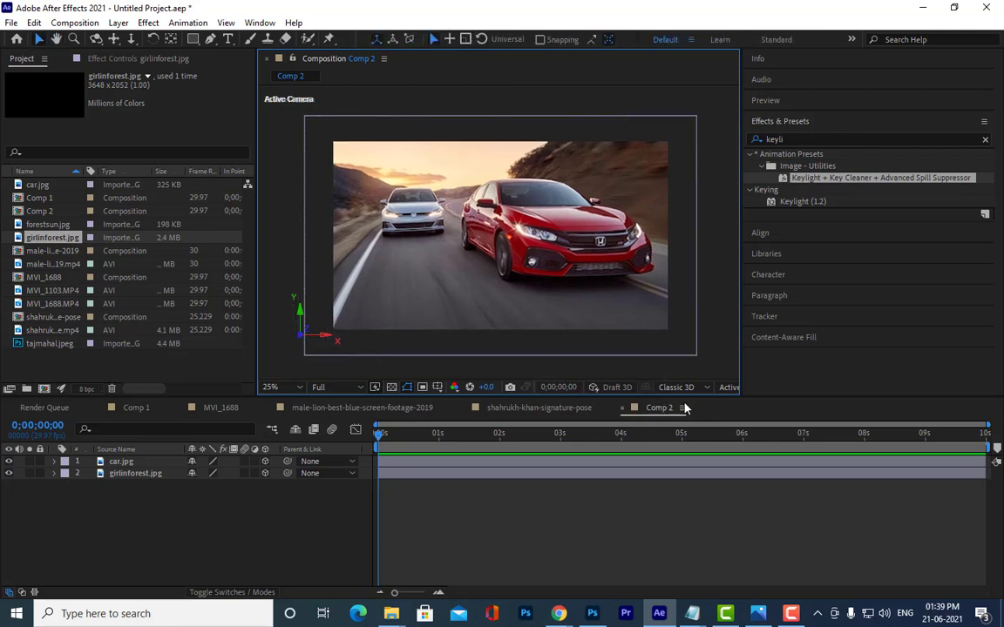
drag(740, 353, 796, 353)
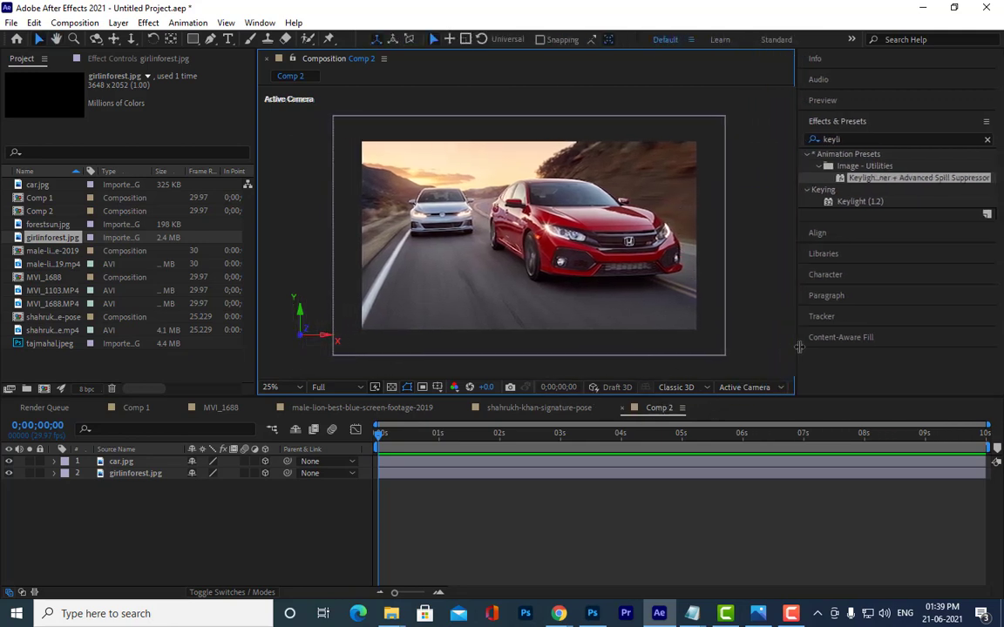
key(comma)
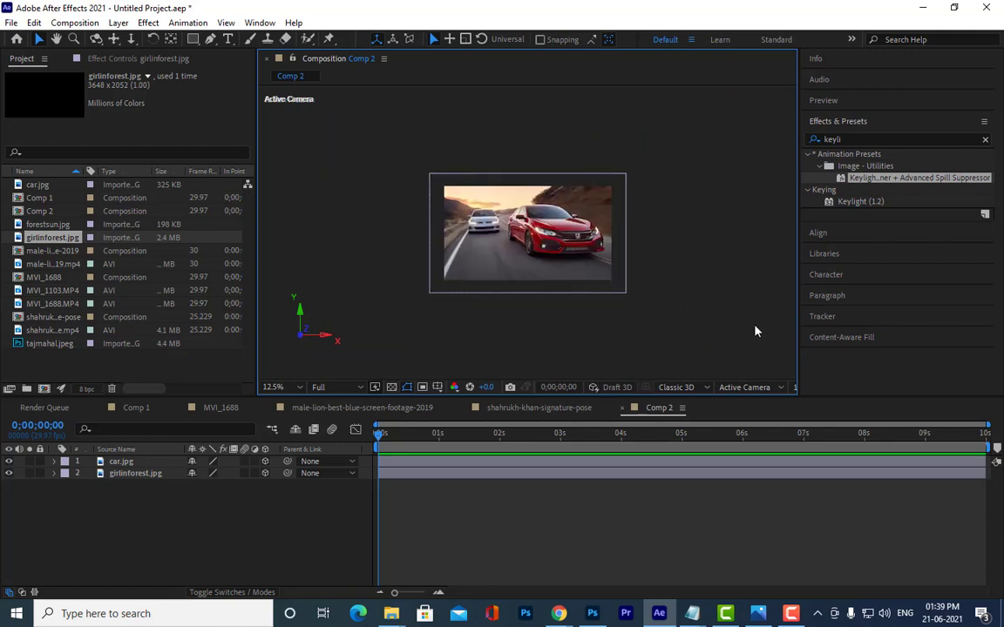
drag(798, 297, 865, 297)
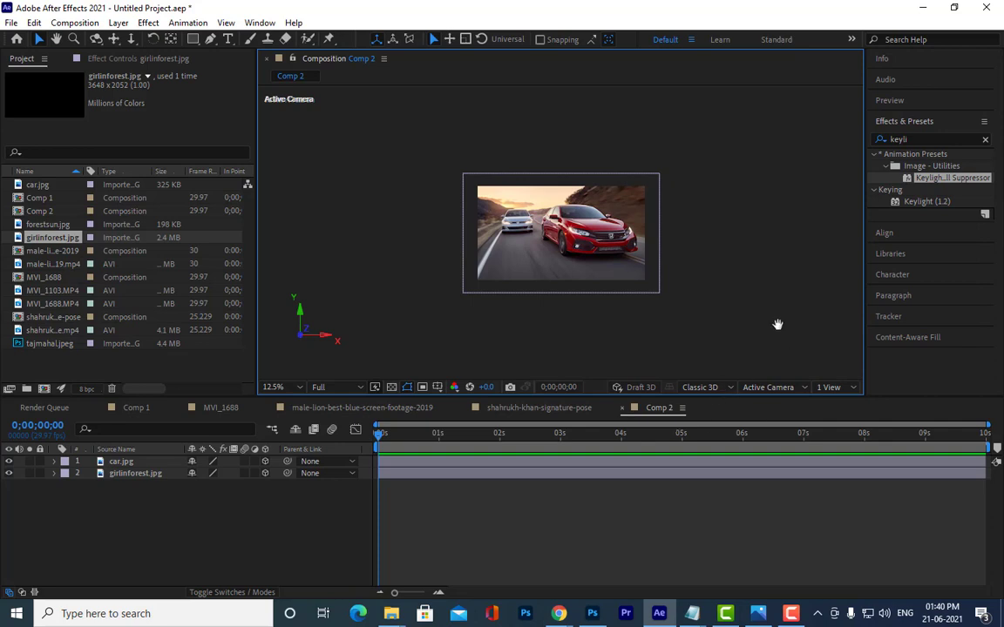
scroll(609, 231, up, 2)
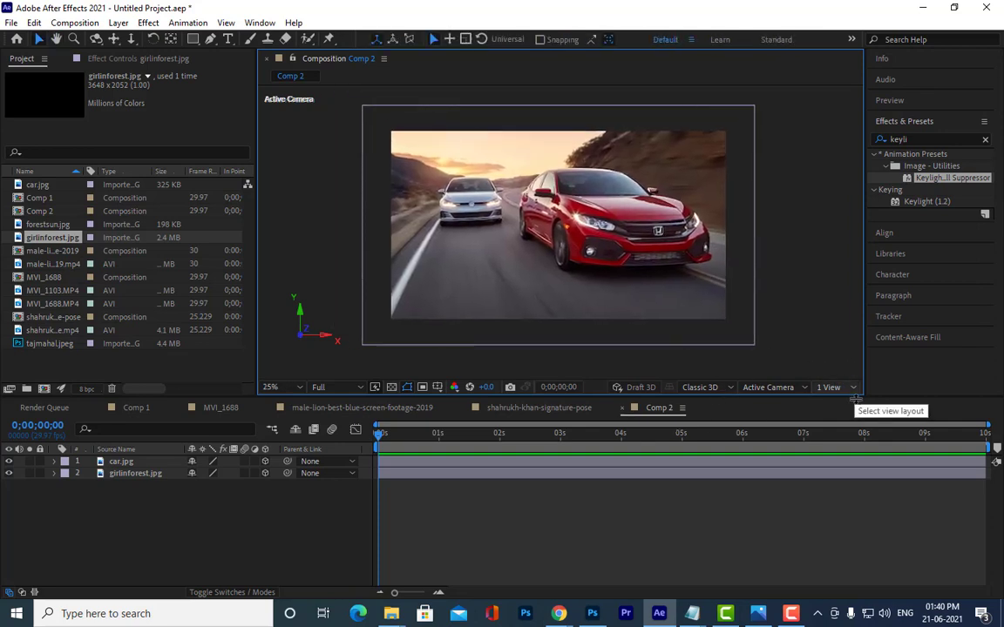
Switch the viewer layout to 2 Views, showing Top beside Active Camera
click(854, 389)
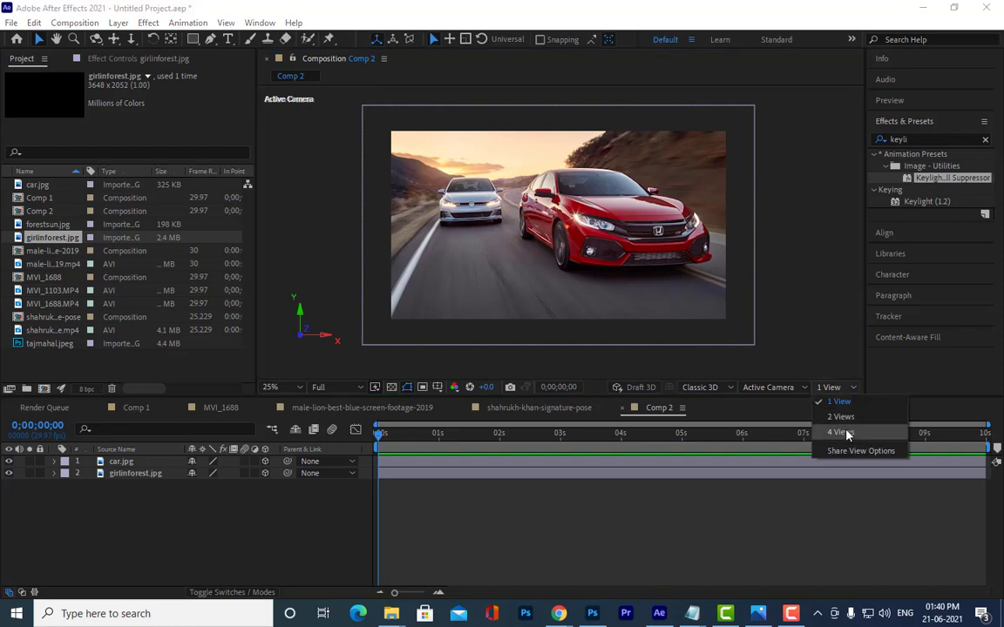
click(783, 300)
click(669, 251)
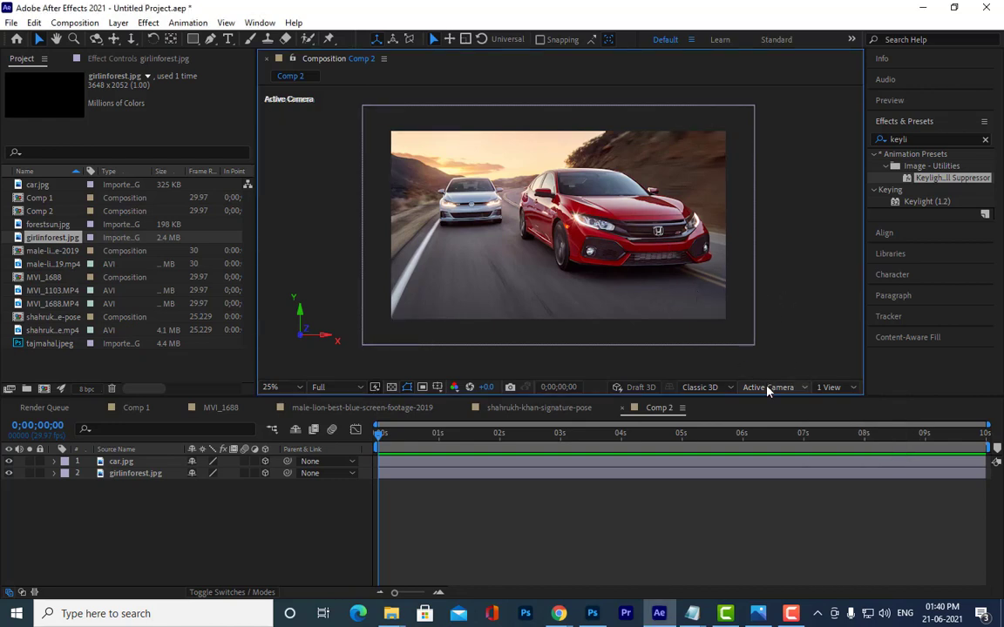
click(800, 299)
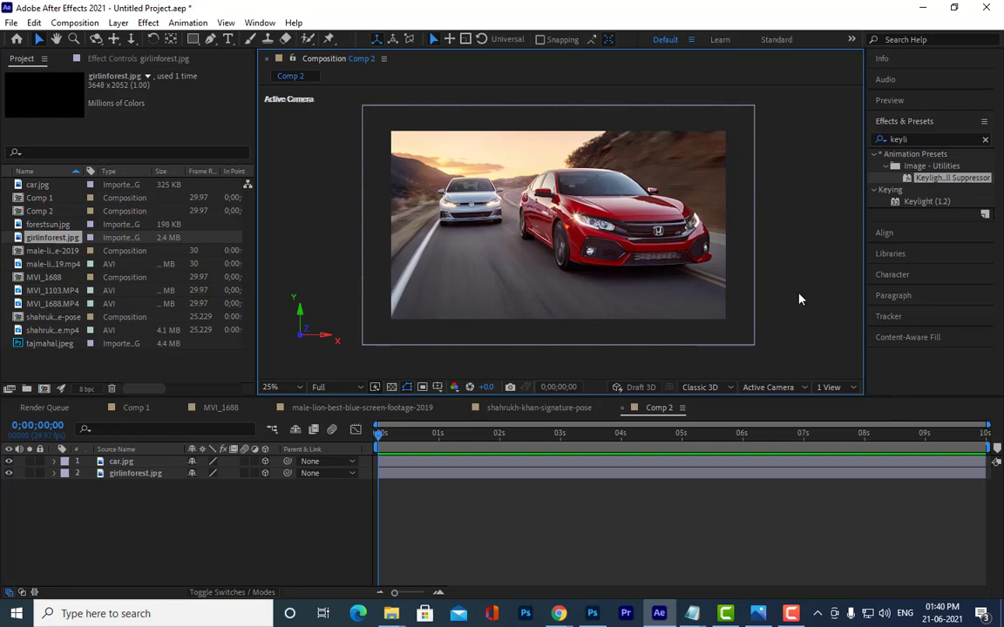
click(850, 388)
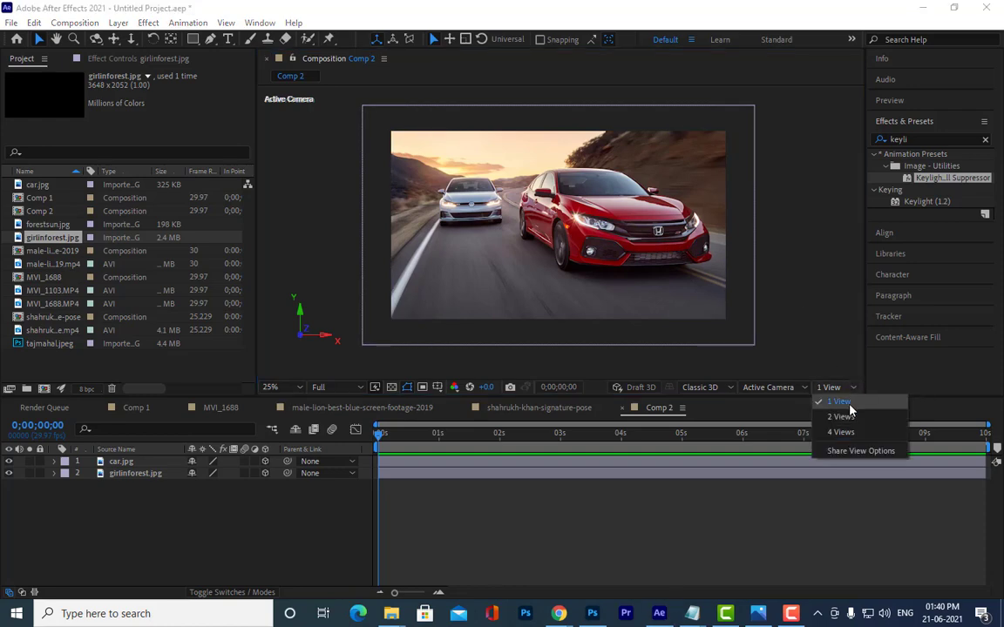
click(845, 418)
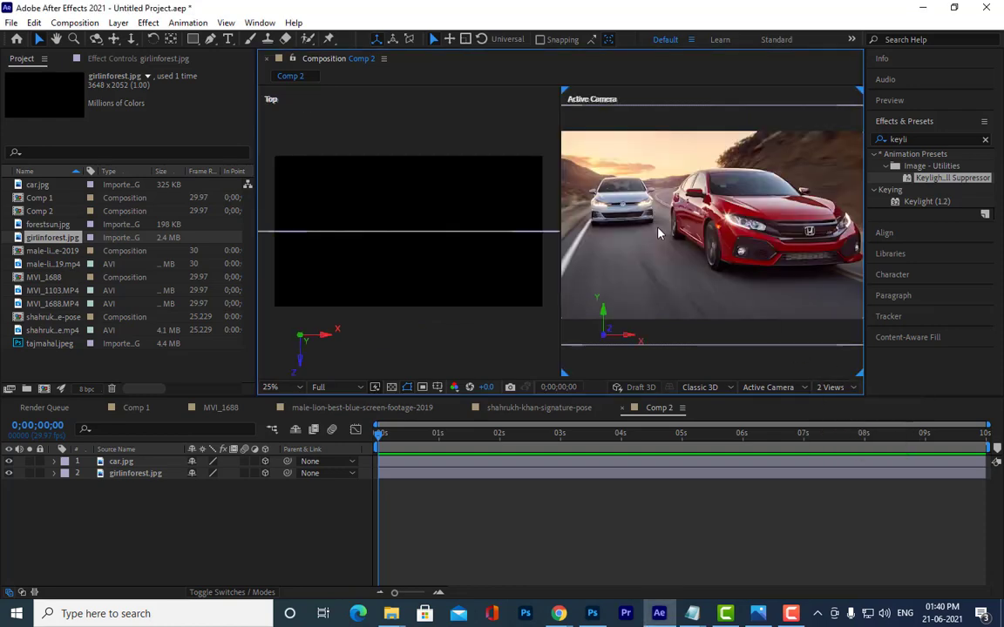
Reframe the Active Camera view, nudge the car image, and make the Top view active
scroll(634, 162, down, 1)
drag(700, 147, 720, 189)
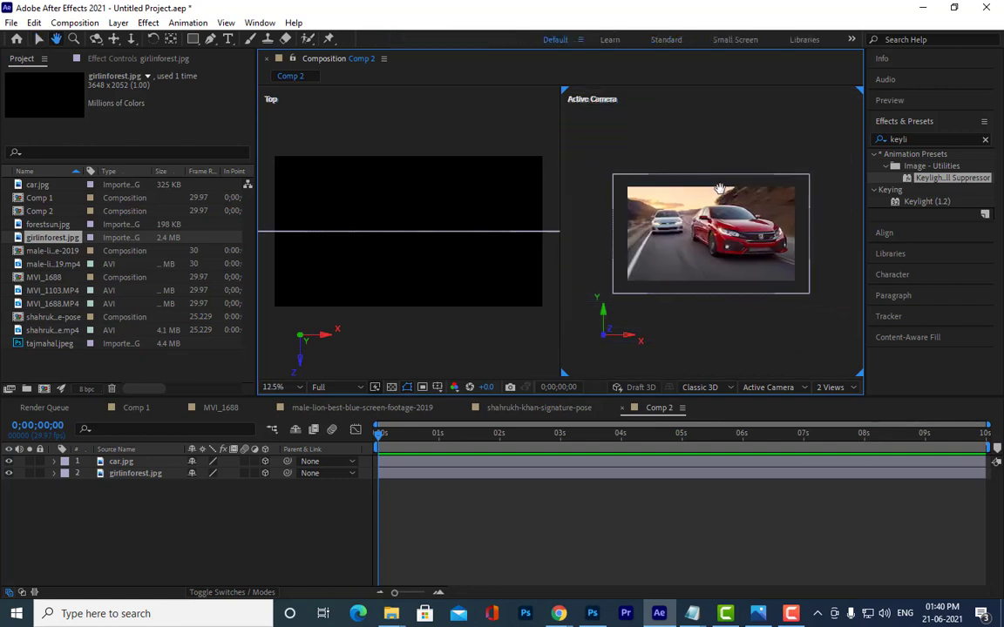
key(v)
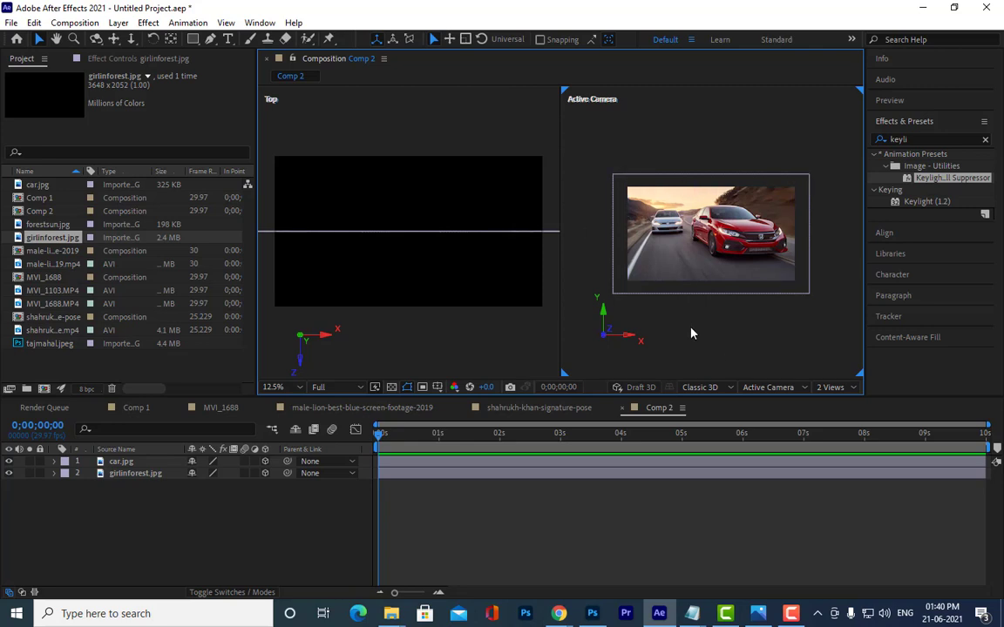
drag(690, 331, 688, 322)
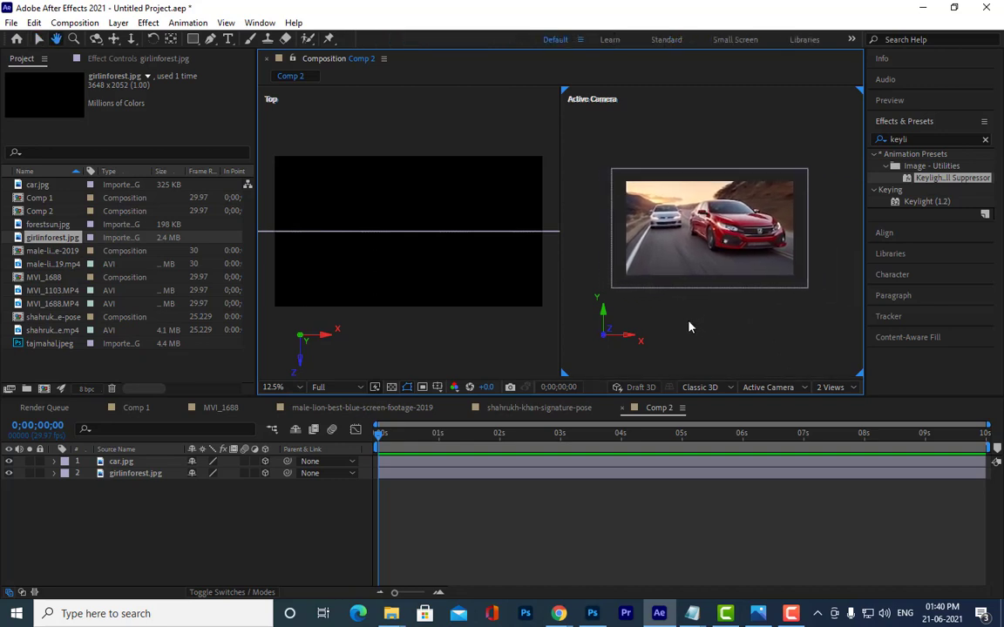
key(v)
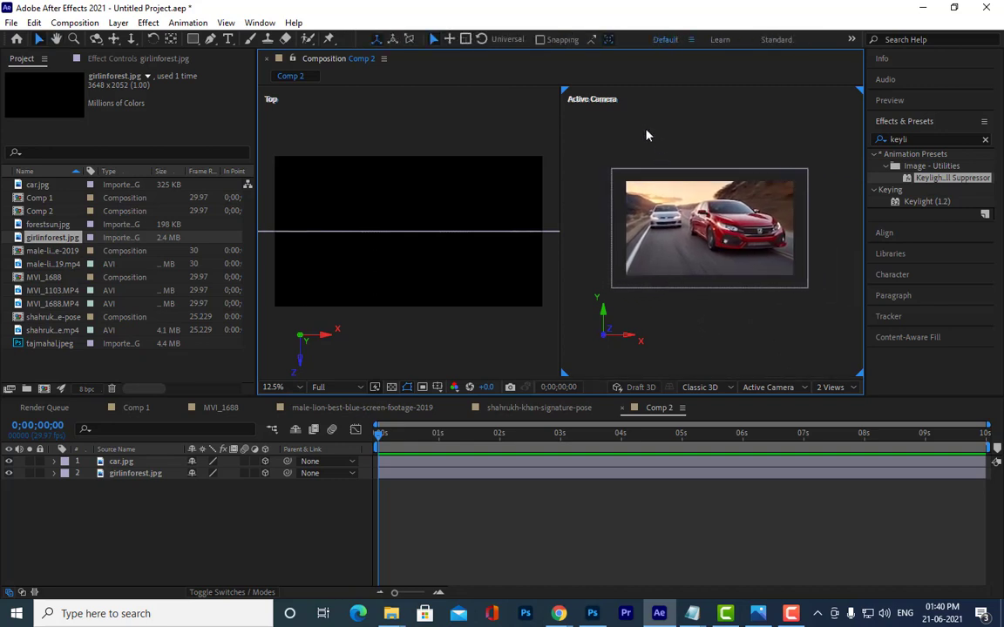
drag(744, 238, 739, 241)
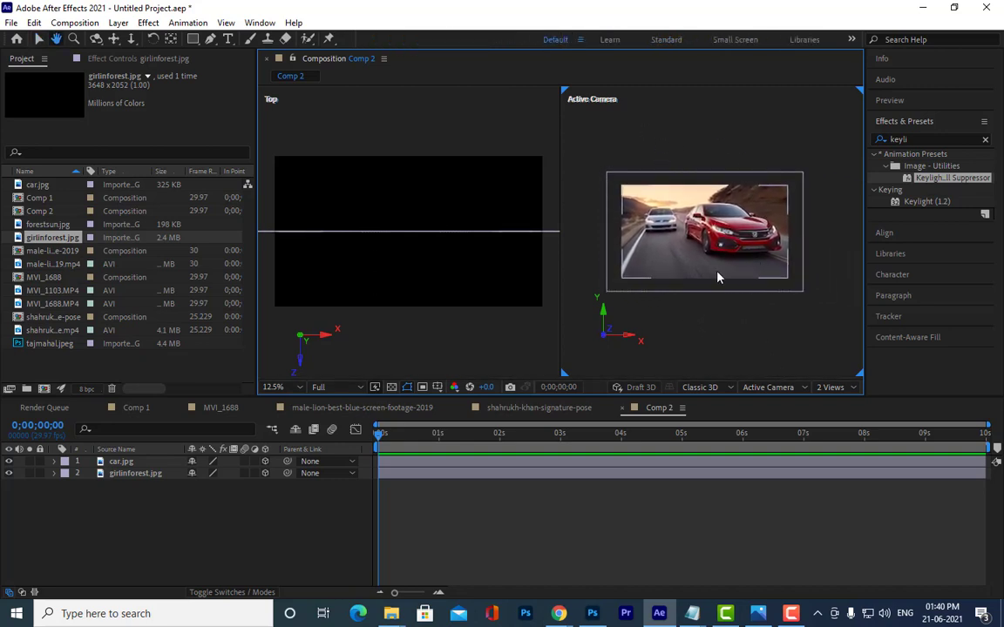
click(363, 143)
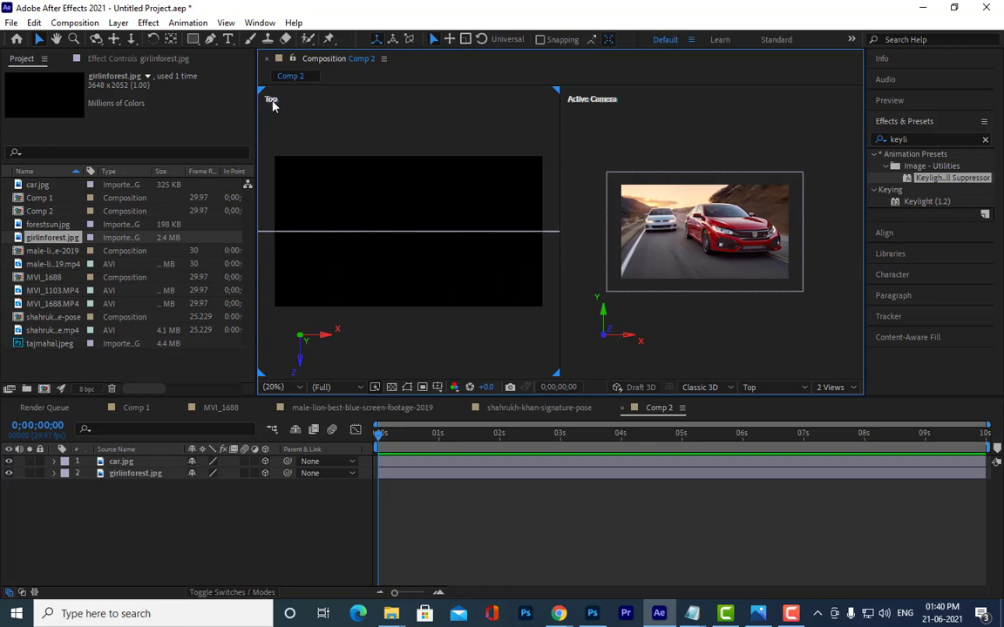
Choose the 4 Views layout and activate the Active Camera, Right and Top viewports in turn
click(854, 389)
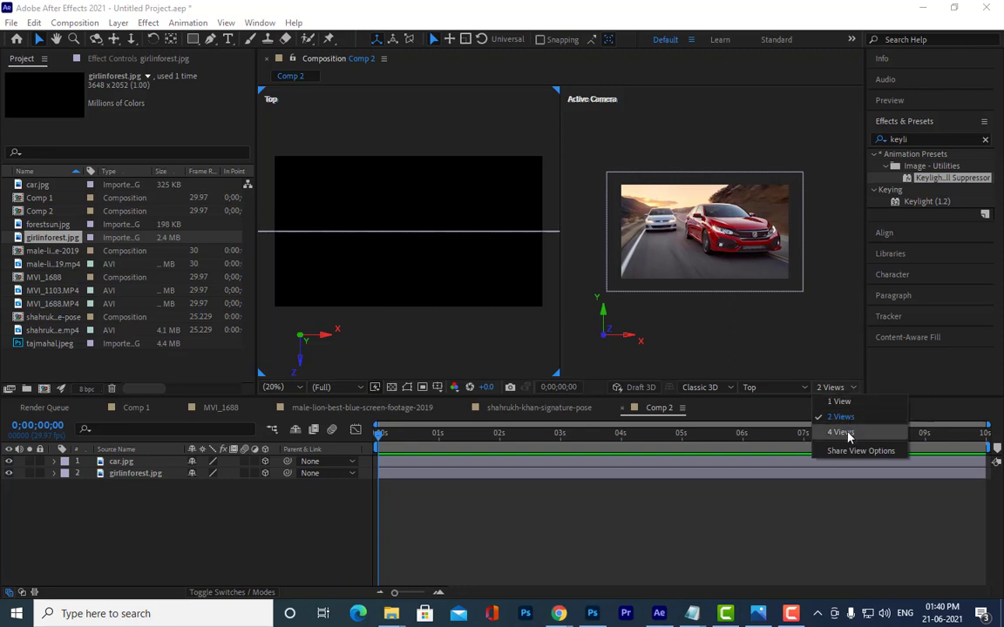
click(849, 436)
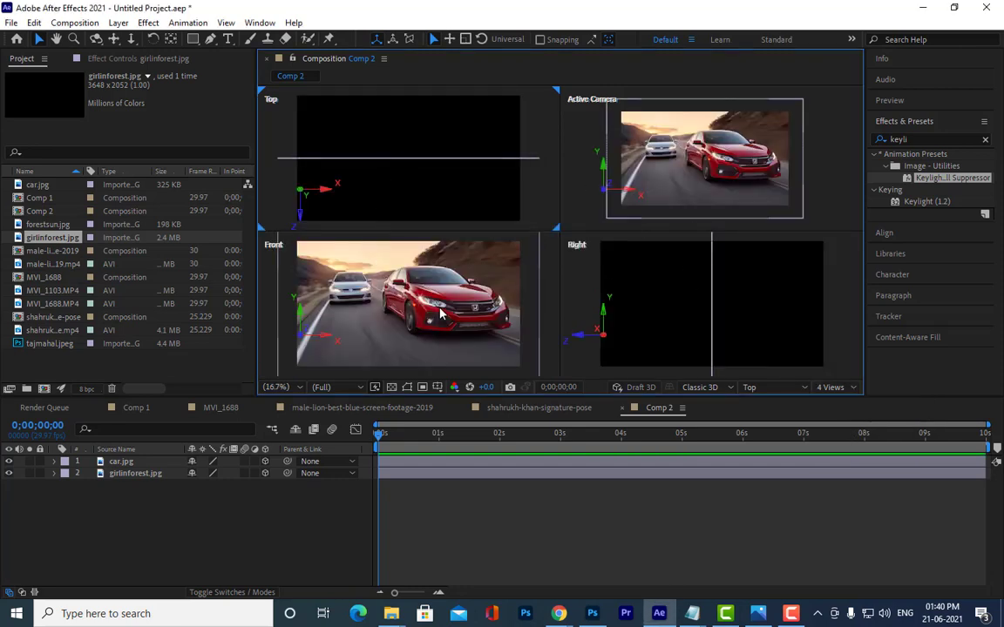
click(592, 137)
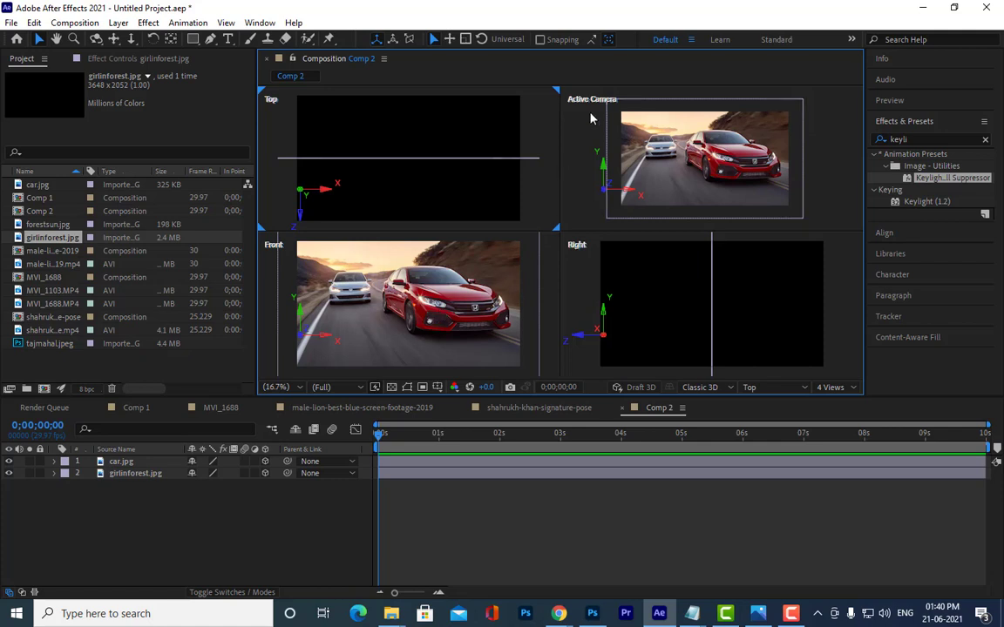
click(582, 268)
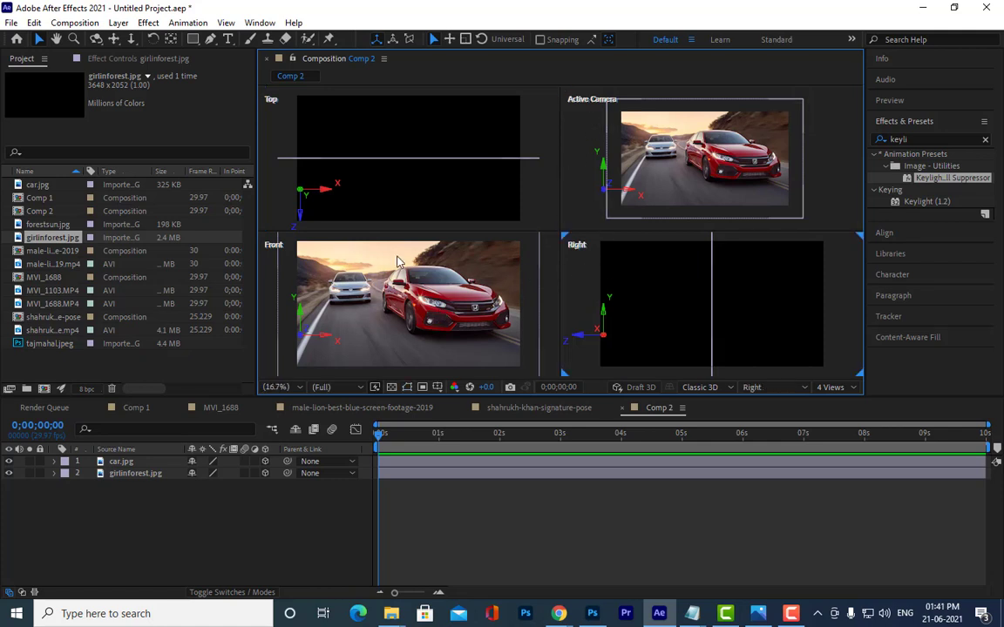
click(347, 109)
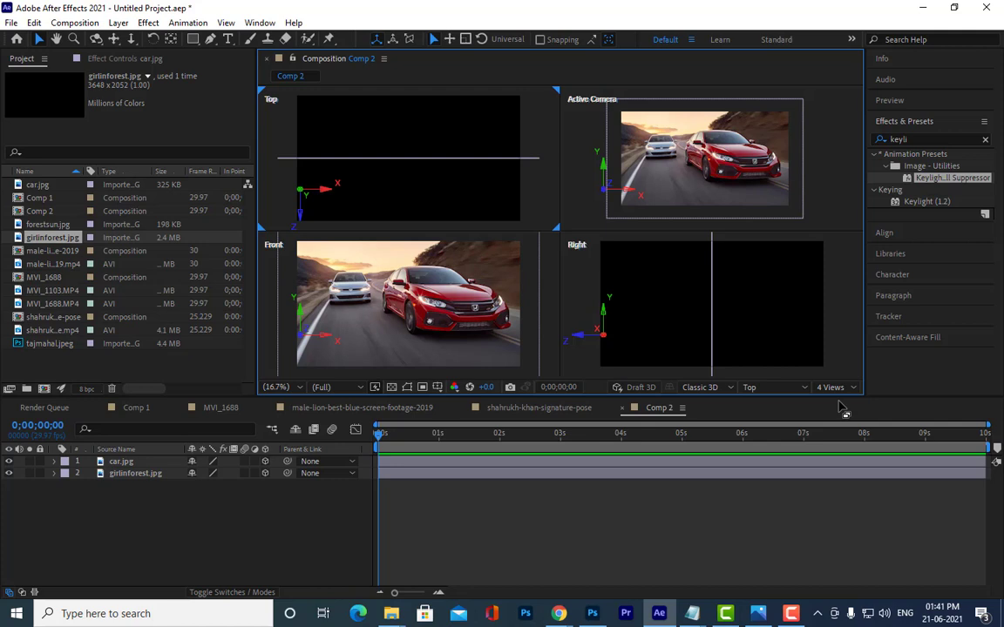
Create Camera 1 as a 50mm Two-Node camera layer through the timeline's New > Camera menu
right_click(296, 501)
mouse_move(399, 345)
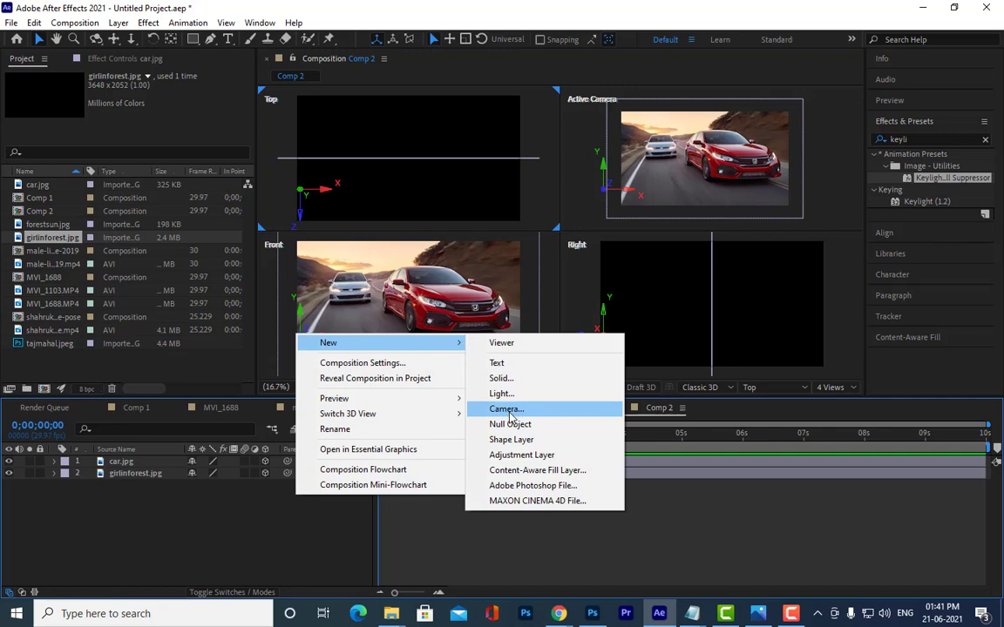
click(509, 411)
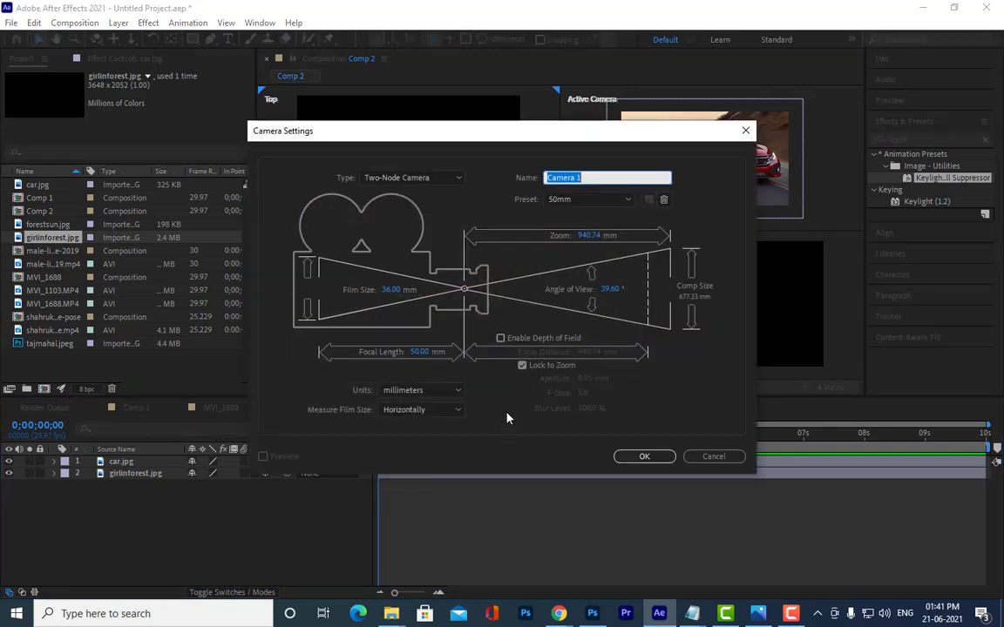
drag(534, 148, 517, 94)
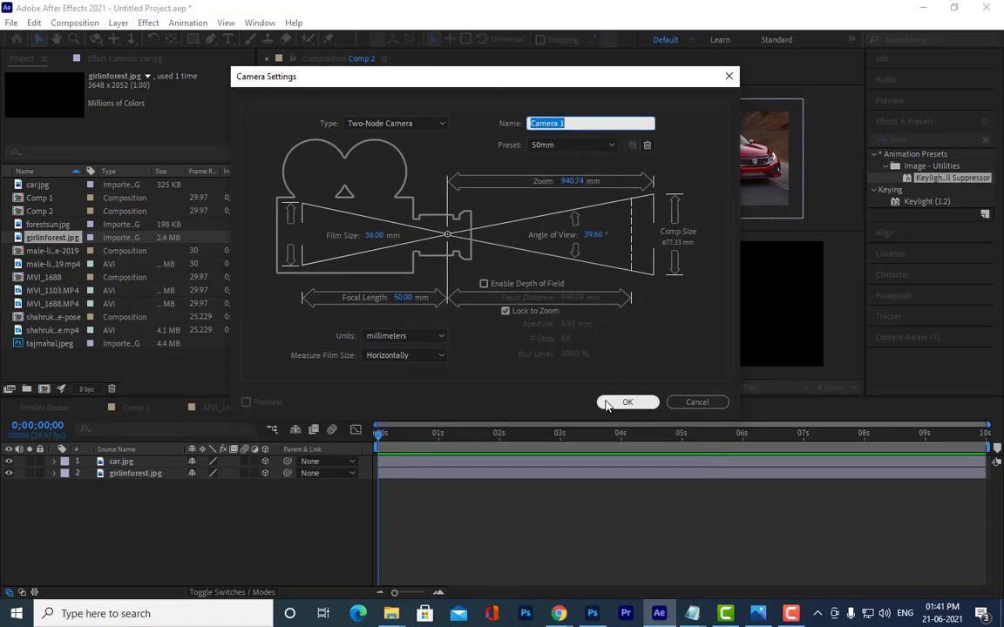
click(627, 403)
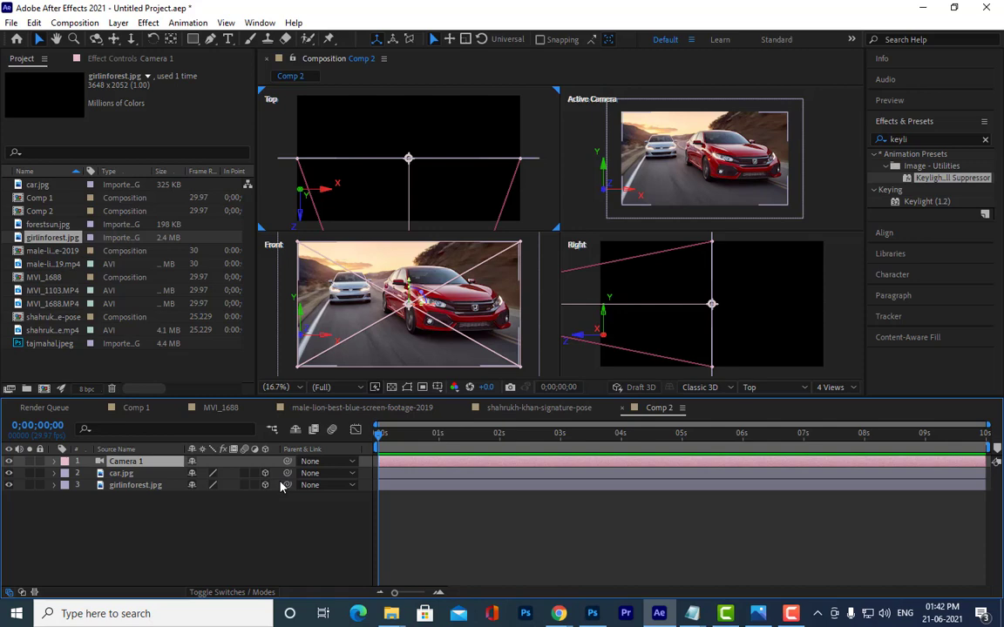
Frame Camera 1 in the Top view and drag it back along Z away from the car image
scroll(439, 107, down, 2)
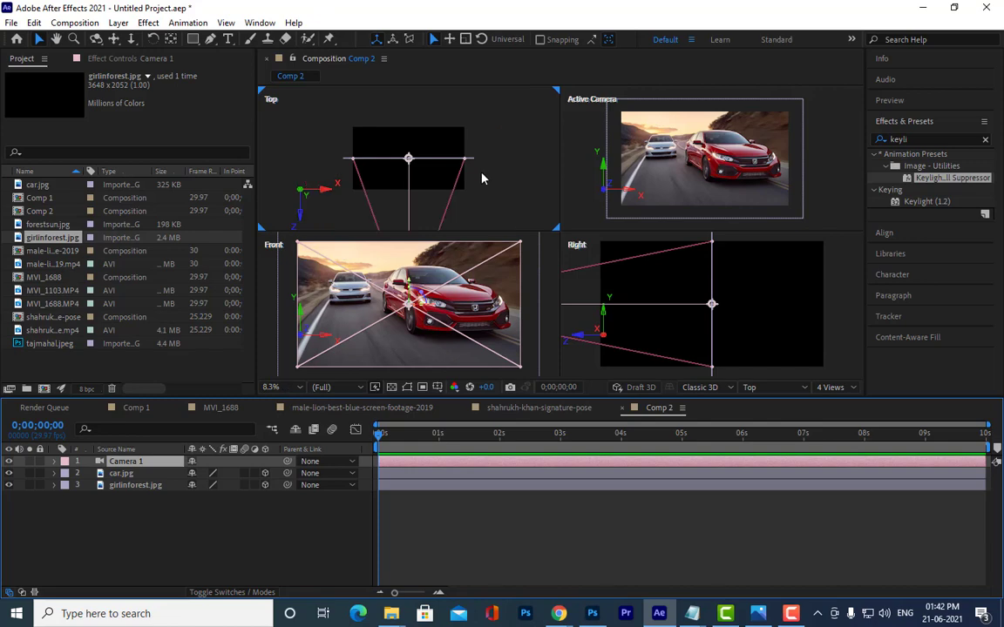
drag(482, 178, 488, 128)
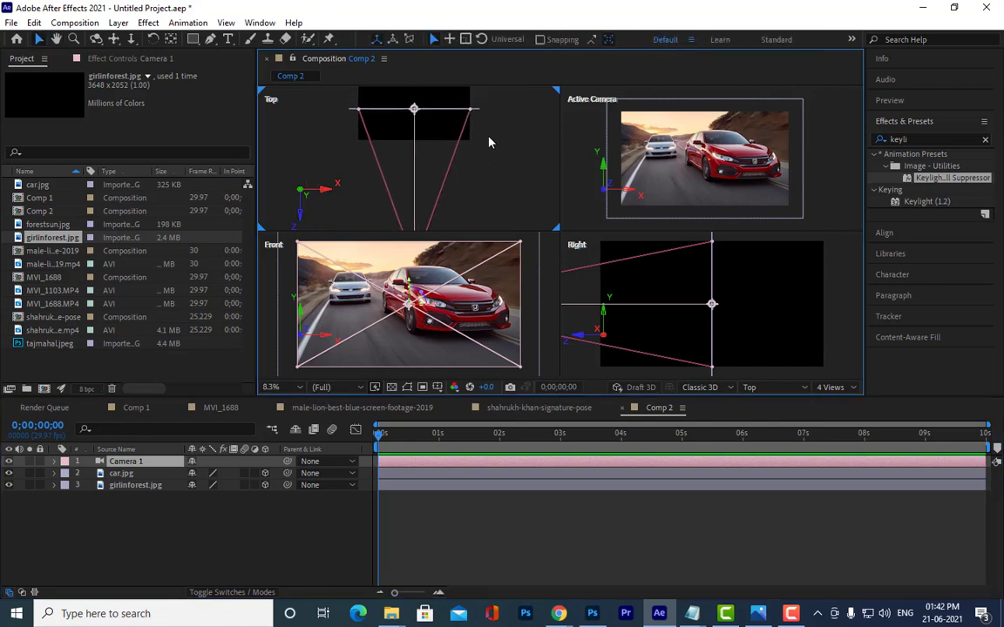
drag(497, 188, 515, 139)
drag(455, 150, 456, 173)
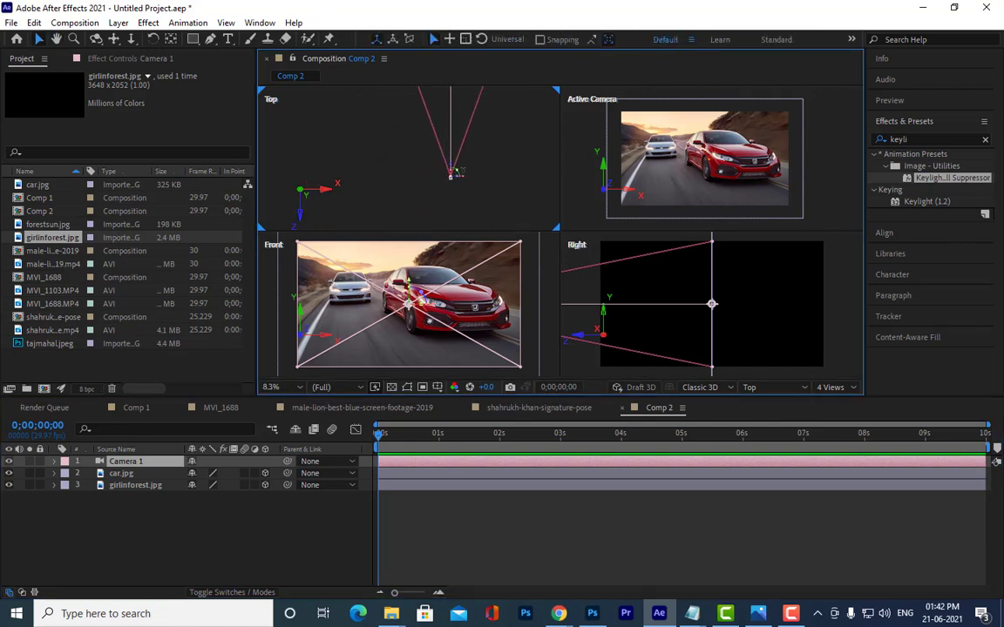
scroll(451, 173, up, 2)
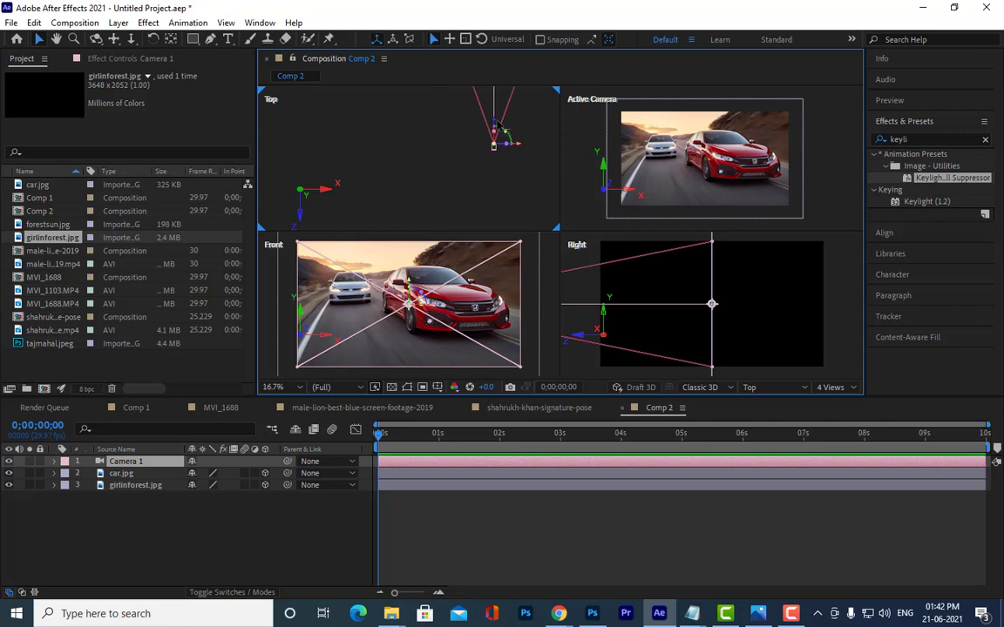
mouse_move(495, 128)
mouse_down()
mouse_move(503, 211)
mouse_move(494, 179)
mouse_move(509, 174)
mouse_move(480, 130)
mouse_up()
scroll(512, 178, up, 2)
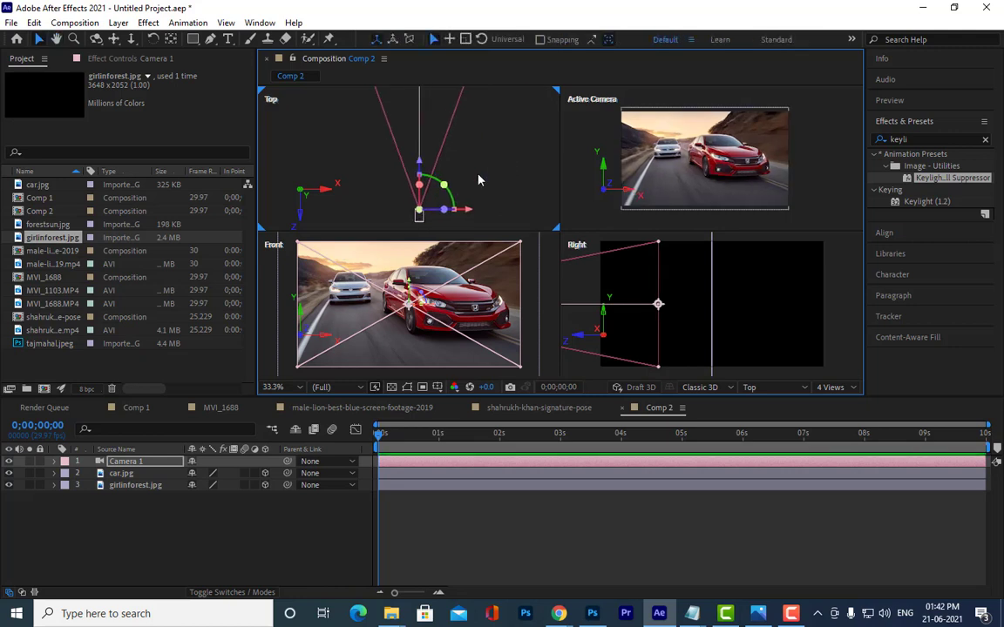
key(v)
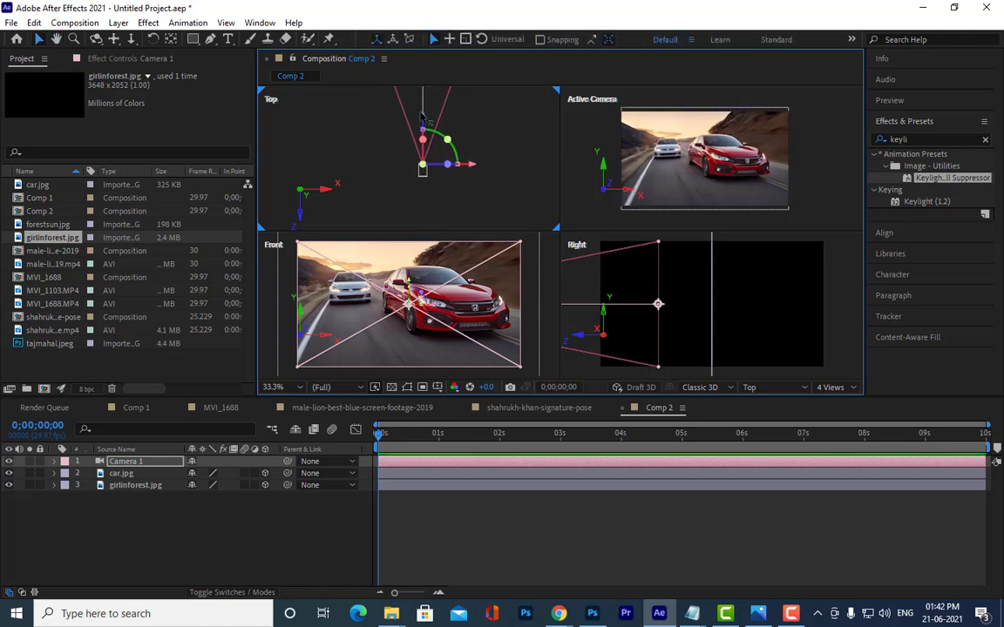
drag(436, 170, 439, 228)
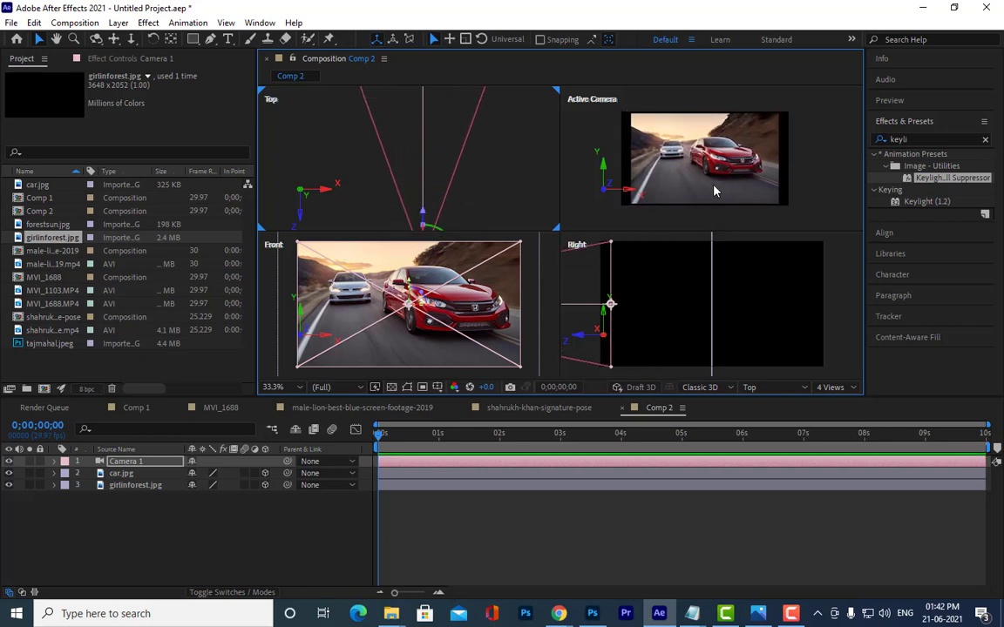
Pull the camera farther back and set the preview resolution to Third
scroll(456, 114, down, 2)
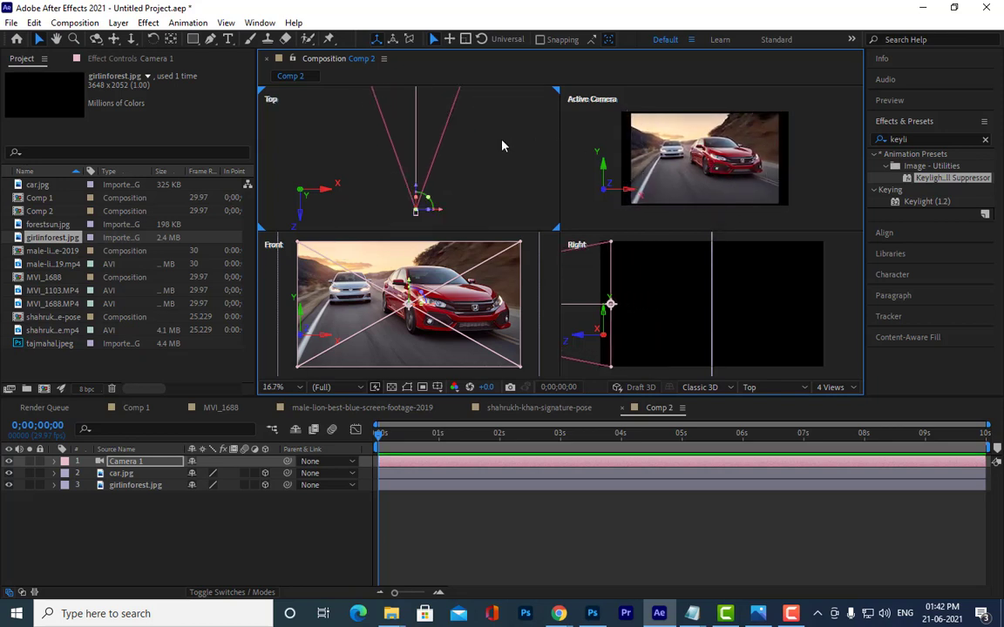
key(h)
drag(451, 167, 515, 119)
key(v)
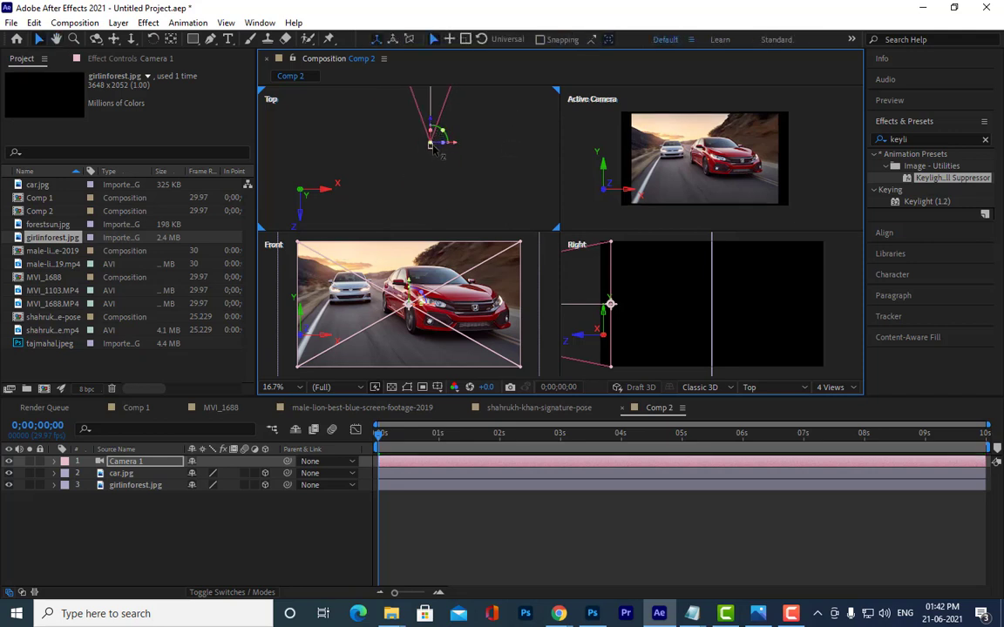
drag(436, 129, 438, 202)
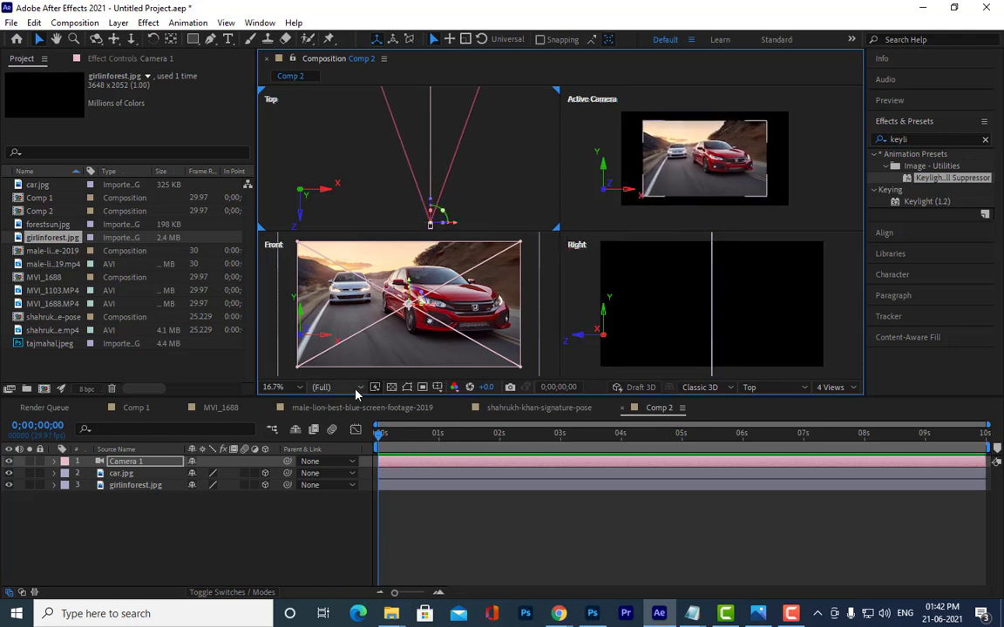
click(324, 387)
click(331, 451)
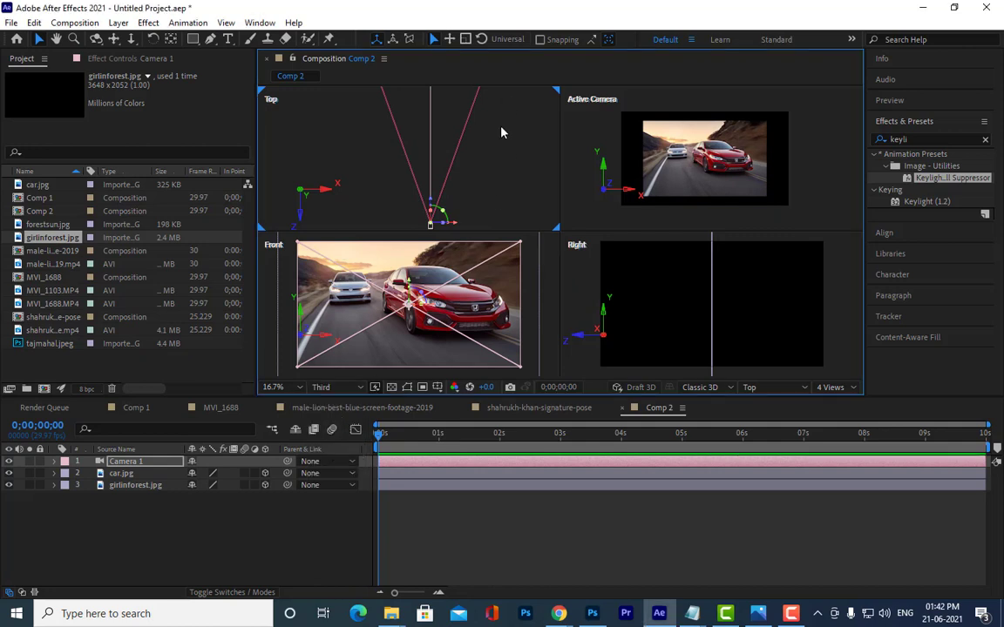
Readjust camera depth to about Z −4349.7 so the car appears smaller in frame
mouse_move(471, 179)
mouse_down()
mouse_move(475, 123)
mouse_move(440, 192)
mouse_up()
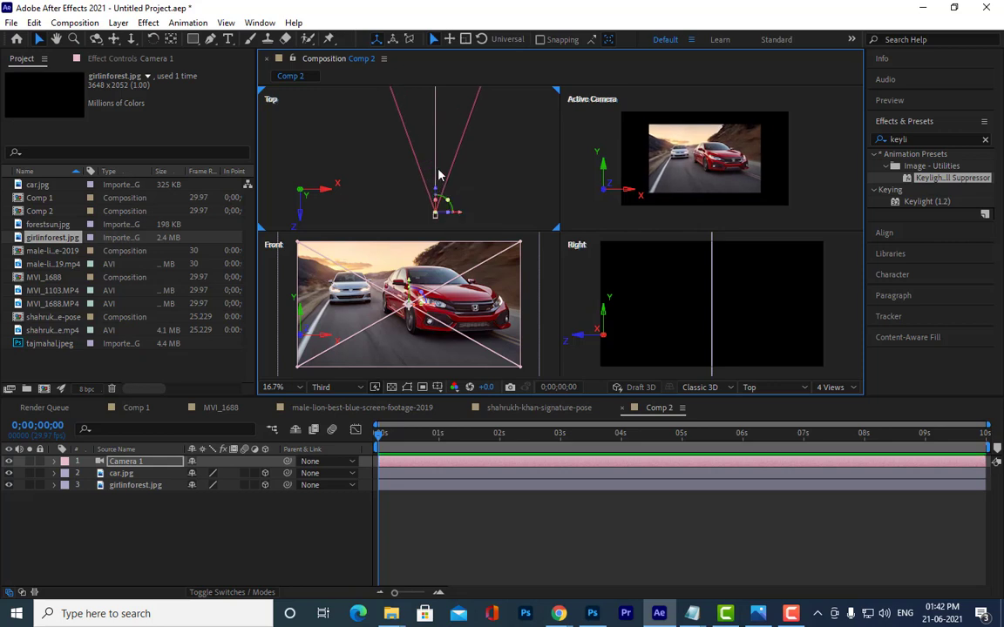
drag(485, 159, 468, 141)
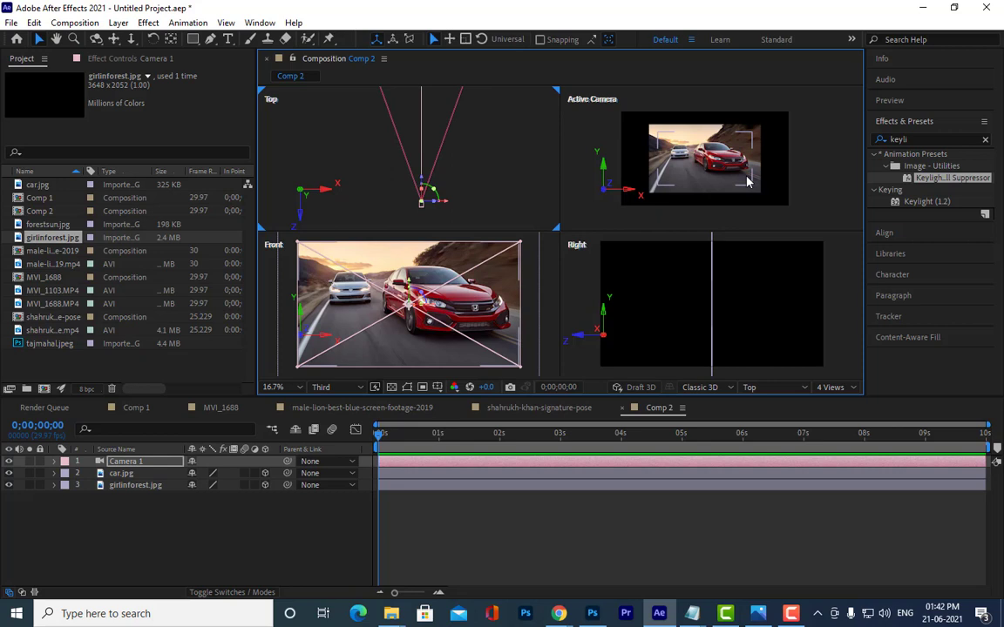
drag(458, 108, 499, 214)
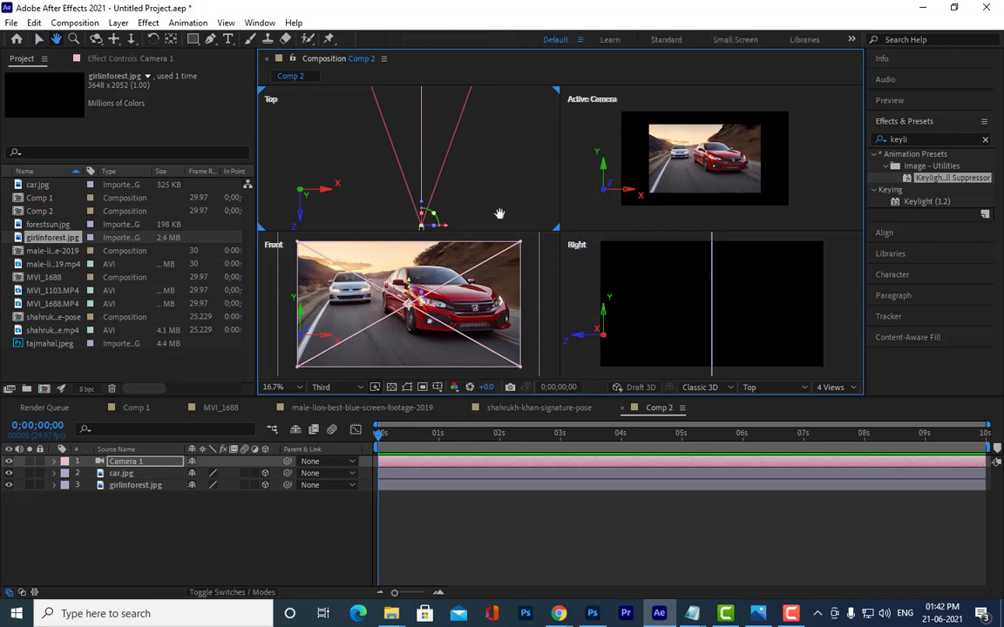
scroll(488, 130, down, 2)
scroll(487, 127, down, 3)
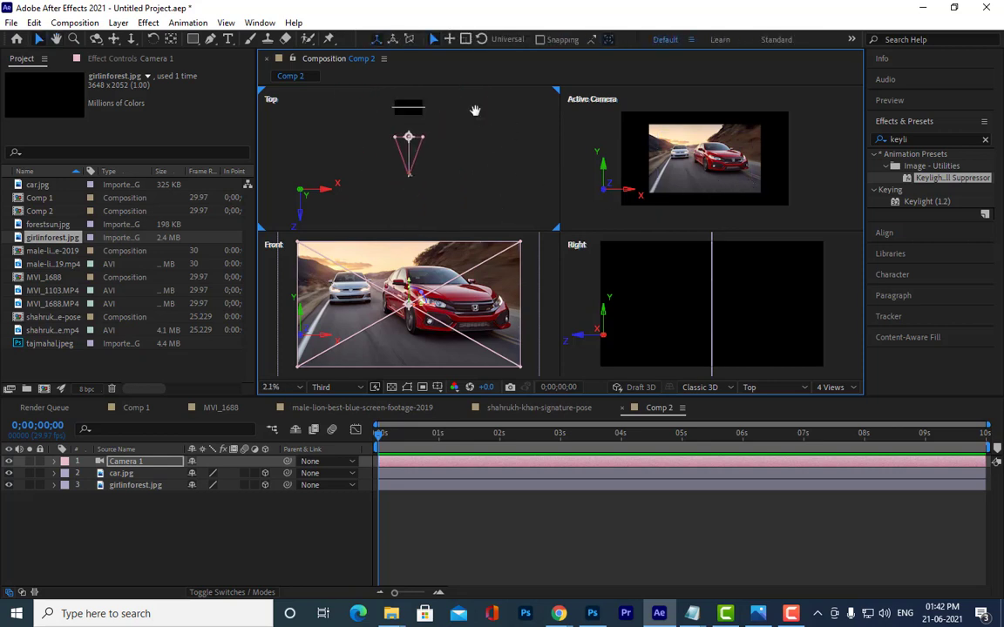
drag(474, 110, 496, 166)
scroll(466, 161, up, 2)
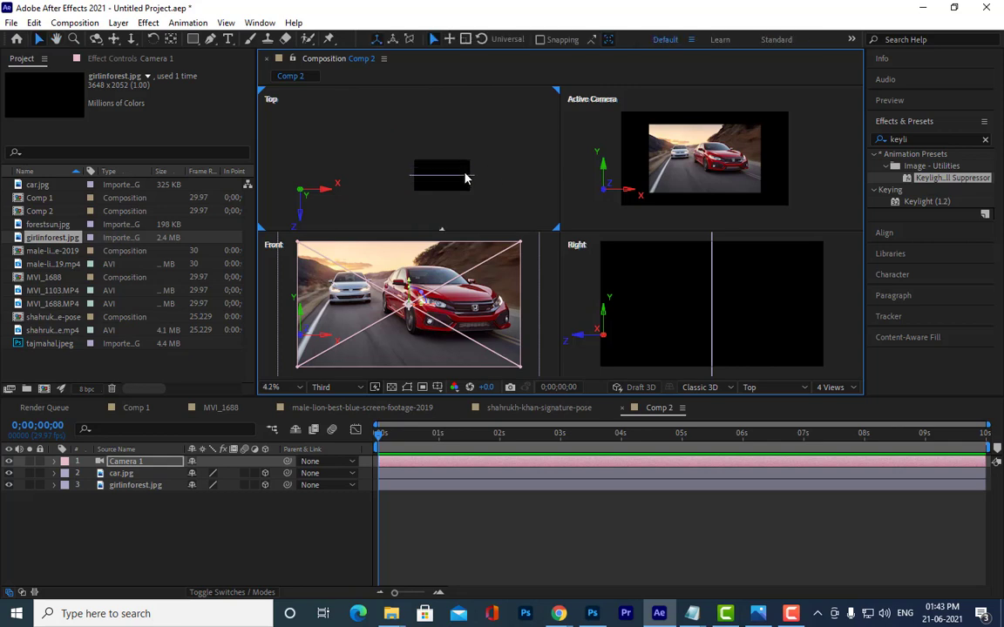
Push girlinforest.jpg farther back in depth and shift it slightly right
click(138, 486)
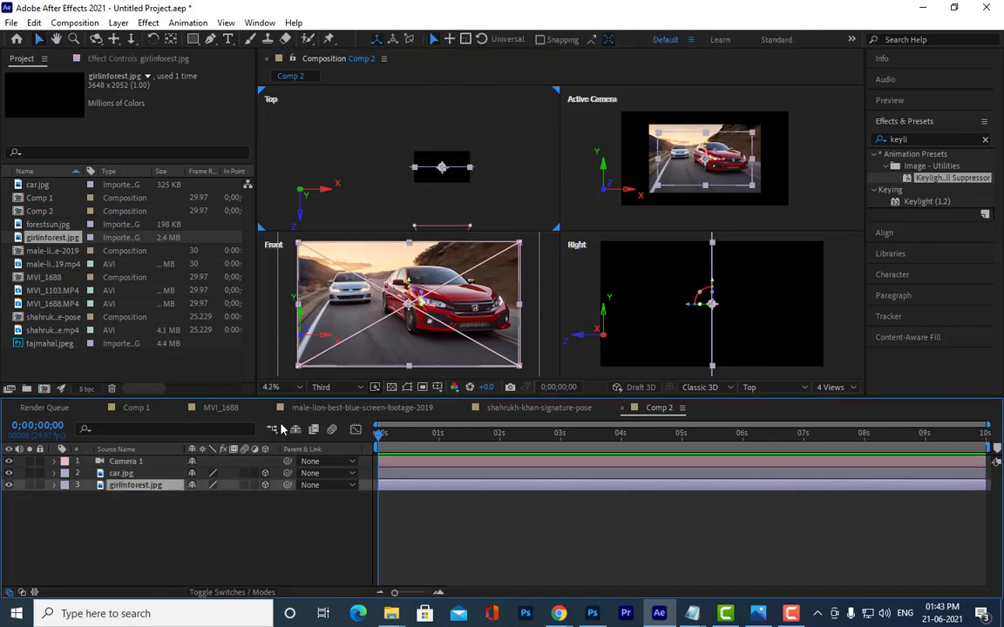
scroll(447, 166, up, 1)
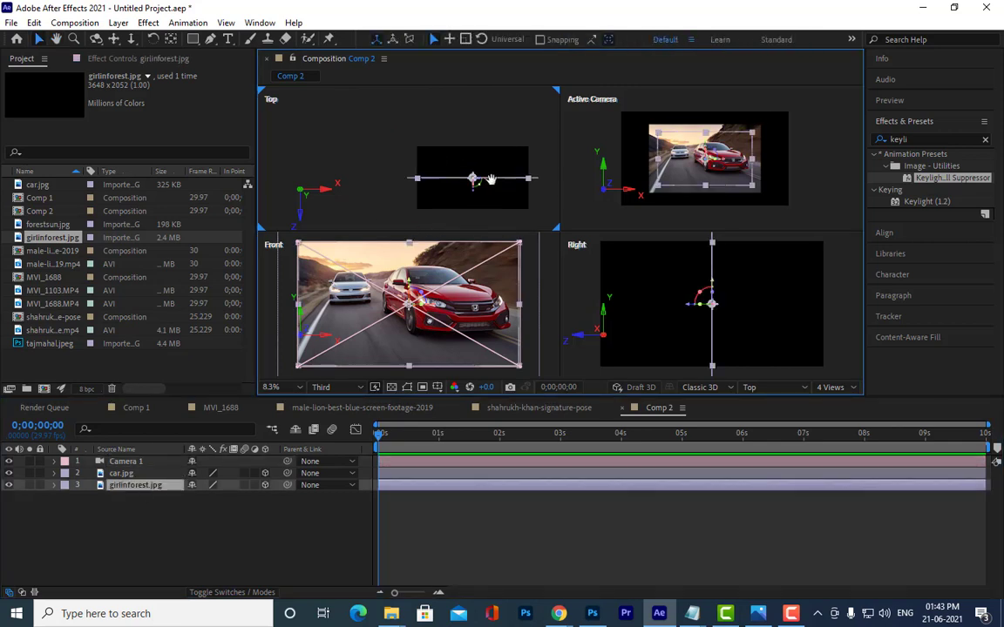
scroll(514, 201, up, 1)
scroll(455, 197, up, 1)
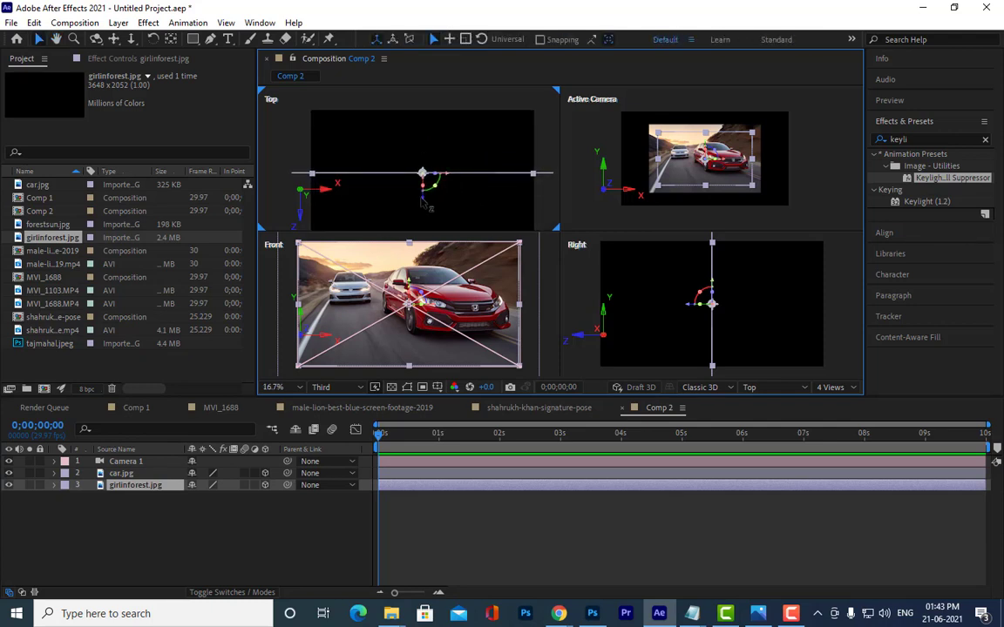
drag(424, 200, 434, 122)
mouse_move(434, 116)
mouse_down()
mouse_move(461, 161)
mouse_move(422, 121)
mouse_move(487, 123)
mouse_up()
key(comma)
key(comma)
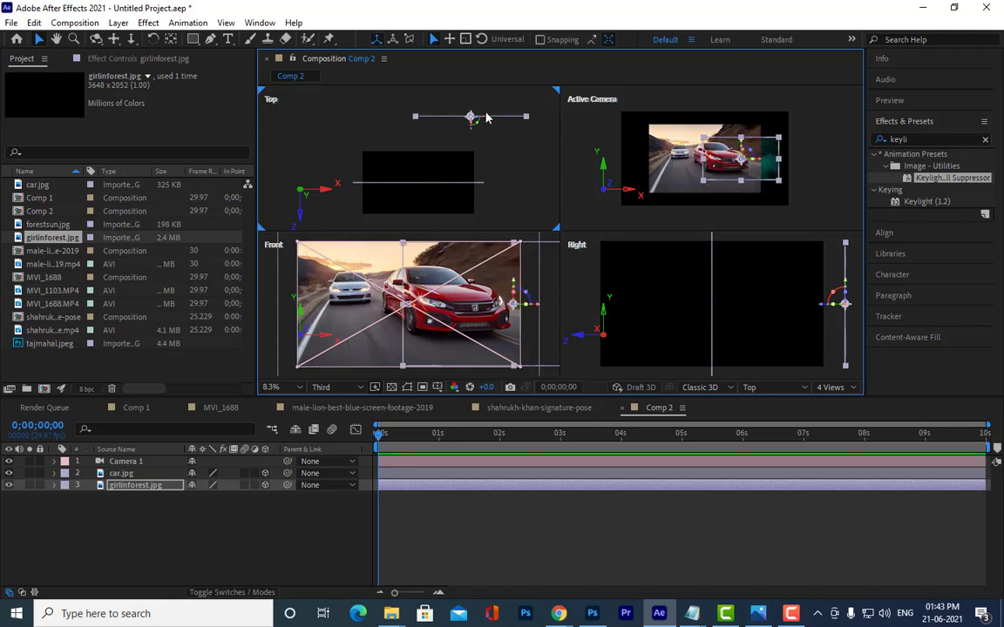
drag(490, 125, 494, 124)
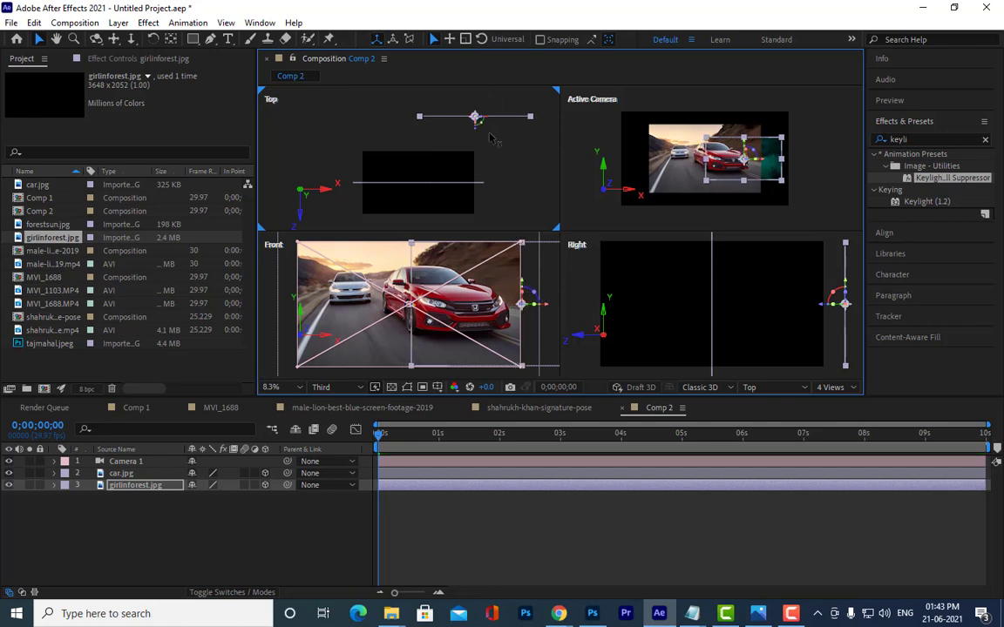
Slide car.jpg left beside the forest image and raise it upward
click(121, 473)
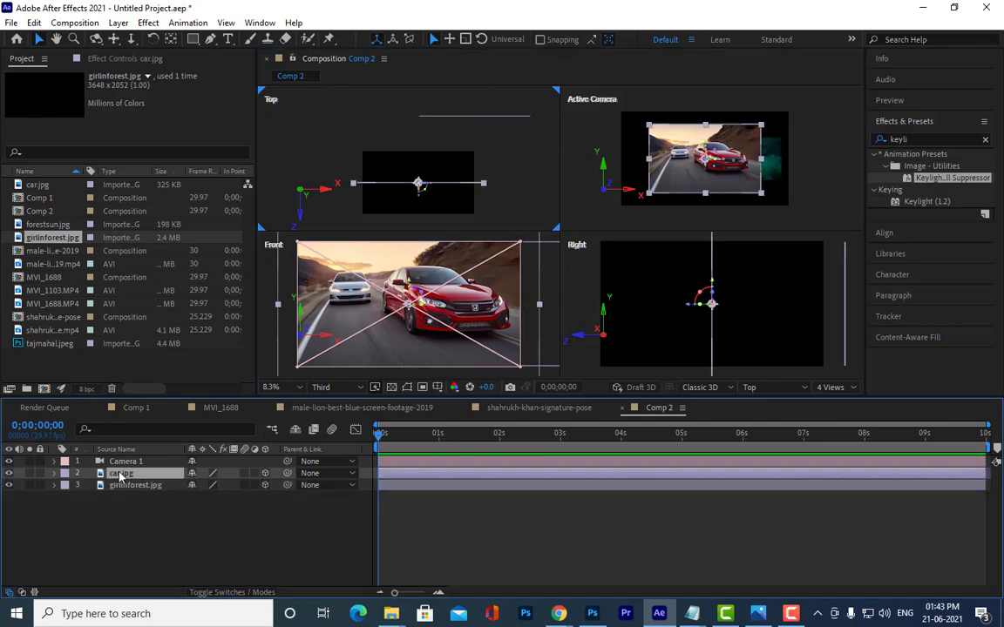
drag(433, 188, 369, 193)
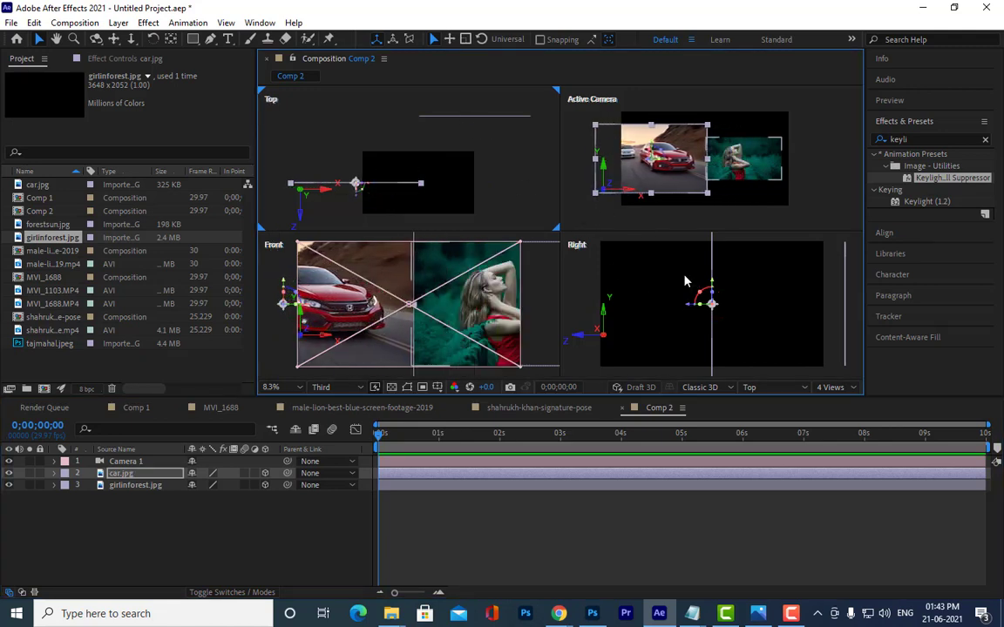
scroll(782, 307, down, 3)
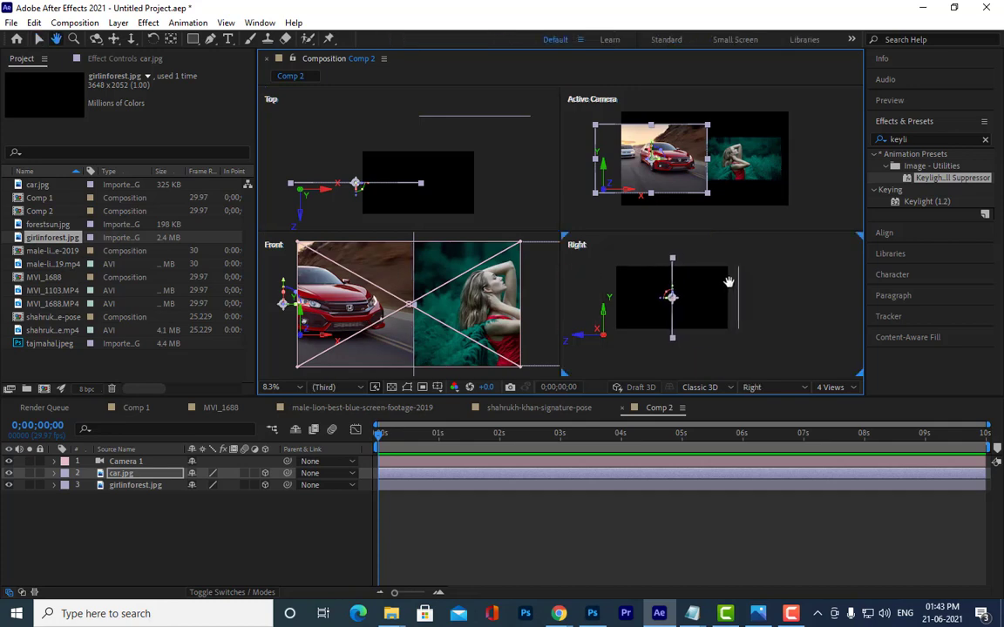
drag(638, 263, 678, 267)
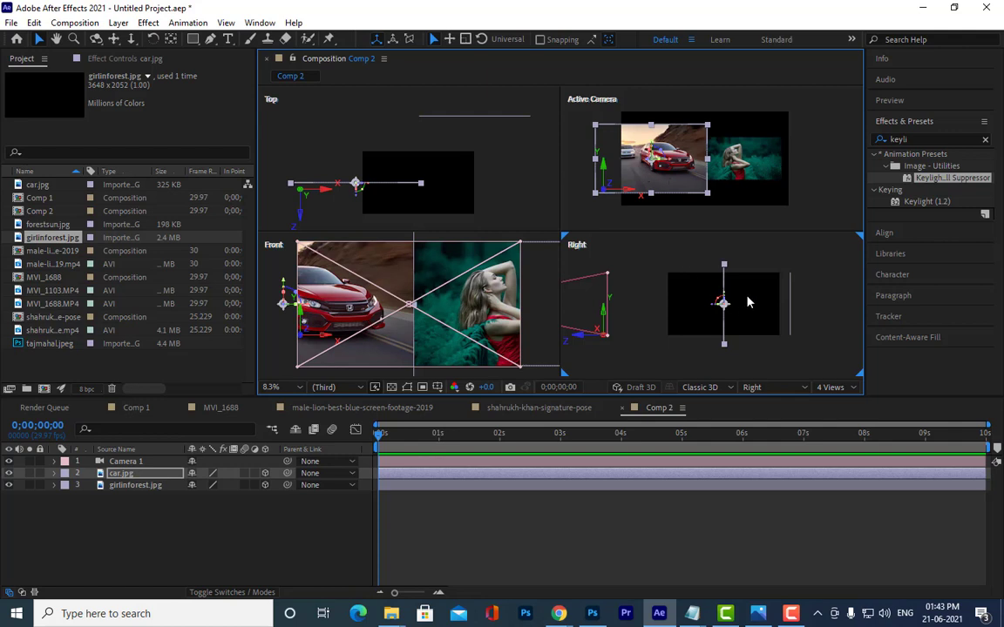
scroll(740, 301, up, 2)
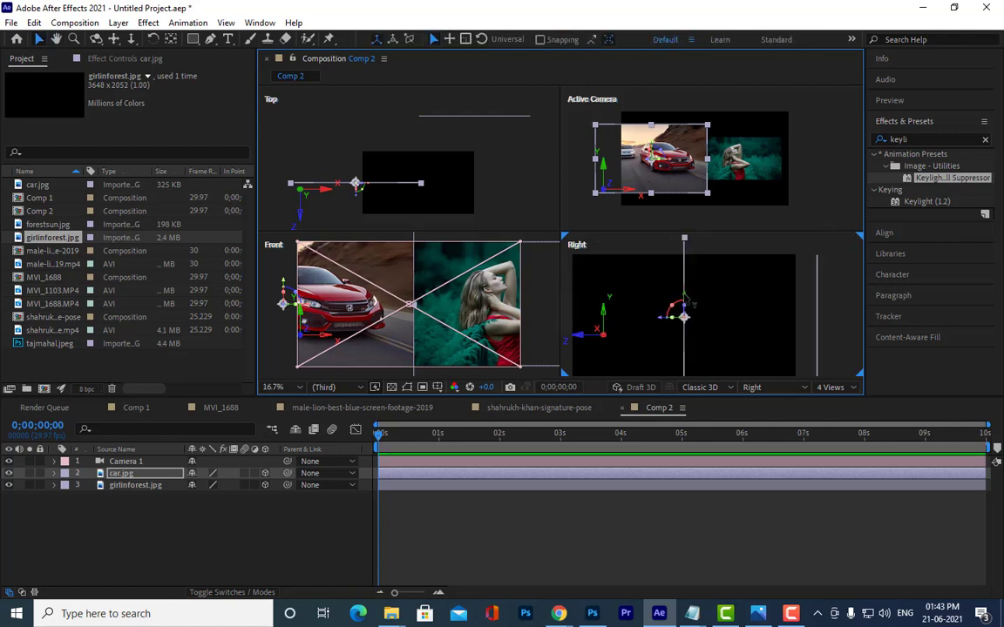
drag(684, 314, 689, 221)
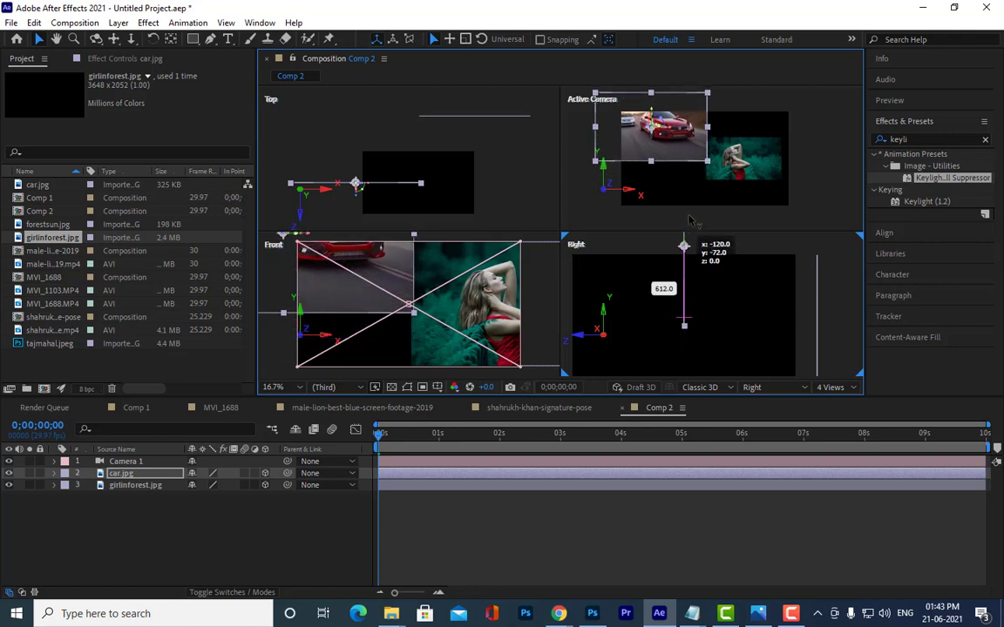
scroll(697, 269, down, 1)
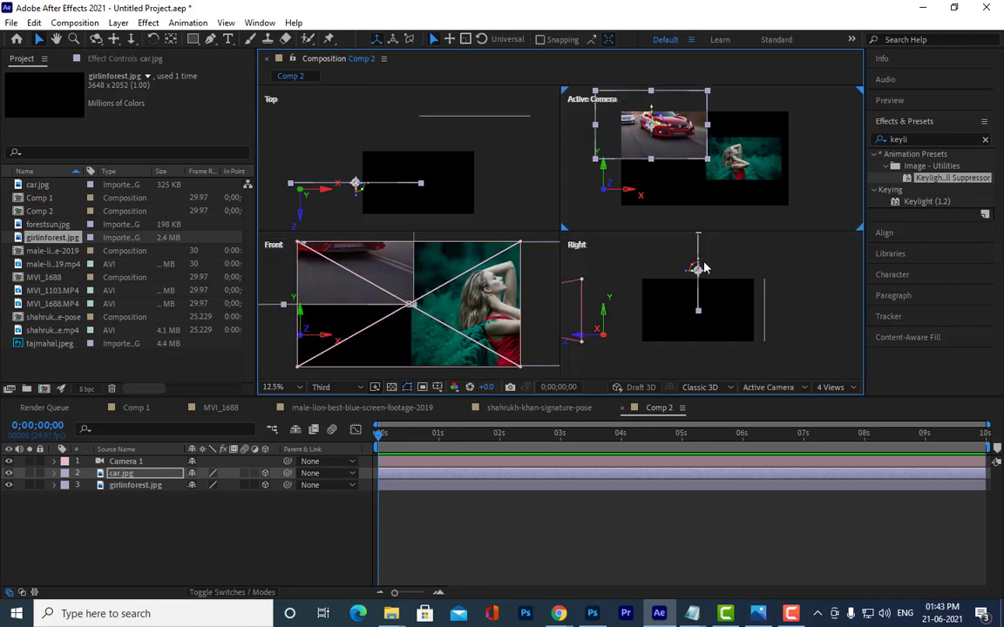
drag(697, 268, 698, 261)
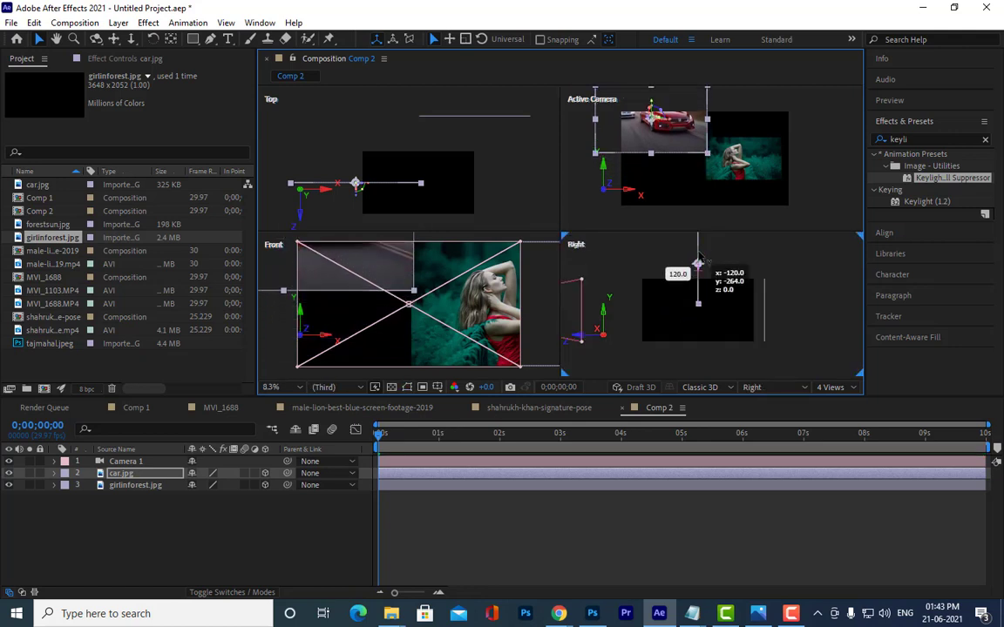
Move the forest image down and further back, then settle the car image vertically
click(765, 310)
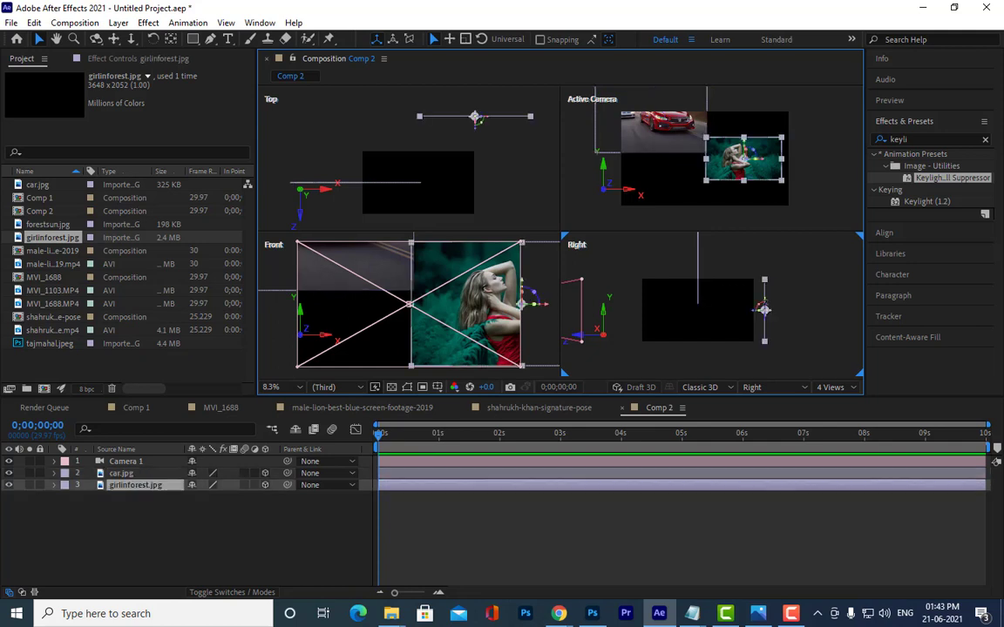
drag(765, 309, 766, 332)
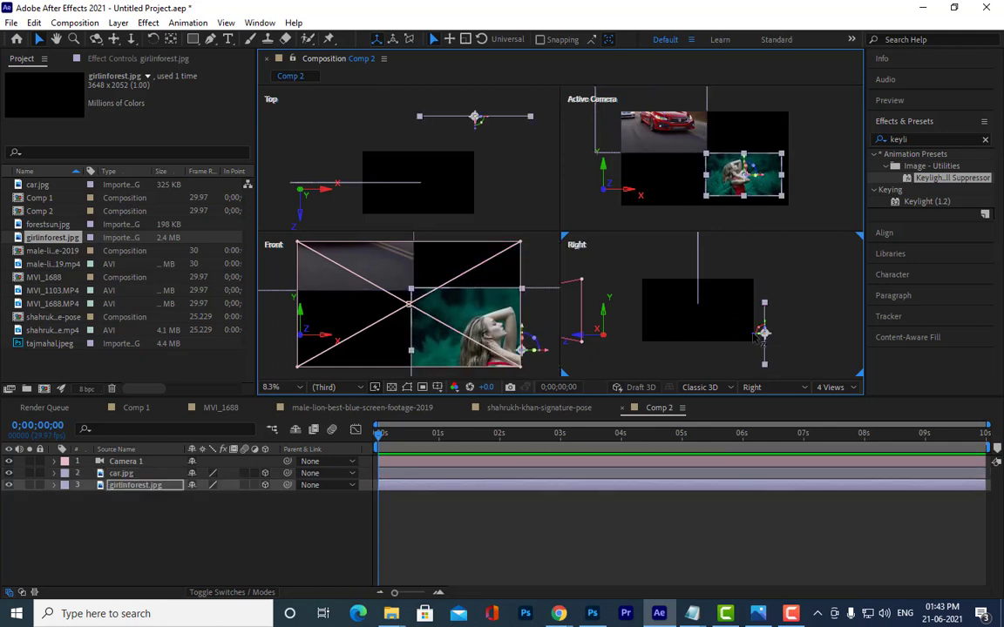
drag(764, 332, 781, 346)
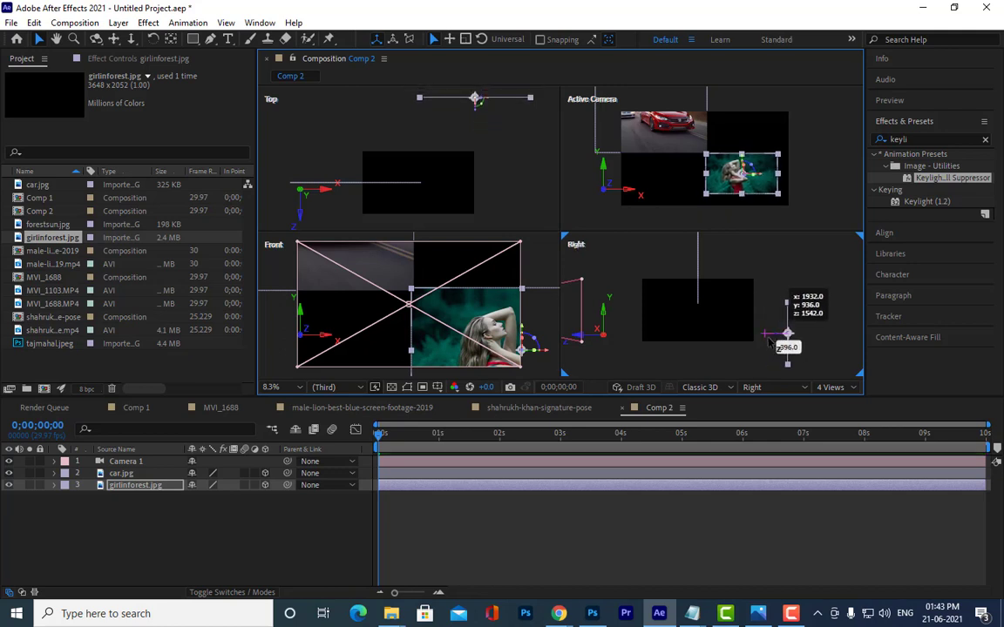
drag(781, 346, 772, 345)
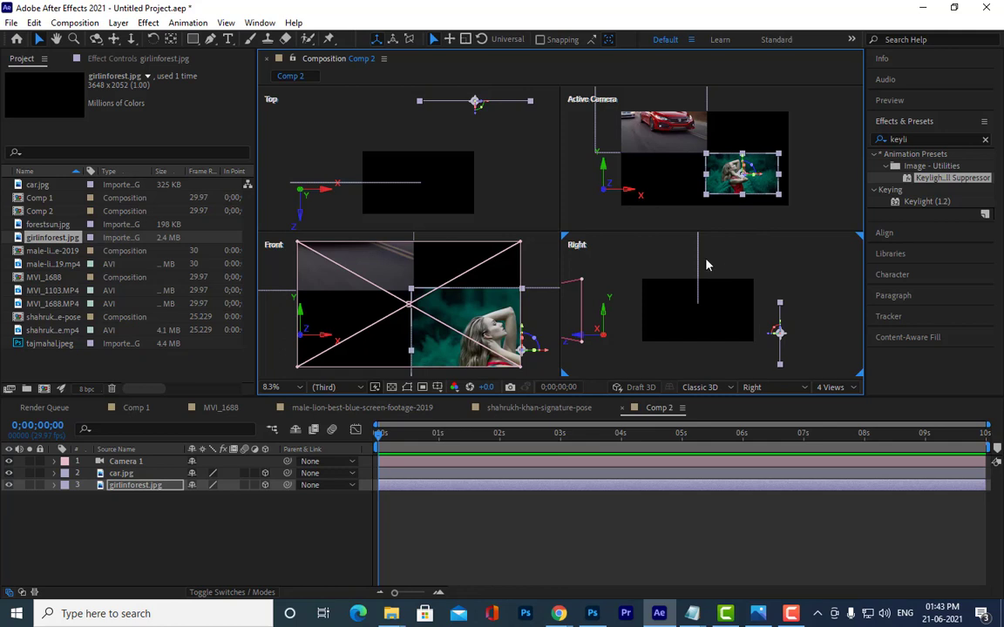
click(698, 262)
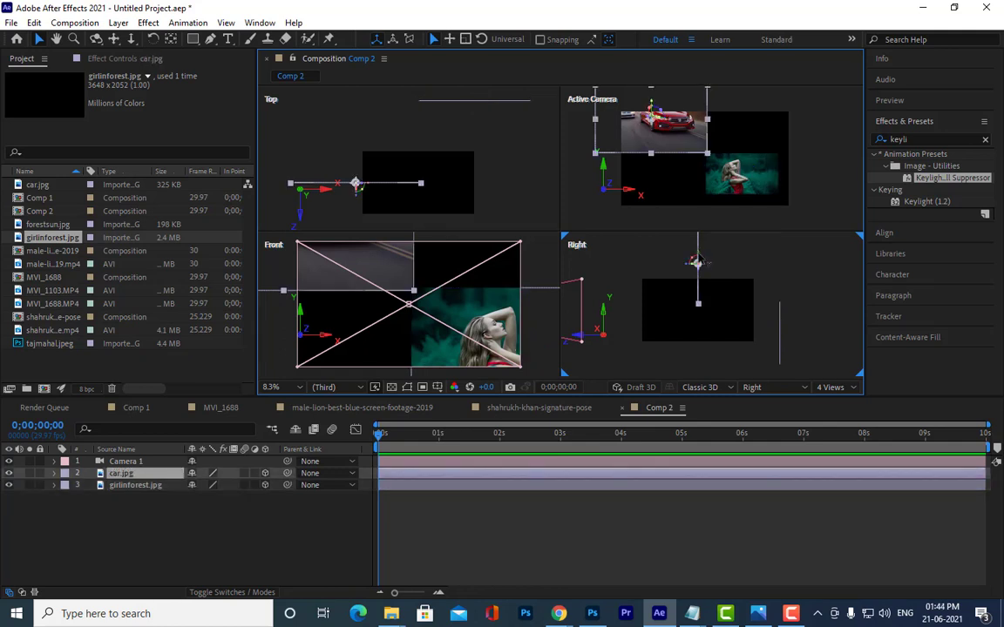
drag(698, 262, 698, 301)
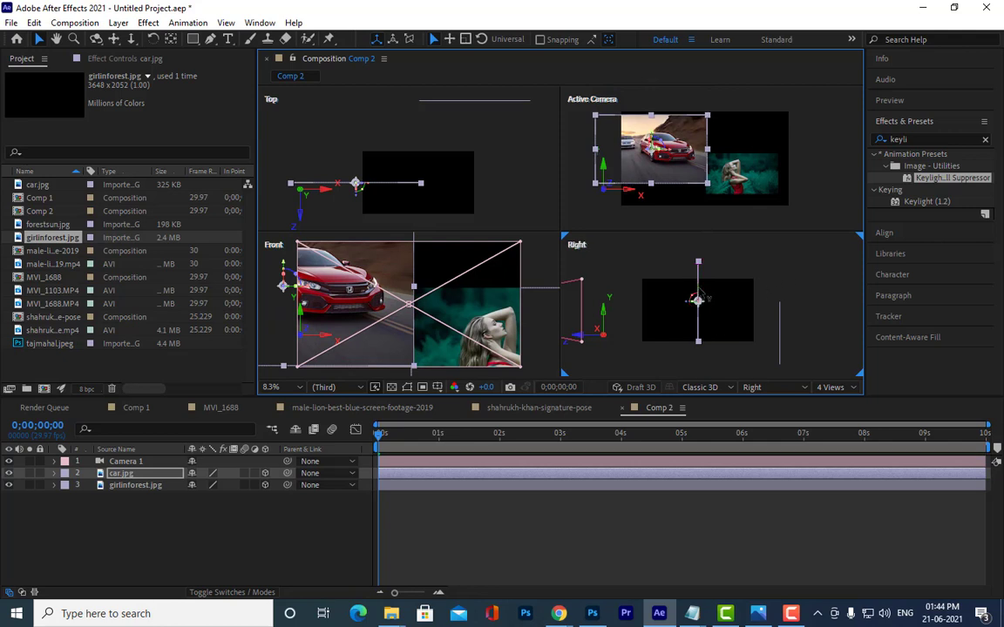
drag(697, 301, 697, 297)
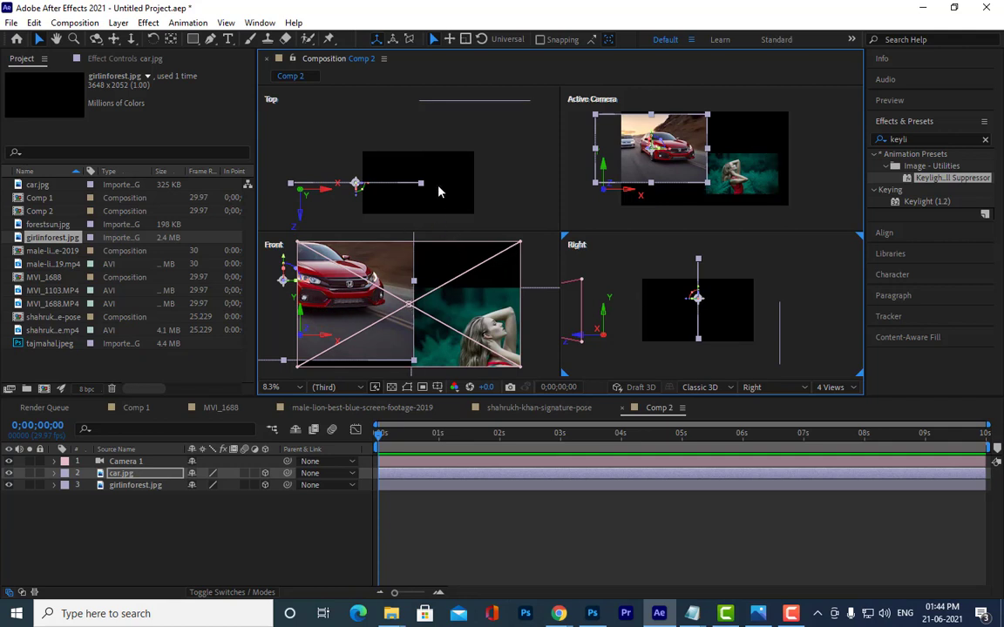
Activate the Top view and pan it to locate the camera
click(428, 157)
scroll(433, 134, down, 2)
drag(435, 138, 486, 105)
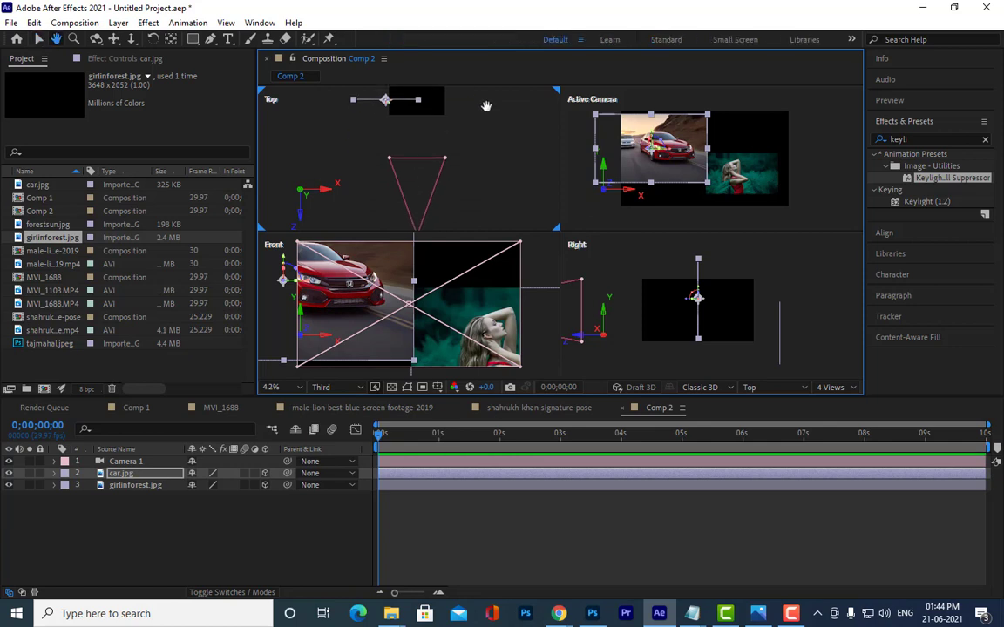
scroll(449, 154, down, 2)
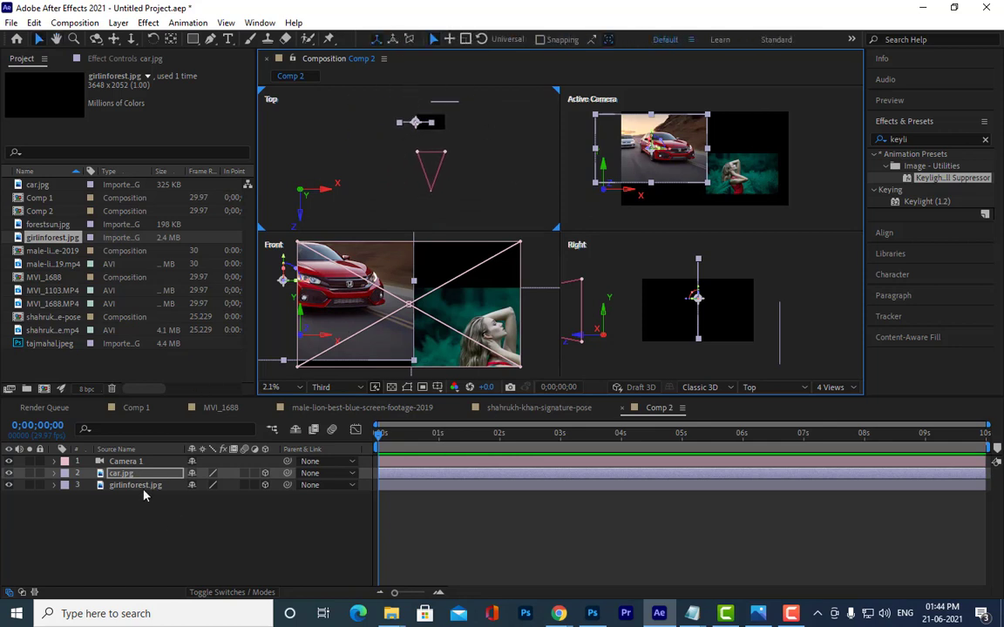
Select Camera 1 and reveal its full Transform properties including rotation
click(129, 462)
scroll(452, 186, up, 2)
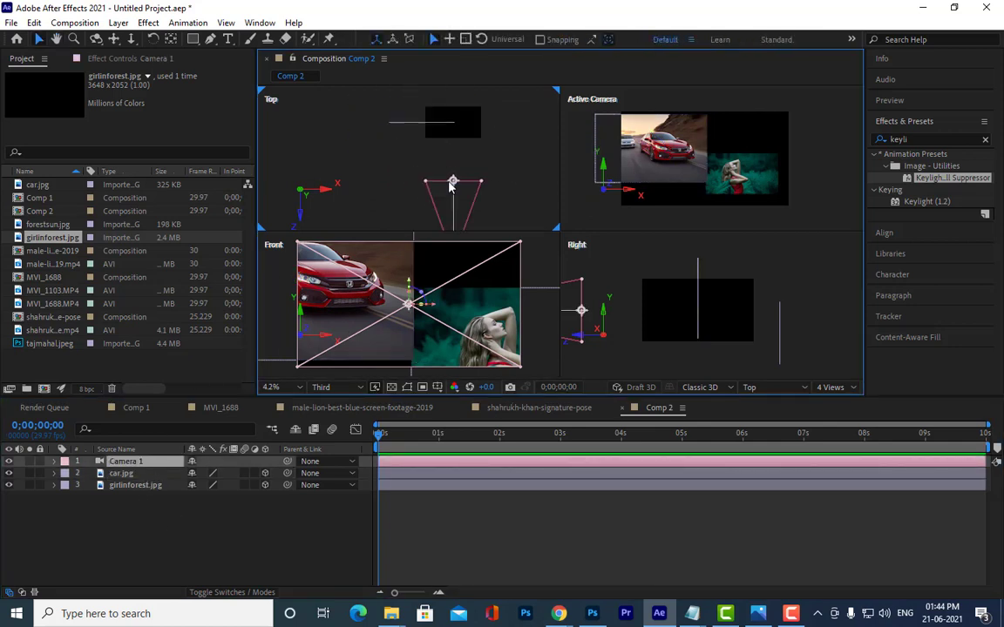
scroll(451, 184, down, 1)
scroll(447, 178, down, 2)
scroll(458, 168, up, 2)
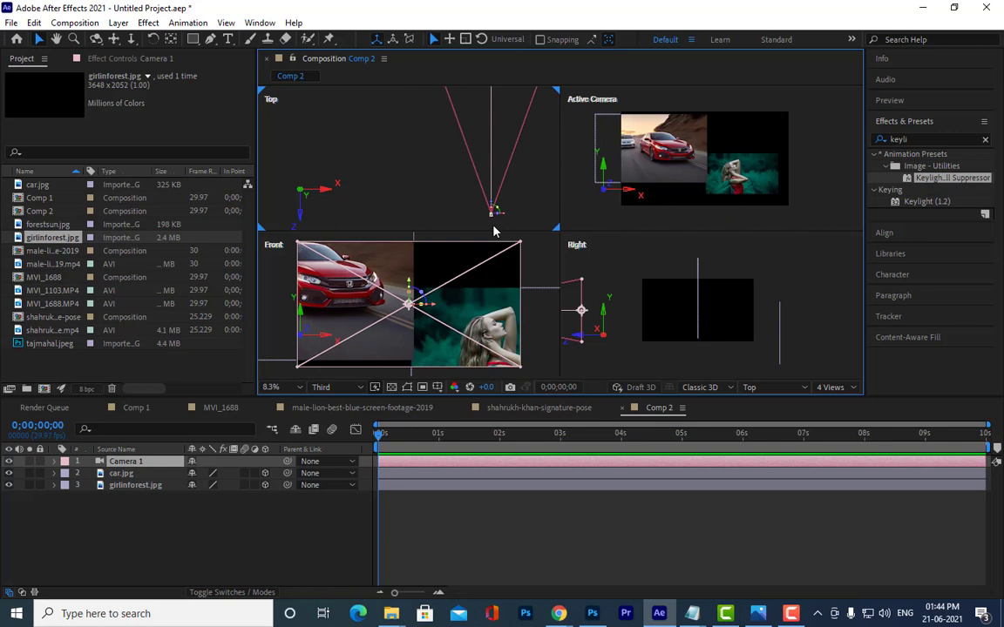
click(357, 301)
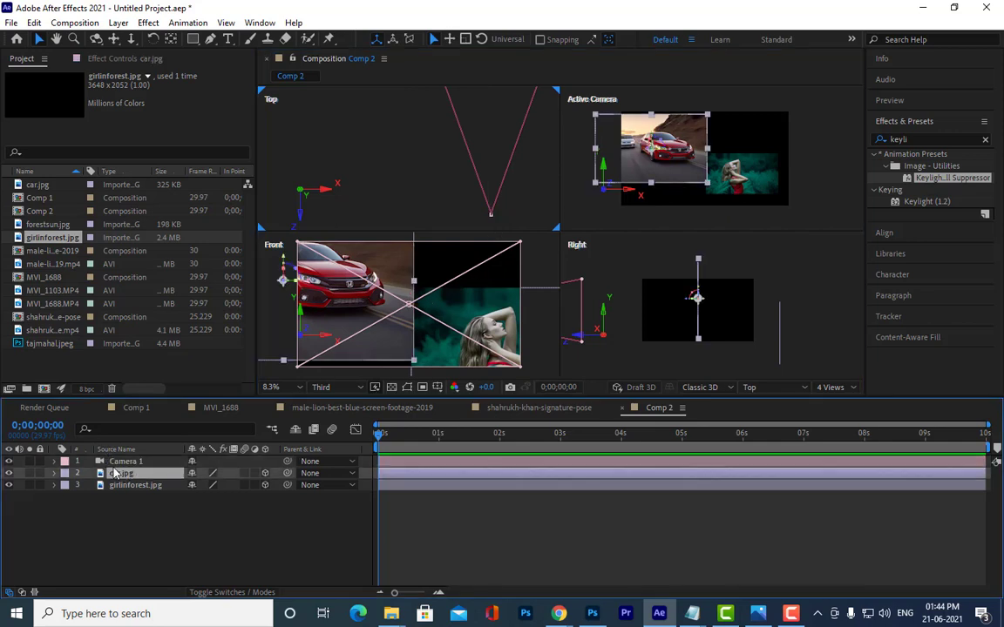
click(492, 217)
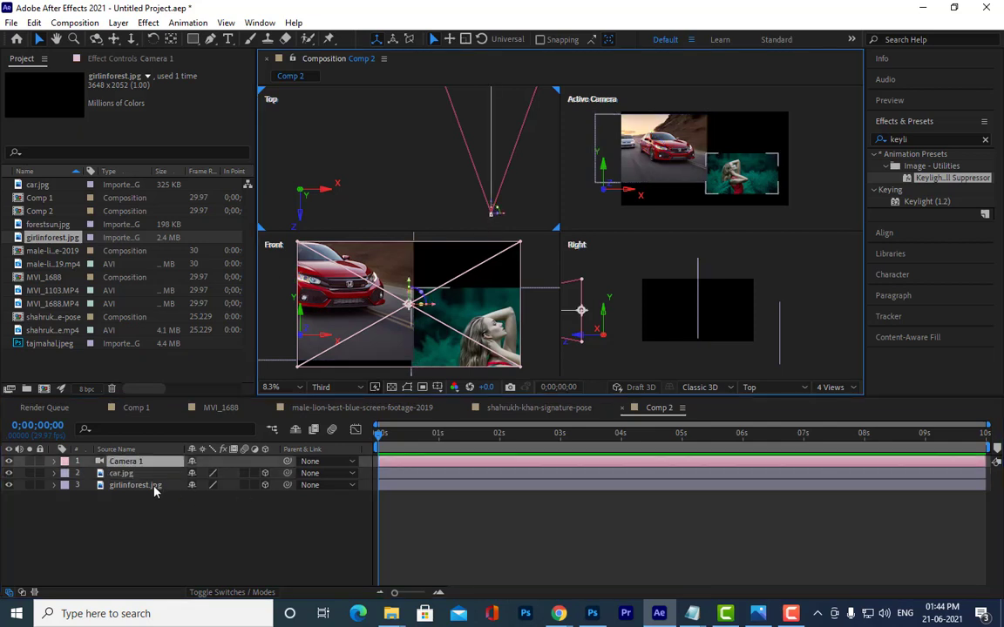
key(u)
key(u)
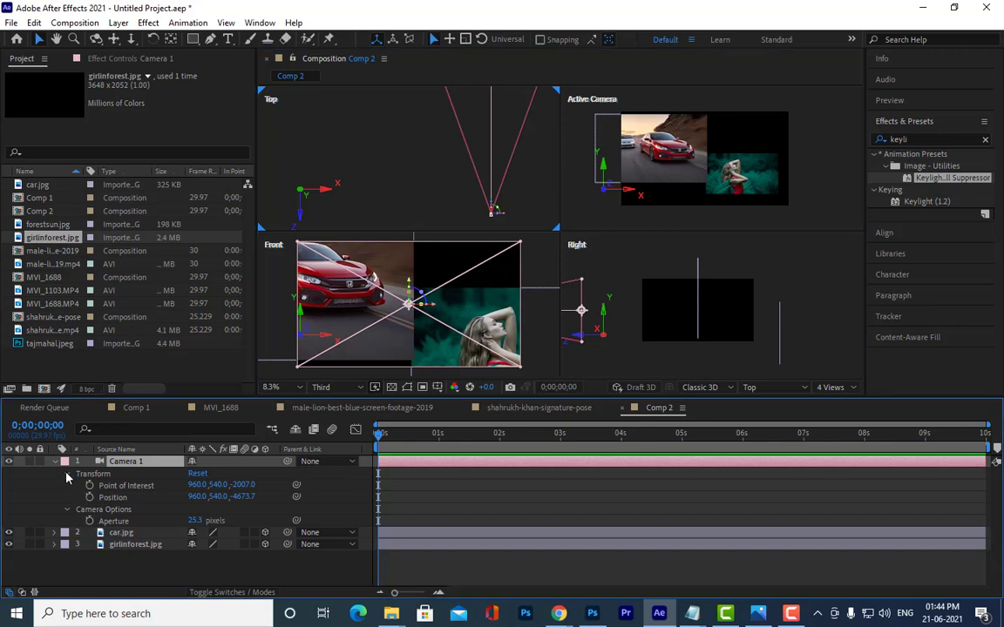
click(67, 474)
click(67, 474)
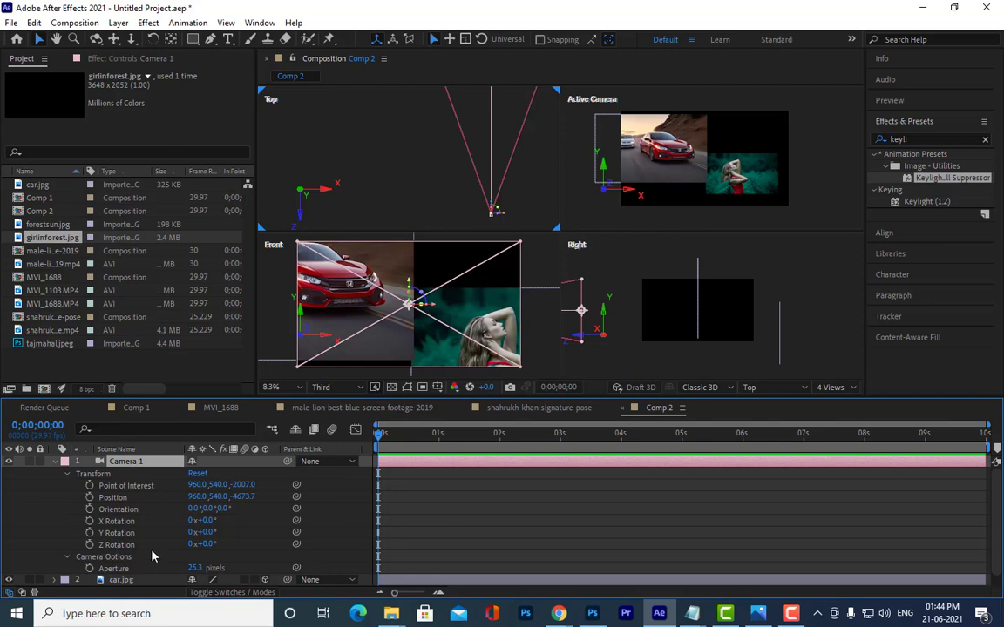
Frame the camera in the Top view and set its Y Rotation to -18°
click(468, 179)
drag(469, 180, 405, 228)
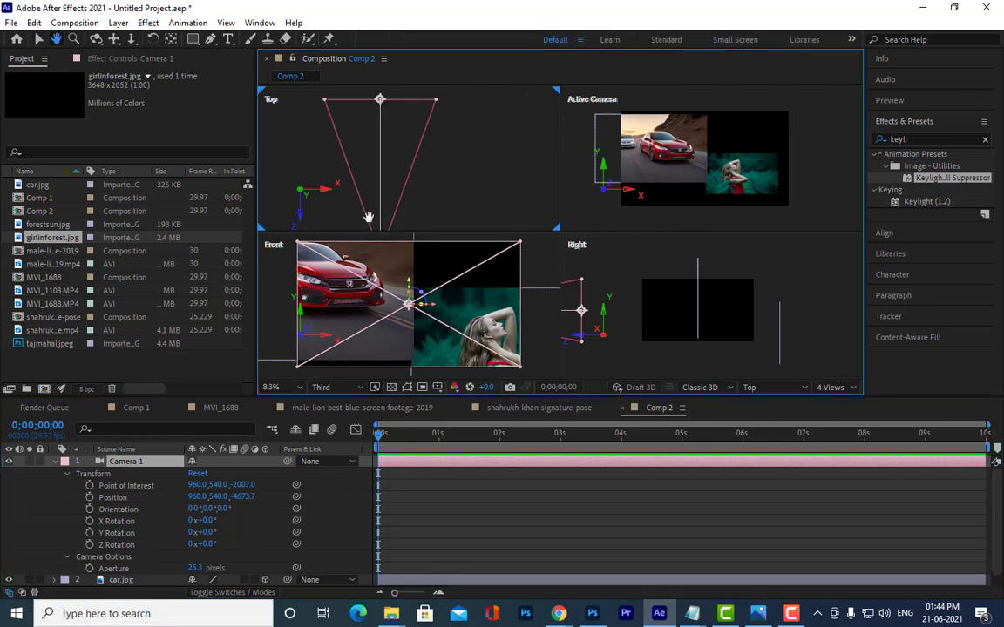
scroll(487, 134, down, 2)
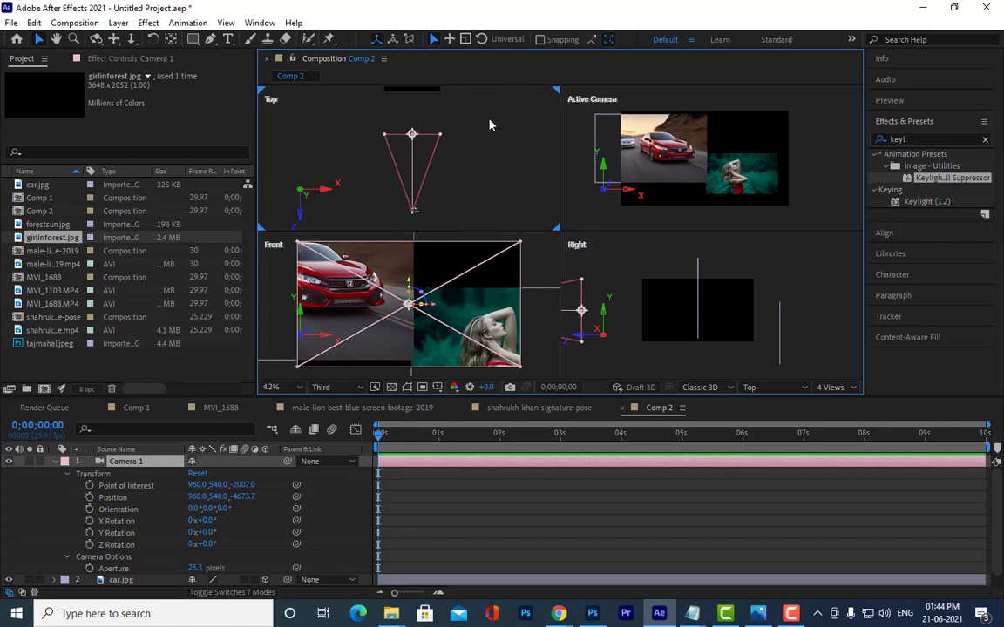
key(h)
drag(488, 125, 497, 161)
key(v)
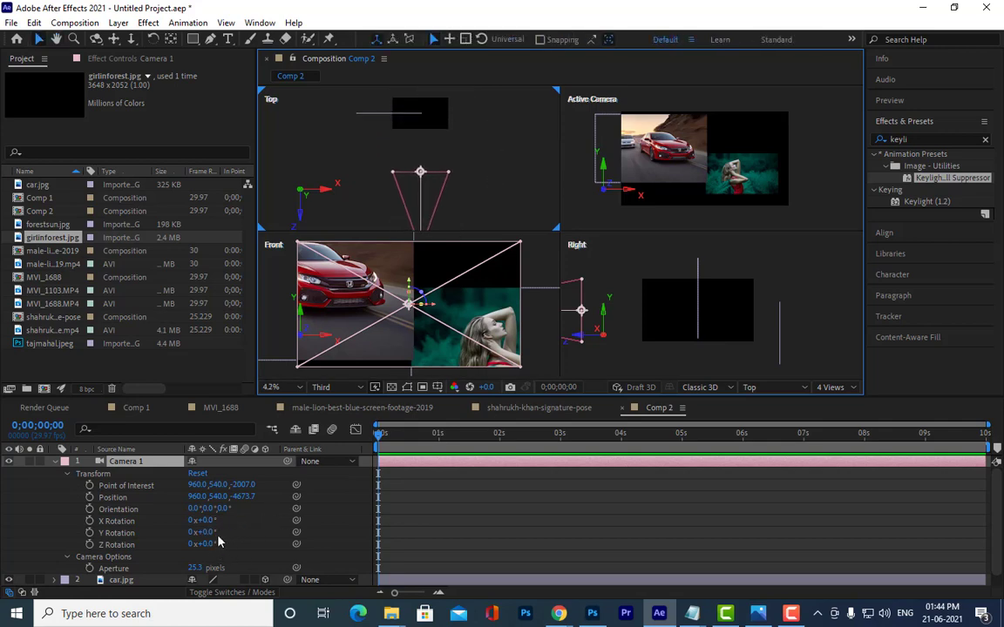
drag(205, 533, 200, 533)
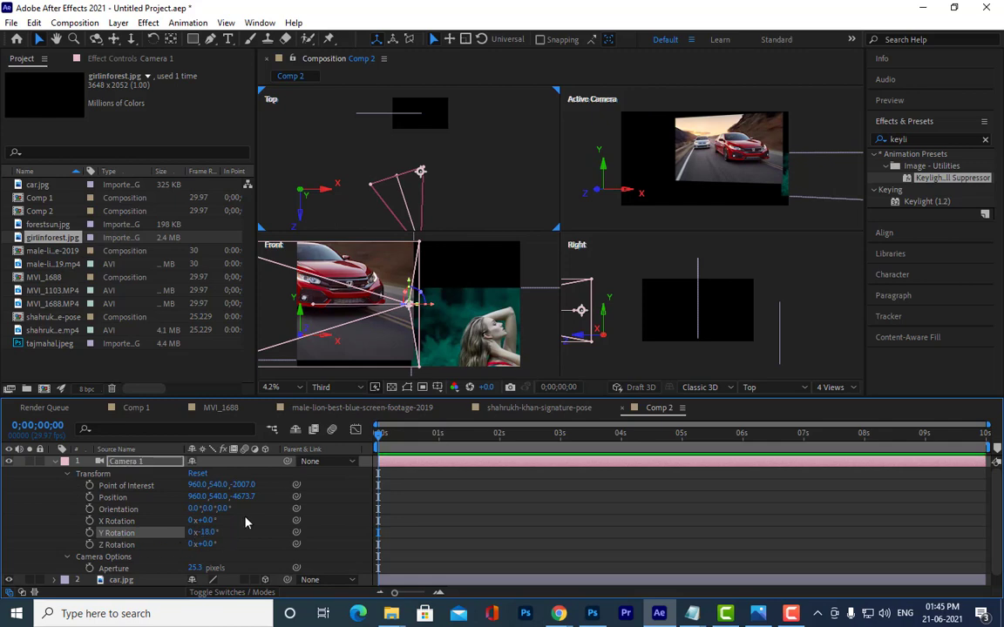
Drag Camera 1 to the right along its X axis in the Top view
scroll(469, 176, down, 2)
key(h)
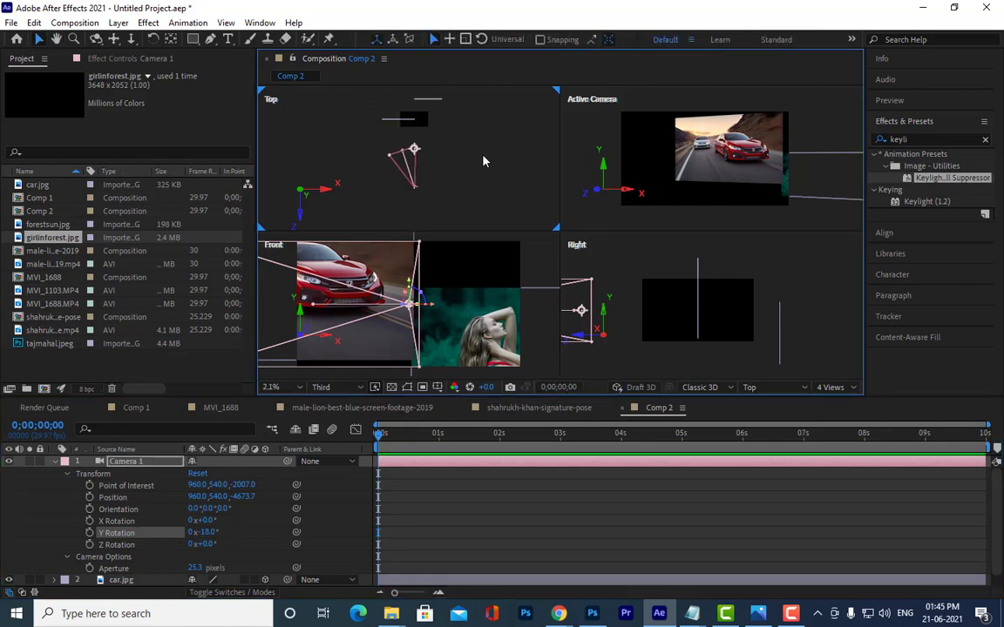
scroll(426, 199, up, 2)
drag(425, 202, 423, 132)
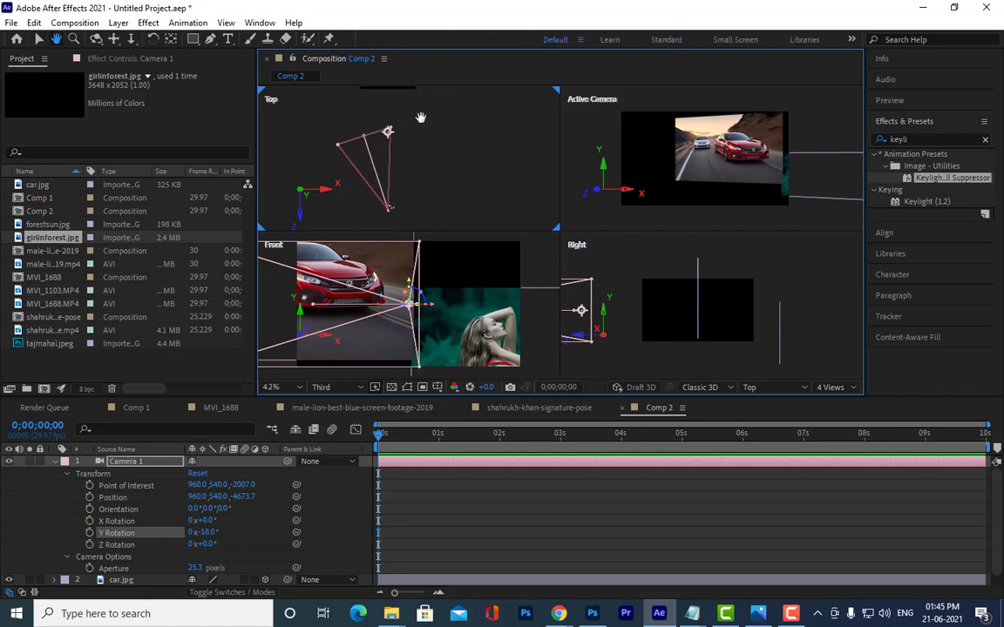
scroll(389, 148, up, 1)
key(v)
scroll(389, 146, up, 1)
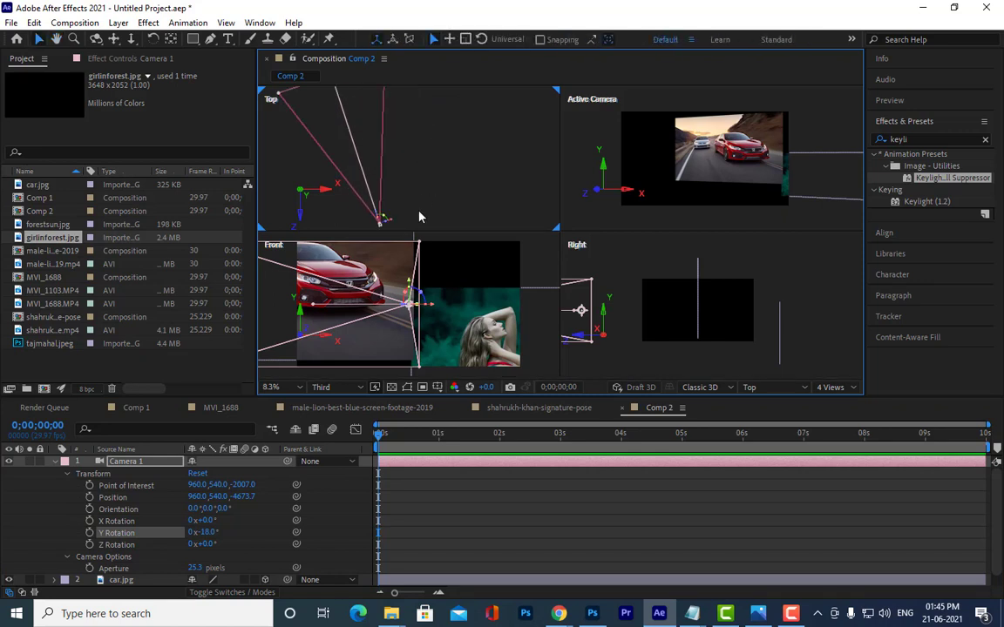
key(h)
drag(423, 201, 415, 128)
scroll(411, 207, up, 1)
key(v)
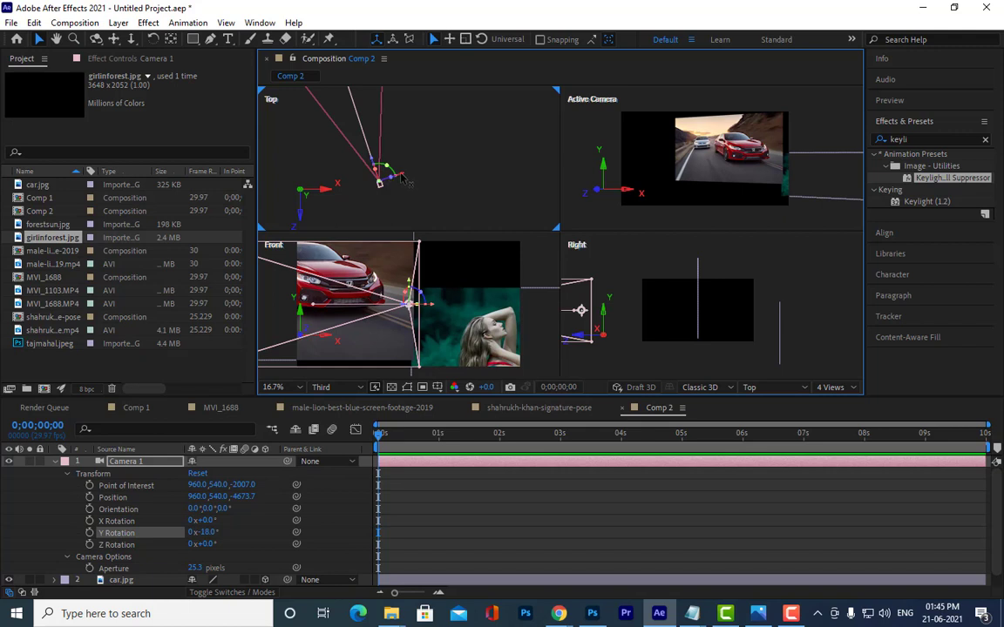
drag(403, 179, 473, 166)
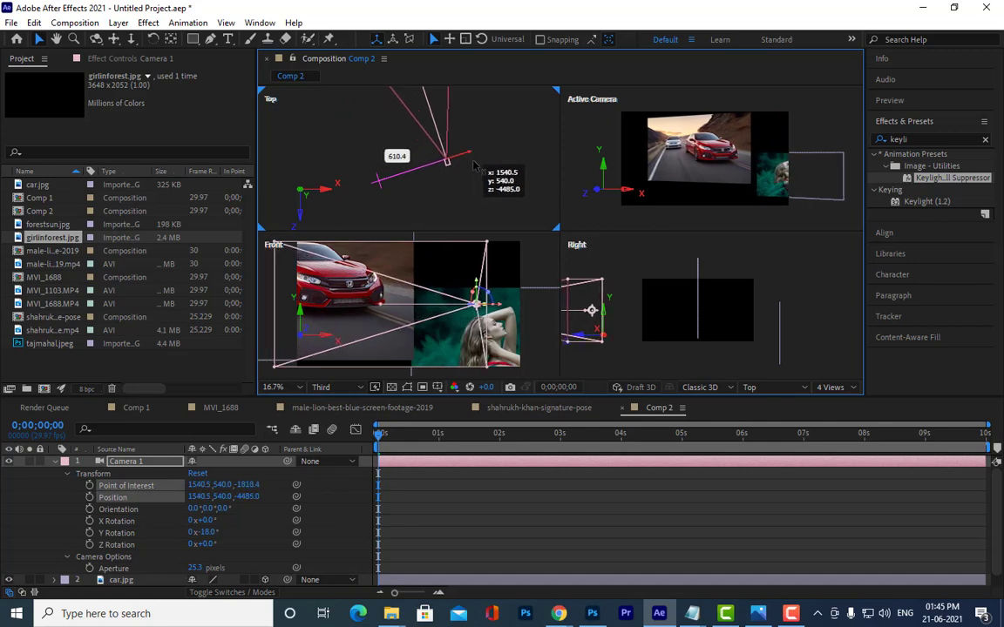
drag(473, 166, 484, 170)
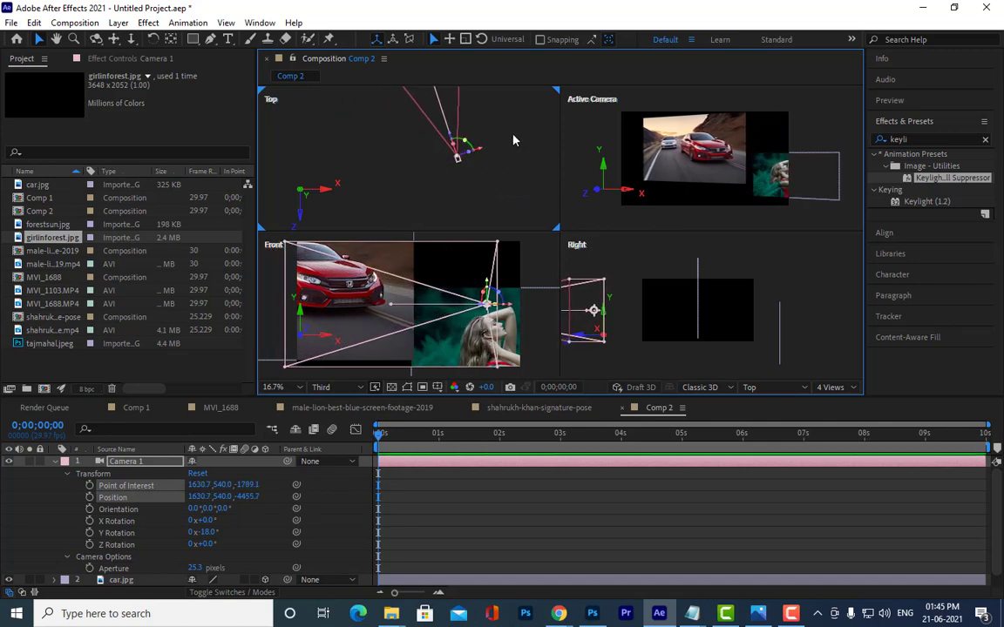
Fine-tune the camera's position to 2300, 540, −5054.2
key(h)
scroll(498, 190, down, 2)
key(v)
scroll(495, 174, down, 2)
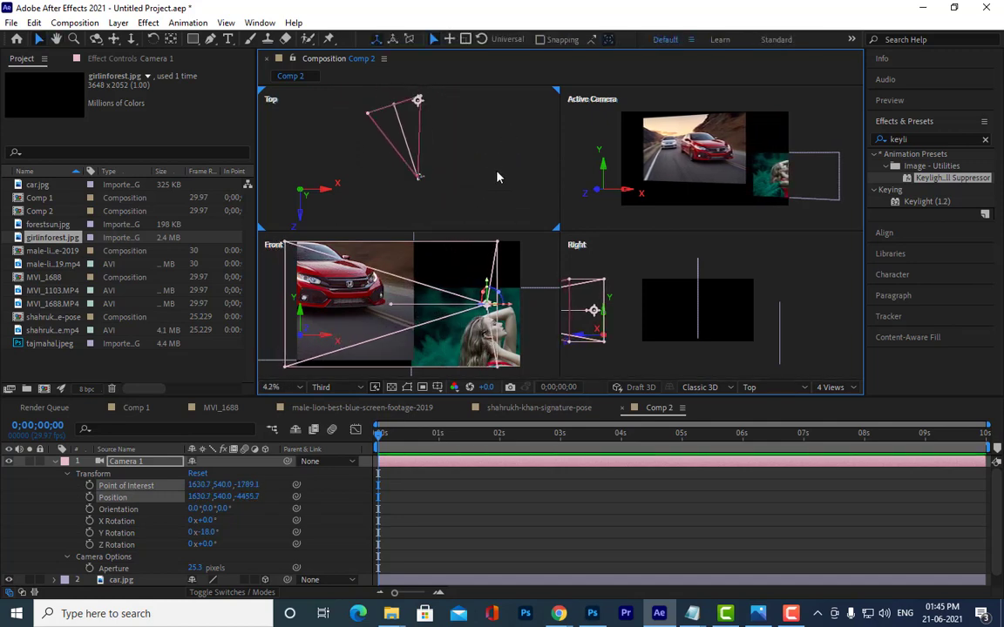
drag(490, 157, 466, 203)
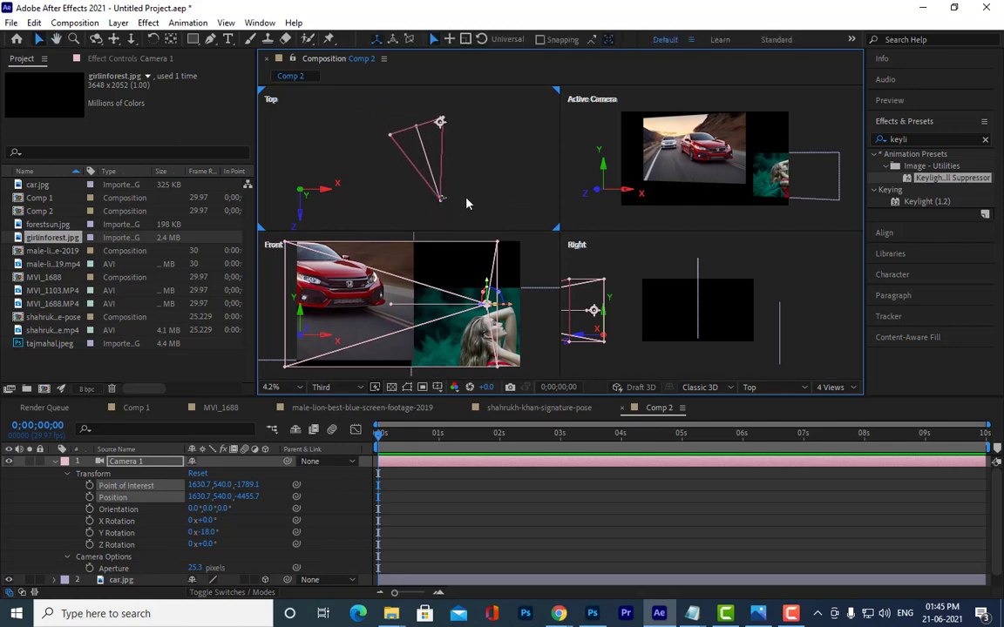
scroll(440, 198, up, 4)
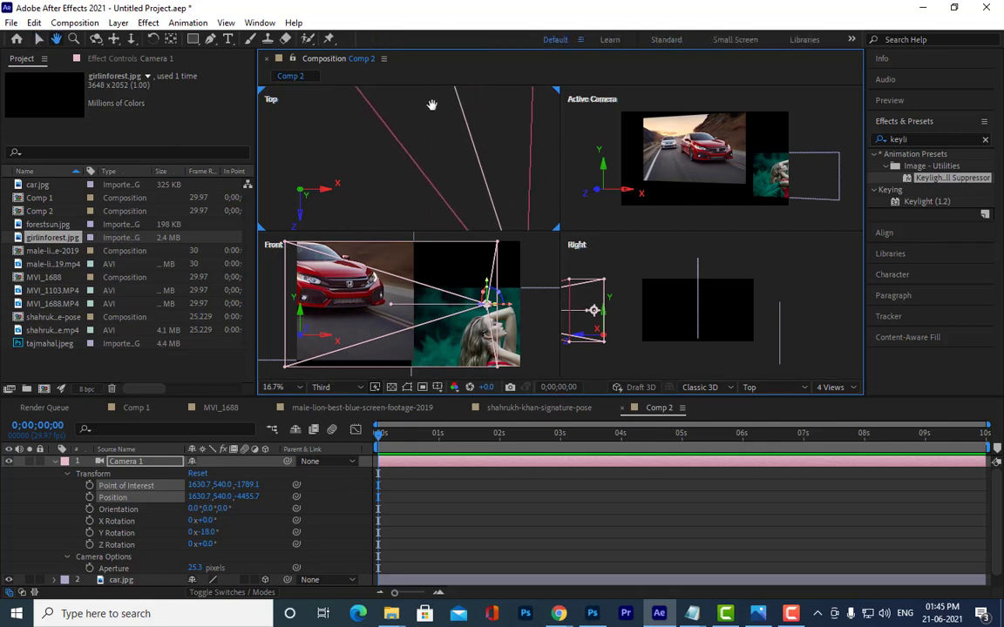
key(h)
key(v)
mouse_move(485, 215)
mouse_down()
mouse_move(541, 185)
mouse_move(533, 172)
mouse_up()
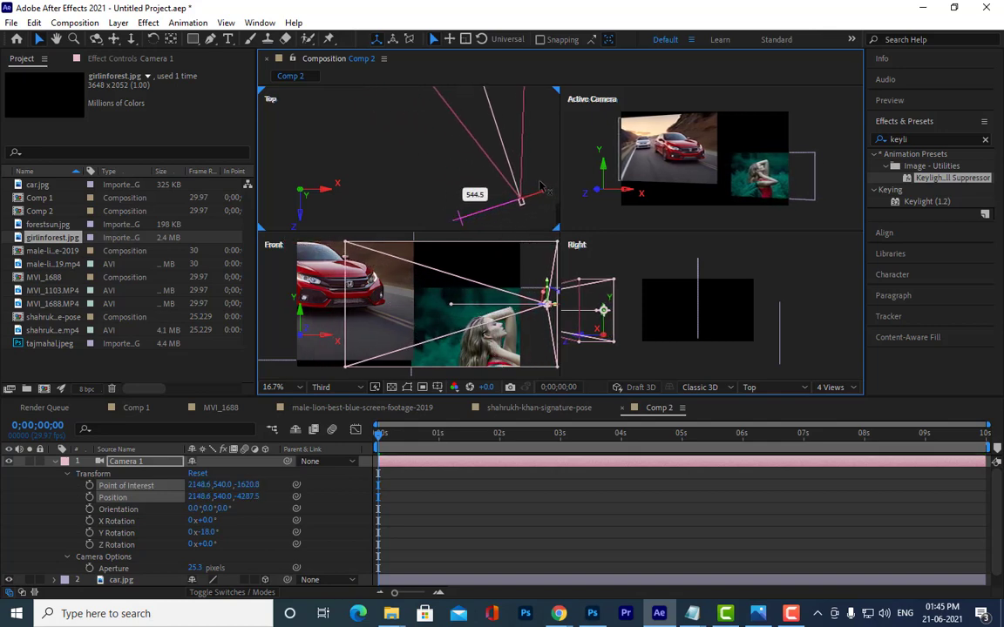
scroll(534, 172, down, 2)
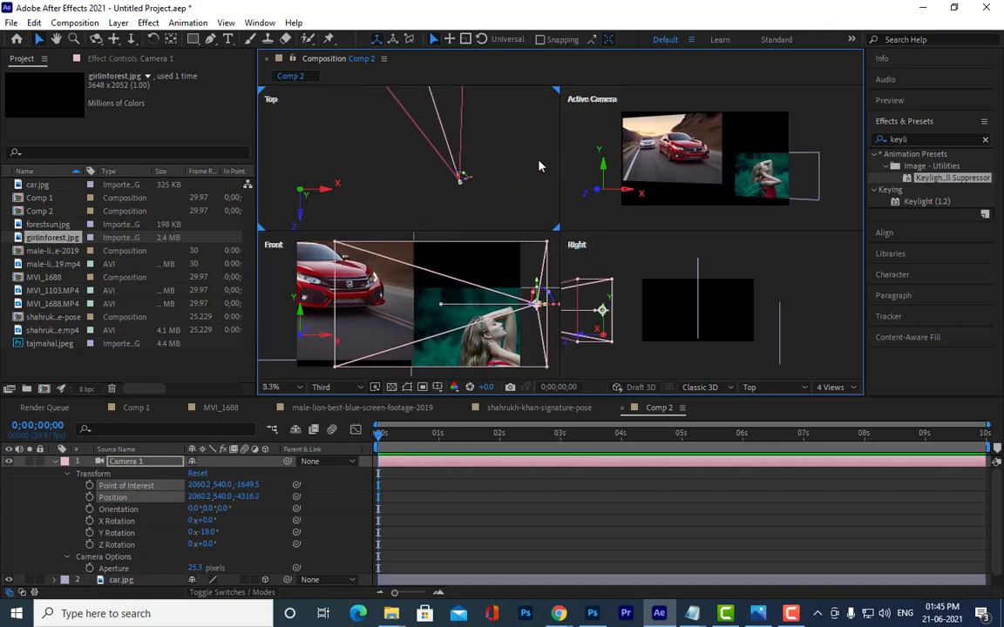
key(h)
key(v)
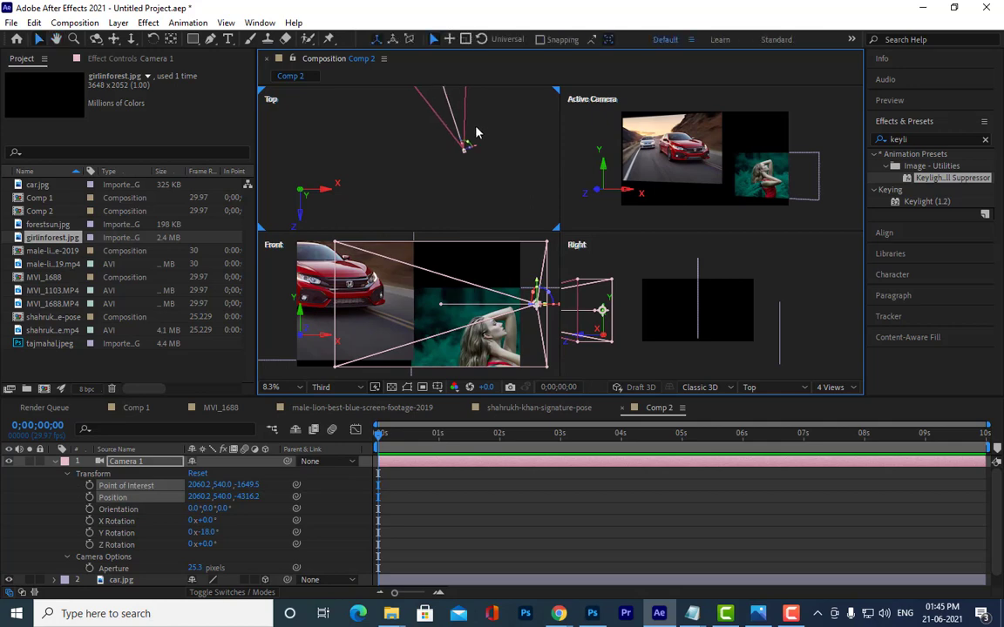
key(period)
mouse_move(519, 139)
mouse_down()
mouse_move(480, 140)
mouse_move(509, 220)
mouse_up()
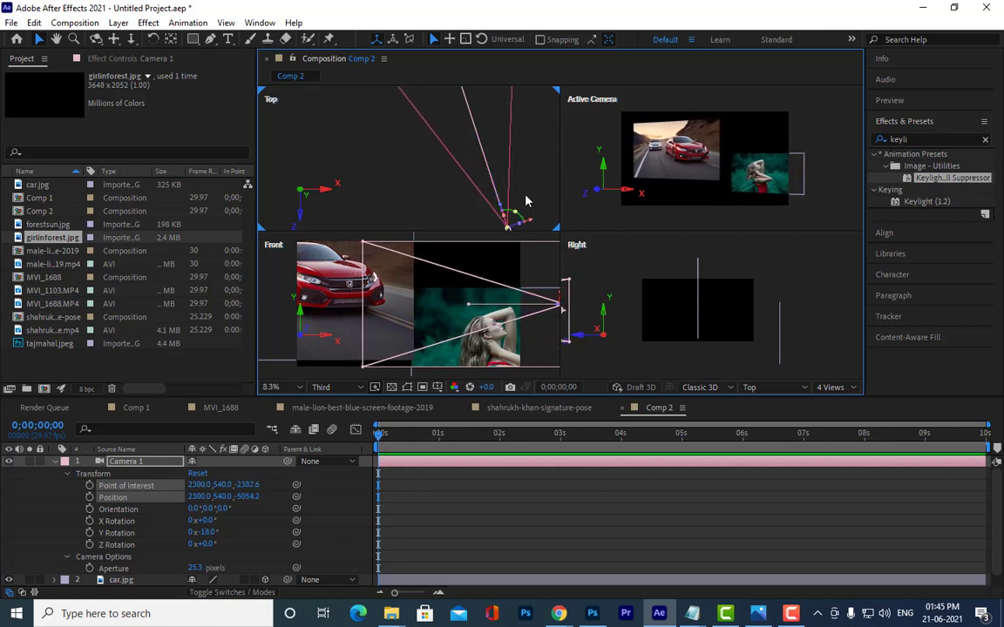
key(comma)
key(comma)
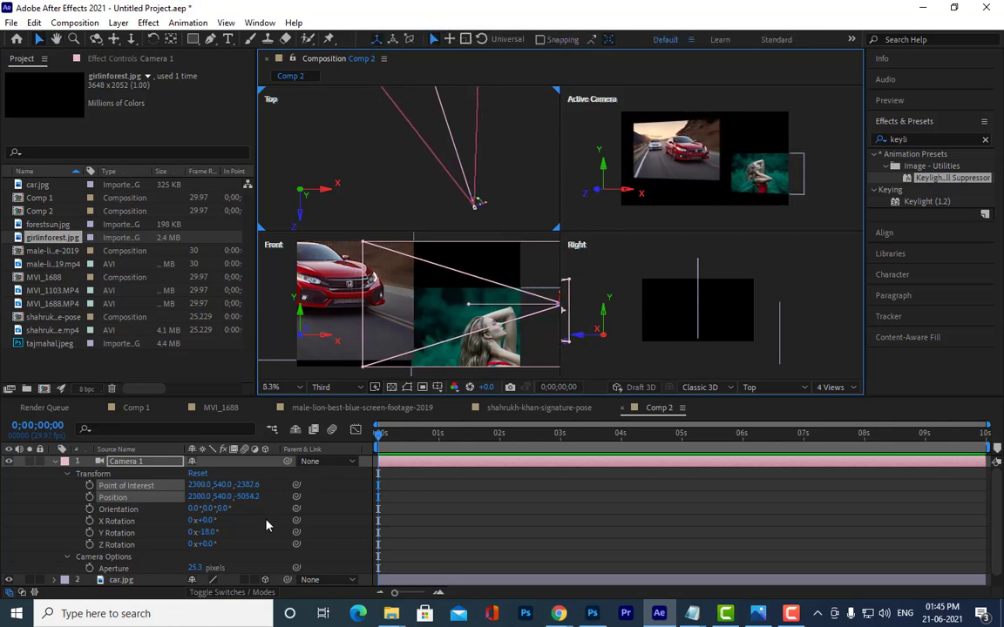
drag(475, 141, 488, 143)
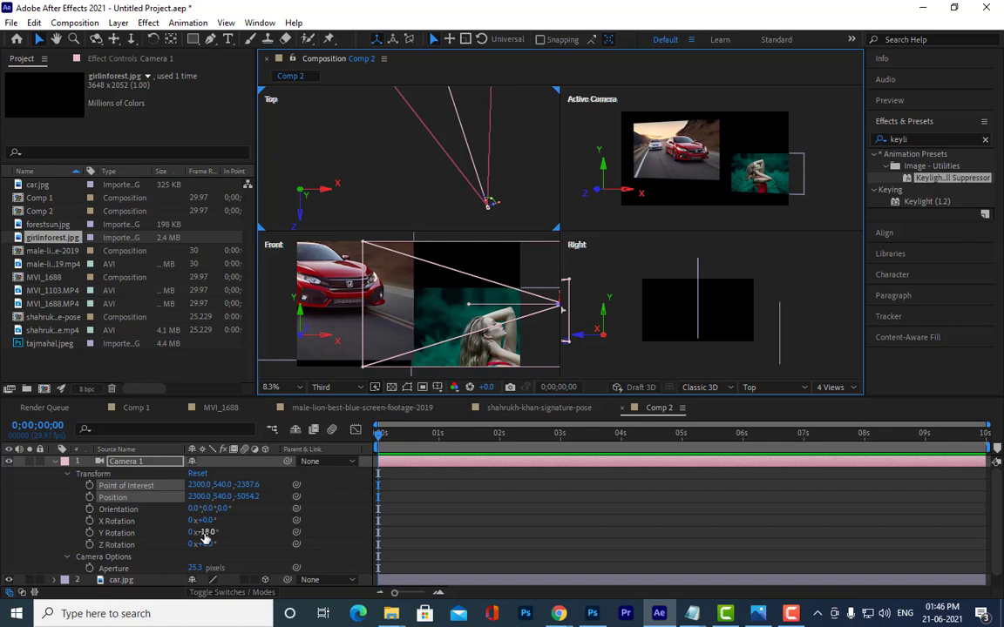
Ease Camera 1's Y Rotation from -18° to -4° and slide the camera left toward the car image
key(Return)
mouse_move(202, 533)
mouse_down()
mouse_move(214, 533)
mouse_move(208, 541)
mouse_up()
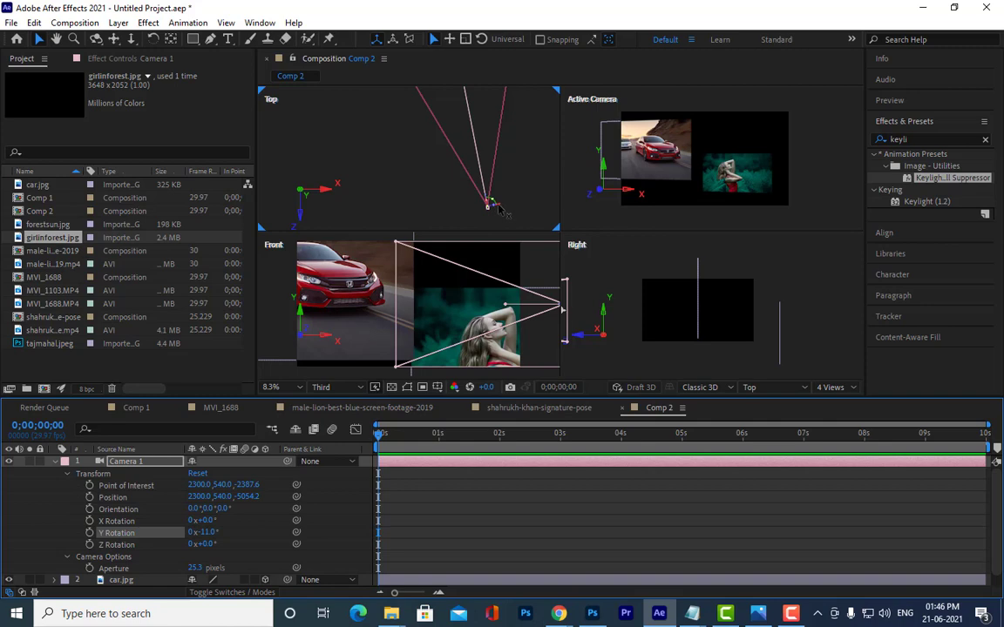
mouse_move(499, 208)
mouse_down()
mouse_move(433, 202)
mouse_move(352, 260)
mouse_up()
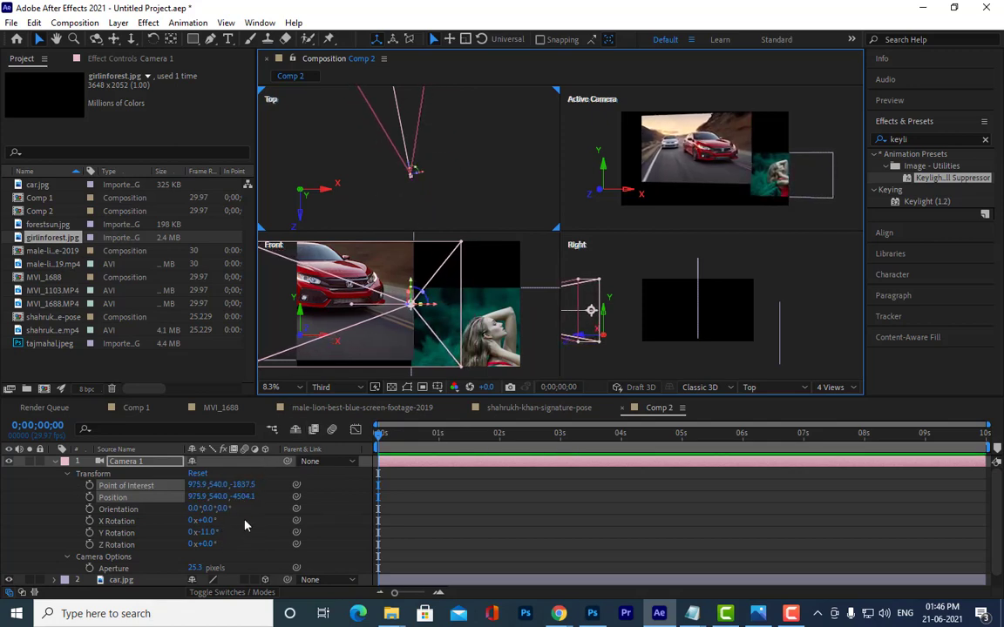
scroll(482, 140, up, 2)
scroll(488, 161, up, 2)
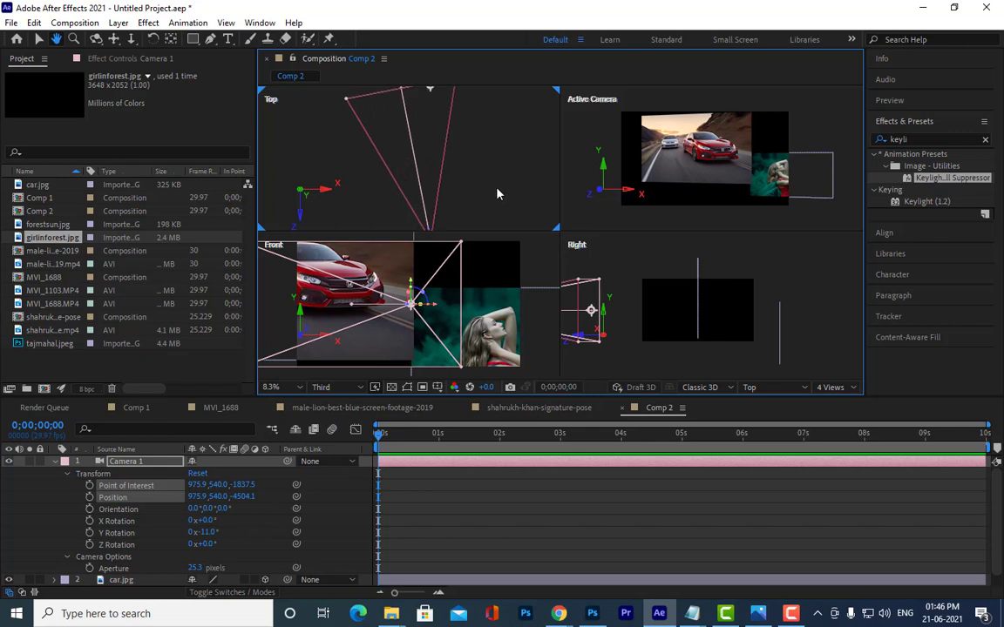
scroll(484, 152, up, 1)
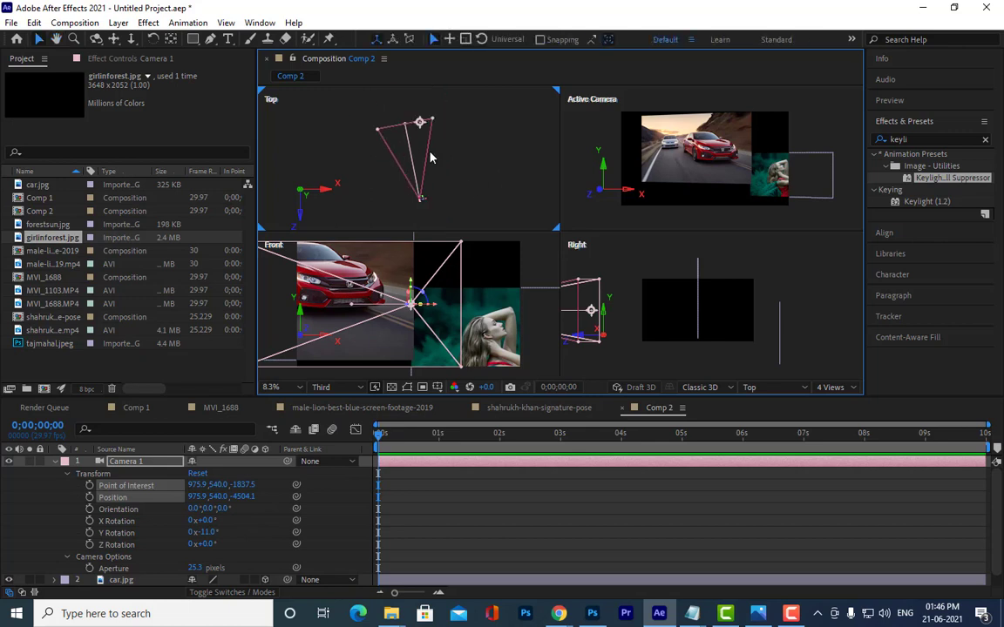
scroll(493, 161, down, 5)
key(h)
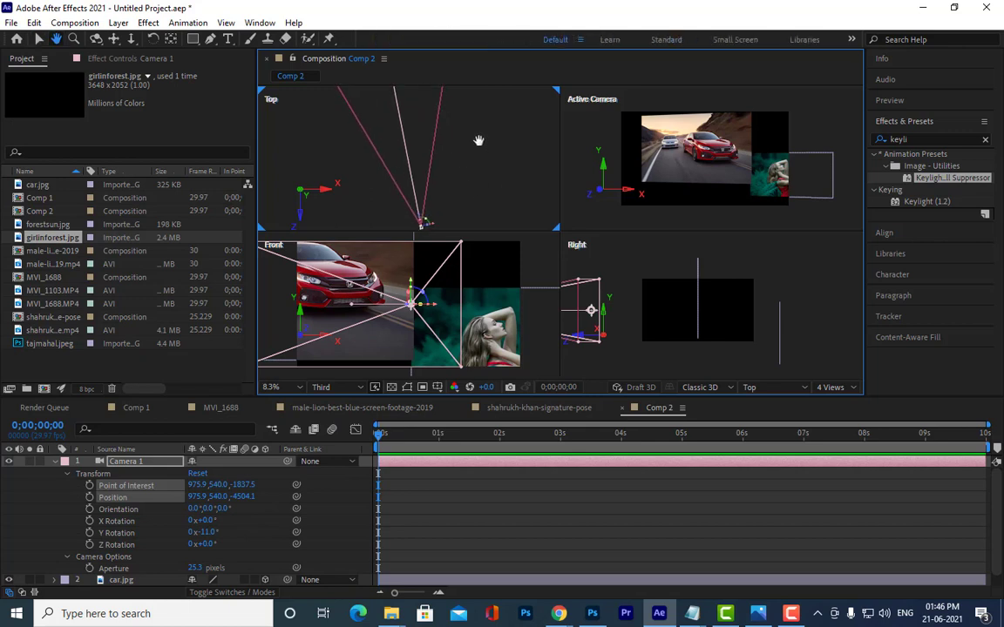
key(v)
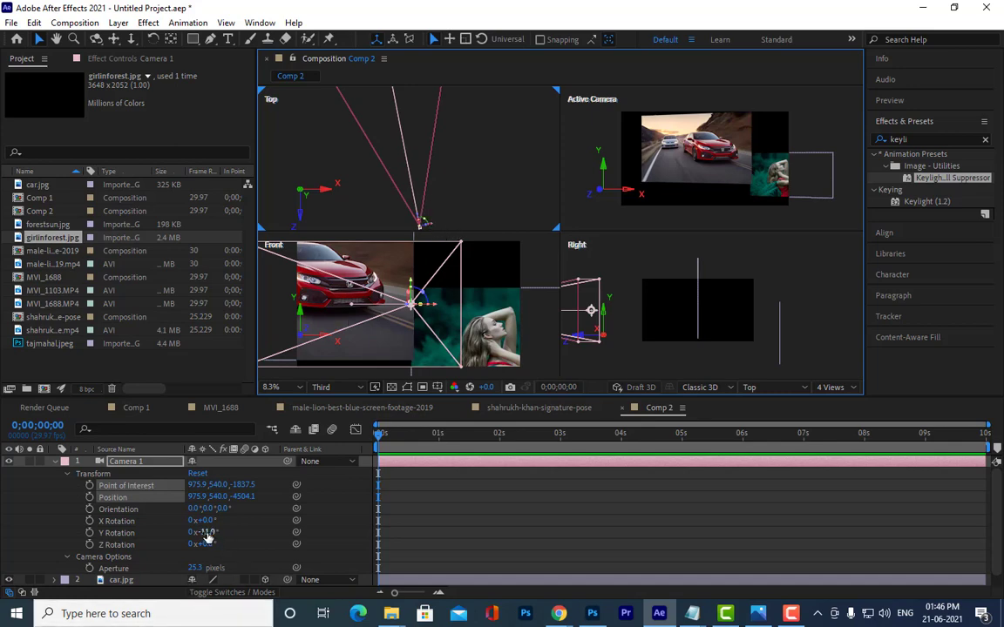
Try Camera 1's Y Rotation at about 11° and 8°, then reset it to 0°
drag(206, 537, 222, 532)
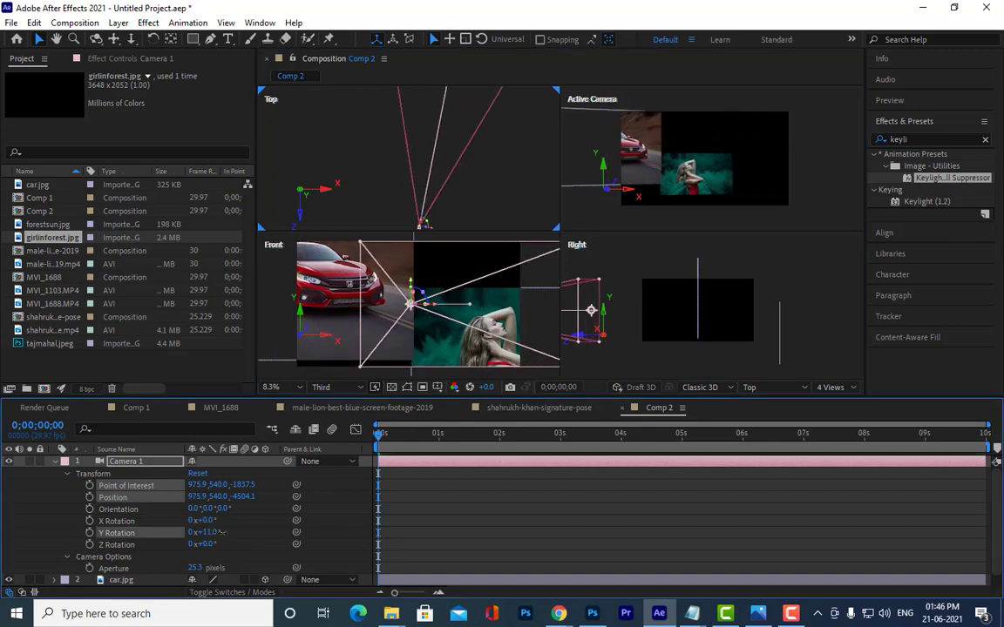
drag(222, 532, 216, 529)
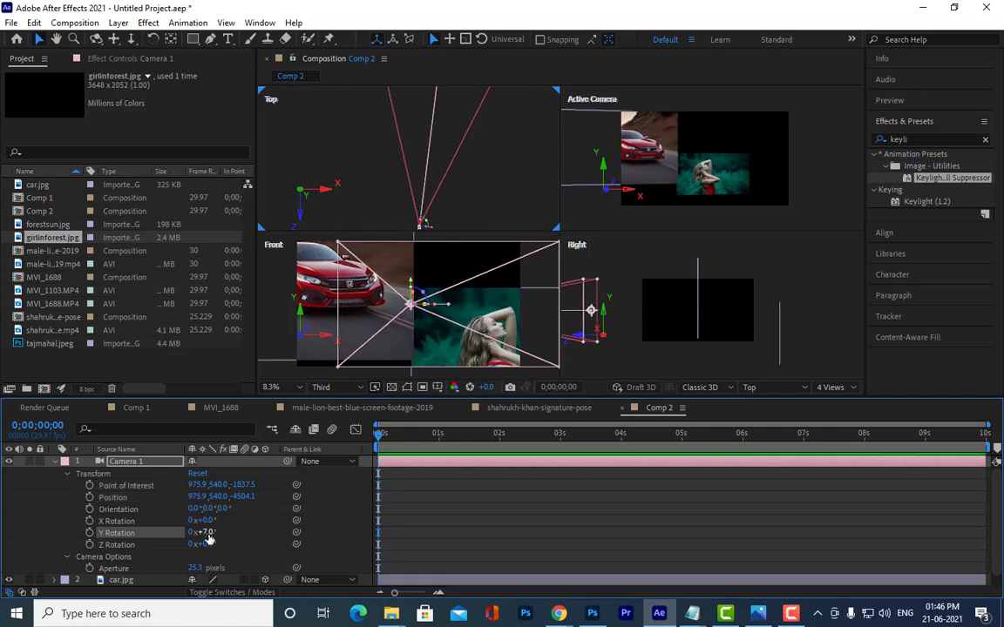
drag(206, 532, 200, 532)
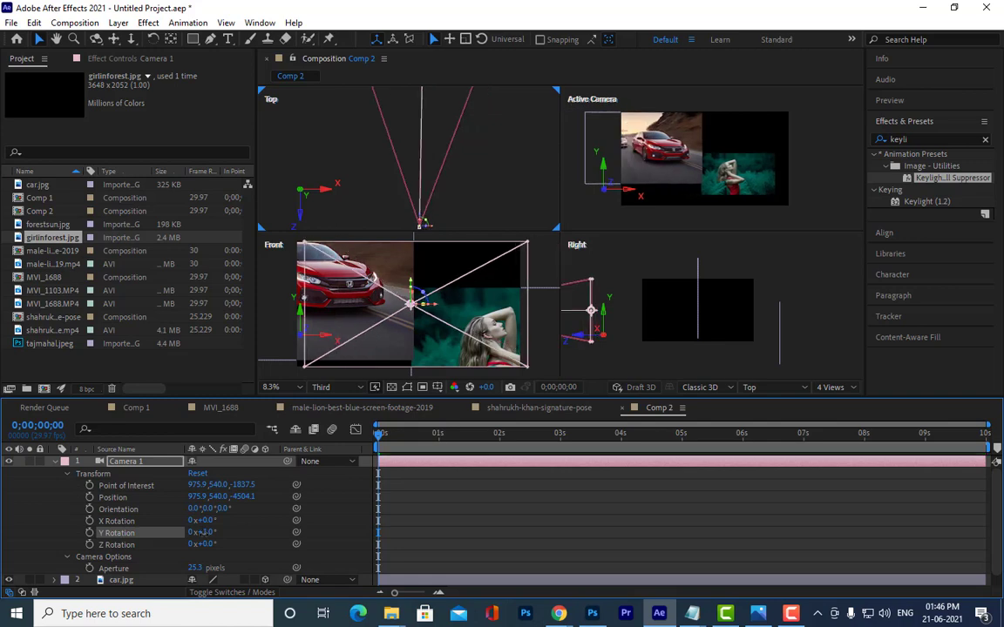
key(h)
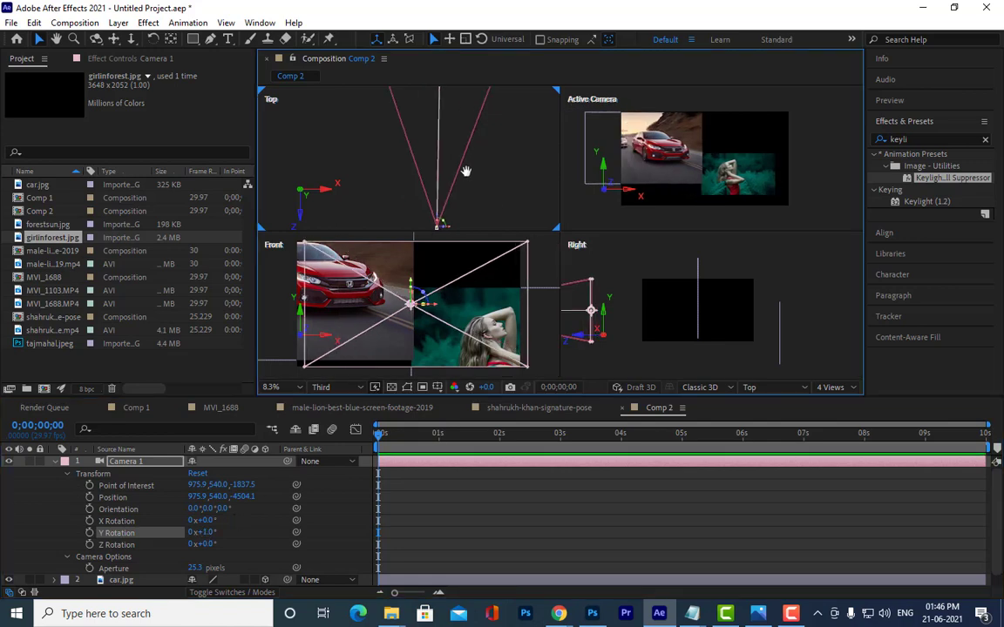
drag(466, 169, 488, 157)
key(v)
Move Camera 1 further left and pull it back to about -83, 540, -6117.8
mouse_move(476, 221)
mouse_down()
mouse_move(408, 221)
mouse_move(403, 209)
mouse_move(395, 250)
mouse_up()
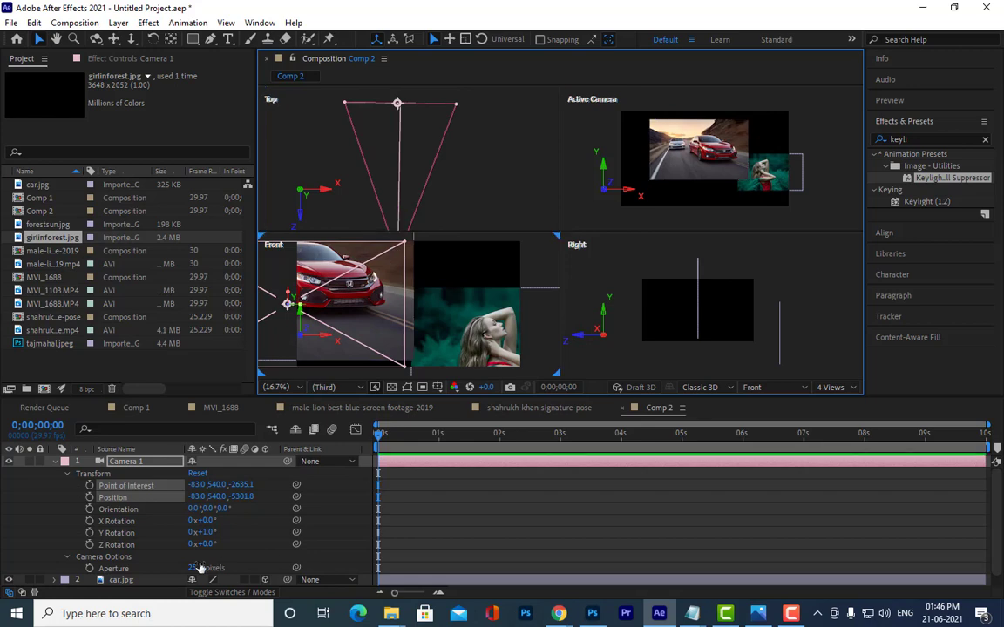
mouse_move(206, 532)
mouse_down()
mouse_move(193, 532)
mouse_move(211, 532)
mouse_up()
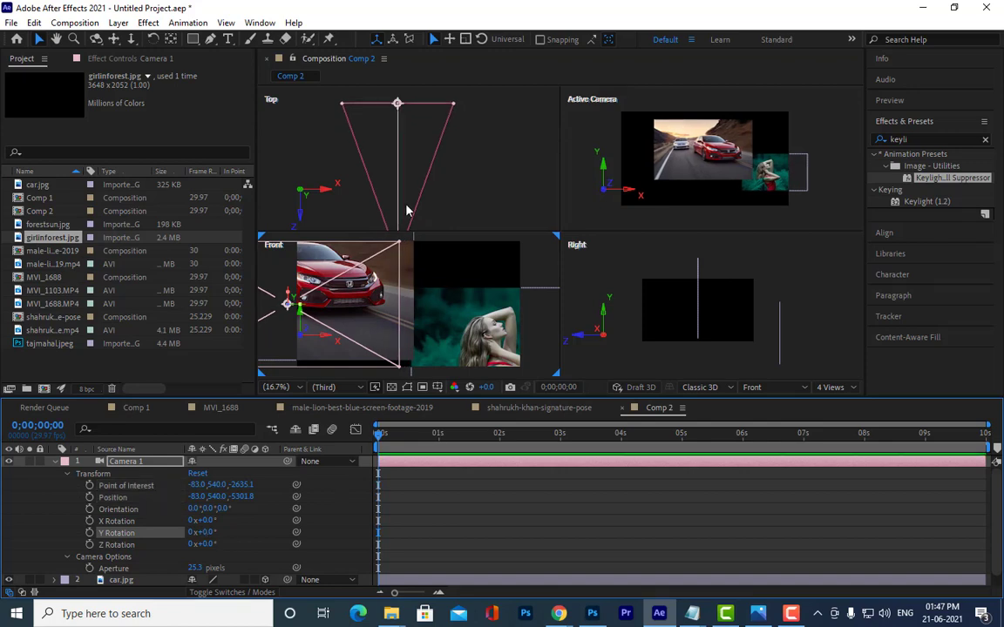
scroll(384, 161, down, 2)
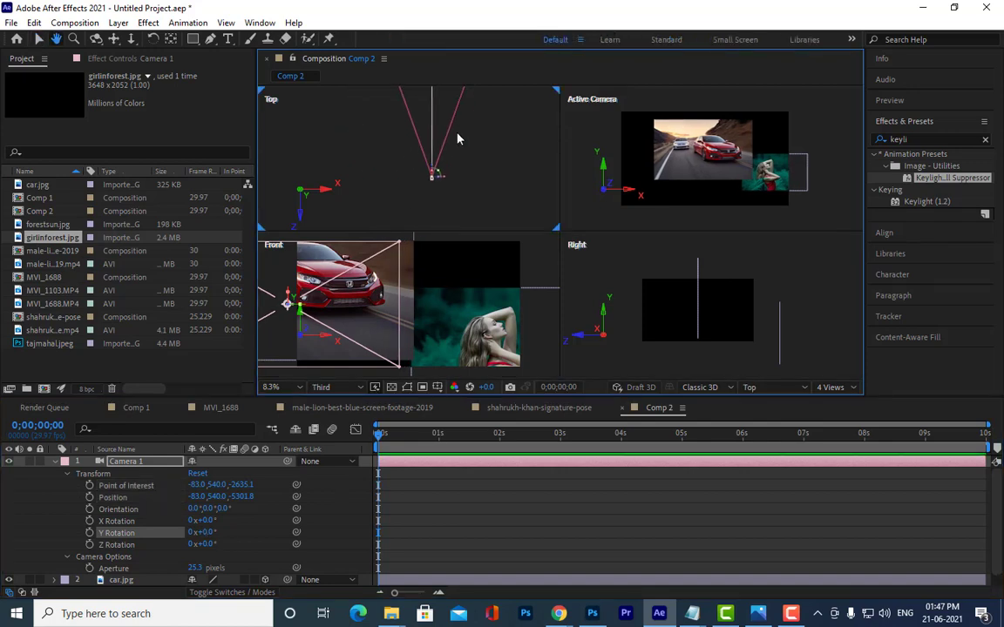
key(v)
drag(435, 177, 435, 224)
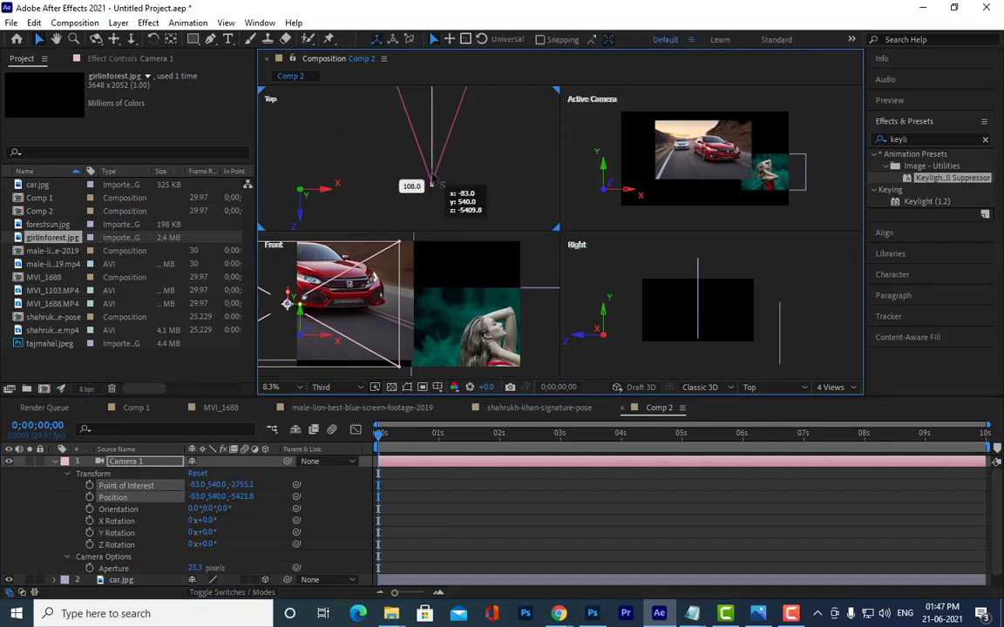
Collapse Camera 1 and drag tajmahal.jpeg from the Project panel into the Comp 2 timeline
click(55, 461)
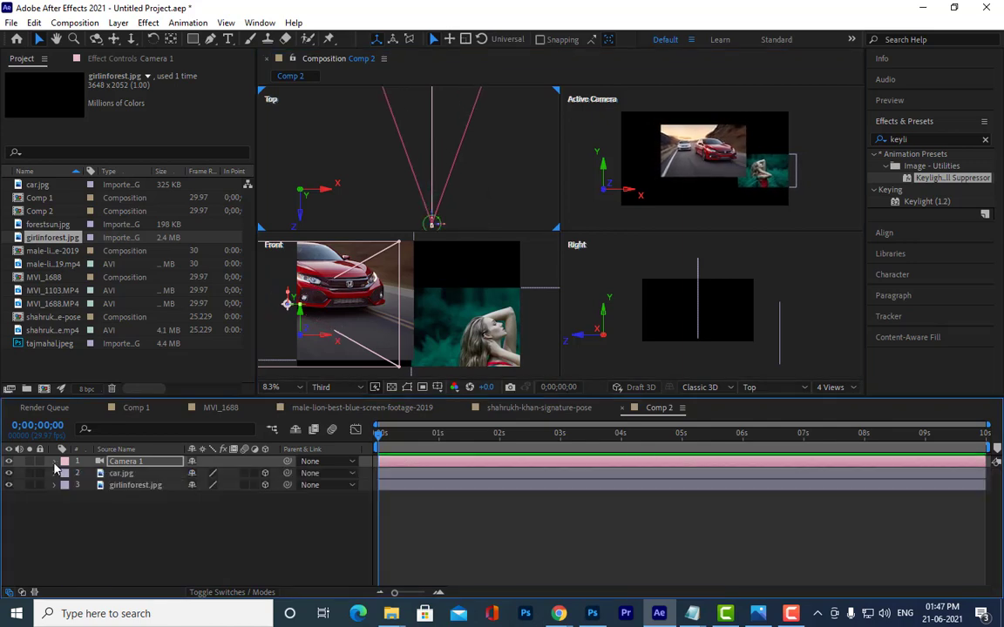
right_click(72, 361)
mouse_move(148, 425)
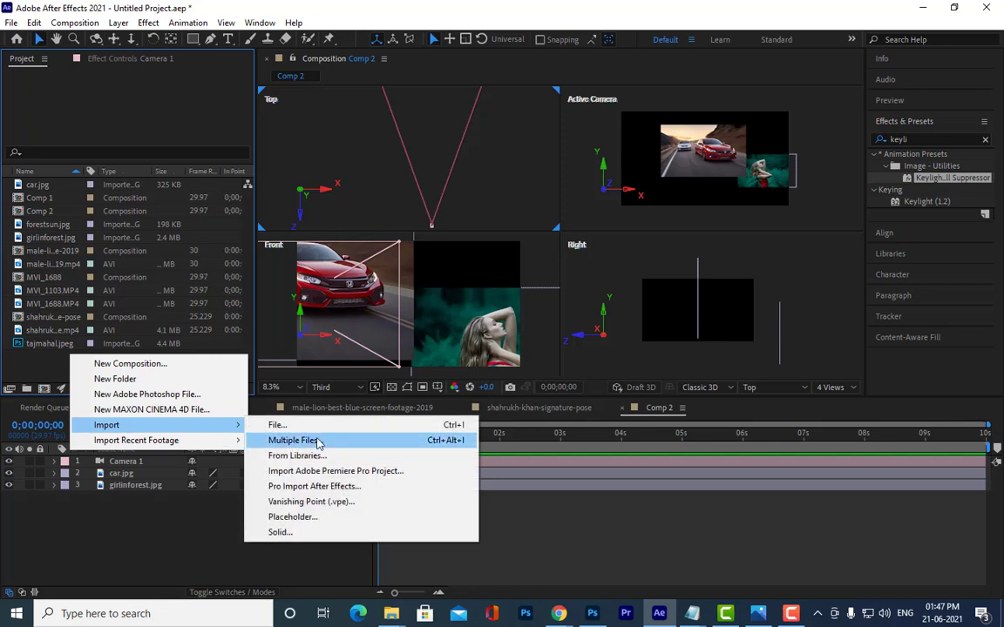
click(50, 345)
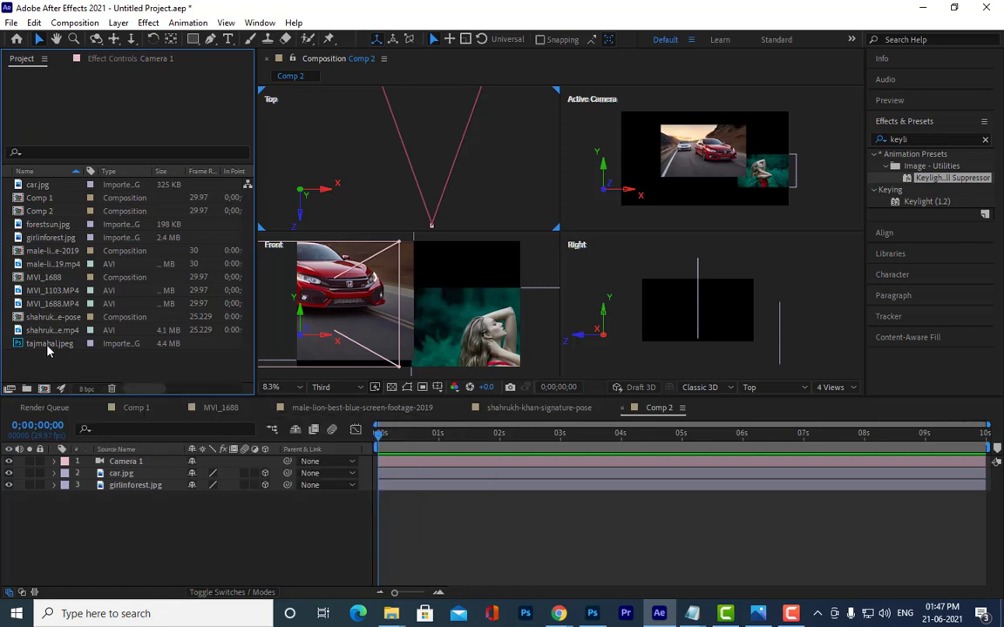
click(50, 345)
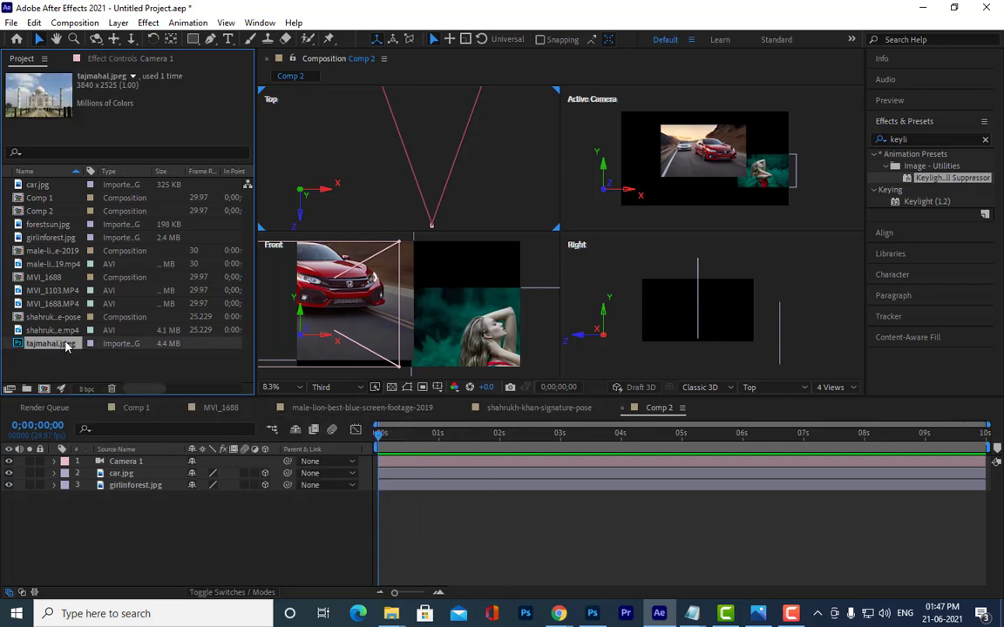
drag(65, 345, 87, 520)
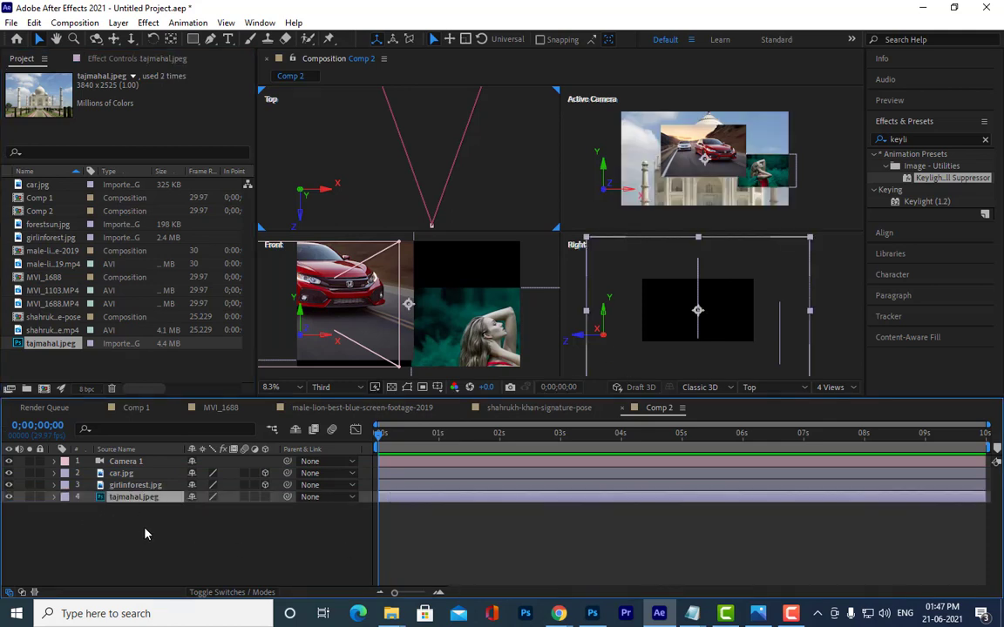
click(805, 131)
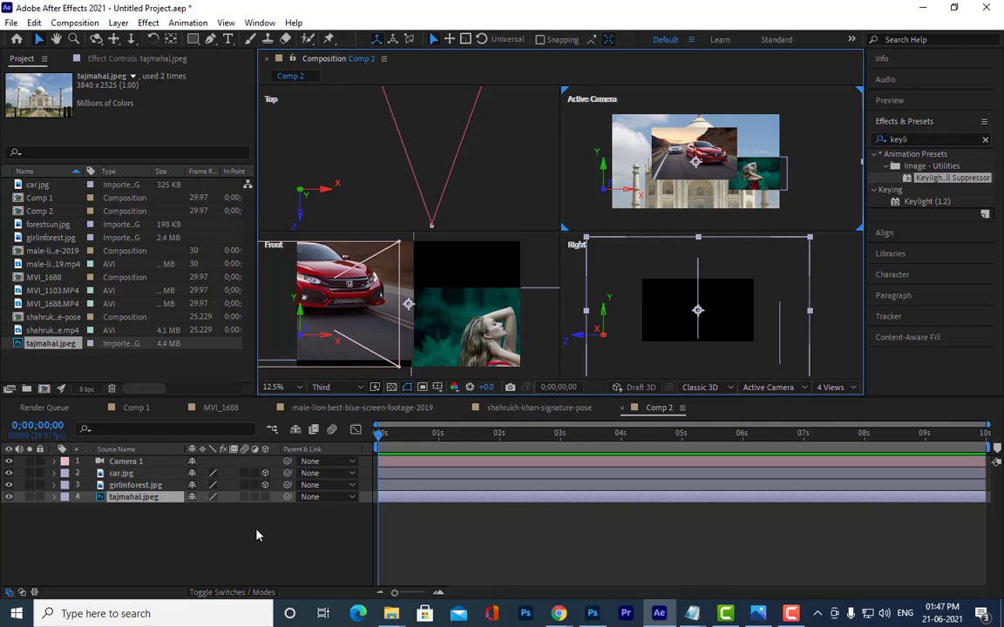
Make tajmahal.jpeg a 3D layer and zoom the Top view out to locate it
click(265, 497)
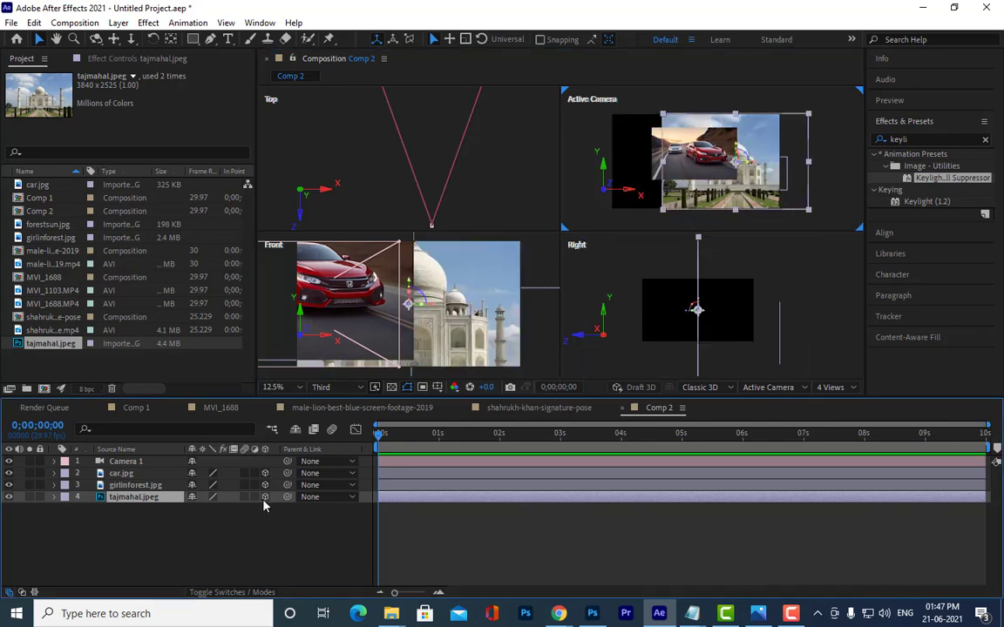
click(482, 128)
scroll(495, 144, down, 3)
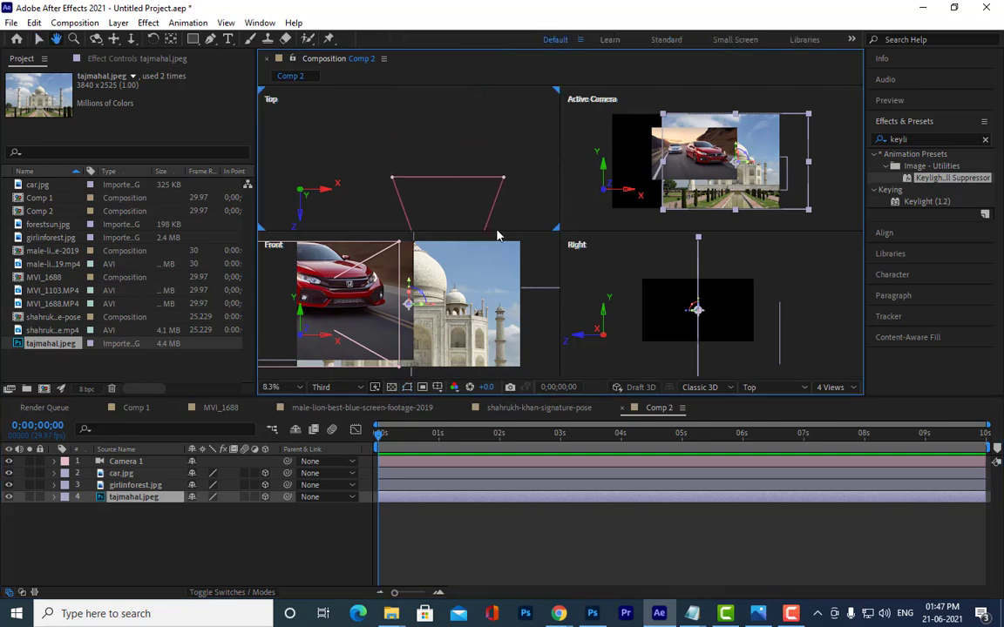
scroll(496, 146, down, 2)
mouse_move(486, 136)
mouse_down()
mouse_move(445, 172)
mouse_move(433, 207)
mouse_up()
scroll(446, 172, up, 2)
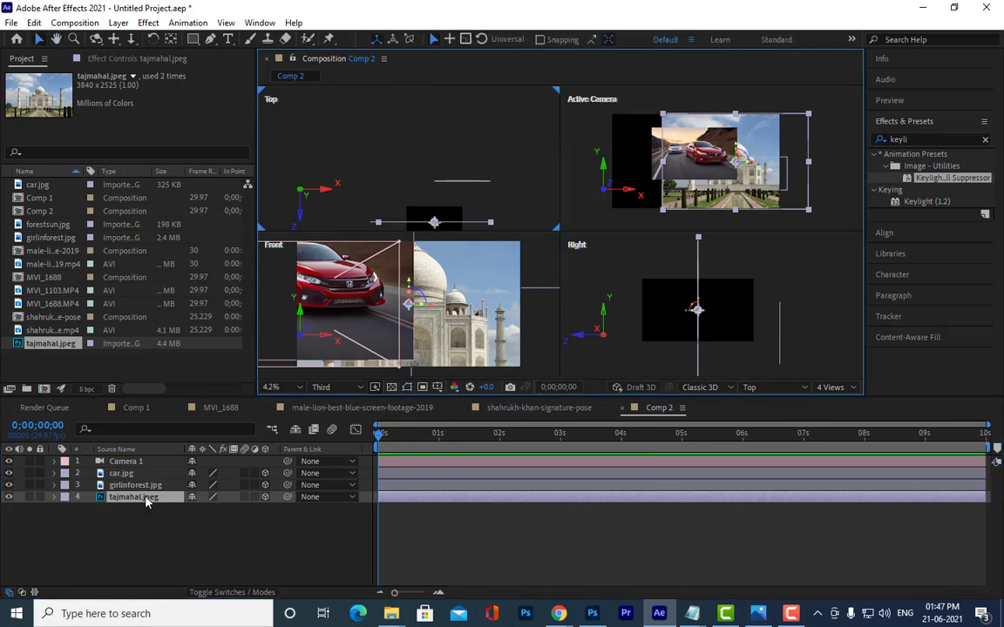
drag(494, 168, 493, 44)
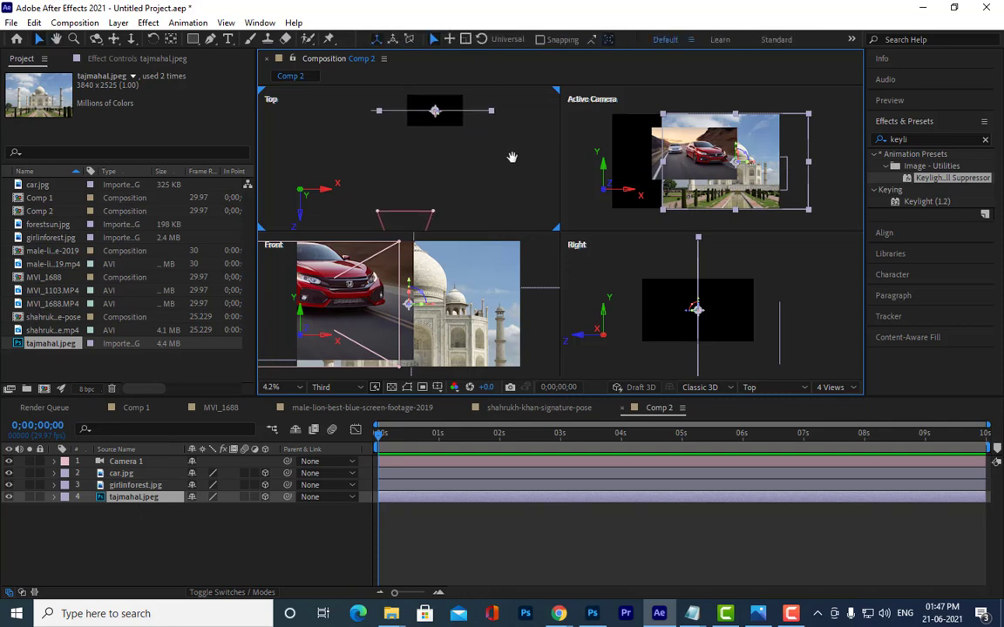
drag(513, 157, 496, 258)
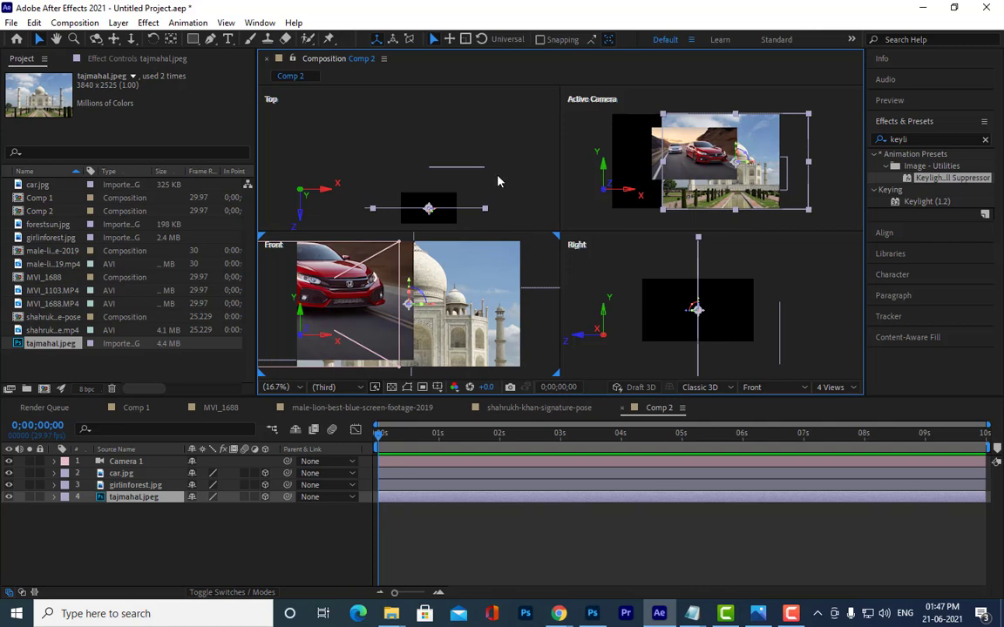
drag(498, 181, 491, 175)
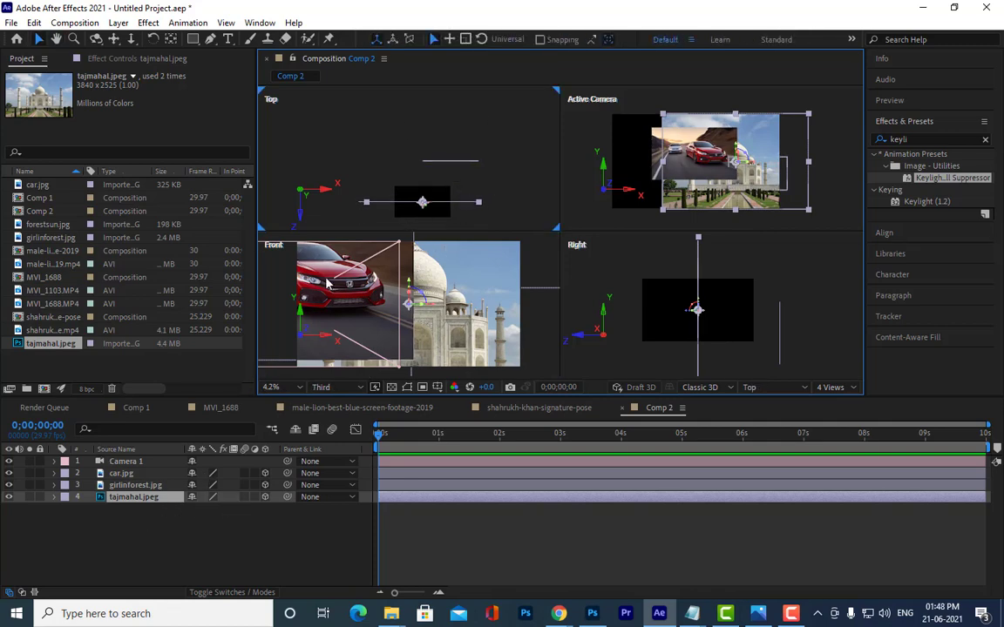
drag(438, 214, 428, 169)
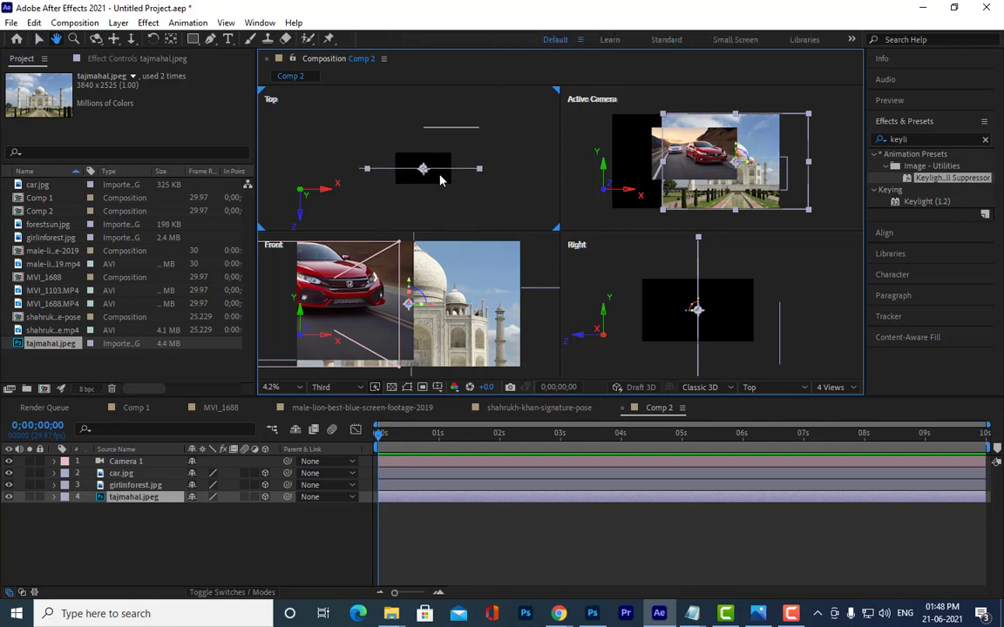
scroll(443, 177, up, 1)
scroll(435, 214, up, 1)
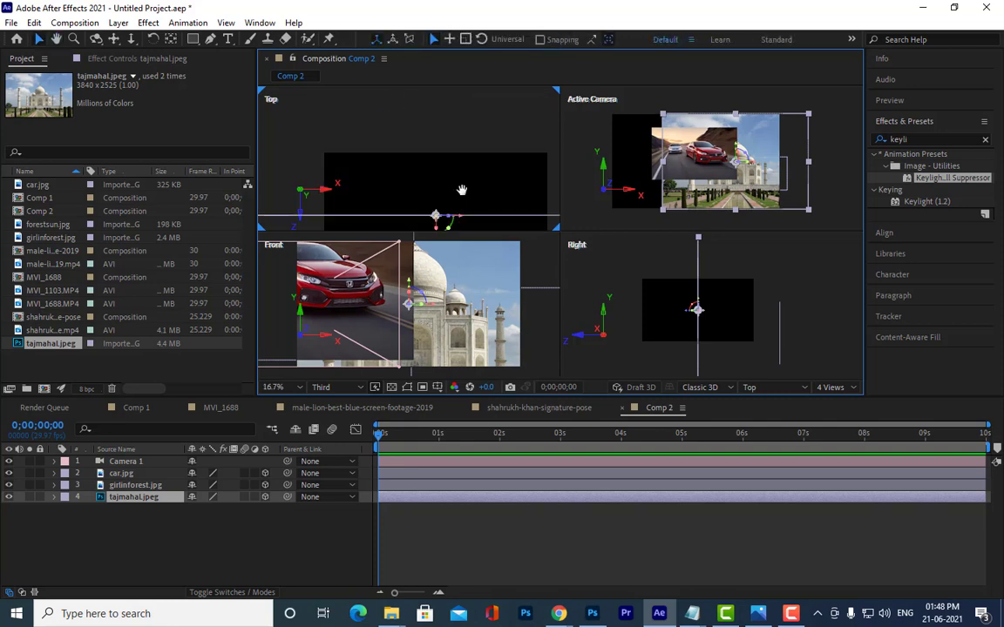
mouse_move(435, 217)
mouse_down()
mouse_move(455, 138)
mouse_move(432, 185)
mouse_move(427, 113)
mouse_up()
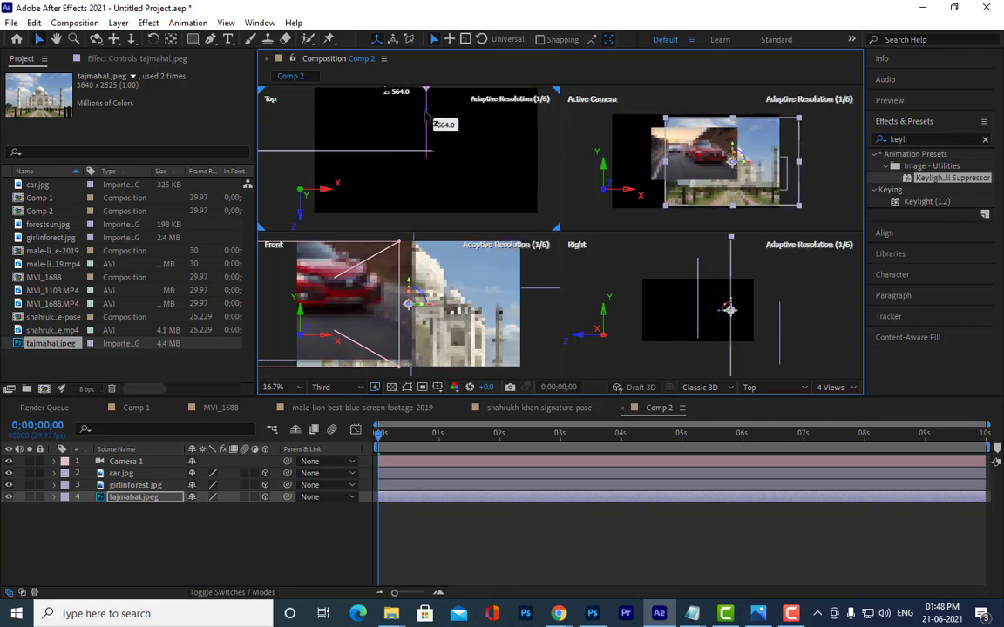
scroll(439, 115, down, 1)
mouse_move(441, 107)
mouse_down()
mouse_move(427, 198)
mouse_move(408, 105)
mouse_move(467, 148)
mouse_move(388, 137)
mouse_up()
Scale the Taj Mahal image down to about 72% and move it left in the scene
key(v)
key(s)
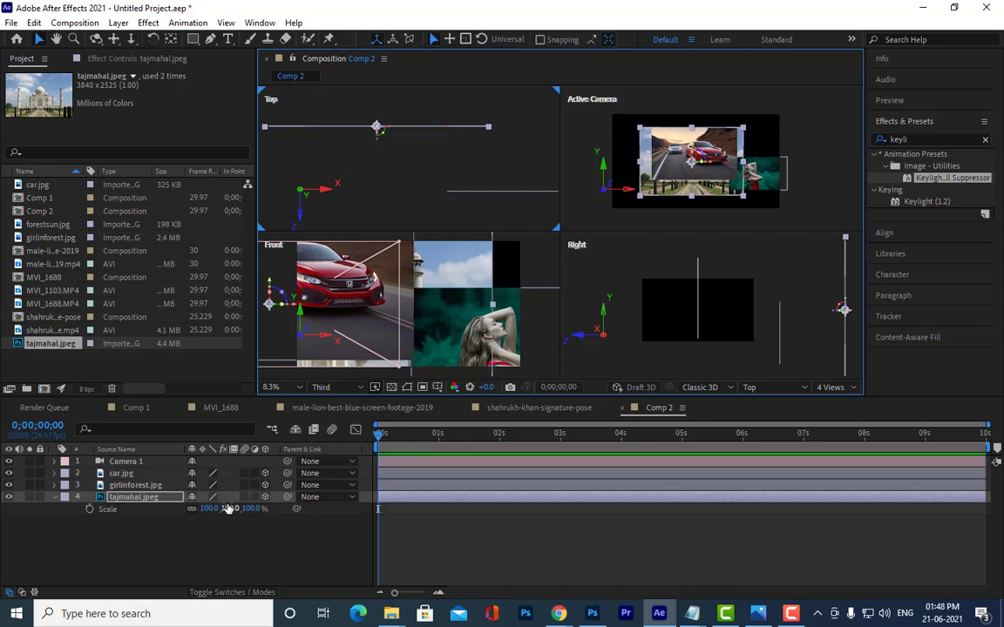
drag(251, 509, 223, 509)
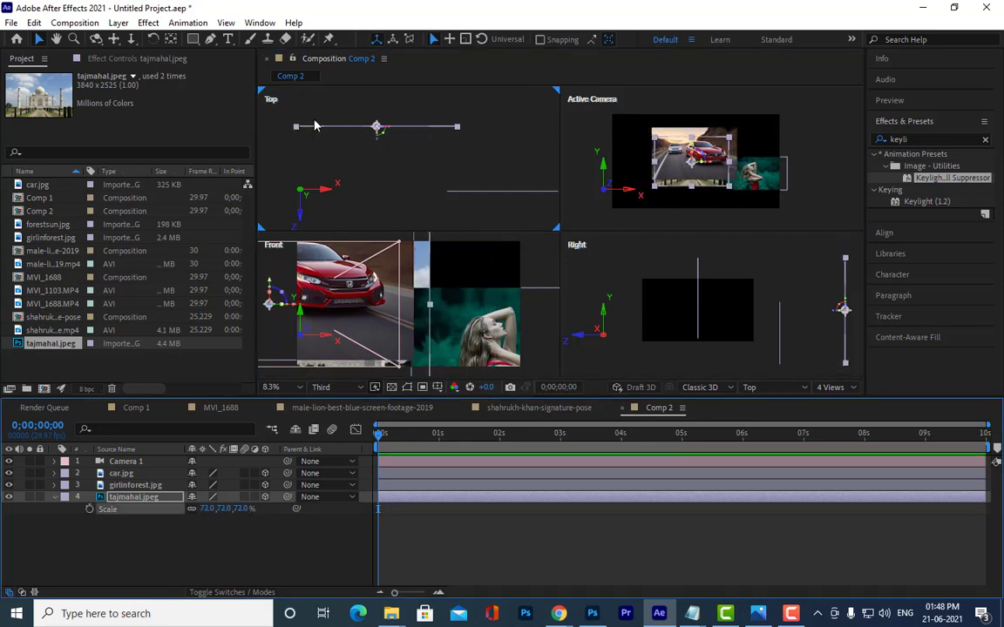
mouse_move(376, 129)
mouse_down()
mouse_move(292, 137)
mouse_move(322, 144)
mouse_move(329, 106)
mouse_up()
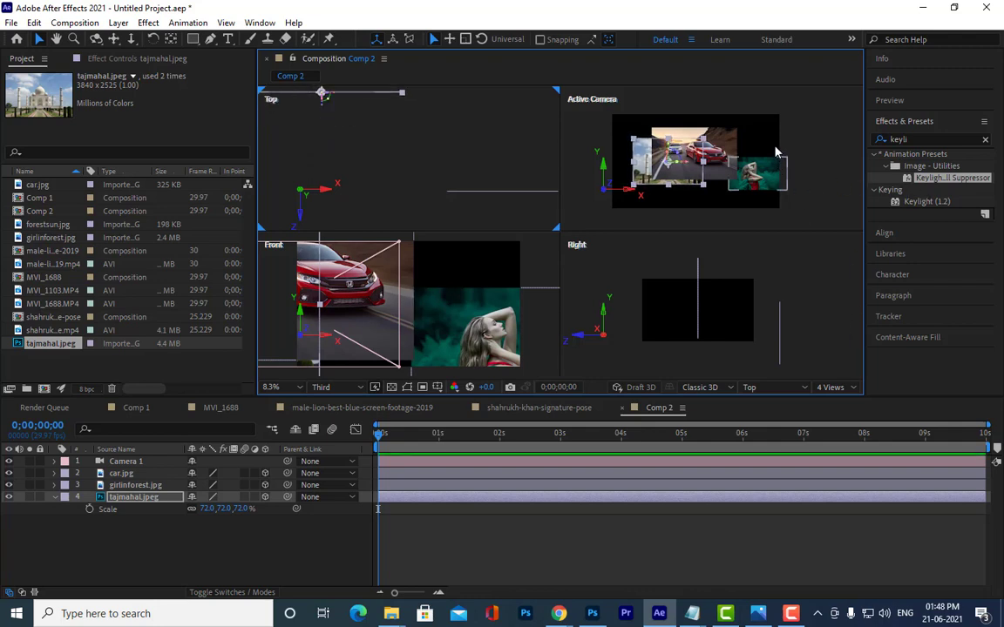
Reframe the views around the camera and select the car.jpg and tajmahal.jpeg layers
drag(774, 152, 750, 153)
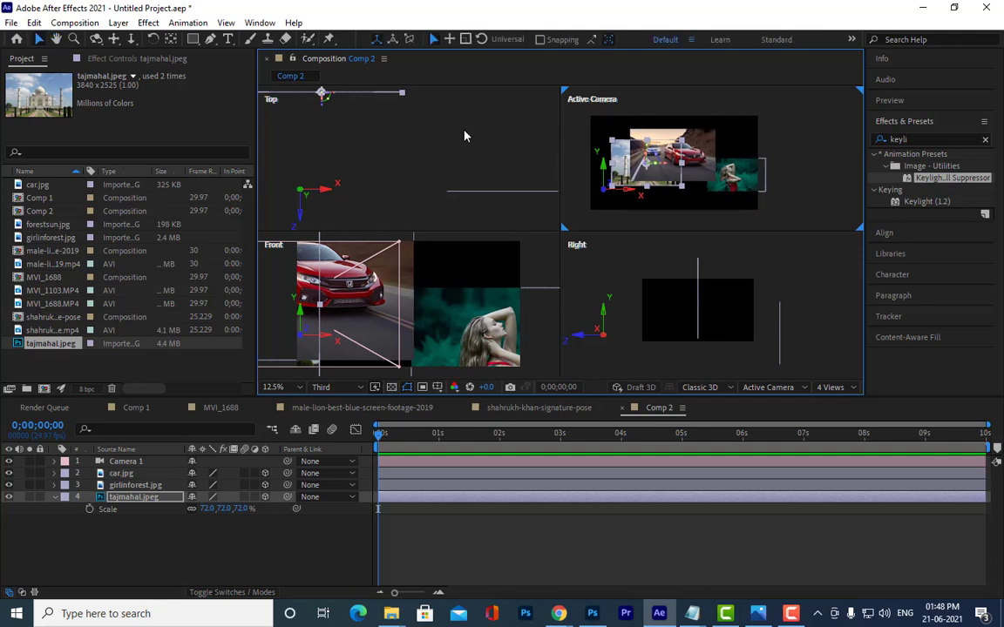
scroll(464, 137, down, 3)
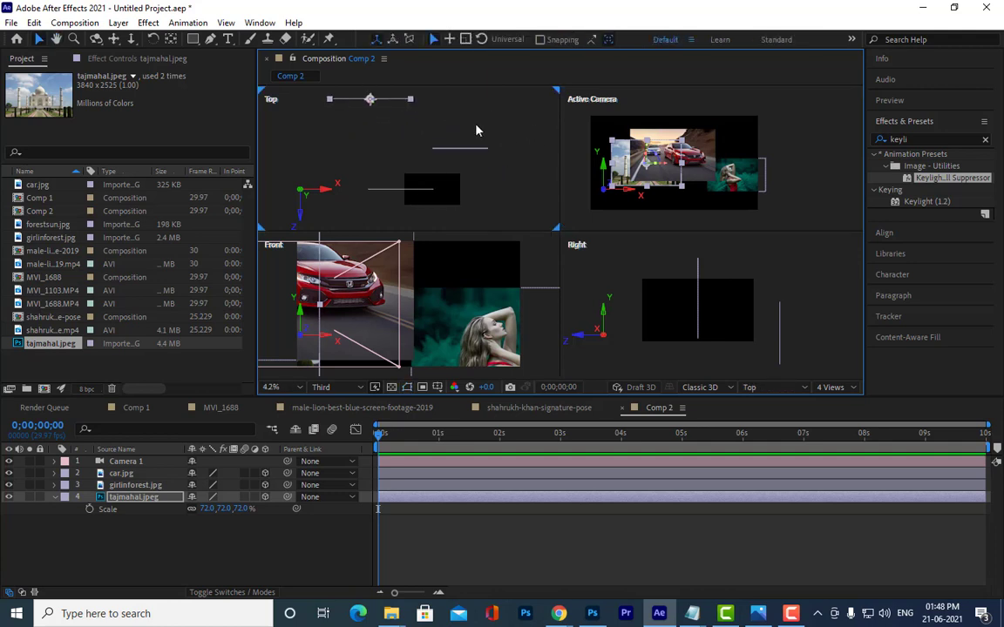
scroll(476, 131, down, 2)
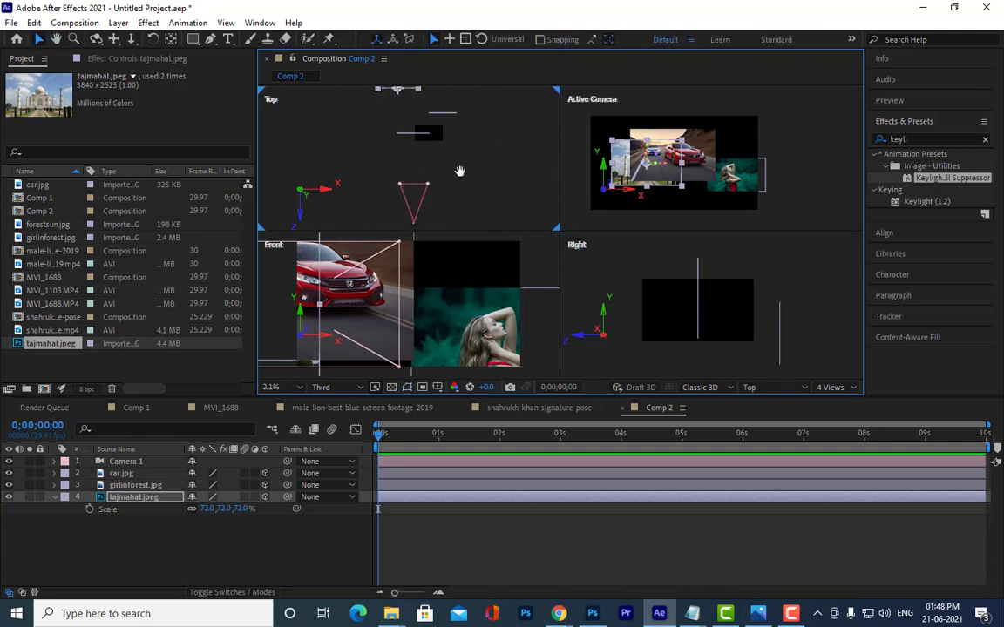
mouse_move(455, 110)
mouse_down()
mouse_move(463, 146)
mouse_move(453, 157)
mouse_up()
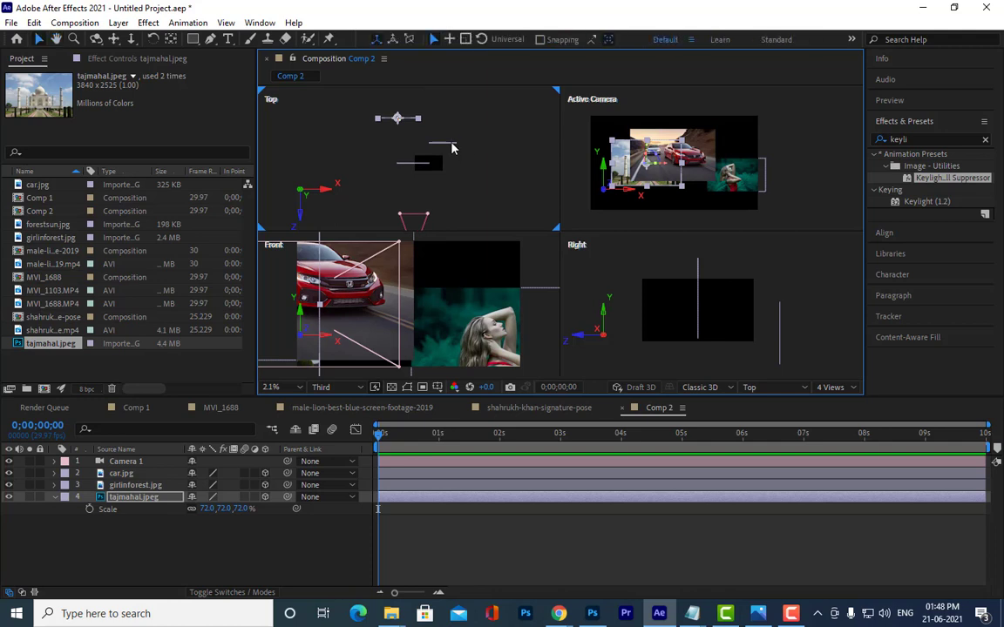
click(127, 475)
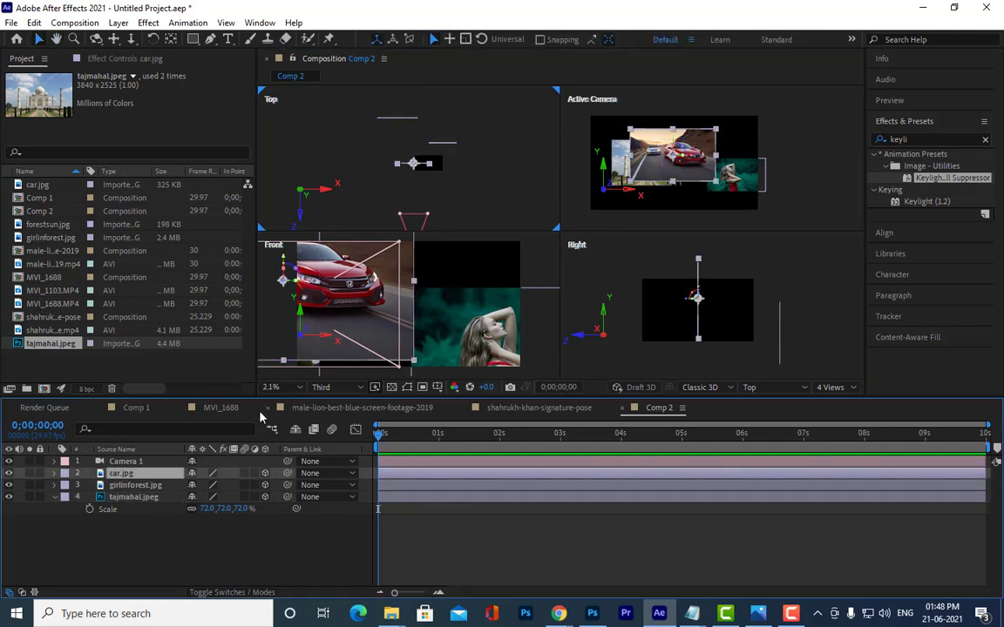
click(136, 497)
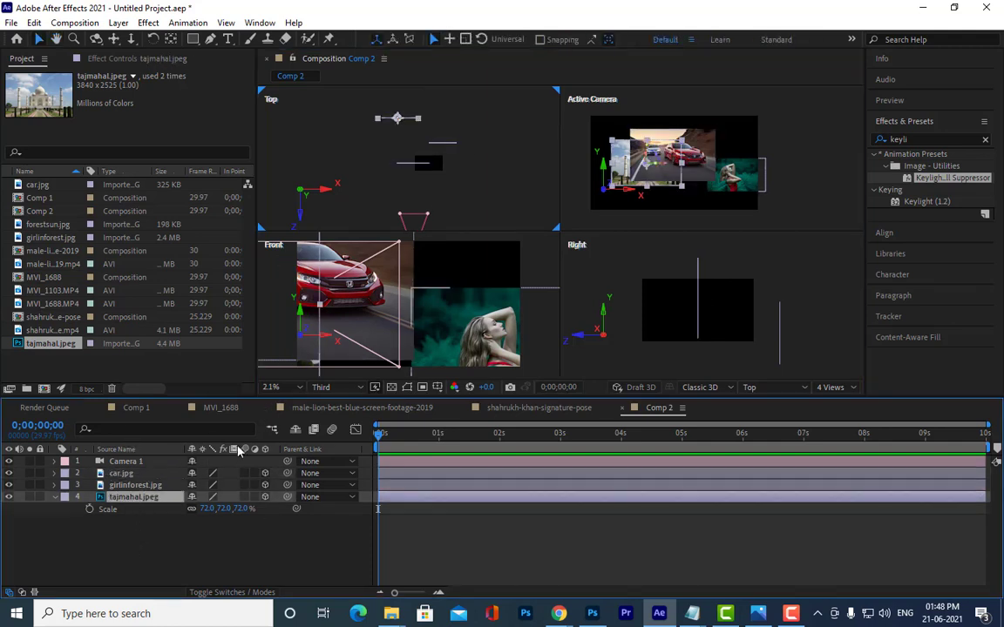
Push the forest and Taj Mahal images farther back in depth
click(142, 486)
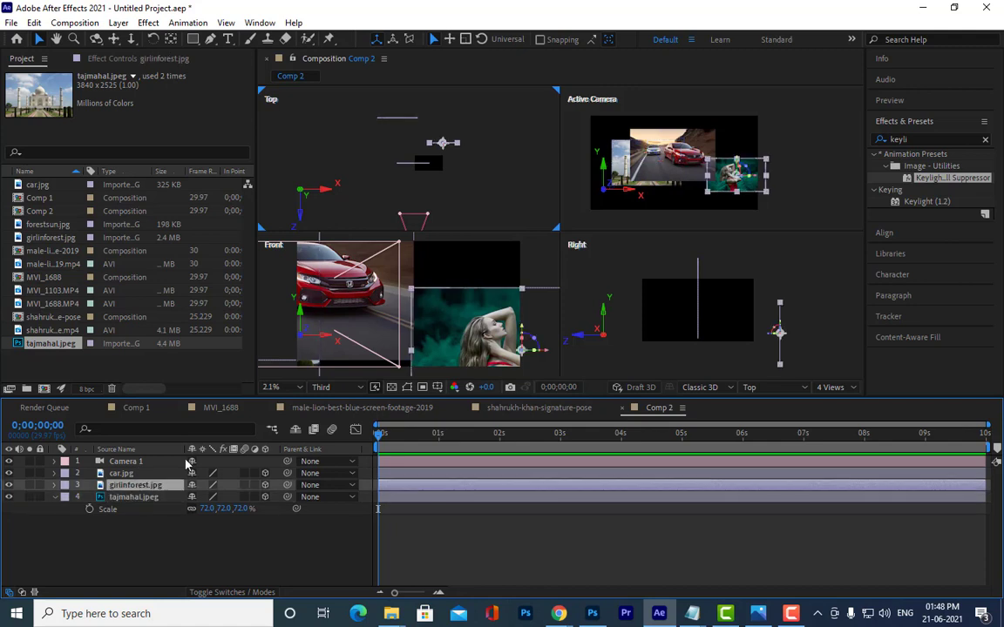
drag(401, 149, 462, 152)
scroll(466, 202, up, 2)
key(v)
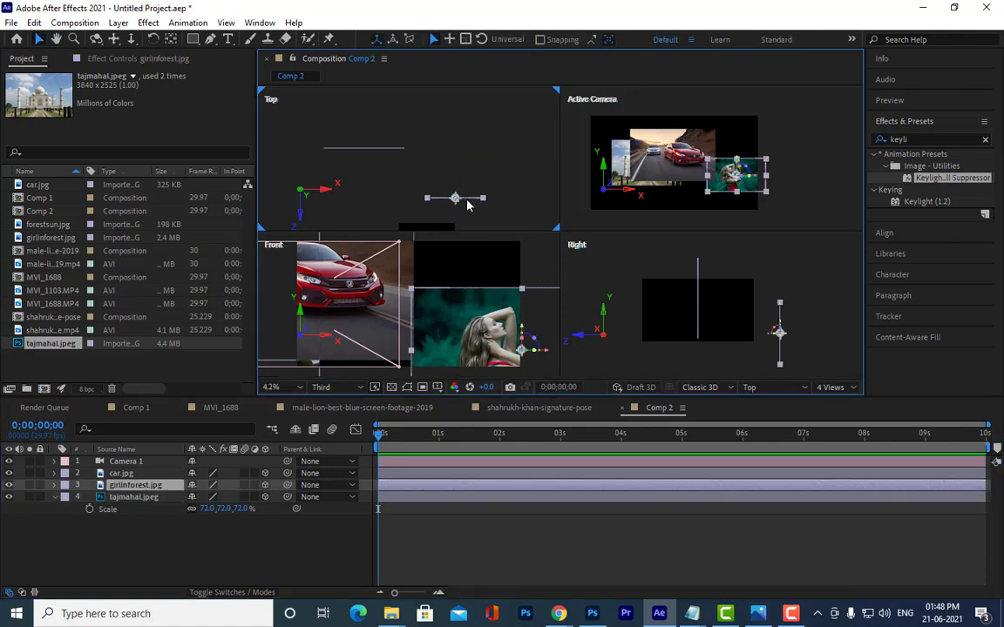
mouse_move(455, 201)
mouse_down()
mouse_move(455, 174)
mouse_move(497, 177)
mouse_up()
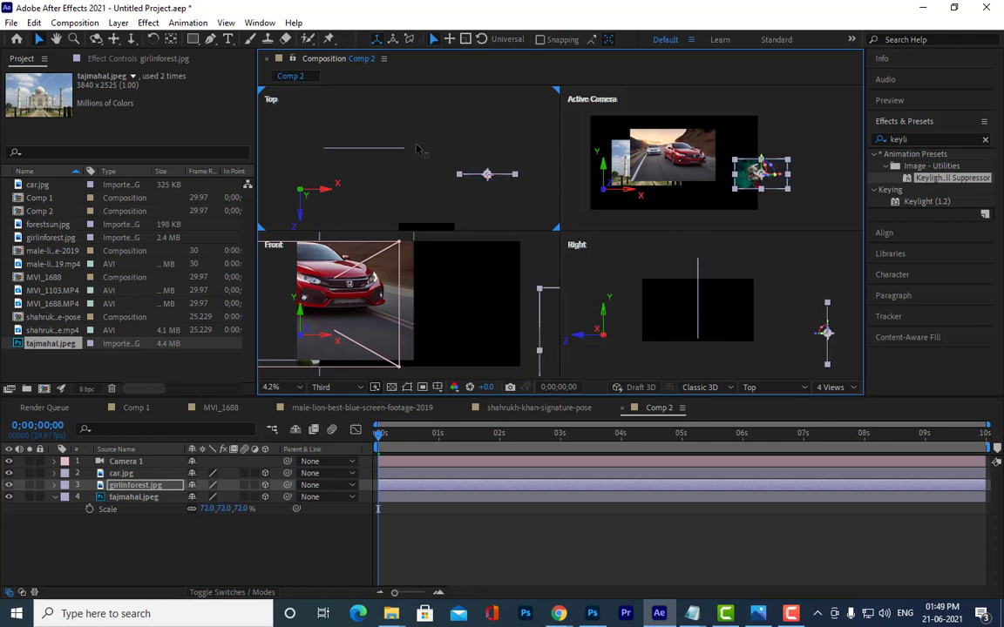
click(113, 496)
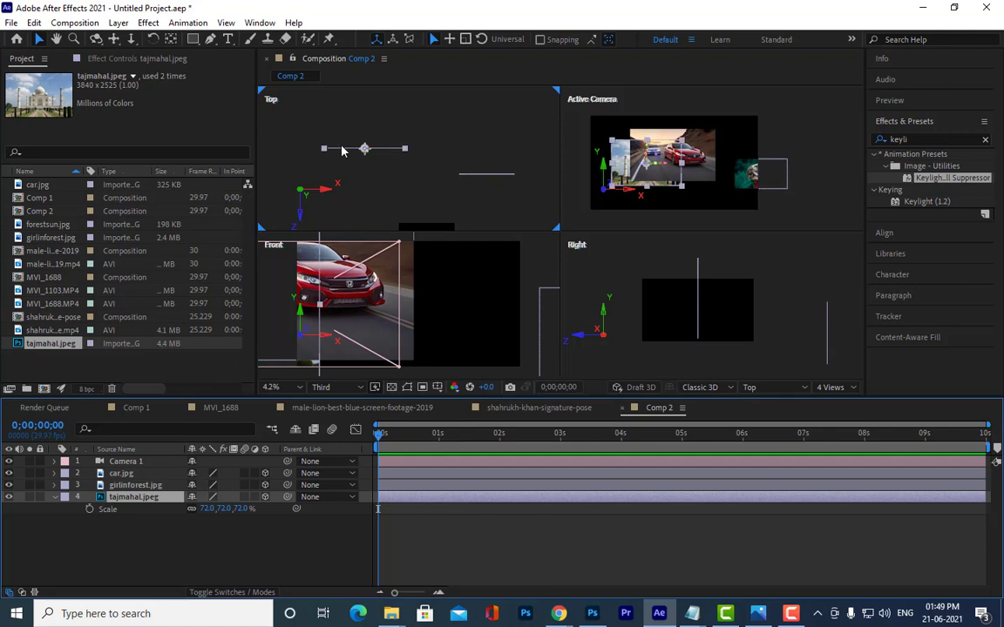
drag(366, 151, 366, 93)
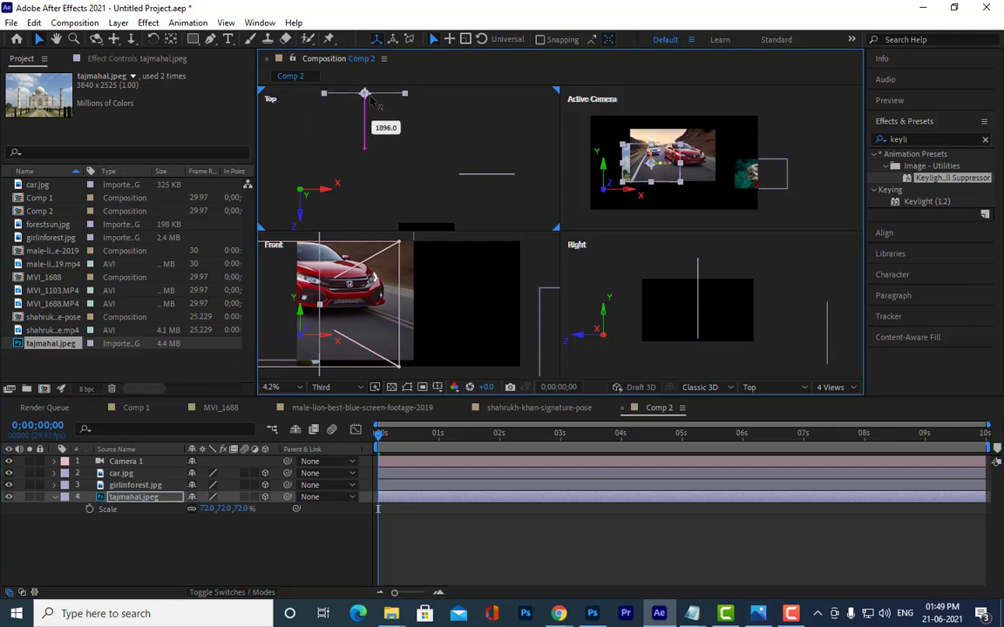
Nudge the forest image back and bring the car image closer, to about −120, 336, −1824
click(477, 178)
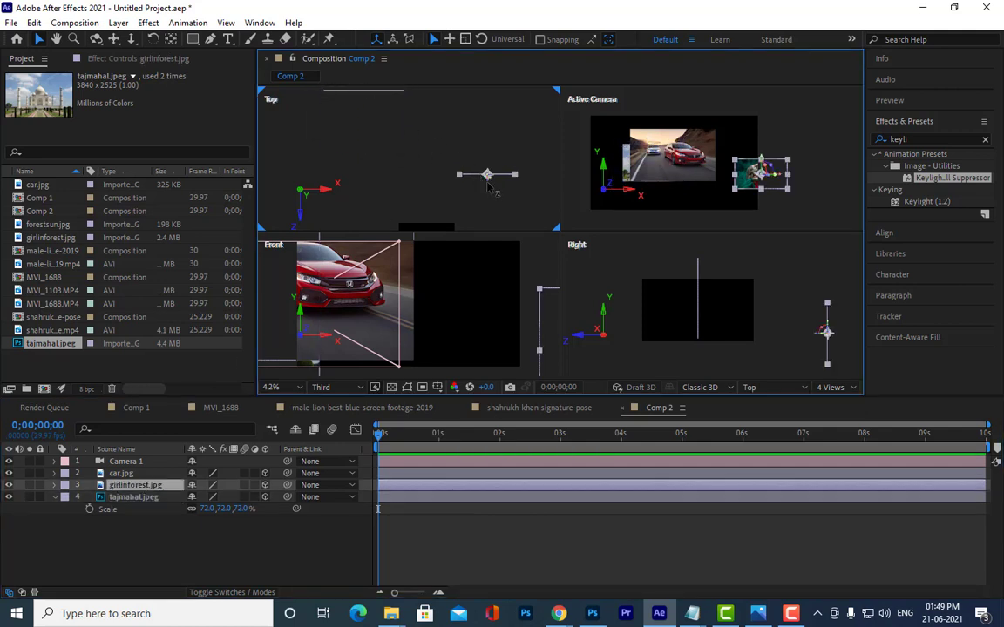
drag(489, 175, 489, 153)
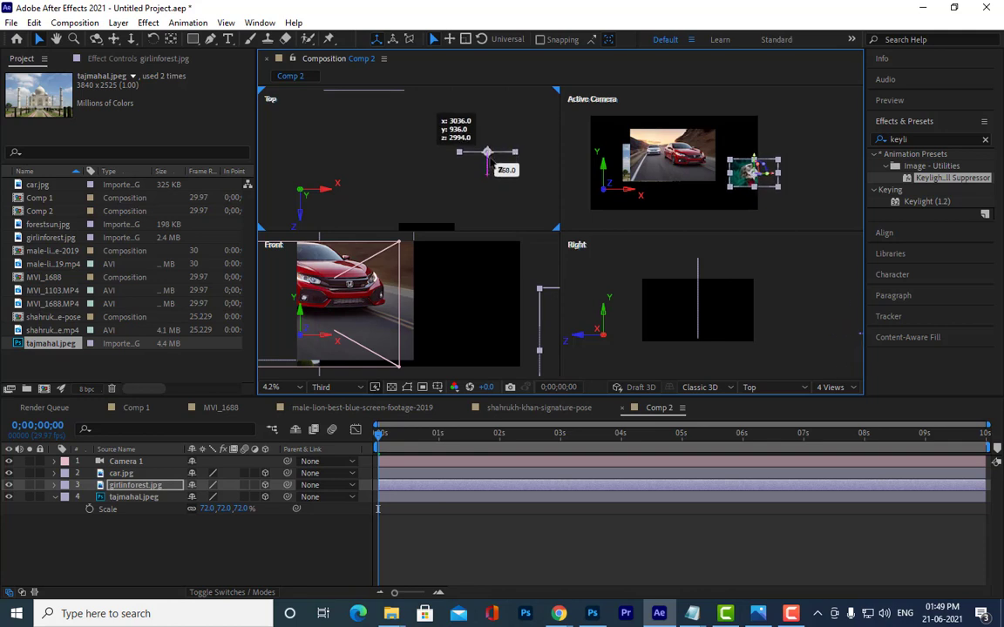
scroll(493, 212, down, 2)
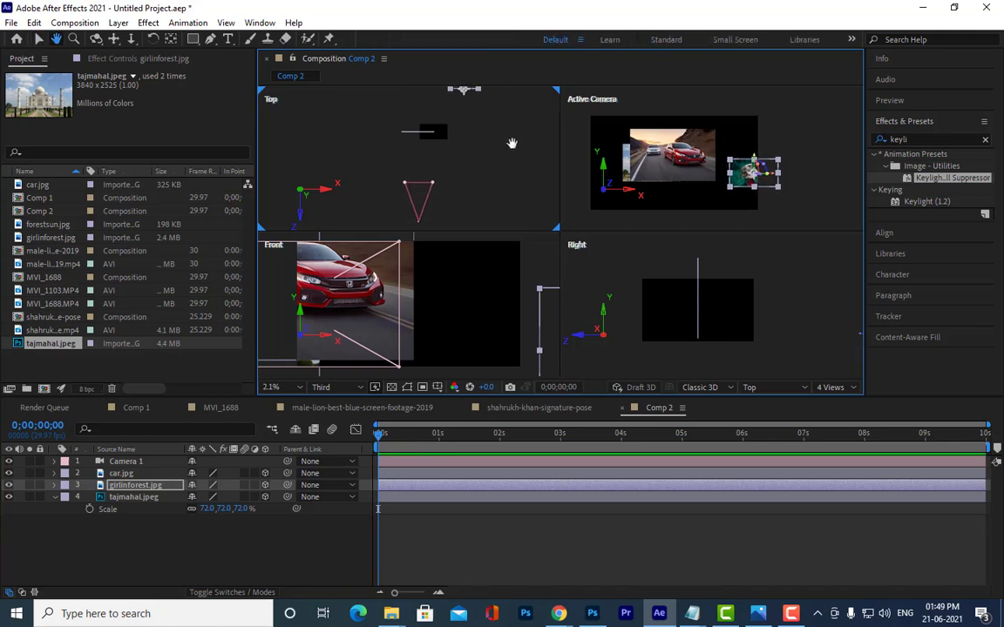
click(431, 132)
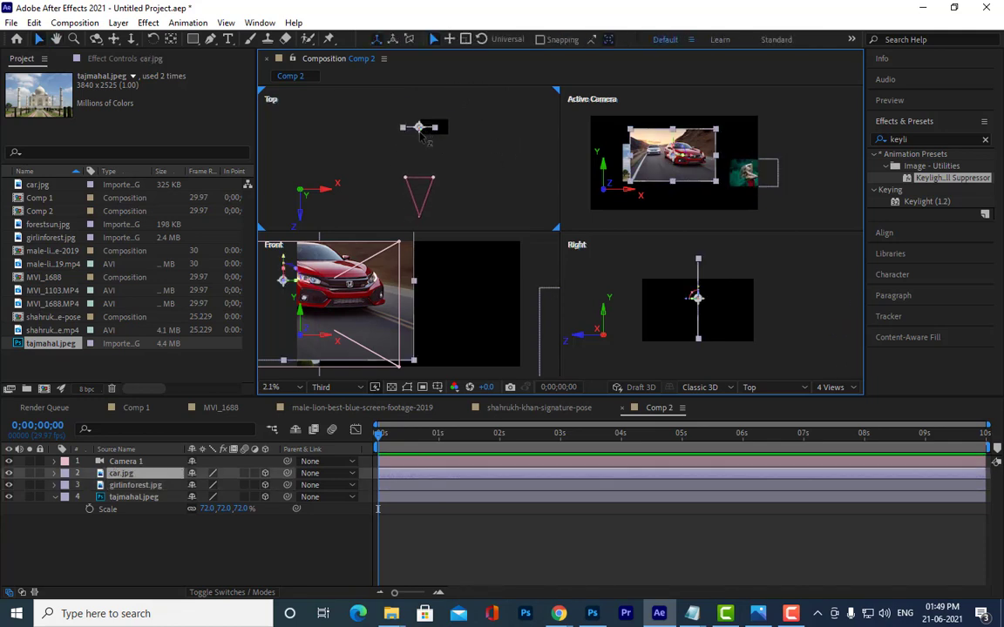
mouse_move(421, 149)
mouse_down()
mouse_move(421, 173)
mouse_move(418, 131)
mouse_up()
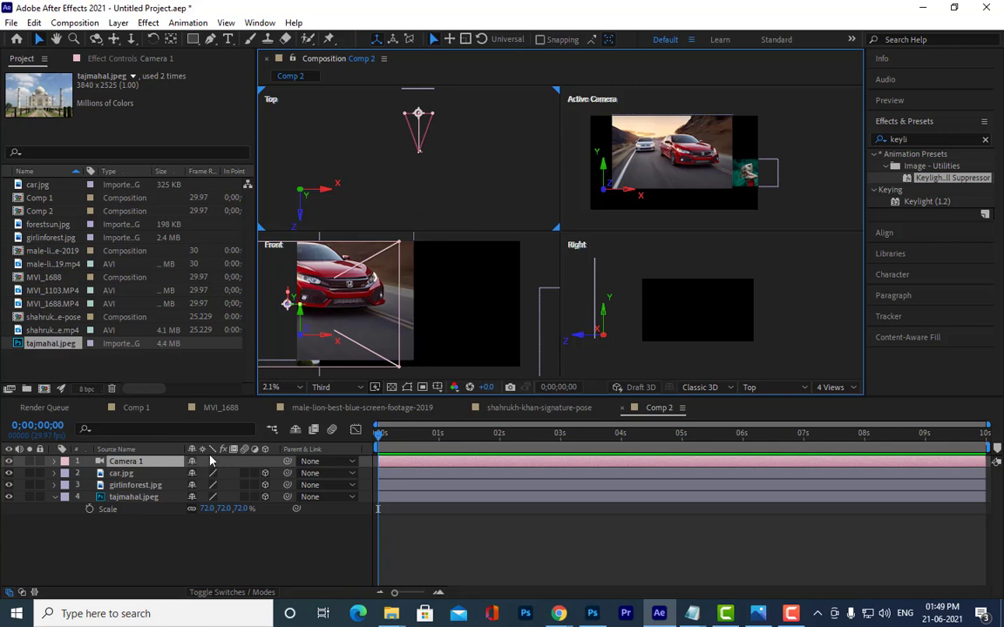
Move Camera 1 back along Z and right along X to 3253, 540, −10341.8
key(p)
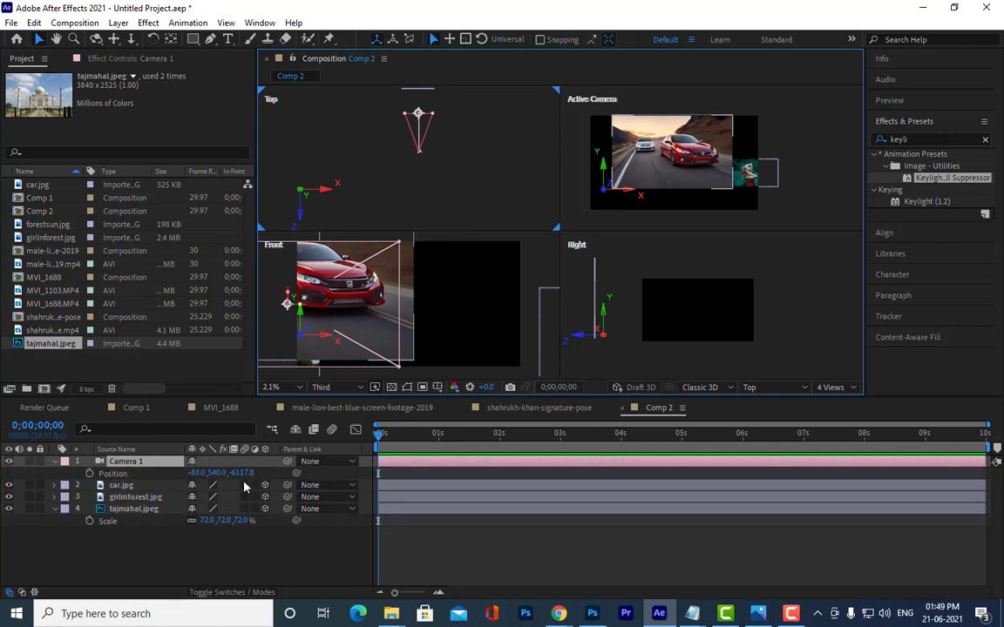
scroll(452, 158, up, 1)
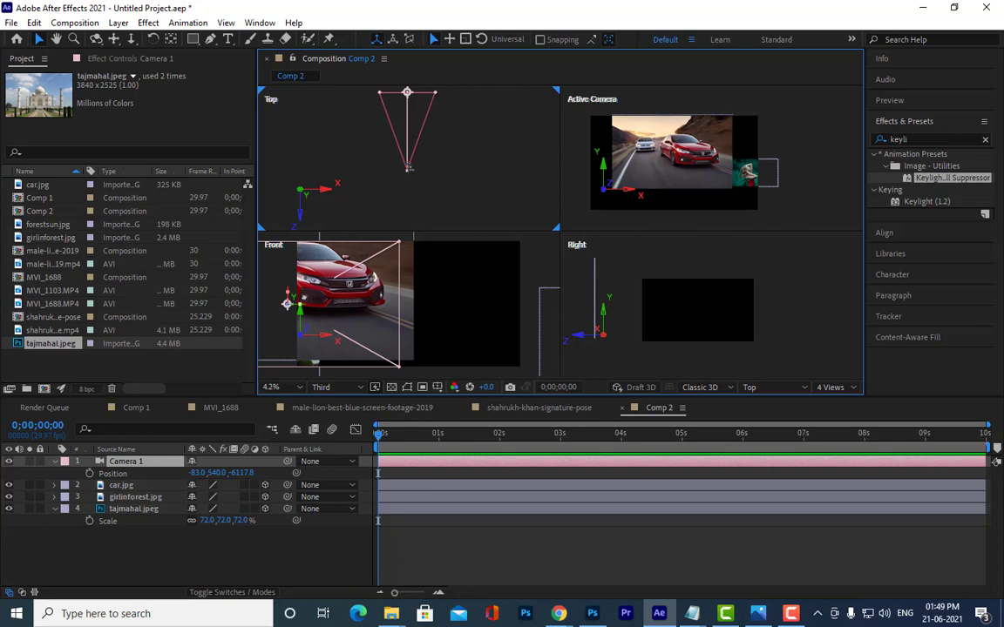
scroll(408, 168, up, 1)
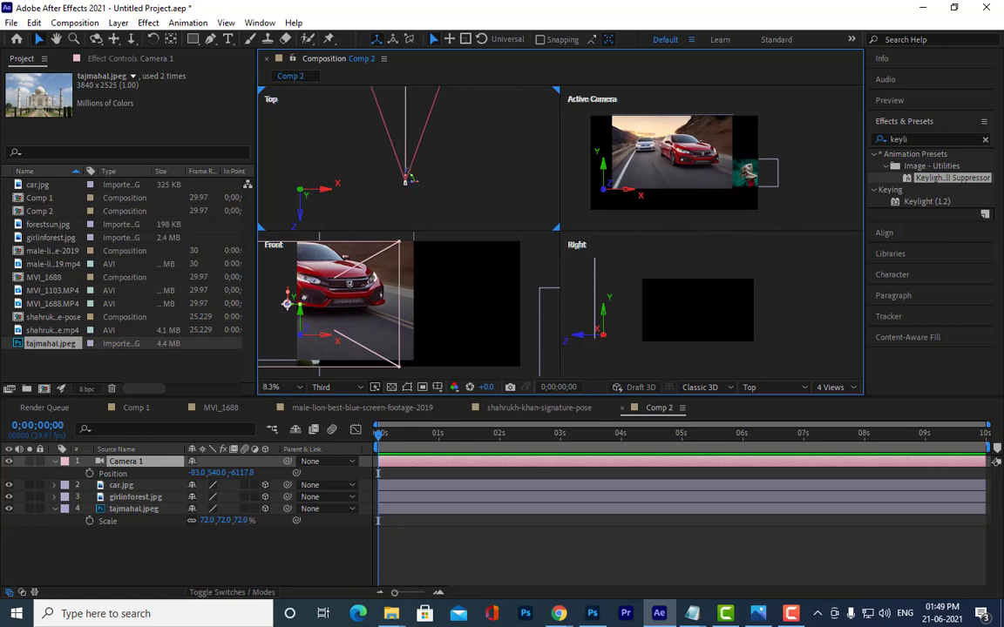
drag(407, 180, 408, 223)
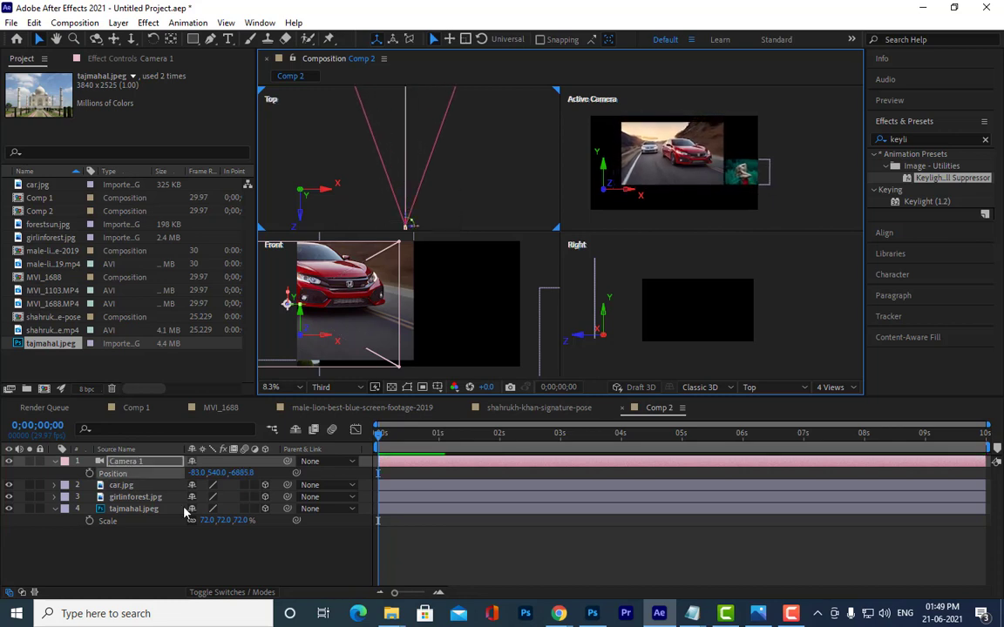
scroll(428, 141, down, 4)
drag(433, 149, 396, 214)
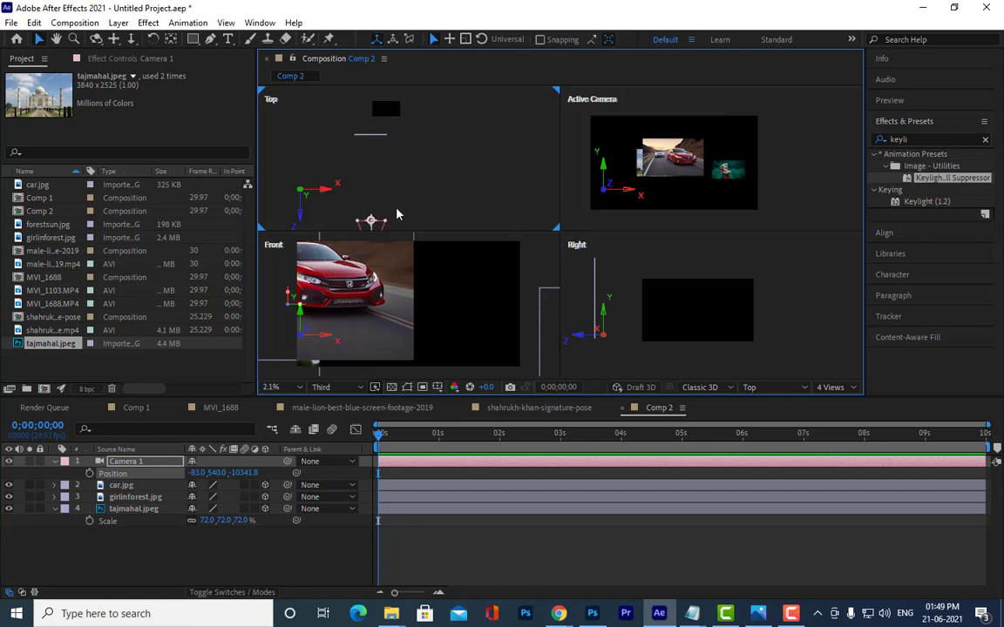
scroll(397, 147, up, 2)
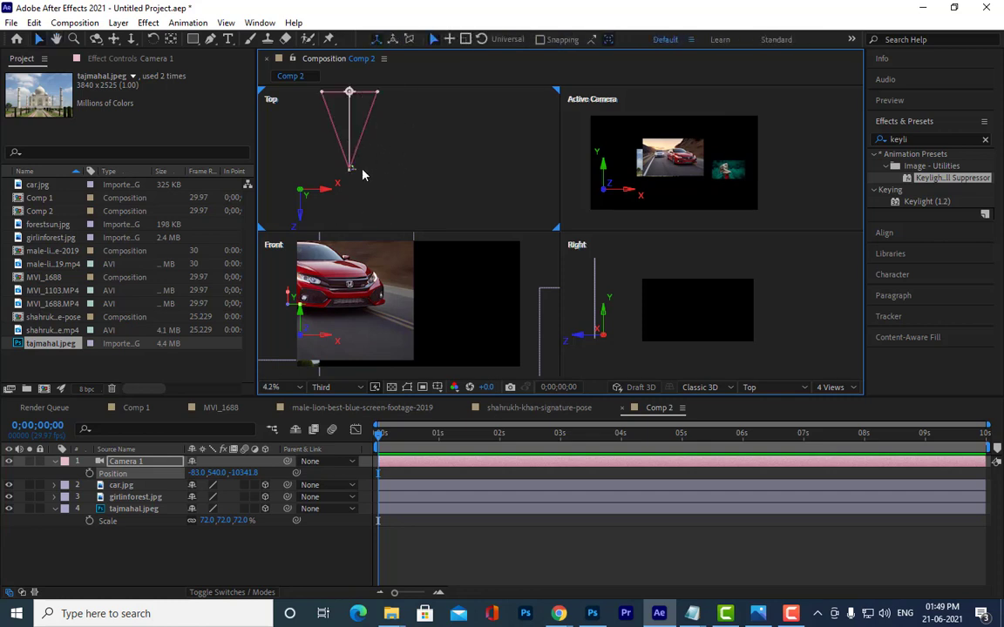
drag(356, 174, 454, 181)
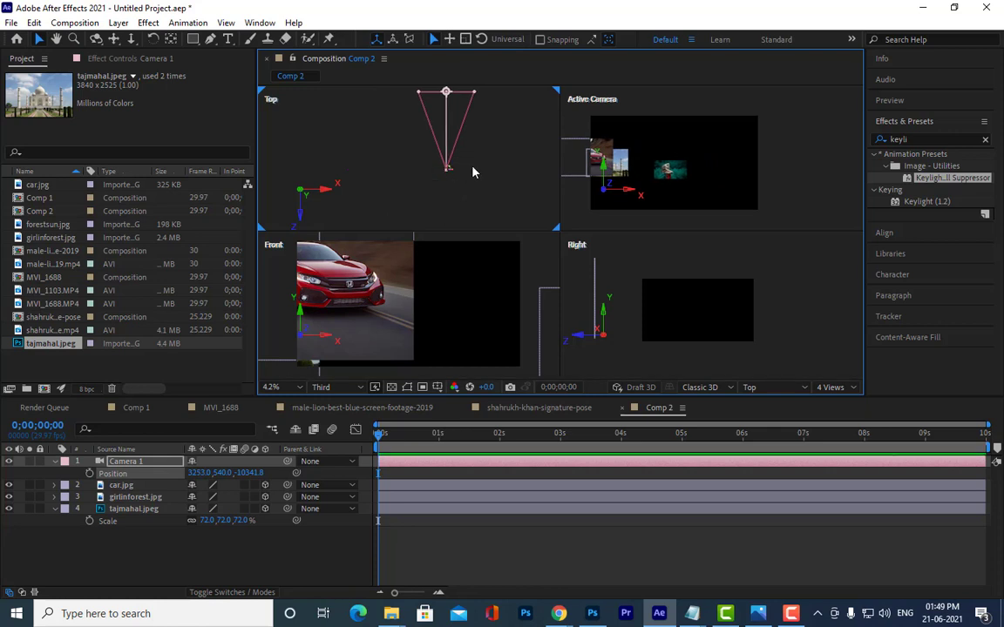
drag(453, 182, 415, 134)
scroll(452, 174, up, 2)
scroll(503, 187, up, 2)
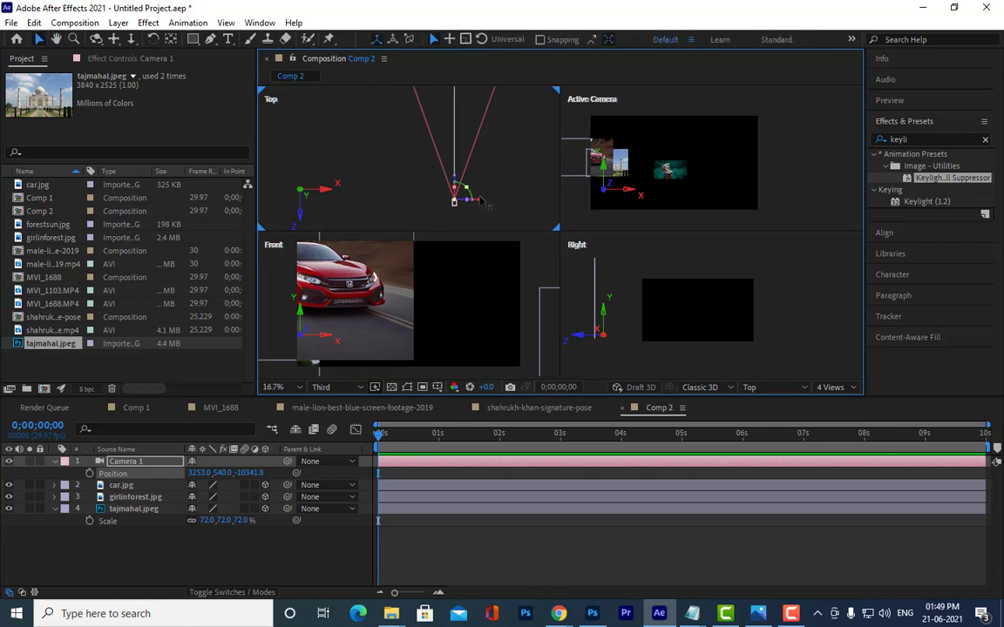
Dismiss the auto-orient warning and turn Camera 1's Y Rotation to −18°
key(w)
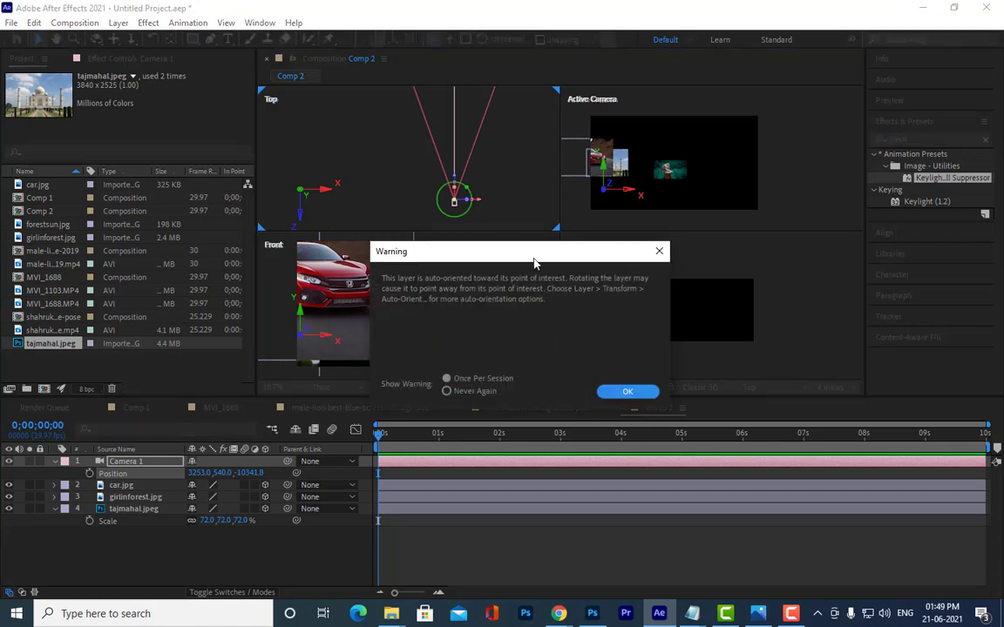
click(613, 394)
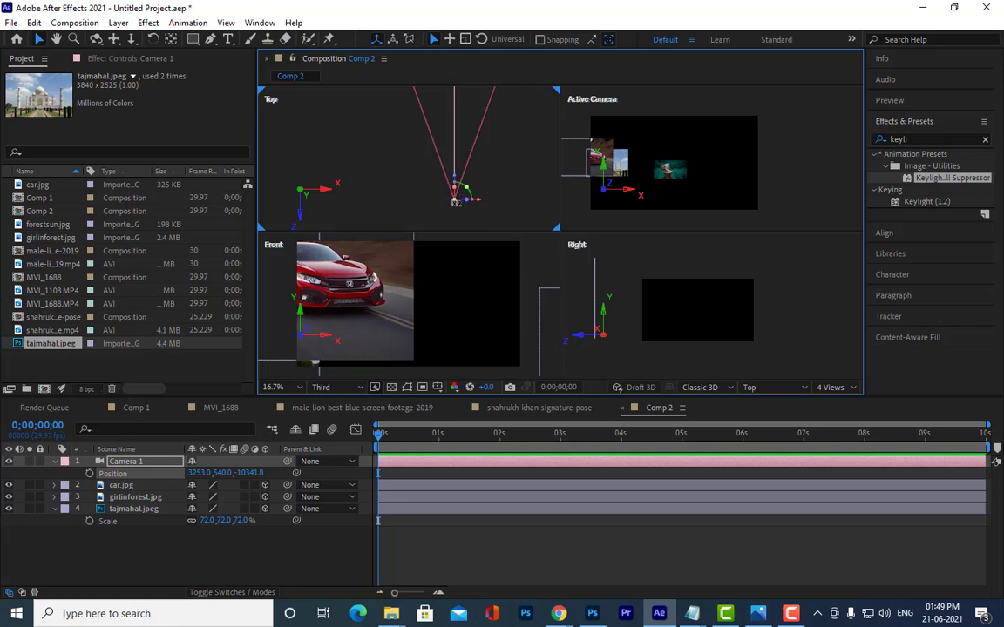
drag(454, 202, 454, 202)
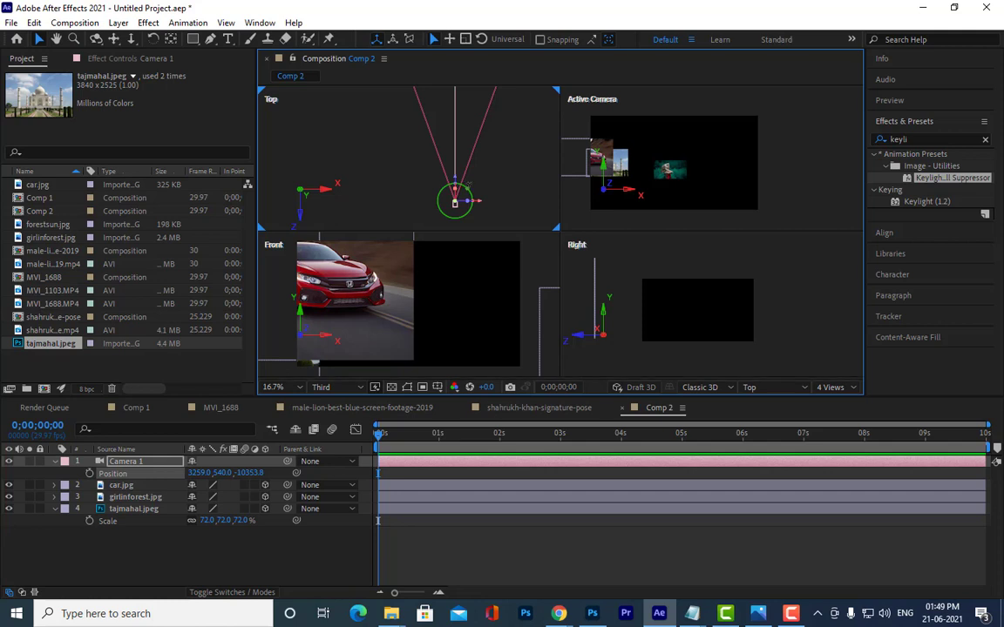
key(period)
key(period)
drag(487, 166, 448, 138)
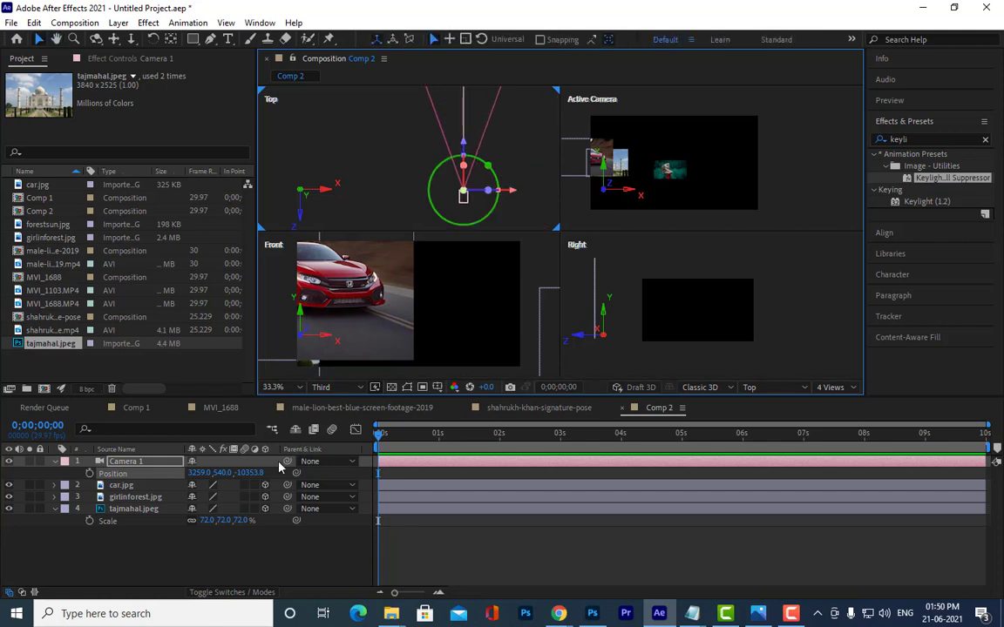
key(r)
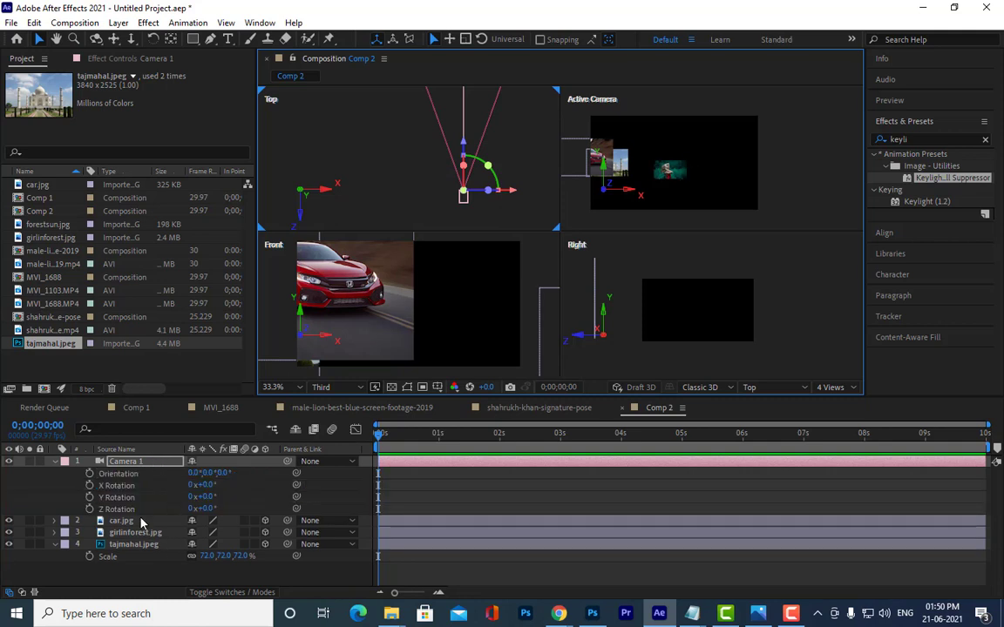
drag(203, 496, 199, 499)
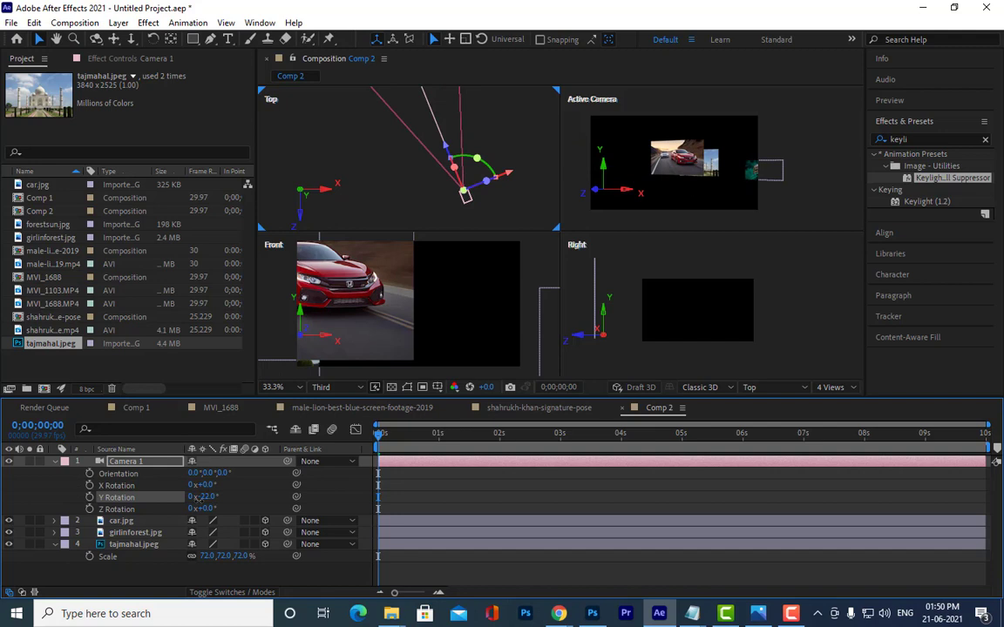
drag(197, 497, 193, 496)
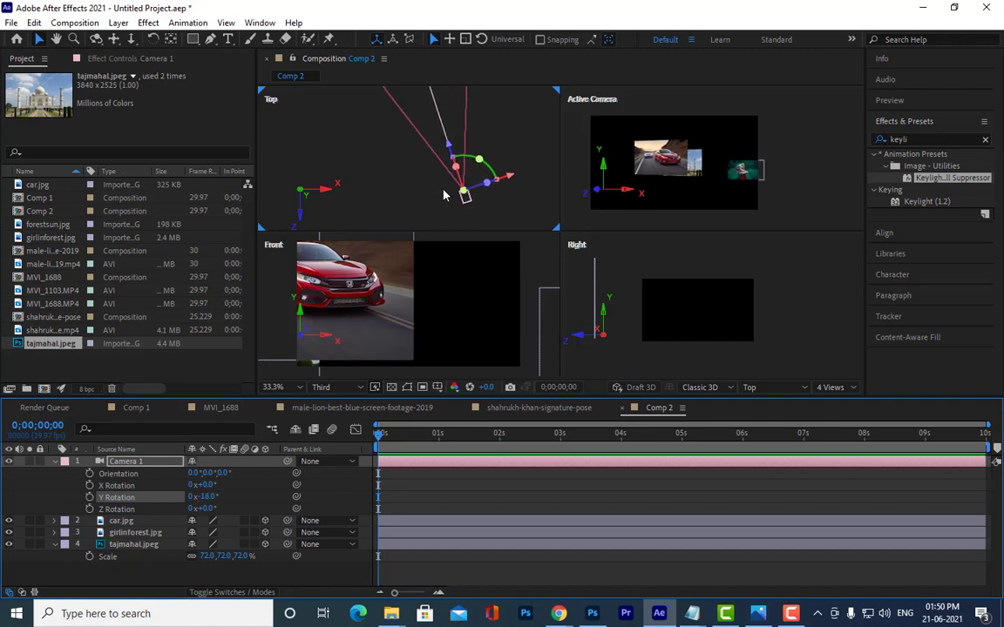
scroll(487, 157, down, 2)
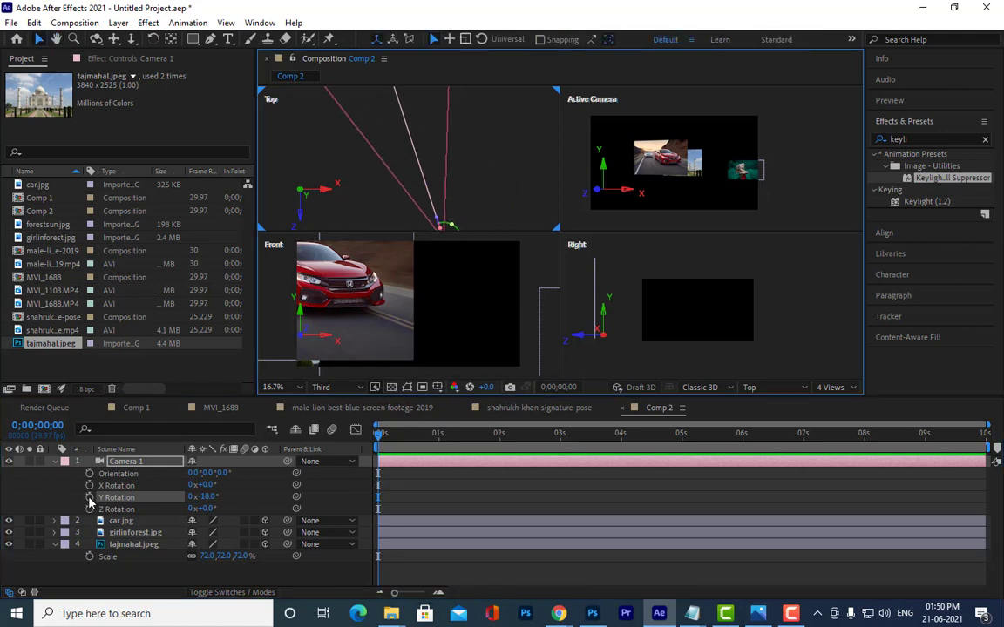
Set keyframes on all six Camera 1 transform properties at 0:00
click(55, 463)
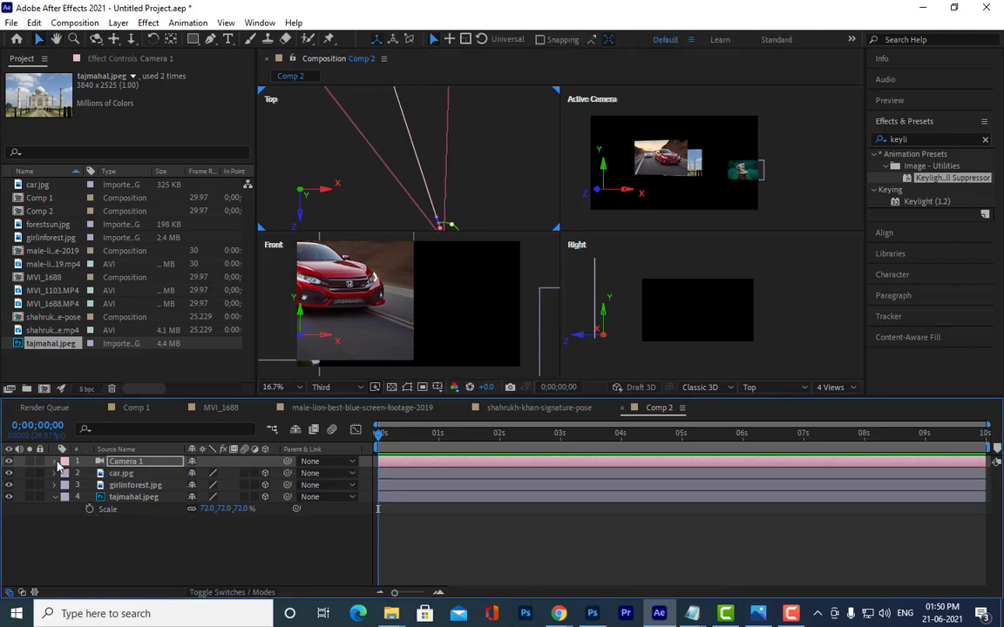
click(54, 463)
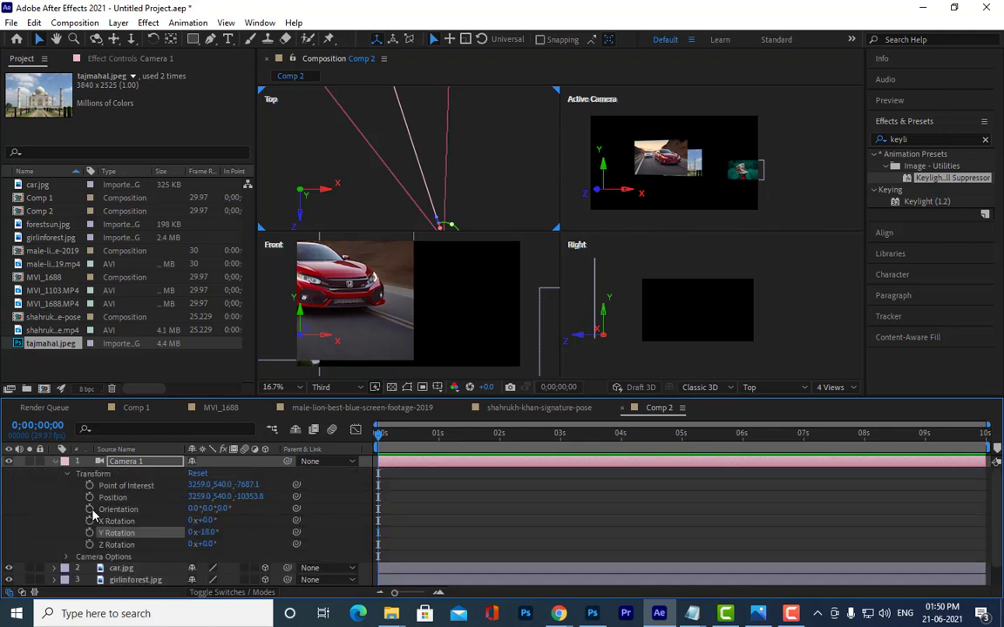
drag(88, 485, 88, 545)
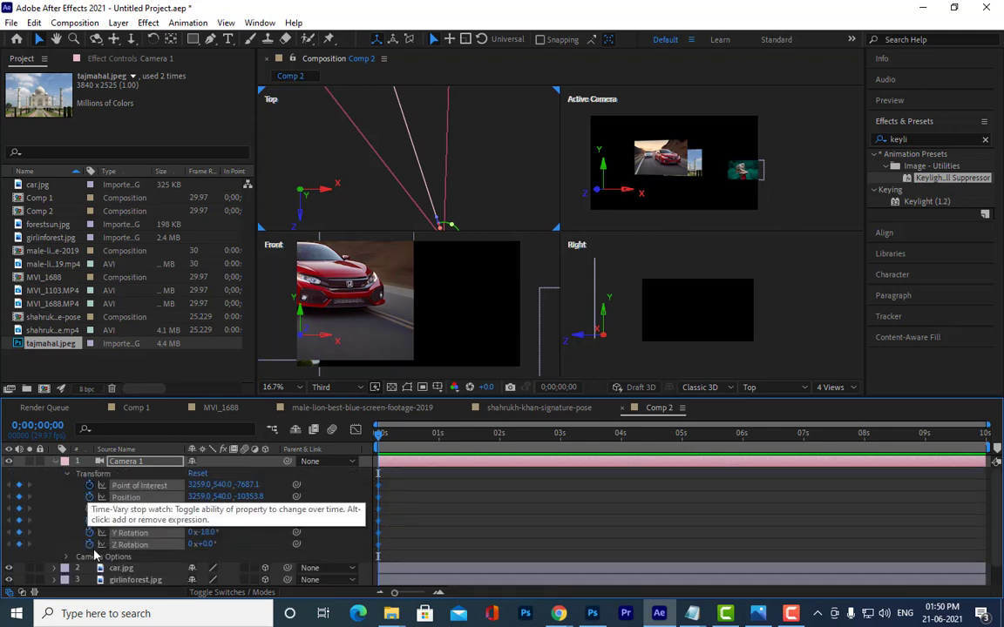
click(88, 545)
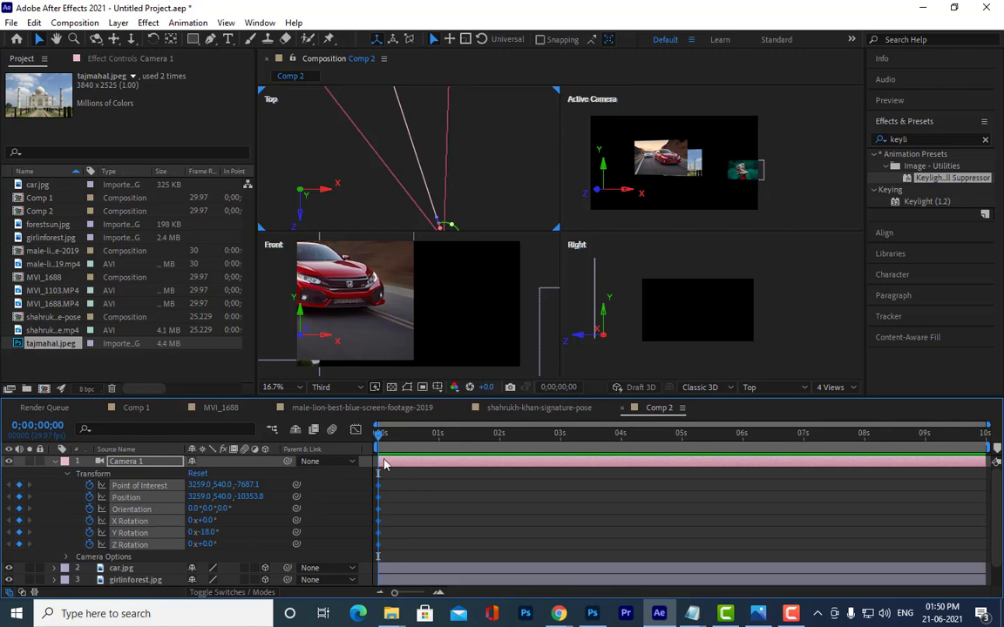
At frame 13, move Camera 1 up-left and turn its Y Rotation to 2°
click(405, 439)
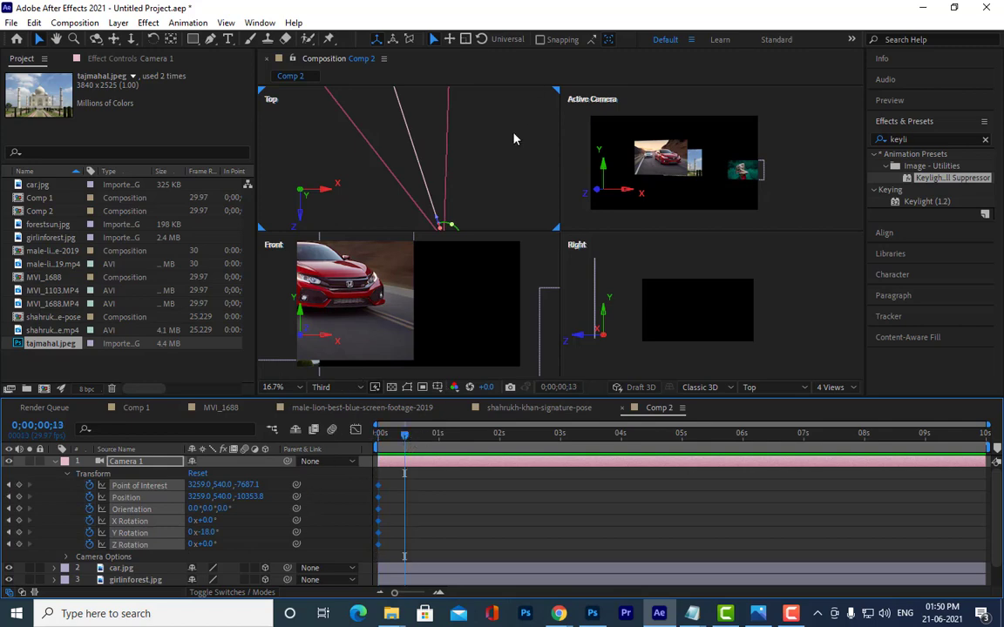
scroll(513, 159, down, 2)
key(h)
drag(505, 153, 502, 174)
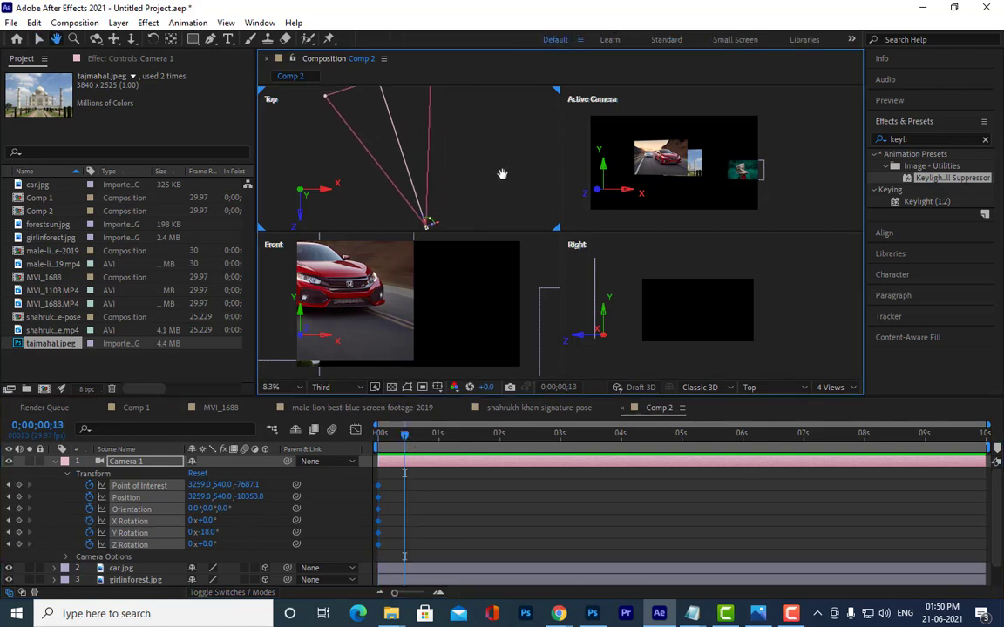
key(v)
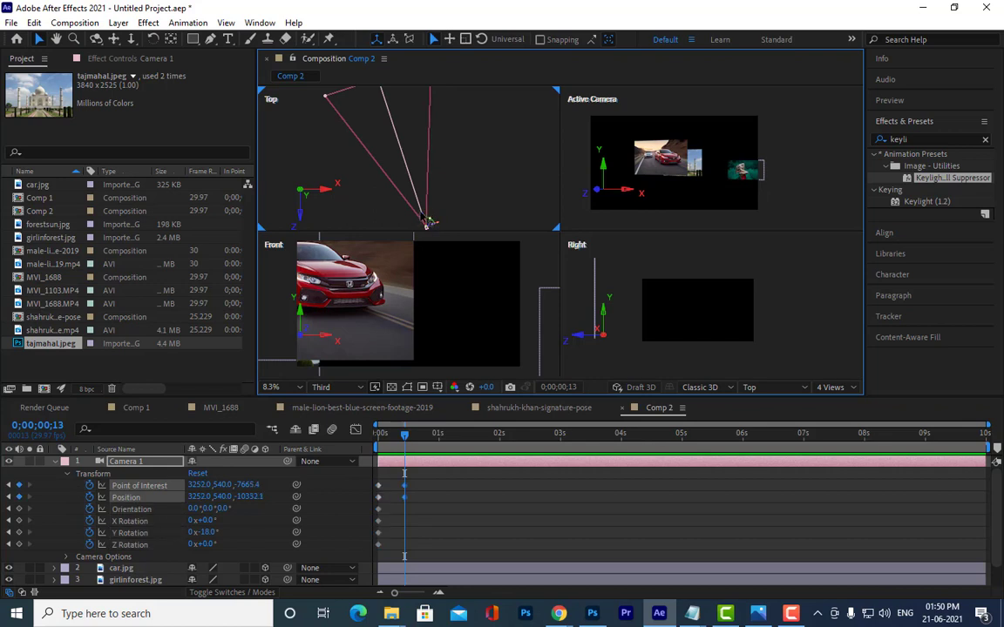
drag(427, 223, 401, 146)
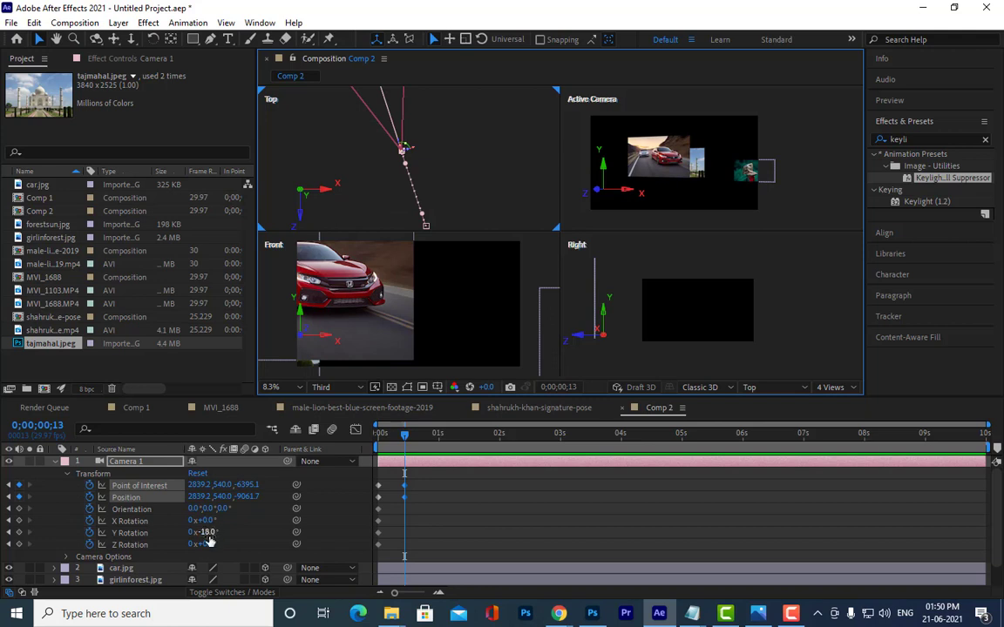
drag(210, 537, 221, 532)
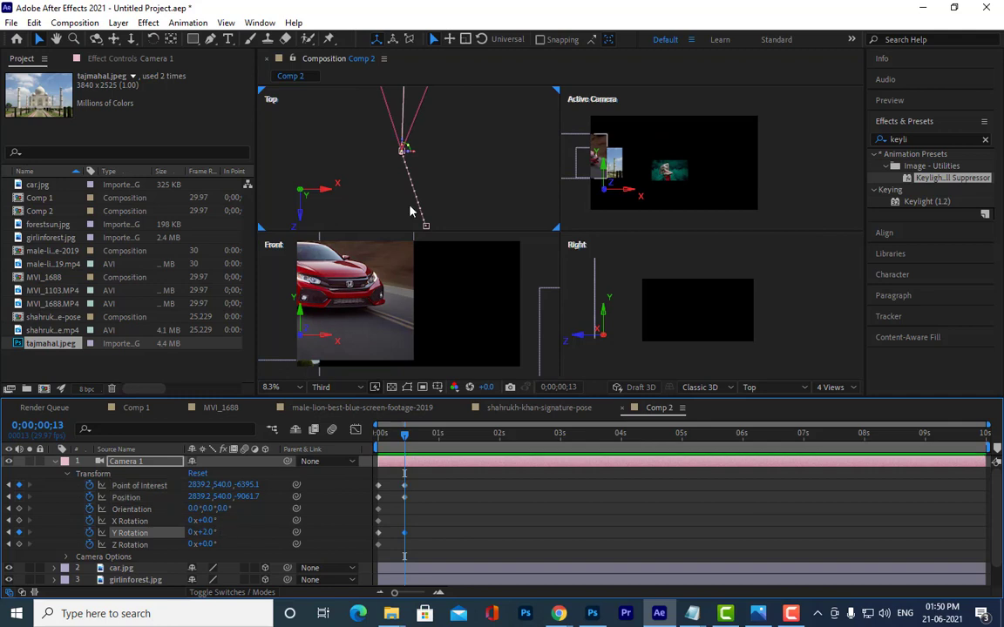
Slide Camera 1 further left to about −1022 on X and return to the comp start
drag(408, 153, 320, 153)
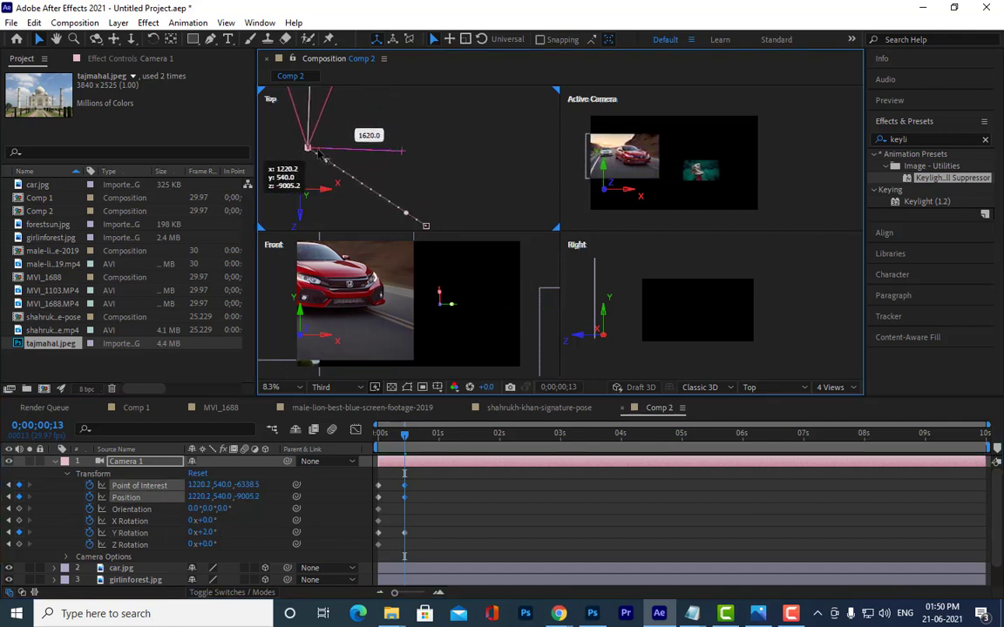
scroll(388, 150, down, 1)
scroll(413, 212, up, 4)
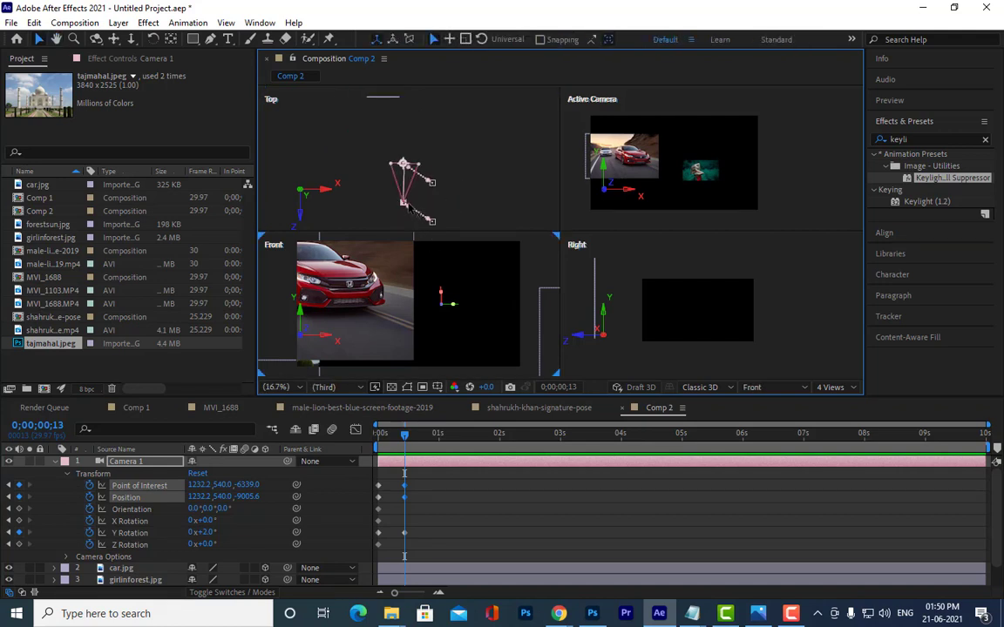
scroll(440, 191, up, 3)
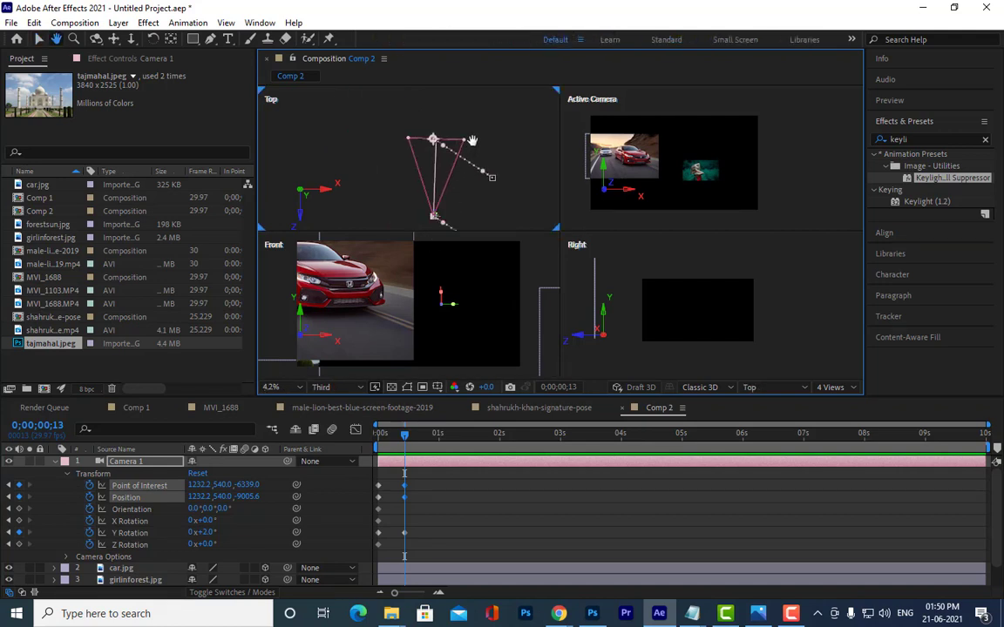
mouse_move(453, 181)
mouse_down()
mouse_move(383, 178)
mouse_move(393, 178)
mouse_up()
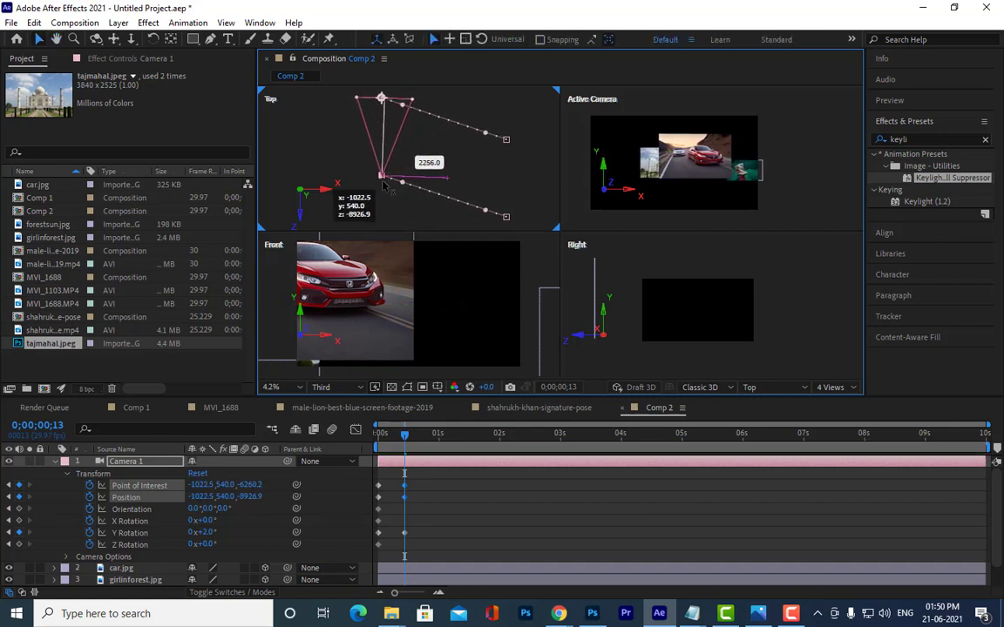
key(Home)
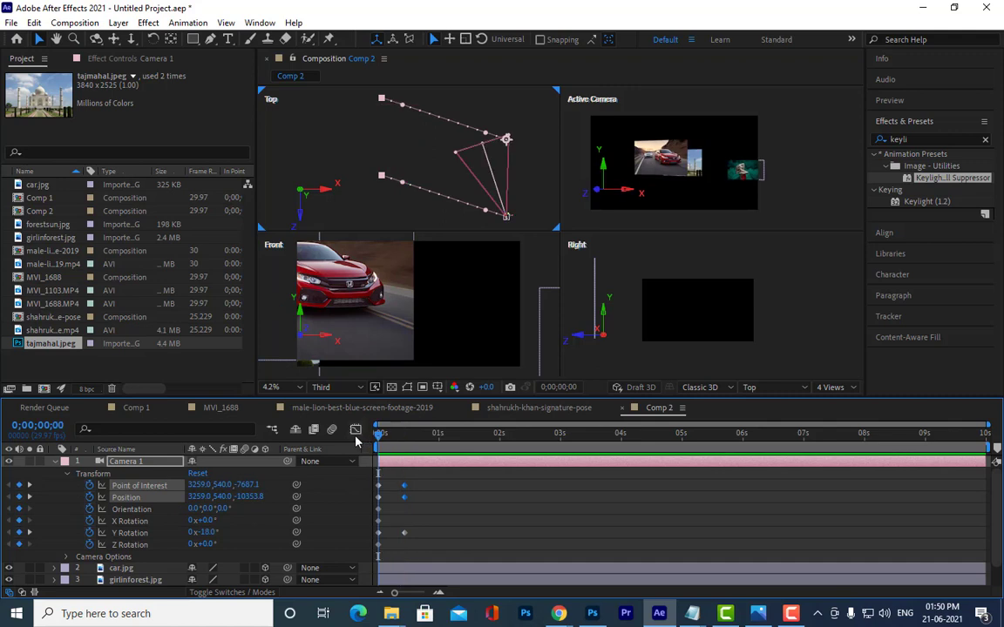
Preview the camera move, then move the current time to frame 28
key(space)
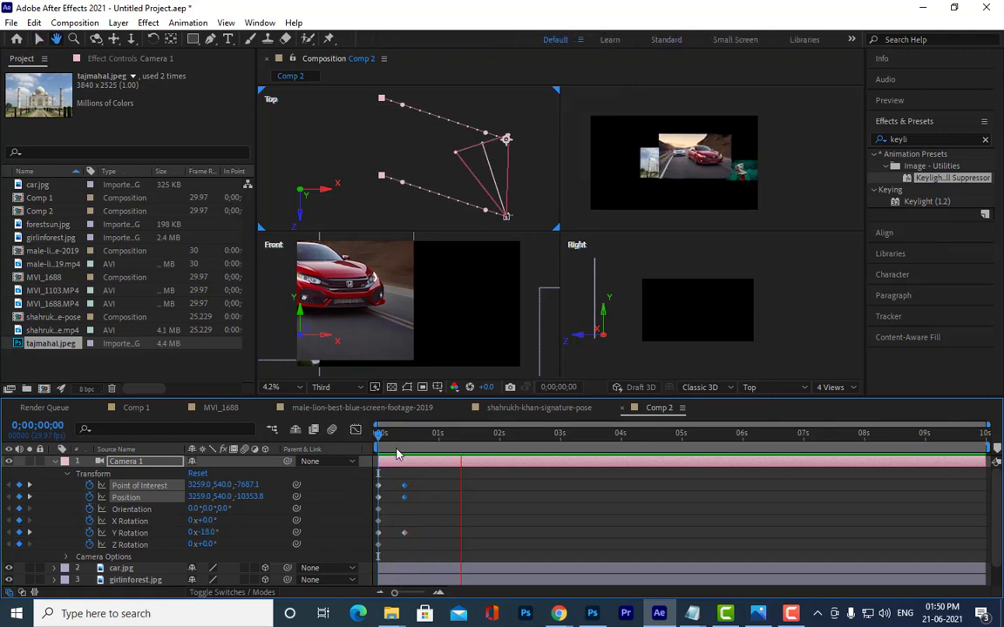
key(space)
drag(379, 440, 412, 441)
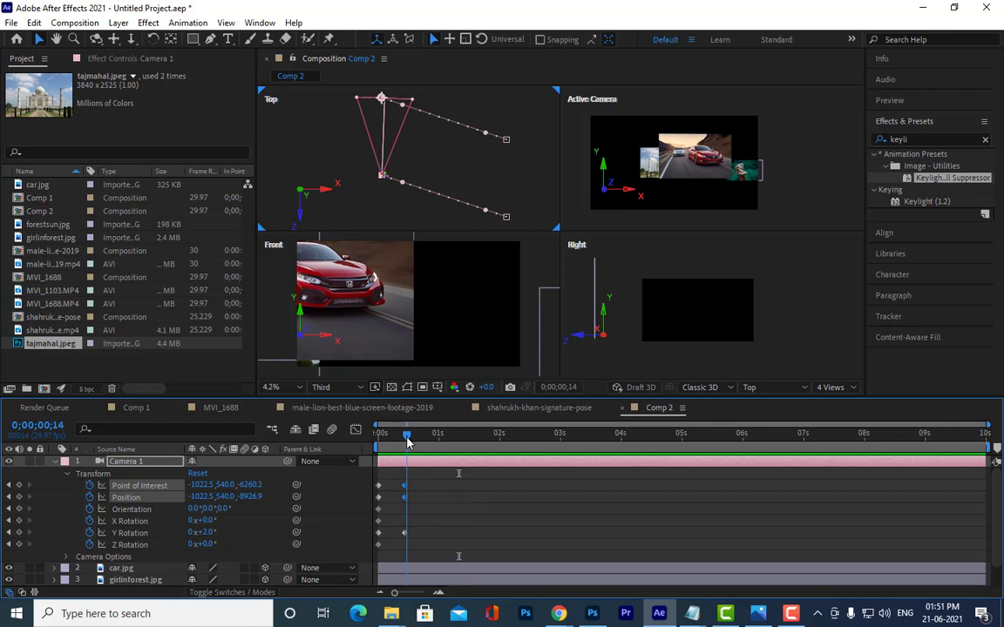
drag(412, 442, 435, 441)
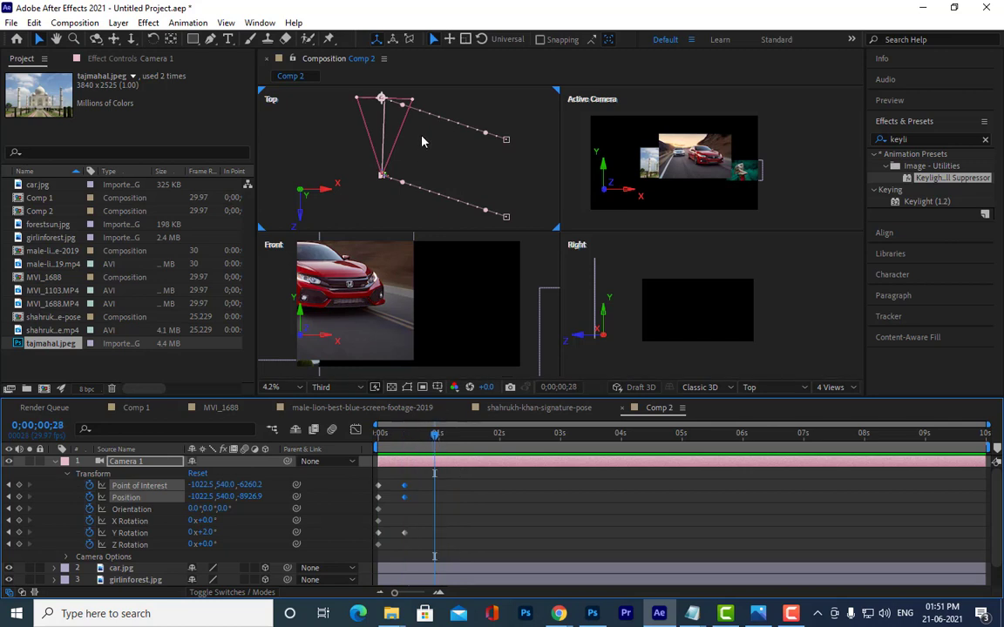
Keyframe Camera 1 forward toward the car at −928.1, 540, −6224.1 with 11° Y Rotation
scroll(424, 174, down, 4)
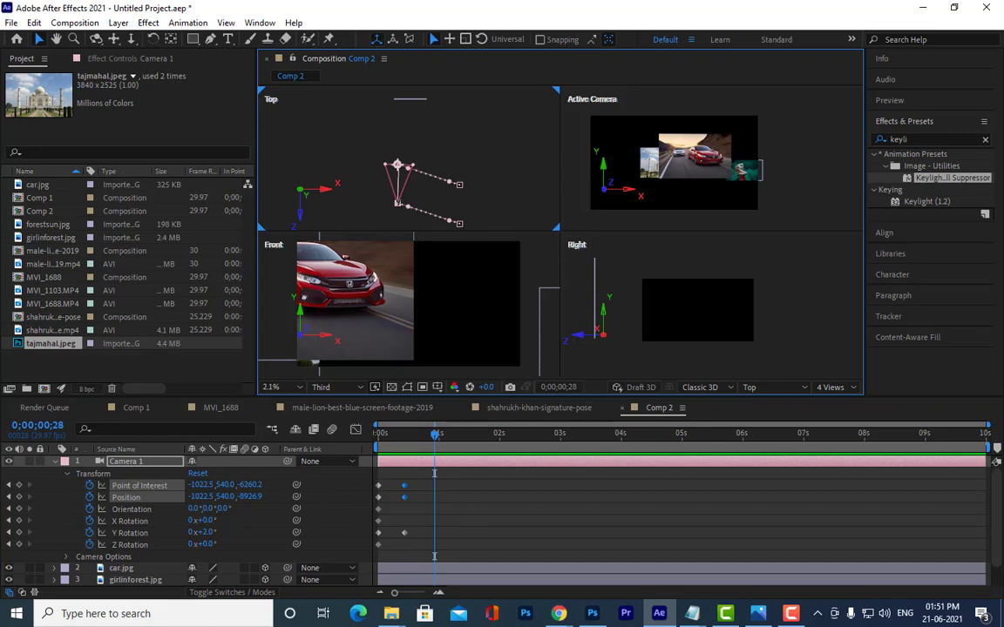
scroll(401, 208, up, 4)
drag(408, 204, 398, 188)
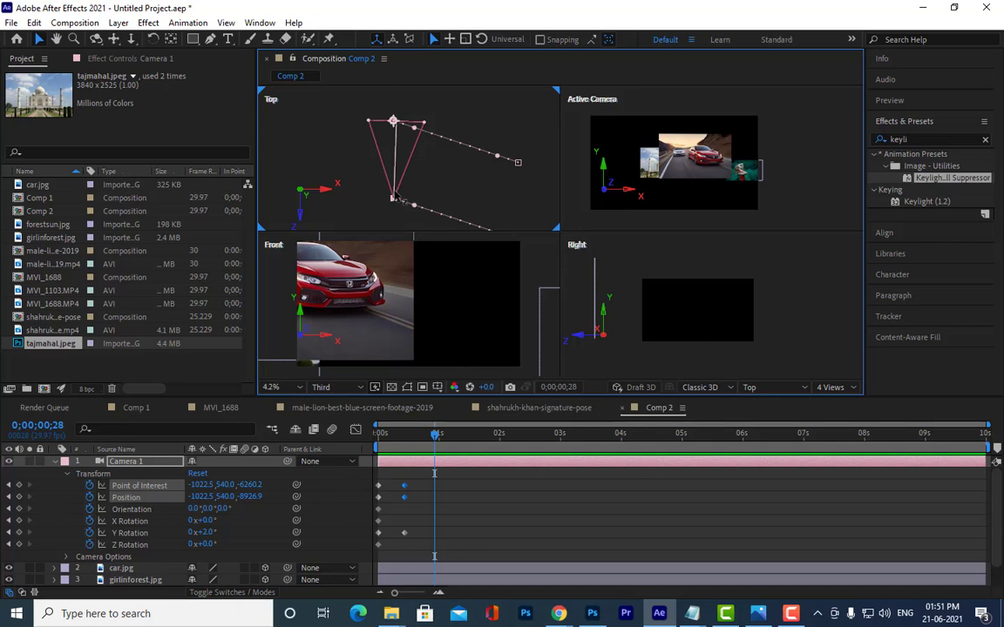
drag(394, 122, 387, 181)
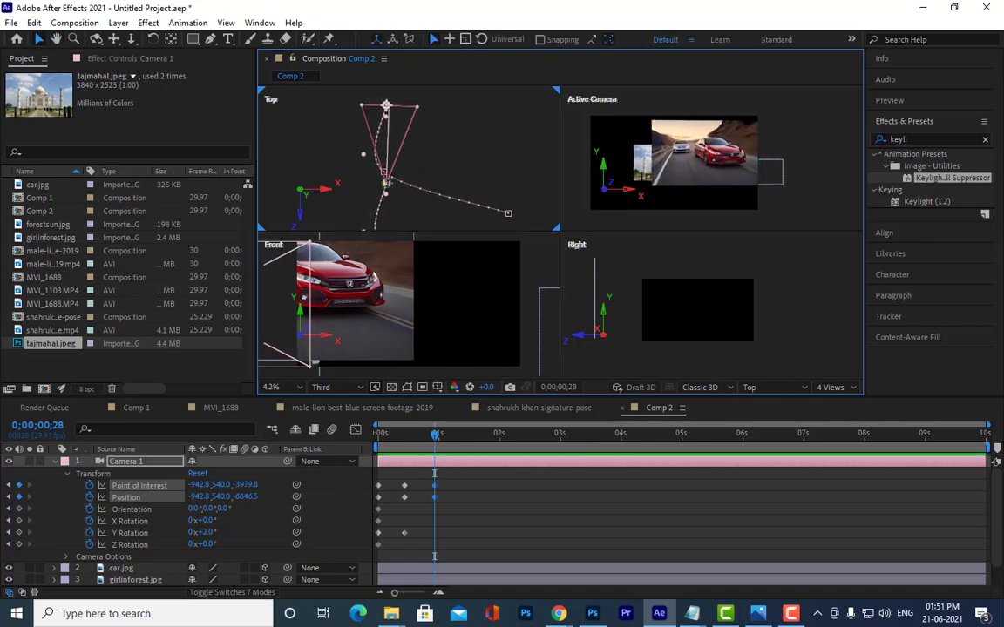
scroll(371, 199, up, 2)
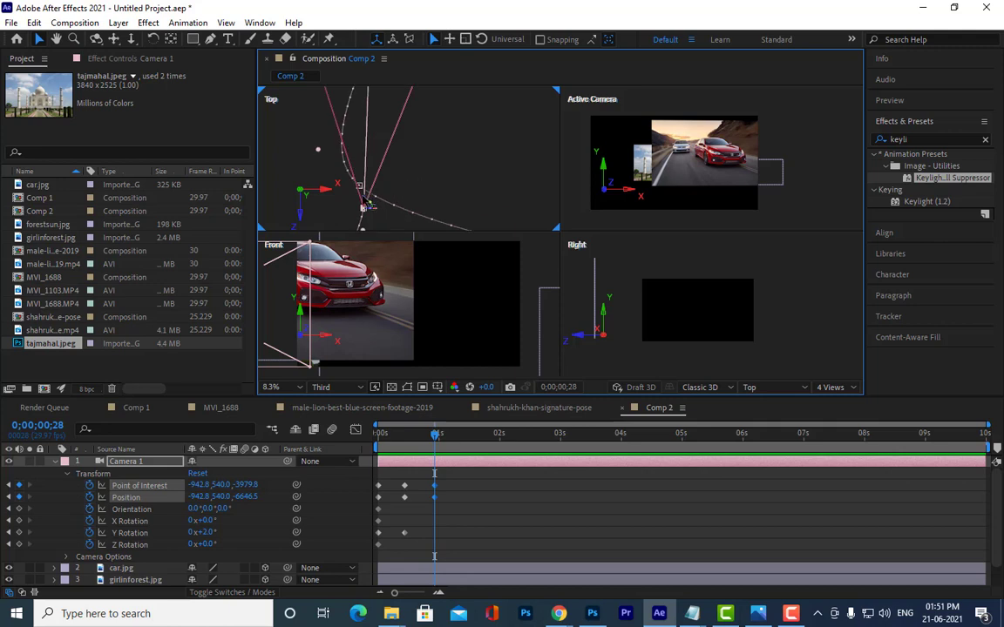
drag(369, 206, 366, 177)
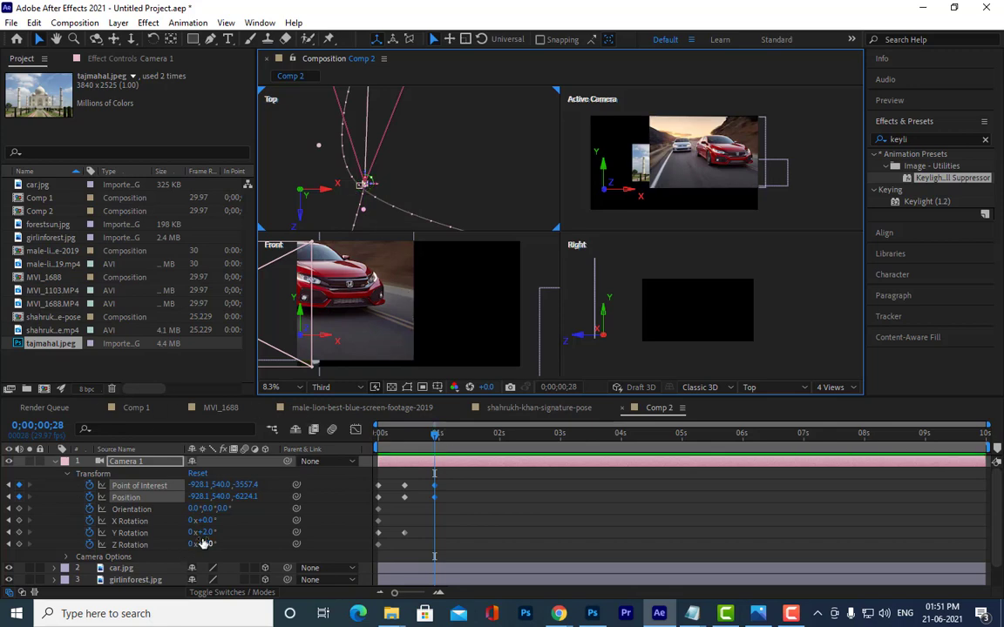
drag(202, 532, 216, 530)
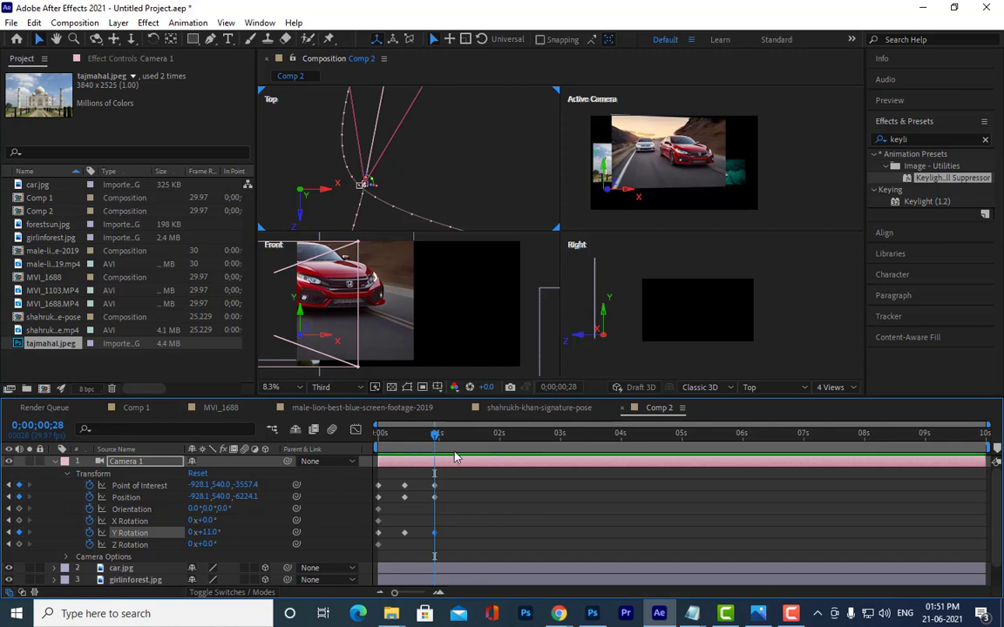
click(469, 434)
click(428, 183)
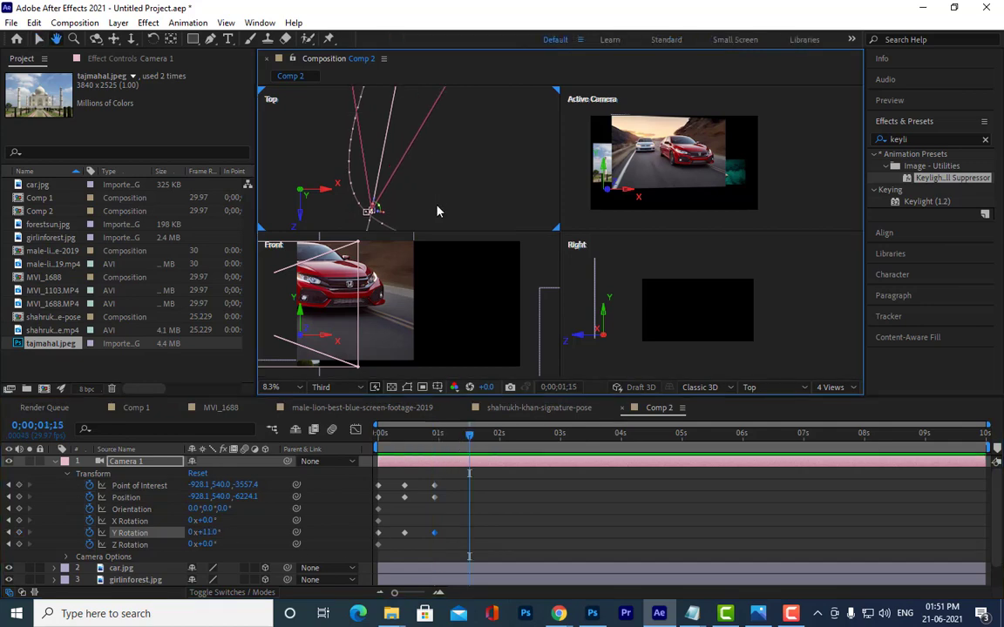
Move Camera 1 forward and turn its Y Rotation to 30°, undoing an accidental orientation change
drag(373, 209, 415, 133)
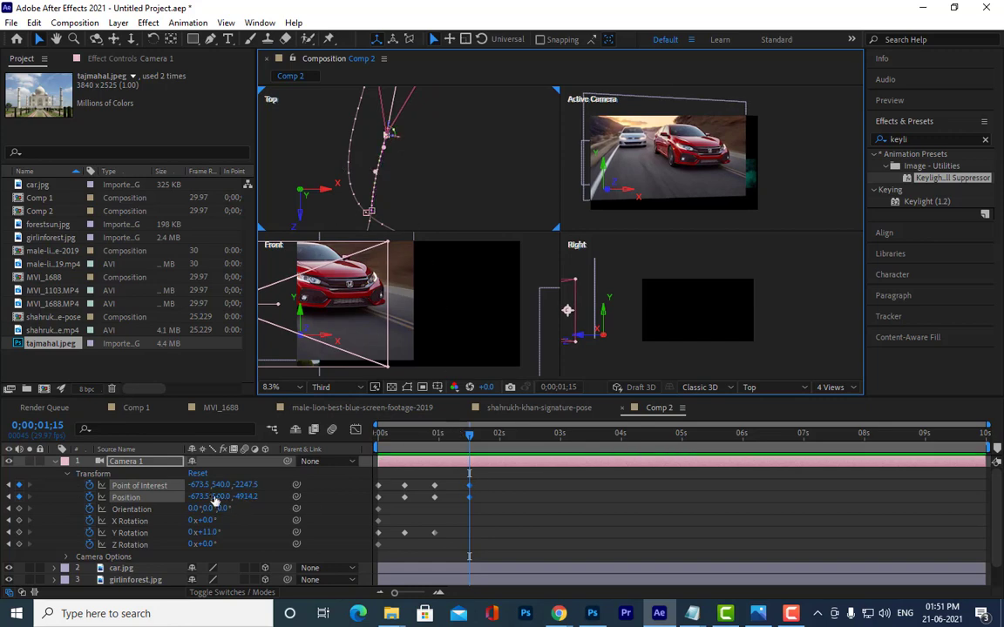
drag(205, 532, 225, 527)
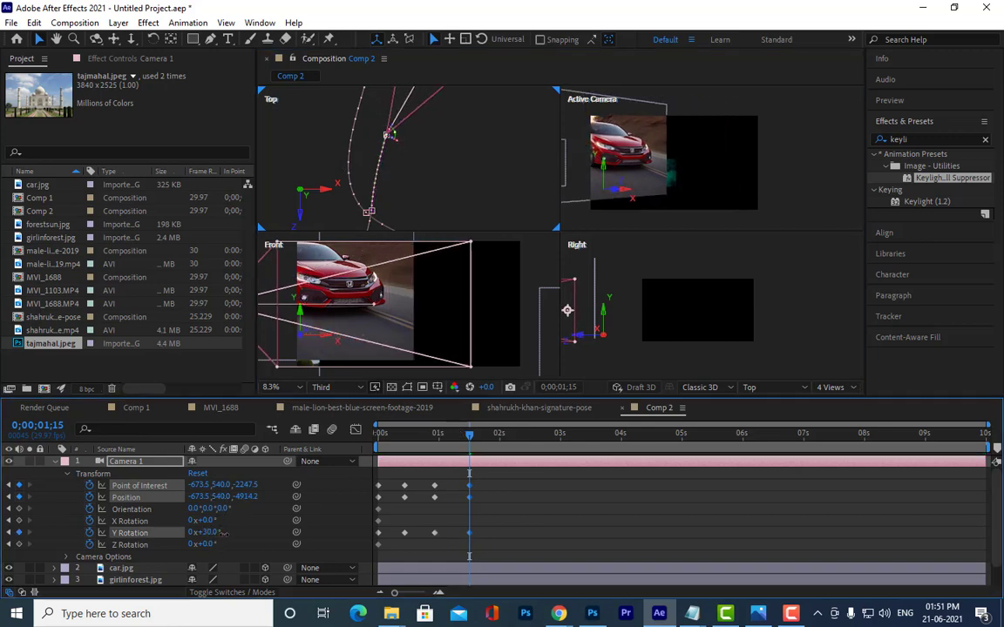
scroll(400, 132, down, 3)
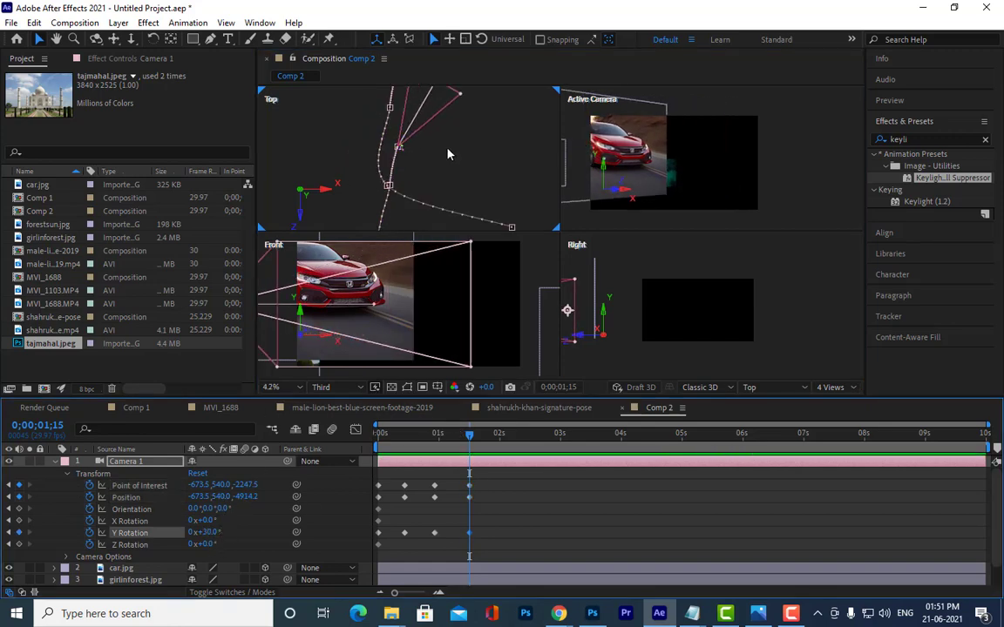
mouse_move(450, 212)
mouse_down()
mouse_move(446, 241)
mouse_move(453, 216)
mouse_up()
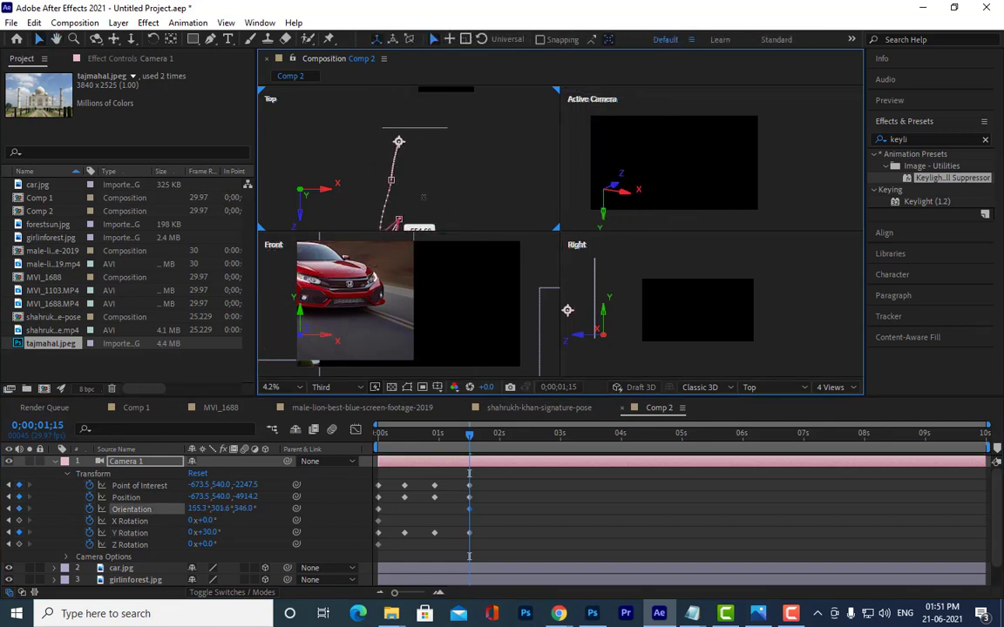
key(ctrl+z)
Reselect Camera 1 and drag it forward to −473.9, 540, −4568.6
scroll(427, 212, up, 1)
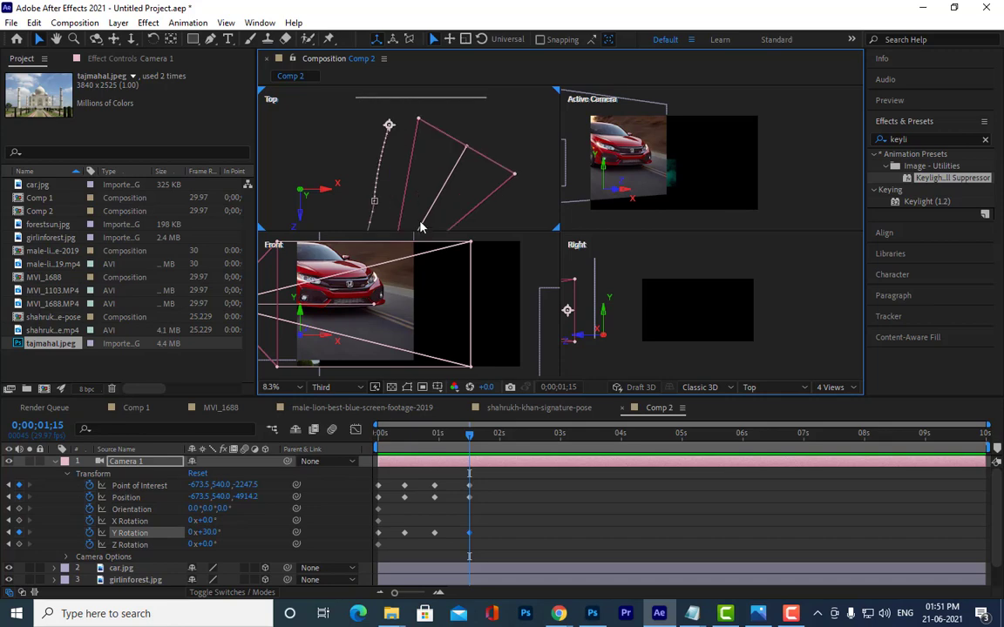
scroll(427, 212, up, 1)
scroll(410, 222, up, 1)
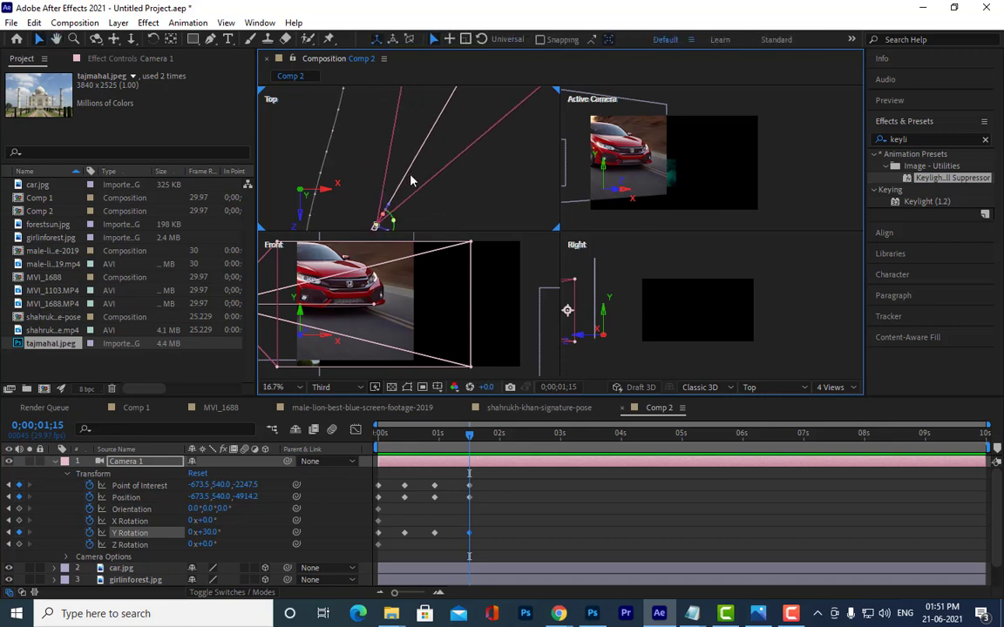
click(399, 217)
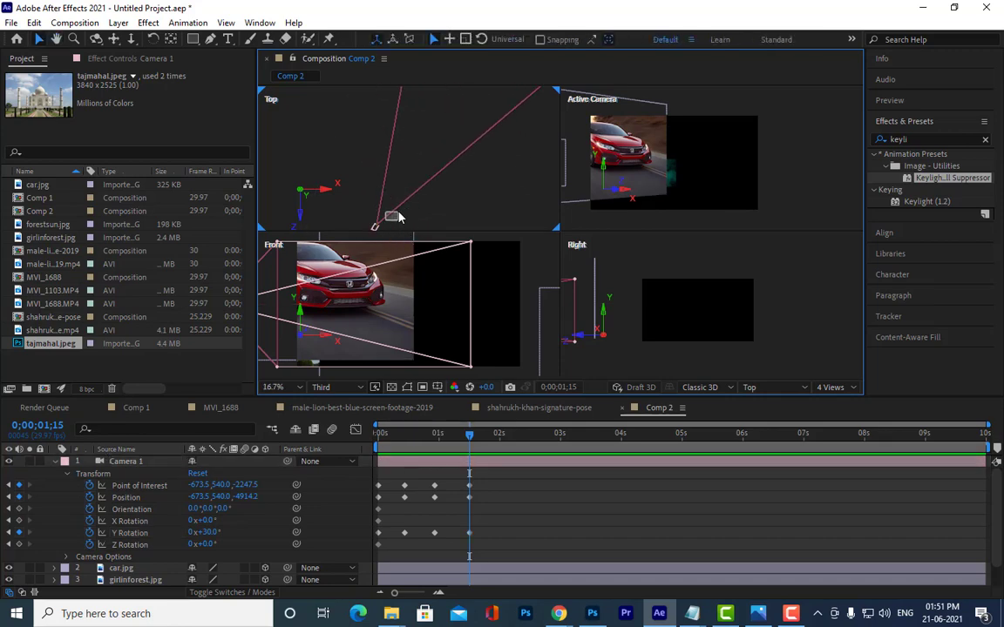
click(376, 225)
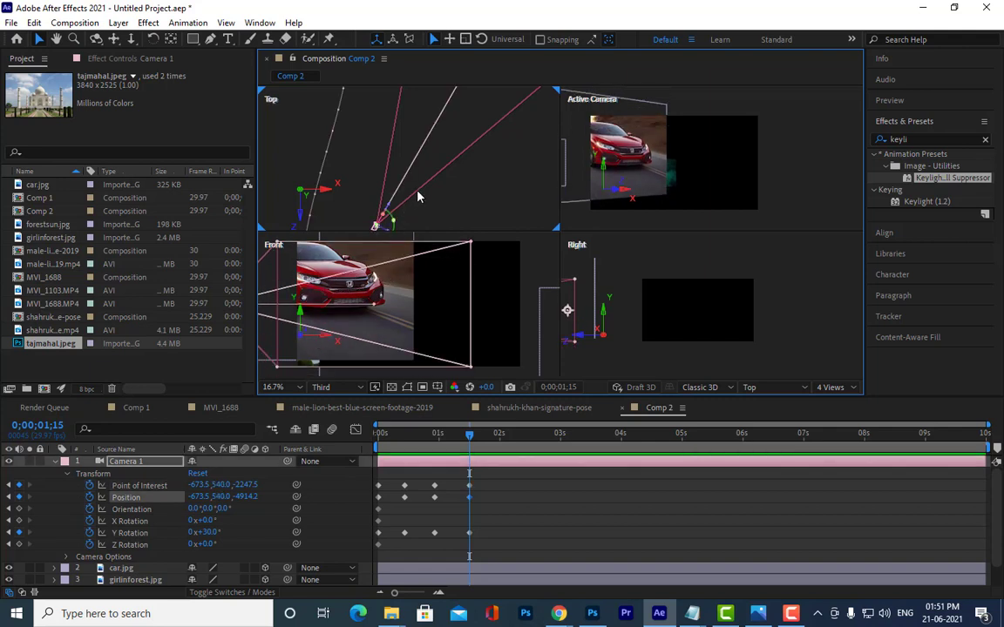
scroll(430, 185, up, 2)
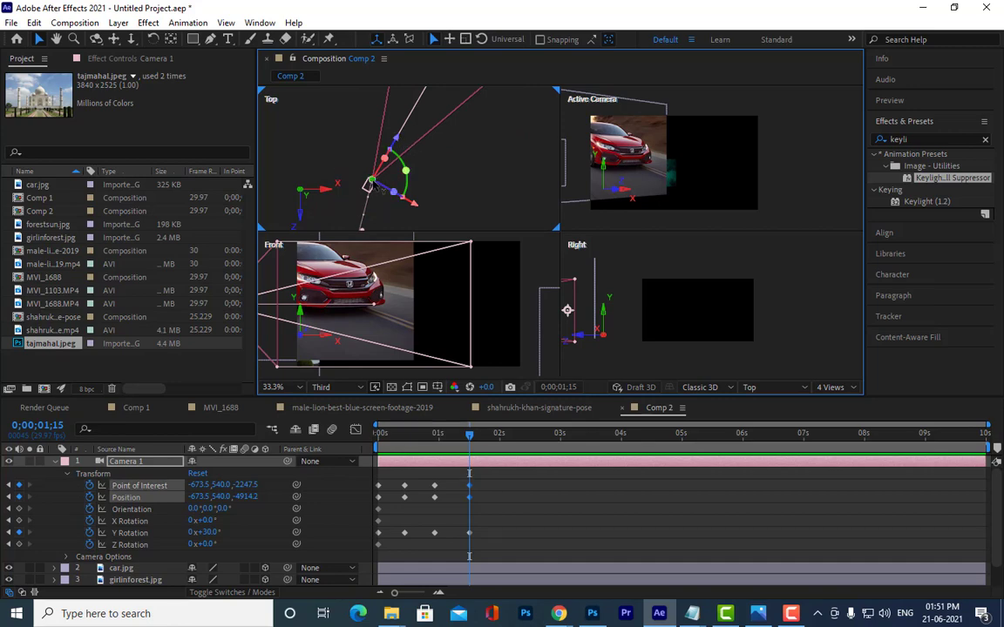
drag(367, 185, 419, 129)
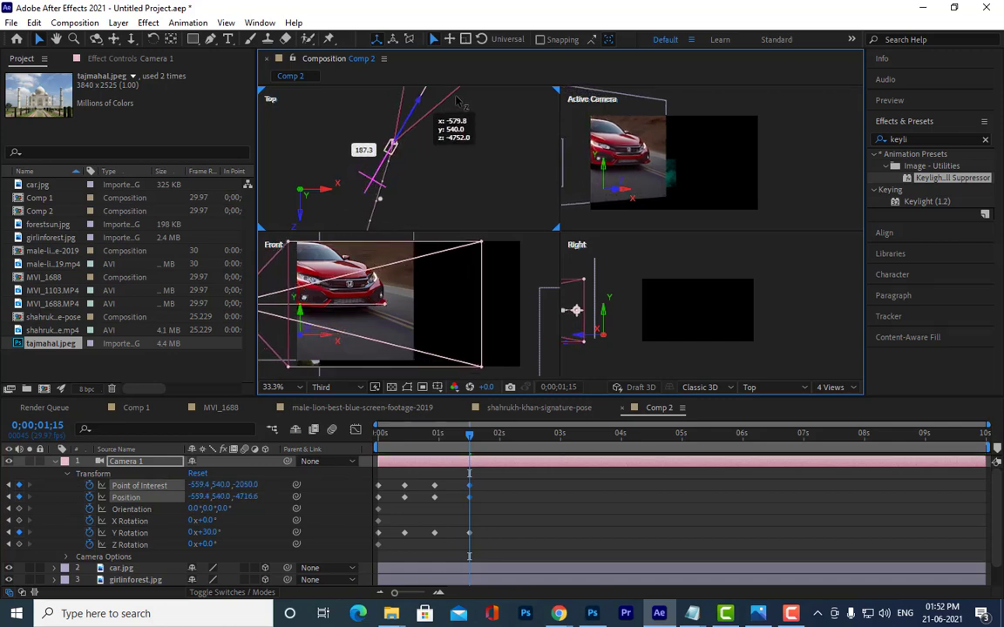
drag(419, 128, 469, 155)
scroll(468, 150, down, 1)
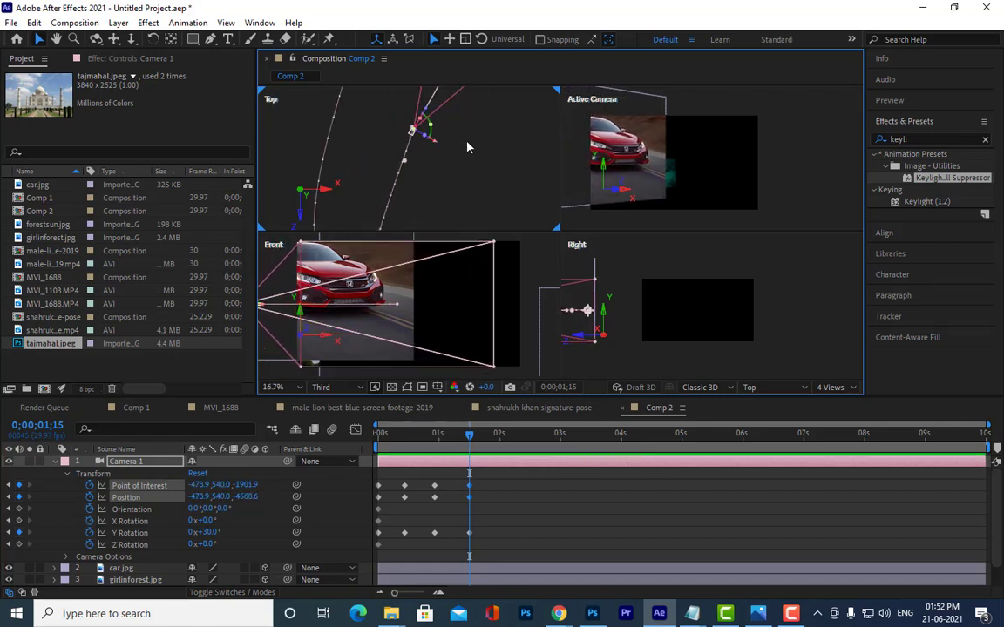
scroll(454, 190, down, 1)
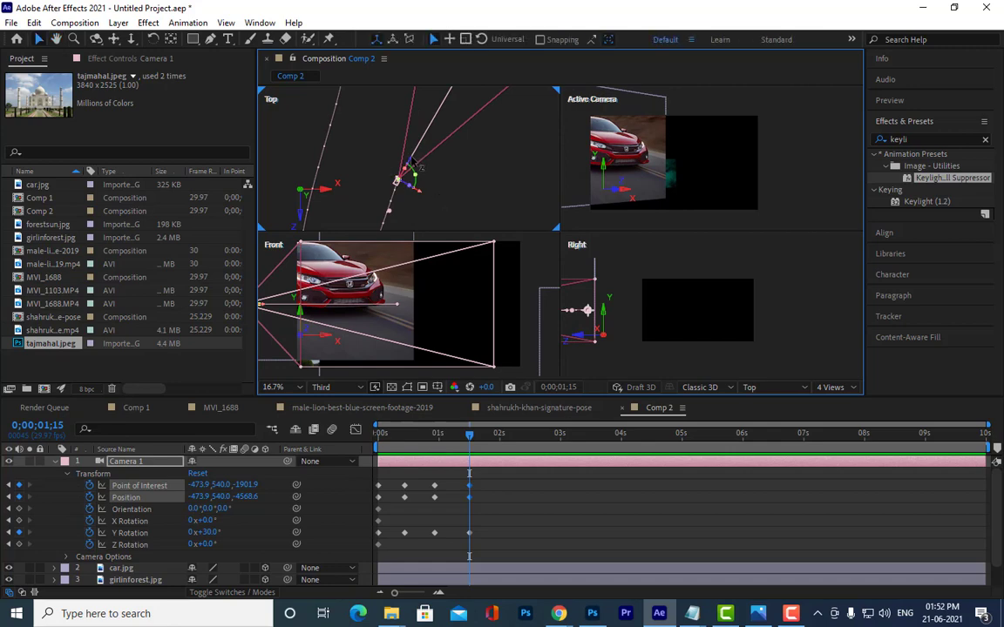
Push Camera 1 further forward in the Top view and reduce its Y Rotation to 15°
mouse_move(379, 140)
mouse_down()
mouse_move(540, 74)
mouse_move(538, 82)
mouse_up()
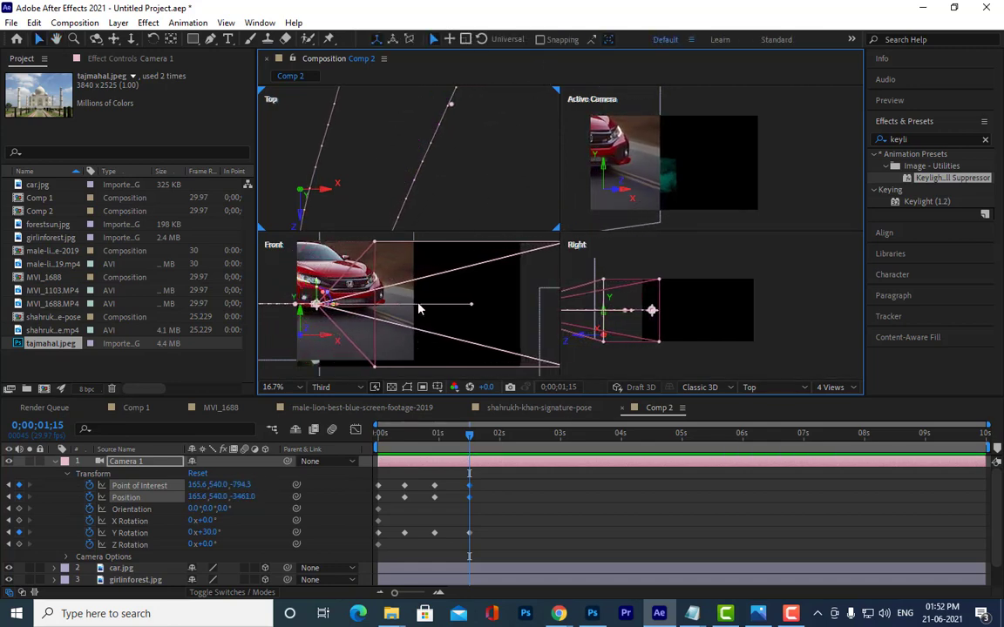
scroll(498, 130, down, 3)
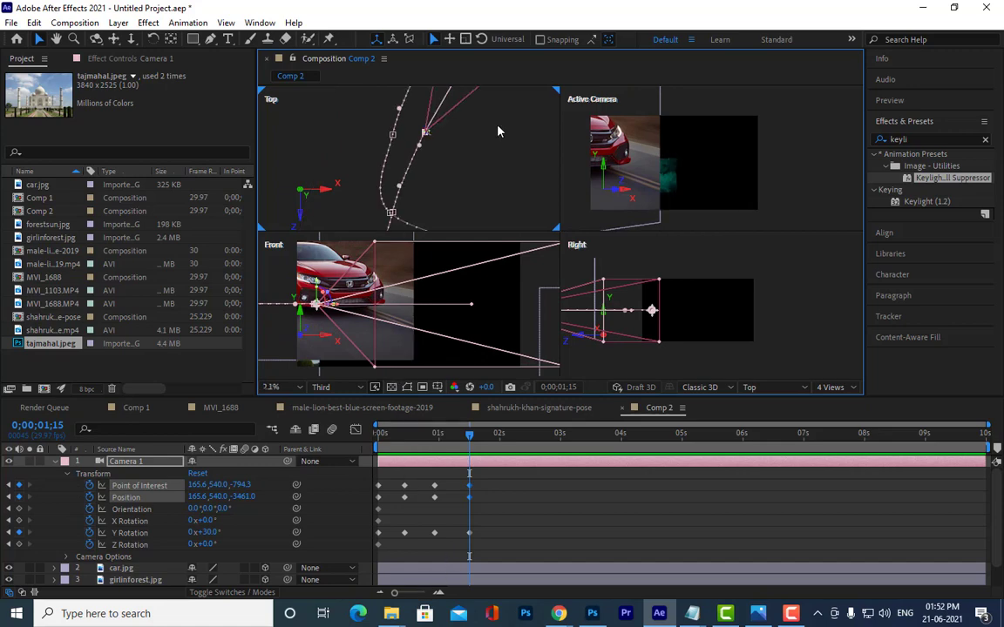
scroll(498, 130, down, 3)
drag(497, 131, 493, 145)
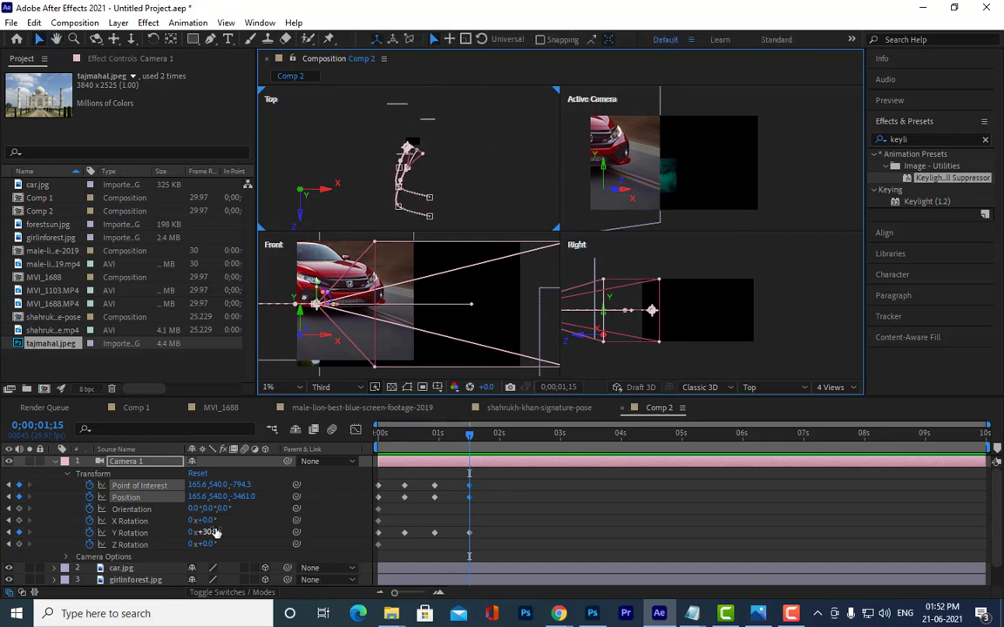
drag(209, 532, 197, 531)
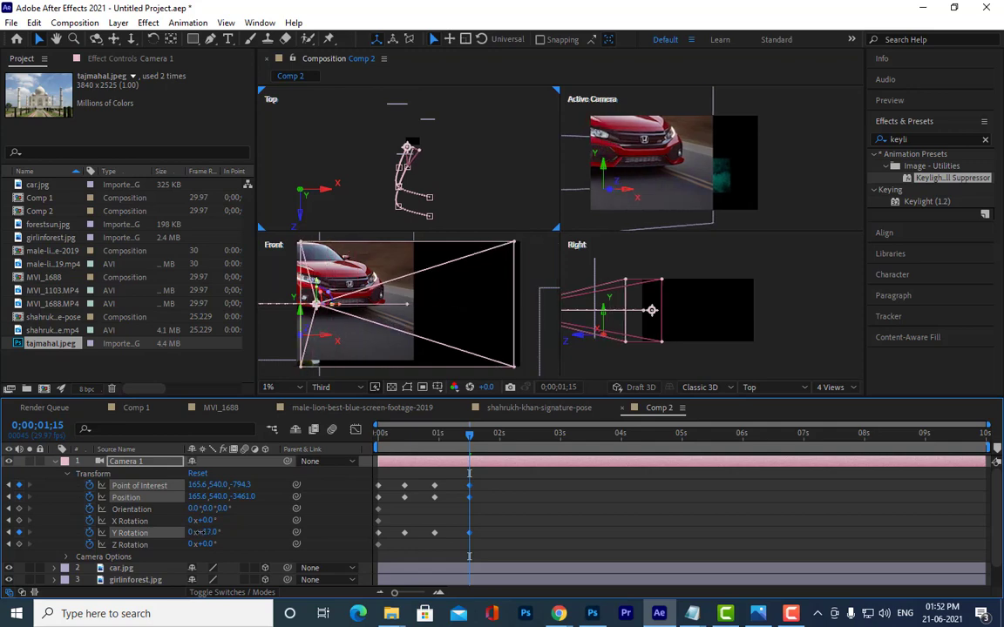
scroll(472, 152, up, 2)
scroll(470, 153, up, 1)
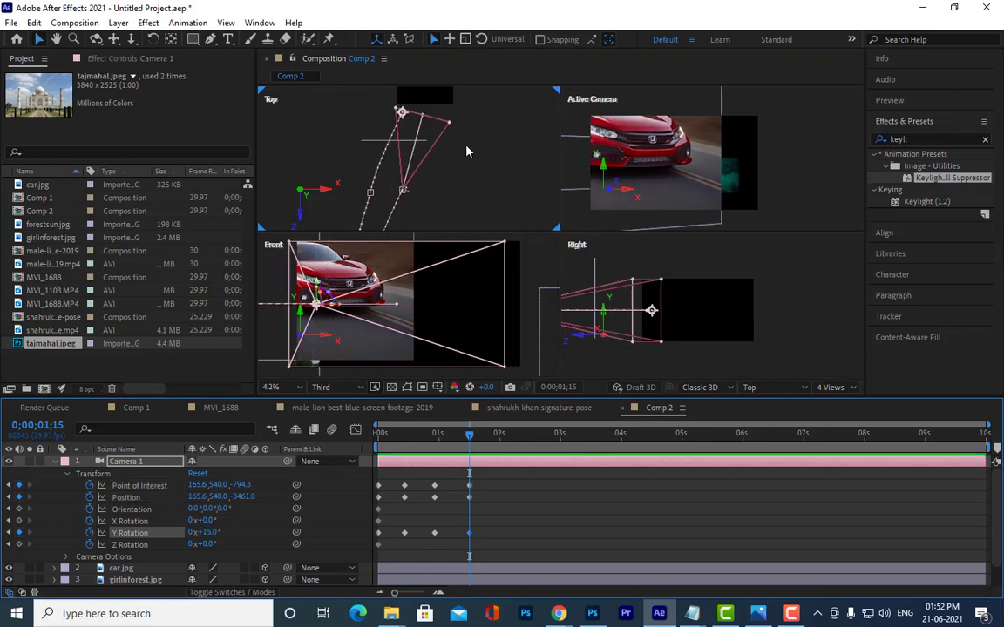
scroll(462, 155, up, 1)
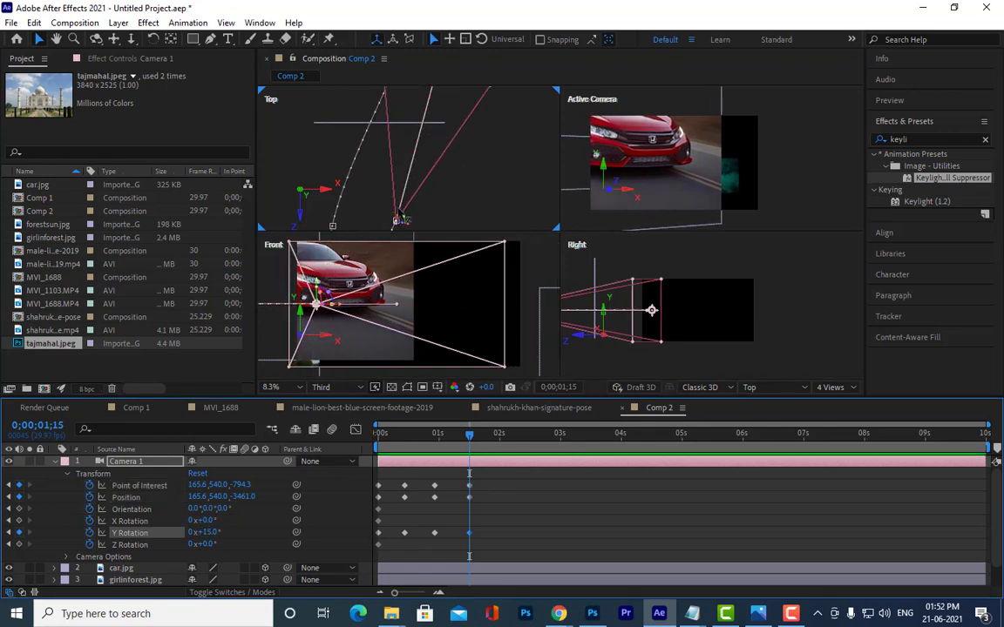
Move the camera toward the forest image and turn it to 18° Y Rotation
drag(400, 220, 488, 143)
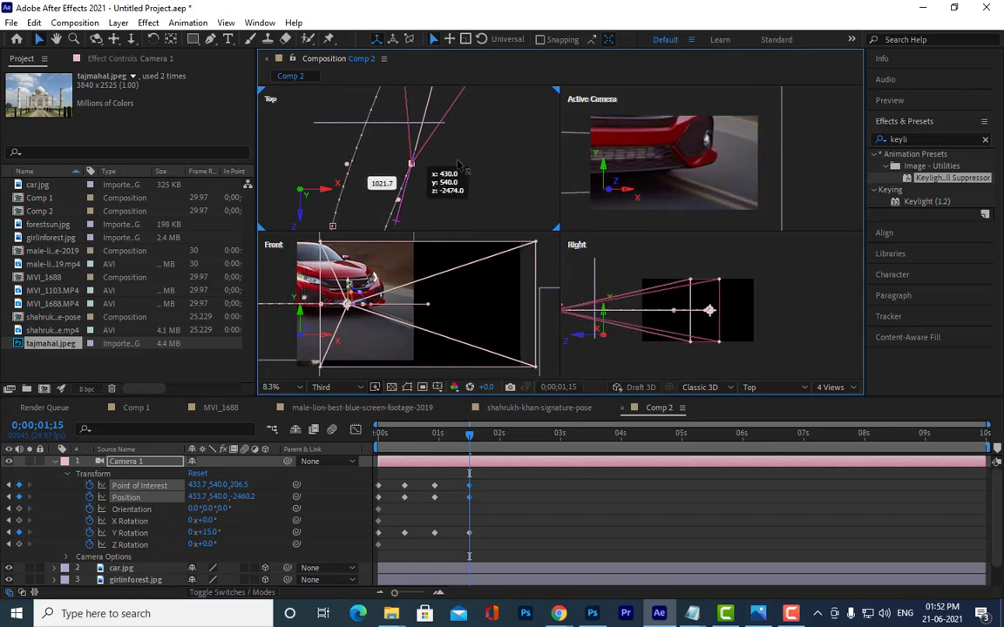
mouse_move(488, 144)
mouse_down()
mouse_move(431, 157)
mouse_move(466, 161)
mouse_up()
scroll(482, 193, down, 2)
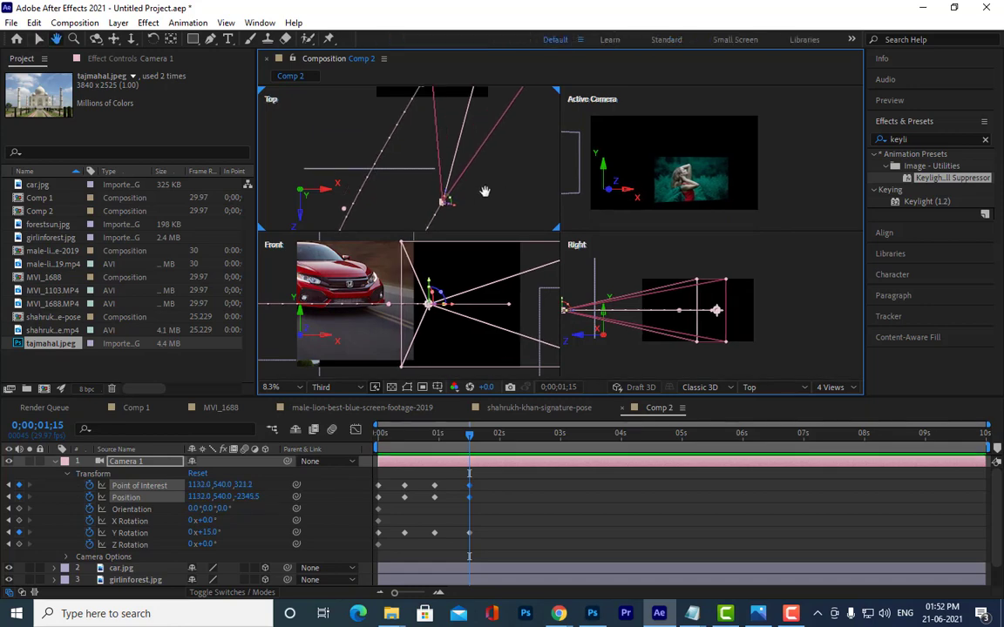
scroll(473, 202, down, 2)
scroll(473, 202, down, 2)
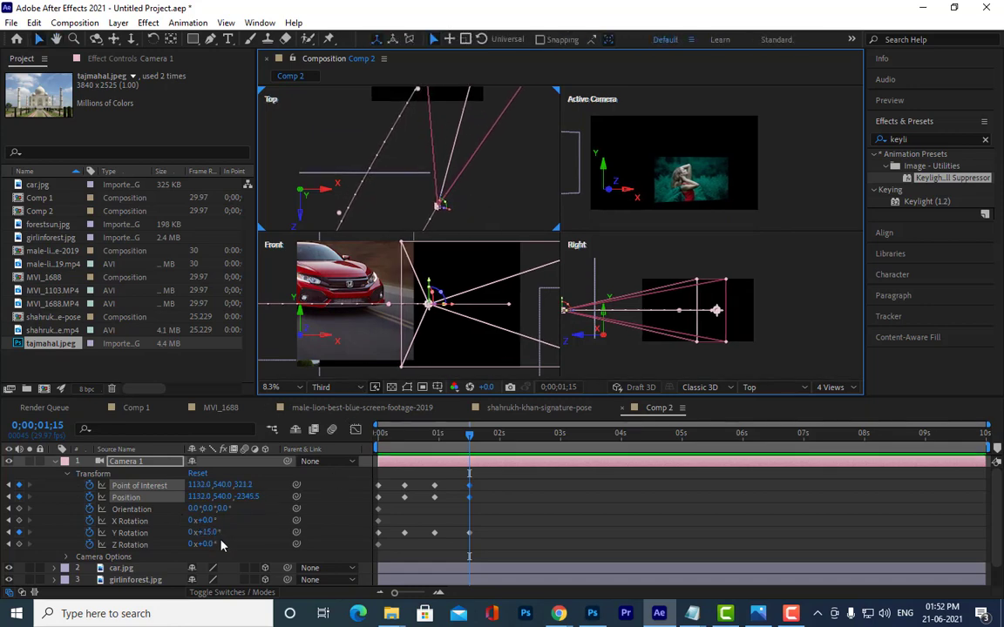
drag(210, 535, 214, 521)
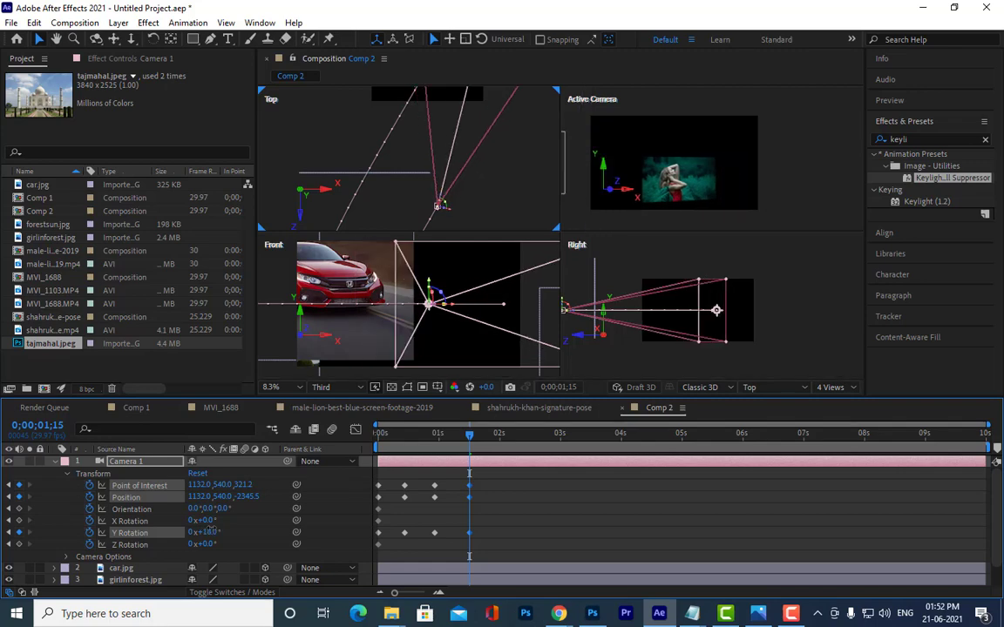
scroll(470, 224, up, 2)
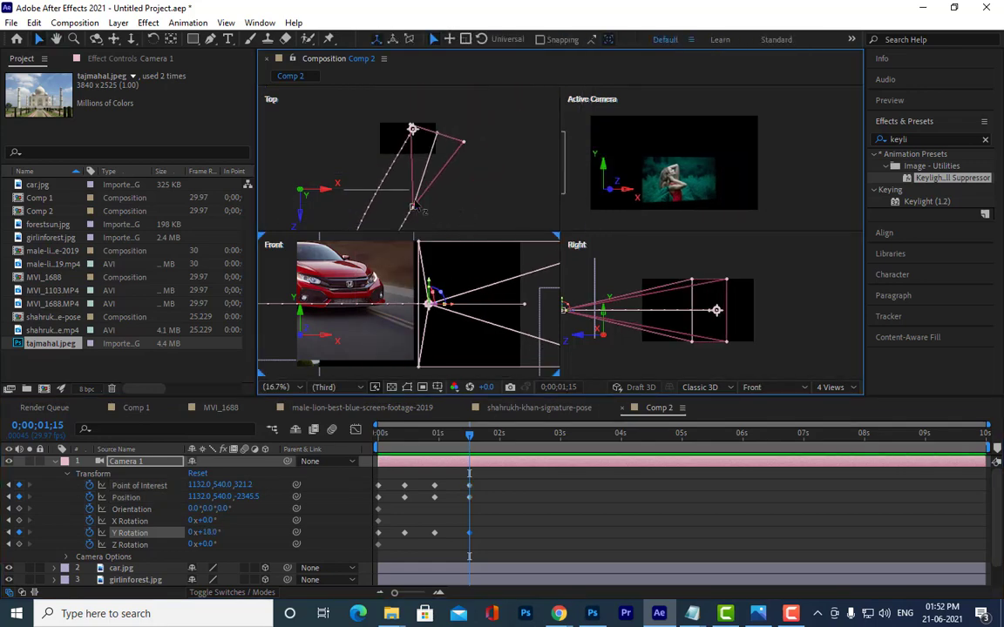
Lower the camera in the Right view, set Y Rotation to 7°, and slide it right along X
drag(416, 207, 427, 163)
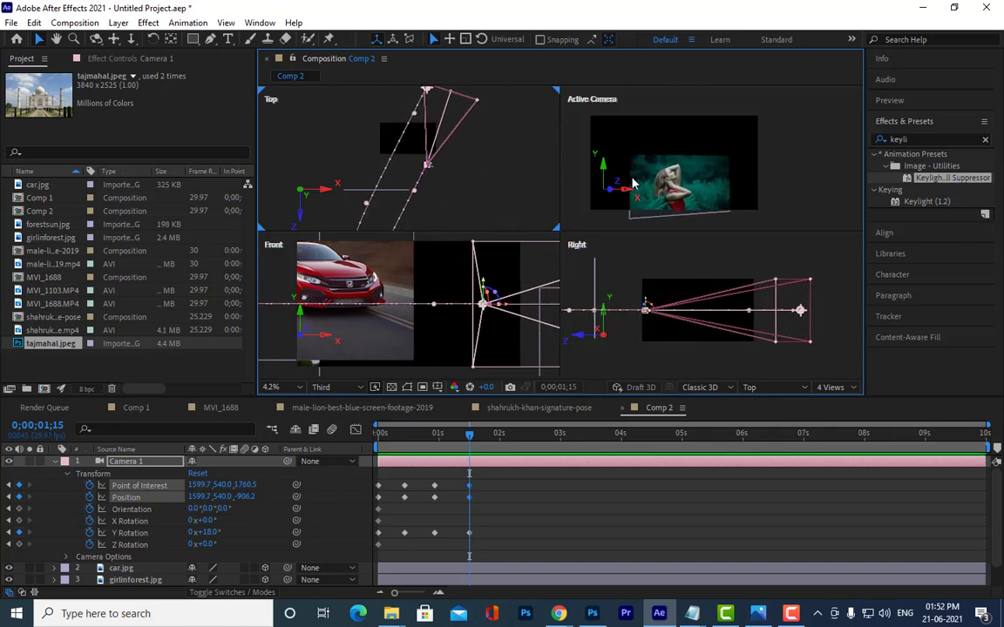
scroll(587, 284, up, 5)
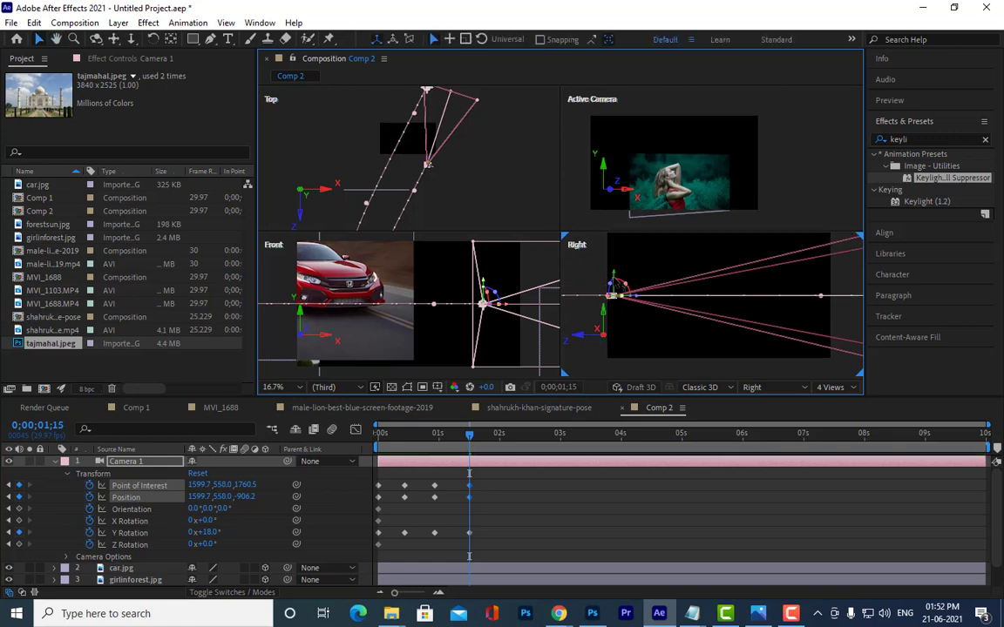
drag(613, 296, 614, 334)
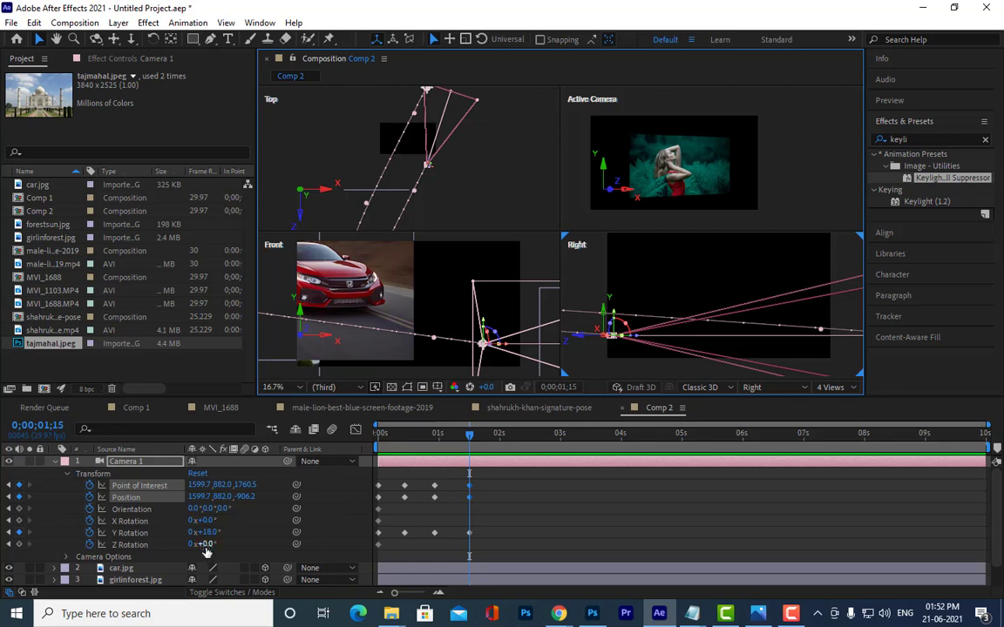
drag(203, 532, 242, 520)
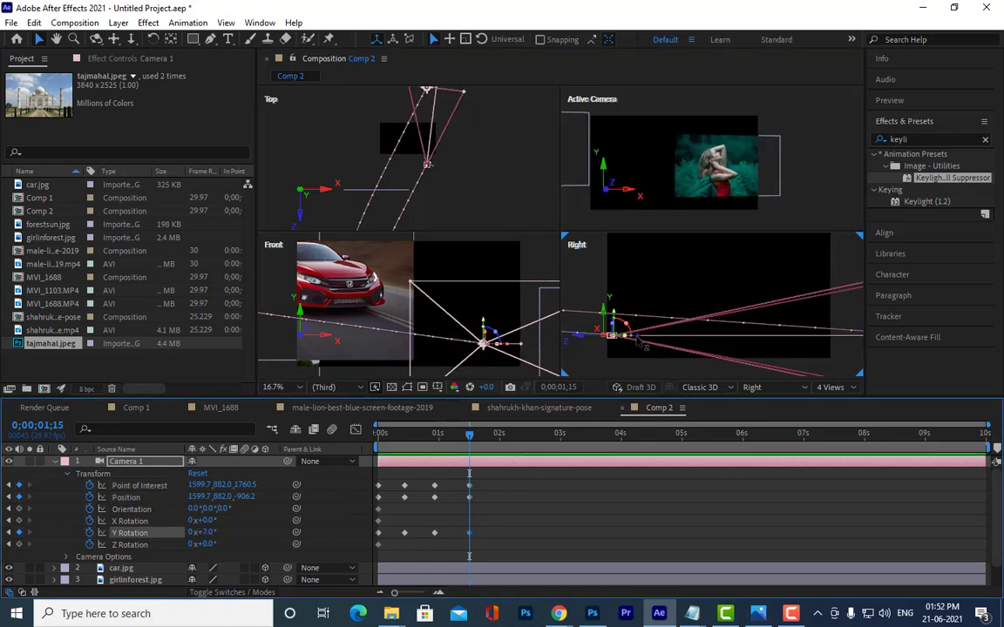
mouse_move(639, 345)
mouse_down()
mouse_move(646, 346)
mouse_move(595, 343)
mouse_up()
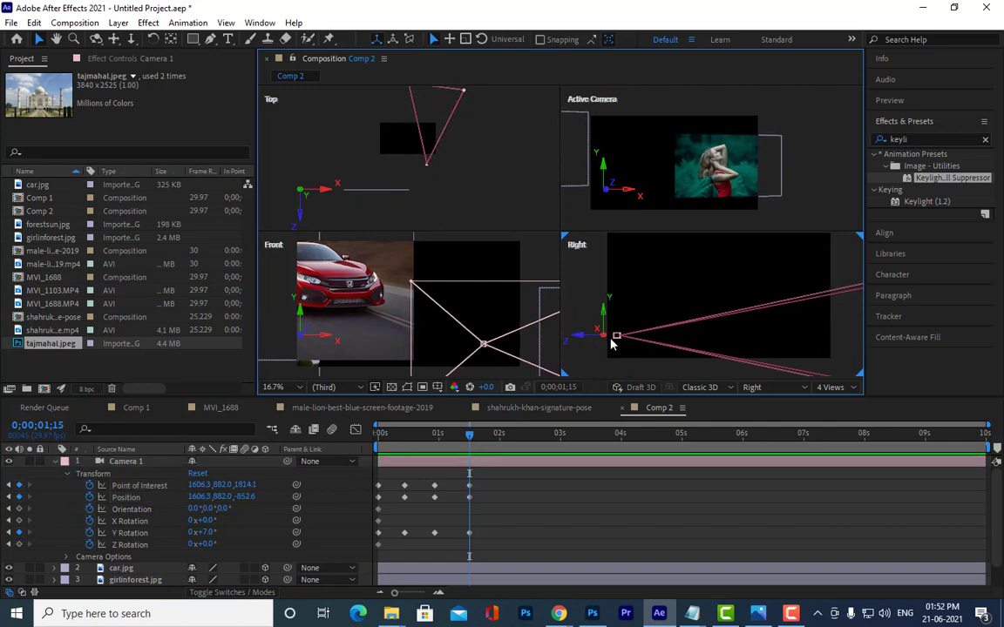
drag(384, 314, 392, 291)
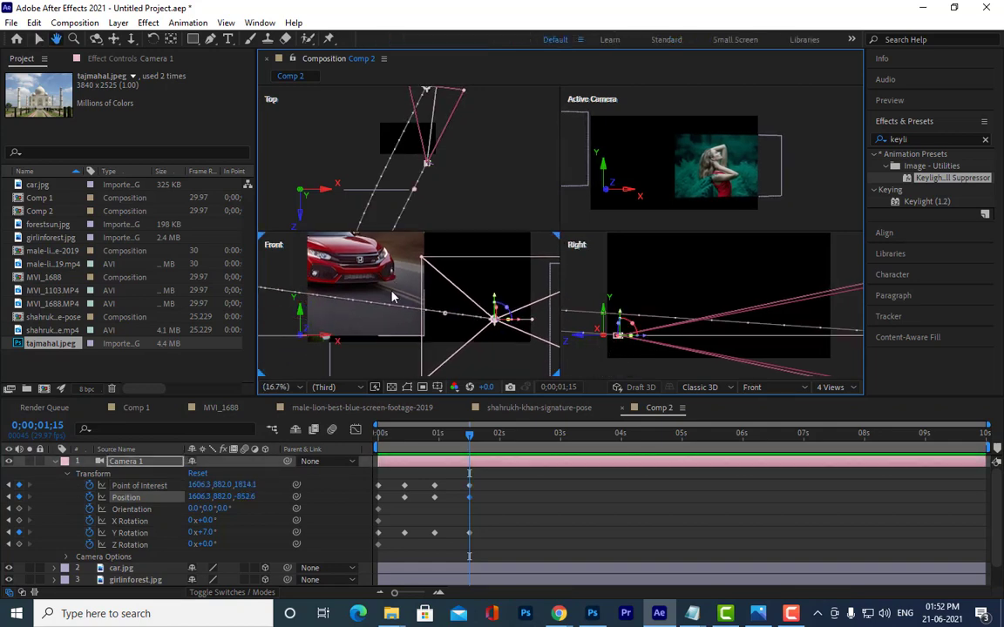
drag(520, 326, 646, 328)
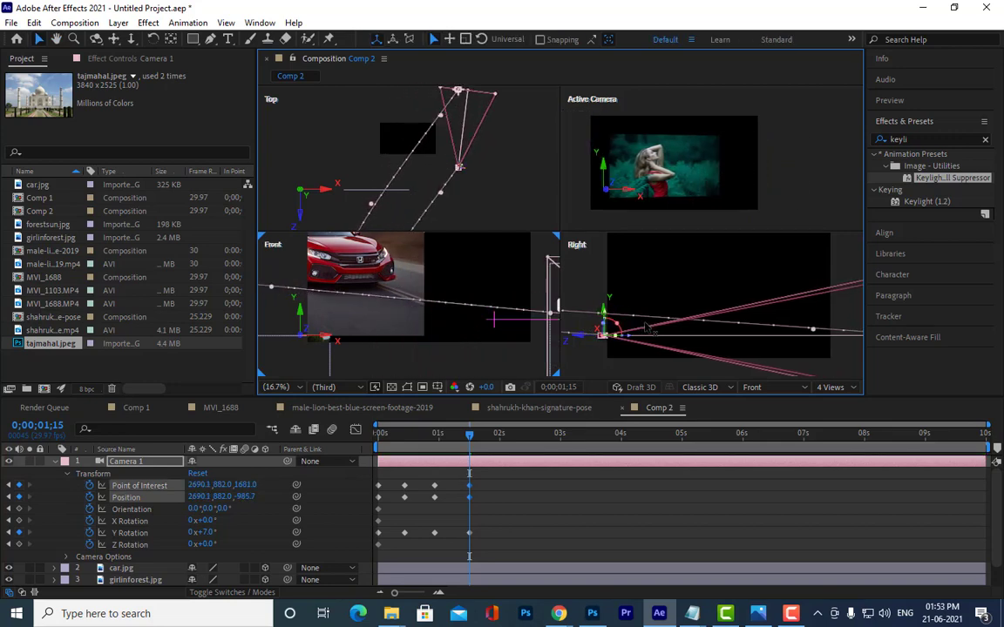
click(498, 168)
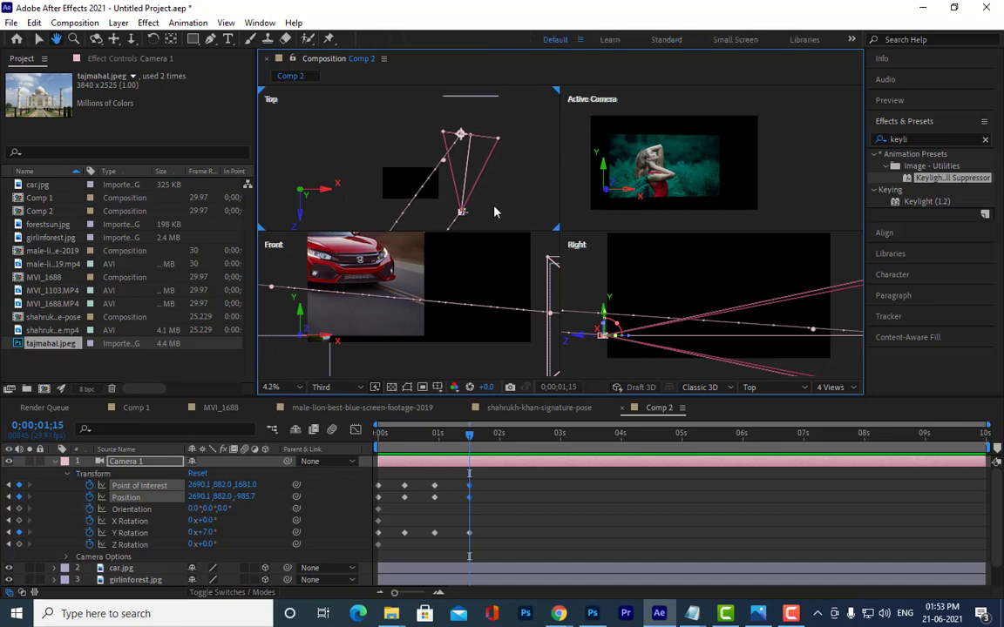
Move the camera forward for a new Position keyframe and key its Y Rotation at −28°
click(493, 442)
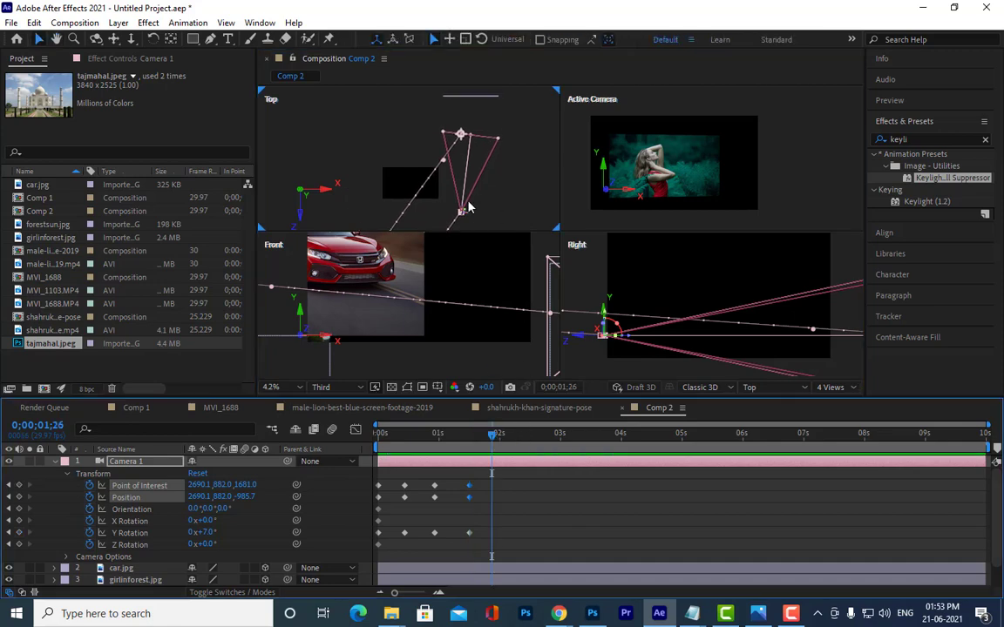
drag(462, 210, 478, 177)
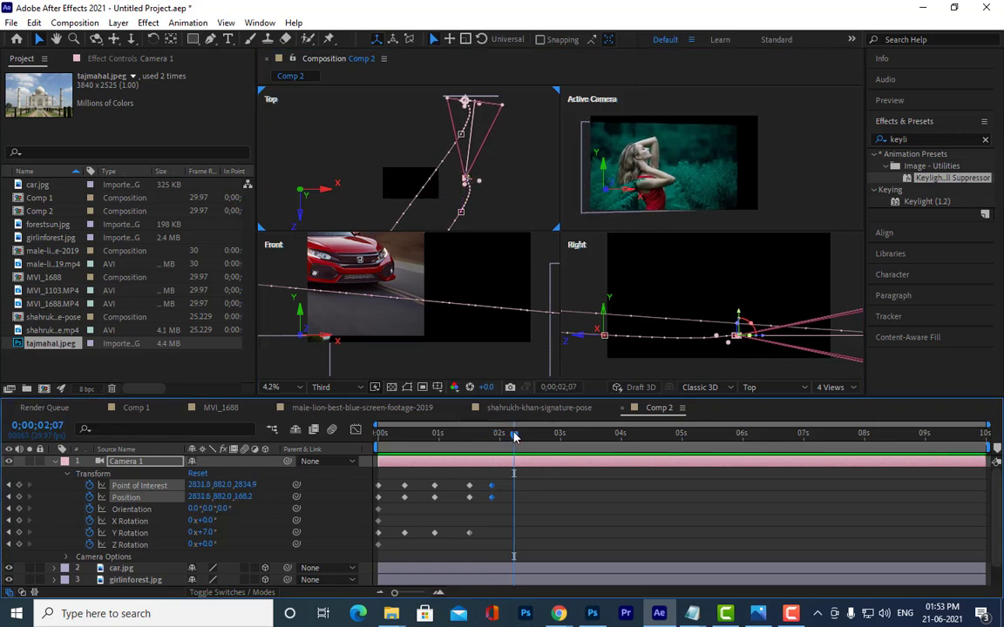
drag(514, 437, 493, 436)
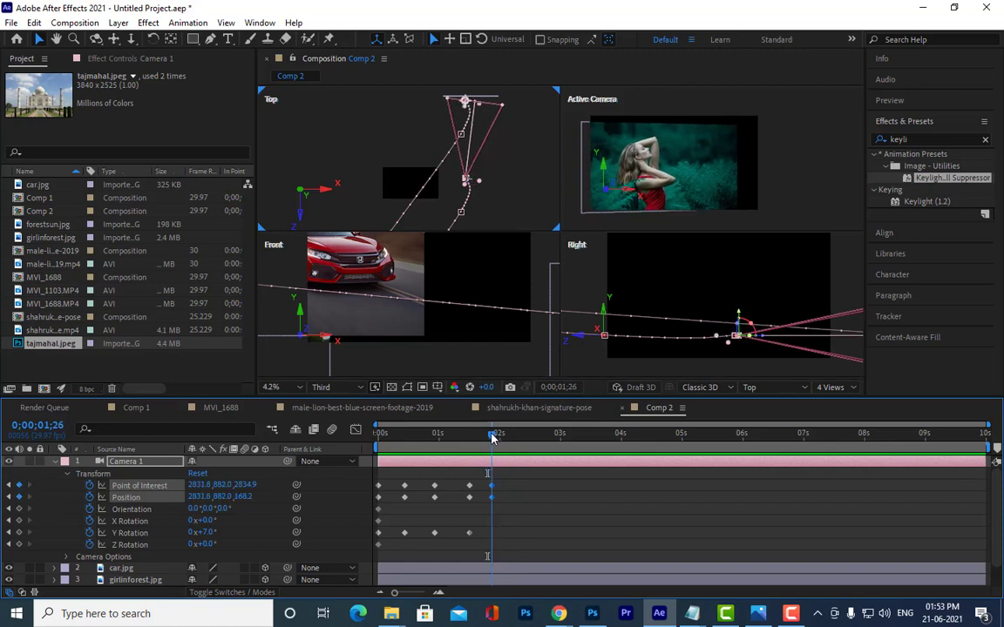
click(19, 532)
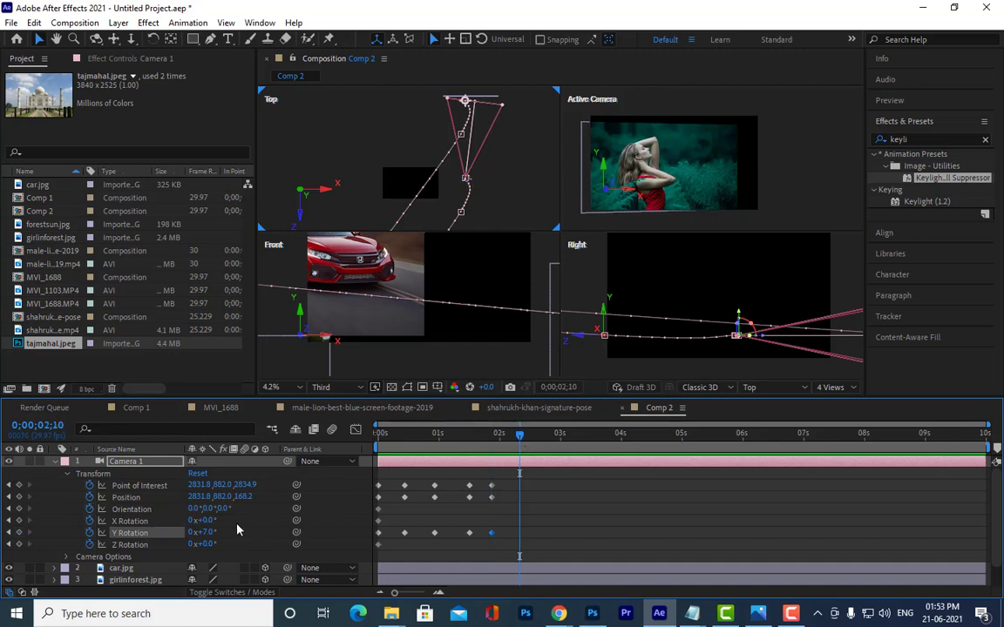
drag(202, 533, 180, 533)
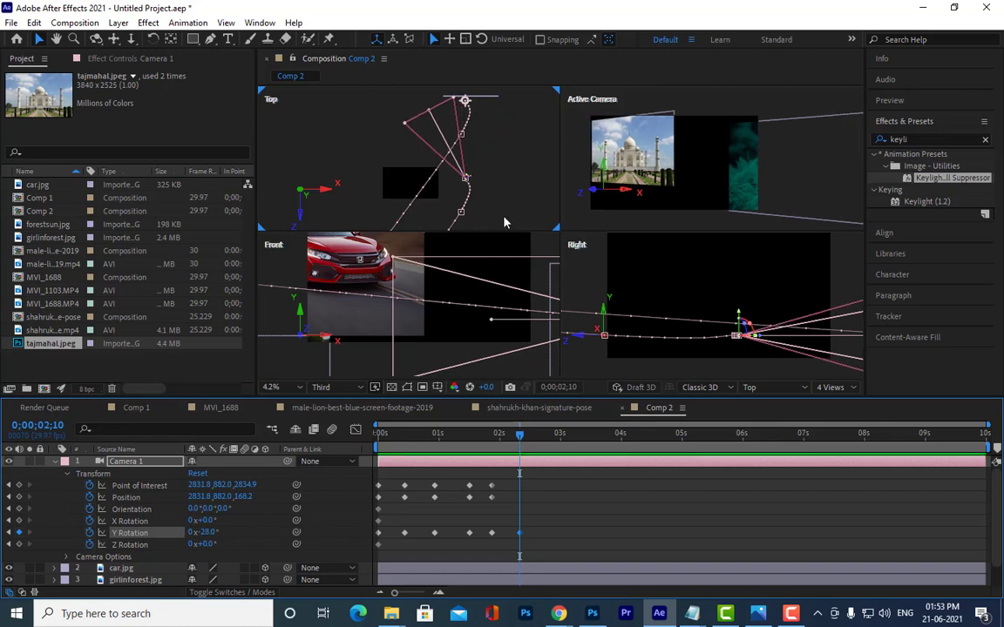
Drag Camera 1 up-left in the Top view to Position 467.8, 882, 1916.6, framing the Taj Mahal
key(h)
drag(504, 190, 510, 242)
key(v)
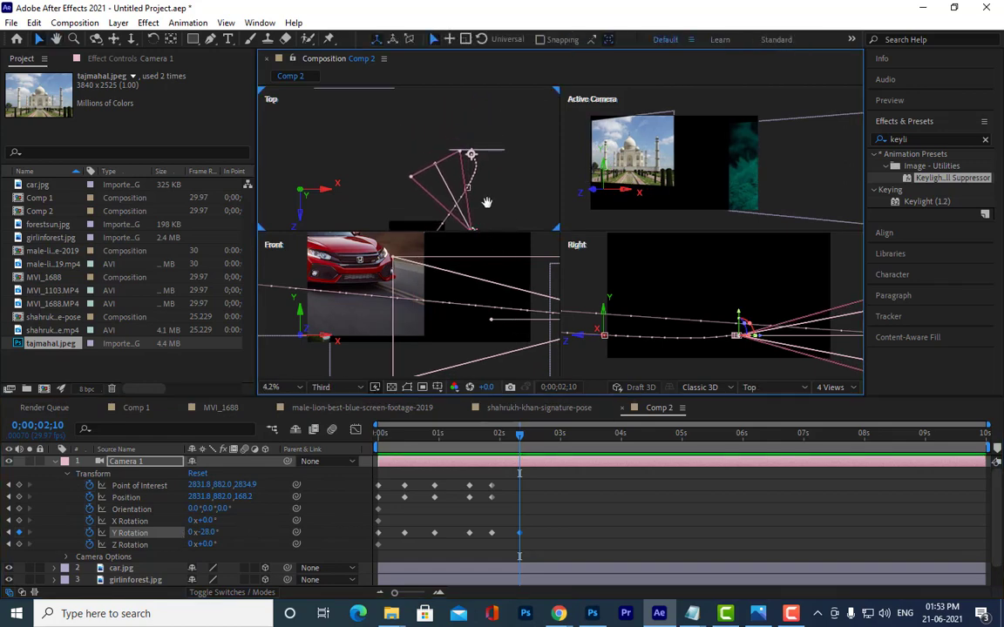
scroll(497, 187, up, 3)
drag(510, 164, 412, 187)
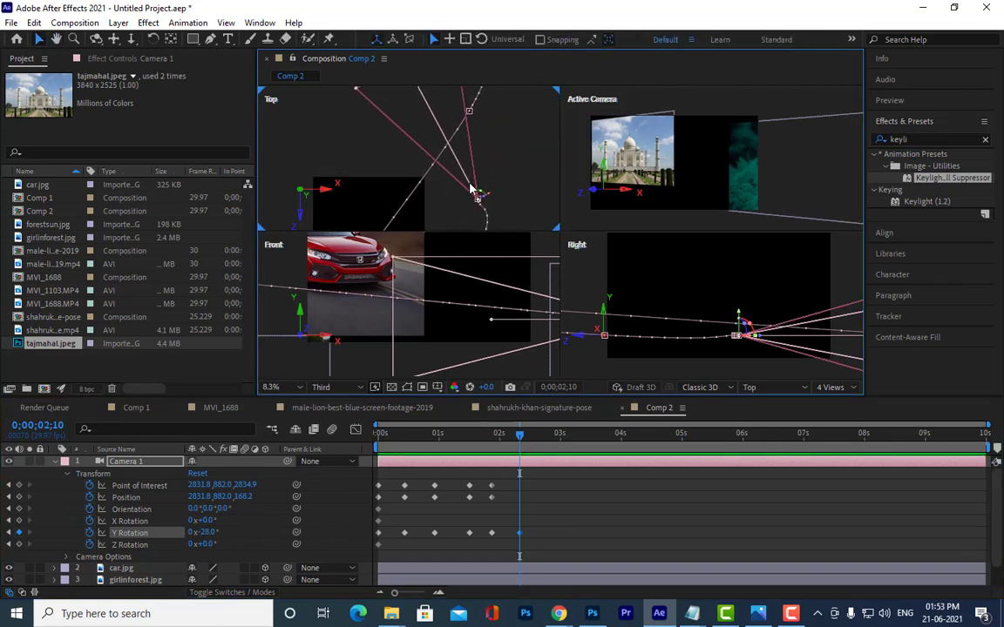
mouse_move(479, 199)
mouse_down()
mouse_move(396, 126)
mouse_move(429, 114)
mouse_up()
scroll(429, 113, down, 2)
key(h)
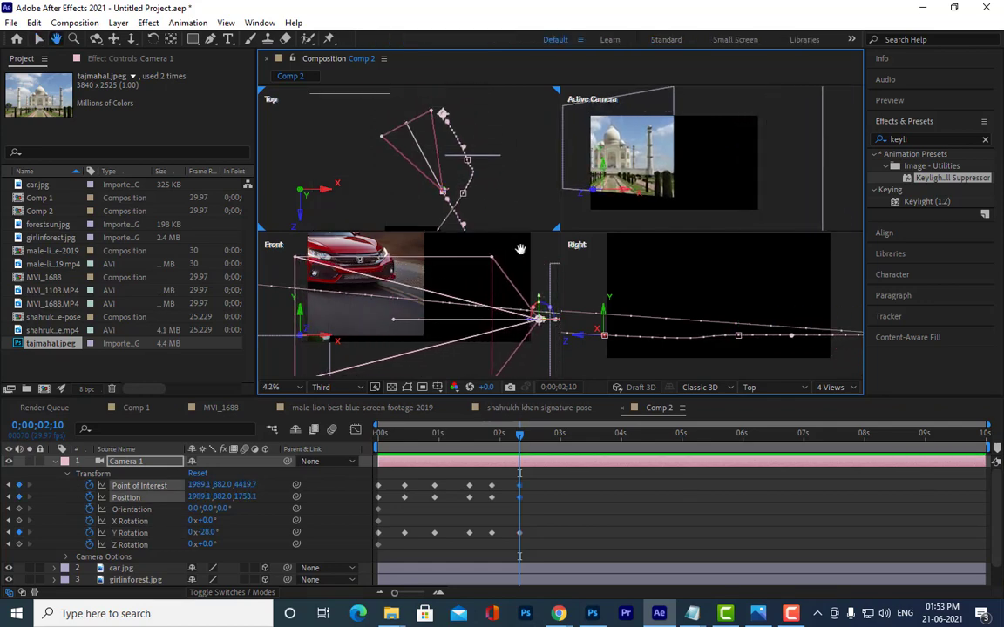
drag(510, 207, 495, 150)
key(v)
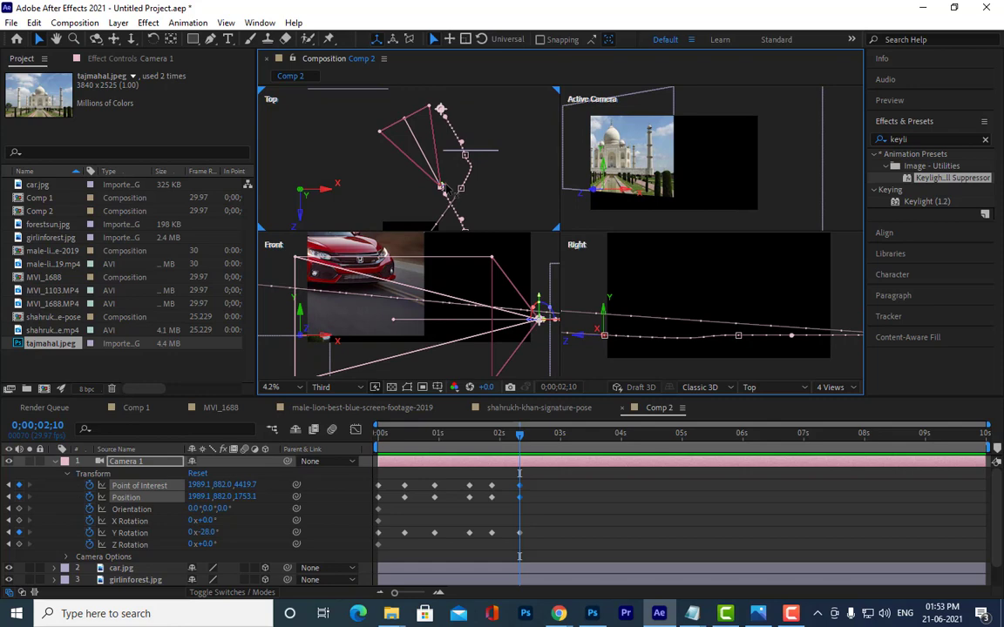
drag(441, 186, 410, 203)
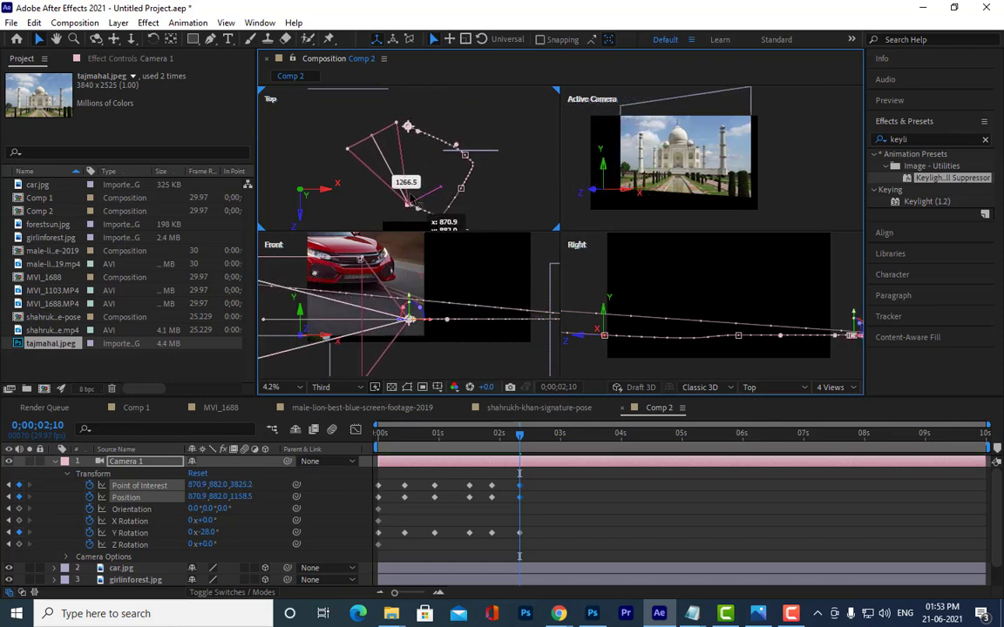
scroll(429, 192, up, 3)
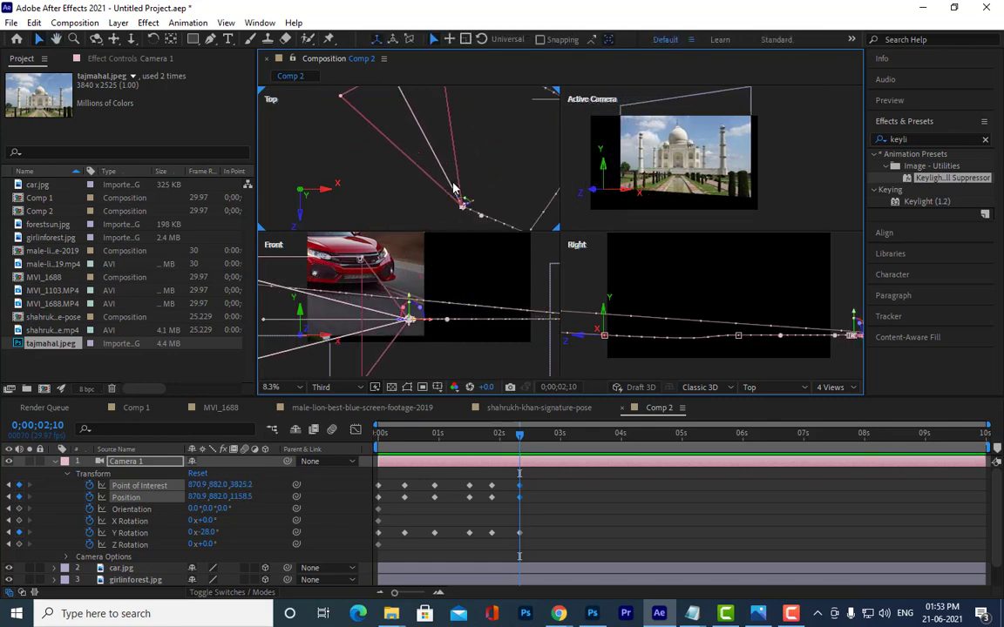
drag(463, 203, 438, 160)
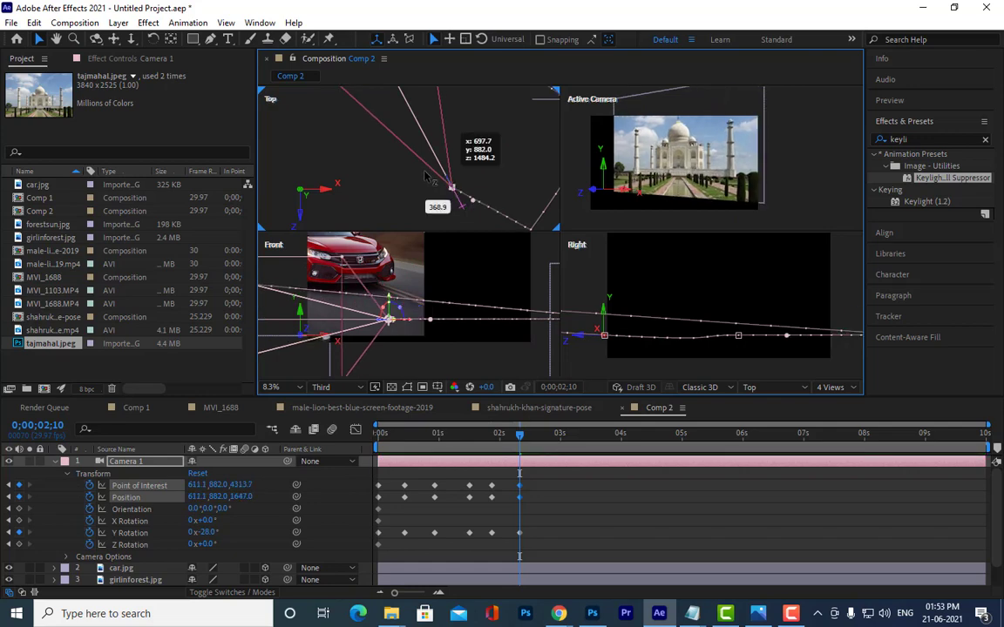
At 0;00;02;18, turn Camera 1 to −1° Y Rotation and shift it left to X −1152
click(535, 440)
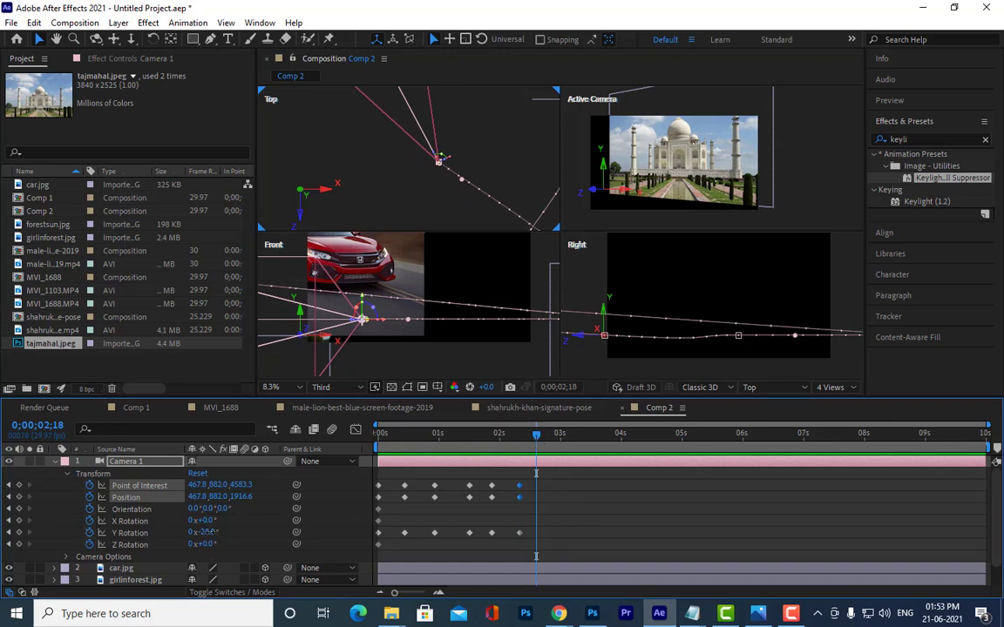
mouse_move(209, 531)
mouse_down()
mouse_move(225, 531)
mouse_move(213, 531)
mouse_up()
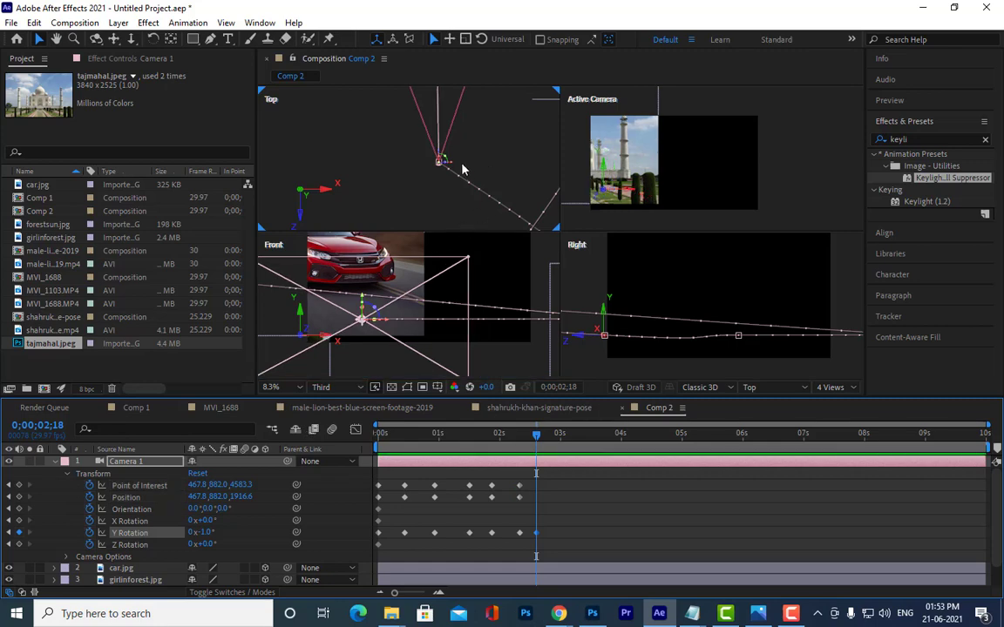
drag(450, 166, 358, 165)
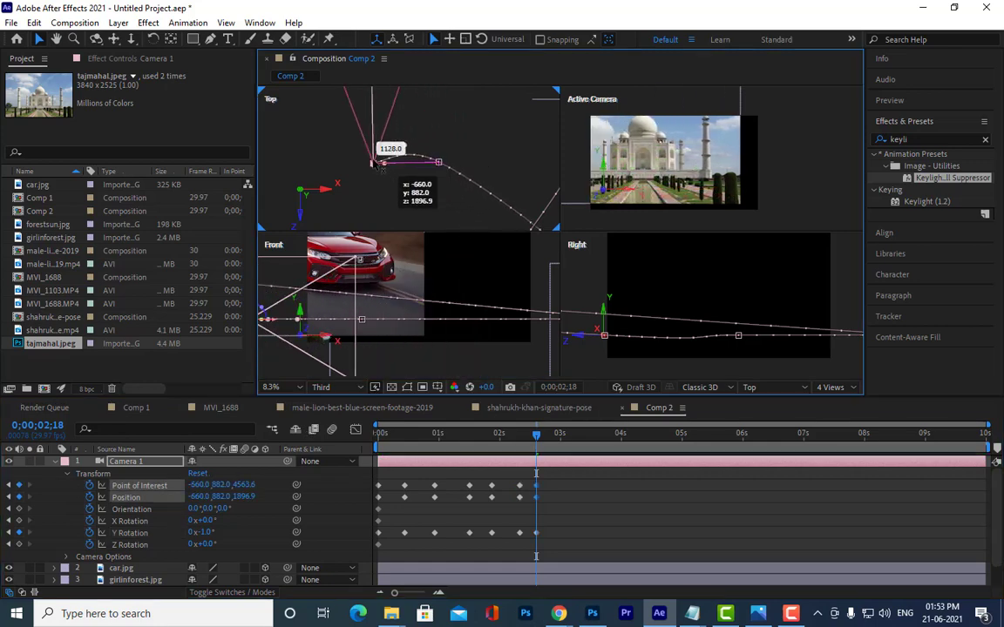
drag(444, 132, 494, 60)
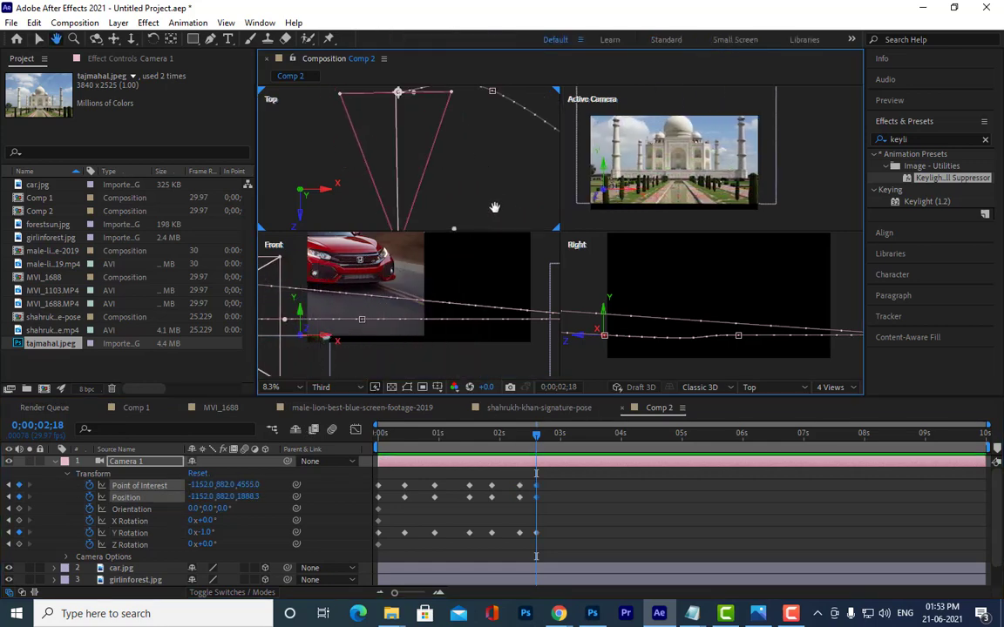
At 0;00;02;26, push the camera forward to −1161, 882, 2404.2, then return to the start
click(553, 442)
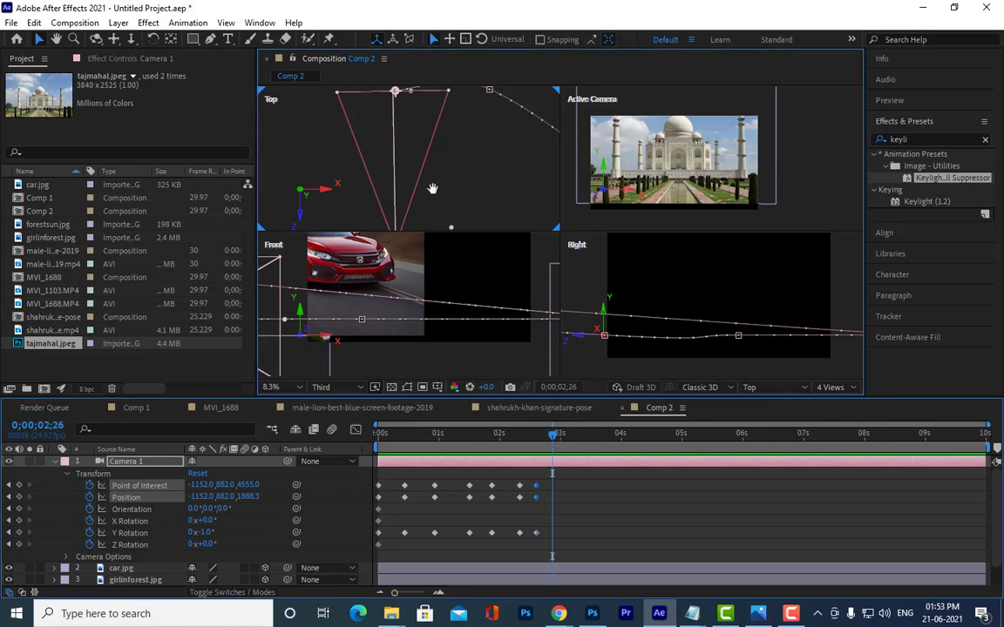
drag(434, 189, 437, 140)
key(v)
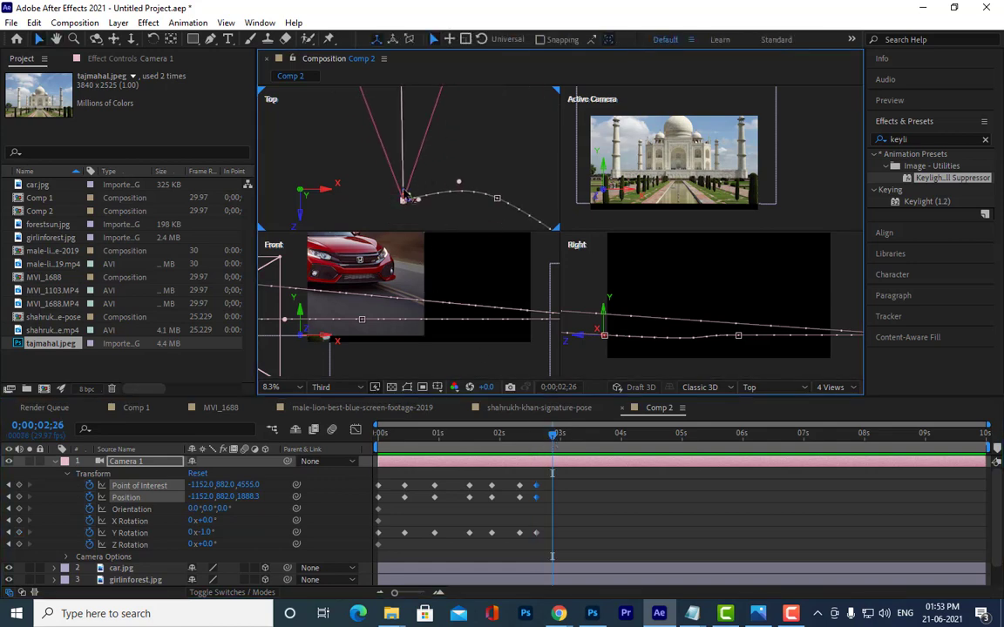
drag(404, 195, 403, 171)
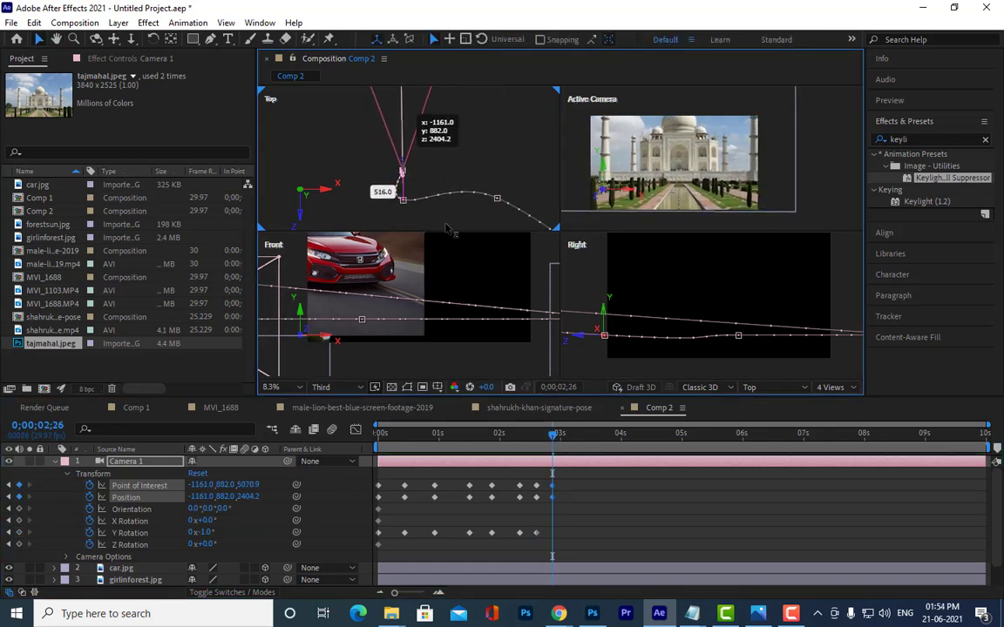
key(Home)
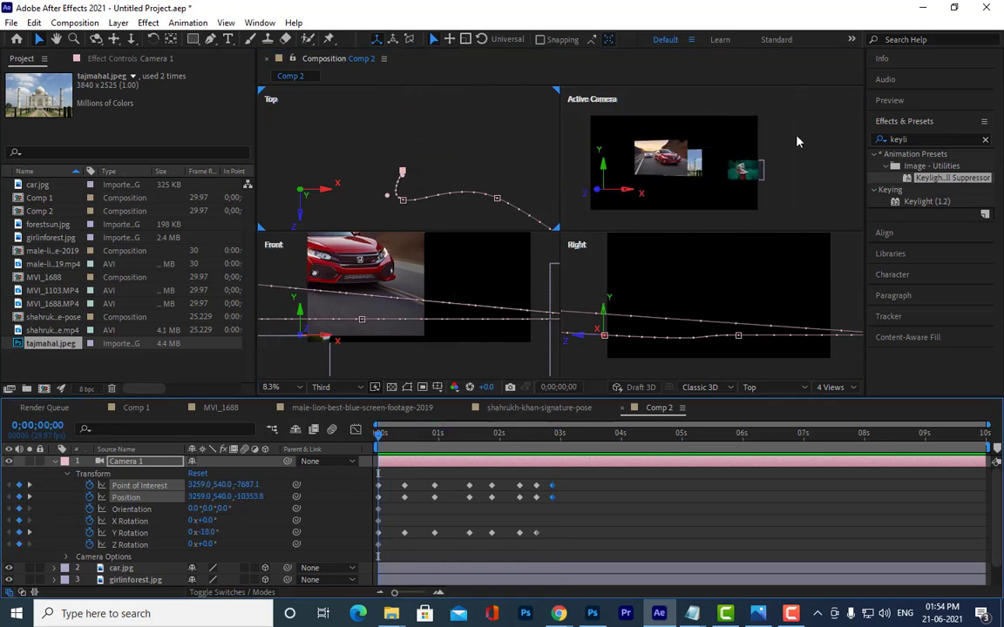
Switch the viewer to a single Active Camera view and zoom it to 25%
click(797, 141)
click(728, 307)
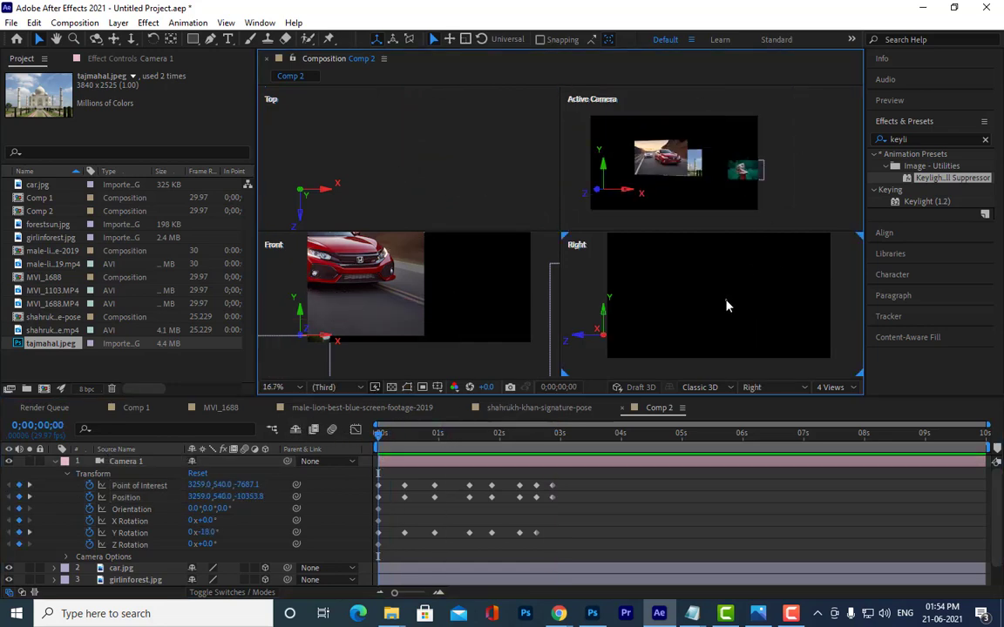
click(792, 156)
click(830, 388)
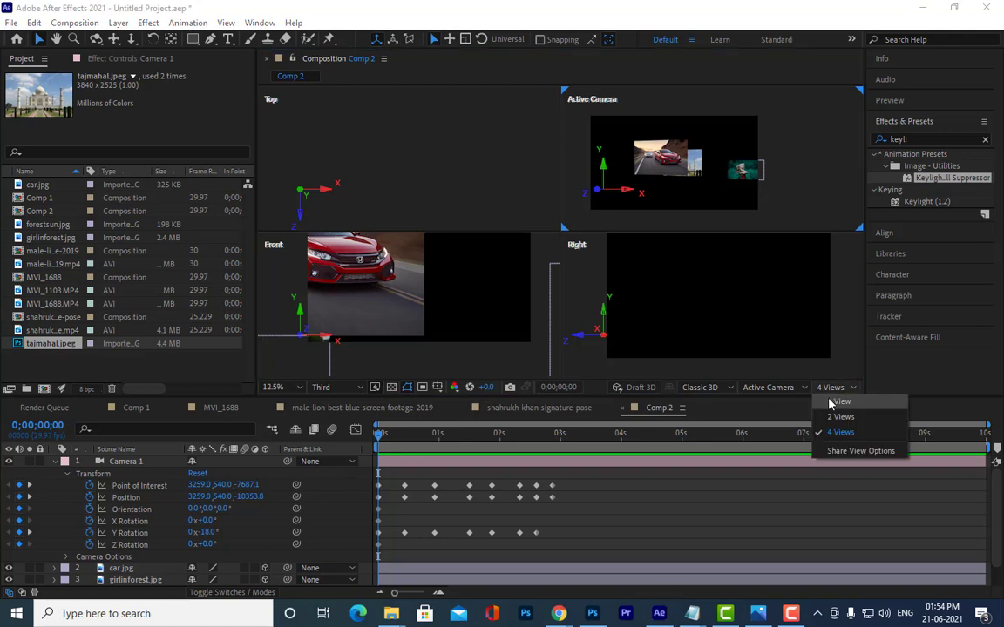
click(829, 402)
key(period)
key(period)
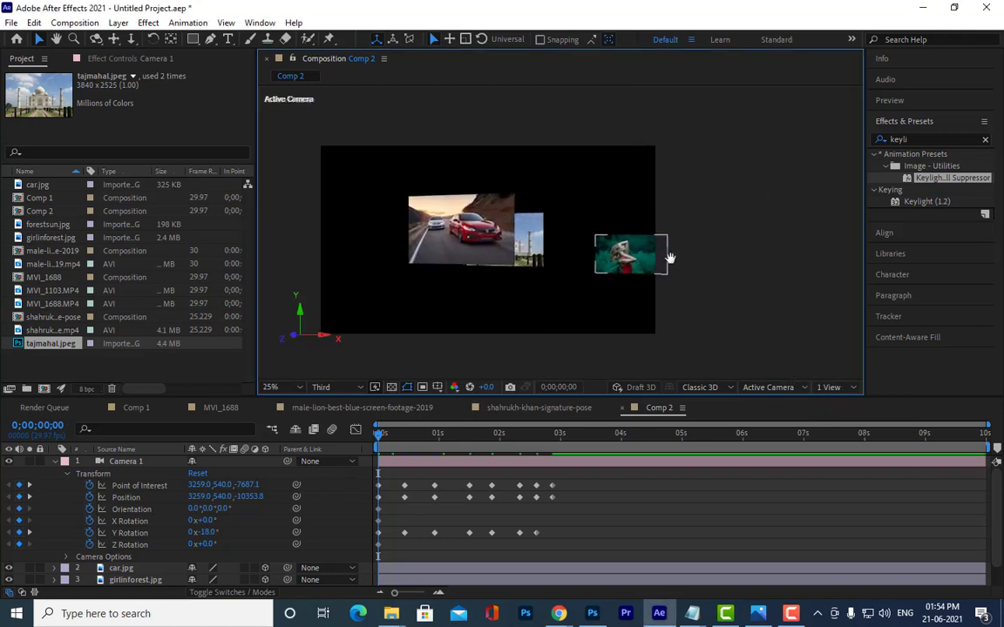
Preview the camera fly-through several times, ending on the last keyframe at 0;00;02;26
key(space)
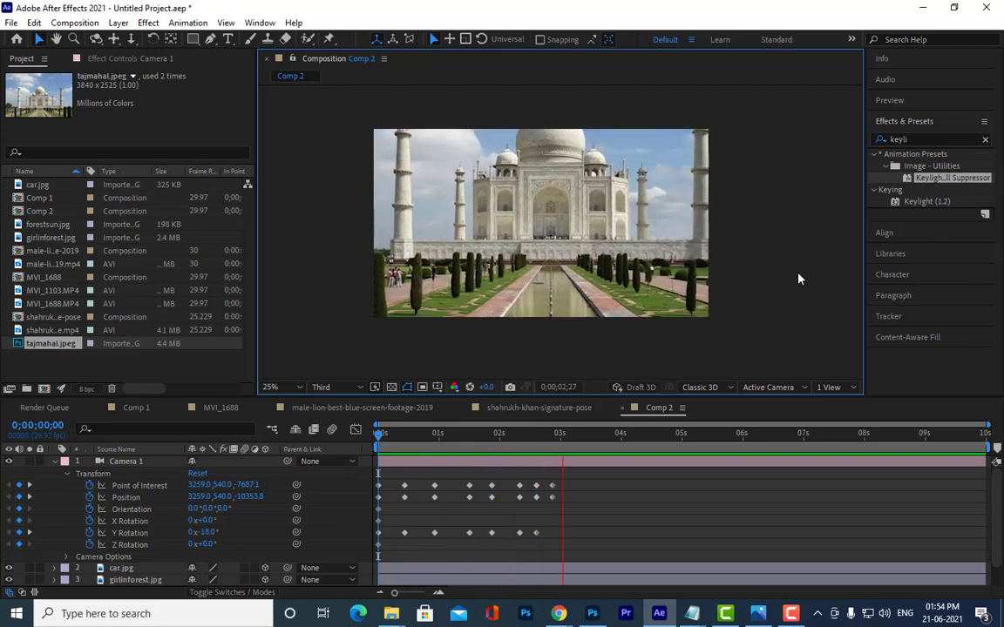
key(space)
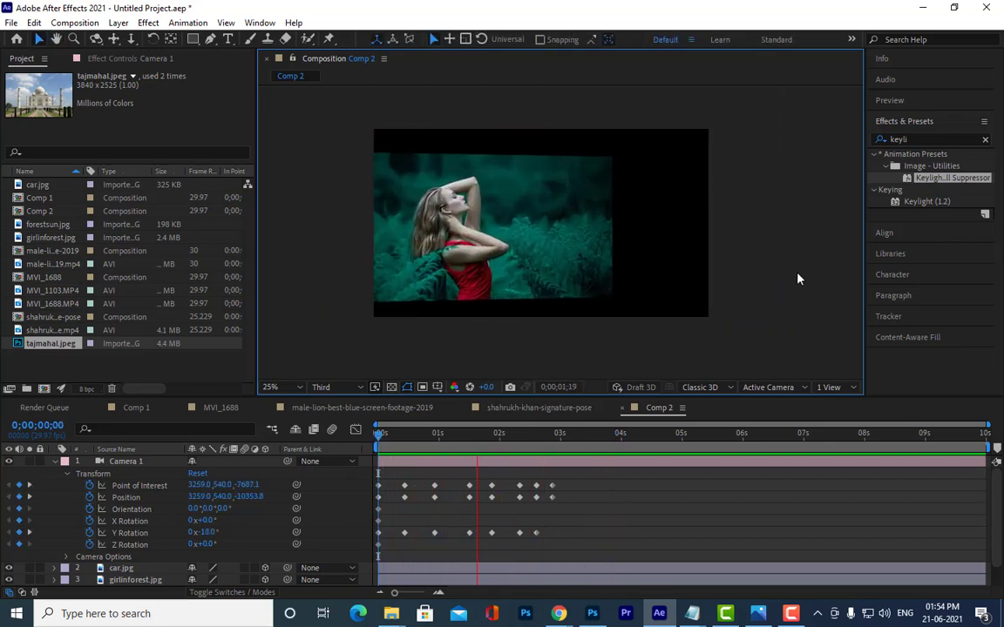
key(space)
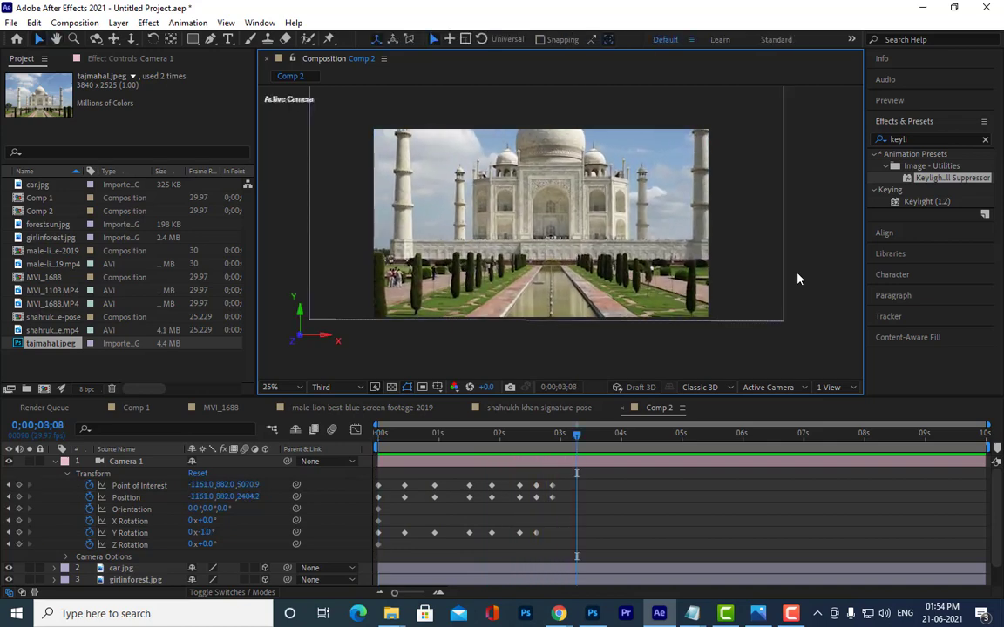
key(space)
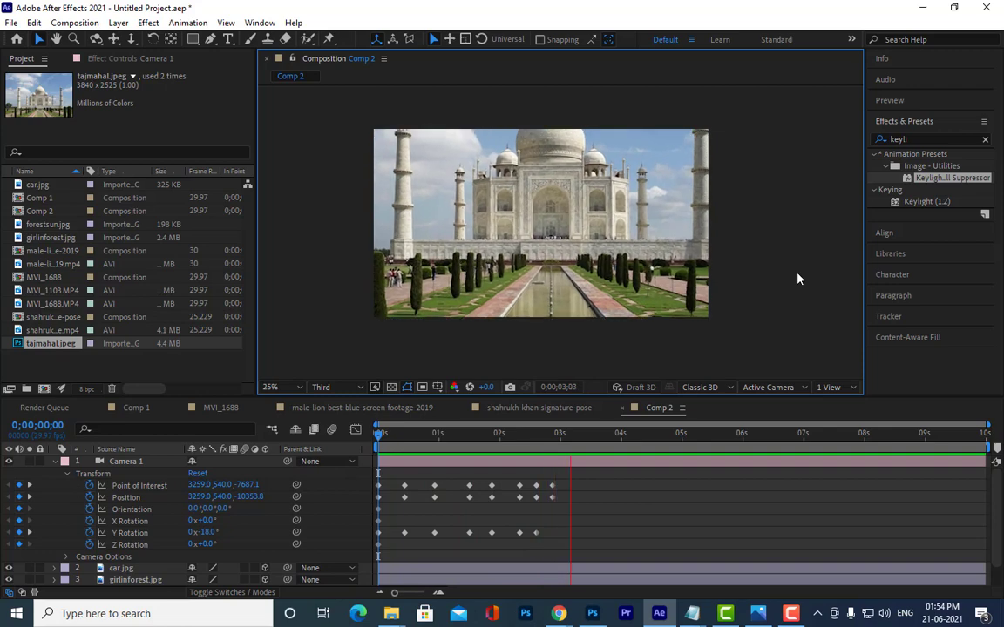
key(space)
key(space)
key(space)
key(space)
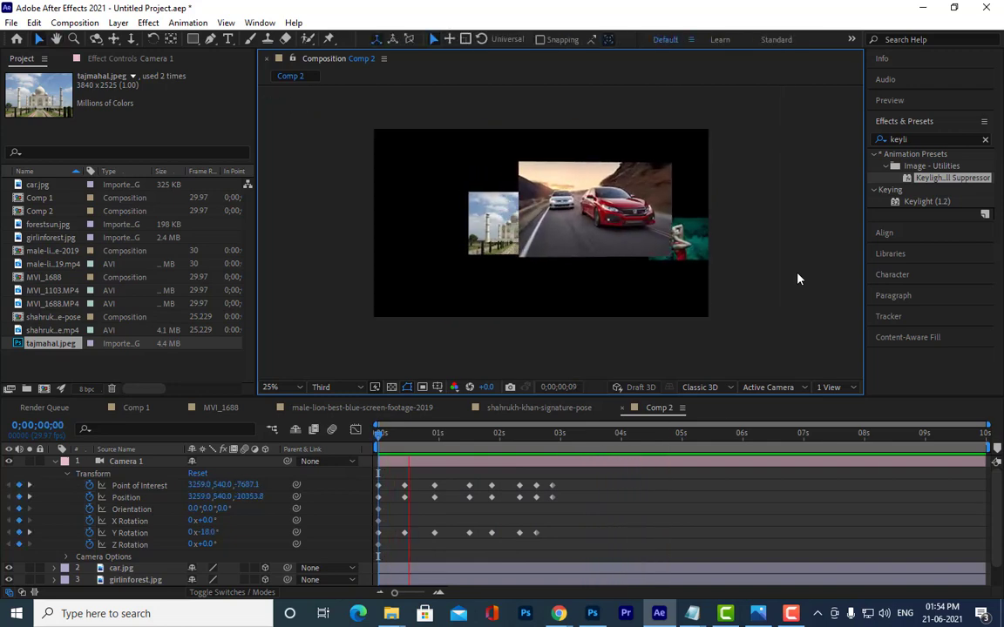
key(space)
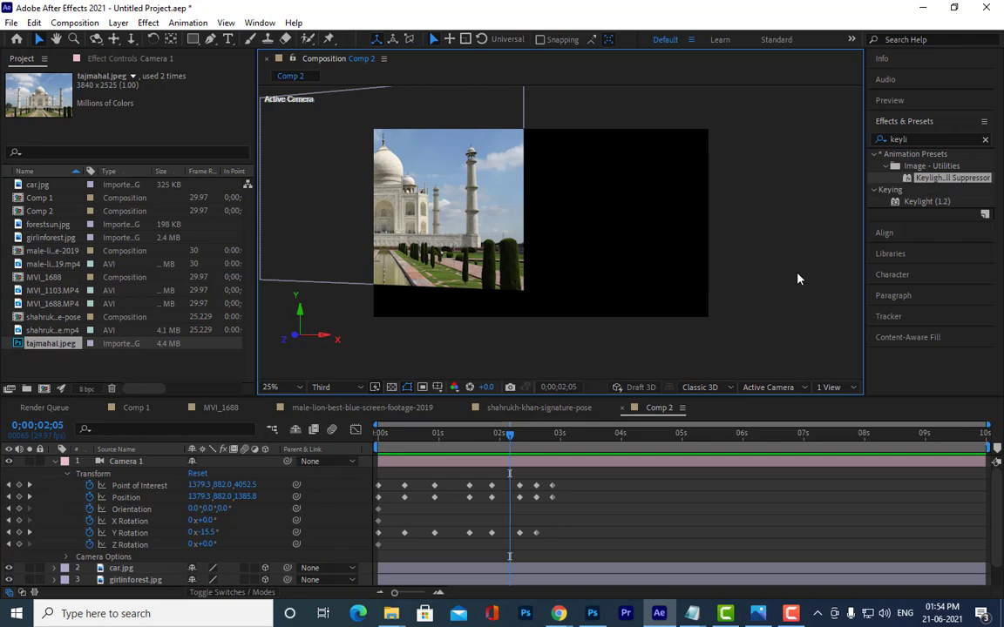
click(558, 436)
drag(558, 436, 551, 436)
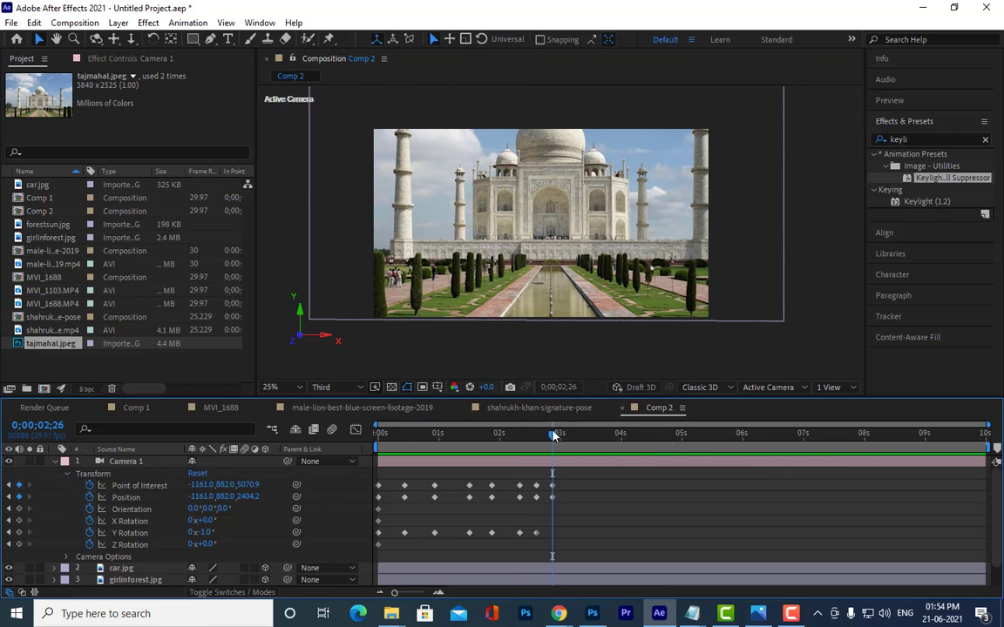
Switch to Chrome and bring up the Google Meet tab
mouse_move(558, 614)
click(436, 510)
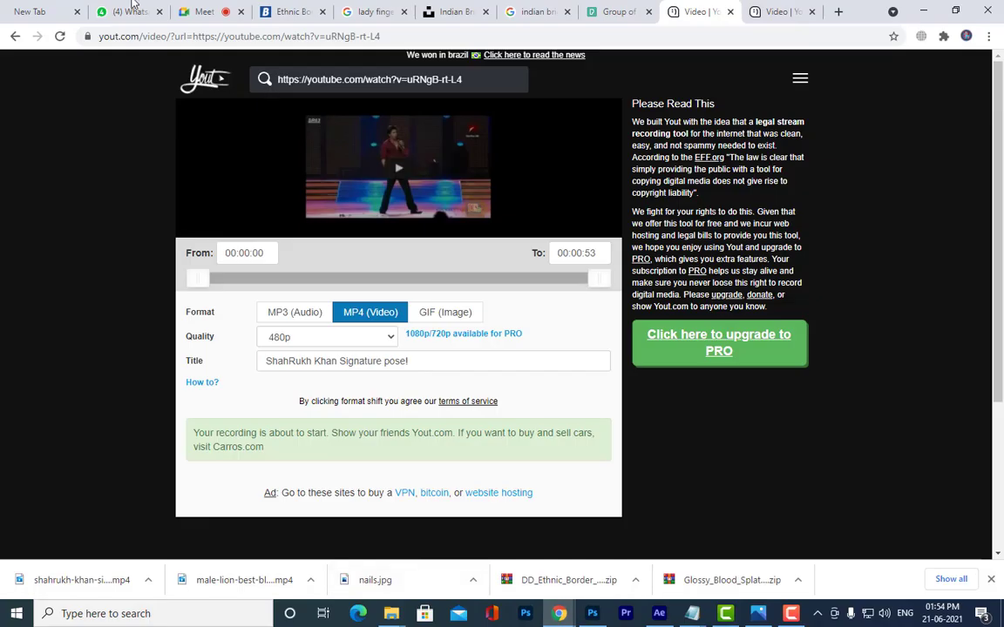
click(209, 10)
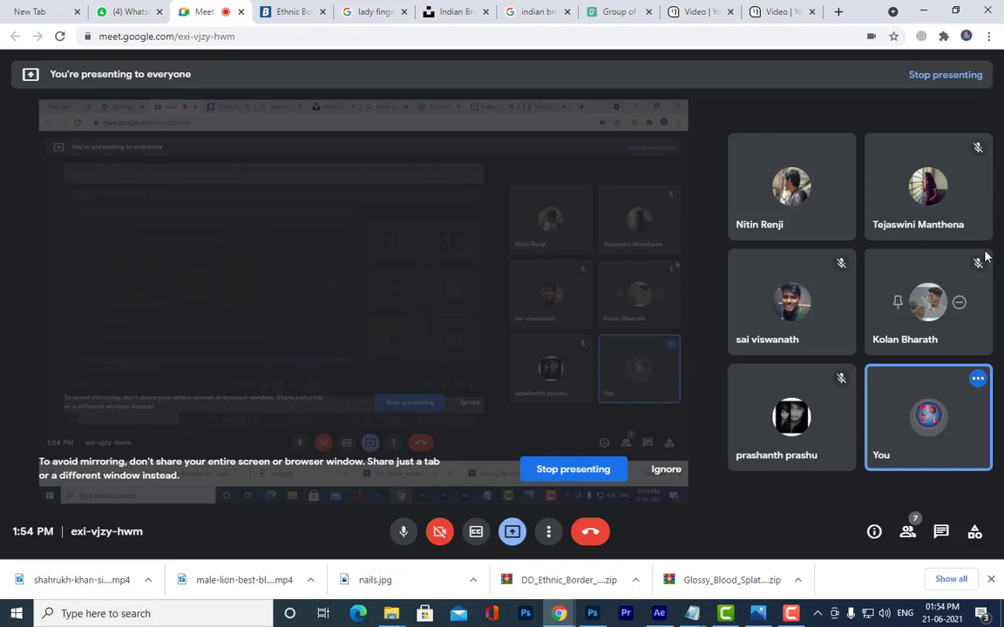